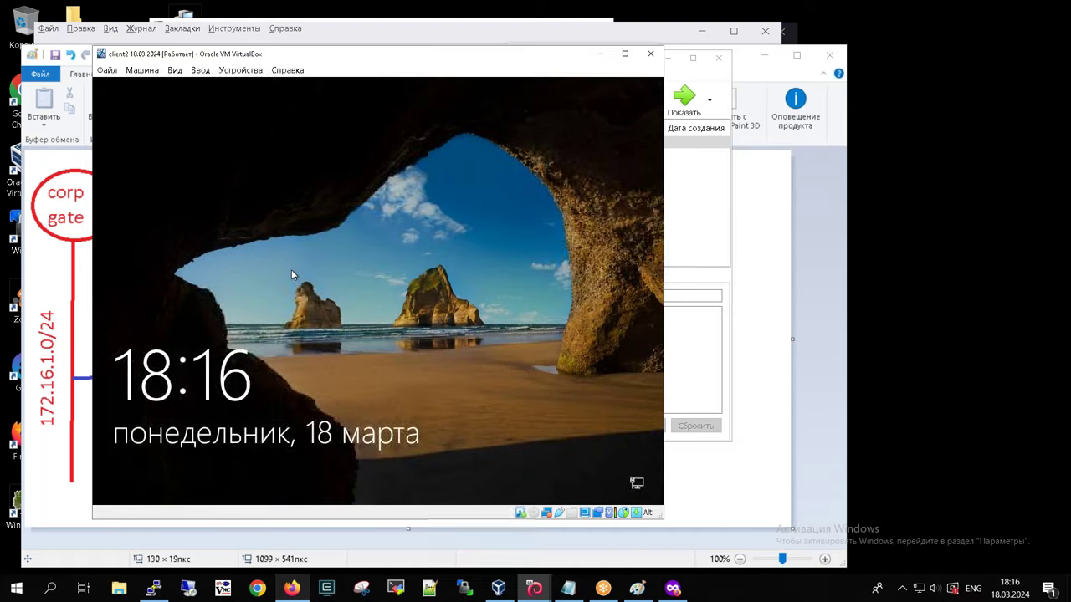
Step: Sign in to the client2 guest as student with the account password, then move the VM window up-left
click(292, 272)
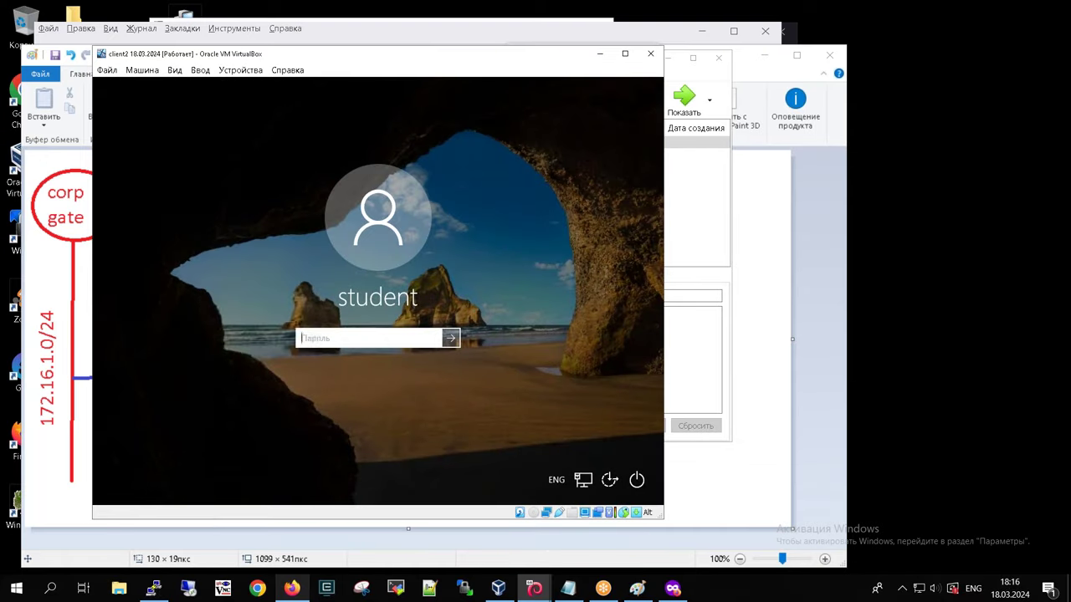
key(Return)
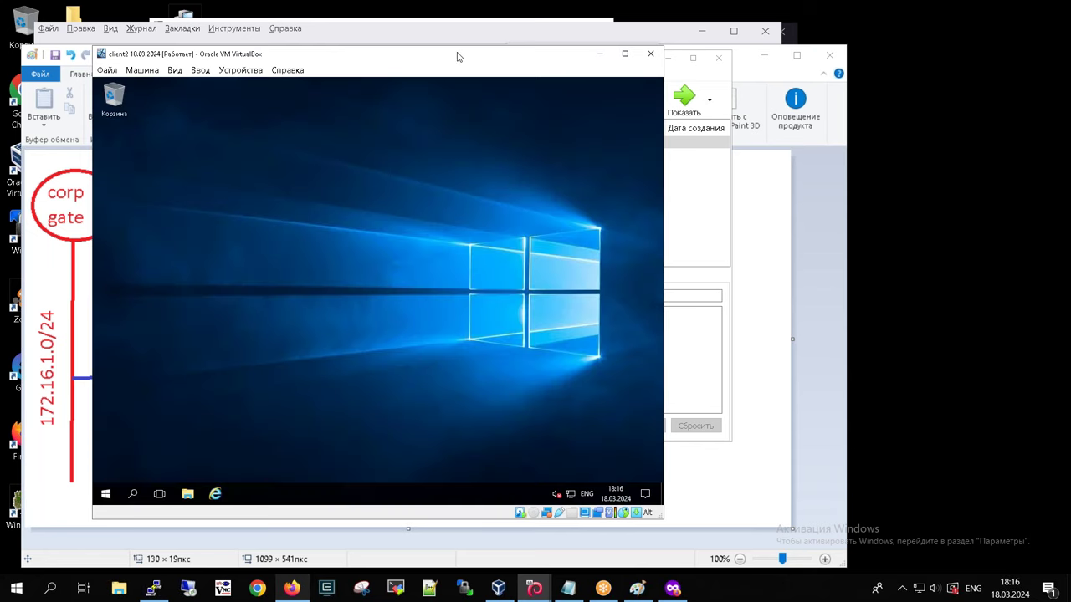
drag(457, 57, 398, 46)
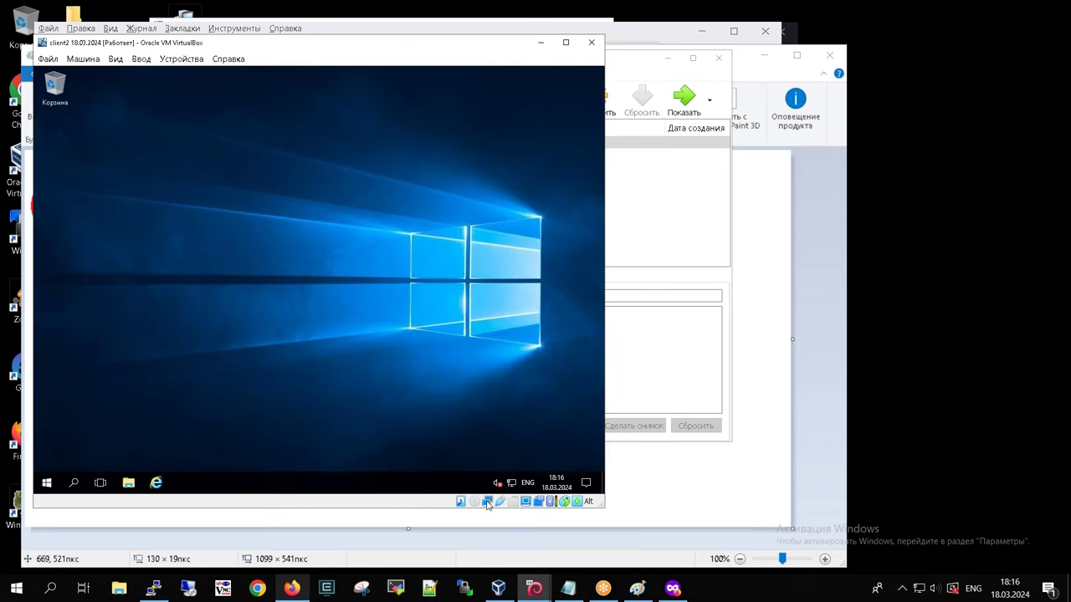
Step: Open the IPv4 properties of client2's Ethernet adapter via Network and Sharing Center
right_click(512, 486)
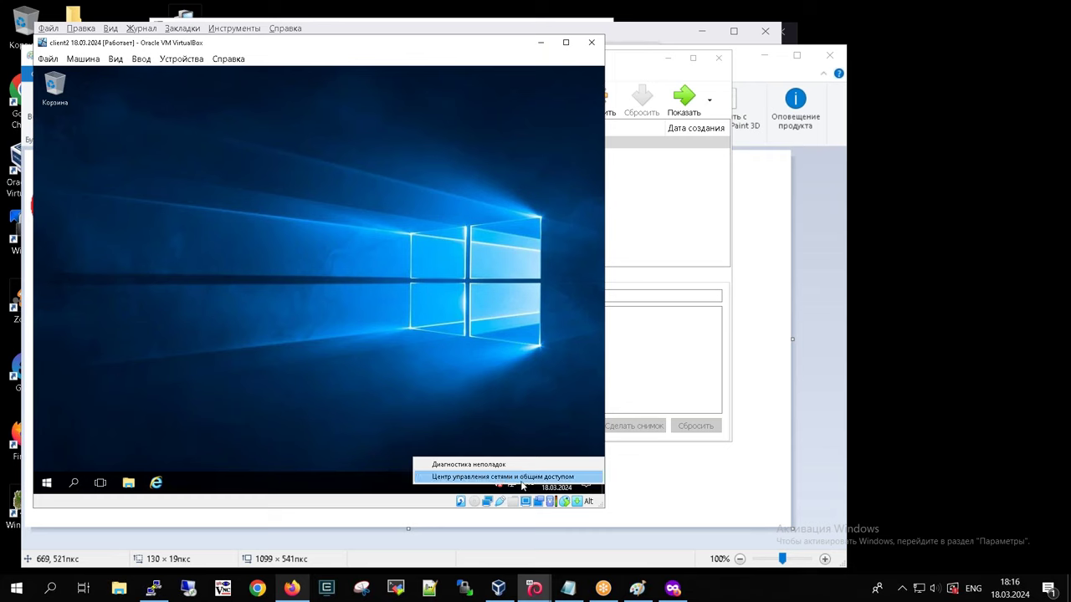
click(502, 476)
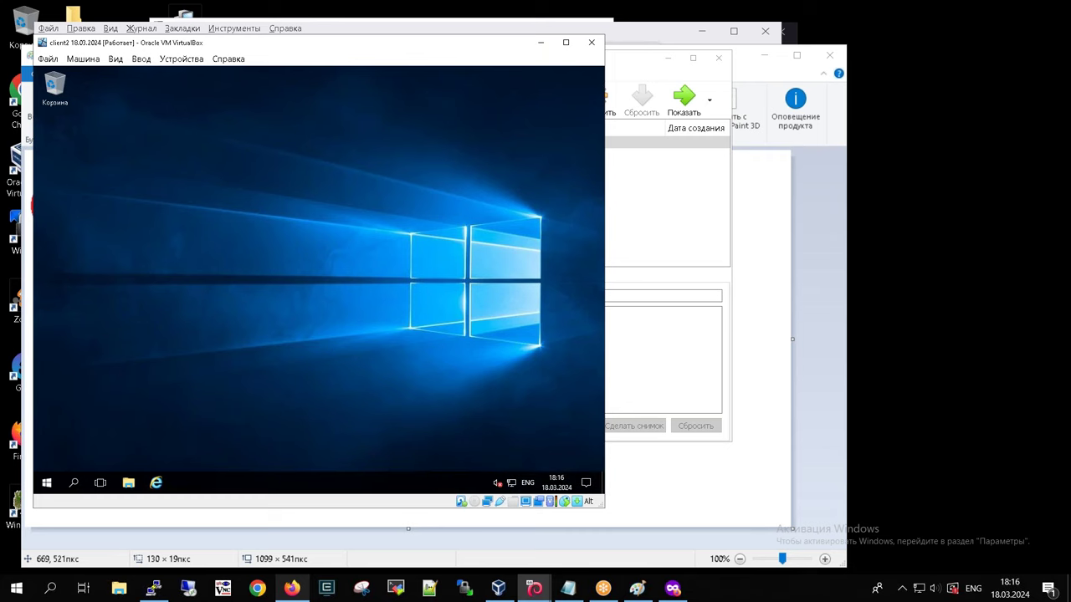
click(143, 186)
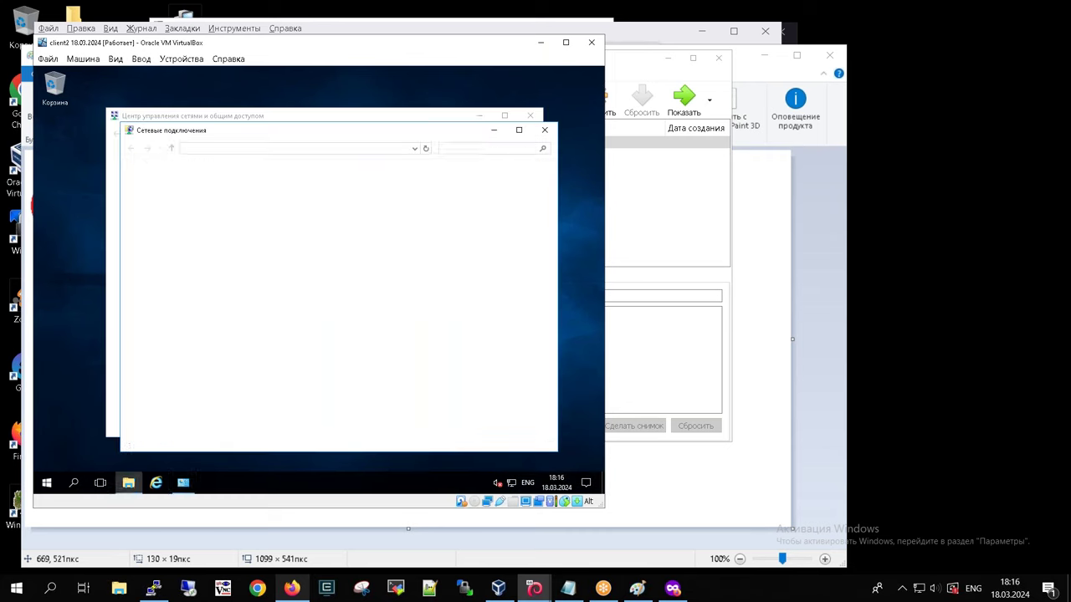
click(162, 198)
right_click(162, 198)
click(210, 296)
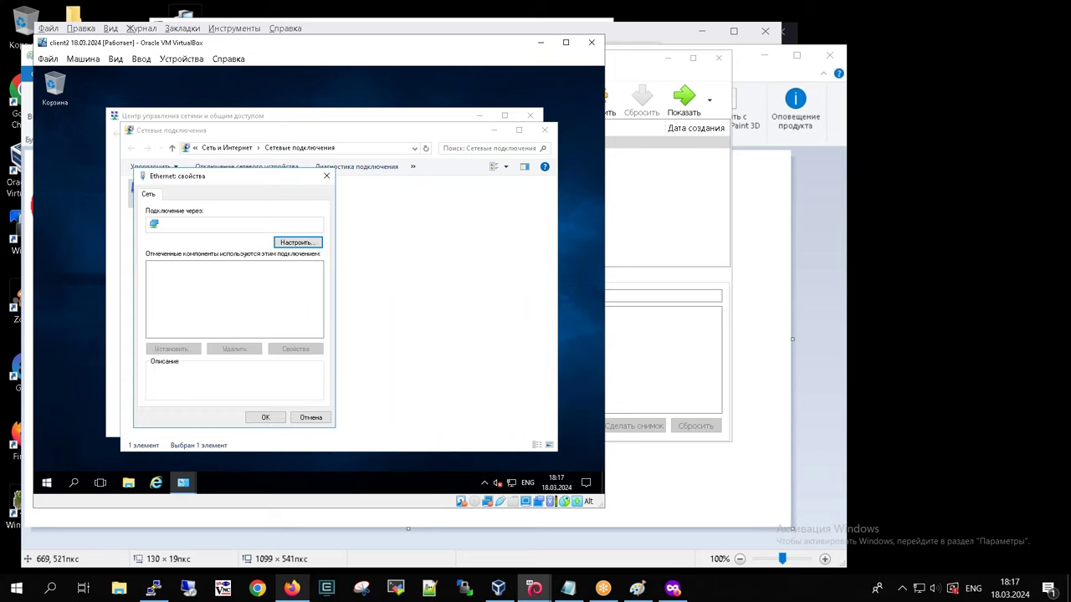
click(201, 296)
click(295, 349)
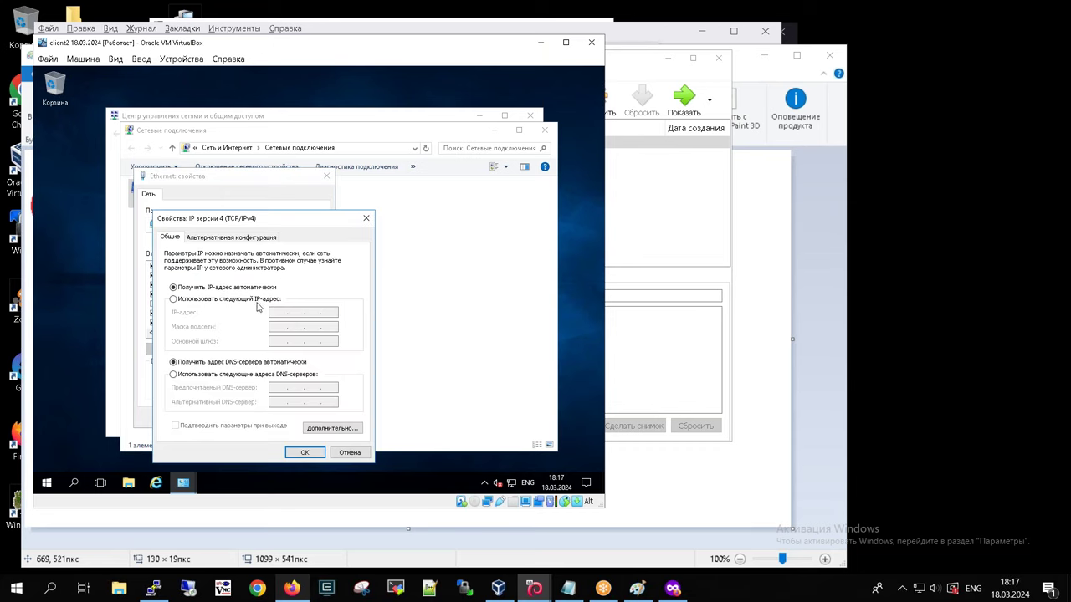
Step: Choose a manual IP address starting 172.16.1., then return to Paint with green selected
click(259, 300)
text(172.16.1.)
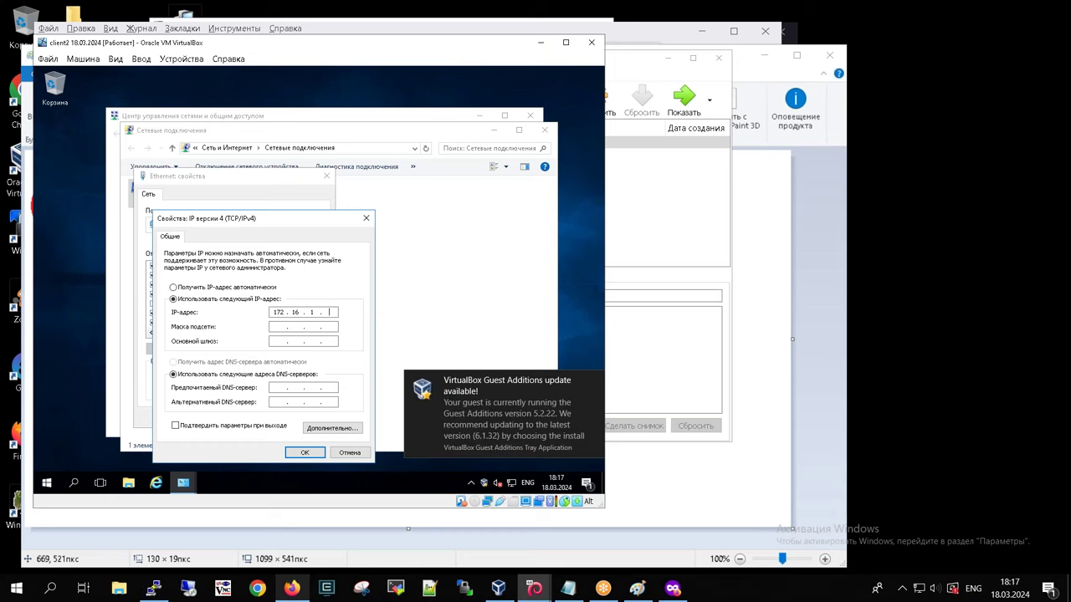
click(637, 588)
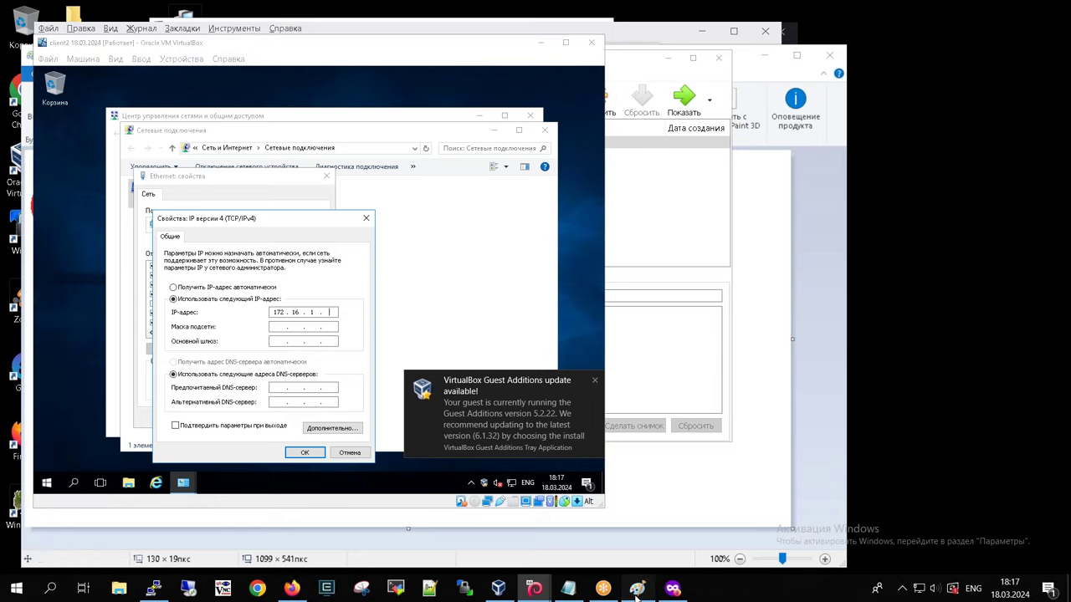
click(583, 93)
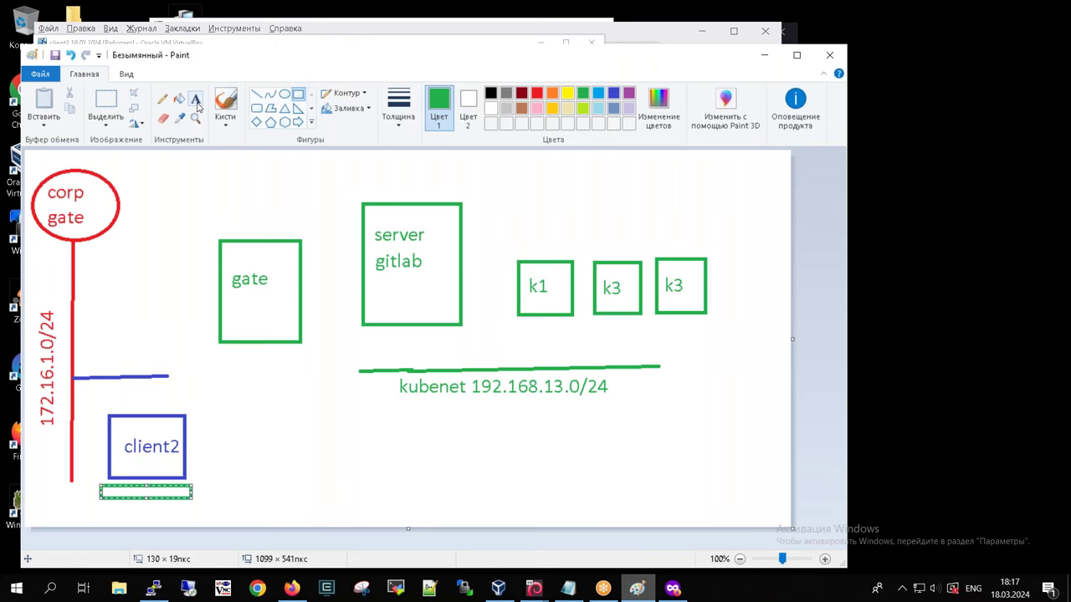
Step: Add red text labels .13 beside the blue line and 100+X above client2
click(195, 98)
click(537, 93)
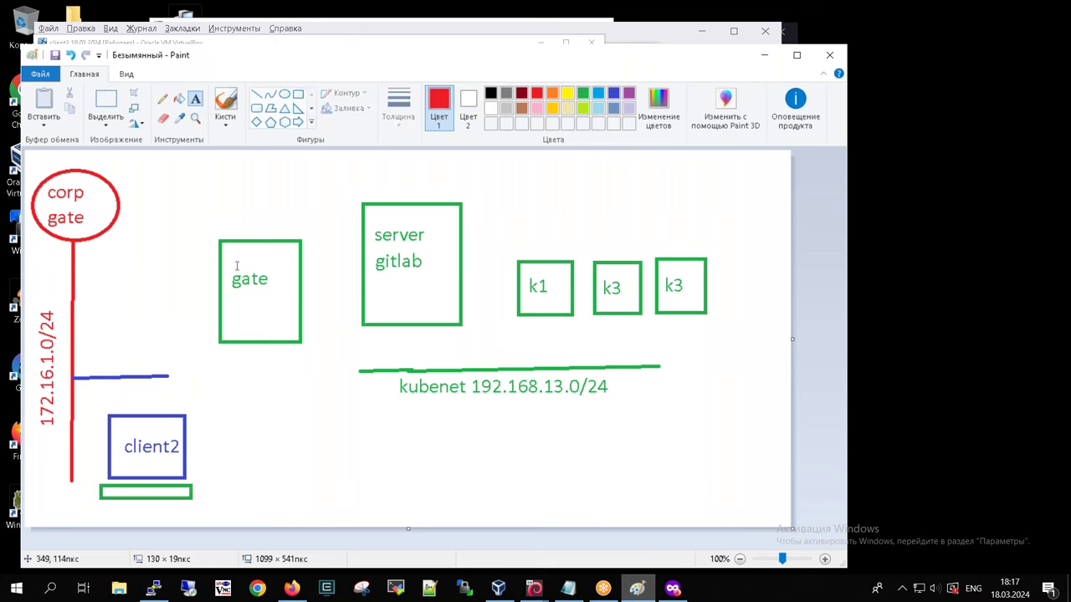
click(159, 334)
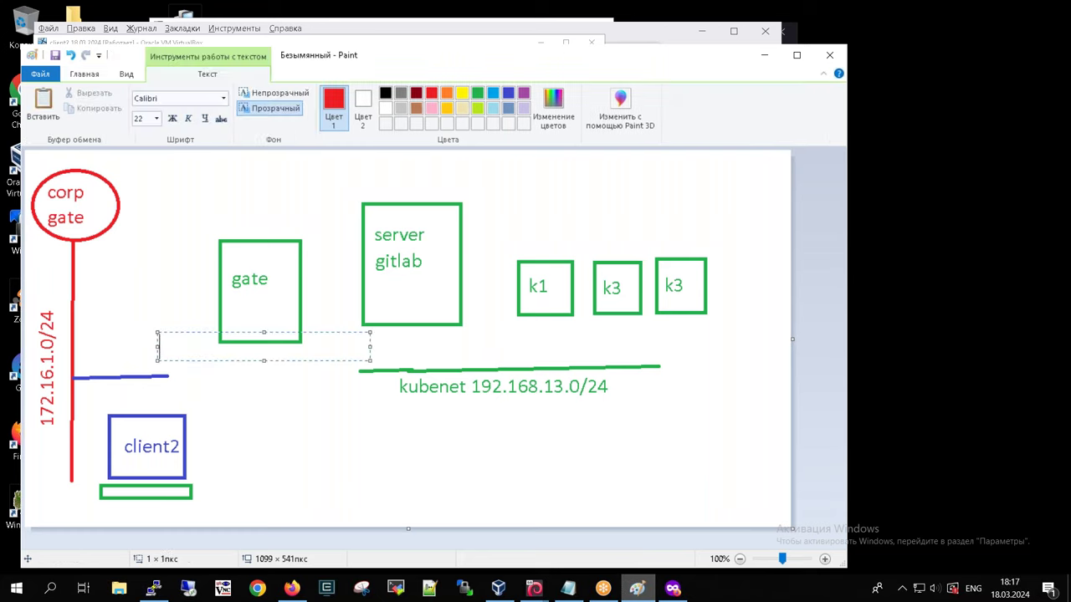
text(.13)
click(128, 400)
click(127, 400)
text(100+)
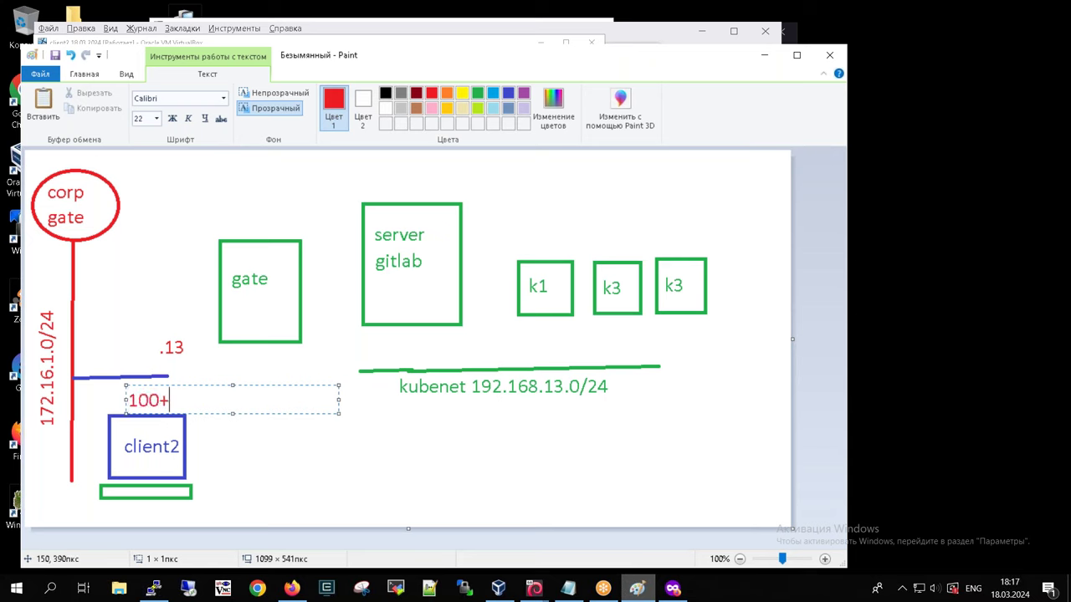
text(X)
click(256, 485)
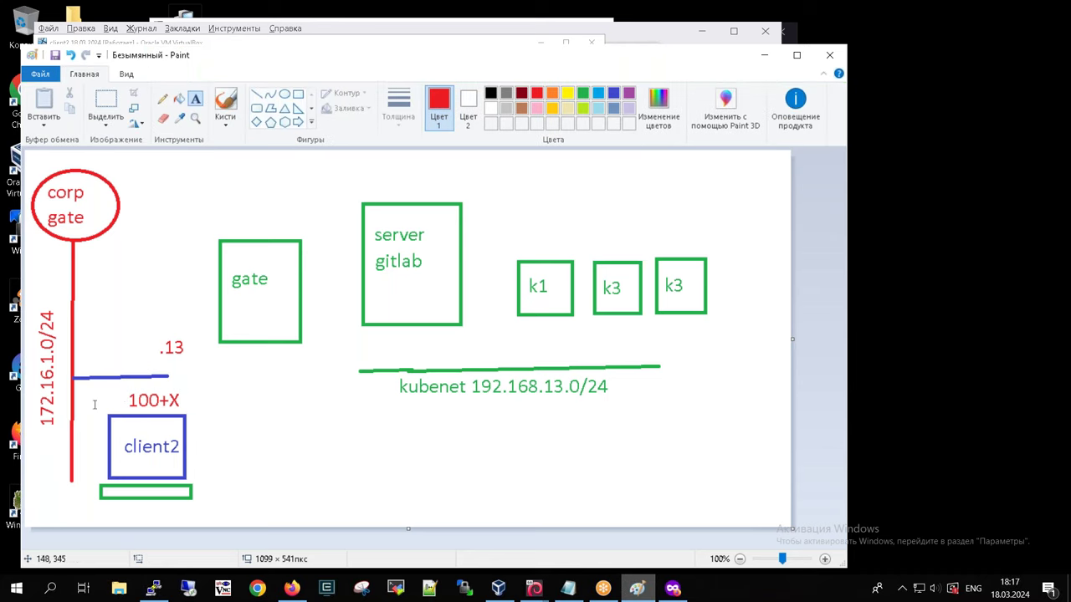
Step: Draw a red line linking the blue line down to client2
click(613, 93)
click(536, 93)
click(256, 96)
click(256, 96)
drag(123, 378, 120, 414)
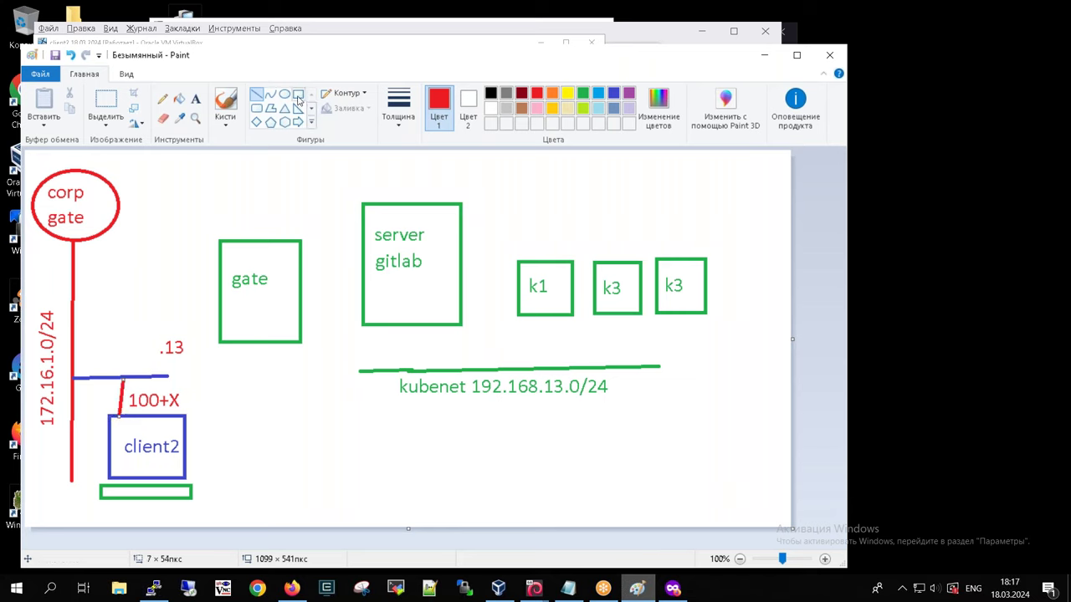
Step: Label corp gate .254 in red, then bring the client2 VM window forward
click(195, 98)
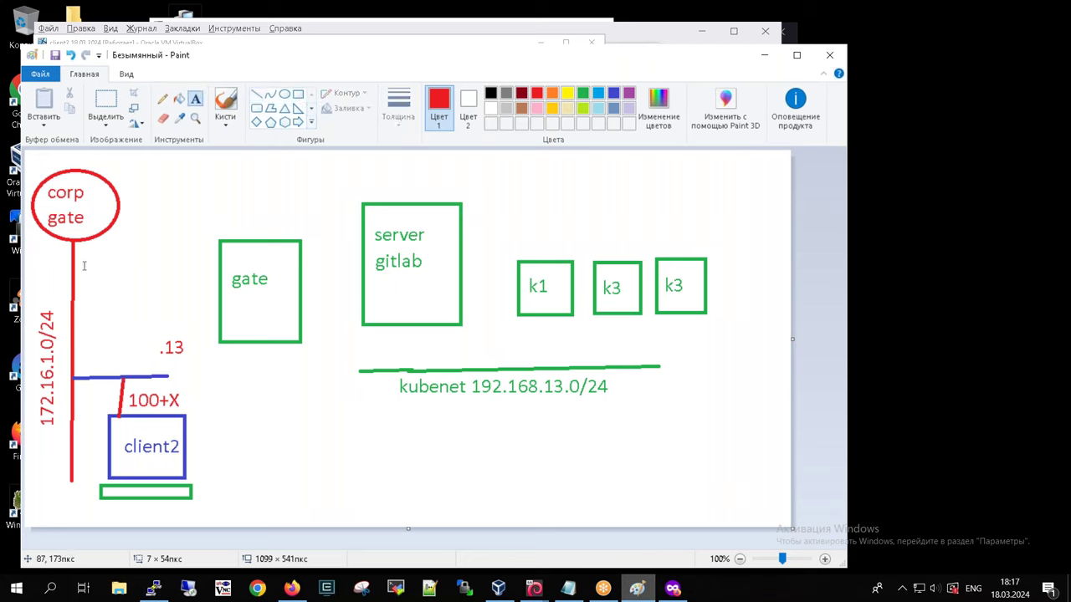
click(84, 241)
text(.254)
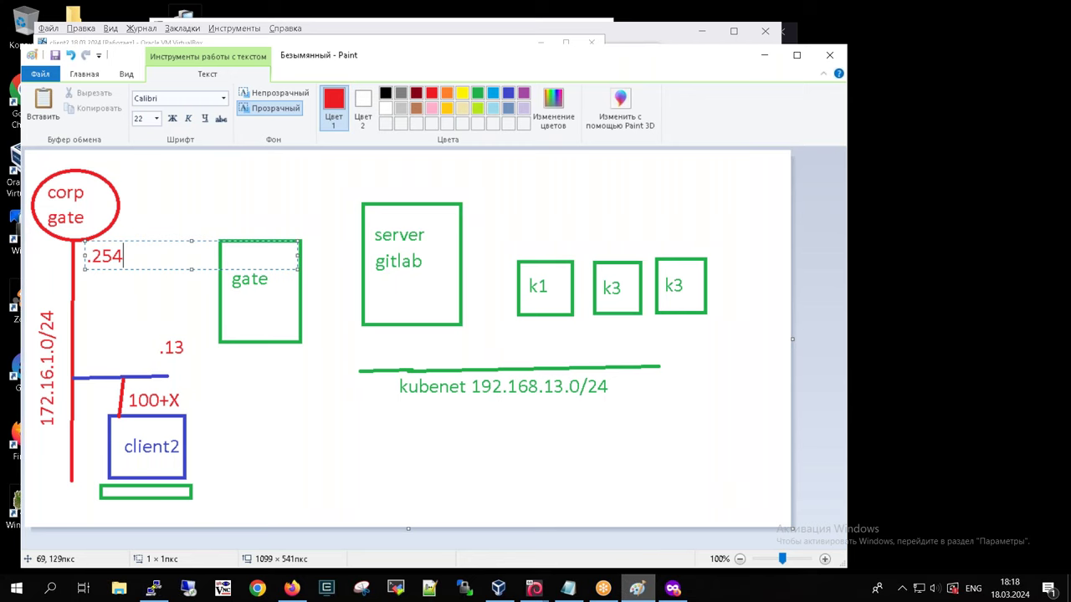
click(208, 365)
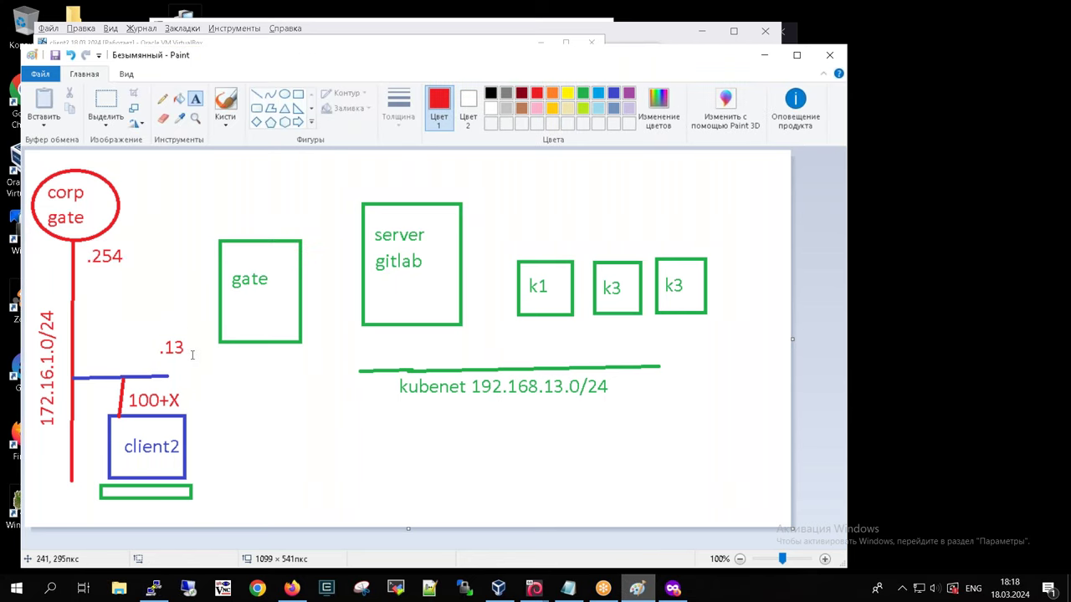
click(529, 592)
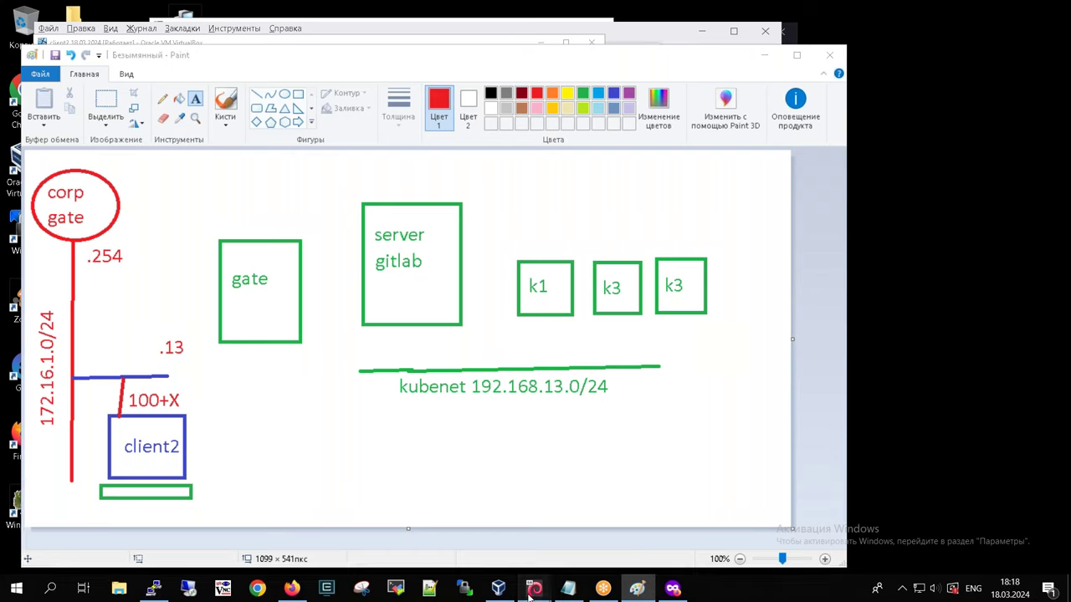
click(987, 519)
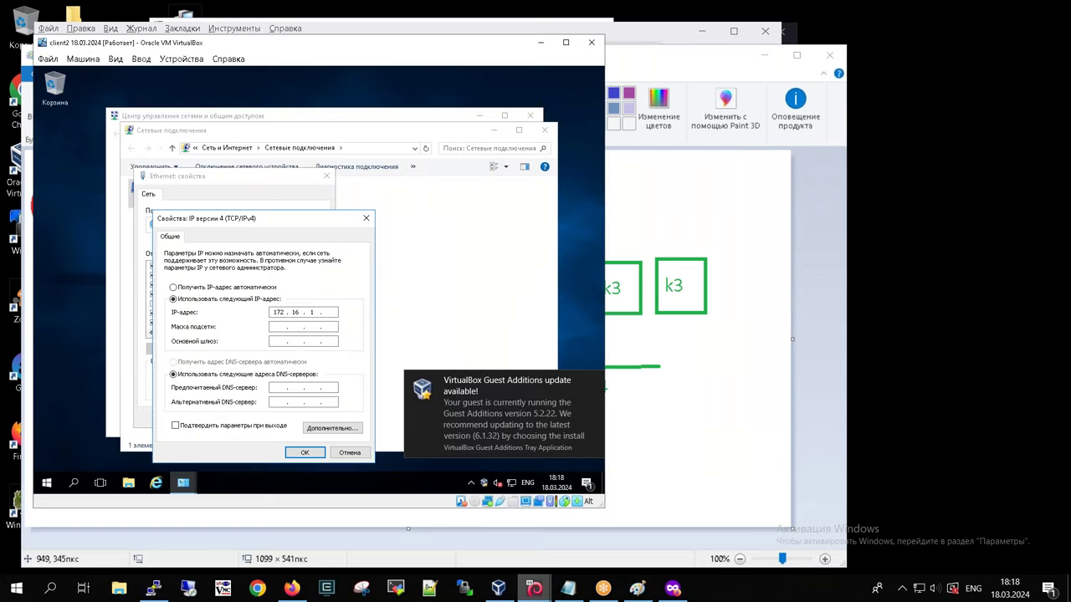
Step: Enter IP 172.16.1.113, mask 255.255.255.0 and gateway 172.16.1.254, then return to Paint with green selected
text(113)
click(286, 325)
text(255)
text(54)
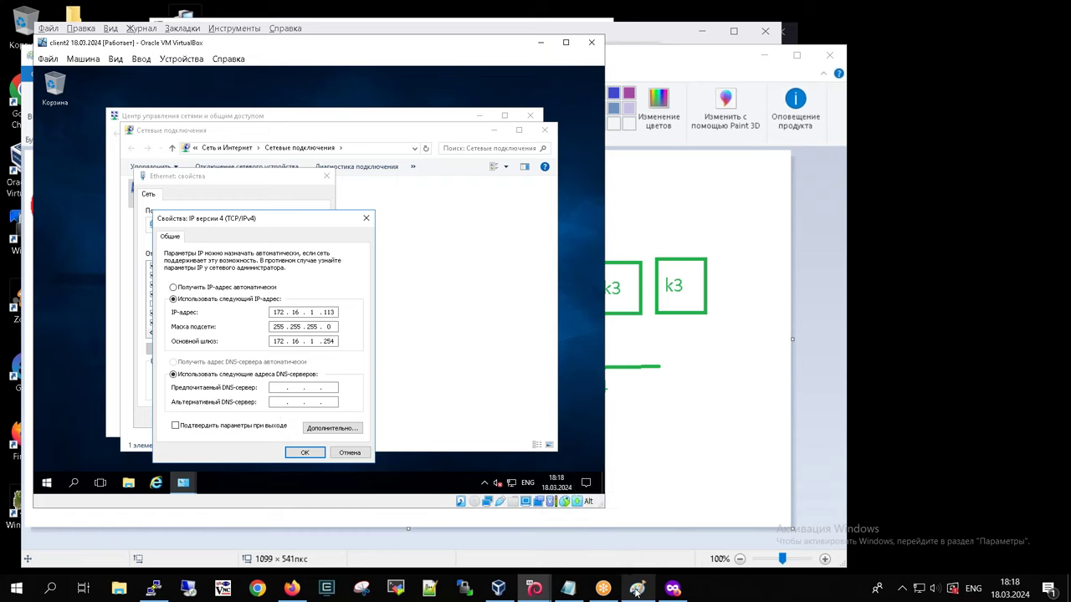
click(636, 589)
click(586, 95)
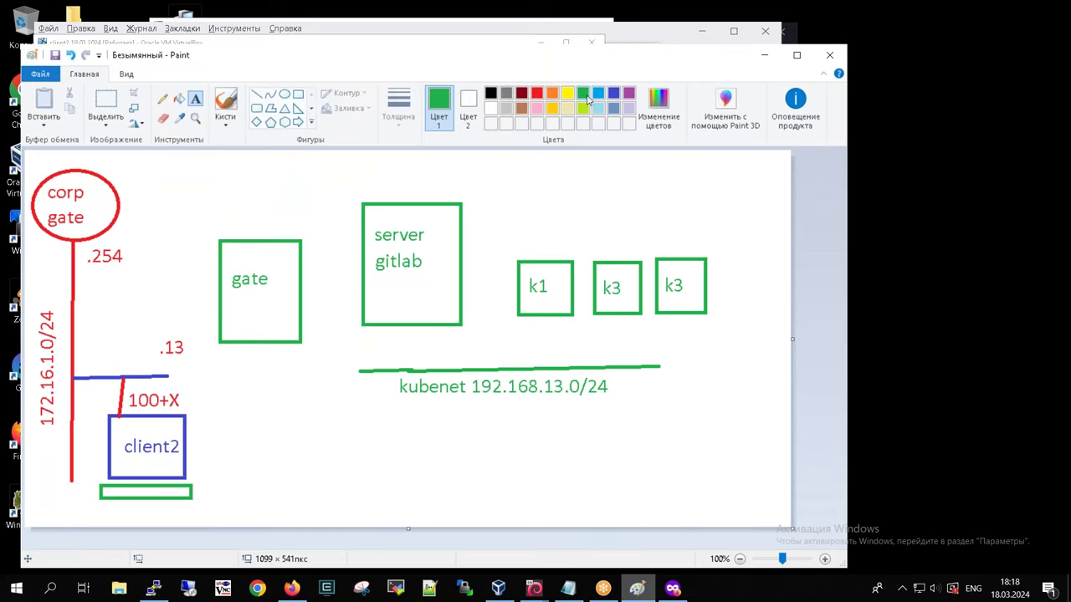
Step: Label the server box DNS, link it to the kubenet line, and mark the link .10
click(382, 290)
text(DNS)
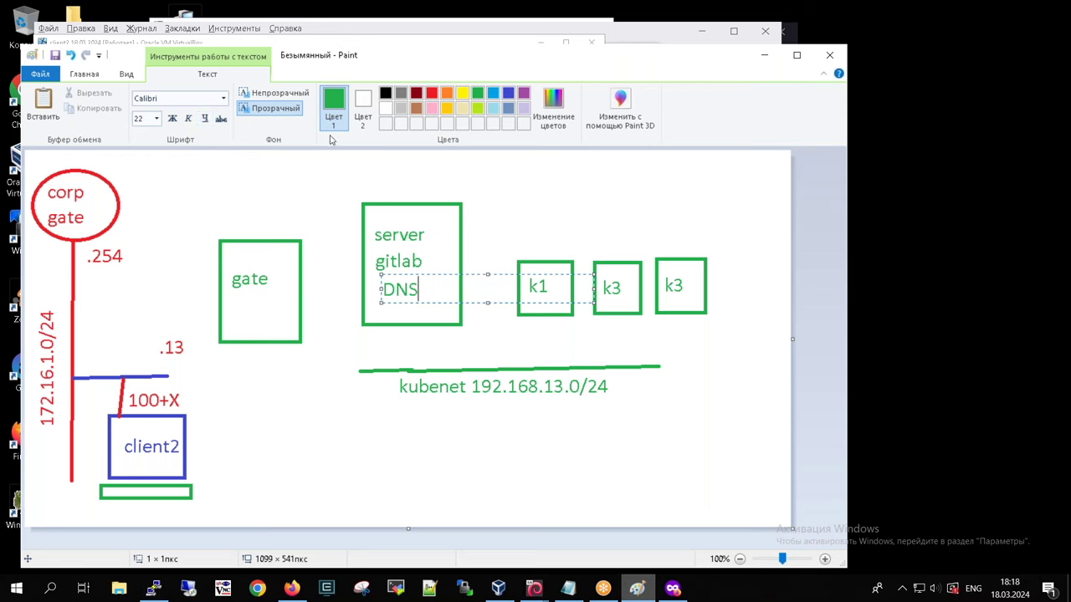
click(312, 159)
click(256, 94)
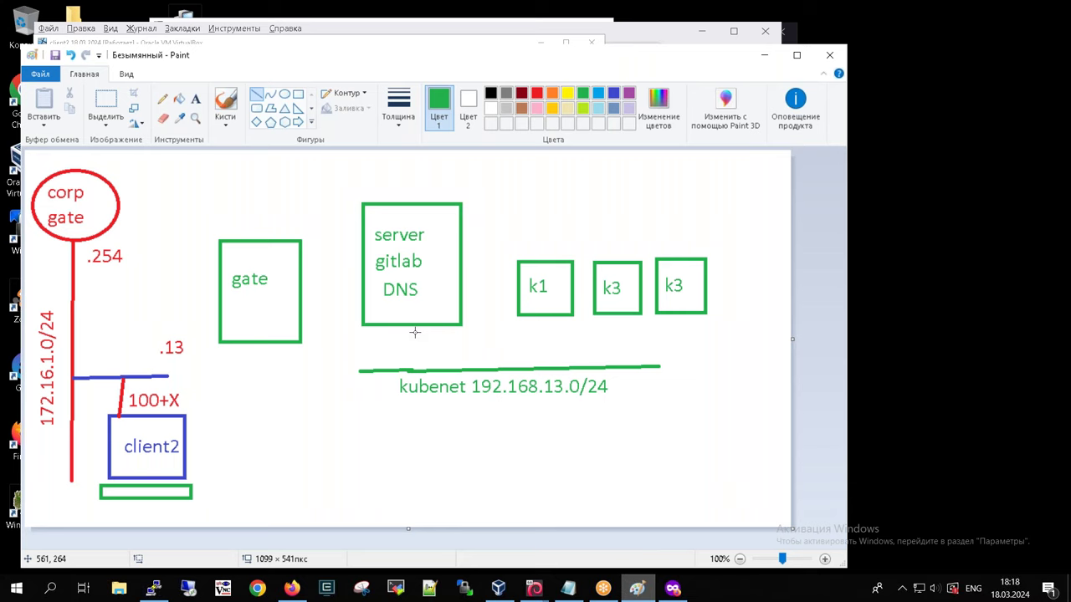
drag(406, 326, 407, 372)
click(195, 99)
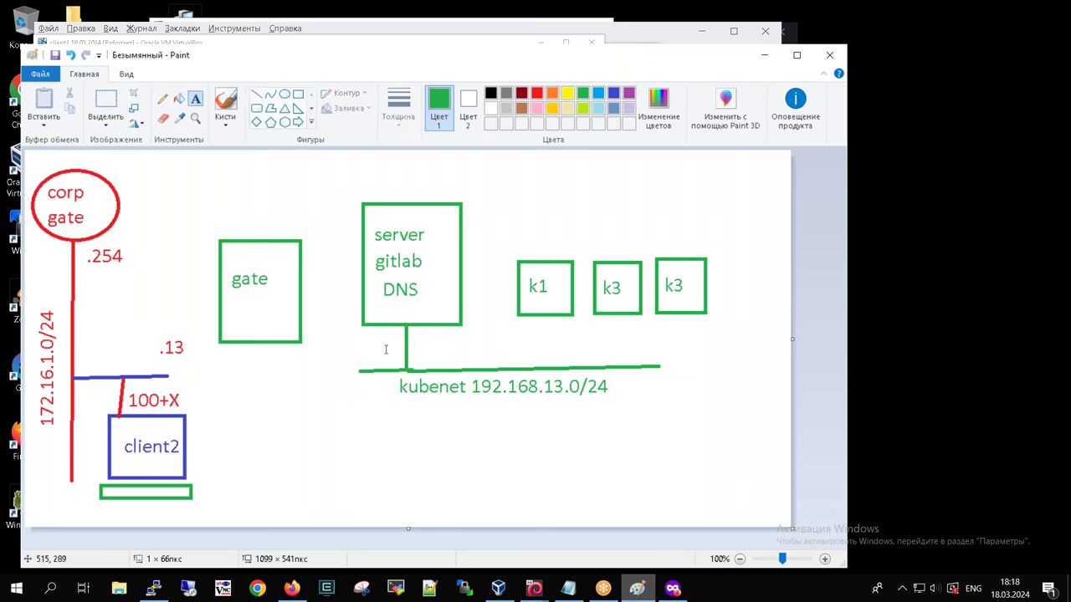
click(413, 339)
text(.10)
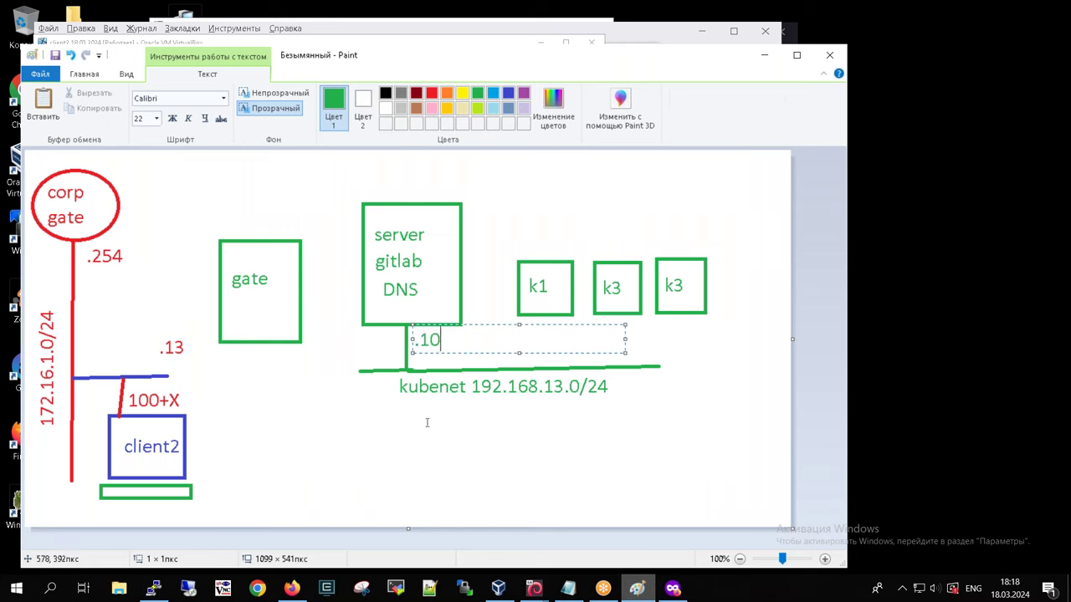
click(490, 391)
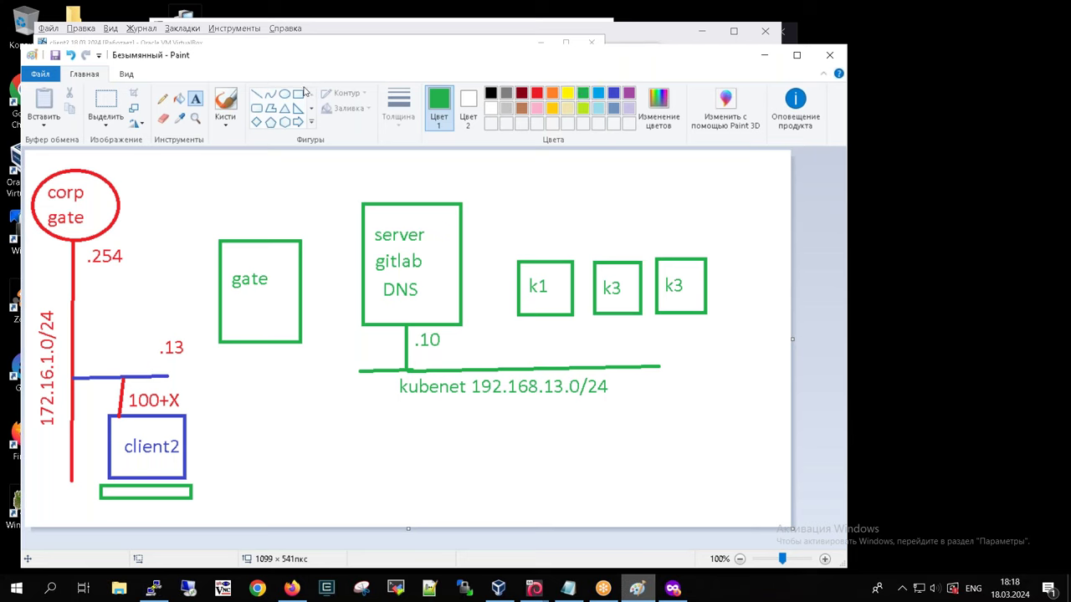
Step: Draw green links from the k1 box and both k3 boxes to the kubenet line
click(256, 94)
drag(547, 315, 550, 370)
drag(615, 316, 619, 365)
mouse_move(680, 319)
mouse_down()
mouse_move(682, 368)
mouse_move(662, 365)
mouse_move(718, 363)
mouse_up()
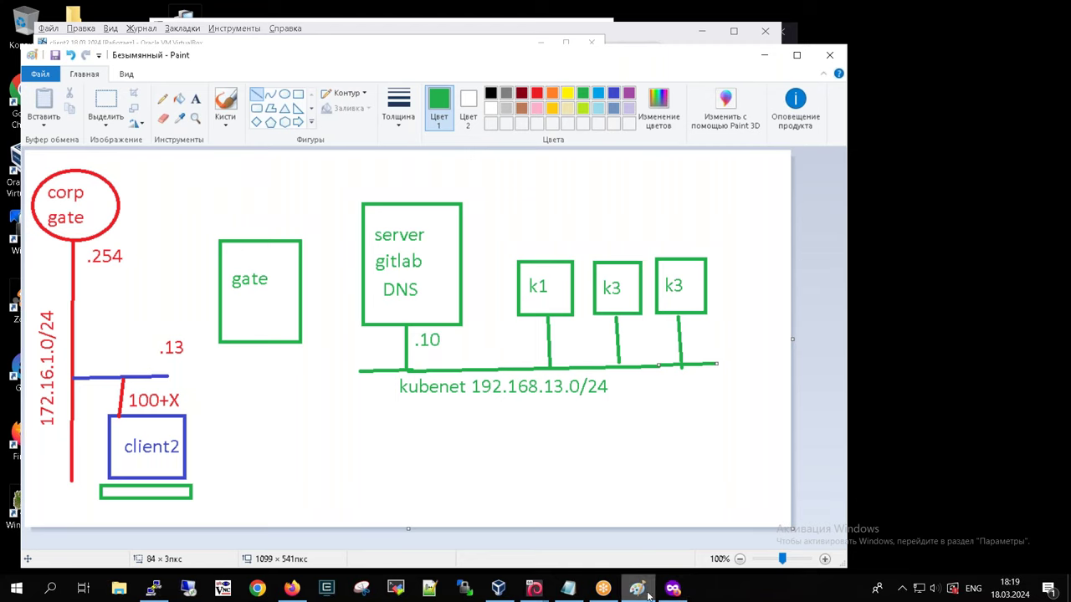
Step: Accept client2's IPv4 settings and close the Ethernet adapter properties
click(498, 588)
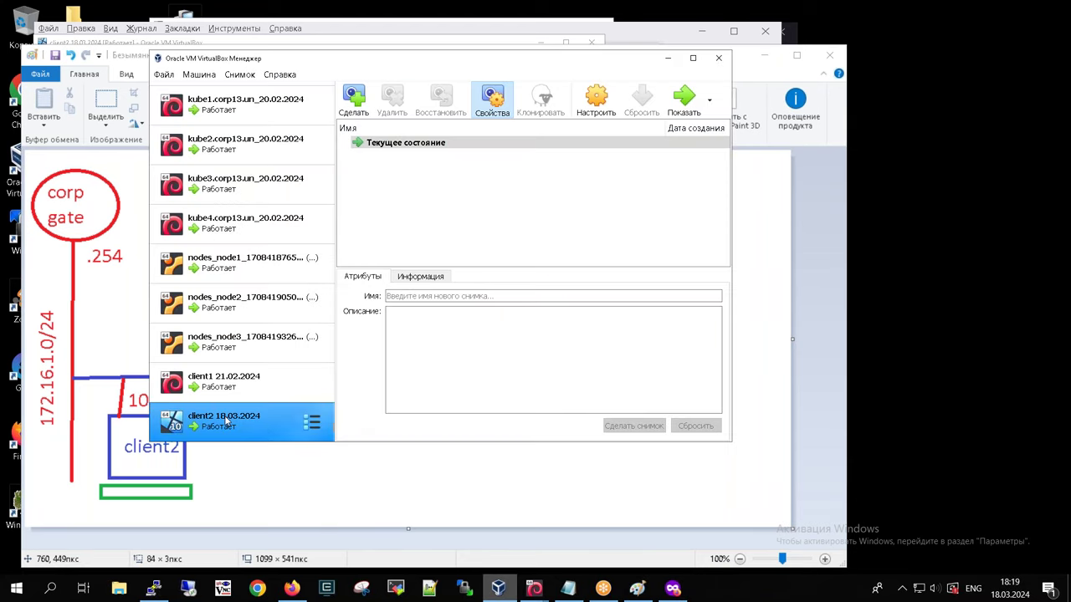
double_click(225, 421)
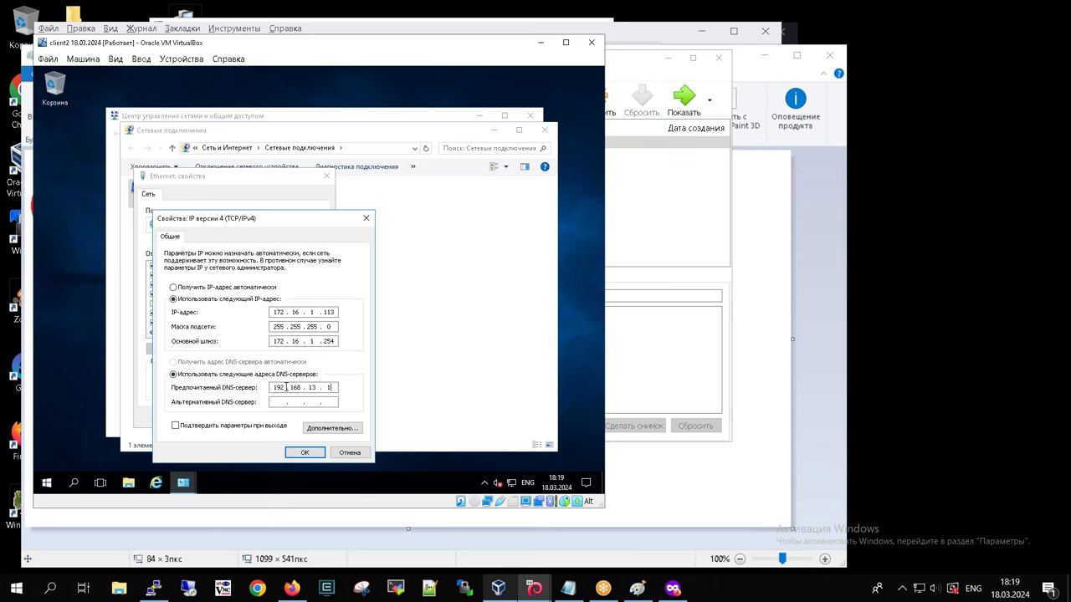
click(304, 453)
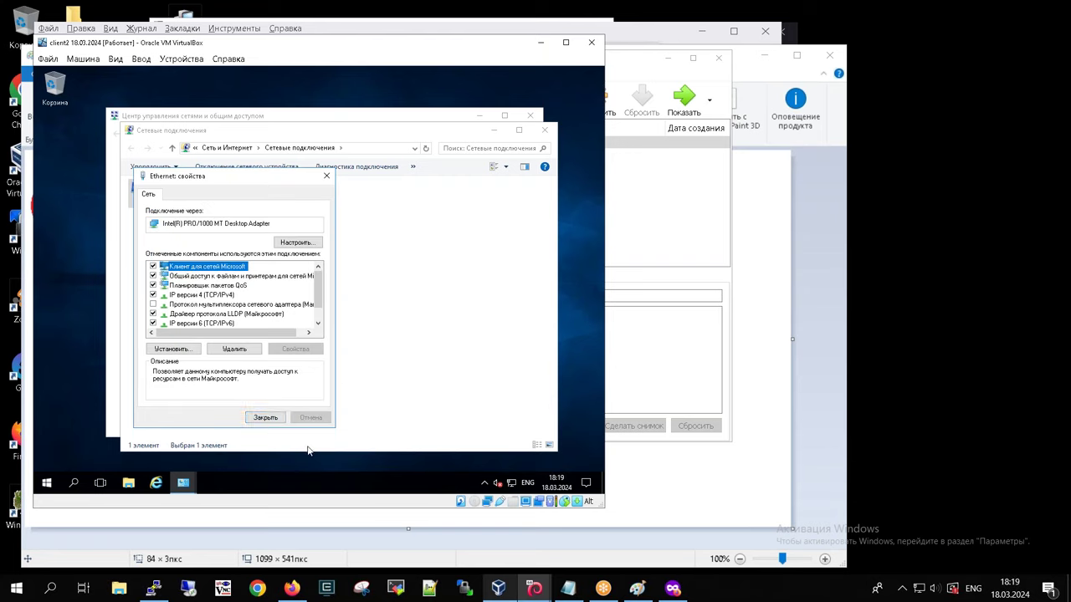
click(270, 422)
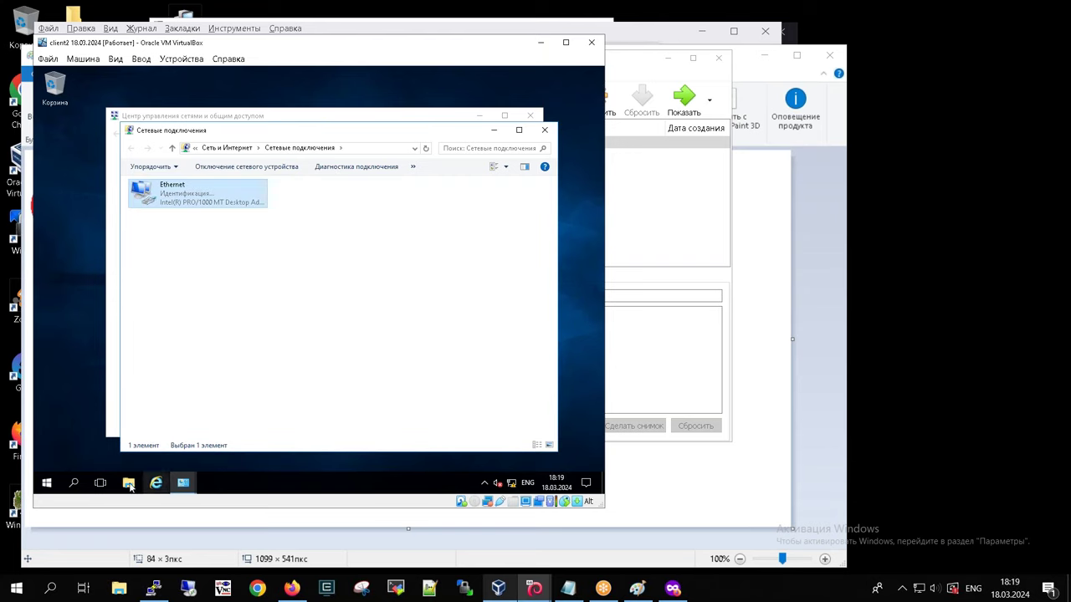
Step: Open a Command Prompt and ping server.corp13.un, stopping it with Ctrl+C after replies
right_click(47, 485)
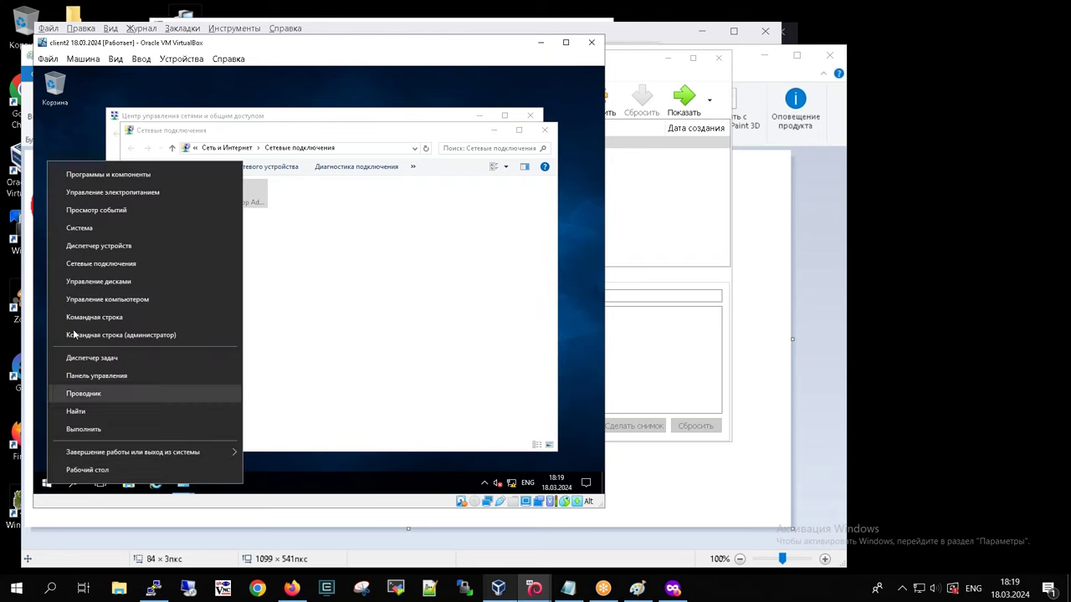
click(108, 321)
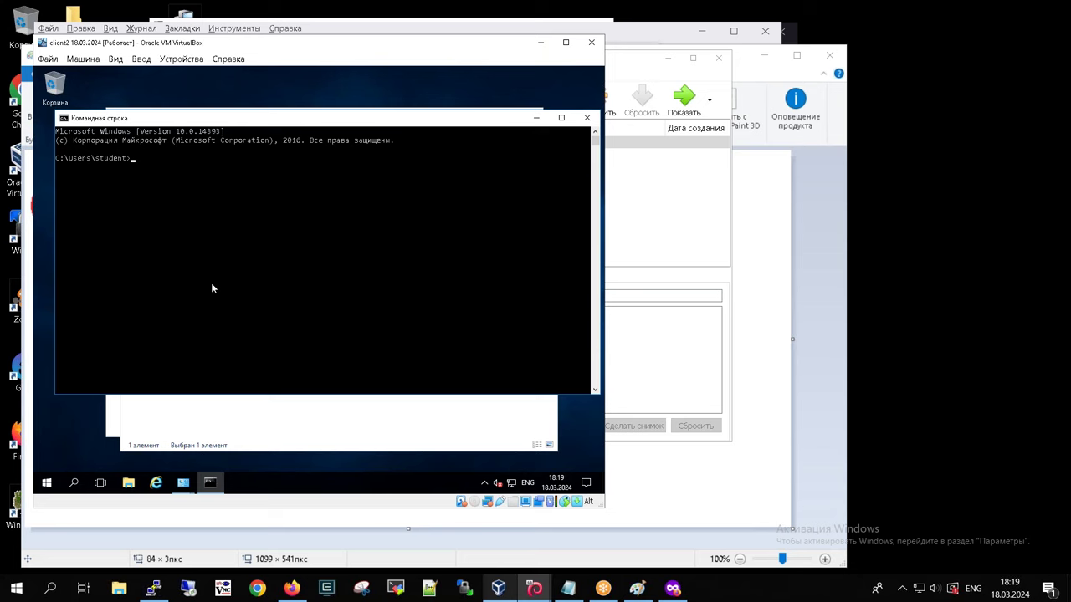
text(ping server.corp13.un)
key(Return)
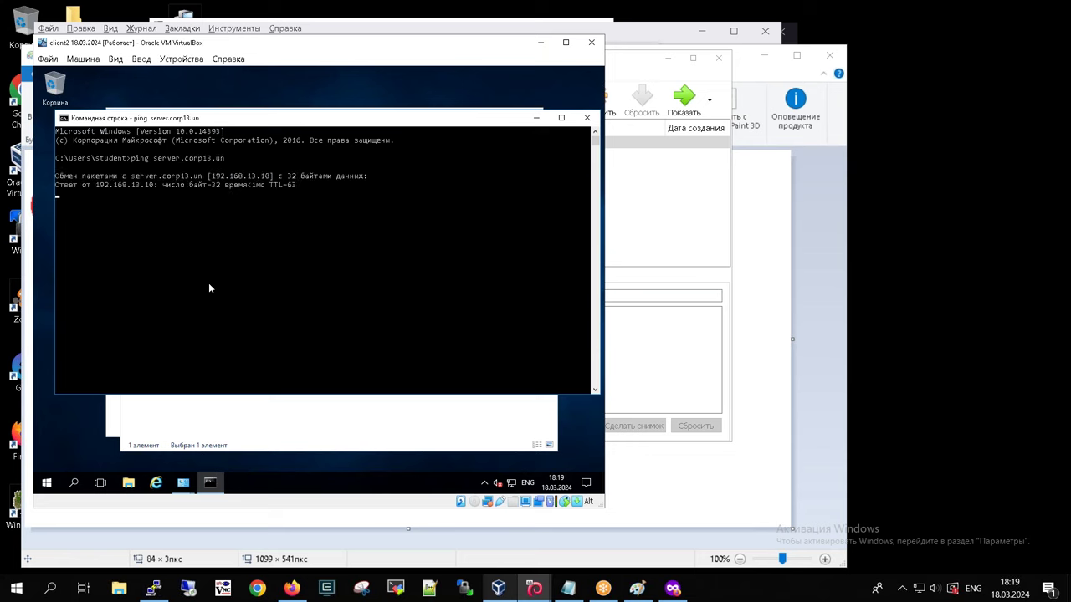
key(ctrl+c)
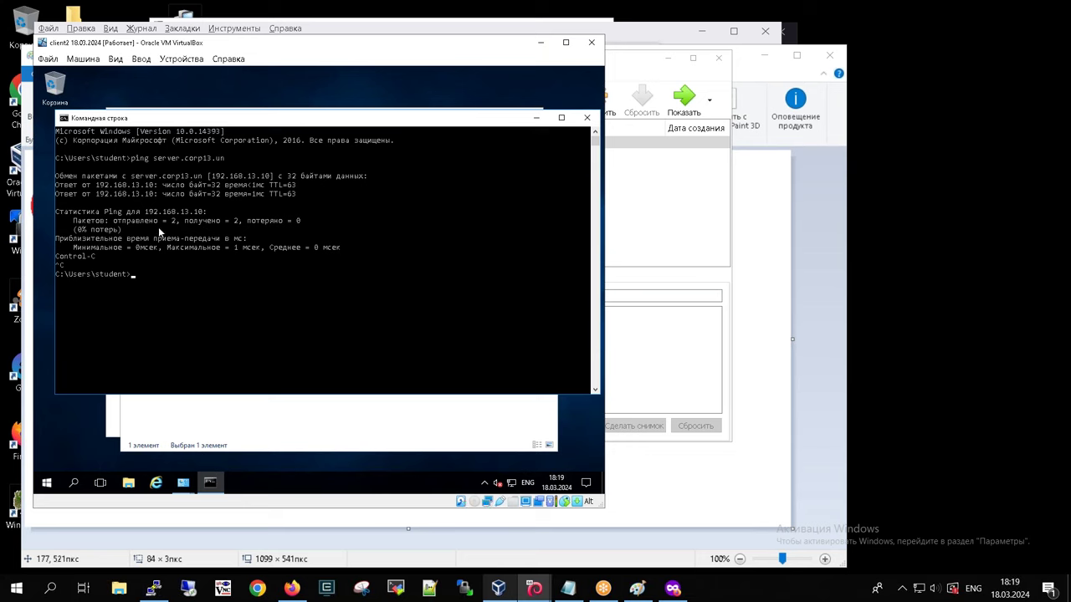
click(156, 483)
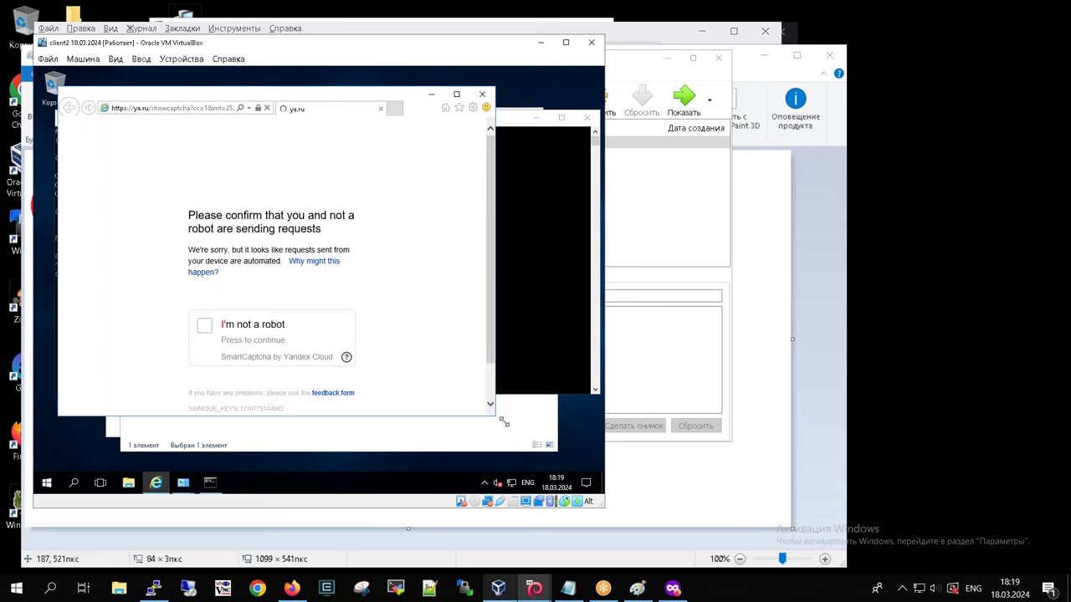
drag(497, 418, 547, 428)
key(alt+d)
text(https://)
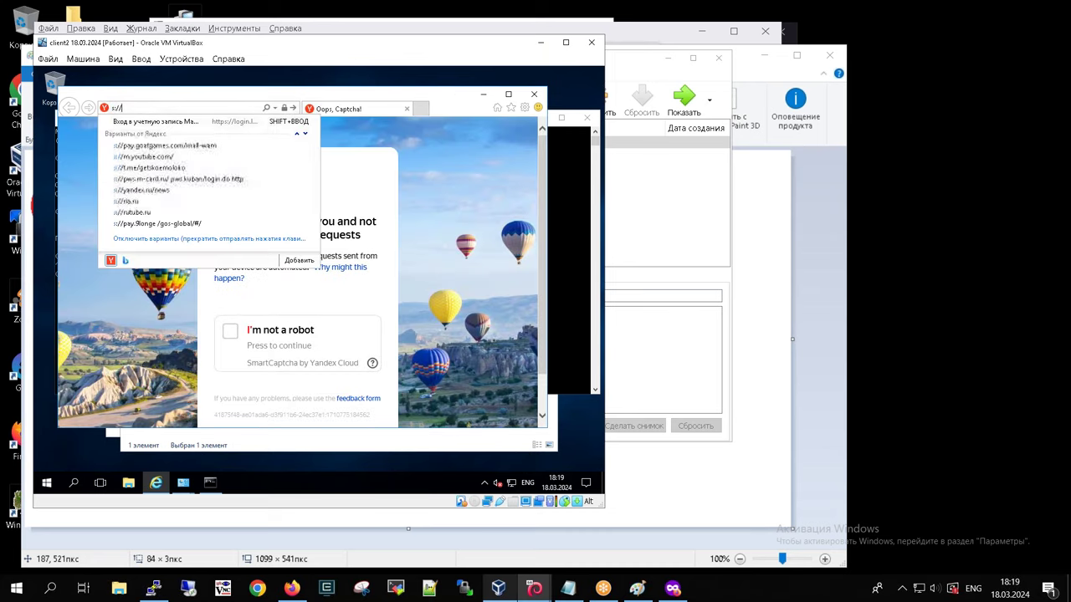
key(BackSpace)
key(BackSpace)
key(BackSpace)
key(BackSpace)
key(BackSpace)
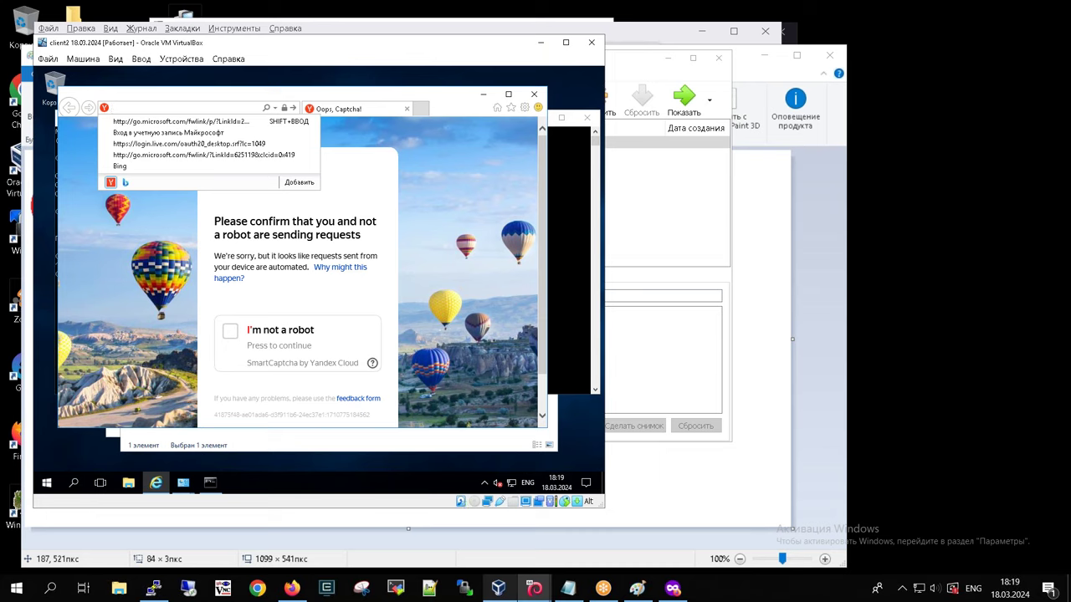
text(ps://)
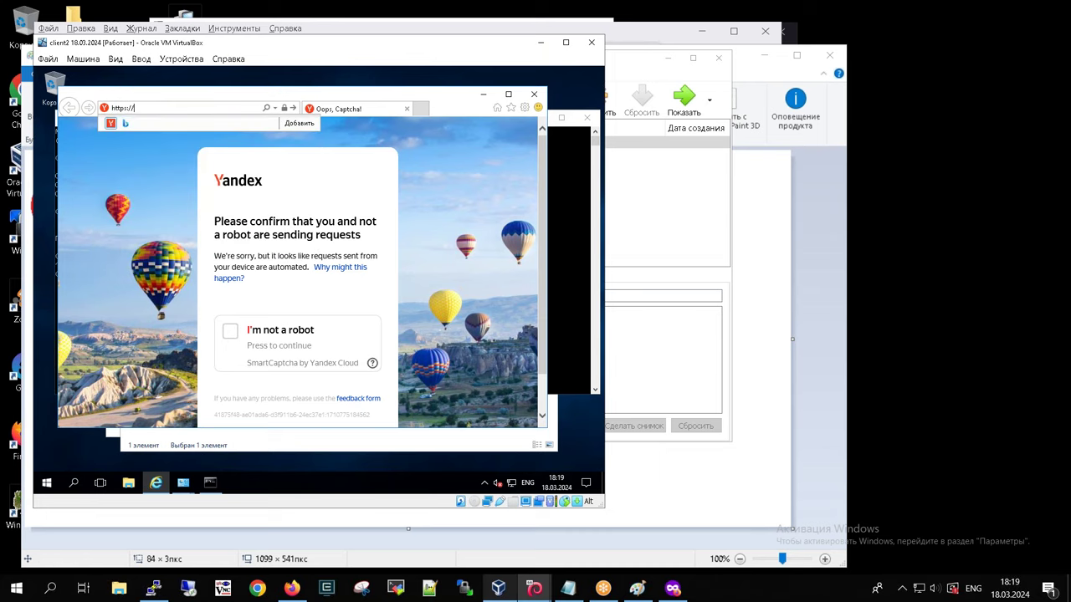
text(server.corp13.un)
key(Return)
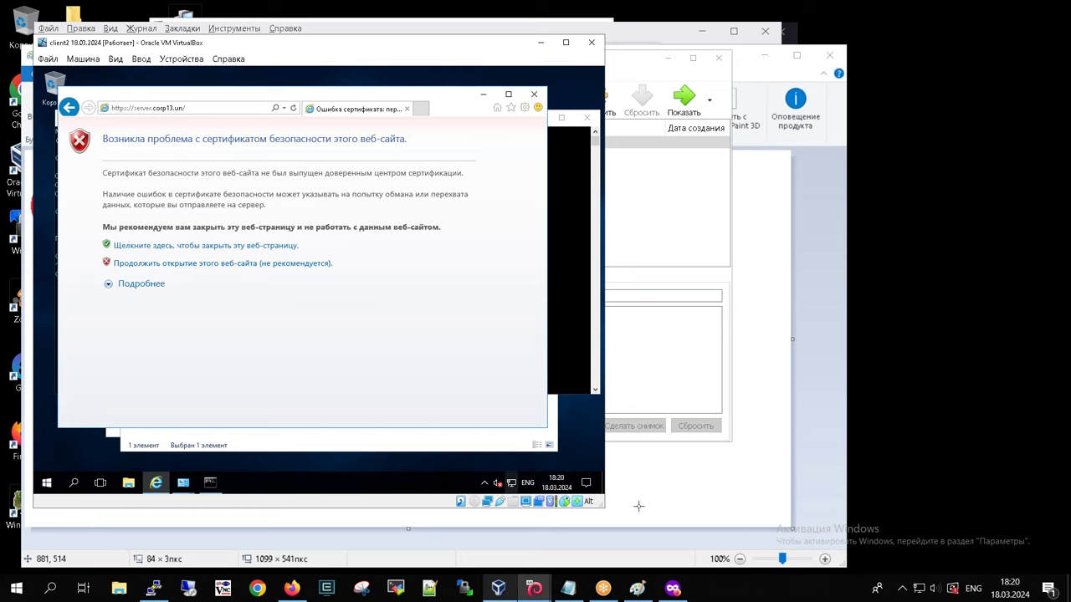
Step: In Firefox, close the GitLab instructions tab and look over the wiki page
click(292, 590)
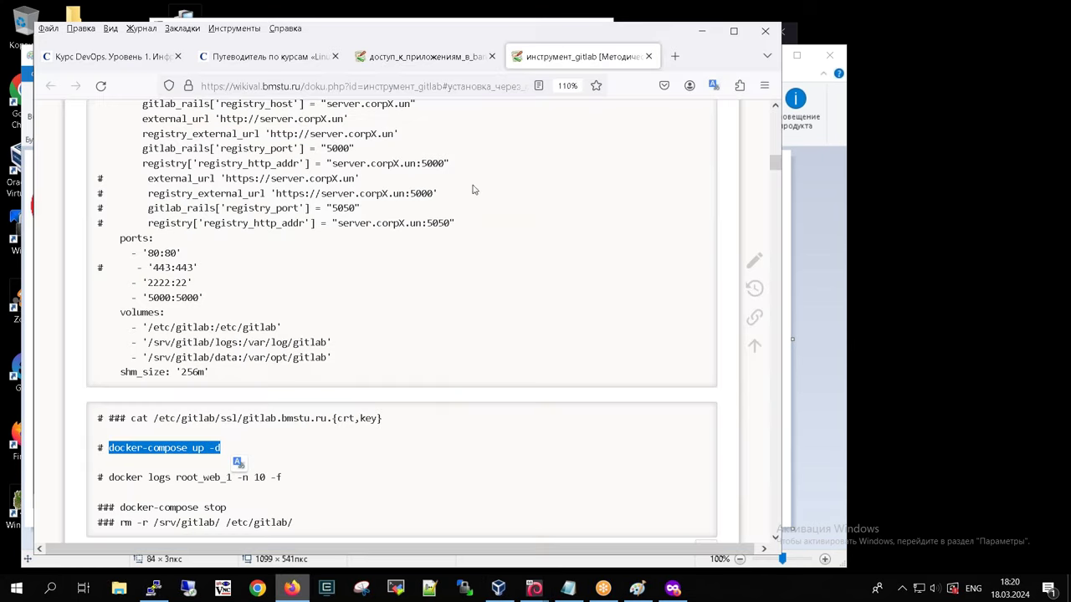
click(648, 56)
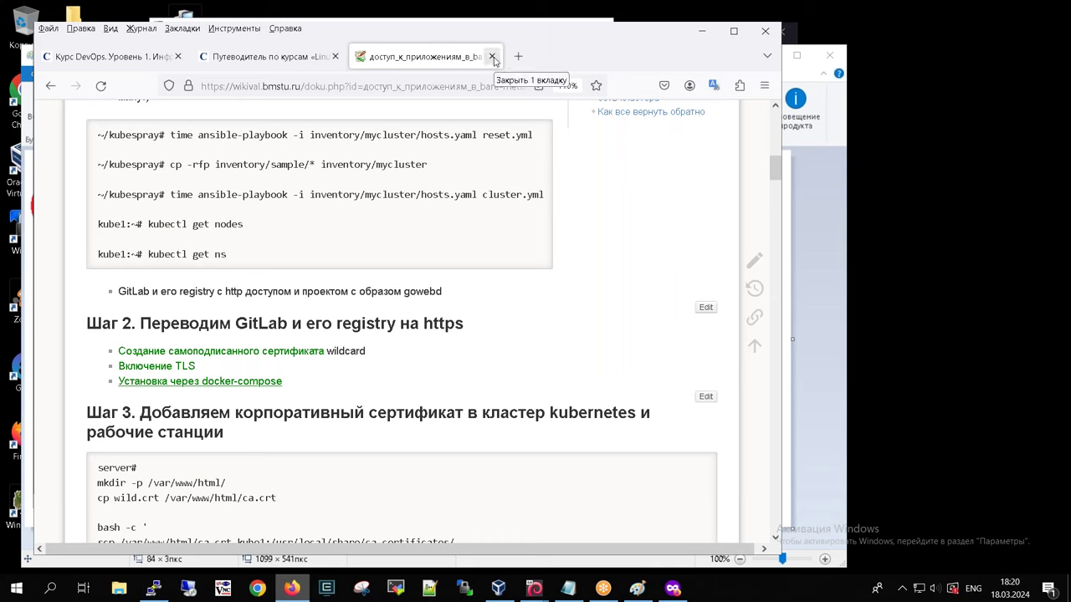
scroll(339, 213, up, 3)
scroll(338, 213, down, 3)
drag(113, 325, 421, 331)
click(262, 339)
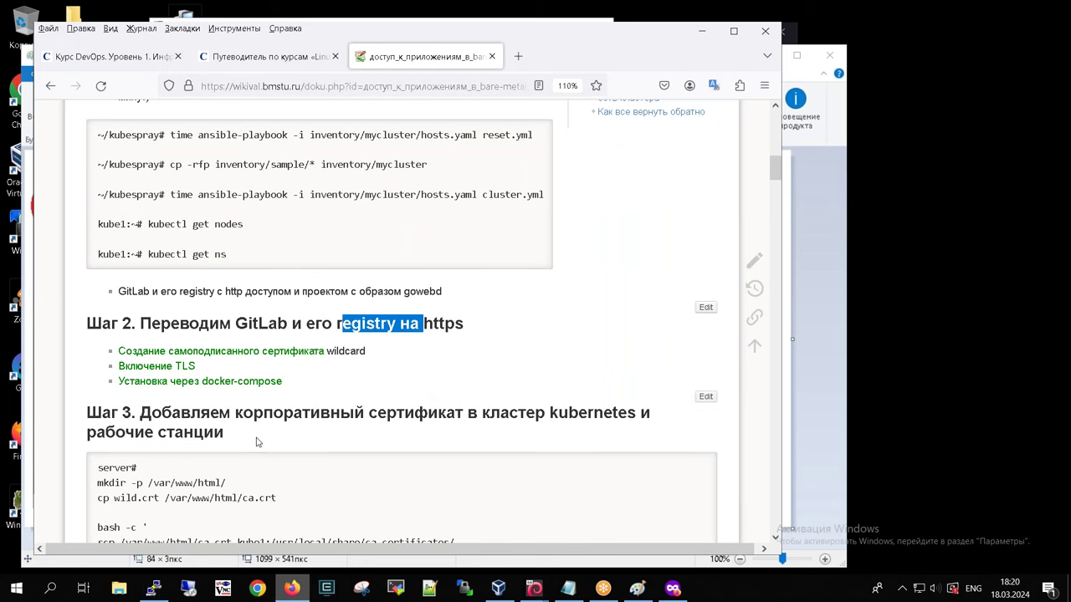
Step: Copy the Step 3 command mkdir -p /var/www/html/ and run it in the server terminal
scroll(257, 443, down, 1)
scroll(259, 442, down, 1)
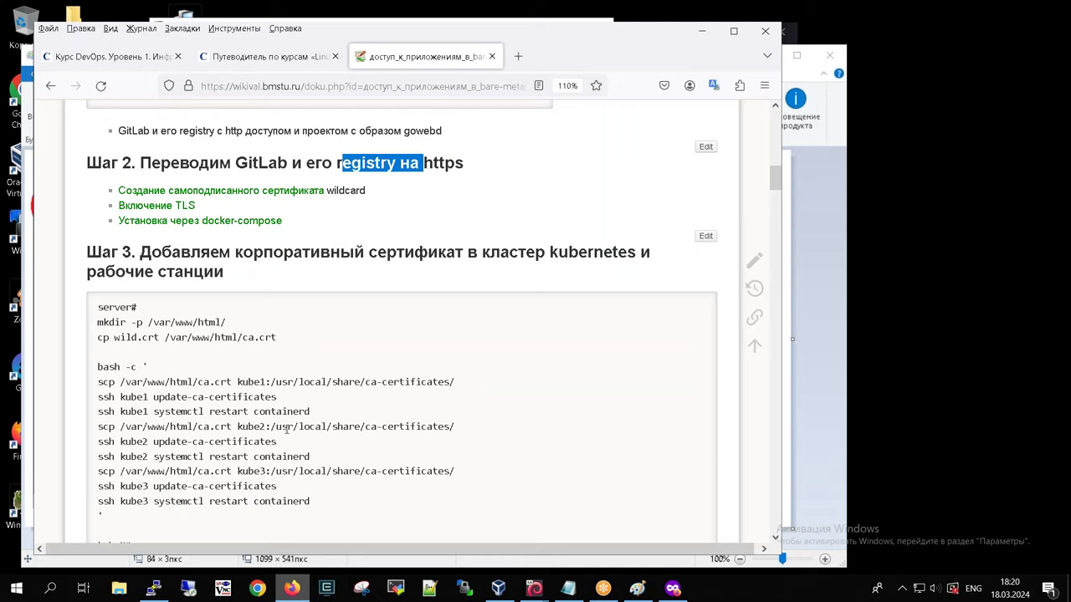
scroll(287, 428, down, 1)
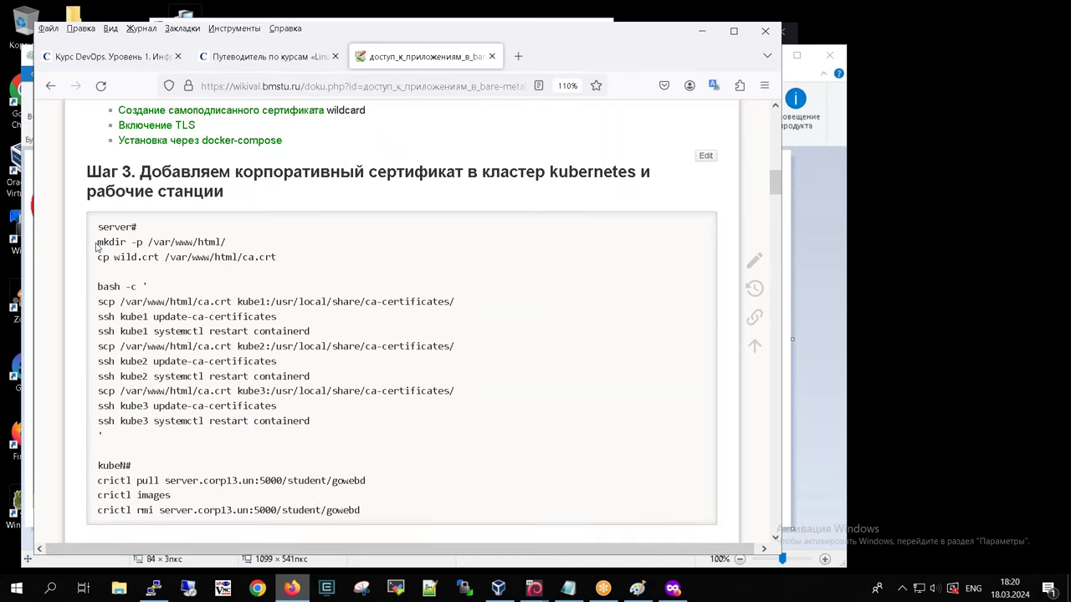
drag(97, 244, 235, 246)
key(ctrl+c)
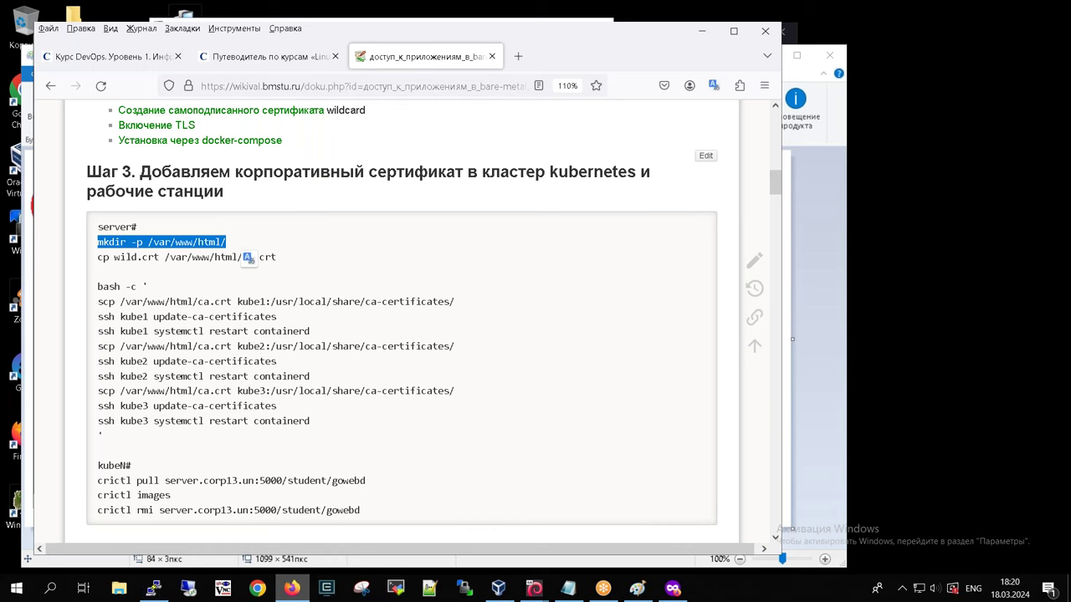
click(153, 589)
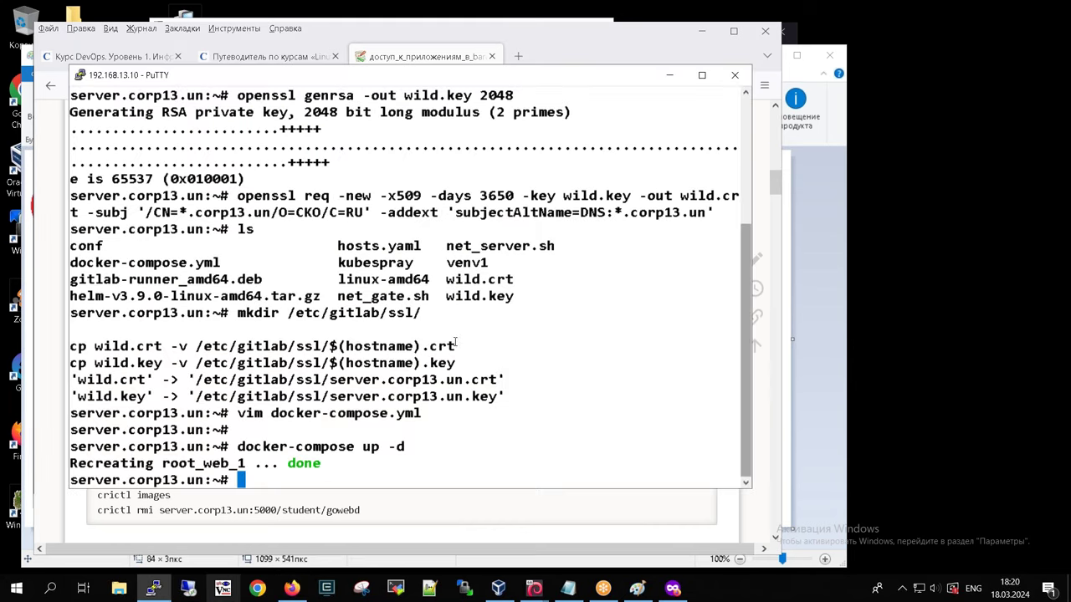
right_click(480, 338)
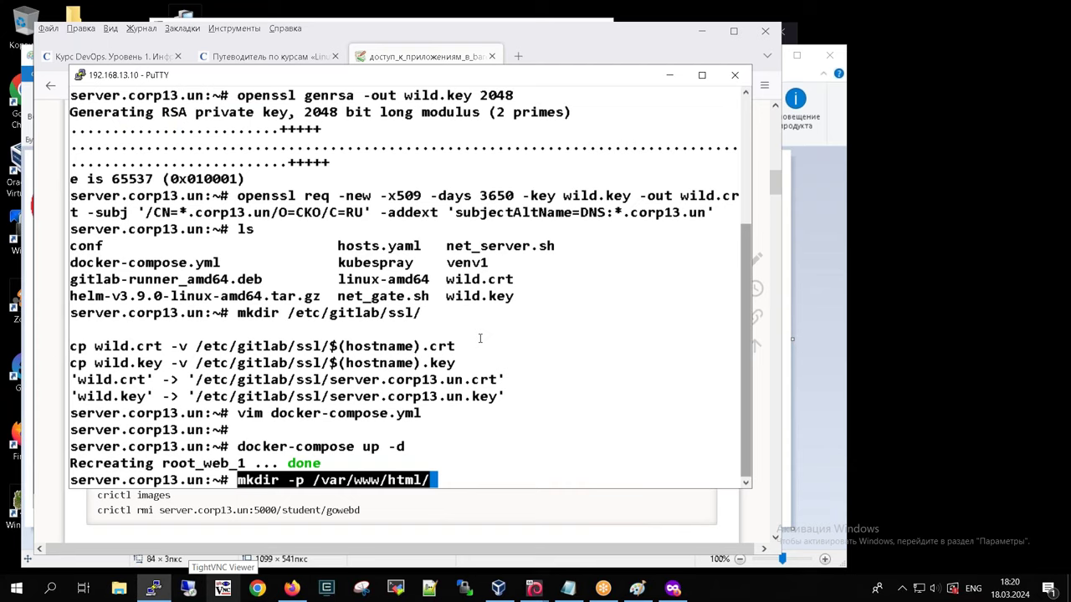
key(Return)
Step: Copy cp wild.crt /var/www/html/ca.crt from the wiki and run it on the server
key(alt+Tab)
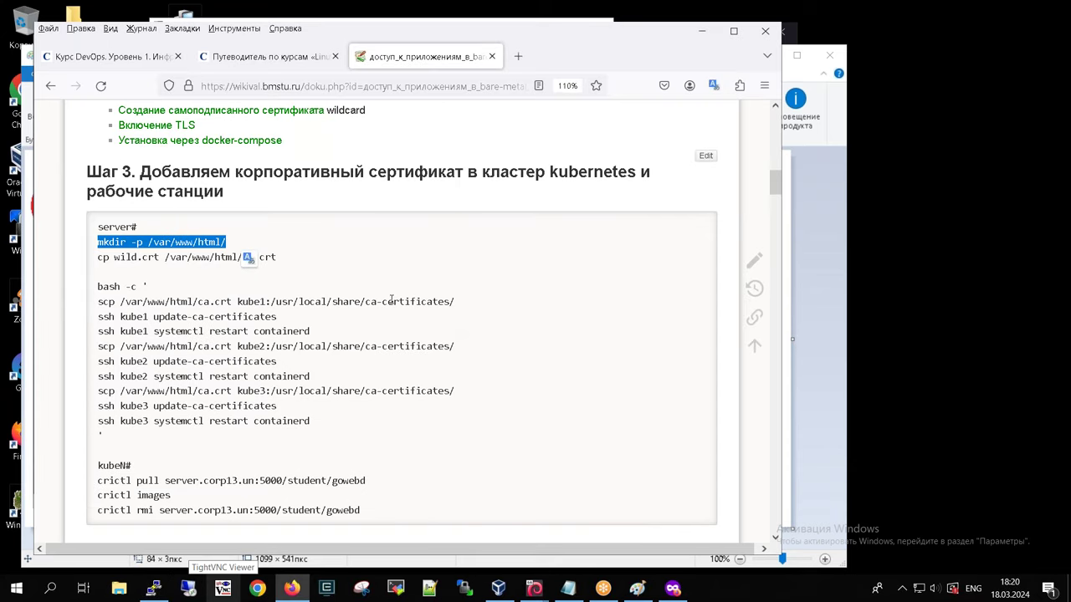
click(97, 261)
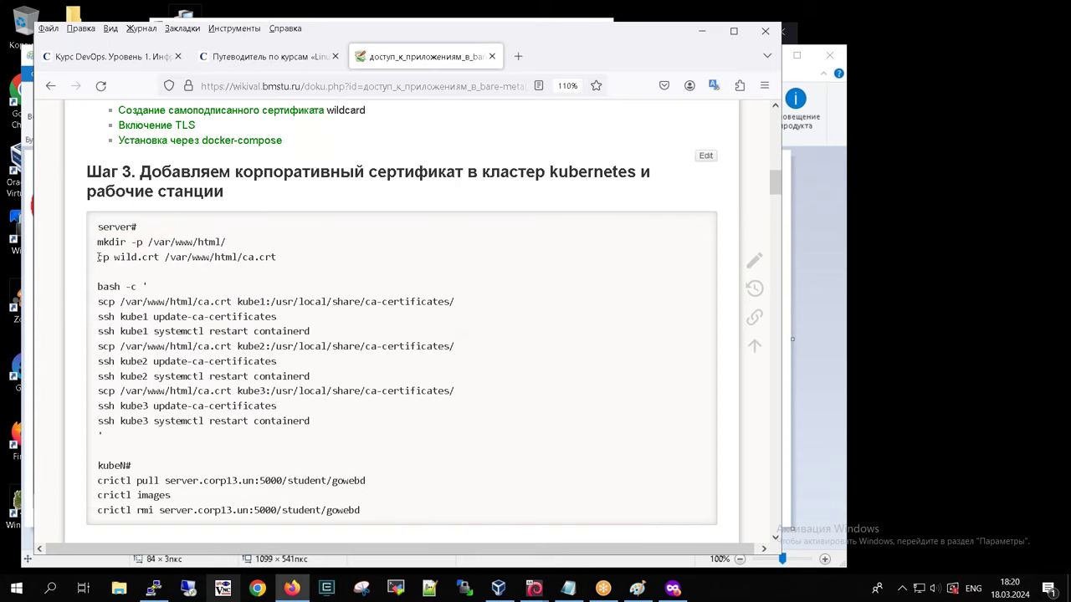
drag(97, 257, 279, 261)
key(ctrl+c)
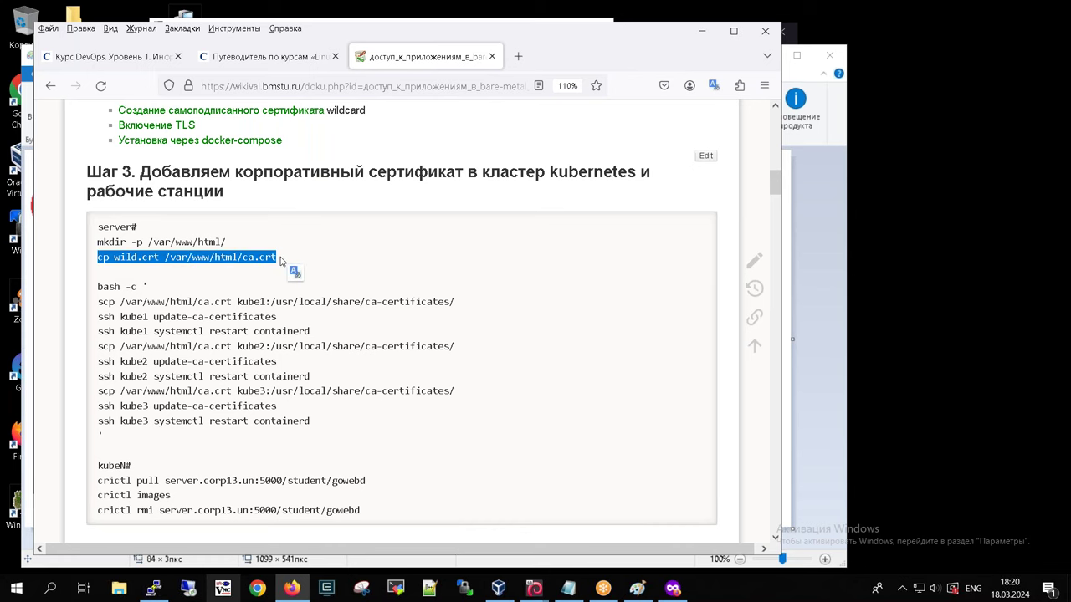
key(alt+Tab)
right_click(334, 308)
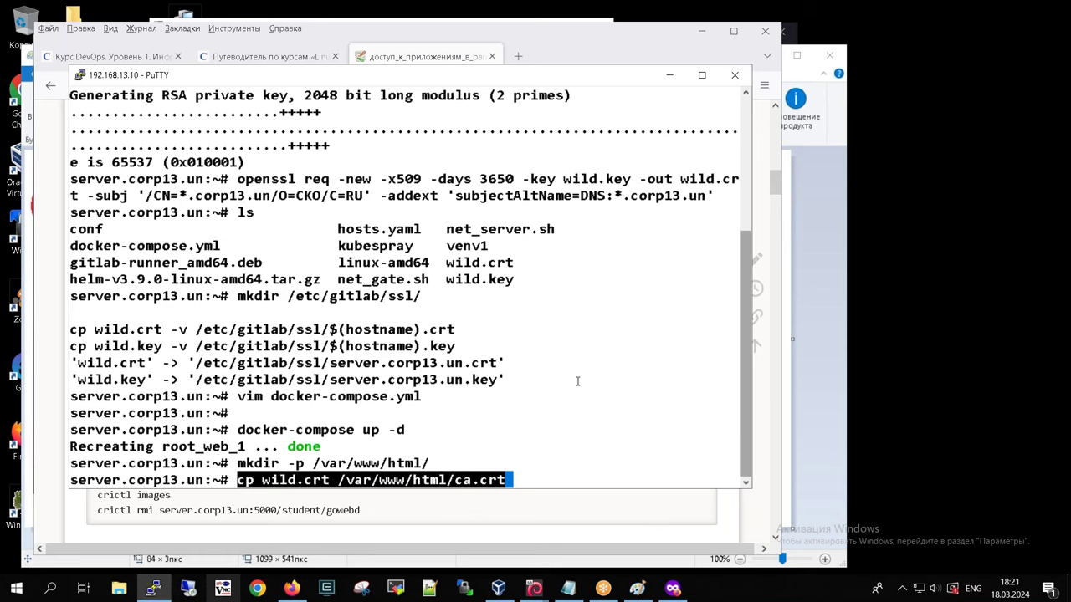
key(Return)
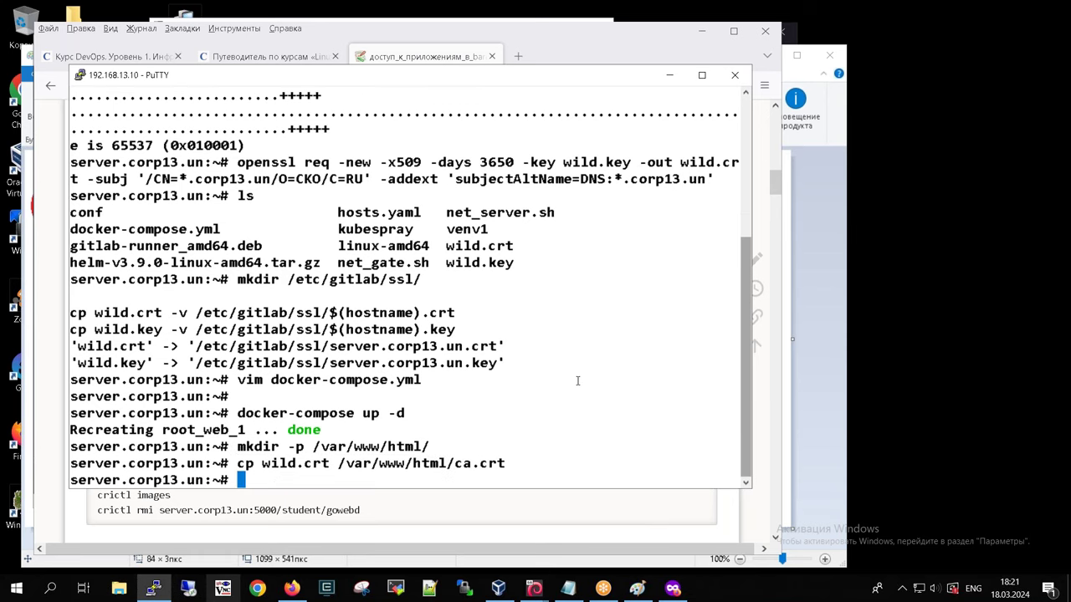
Step: Review the wiki's bash block: kube1–kube3 hosts, certificate path, update-ca-certificates and containerd restart
click(268, 501)
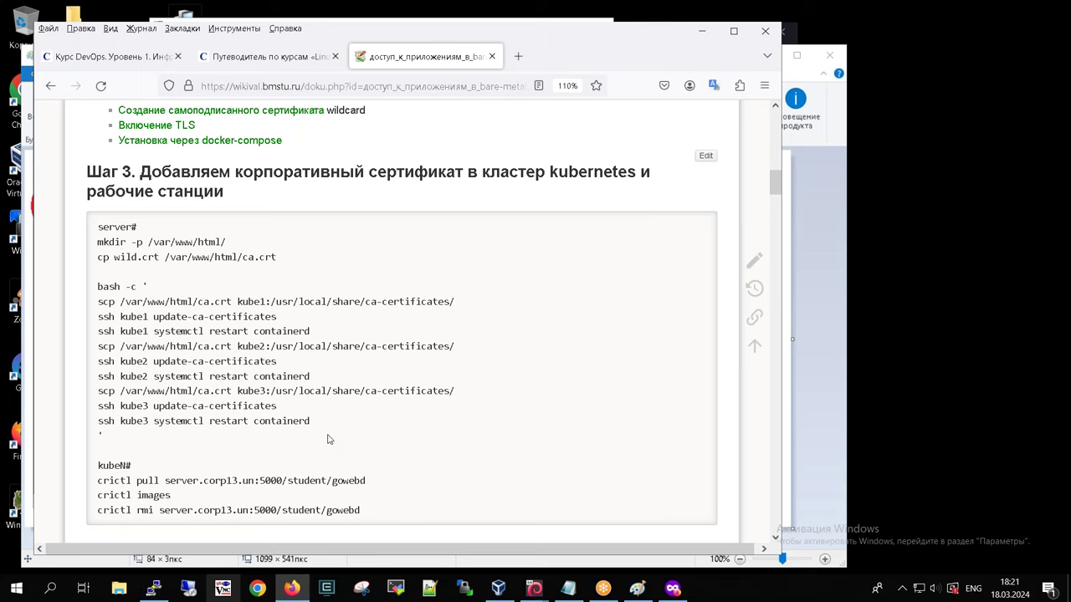
double_click(133, 317)
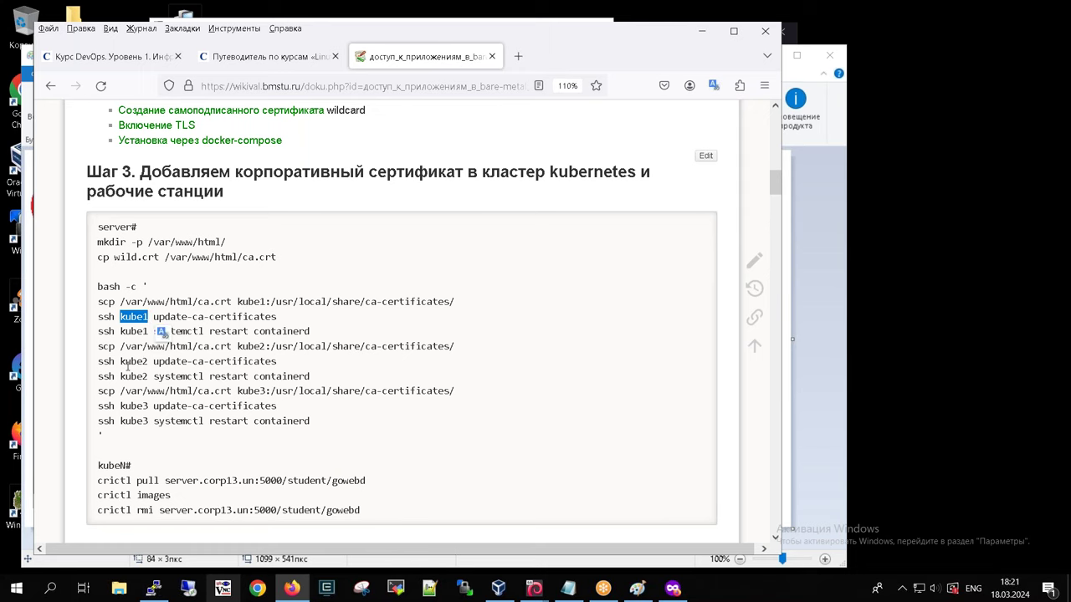
drag(122, 366, 154, 363)
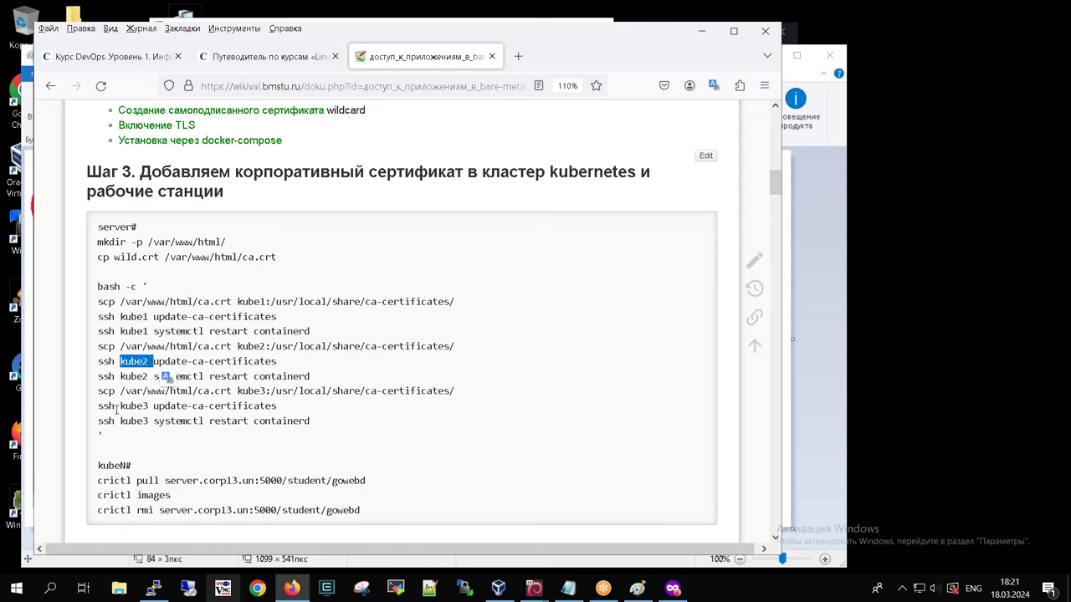
drag(118, 406, 154, 406)
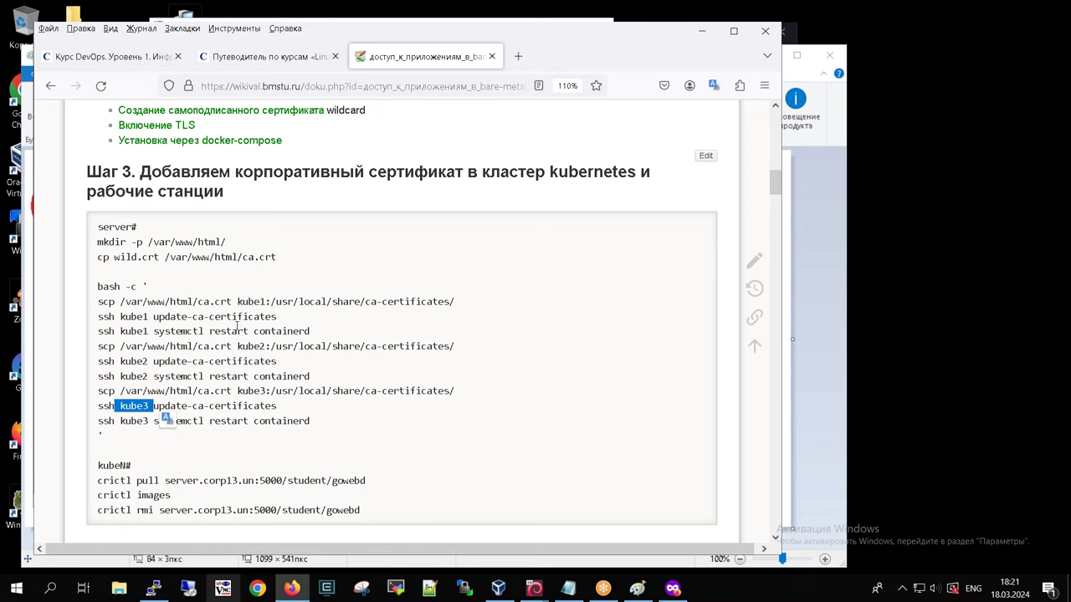
drag(153, 302, 450, 302)
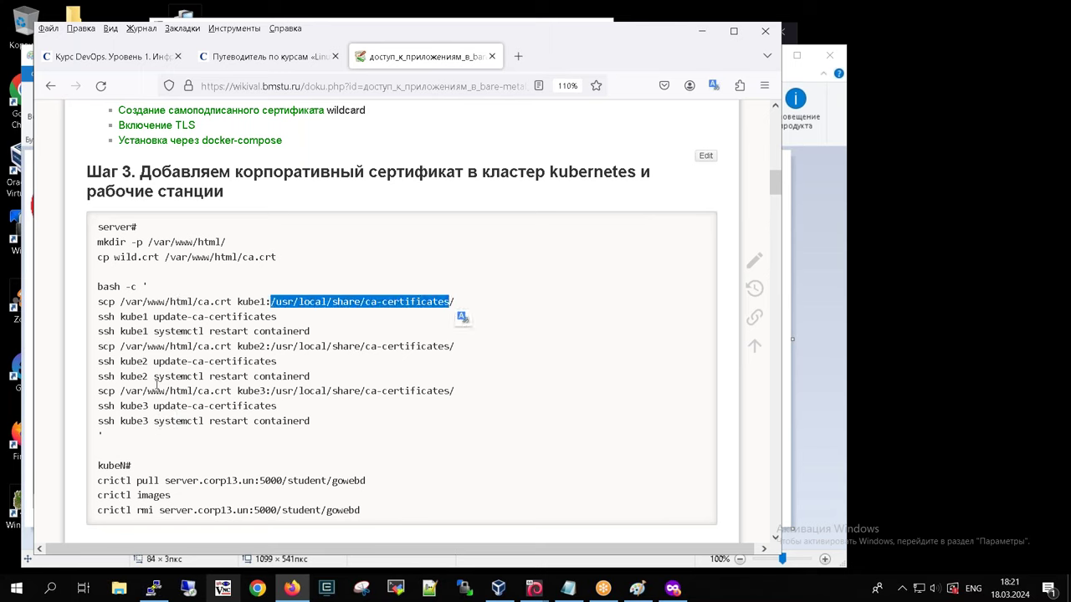
click(452, 302)
drag(158, 317, 278, 318)
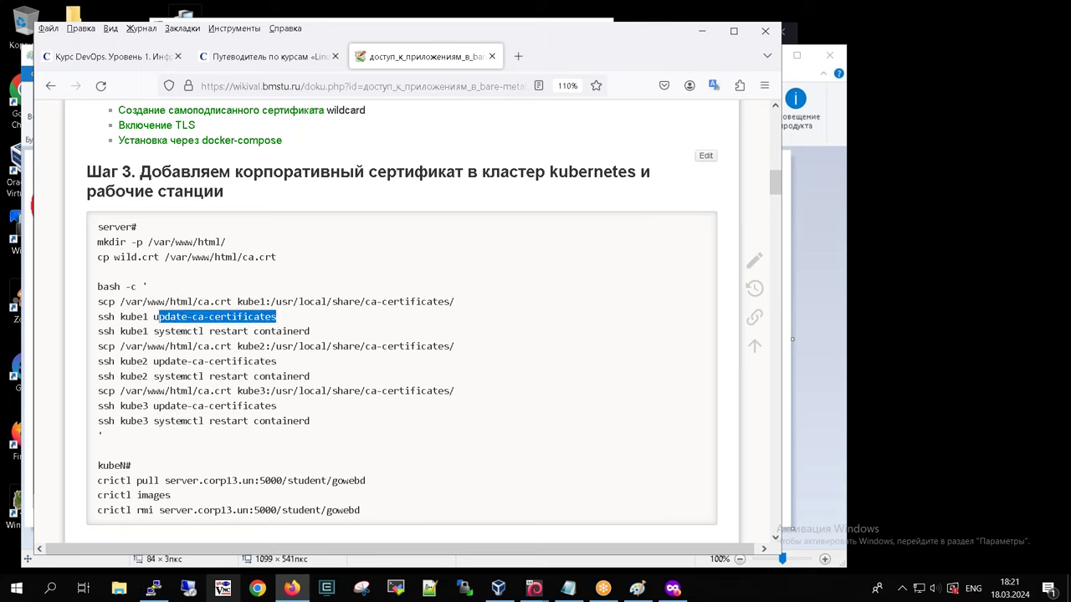
click(144, 435)
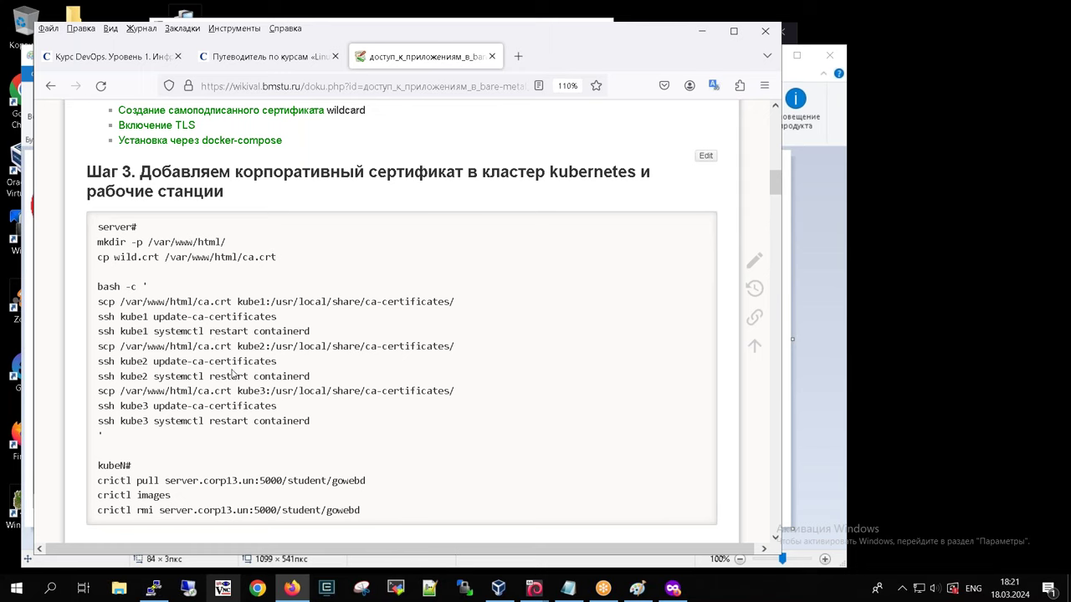
drag(152, 332, 311, 333)
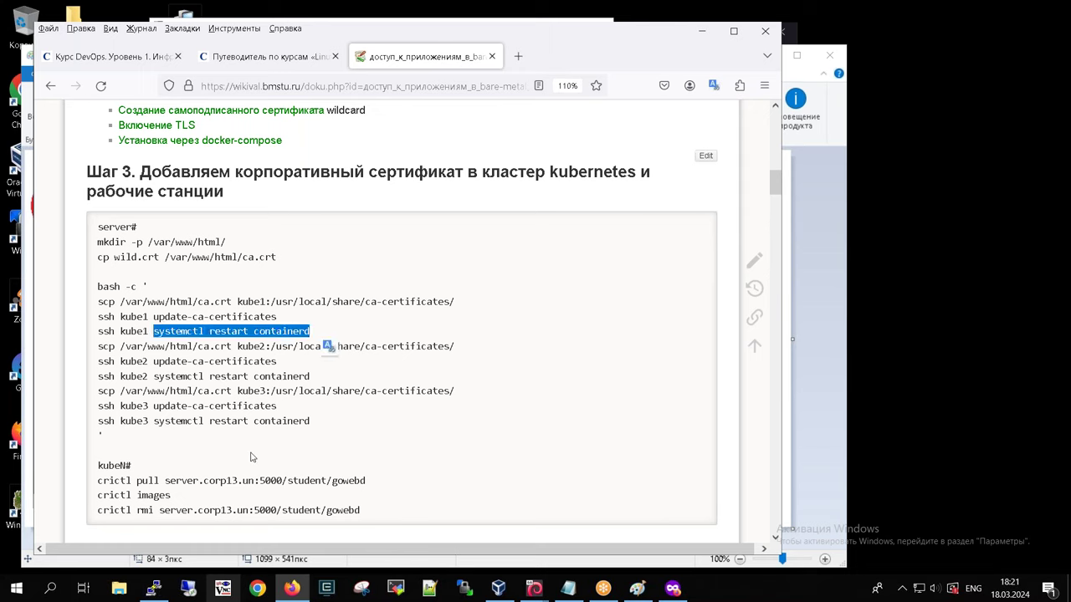
click(218, 389)
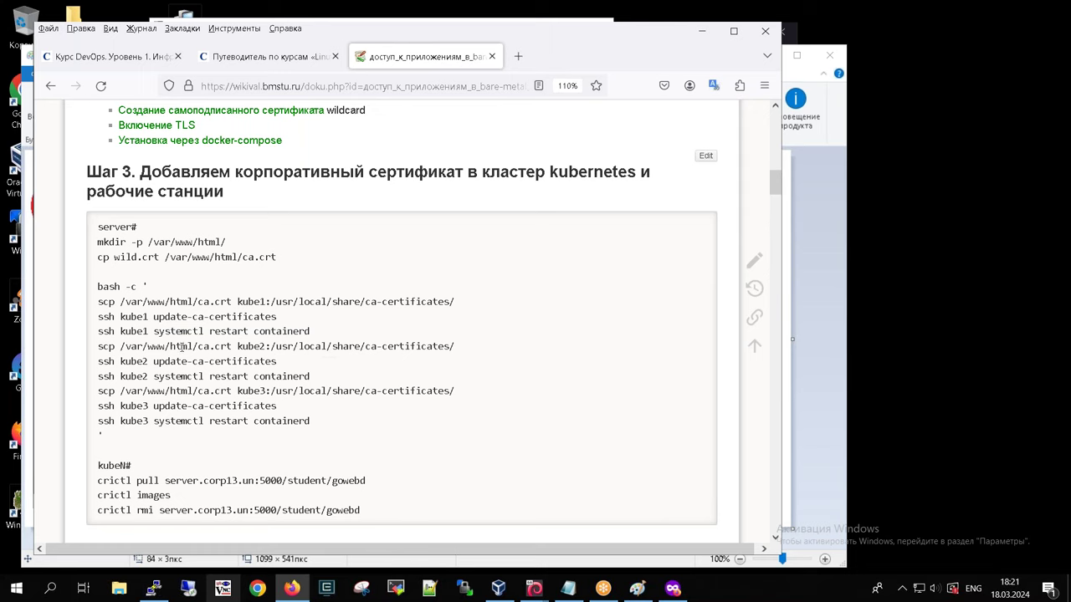
Step: Copy the whole bash -c block, paste and run it in PuTTY, then return to the wiki
drag(97, 286, 359, 445)
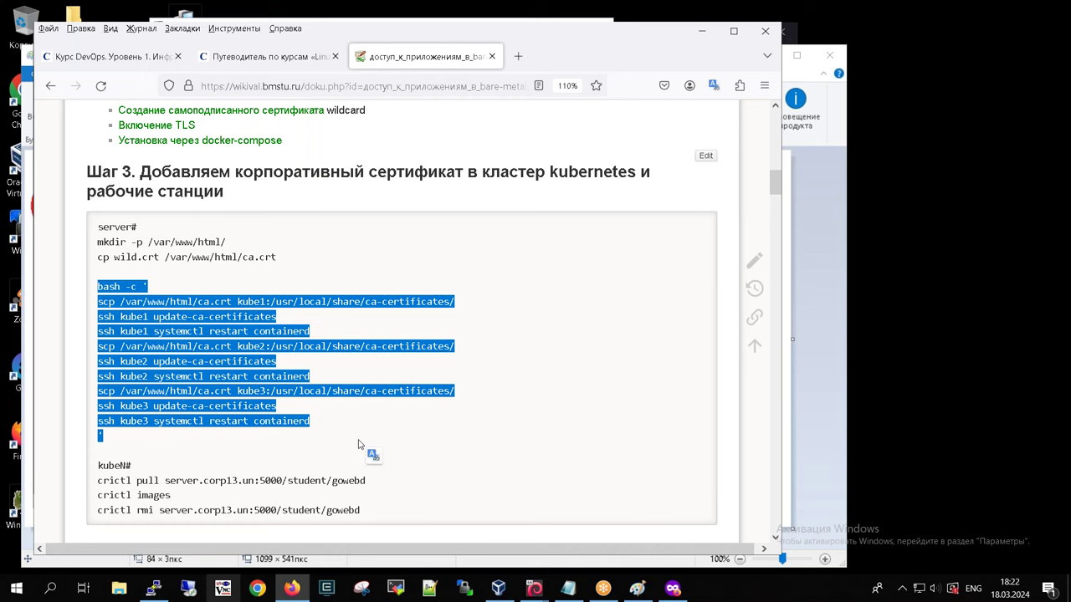
key(alt+Tab)
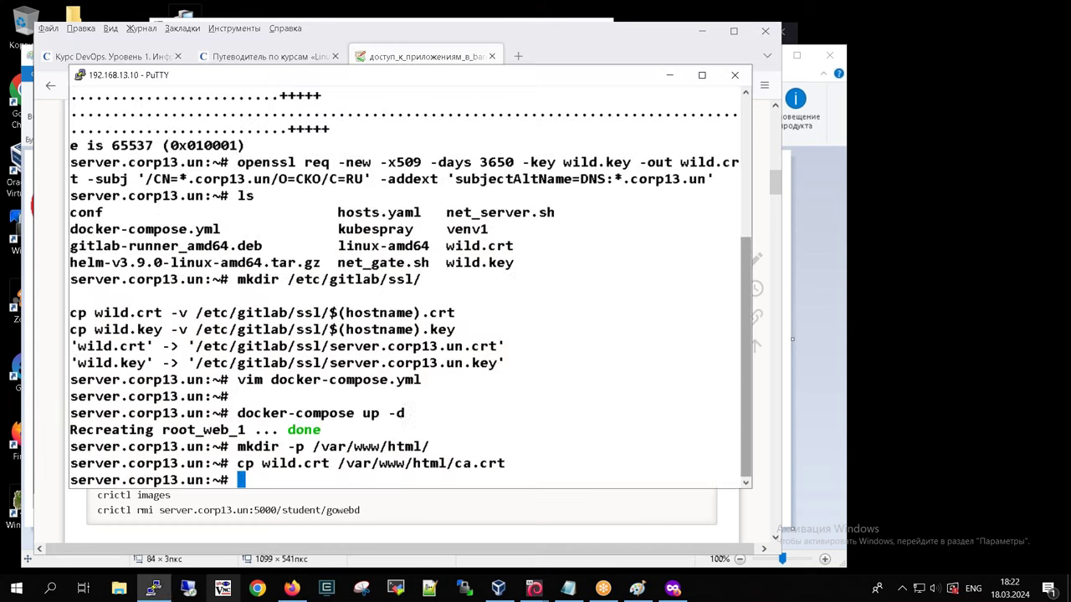
right_click(433, 394)
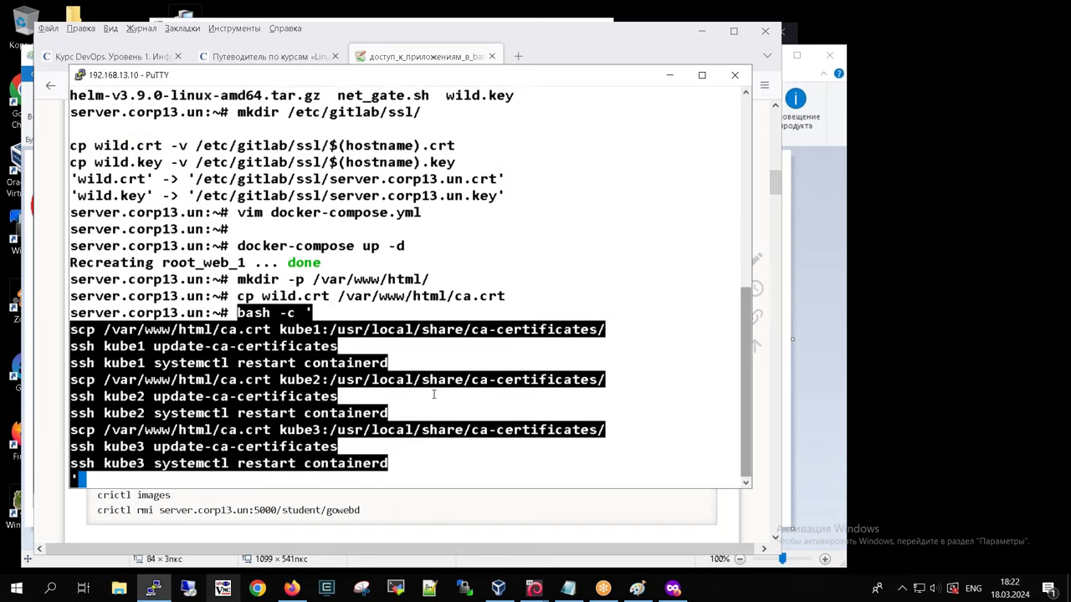
key(Return)
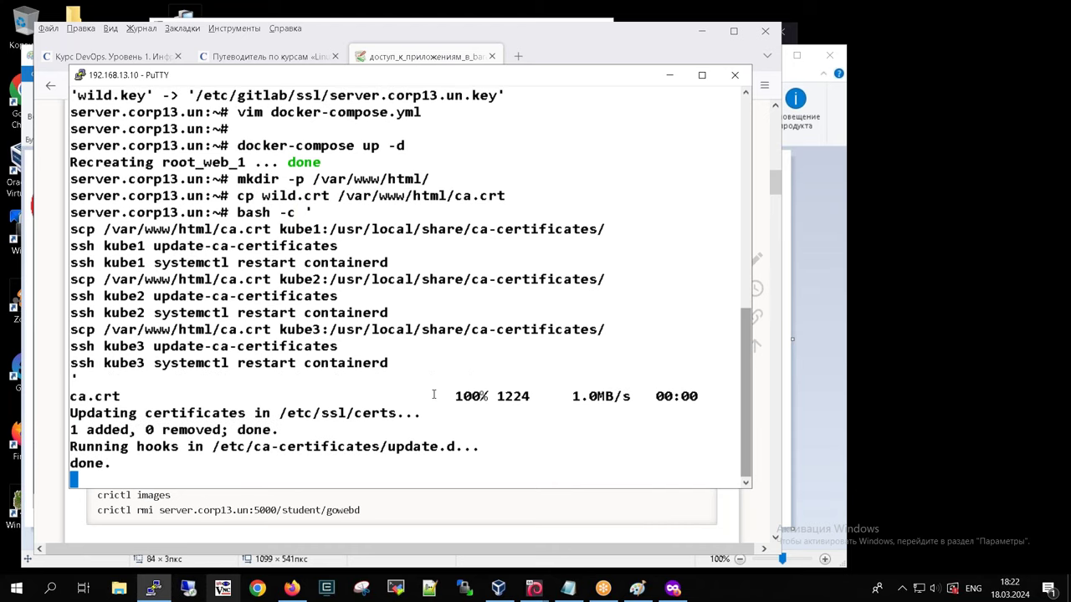
click(292, 589)
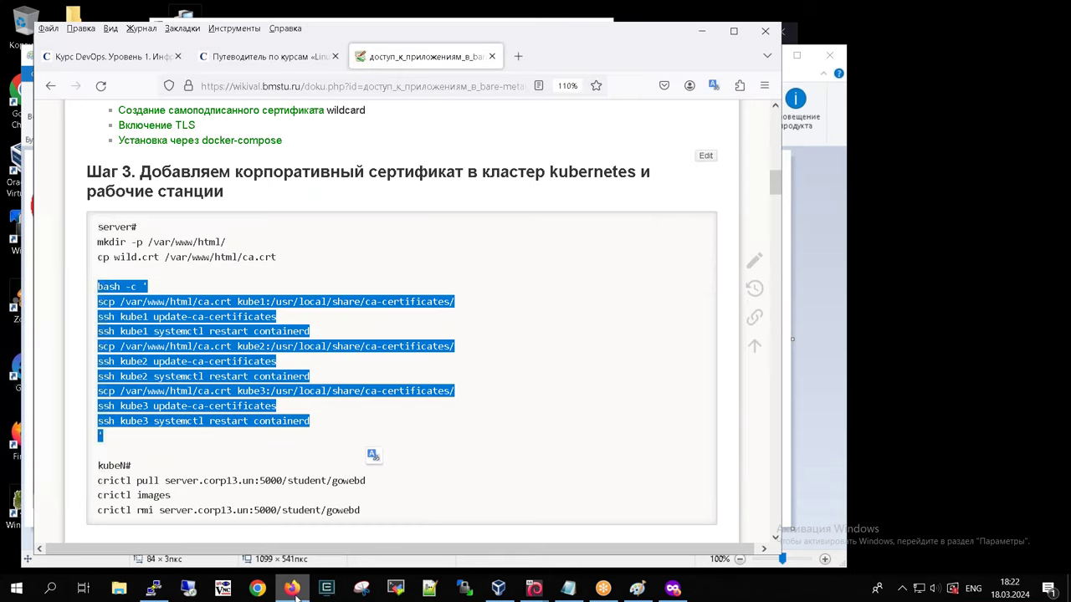
click(672, 589)
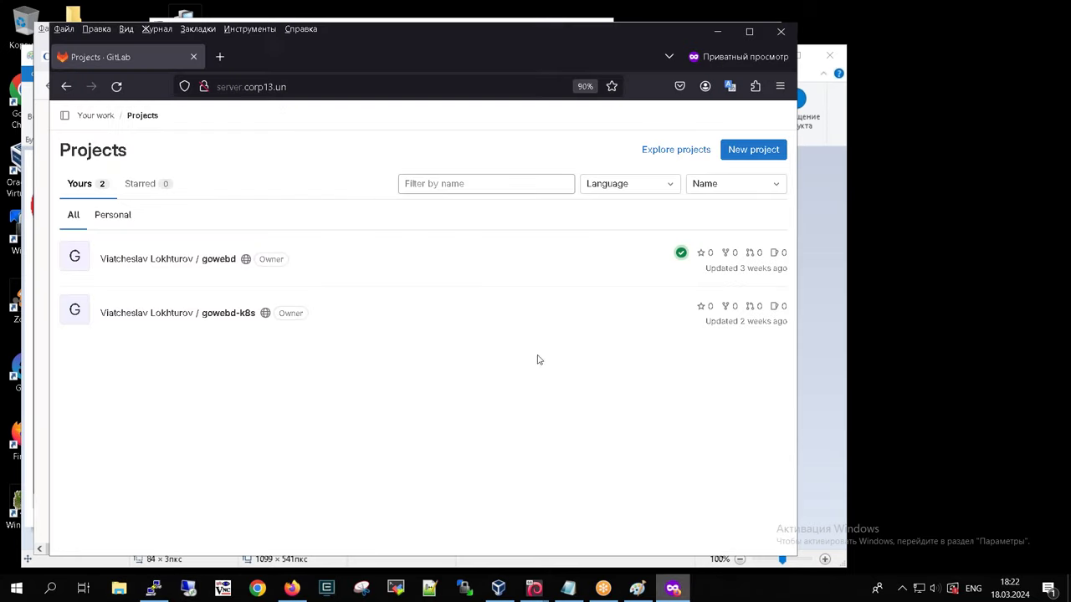
click(330, 90)
click(356, 81)
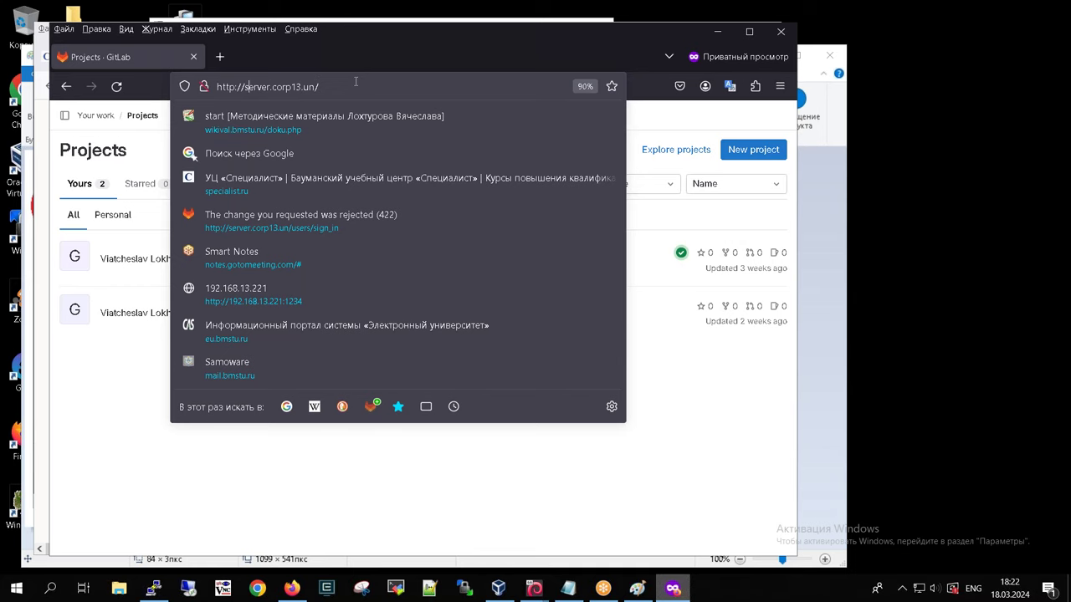
key(Home)
key(Right)
key(Right)
key(Right)
key(Right)
text(s)
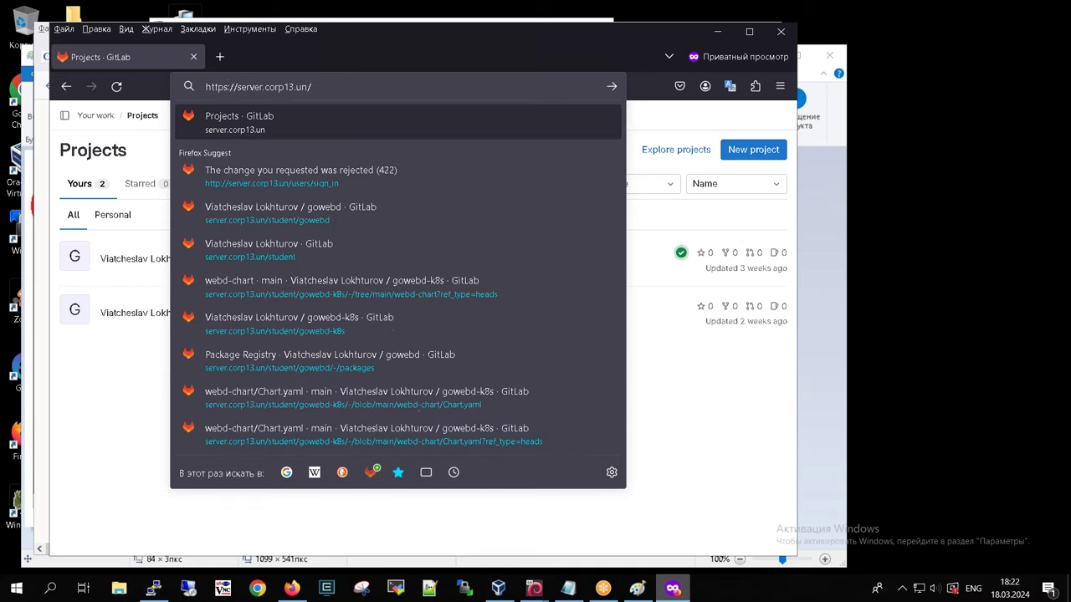
key(Return)
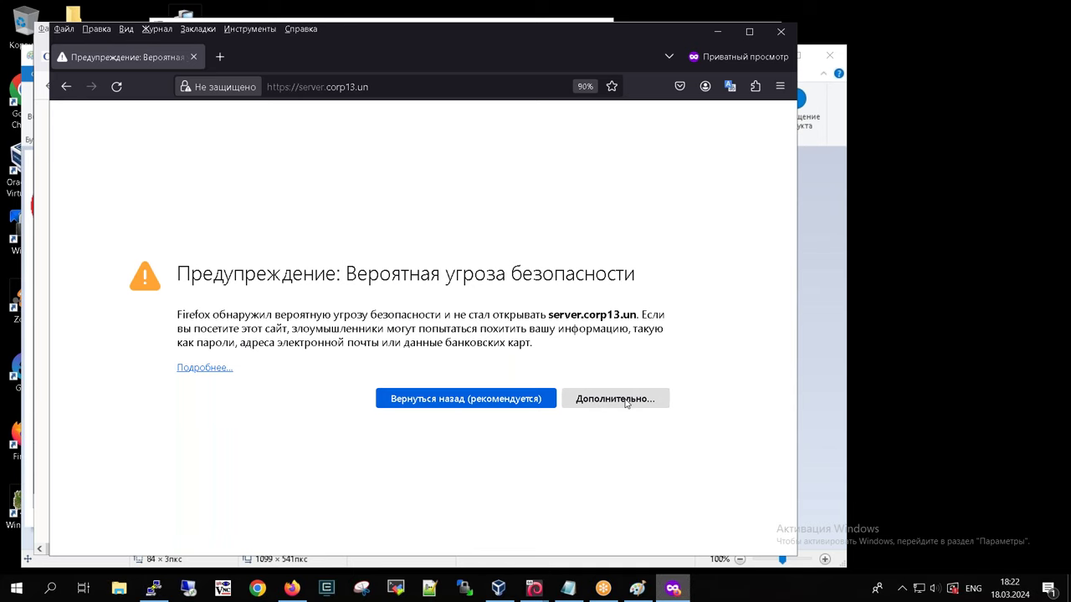
Step: Accept the self-signed certificate risk to open the GitLab Projects page
click(624, 402)
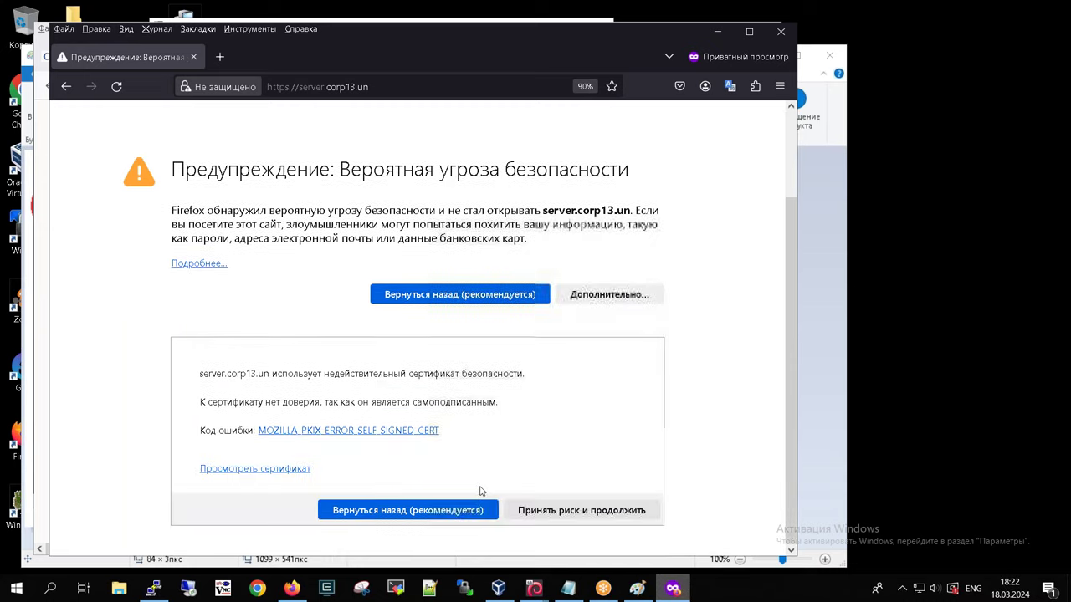
click(591, 513)
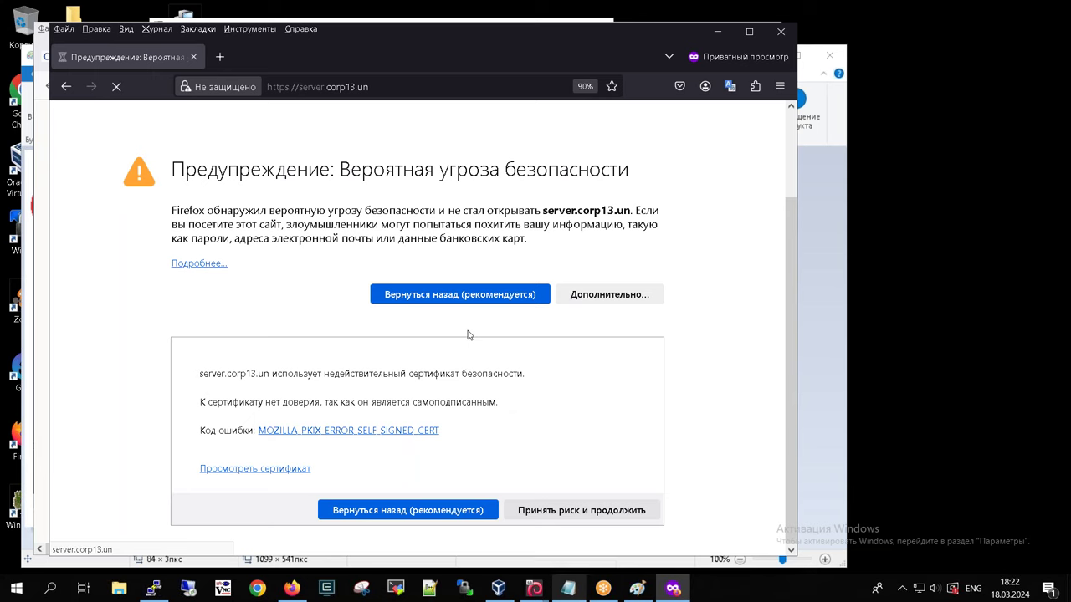
click(581, 510)
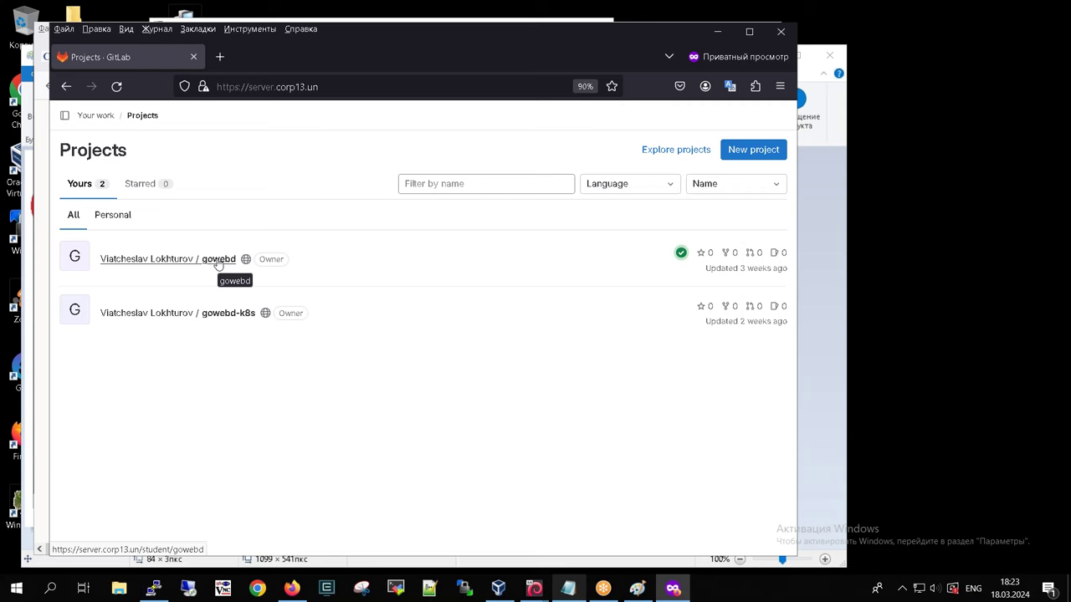
Step: View the gowebd image tags in its Container Registry (latest, ver1.1, ver1.2, two commit hashes), then minimize GitLab
click(218, 264)
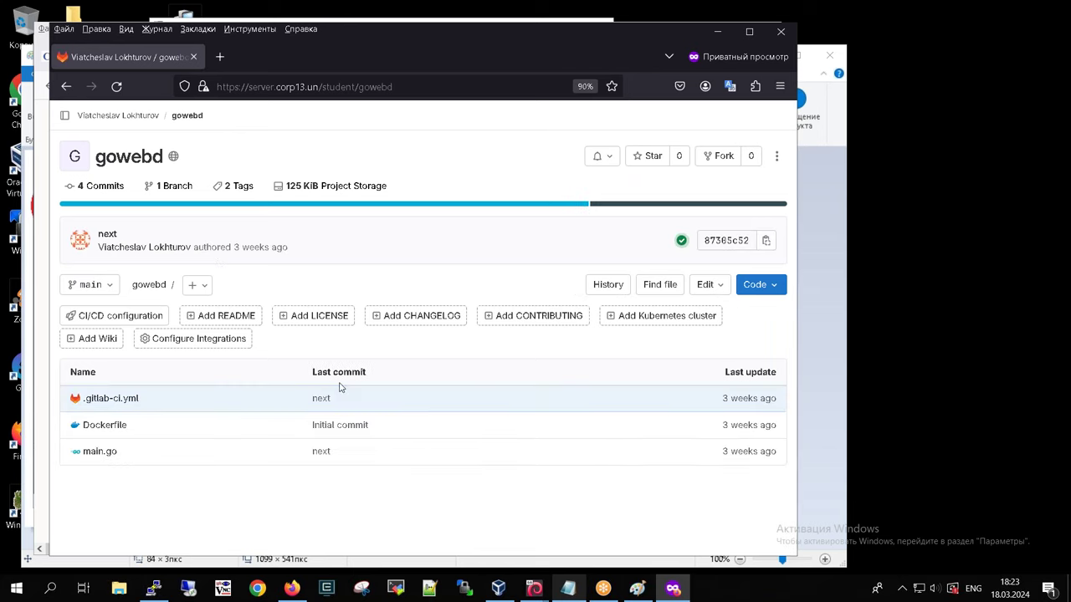
click(66, 116)
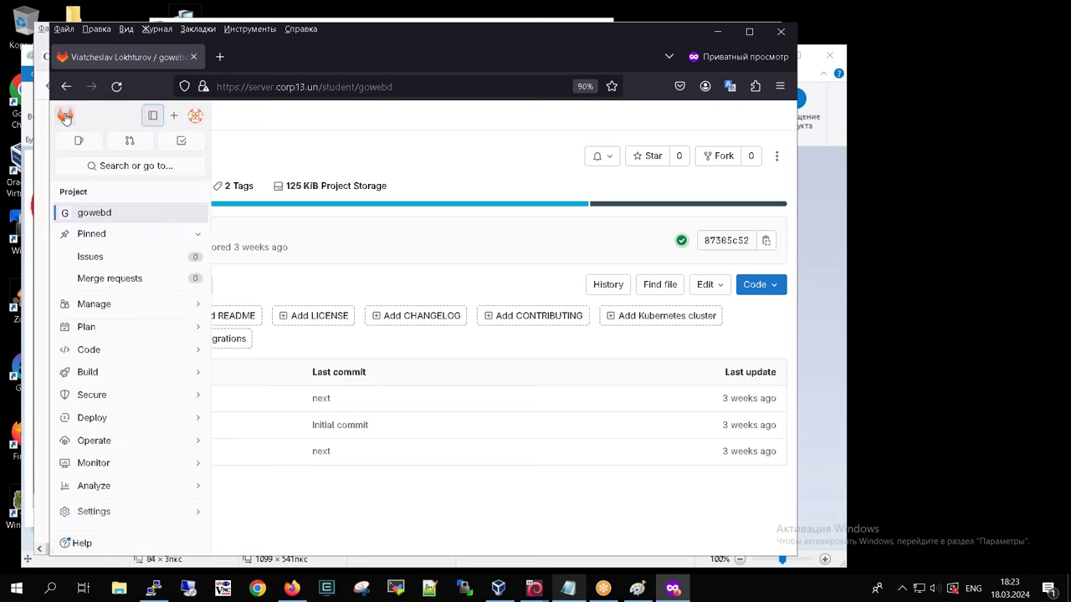
mouse_move(105, 425)
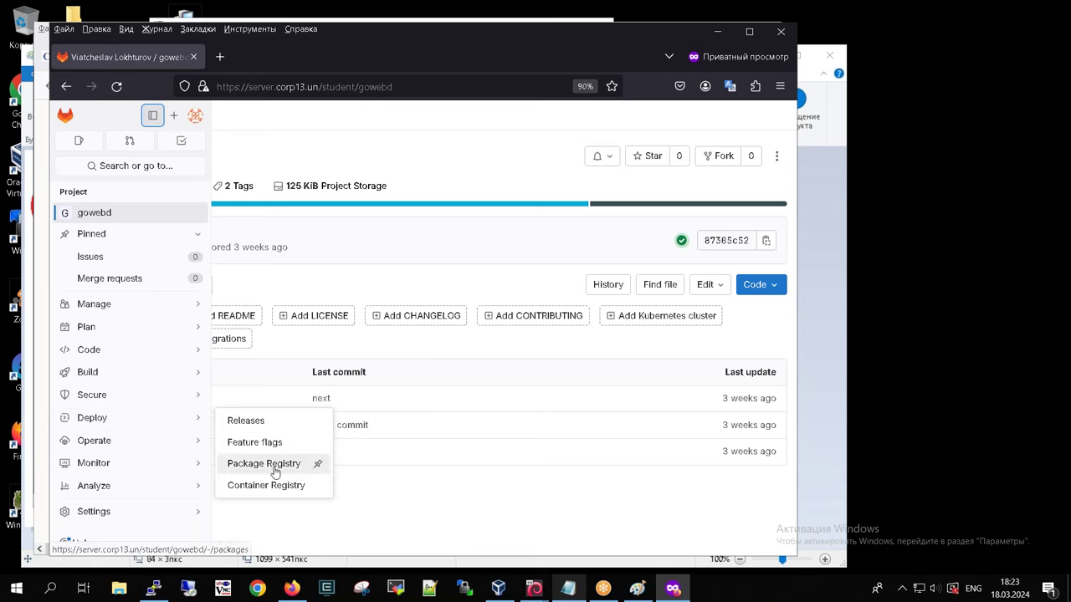
click(264, 490)
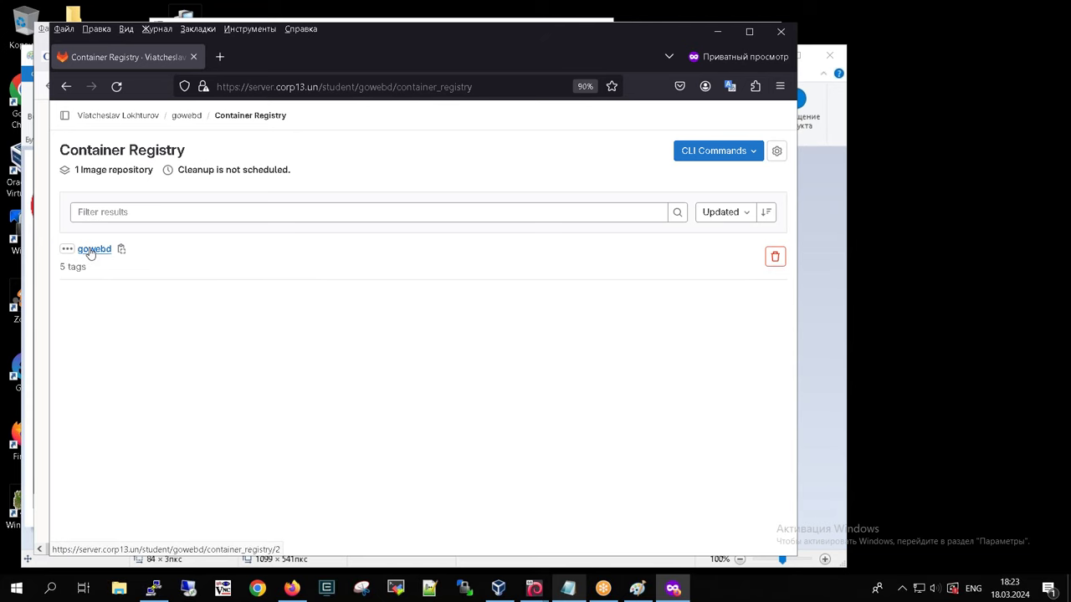
click(92, 250)
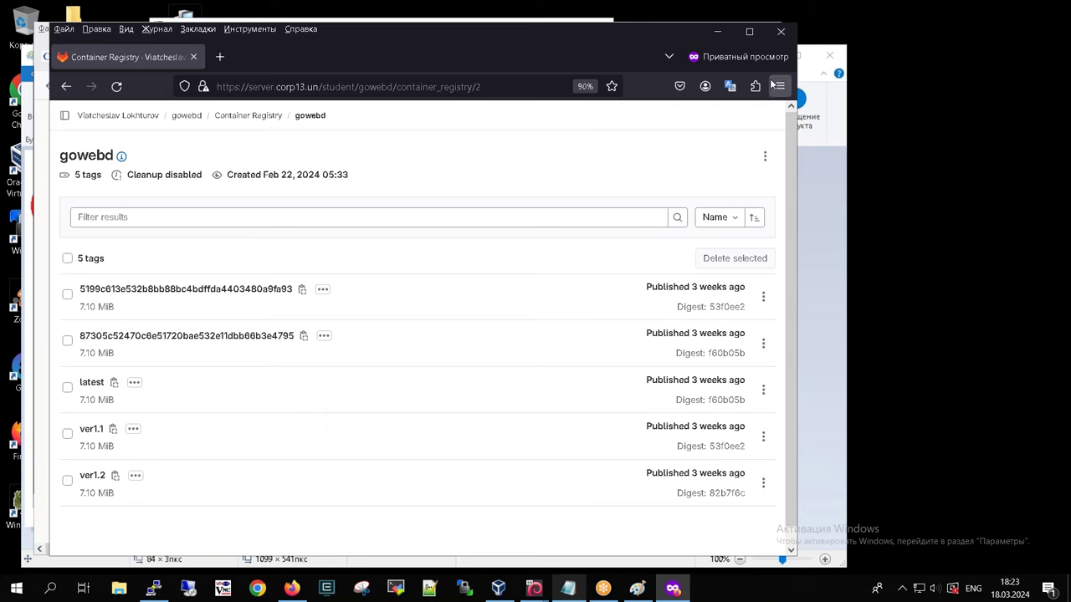
click(714, 37)
Step: Bring the server terminal forward and ssh into kube1
click(411, 475)
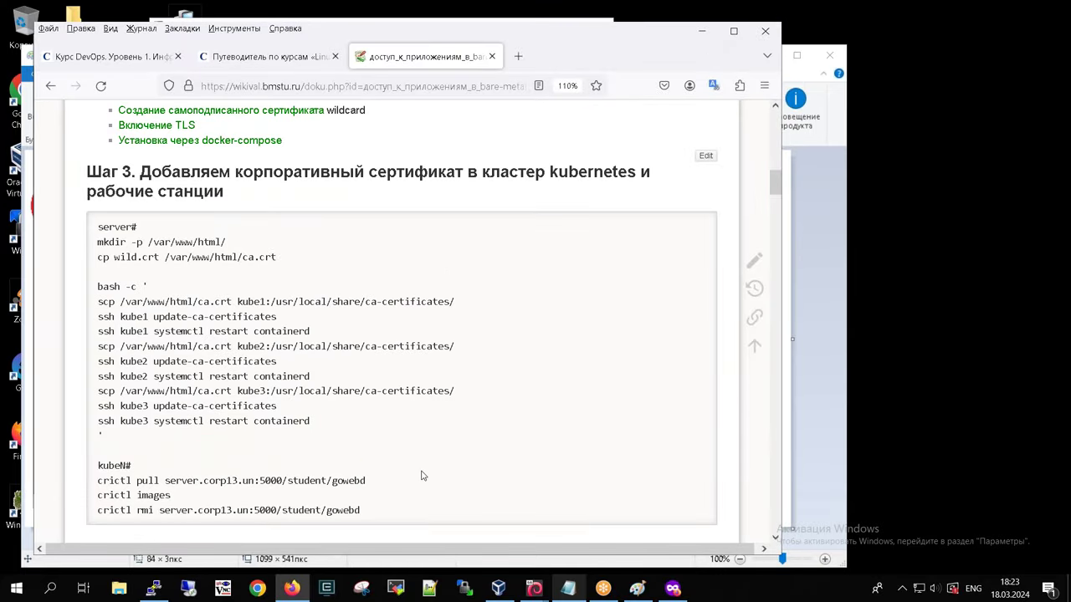
scroll(456, 477, down, 2)
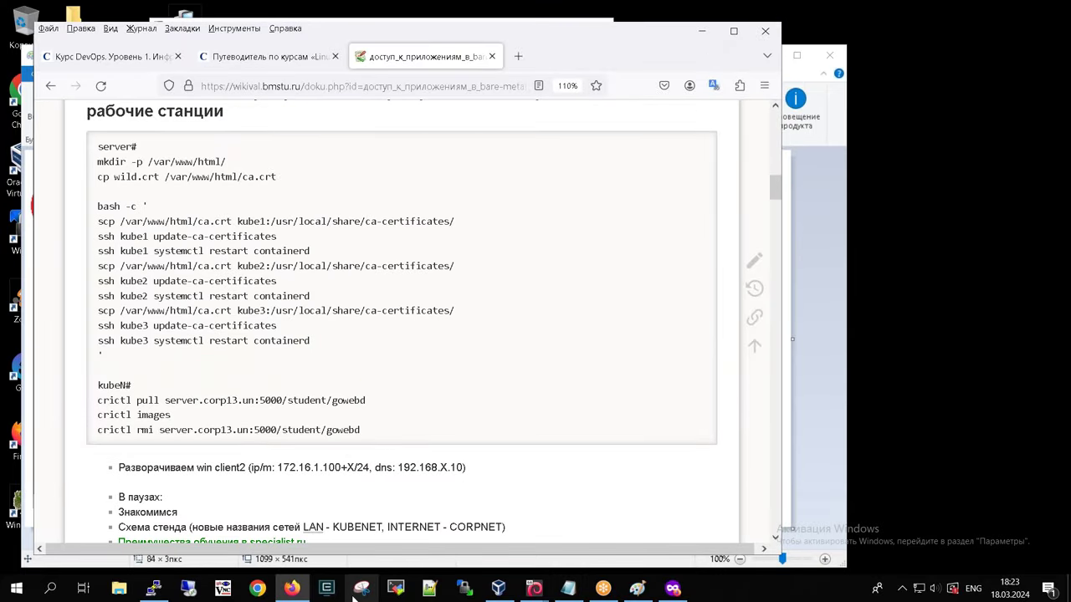
click(153, 588)
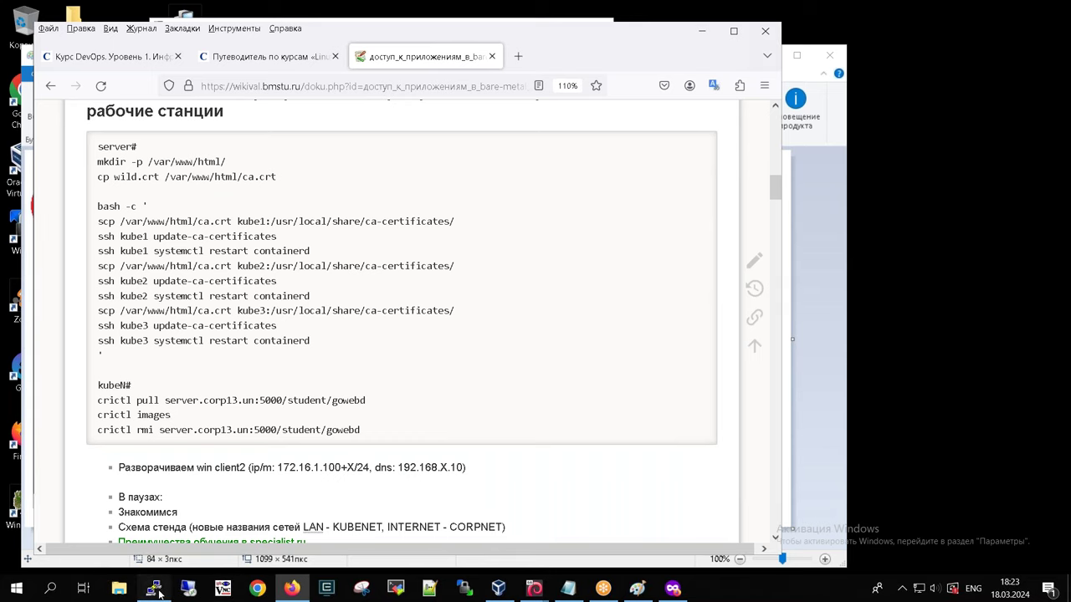
drag(293, 77, 360, 88)
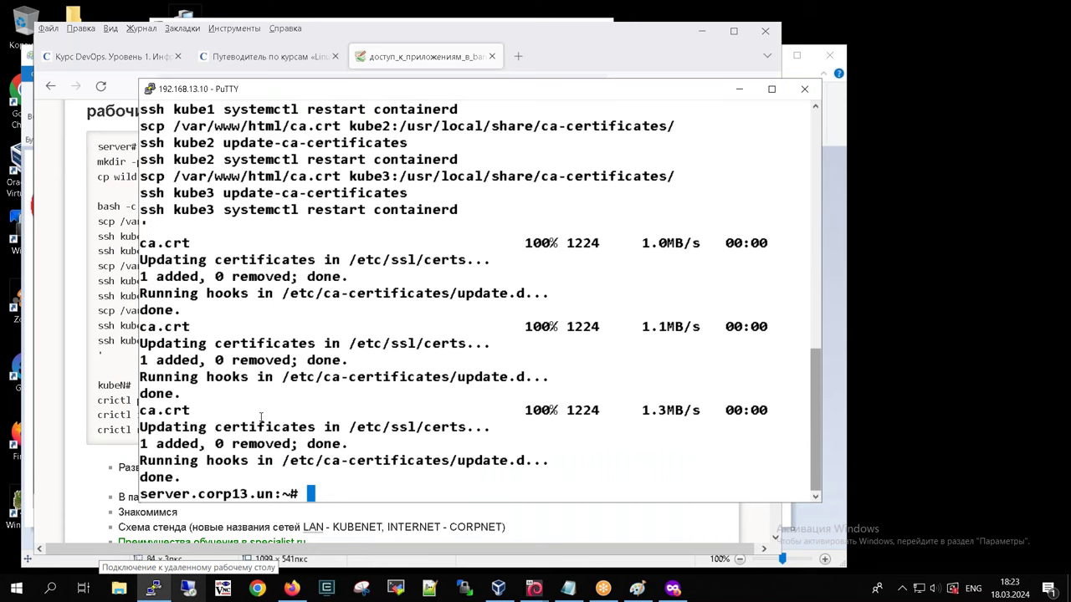
text(ssh kube1)
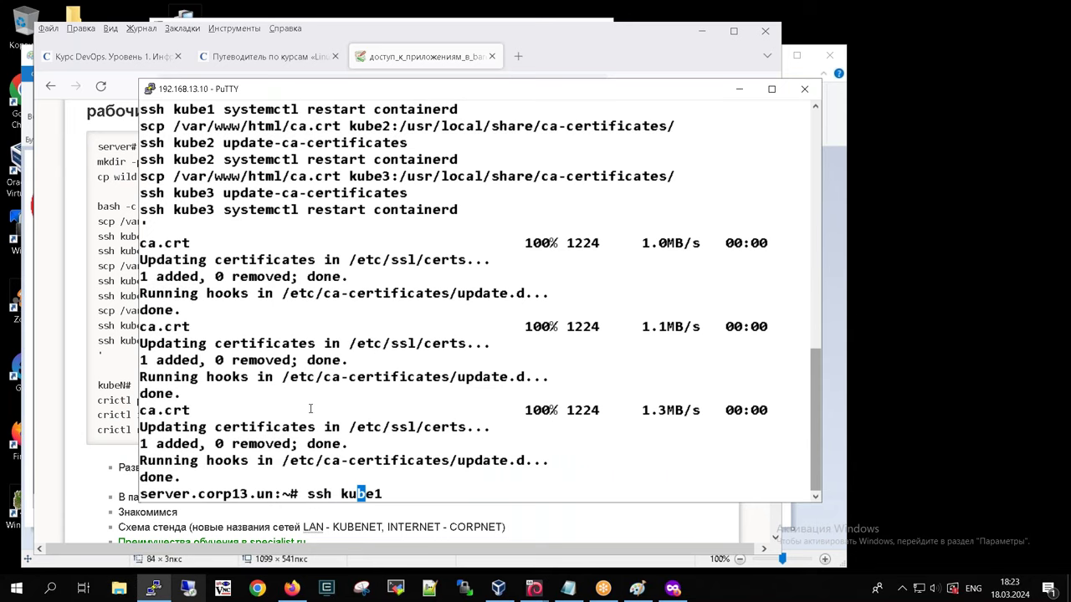
key(Return)
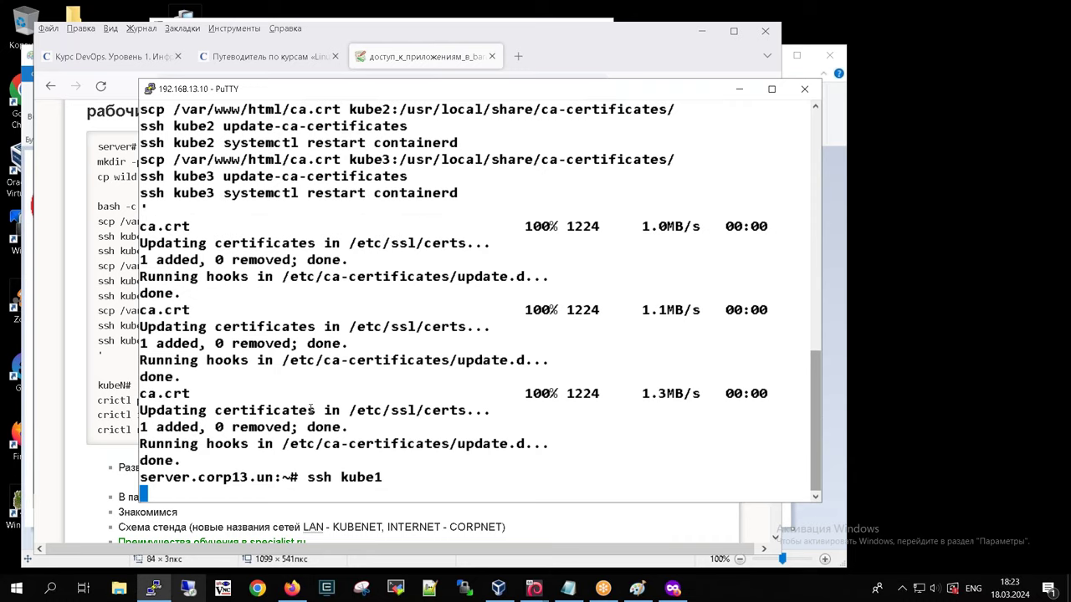
key(Return)
key(Return)
key(Return)
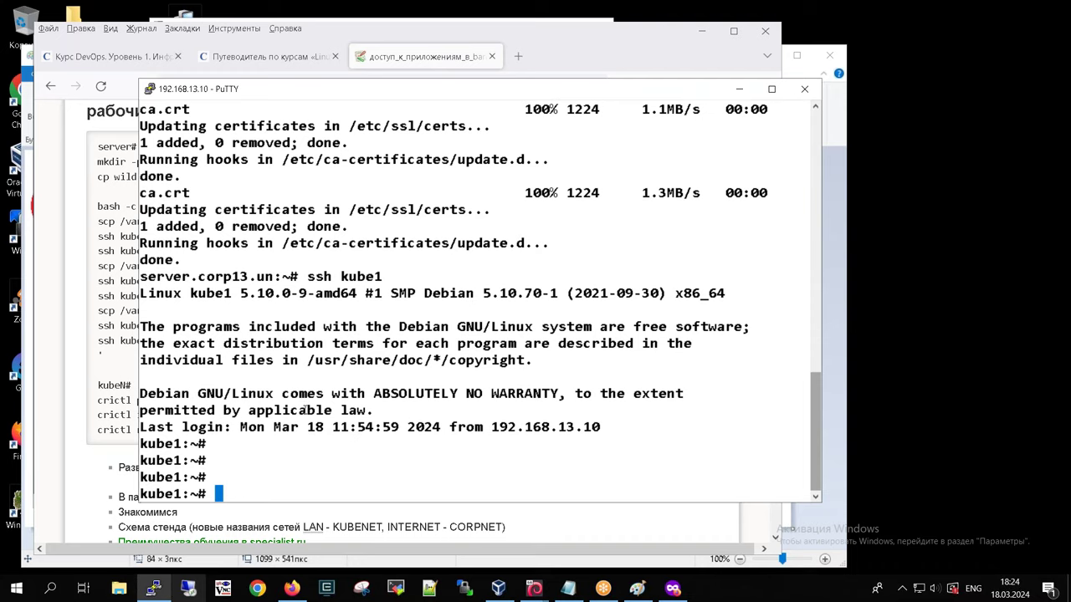
Step: Run the wiki's crictl pull command to pull server.corp13.un:5000/student/gowebd on kube1
click(115, 383)
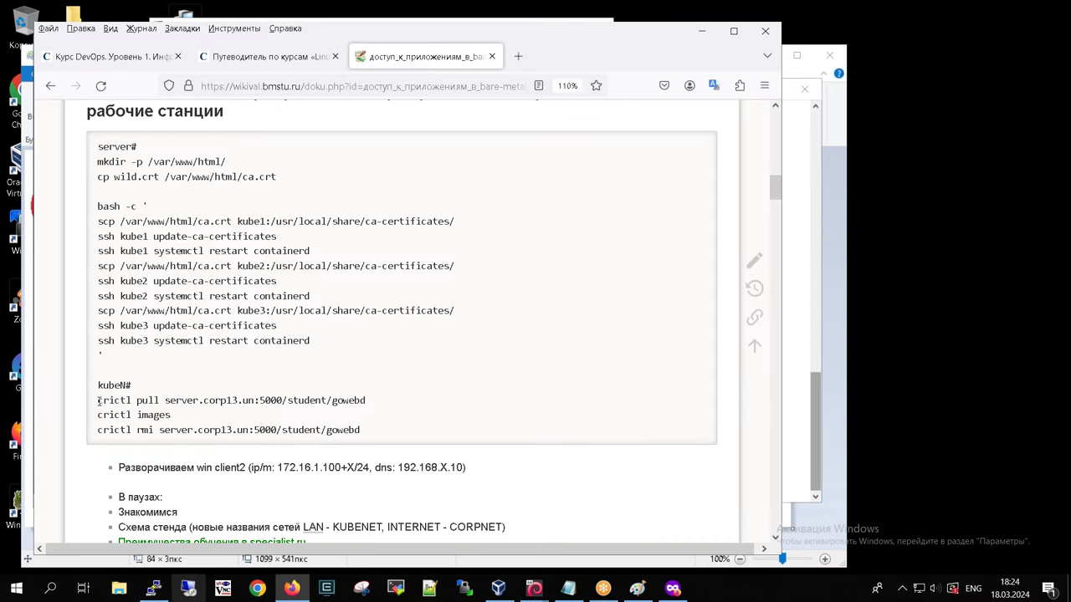
drag(97, 401, 369, 403)
key(ctrl+c)
key(alt+Tab)
right_click(518, 349)
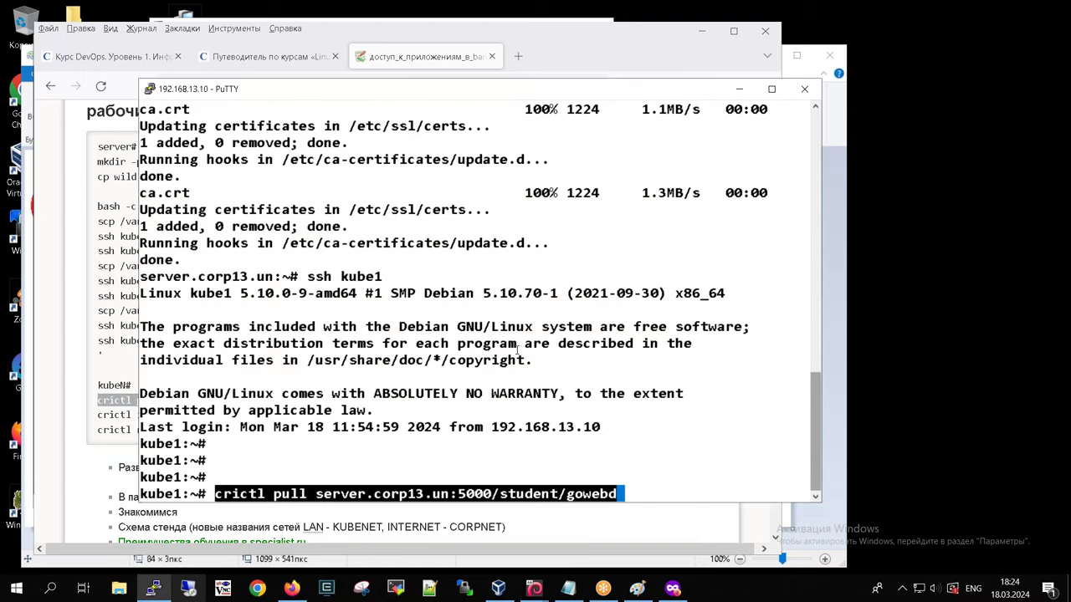
key(Return)
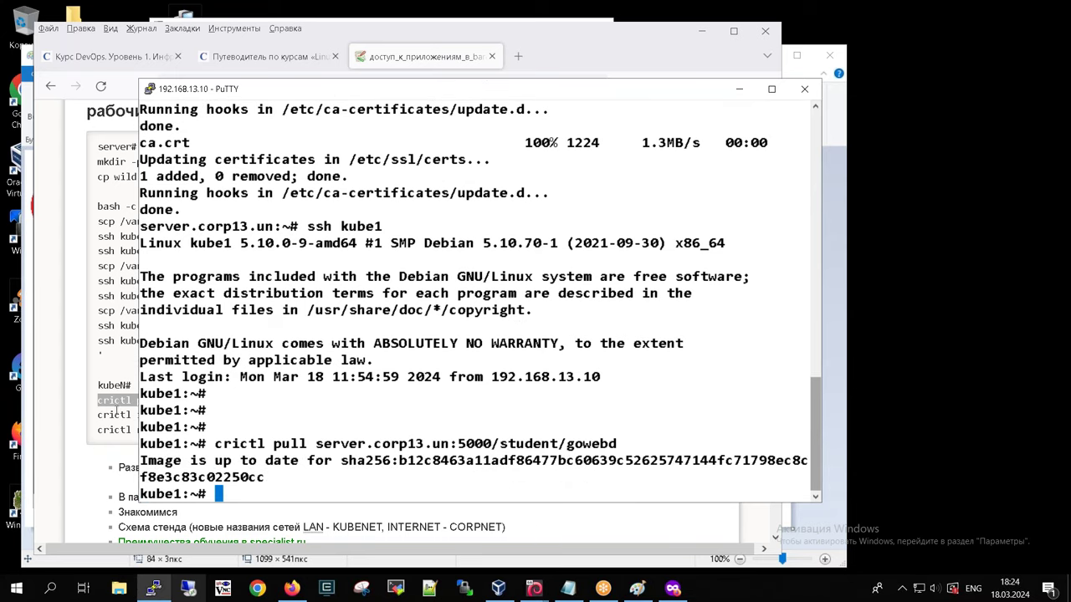
Step: Run crictl images to list kube1's local images, marking the gowebd entry
click(96, 426)
drag(97, 417, 171, 420)
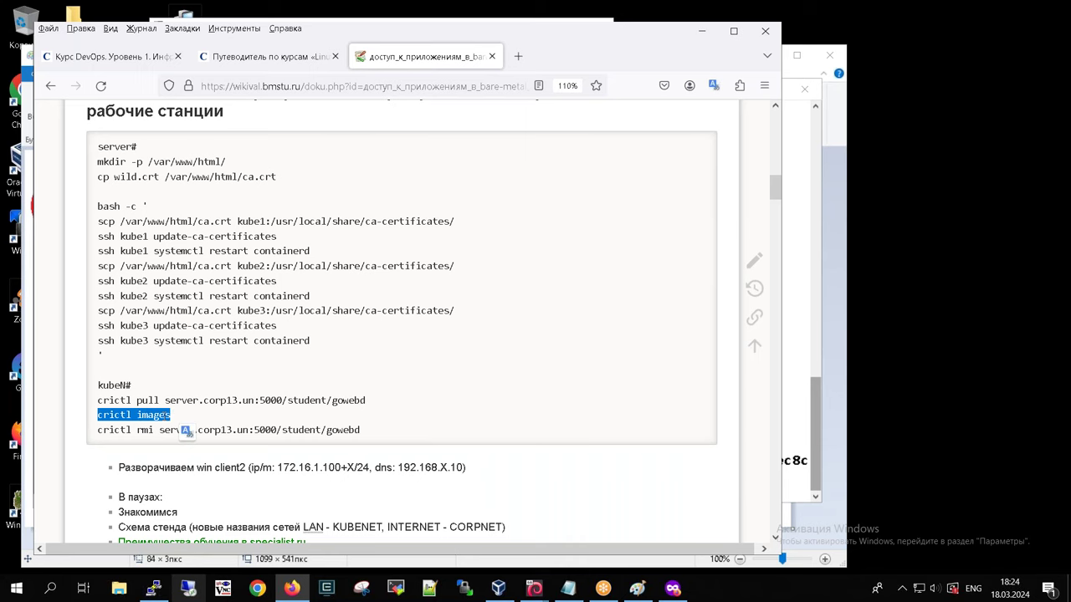
key(ctrl+c)
key(alt+Tab)
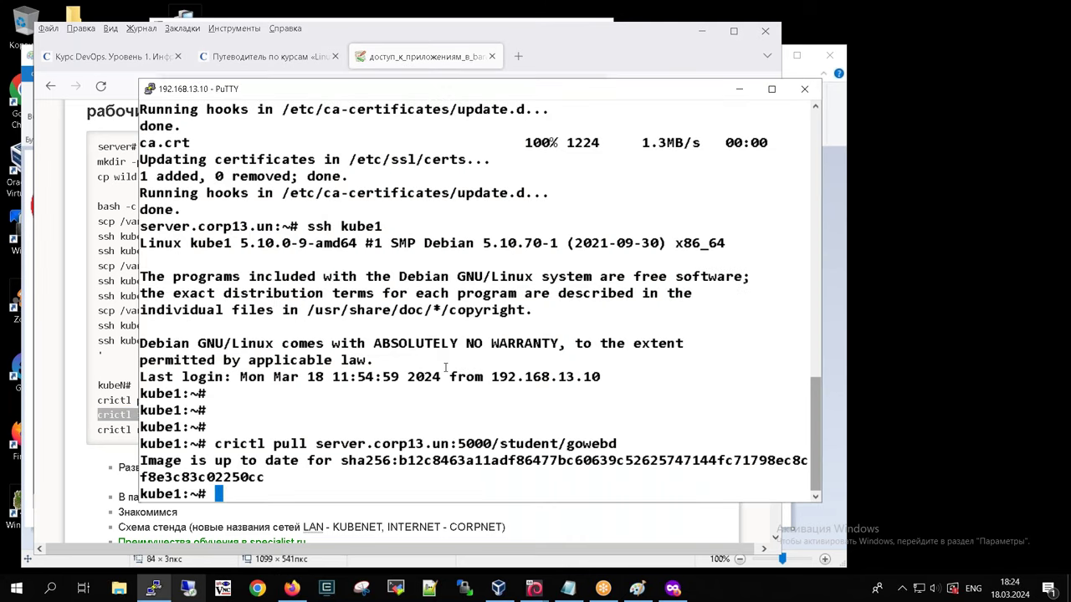
right_click(446, 368)
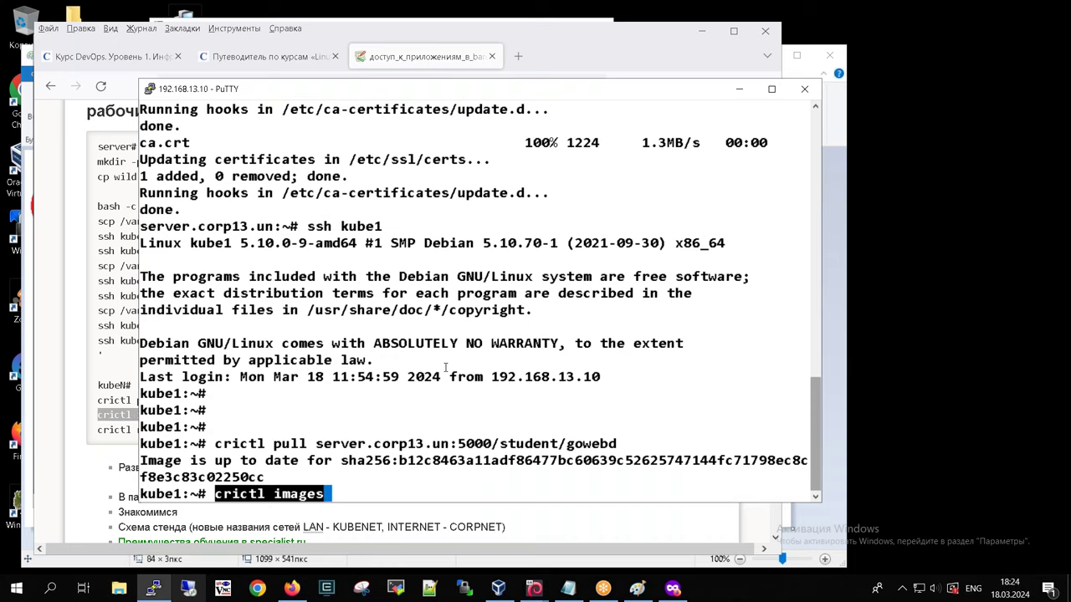
key(Return)
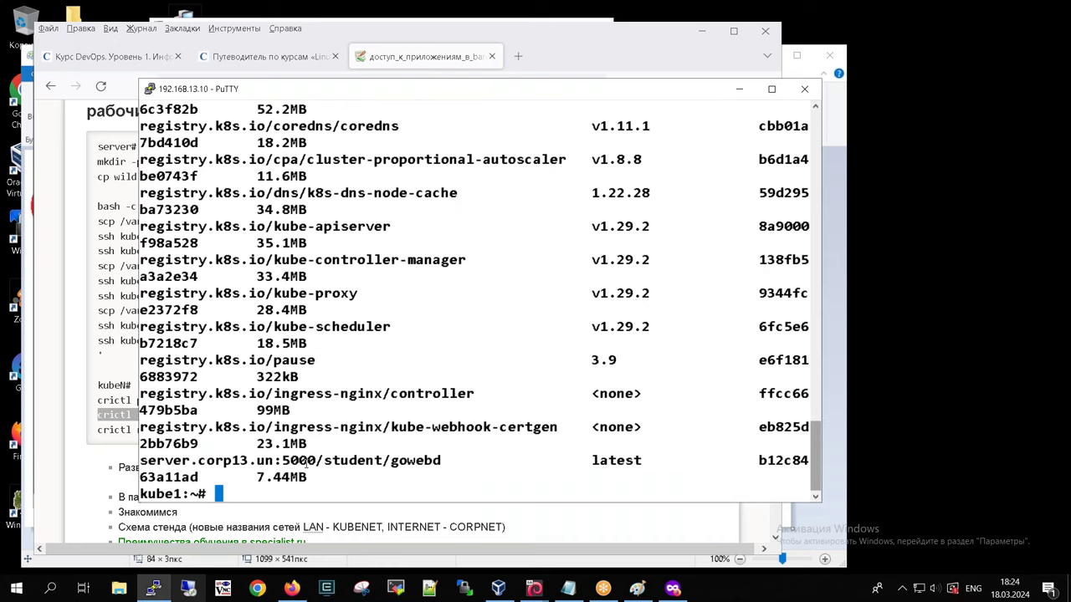
drag(300, 461, 357, 461)
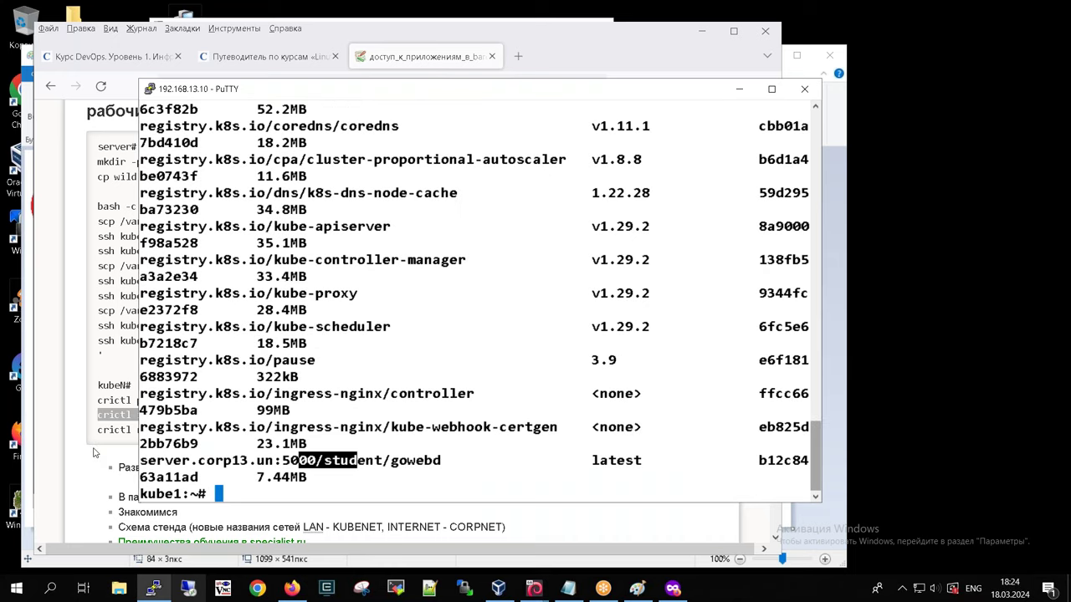
Step: Run crictl rmi to delete server.corp13.un:5000/student/gowebd:latest from kube1
click(97, 434)
drag(97, 434, 361, 432)
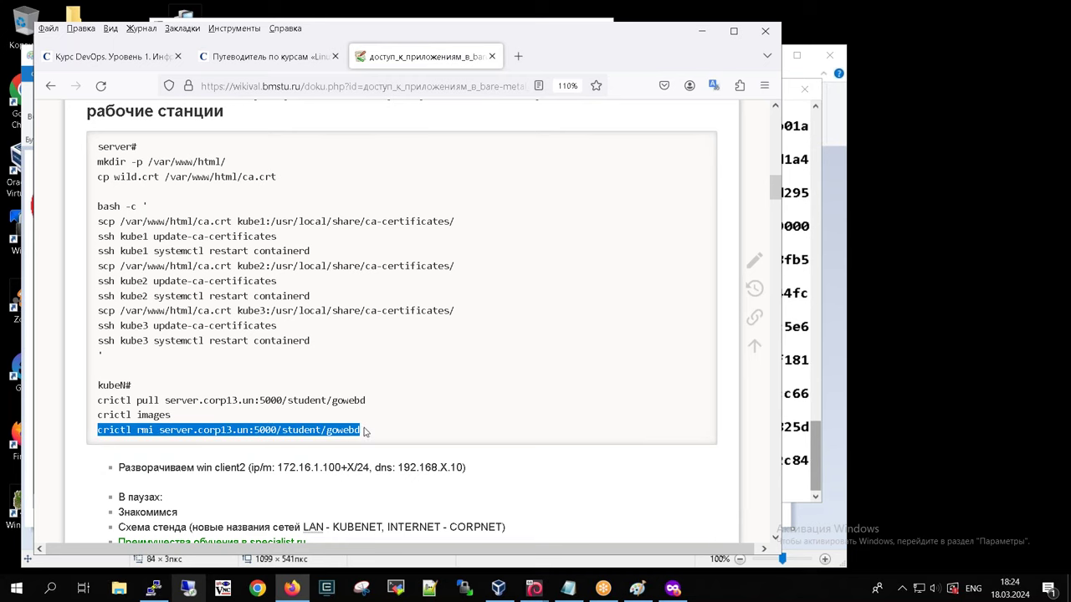
key(ctrl+c)
key(alt+Tab)
right_click(491, 365)
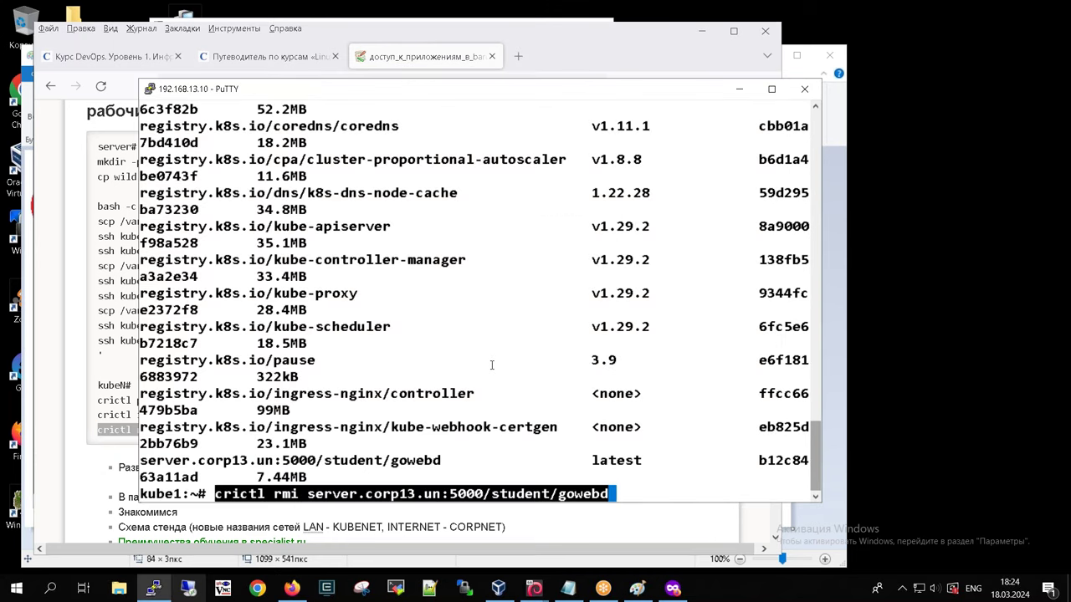
key(Return)
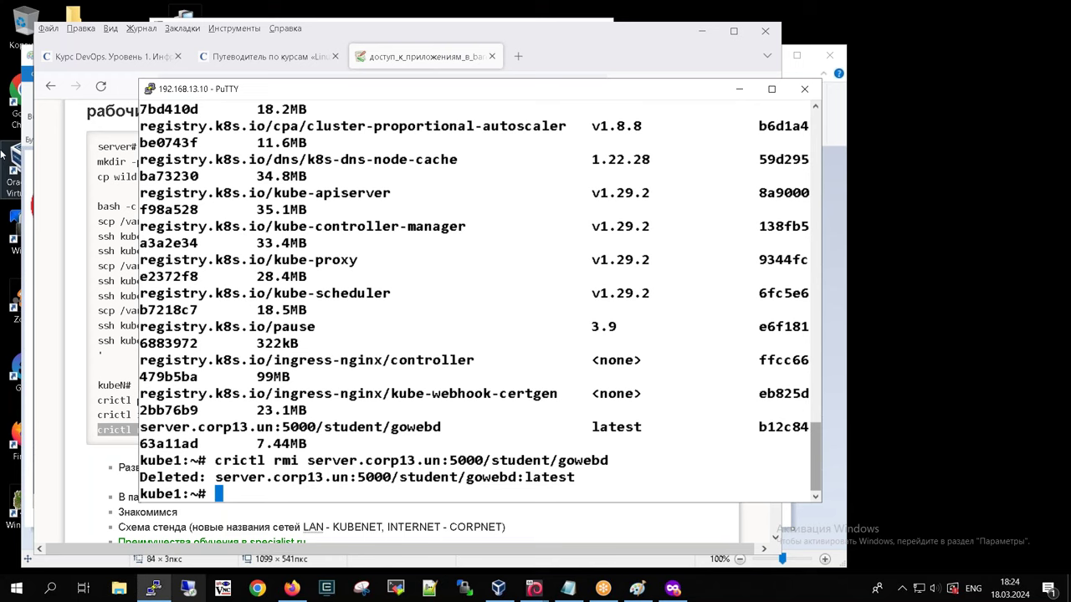
click(526, 60)
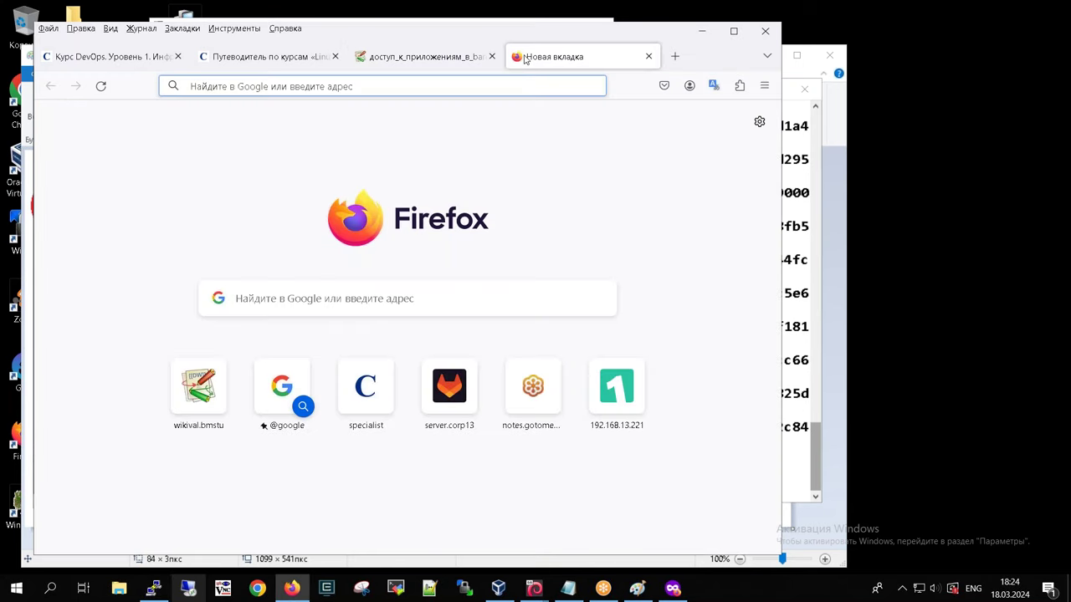
Step: Load wikival.bmstu.ru in the new tab and scroll down past its Новости and Курсы sections
text(wikival.bmstu.ru/)
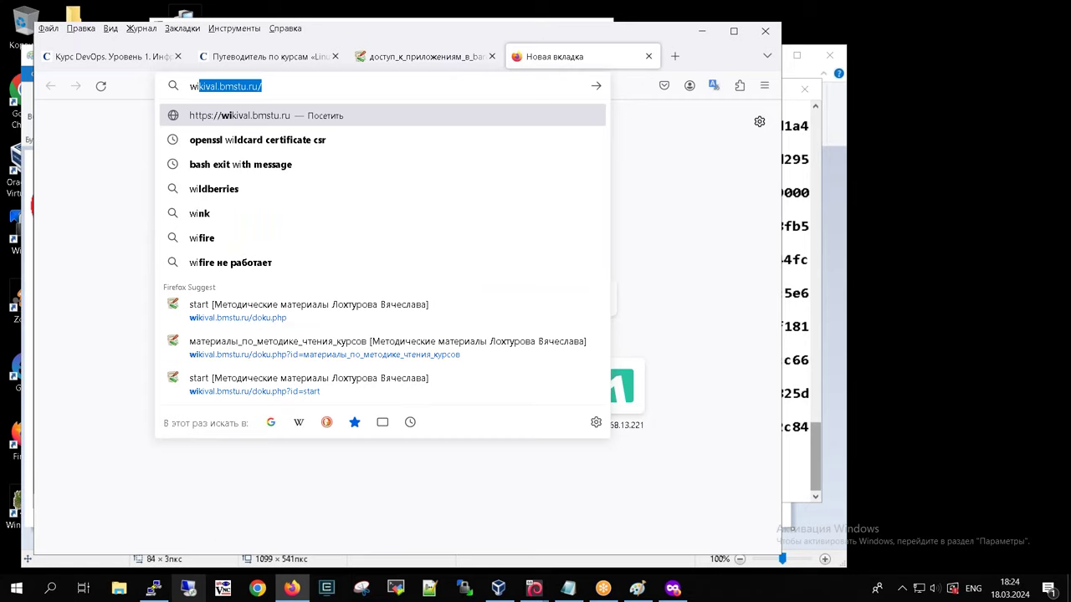
key(Return)
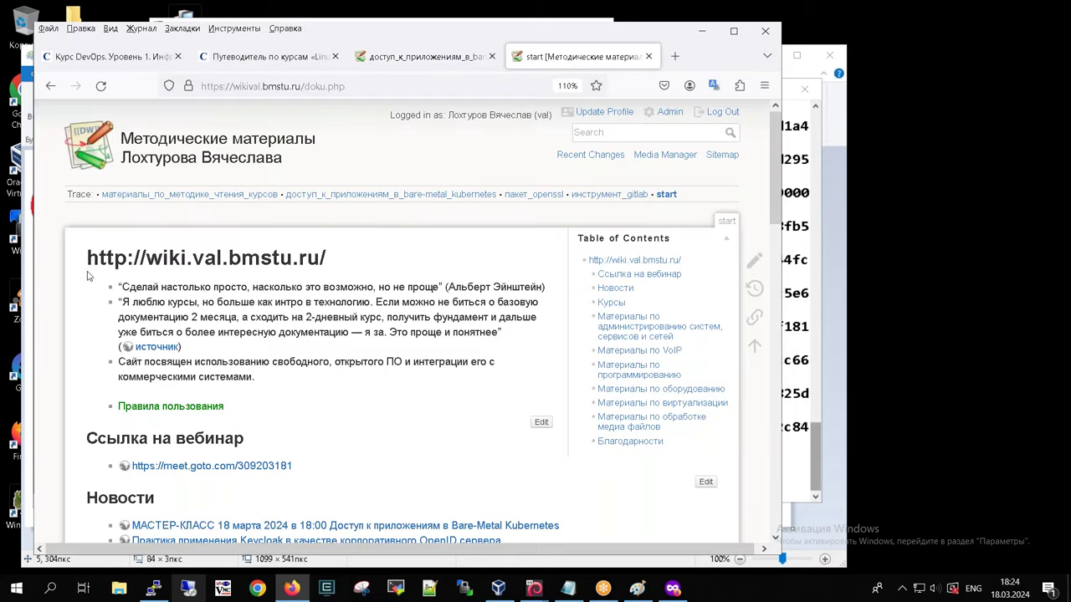
drag(87, 259, 331, 268)
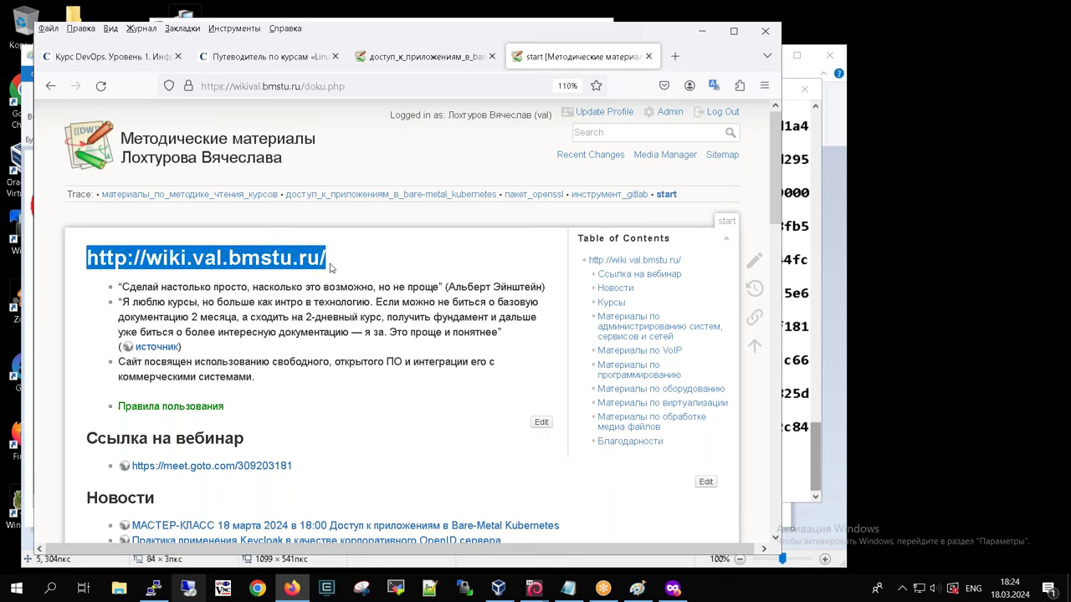
click(956, 422)
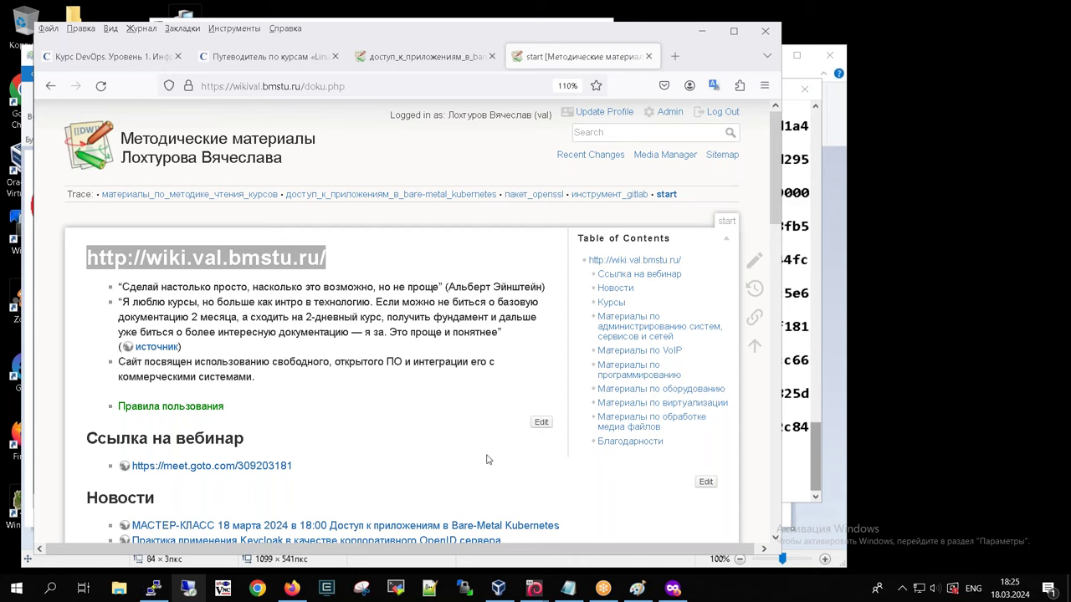
click(416, 357)
scroll(416, 357, down, 5)
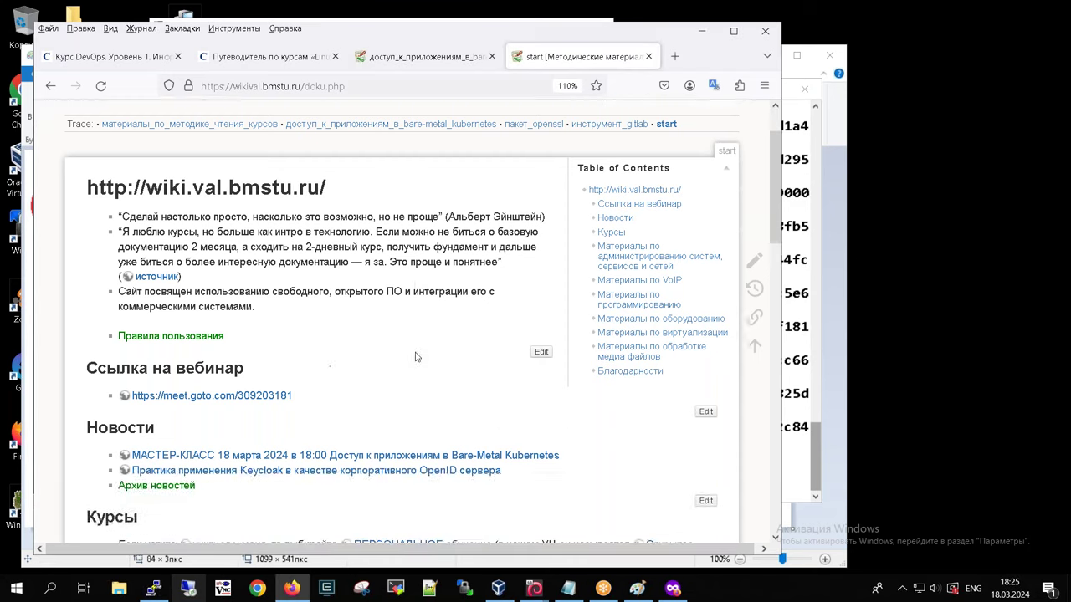
scroll(415, 357, down, 1)
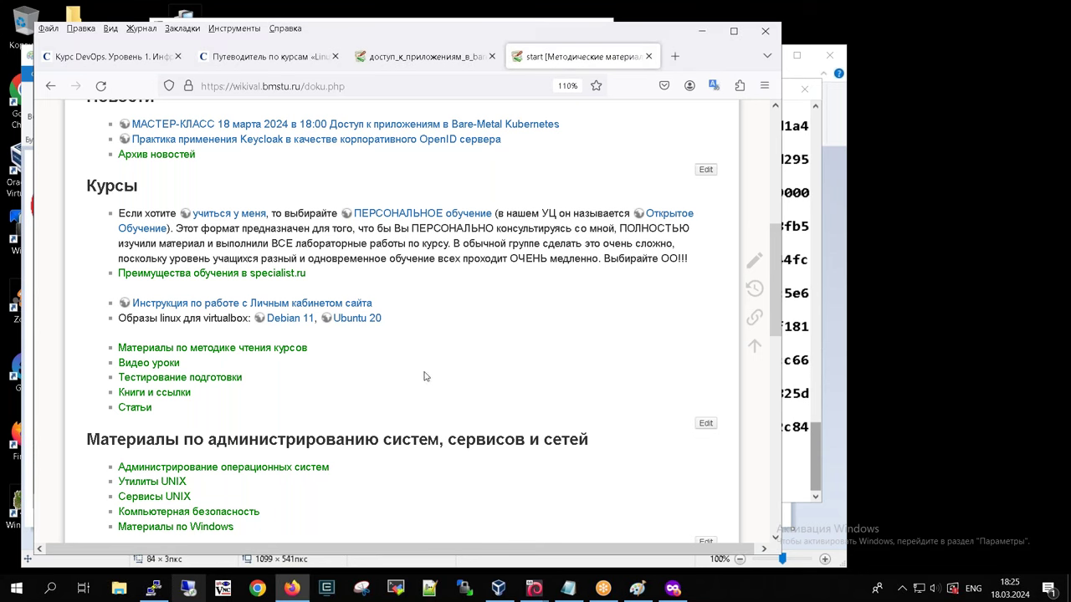
Step: Open Материалы по методике чтения курсов, then browse the DevOps2. Использование Kubernetes course page
click(235, 351)
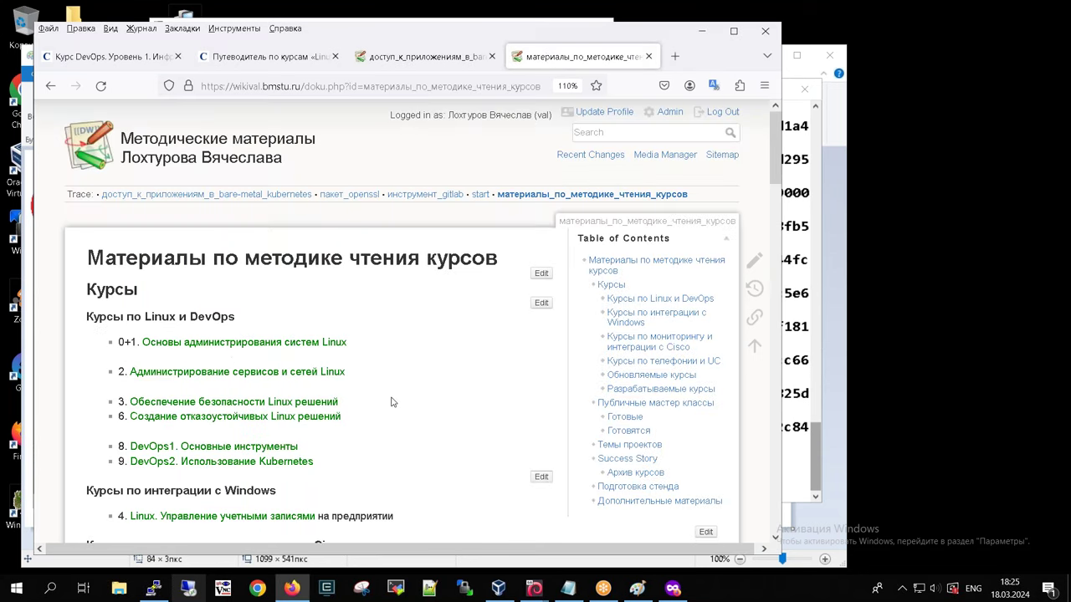
scroll(393, 399, down, 1)
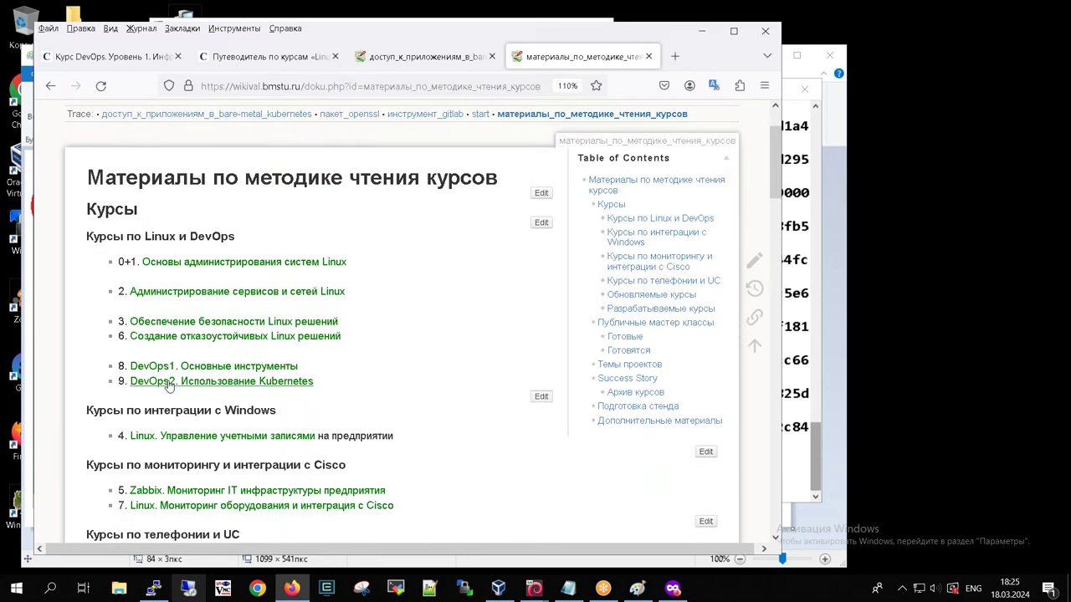
scroll(404, 380, down, 1)
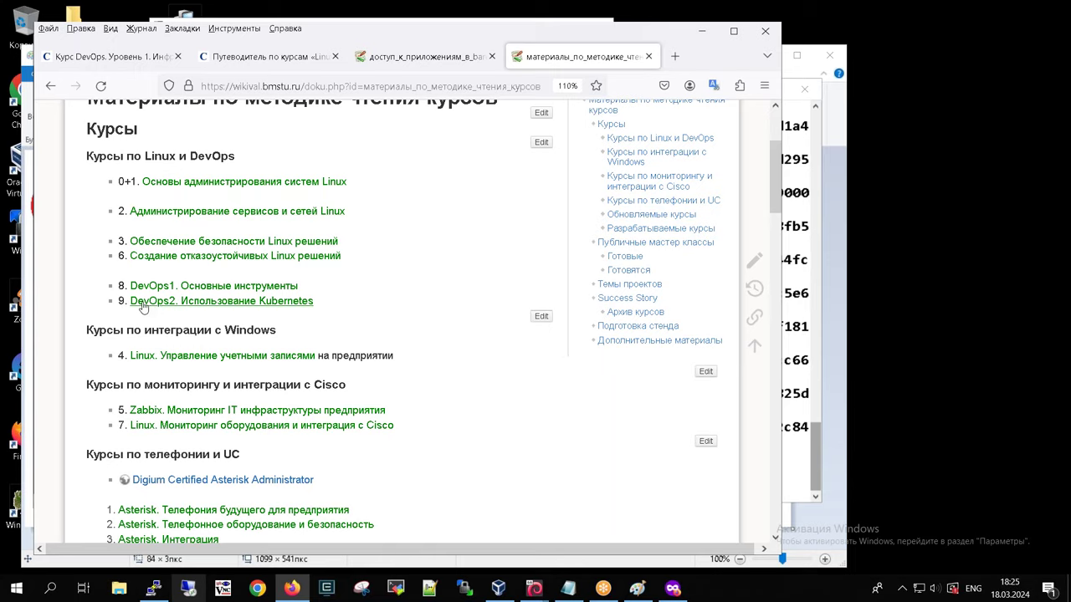
click(171, 303)
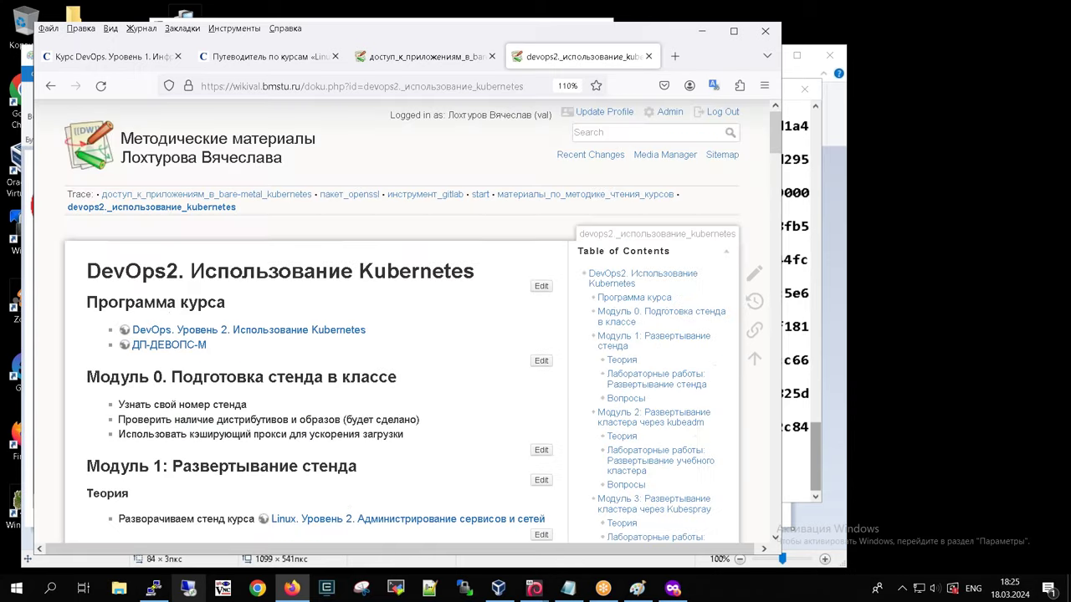
scroll(401, 322, down, 20)
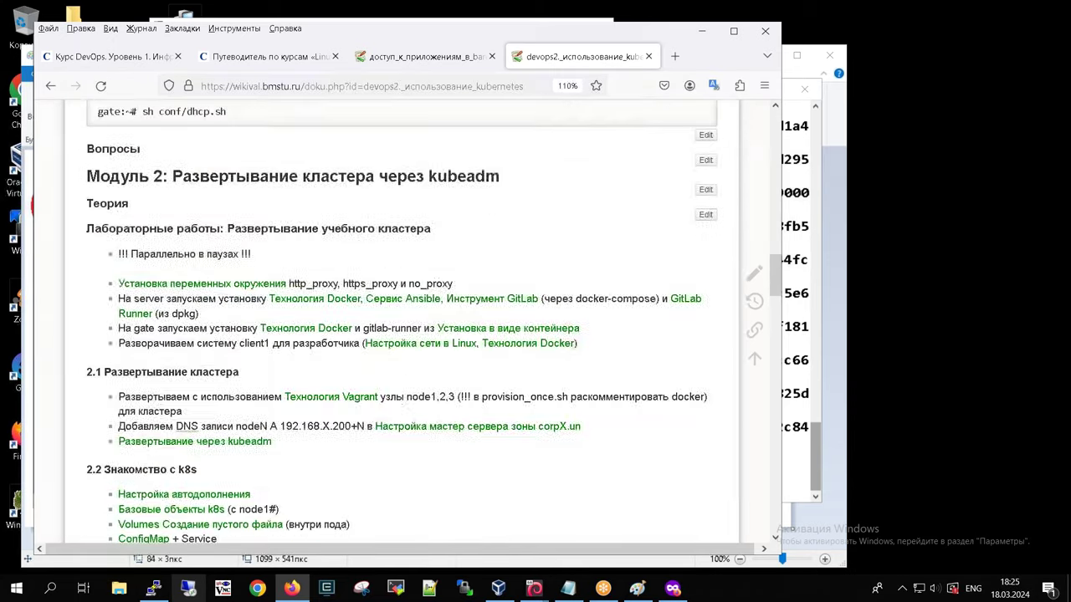
scroll(401, 322, down, 20)
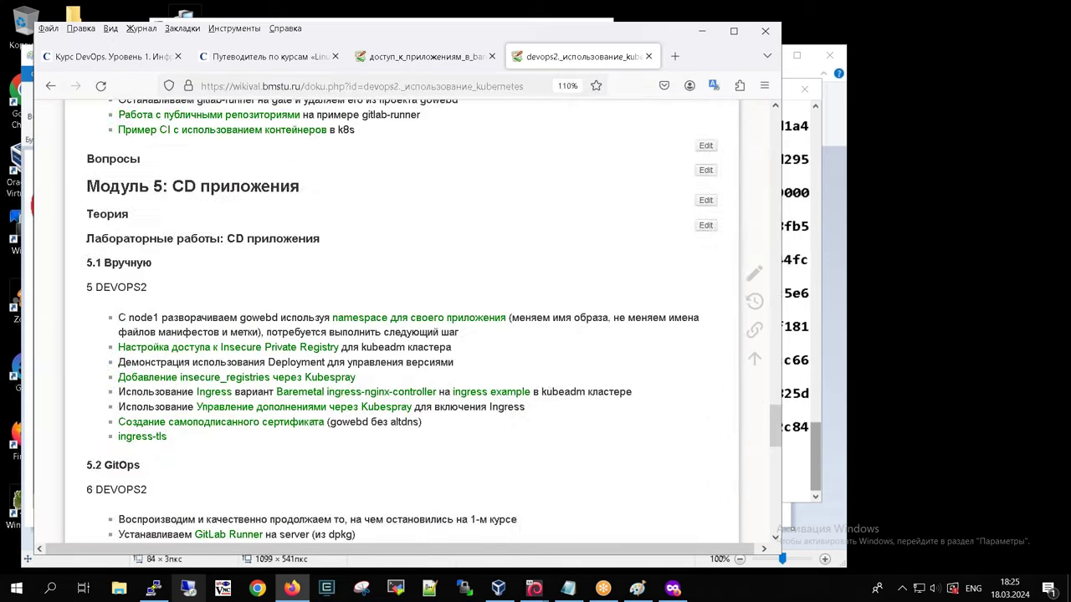
scroll(386, 344, down, 5)
scroll(385, 344, up, 15)
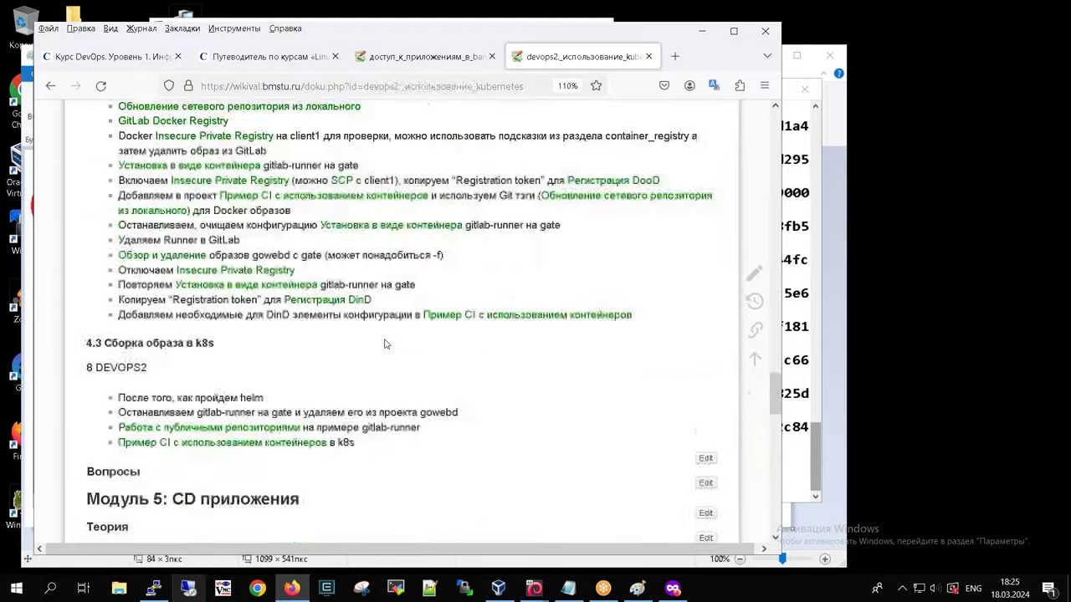
scroll(386, 344, up, 20)
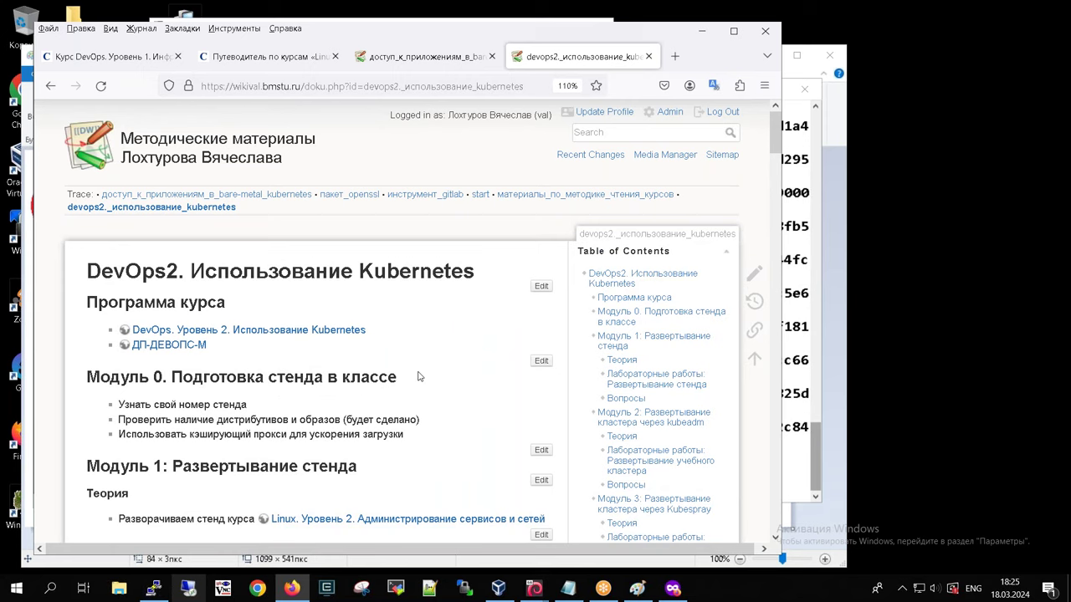
scroll(420, 377, down, 3)
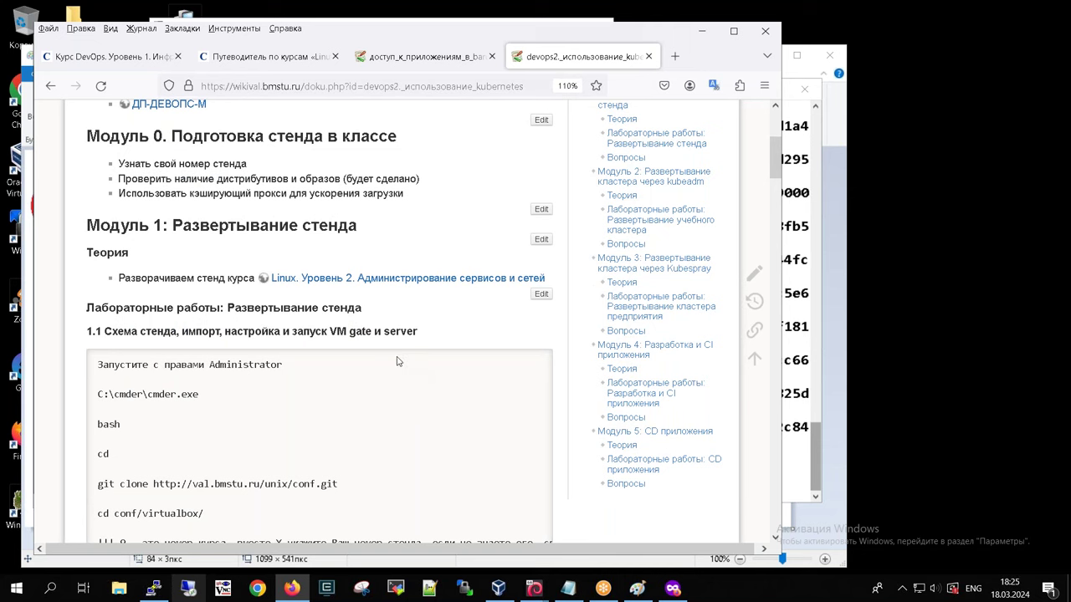
scroll(390, 370, down, 5)
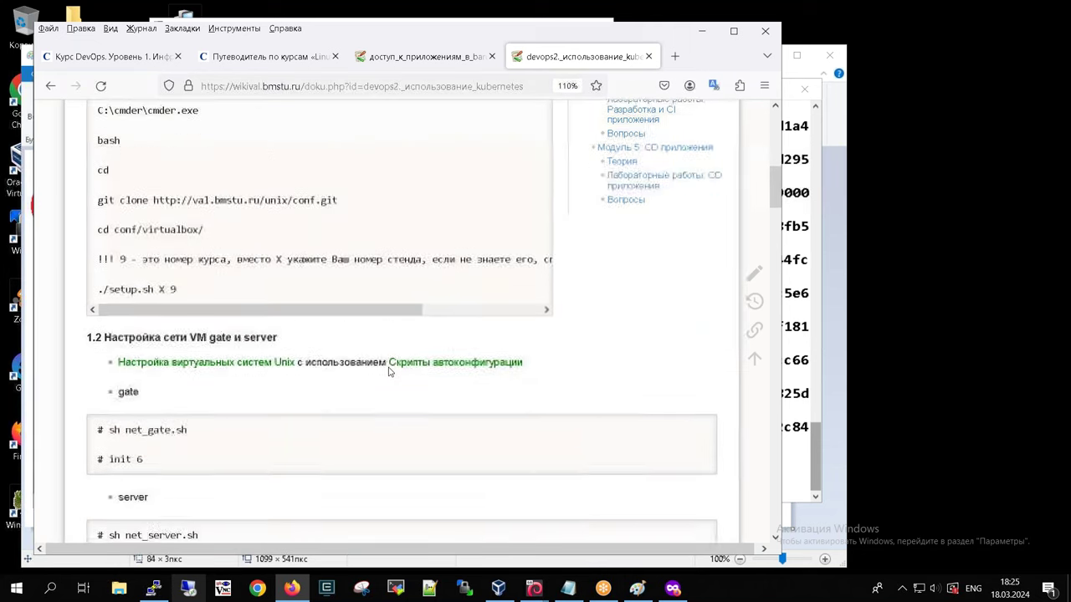
scroll(388, 371, down, 12)
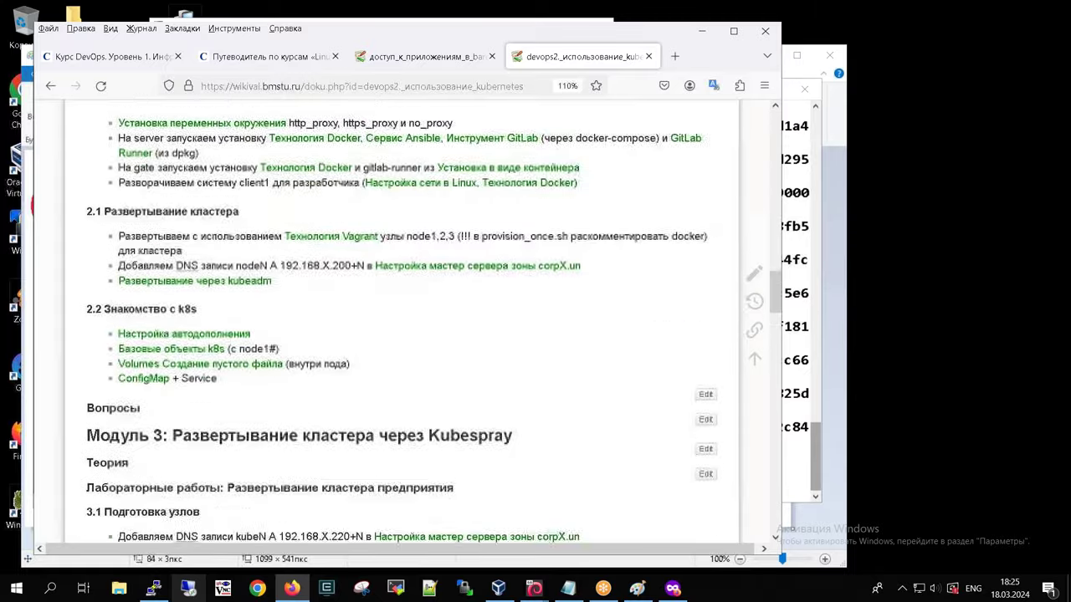
scroll(388, 371, down, 4)
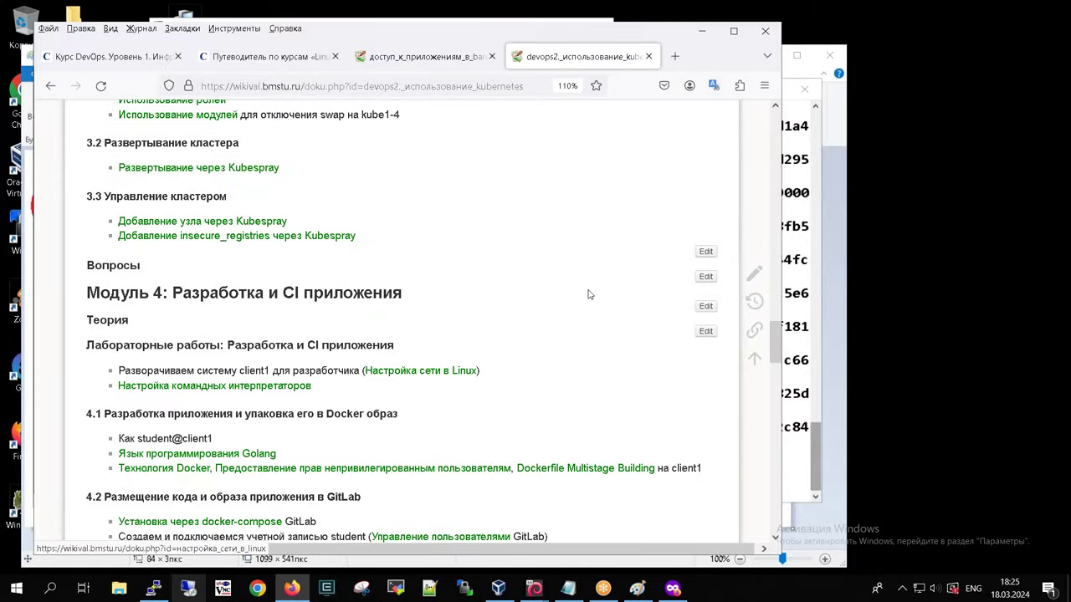
scroll(576, 381, down, 3)
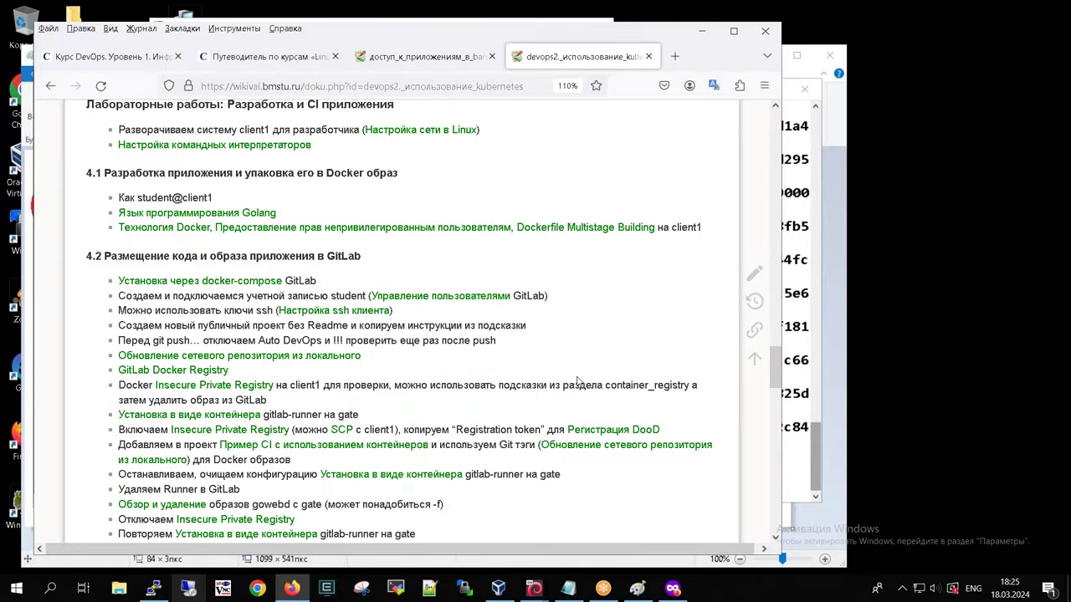
Step: Close the Kubernetes course and materials tabs to get back to the bare-metal lab page
click(649, 57)
click(48, 88)
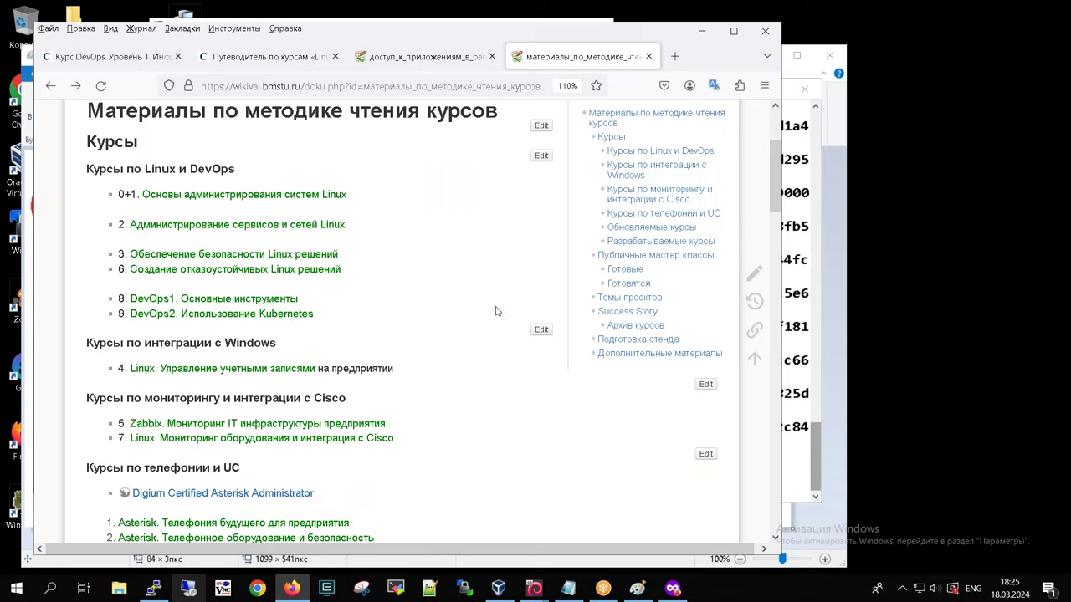
scroll(478, 304, down, 2)
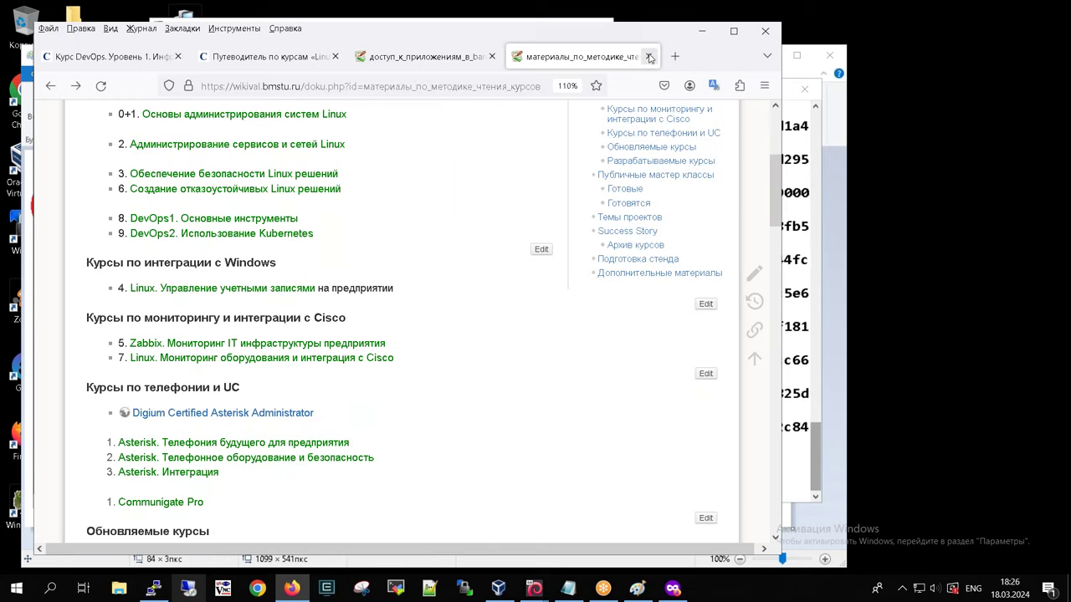
click(648, 57)
Step: Highlight the Знакомимся and Схема стенда items on the lab page while explaining
click(575, 327)
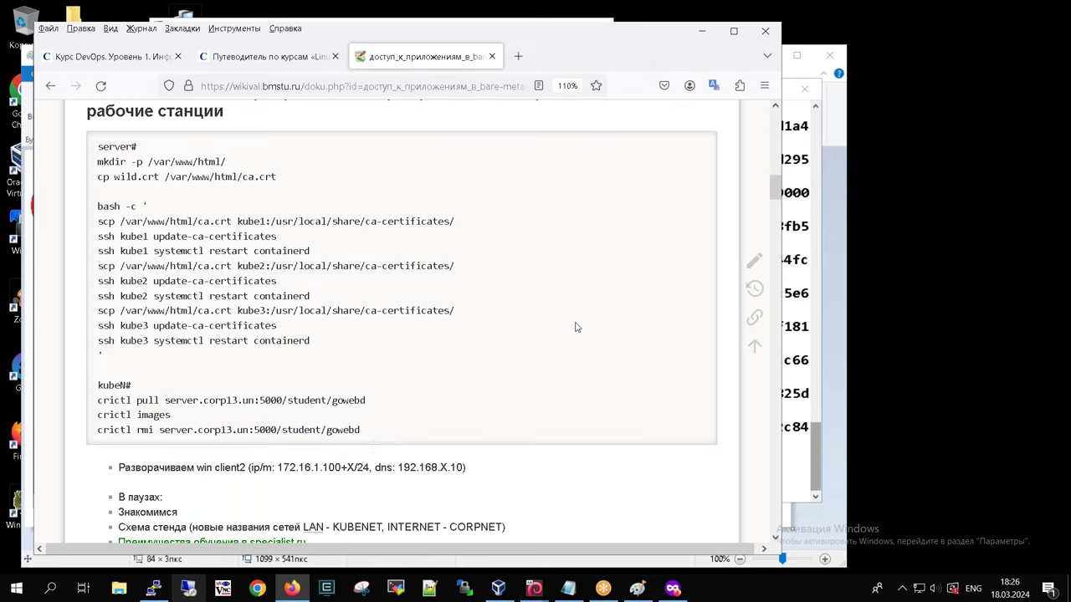
scroll(574, 325, down, 4)
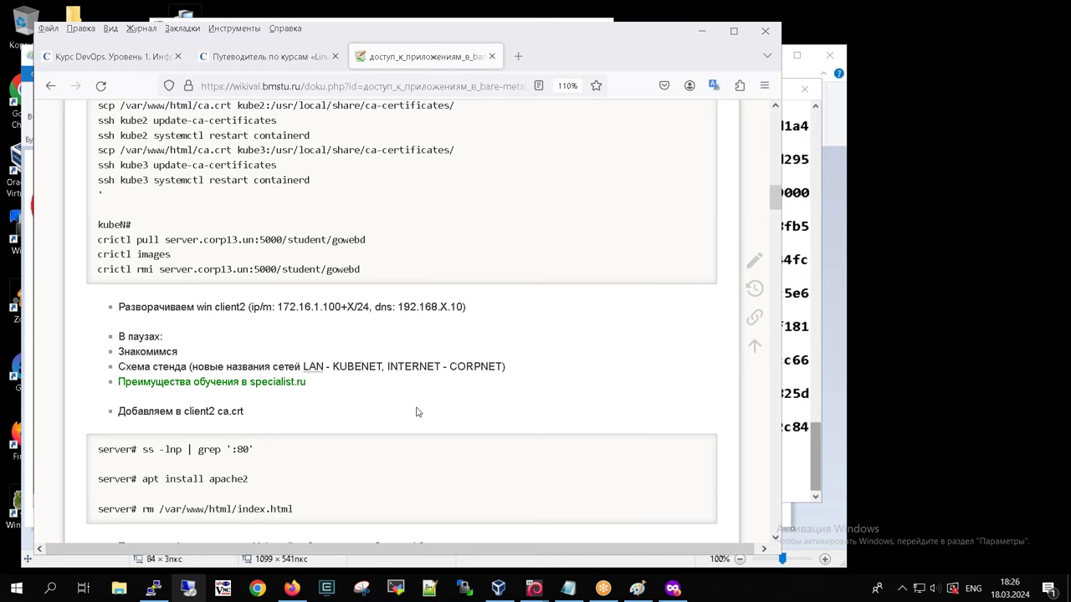
drag(130, 351, 177, 352)
click(195, 352)
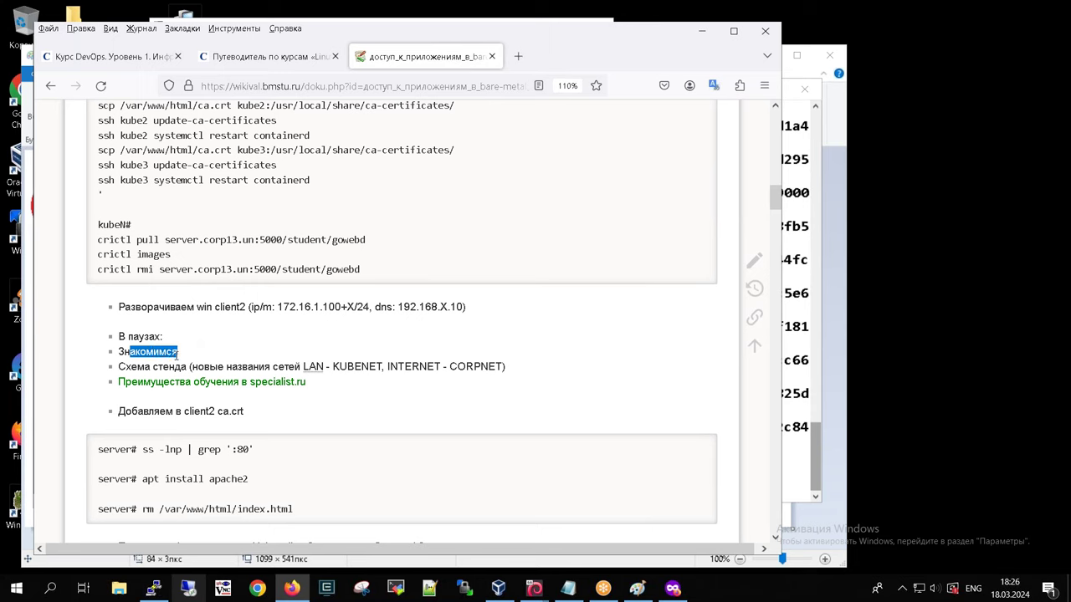
click(225, 333)
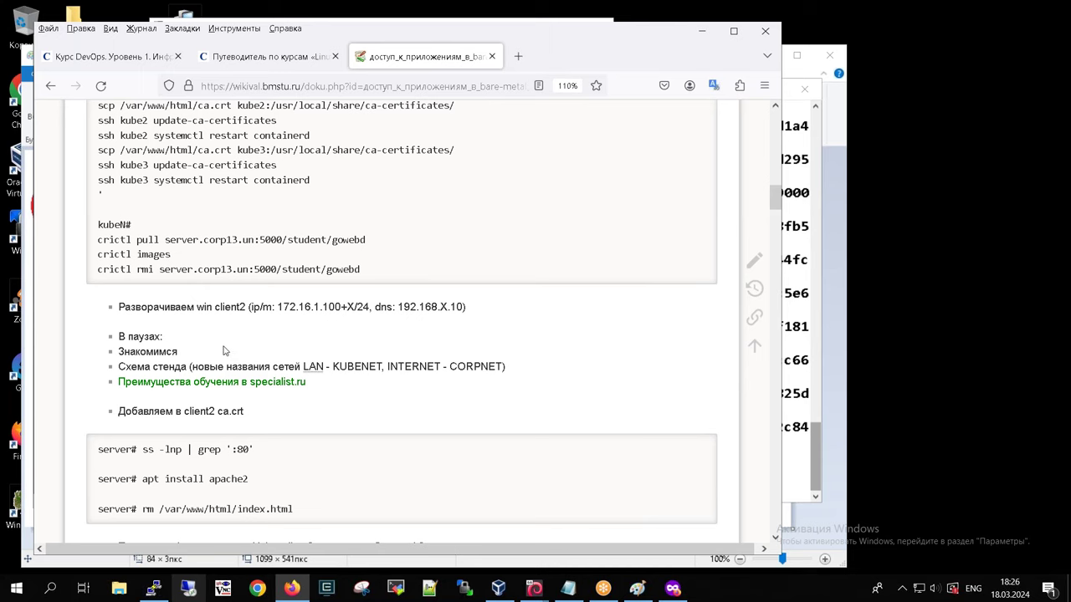
drag(190, 366, 512, 369)
click(519, 331)
Step: Highlight the INTERNET and CORPNET networks, win client2 address details and specialist.ru line
double_click(403, 367)
double_click(475, 367)
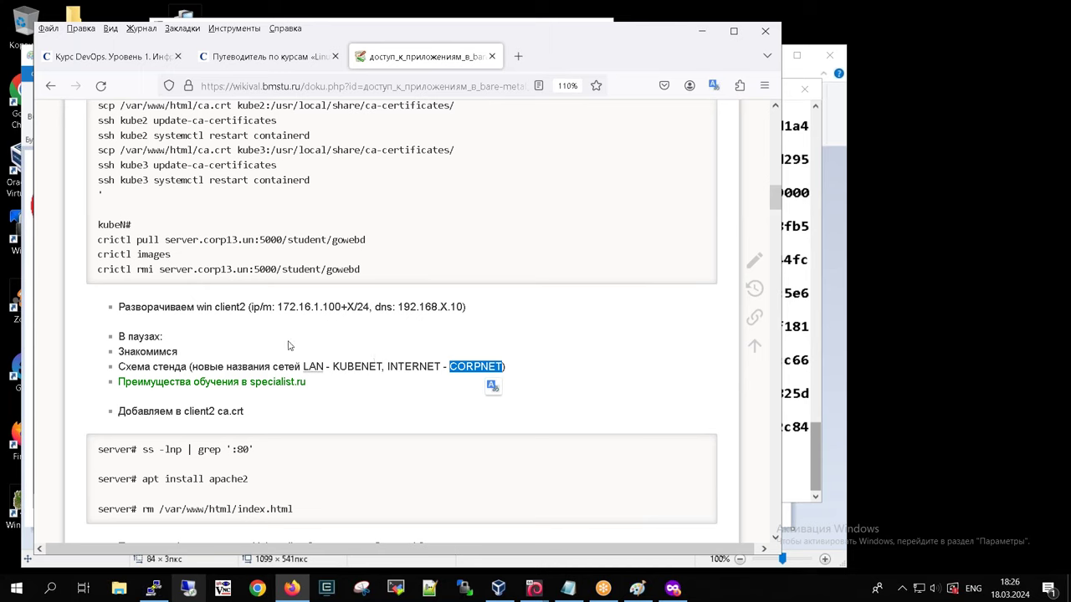
drag(164, 307, 308, 308)
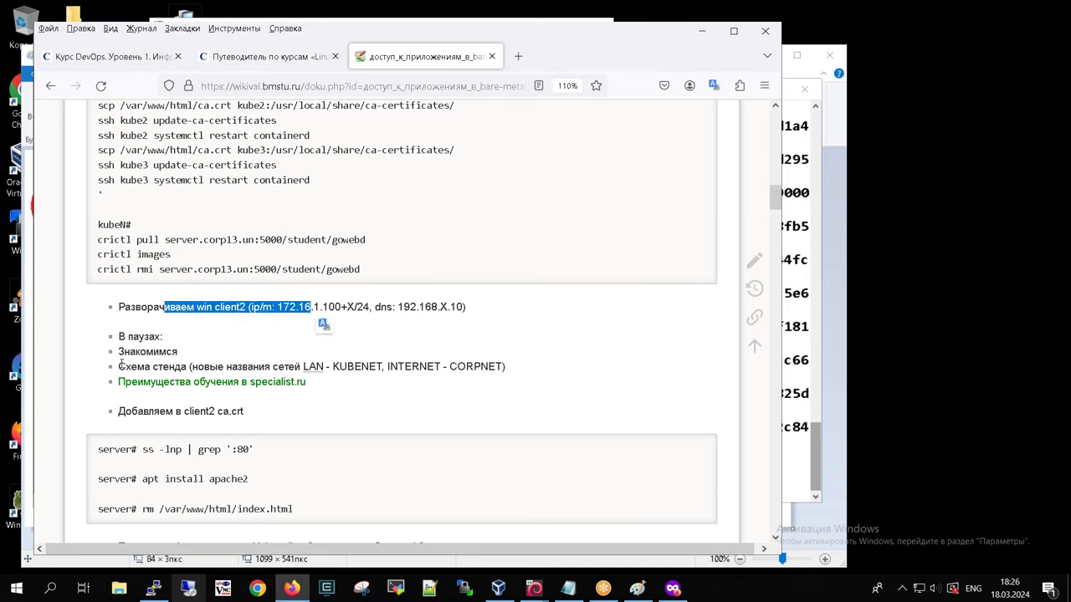
drag(124, 352, 162, 337)
drag(202, 367, 117, 366)
click(418, 421)
drag(308, 382, 131, 382)
click(395, 428)
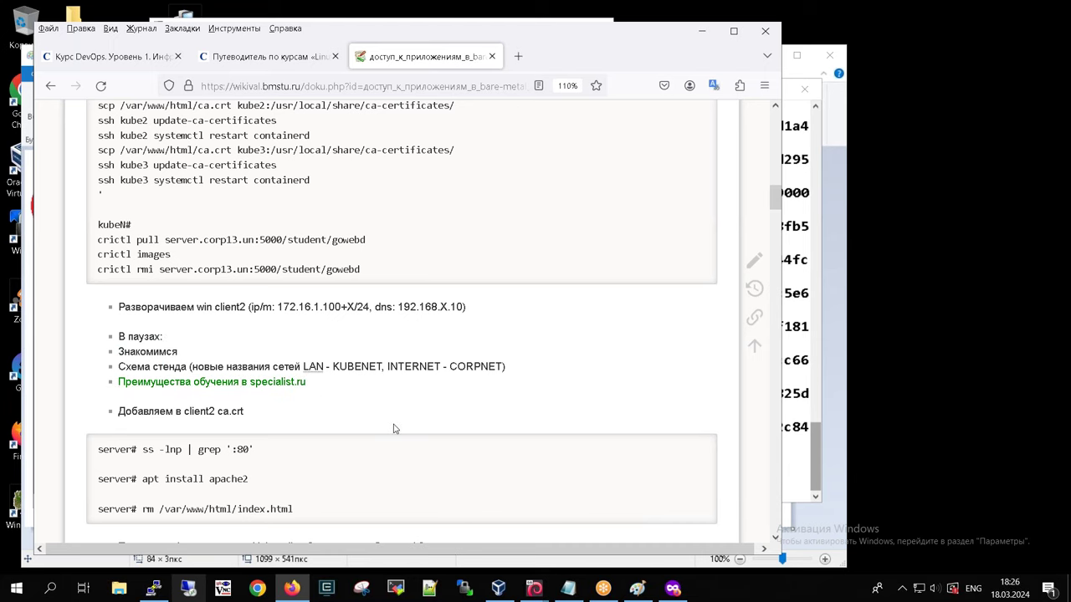
Step: Select the 'apt install apache2' command and bring the server terminal forward
scroll(395, 428, down, 2)
double_click(147, 399)
drag(199, 402, 248, 403)
key(ctrl+c)
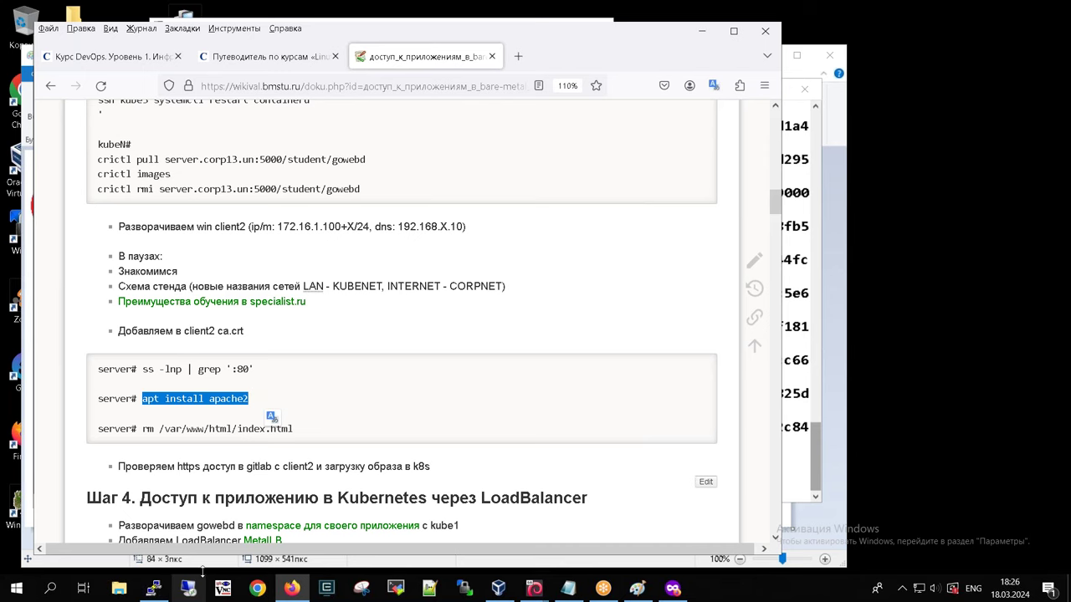
click(155, 590)
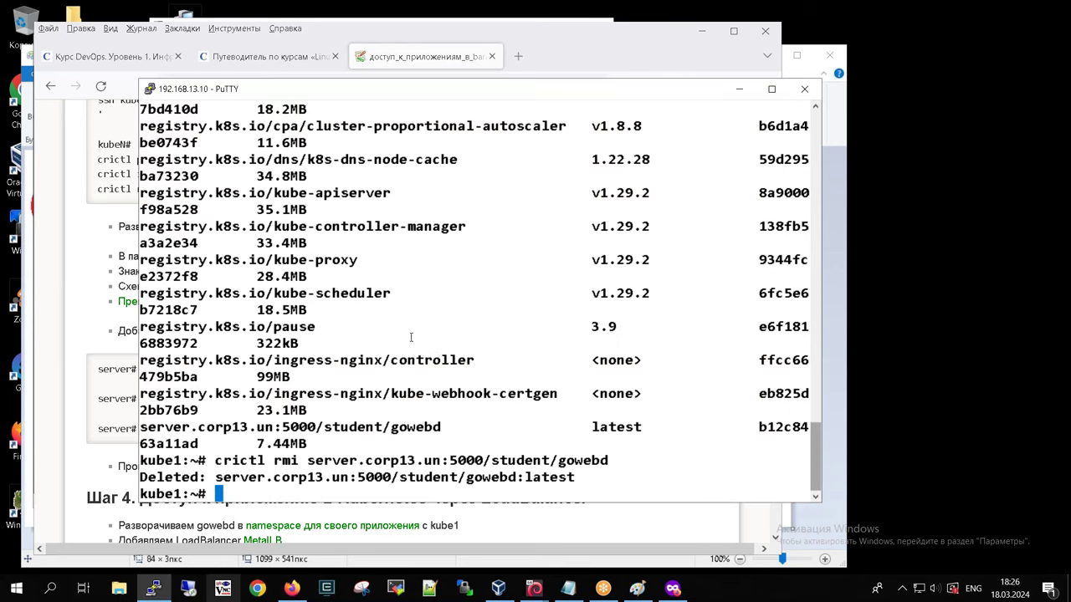
Step: Log out of kube1 and install apache2 on the server, confirming the packages
key(Return)
key(Return)
key(Return)
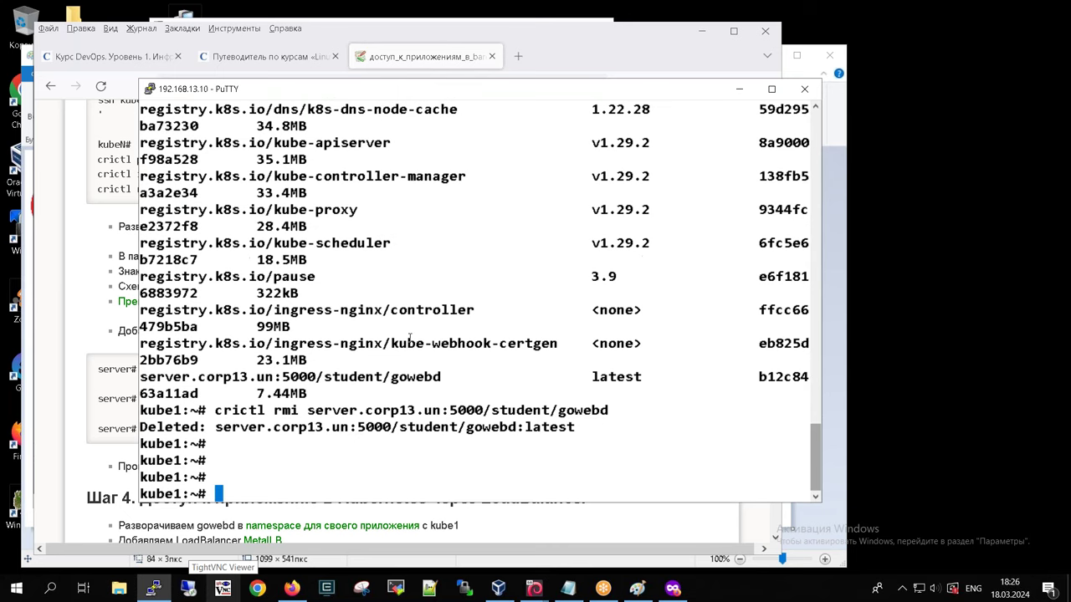
right_click(440, 311)
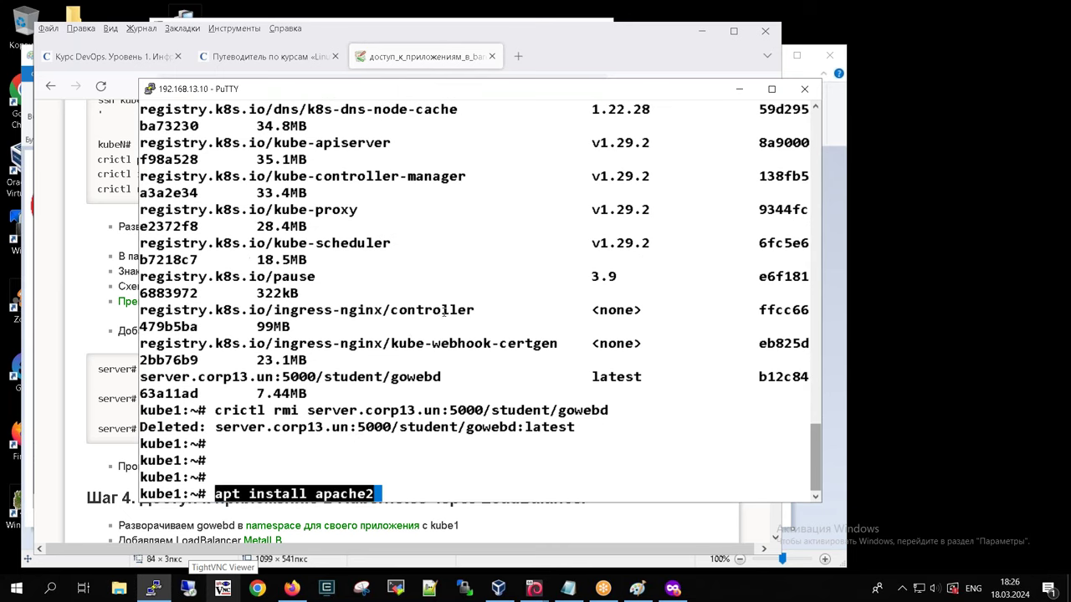
key(ctrl+c)
key(ctrl+d)
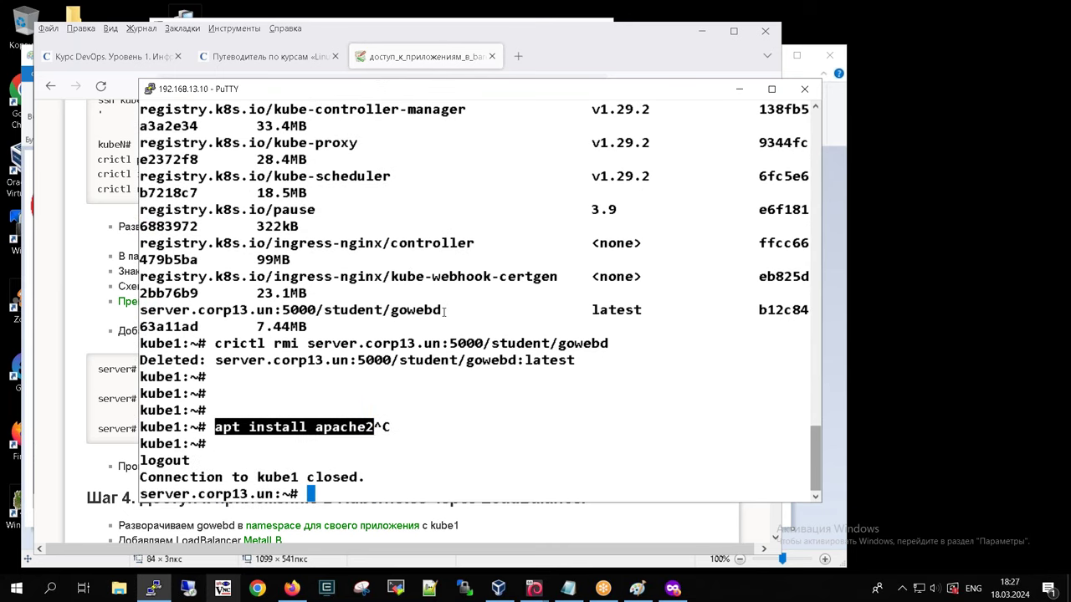
right_click(444, 311)
key(Return)
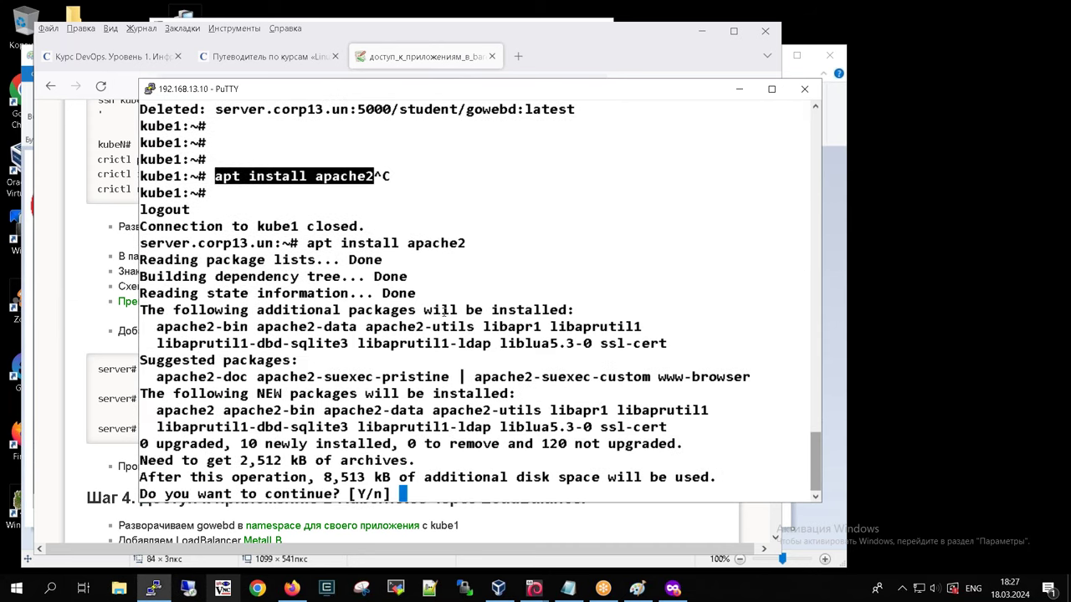
key(Return)
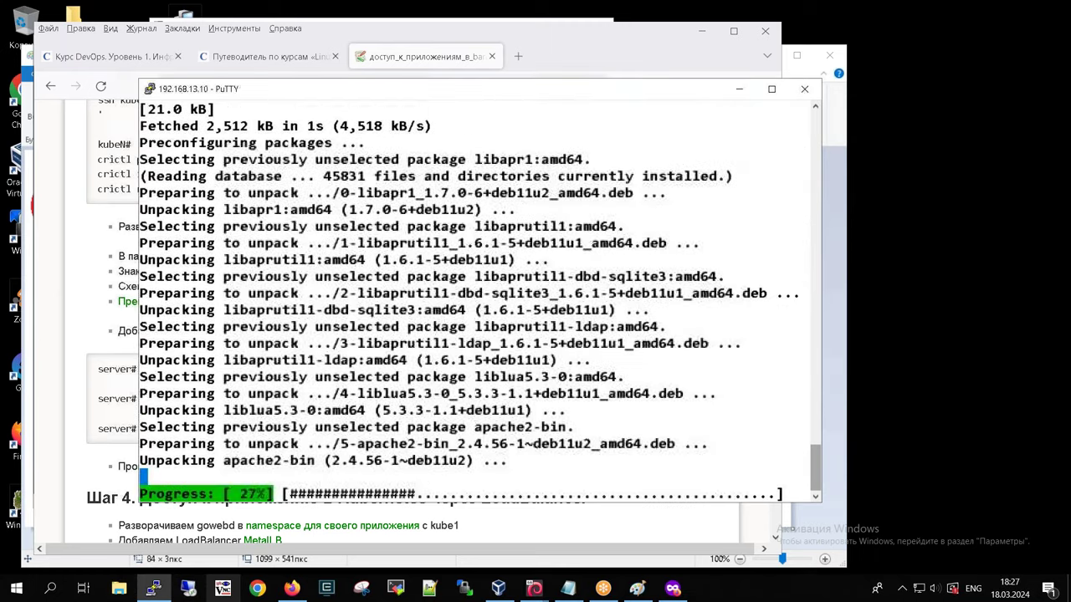
Step: Copy and run 'rm /var/www/html/index.html' to delete Apache's default page
click(60, 390)
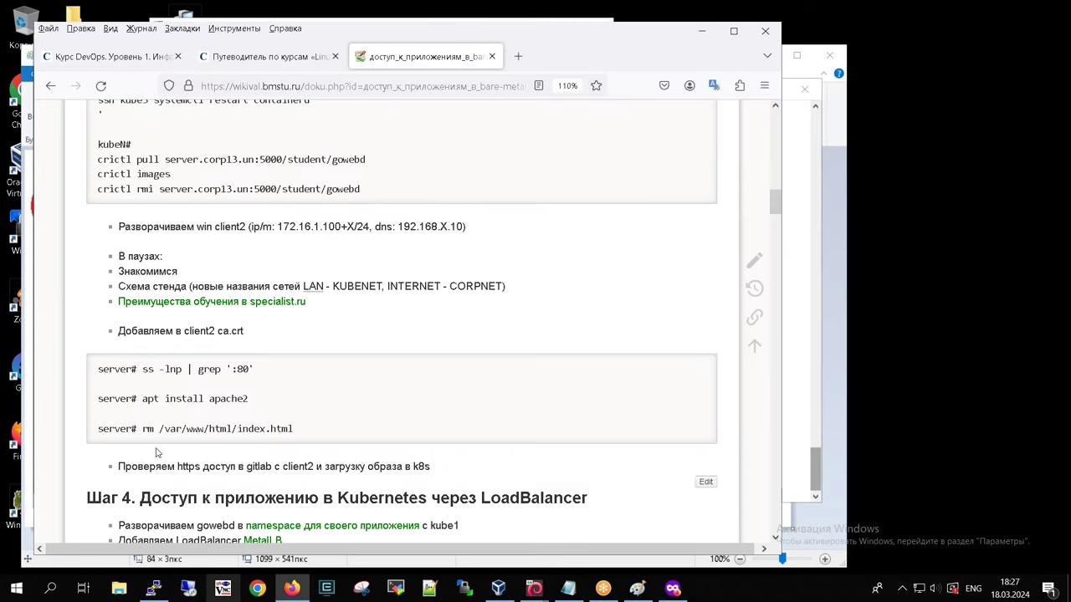
drag(143, 428, 299, 432)
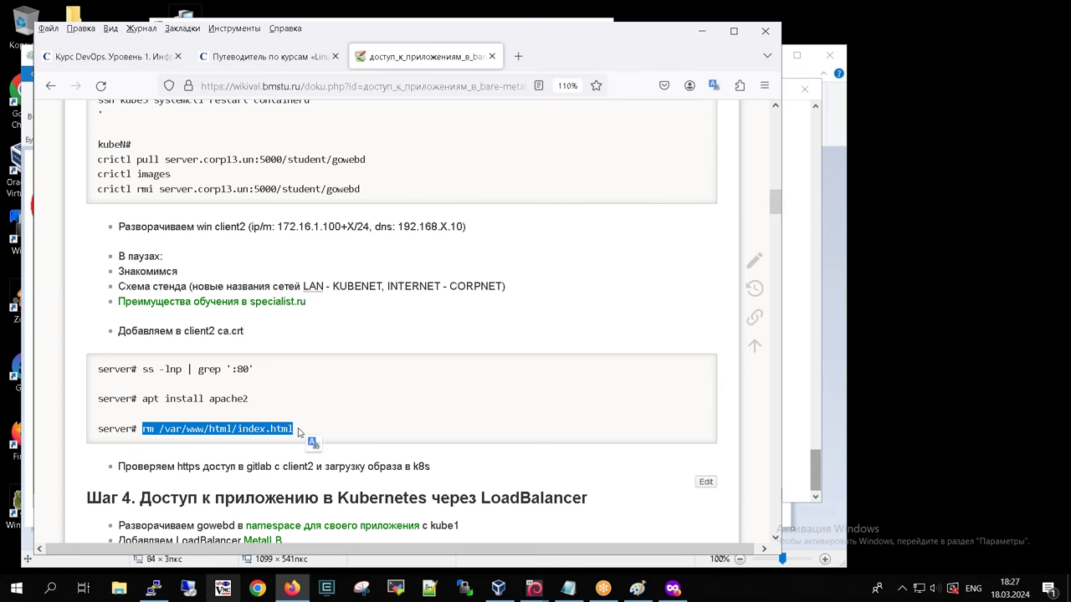
key(alt+Tab)
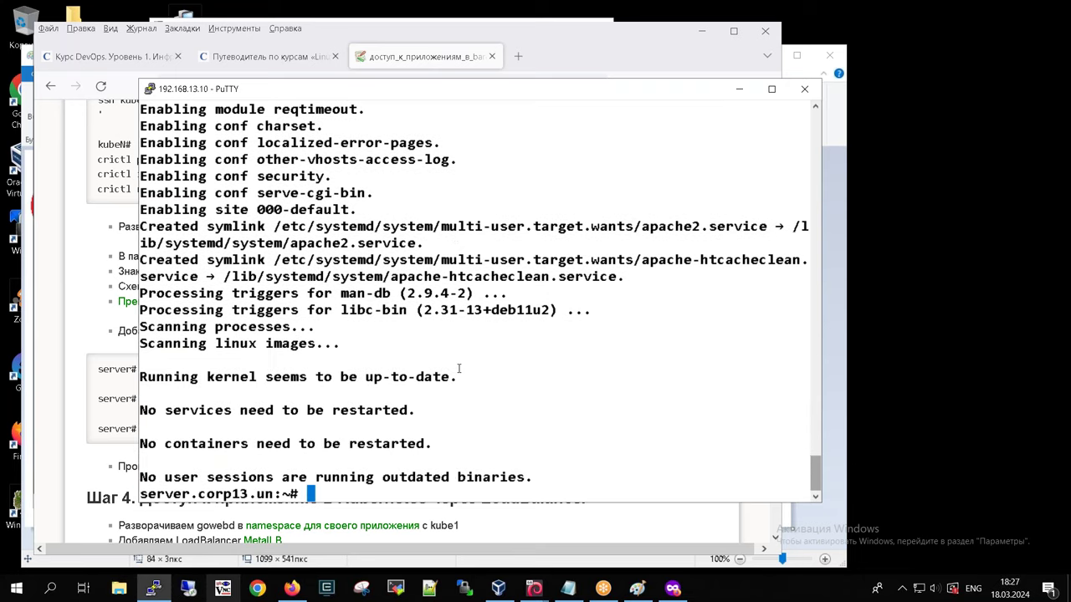
right_click(458, 369)
key(Return)
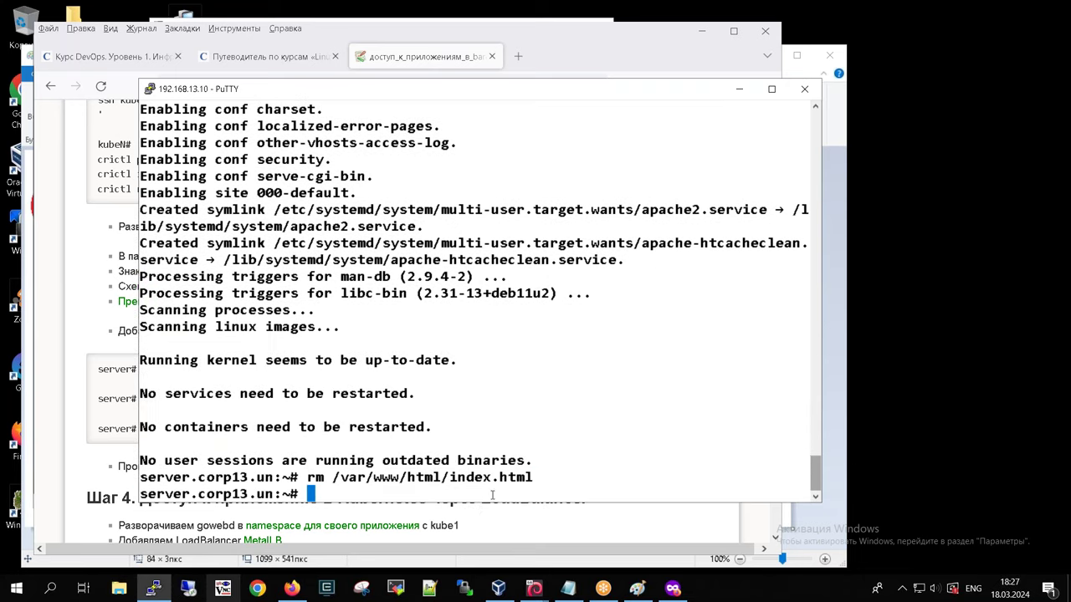
click(498, 588)
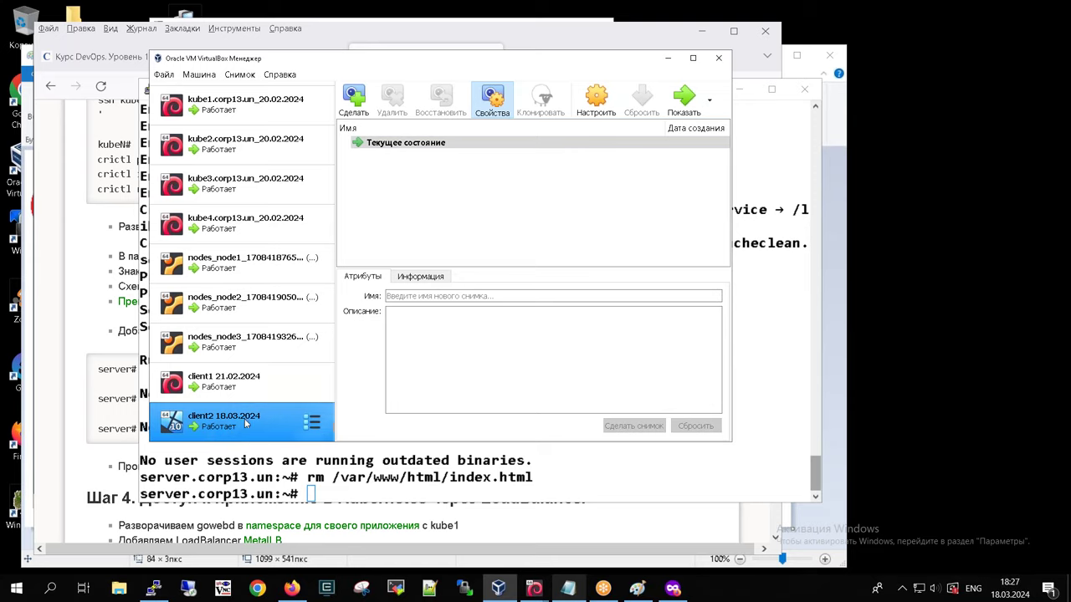
Step: On client2, change the server address from https to http and load it
click(533, 588)
click(203, 107)
click(205, 107)
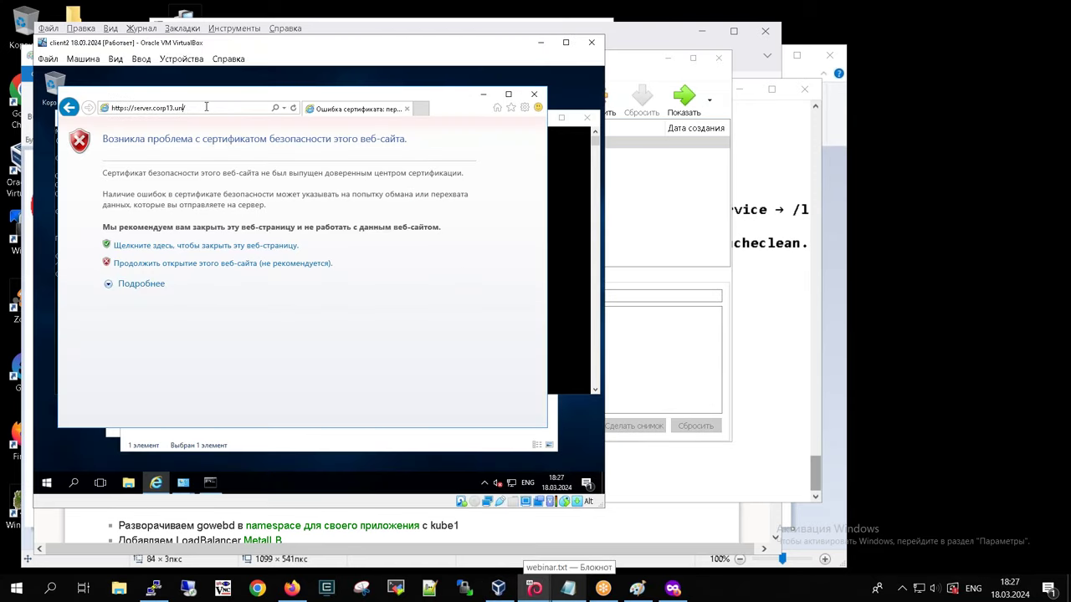
key(Home)
key(Right)
key(Right)
key(Right)
key(Right)
key(Right)
key(BackSpace)
key(Return)
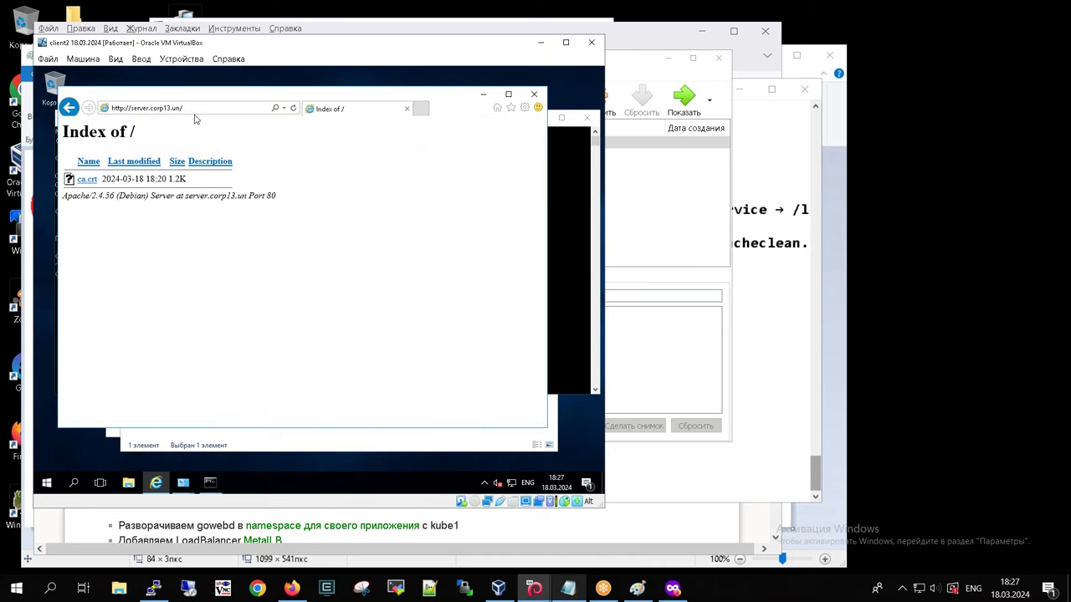
Step: Download ca.crt from the server page and open it to install
click(87, 180)
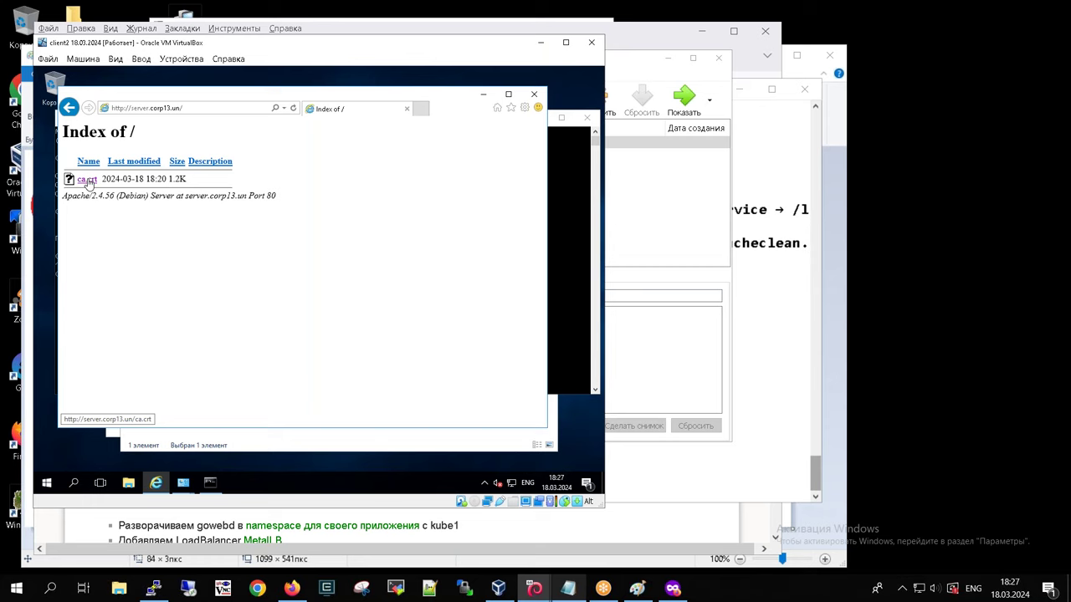
click(355, 417)
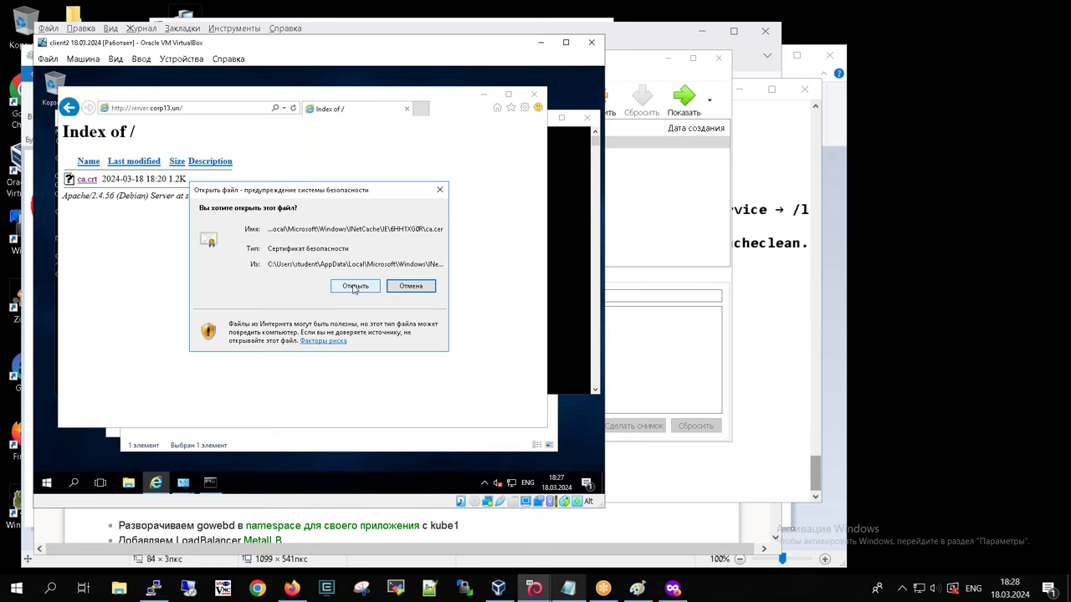
click(355, 286)
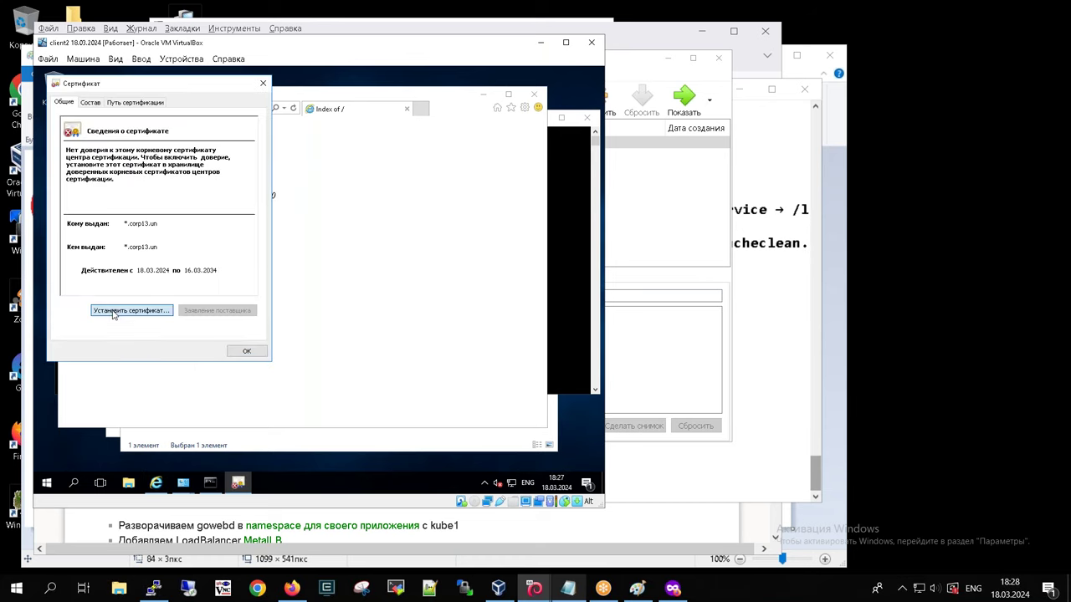
click(114, 311)
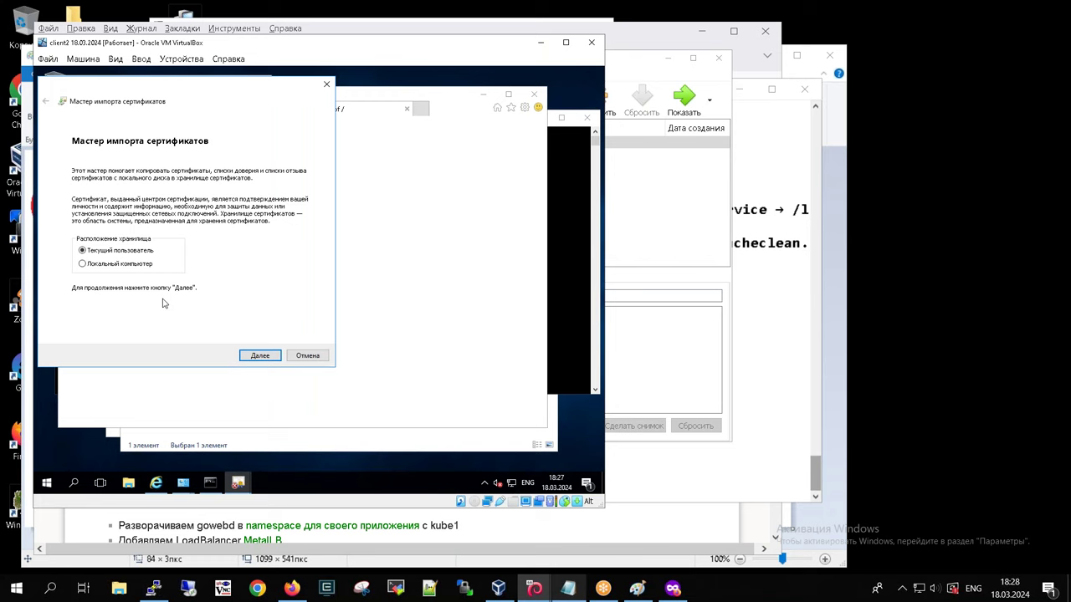
Step: Import the certificate into the Trusted Root Certification Authorities store, accepting the security warning
click(251, 357)
click(158, 211)
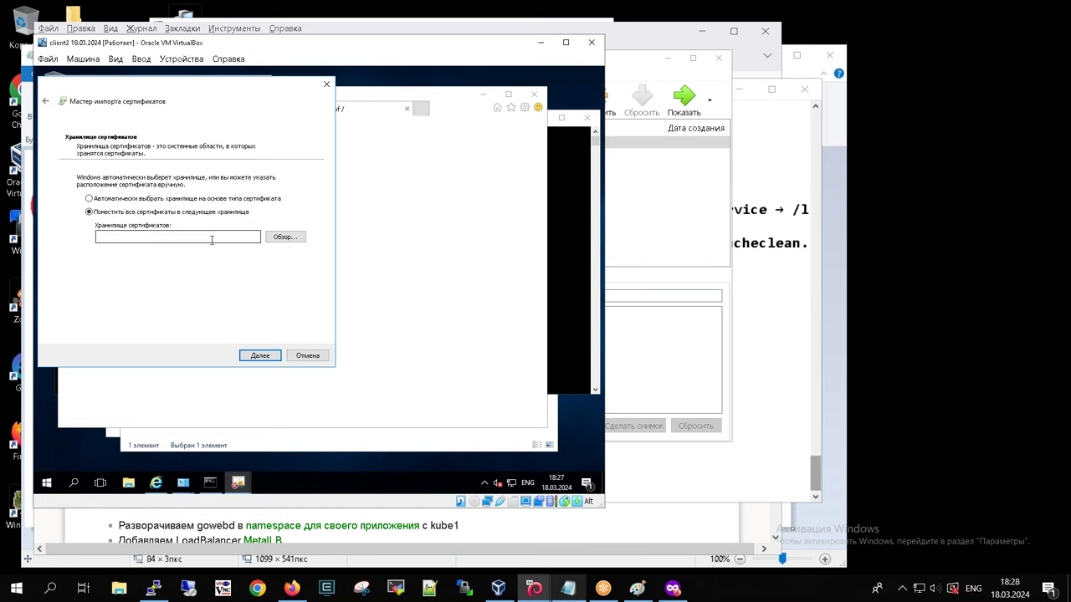
click(285, 237)
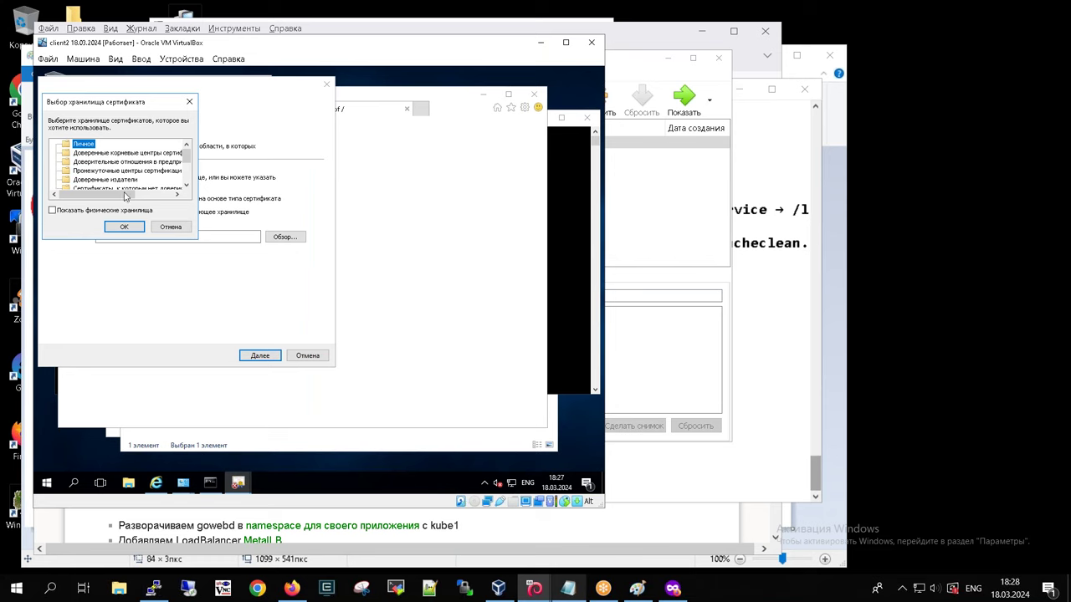
click(125, 153)
click(124, 227)
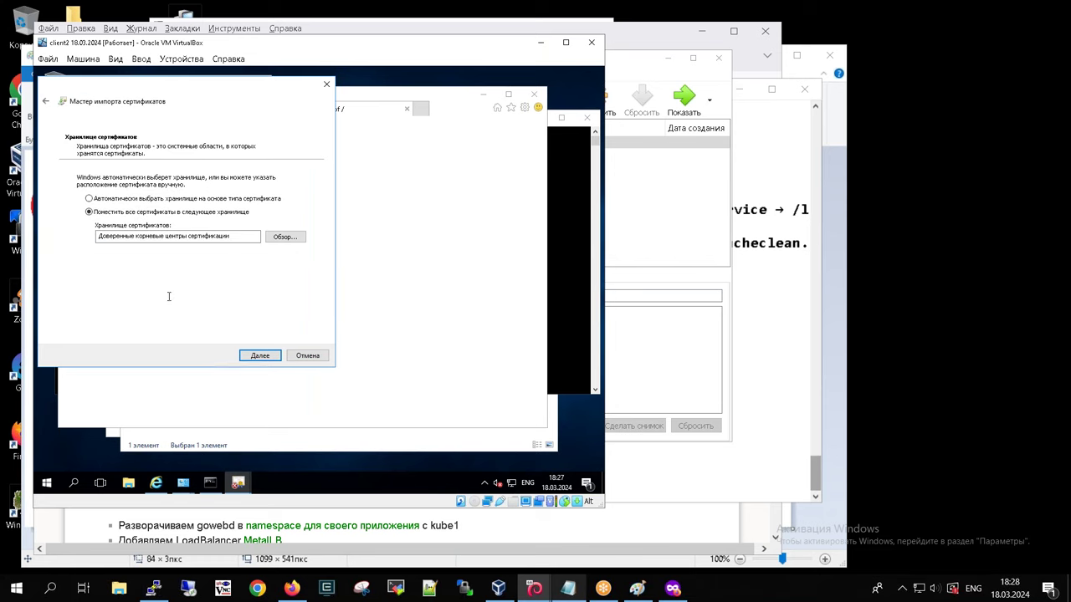
click(256, 358)
click(256, 355)
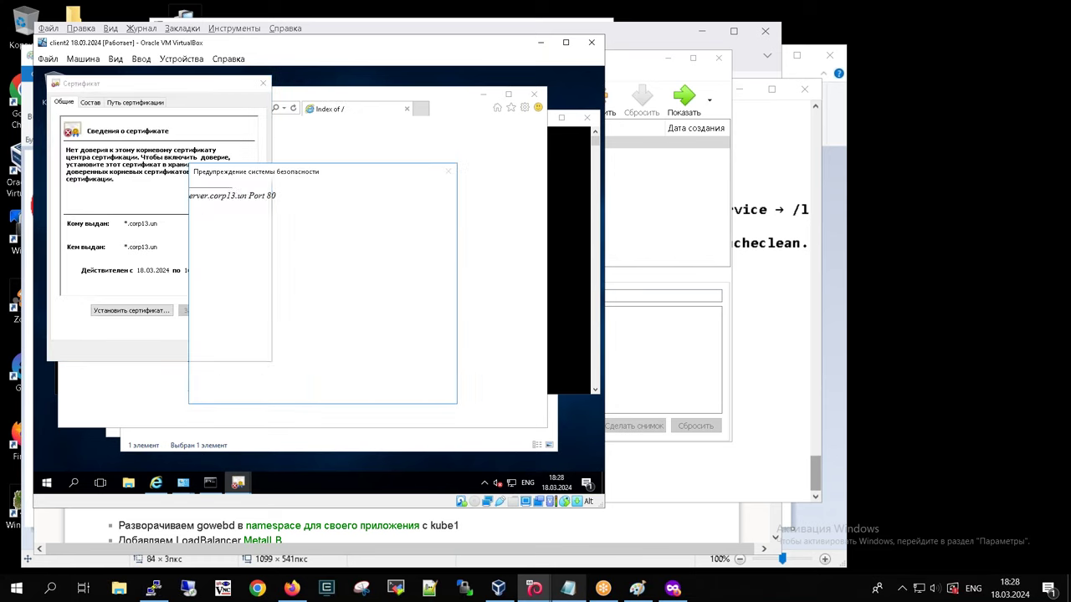
click(353, 391)
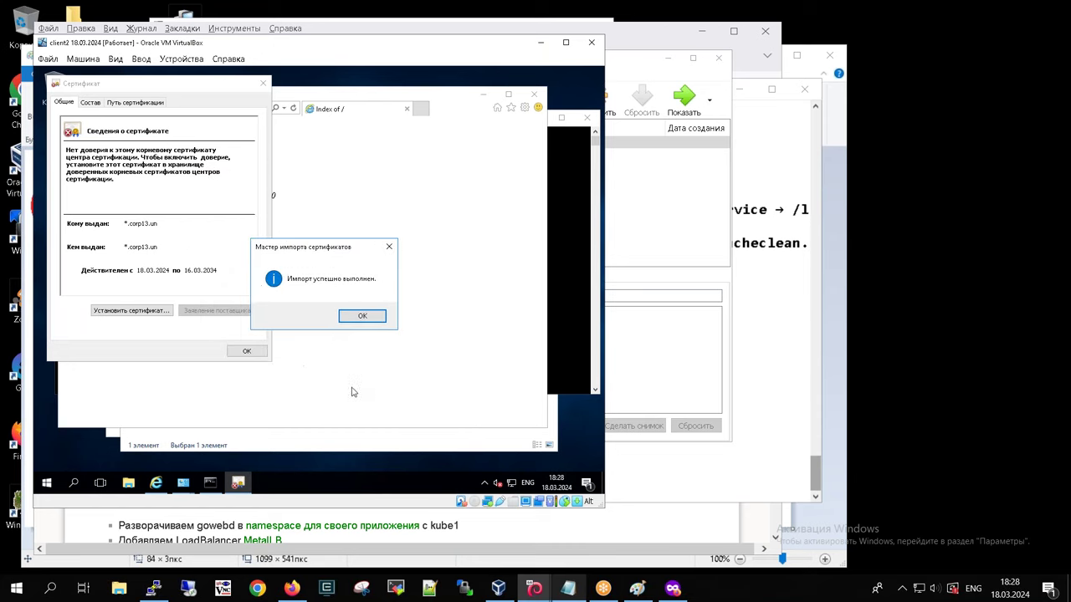
click(343, 318)
click(248, 352)
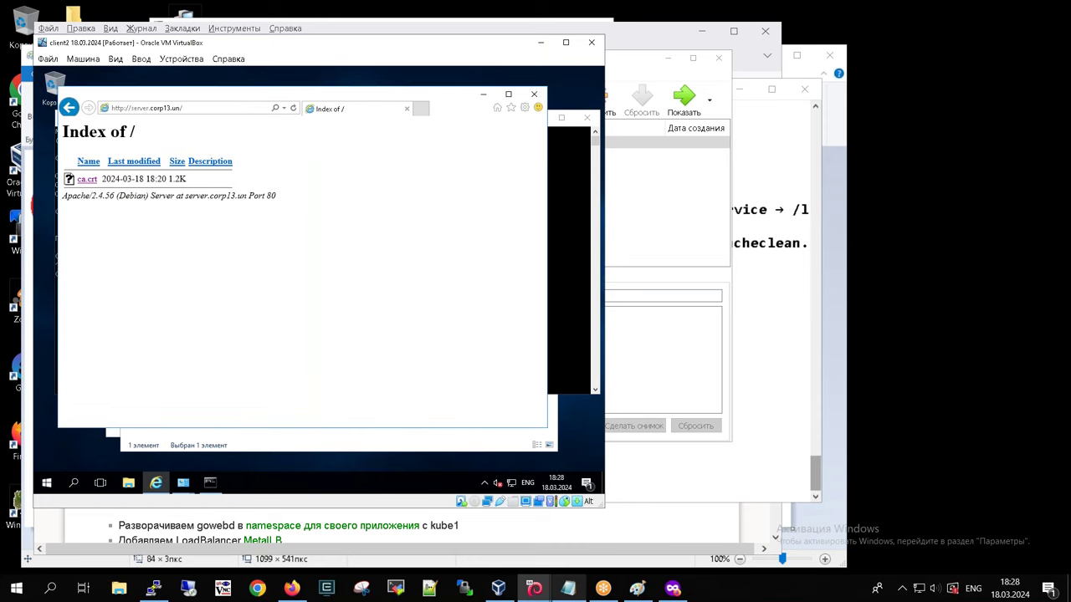
click(190, 108)
click(193, 108)
text(s)
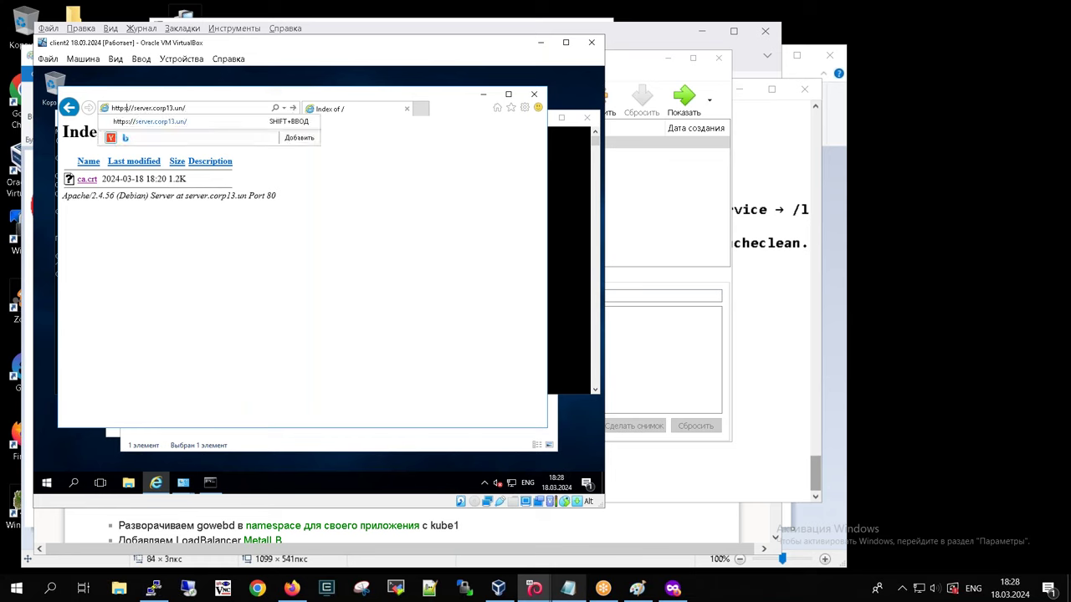
key(Return)
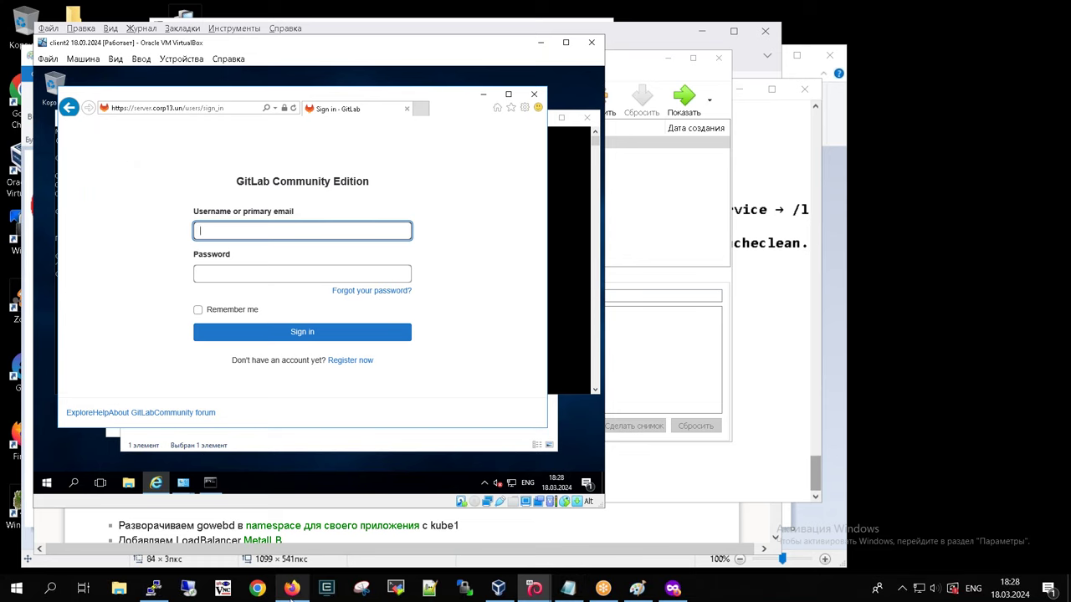
click(292, 589)
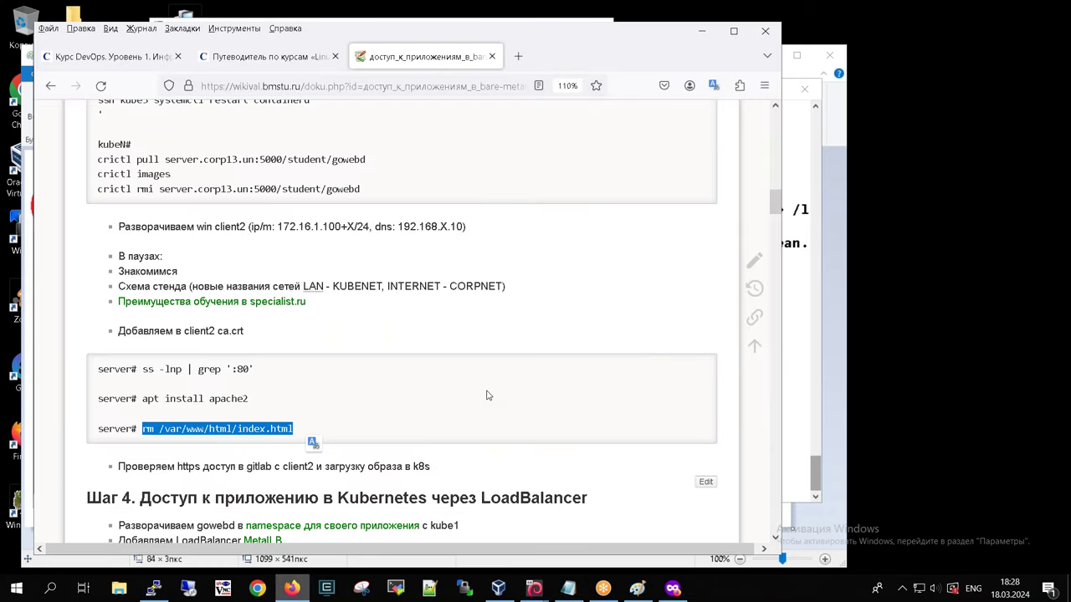
Step: Scroll to Step 4 and highlight the LoadBalancer MetalLB step while explaining
scroll(489, 395, down, 2)
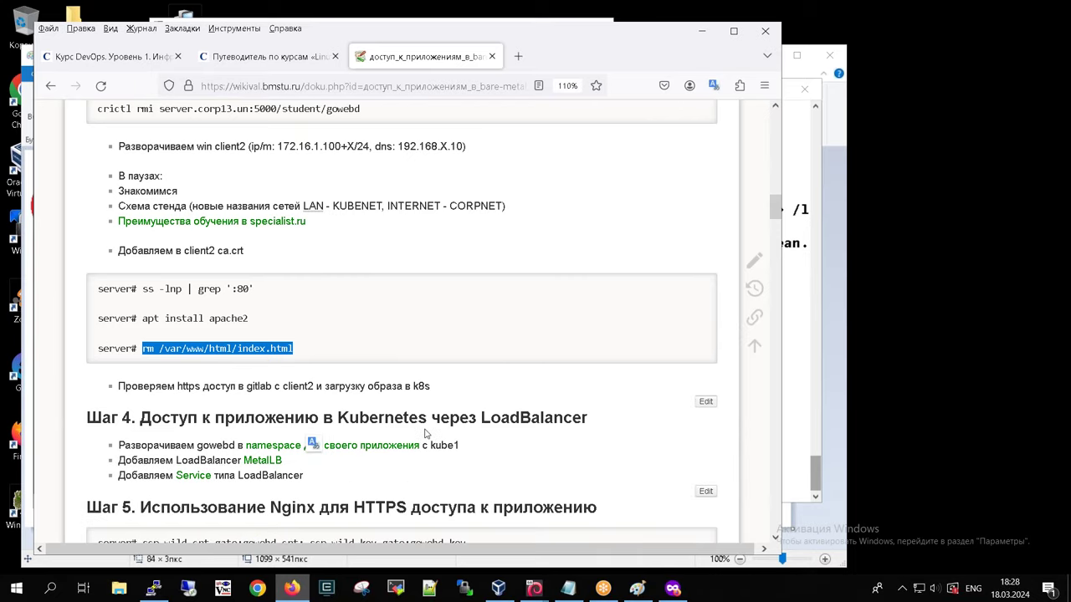
scroll(492, 391, down, 3)
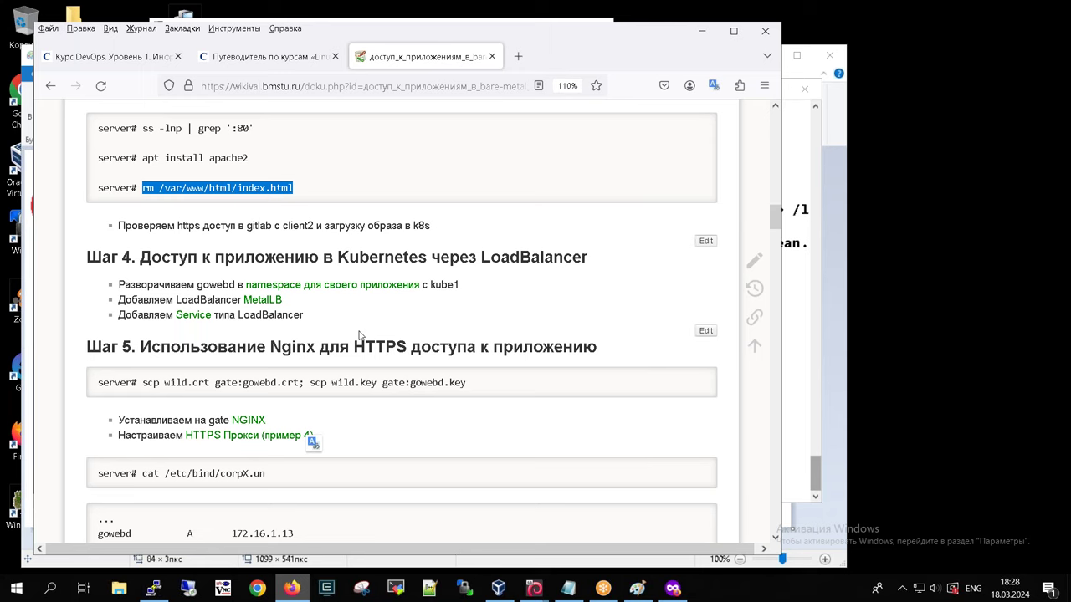
click(285, 305)
drag(285, 305, 180, 301)
click(194, 316)
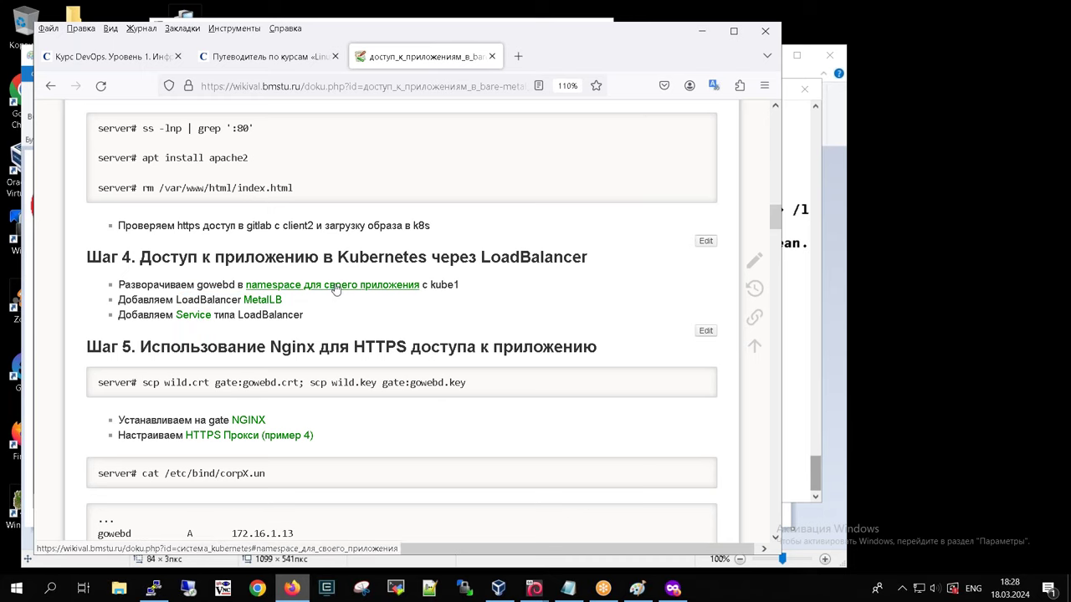
Step: Open the namespace link in a new tab and select 'kubectl create namespace my-ns'
right_click(334, 288)
click(375, 299)
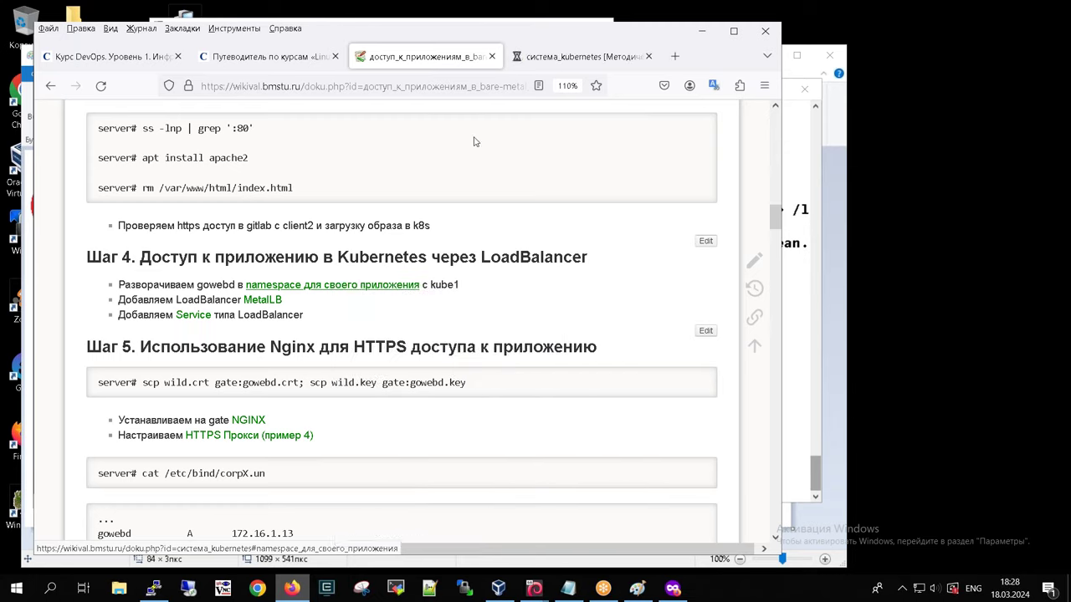
click(572, 57)
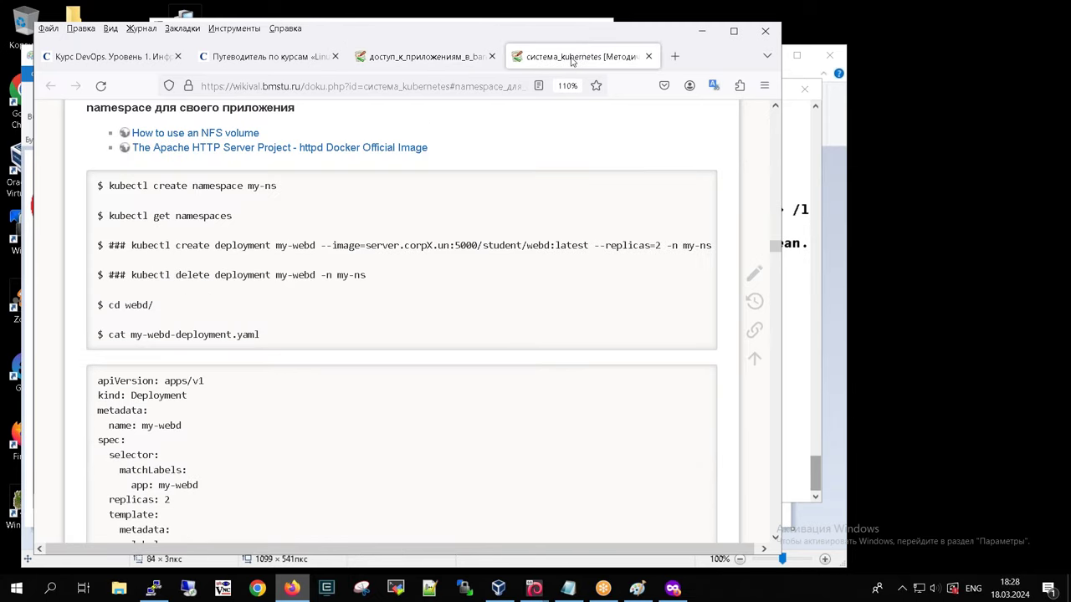
drag(109, 185, 279, 194)
key(ctrl+c)
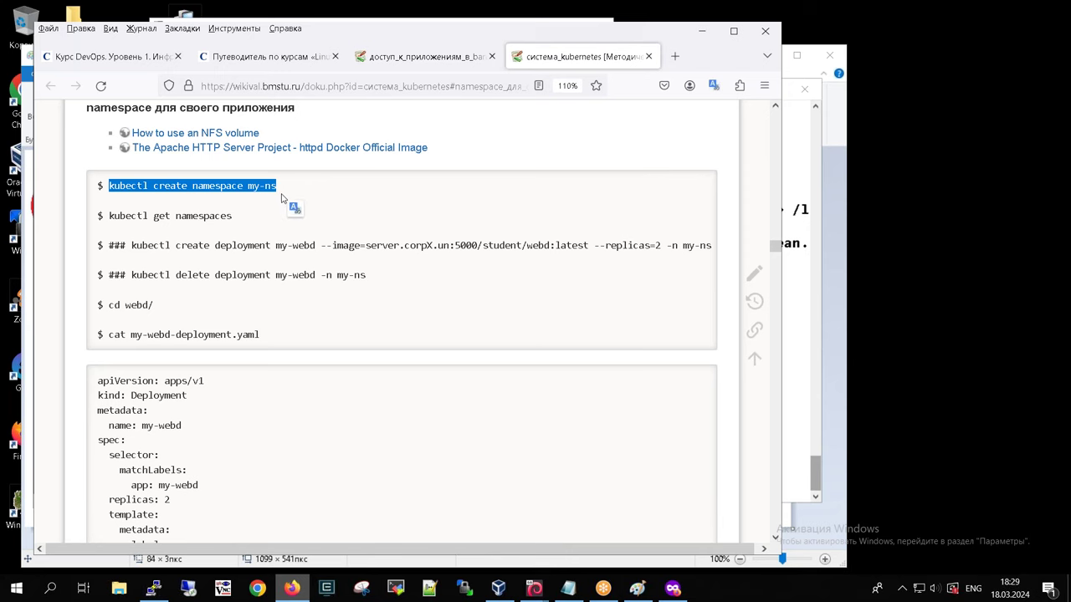
click(154, 588)
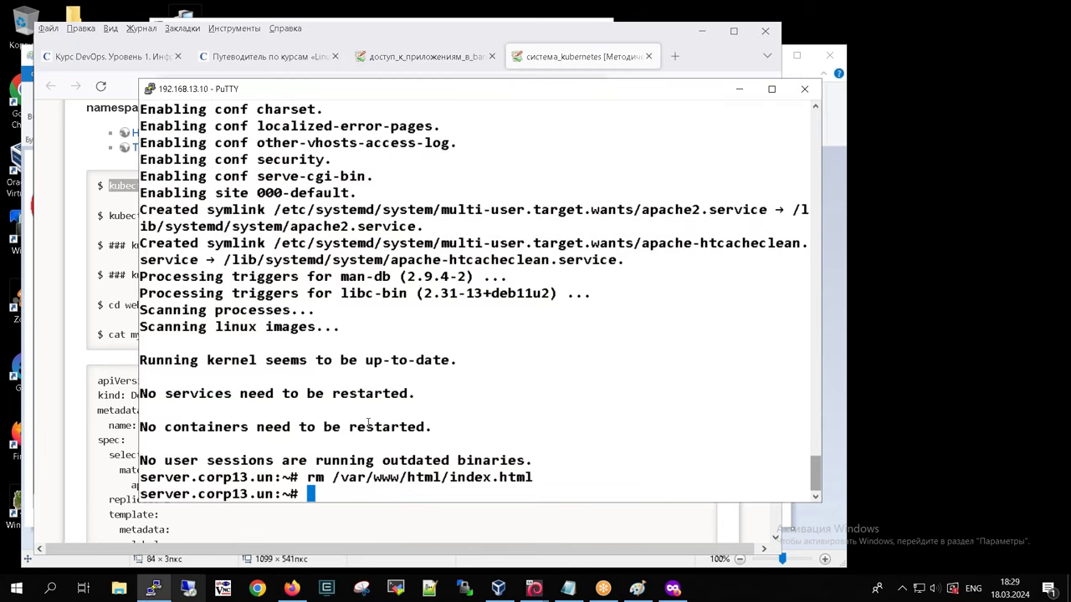
Step: SSH into kube1 and run 'kubectl create namespace my-ns'
text(ssh kube1)
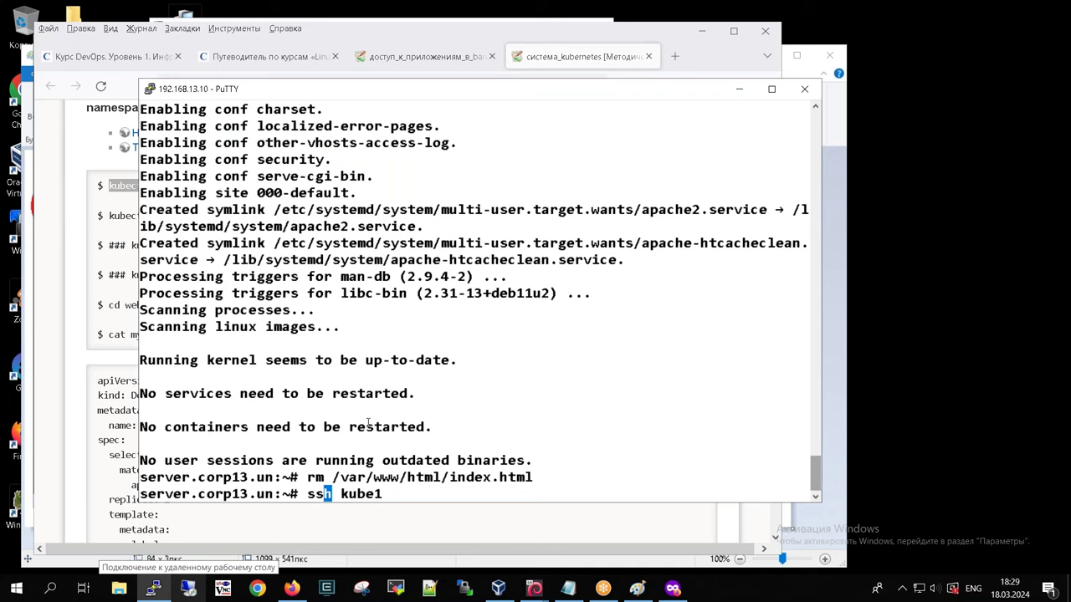
key(Return)
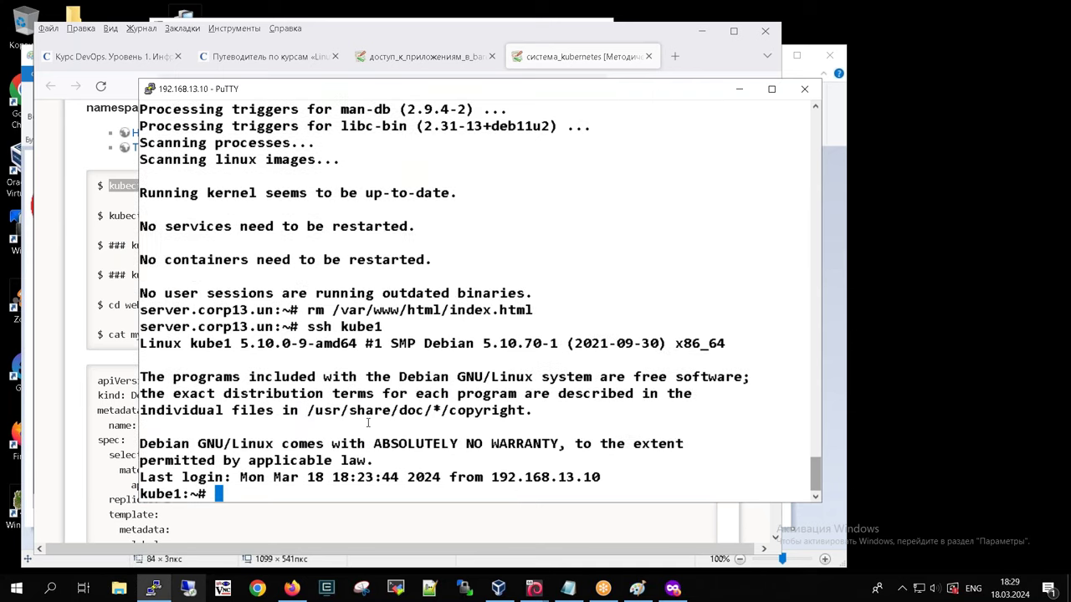
key(ctrl+l)
key(Return)
key(Return)
key(Return)
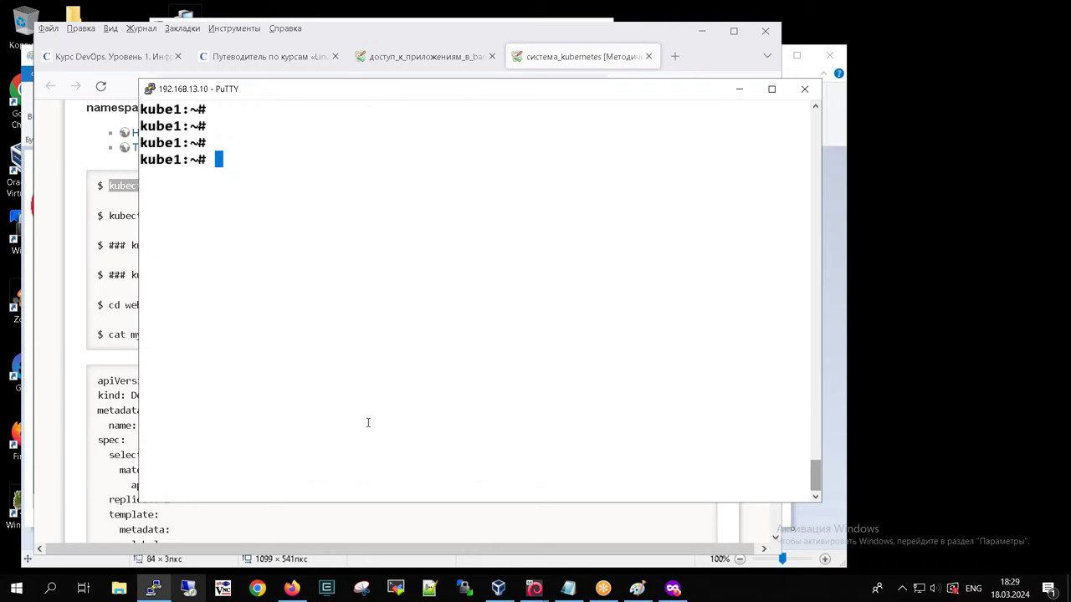
right_click(367, 422)
key(Return)
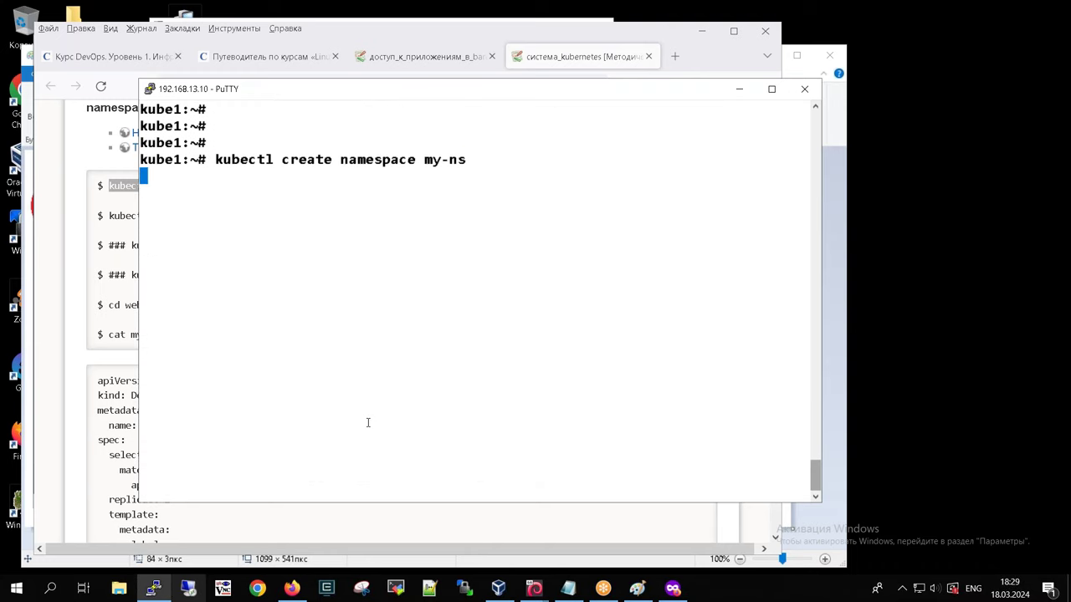
Step: Open a new my-webd-deployment.yaml file in vim, using the file name copied from the wiki
click(123, 249)
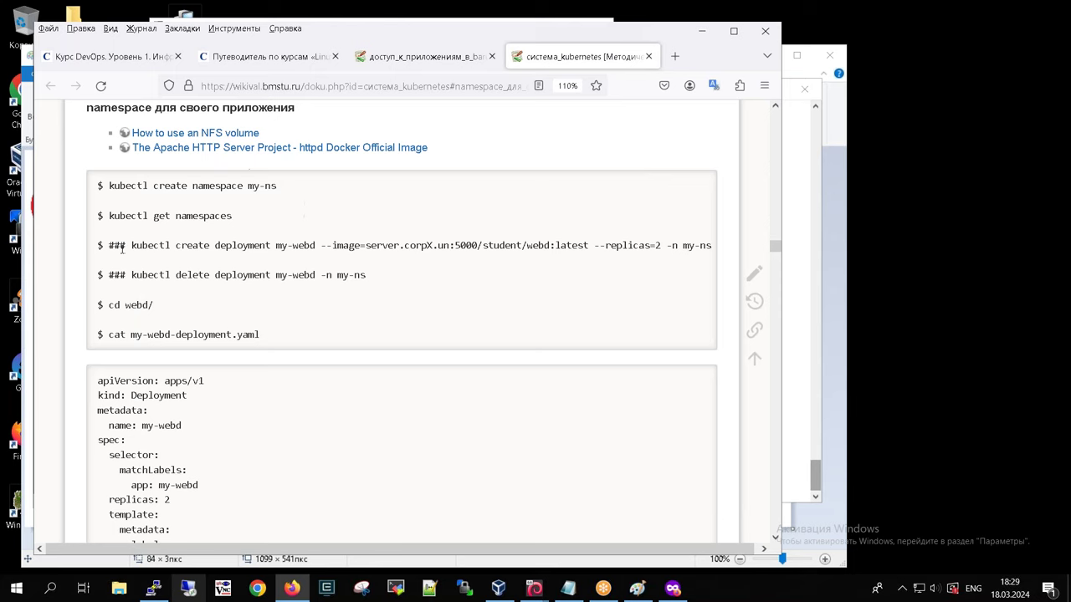
drag(131, 335, 269, 343)
key(ctrl+c)
key(alt+Tab)
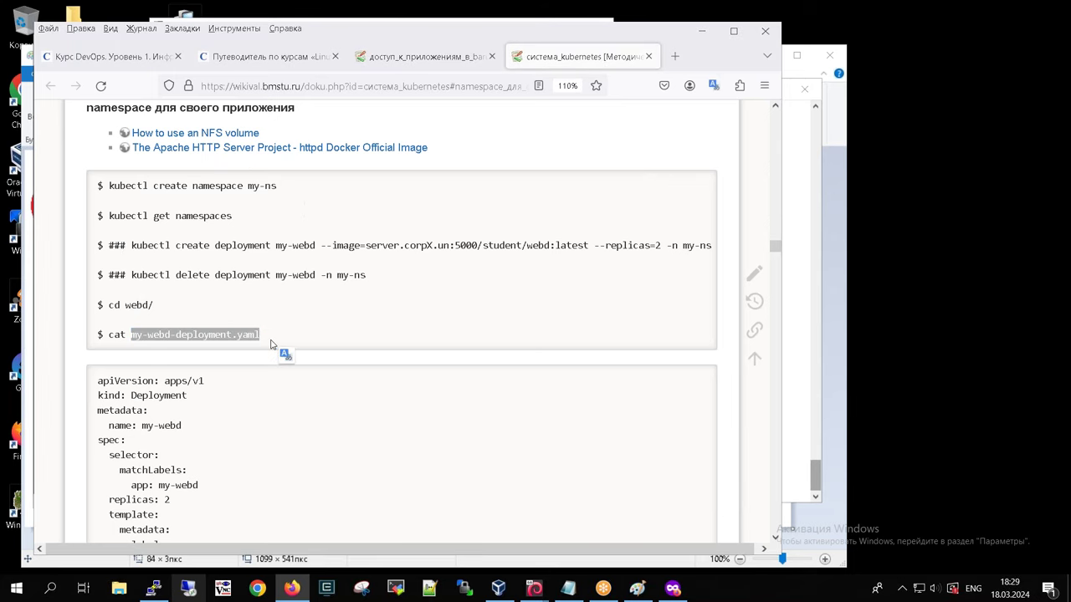
text(vim)
right_click(338, 280)
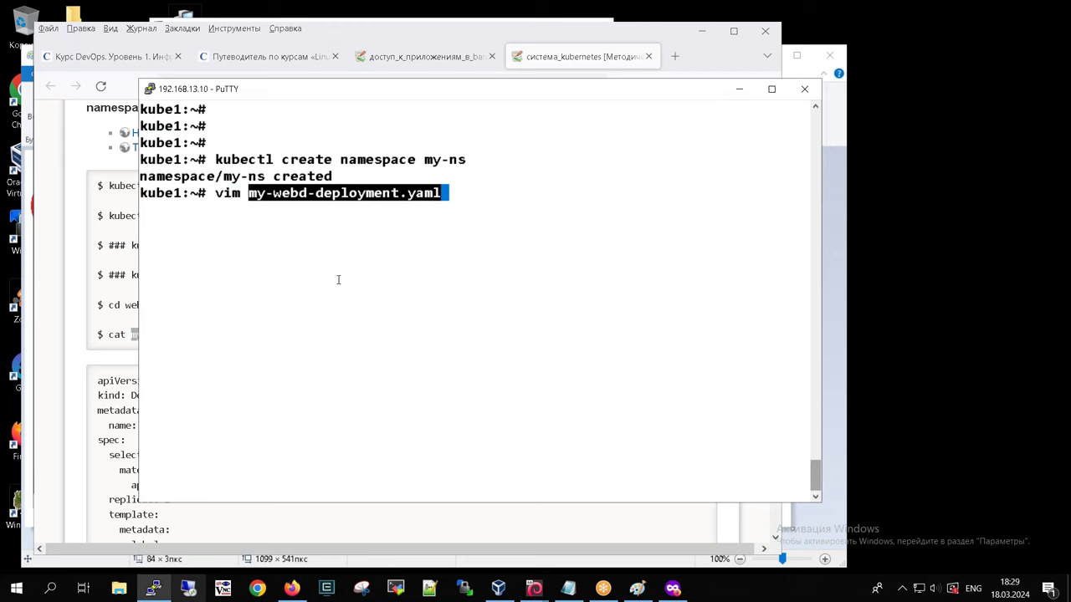
key(Return)
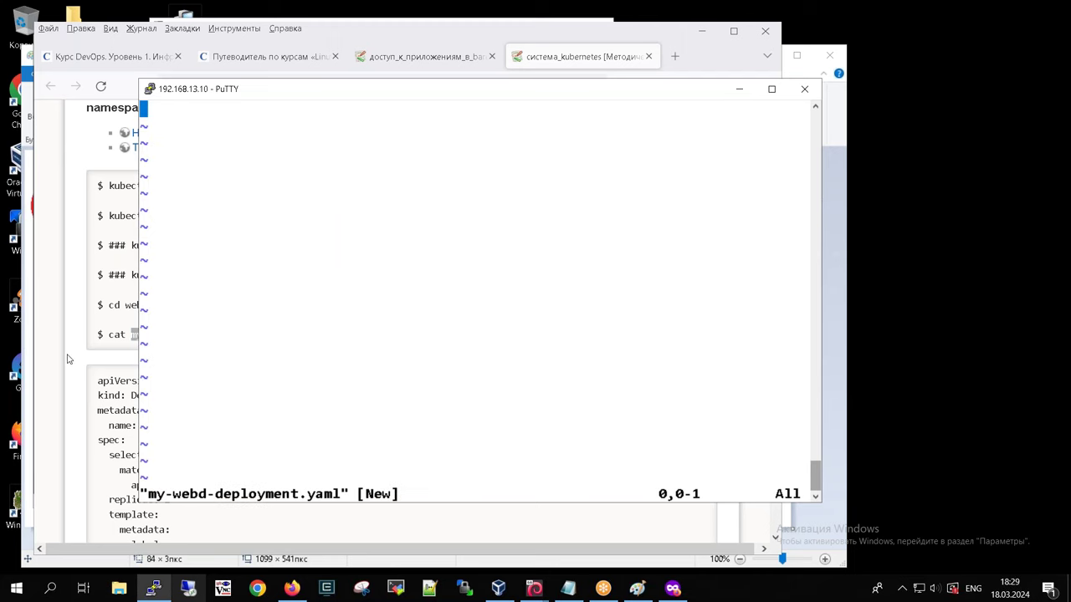
Step: Paste the Deployment manifest from the wiki into the vim file
click(69, 358)
scroll(69, 359, down, 4)
drag(97, 219, 431, 474)
key(ctrl+c)
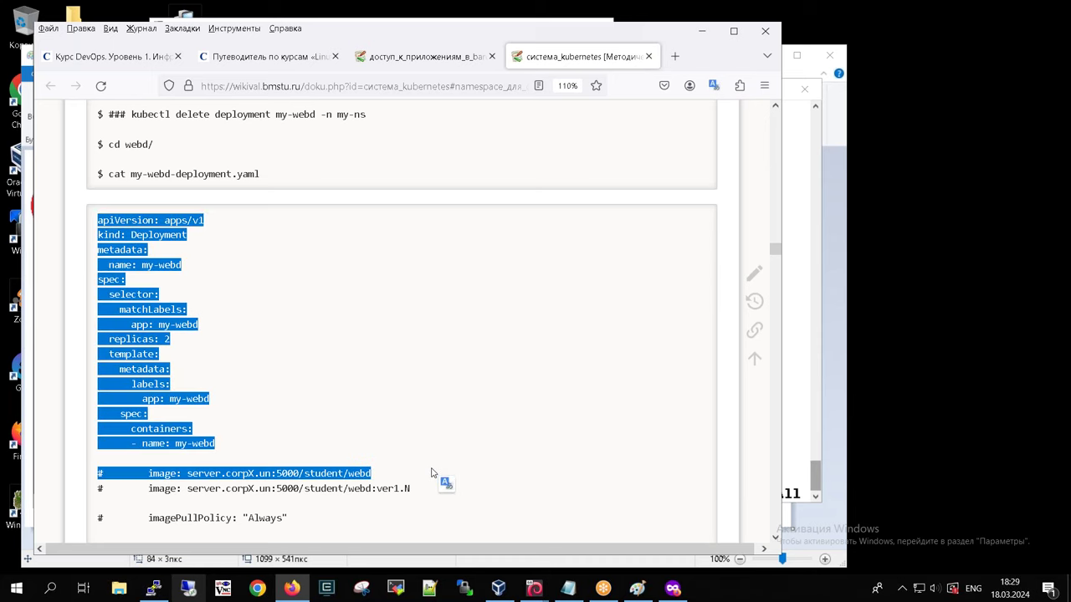
key(alt+Tab)
key(i)
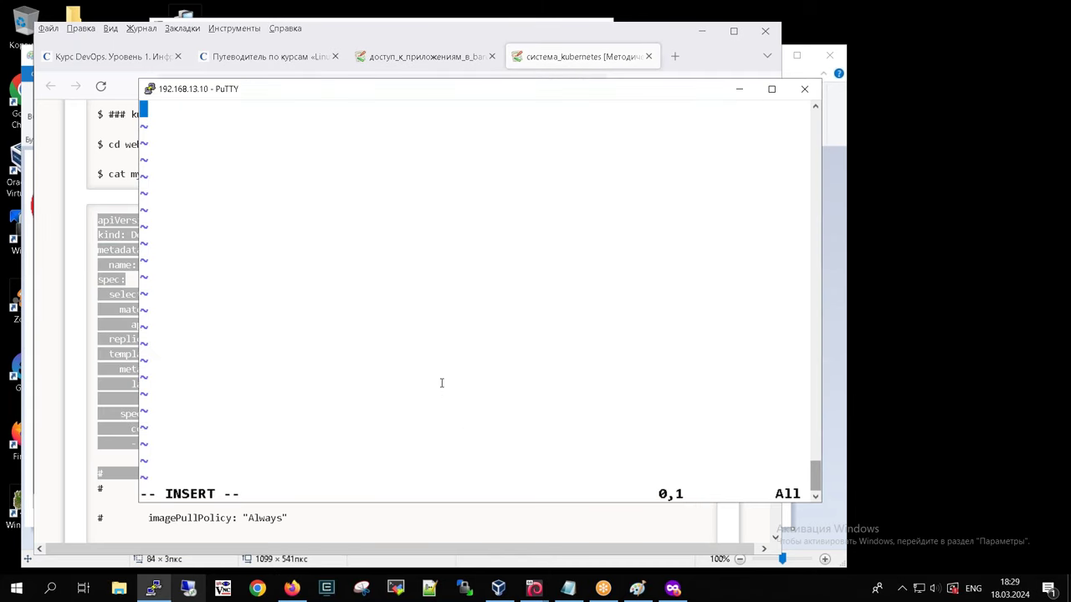
right_click(442, 383)
Step: Uncomment the image line and change corpX/webd to corp13/gowebd
key(Return)
key(Up)
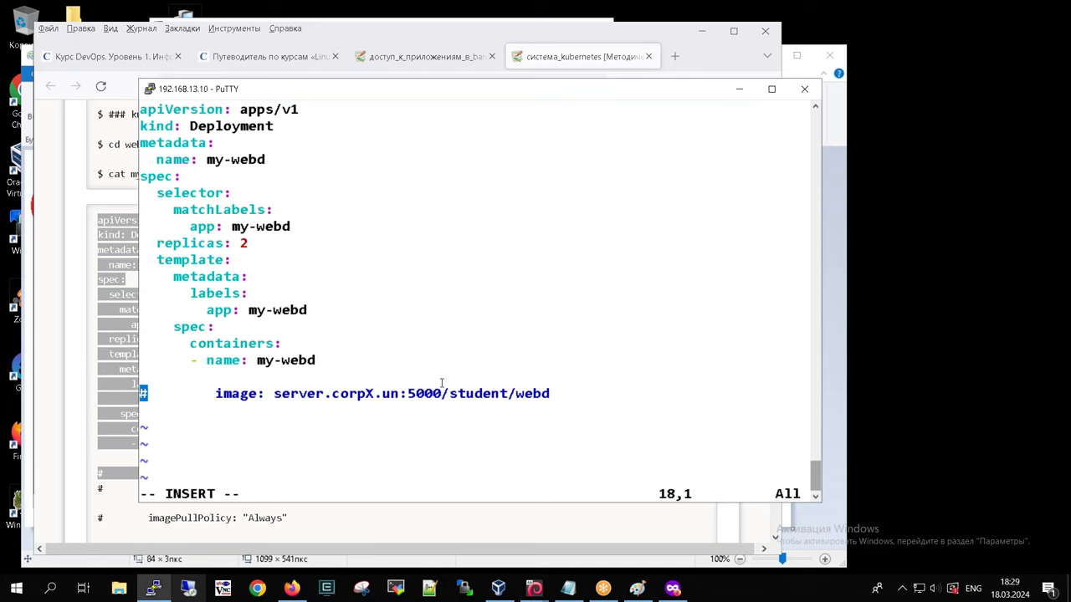
key(Right)
key(BackSpace)
key(Right)
key(Right)
key(Right)
key(Right)
key(Right)
key(Right)
key(Right)
key(Right)
key(Right)
key(Right)
key(Right)
key(Right)
key(Right)
key(Right)
key(Right)
key(Right)
key(Right)
key(Right)
key(Right)
key(Right)
key(Right)
key(Right)
key(Right)
key(Right)
key(Right)
key(Right)
key(Right)
key(BackSpace)
text(13)
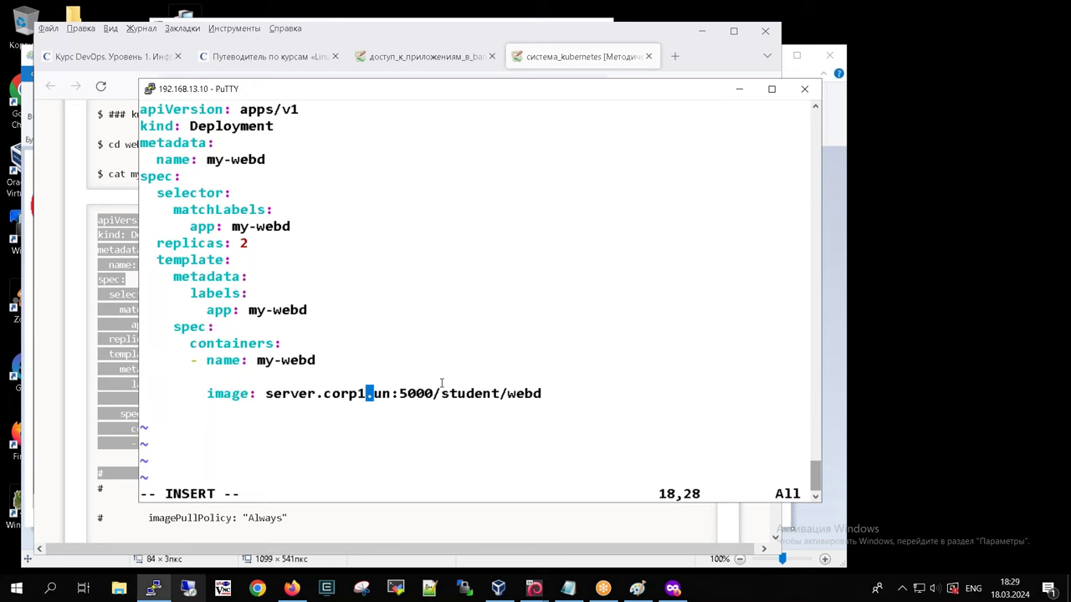
key(Right)
key(Right)
key(Right)
key(Right)
key(Right)
key(Right)
key(Right)
key(Right)
key(Right)
key(Right)
key(Right)
key(Right)
key(Right)
key(Right)
key(Right)
key(Right)
key(Right)
text(go)
Step: Rename the deployment to my-webd-dep and the matchLabels app to my-webd-lab
key(Up)
key(Up)
key(Up)
key(Up)
key(Up)
key(Up)
key(Up)
key(Up)
key(Up)
key(Up)
key(Up)
key(Up)
key(Up)
key(Up)
key(Up)
key(Up)
key(Up)
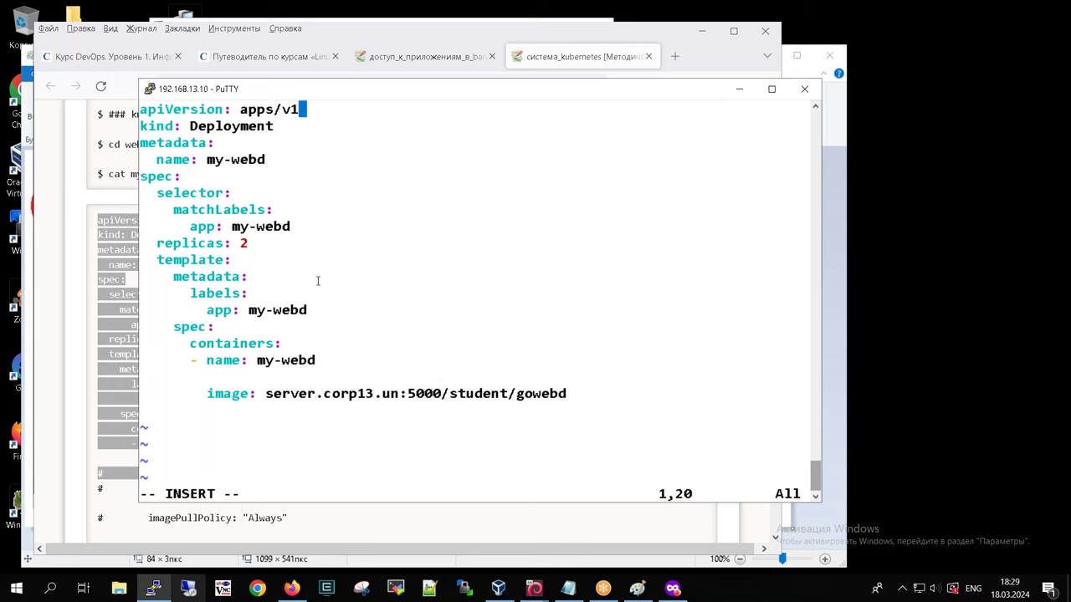
drag(199, 158, 261, 167)
click(235, 226)
key(Down)
key(Down)
key(Down)
text(-)
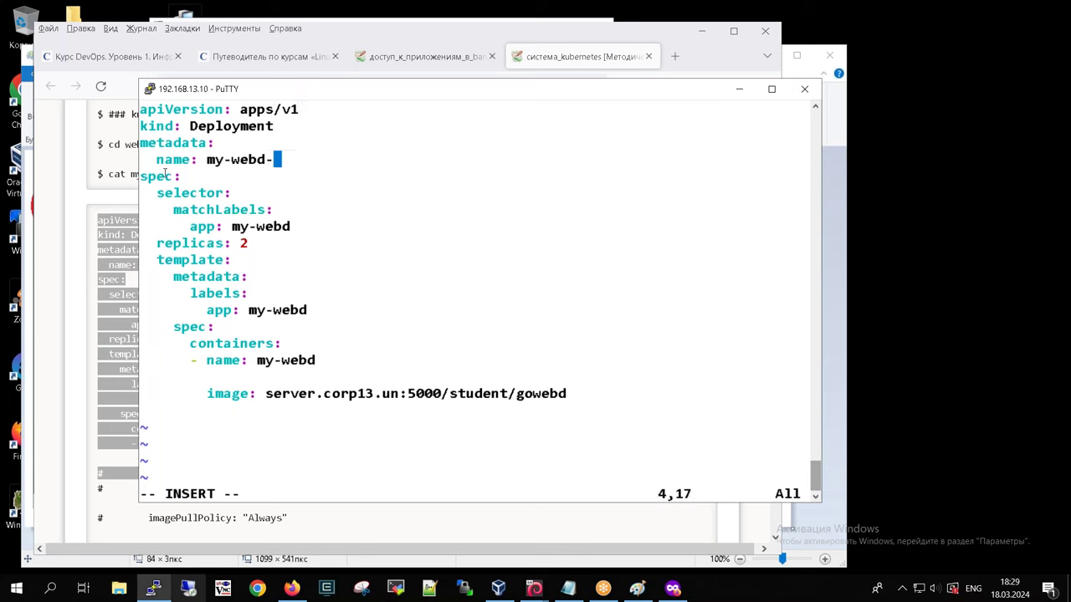
text(dep)
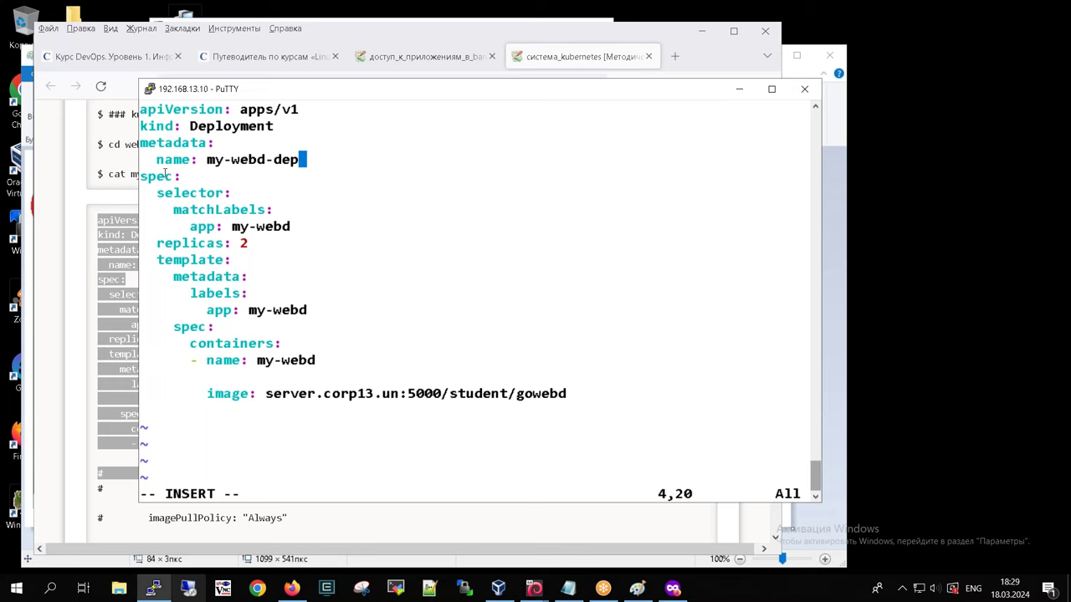
key(Down)
key(Down)
key(Down)
key(Down)
text(-)
text(lab)
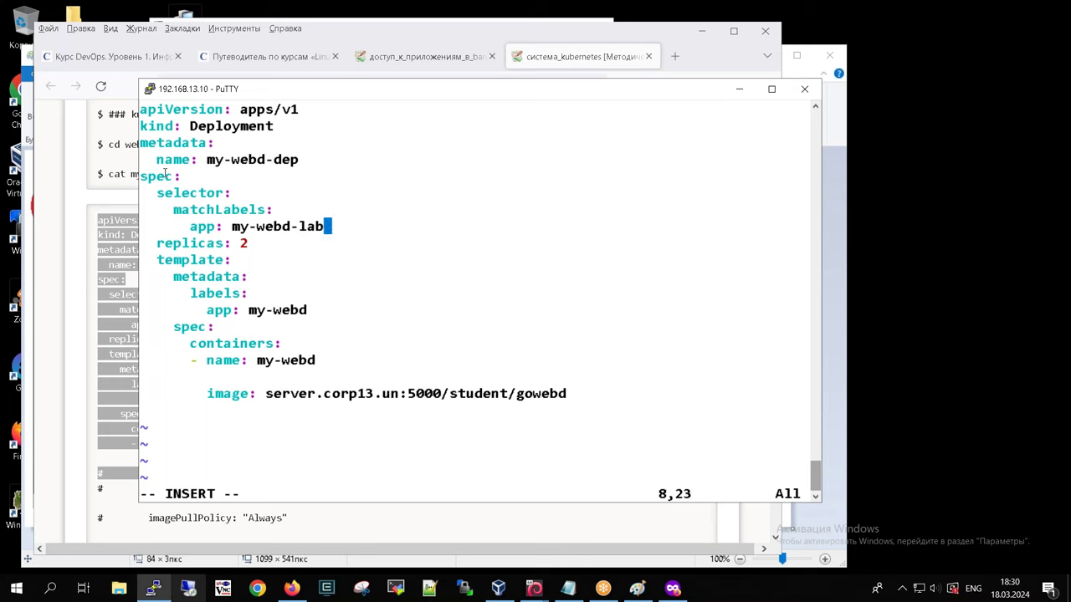
Step: Set the template app label to my-webd-lab and the container to my-webd-con, then save with :wq
key(Down)
key(Down)
key(Down)
key(Down)
key(Down)
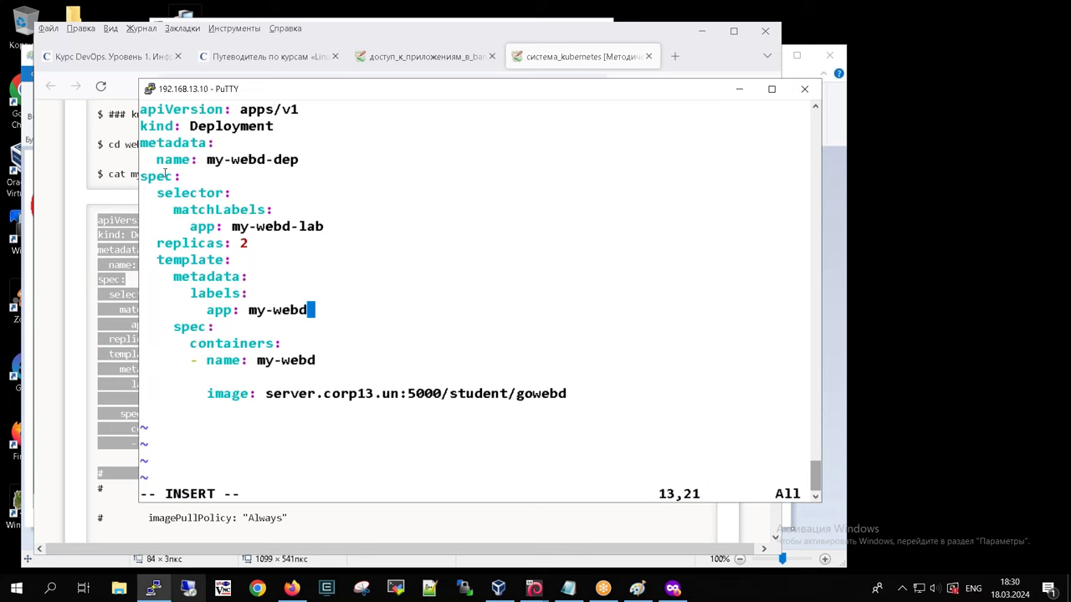
text(-lab)
key(Down)
key(Down)
key(Down)
text(-con)
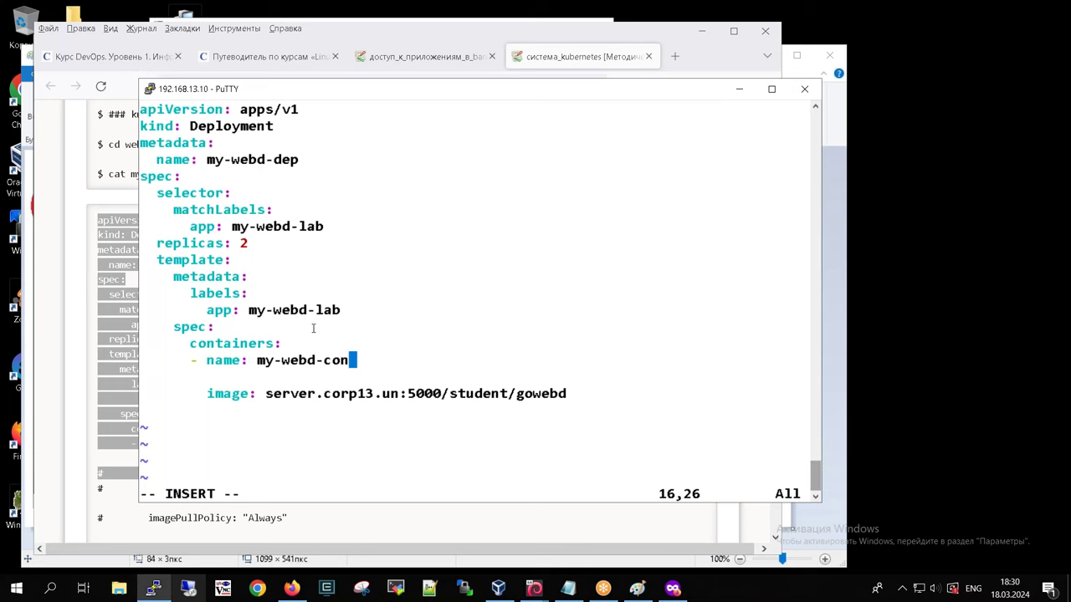
key(Escape)
text(:wq)
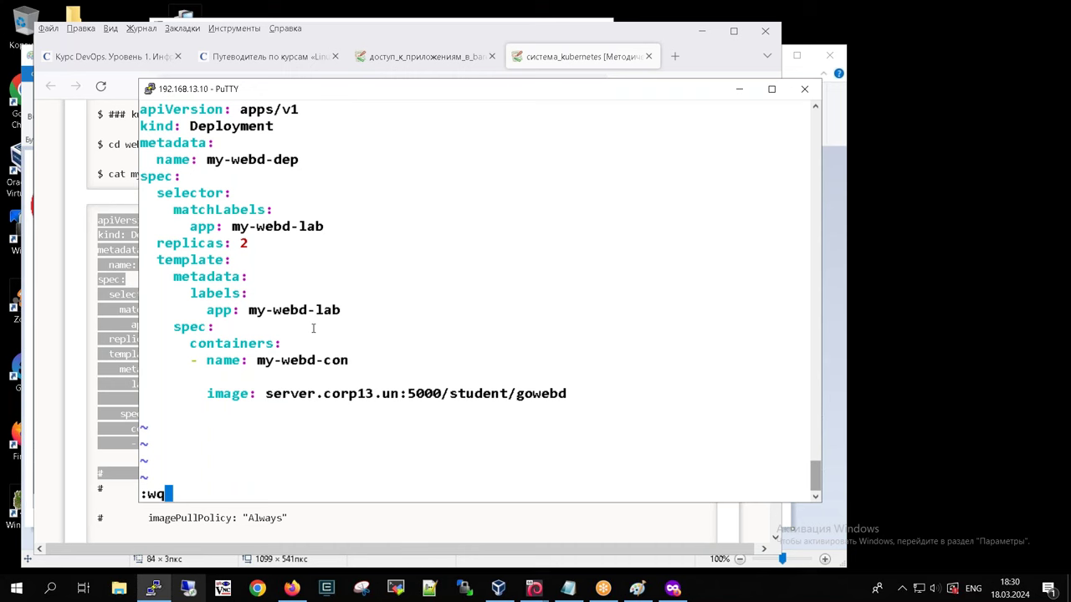
key(Return)
Step: Copy the kubectl apply command from the wiki and paste it at the kube1 prompt
click(92, 473)
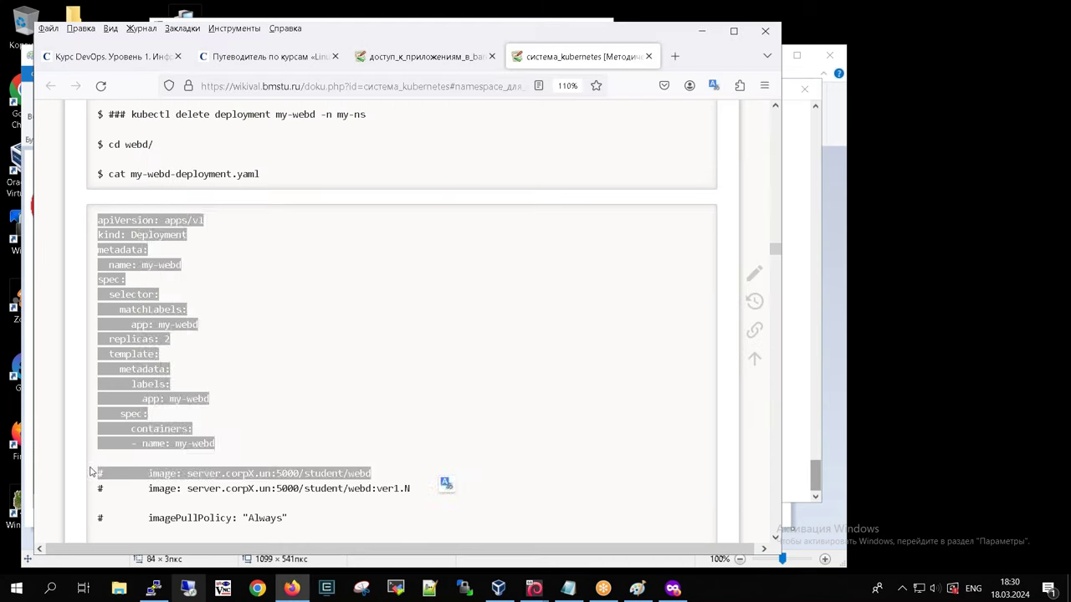
scroll(92, 473, down, 2)
scroll(92, 473, down, 10)
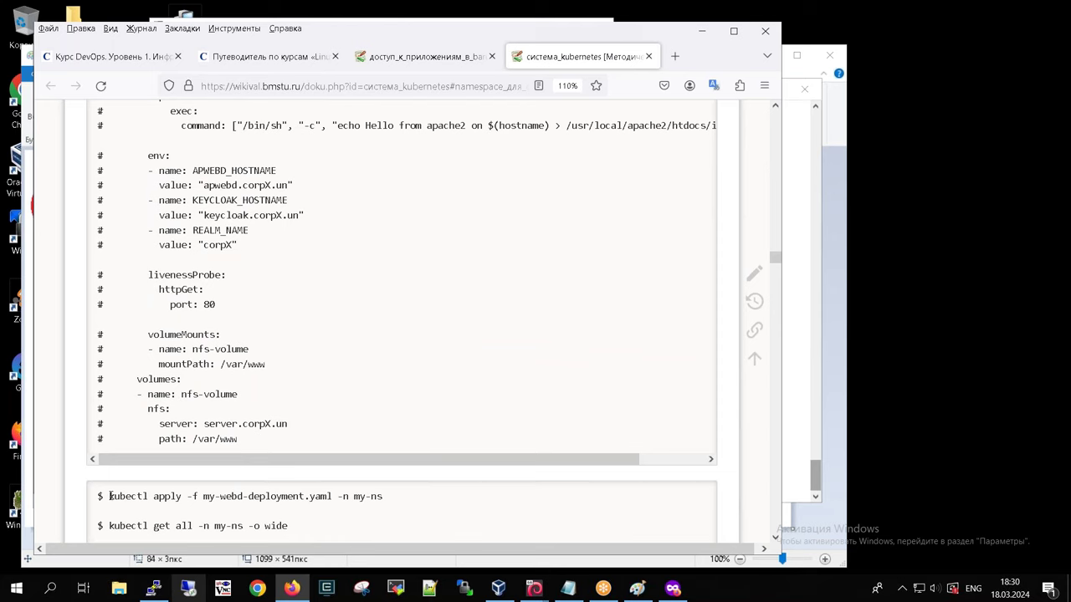
drag(110, 496, 383, 499)
key(ctrl+c)
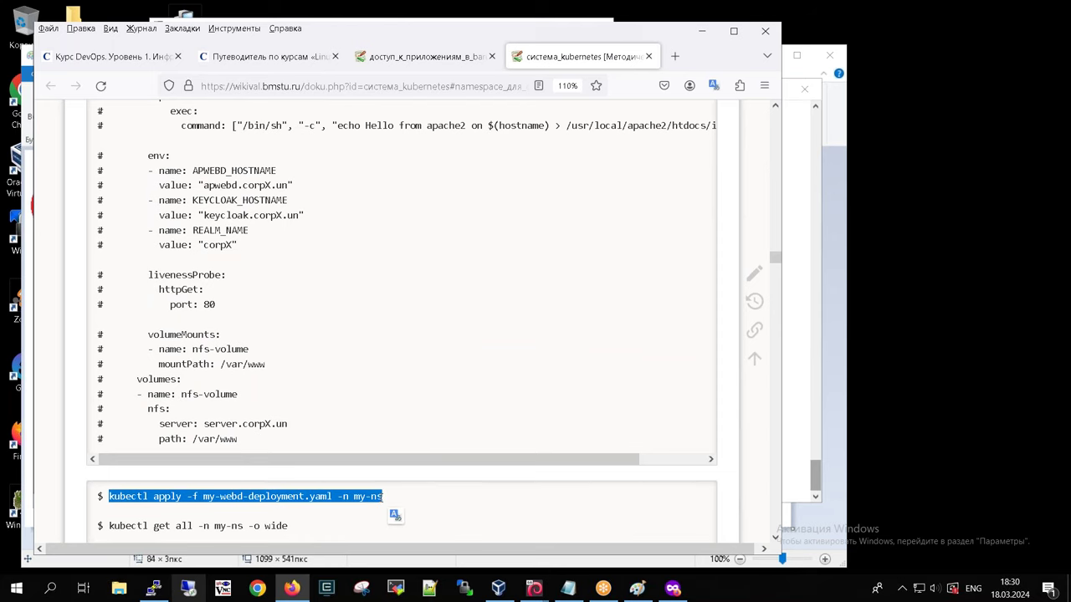
key(alt+Tab)
right_click(511, 359)
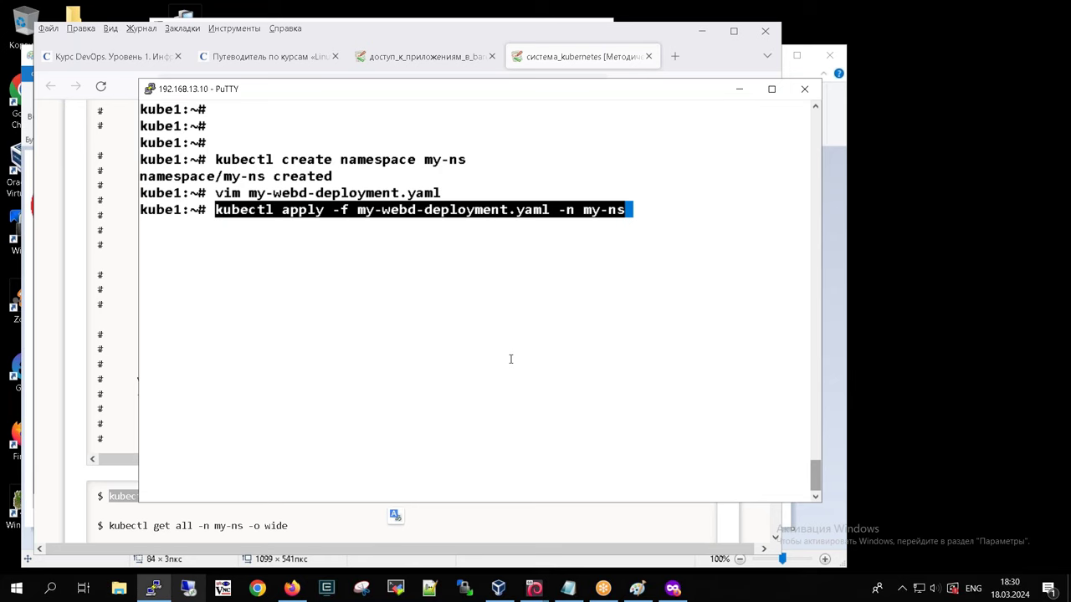
Step: Apply the manifest and run 'kubectl get all -n my-ns -o wide'
key(Return)
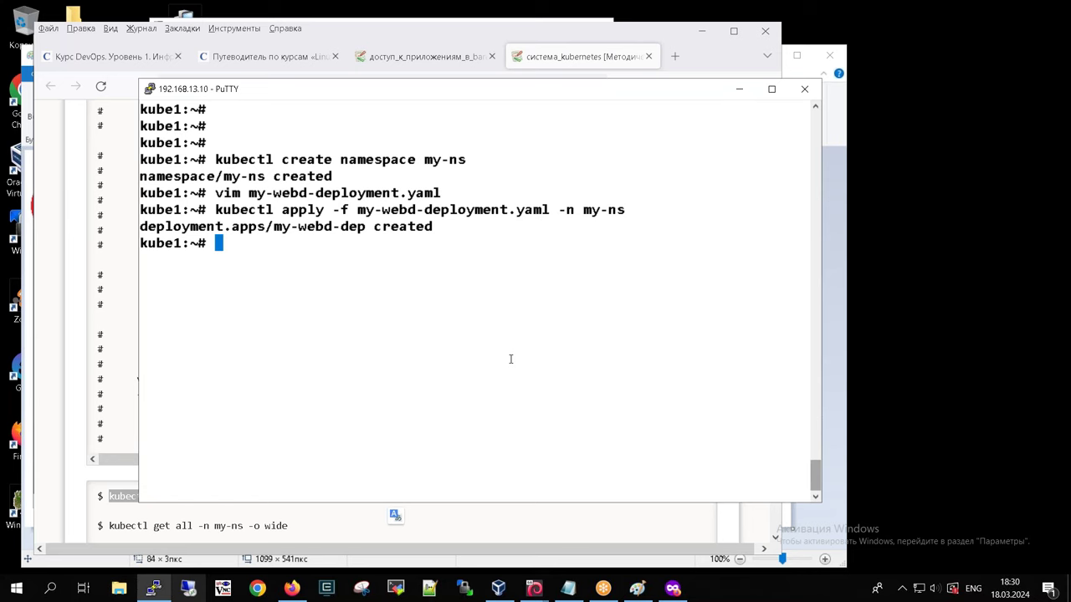
click(98, 496)
scroll(110, 444, down, 2)
drag(110, 444, 292, 444)
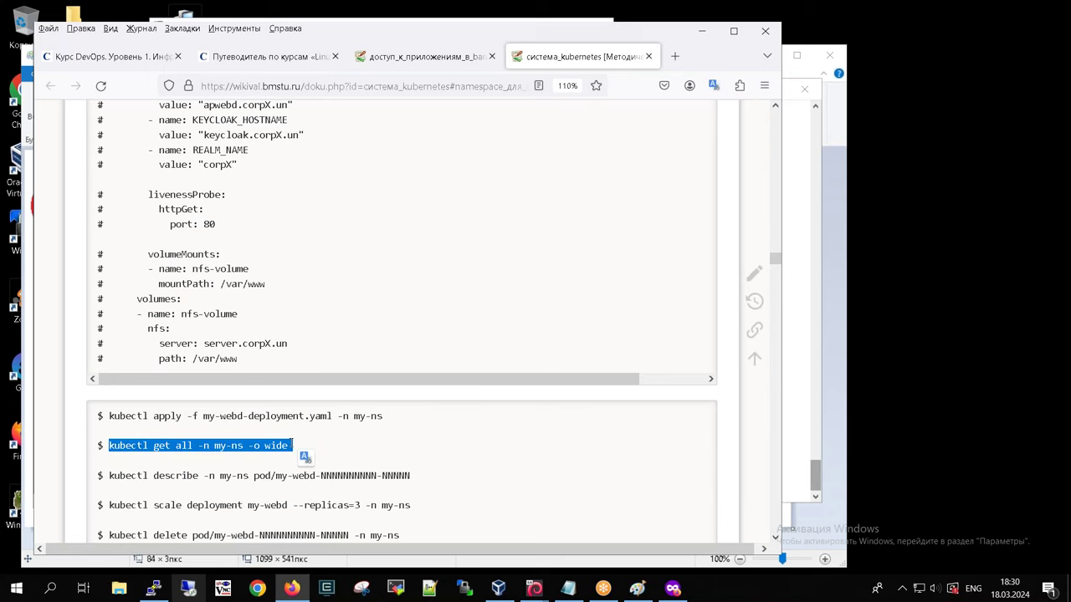
key(ctrl+c)
key(alt+Tab)
right_click(519, 305)
key(Return)
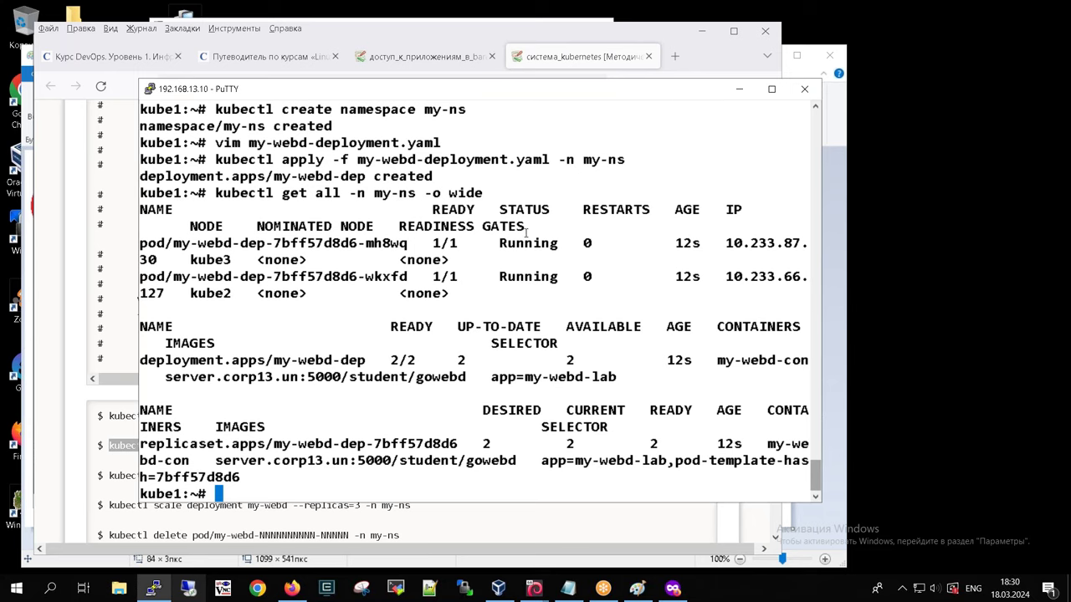
Step: Highlight the my-webd-dep, my-webd-lab and my-webd-con names in the output
double_click(510, 261)
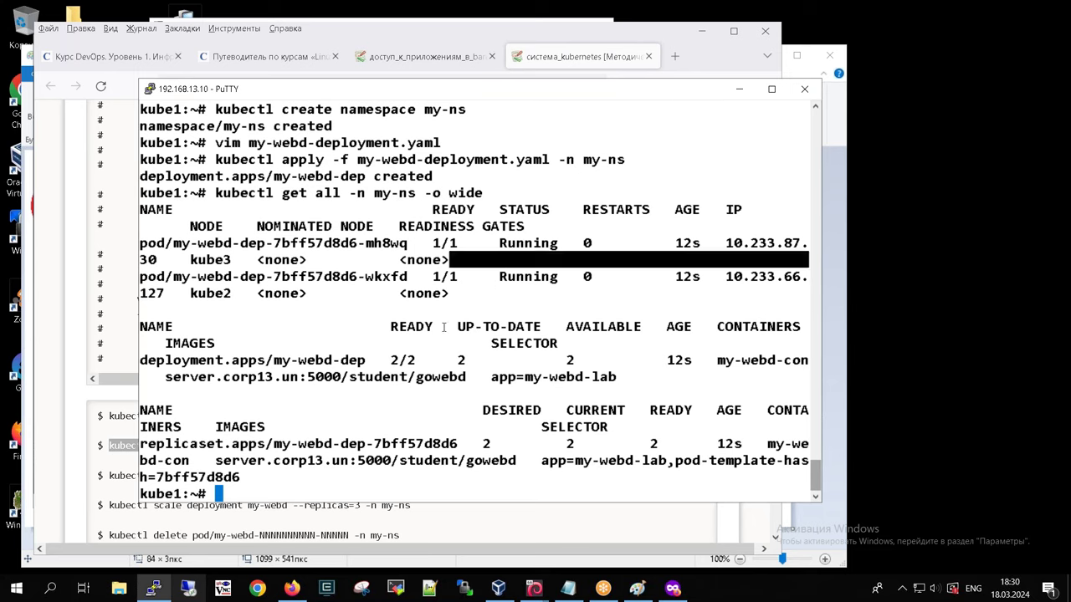
click(225, 280)
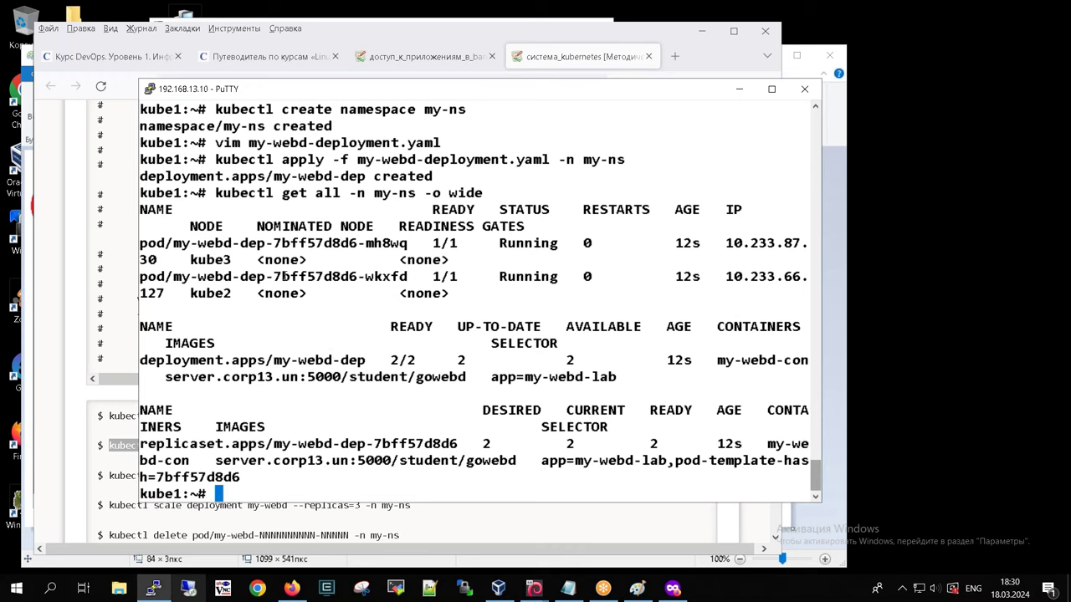
drag(175, 243, 265, 244)
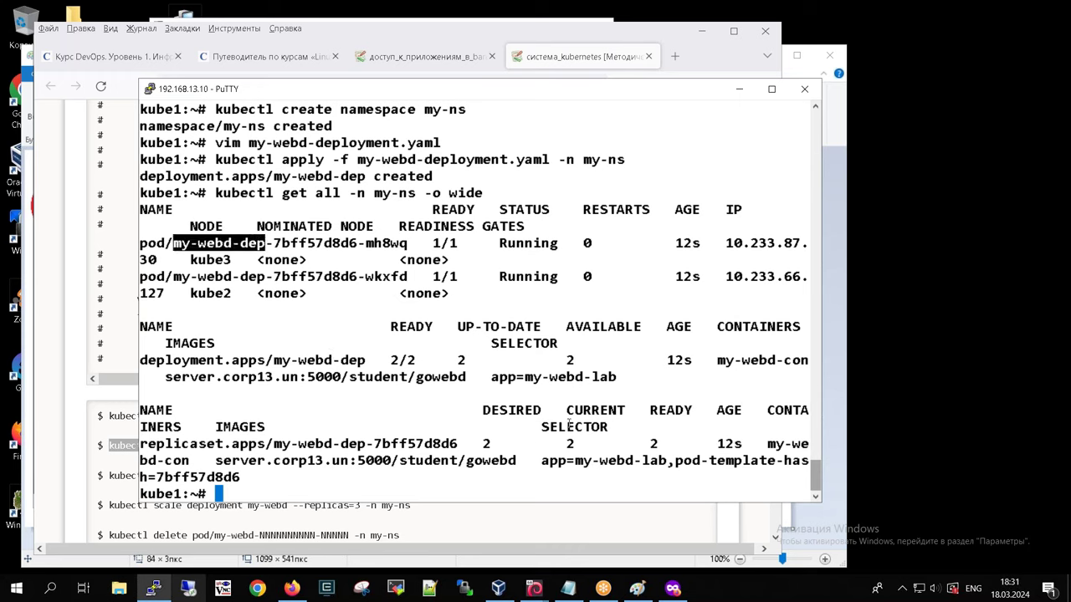
drag(524, 377, 616, 377)
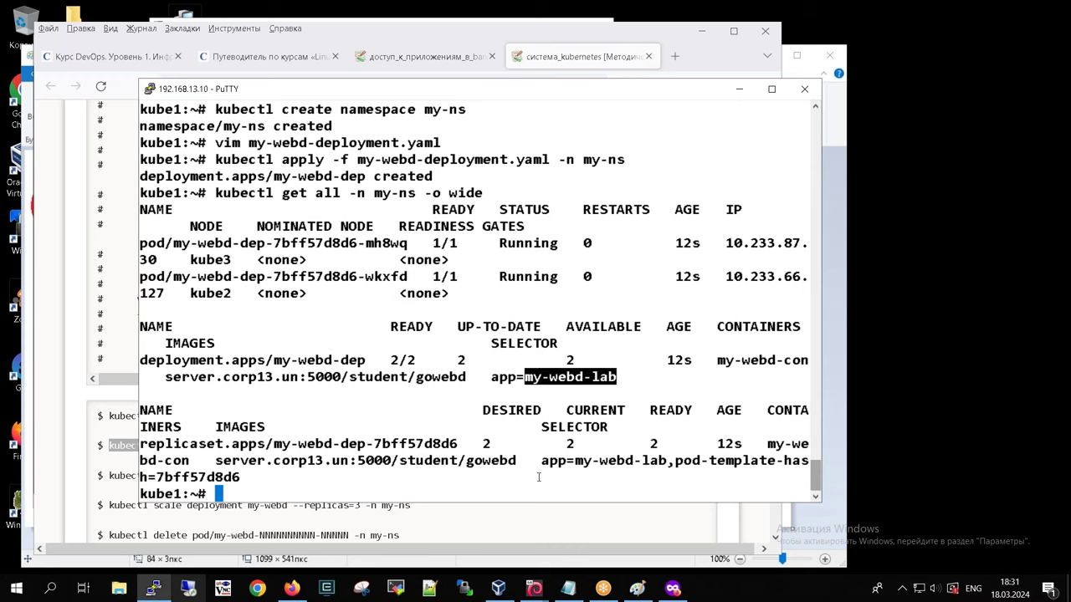
drag(716, 360, 808, 361)
click(430, 424)
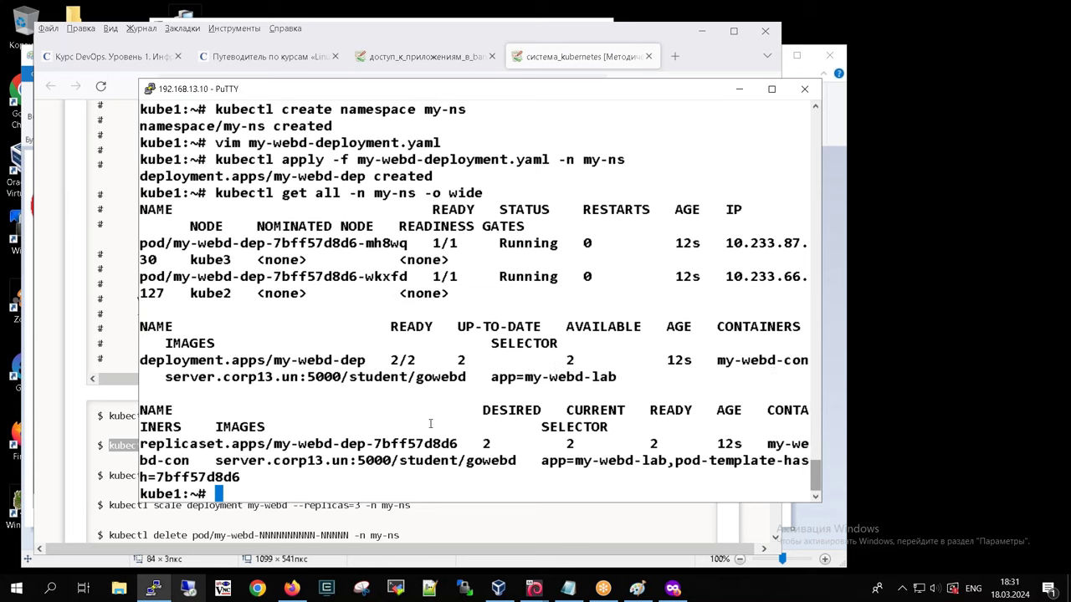
click(75, 340)
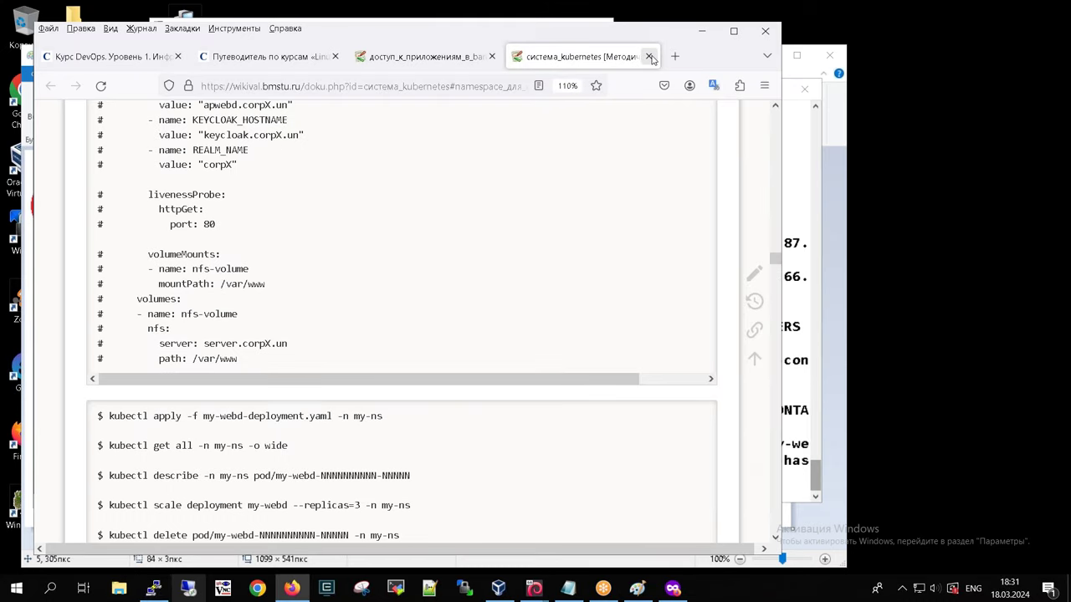
Step: Close the current wiki tab and open the MetalLB section in a new tab
click(649, 57)
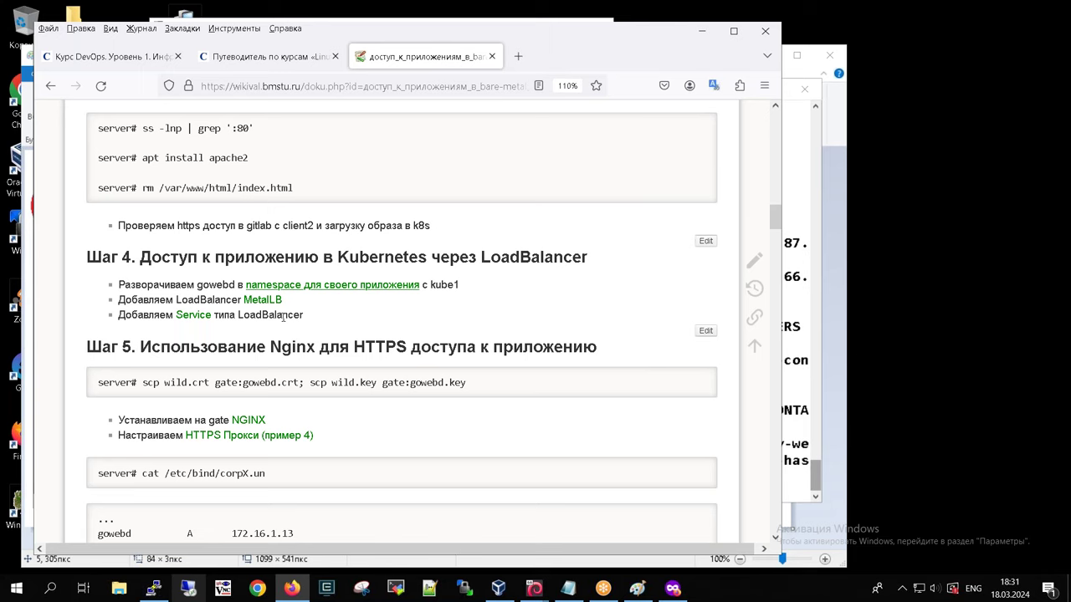
right_click(272, 302)
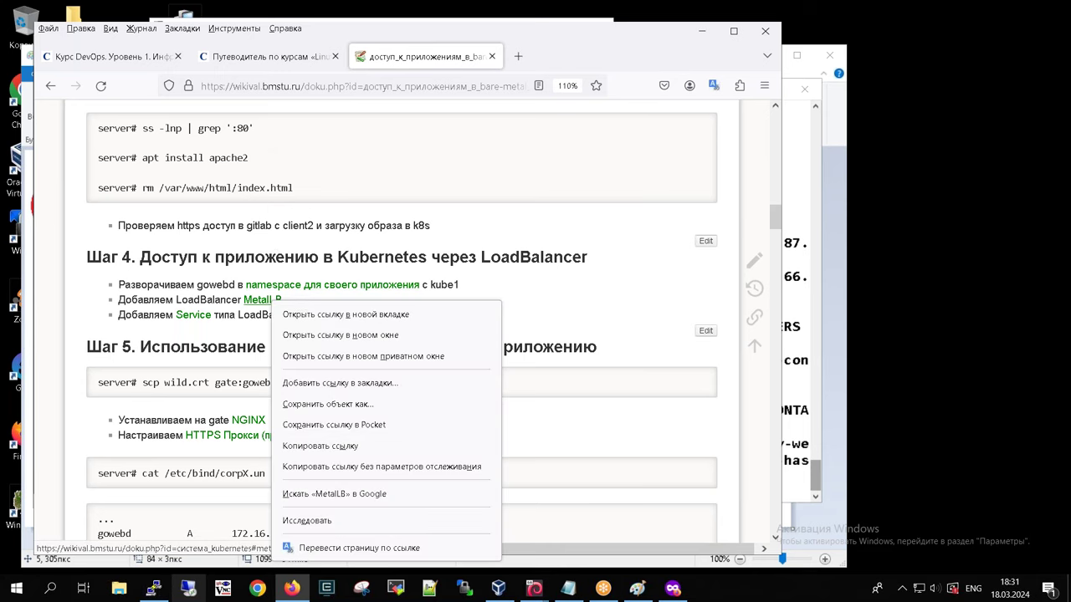
click(346, 315)
click(577, 57)
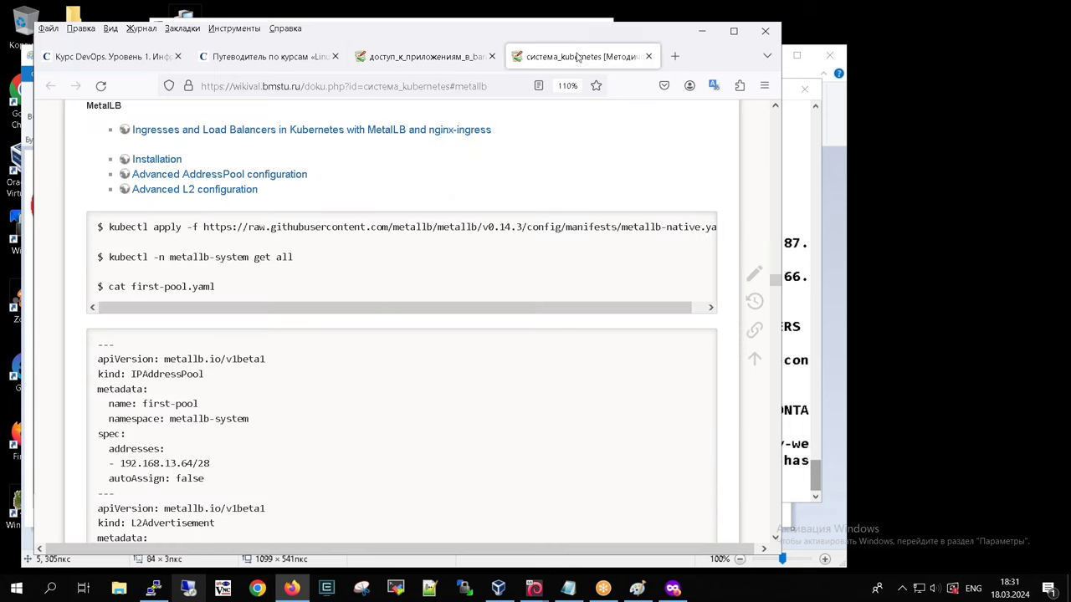
Step: Copy the v0.14.3 metallb-native.yaml kubectl apply install command
drag(108, 228, 730, 237)
key(ctrl+c)
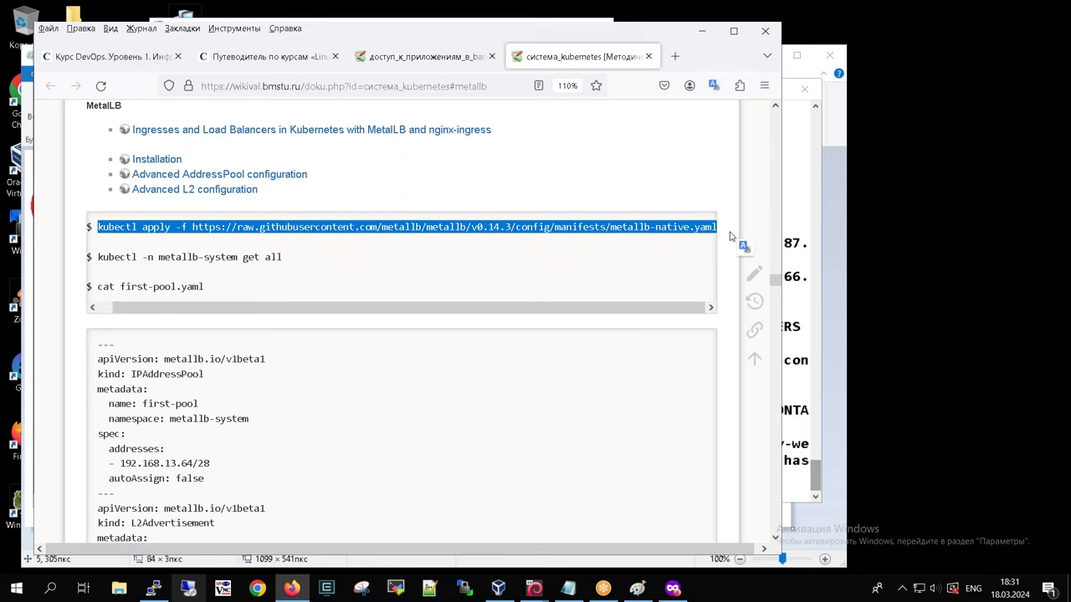
drag(458, 312, 389, 317)
right_click(298, 228)
click(330, 241)
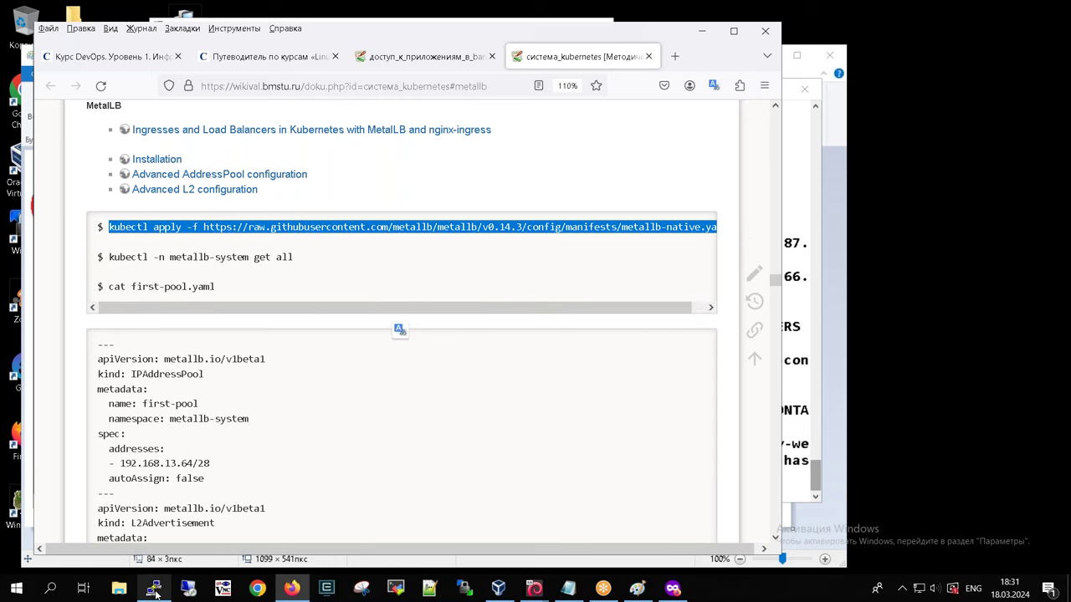
click(155, 589)
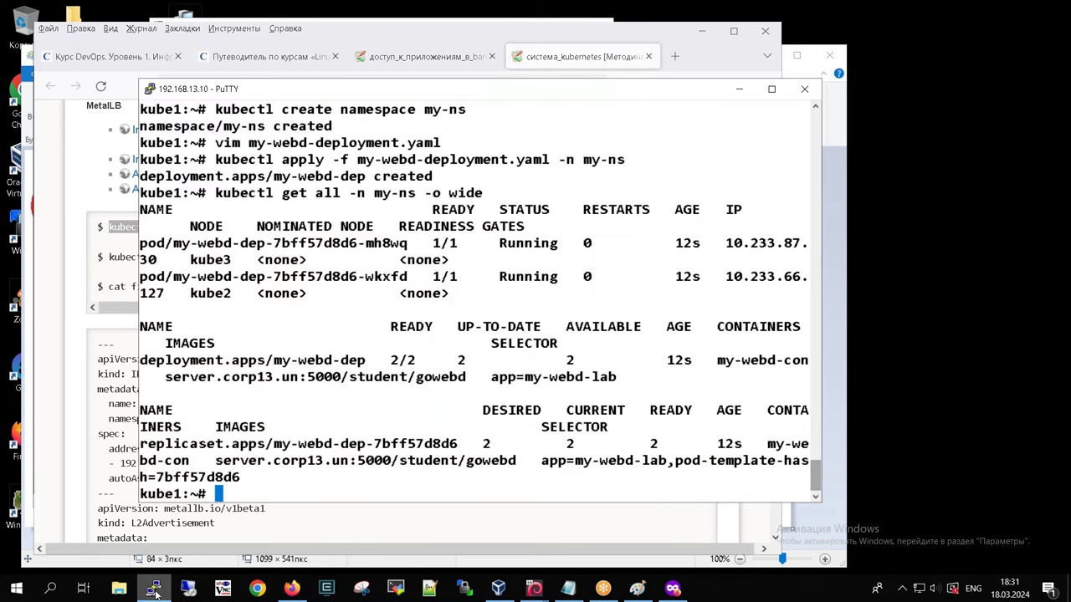
Step: Install MetalLB by running the pasted metallb-native.yaml apply command
key(Return)
key(Return)
key(Return)
key(Return)
right_click(361, 328)
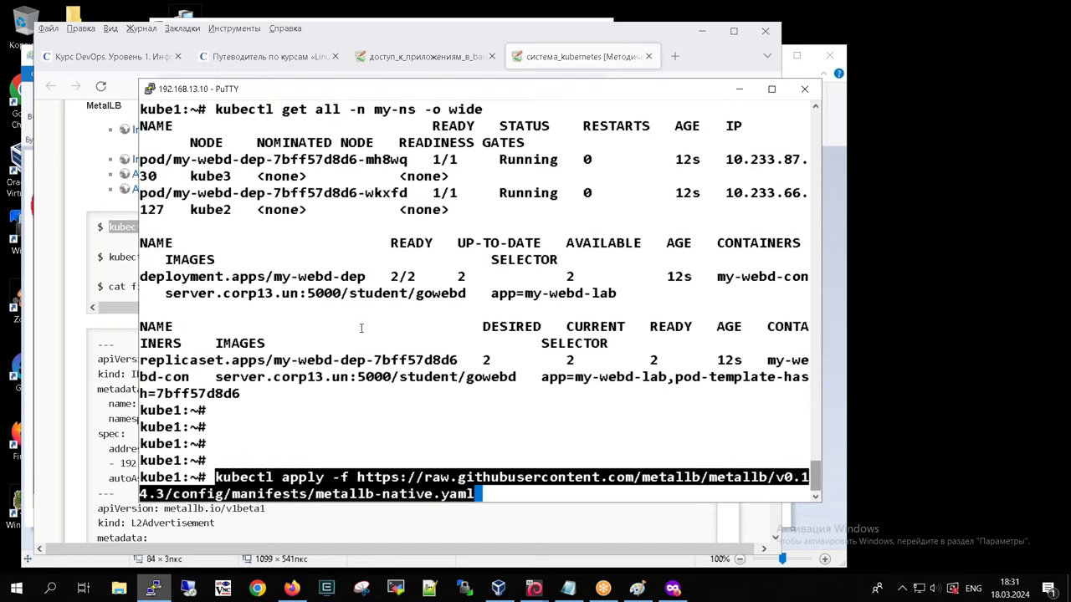
key(Return)
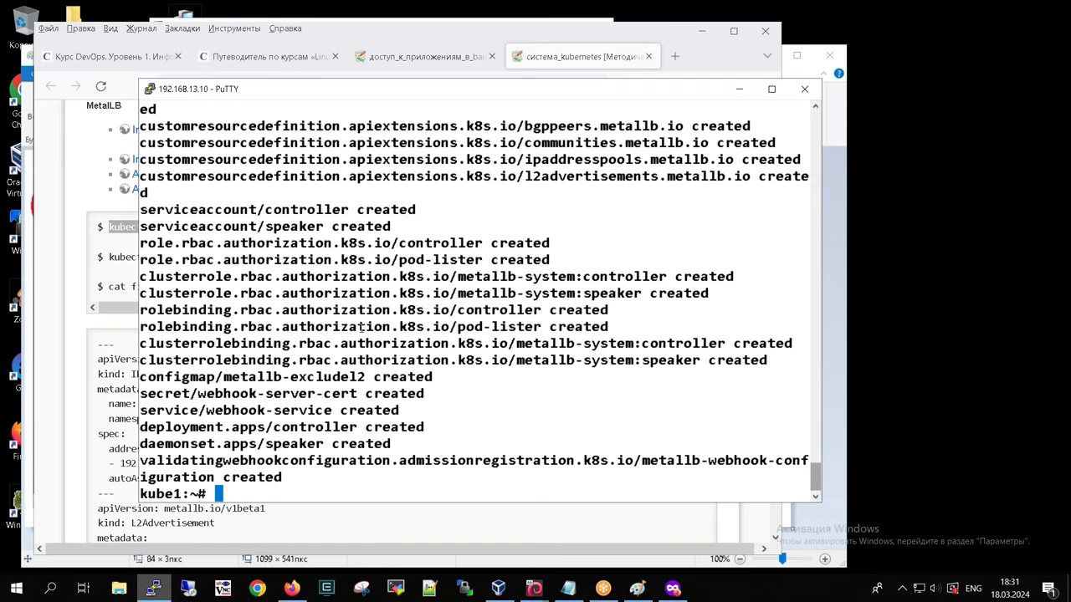
key(Return)
key(Return)
key(Return)
key(Return)
key(Return)
key(Return)
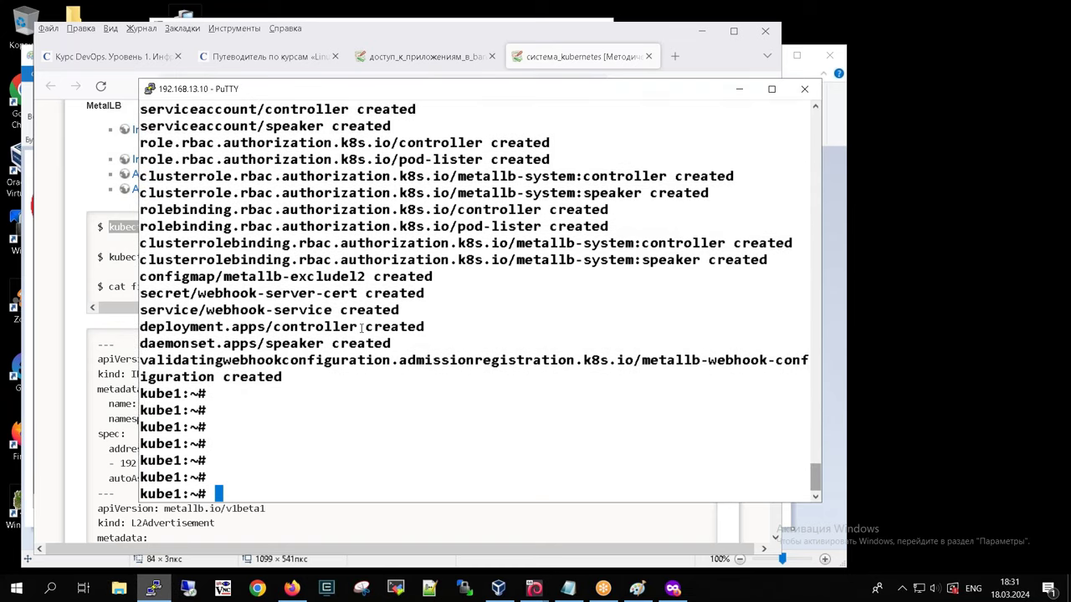
Step: Copy 'kubectl -n metallb-system get all' from the wiki and run it
click(110, 256)
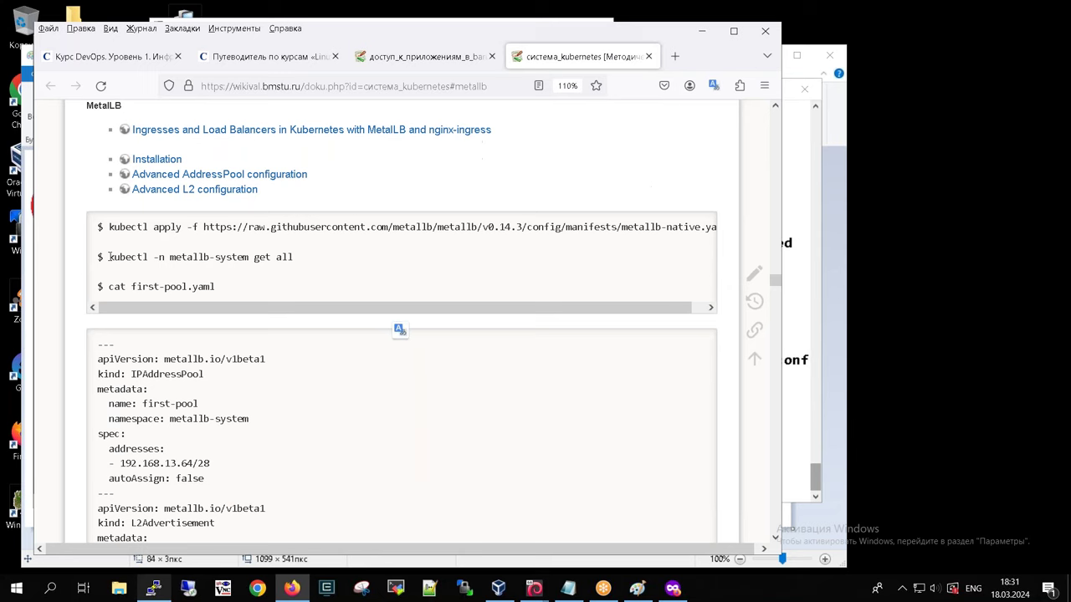
drag(109, 257, 305, 265)
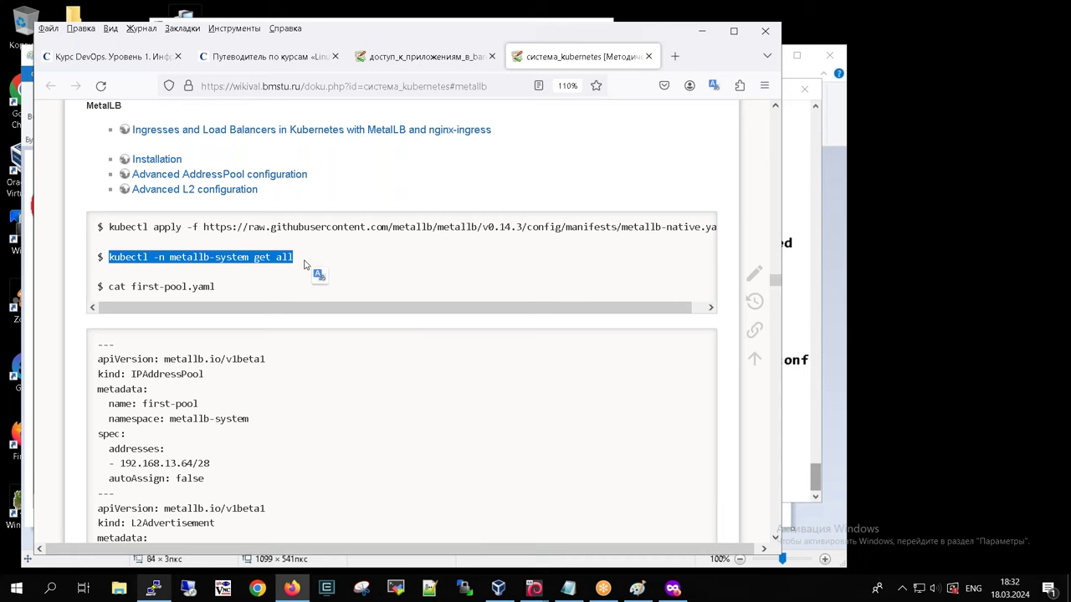
key(ctrl+c)
key(alt+Tab)
right_click(460, 341)
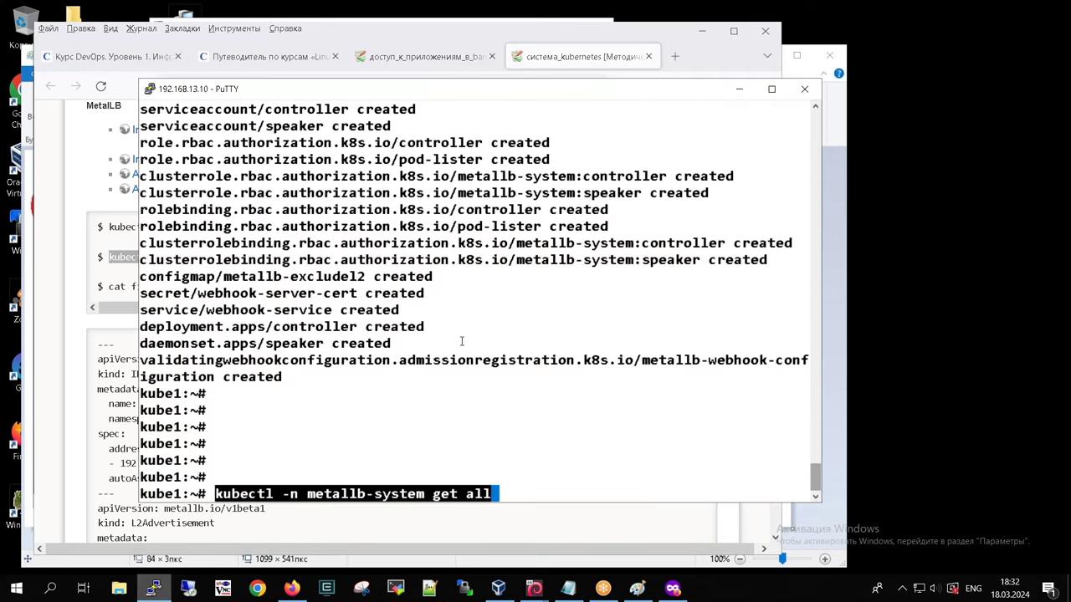
key(Return)
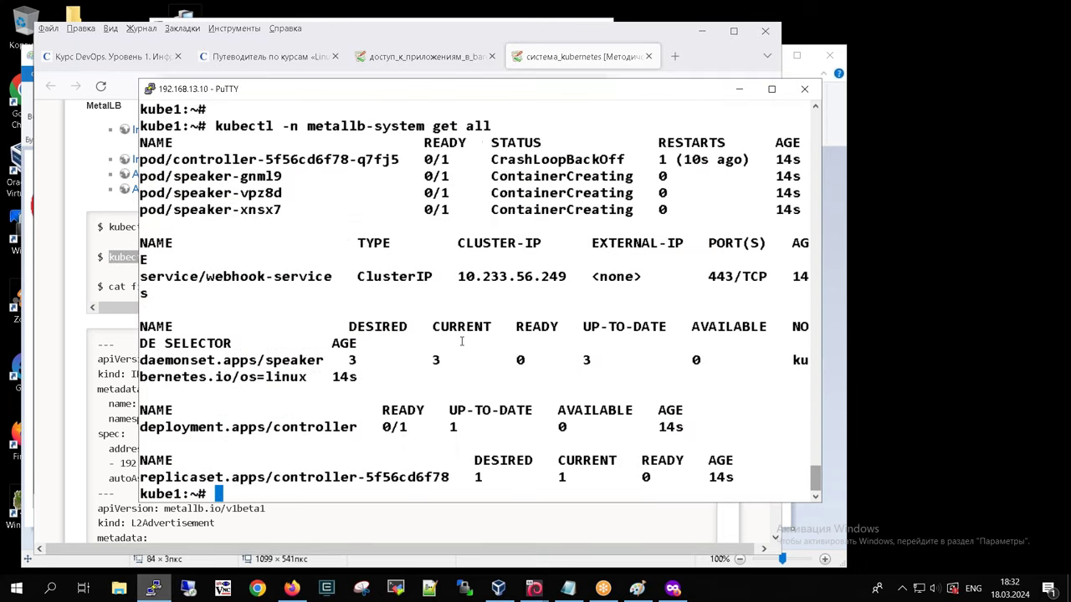
Step: Re-run the metallb-system listing until the controller and speaker pods are Running
right_click(461, 341)
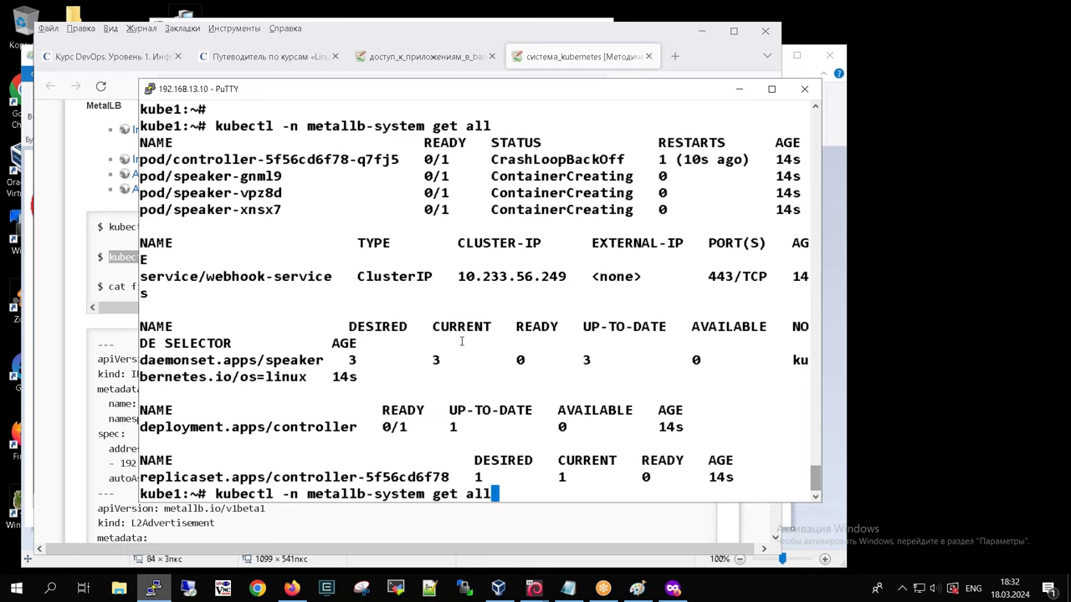
key(Return)
right_click(461, 341)
key(Return)
right_click(461, 341)
key(Return)
right_click(461, 342)
key(Return)
right_click(461, 342)
key(Return)
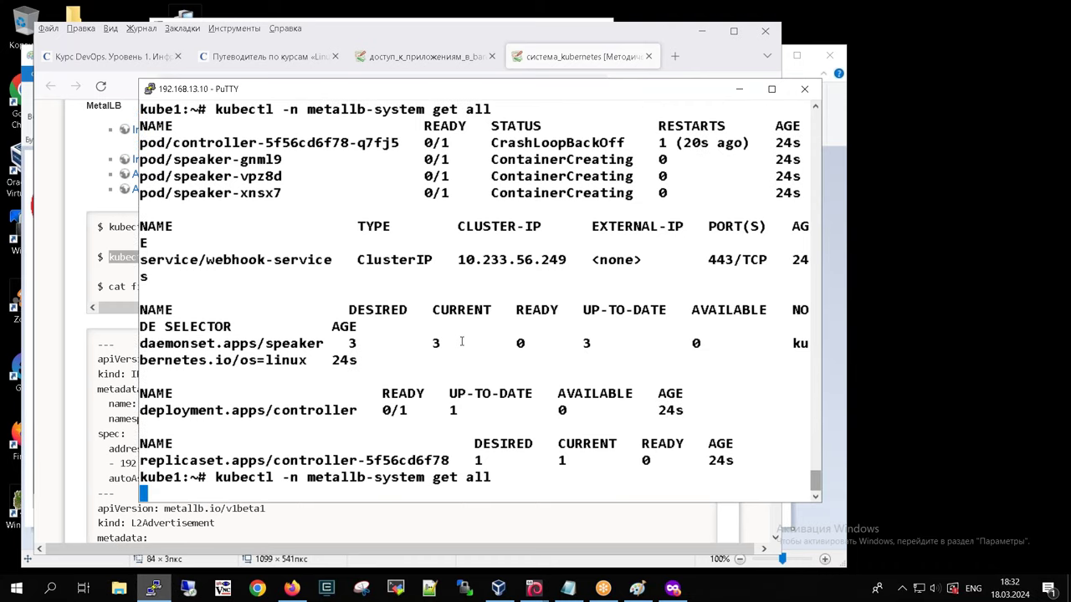
right_click(461, 341)
key(Return)
right_click(461, 341)
key(Return)
right_click(461, 341)
key(Return)
right_click(461, 342)
key(Return)
right_click(461, 341)
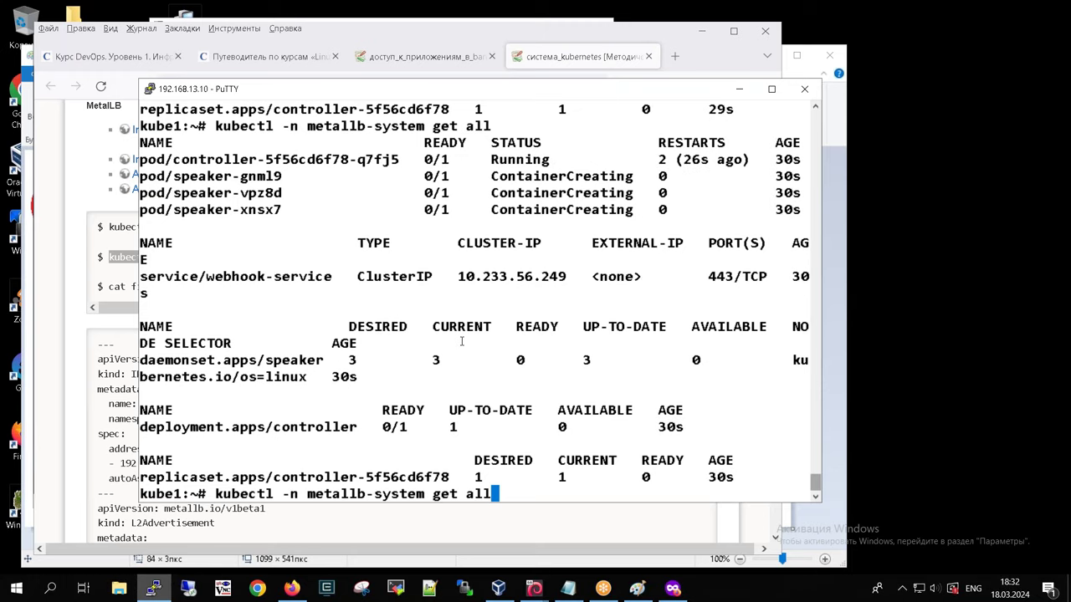
key(Return)
right_click(460, 341)
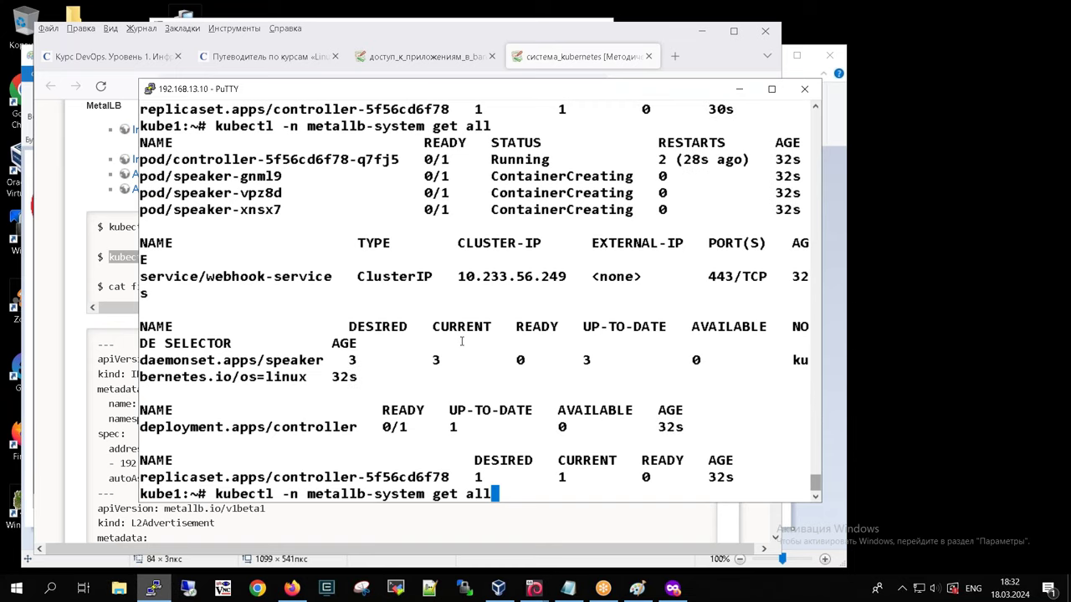
key(Return)
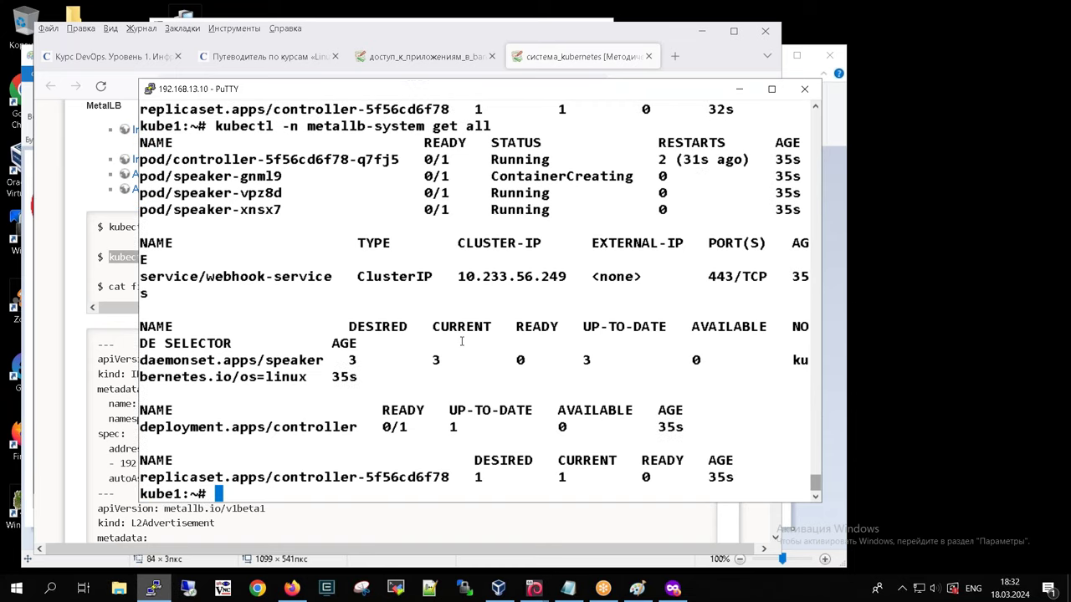
right_click(461, 341)
key(Return)
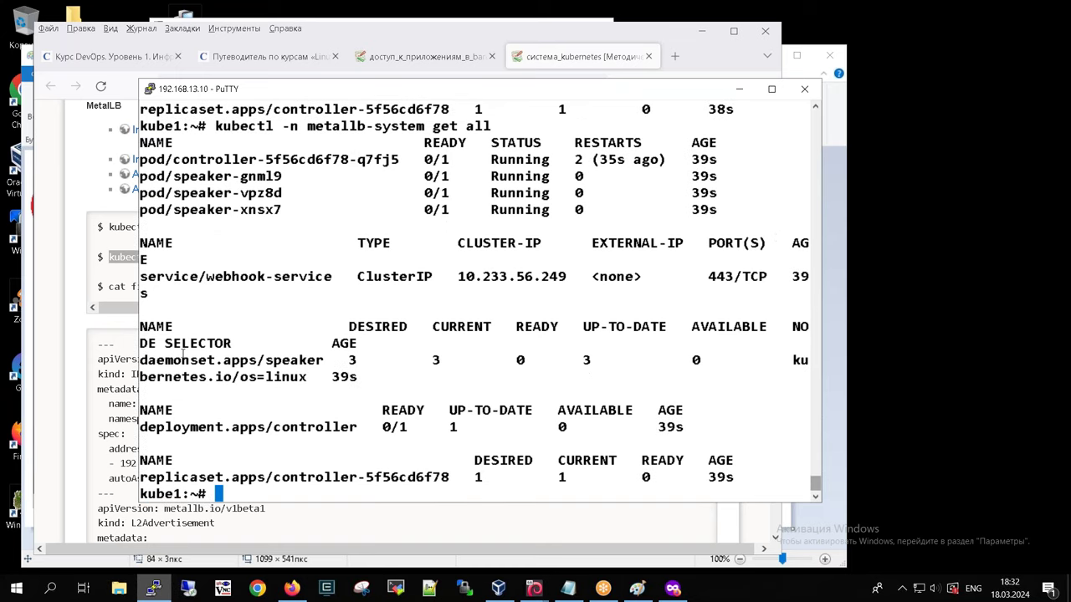
click(89, 301)
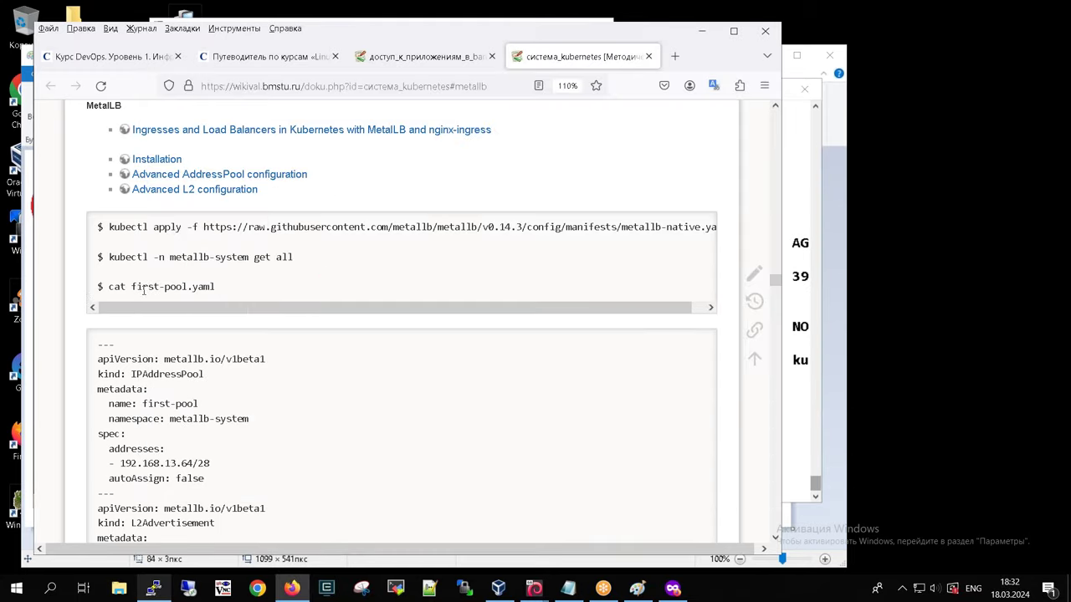
Step: Open a new first-pool.yaml file in vim
drag(130, 287, 225, 292)
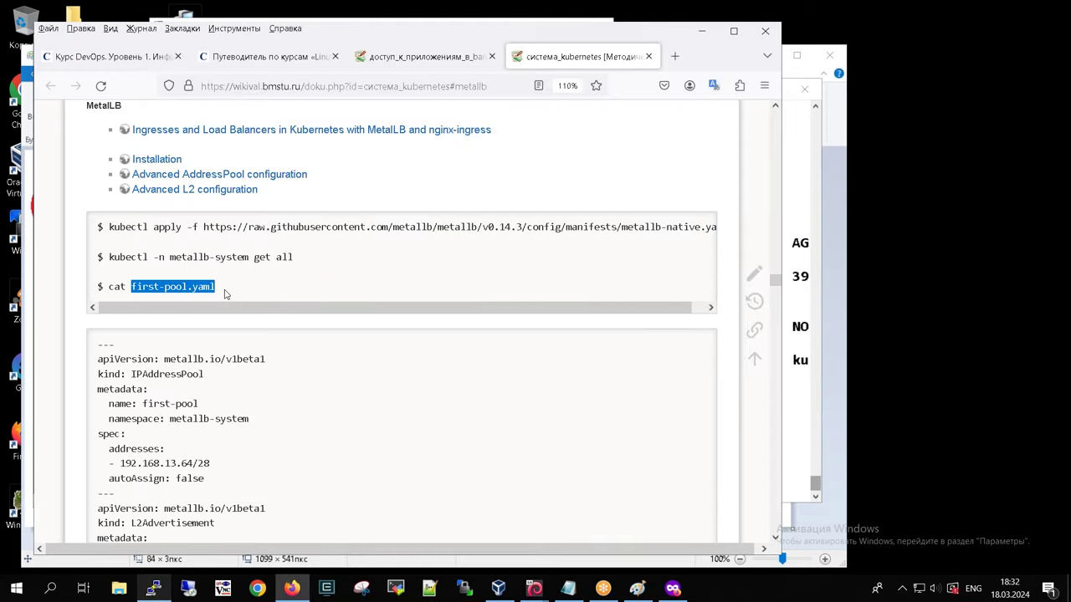
key(alt+Tab)
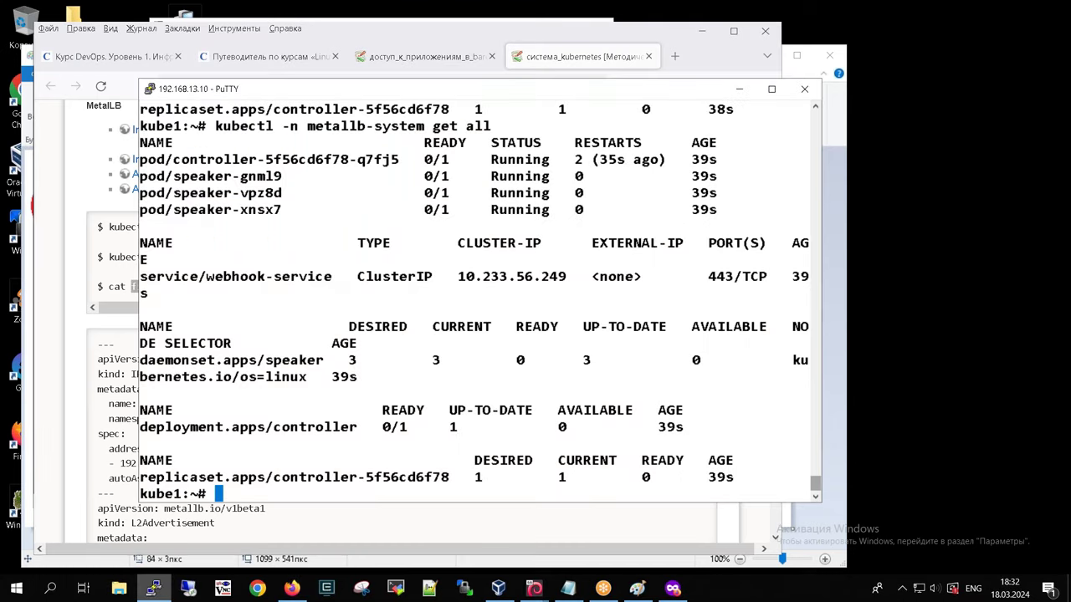
right_click(398, 356)
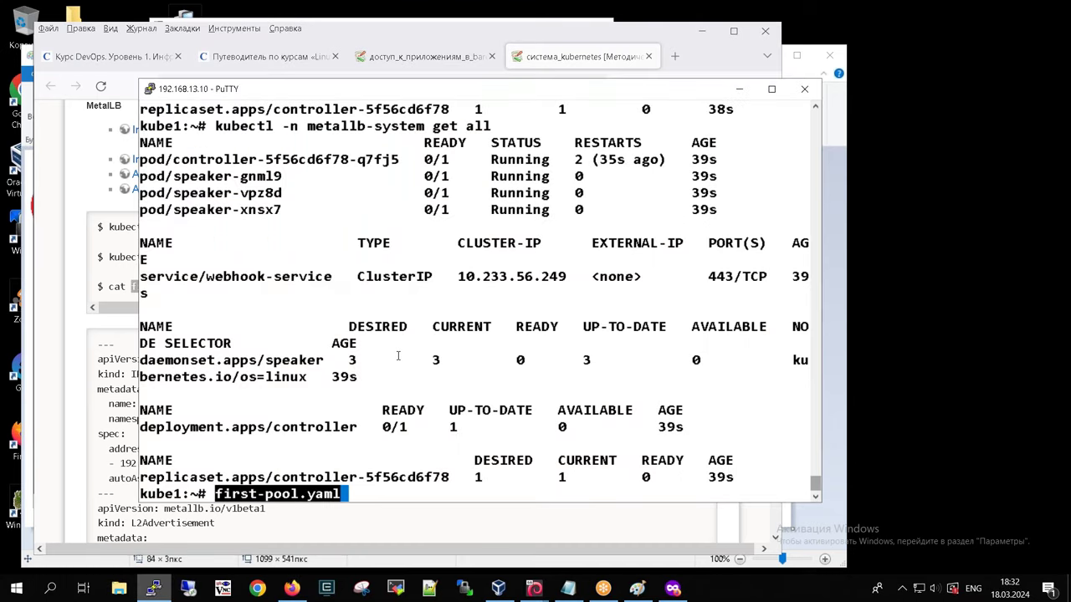
key(Left)
key(Left)
key(Left)
key(Left)
key(Left)
key(Left)
key(Left)
key(Left)
key(Left)
key(Left)
key(Left)
key(Left)
key(Left)
key(Left)
key(Left)
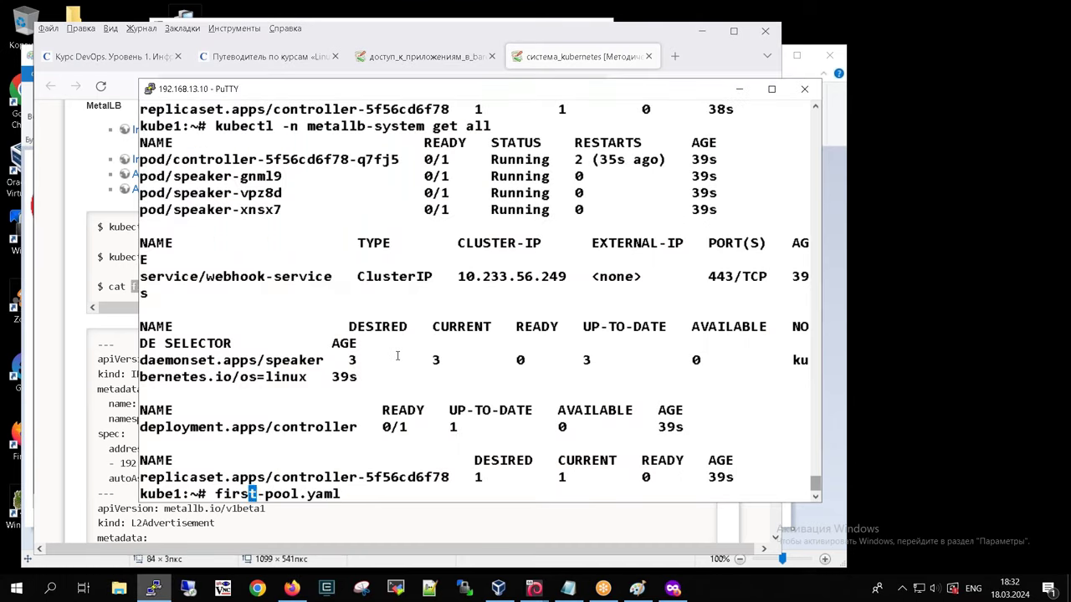
text(vim)
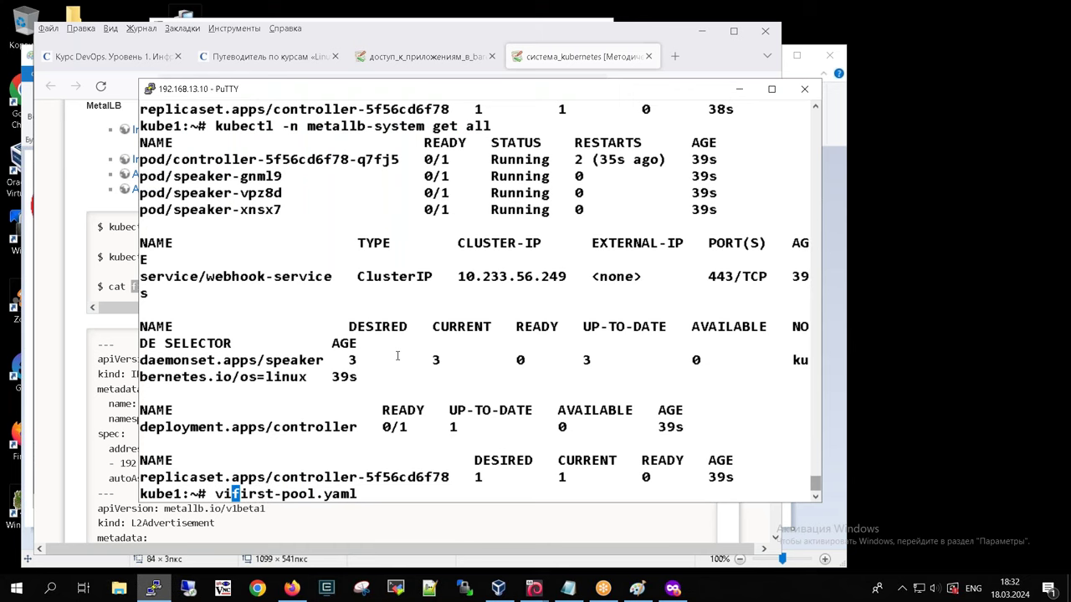
key(Return)
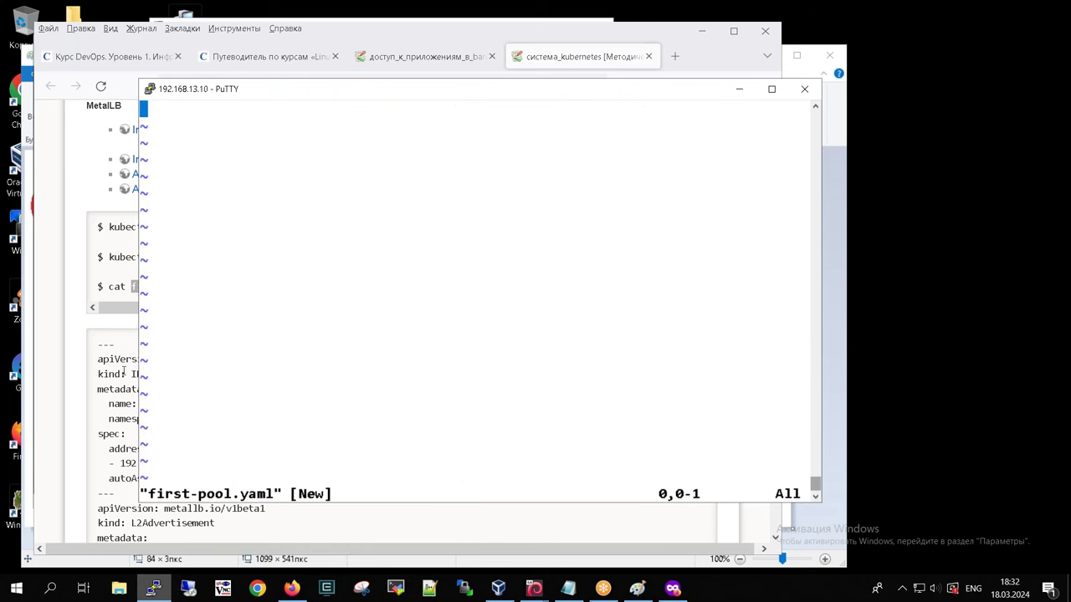
Step: Paste the first-pool IPAddressPool and eth0 L2Advertisement YAML from the wiki
click(106, 384)
scroll(106, 385, down, 1)
scroll(106, 384, down, 1)
drag(98, 265, 157, 370)
scroll(167, 384, down, 2)
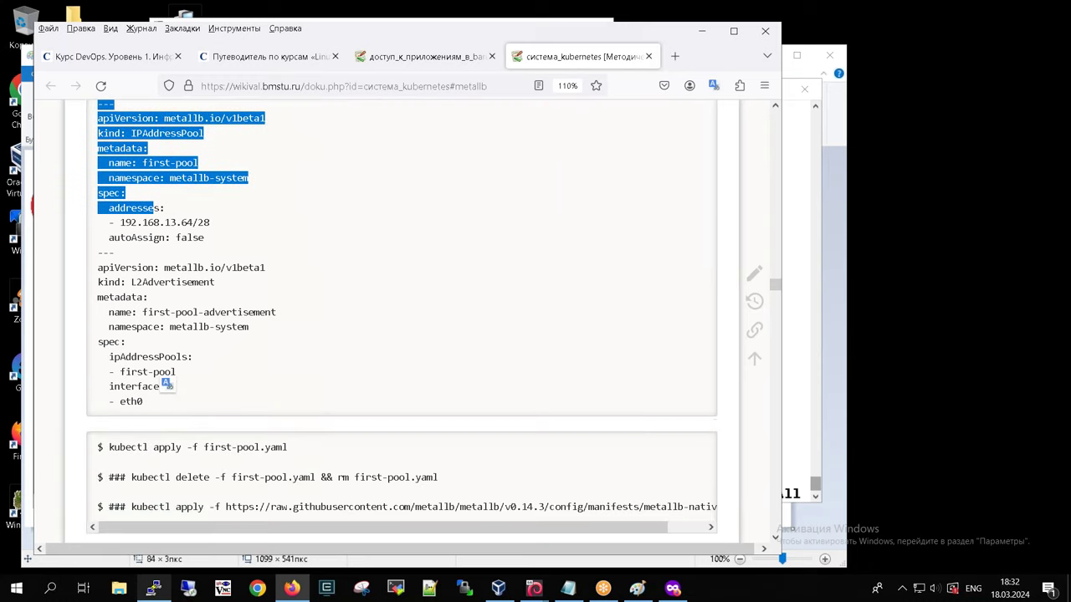
shift+click(149, 408)
key(ctrl+c)
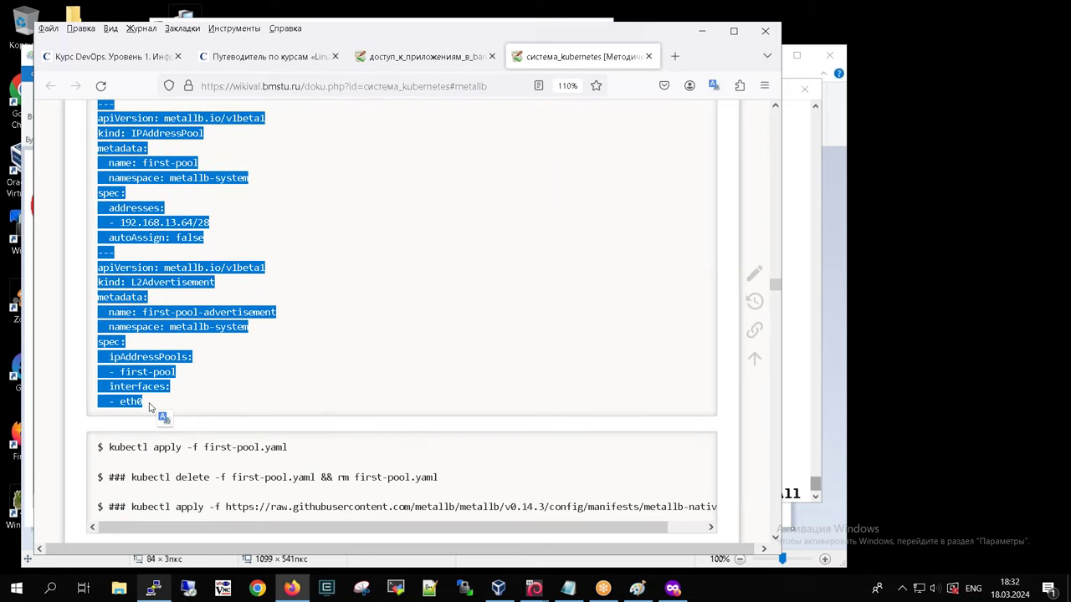
key(alt+Tab)
key(i)
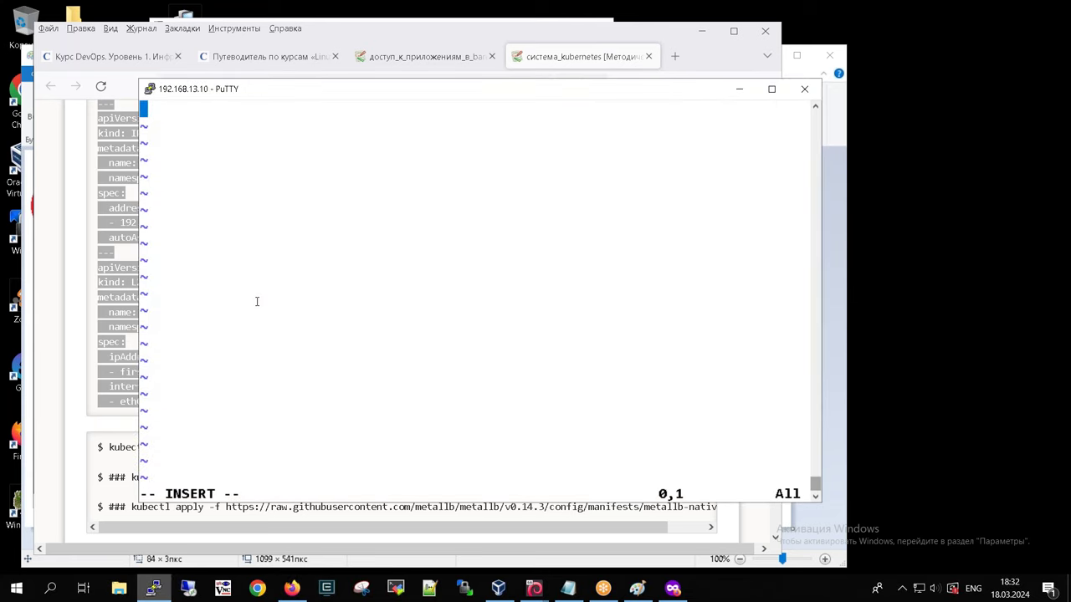
right_click(257, 301)
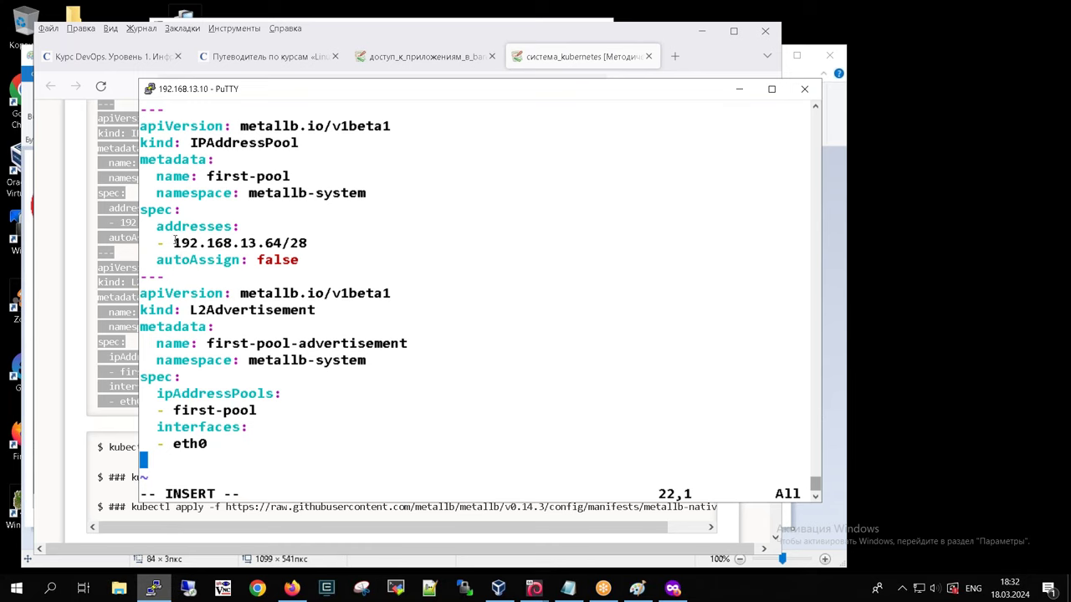
Step: Highlight the 192.168.13.64/28 address range and its network part
drag(174, 241, 301, 241)
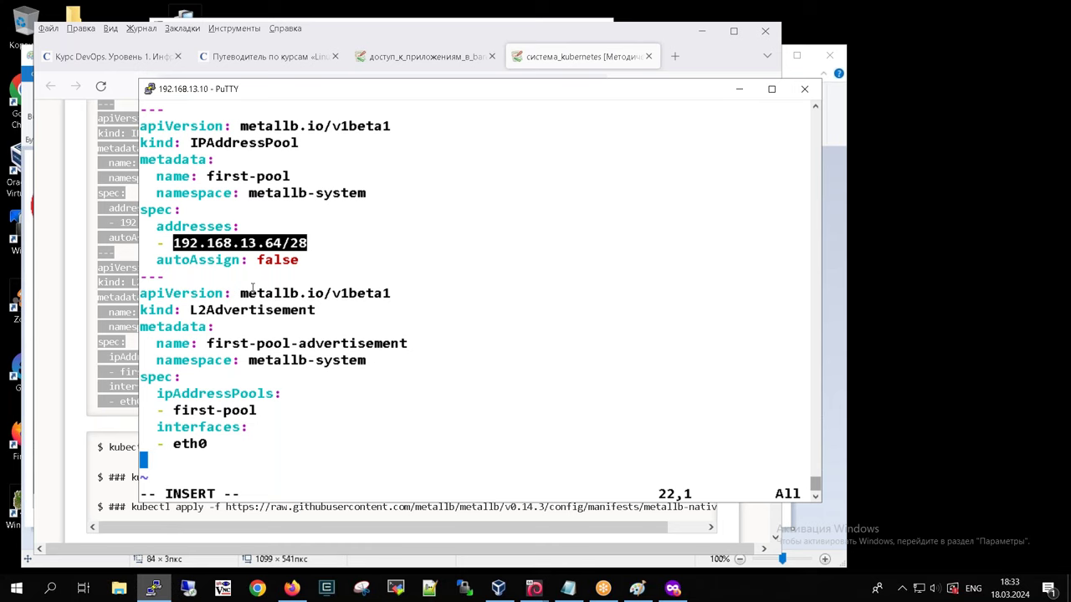
click(234, 268)
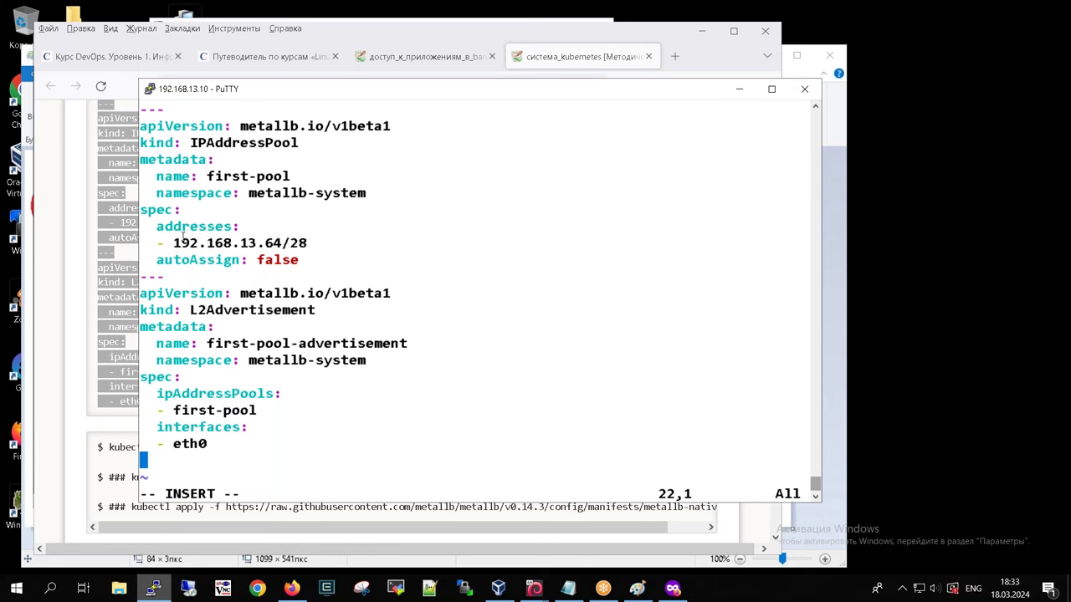
drag(174, 242, 249, 243)
click(255, 264)
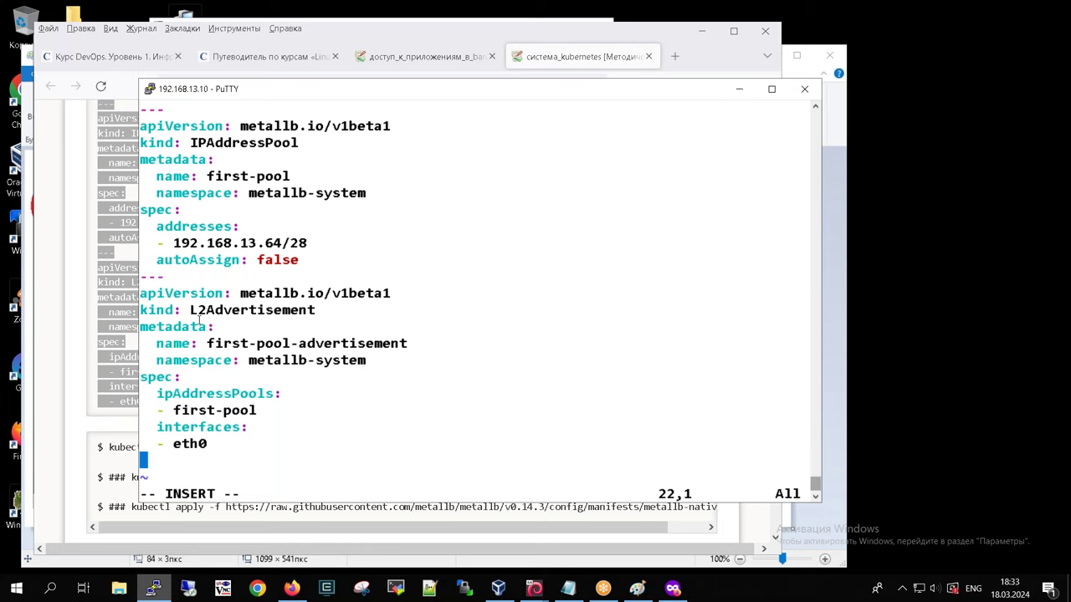
Step: Check the L2Advertisement and eth0 entries in first-pool.yaml, then save it with :wq
drag(191, 309, 315, 311)
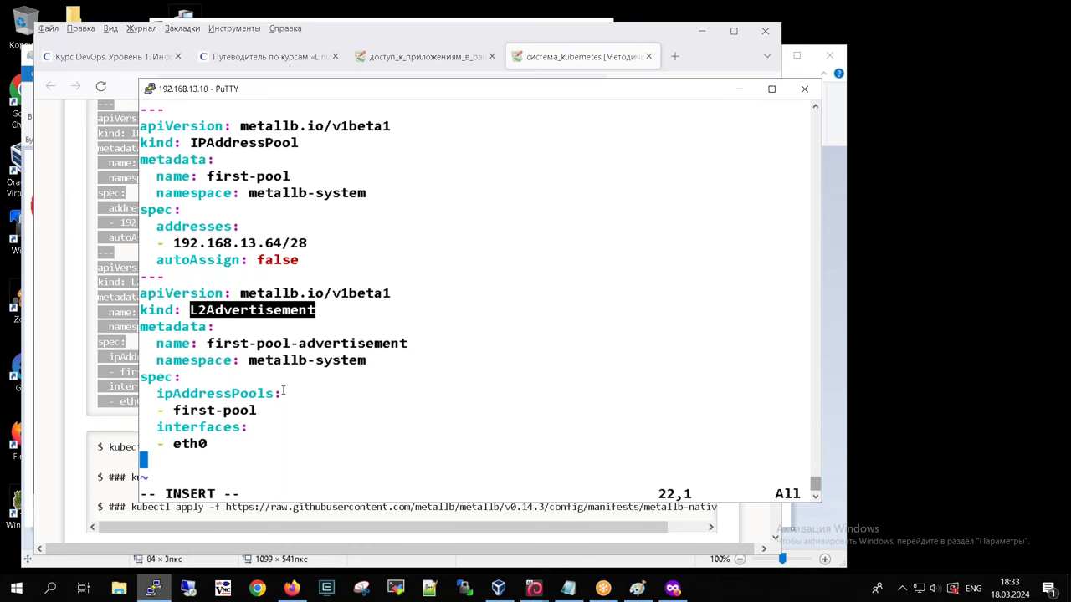
drag(172, 444, 207, 443)
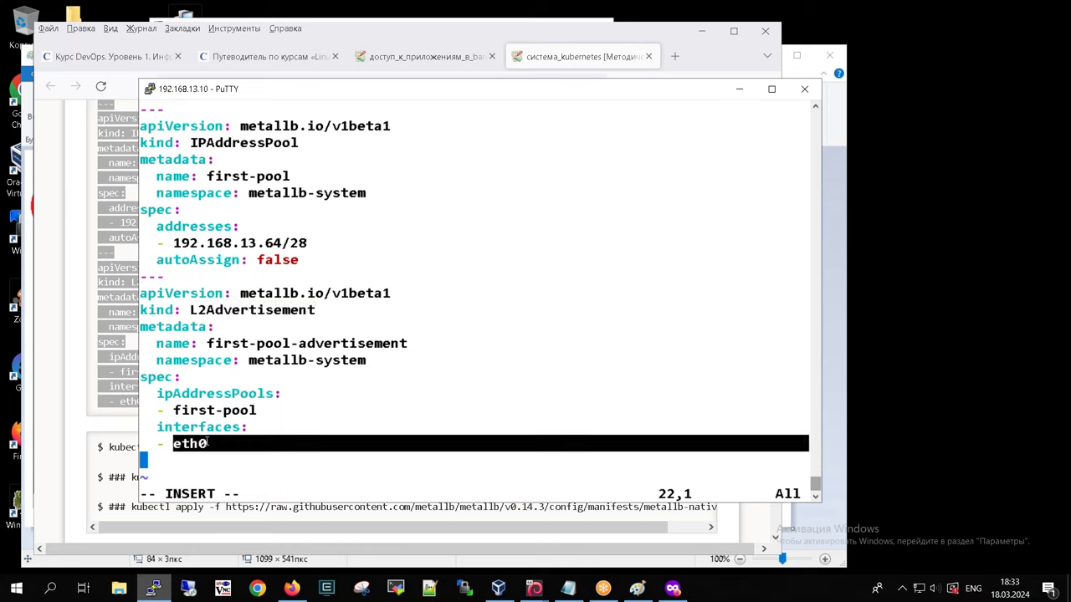
click(189, 398)
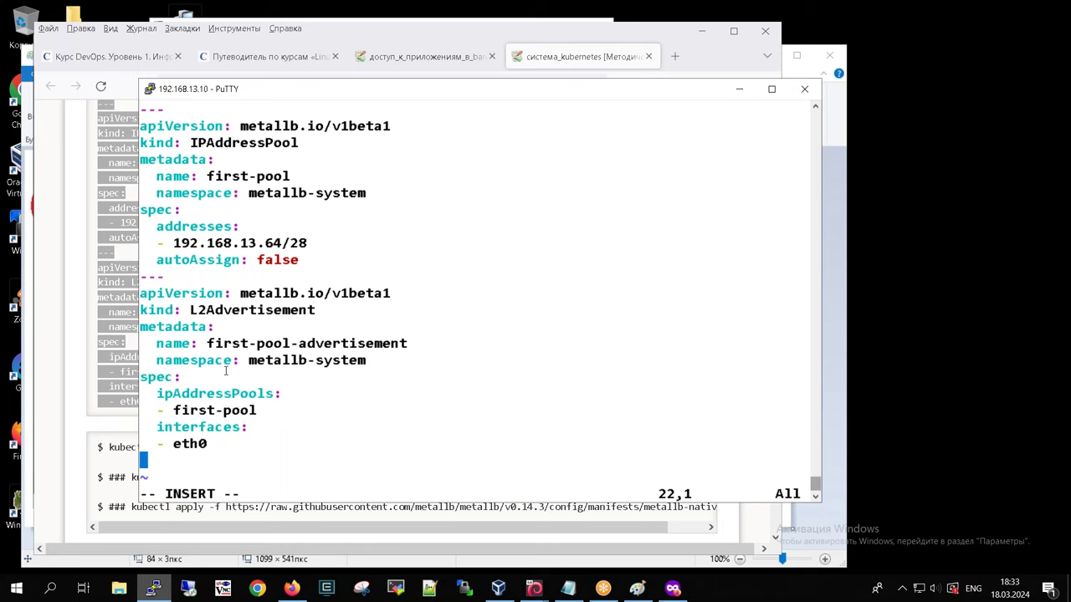
key(Escape)
text(:wq)
key(Return)
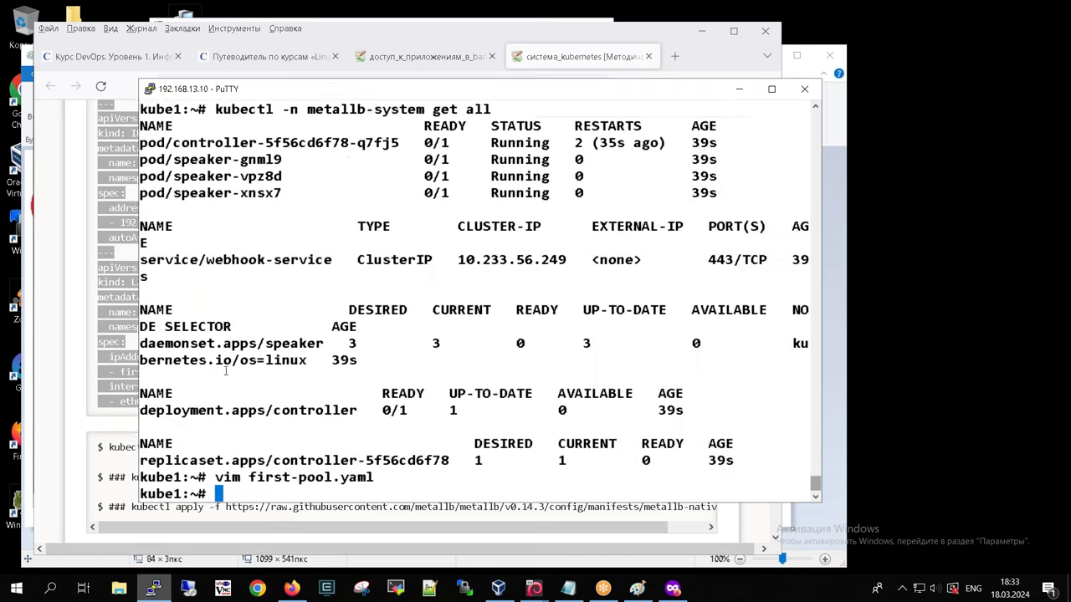
key(Return)
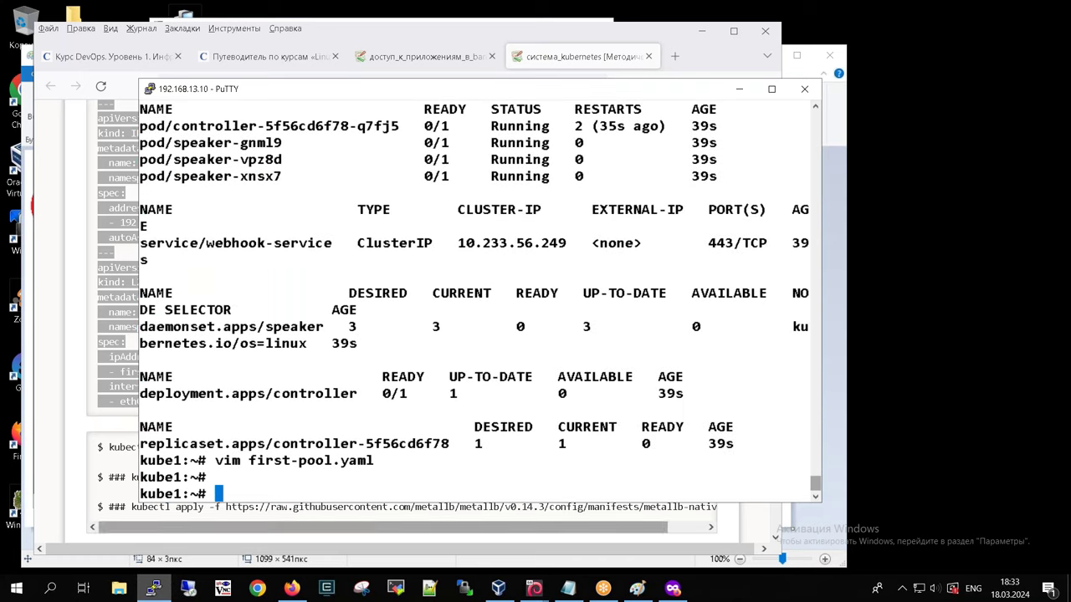
Step: Copy 'kubectl apply -f first-pool.yaml' from the wiki and run it on kube1
click(88, 446)
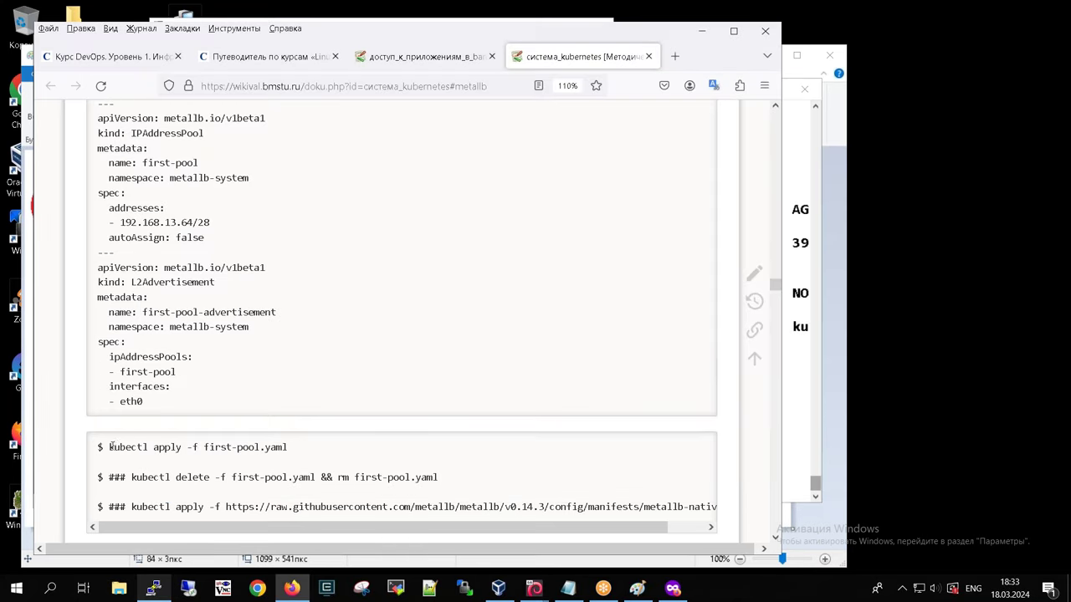
drag(109, 447, 288, 448)
click(294, 456)
drag(105, 237, 206, 240)
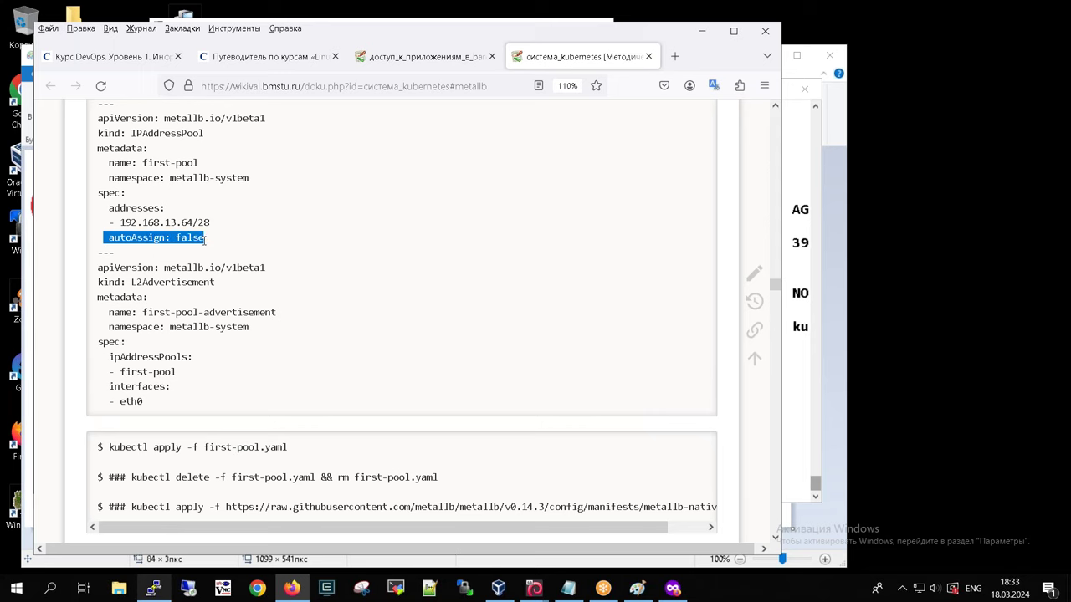
click(116, 448)
drag(109, 449, 291, 448)
key(ctrl+c)
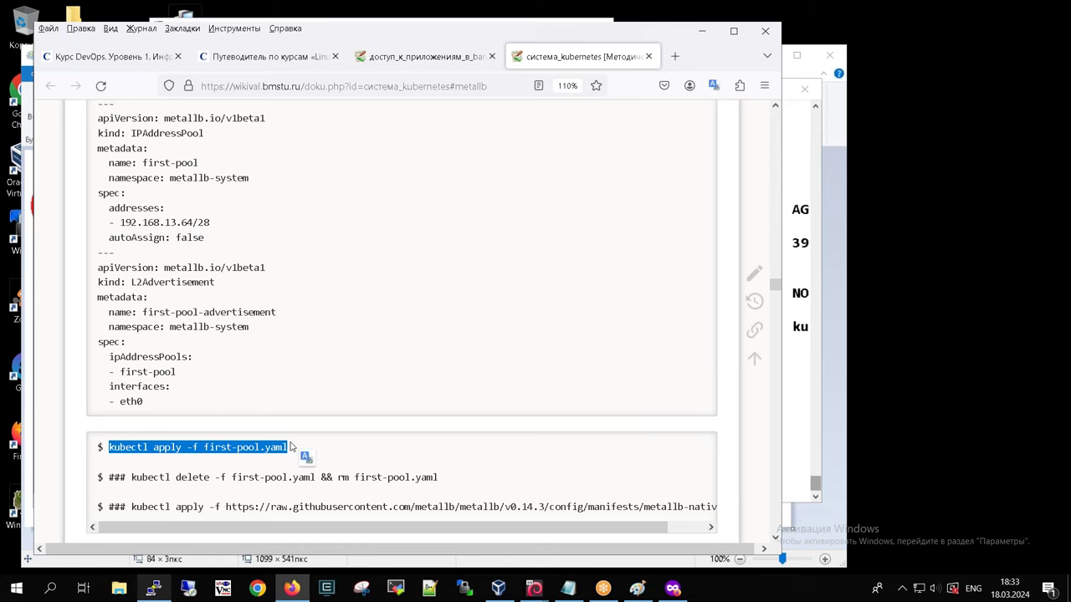
key(alt+Tab)
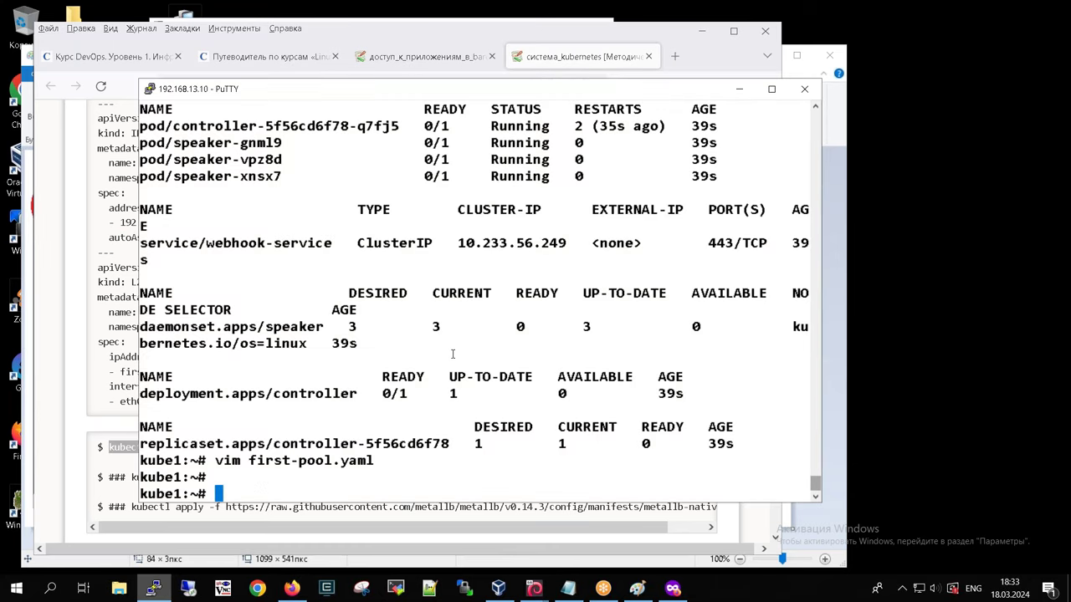
right_click(453, 353)
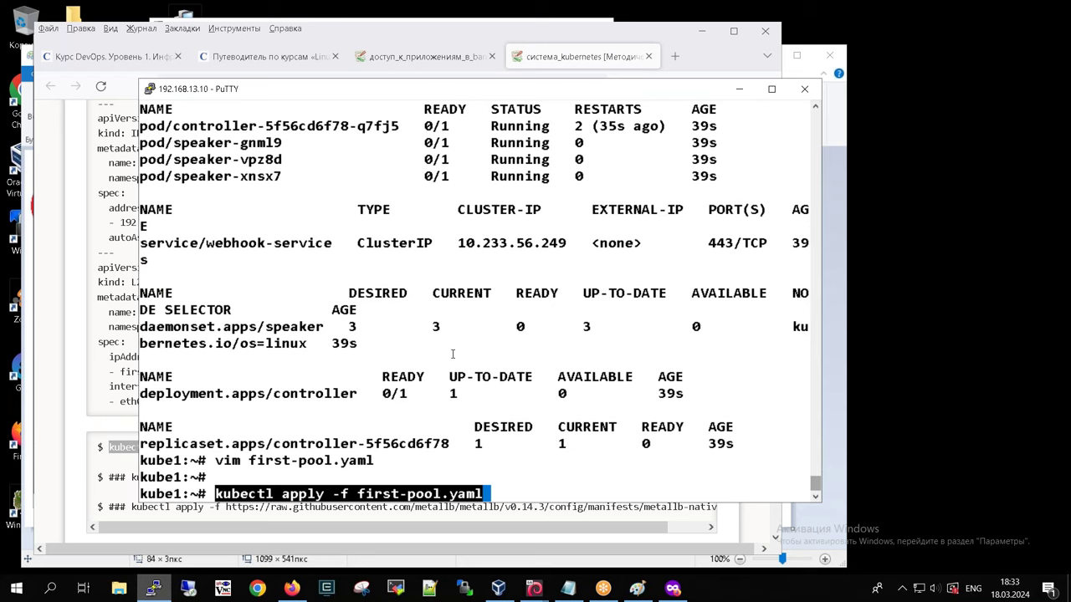
key(Return)
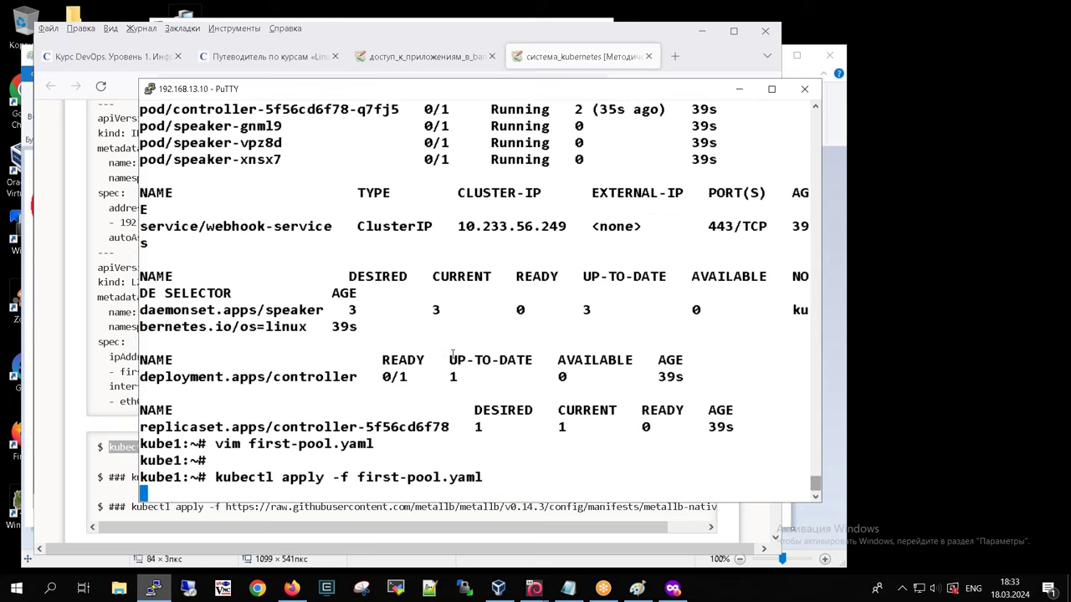
Step: Reopen the wiki's Service section in a new tab and copy the my-webd-service.yaml file name
click(205, 74)
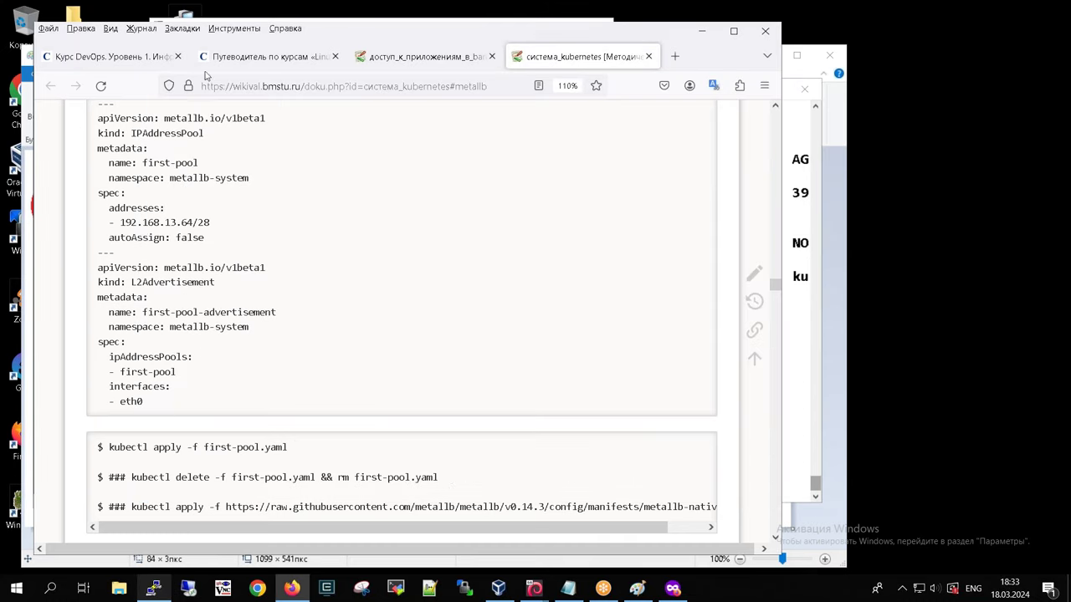
click(648, 57)
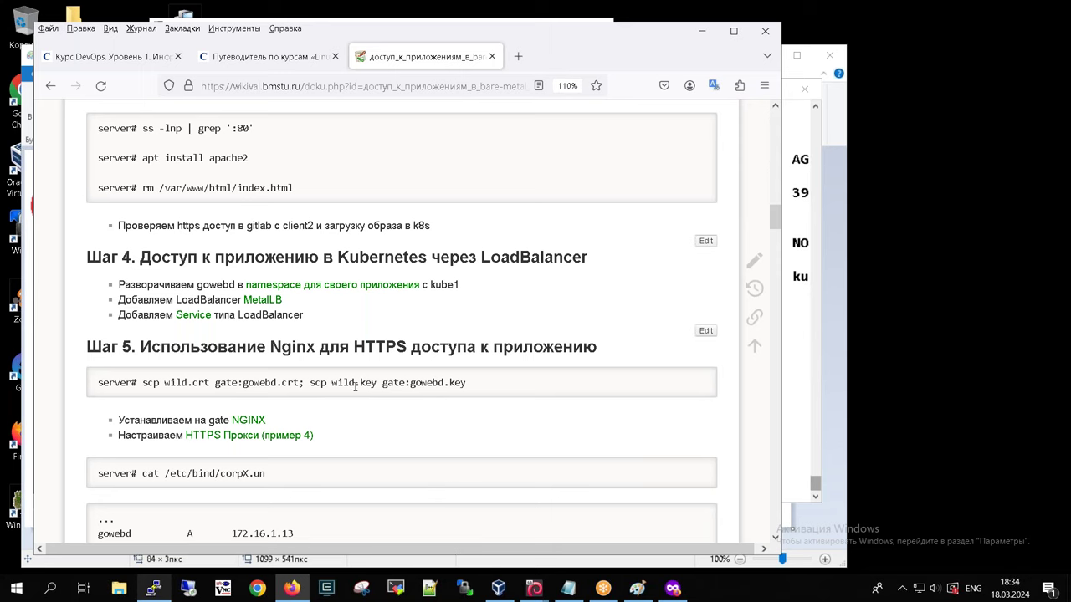
right_click(189, 316)
click(261, 328)
click(588, 55)
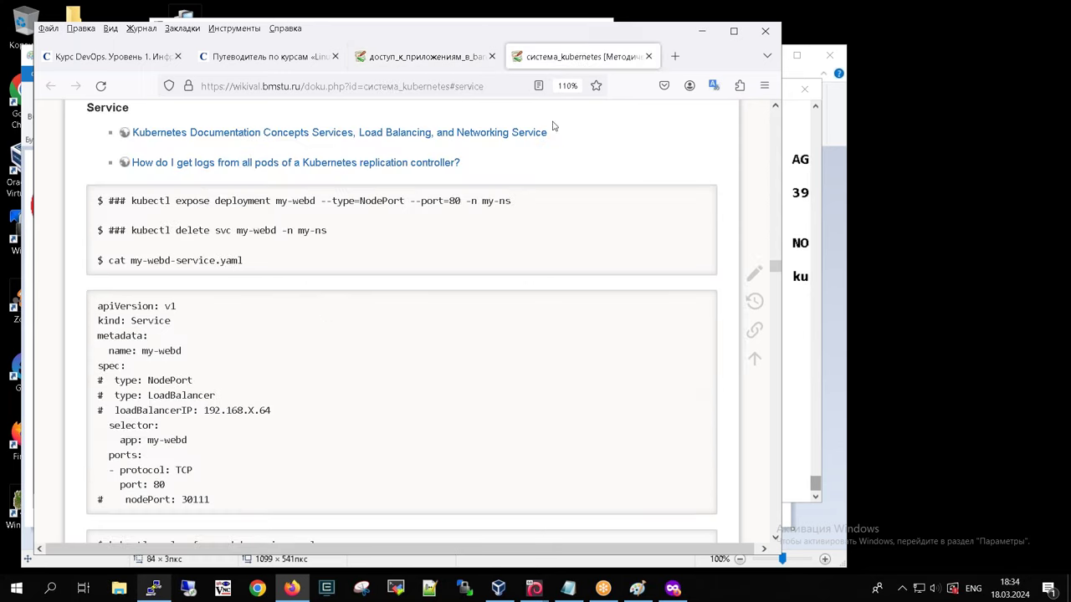
drag(131, 261, 247, 264)
key(ctrl+c)
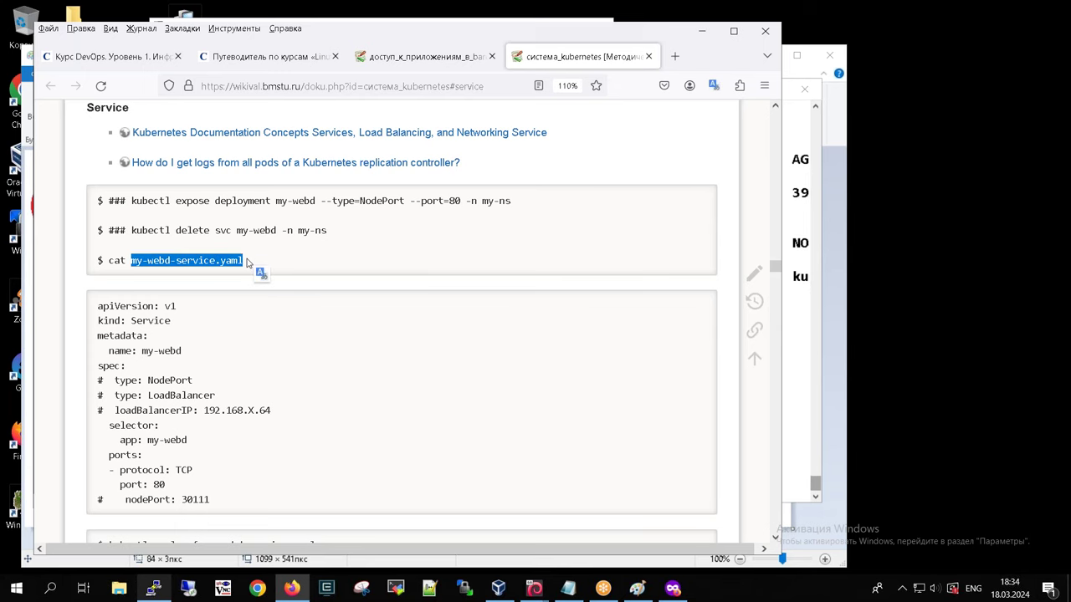
key(alt+Tab)
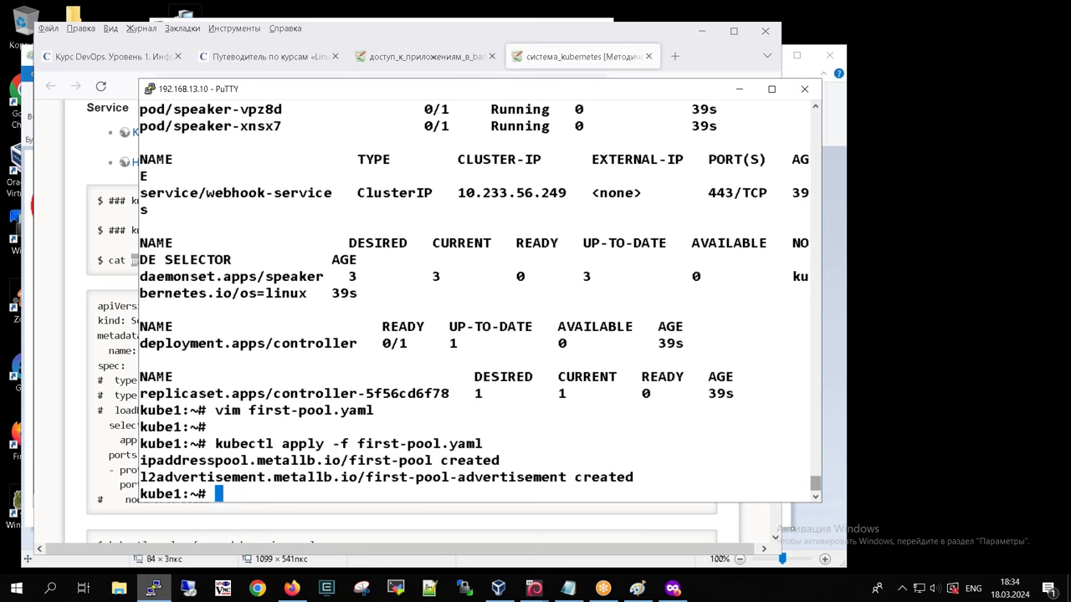
Step: Create my-webd-service.yaml in vim and paste the Service manifest from the wiki
text(vim)
right_click(392, 415)
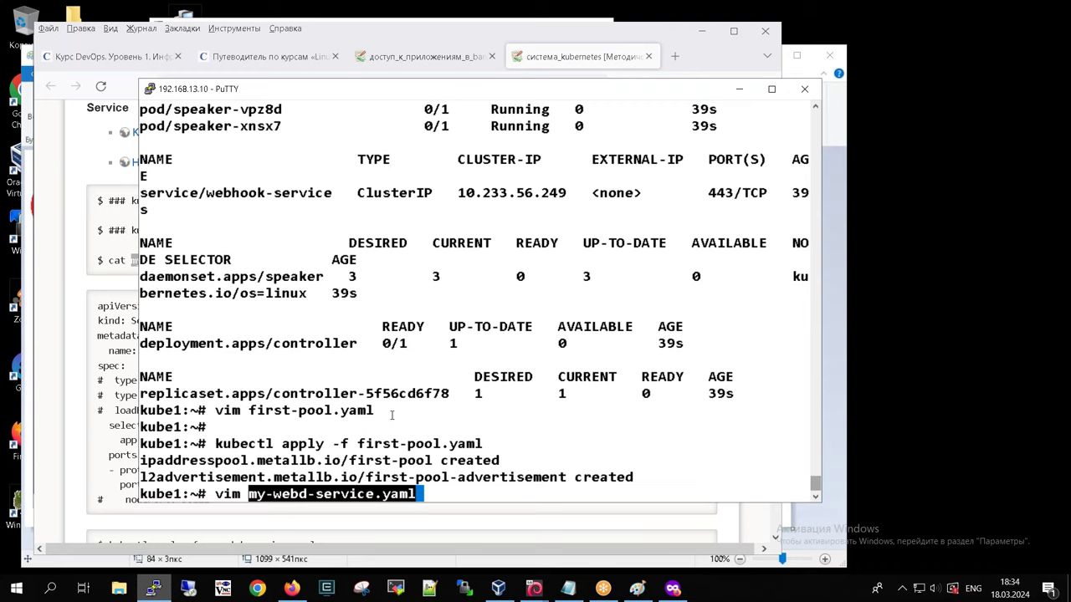
key(Return)
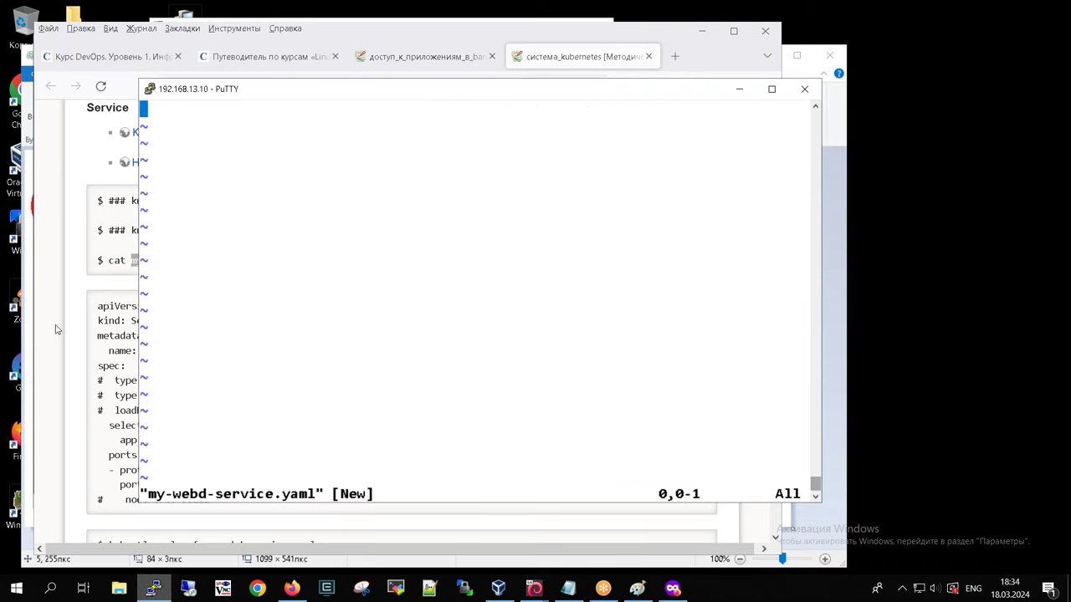
click(84, 322)
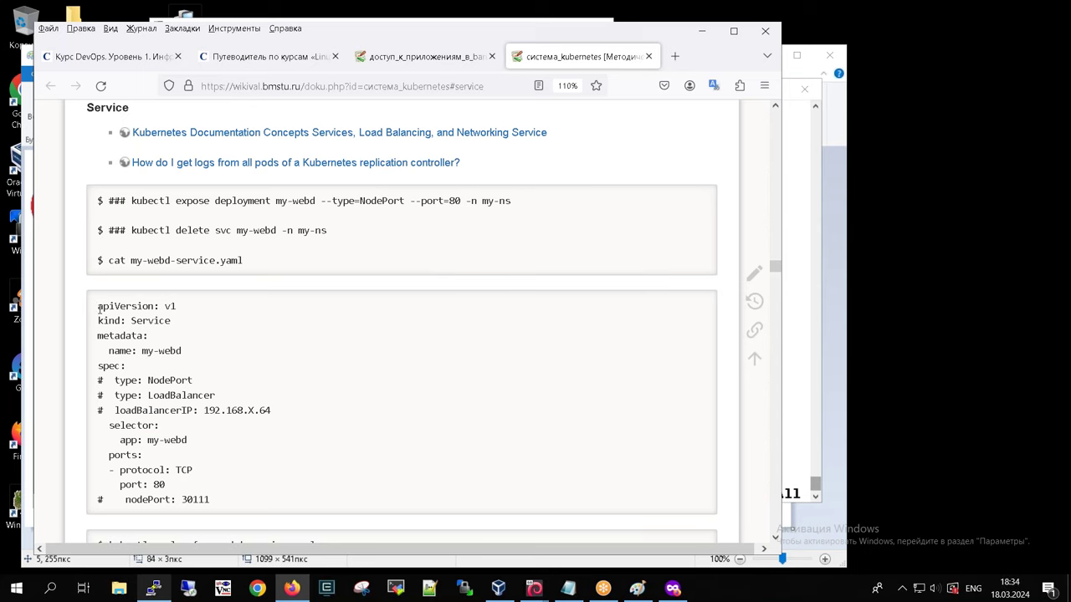
drag(99, 307, 186, 487)
key(ctrl+c)
key(alt+Tab)
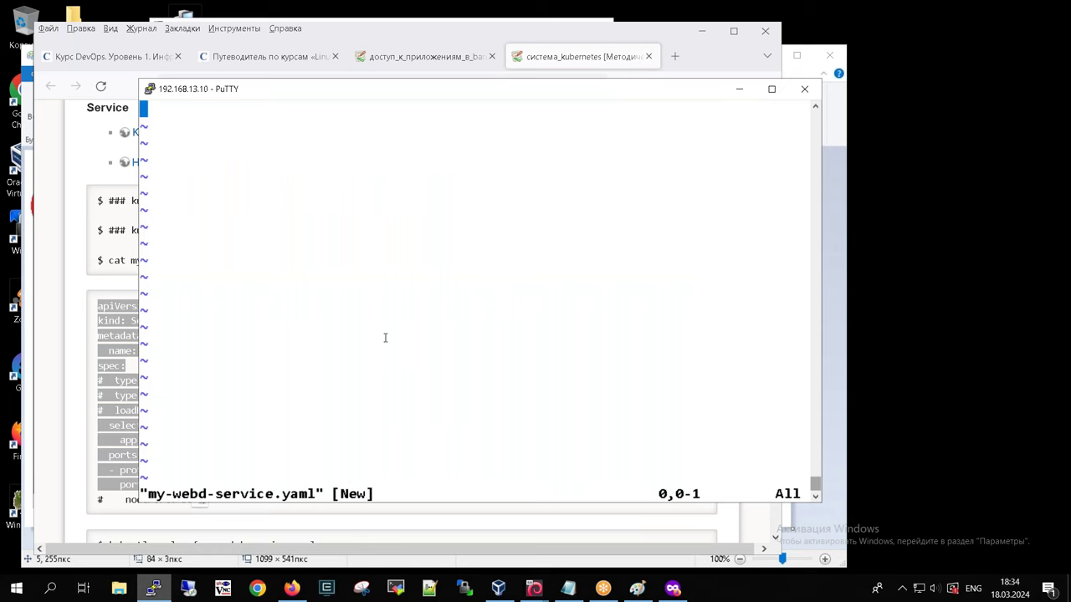
key(i)
right_click(343, 335)
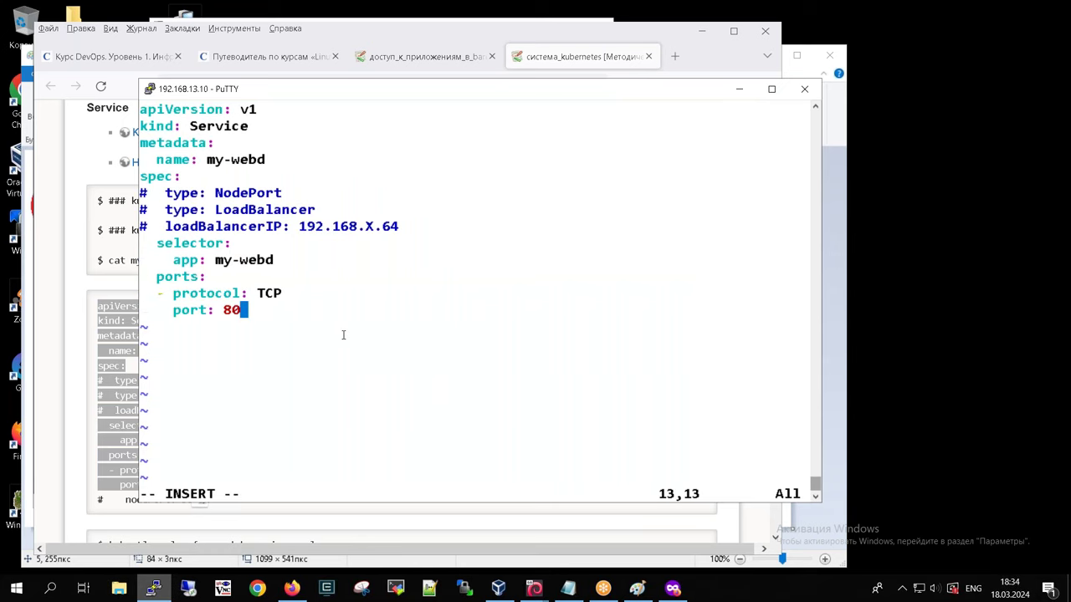
Step: Delete the NodePort type line and uncomment type: LoadBalancer and loadBalancerIP
key(Return)
key(Up)
key(Up)
key(Up)
key(Up)
key(Up)
key(Up)
key(Up)
key(Up)
key(Escape)
key(d)
key(d)
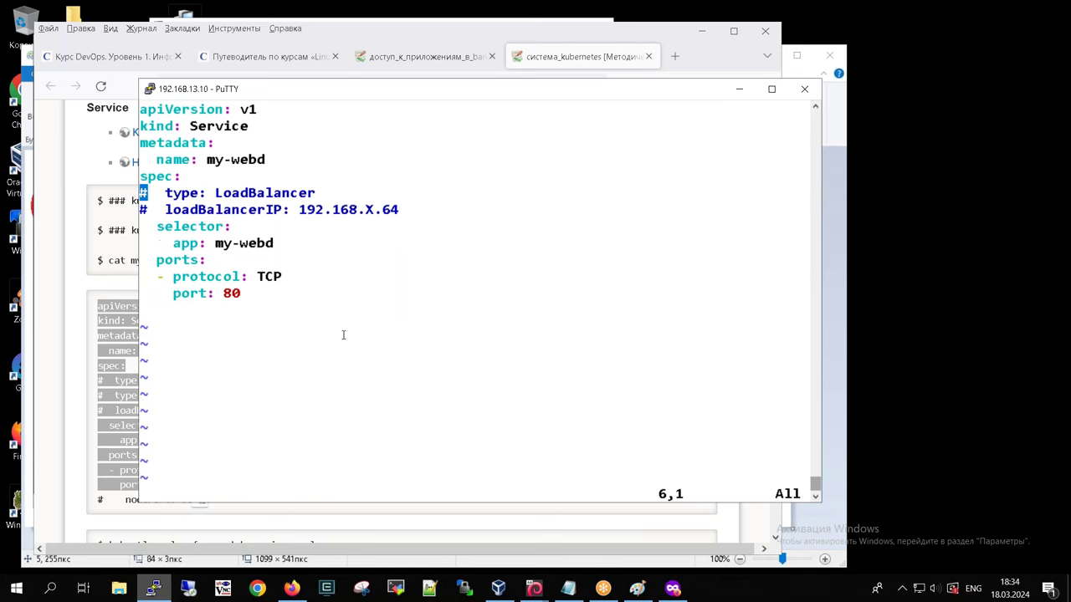
key(x)
key(Down)
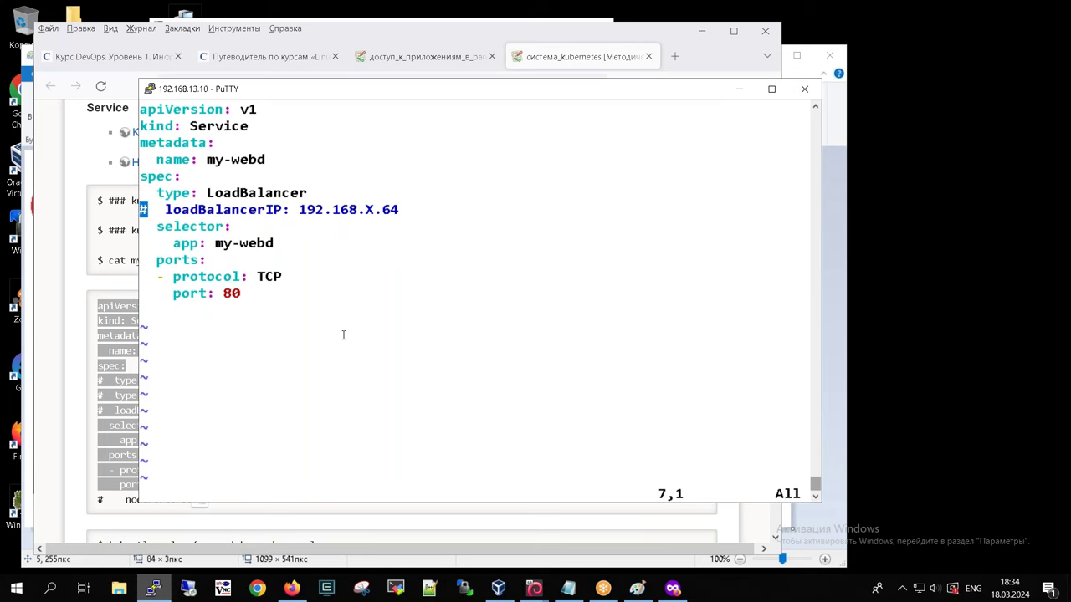
key(x)
key(Up)
key(Right)
key(Right)
key(Right)
key(Right)
key(Right)
key(Right)
key(Right)
key(Right)
key(Right)
key(Right)
key(Right)
key(Right)
key(Right)
key(Right)
key(Right)
key(Right)
key(Right)
key(Down)
key(Right)
key(Right)
key(Right)
key(Right)
key(Right)
key(Right)
key(Right)
key(Right)
key(Right)
key(Right)
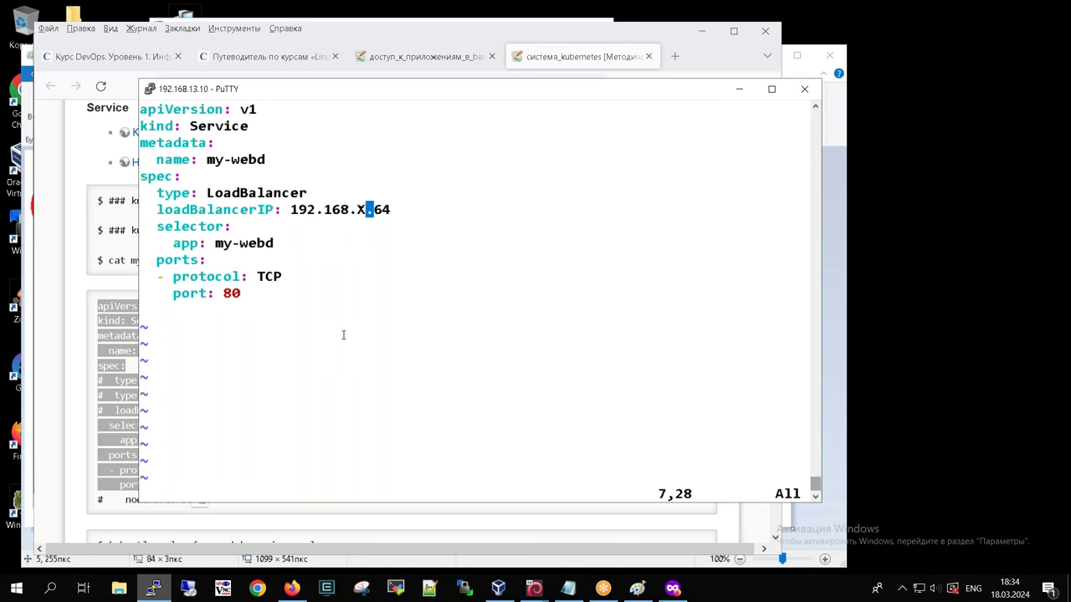
key(Left)
Step: Set loadBalancerIP 192.168.13.64, name my-webd-srv and selector my-webd-lab, then write with :wq
key(a)
key(BackSpace)
text(13)
key(Up)
key(Up)
key(Up)
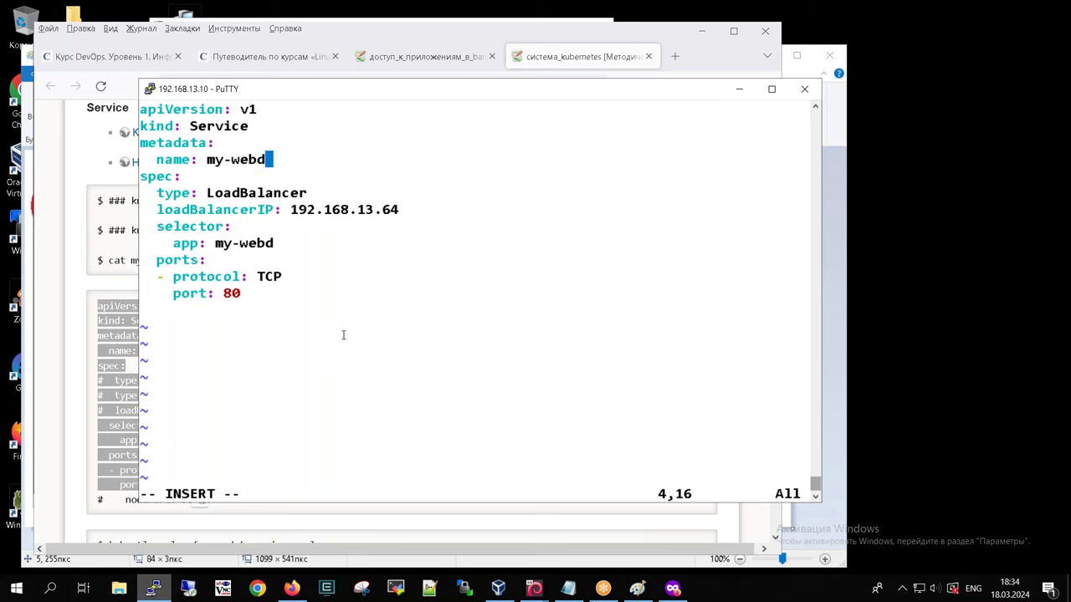
text(-srv)
key(Down)
key(Down)
key(Down)
key(Down)
key(Down)
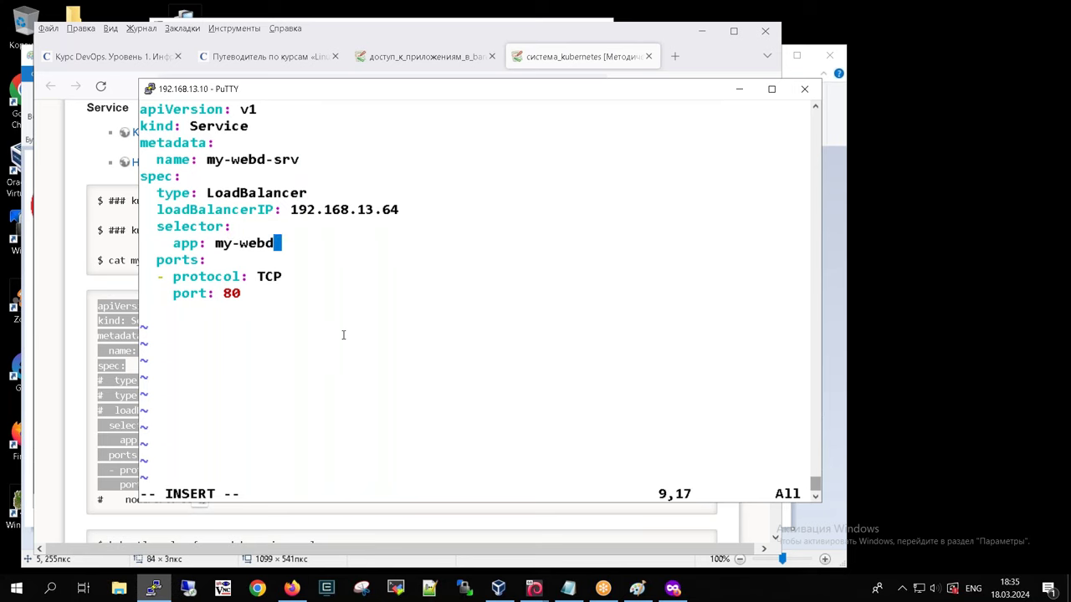
text(-lab)
key(Down)
key(Down)
key(Down)
key(Down)
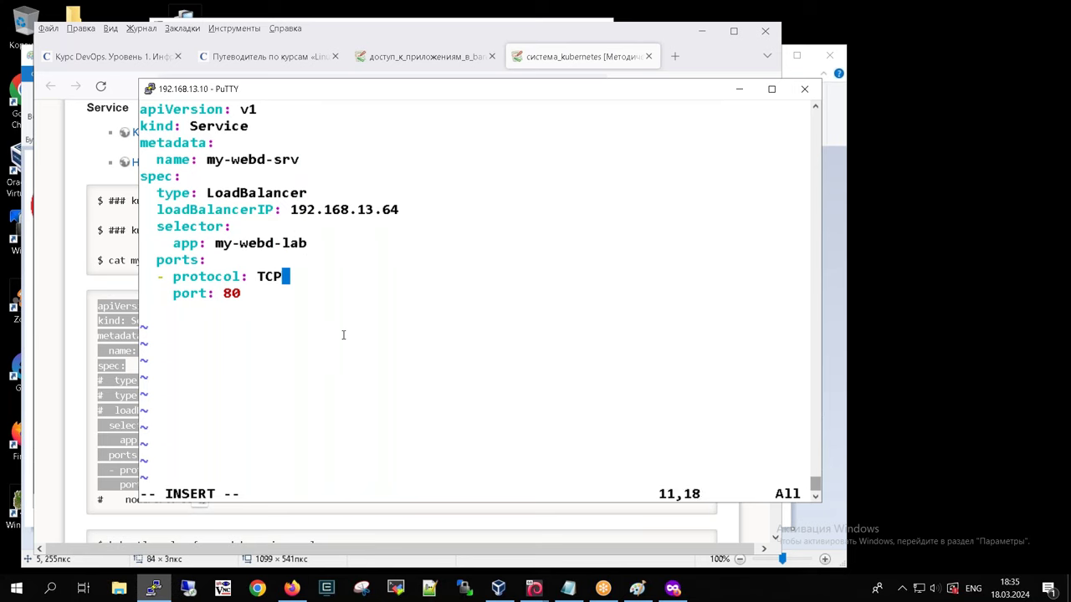
key(Escape)
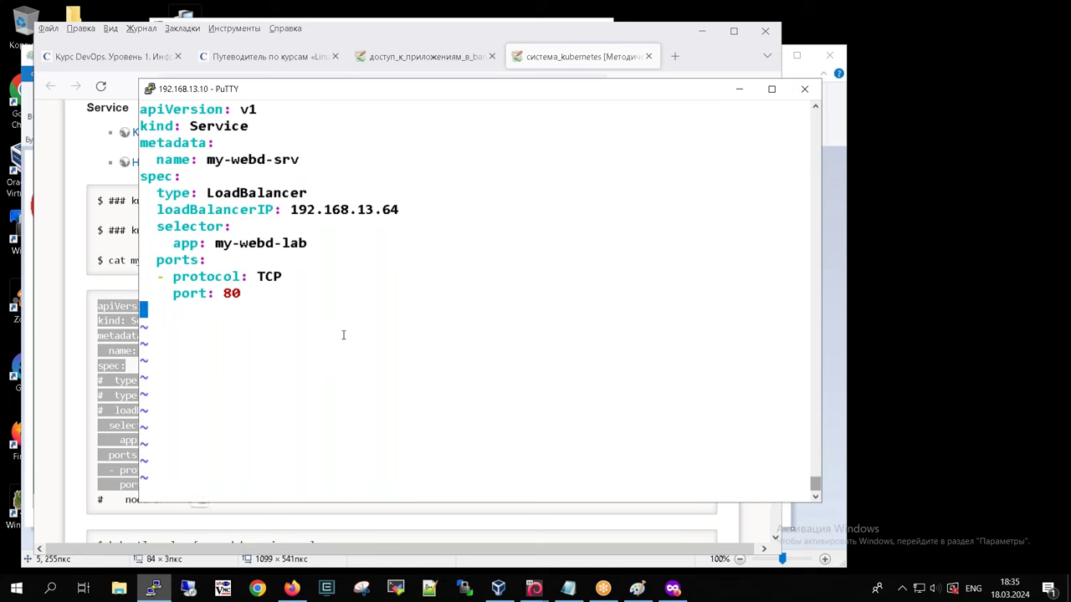
text(:wq)
Step: Save the Service file and run kubectl apply -f my-webd-service.yaml -n my-ns
key(Return)
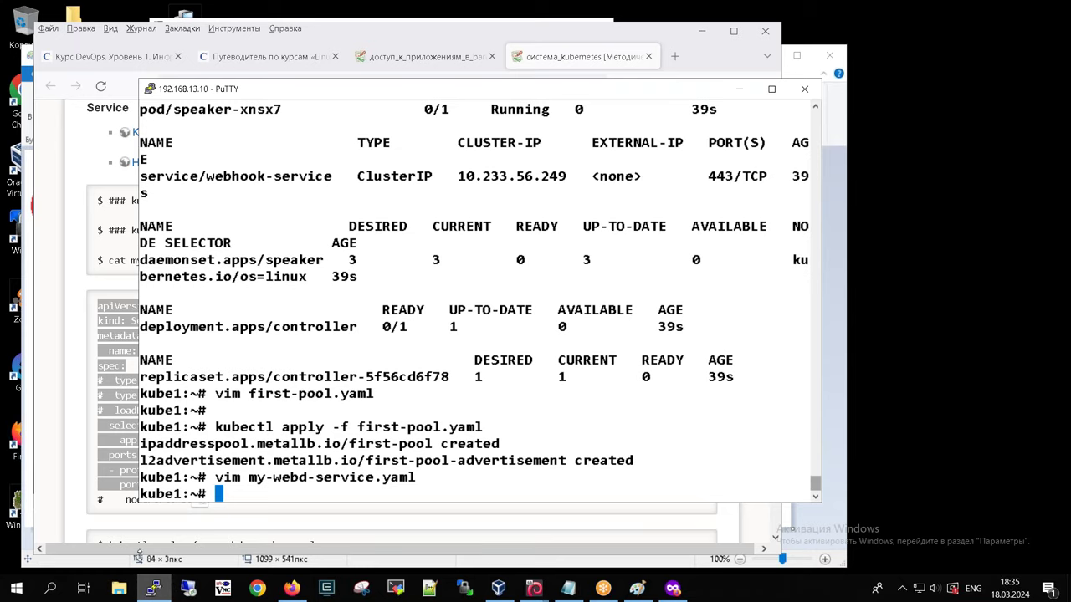
click(97, 505)
scroll(97, 506, down, 2)
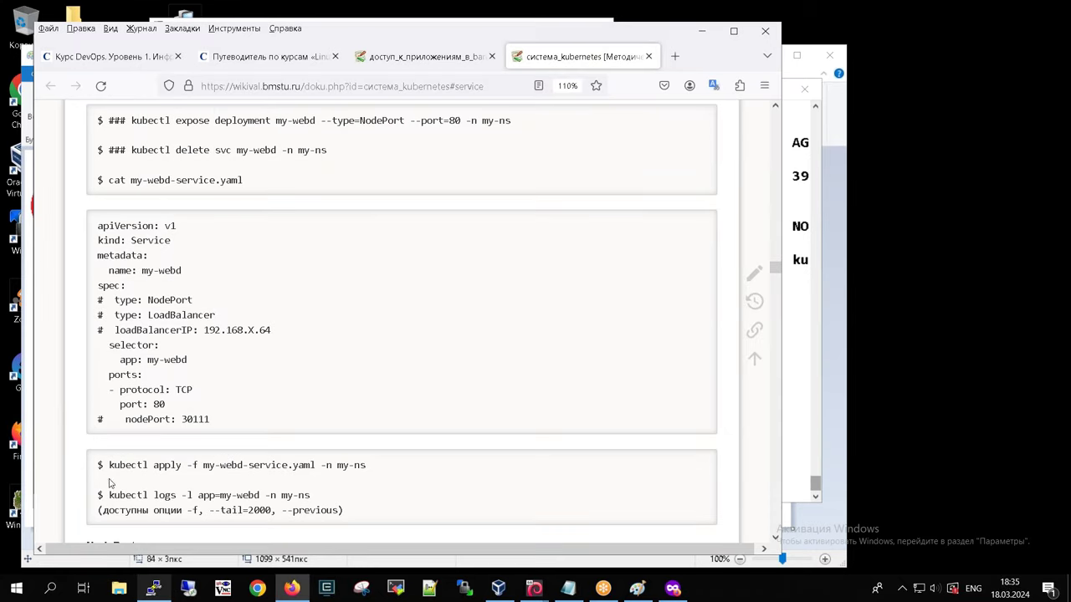
drag(109, 465, 369, 466)
key(ctrl+c)
key(alt+Tab)
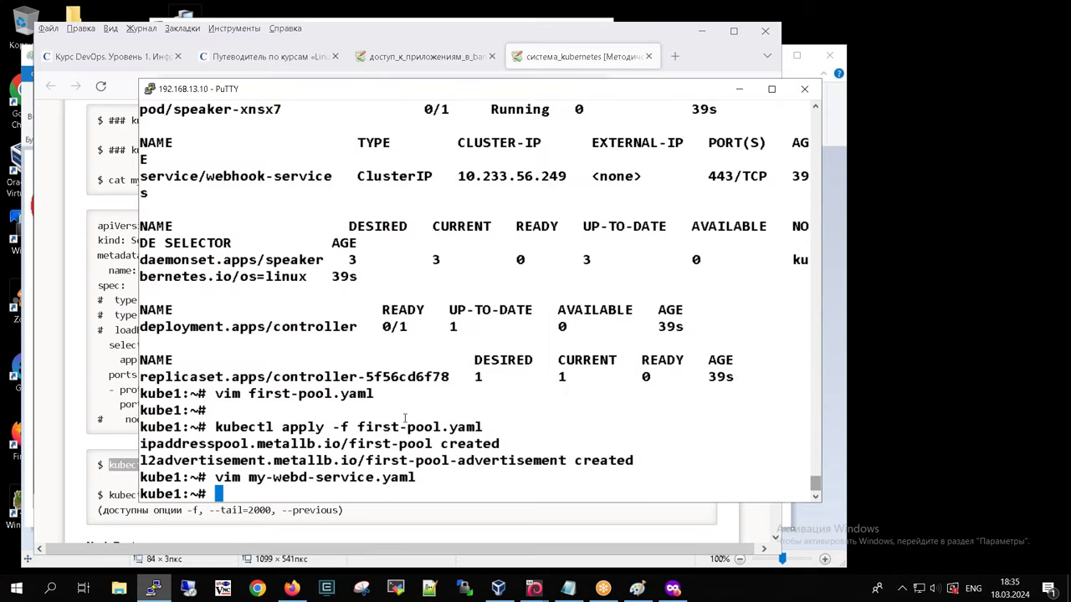
right_click(406, 409)
key(Return)
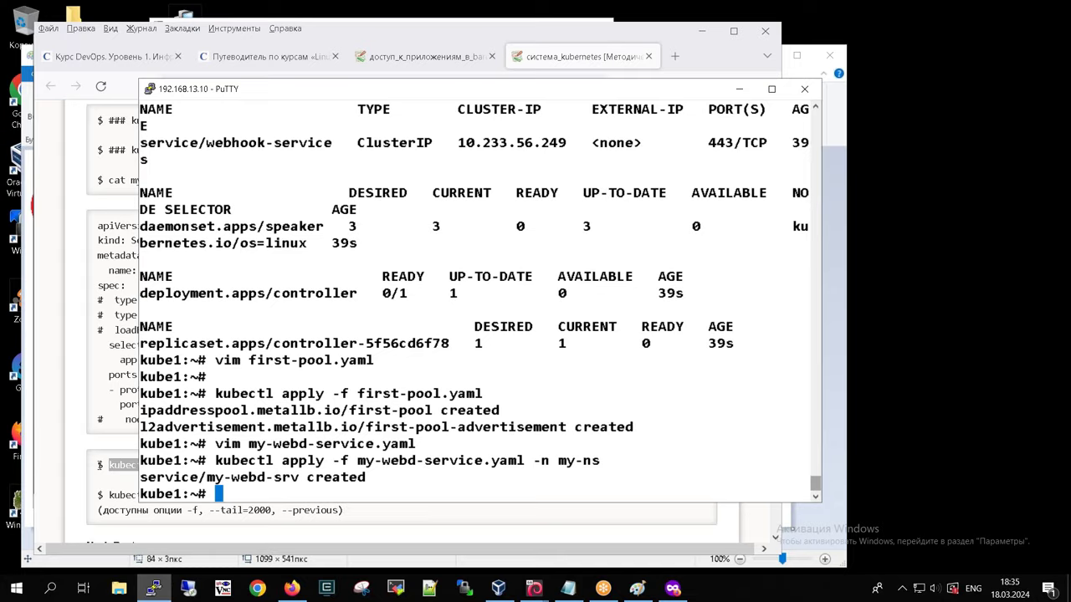
Step: Run kubectl get svc my-webd-srv -n my-ns and confirm external IP 192.168.13.64
key(alt+Tab)
scroll(402, 318, down, 2)
scroll(130, 430, down, 2)
drag(109, 418, 288, 416)
key(ctrl+c)
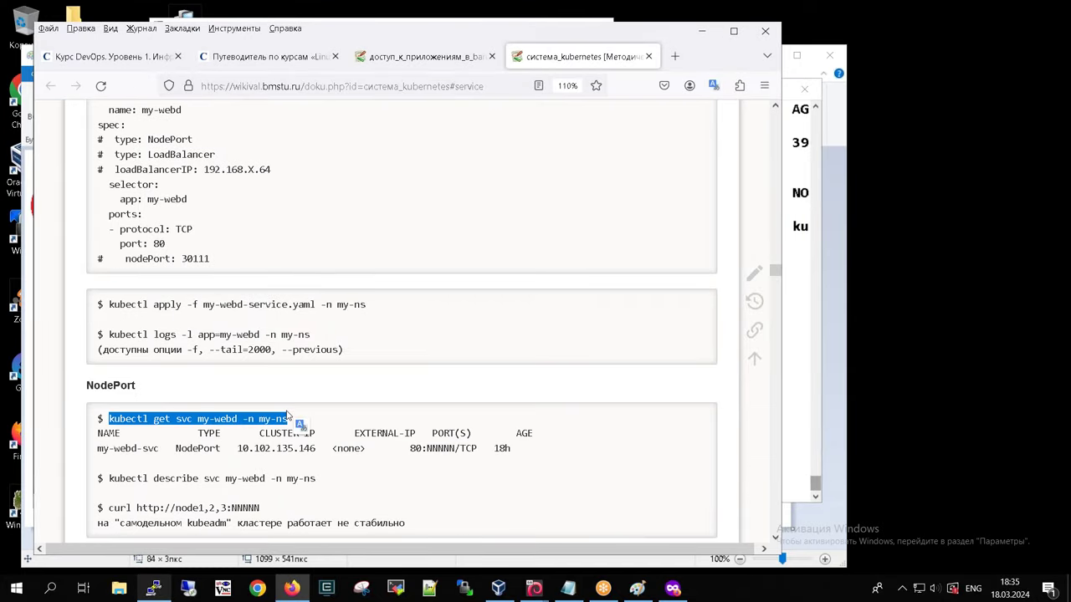
key(alt+Tab)
right_click(397, 324)
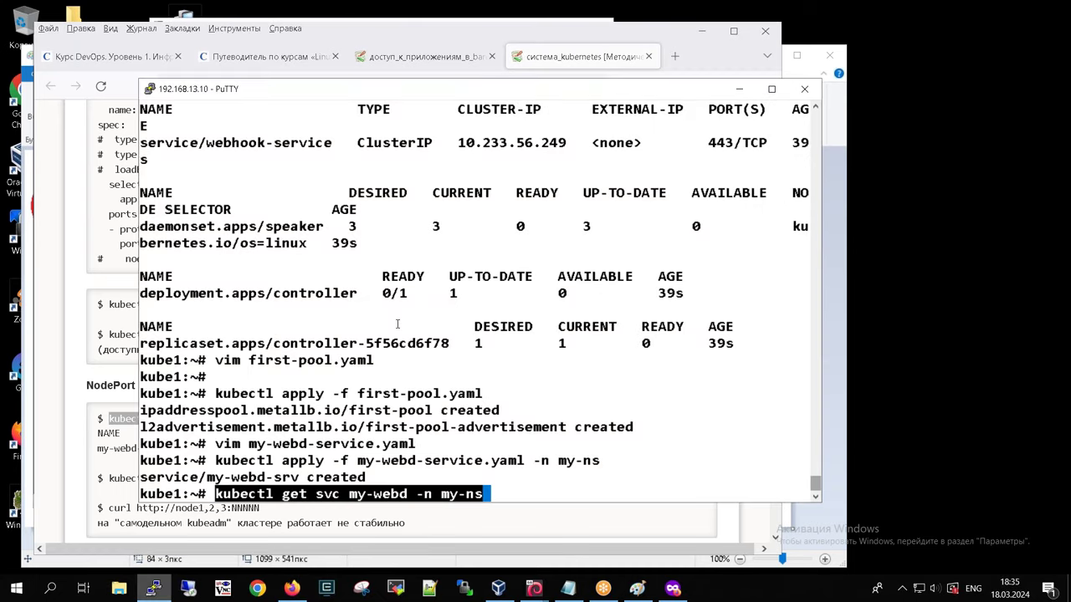
key(Left)
key(Left)
key(Left)
key(Left)
key(Left)
key(Left)
key(Left)
key(Left)
key(Left)
text(-srv)
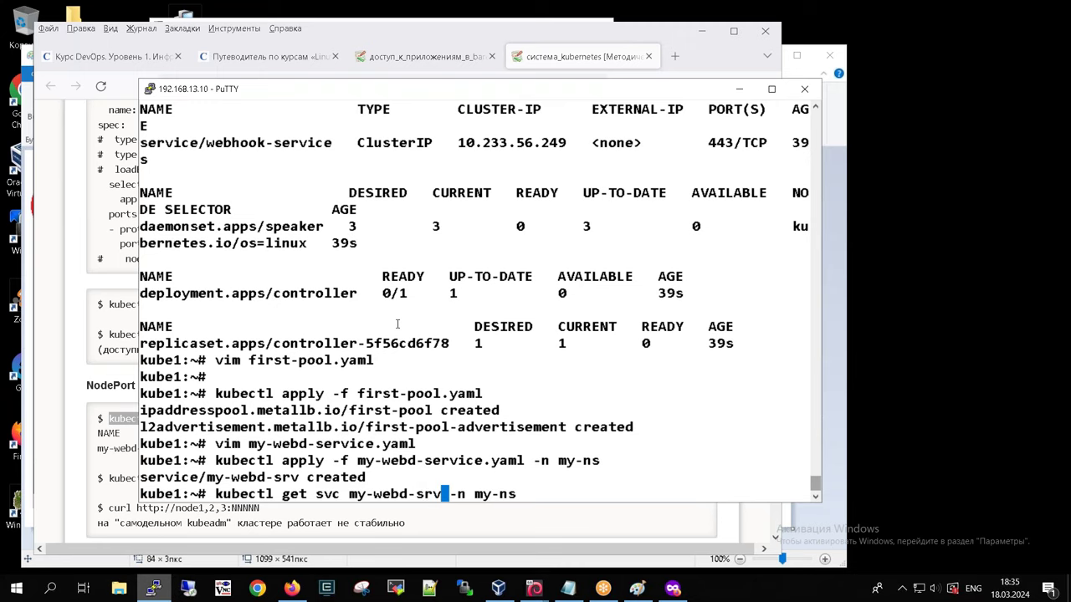
key(Return)
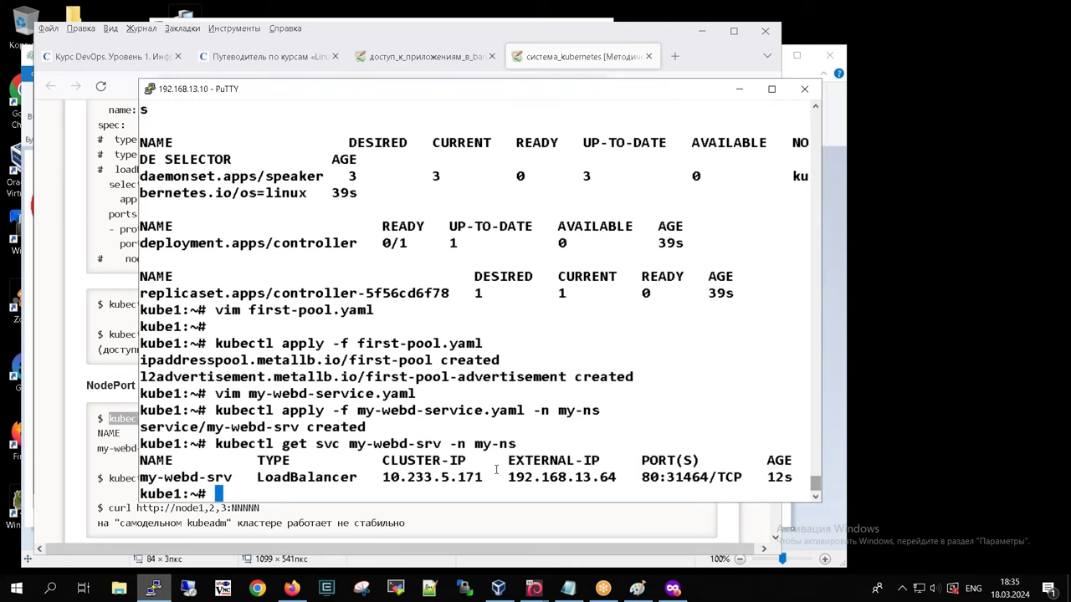
drag(521, 476, 612, 477)
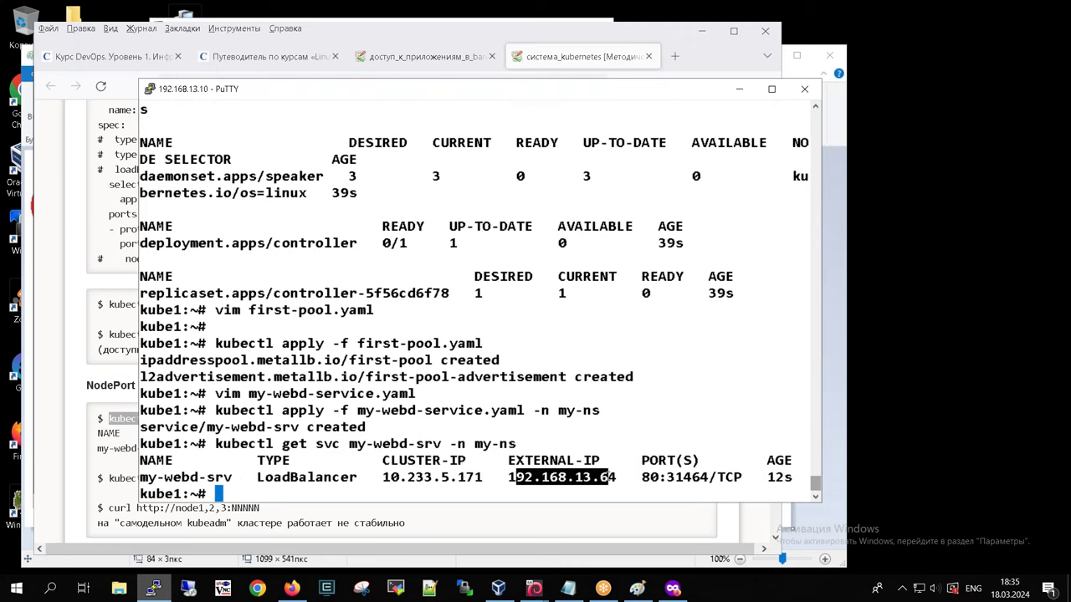
click(604, 373)
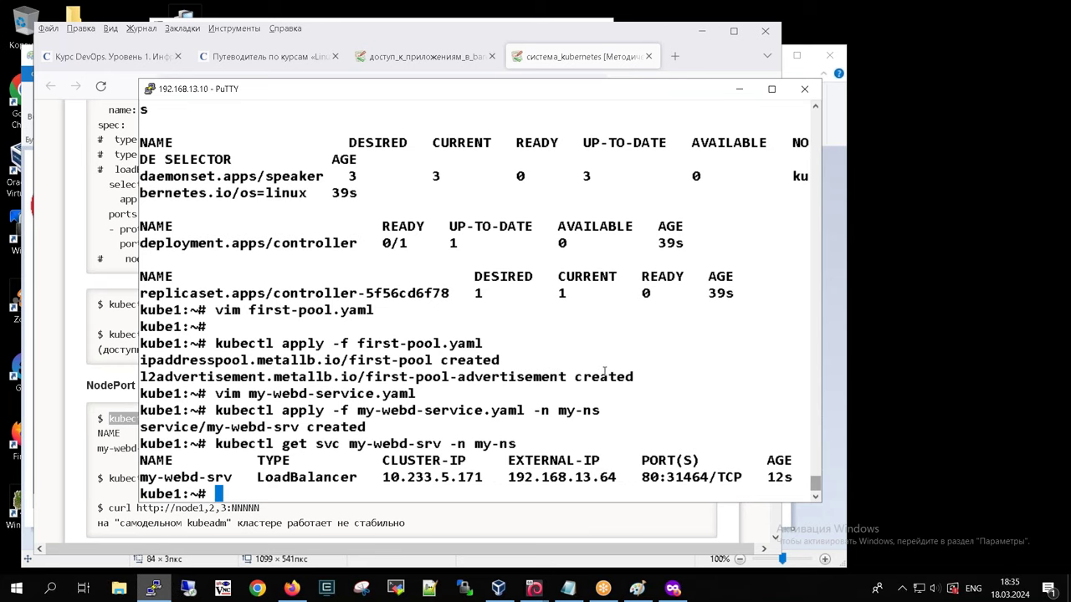
Step: Log out of kube1 and start typing curl at the server prompt
key(ctrl+d)
key(Return)
key(Return)
text(curp)
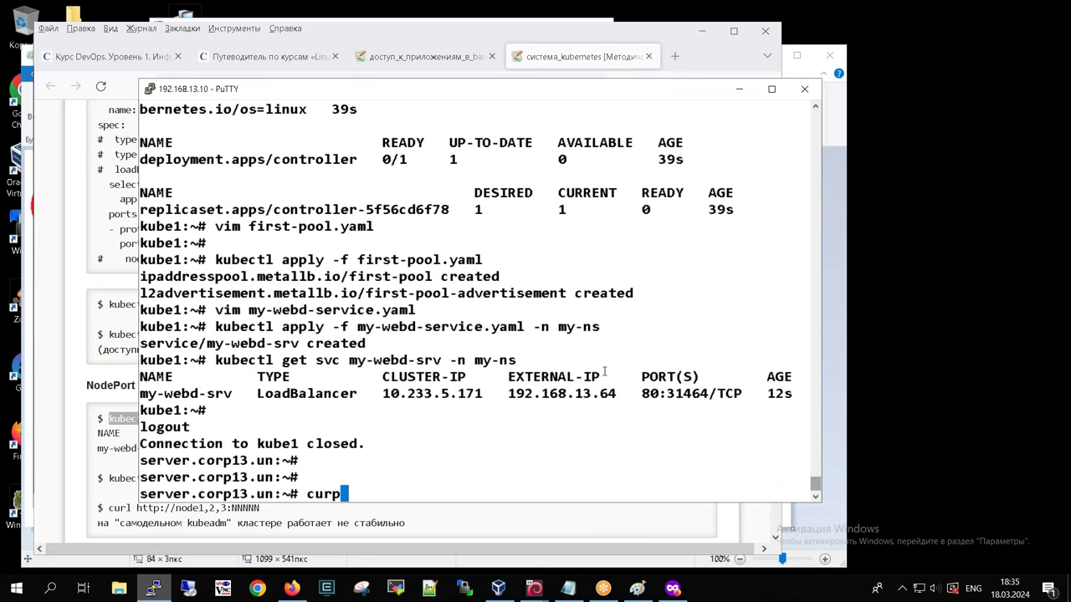
key(BackSpace)
text(l)
Step: Curl 192.168.13.64 and check the Hello world reply and responding pod name
drag(512, 393, 616, 394)
right_click(580, 336)
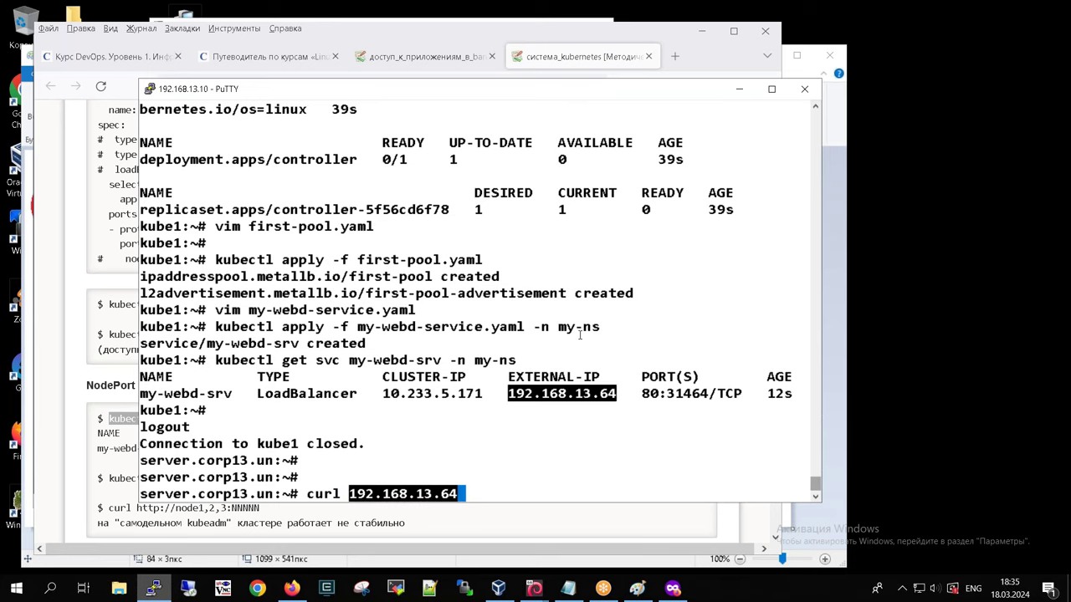
key(Return)
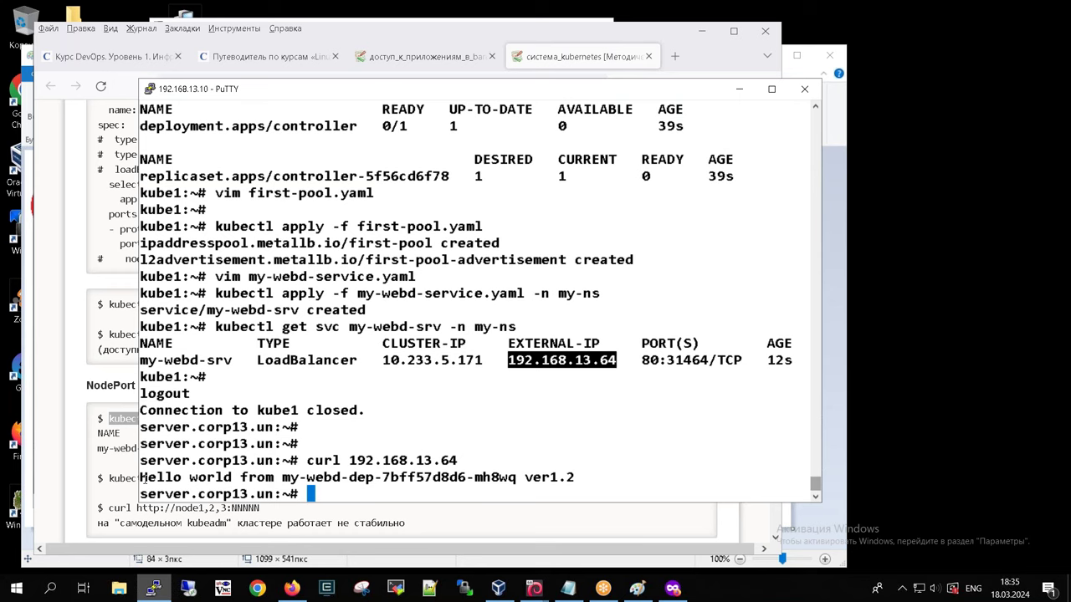
drag(142, 478, 515, 478)
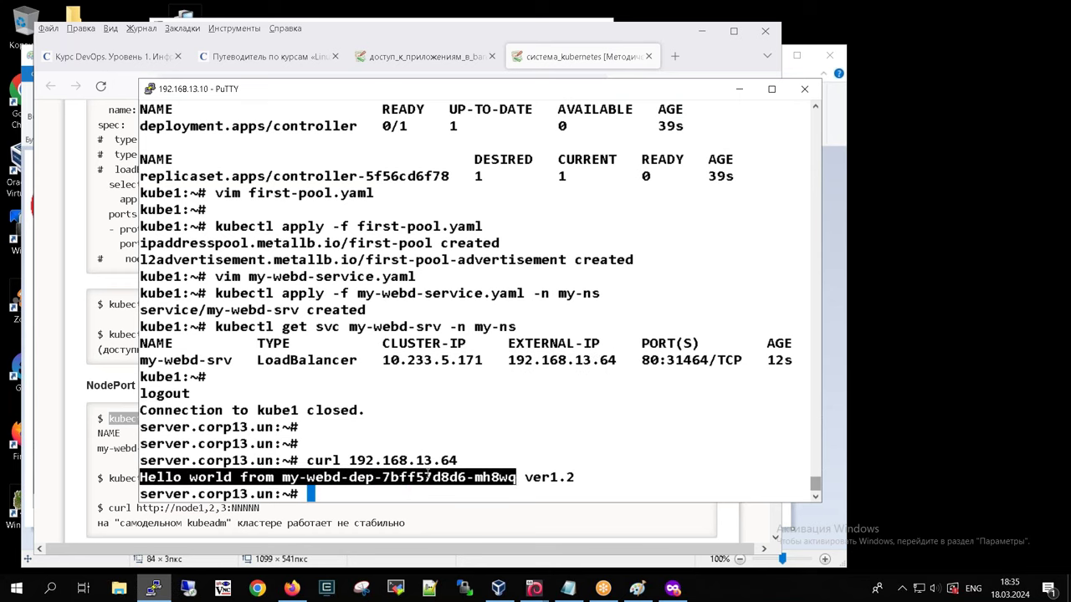
click(428, 474)
drag(283, 478, 515, 478)
click(543, 430)
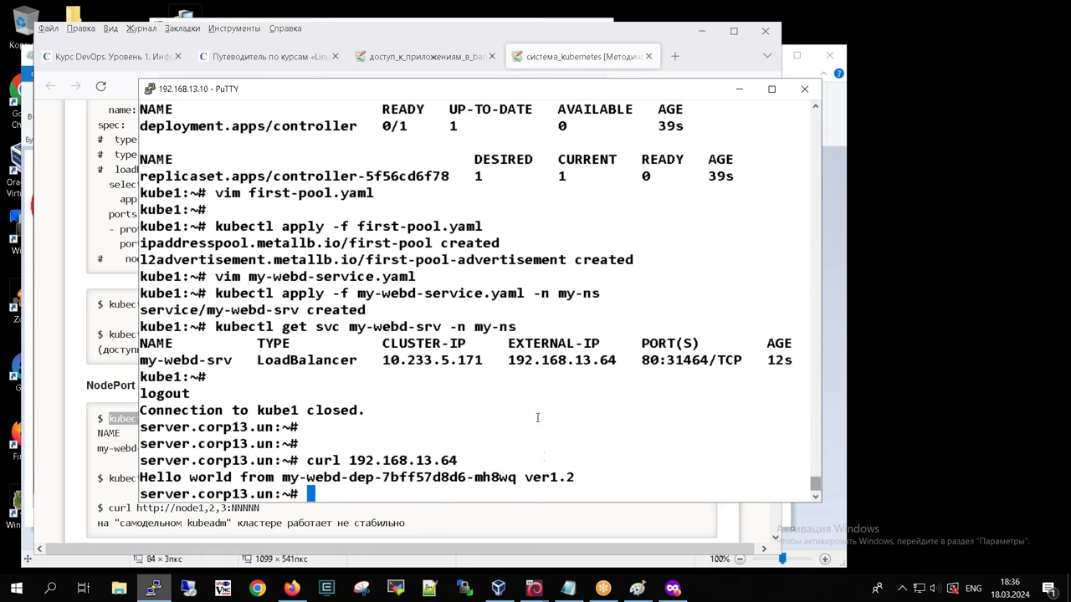
Step: Repeat the curl four times to see replies alternate between pods mh8wq and wkxfd
key(Up)
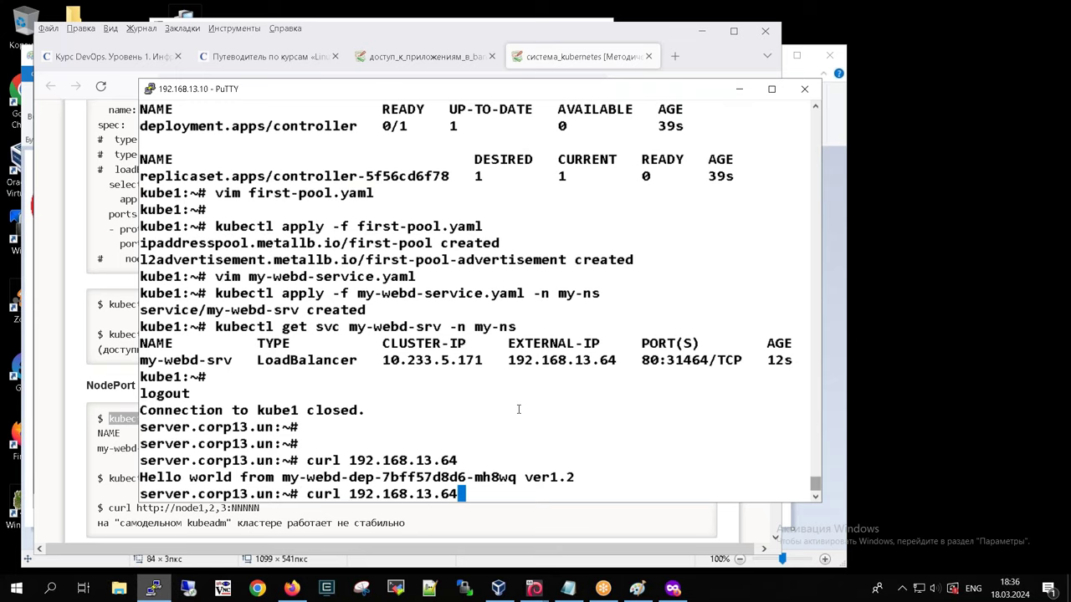
key(Return)
key(Up)
key(Return)
key(Up)
key(Return)
key(Up)
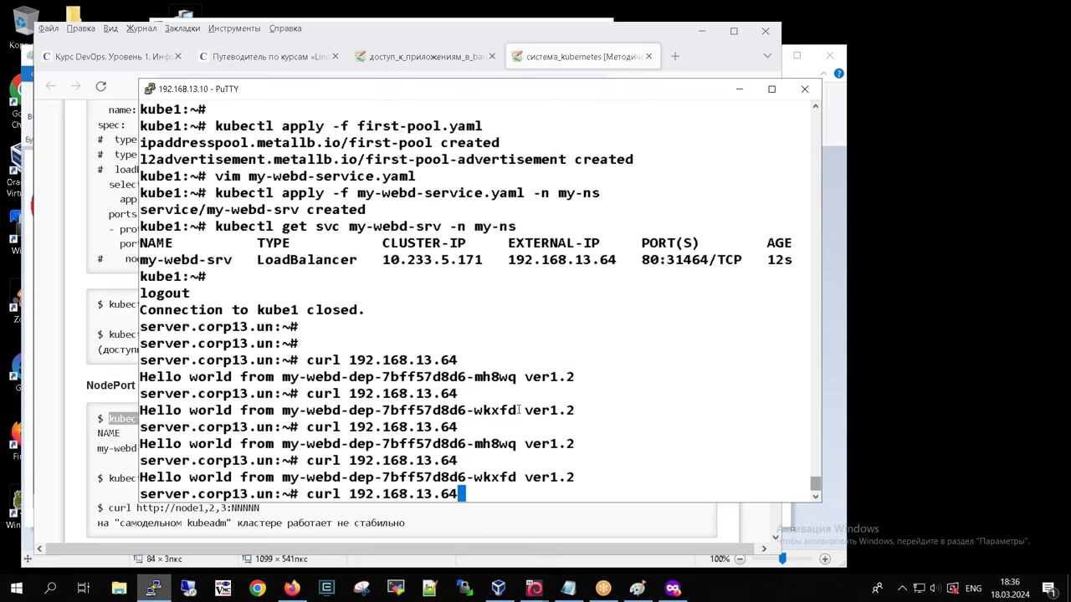
key(Return)
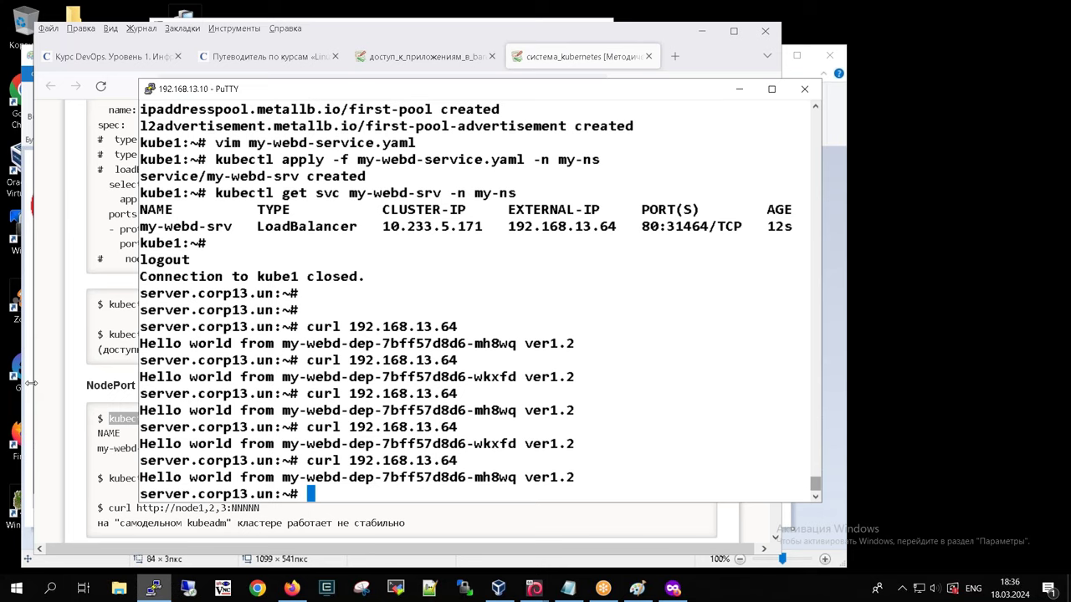
Step: Sketch temporary red notes on the diagram: http above k1, https near the .13 link
click(637, 588)
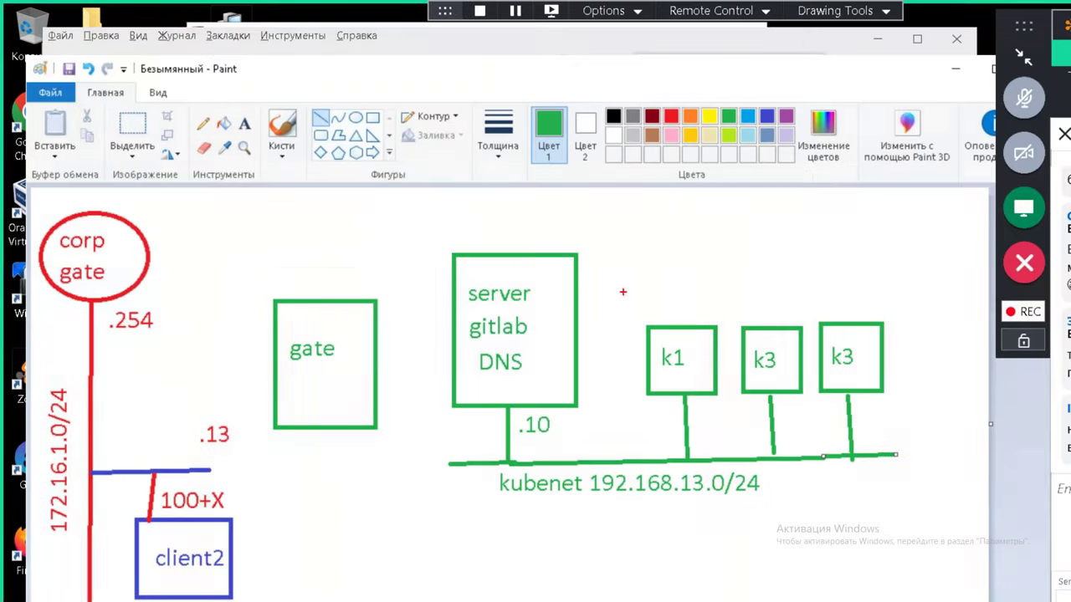
mouse_move(692, 329)
mouse_down()
mouse_move(674, 333)
mouse_move(855, 364)
mouse_move(701, 339)
mouse_up()
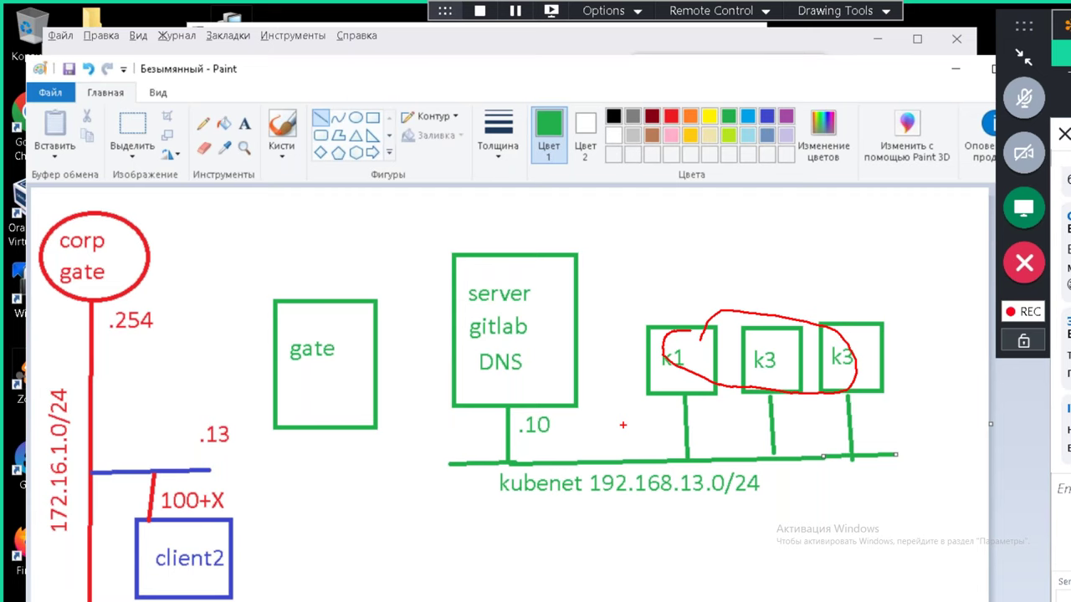
drag(645, 281, 673, 318)
drag(684, 277, 688, 312)
drag(668, 293, 736, 277)
mouse_move(729, 278)
mouse_down()
mouse_move(731, 300)
mouse_move(752, 286)
mouse_up()
drag(125, 409, 128, 456)
drag(130, 438, 149, 456)
mouse_move(158, 411)
mouse_down()
mouse_move(164, 438)
mouse_move(183, 430)
mouse_move(197, 452)
mouse_up()
drag(198, 425, 199, 438)
drag(243, 390, 228, 435)
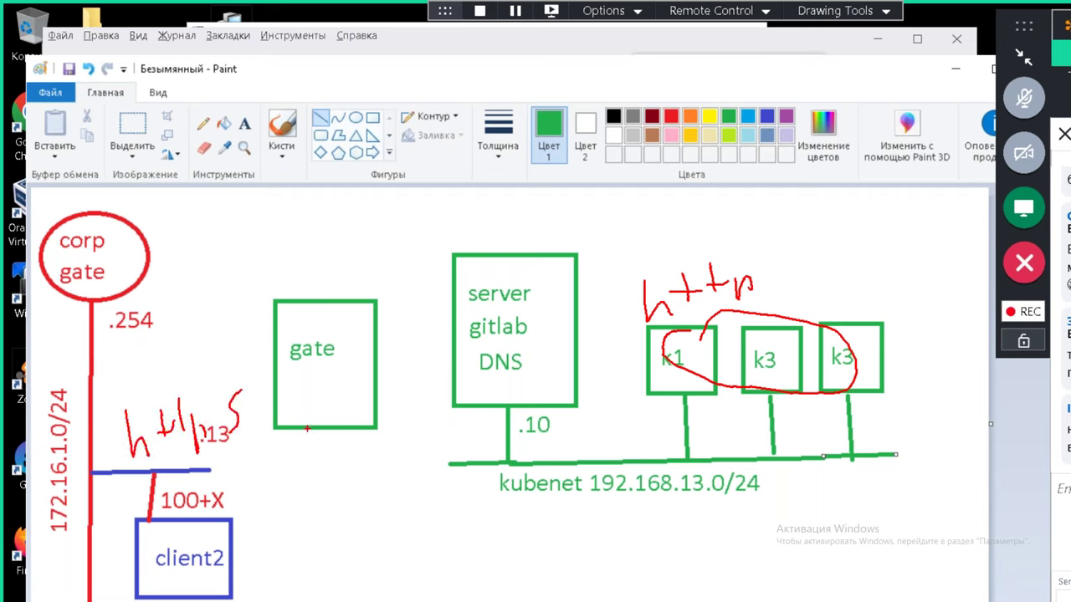
mouse_move(312, 386)
mouse_down()
mouse_move(317, 402)
mouse_move(358, 410)
mouse_up()
click(328, 399)
click(320, 448)
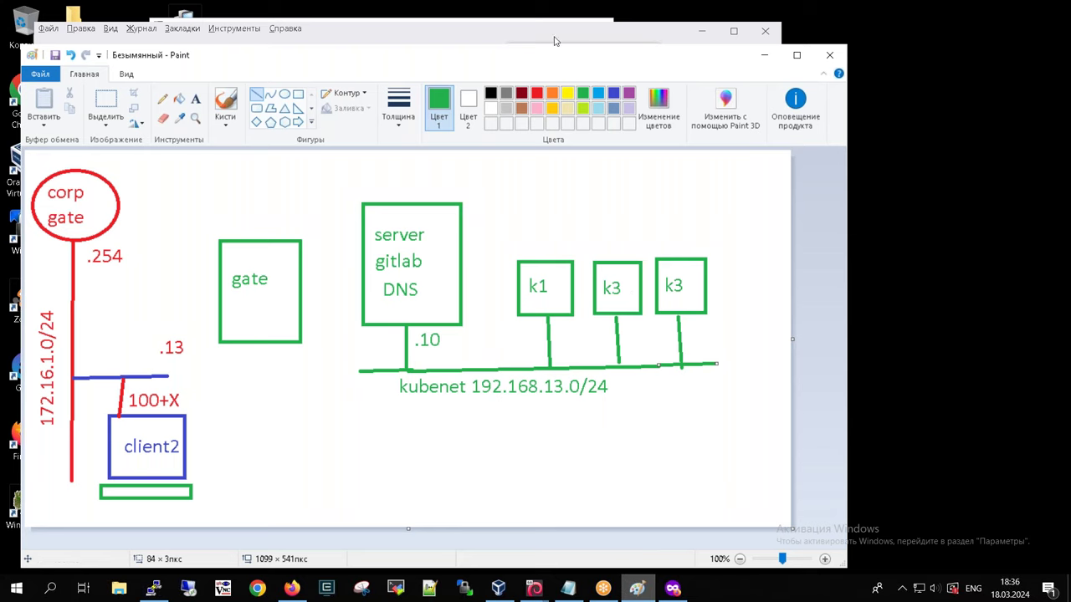
Step: Add the text label 'nginx' inside the gate box of the Paint diagram
click(195, 99)
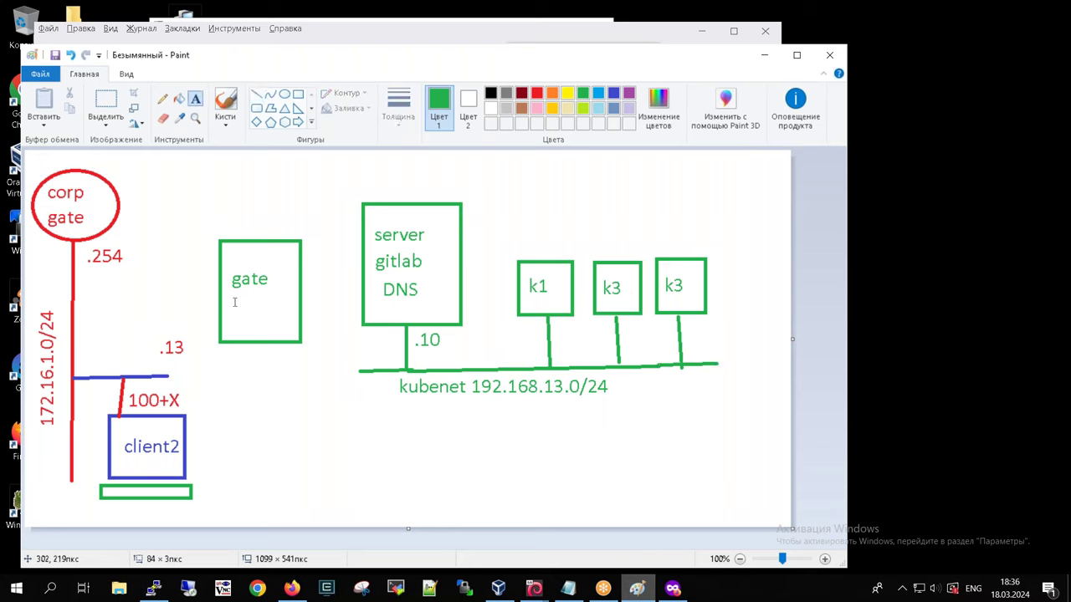
click(234, 302)
text(nginx)
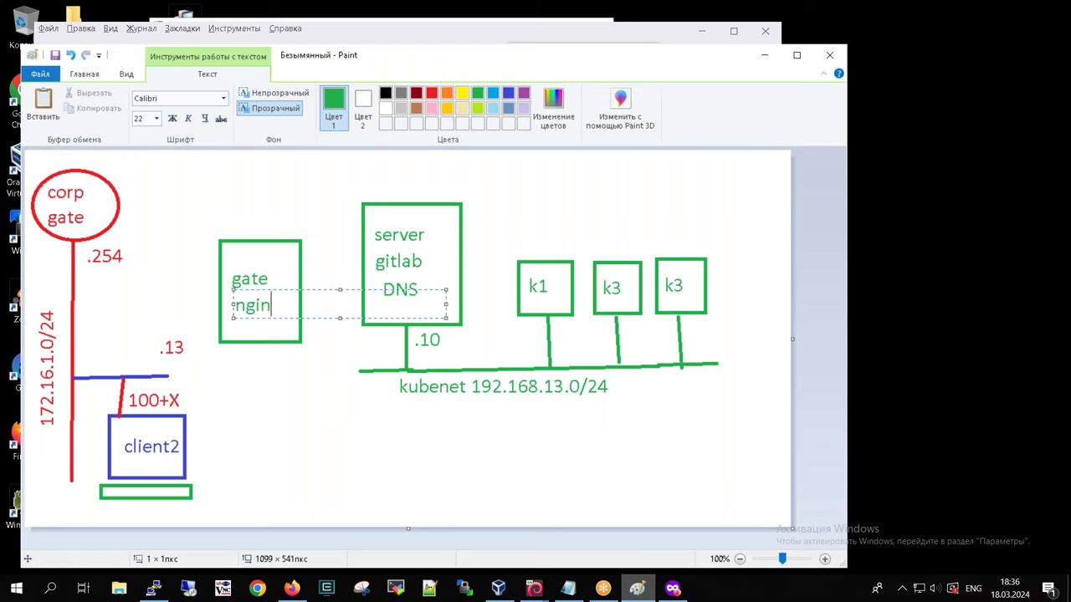
click(304, 421)
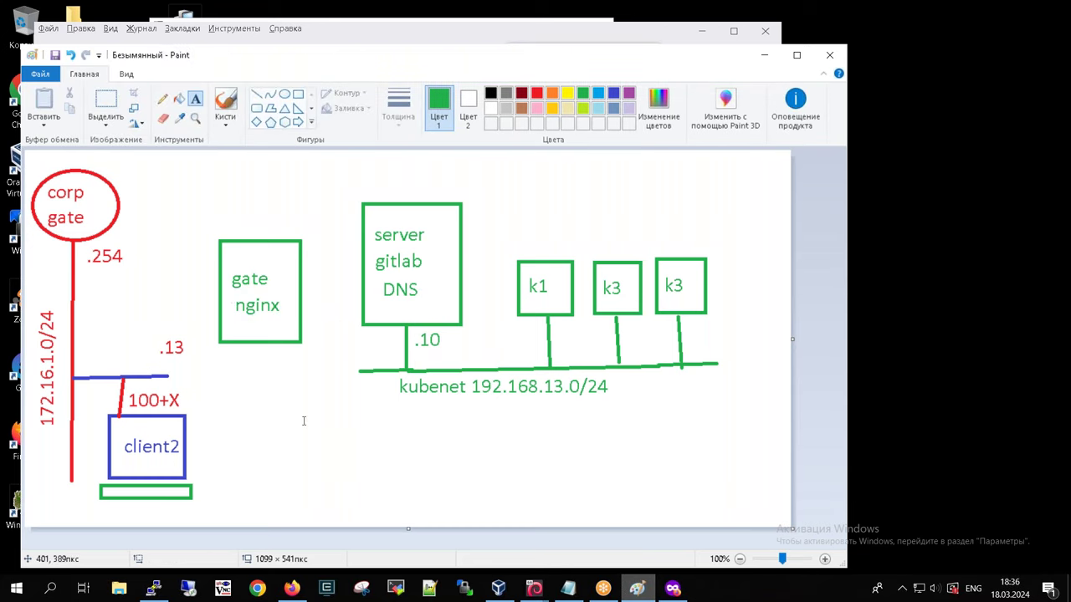
click(292, 588)
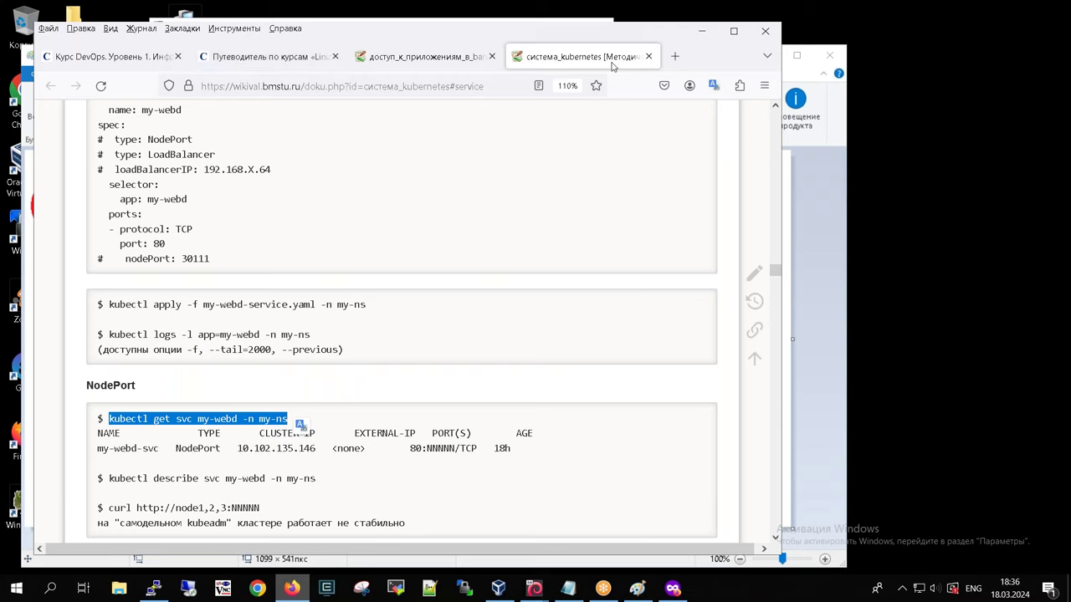
Step: Close the Kubernetes wiki tab and copy Step 5's scp command for wild.crt and gowebd.key
click(648, 56)
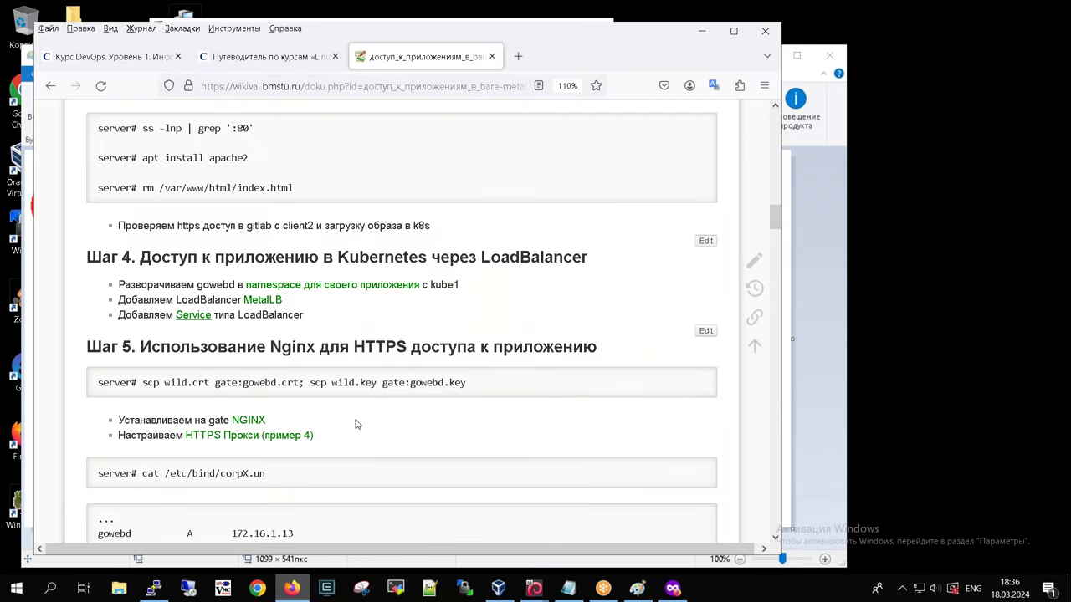
scroll(354, 424, down, 2)
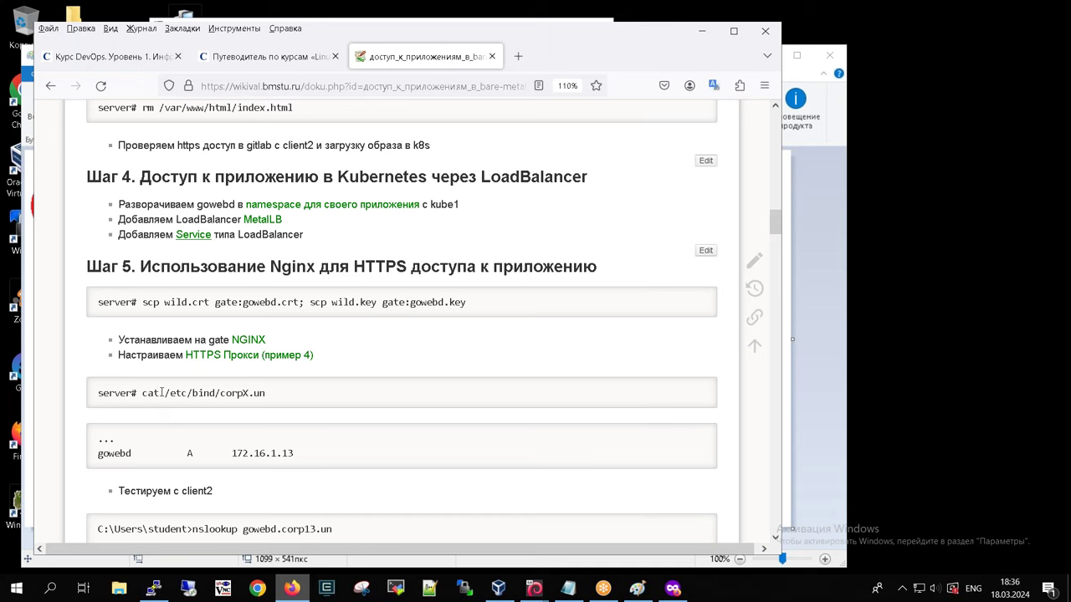
drag(164, 392, 269, 393)
click(526, 374)
drag(242, 303, 276, 304)
click(255, 316)
drag(141, 302, 482, 307)
key(ctrl+c)
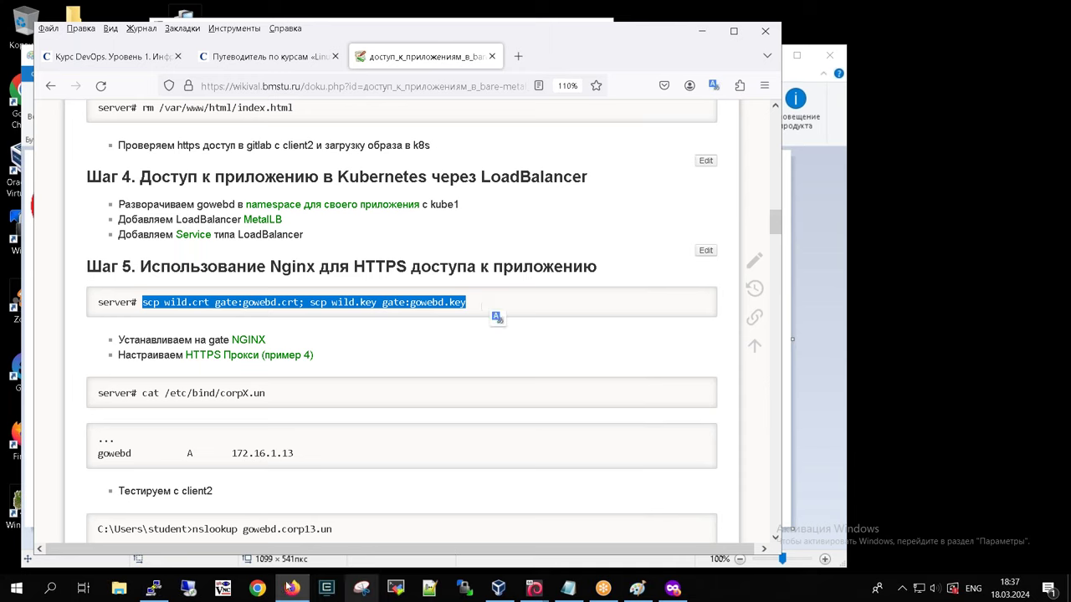
click(153, 588)
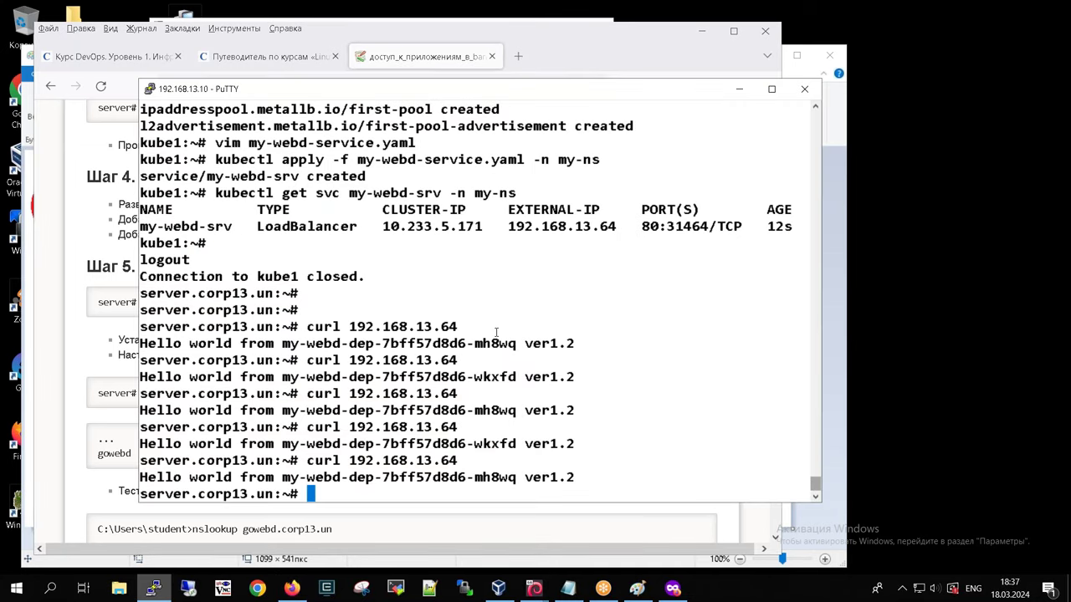
Step: Run the scp command to copy the certificate and key to gate, then ssh gate
key(Return)
key(Return)
key(Return)
right_click(496, 332)
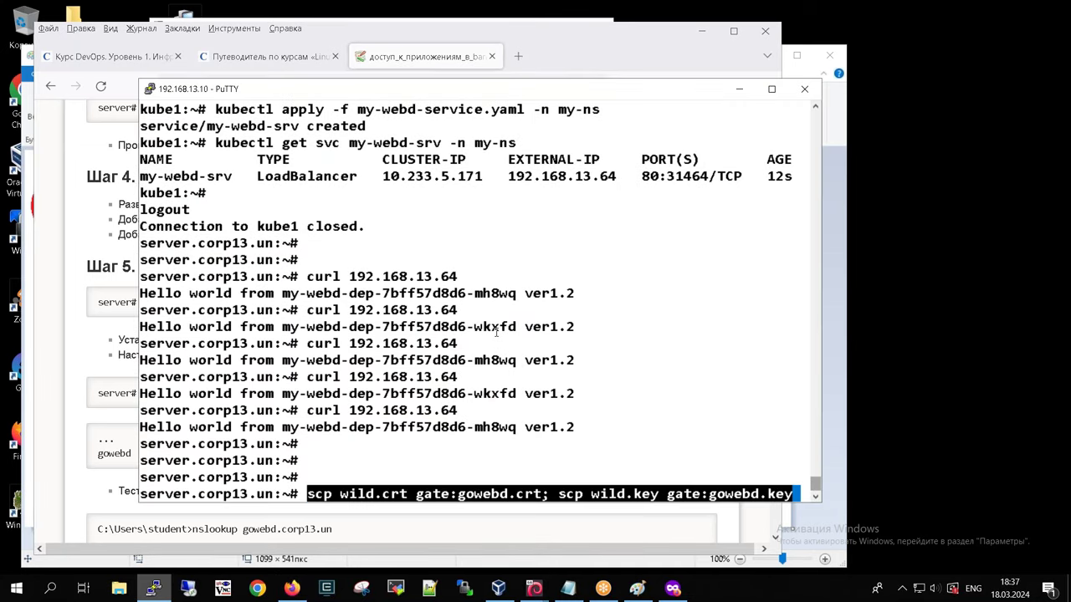
key(Return)
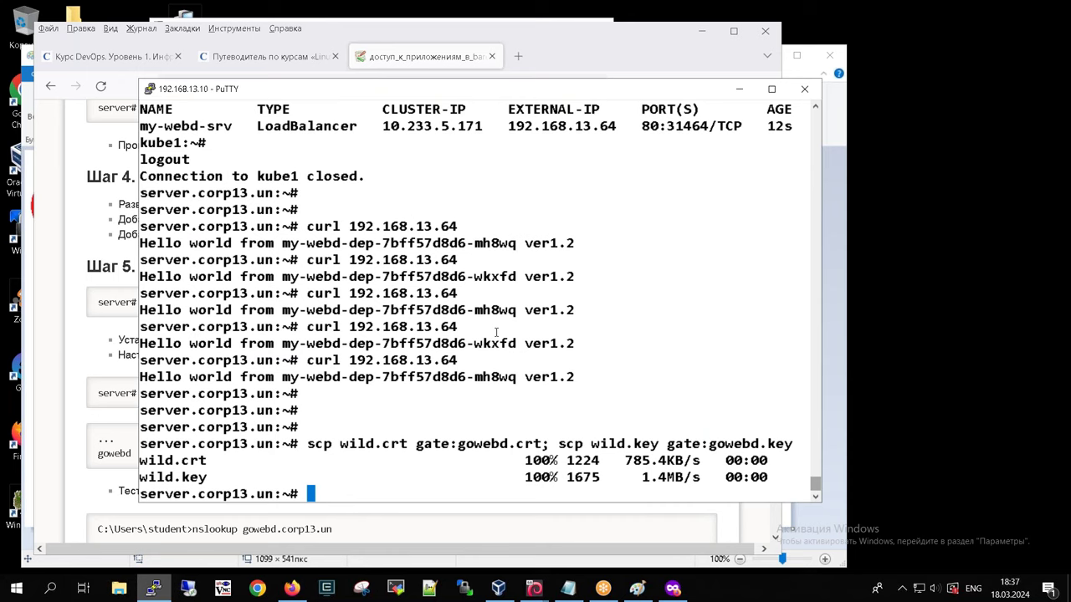
key(Return)
text(ssh gate)
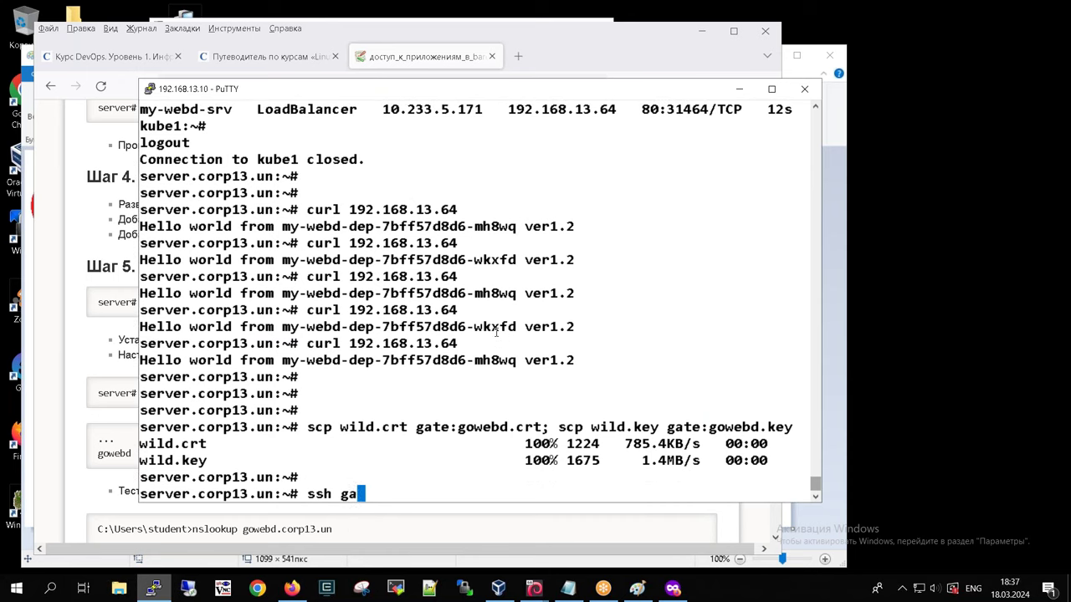
key(Return)
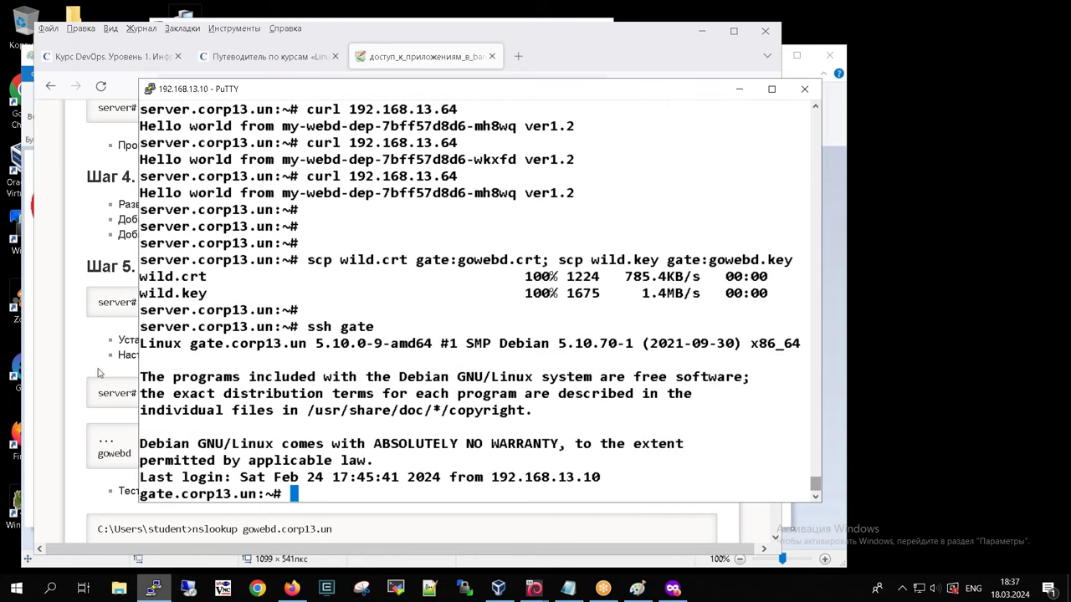
Step: Open the wiki's NGINX page in a new tab and run apt install nginx on gate
click(92, 342)
right_click(256, 358)
click(326, 357)
click(528, 61)
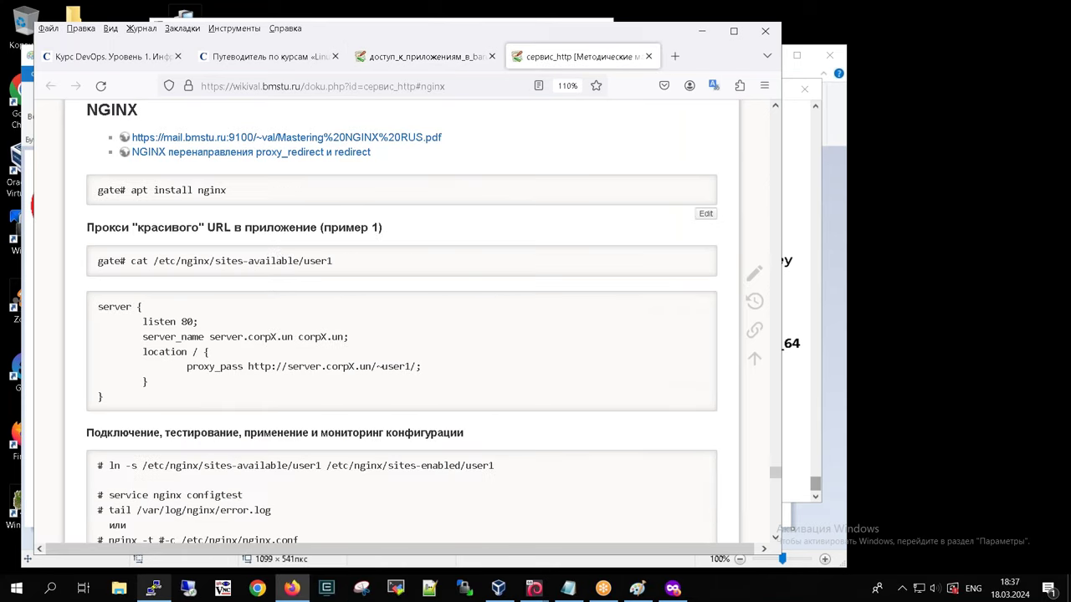
drag(133, 193, 237, 194)
key(ctrl+c)
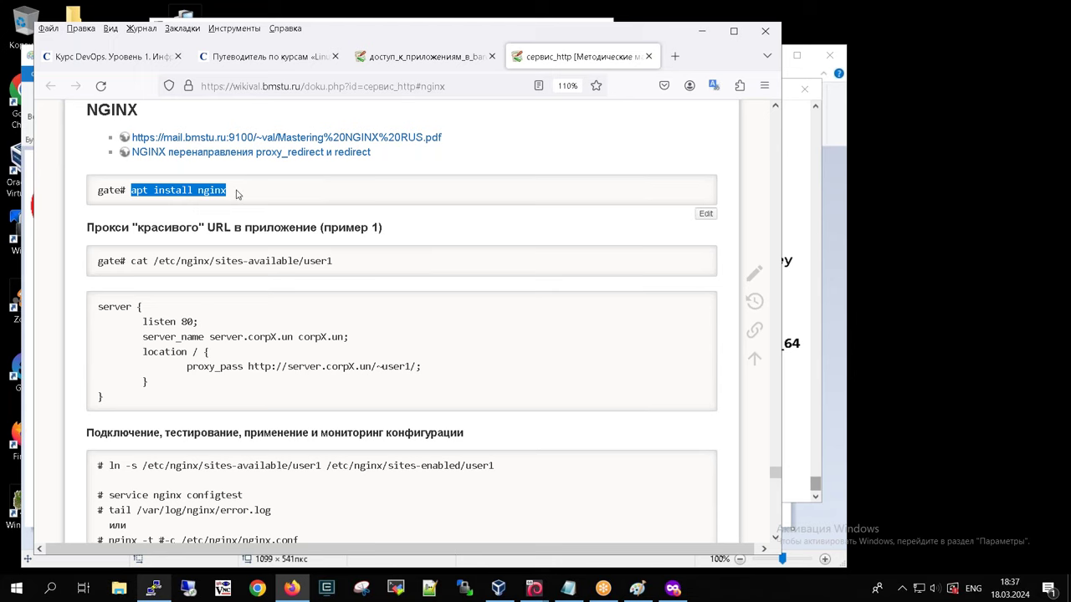
key(alt+Tab)
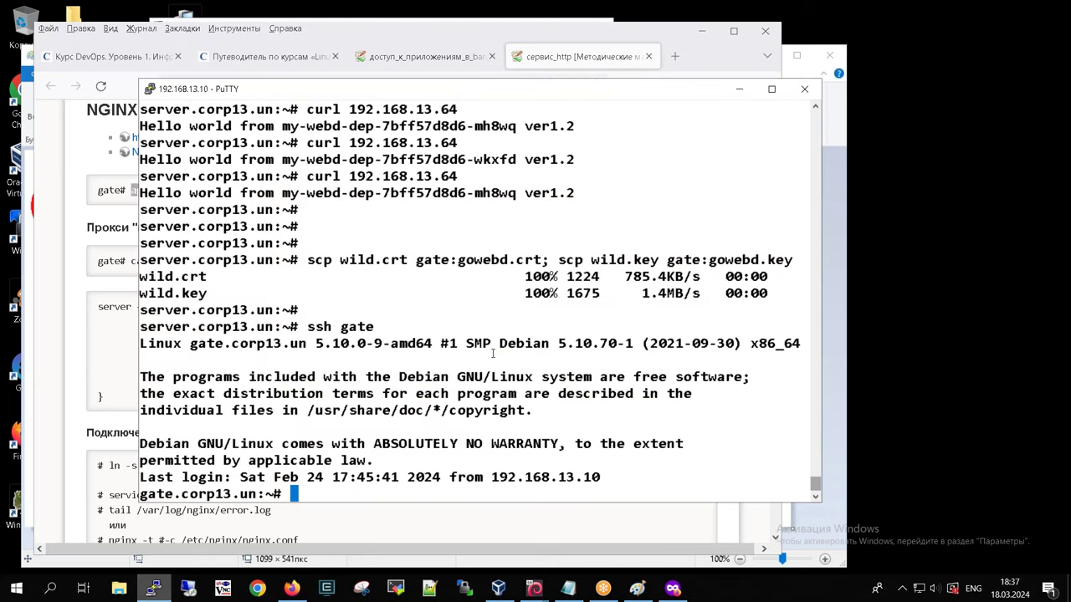
right_click(492, 353)
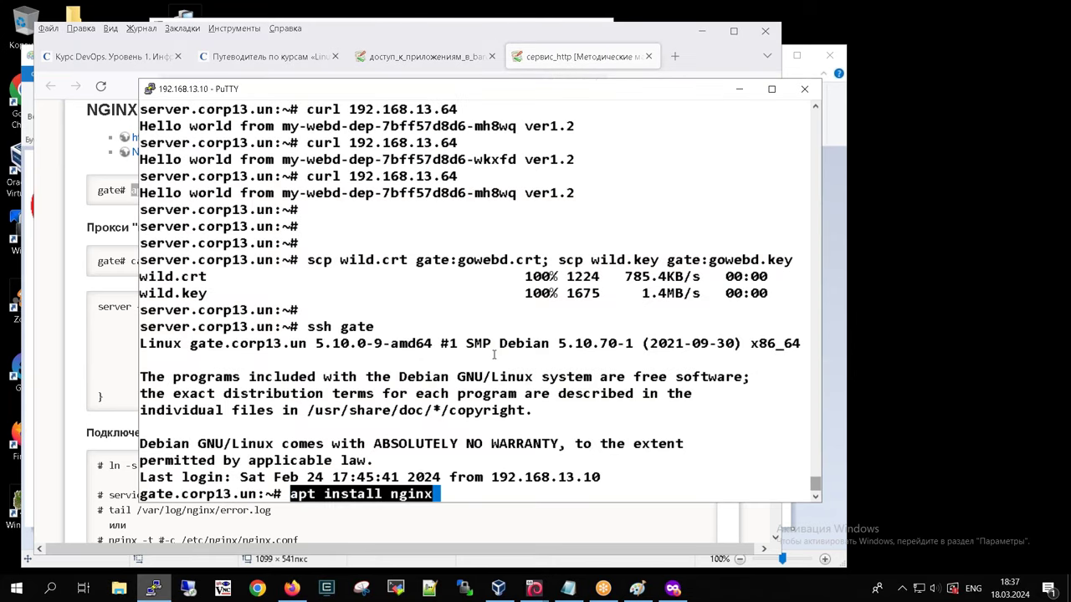
key(Return)
key(Return)
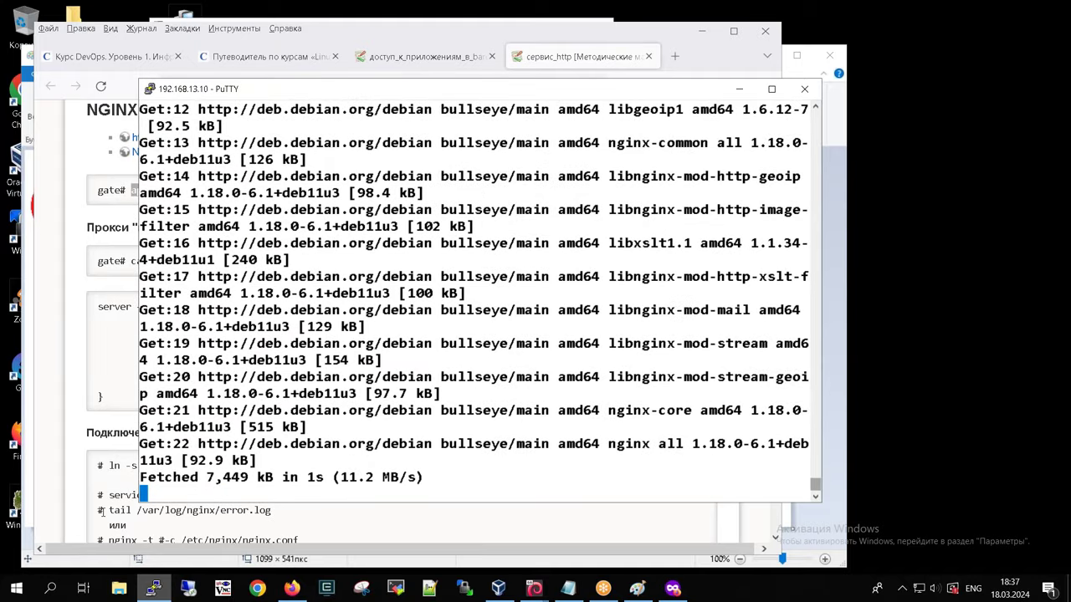
click(598, 57)
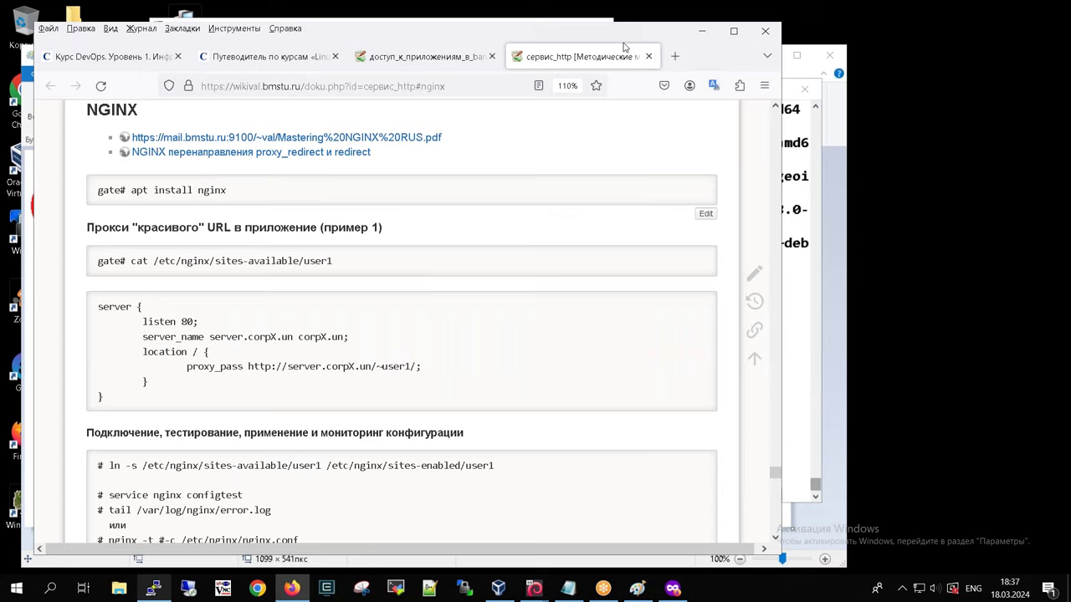
Step: Open 'HTTPS Прокси (пример 4)' in a new tab and select the /etc/nginx/sites-available/gowebd path
click(648, 56)
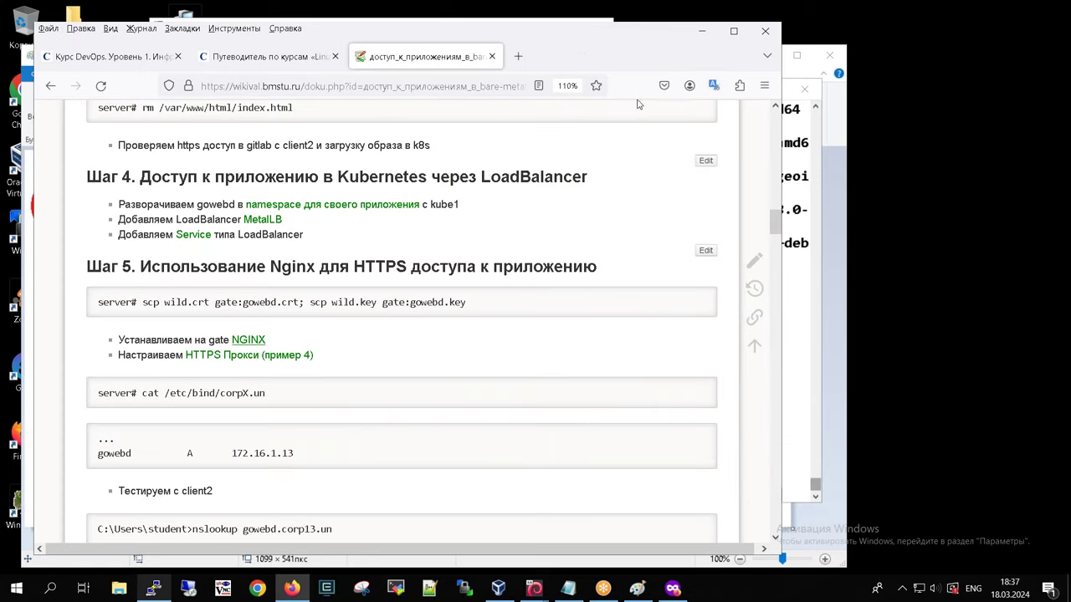
right_click(220, 356)
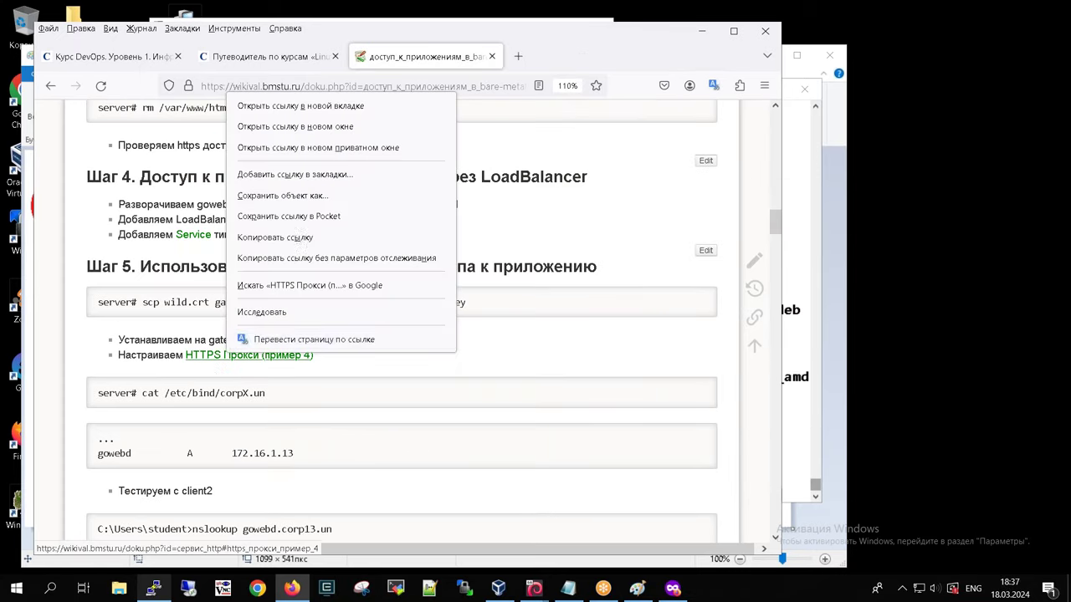
click(326, 107)
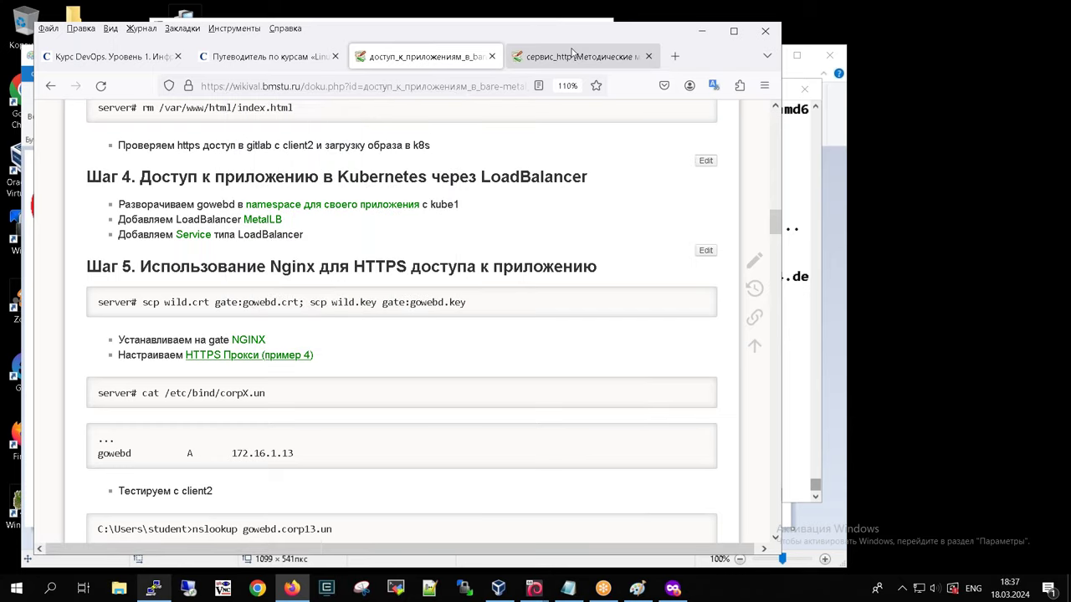
click(572, 56)
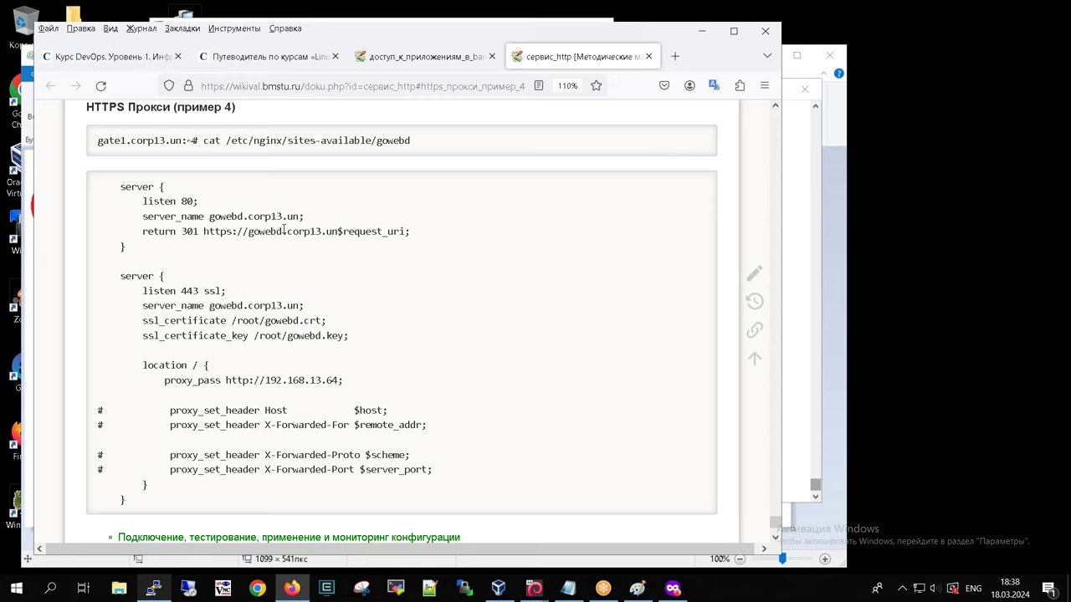
drag(376, 141, 410, 142)
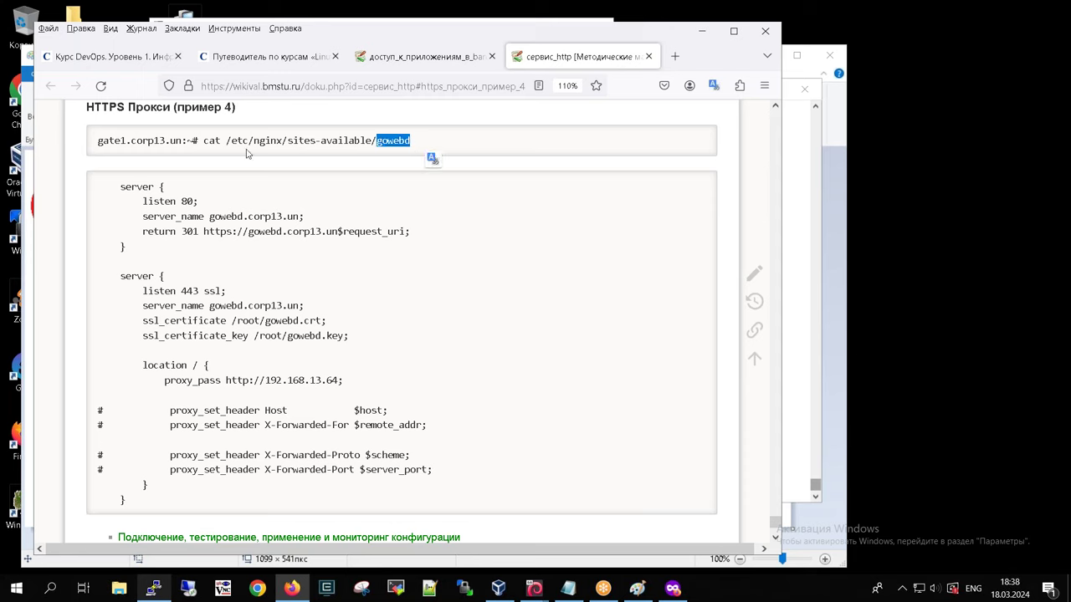
drag(226, 140, 409, 140)
key(ctrl+c)
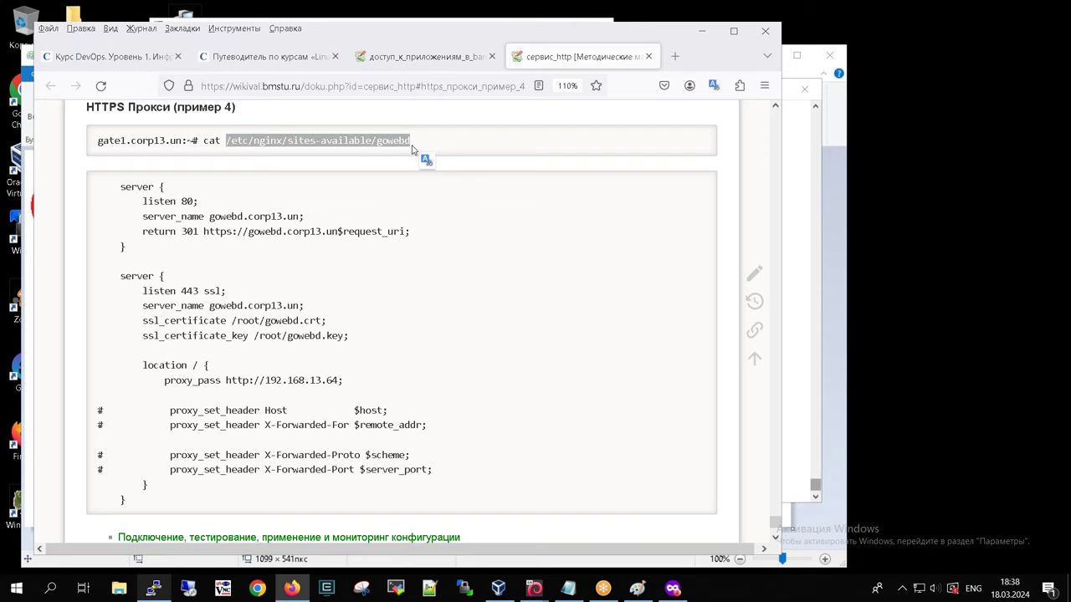
key(alt+Tab)
Step: Create the gowebd site file in vim and paste in the copied HTTPS proxy config
text(vim)
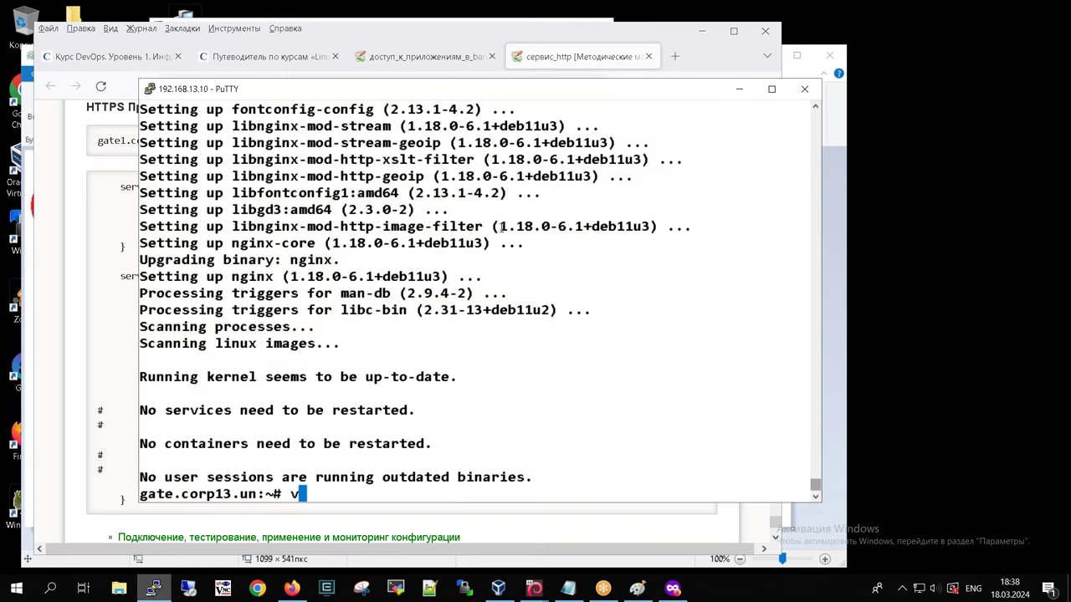
right_click(459, 313)
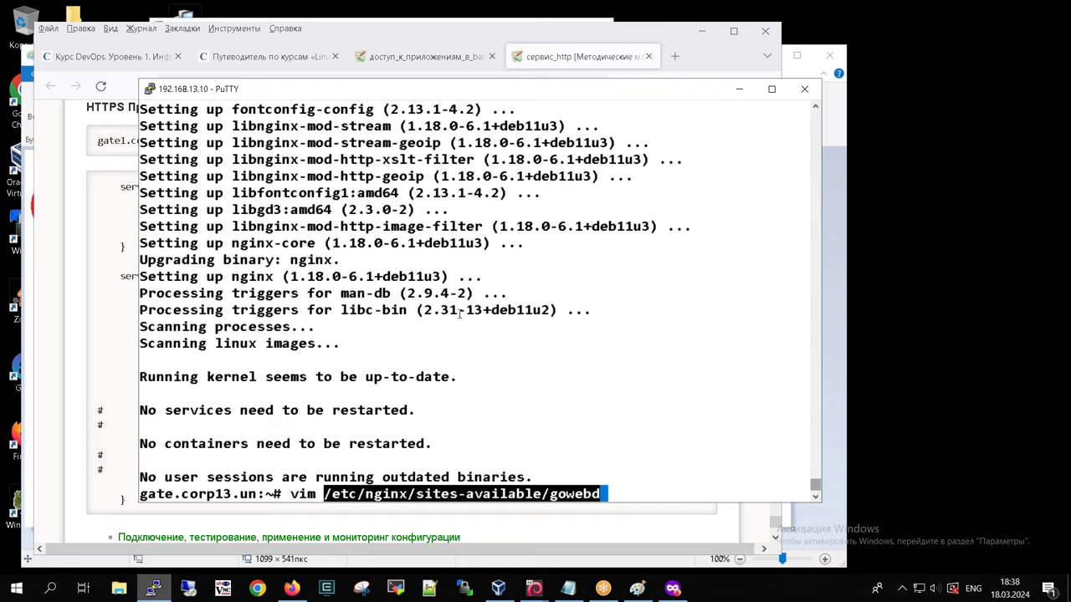
key(Return)
click(98, 271)
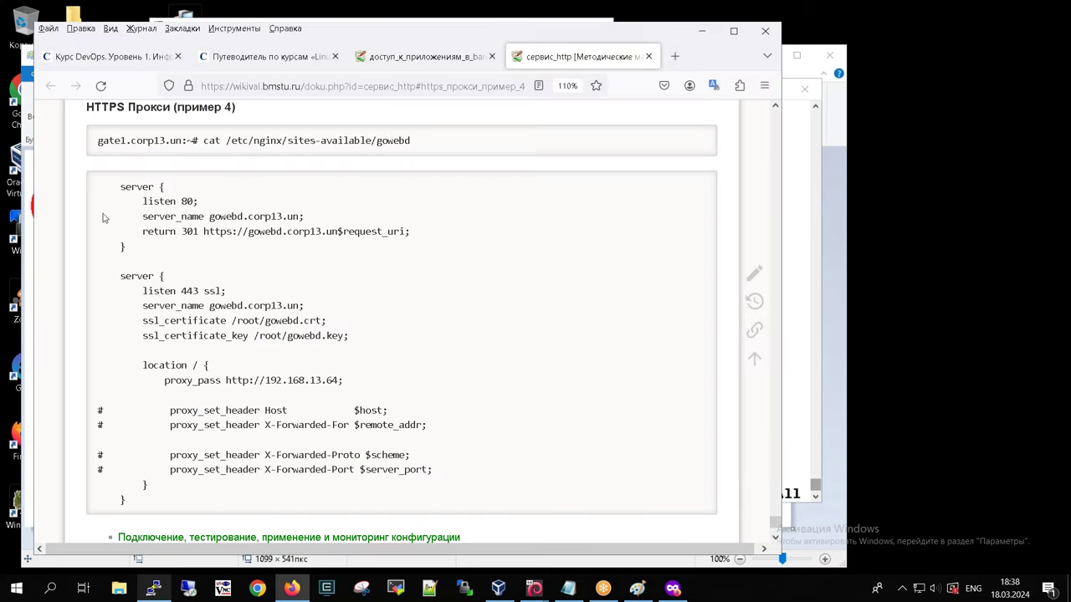
drag(91, 187, 303, 504)
key(ctrl+c)
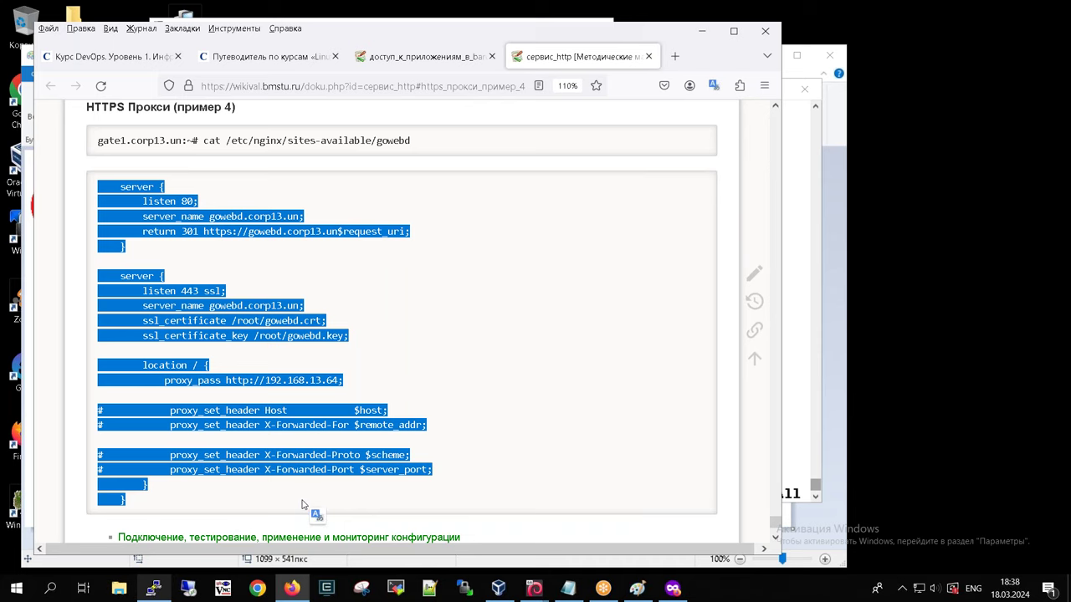
key(alt+Tab)
key(i)
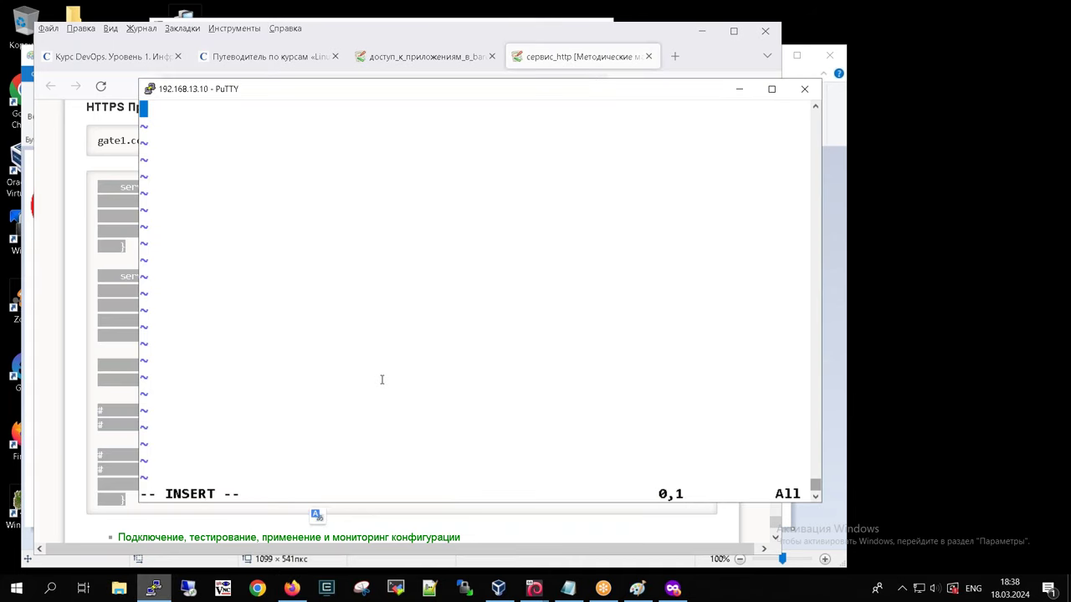
right_click(382, 380)
Step: Delete the commented proxy_set_header lines and leftover blank line, then review the config
key(Up)
key(Up)
key(Up)
key(Up)
key(Up)
key(Up)
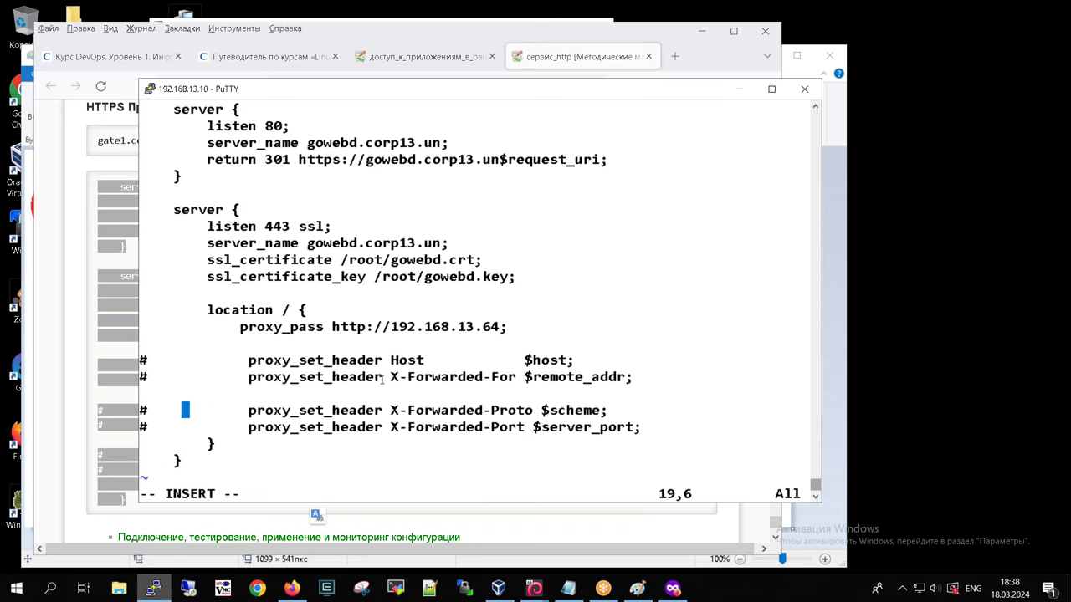
key(Escape)
key(d)
key(d)
key(d)
key(d)
key(d)
key(d)
key(d)
key(d)
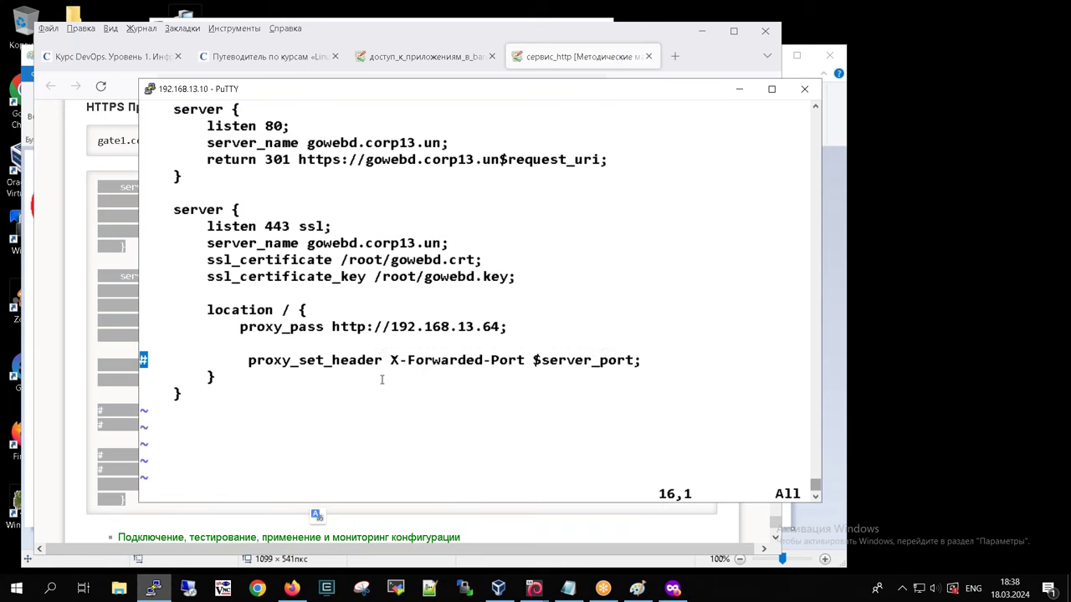
key(d)
key(d)
key(Up)
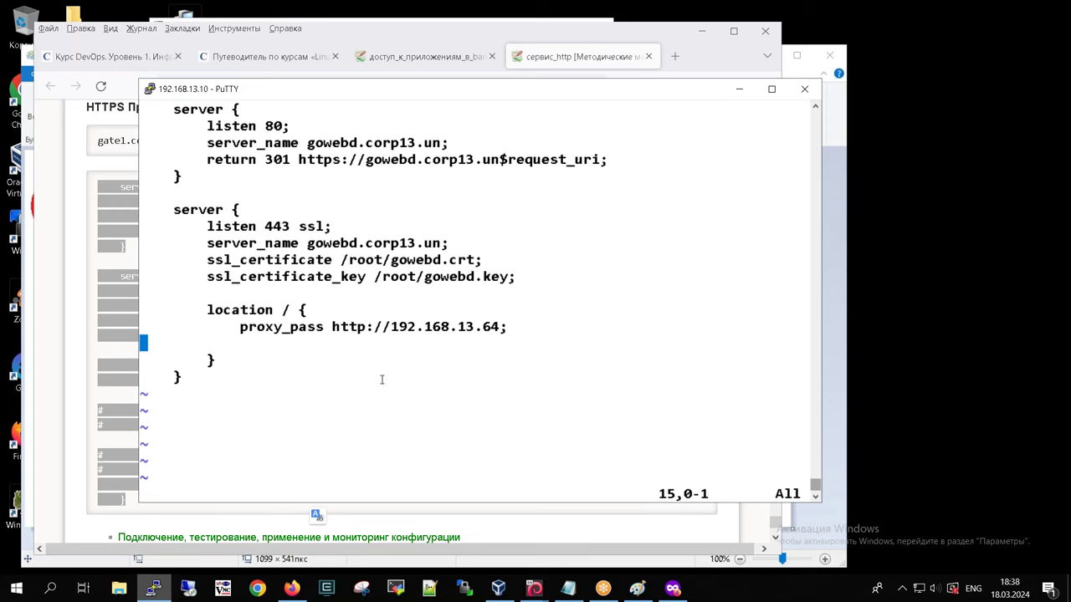
key(d)
key(d)
key(Up)
key(Up)
key(Up)
key(Up)
key(Up)
key(Up)
key(Up)
key(Up)
key(Up)
key(Up)
key(Up)
key(Up)
key(Up)
key(Up)
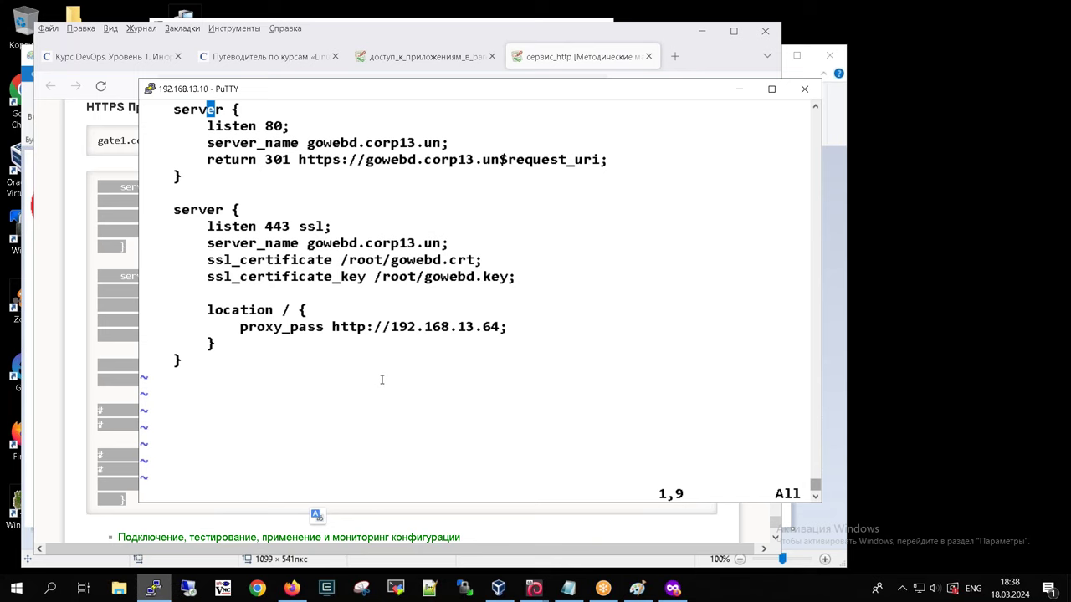
key(Down)
key(Down)
key(shift+g)
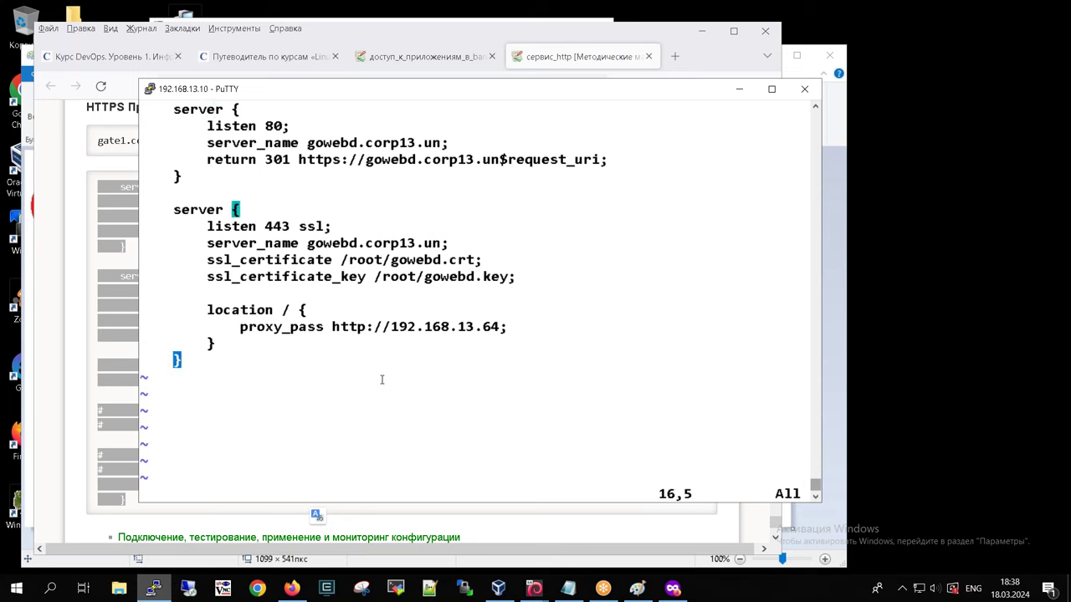
key(Up)
key(Up)
key(Up)
key(Up)
key(Up)
key(Up)
key(Up)
key(Up)
key(Up)
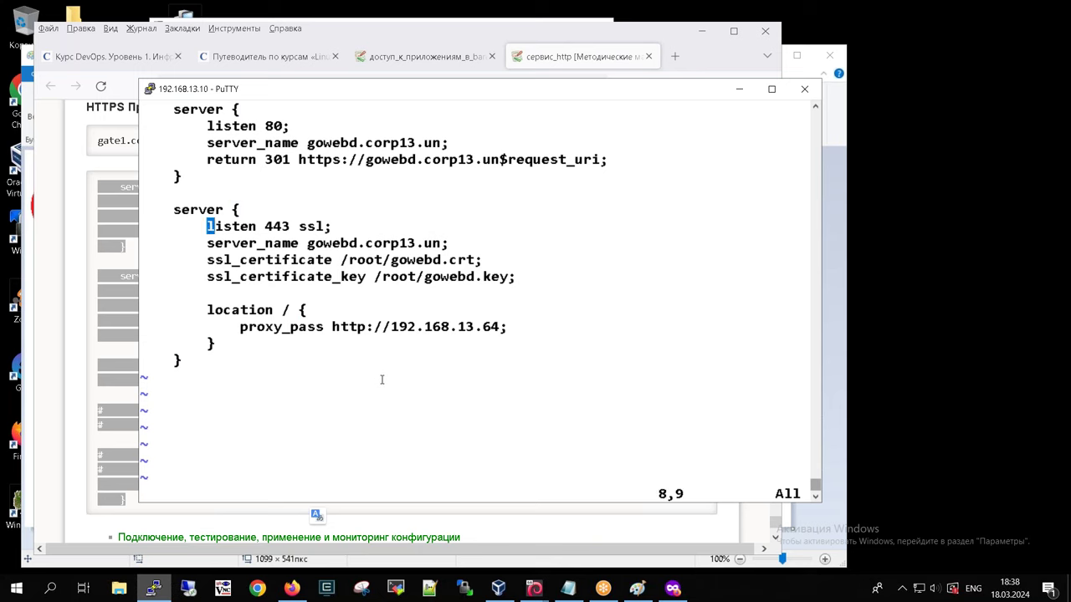
key(Up)
key(Up)
key(Up)
key(Up)
key(Up)
key(Up)
Step: Check the server names, ports 80/443, certificate paths and proxy_pass 192.168.13.64
drag(307, 142, 441, 143)
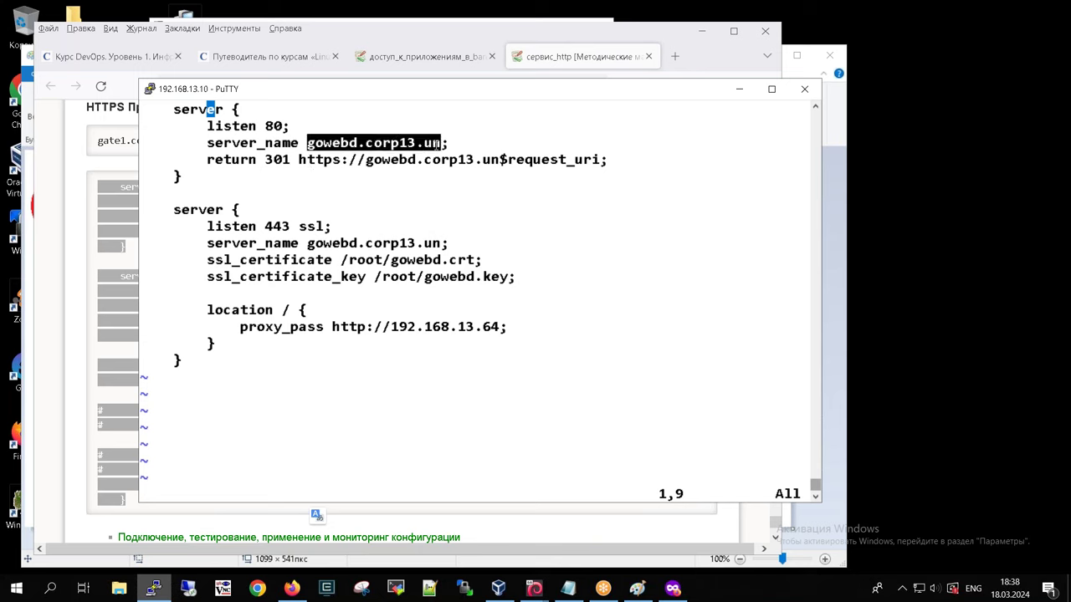
drag(243, 126, 290, 126)
drag(241, 159, 347, 159)
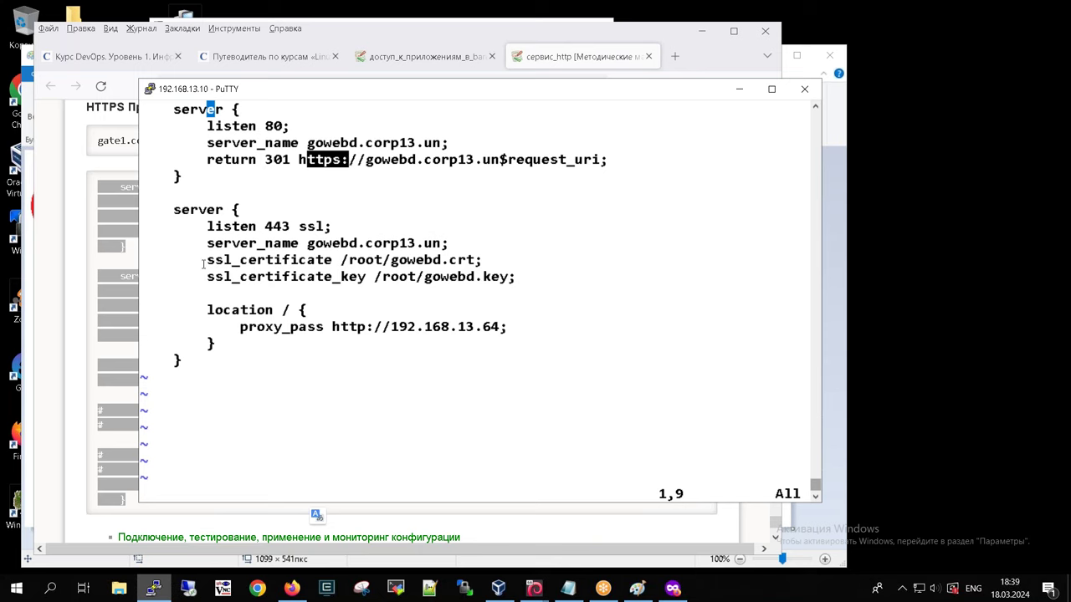
drag(251, 227, 298, 226)
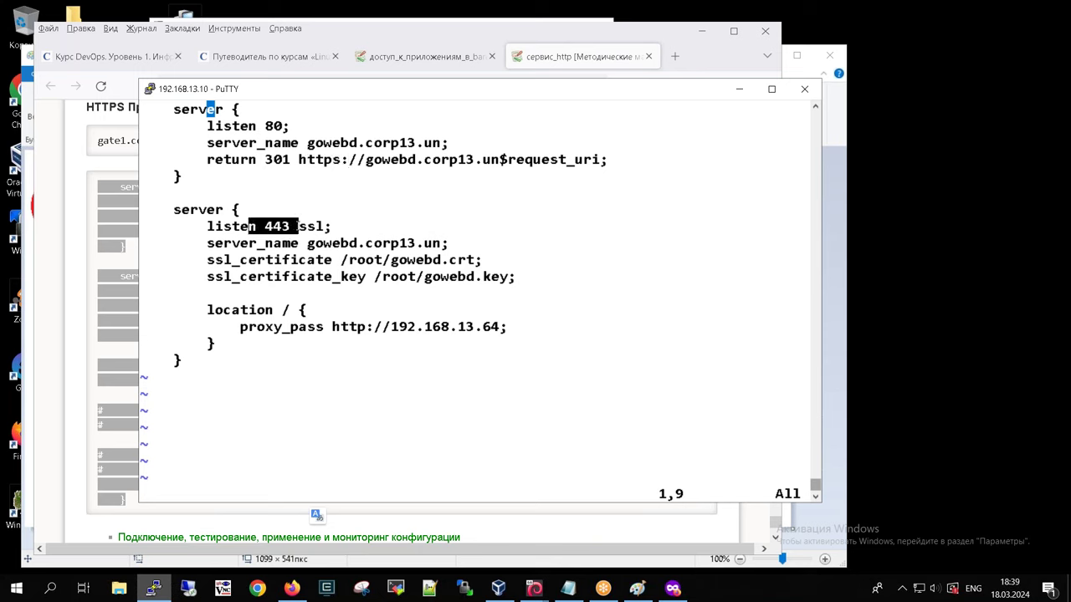
drag(342, 260, 474, 260)
drag(368, 276, 508, 277)
drag(307, 244, 440, 240)
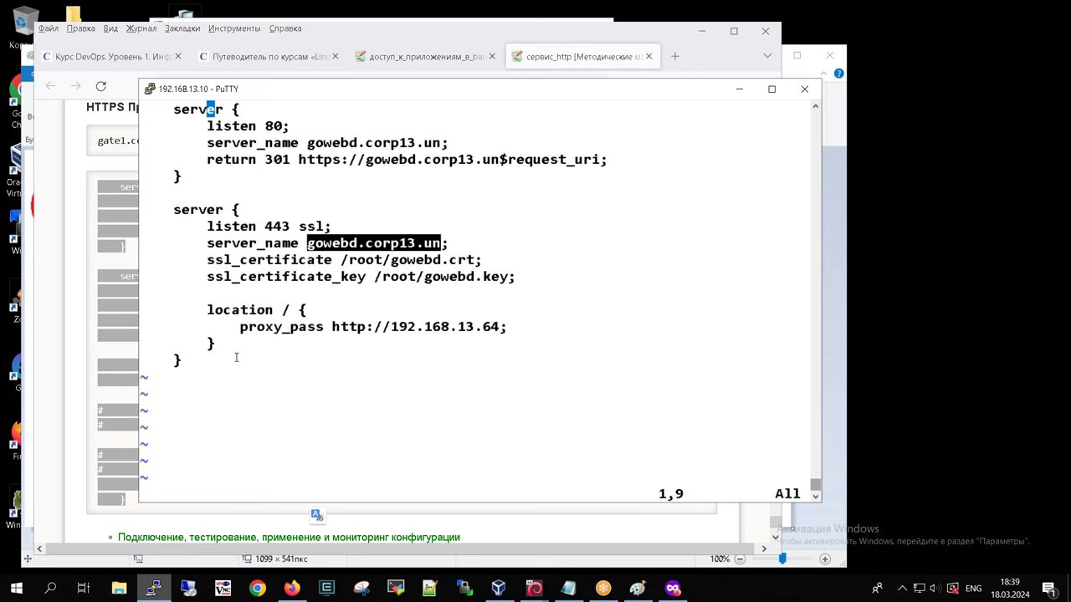
drag(333, 327, 499, 328)
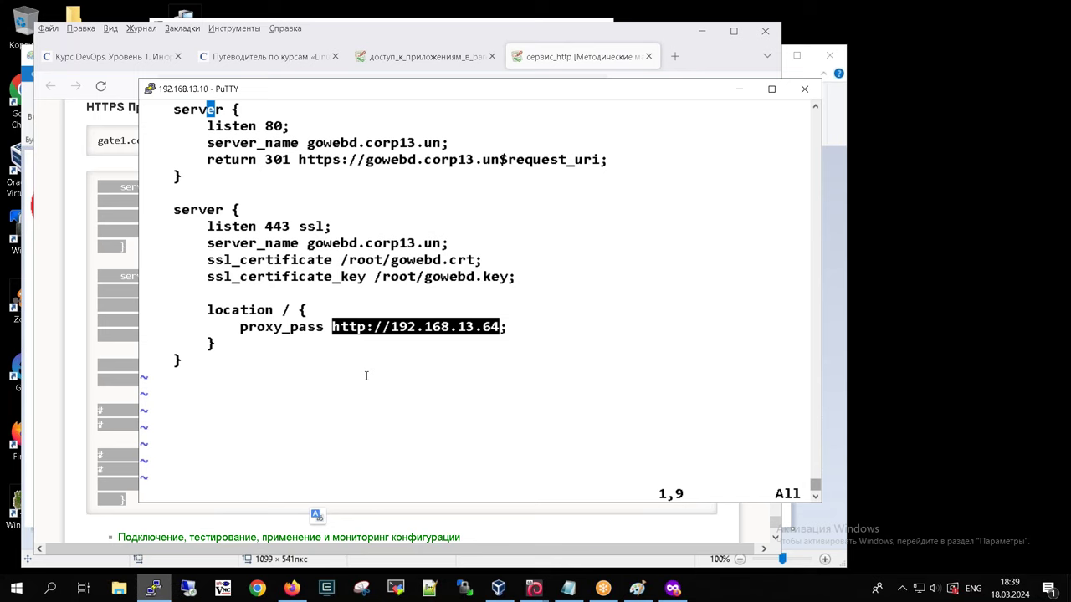
Step: Save the gowebd site file with :wq and exit to the gate shell
click(400, 266)
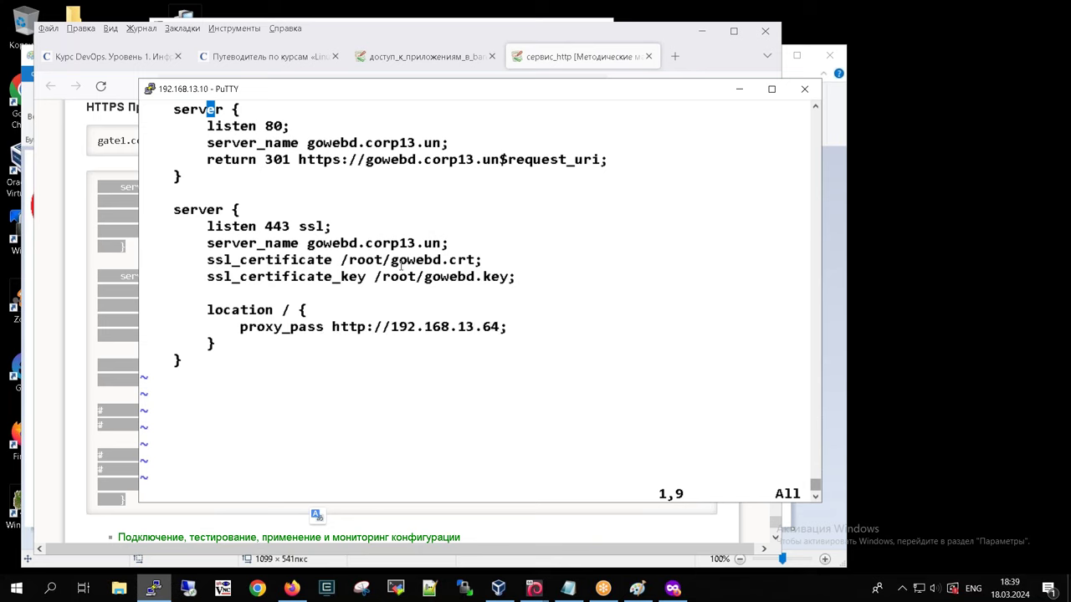
text(:wq)
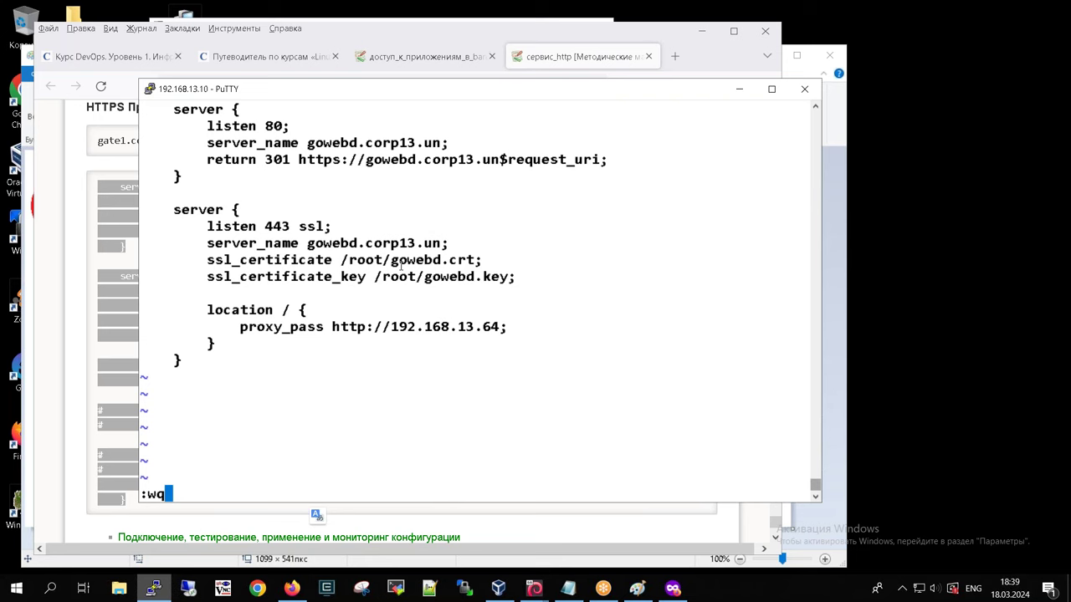
key(Return)
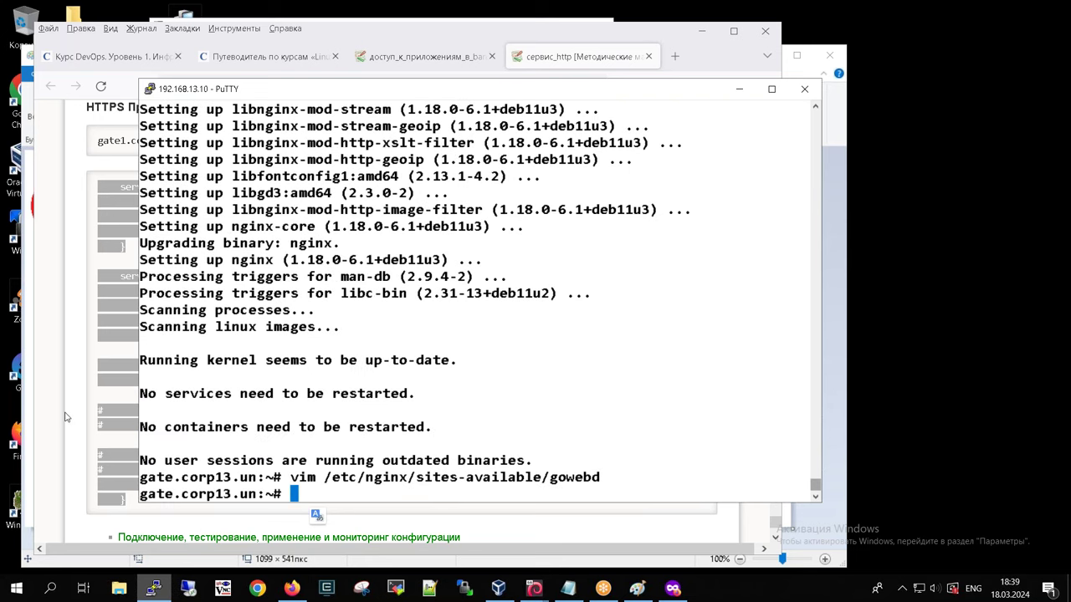
Step: Copy the ln -s symlink command from the wiki's enabling-configs section
click(68, 418)
click(228, 538)
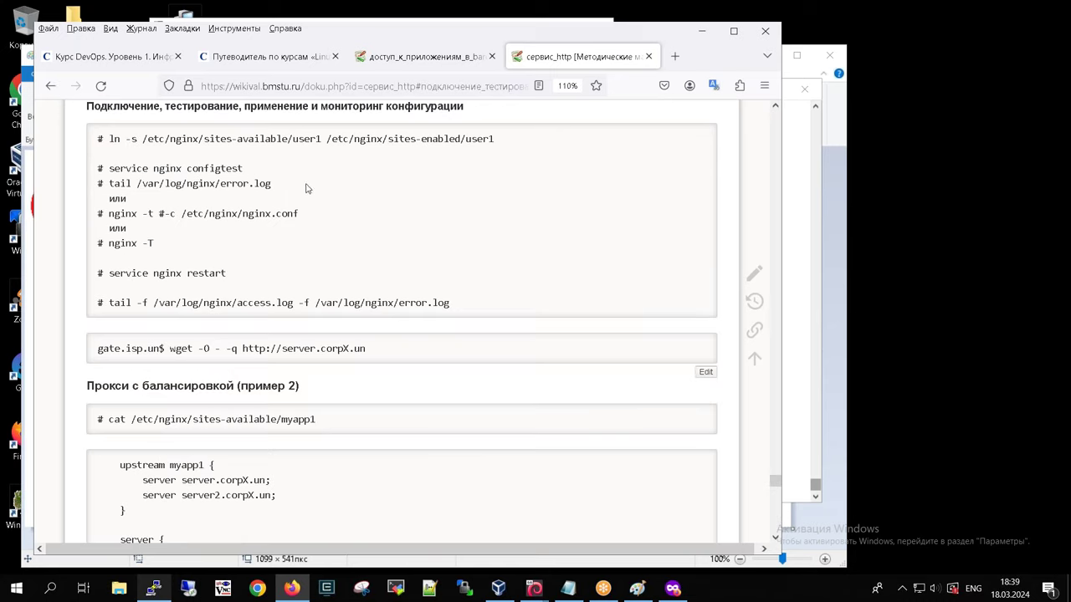
drag(103, 139, 159, 139)
click(132, 141)
drag(110, 140, 465, 140)
key(ctrl+c)
Step: Symlink gowebd from sites-available into sites-enabled, replacing the sample name user1
key(alt+Tab)
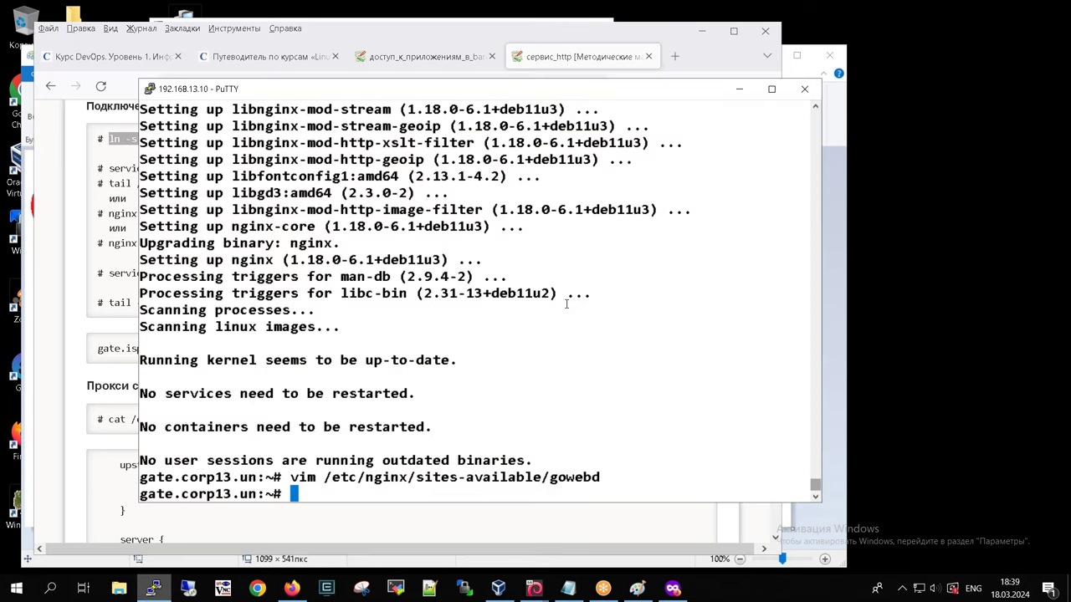
key(Return)
key(Return)
right_click(517, 284)
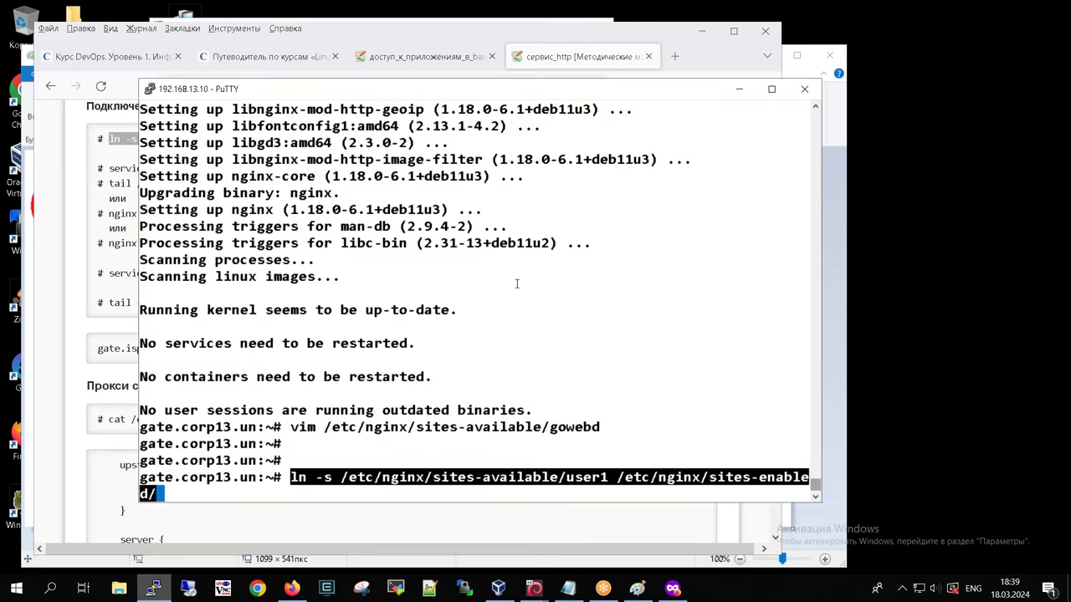
drag(551, 428, 599, 428)
right_click(584, 312)
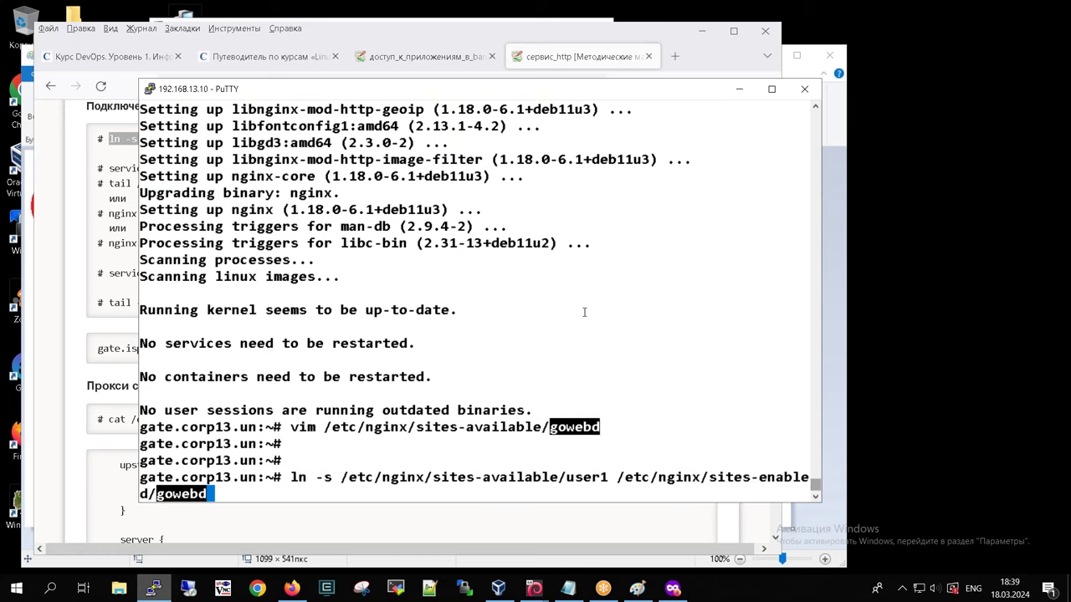
key(Left)
key(Left)
key(Left)
key(Left)
key(Left)
key(Left)
key(Left)
key(Left)
key(Left)
key(Left)
key(Left)
key(Left)
key(Left)
key(Left)
key(Left)
key(Left)
key(Left)
key(Left)
key(Left)
key(Left)
key(Left)
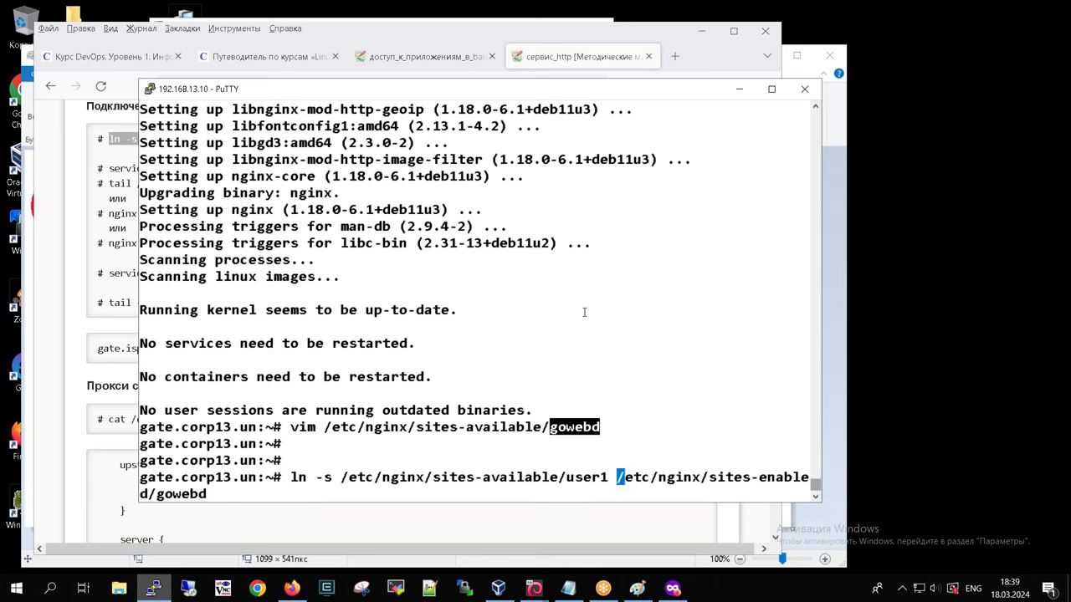
key(BackSpace)
key(BackSpace)
key(BackSpace)
key(BackSpace)
key(BackSpace)
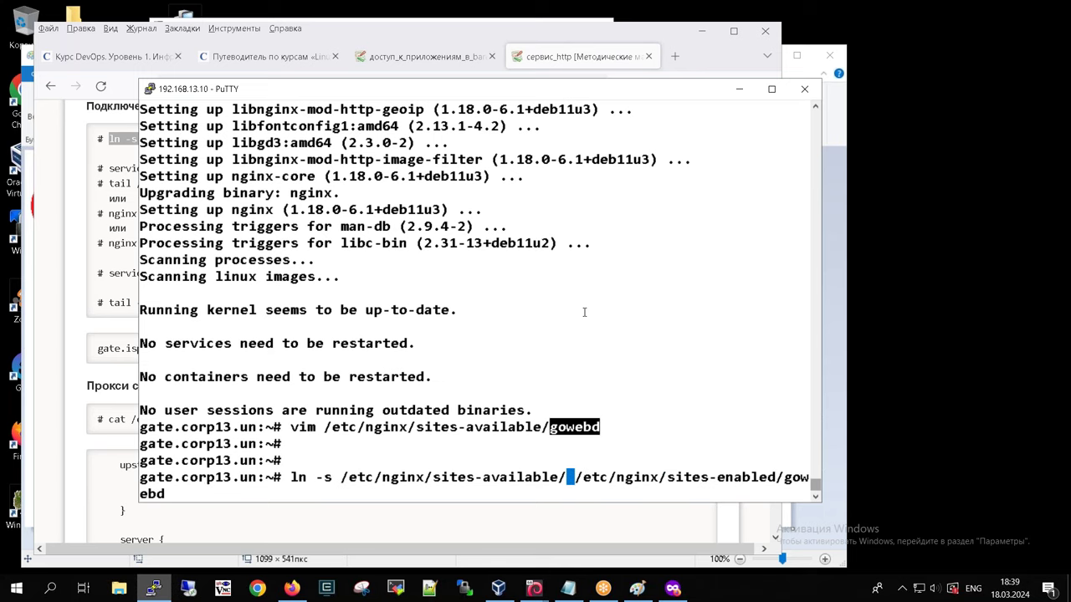
right_click(599, 296)
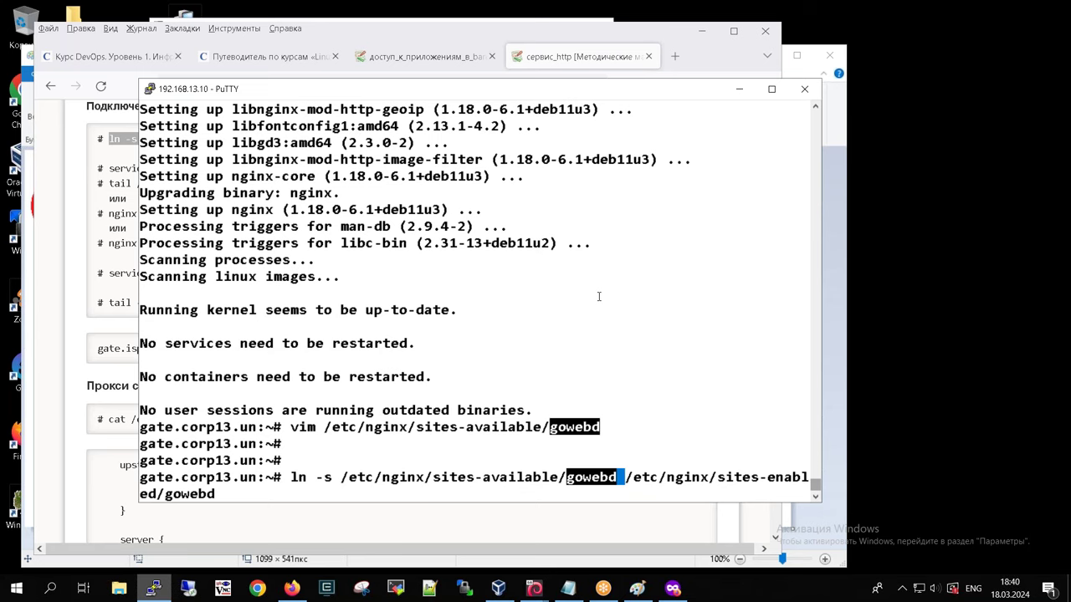
key(Return)
key(Return)
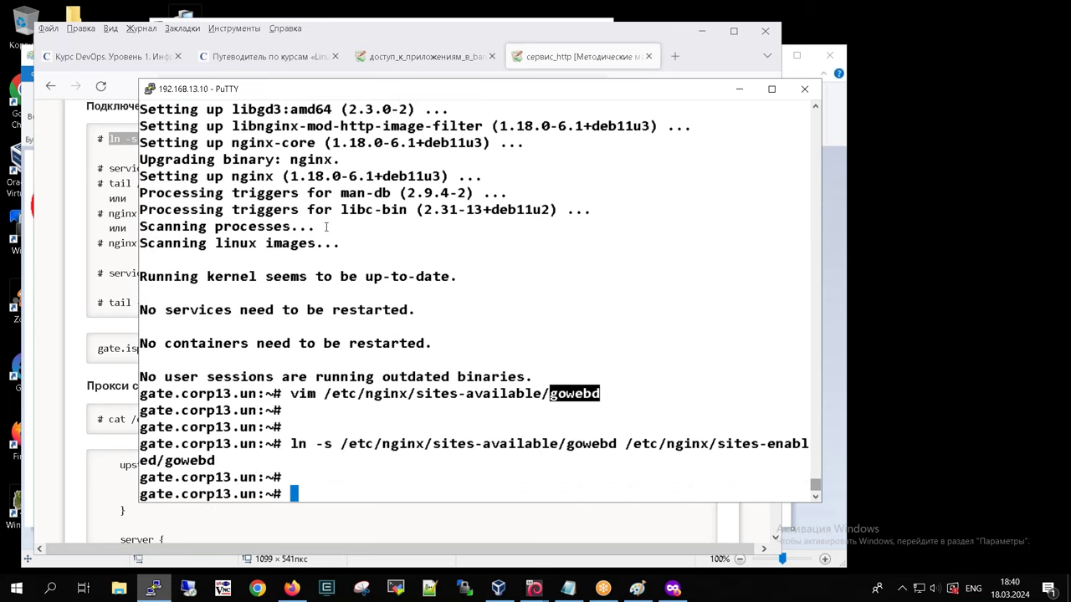
Step: Copy the nginx -T command from the wiki
click(97, 270)
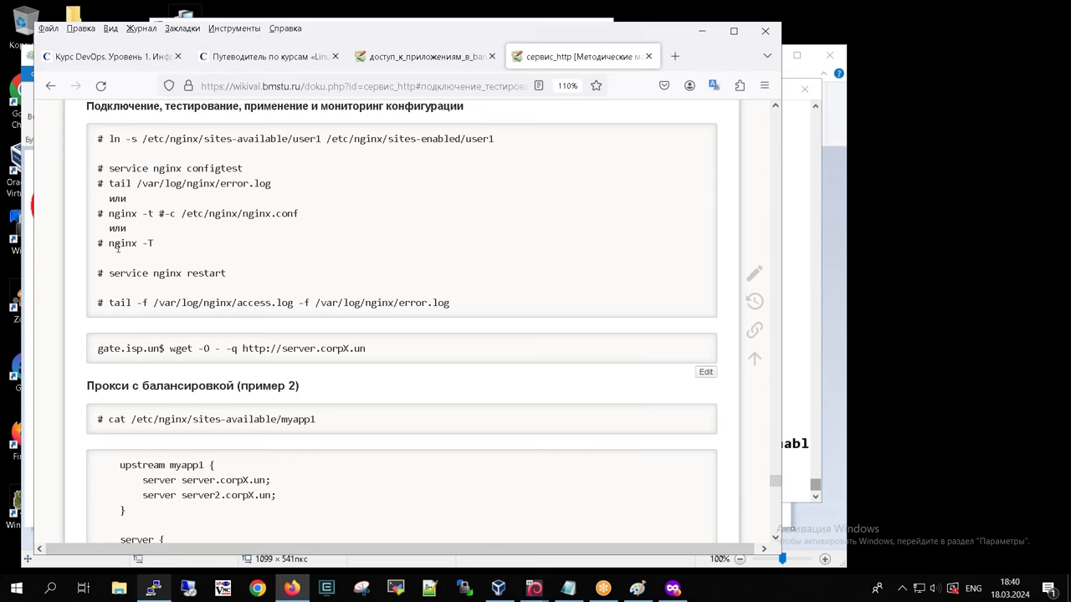
drag(110, 244, 169, 248)
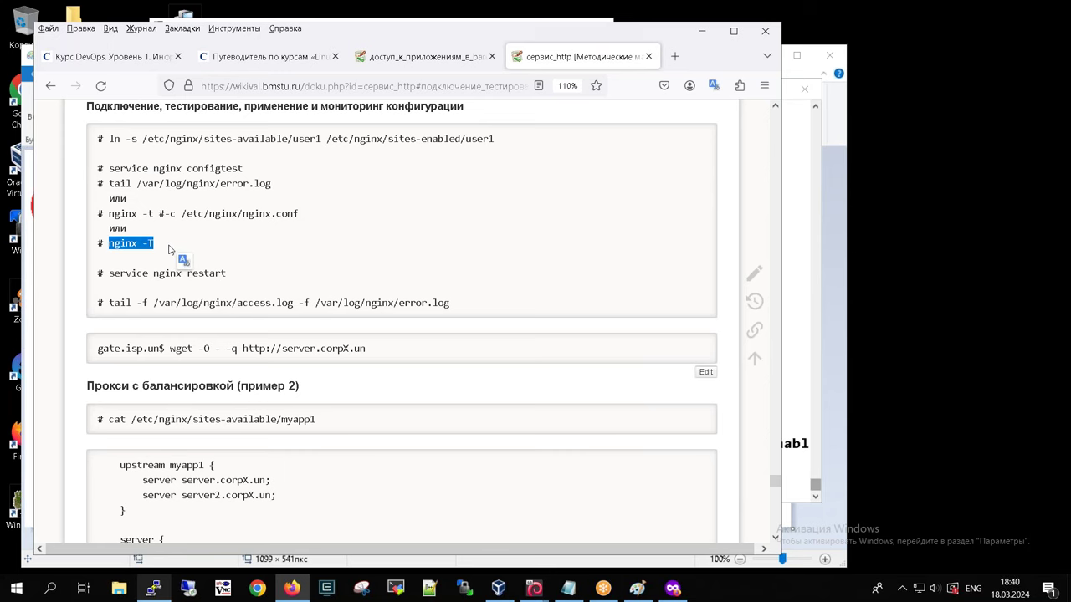
key(ctrl+c)
key(alt+Tab)
Step: Dump the loaded config with nginx -T, then run service nginx restart
right_click(517, 336)
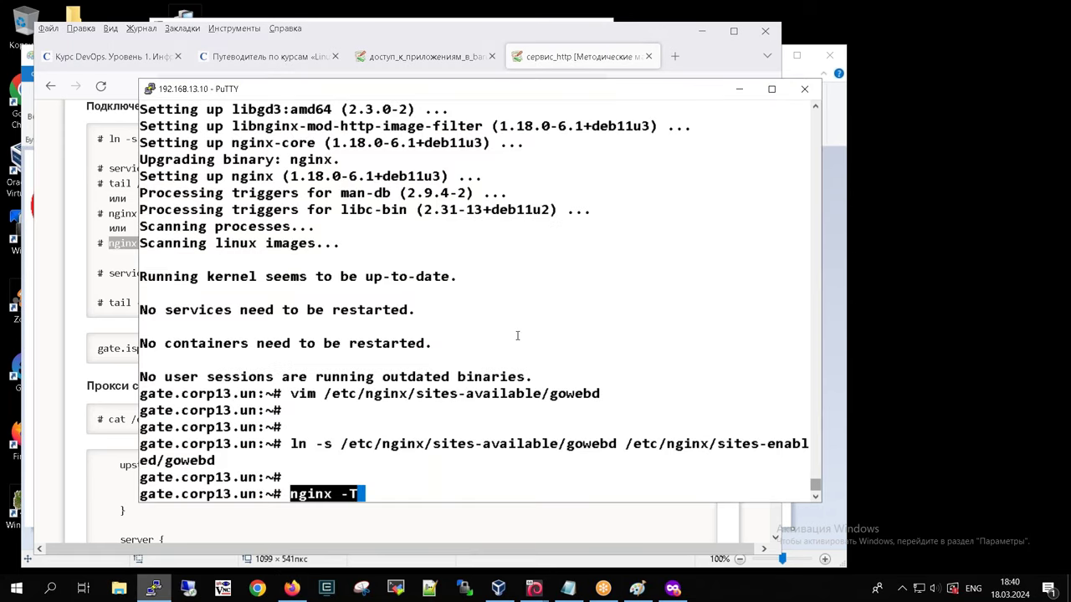
key(Return)
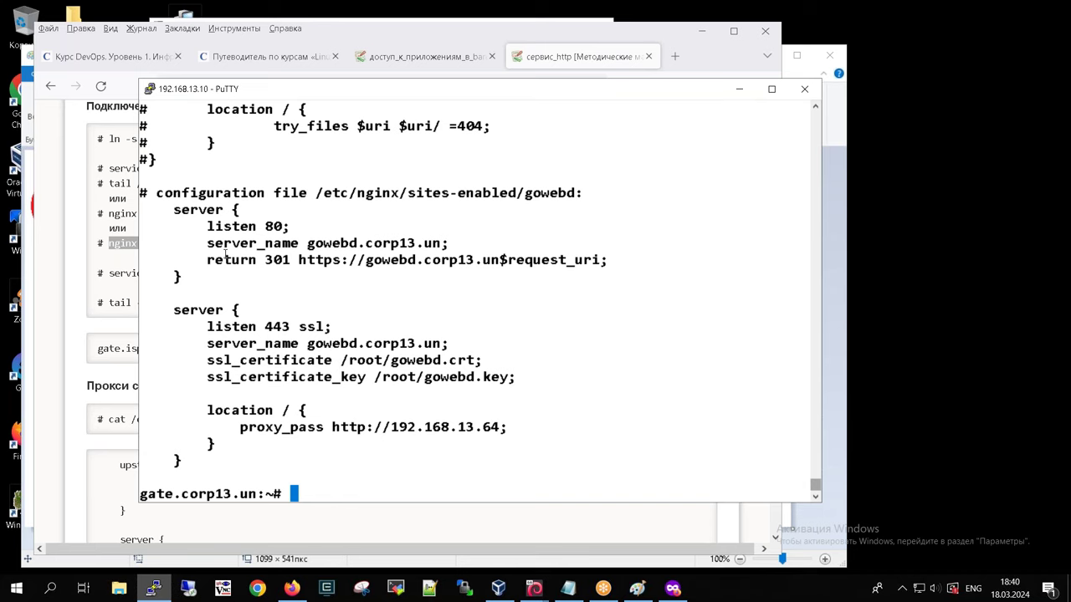
click(91, 355)
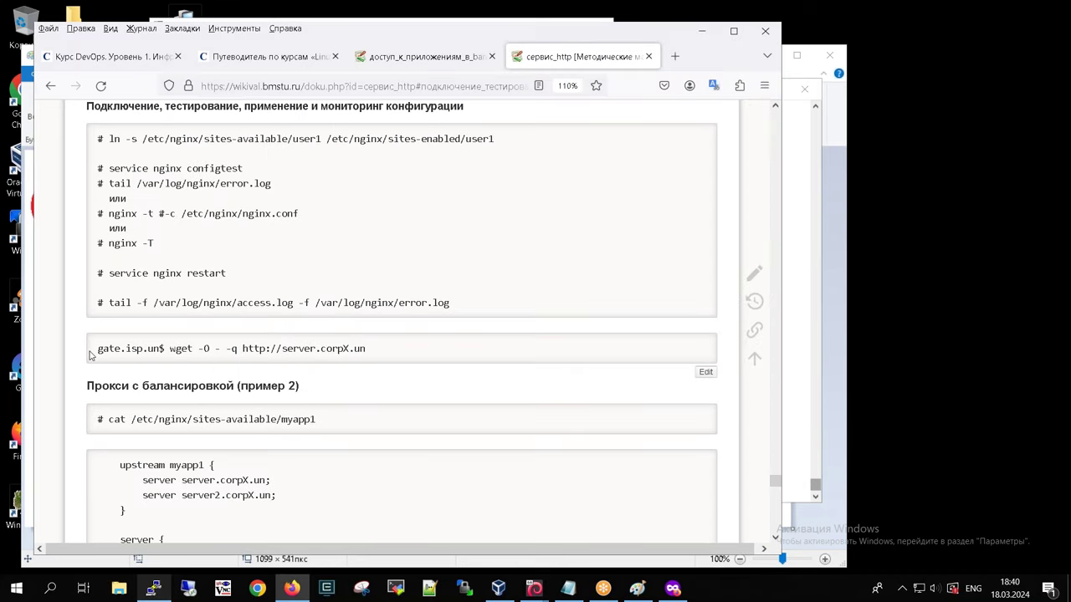
drag(107, 274, 234, 277)
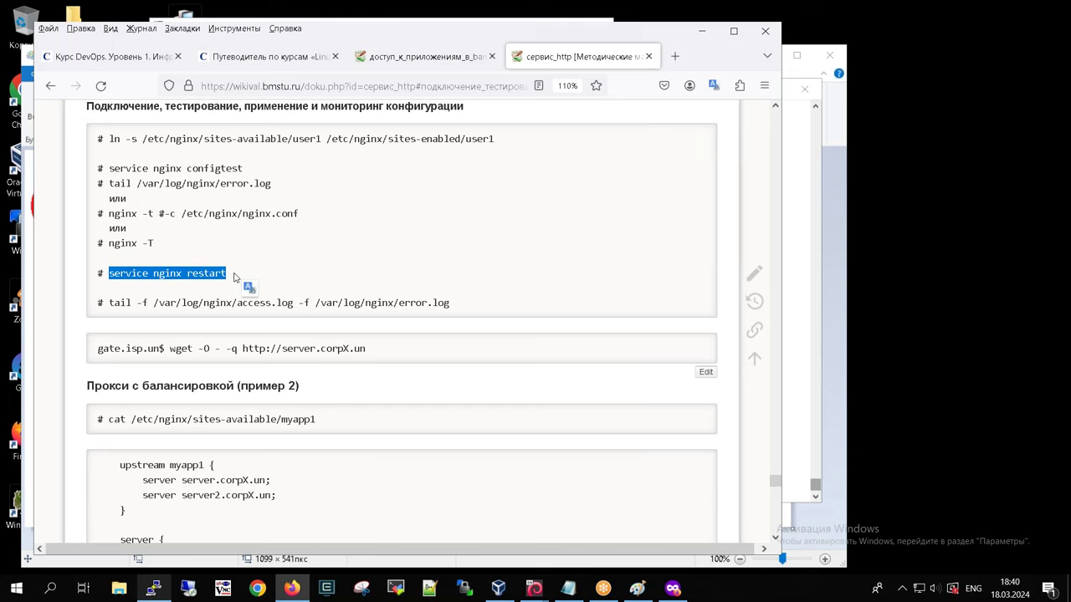
key(alt+Tab)
right_click(534, 389)
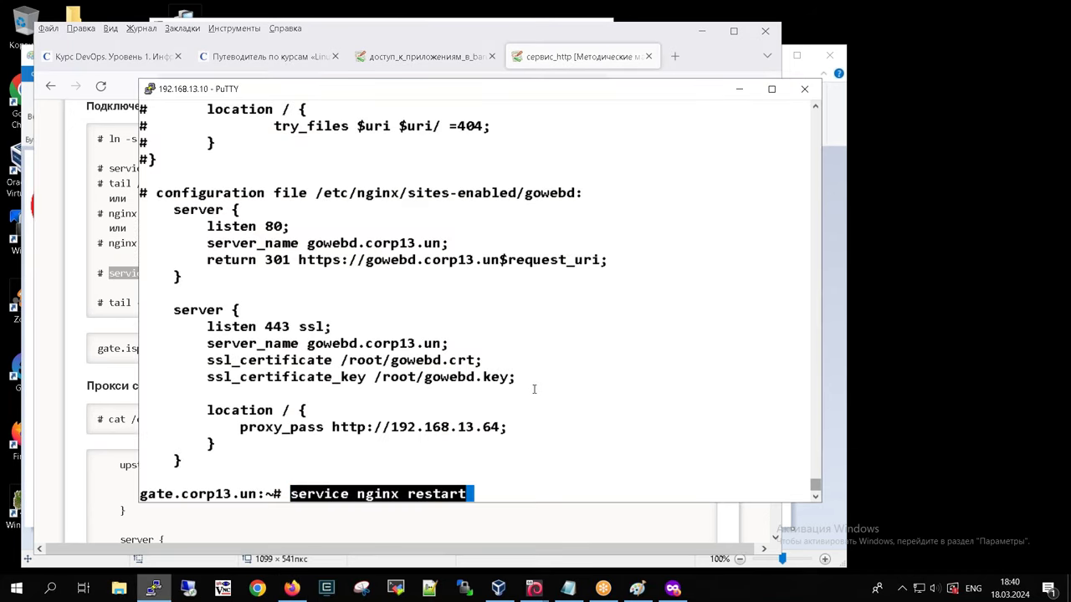
key(Return)
key(Return)
key(Return)
Step: Clear the half-typed tail command, log out of gate, and copy gowebd.corp13.un
text(tail -)
key(BackSpace)
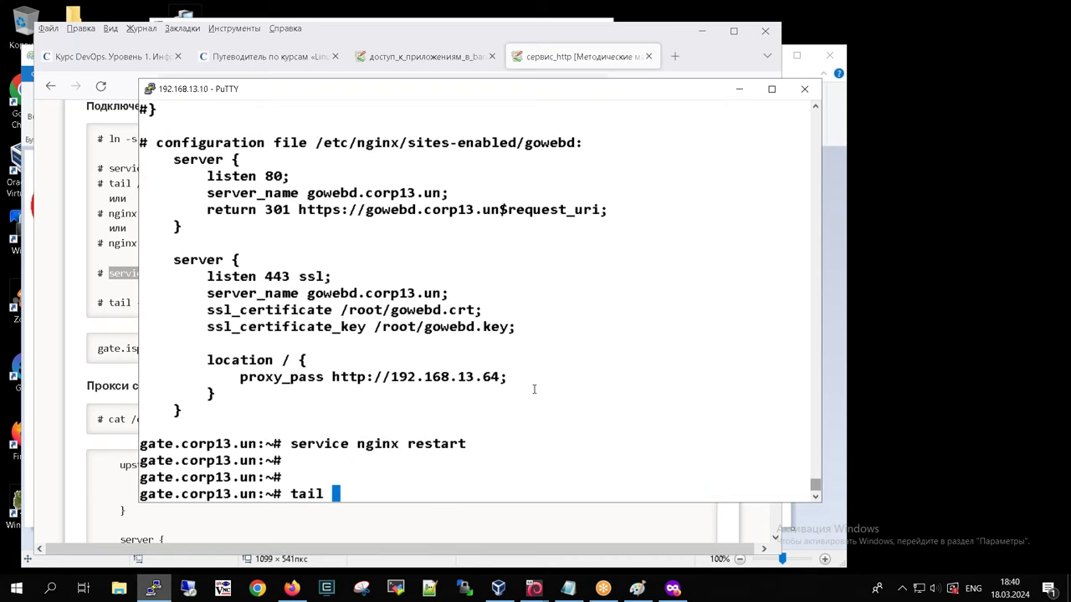
key(ctrl+u)
key(ctrl+d)
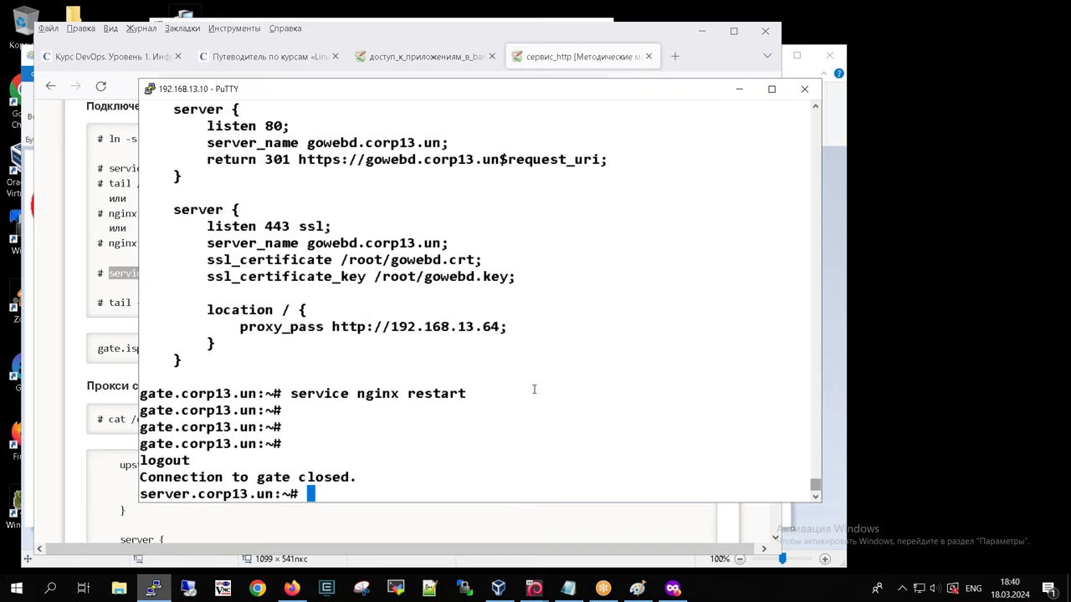
drag(307, 143, 440, 144)
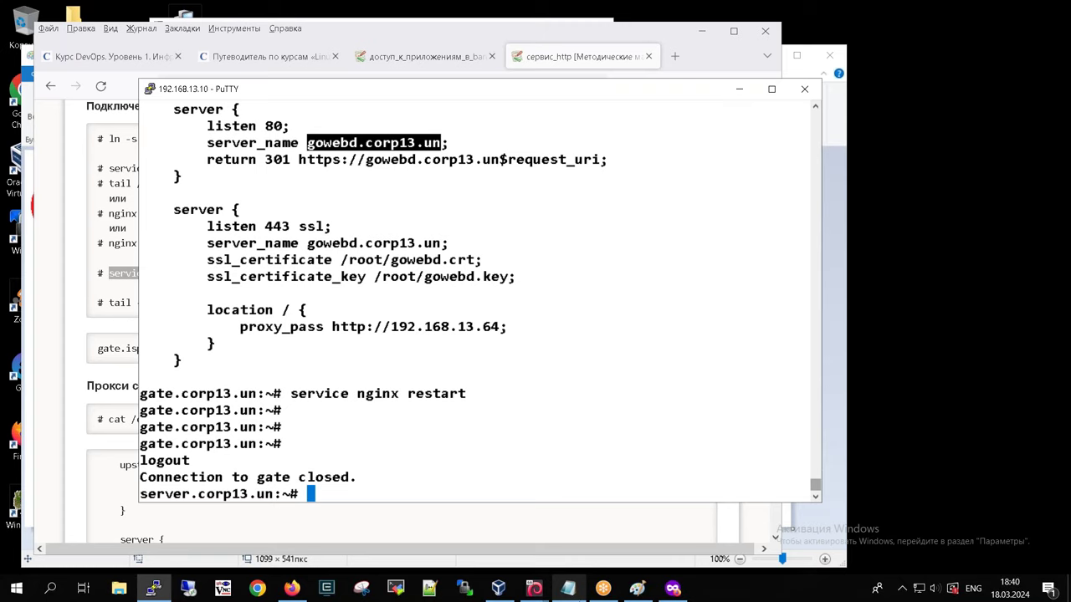
Step: Sketch and undo a client2-to-gate arrow in Paint, then type vim /etc/bind/corp13.un
click(638, 589)
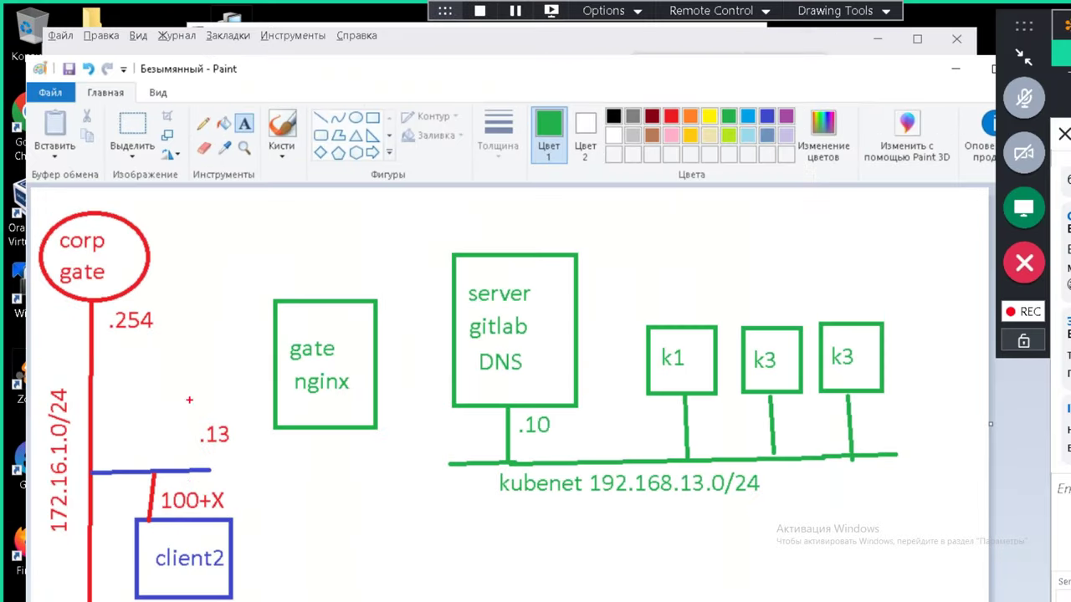
mouse_move(187, 493)
mouse_down()
mouse_move(266, 403)
mouse_move(261, 427)
mouse_move(239, 445)
mouse_move(220, 404)
mouse_up()
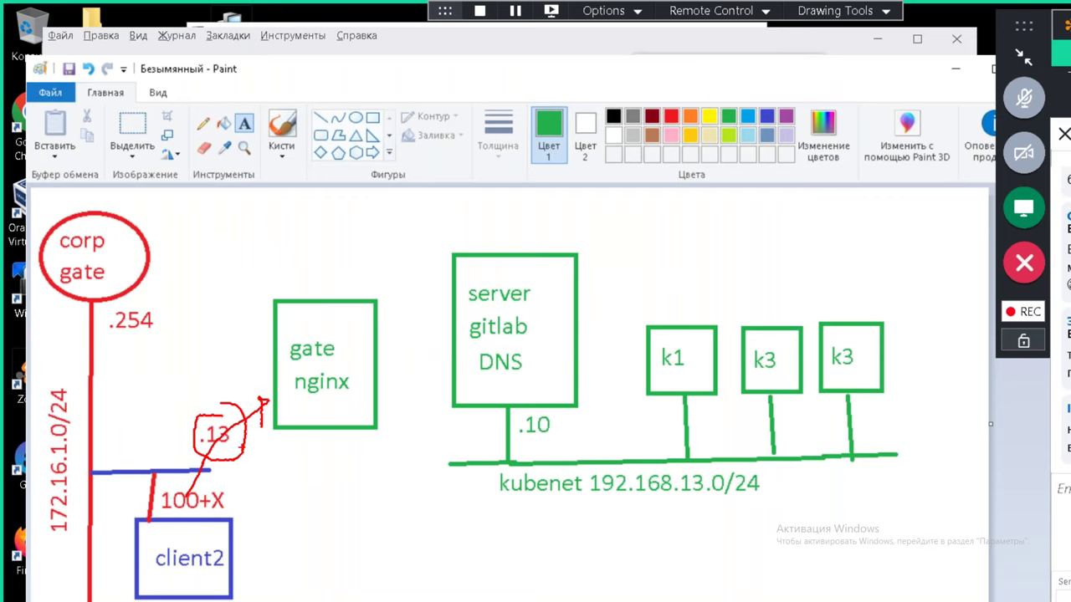
key(ctrl+z)
key(ctrl+z)
key(ctrl+z)
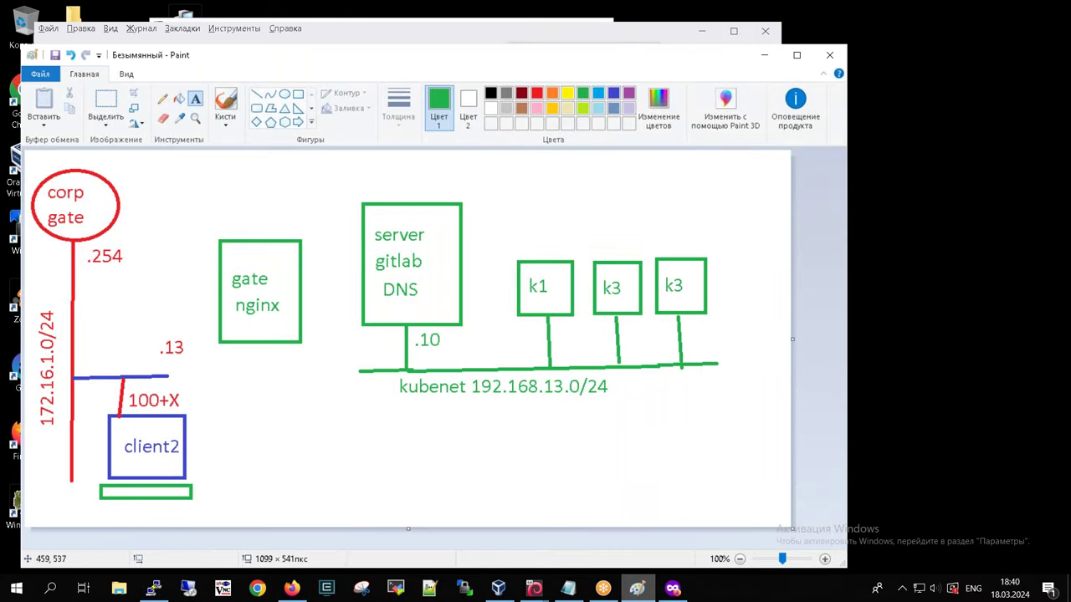
click(153, 588)
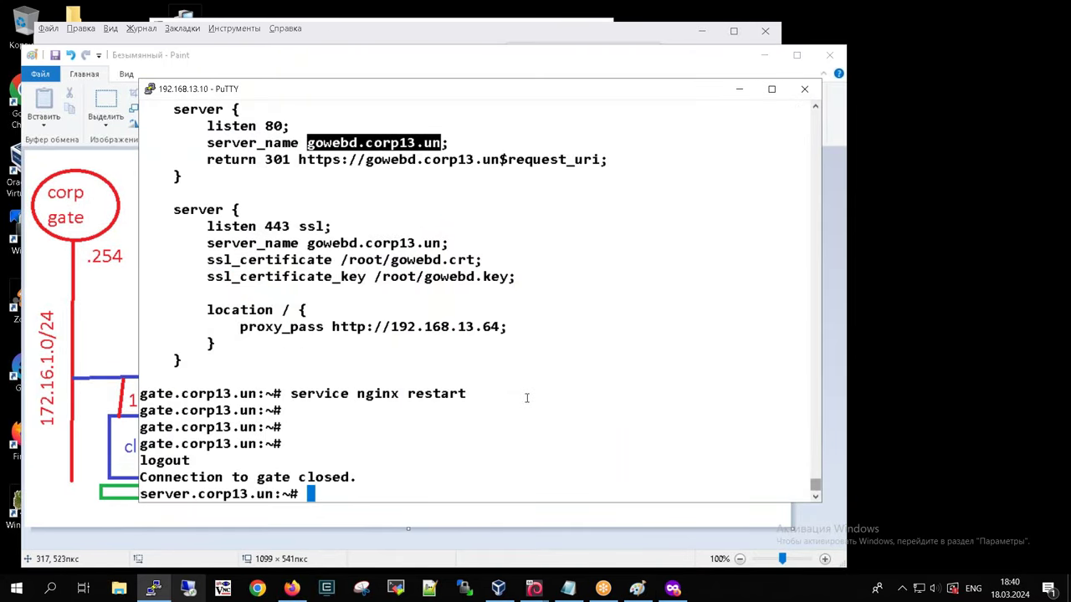
text(vim /etc/bind/corp13.un)
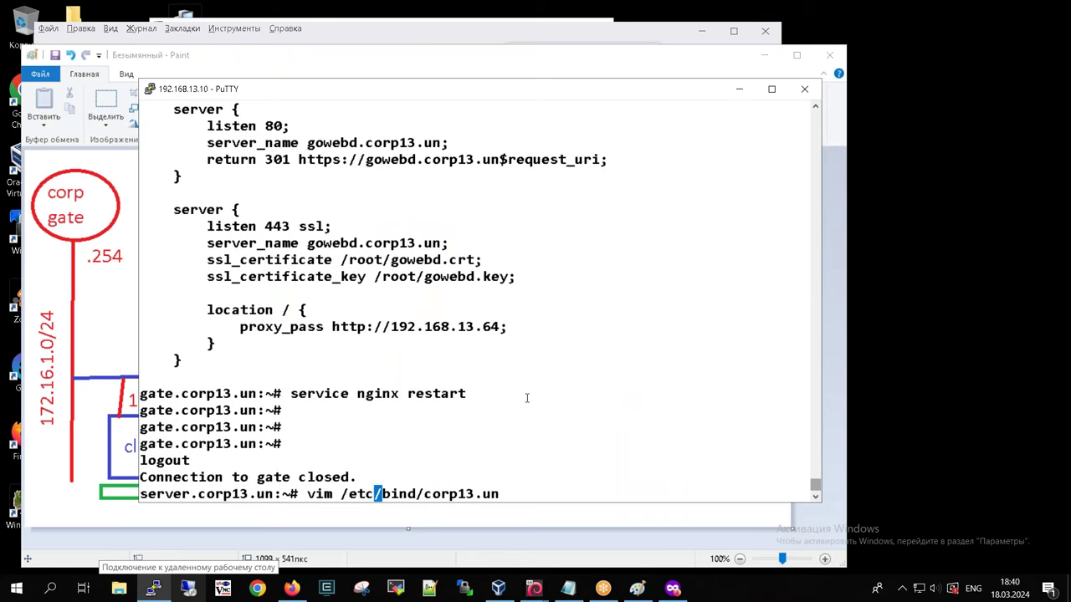
Step: Comment out the gowebd CNAME record in corp13.un with ';' and add a blank line below
key(Return)
key(Down)
key(Down)
key(Down)
key(Down)
key(Down)
key(Down)
key(Down)
key(Down)
key(Down)
key(Down)
key(Down)
key(Down)
key(Down)
key(Down)
key(Down)
key(Down)
key(Down)
key(Up)
text(i)
text(;gowebd          CNAME   webd)
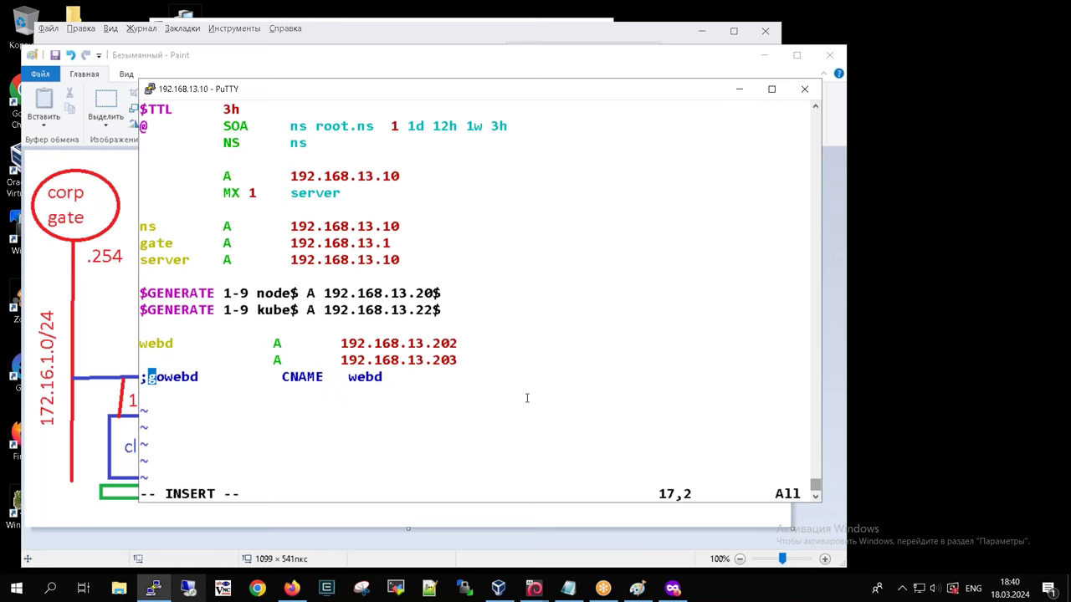
key(Down)
key(Return)
key(alt+Tab)
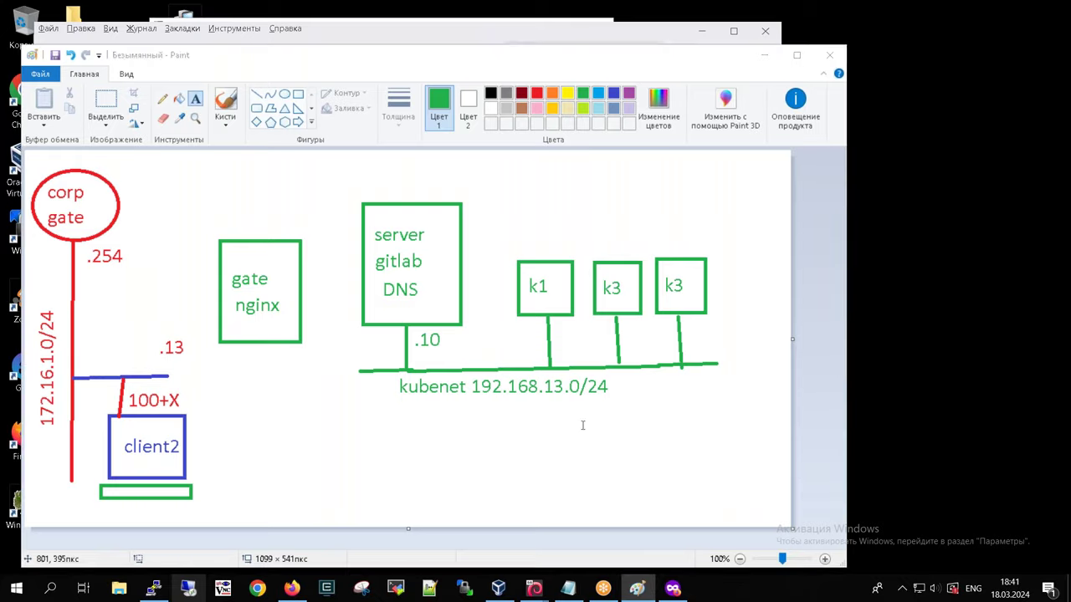
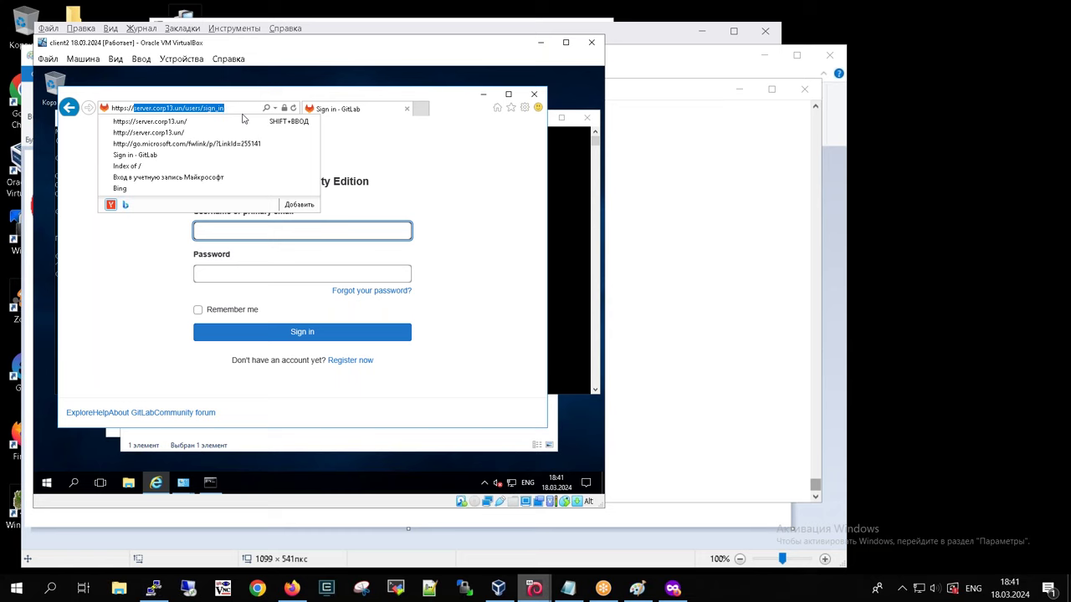
text(gowebd)
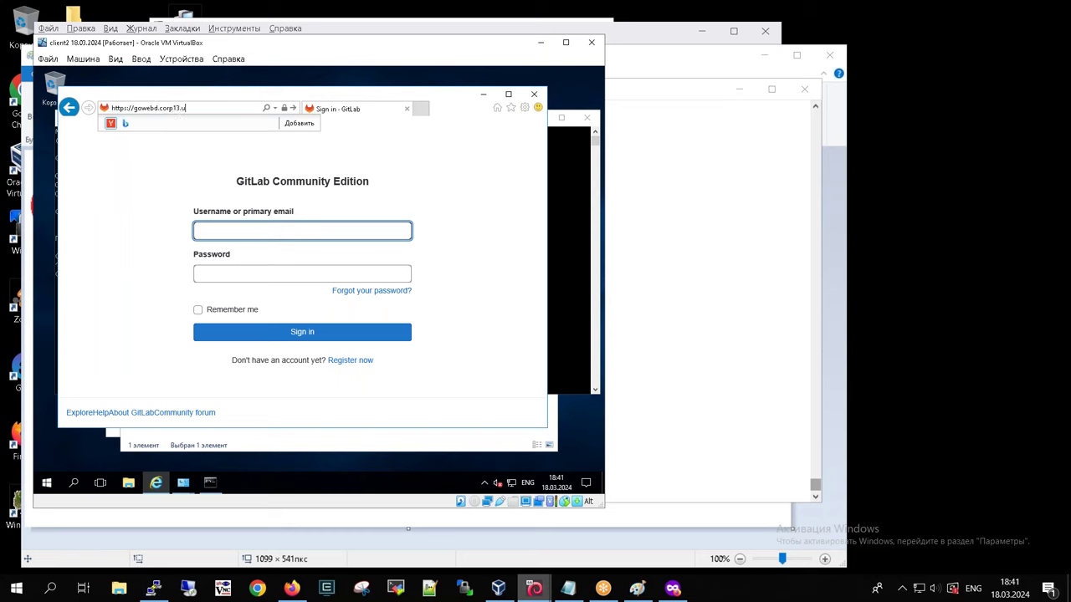
key(Return)
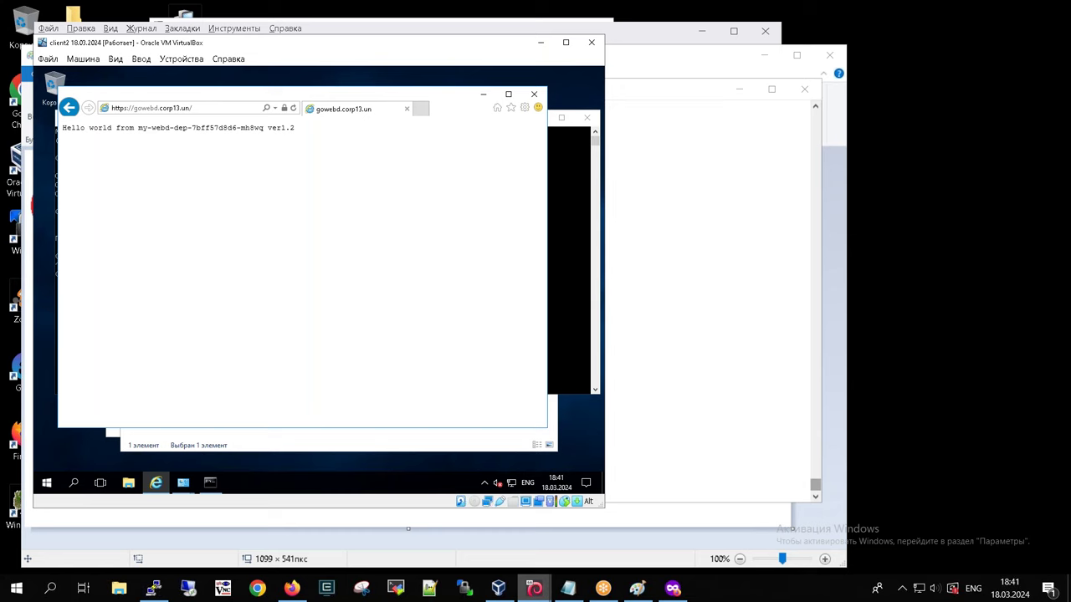
click(294, 107)
Step: Scroll the lab wiki to Шаг 6 on the fault-tolerant gate, then return to the Paint diagram
click(291, 588)
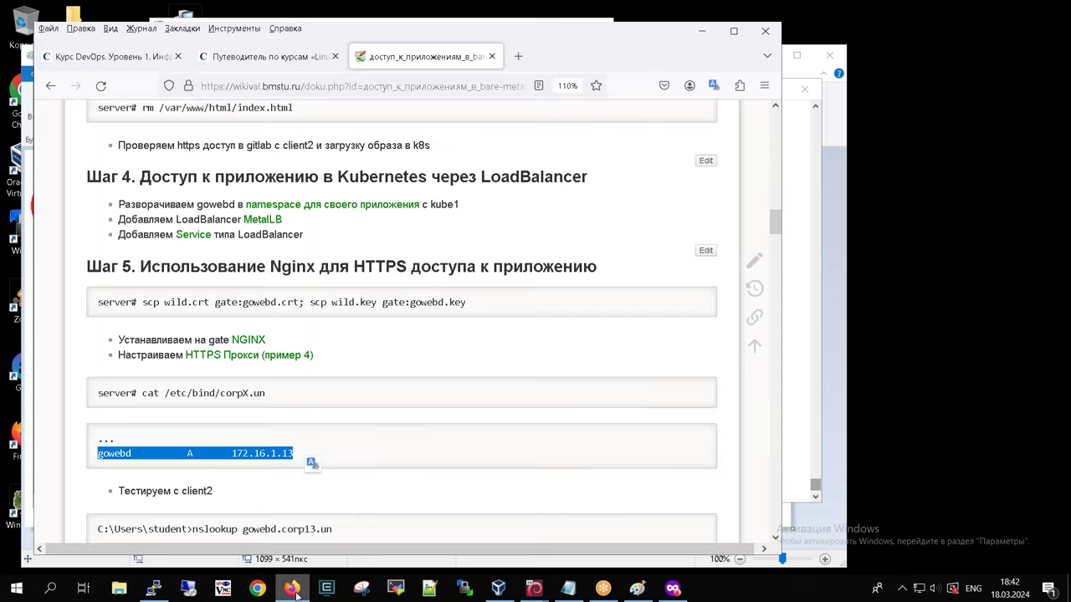
click(566, 440)
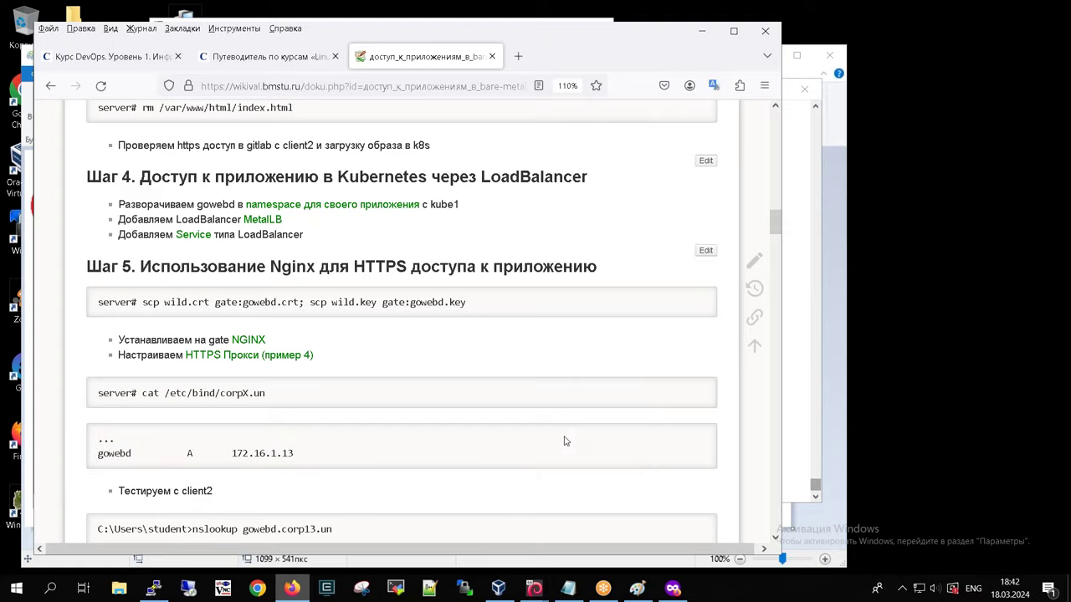
scroll(564, 440, down, 2)
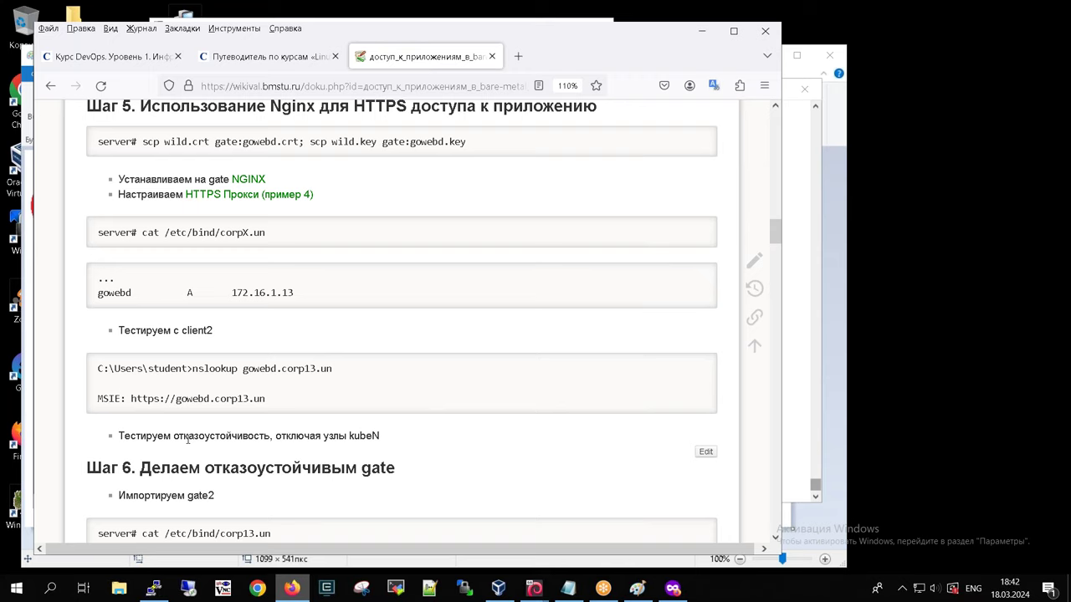
click(637, 588)
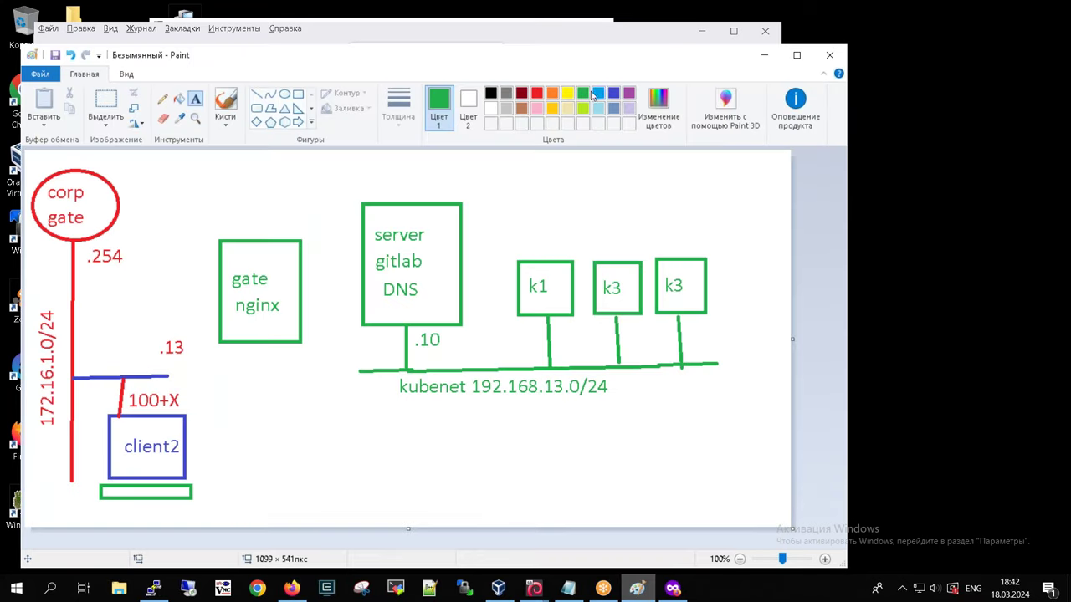
Step: Draw a red path from client2 through gate nginx down to k1
click(537, 93)
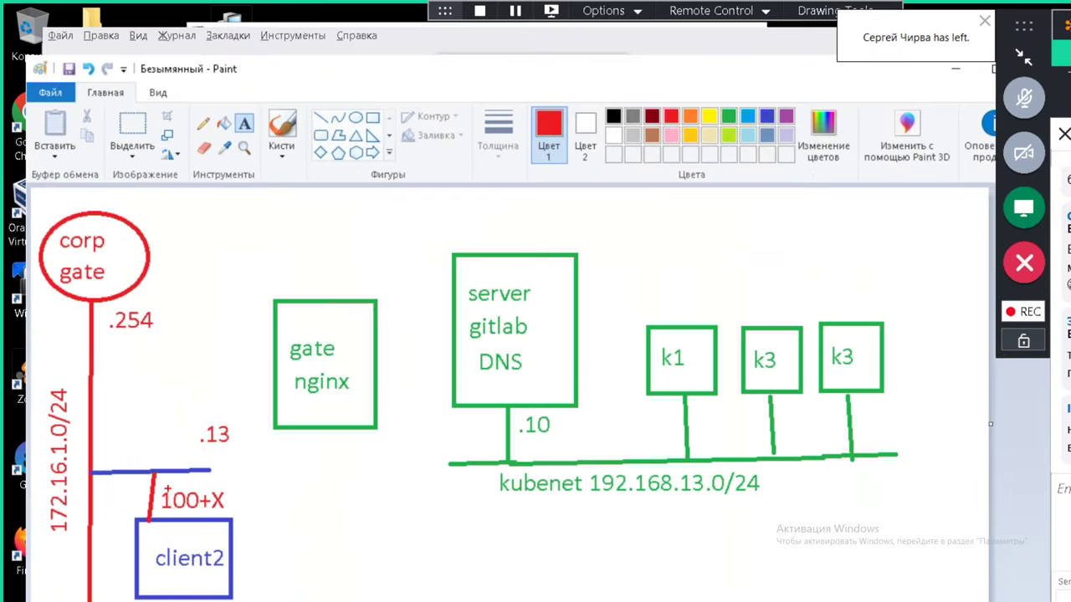
mouse_move(141, 413)
mouse_down()
mouse_move(163, 408)
mouse_move(191, 320)
mouse_move(225, 308)
mouse_up()
drag(267, 375, 270, 389)
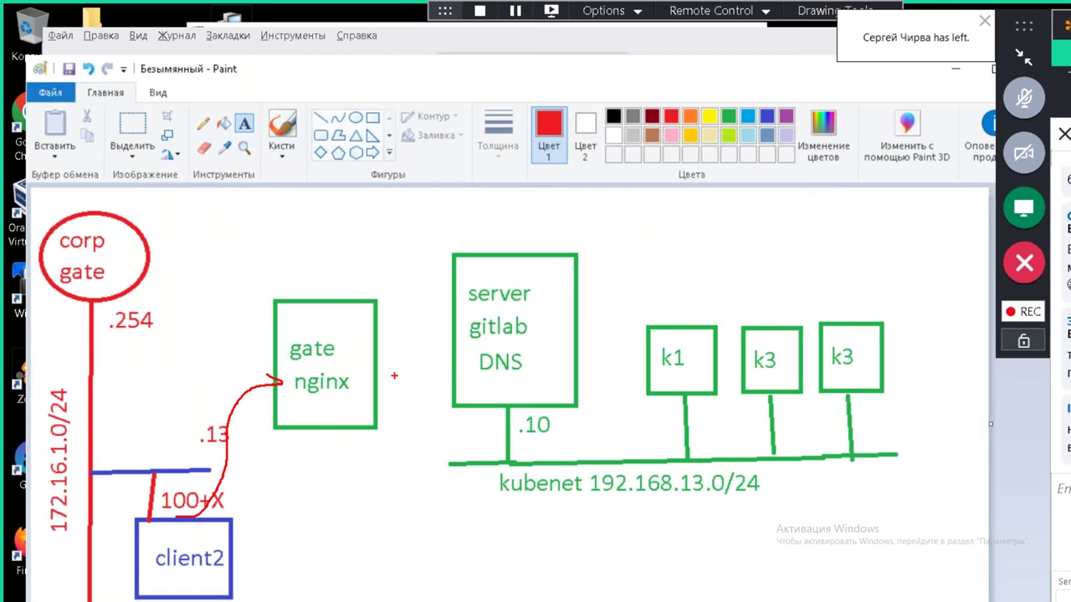
mouse_move(366, 374)
mouse_down()
mouse_move(421, 450)
mouse_move(629, 440)
mouse_move(695, 385)
mouse_move(704, 393)
mouse_up()
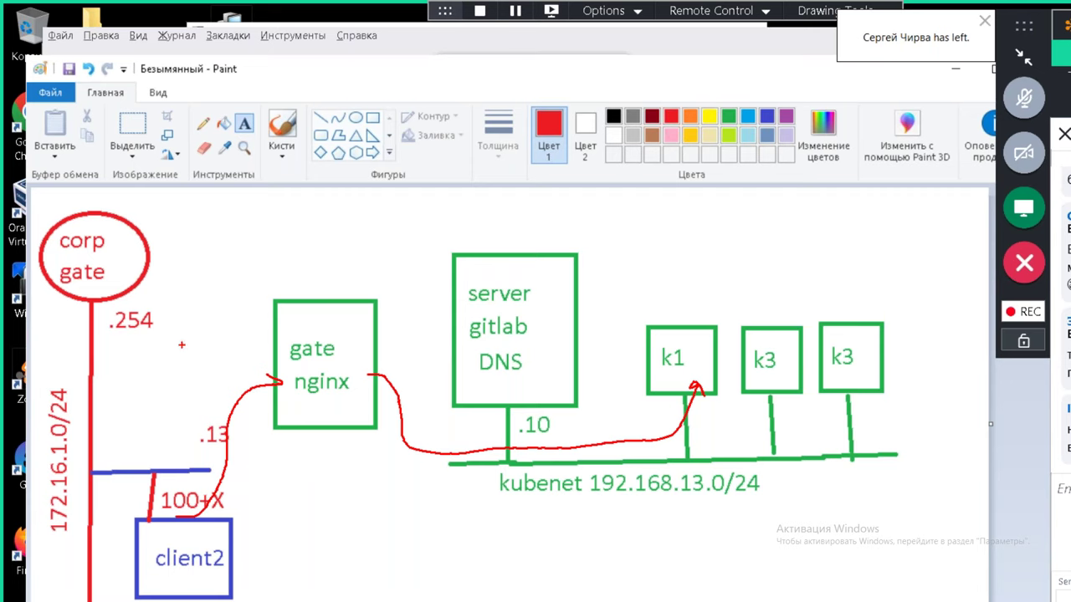
Step: Cross out the gate nginx box in red and bring up VirtualBox Manager
drag(210, 295, 402, 457)
drag(388, 296, 319, 386)
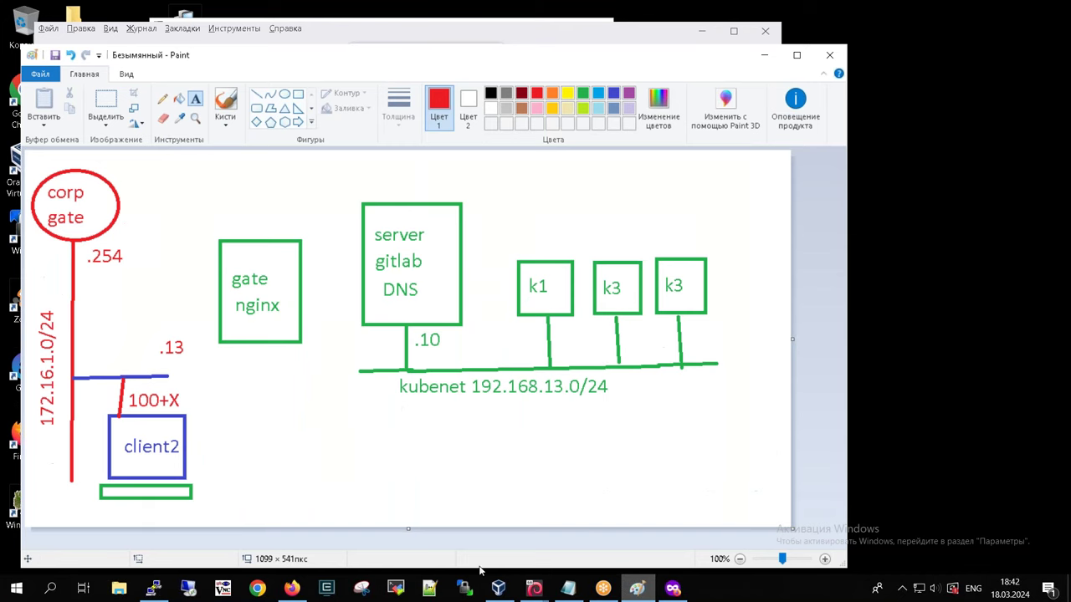
click(499, 589)
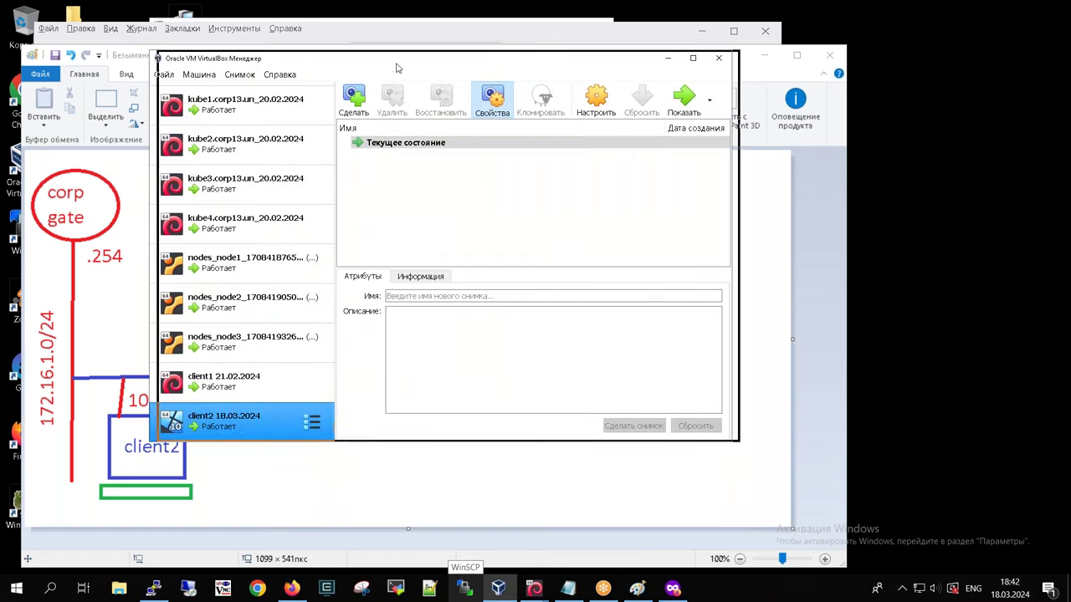
Step: Start importing the appliance distrs\debian_11.1_64_01.ova
drag(378, 67, 388, 74)
click(174, 82)
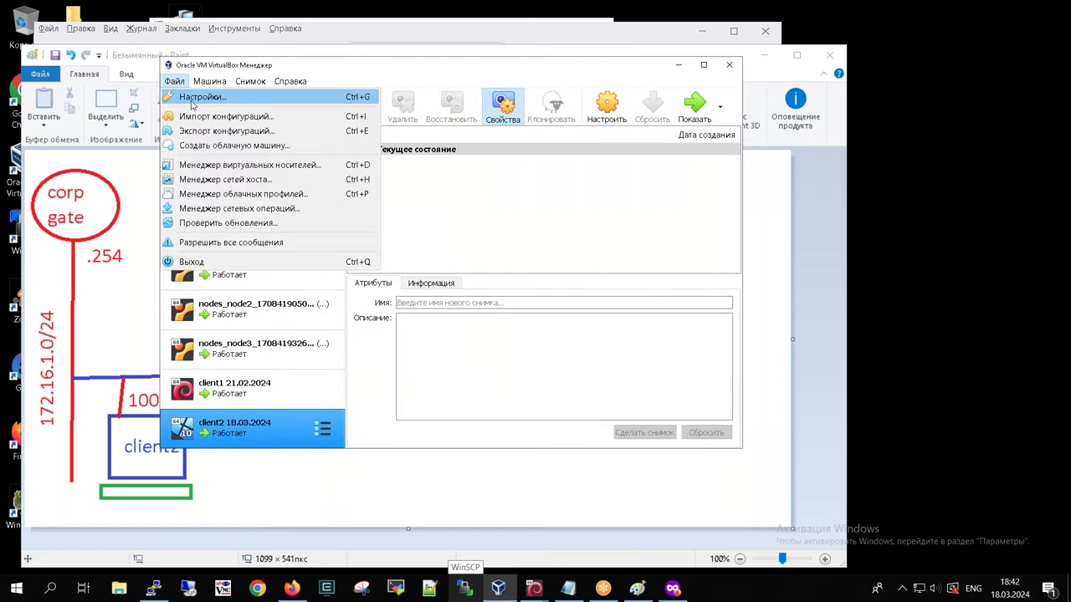
click(211, 114)
click(738, 173)
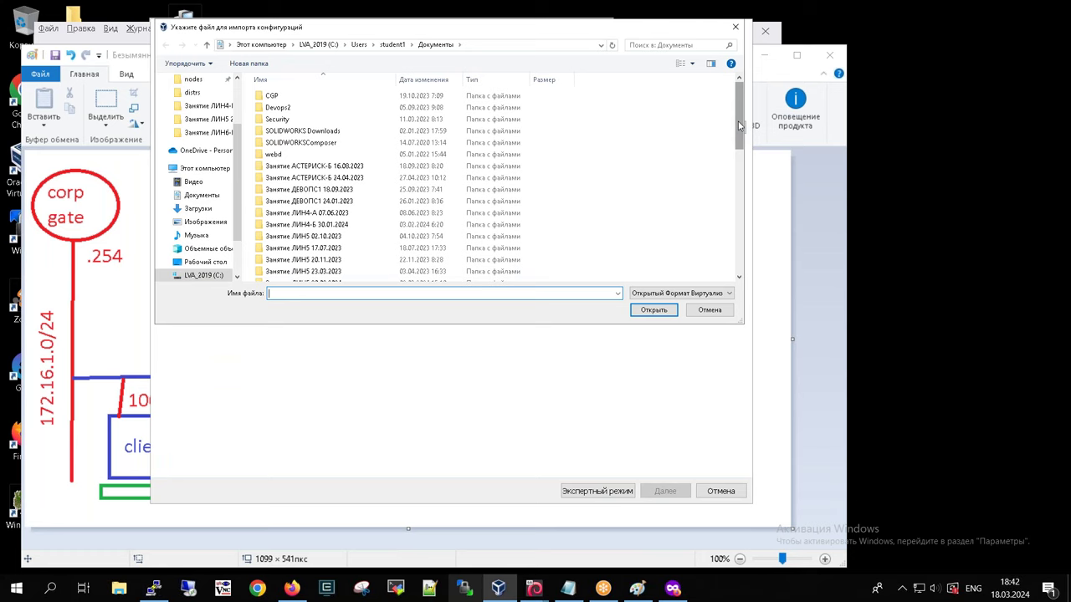
click(193, 94)
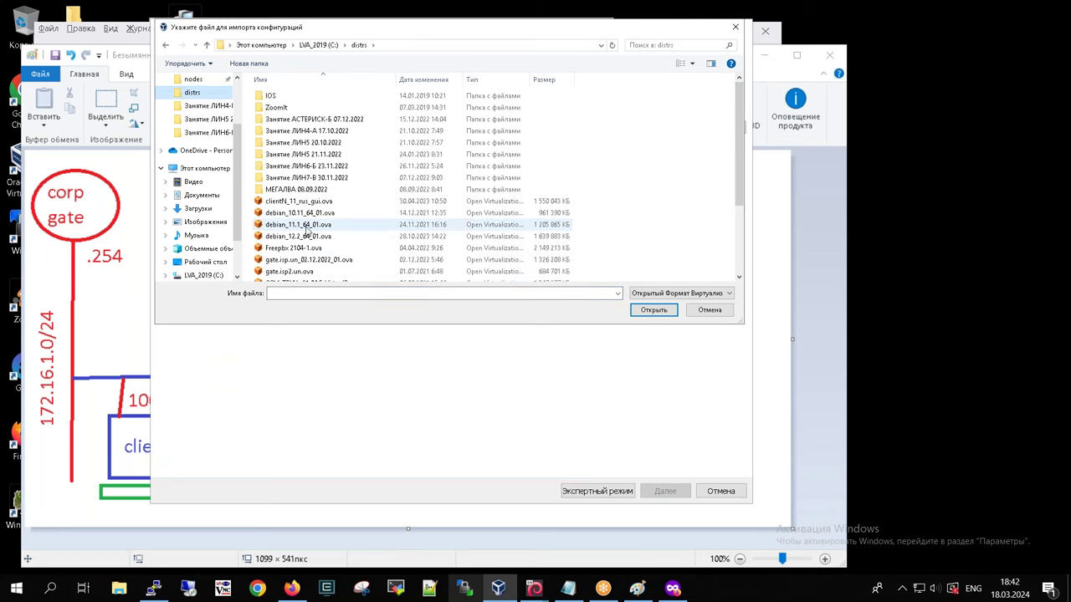
double_click(307, 228)
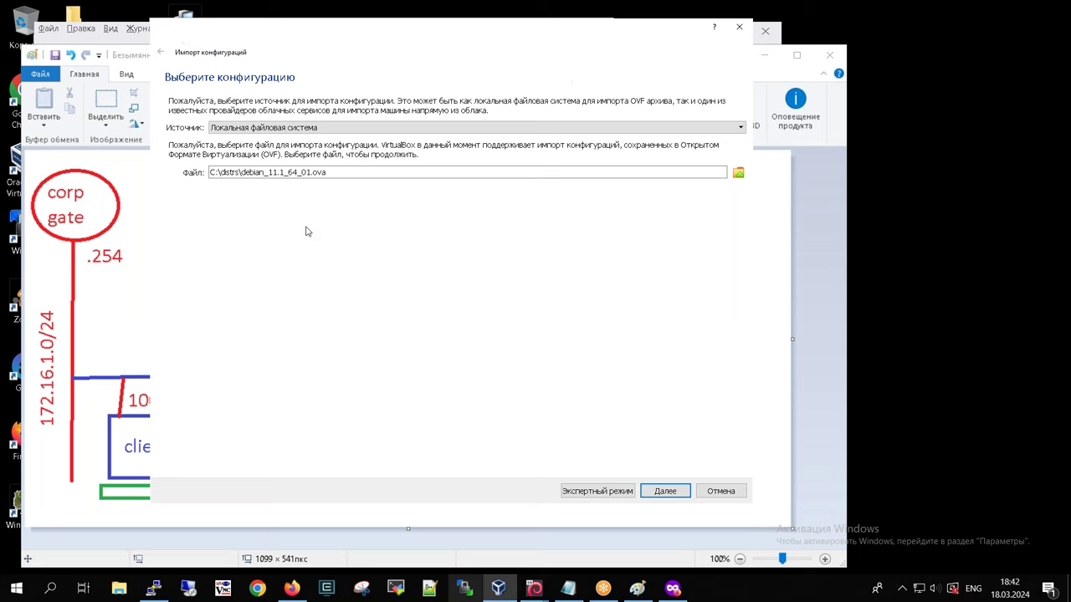
click(672, 495)
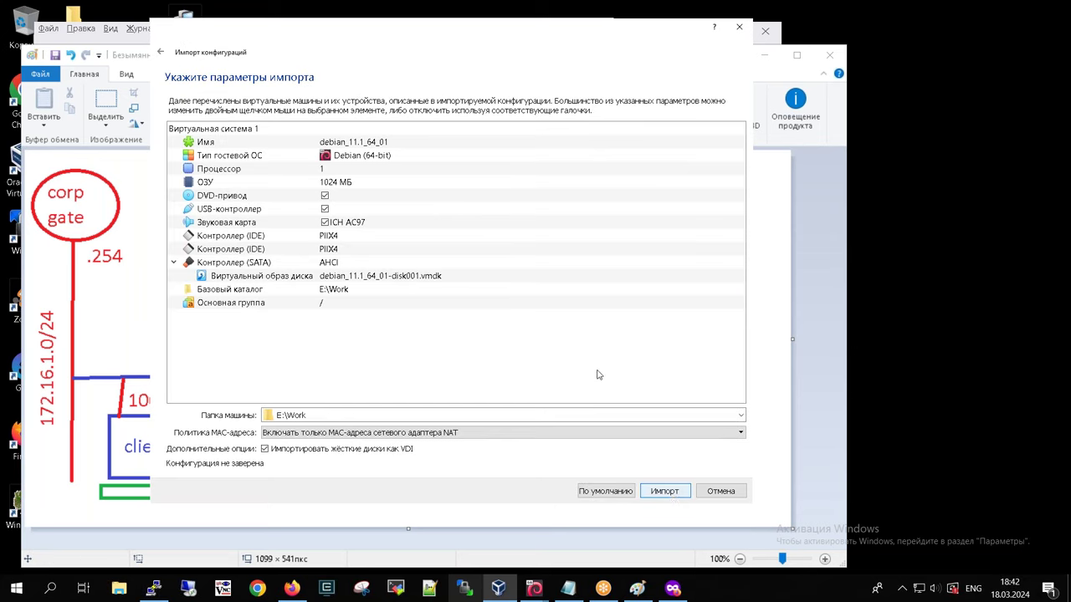
Step: Name the VM gate2.corp13.un 18.03.2024, give it 2 processors, and import it
double_click(396, 145)
text(gate2.corp13.un 18.03.2024)
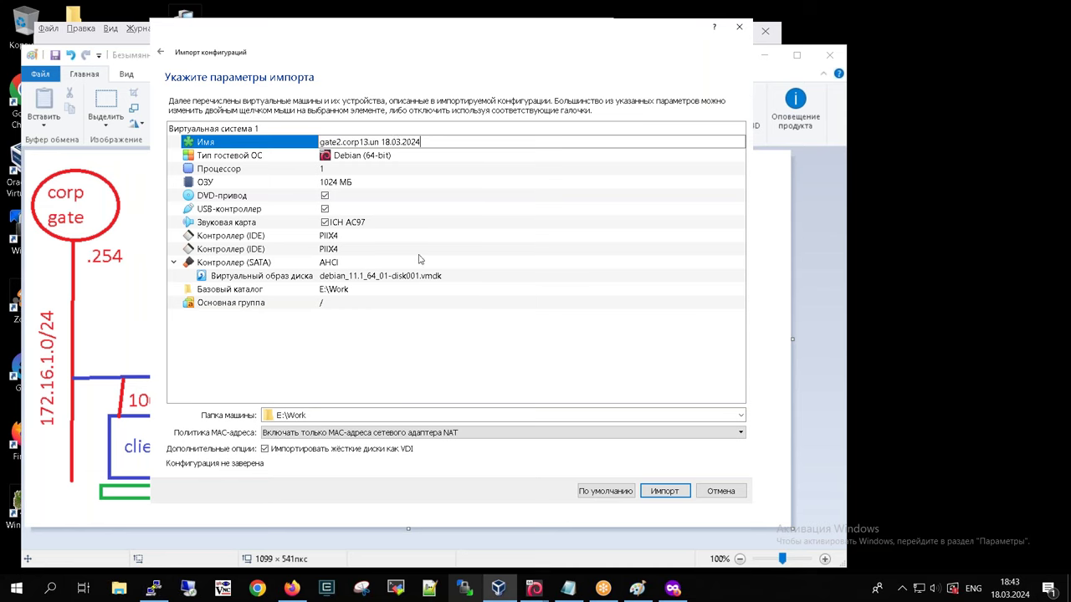
double_click(344, 169)
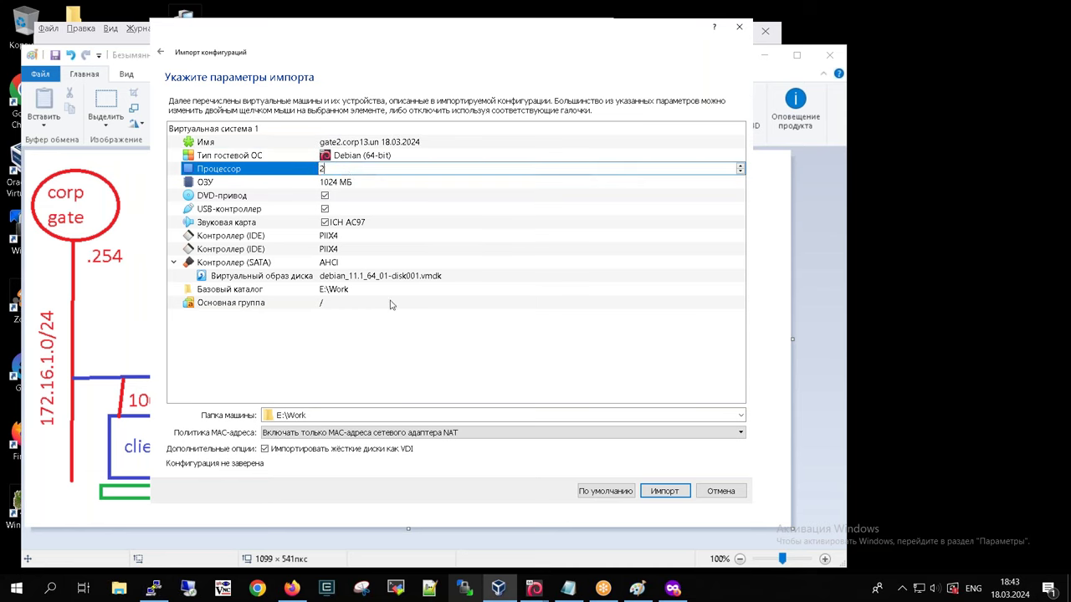
key(Return)
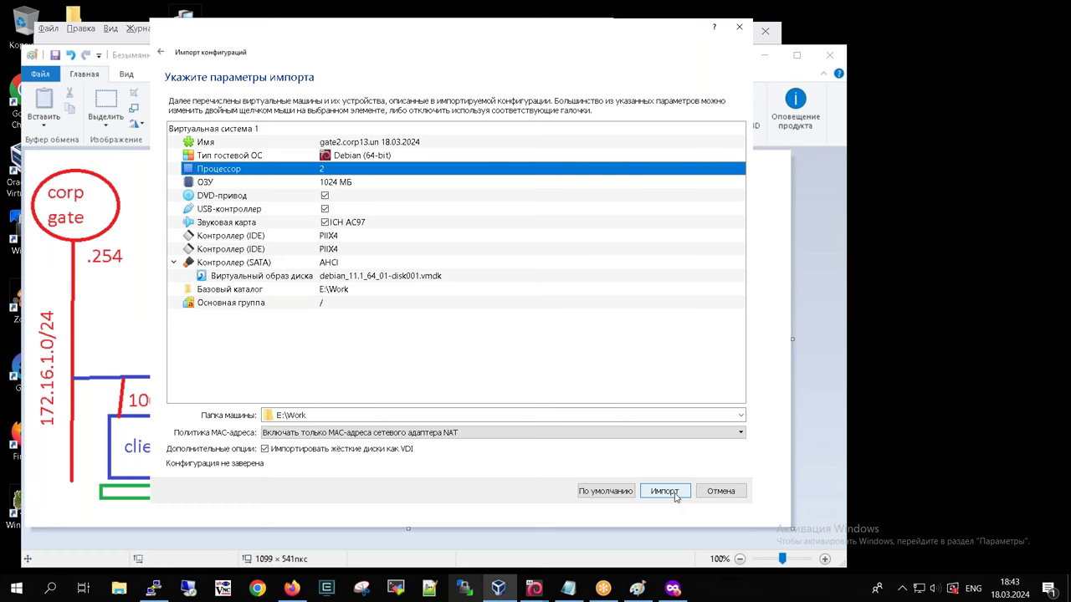
click(674, 494)
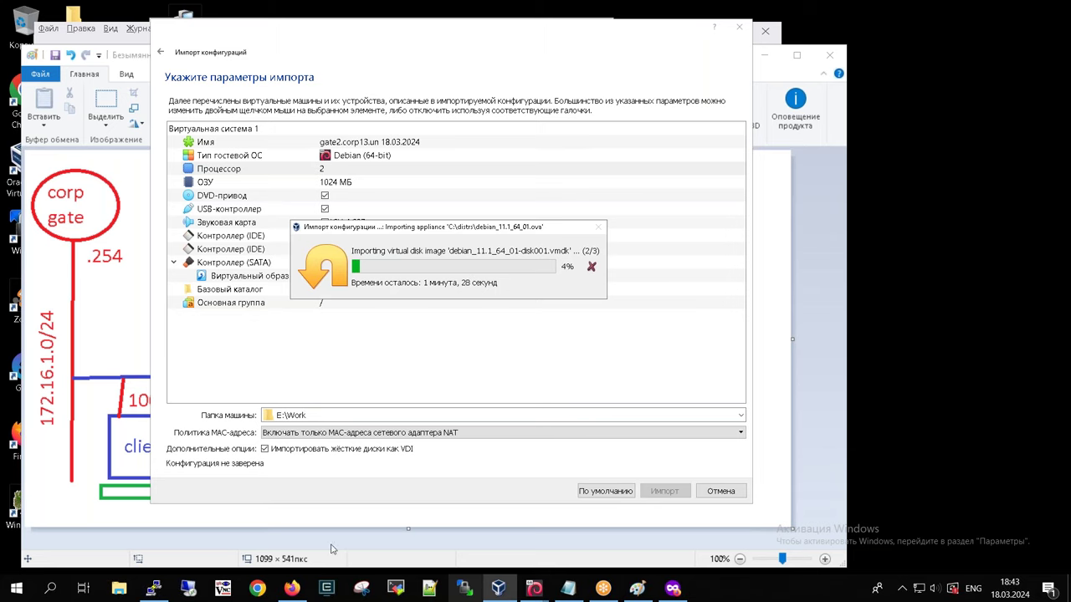
Step: Scroll the wiki to Шаг 6, select the /etc/bind/corp13.un path, then return to Paint
click(303, 591)
scroll(533, 414, down, 2)
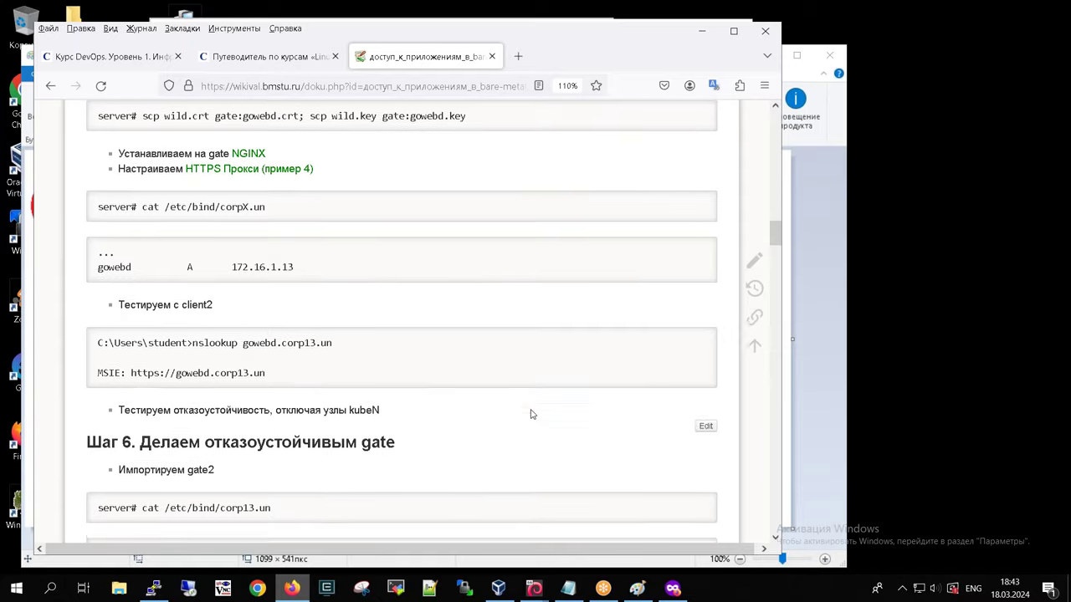
scroll(533, 414, down, 1)
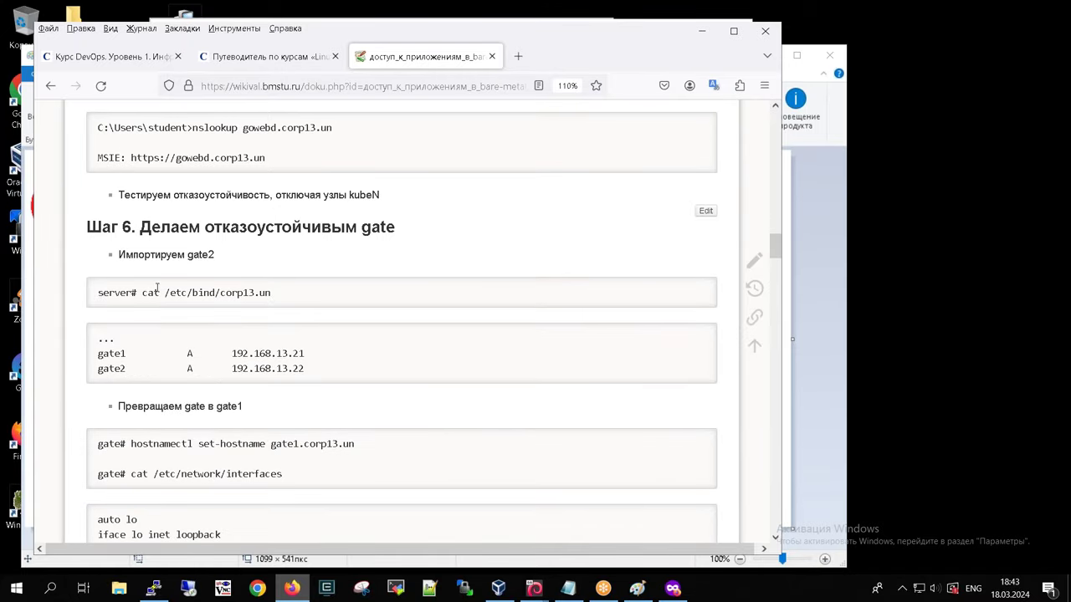
drag(165, 293, 271, 293)
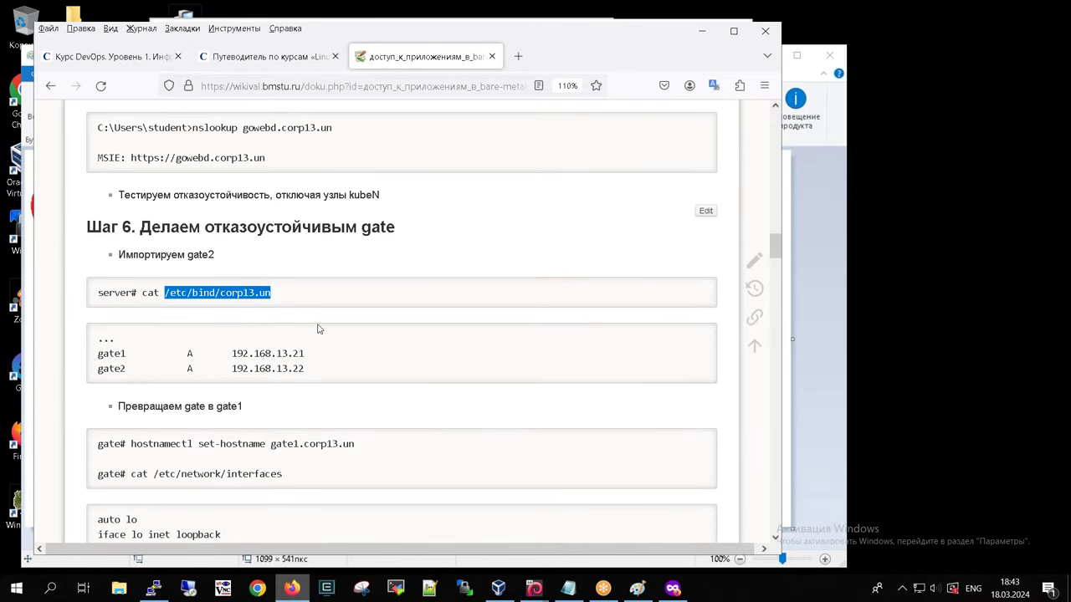
click(637, 589)
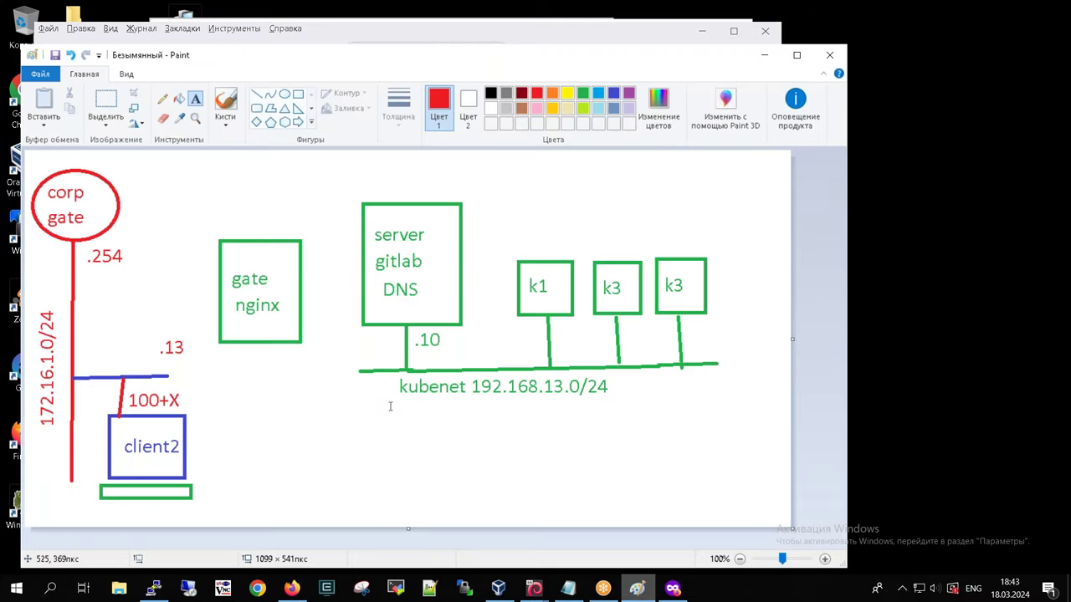
Step: Add a green gate2 box below gate nginx and relabel gate nginx as gate 1
click(583, 92)
click(298, 94)
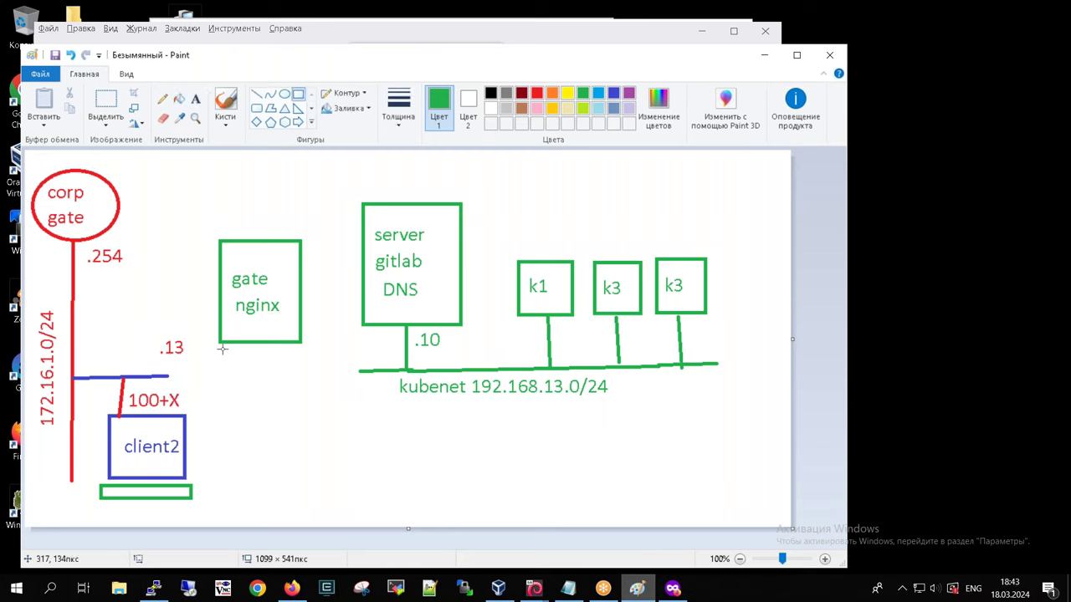
mouse_move(234, 402)
mouse_down()
mouse_move(237, 465)
mouse_move(316, 487)
mouse_up()
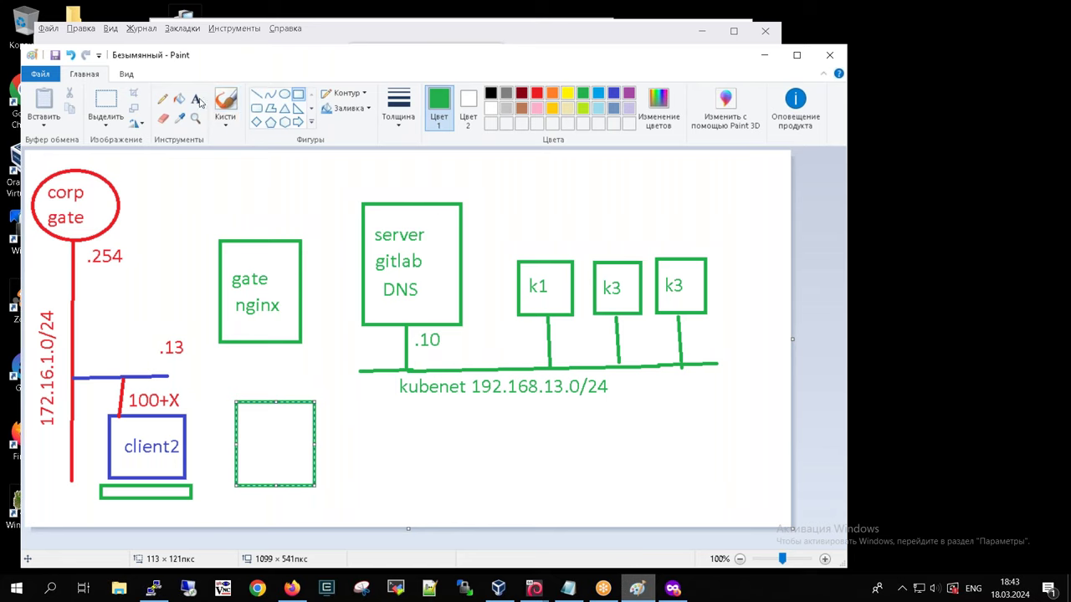
click(196, 100)
click(271, 281)
text(1)
click(243, 429)
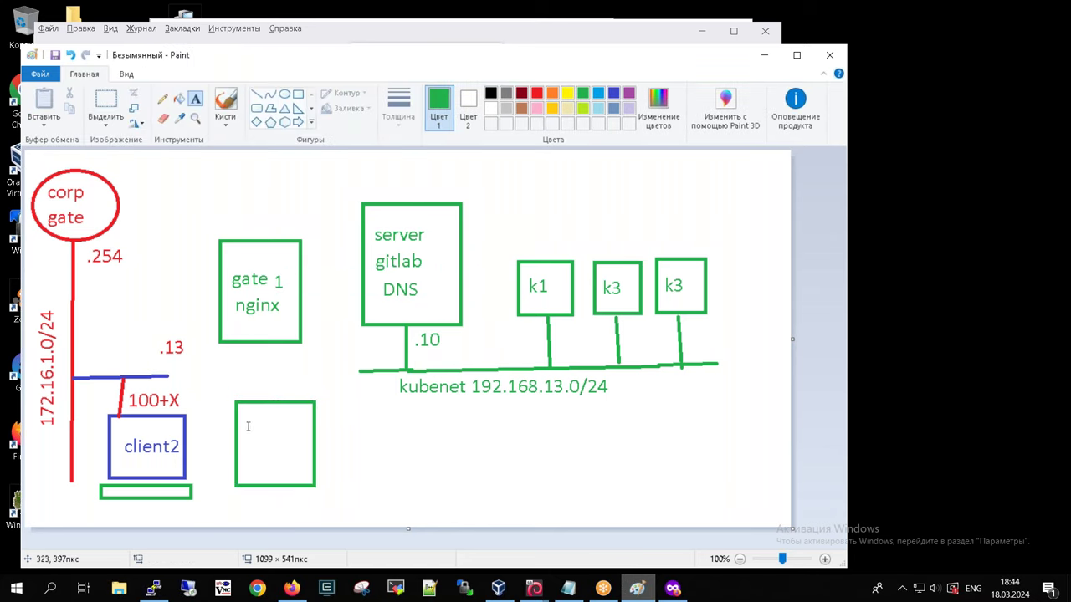
click(242, 429)
text(gate)
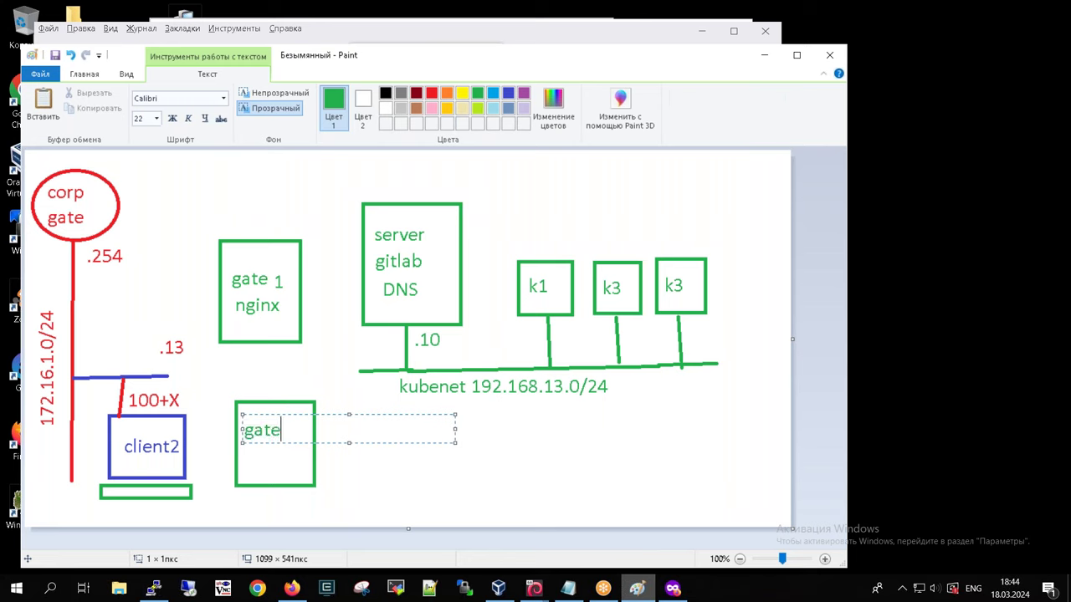
text(2)
click(294, 203)
Step: Draw a small green box on the kubenet line labelled S
click(297, 95)
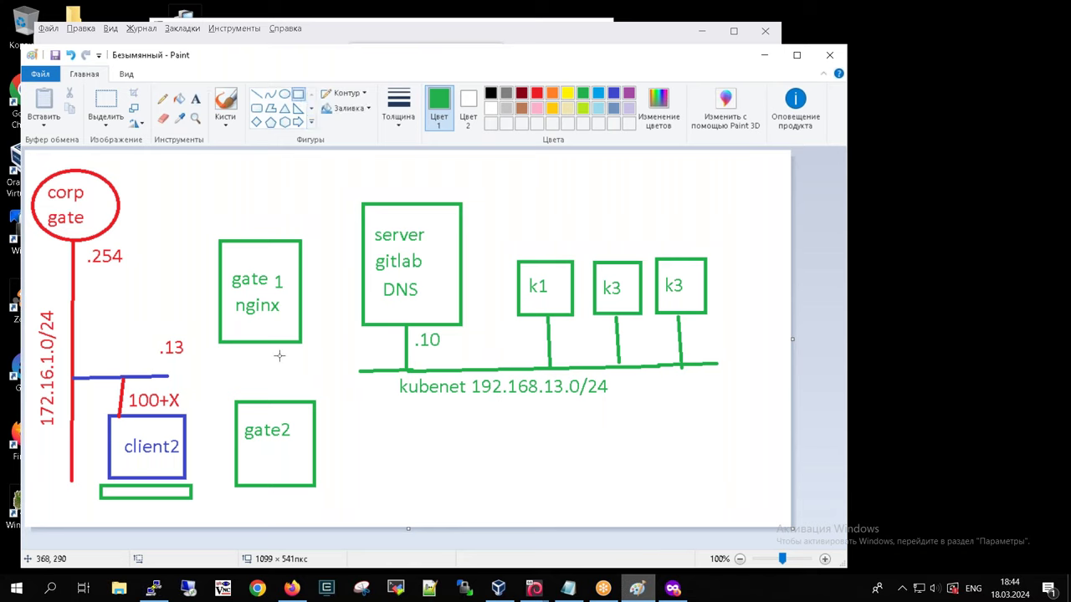
drag(299, 354, 338, 384)
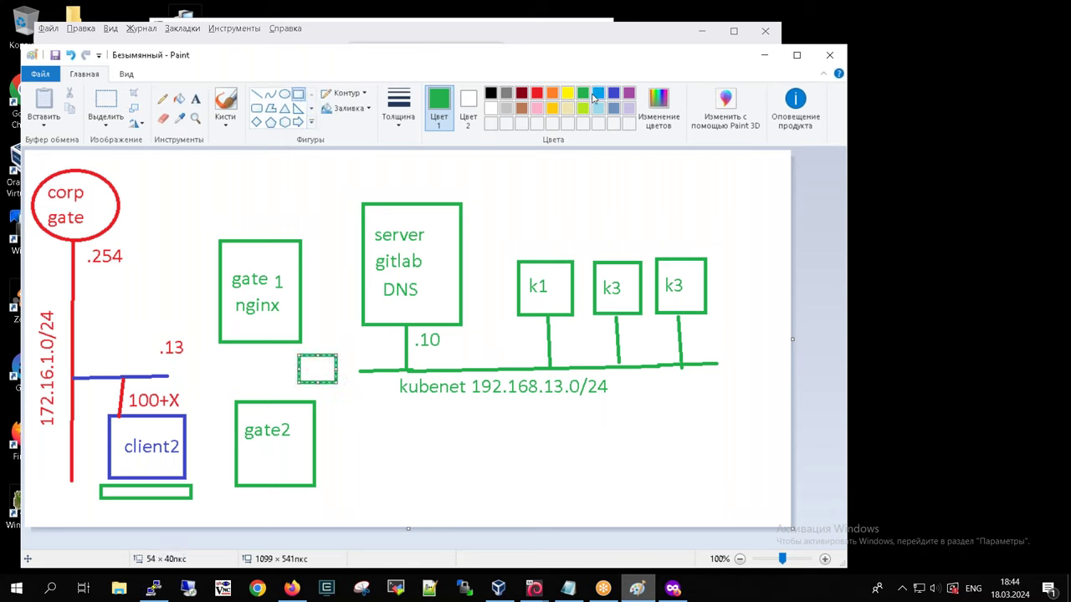
click(195, 99)
click(308, 370)
text(S)
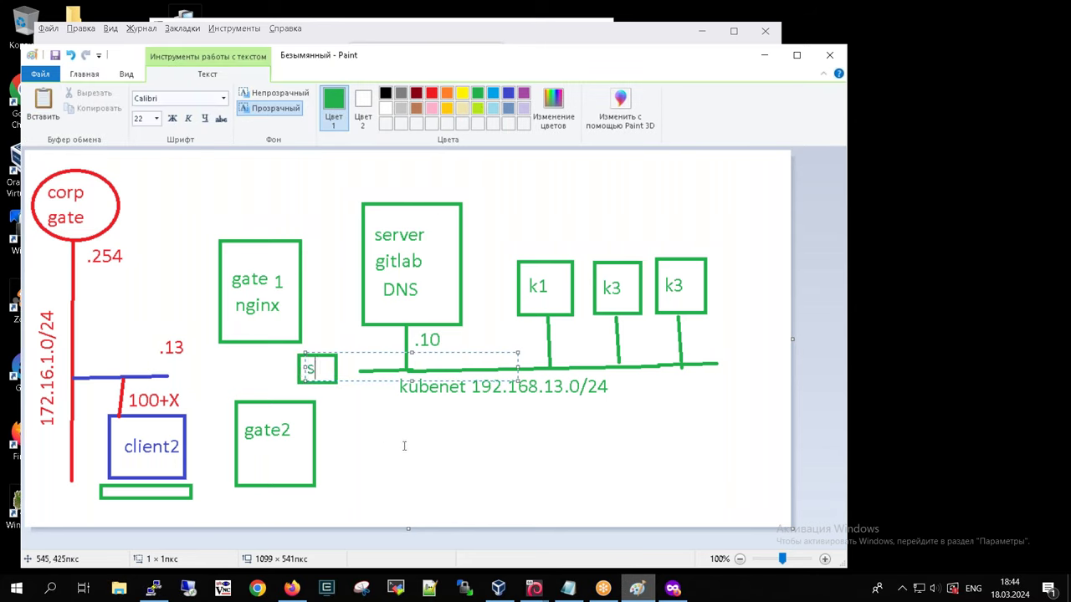
click(403, 445)
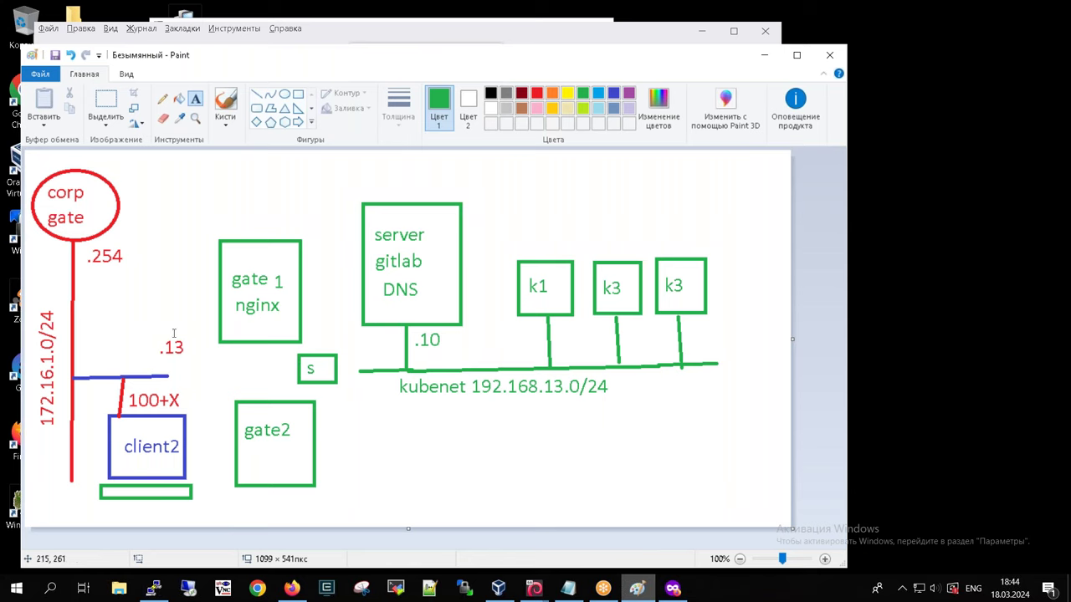
Step: Draw a small red box labelled s beside the .13 address
click(536, 93)
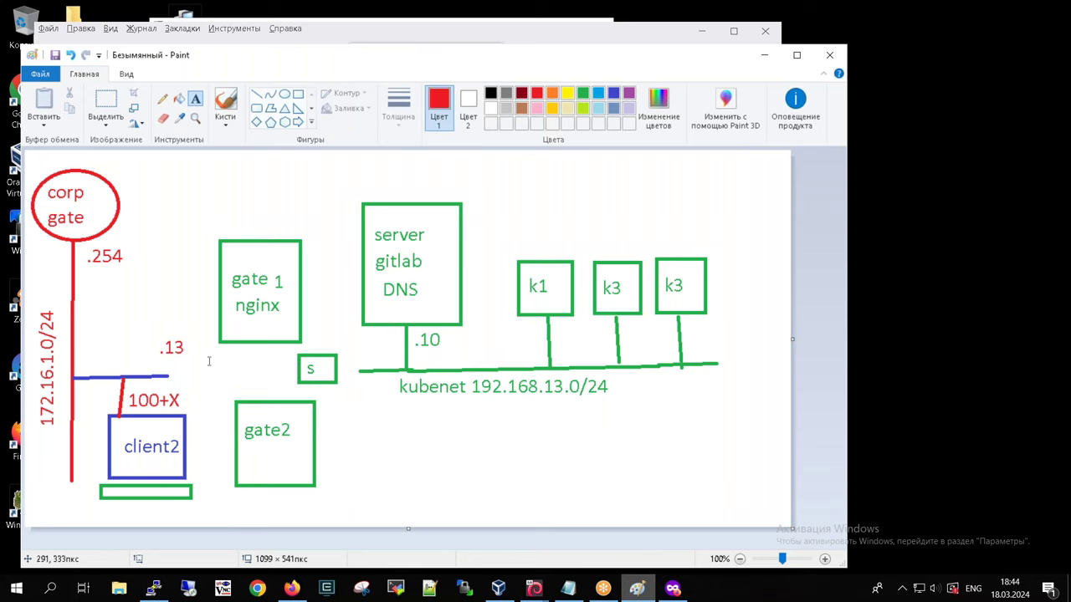
click(298, 94)
drag(194, 355, 235, 384)
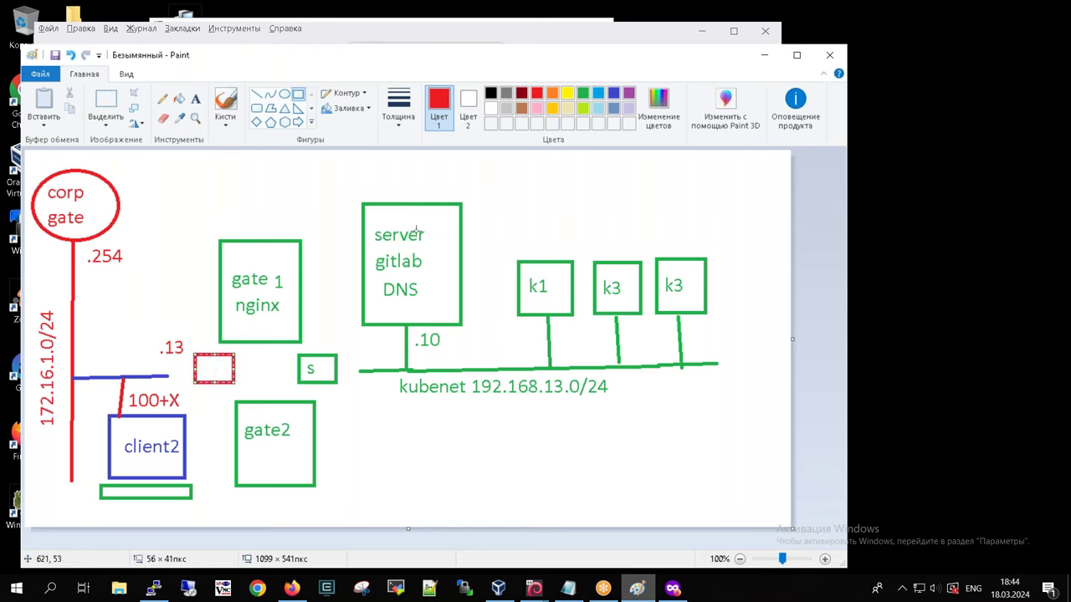
click(208, 340)
click(194, 100)
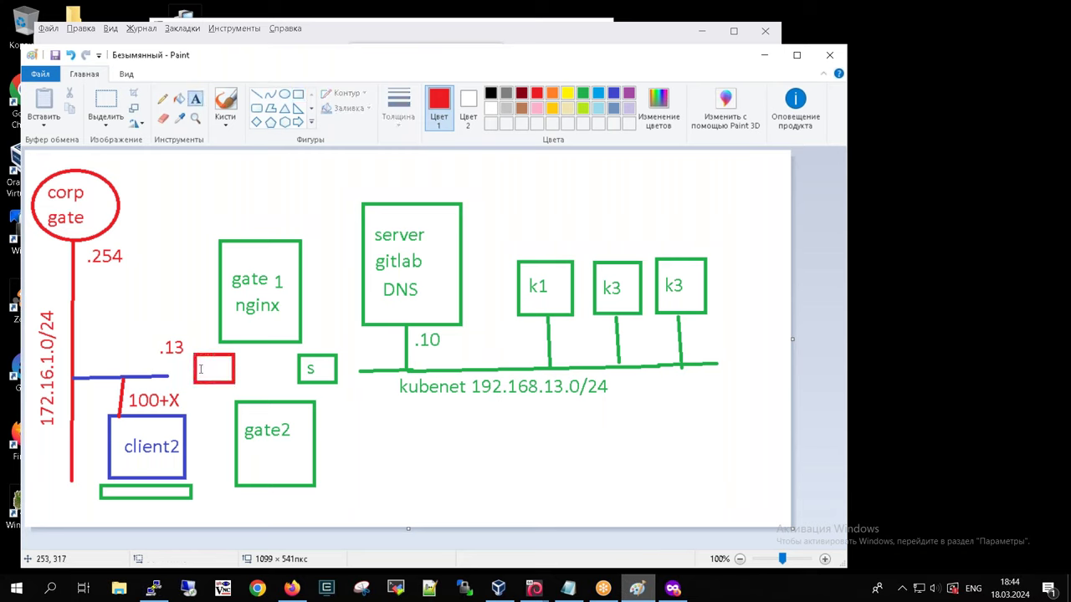
click(199, 358)
text(s)
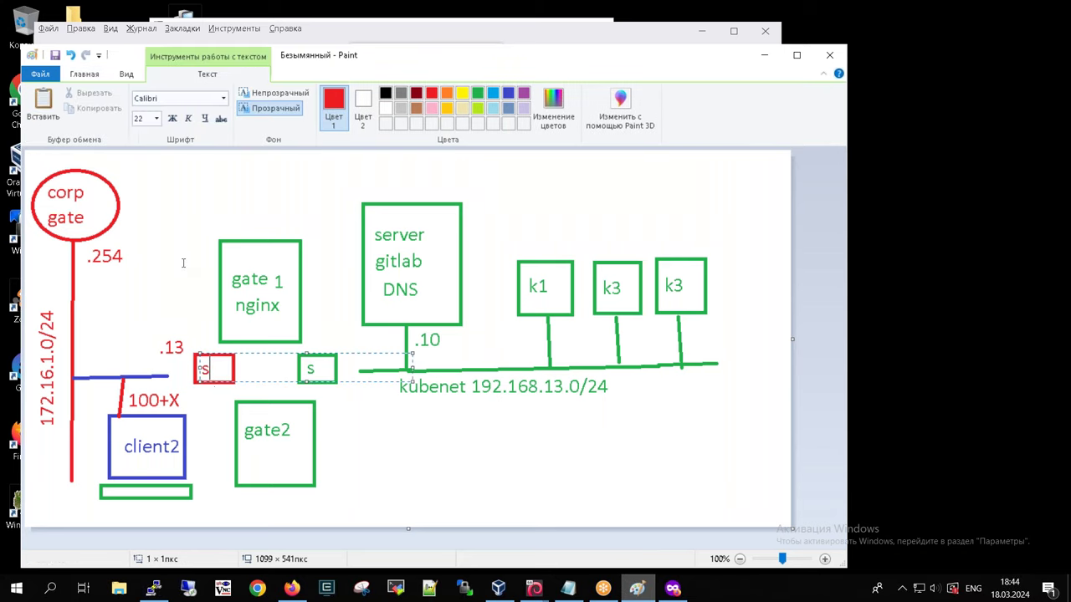
click(203, 327)
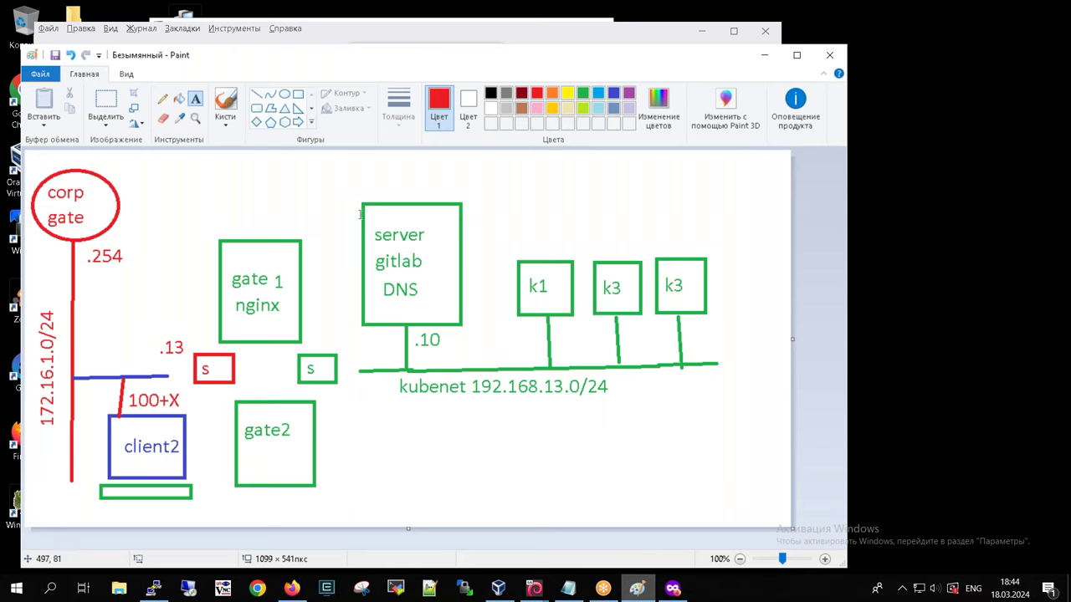
Step: Connect the red and green s boxes to gate 1, gate2 and their networks with lines
click(256, 93)
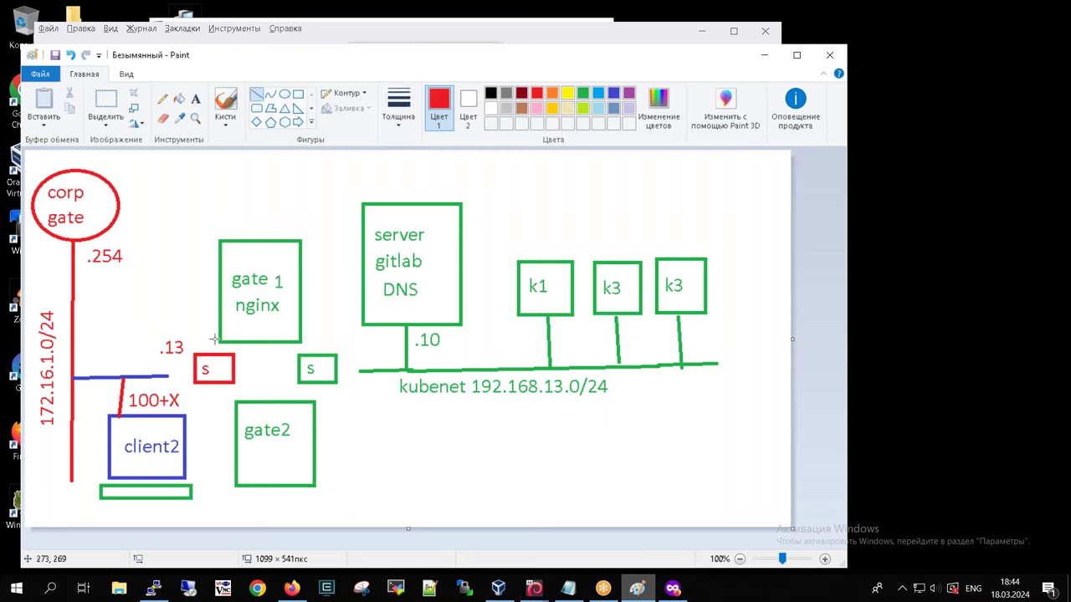
drag(212, 352, 218, 337)
drag(218, 381, 244, 400)
drag(166, 377, 194, 375)
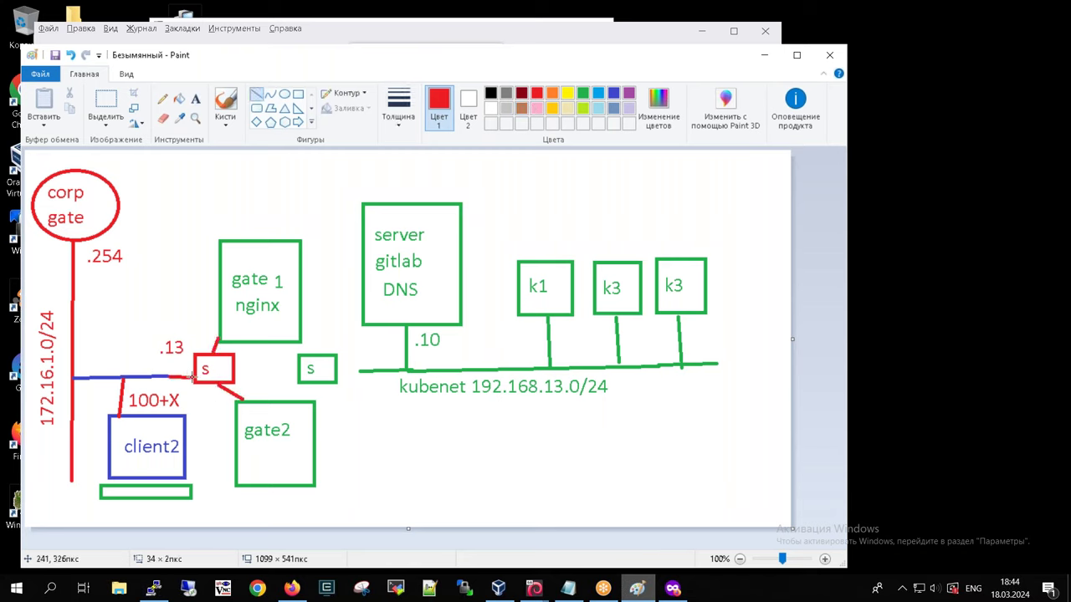
click(583, 93)
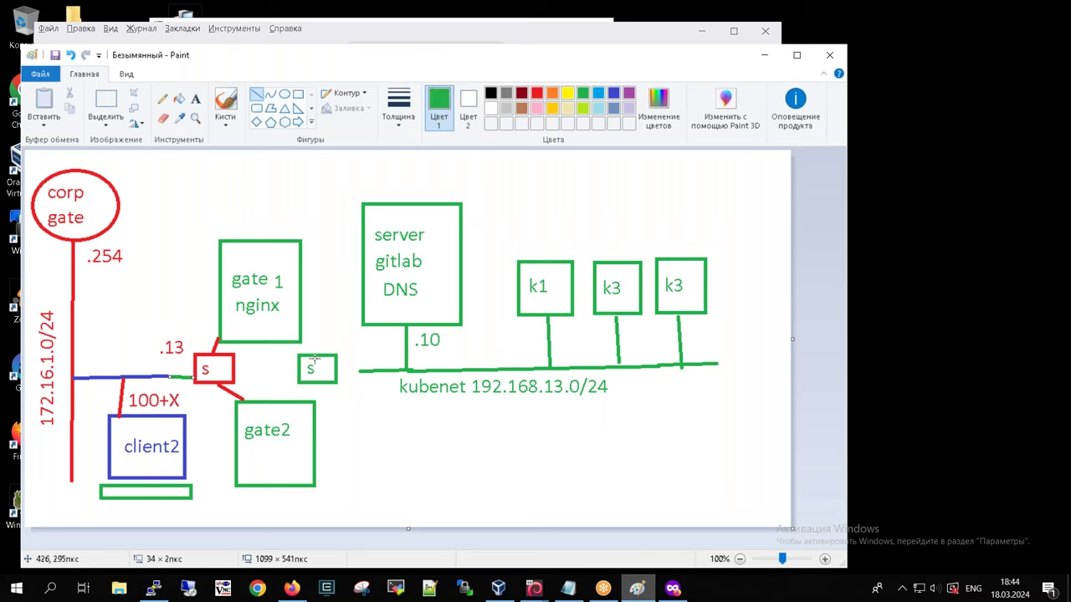
drag(308, 356, 297, 342)
drag(312, 382, 300, 403)
drag(365, 369, 332, 369)
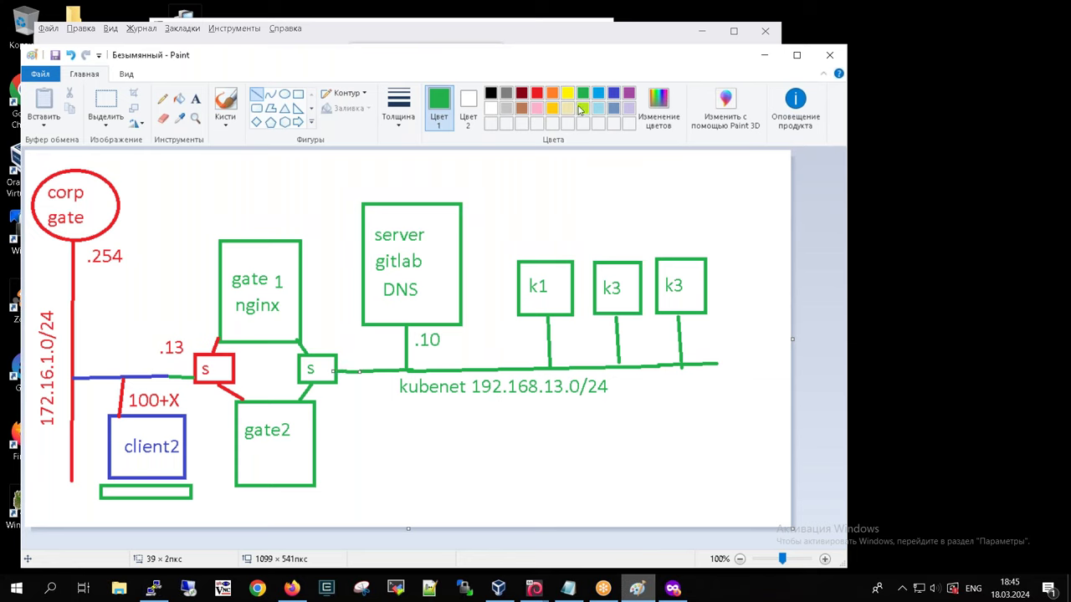
Step: Add labels .1, .21 for gate 1 and .22 for gate2, then open gate2's VirtualBox settings
click(195, 99)
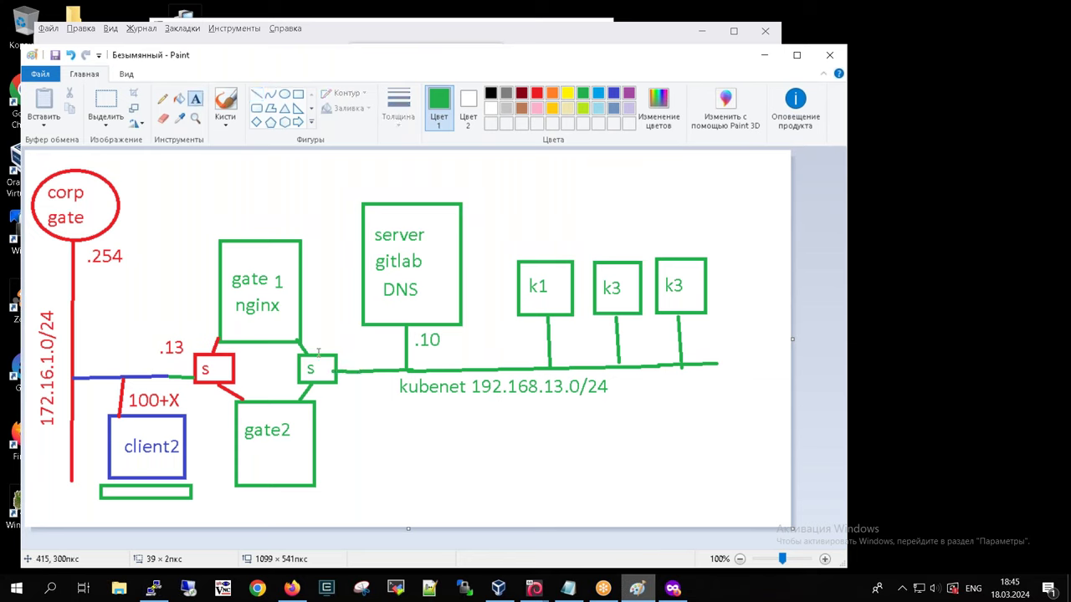
drag(334, 332, 547, 360)
text(1)
click(384, 424)
click(309, 313)
text(.21)
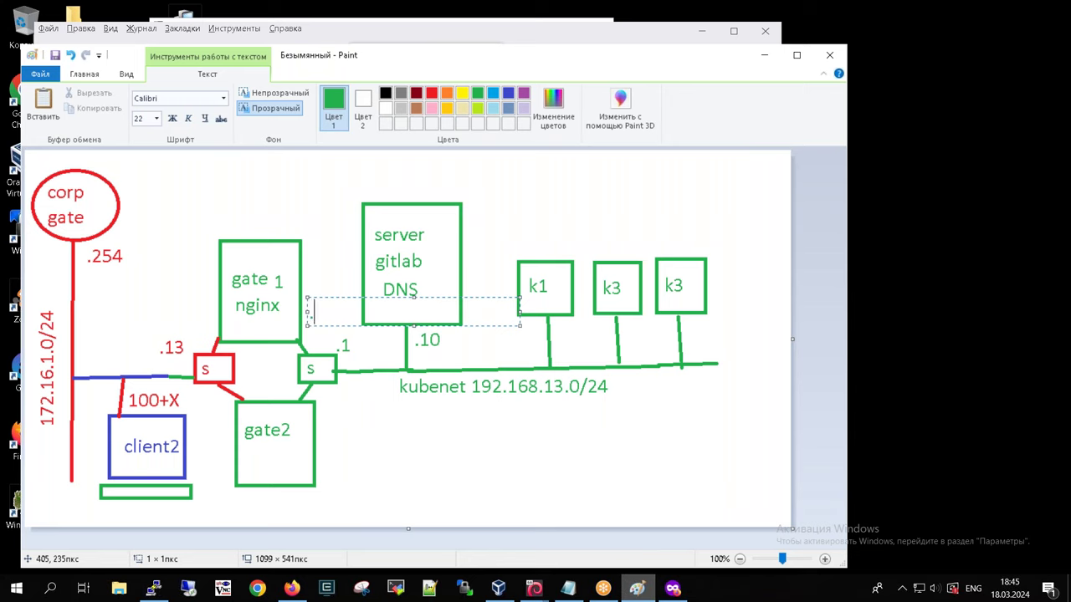
click(324, 443)
click(321, 425)
text(.22)
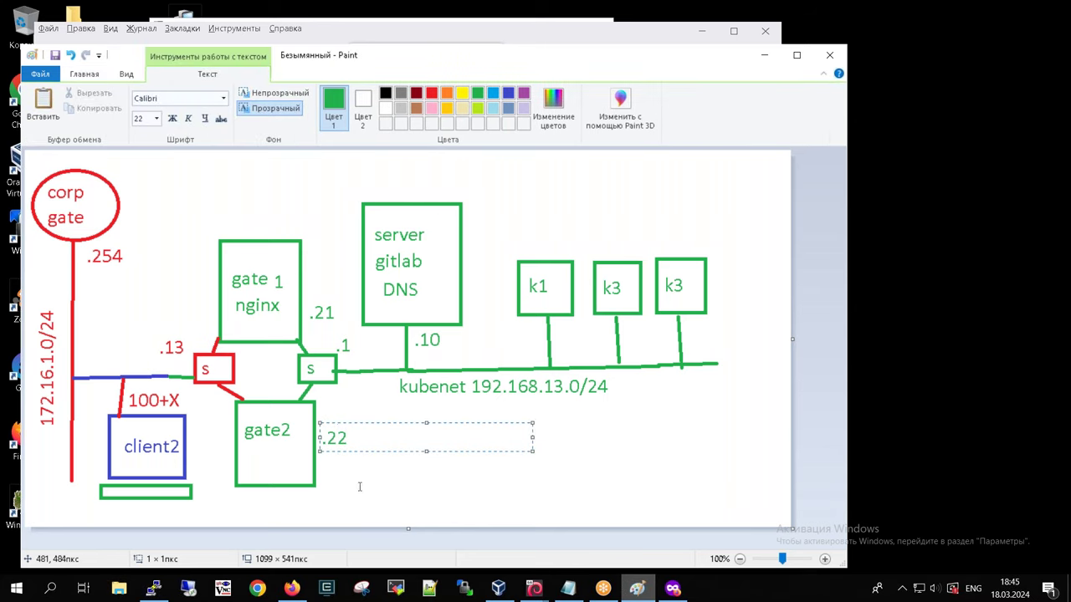
click(359, 480)
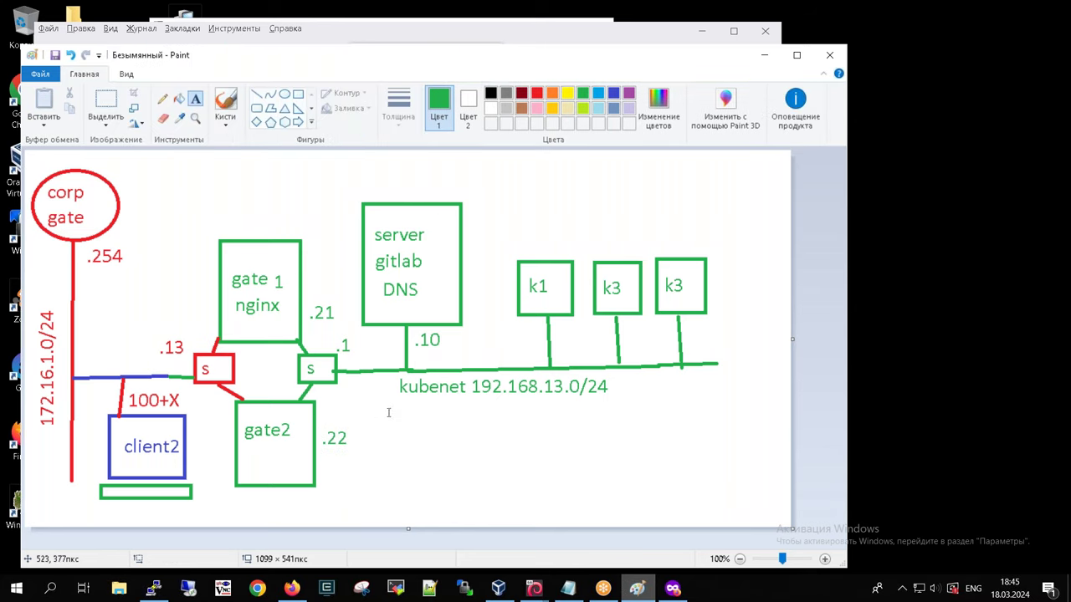
click(502, 595)
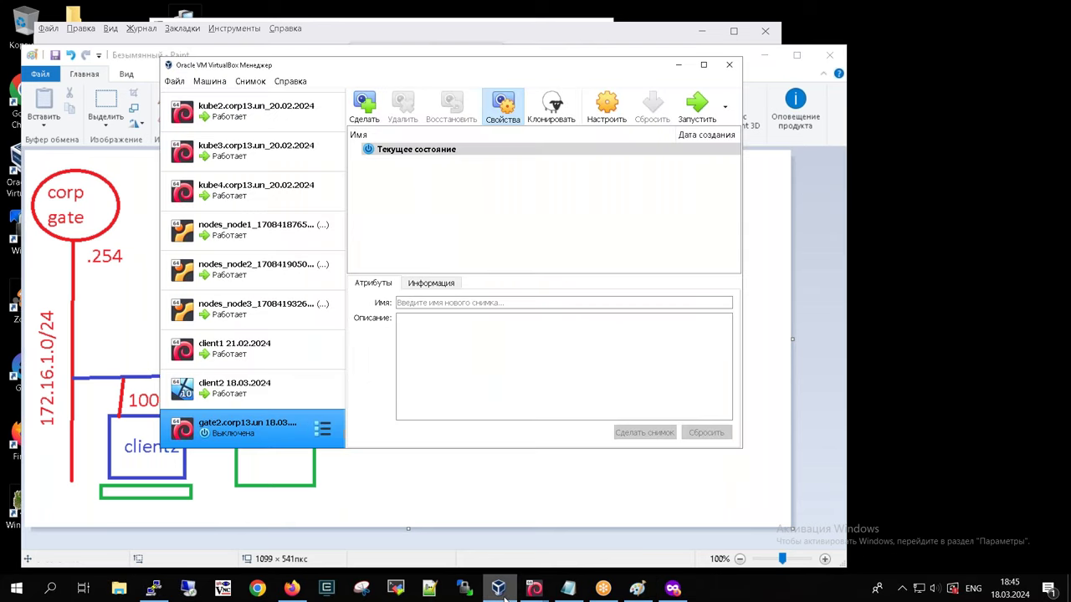
click(617, 107)
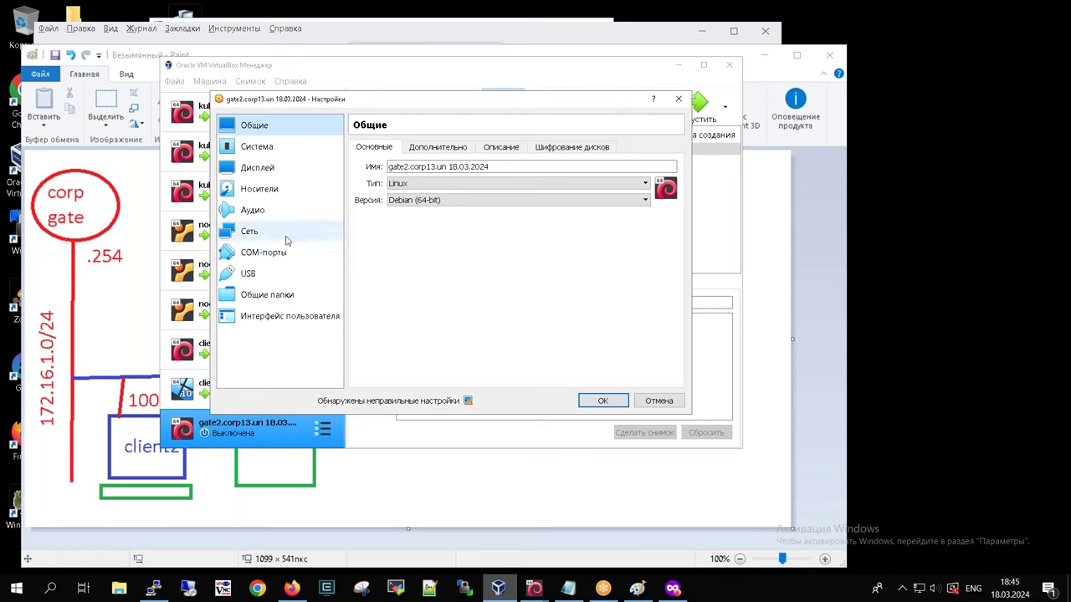
Step: Enable gate2's adapter 1 on the VirtualBox Host-Only Ethernet Adapter
click(253, 237)
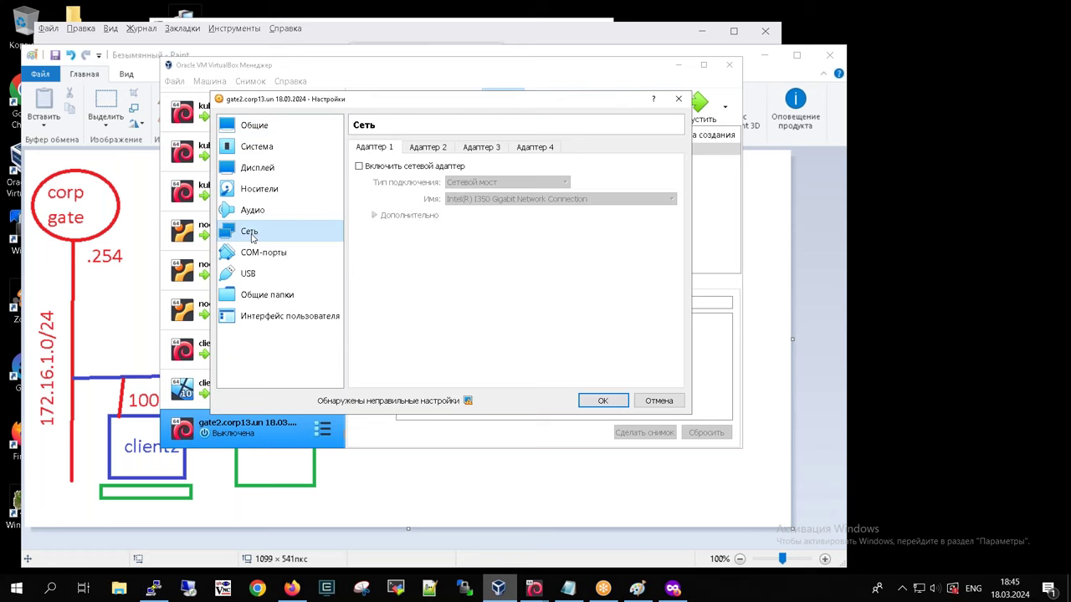
click(445, 171)
click(474, 182)
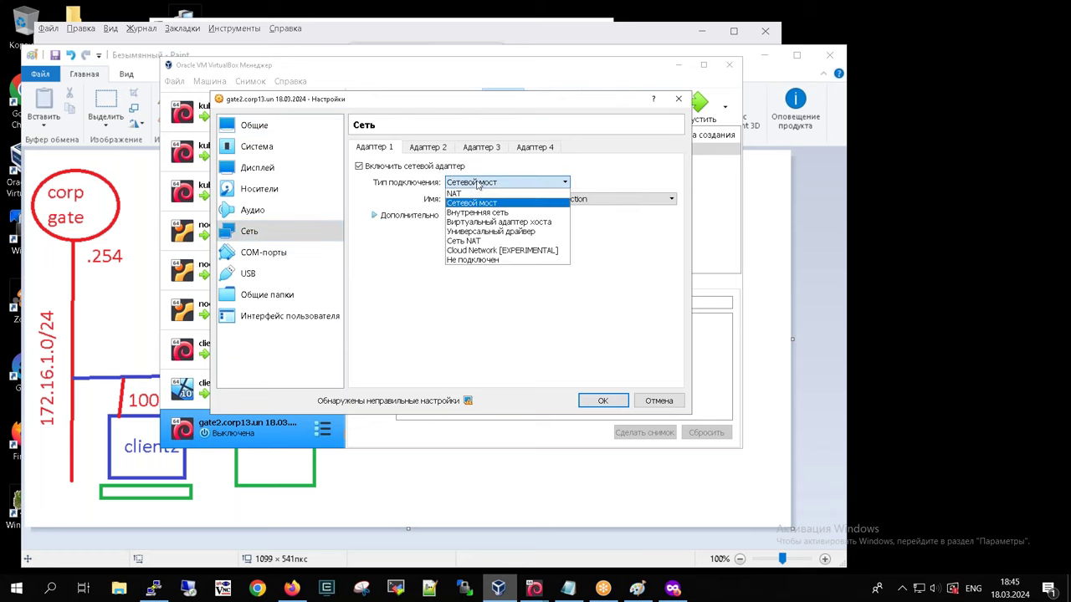
click(485, 224)
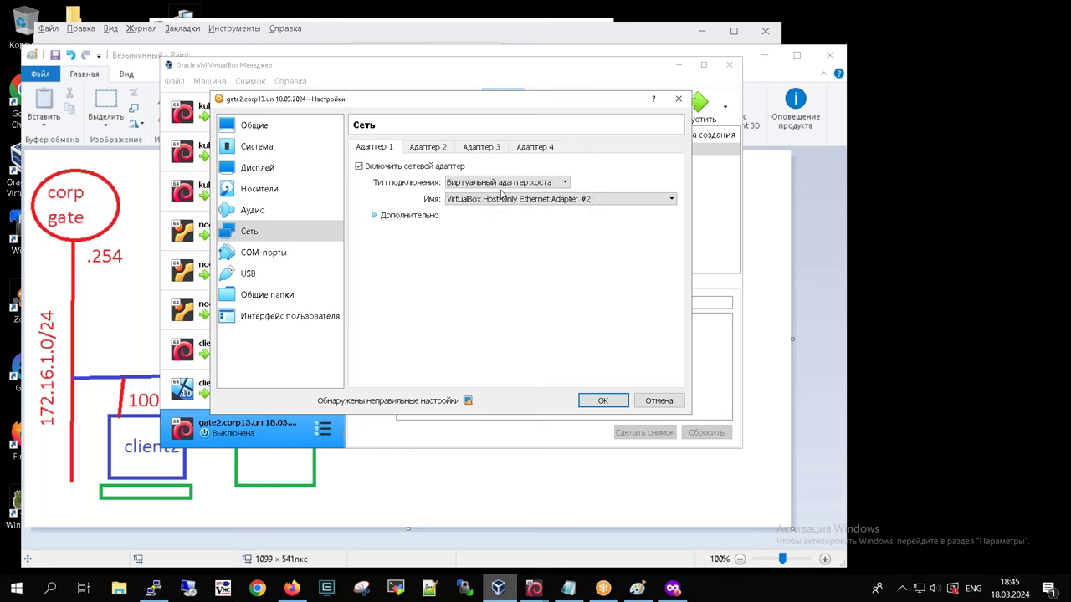
click(500, 199)
click(492, 220)
Step: Enable adapter 2 bridged to the Intel I350 connection and save the settings
click(430, 150)
click(424, 166)
click(471, 181)
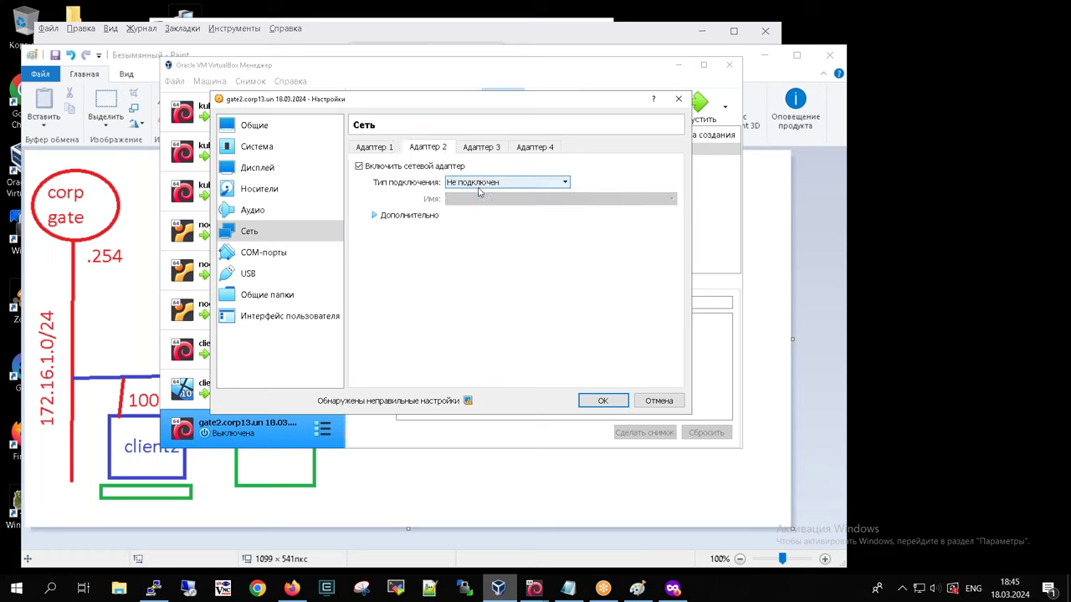
click(483, 203)
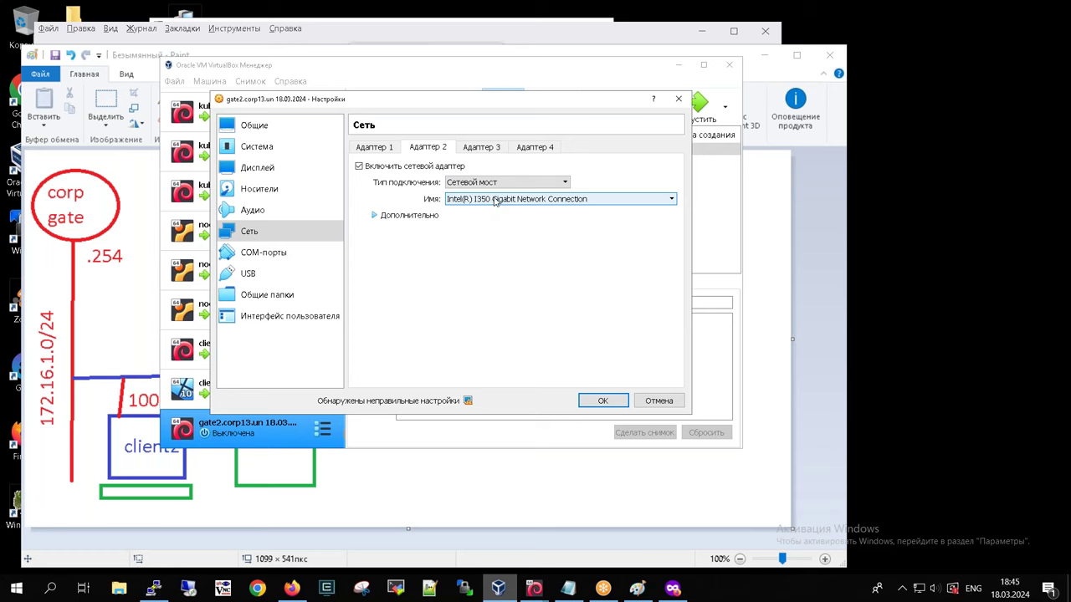
click(603, 401)
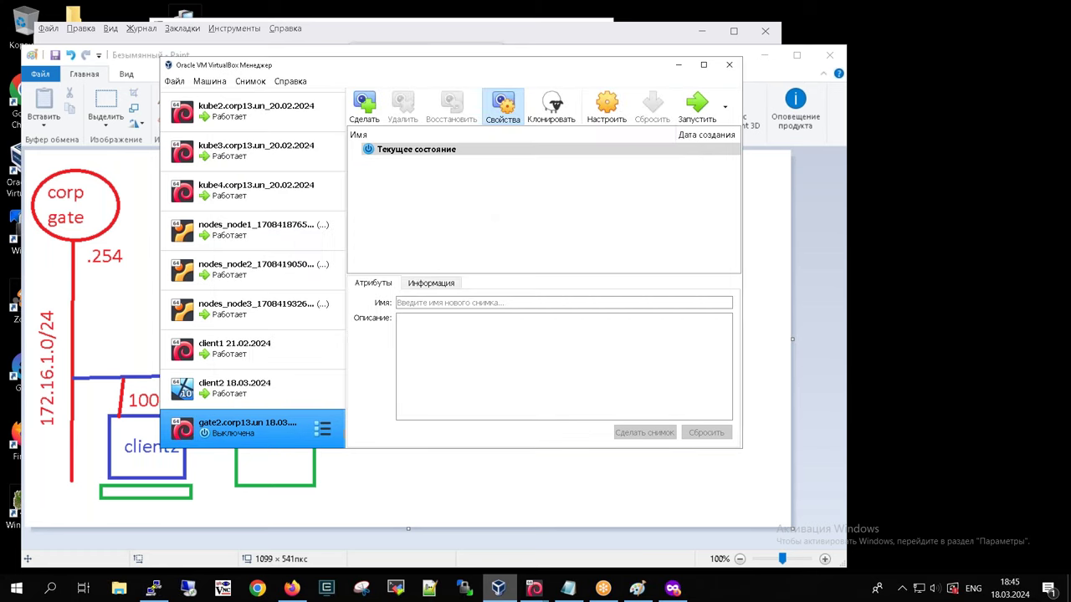
Step: Start the gate2 VM and copy the /etc/bind/corp13.un path from the wiki
click(699, 104)
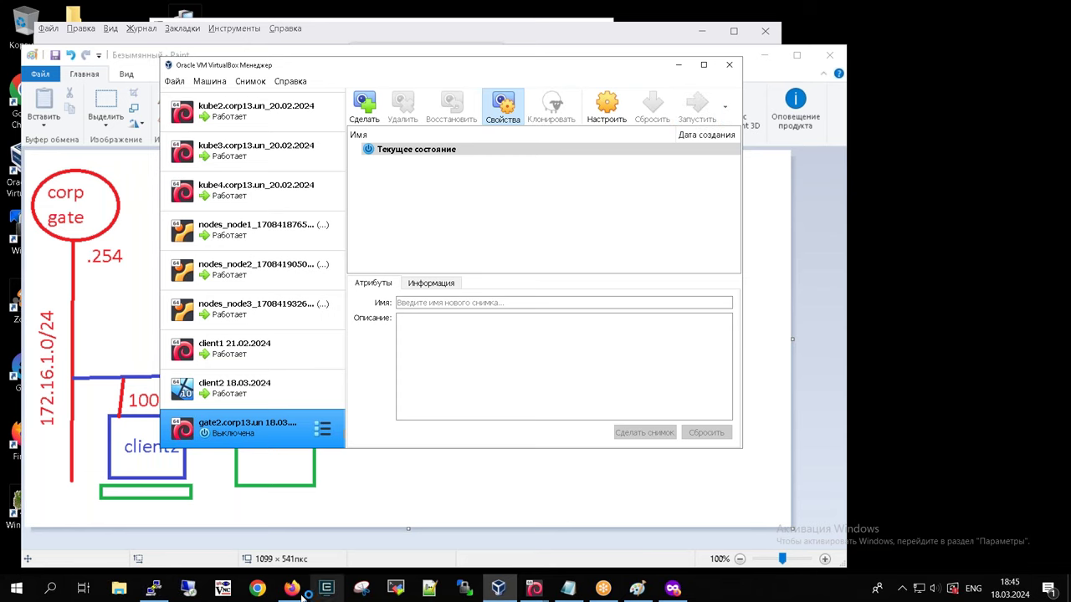
click(293, 589)
click(164, 293)
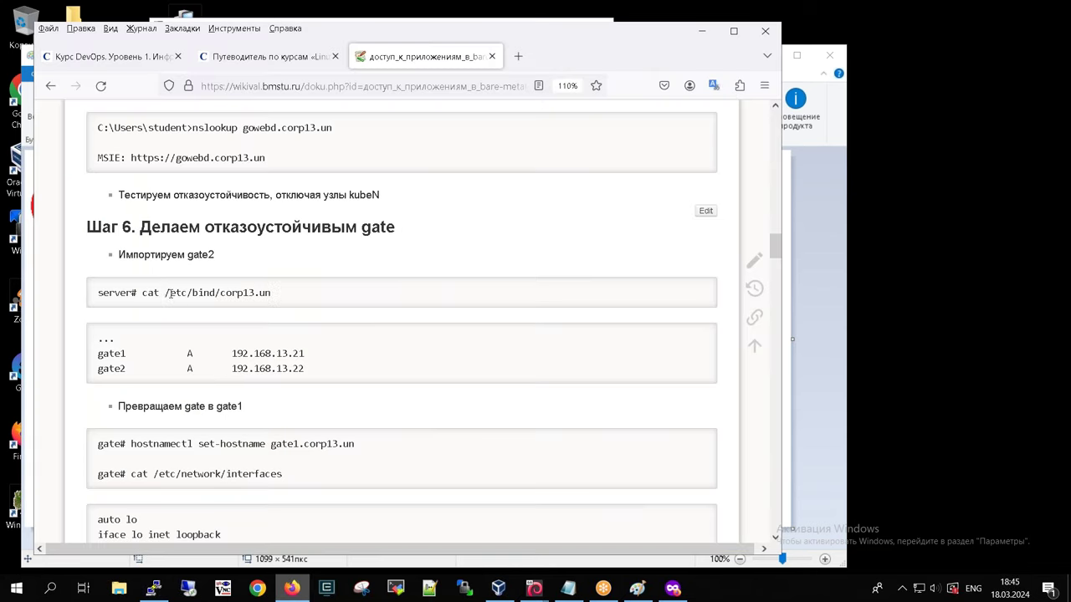
drag(165, 292, 277, 289)
key(ctrl+c)
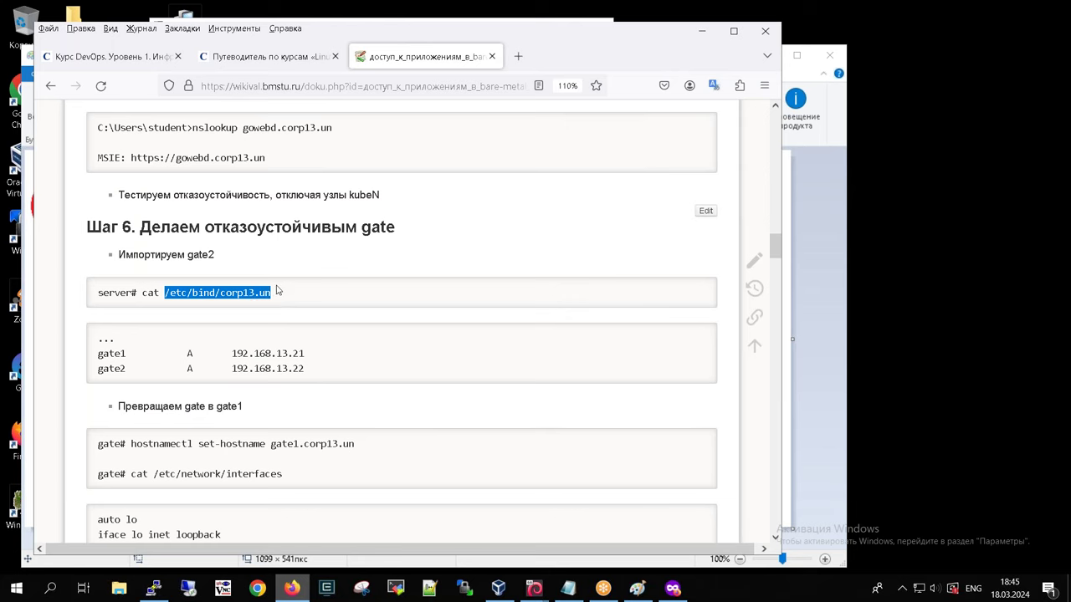
Step: Open /etc/bind/corp13.un in vim and start a new line below the gowebd record
click(155, 589)
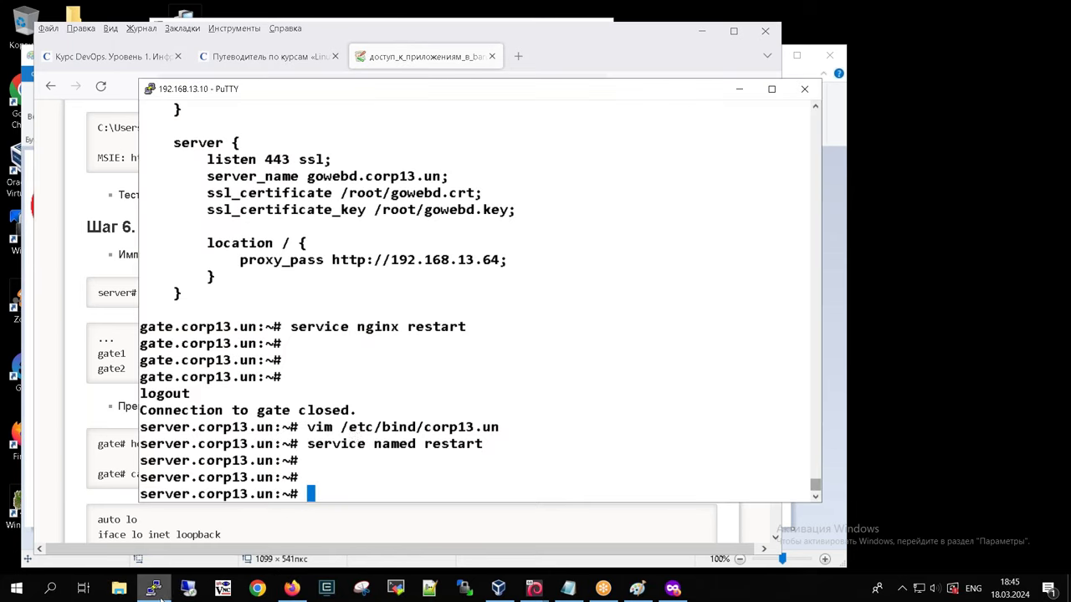
text(vim)
right_click(357, 435)
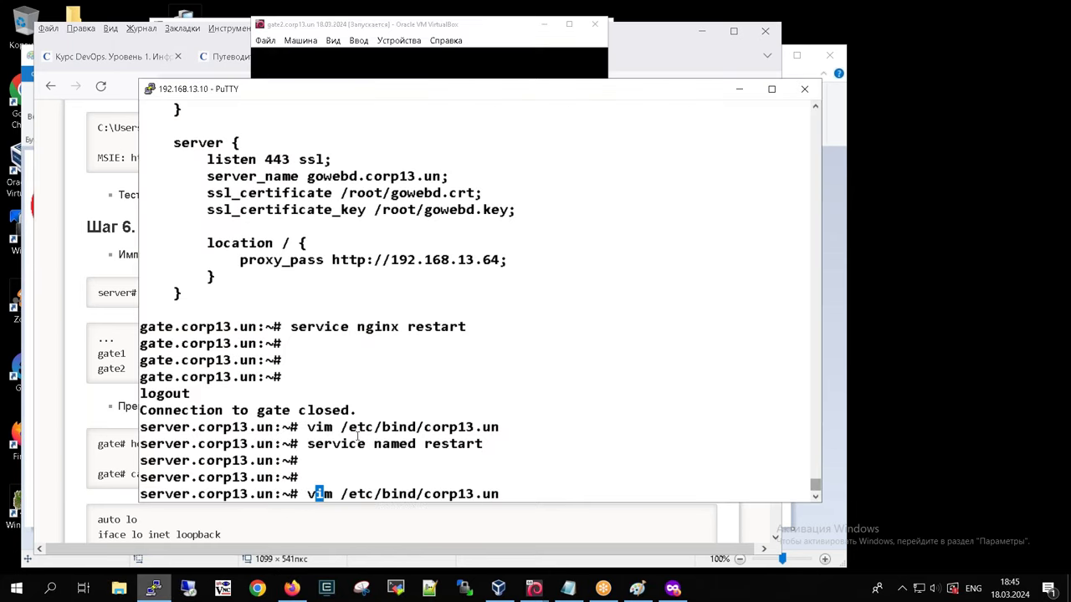
key(Return)
key(Down)
key(Down)
key(Down)
key(Down)
key(Down)
key(Down)
key(Down)
key(Down)
key(Down)
key(Down)
key(Down)
key(Down)
key(Down)
key(Down)
key(Down)
key(Down)
key(Down)
key(Down)
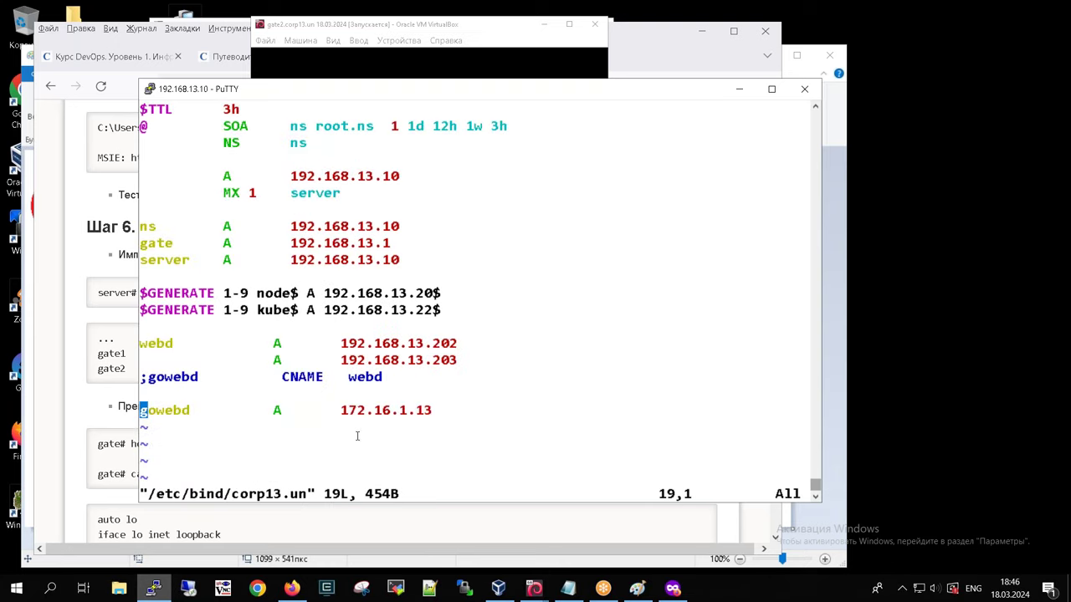
key(o)
key(Return)
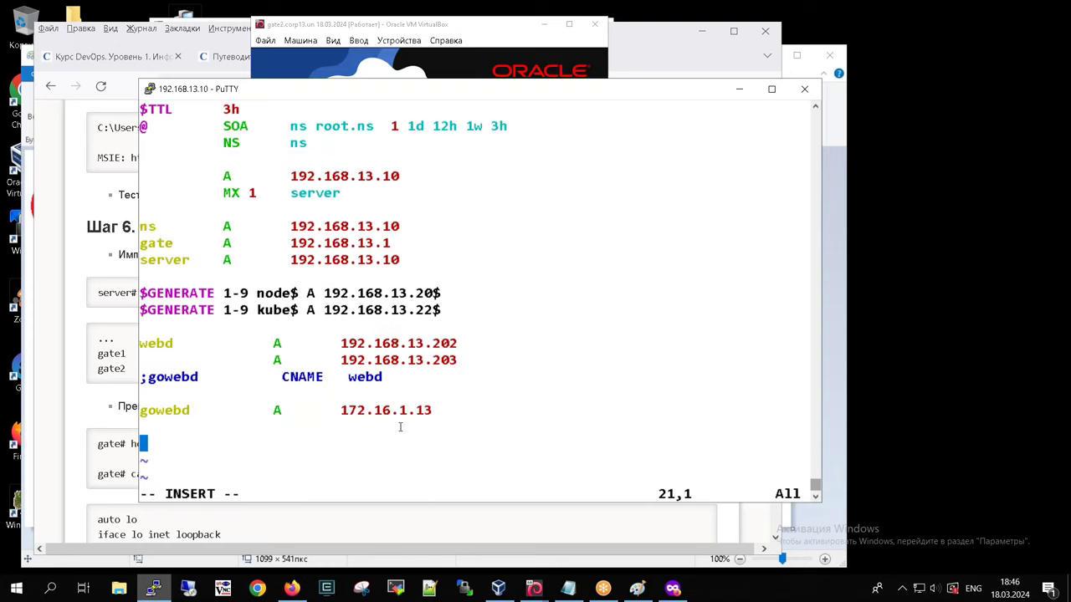
right_click(399, 427)
key(BackSpace)
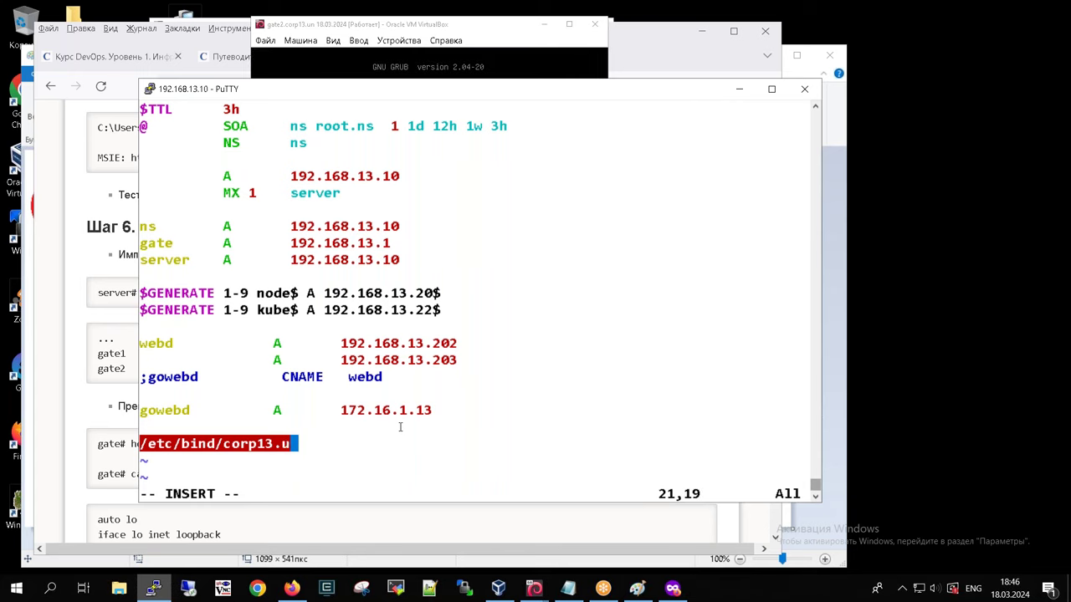
key(BackSpace)
key(BackSpace)
key(BackSpace)
key(BackSpace)
key(BackSpace)
key(BackSpace)
key(BackSpace)
key(BackSpace)
key(BackSpace)
key(BackSpace)
key(BackSpace)
key(BackSpace)
key(BackSpace)
key(BackSpace)
key(BackSpace)
key(BackSpace)
key(BackSpace)
key(BackSpace)
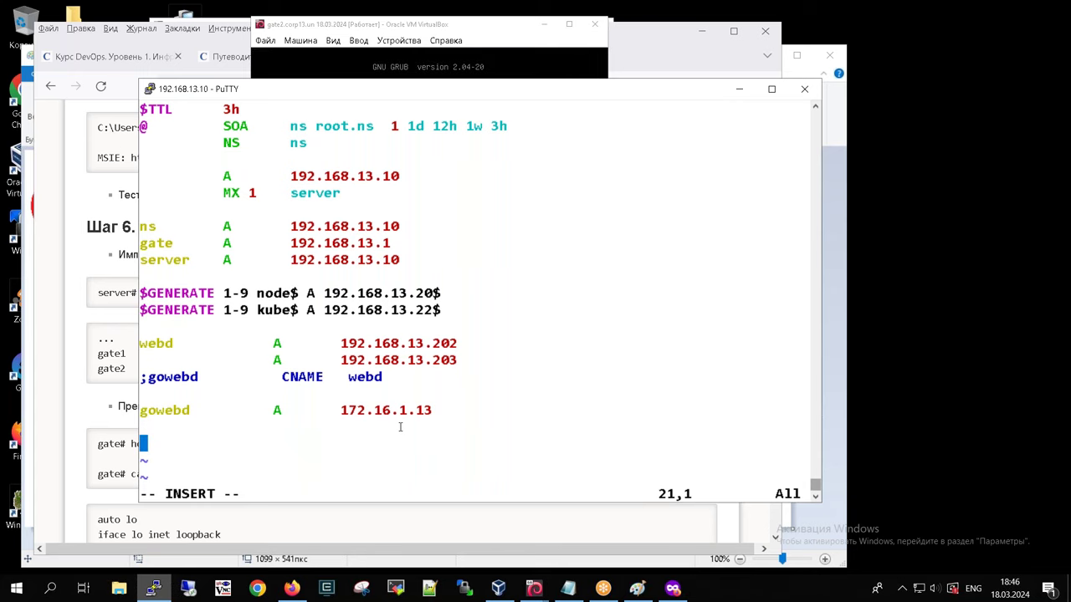
Step: Add gate1 192.168.13.21 and gate2 192.168.13.22 records to the zone and save with :wq
click(108, 364)
drag(95, 350, 325, 380)
key(ctrl+c)
key(alt+Tab)
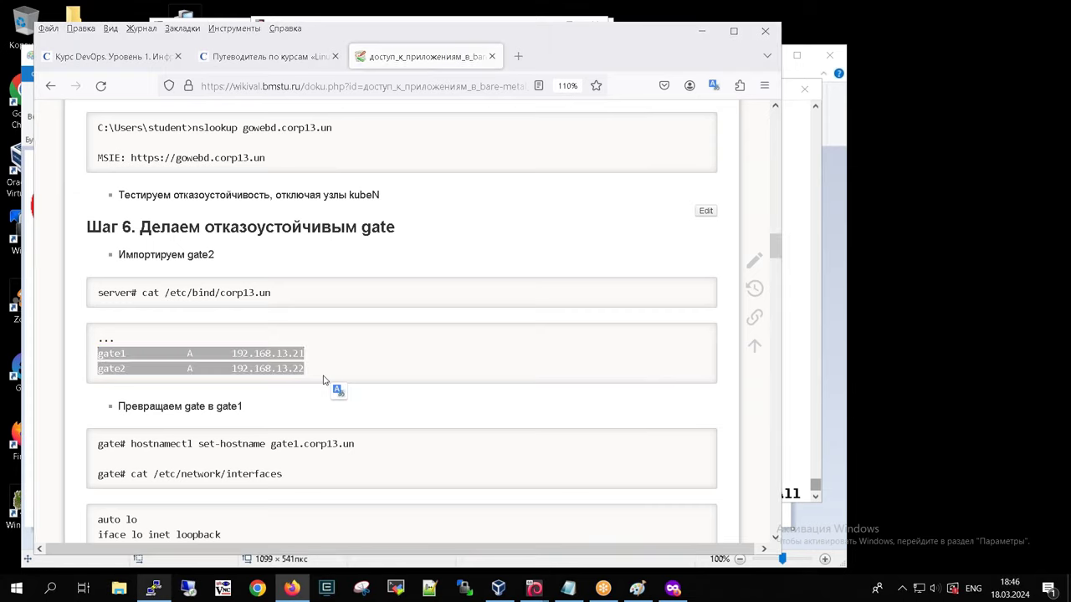
right_click(420, 386)
key(Return)
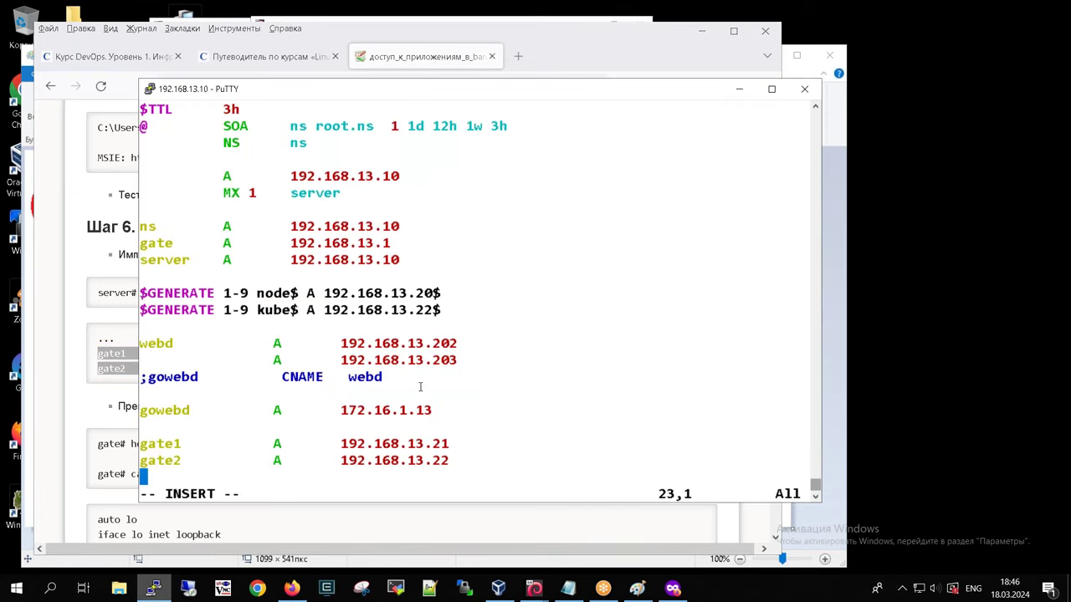
key(Escape)
text(:wq)
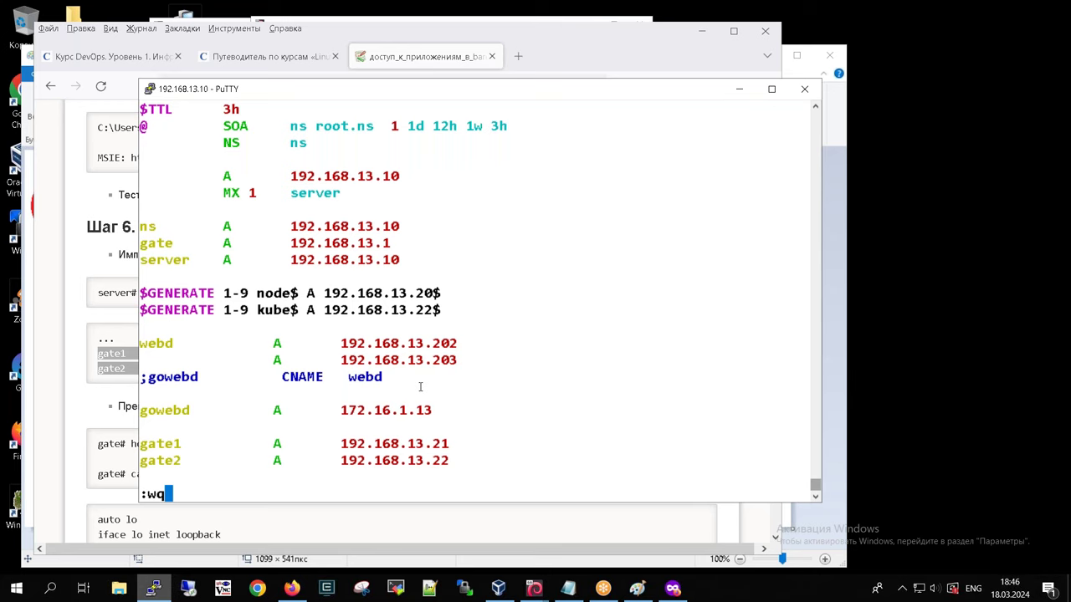
key(Return)
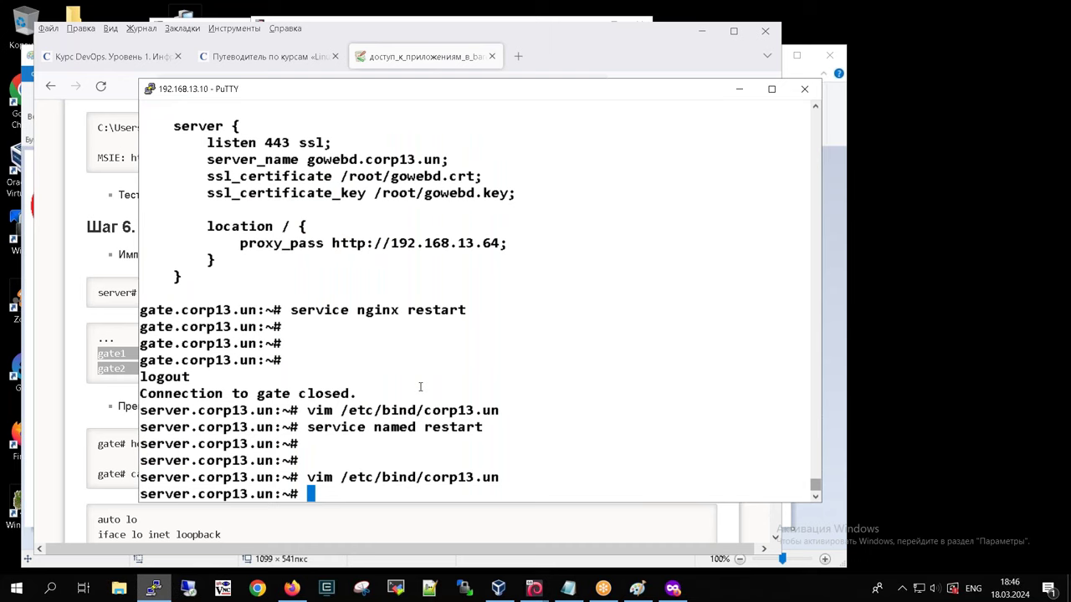
Step: Restart the DNS server with 'service named restart'
key(Return)
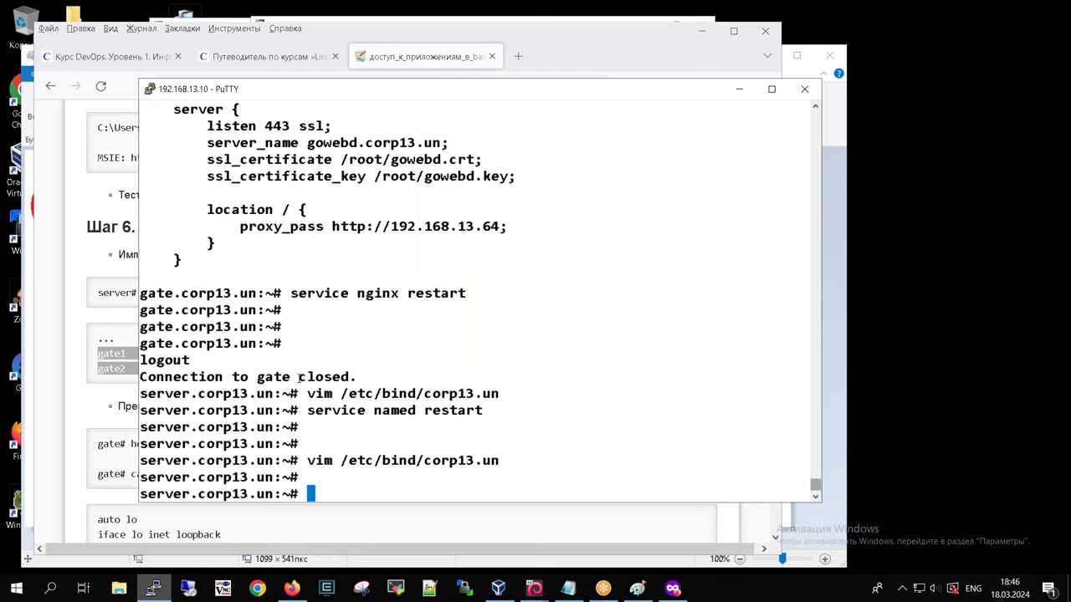
text(se)
key(Up)
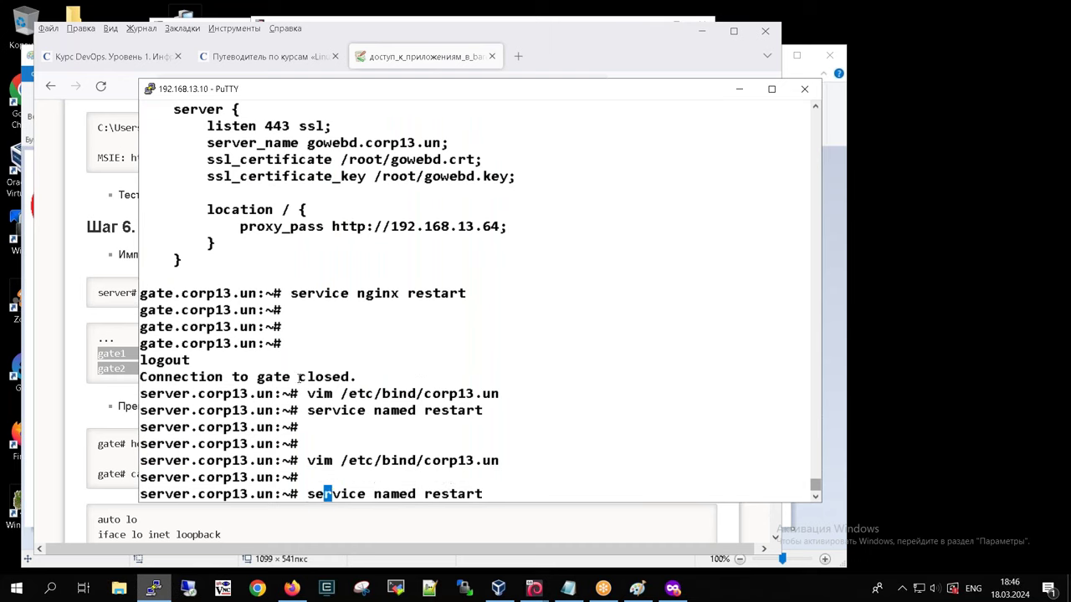
key(Return)
click(104, 416)
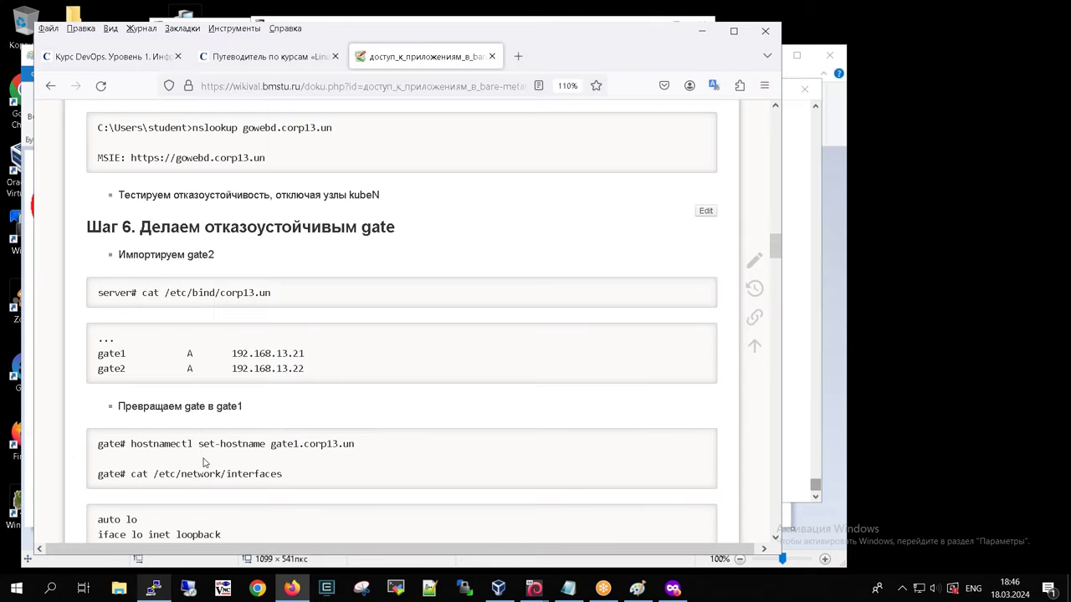
Step: SSH into gate and rename it to gate1.corp13.un using the wiki's hostnamectl command
scroll(203, 463, down, 2)
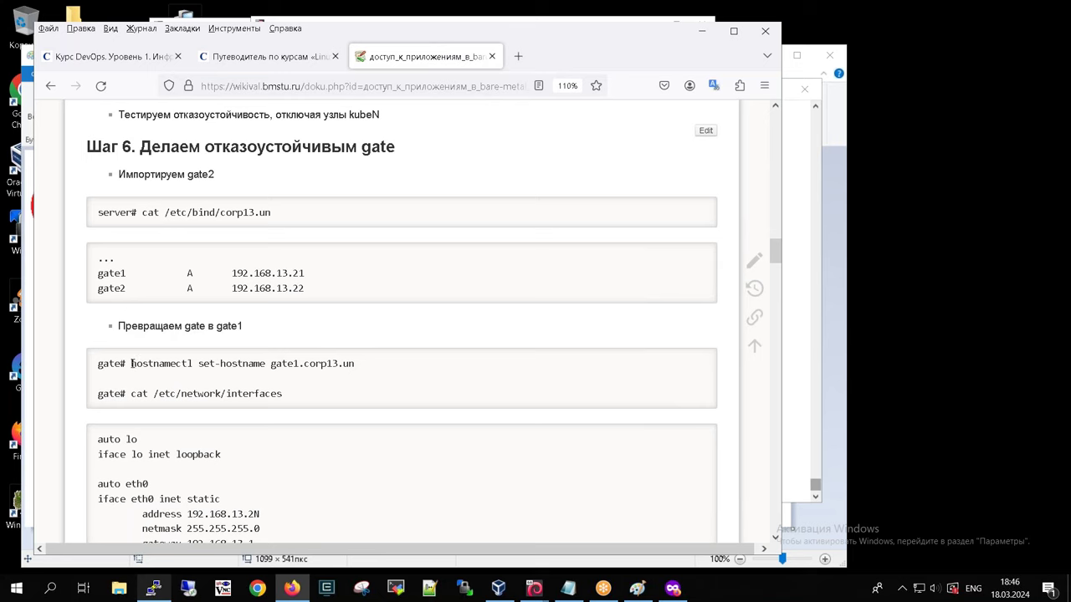
drag(131, 363, 366, 373)
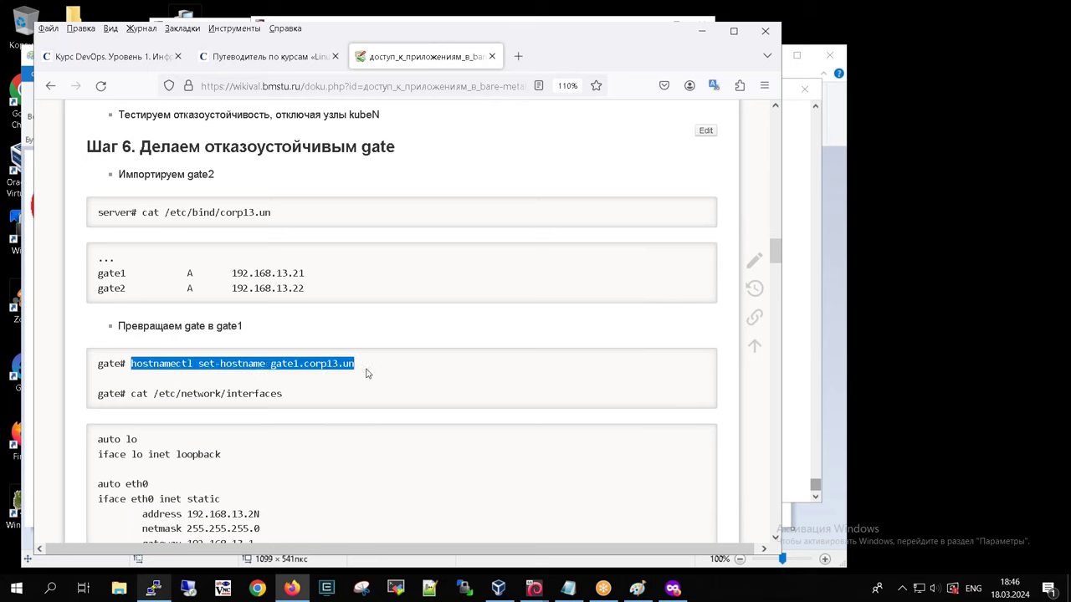
key(alt+Tab)
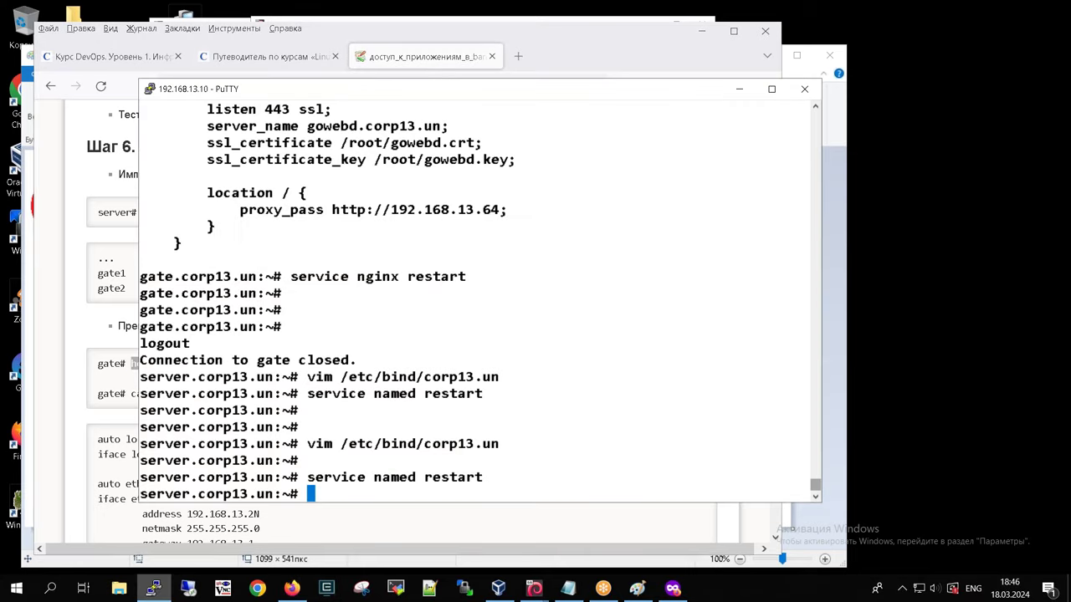
text(ssg)
key(BackSpace)
key(BackSpace)
text(h gate)
key(Return)
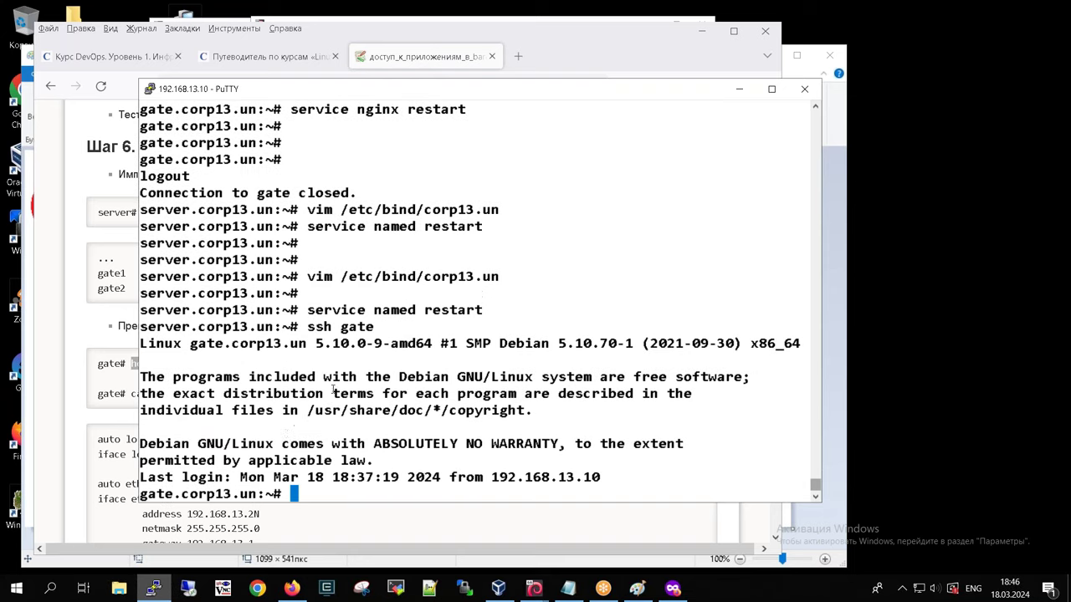
right_click(287, 433)
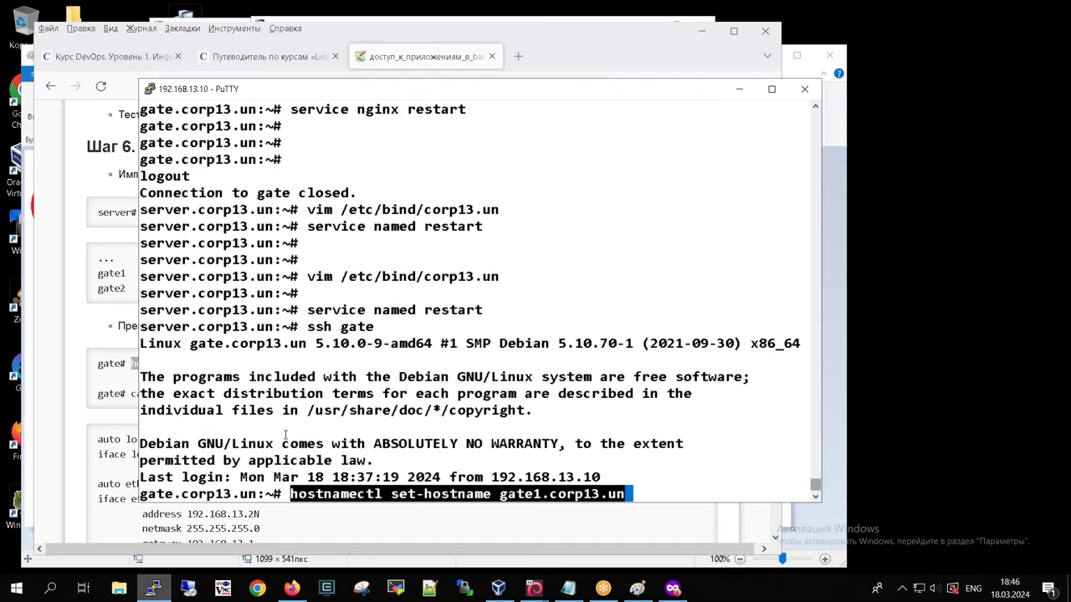
key(Return)
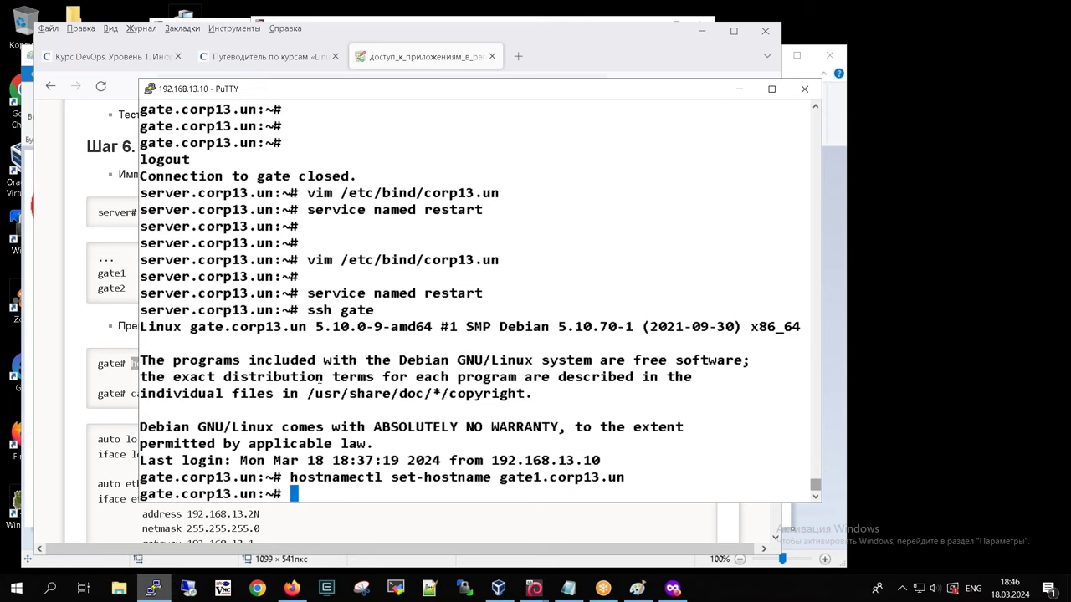
Step: Open /etc/network/interfaces on gate in vim and mark the eth0 and eth1 addresses
click(92, 428)
drag(154, 393, 285, 398)
key(alt+Tab)
right_click(496, 422)
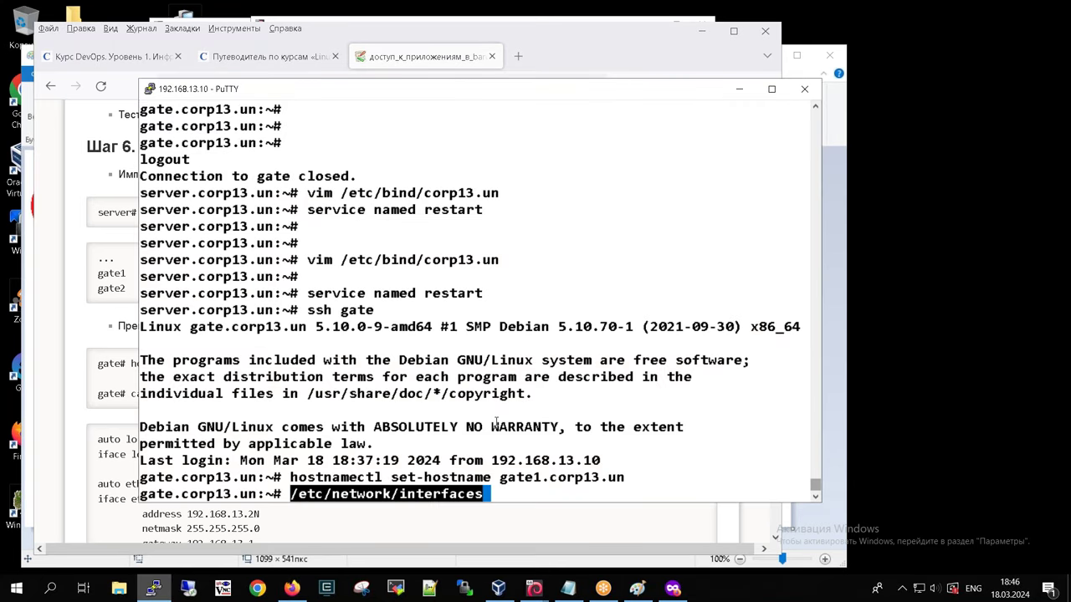
key(Home)
text(vim)
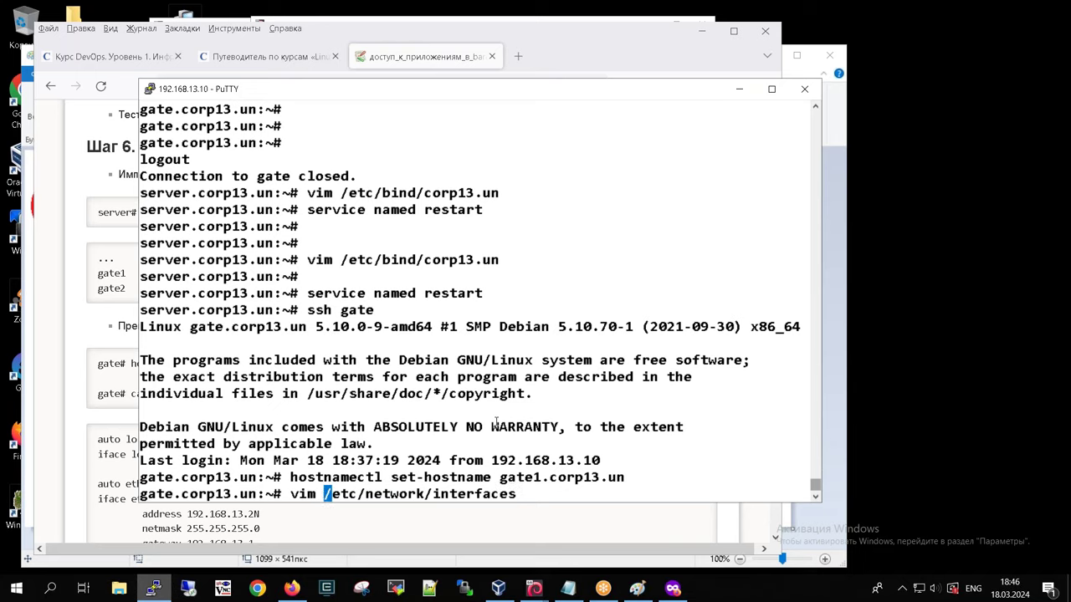
key(Return)
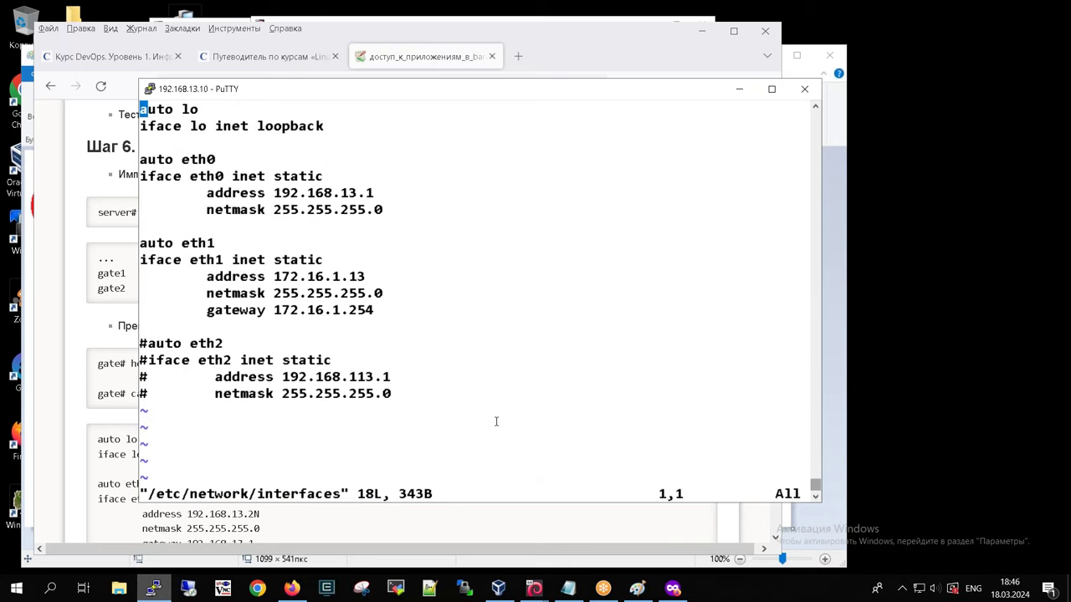
drag(351, 193, 382, 194)
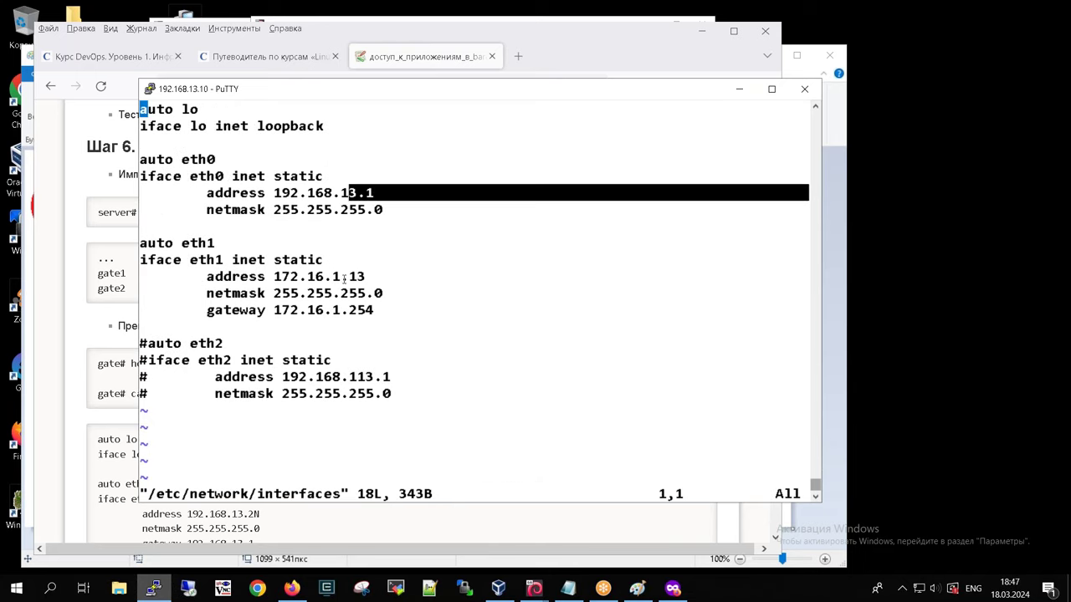
drag(332, 276, 357, 276)
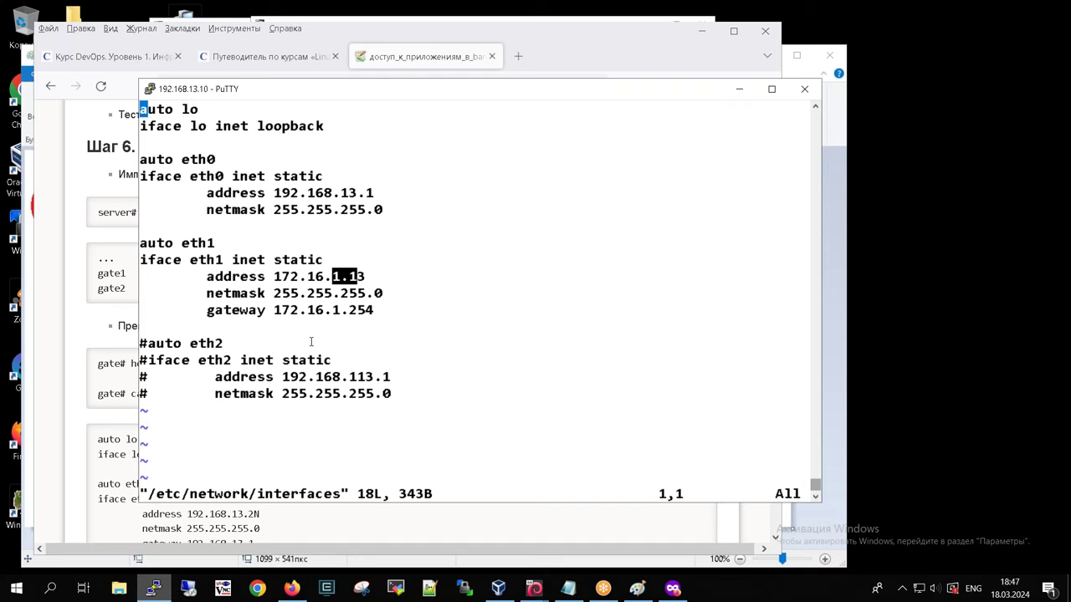
click(81, 441)
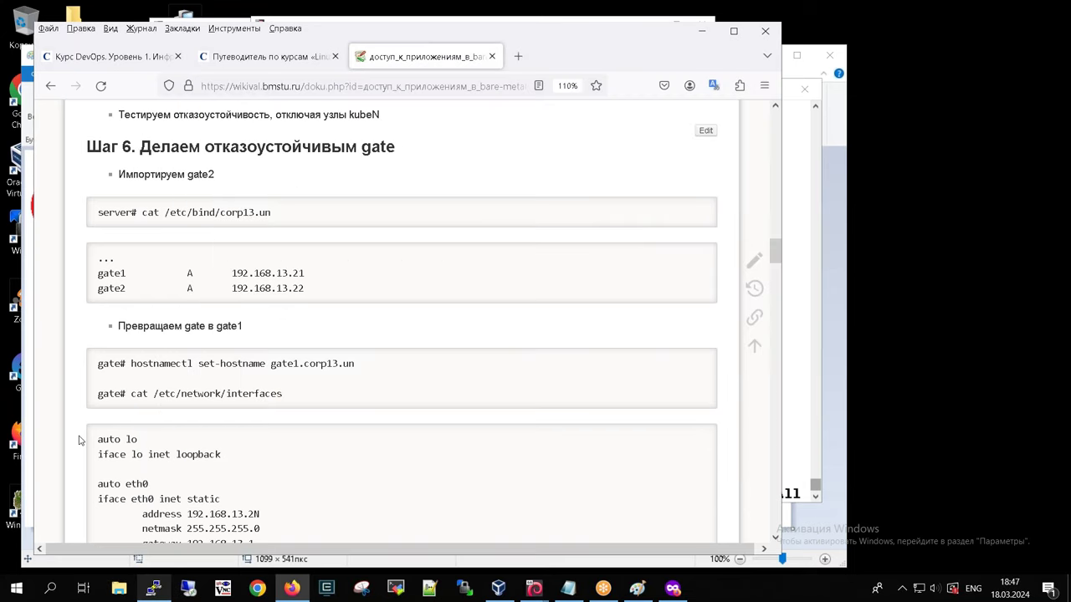
Step: Replace the whole contents of gate's interfaces file with the guide's new network config
drag(154, 394, 282, 409)
click(167, 394)
drag(152, 394, 289, 409)
click(177, 347)
scroll(178, 347, down, 3)
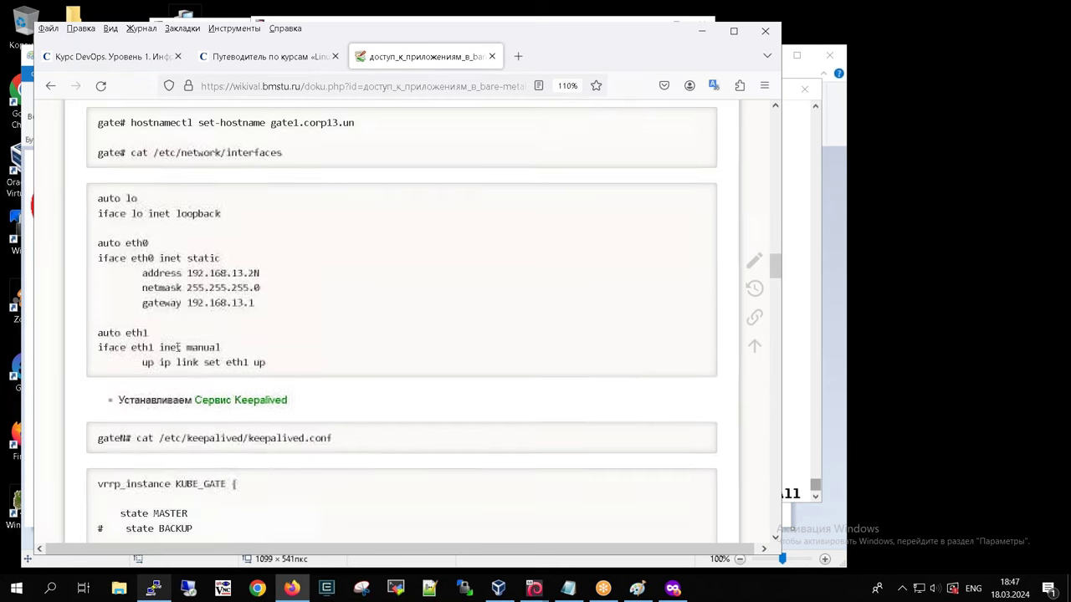
drag(97, 198, 303, 364)
key(ctrl+c)
key(alt+Tab)
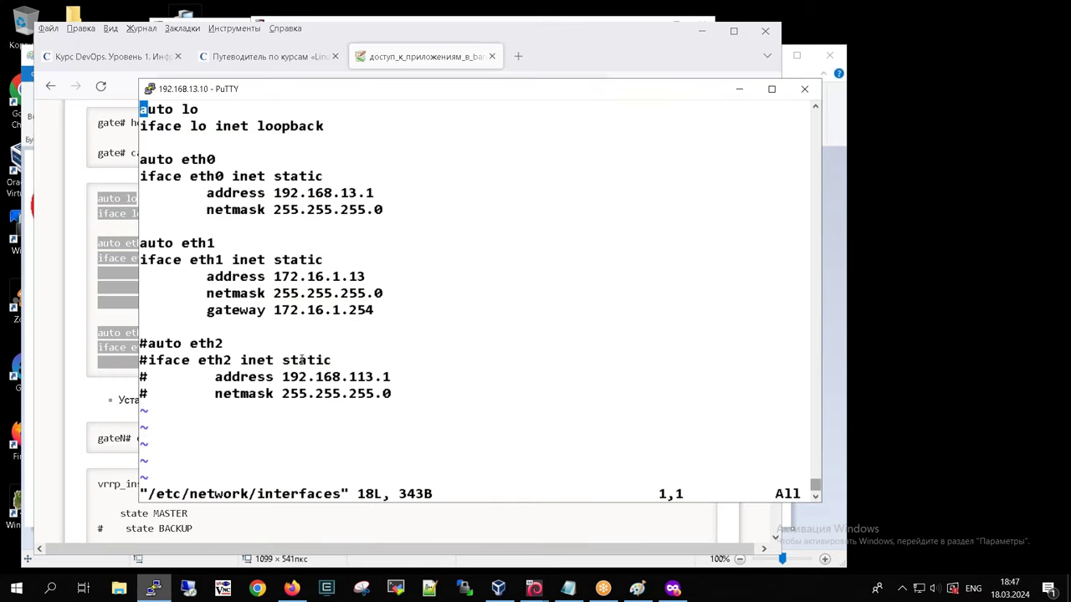
text(:%d)
key(Return)
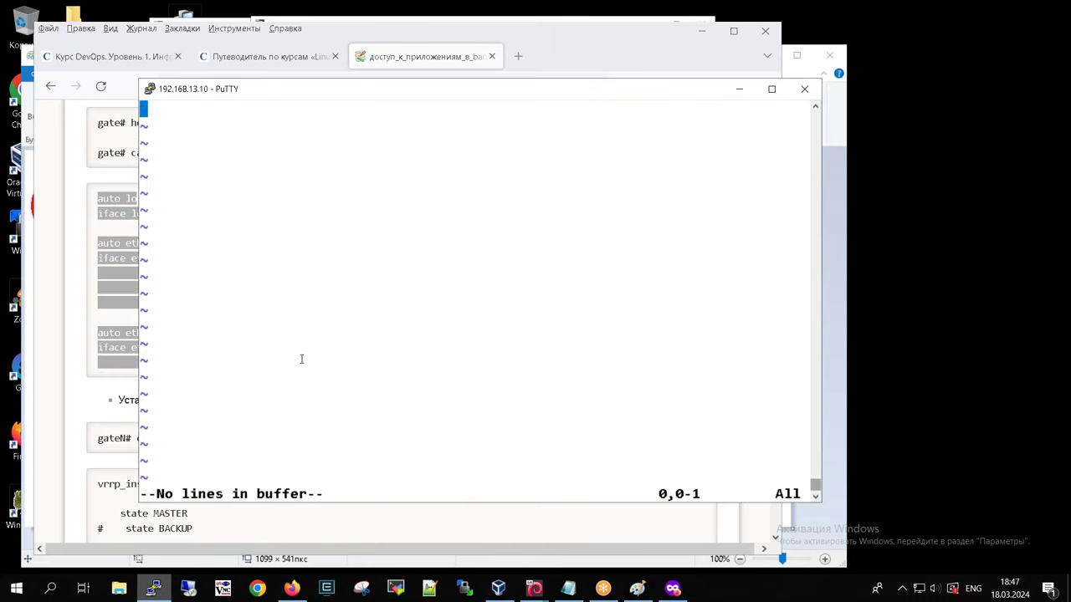
key(i)
right_click(333, 317)
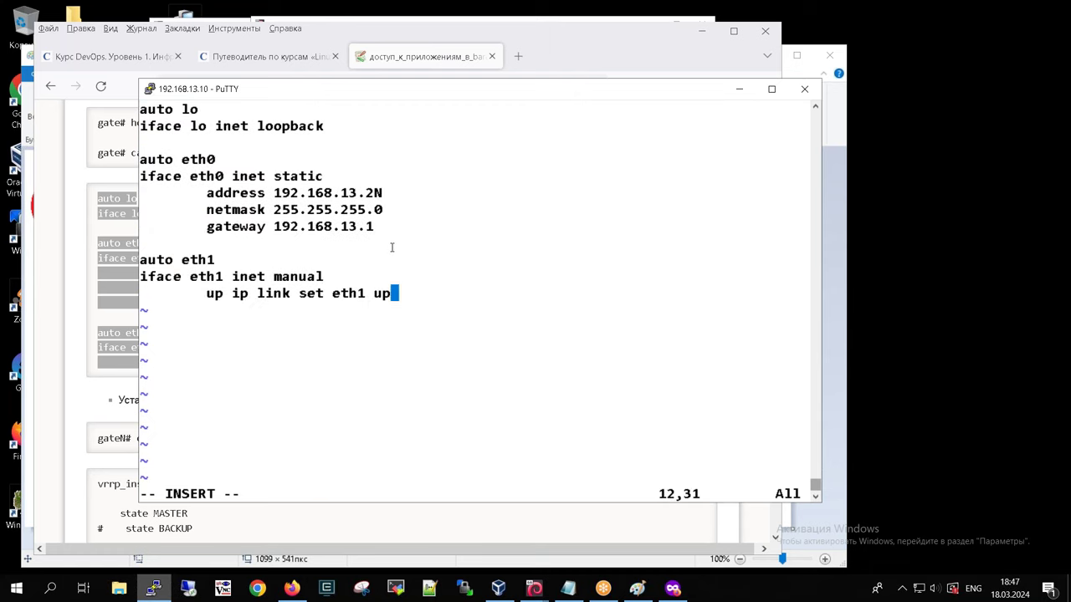
Step: Set eth0's address to 192.168.13.21 and save the file with :wq
key(Up)
key(Up)
key(Up)
key(Up)
key(Up)
key(Up)
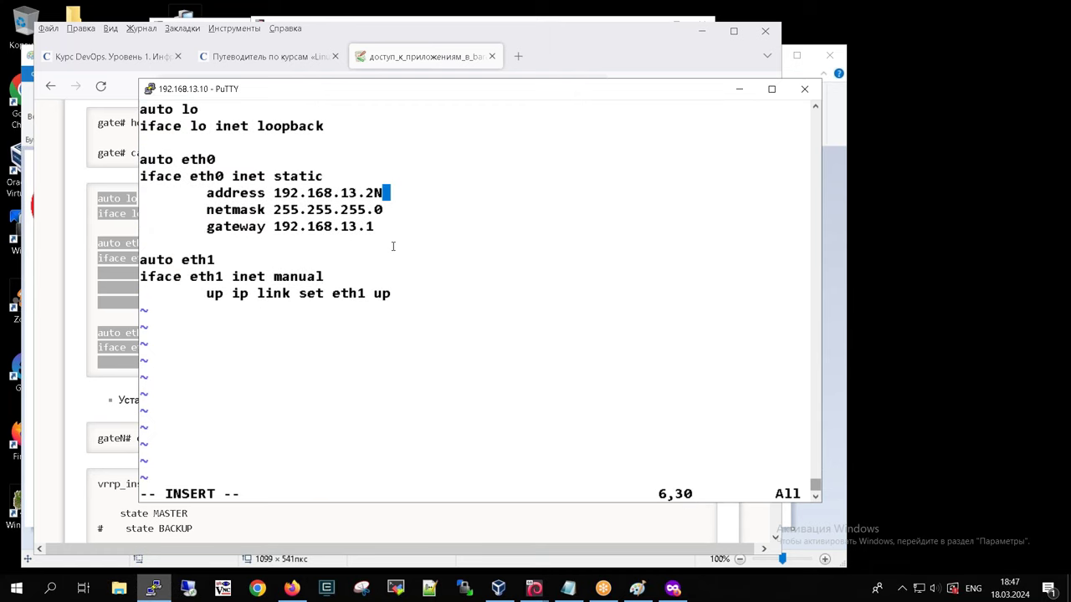
key(BackSpace)
text(1)
key(Down)
key(Down)
key(Down)
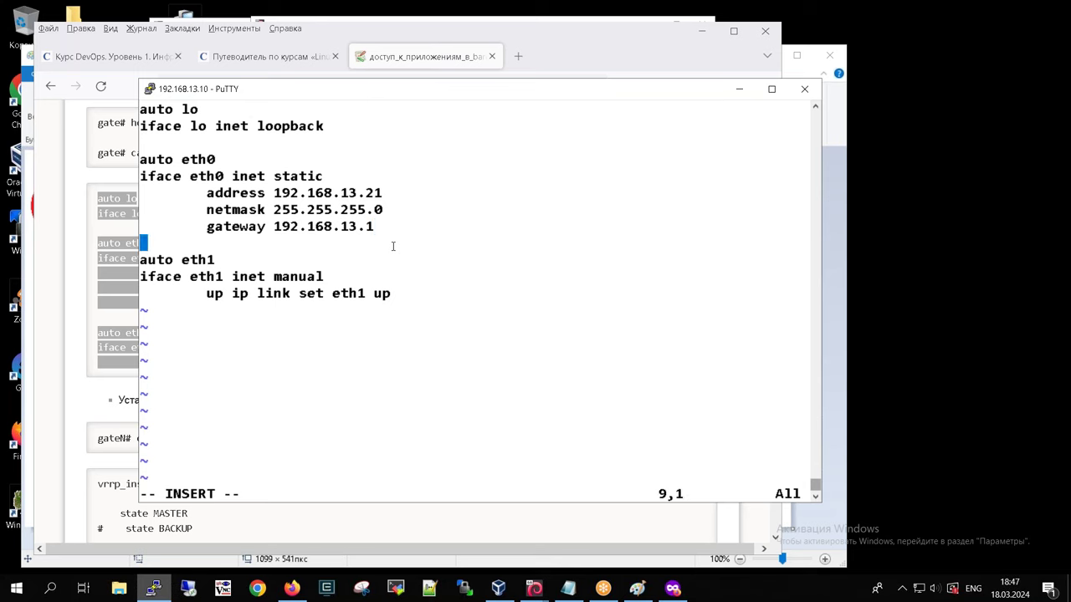
key(Down)
key(Down)
key(Down)
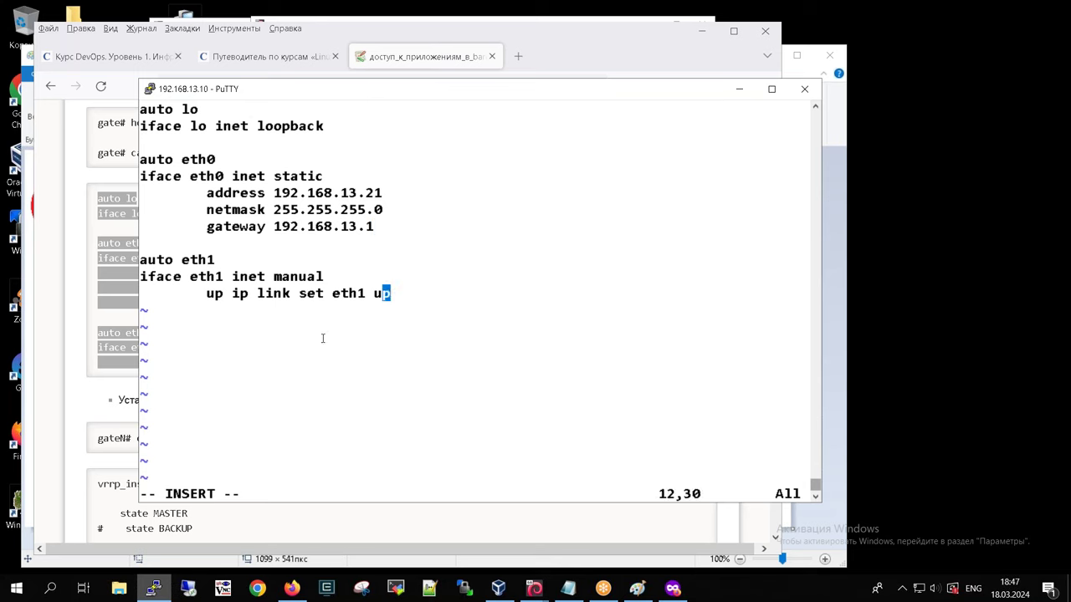
drag(250, 295, 350, 295)
click(329, 339)
key(Escape)
text(:Eq)
key(Return)
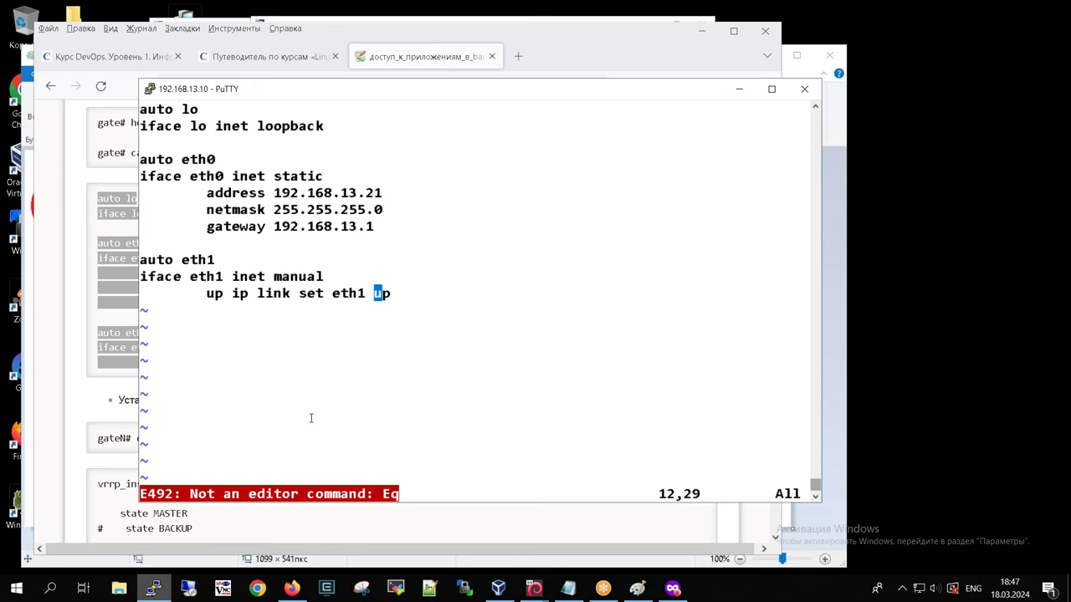
text(:wq)
key(Return)
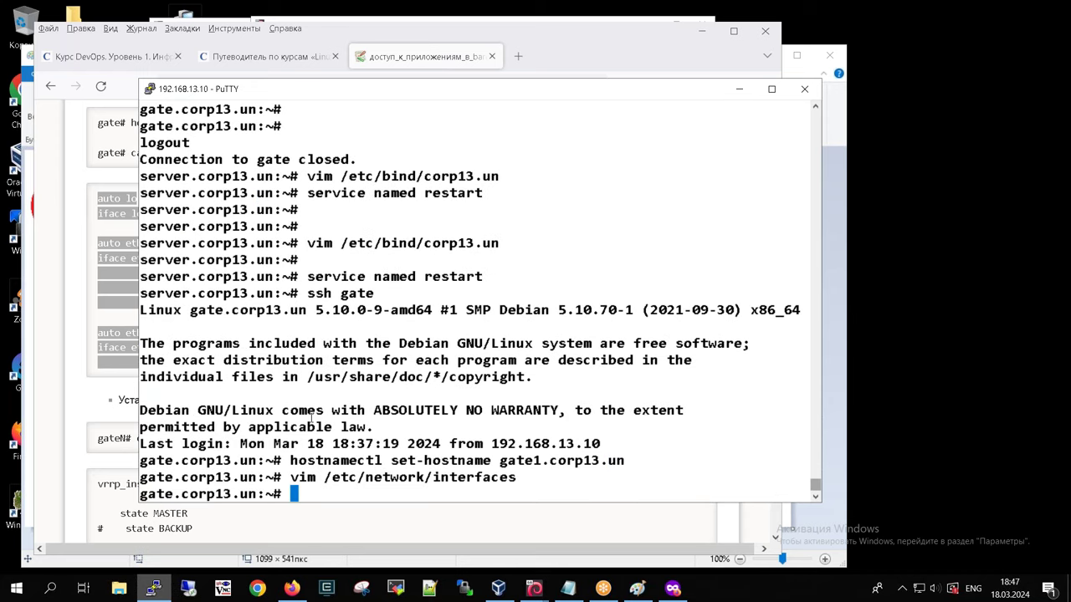
Step: Open the Сервис Keepalived wiki page in a new tab and select 'apt install keepalived'
click(103, 432)
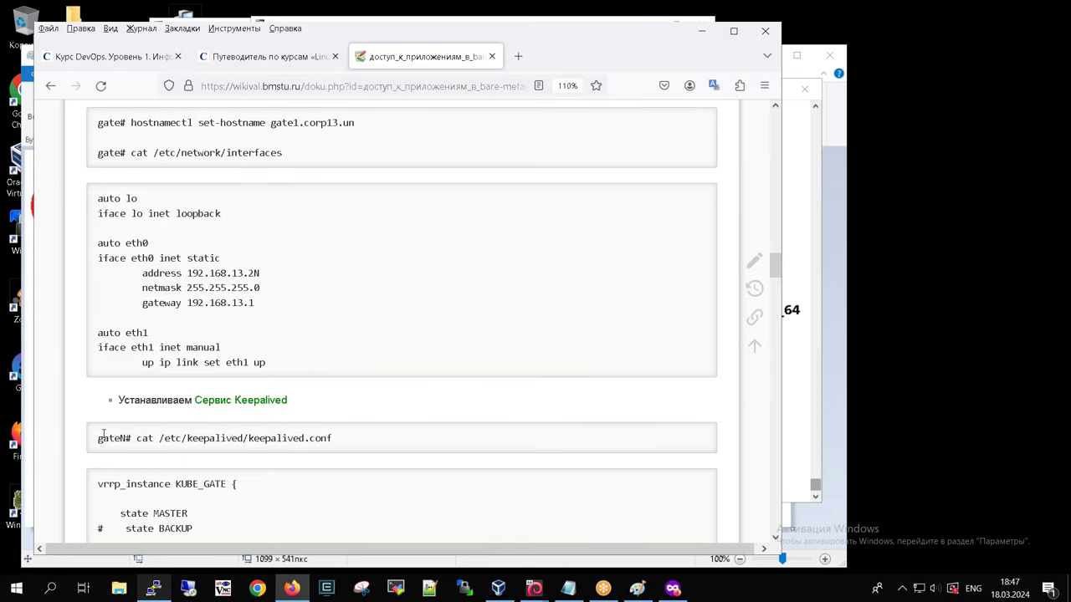
right_click(256, 403)
click(331, 153)
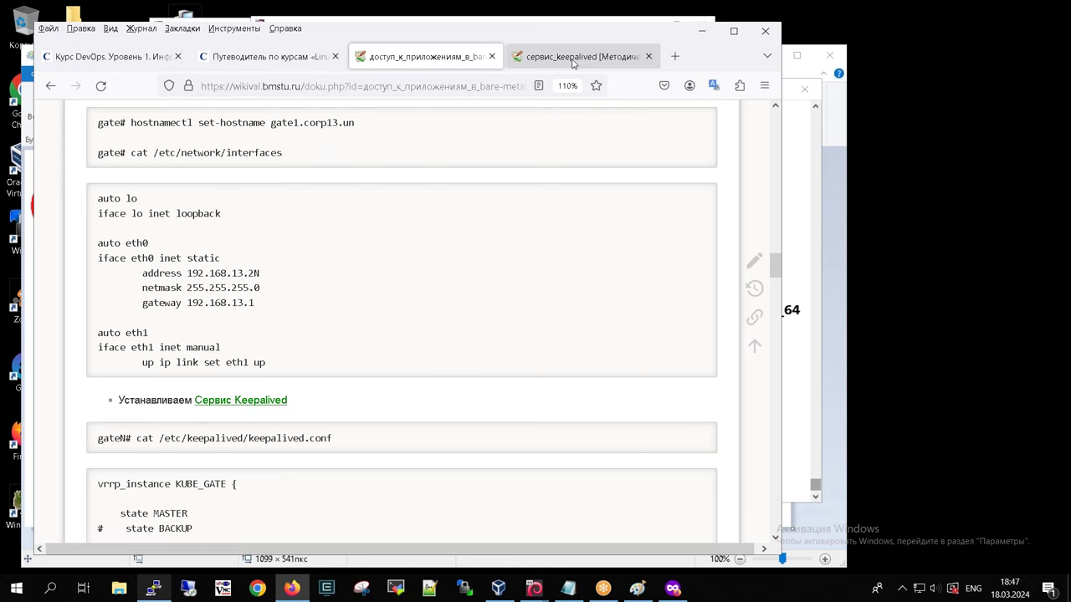
click(573, 56)
scroll(145, 285, down, 2)
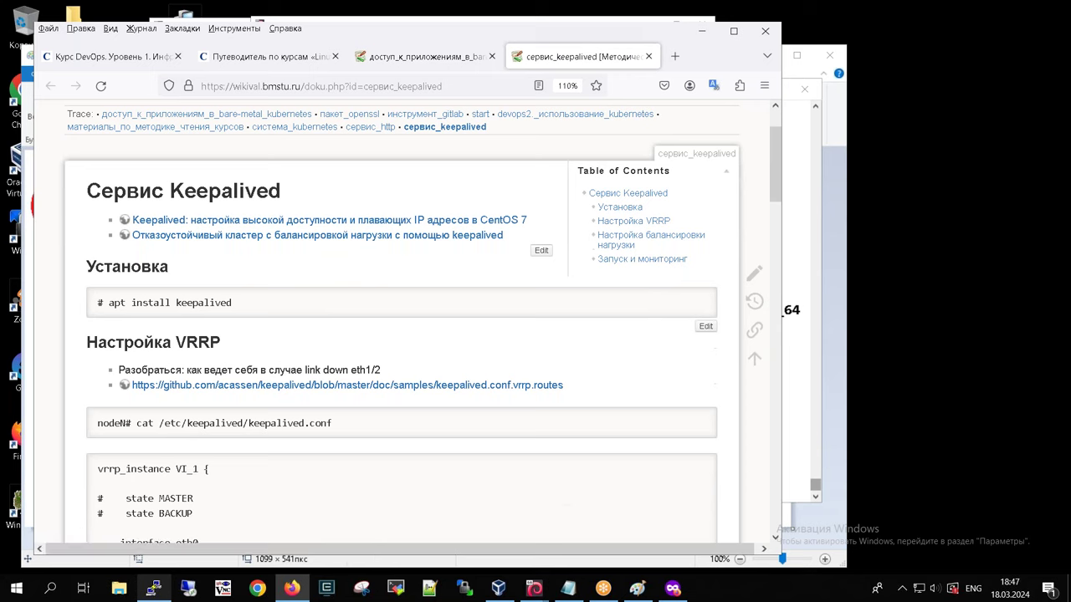
drag(109, 303, 249, 315)
key(ctrl+c)
Step: Install keepalived on gate with 'apt install keepalived', accepting the packages
key(alt+Tab)
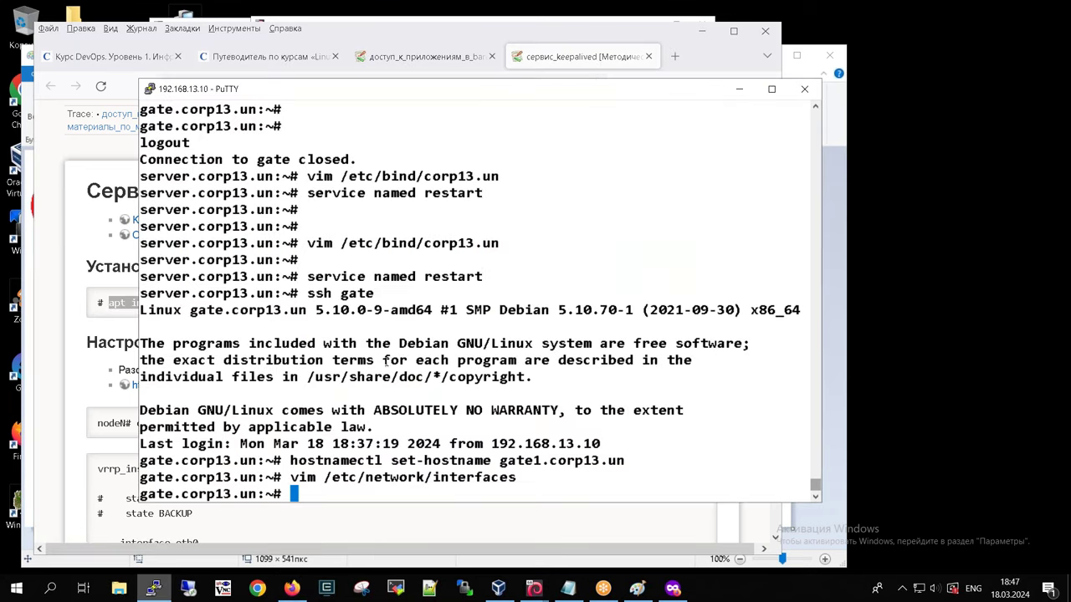
right_click(387, 361)
key(Return)
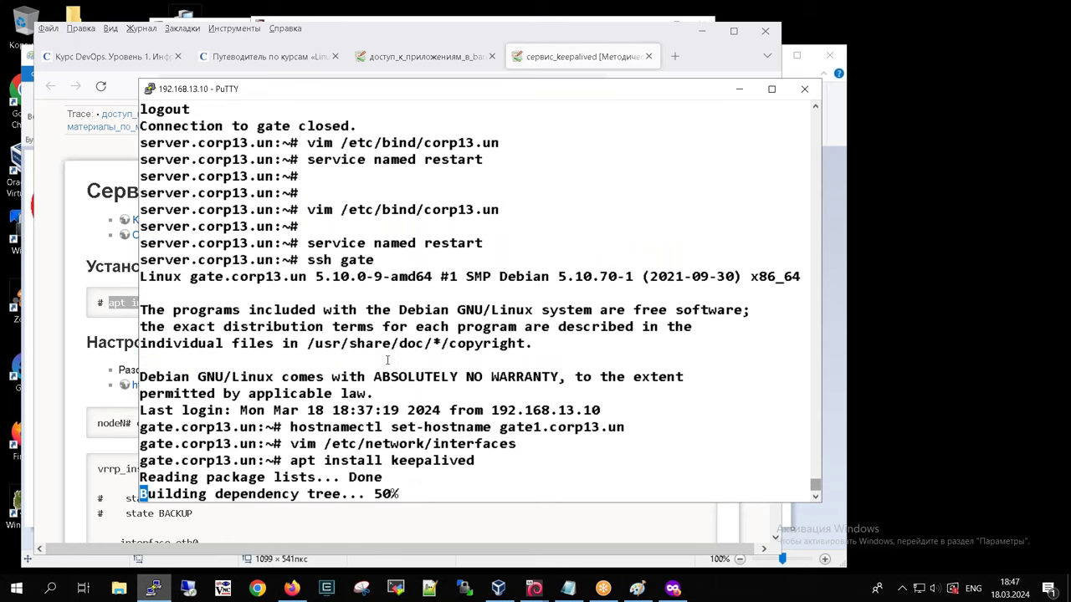
key(Return)
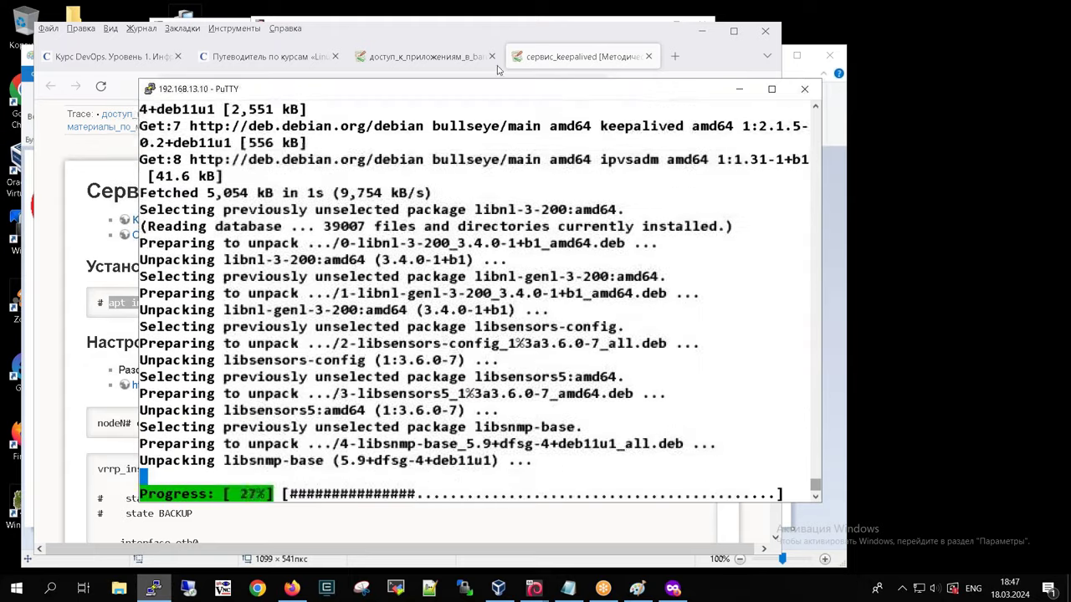
Step: Close the Keepalived wiki tab and open a new /etc/keepalived/keepalived.conf in vim
click(599, 57)
click(649, 57)
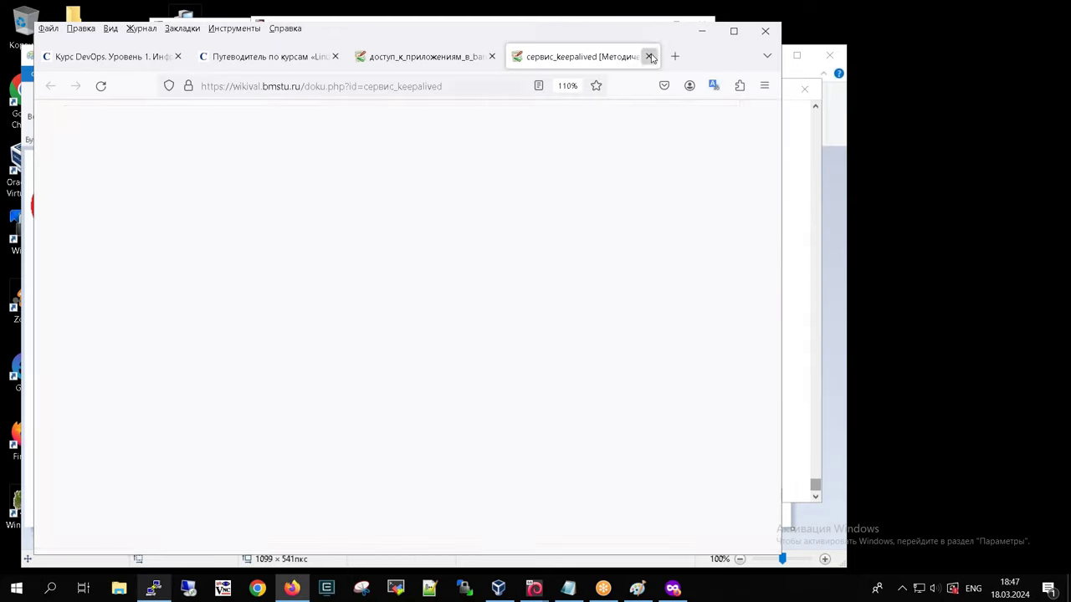
scroll(196, 324, down, 2)
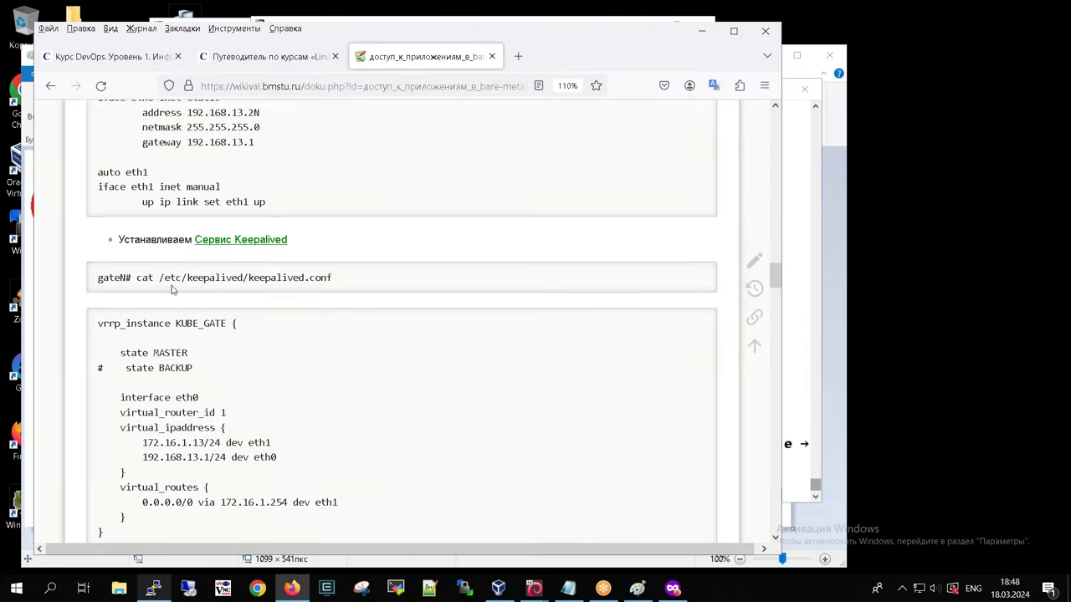
drag(159, 278, 334, 285)
key(ctrl+c)
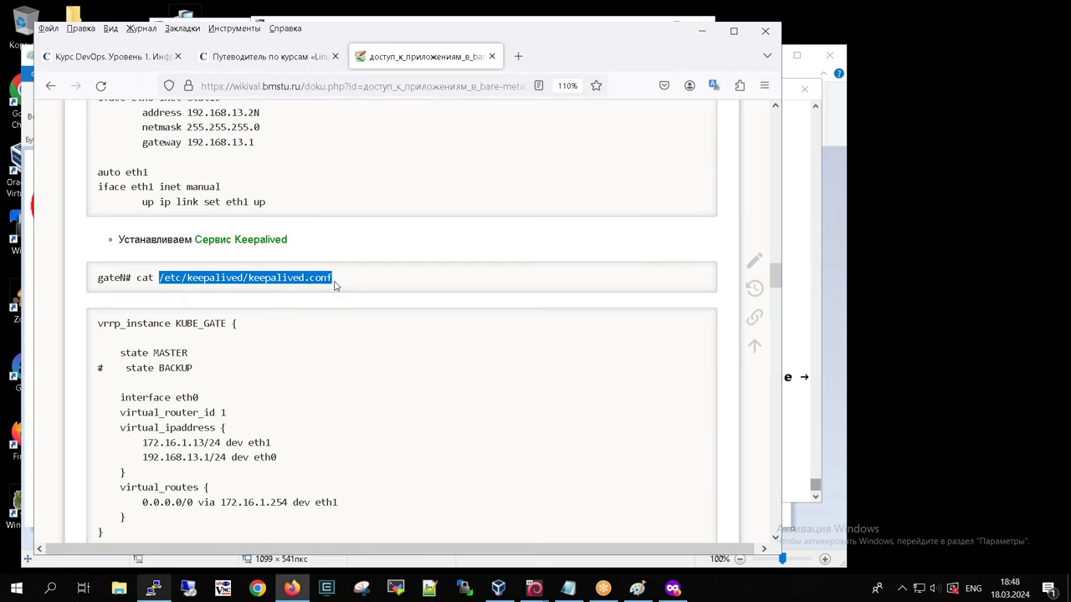
key(alt+Tab)
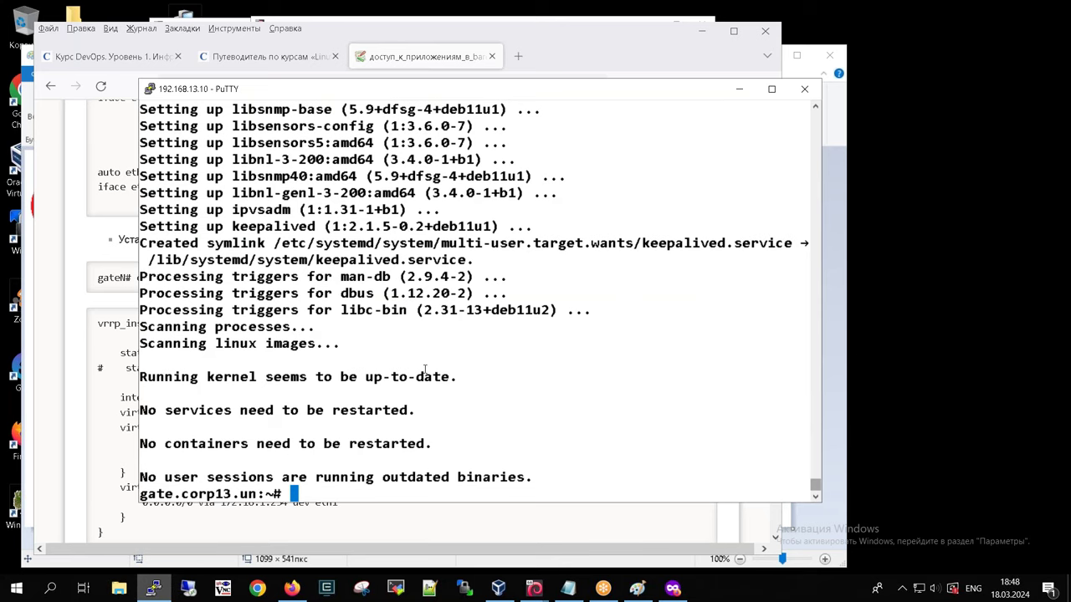
text(vim)
right_click(405, 391)
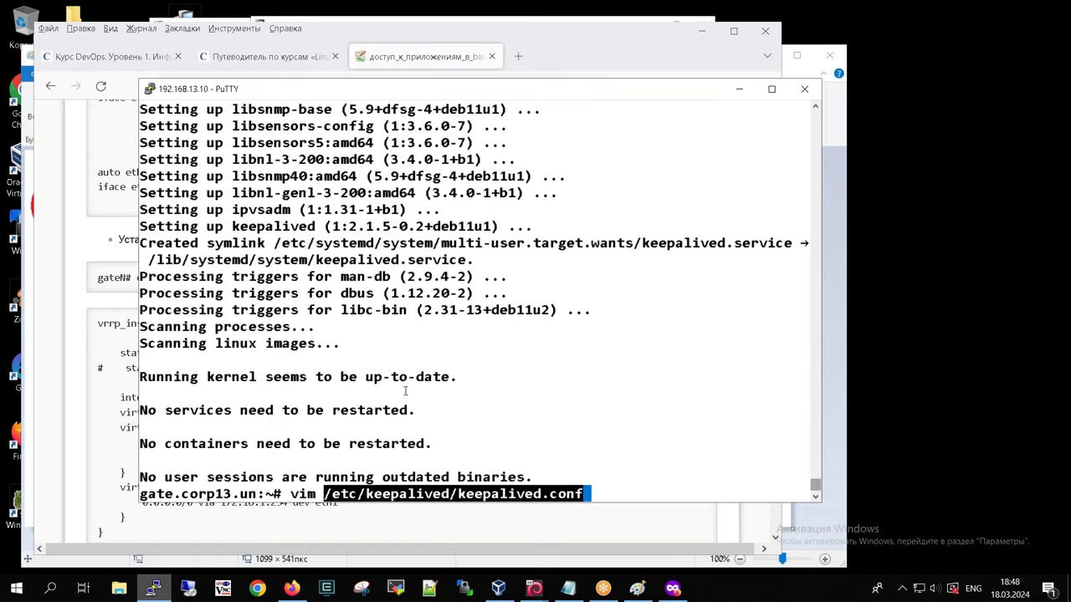
key(Return)
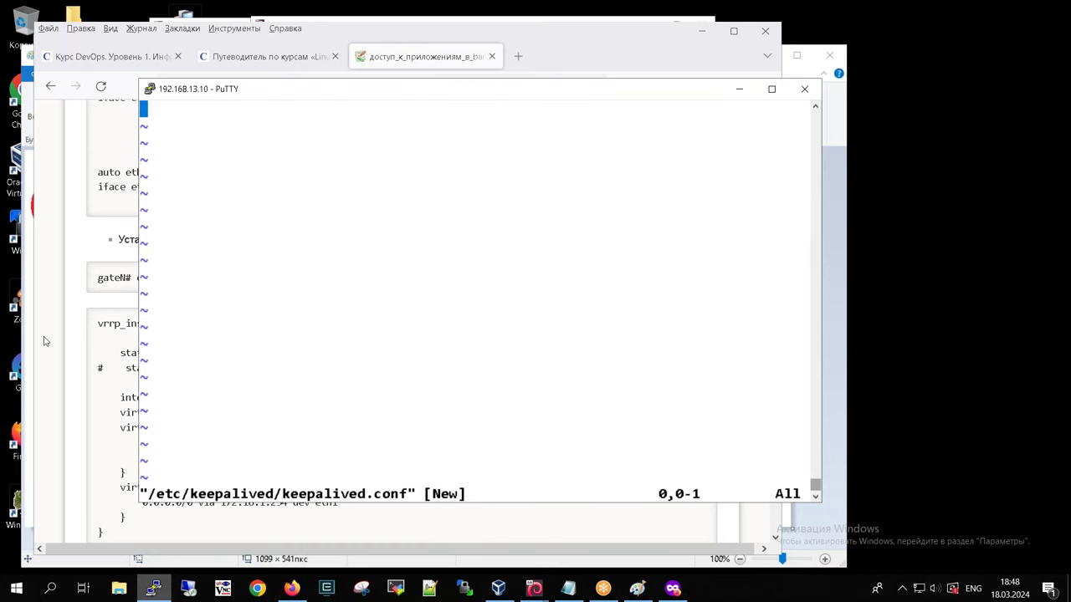
Step: Paste the wiki's vrrp_instance KUBE_GATE block into keepalived.conf
click(45, 338)
scroll(144, 397, down, 2)
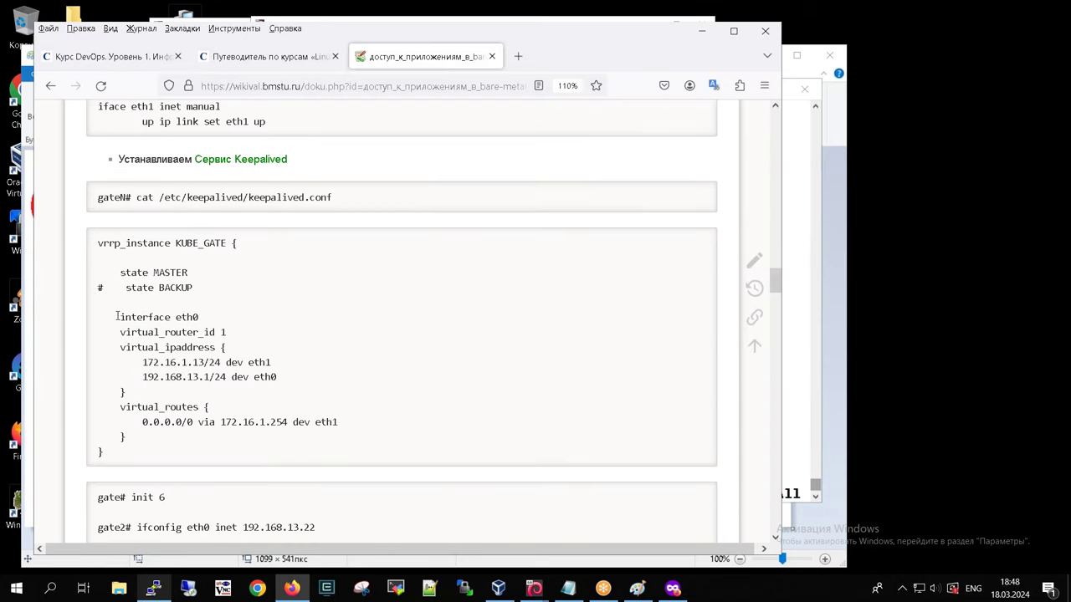
drag(96, 245, 141, 457)
key(ctrl+c)
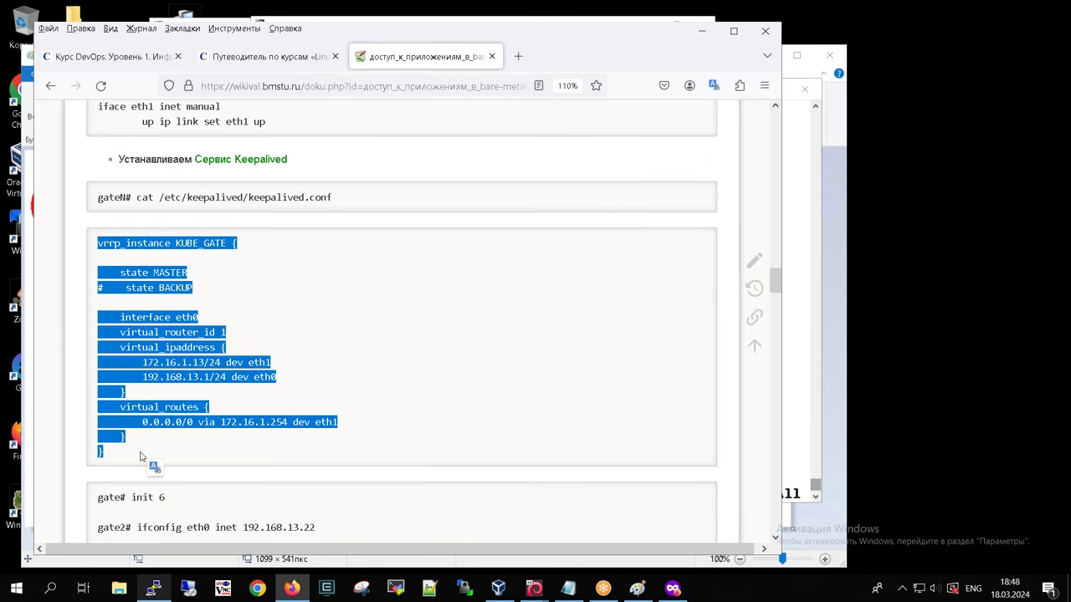
key(alt+Tab)
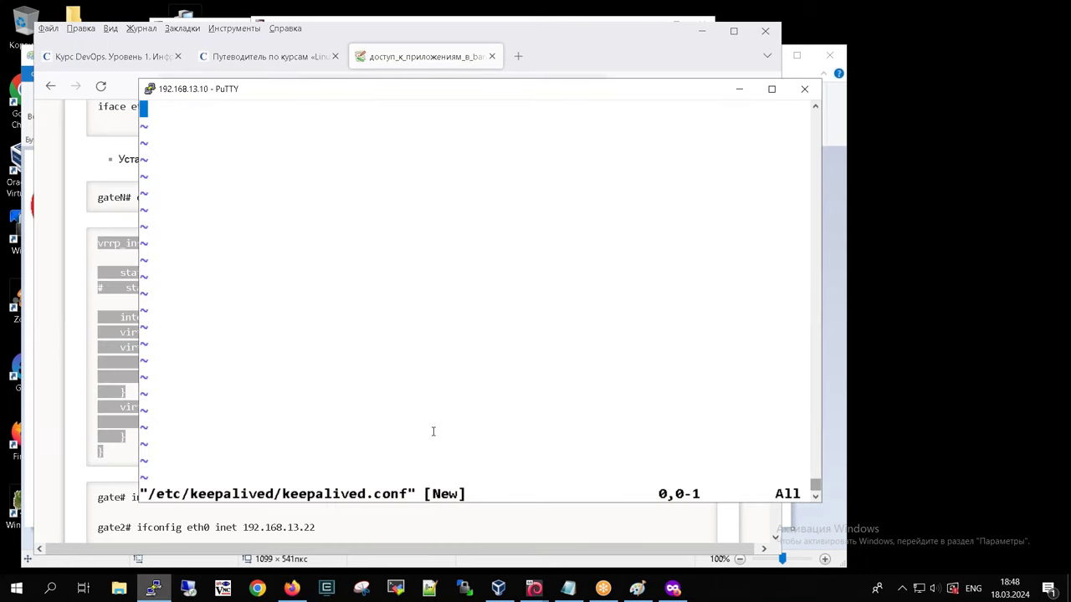
key(i)
right_click(433, 431)
key(Return)
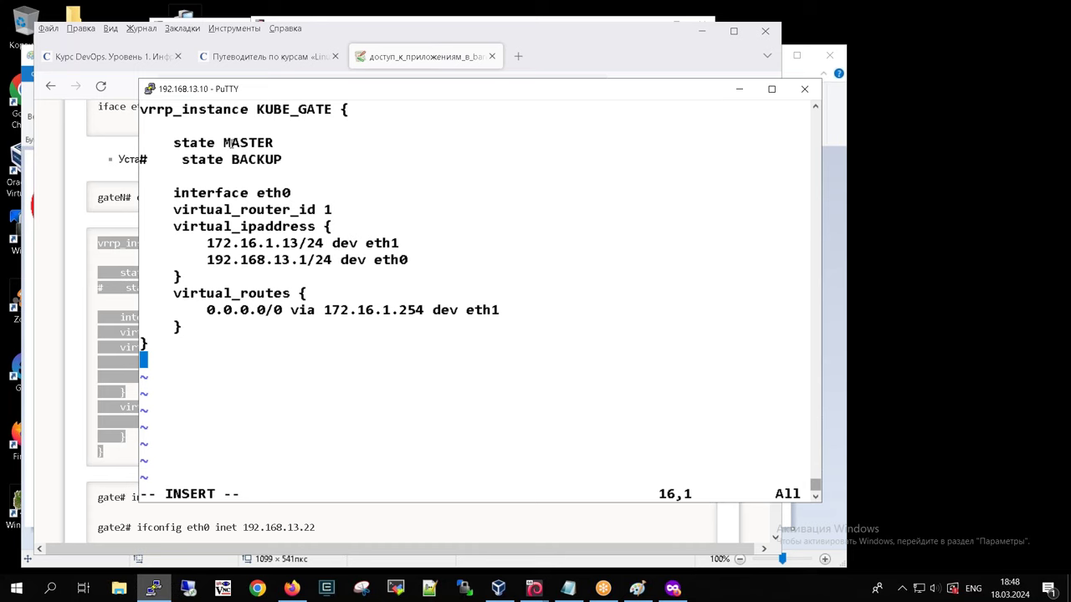
Step: Point out state MASTER, the virtual IPs and the 172.16.1.254 route, then save with :wq
drag(224, 144, 255, 144)
drag(219, 241, 255, 260)
click(374, 246)
double_click(388, 259)
click(332, 375)
drag(209, 306, 405, 310)
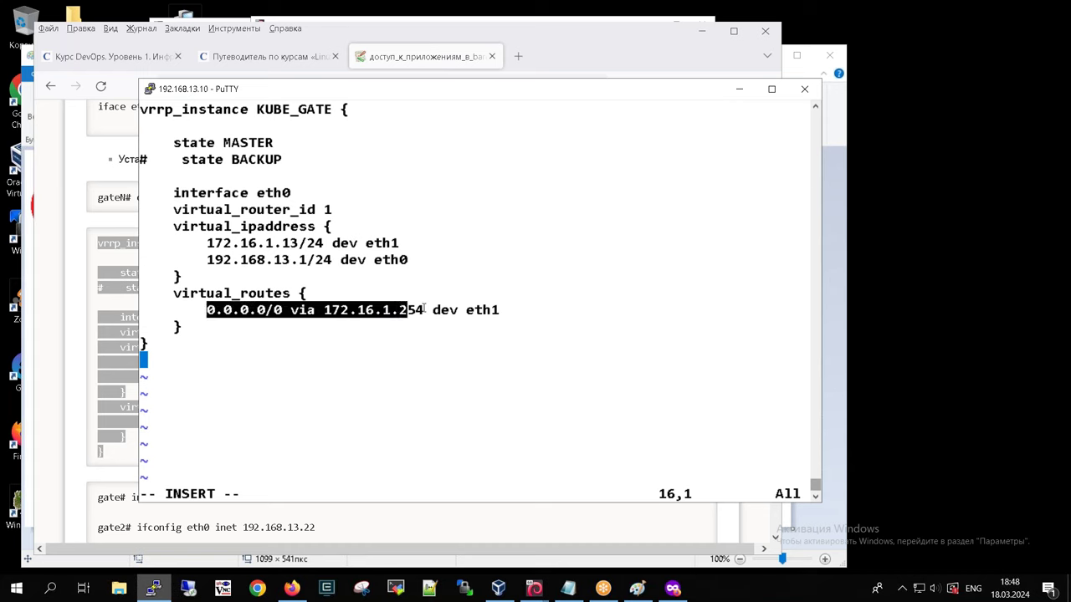
click(431, 307)
drag(318, 310, 429, 309)
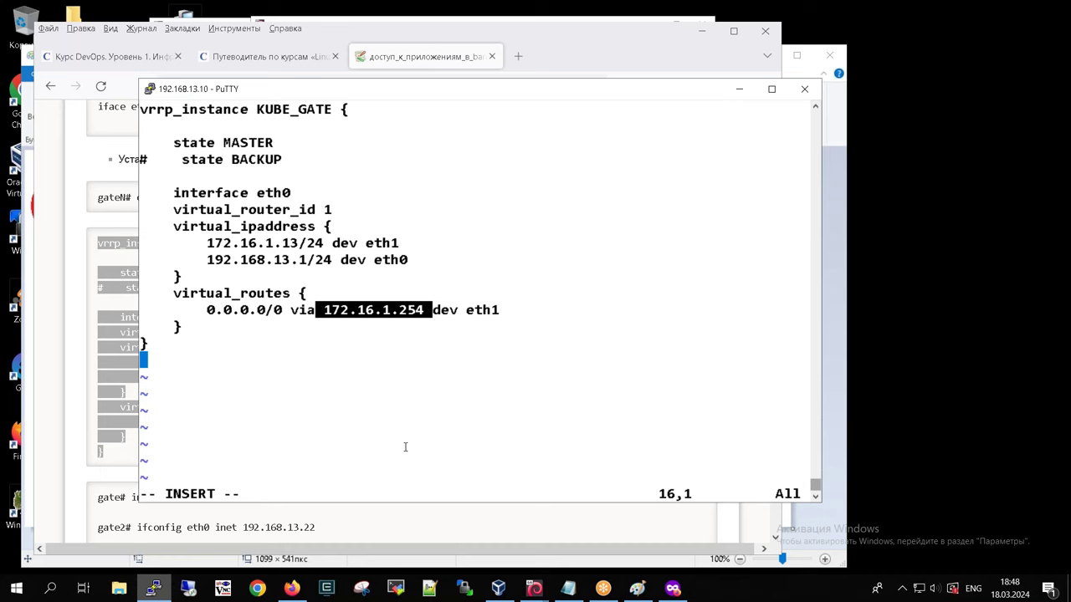
click(405, 447)
key(Escape)
text(:wq)
key(Return)
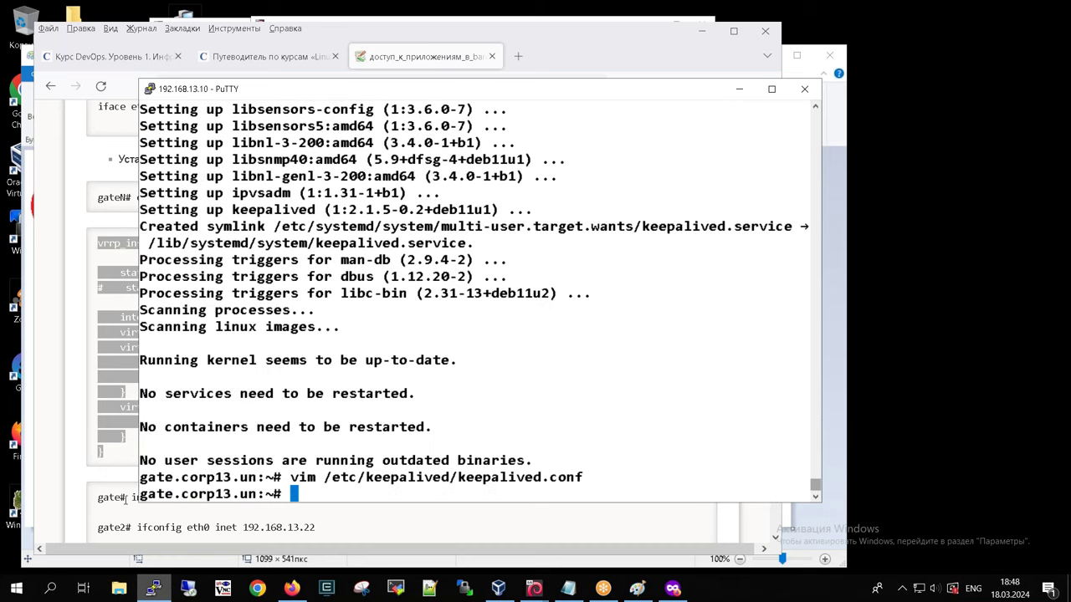
Step: Reboot gate with the 'init 6' command copied from the wiki
click(127, 497)
triple_click(150, 497)
key(ctrl+c)
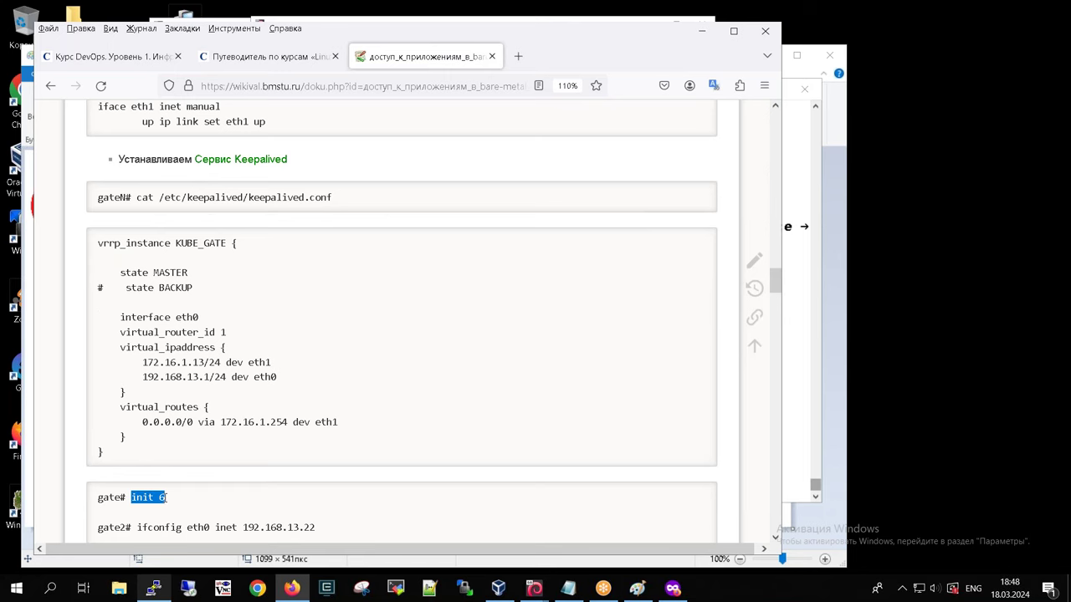
key(alt+Tab)
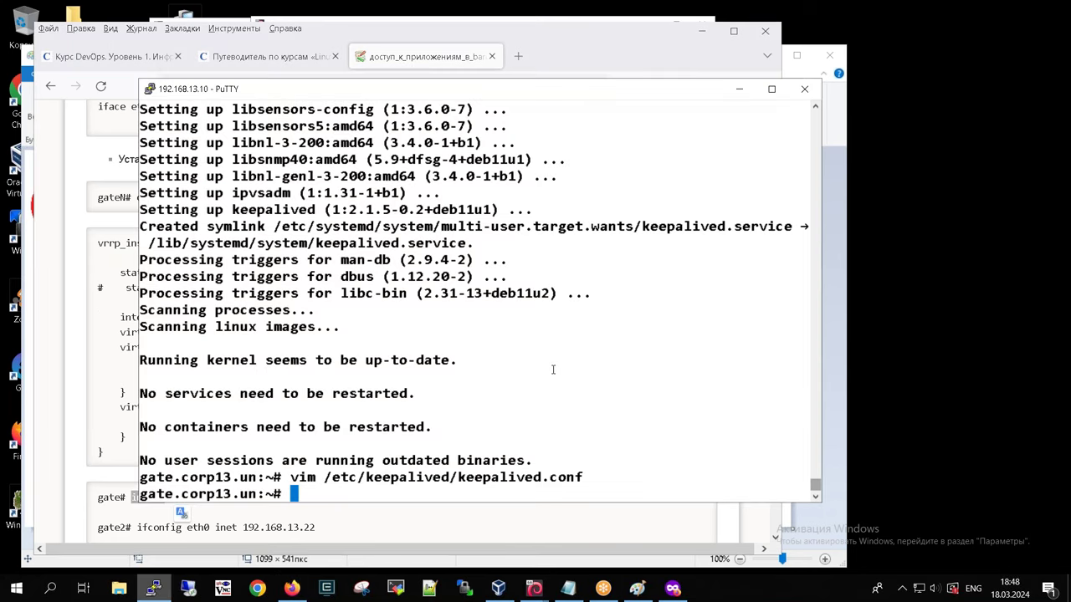
right_click(552, 369)
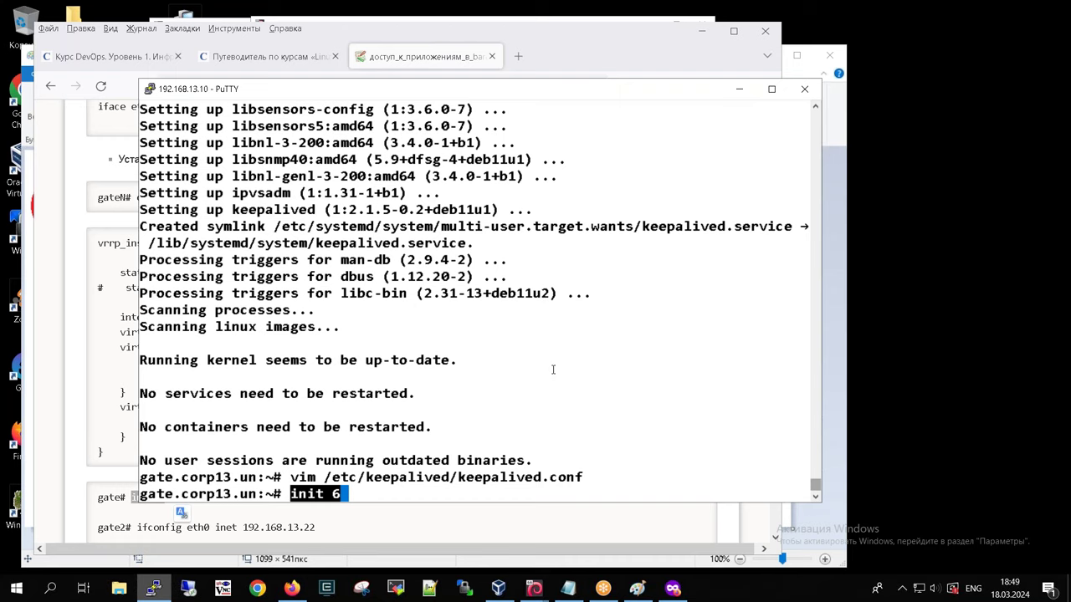
key(Return)
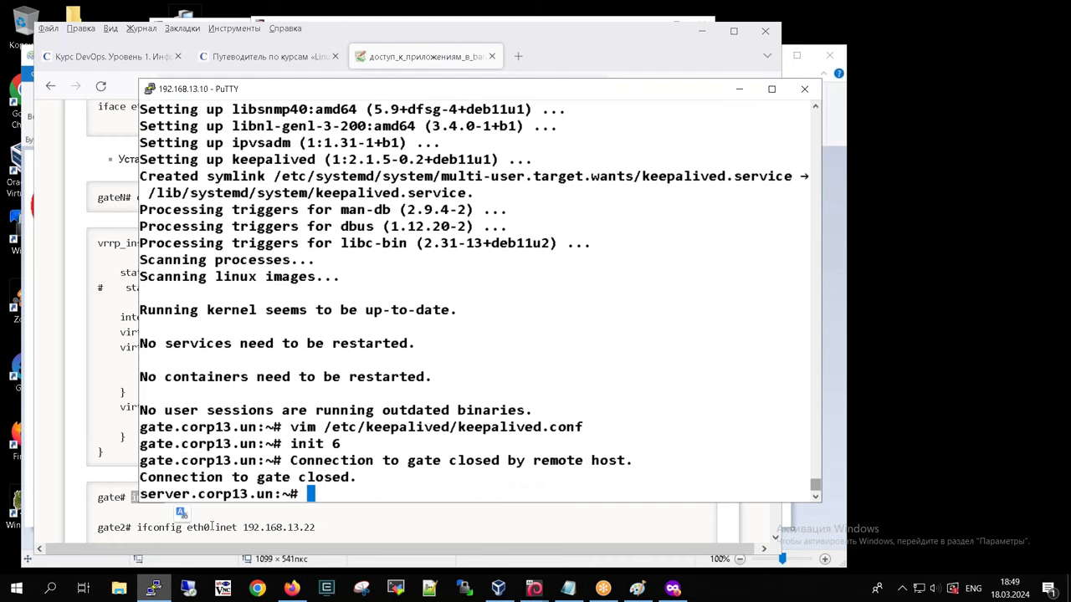
click(81, 493)
scroll(80, 493, down, 2)
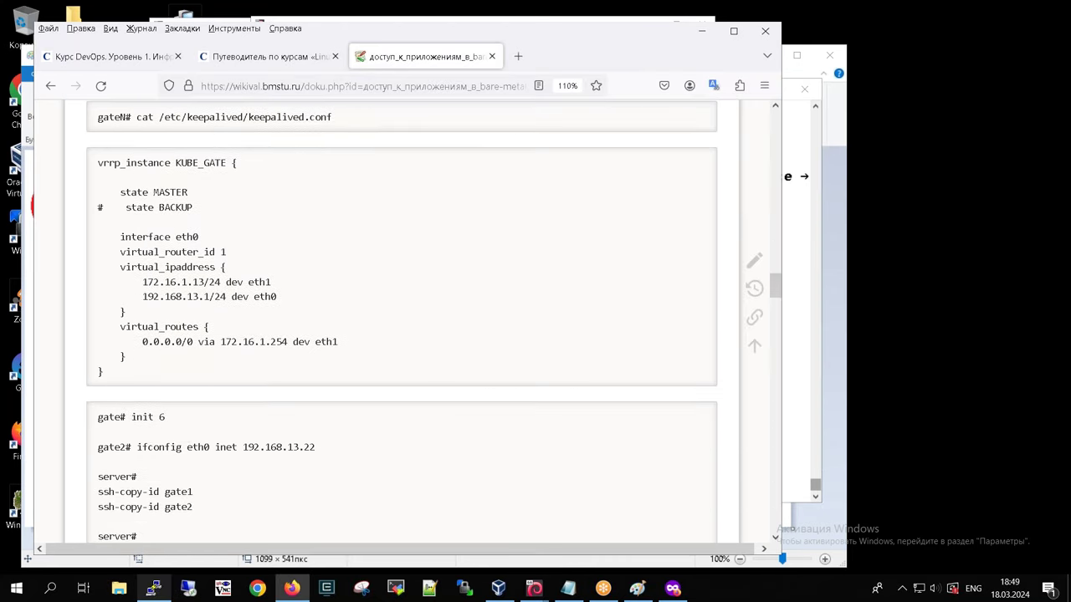
Step: Log into the gate2 console as root and set eth0 to 192.168.13.22/24 with ifconfig
click(498, 588)
double_click(272, 423)
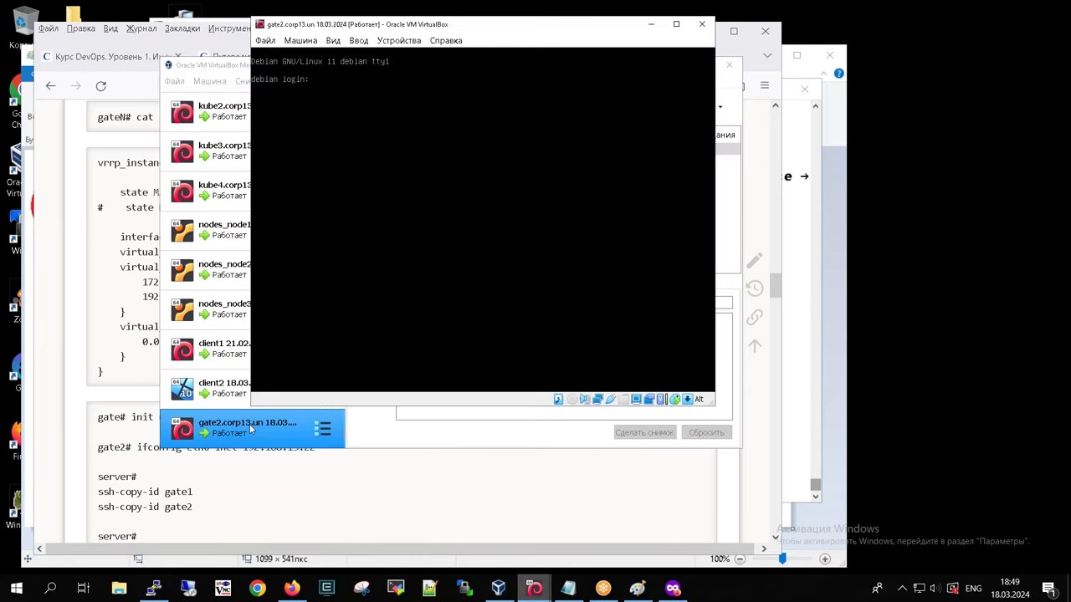
text(root)
key(Return)
key(Return)
key(Return)
key(Return)
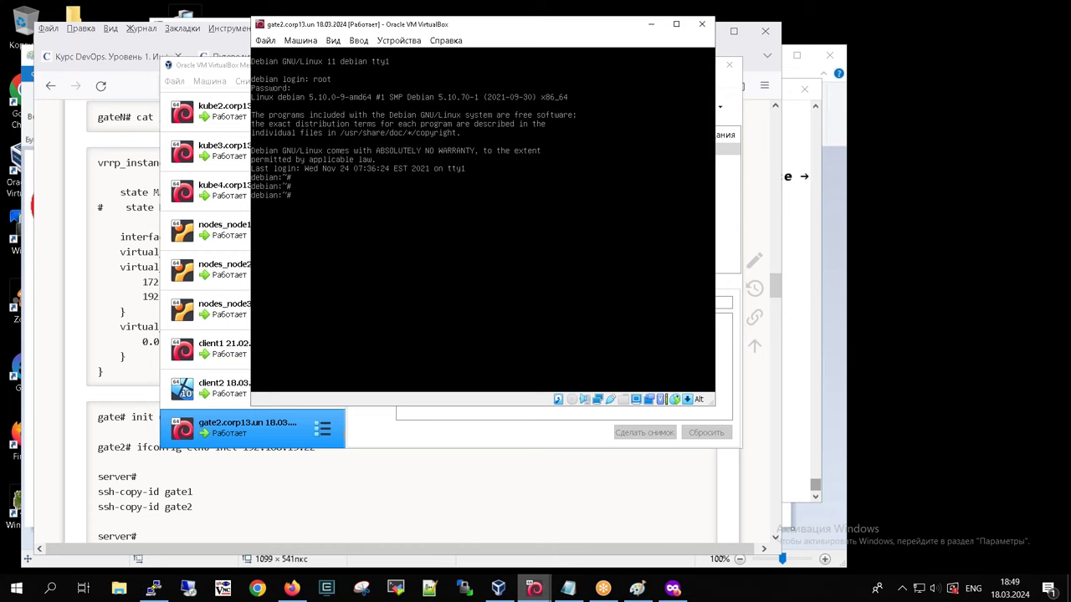
text(ifconfig eth0 inet 172.16.1.13/24)
key(BackSpace)
key(BackSpace)
key(BackSpace)
key(BackSpace)
key(BackSpace)
key(BackSpace)
key(BackSpace)
key(BackSpace)
key(BackSpace)
text(24)
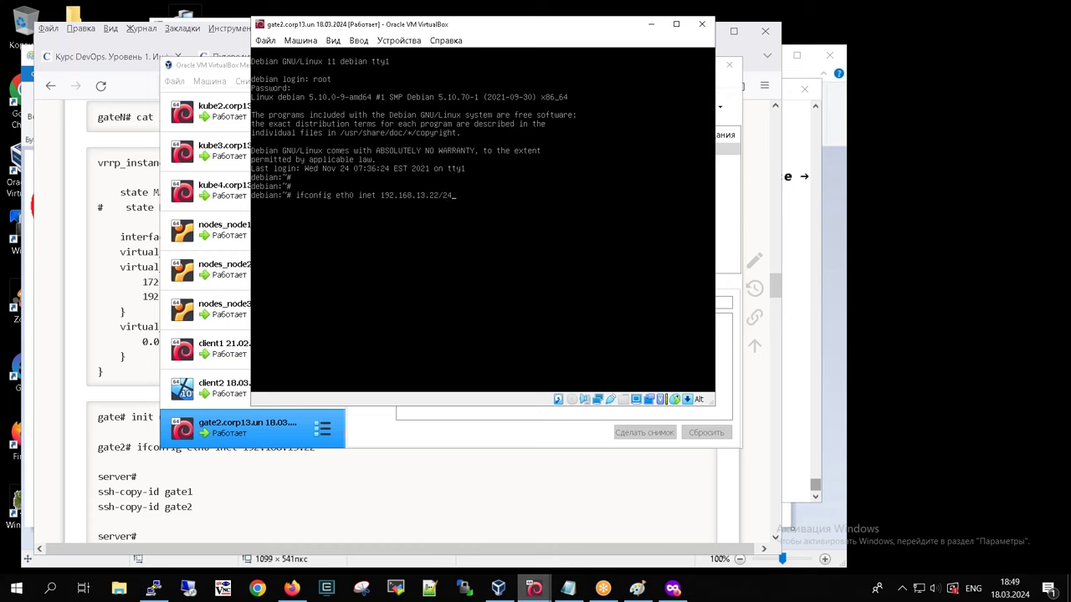
key(Return)
key(Return)
key(Return)
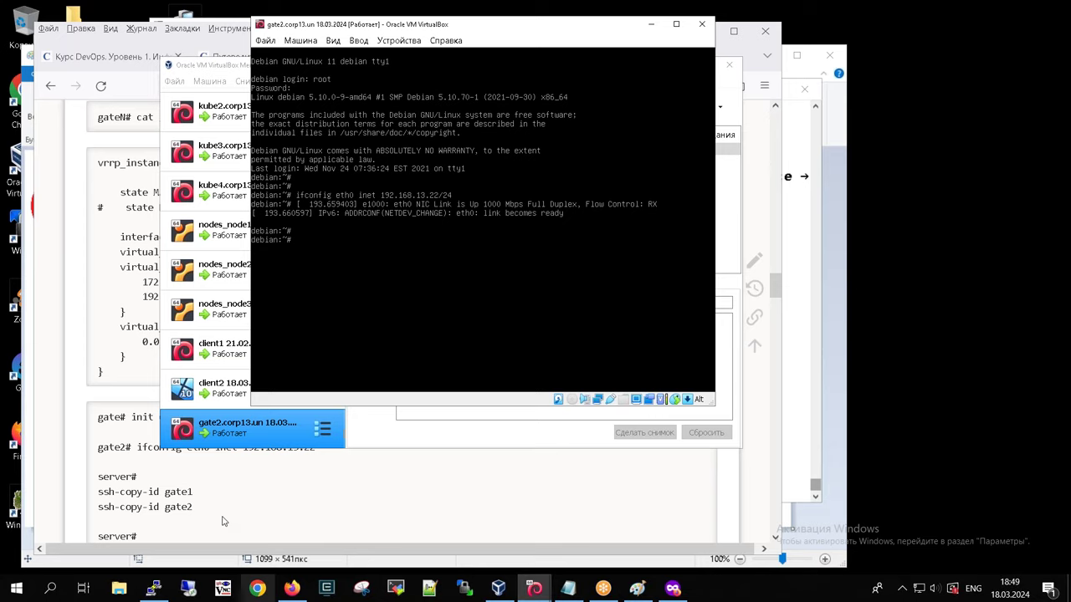
click(225, 506)
scroll(364, 447, down, 2)
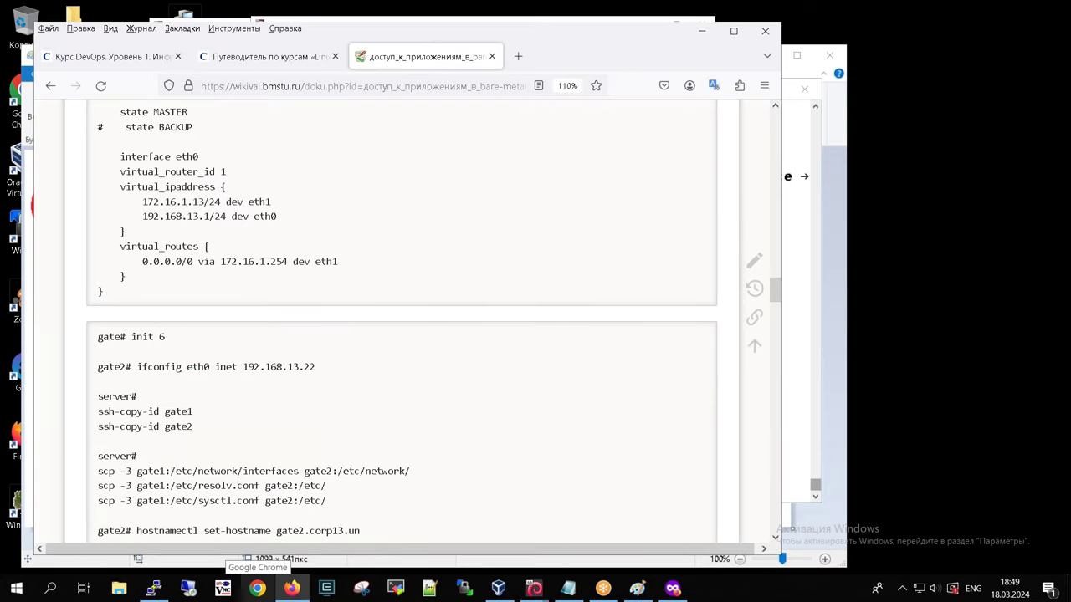
Step: Run ssh-copy-id for gate1 and gate2, accepting both host keys and entering gate2's root password
click(153, 588)
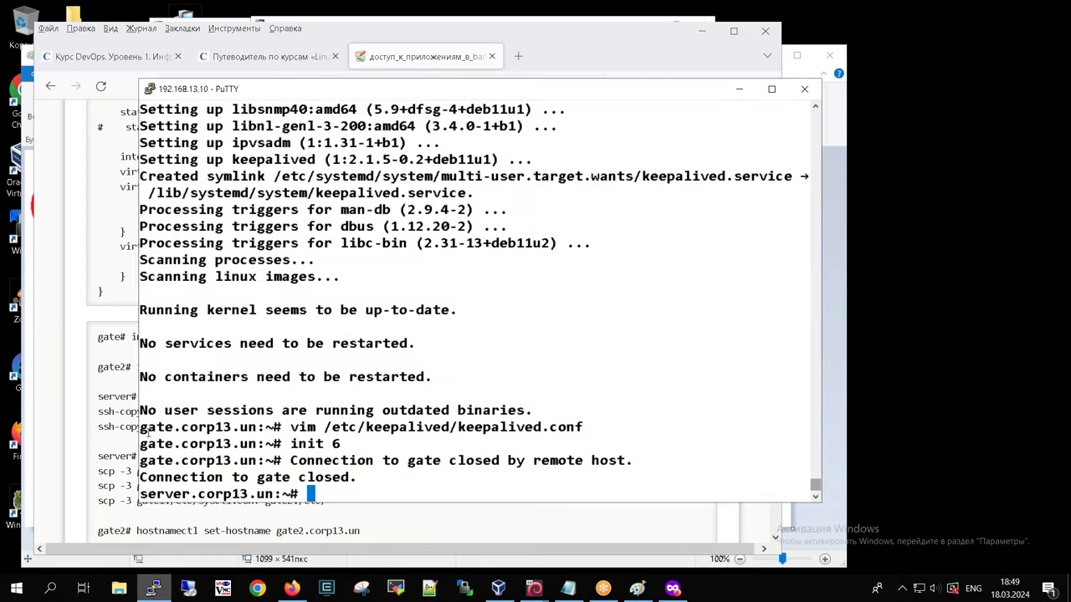
click(96, 426)
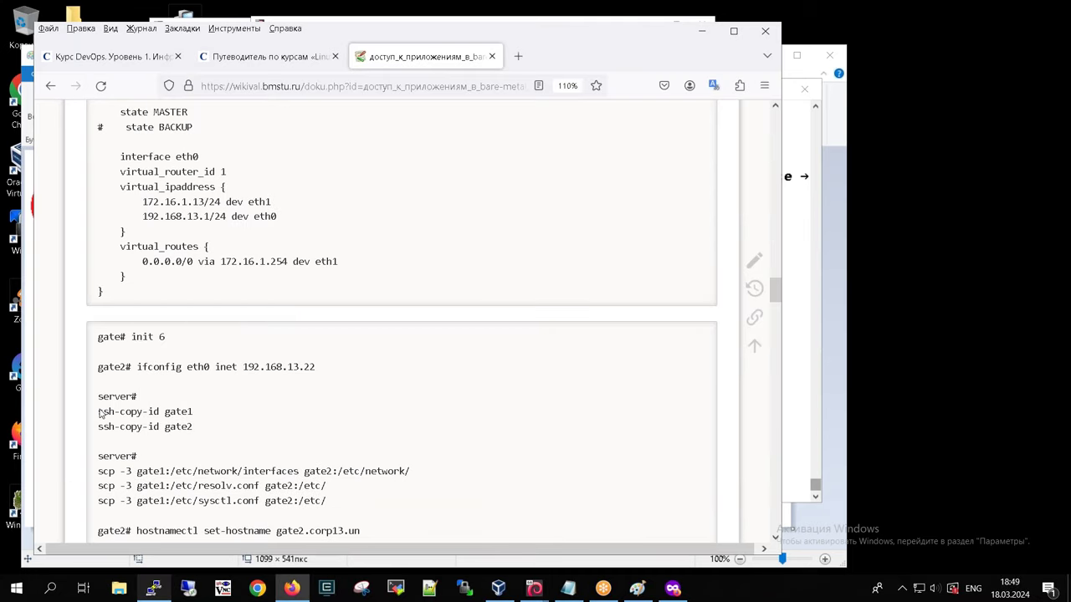
drag(98, 411, 194, 428)
key(ctrl+c)
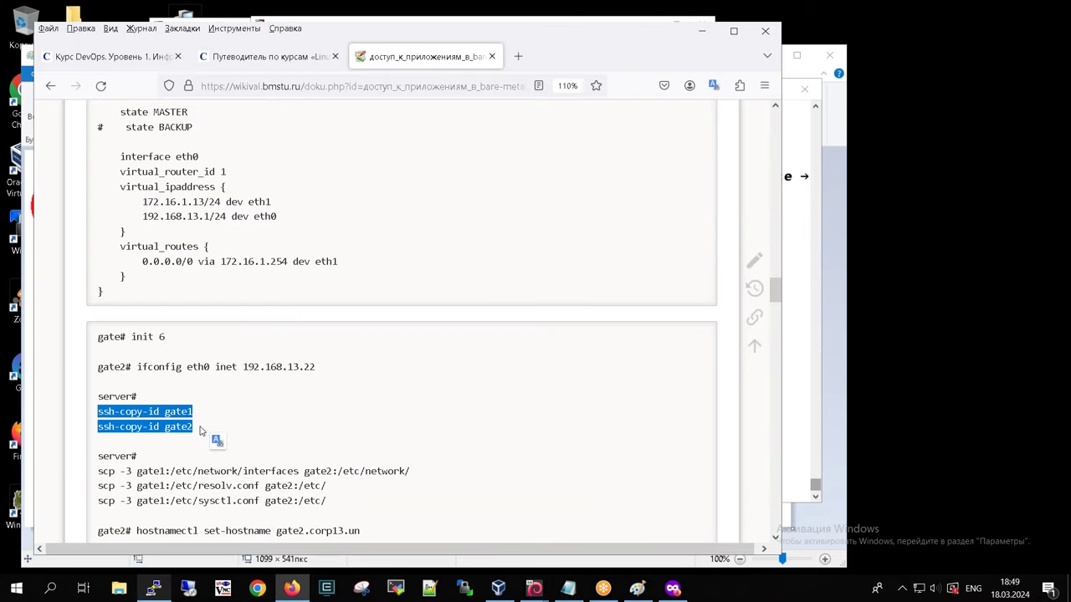
key(alt+Tab)
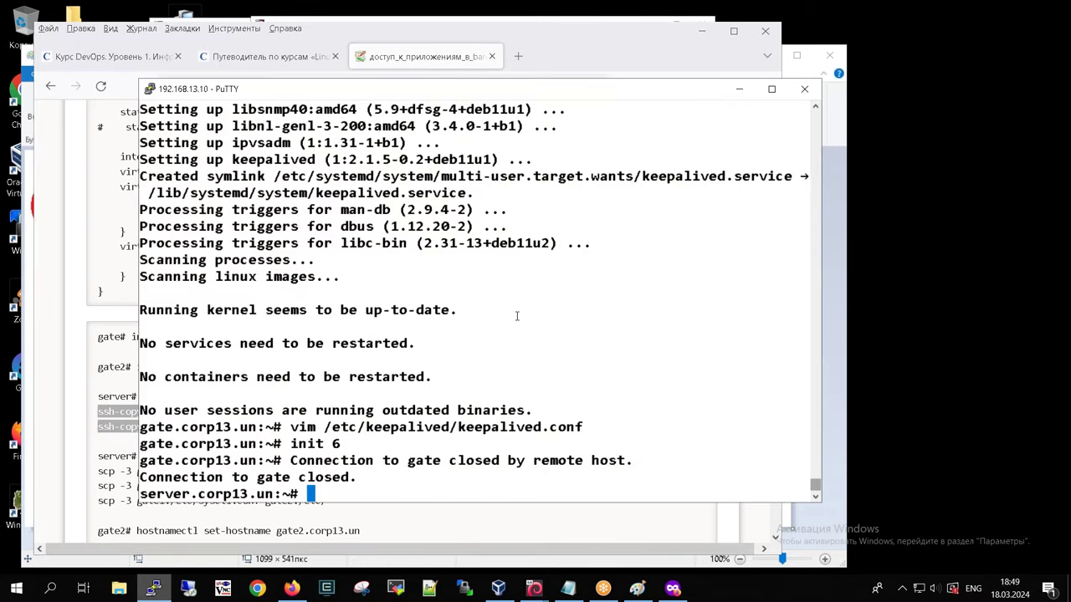
right_click(479, 373)
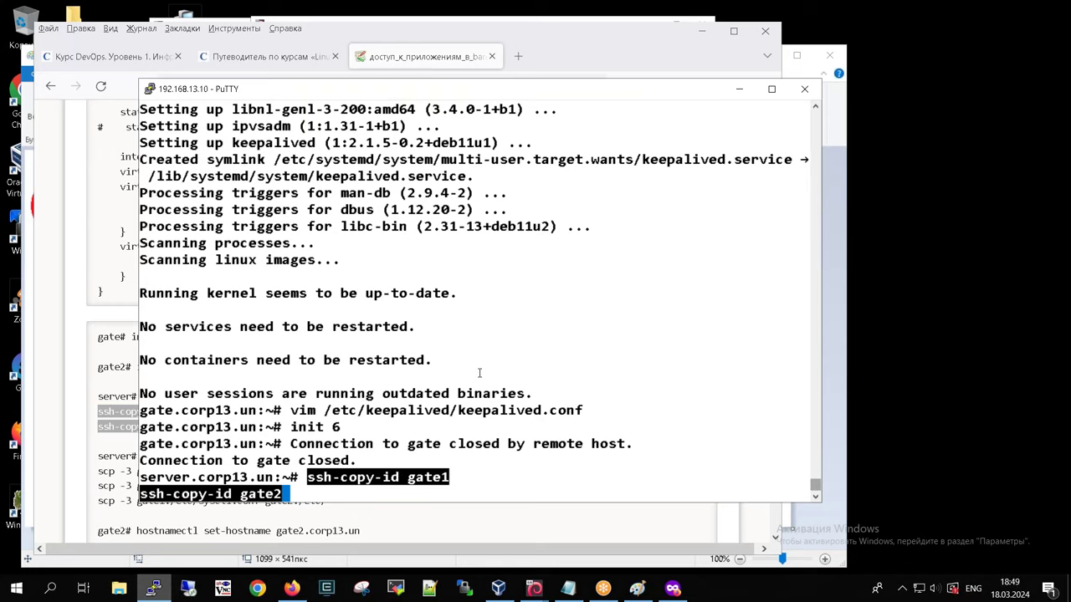
text(yes)
key(Return)
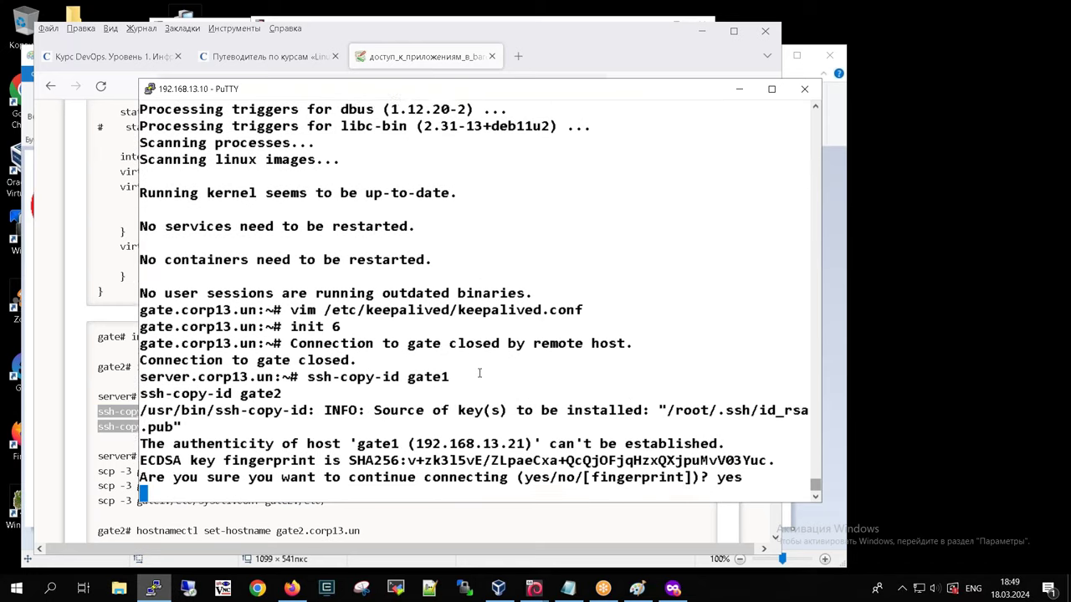
text(yes)
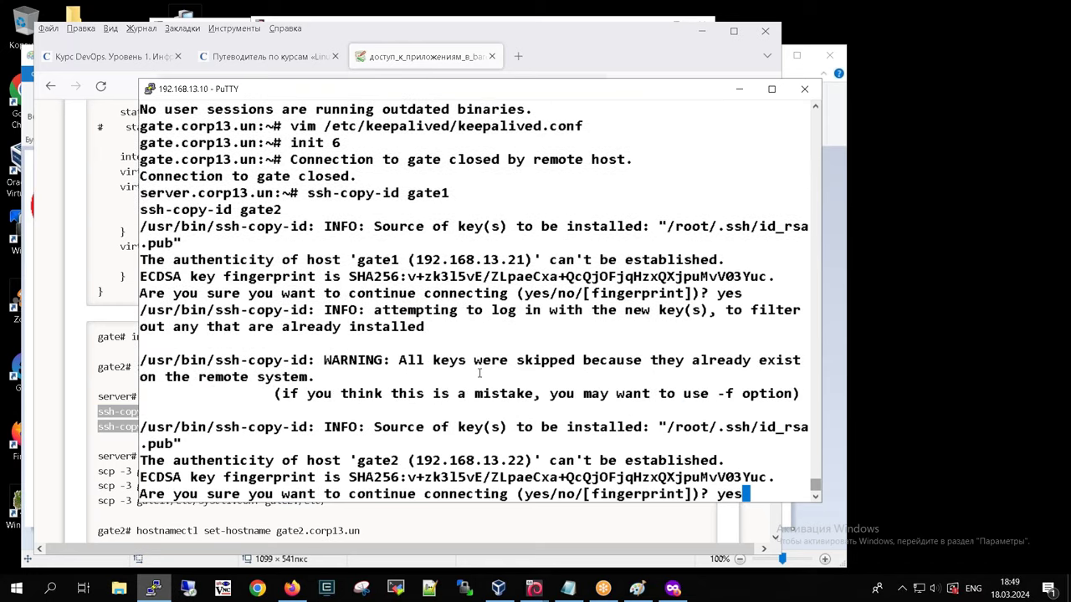
key(Return)
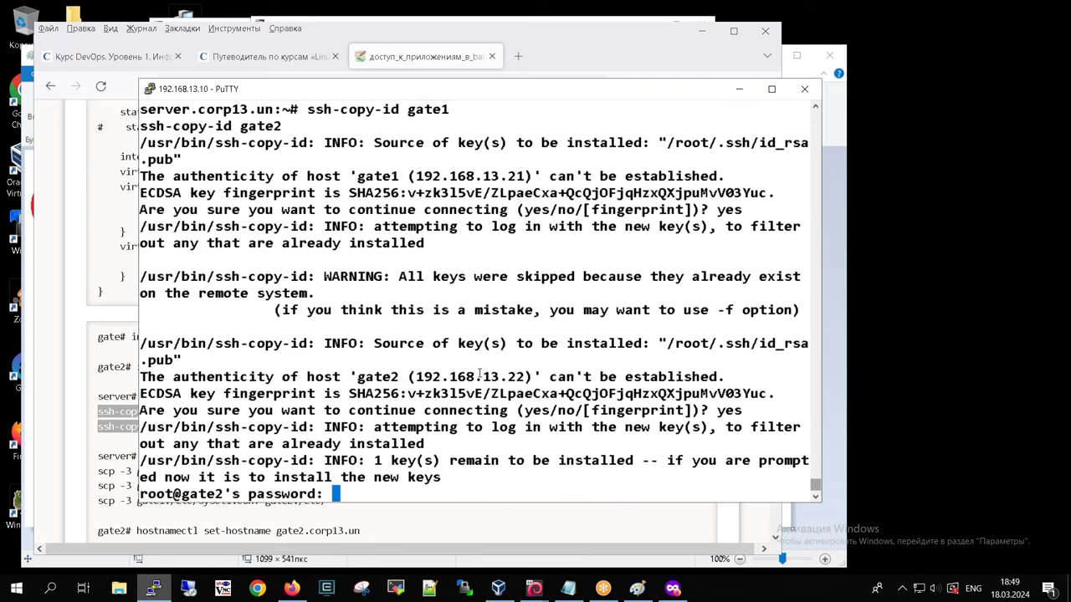
key(Return)
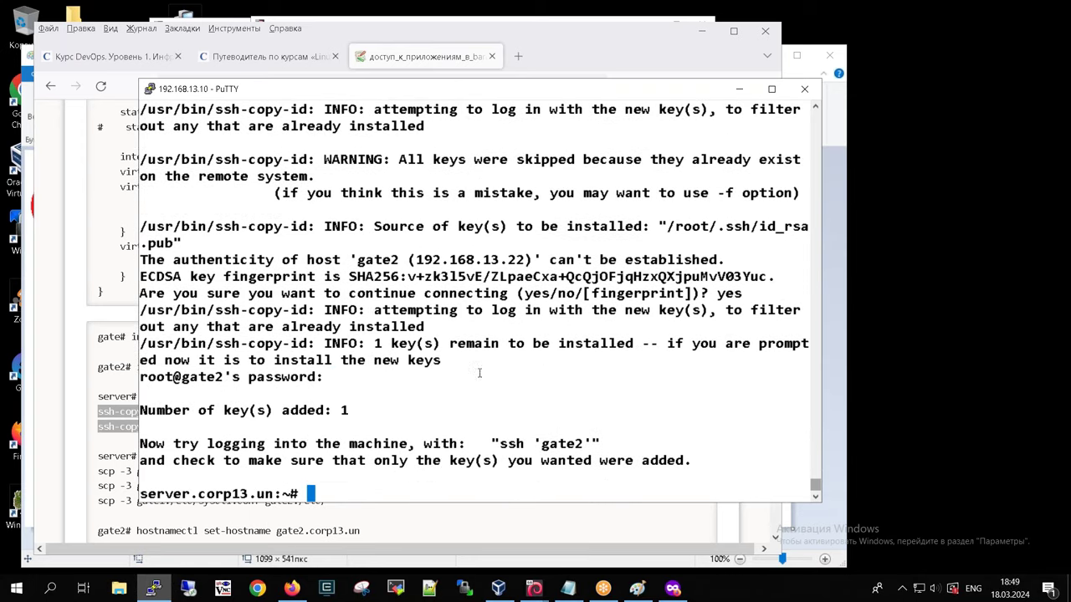
click(82, 491)
scroll(178, 484, down, 2)
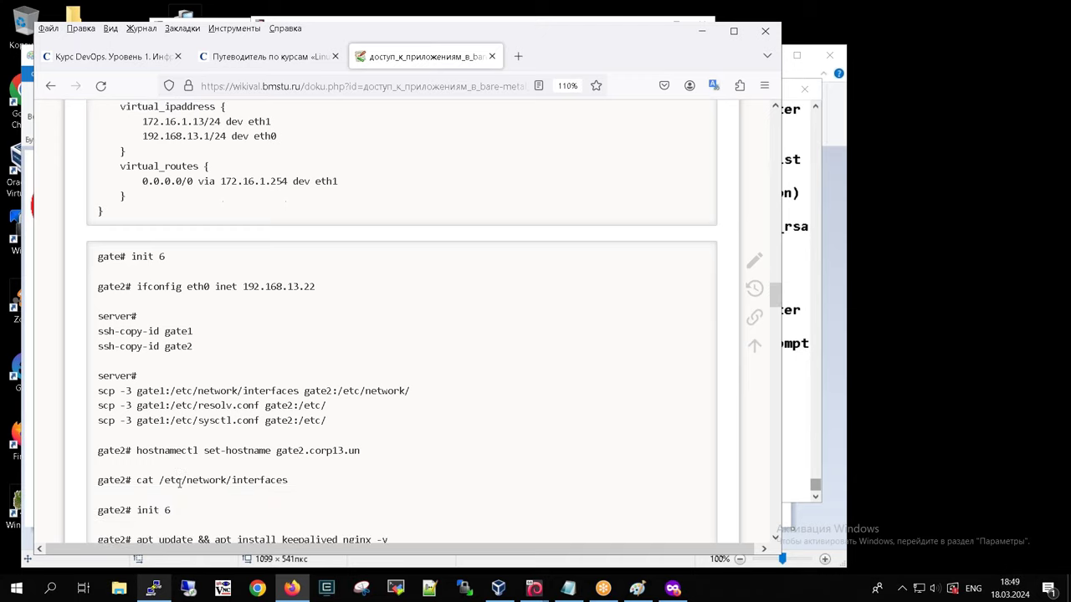
Step: Walk through the scp -3 commands, marking the gate1 source, /network destination and resolv.conf
scroll(199, 474, down, 2)
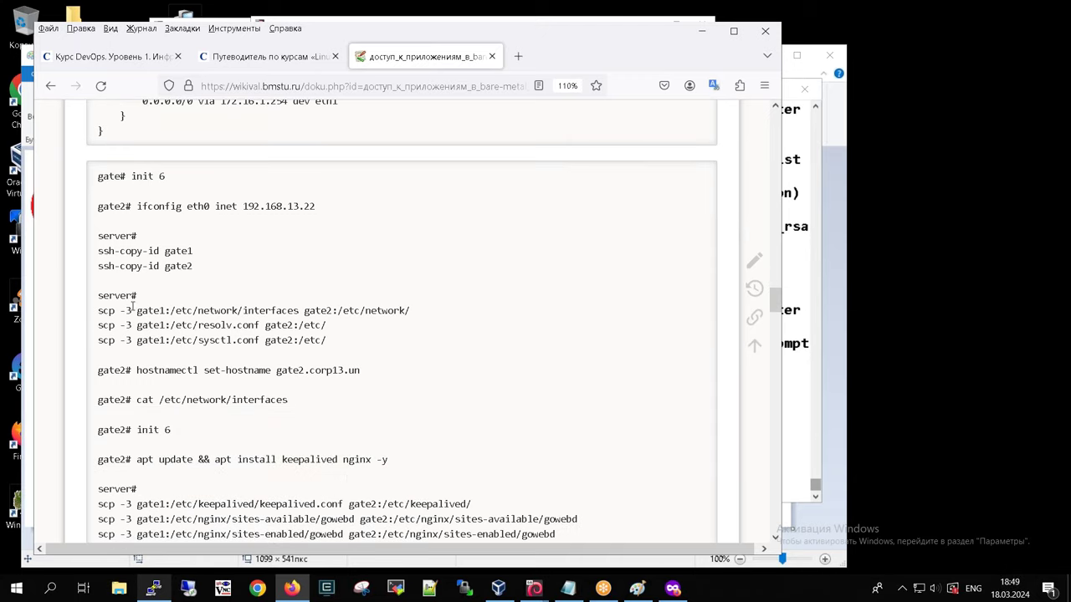
drag(136, 311, 171, 311)
click(315, 308)
drag(98, 295, 136, 295)
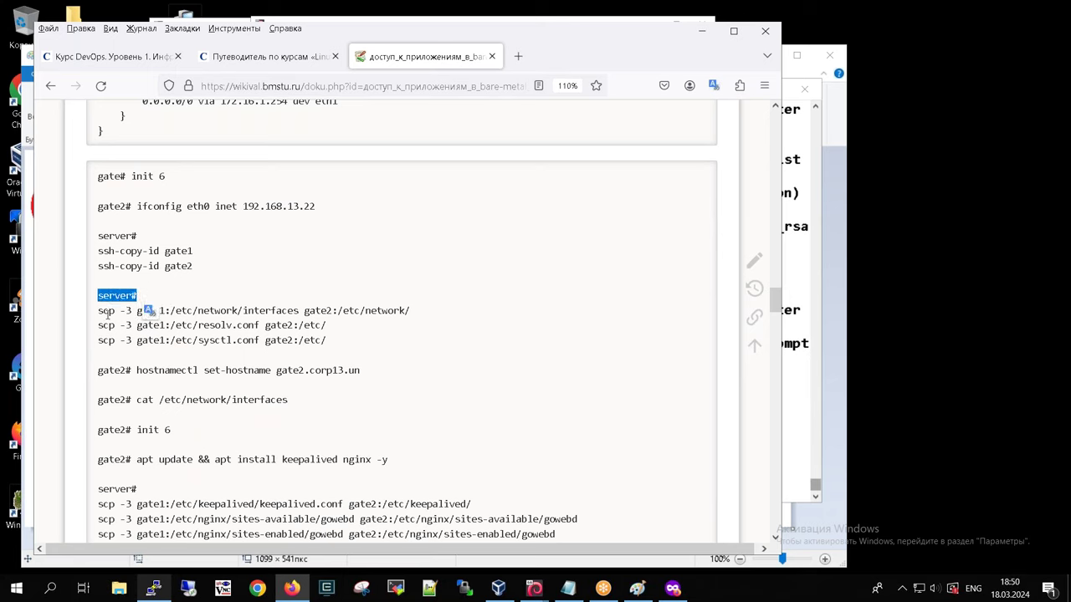
click(96, 375)
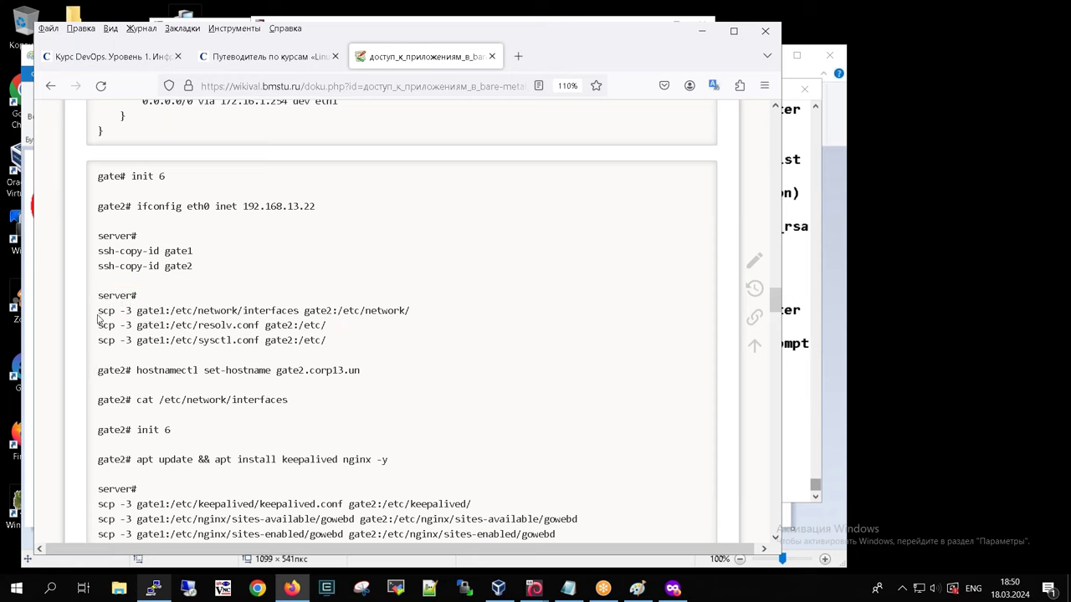
drag(104, 311, 131, 310)
click(117, 295)
drag(97, 295, 136, 295)
drag(103, 251, 187, 251)
drag(109, 266, 165, 266)
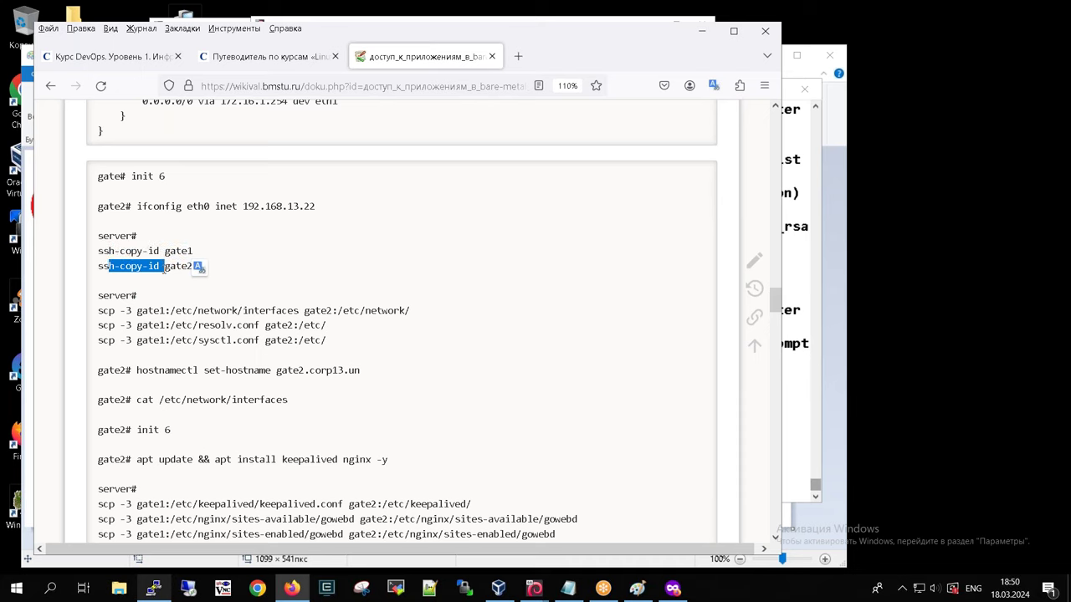
click(112, 340)
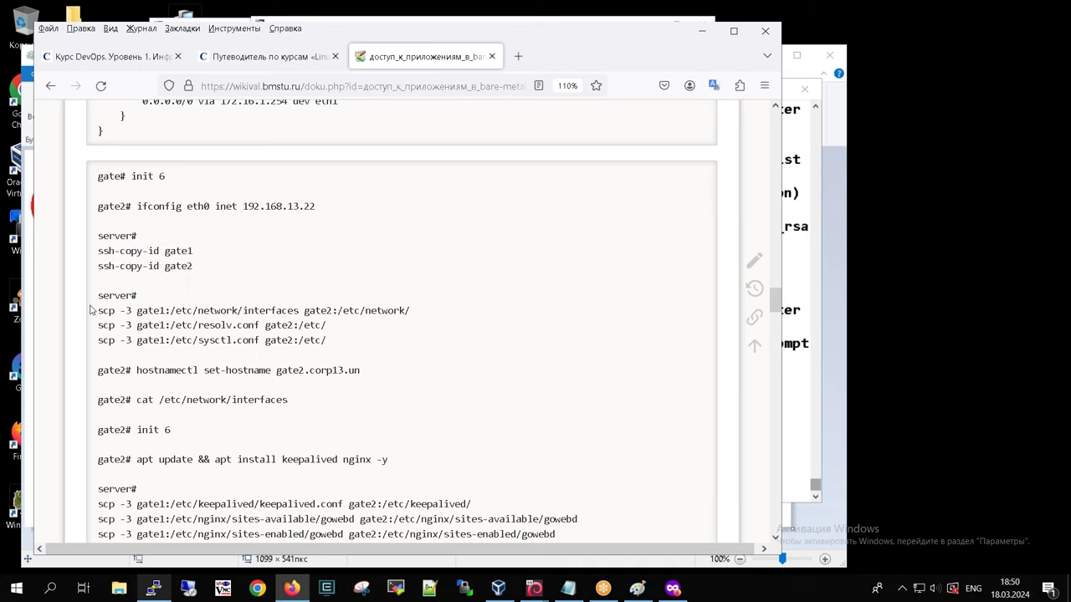
drag(360, 310, 406, 311)
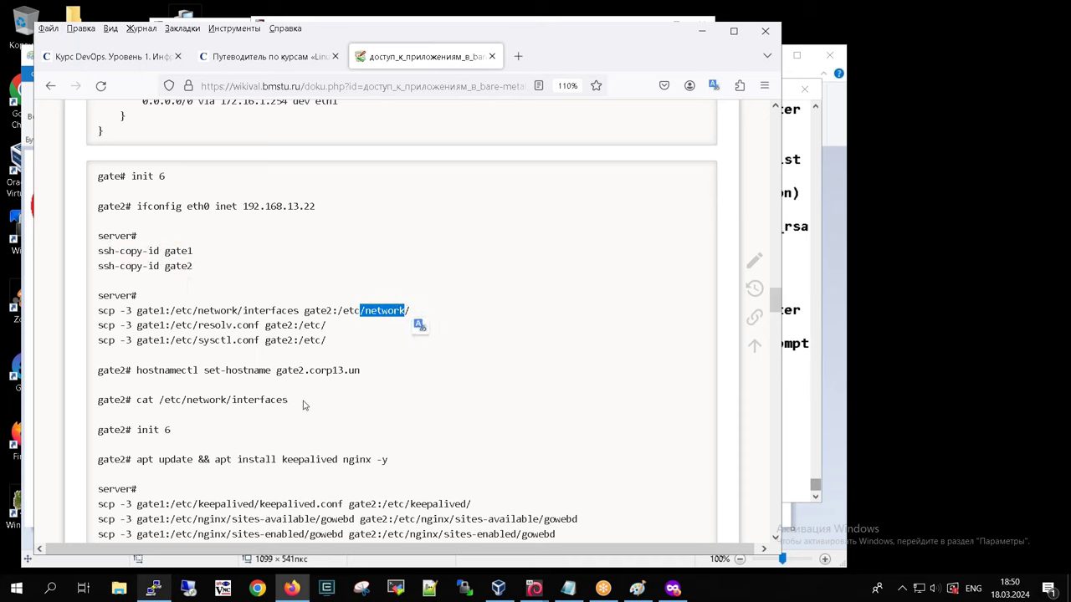
drag(209, 325, 251, 342)
click(250, 339)
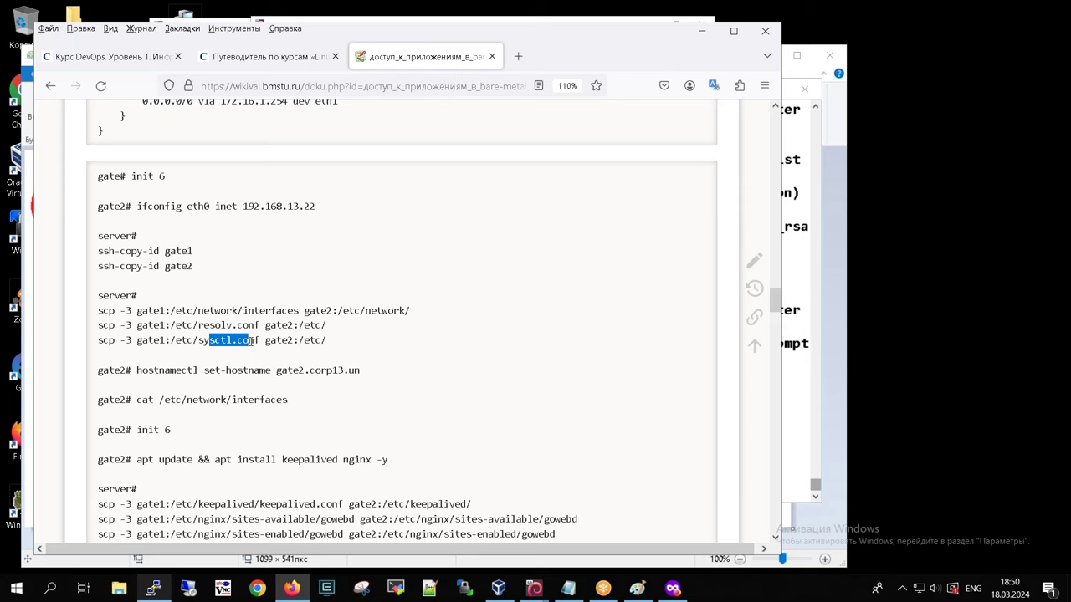
Step: Run the three scp -3 commands copying interfaces, resolv.conf and sysctl.conf to gate2
drag(97, 310, 329, 350)
key(ctrl+c)
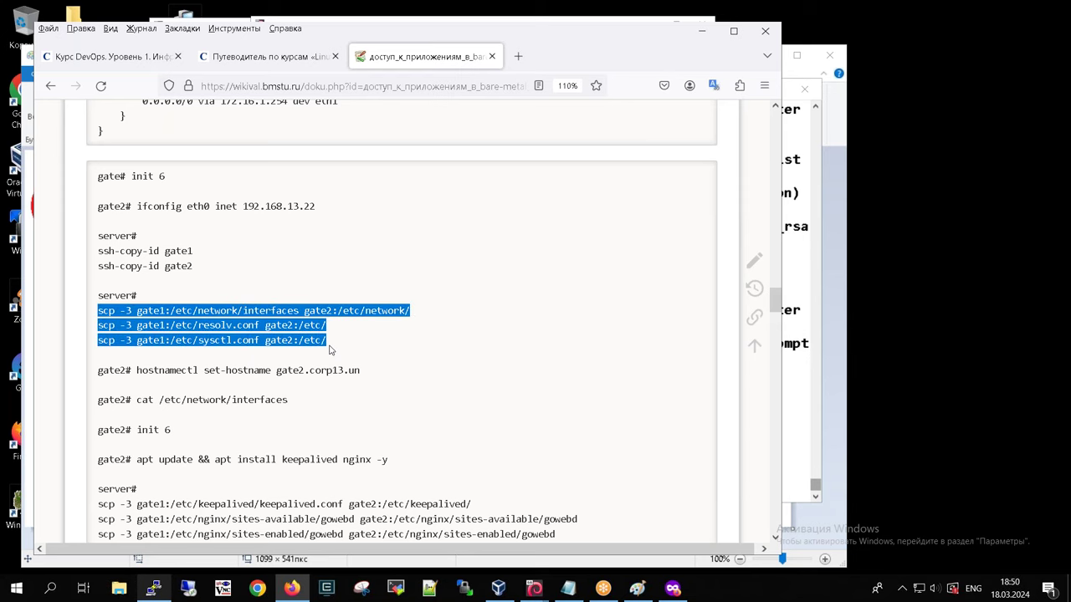
key(alt+Tab)
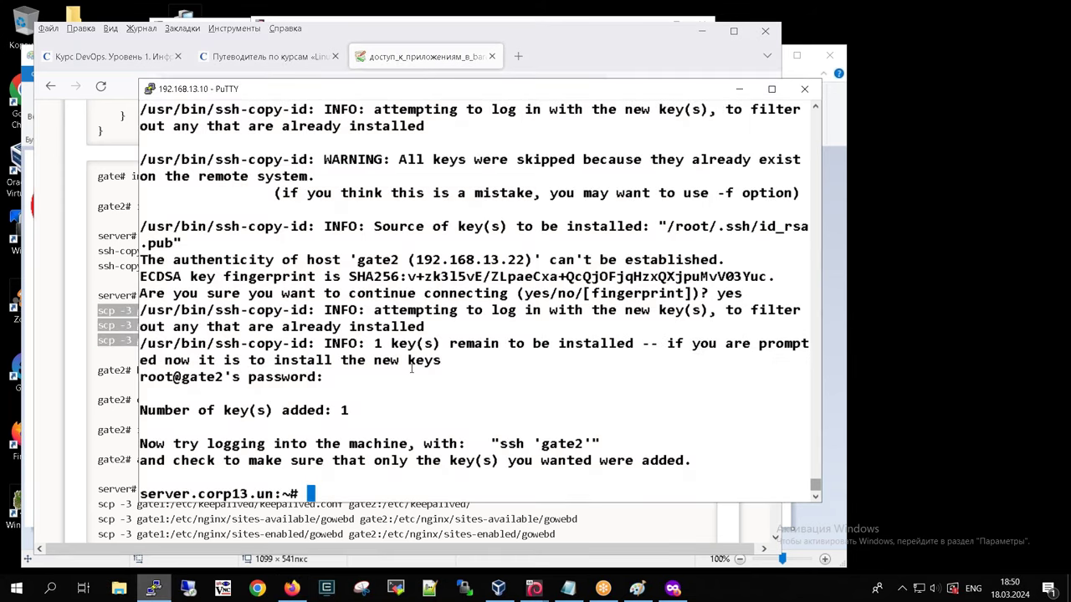
right_click(489, 376)
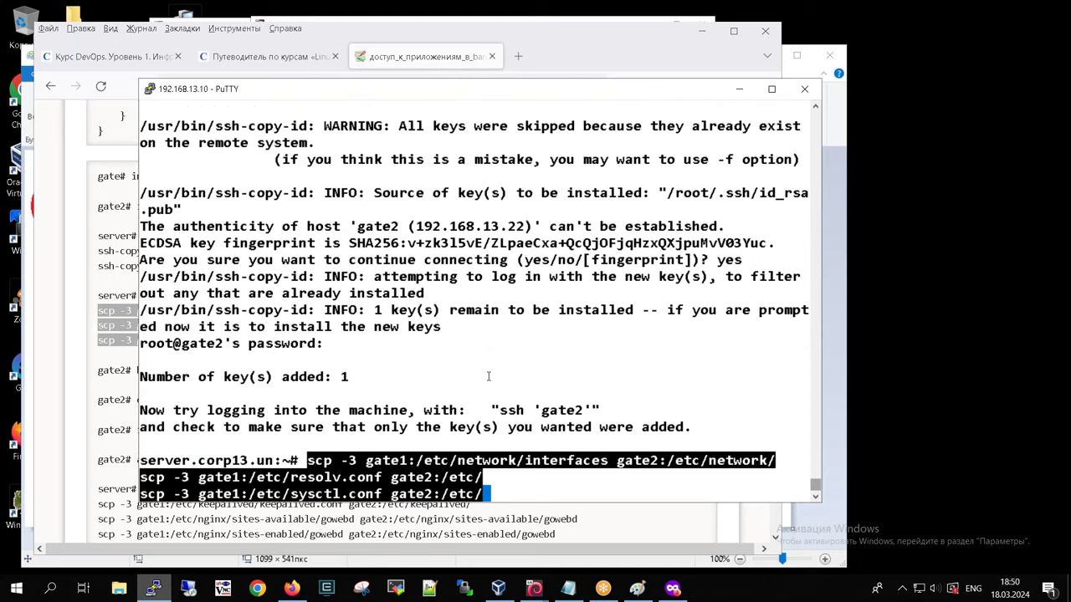
key(Return)
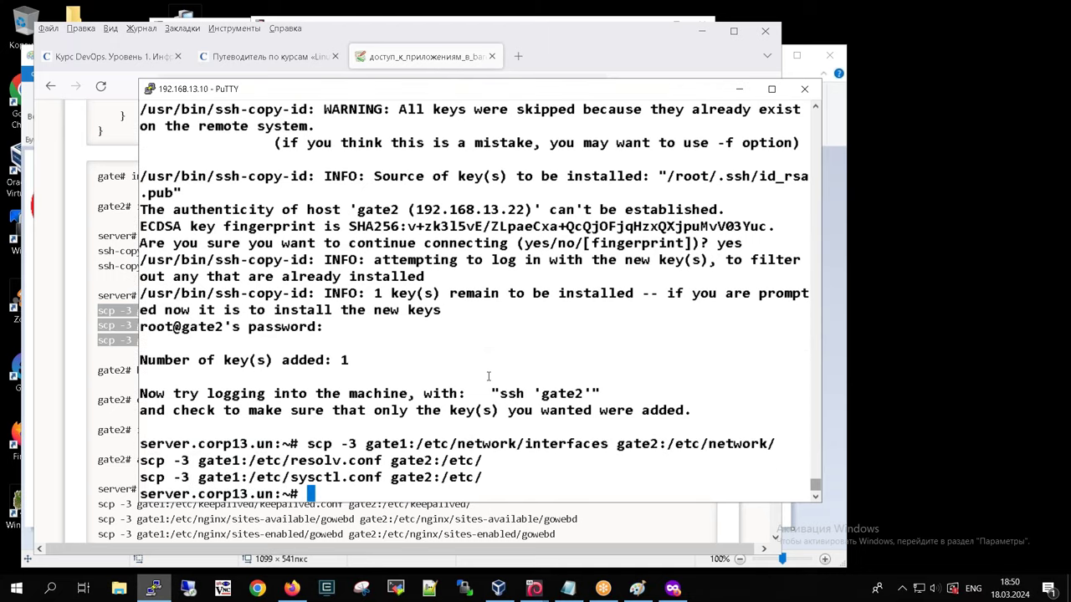
key(Return)
key(Return)
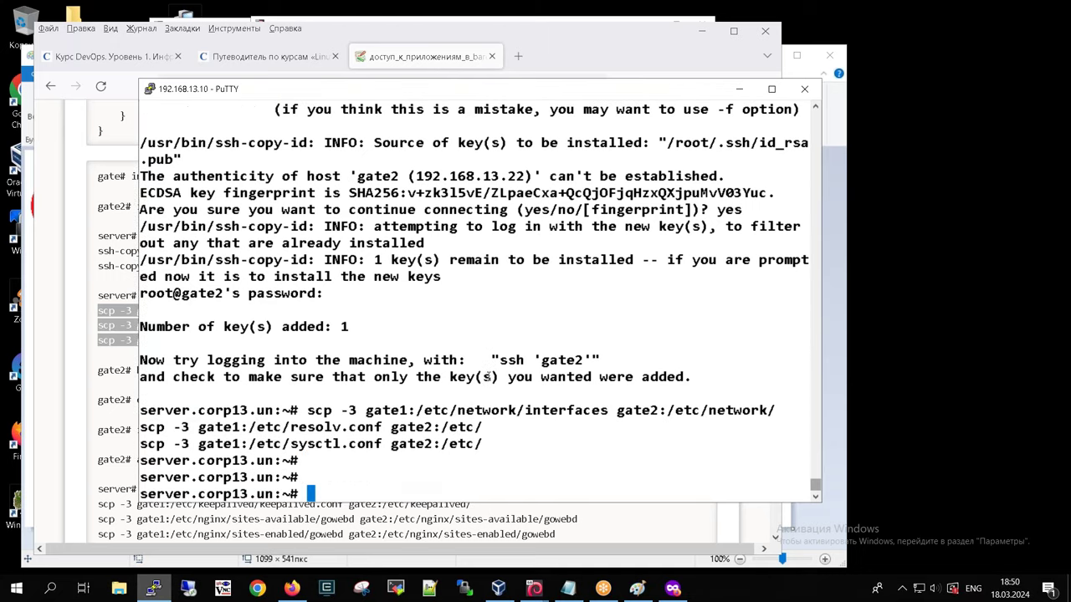
Step: SSH into gate2 and set its hostname to gate2.corp13.un with hostnamectl
click(112, 368)
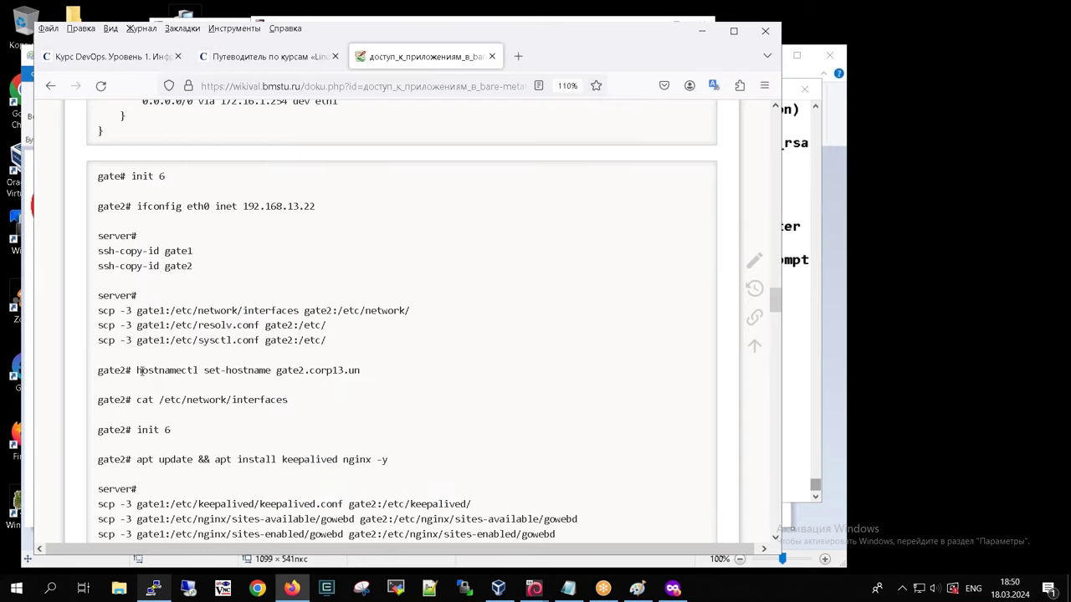
drag(139, 370, 364, 372)
key(ctrl+c)
key(alt+Tab)
text(ssh gate2)
key(Return)
right_click(319, 401)
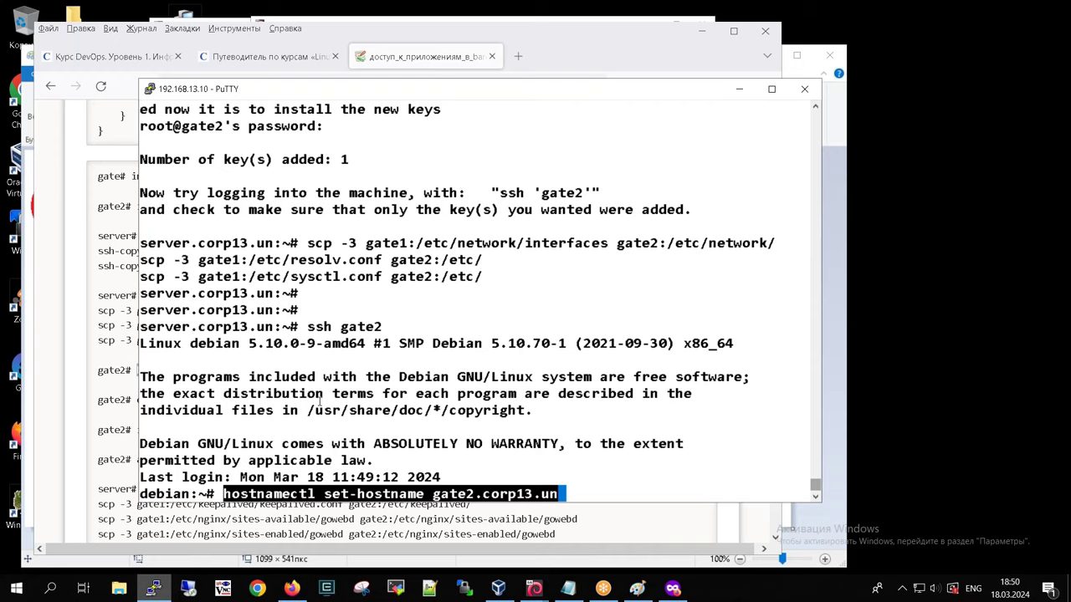
key(Return)
Step: Change the eth0 address's last digit to 2 in gate2's /etc/network/interfaces and save
click(83, 414)
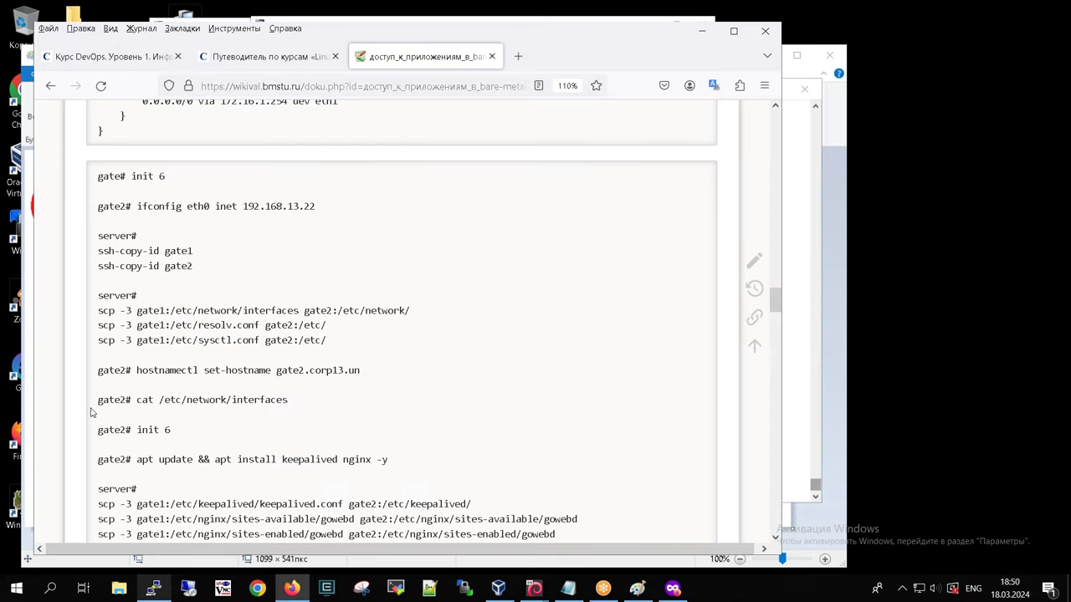
drag(159, 400, 297, 407)
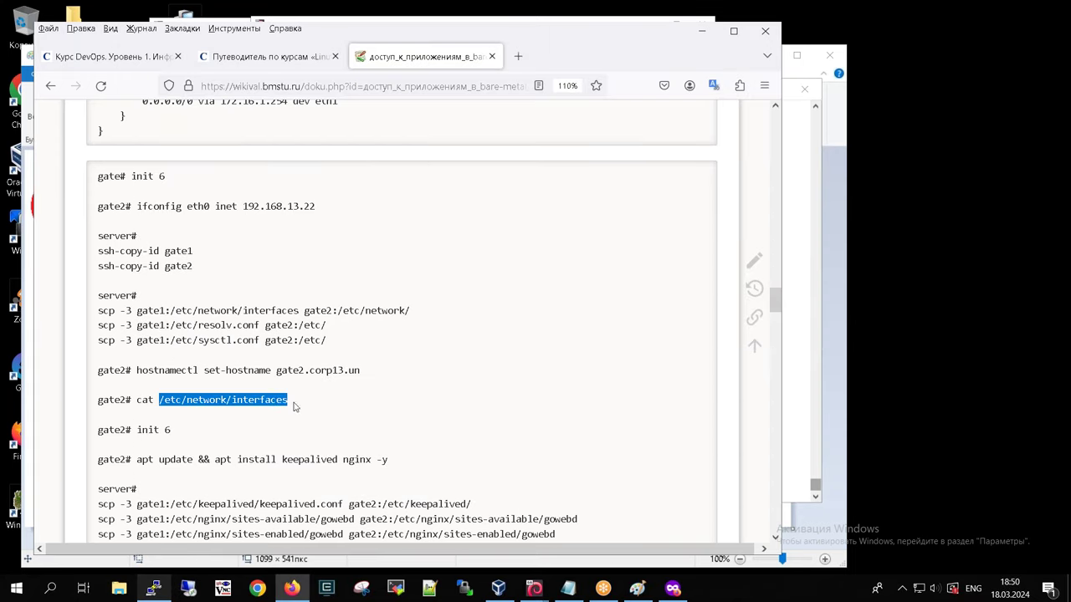
key(alt+Tab)
text(vim)
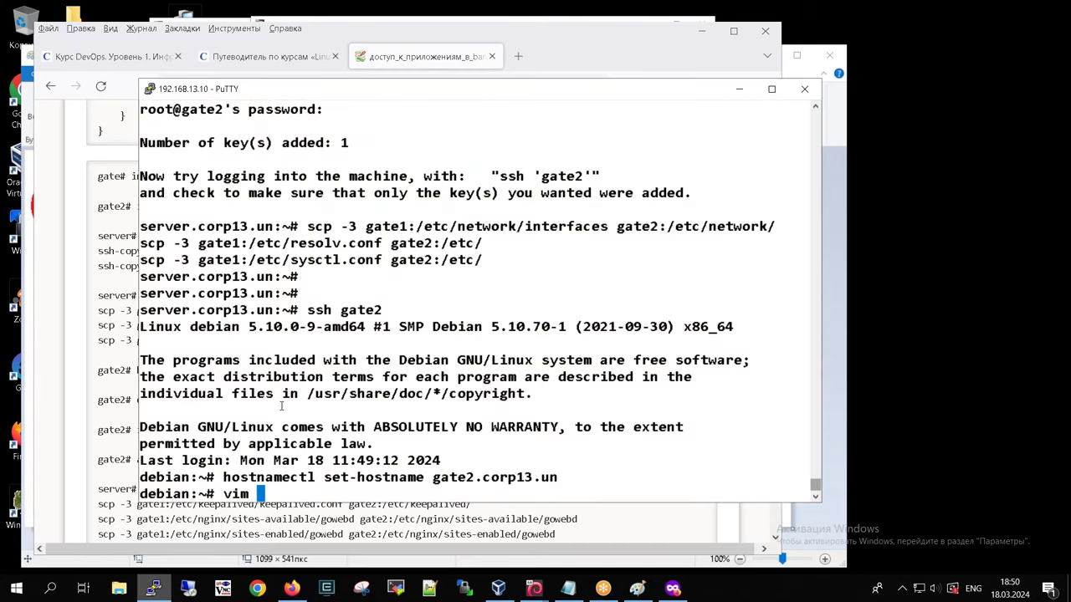
right_click(281, 406)
key(Return)
key(Down)
key(Down)
key(Down)
key(Down)
key(Right)
key(Right)
key(Right)
key(Right)
key(Right)
key(Right)
key(Right)
key(Right)
key(Right)
key(Right)
key(Right)
key(Right)
key(Right)
key(Right)
key(Right)
key(Right)
key(Right)
key(Right)
key(Right)
key(Right)
key(Right)
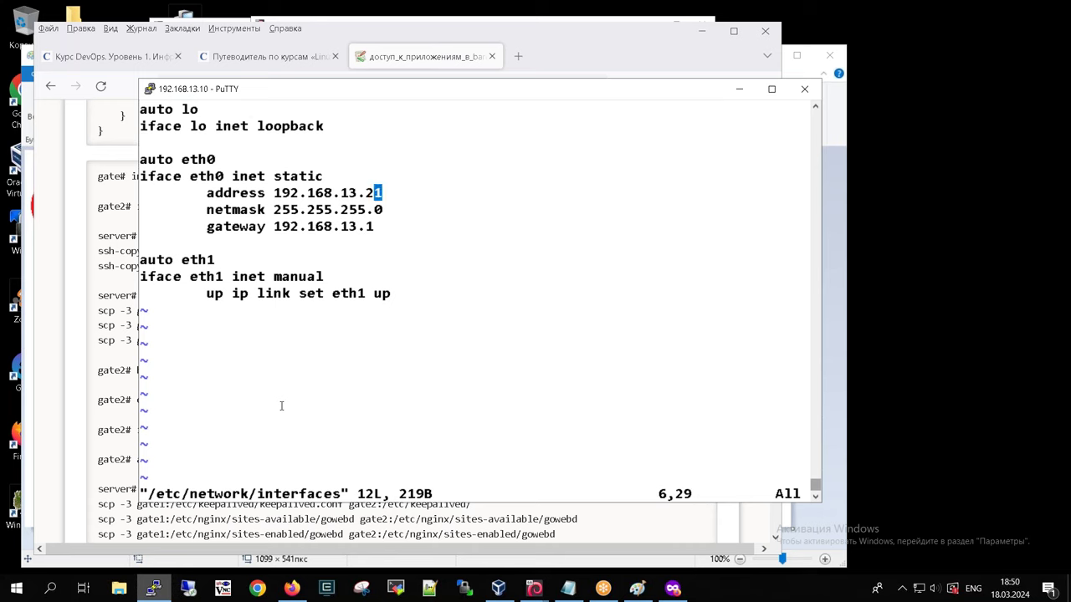
key(a)
key(BackSpace)
text(2)
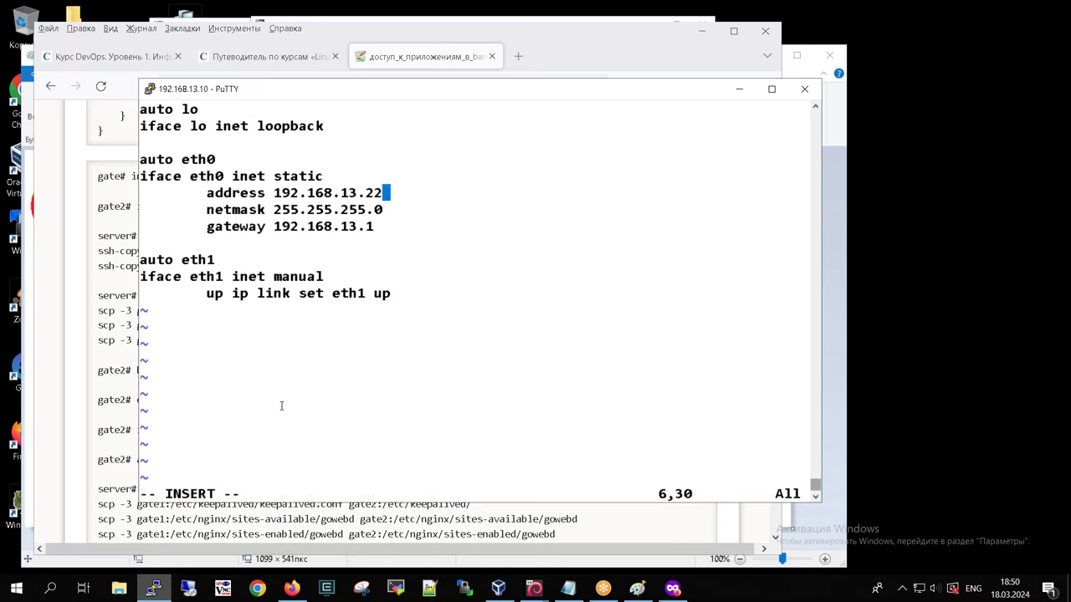
key(Escape)
text(:wq)
key(Return)
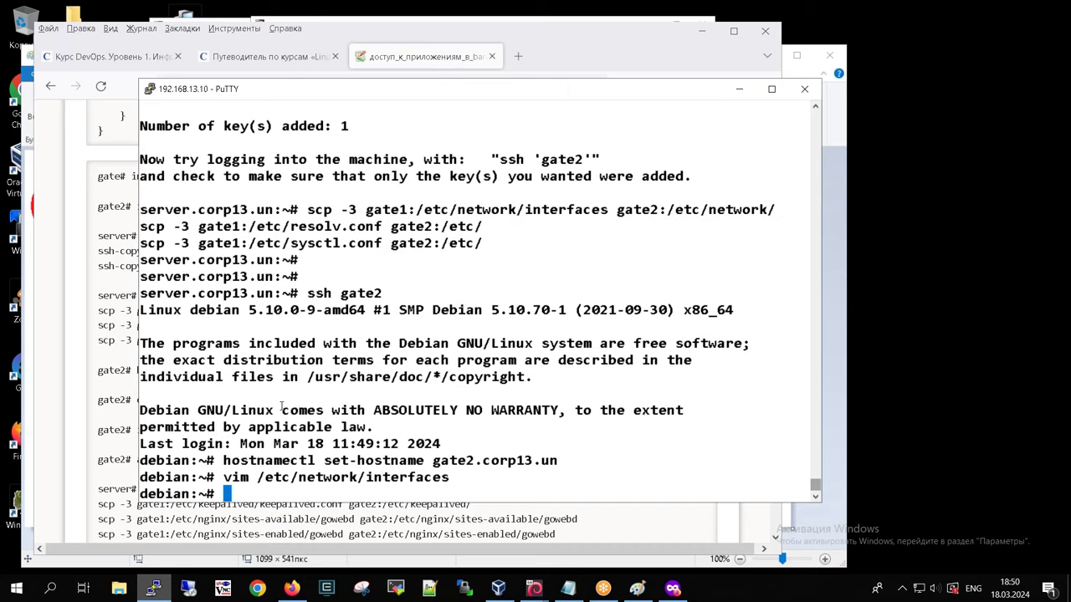
Step: Reboot gate2 with init 6
click(888, 411)
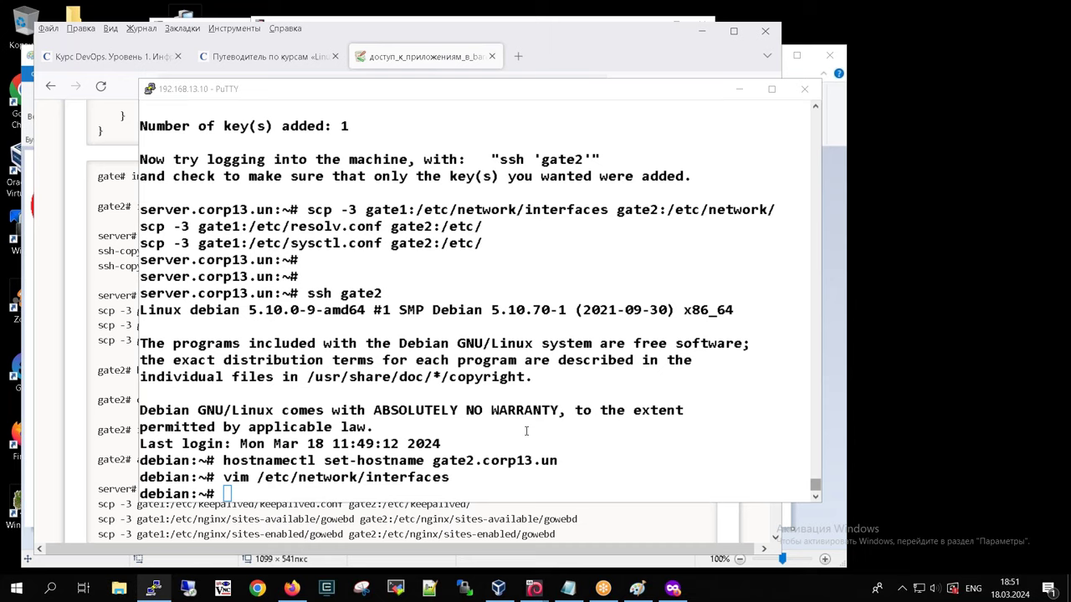
click(390, 446)
click(70, 381)
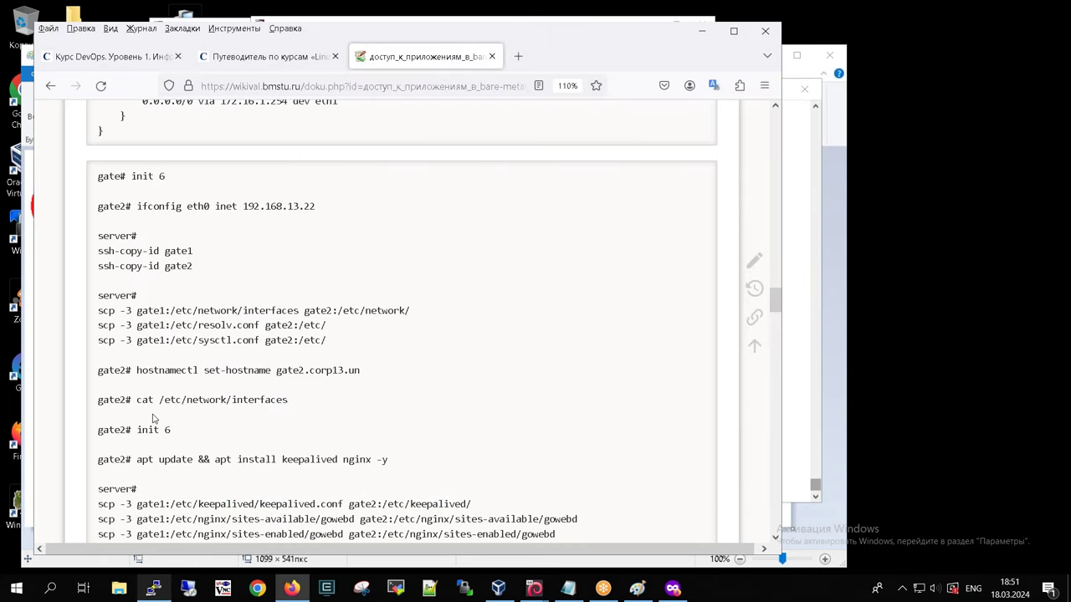
key(alt+Tab)
text(i)
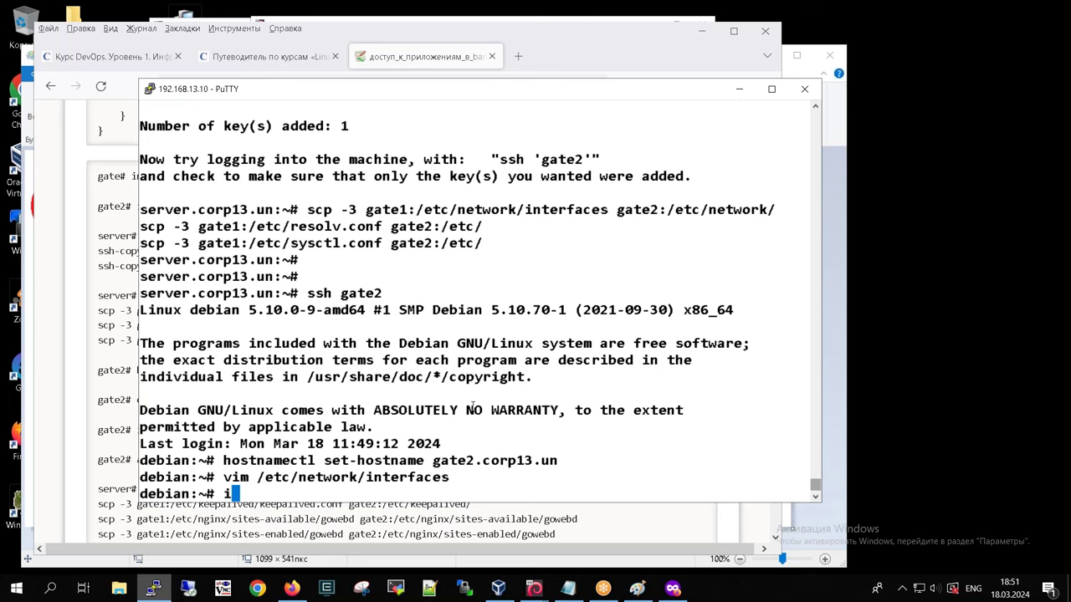
text(nit 6)
key(Return)
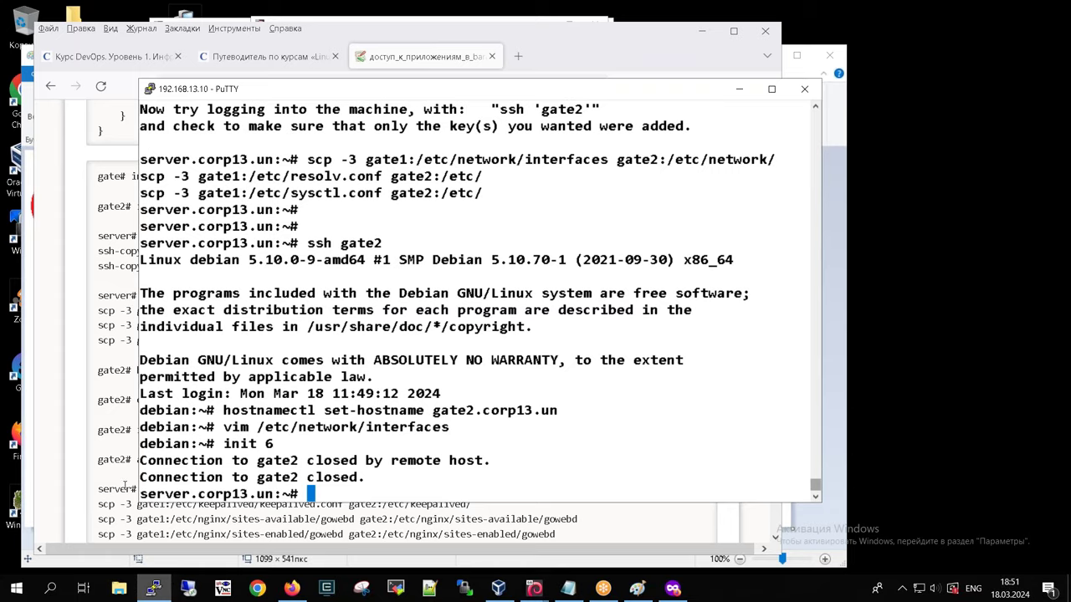
Step: Open the gate2.corp13.un VM console to see its Debian 11 login prompt after reboot
click(99, 470)
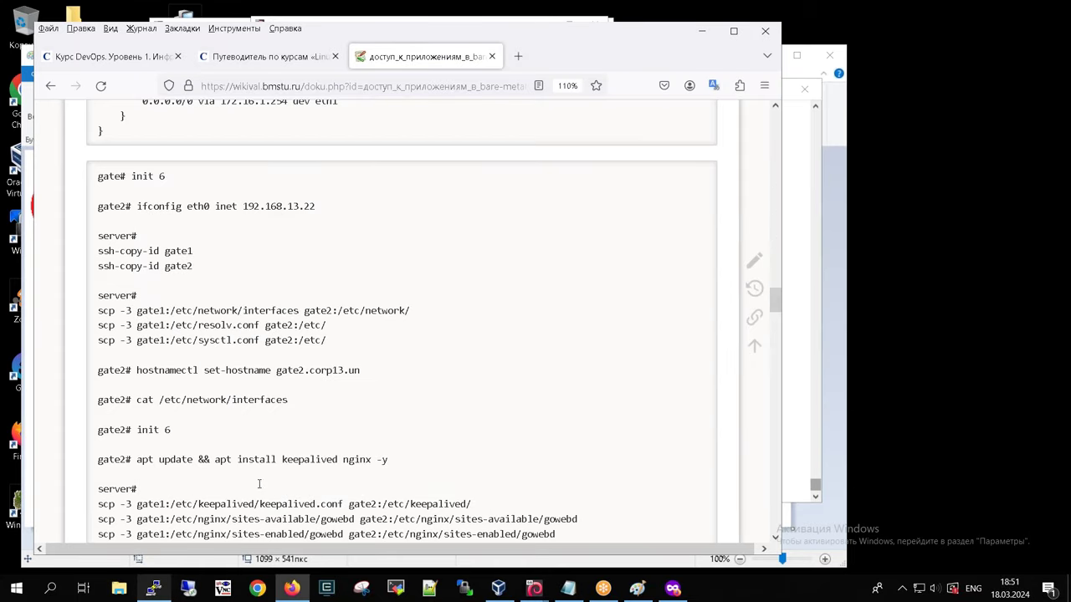
click(500, 590)
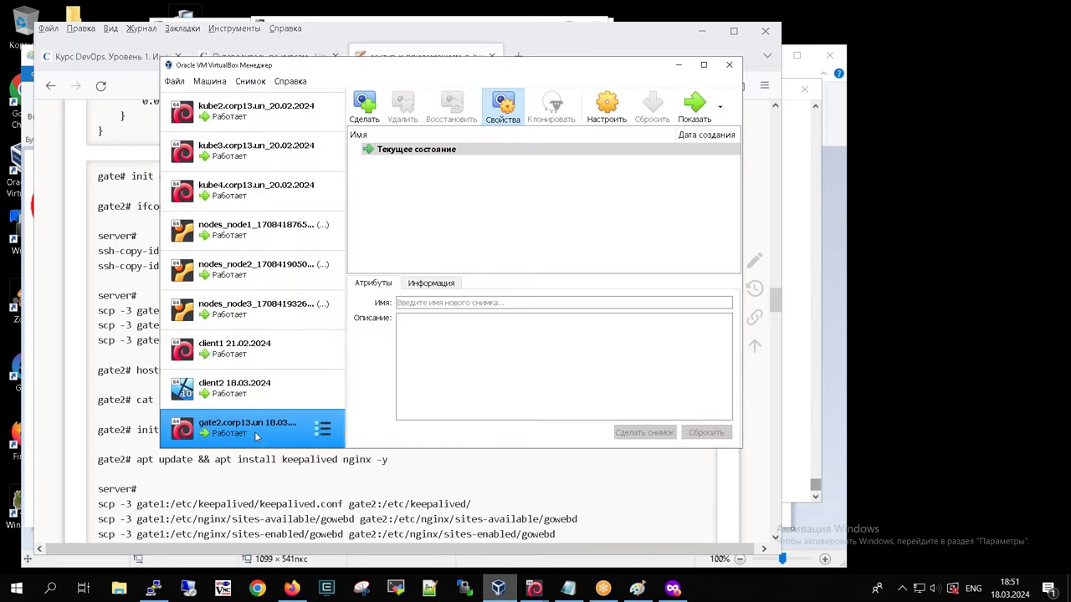
double_click(251, 428)
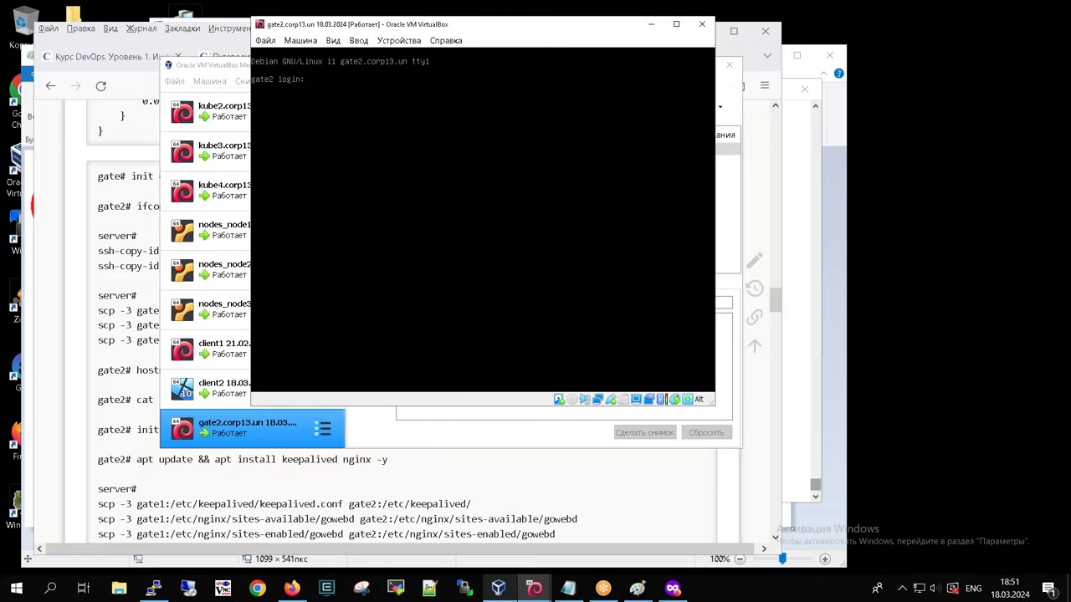
click(248, 500)
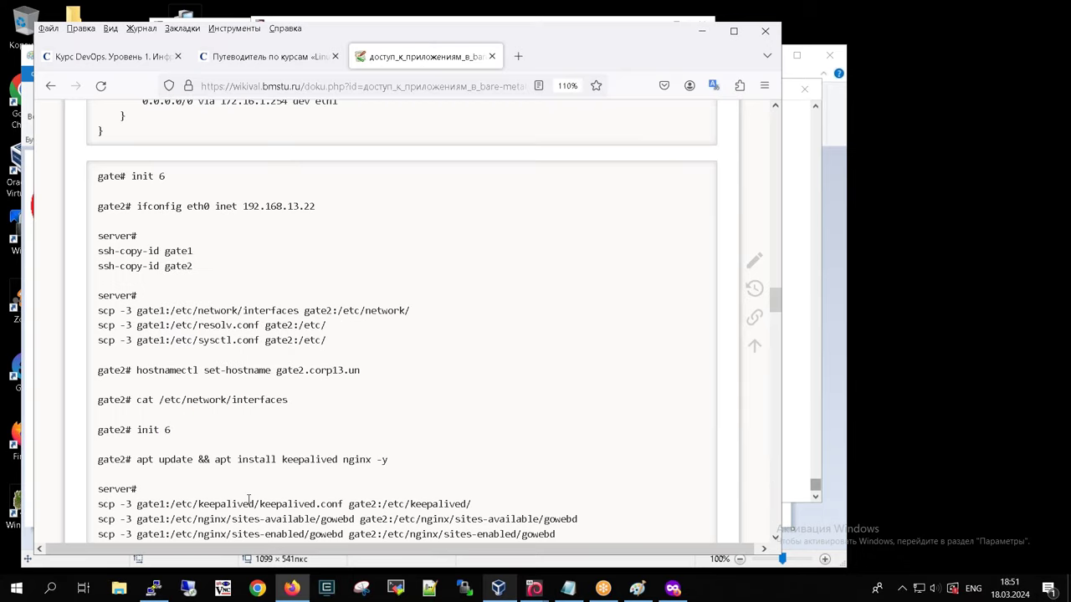
Step: Connect to gate2 over SSH with 'ssh gate2', fixing a mistyped host name
click(153, 588)
text(ssh )
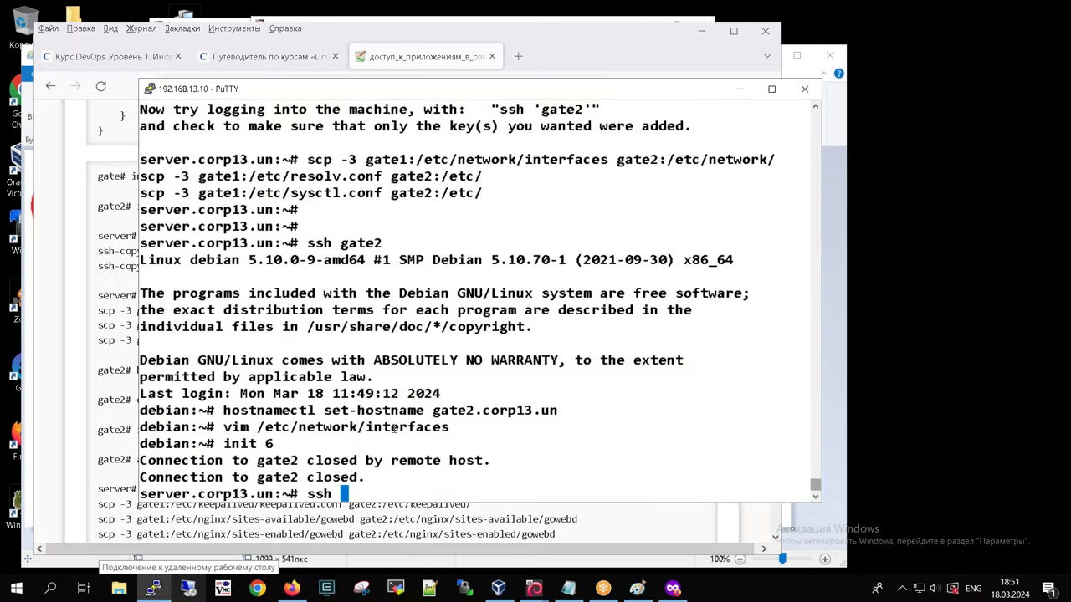
text(ku)
text(e)
key(BackSpace)
key(BackSpace)
key(BackSpace)
key(BackSpace)
text(gate2)
key(Return)
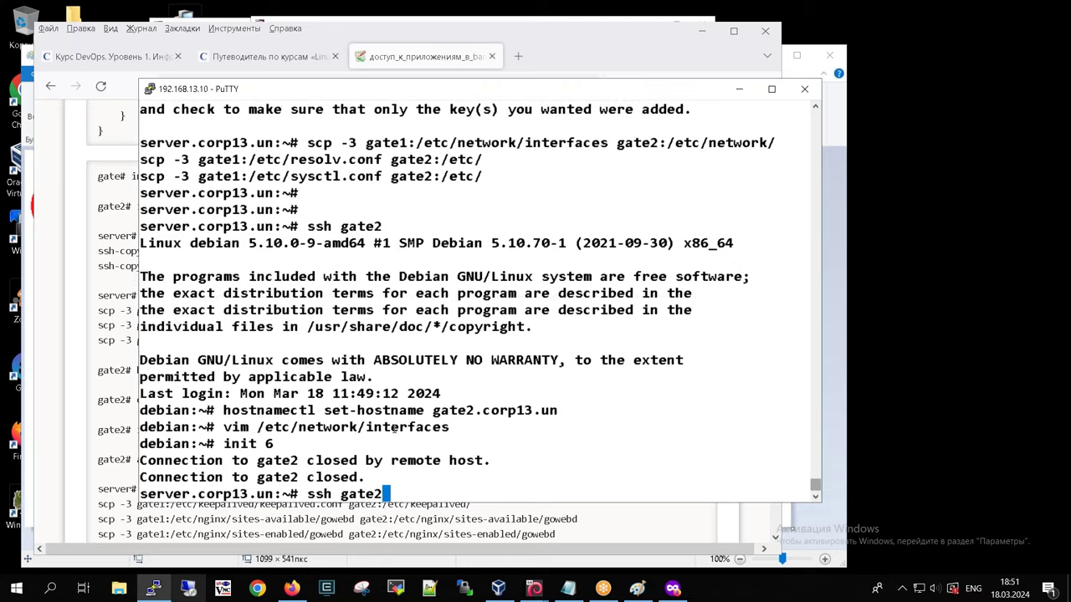
Step: Run 'apt update && apt install keepalived nginx -y' on gate2, pasted from the wiki
click(98, 480)
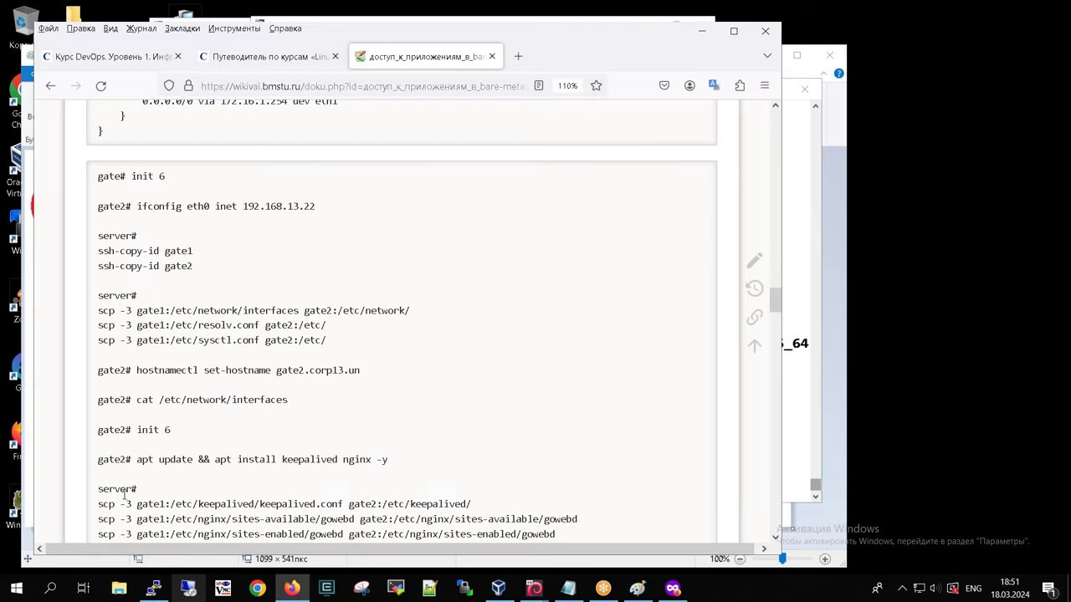
drag(136, 460, 393, 460)
key(ctrl+c)
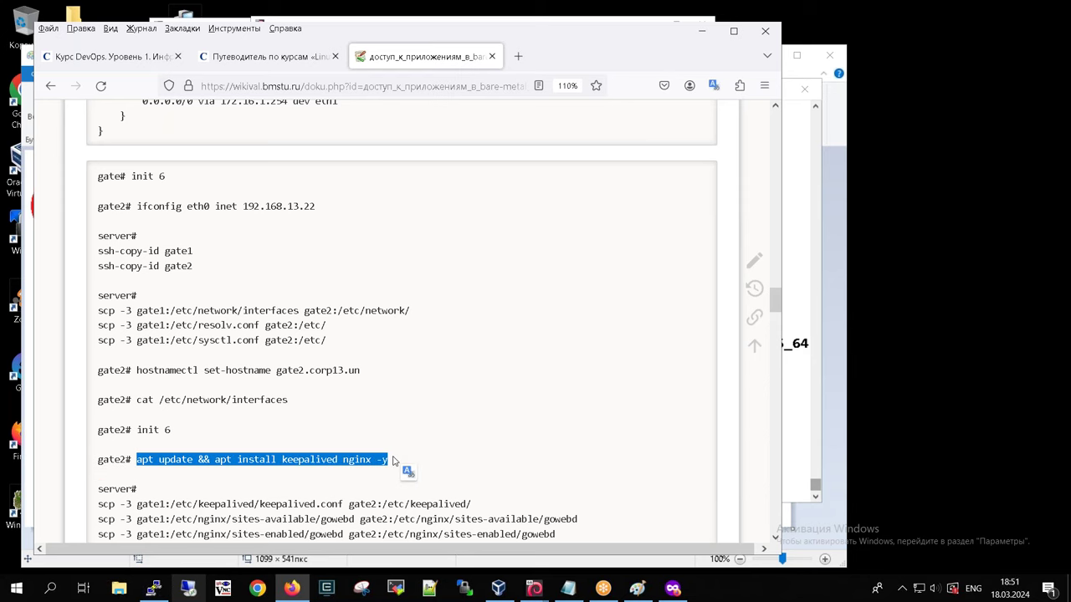
key(alt+Tab)
right_click(483, 372)
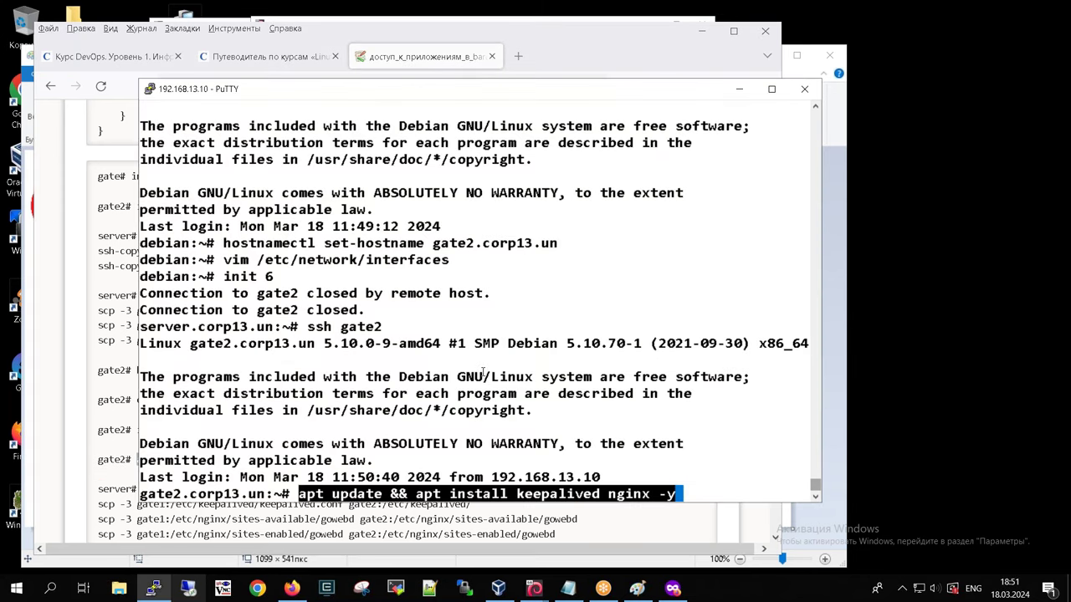
key(Return)
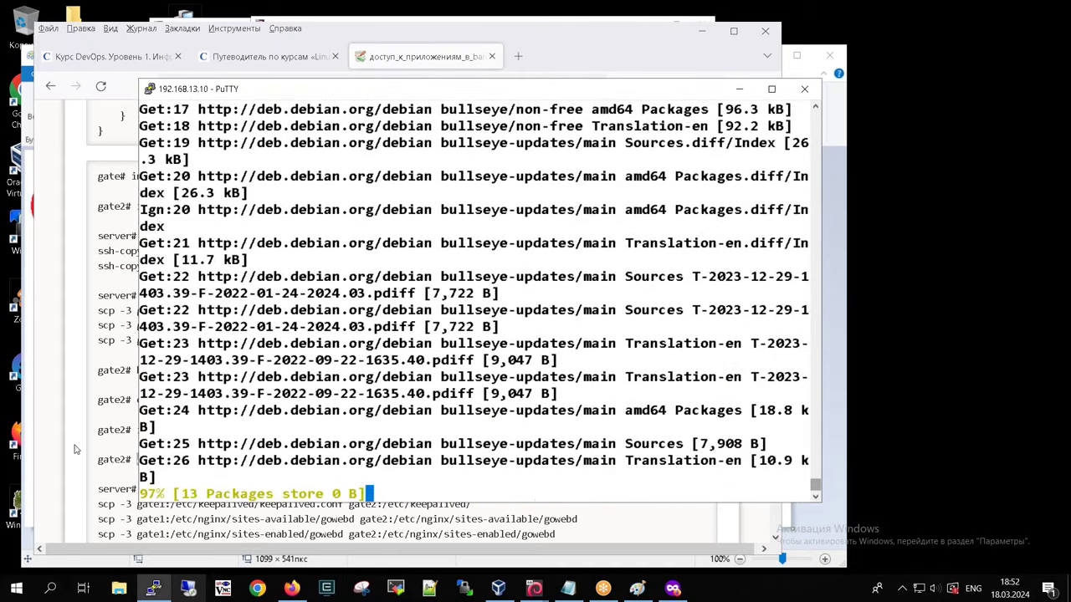
Step: Copy the four scp commands from the wiki during the install, then log out of gate2
click(81, 447)
scroll(172, 413, down, 2)
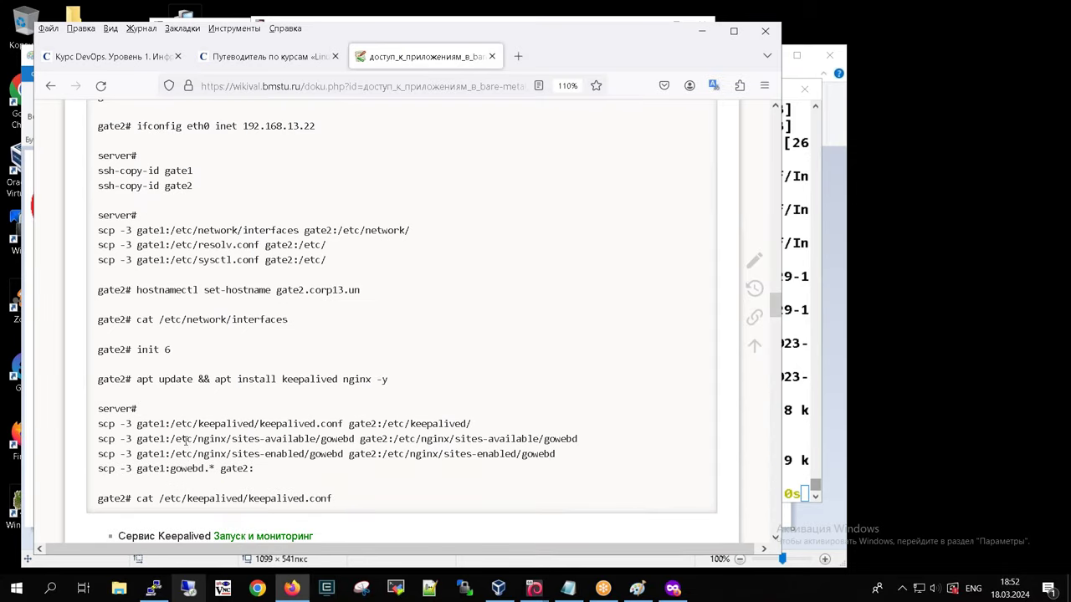
drag(98, 425, 264, 469)
key(ctrl+c)
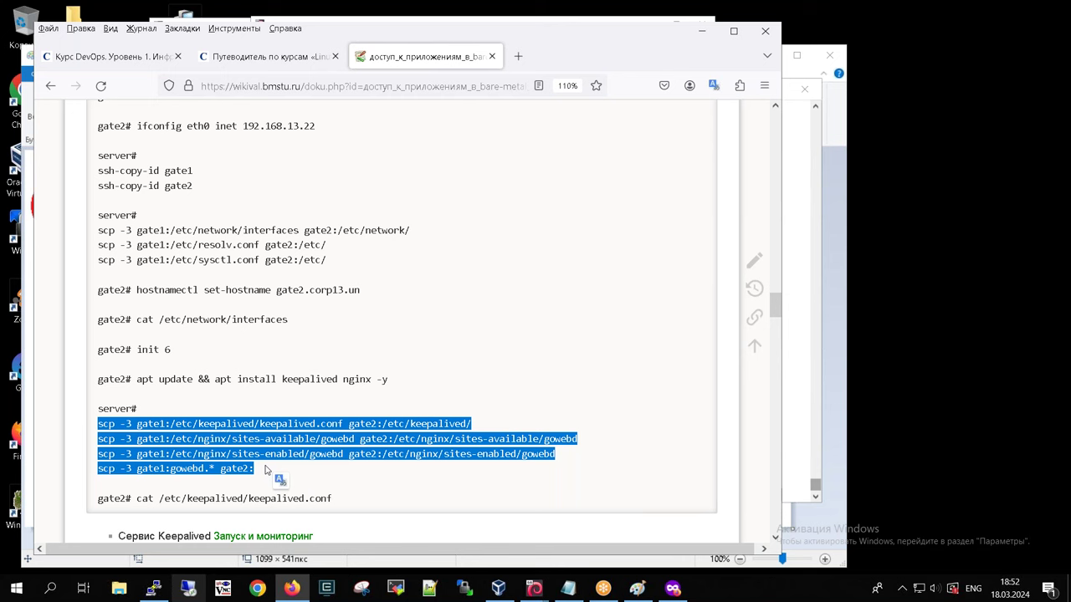
key(alt+Tab)
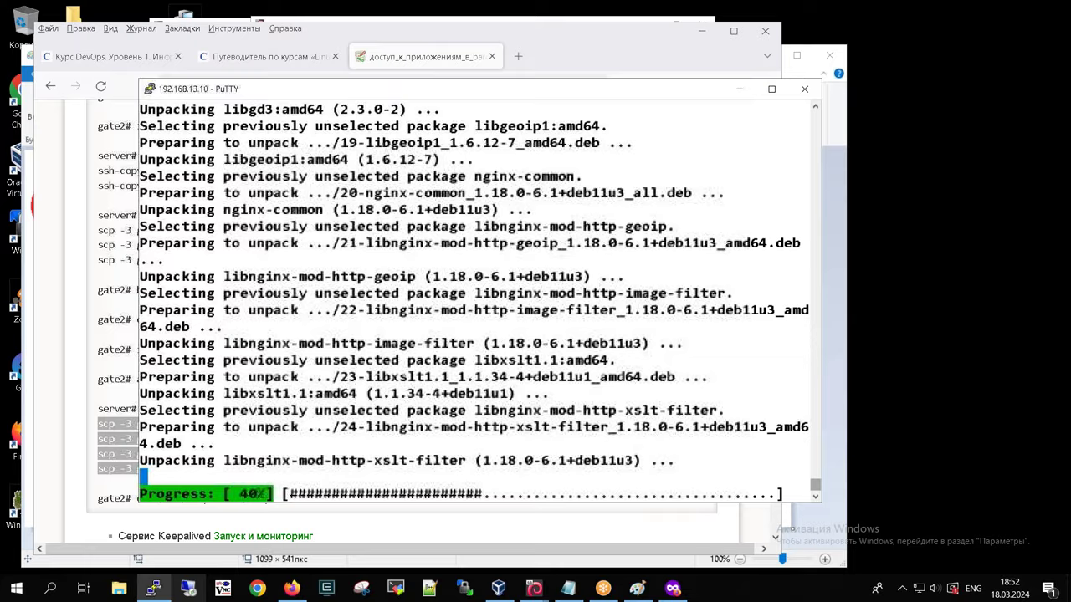
key(alt+Tab)
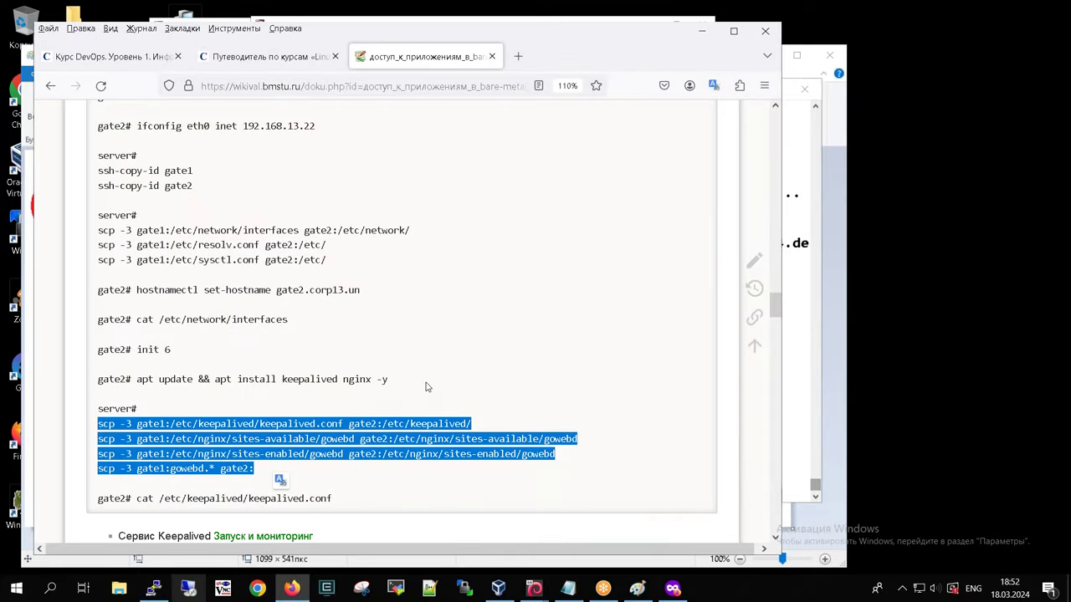
scroll(427, 386, down, 1)
scroll(427, 386, down, 1)
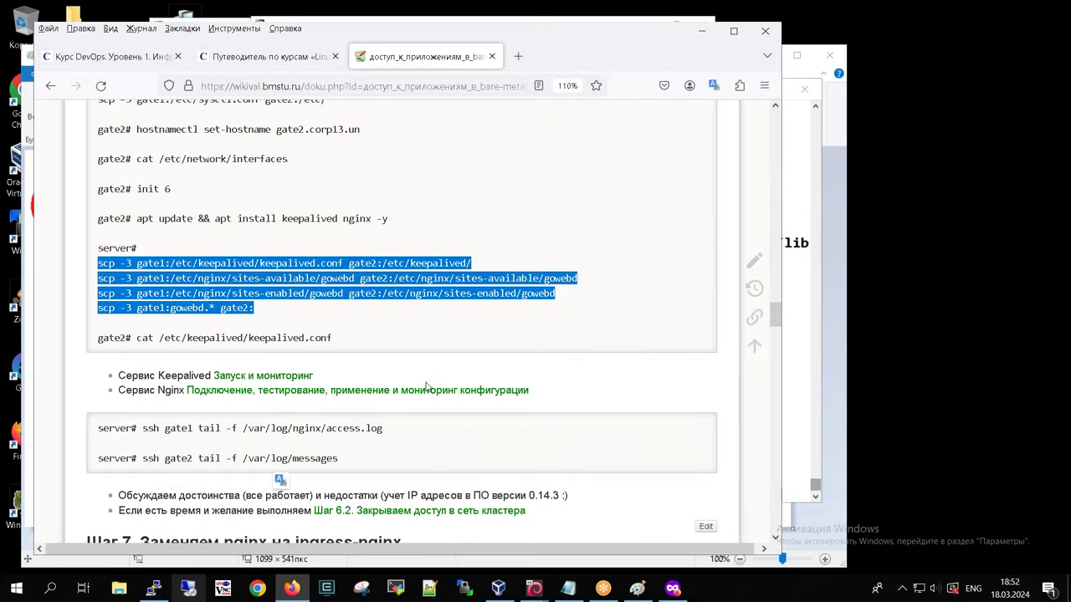
key(alt+Tab)
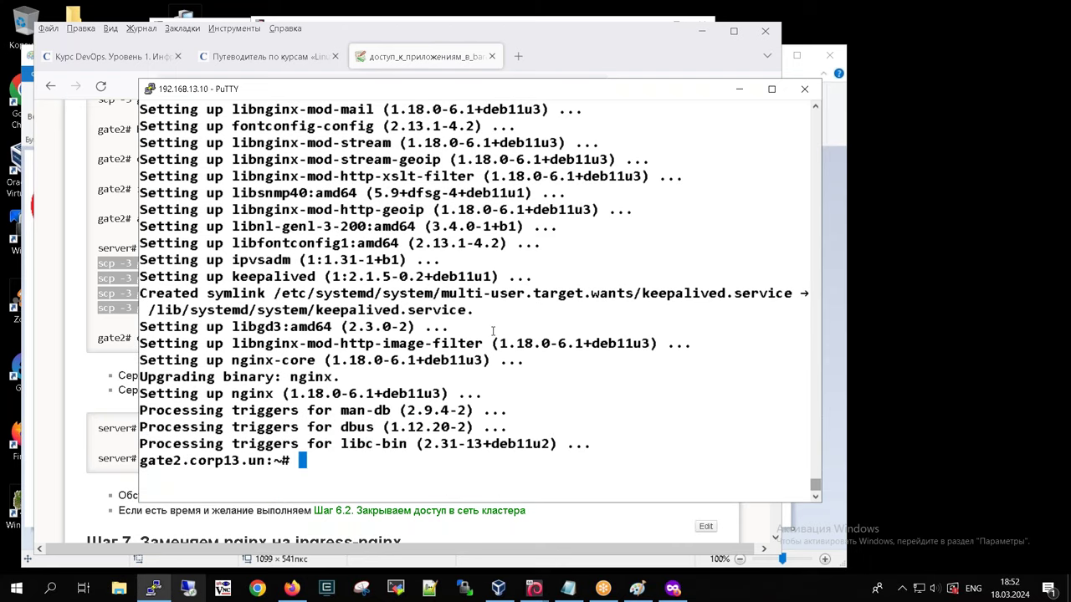
key(ctrl+d)
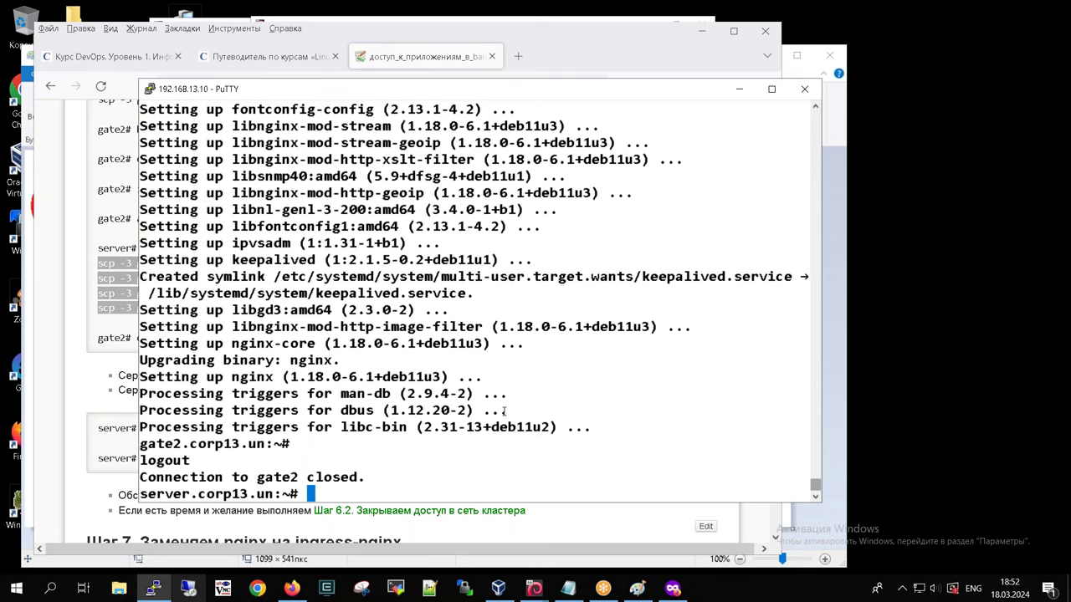
right_click(505, 411)
Step: Clear the wrong paste and run the four scp -3 copies from gate1 to gate2
key(BackSpace)
key(BackSpace)
key(BackSpace)
key(BackSpace)
key(BackSpace)
key(BackSpace)
key(BackSpace)
key(BackSpace)
key(BackSpace)
key(BackSpace)
key(BackSpace)
key(BackSpace)
key(BackSpace)
key(BackSpace)
key(BackSpace)
key(BackSpace)
key(BackSpace)
key(BackSpace)
key(BackSpace)
key(BackSpace)
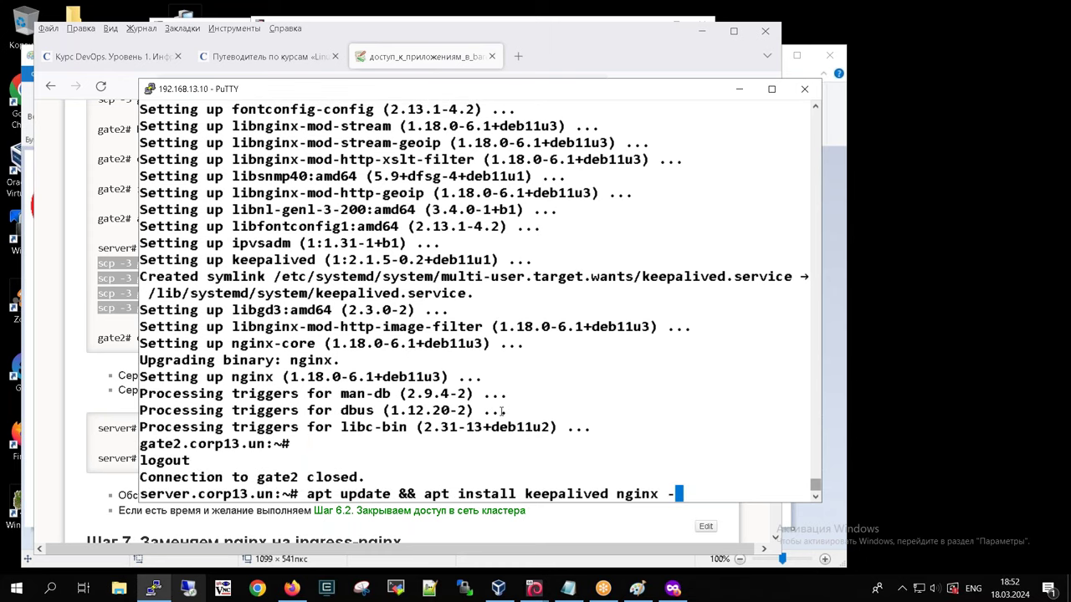
key(BackSpace)
key(BackSpace)
key(BackSpace)
key(BackSpace)
key(BackSpace)
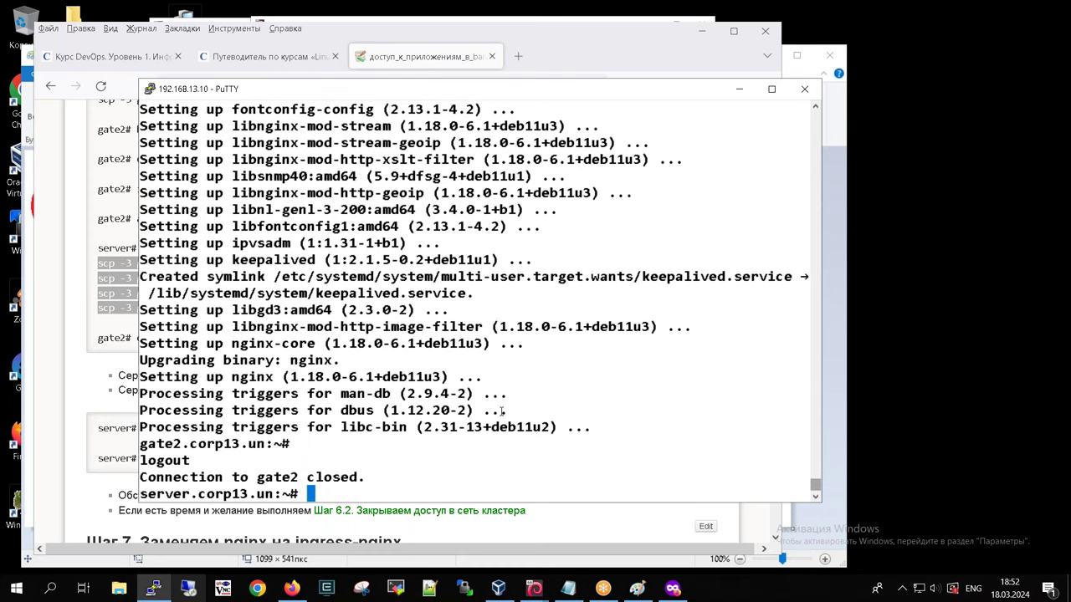
key(alt+Tab)
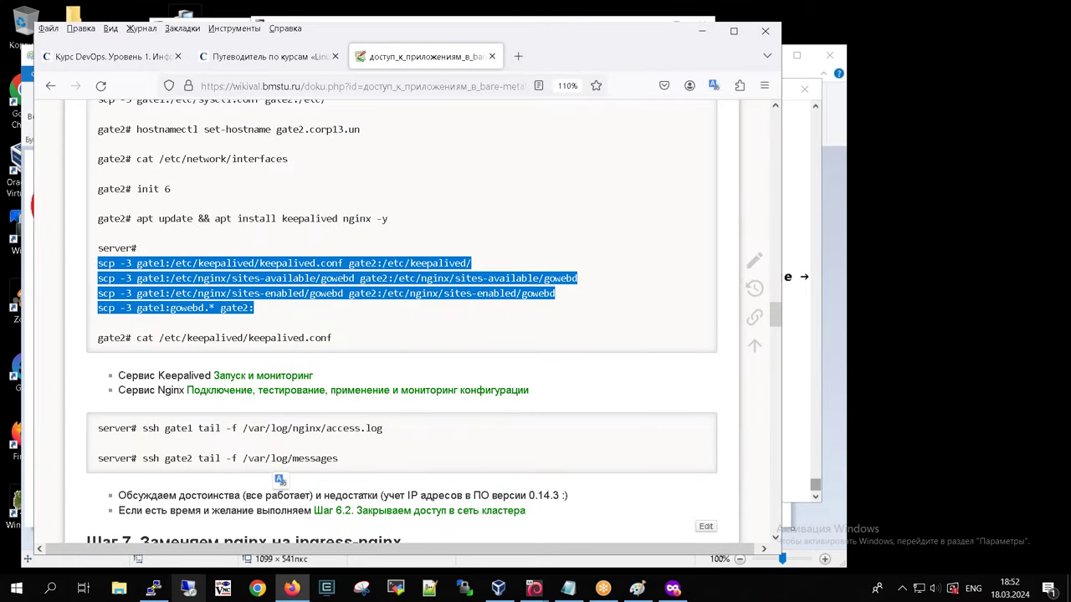
key(alt+Tab)
right_click(709, 411)
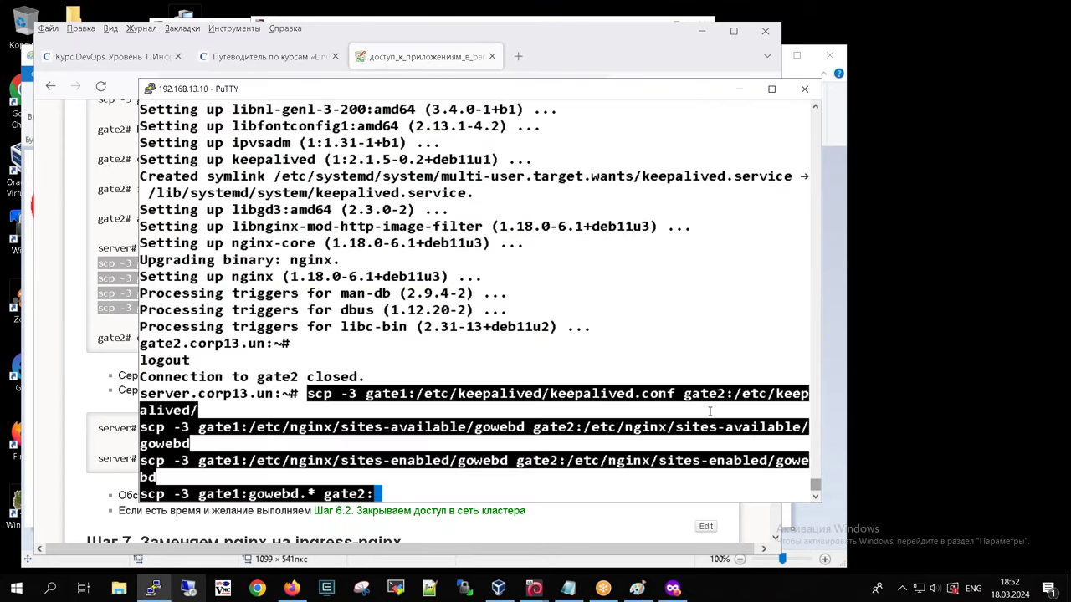
key(Return)
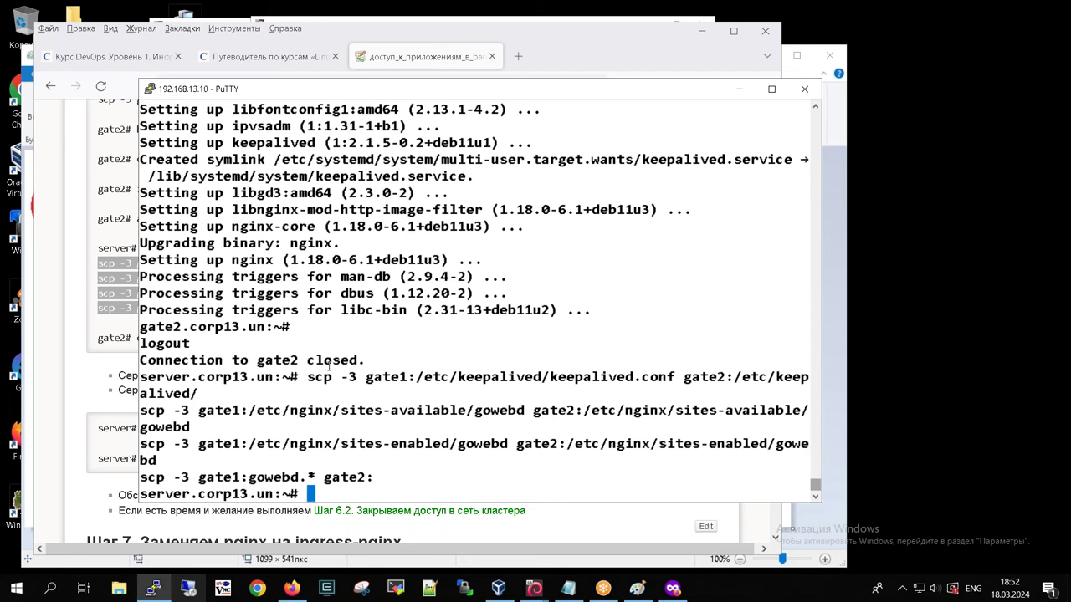
Step: Copy the /etc/keepalived/keepalived.conf path from the wiki and type 'ssh gate2'
click(90, 331)
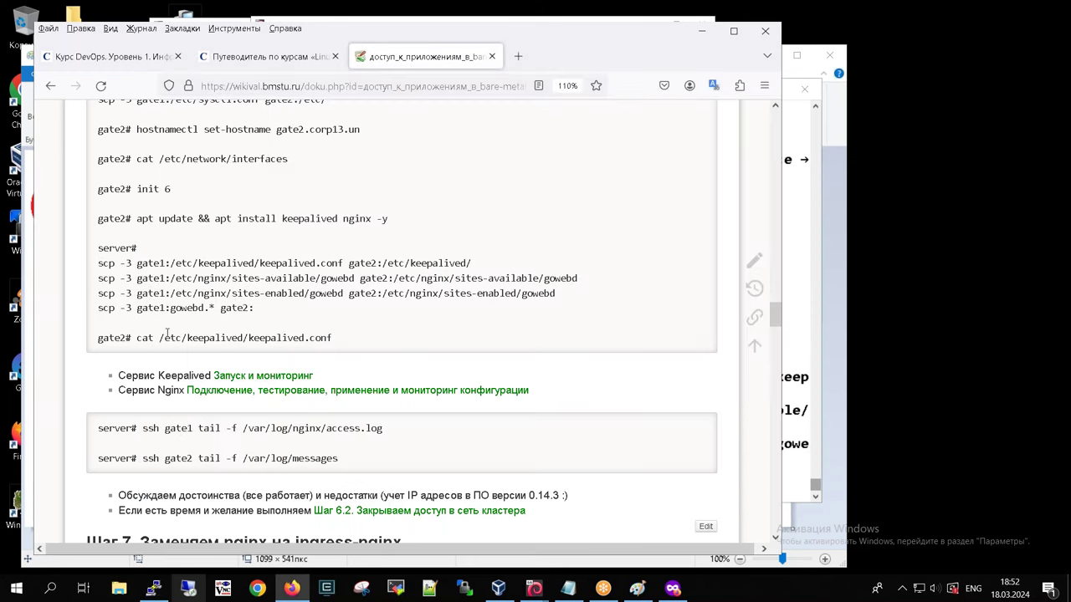
drag(159, 338, 358, 340)
key(ctrl+c)
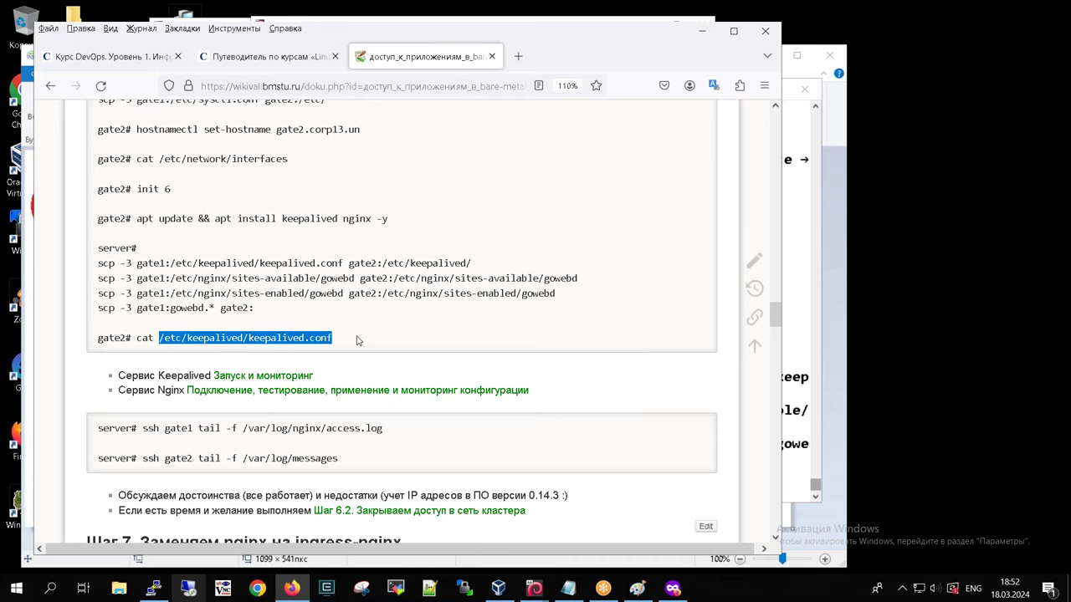
key(alt+Tab)
text(ss)
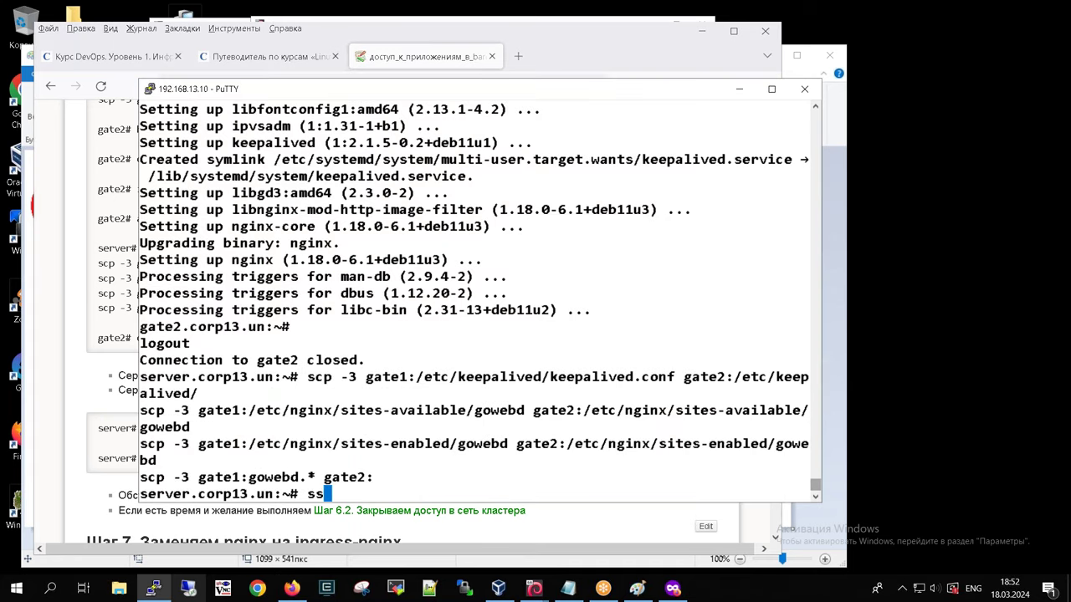
text(h gate2)
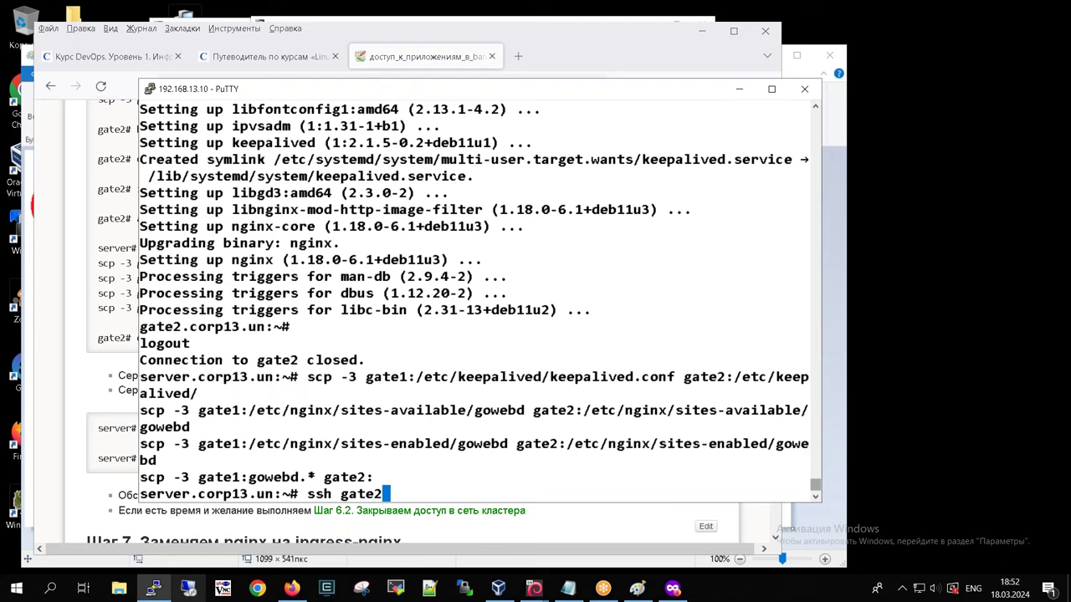
Step: On gate2, edit keepalived.conf in vim to uncomment 'state BACKUP', comment out 'state MASTER', and save
key(Return)
text(vim)
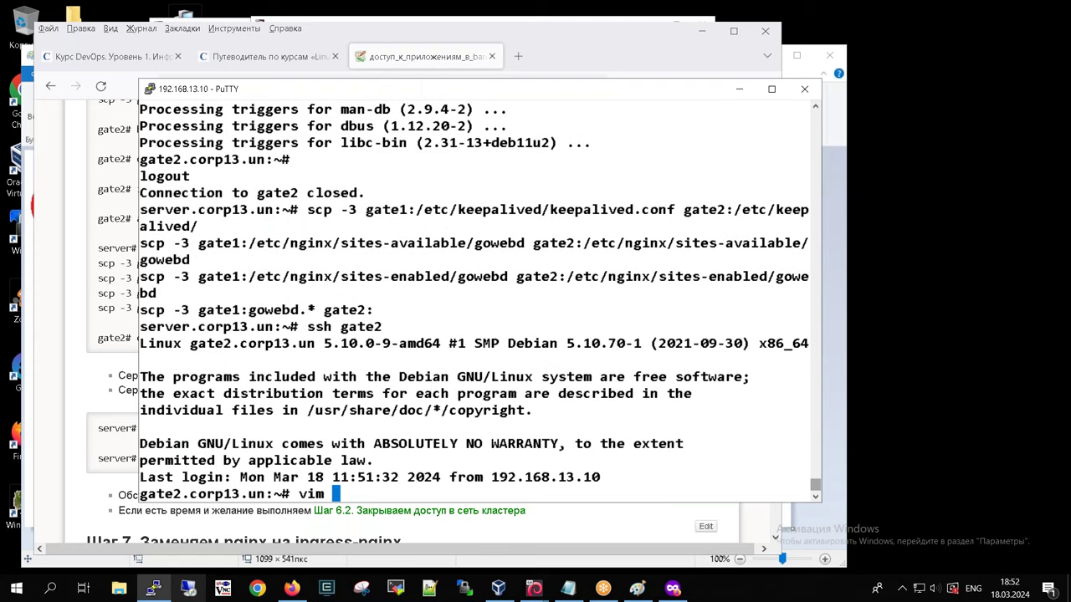
right_click(343, 410)
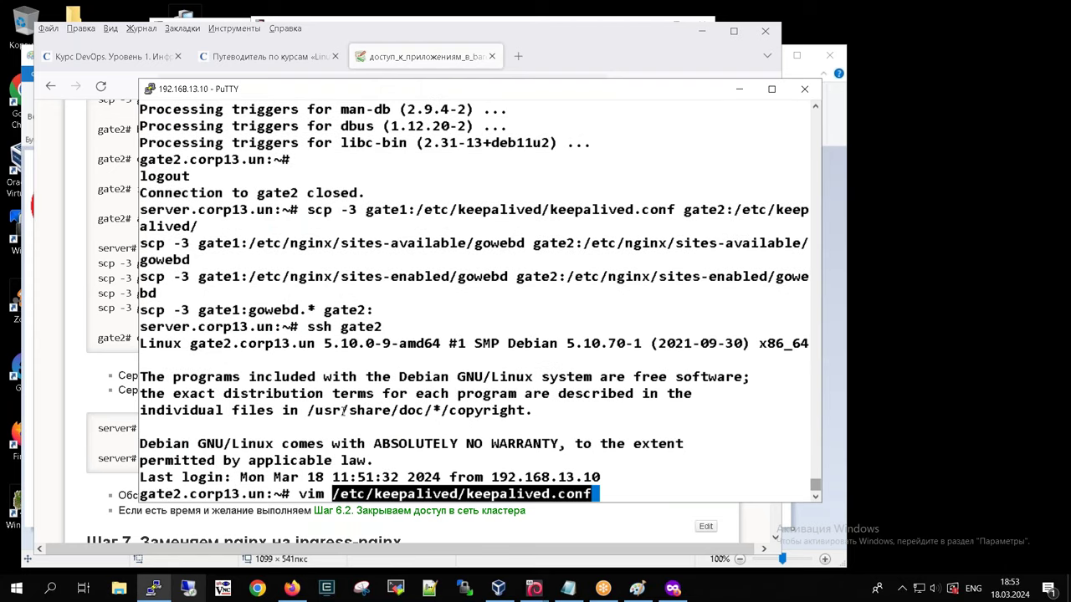
key(Return)
key(Down)
key(Down)
key(Down)
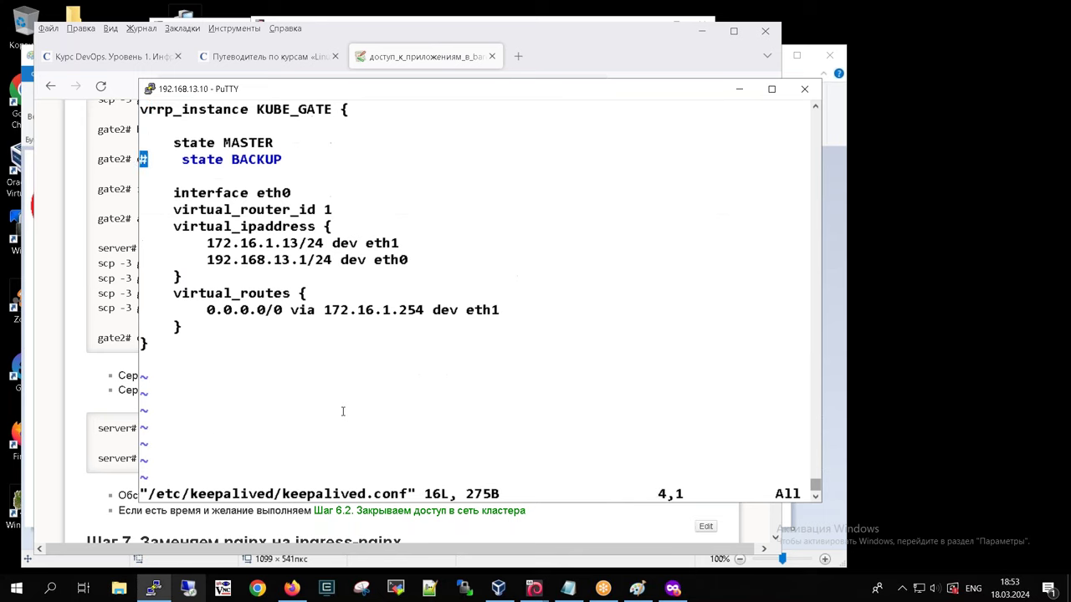
key(x)
key(Up)
key(i)
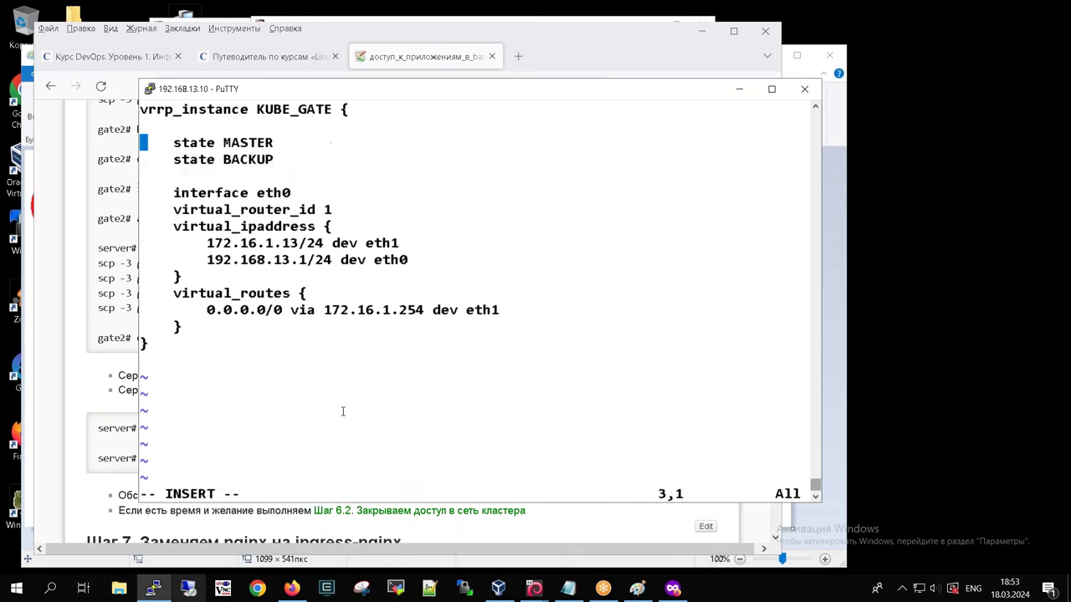
text(#)
key(Escape)
text(:wq)
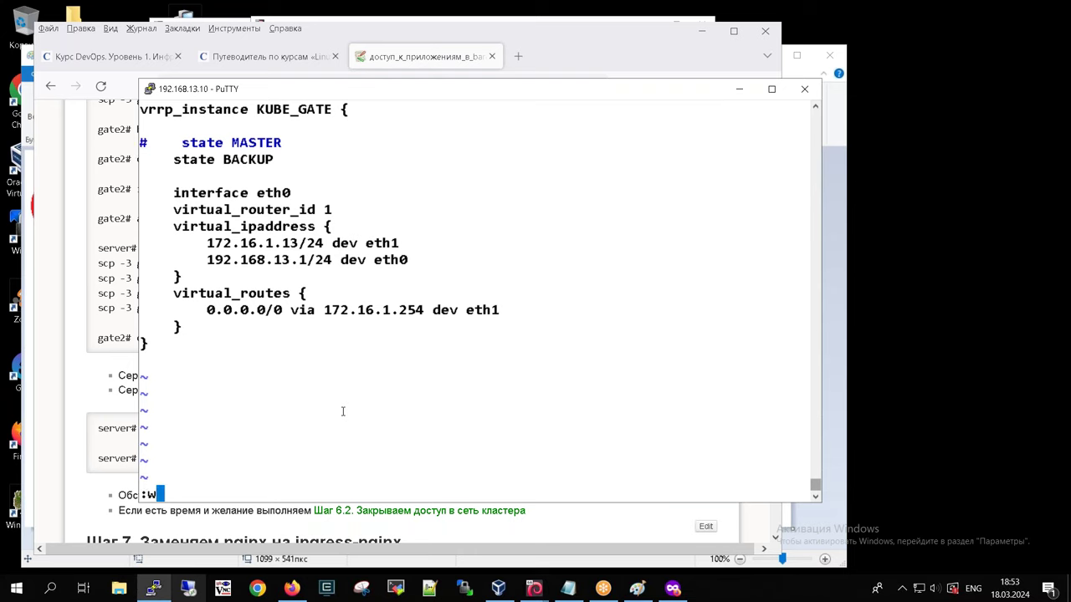
key(Return)
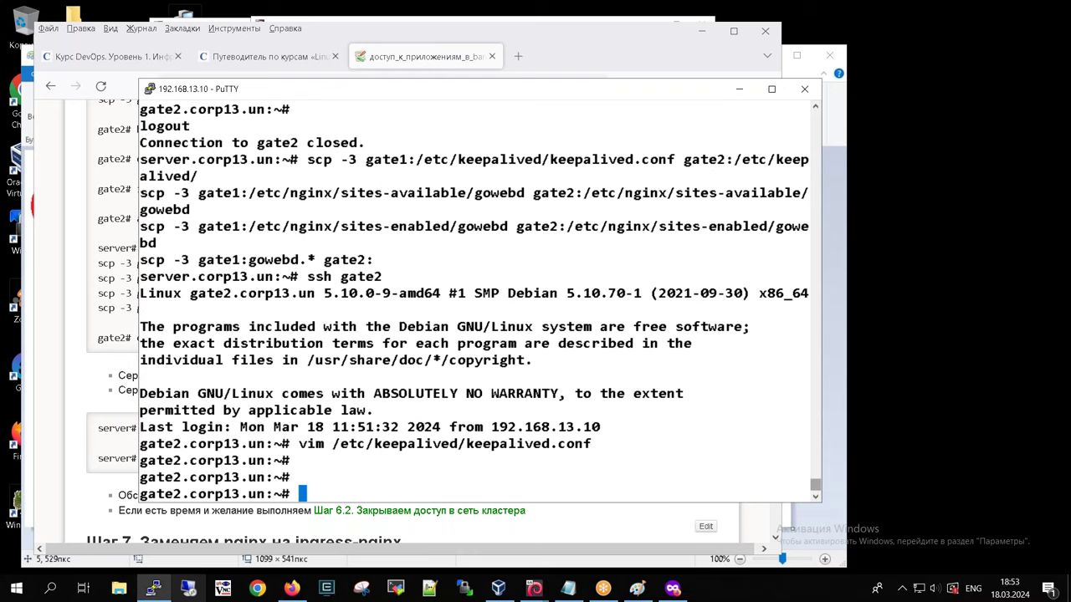
Step: Run 'service keepalived restart' on gate2, then log out to the server prompt
click(90, 438)
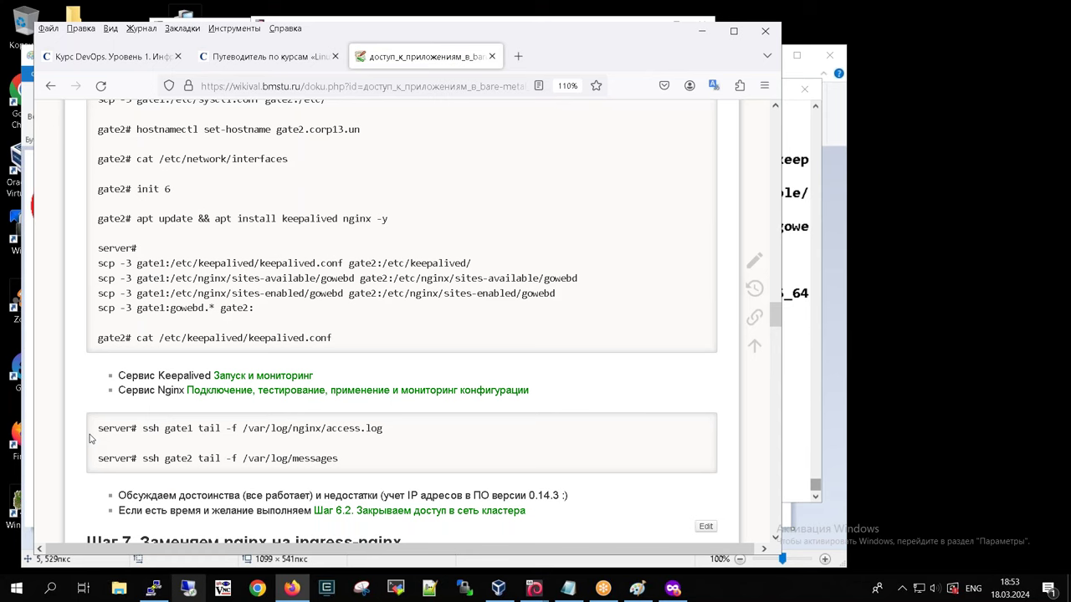
click(800, 433)
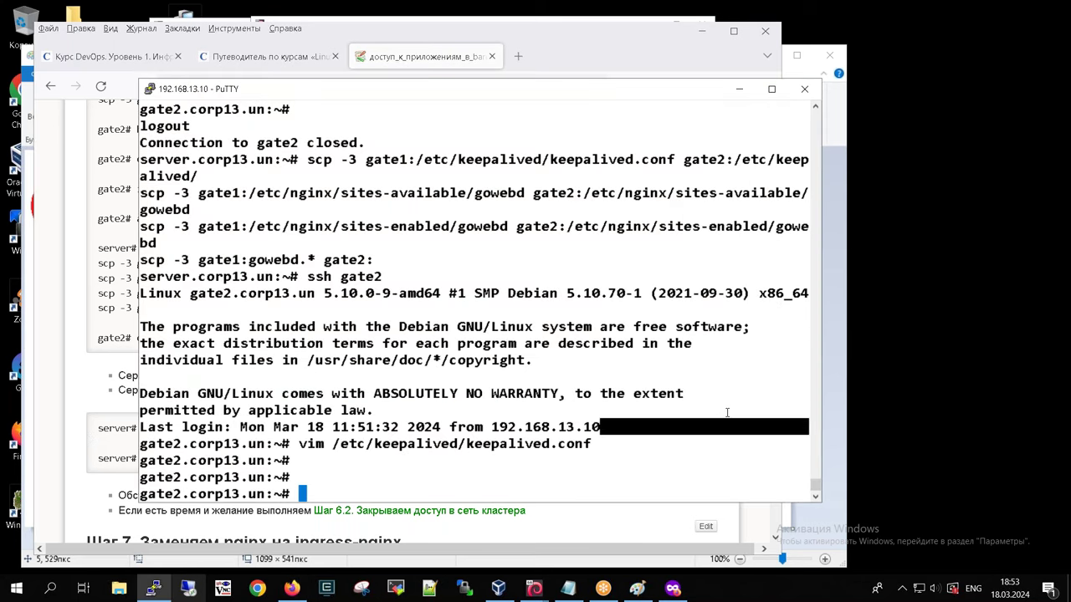
text(service )
text(ke)
text(e)
key(Tab)
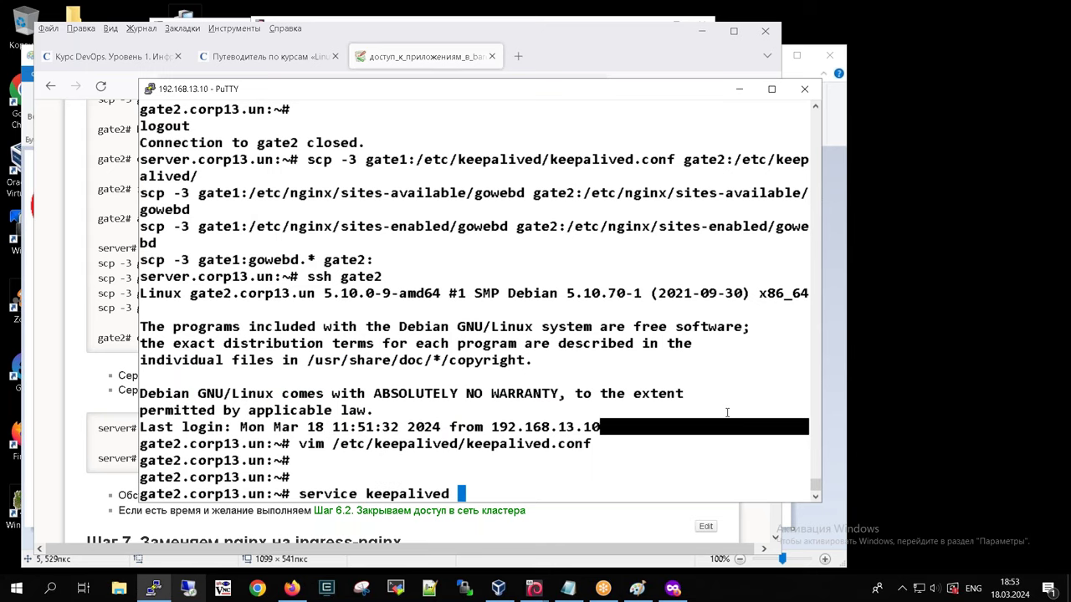
text(restart)
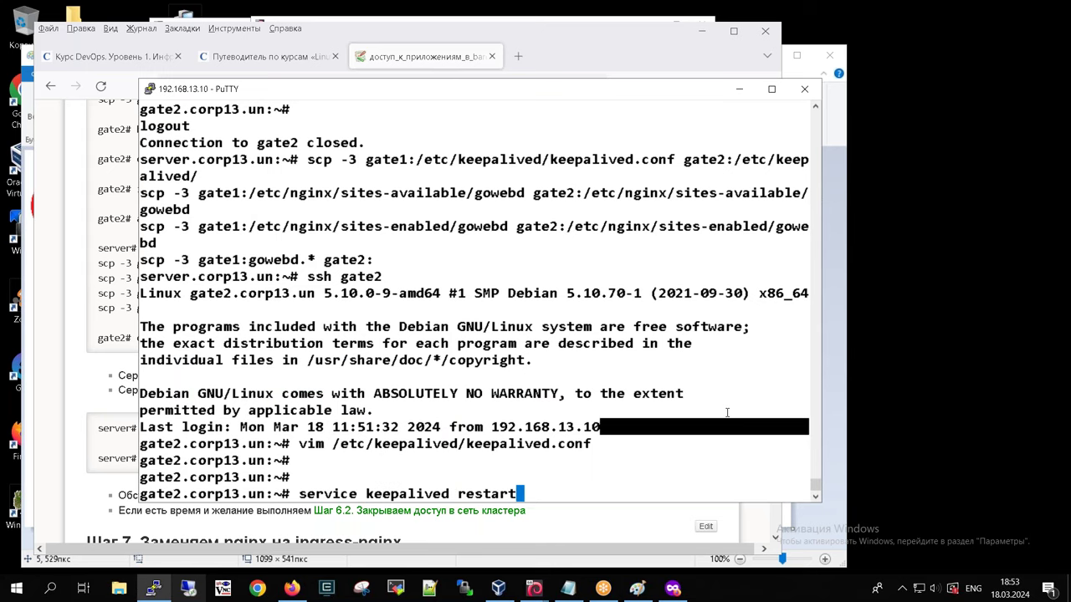
key(Return)
key(ctrl+d)
key(Return)
key(Return)
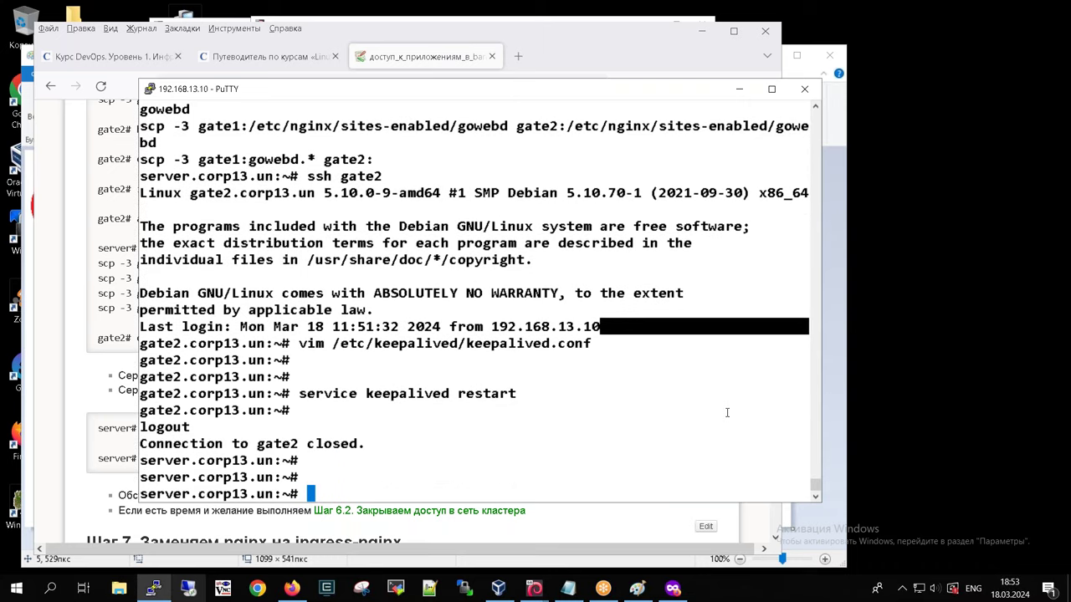
Step: Run 'ssh gate1 tail -f /var/log/nginx/access.log' copied from the wiki
click(111, 428)
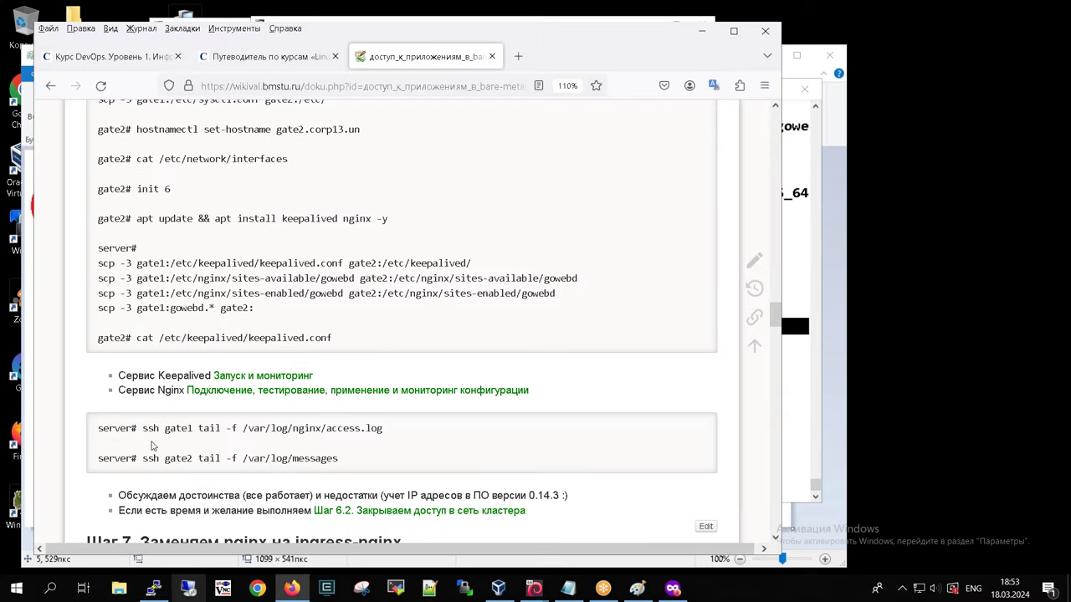
drag(153, 428, 294, 429)
click(305, 452)
drag(143, 428, 389, 438)
key(ctrl+c)
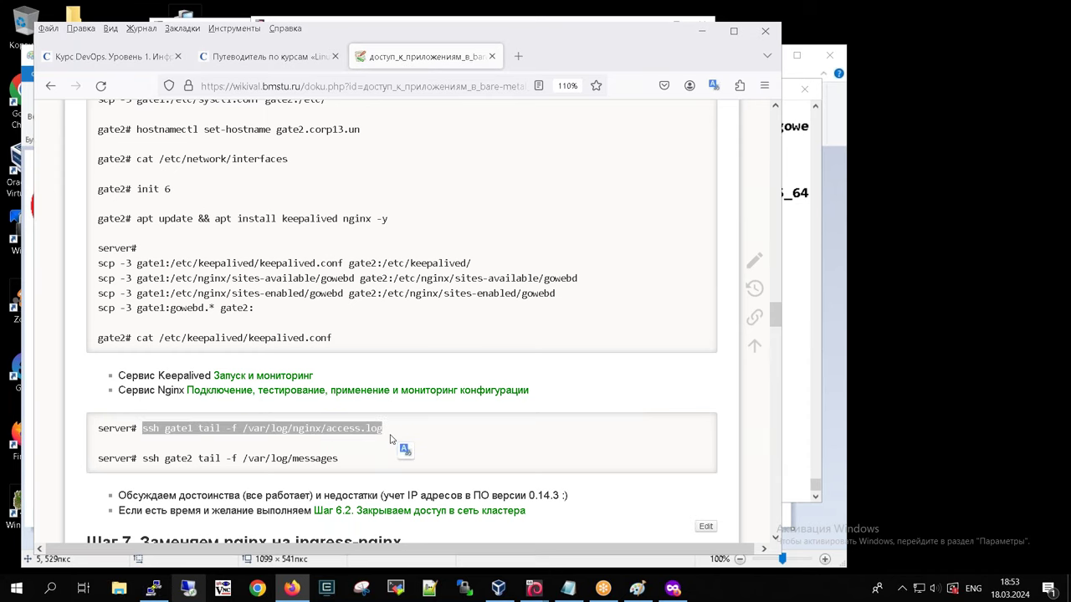
key(alt+Tab)
right_click(506, 343)
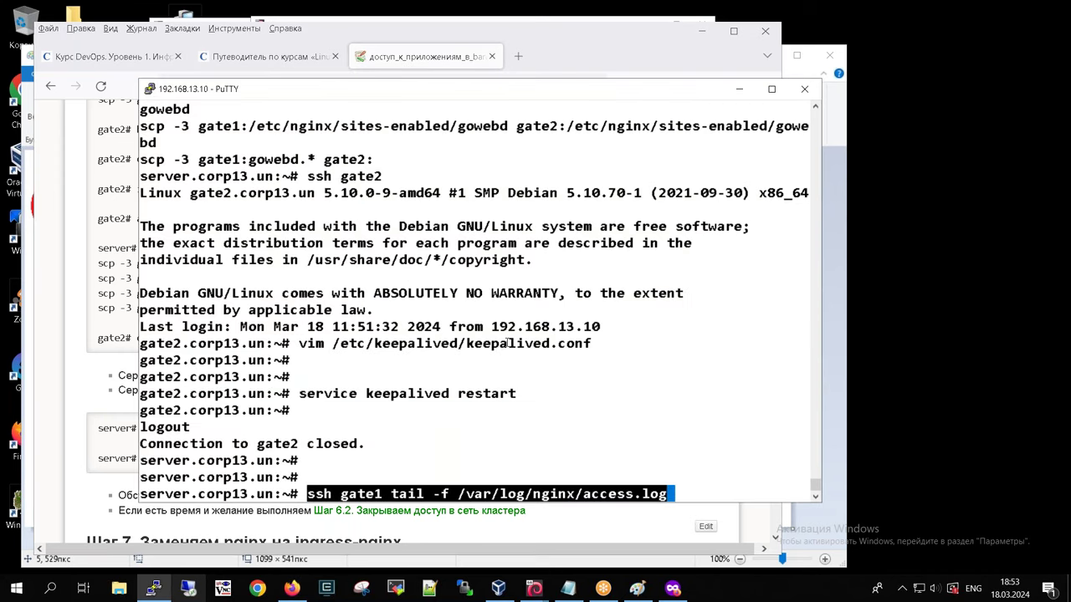
key(Return)
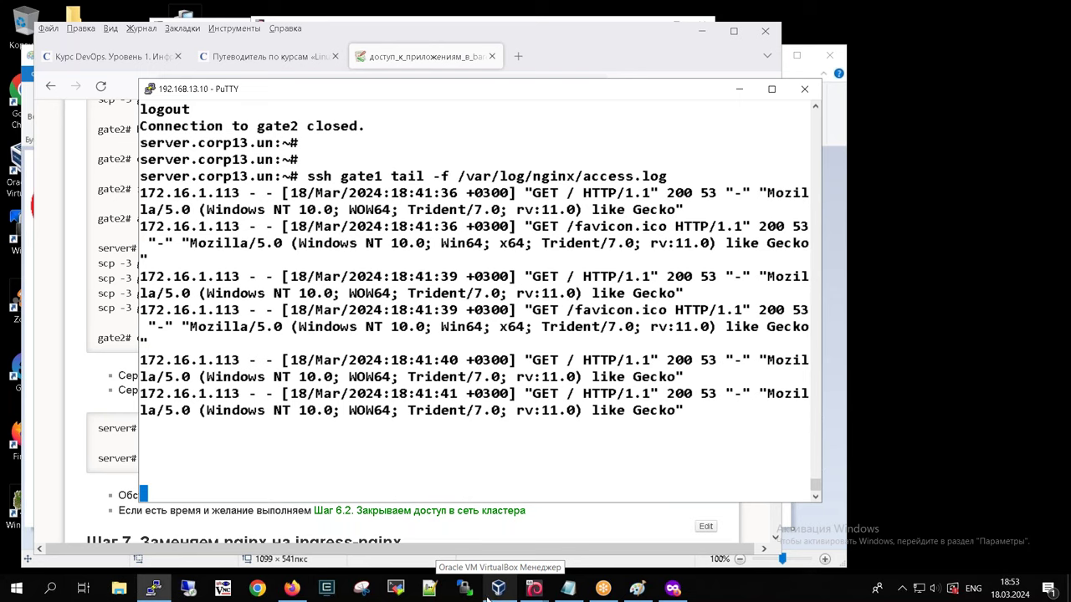
Step: Annotate the Paint network diagram: circle .13 and .1, mark .21, arrow .13 to gate1 nginx
click(638, 589)
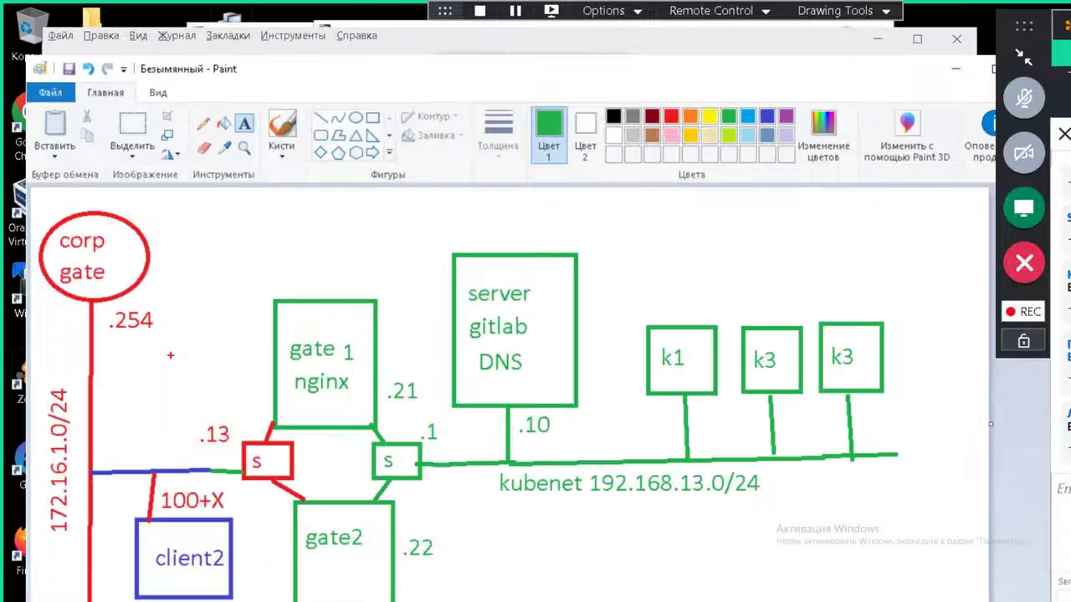
drag(162, 325, 191, 331)
mouse_move(400, 413)
mouse_down()
mouse_move(402, 437)
mouse_move(409, 417)
mouse_move(364, 412)
mouse_up()
drag(243, 427, 296, 410)
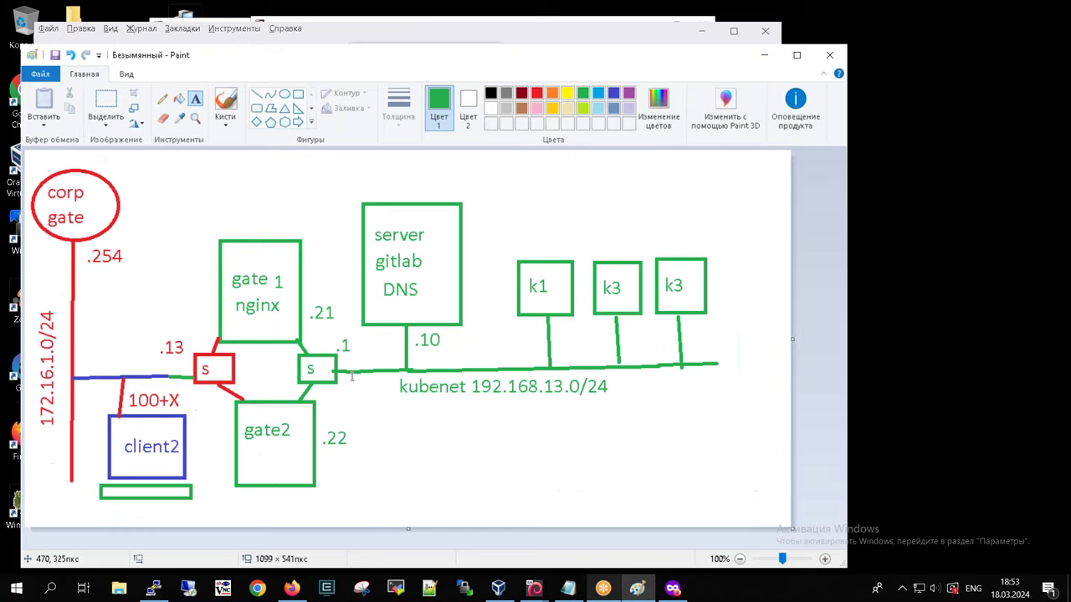
key(alt+Tab)
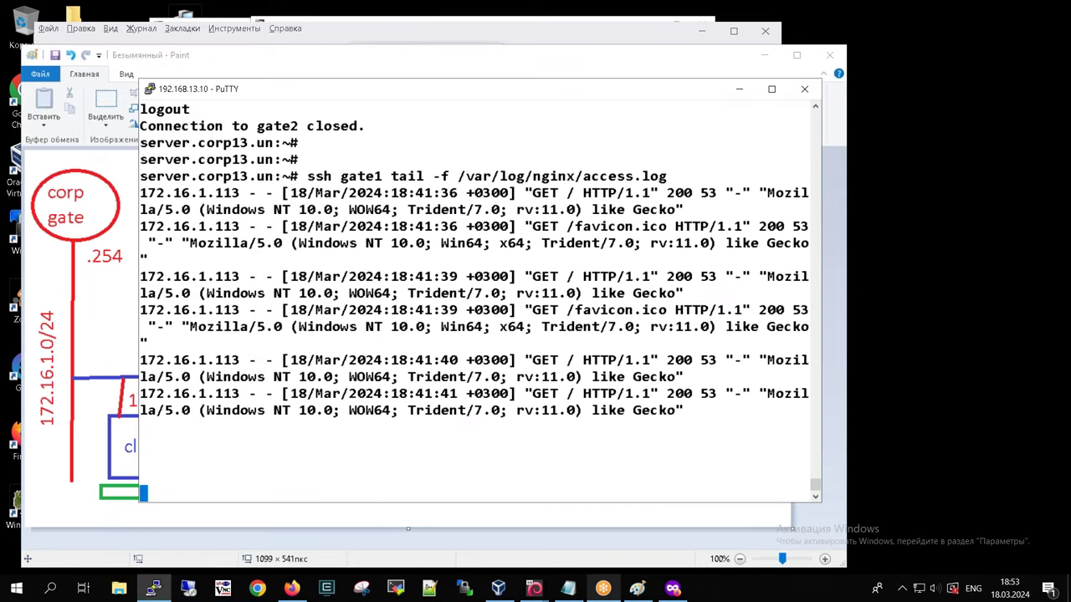
Step: Reload the gowebd page five times in client2 and watch new GET requests in gate1's log
click(499, 593)
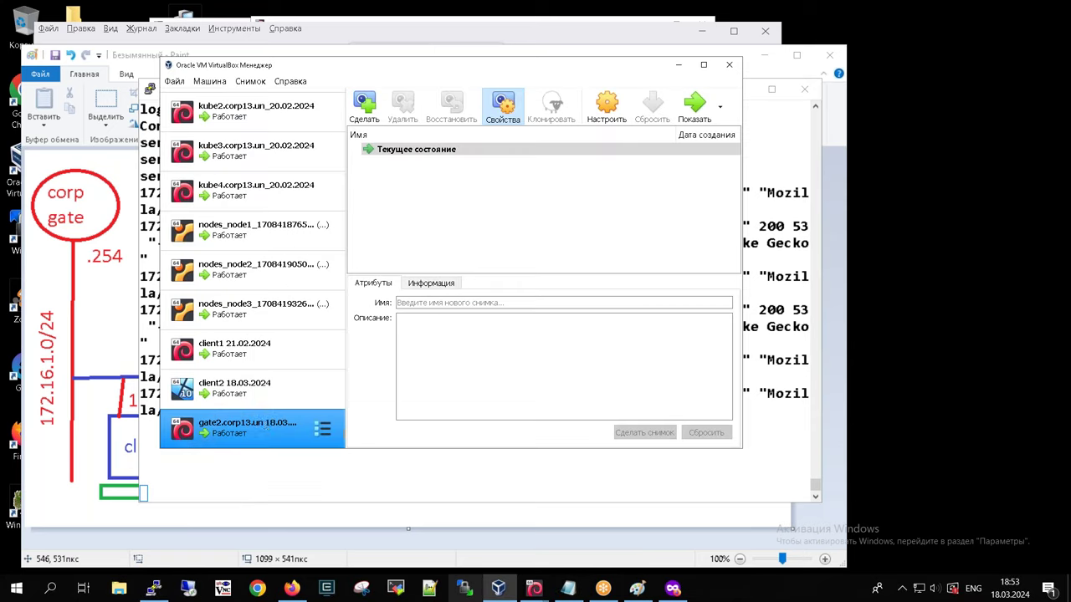
double_click(219, 395)
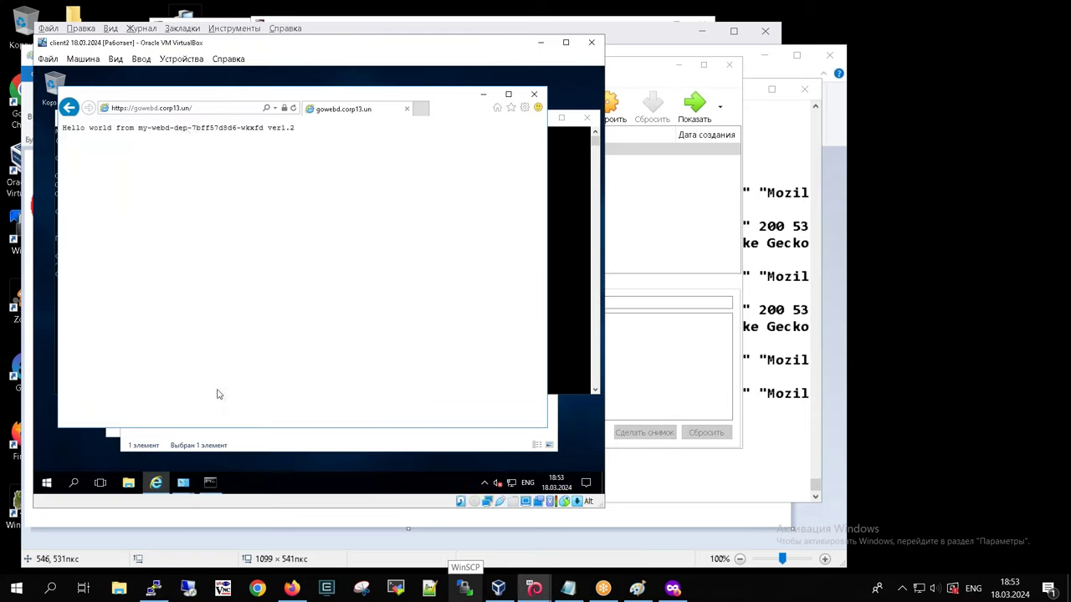
click(293, 113)
click(293, 113)
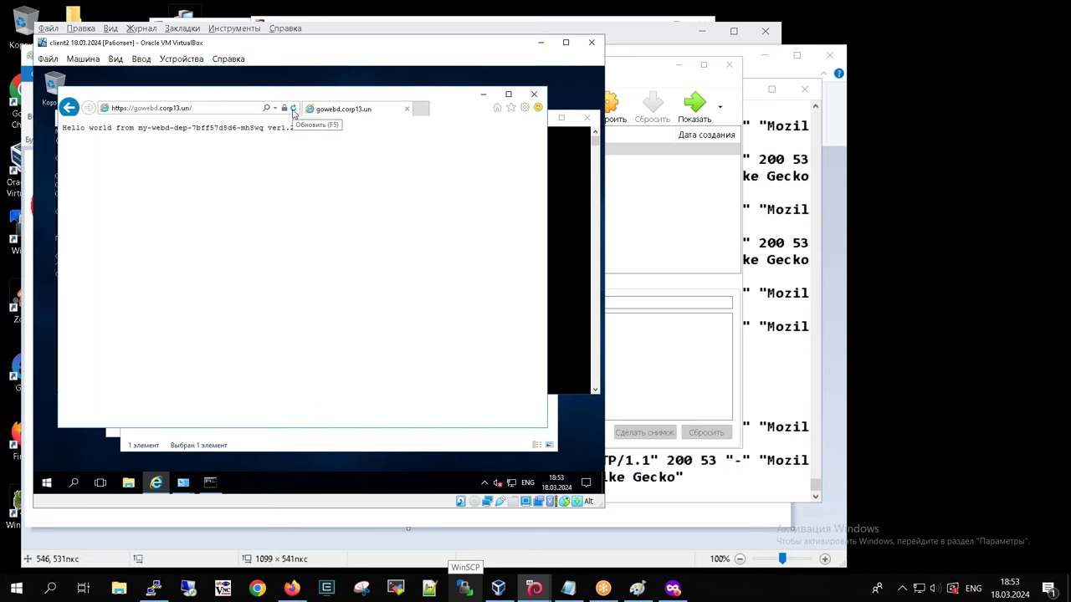
click(293, 113)
click(292, 113)
click(293, 113)
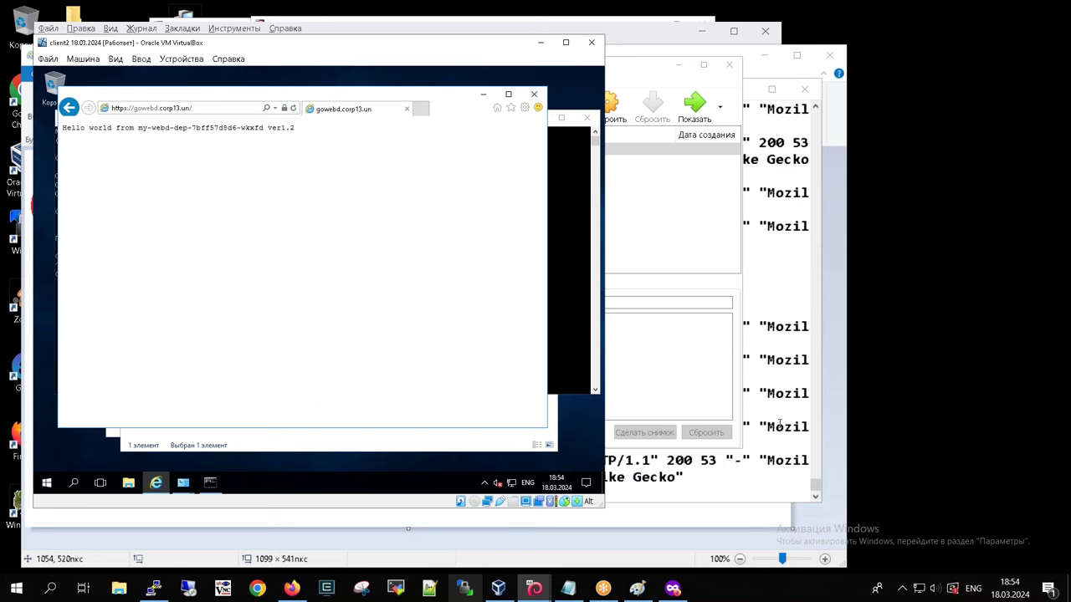
click(778, 425)
click(93, 408)
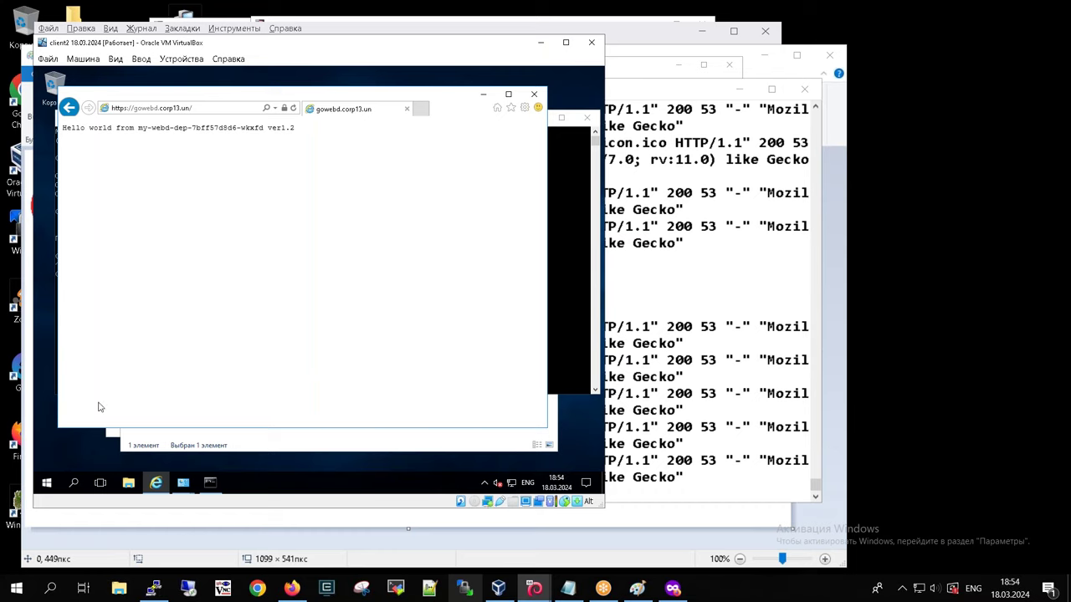
Step: Copy the gate2 messages-log tail command from the wiki and stop following gate1's access log
click(301, 592)
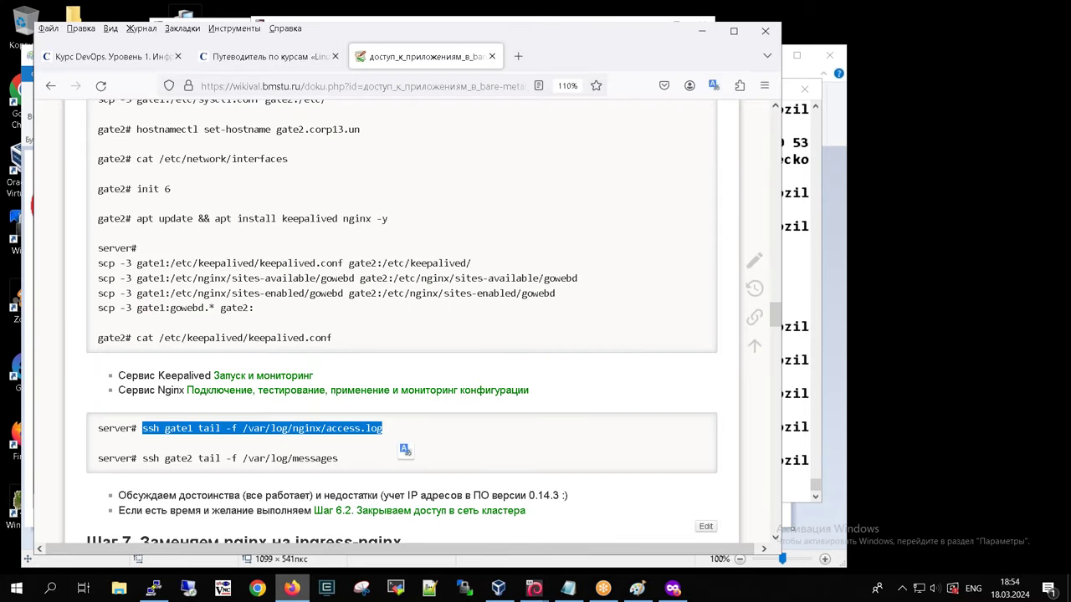
drag(141, 458, 343, 460)
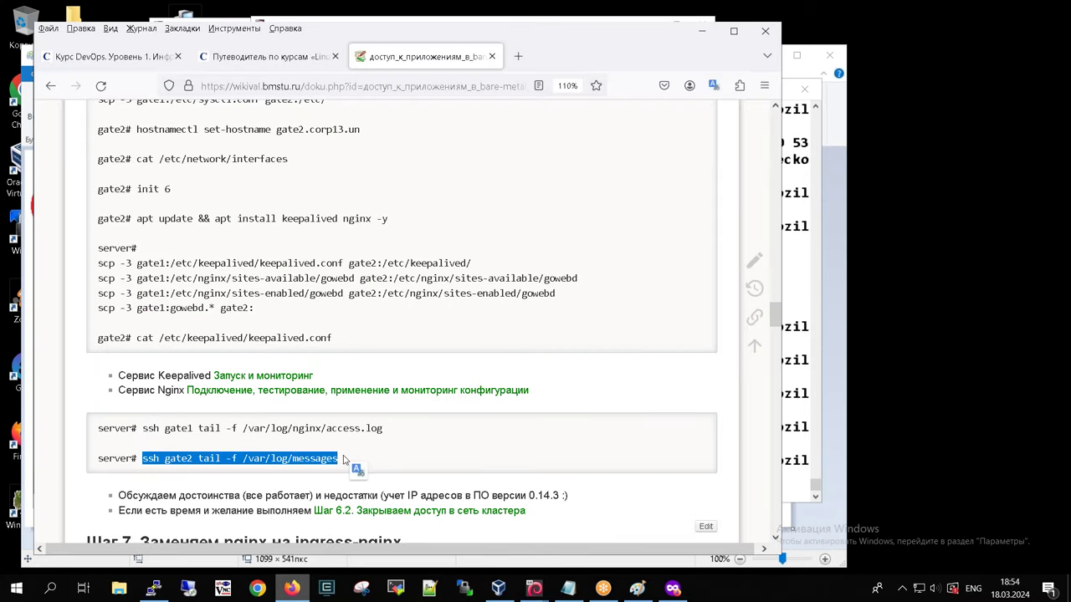
click(586, 485)
click(793, 418)
key(ctrl+c)
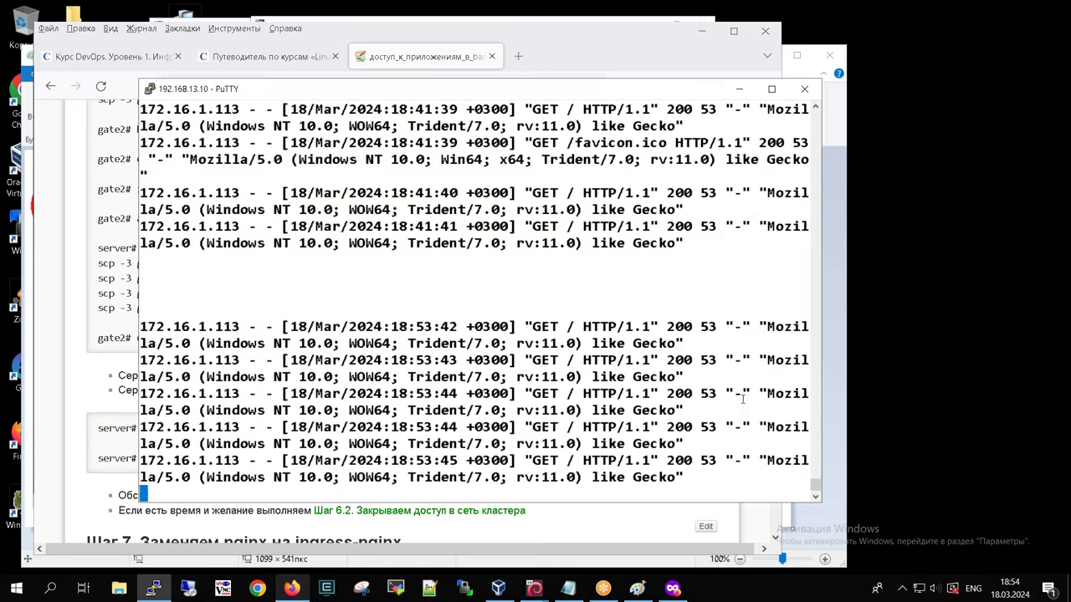
Step: Paste and run the command that follows gate2's system log
key(Return)
key(Return)
right_click(421, 288)
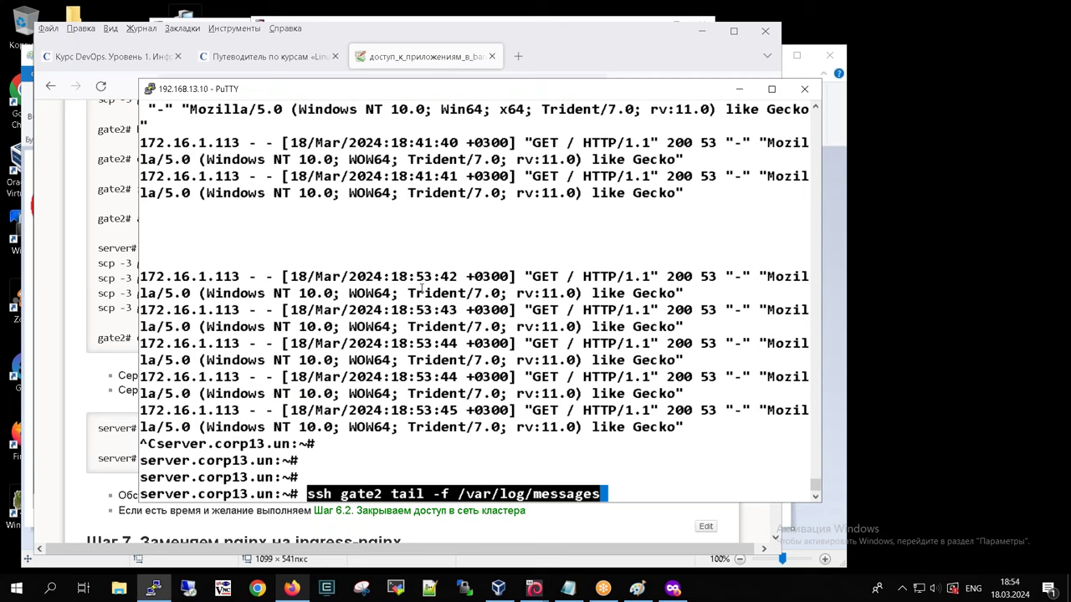
key(Return)
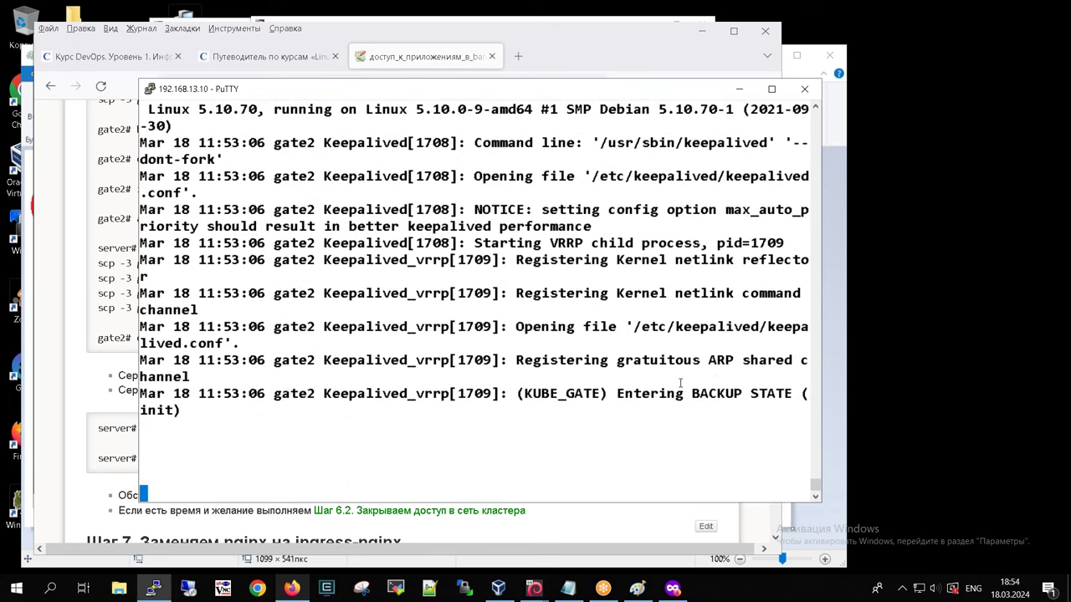
Step: Shut down the gate1 VM, watch gate2's keepalived enter MASTER STATE, then stop the log
click(498, 588)
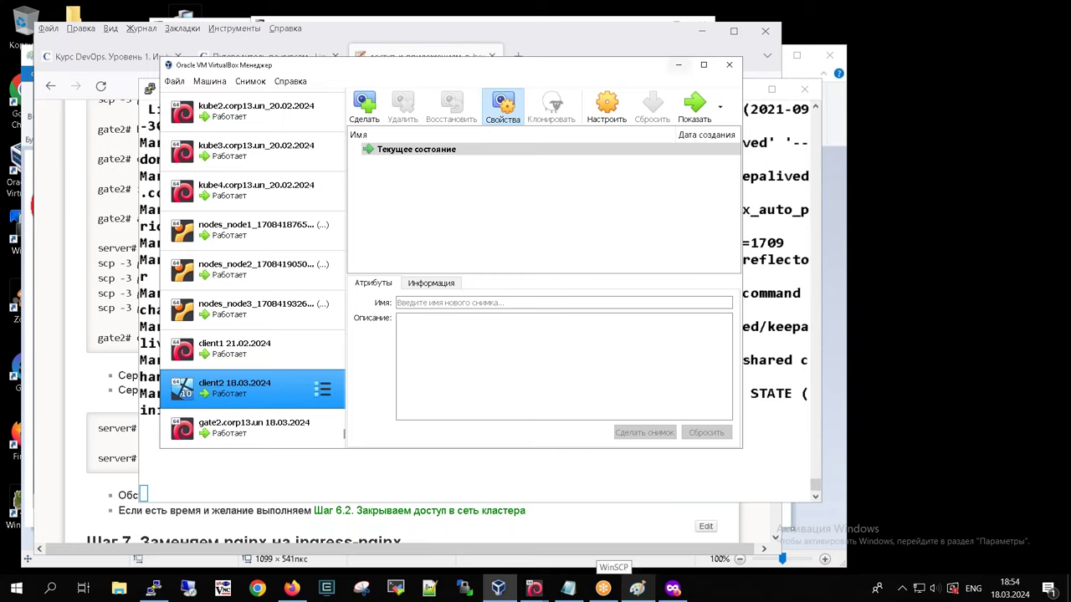
click(678, 65)
click(534, 588)
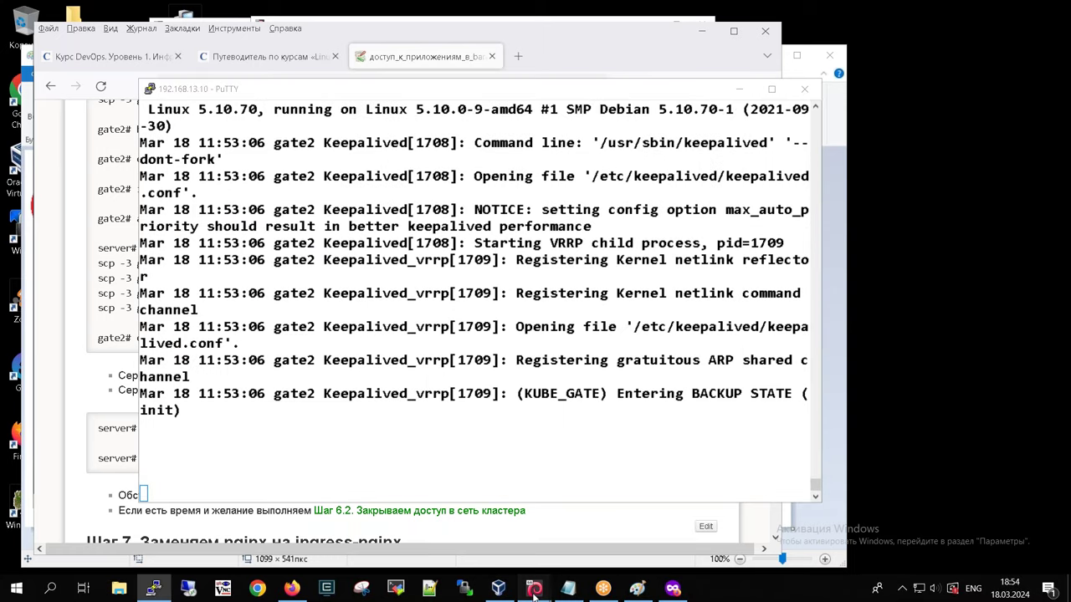
click(732, 536)
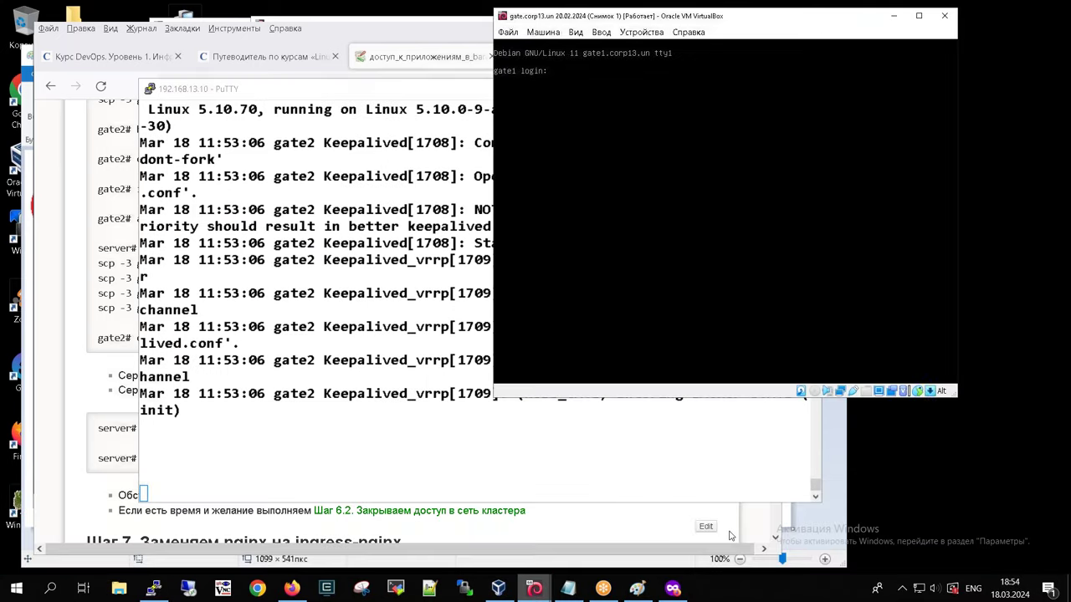
drag(749, 17, 509, 31)
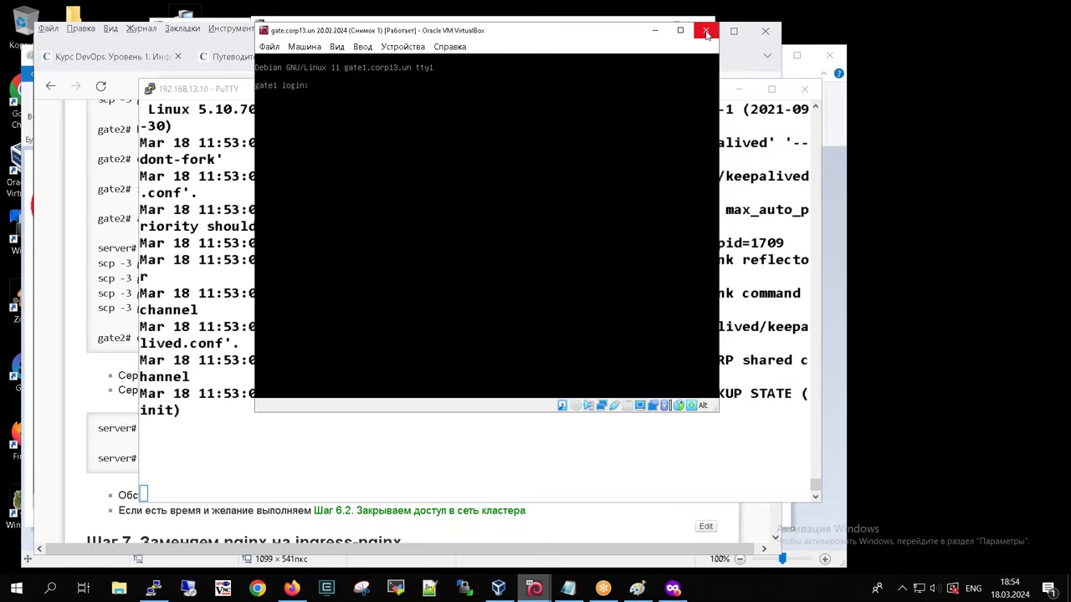
click(707, 33)
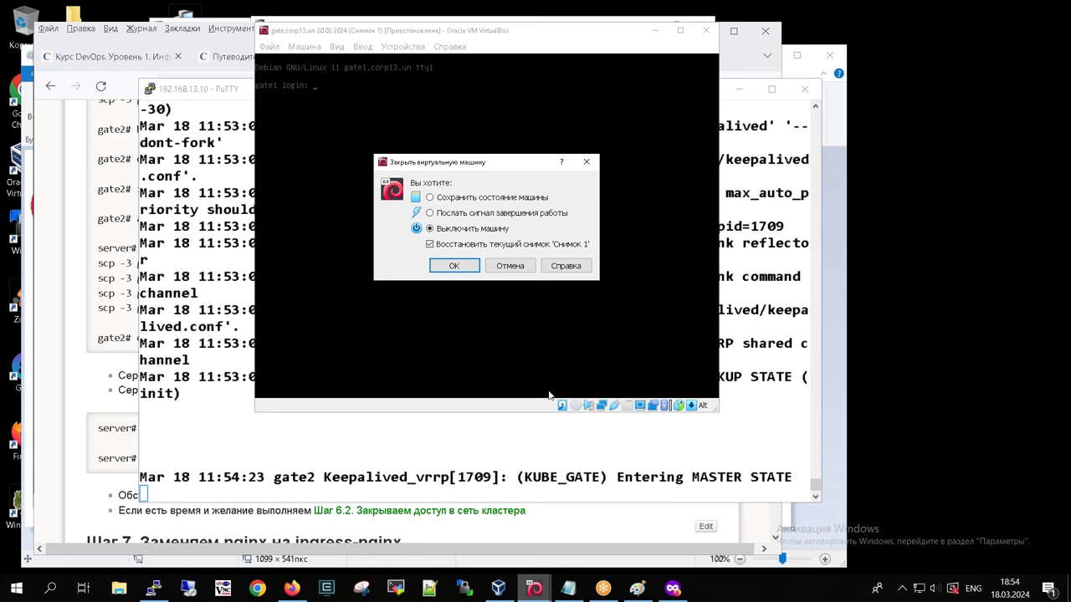
click(487, 465)
key(ctrl+c)
key(Return)
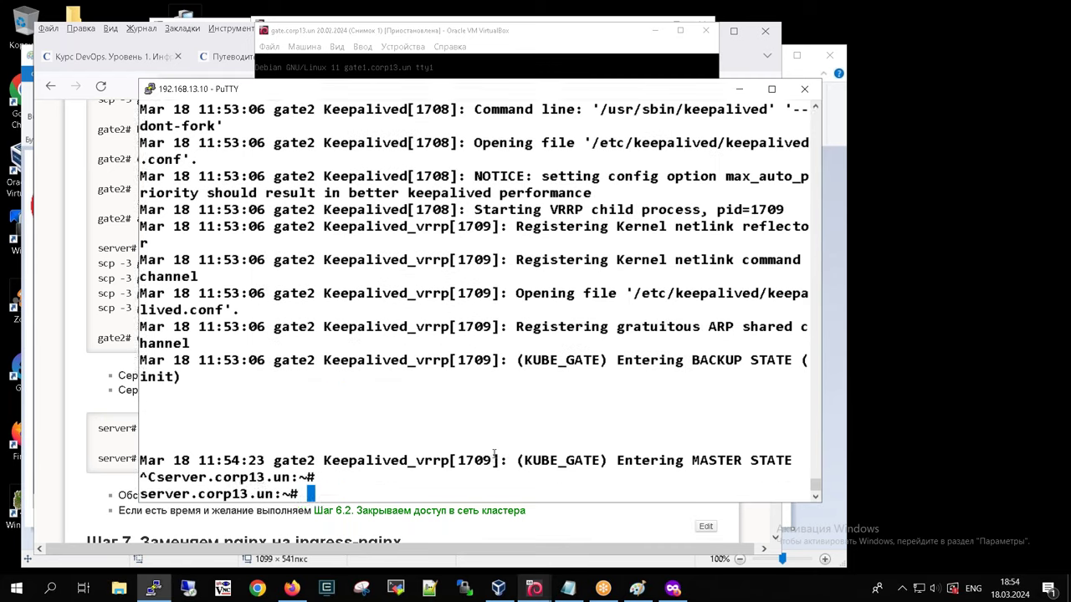
Step: Edit the earlier history command to tail gate2's /var/log/nginx/access.log instead of gate1's
key(Return)
key(Up)
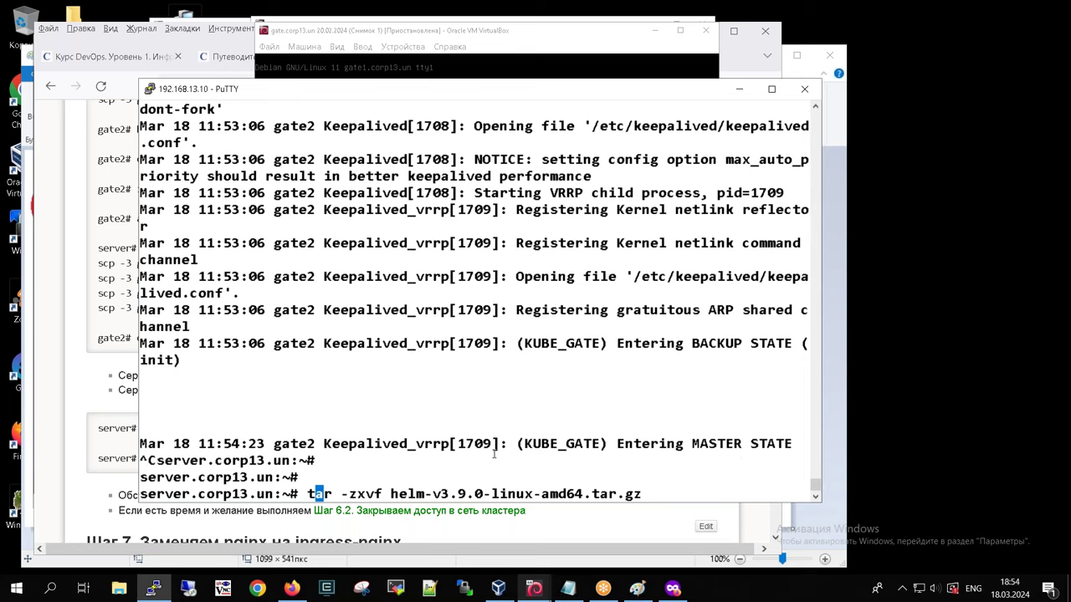
key(ctrl+c)
text(ss)
key(Up)
key(Up)
key(Right)
key(Right)
key(Right)
key(Right)
key(Right)
key(Right)
key(Right)
key(BackSpace)
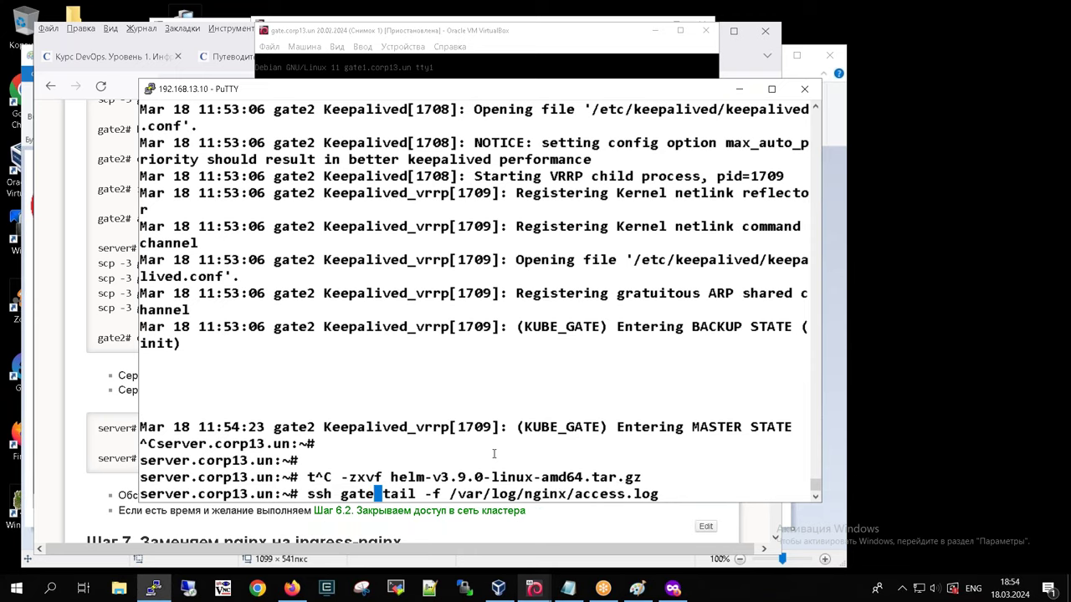
text(2)
key(Return)
key(Return)
key(Return)
key(Return)
key(Return)
key(Return)
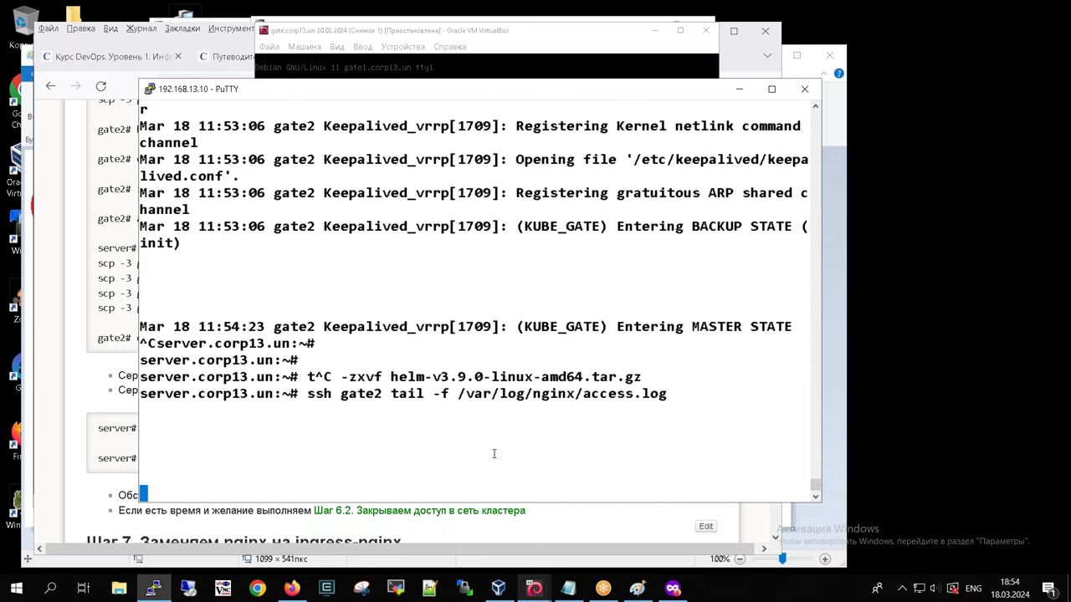
Step: Reload the gowebd page in client2's browser, then stop following the access log
mouse_move(532, 588)
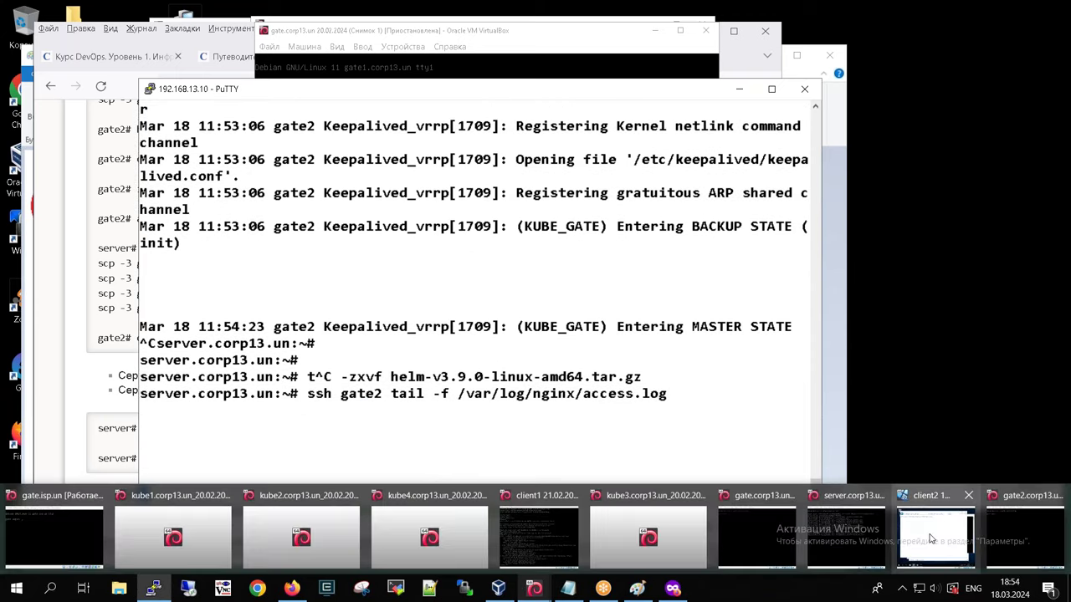
click(931, 539)
click(293, 109)
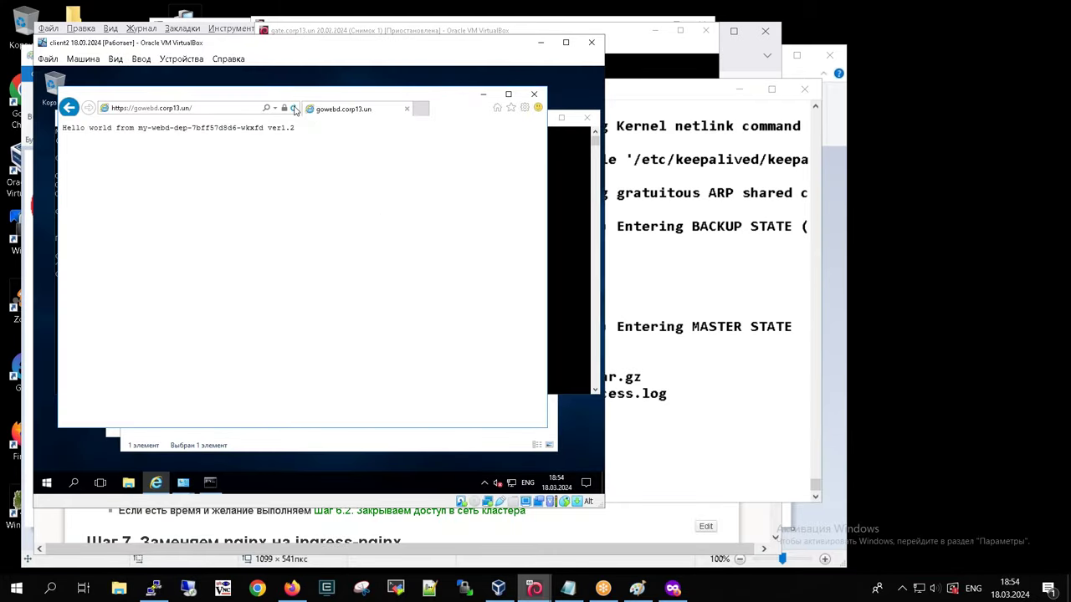
click(700, 399)
key(ctrl+c)
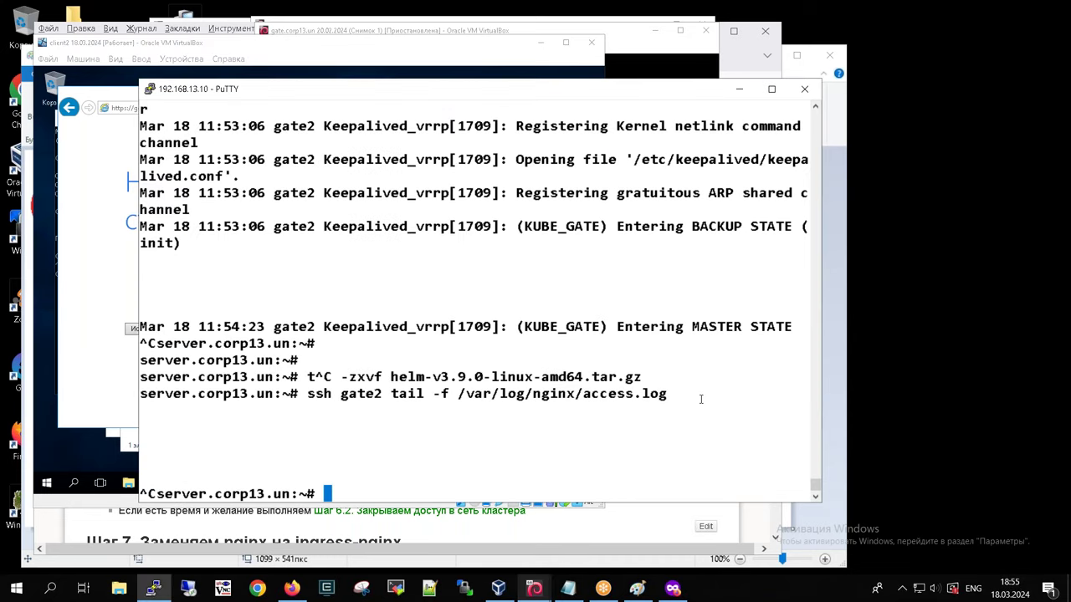
Step: SSH into gate2 and run 'service nginx restart'
text(ssh gate2)
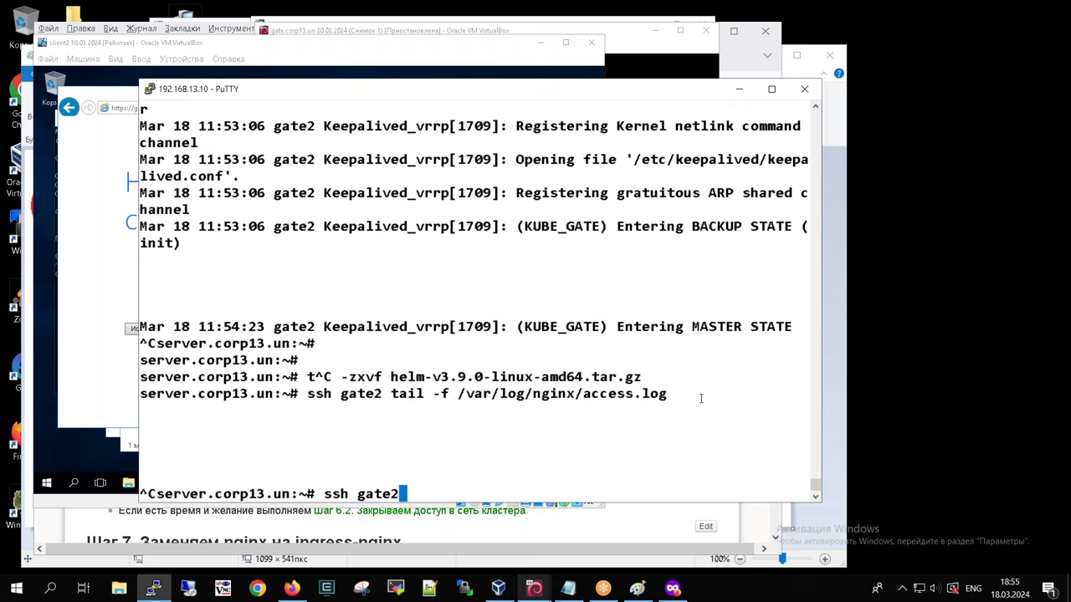
key(Return)
text(service )
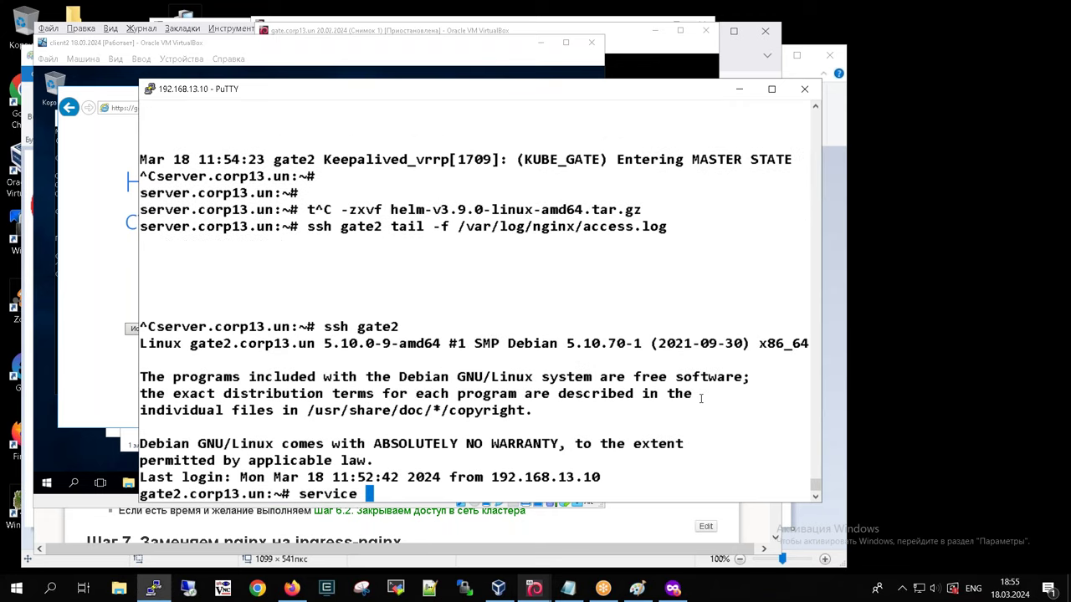
text(nginx restart)
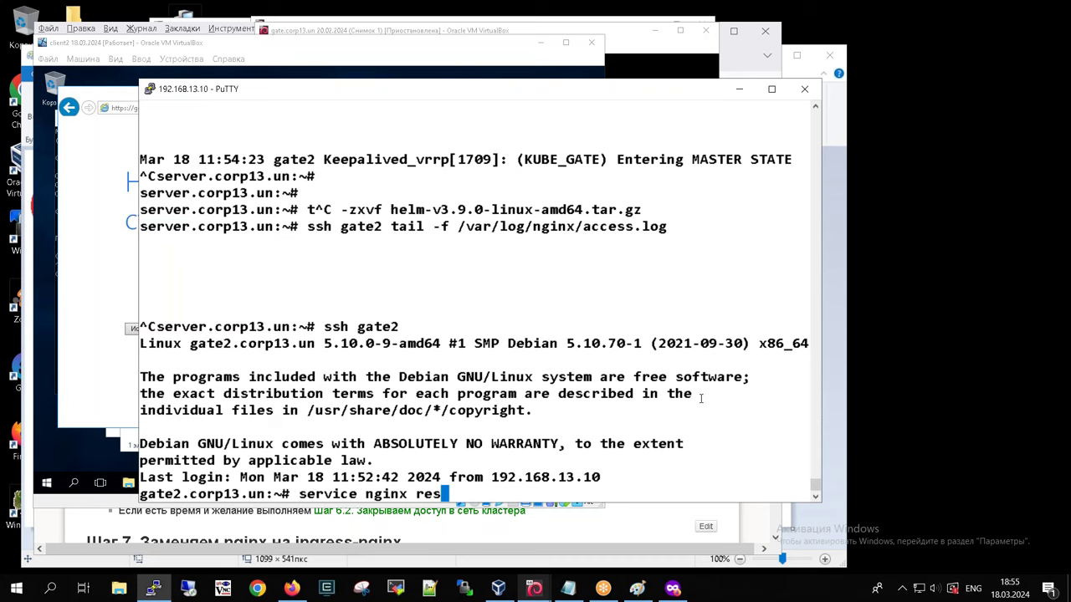
key(Return)
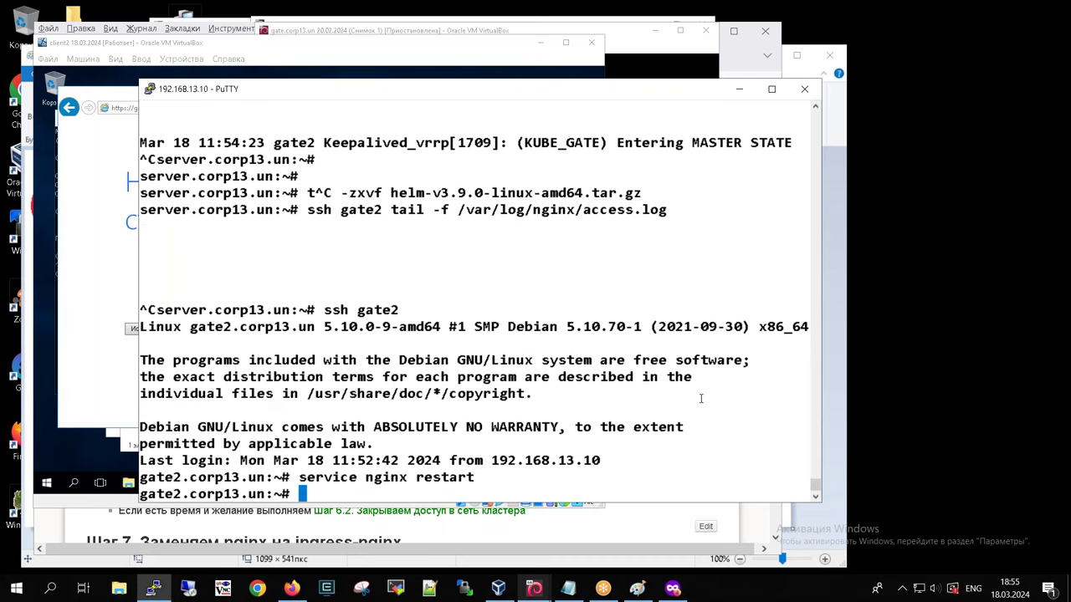
click(124, 149)
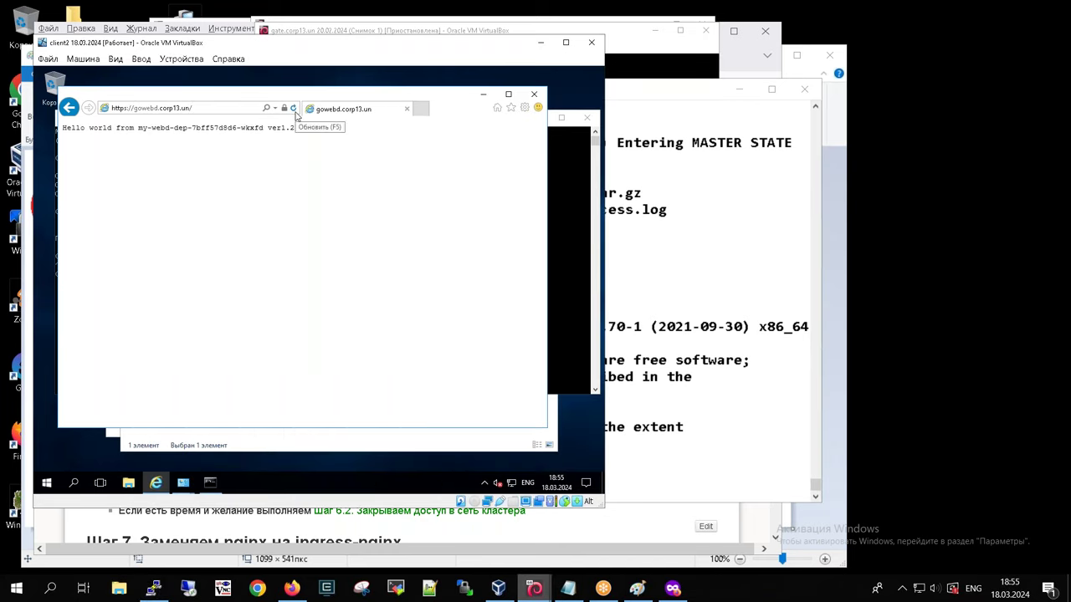
Step: Log out of gate2 and rerun the tail of gate2's nginx access.log
click(726, 360)
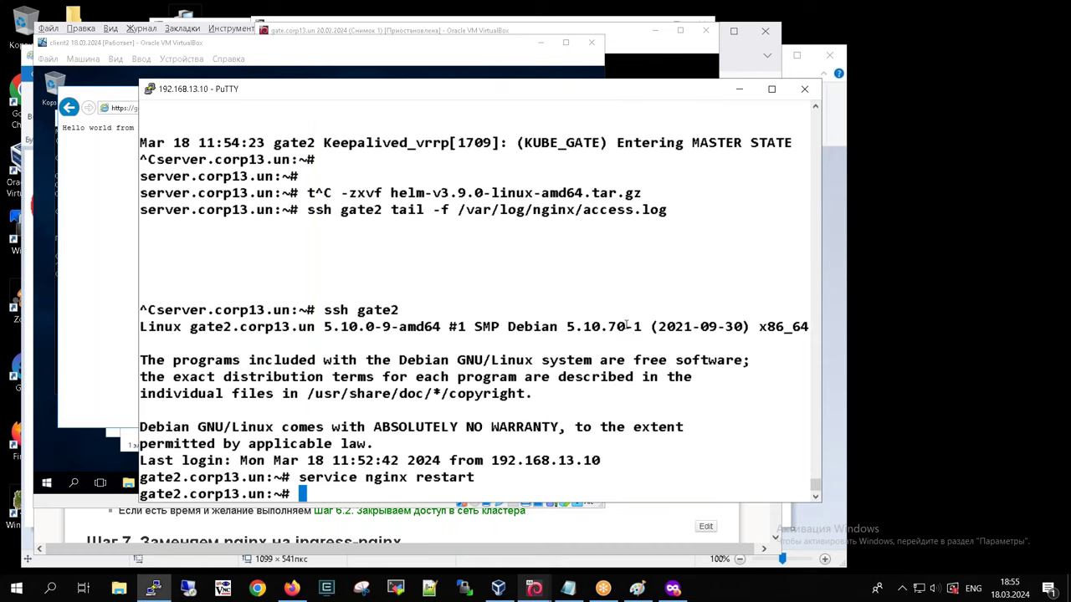
key(ctrl+c)
key(ctrl+d)
key(Up)
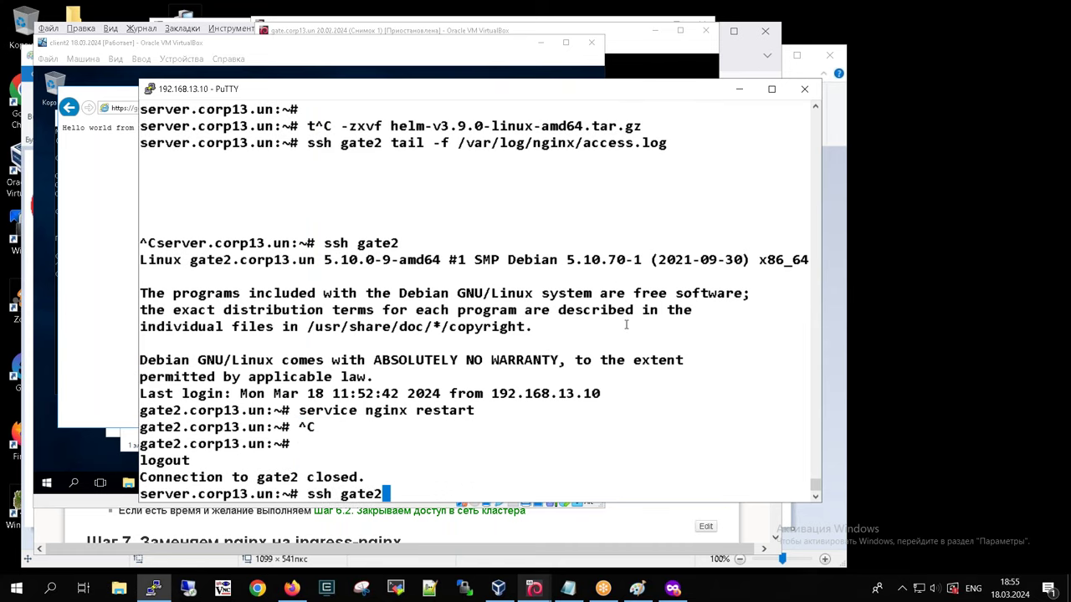
key(Up)
key(Return)
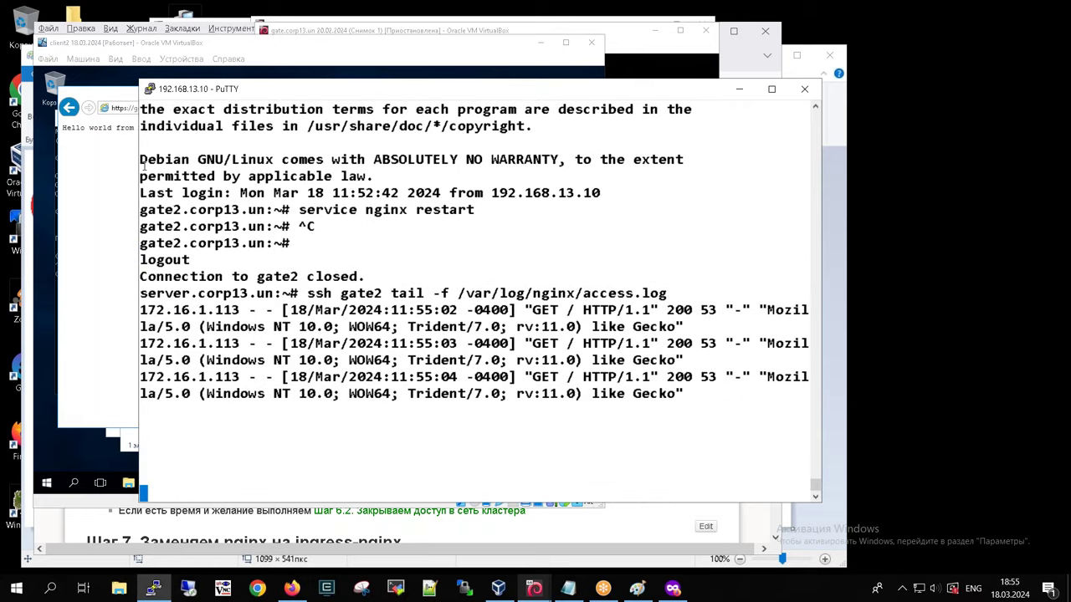
Step: Reload gowebd three times on client2 and watch the 200 GET requests in gate2's log
click(133, 137)
click(293, 108)
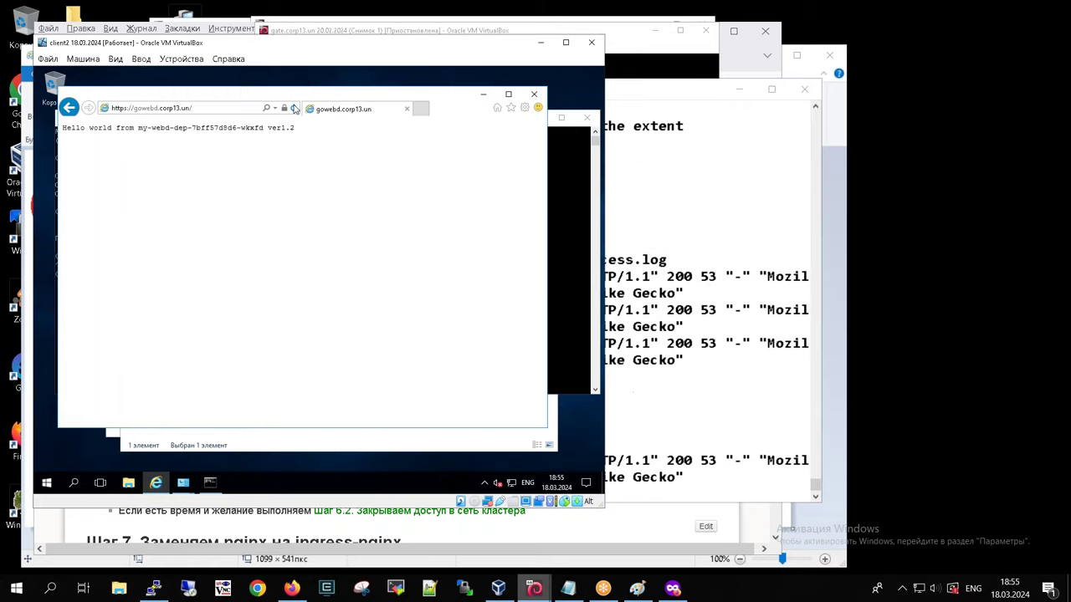
click(294, 108)
click(293, 108)
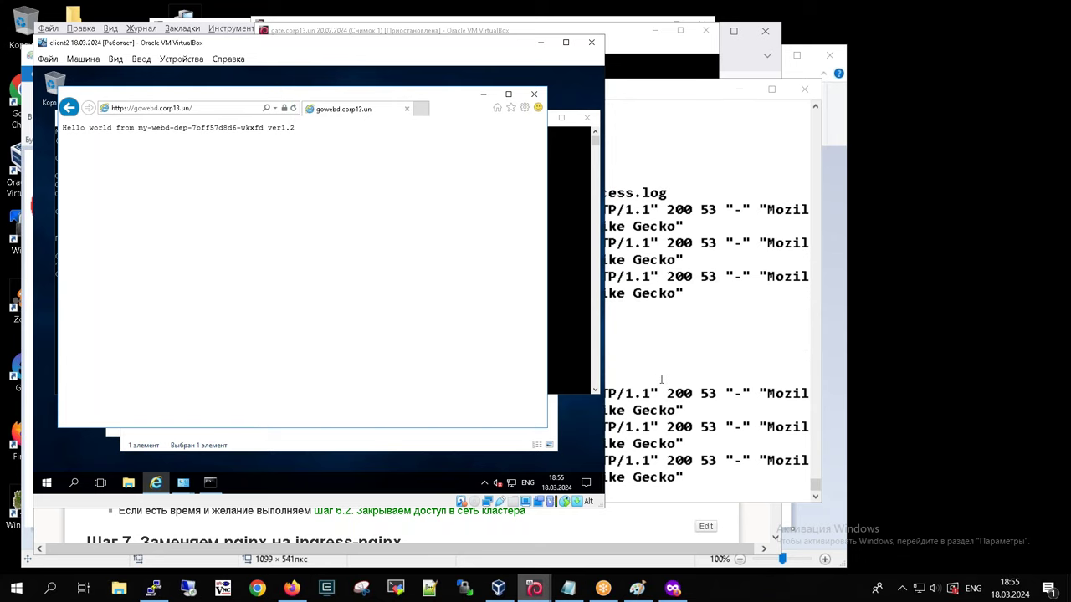
click(663, 360)
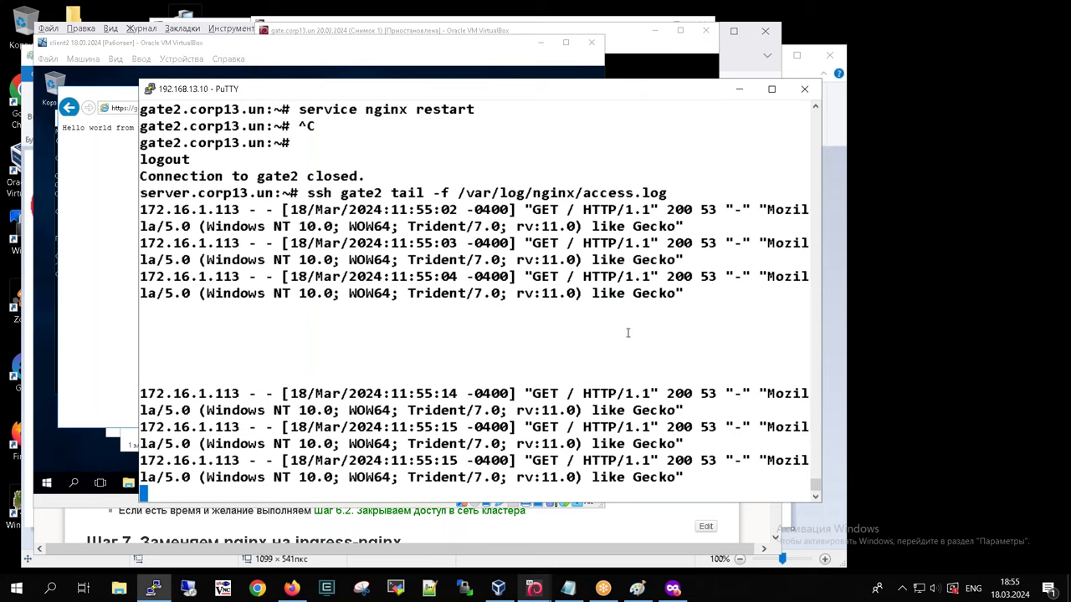
Step: Cancel the gate1 VM shutdown so it resumes, then reload gowebd on client2
mouse_move(672, 595)
click(533, 588)
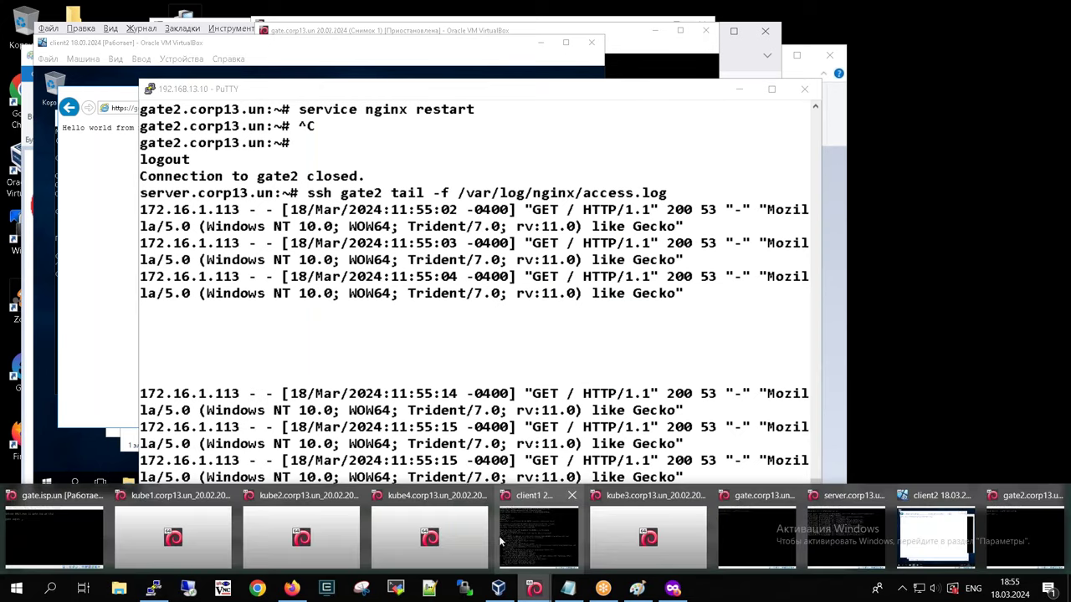
click(765, 541)
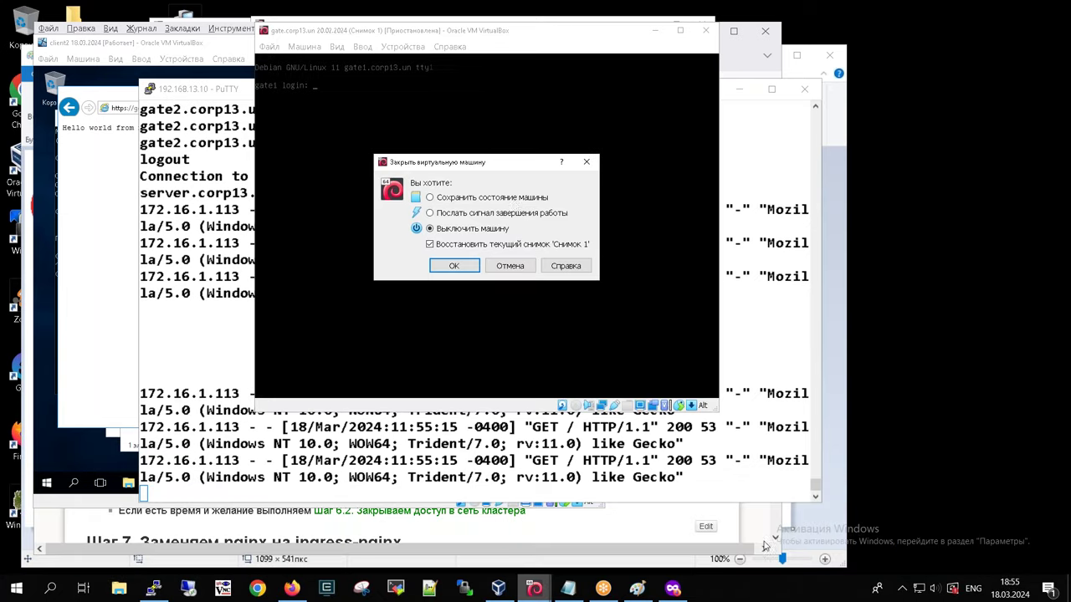
click(587, 161)
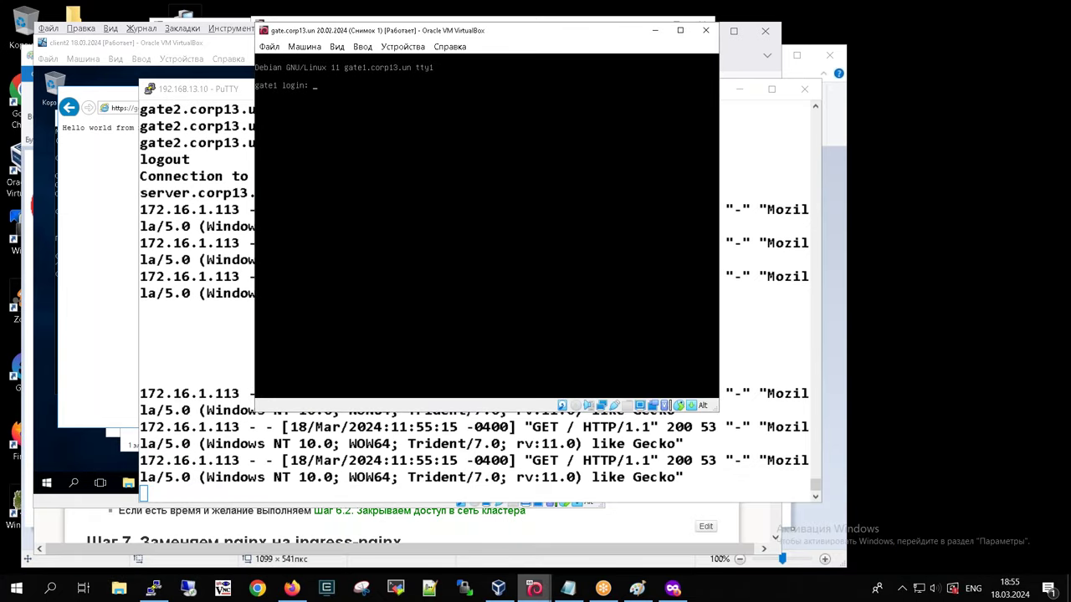
click(69, 189)
click(293, 108)
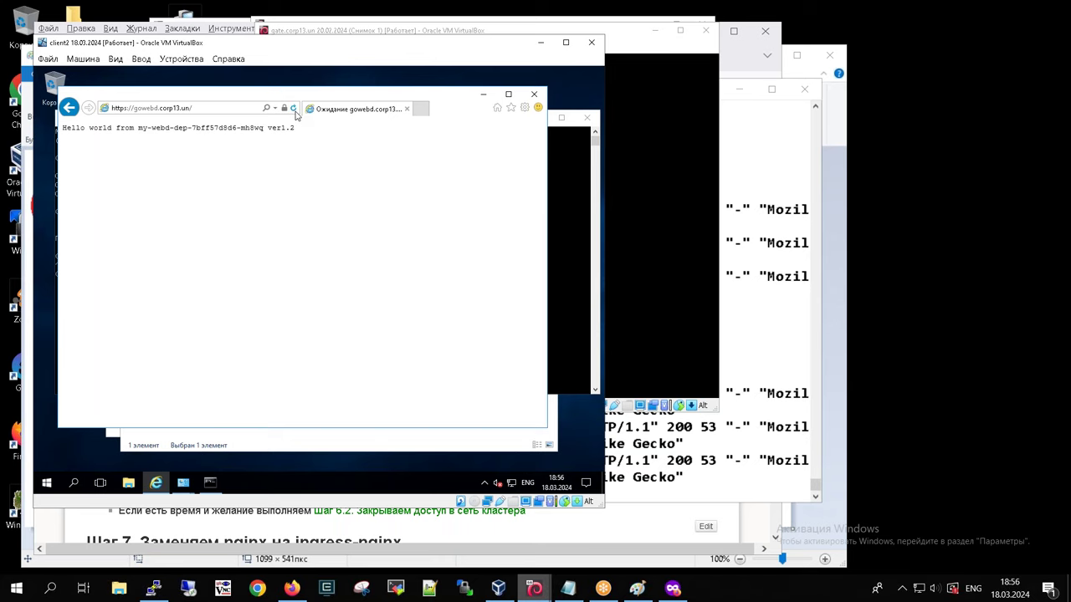
Step: Stop the gate2 access-log tail and log into kube1 over ssh
click(292, 108)
click(700, 442)
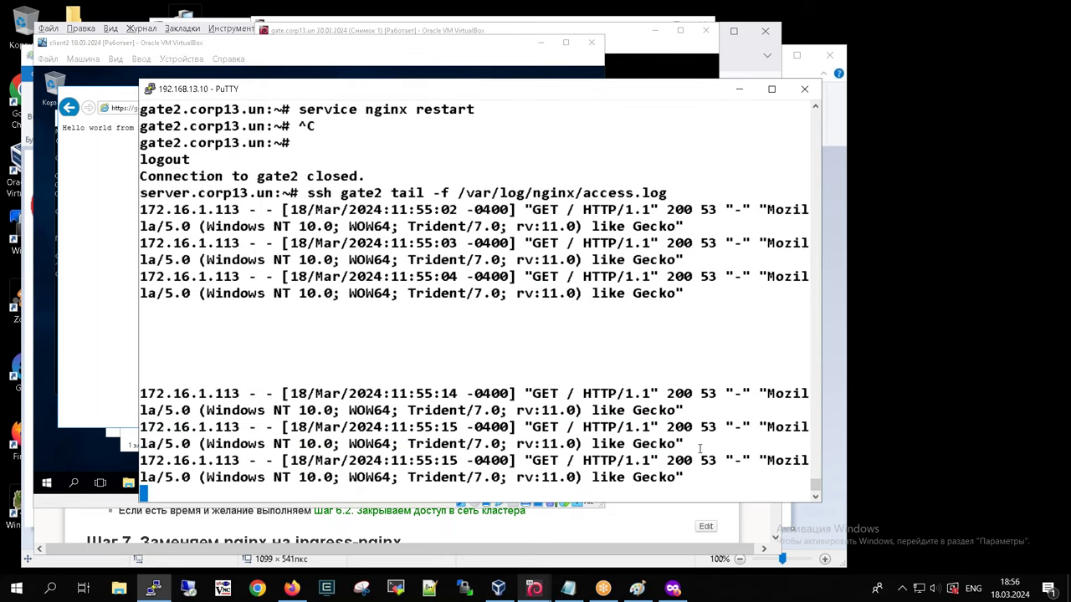
key(ctrl+c)
text(ssh )
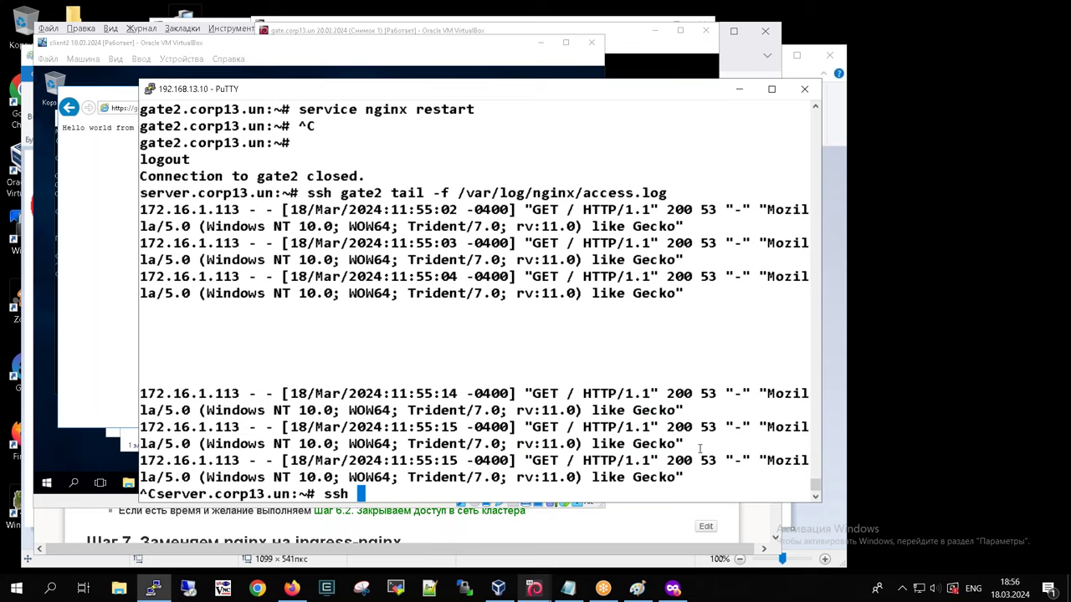
text(kube1)
key(Return)
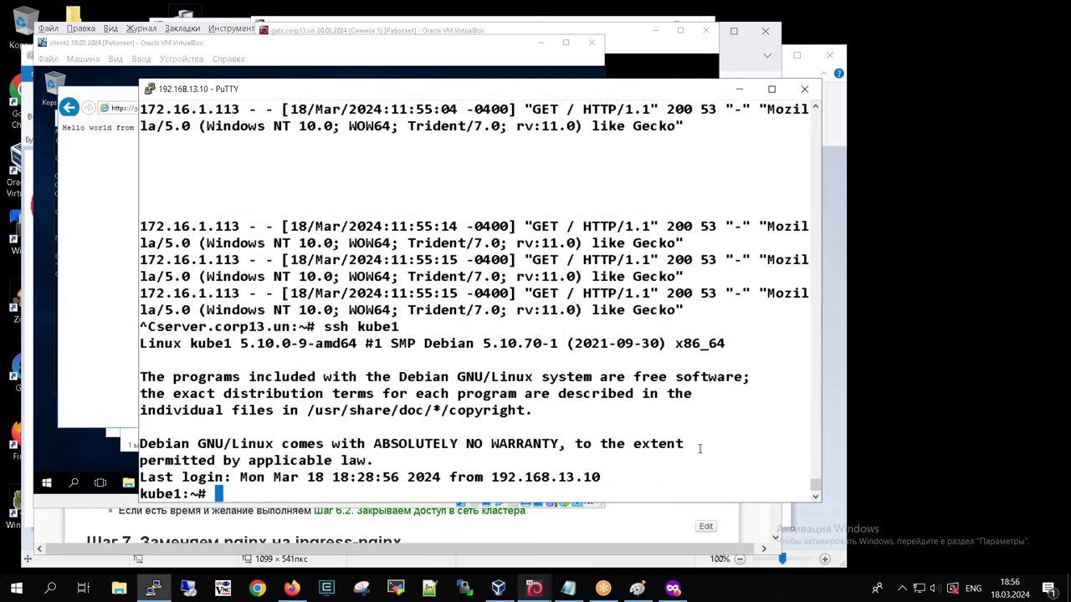
key(Return)
Step: List all my-ns resources wide, showing my-webd pods on kube3 and kube2
key(Up)
key(Up)
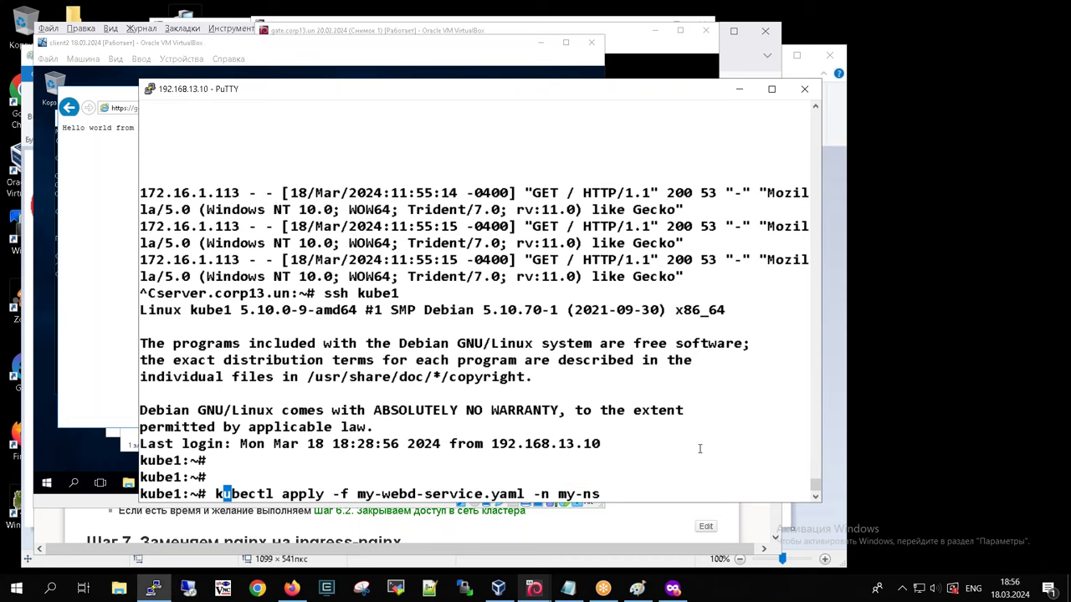
key(Up)
key(Up)
key(Up)
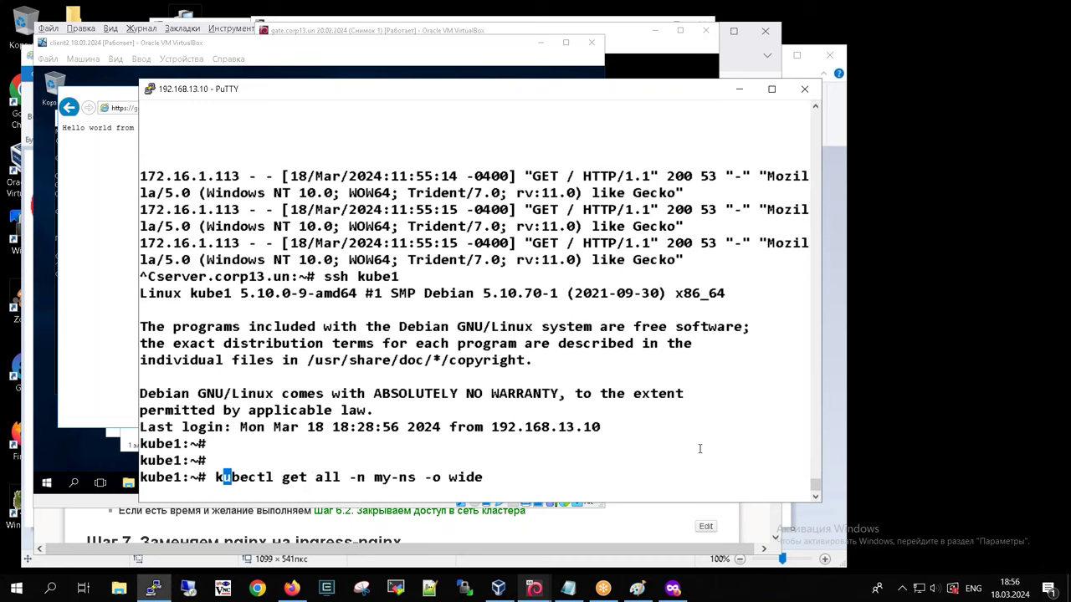
key(Return)
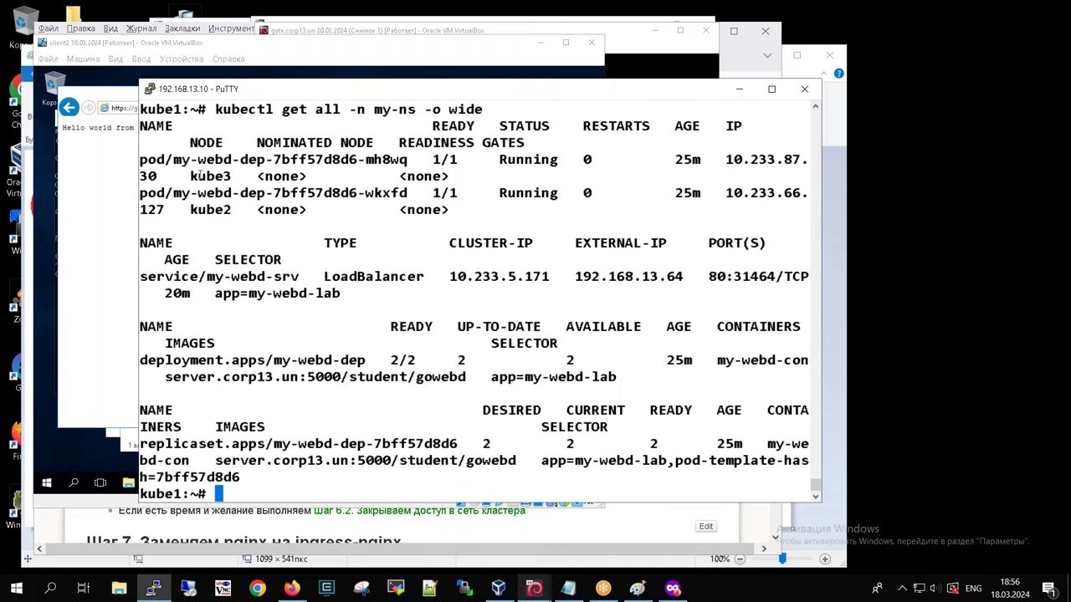
drag(199, 172, 231, 177)
drag(192, 210, 232, 209)
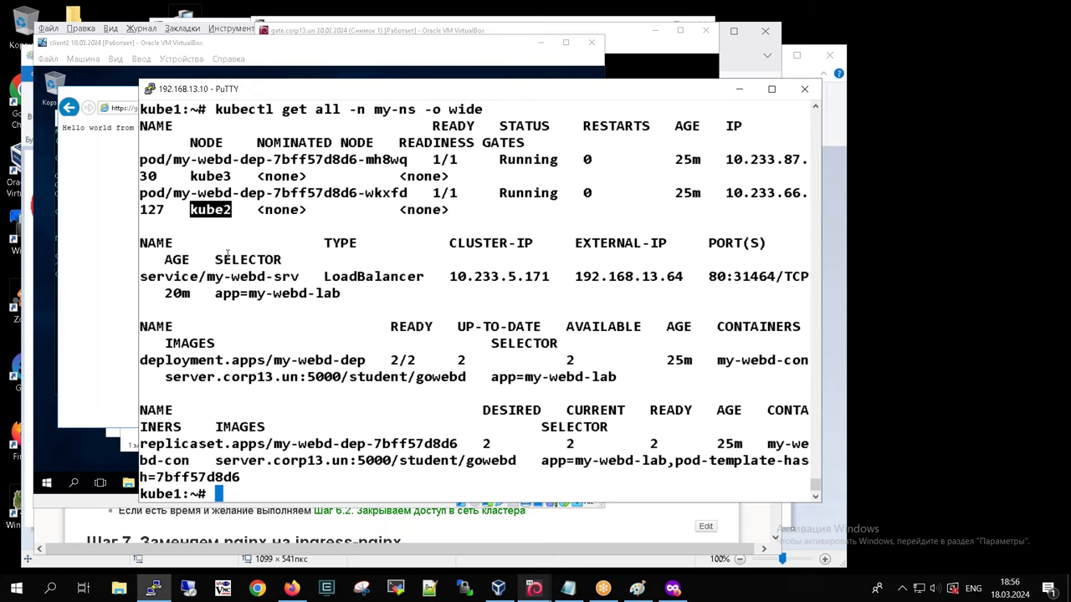
click(280, 48)
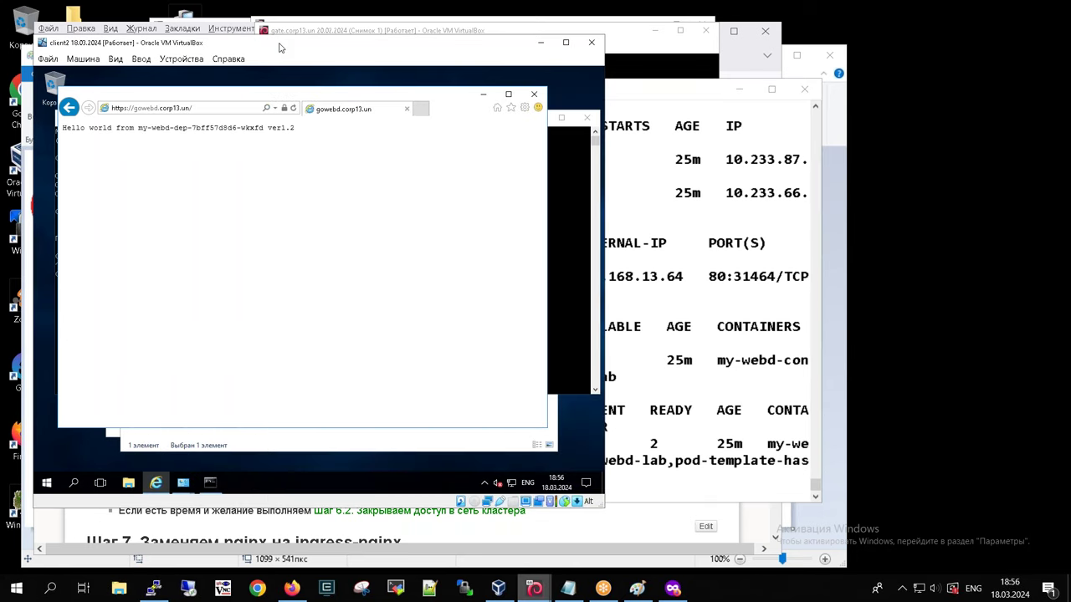
Step: Show the wiki's Шаг 7 ingress-nginx section, then the lab network diagram in Paint
click(291, 590)
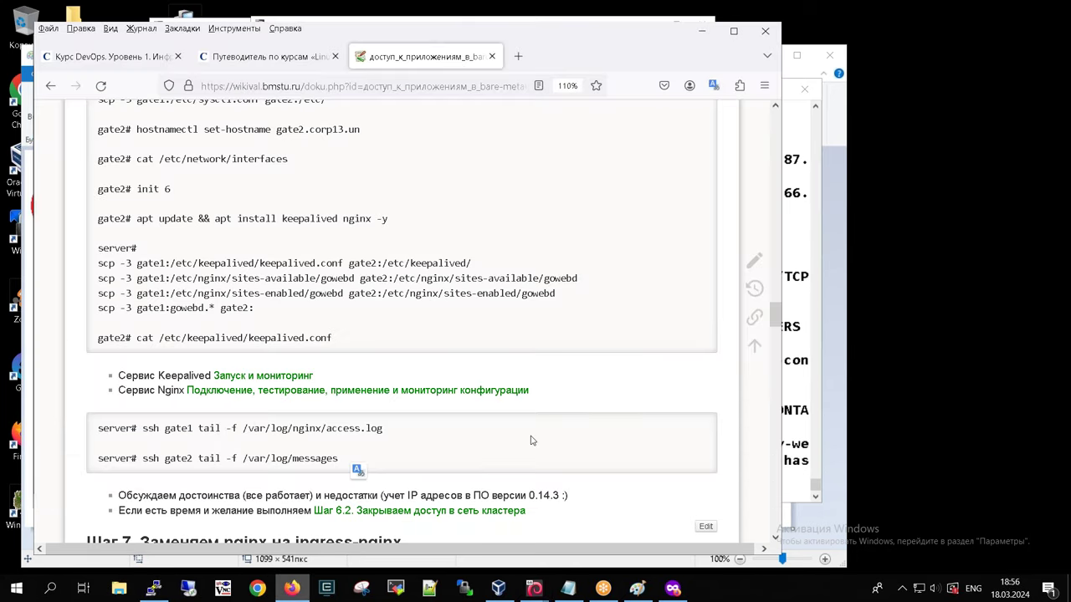
scroll(552, 430, down, 2)
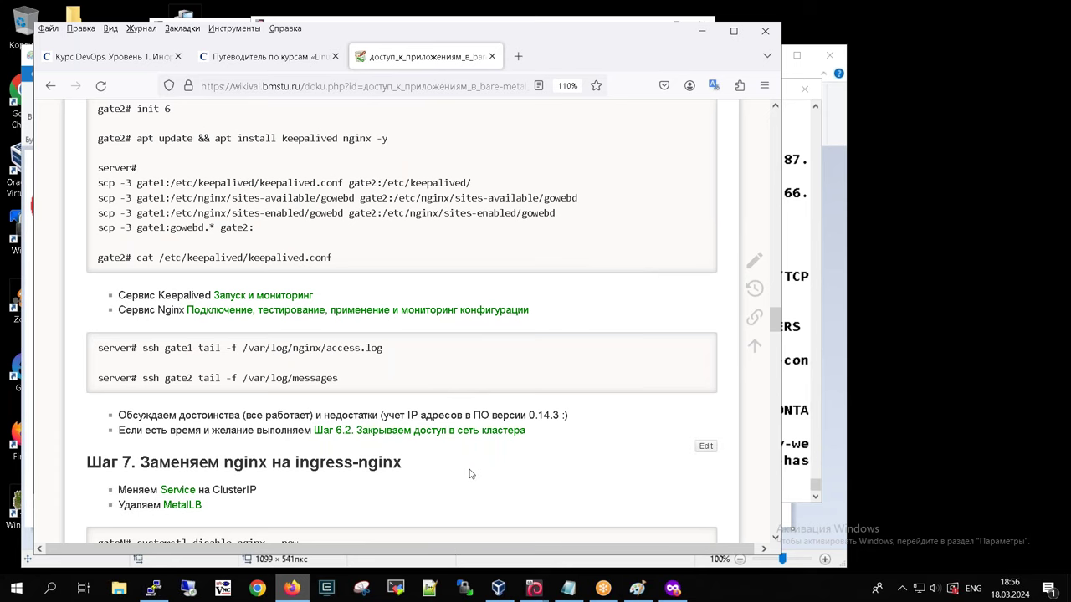
click(638, 594)
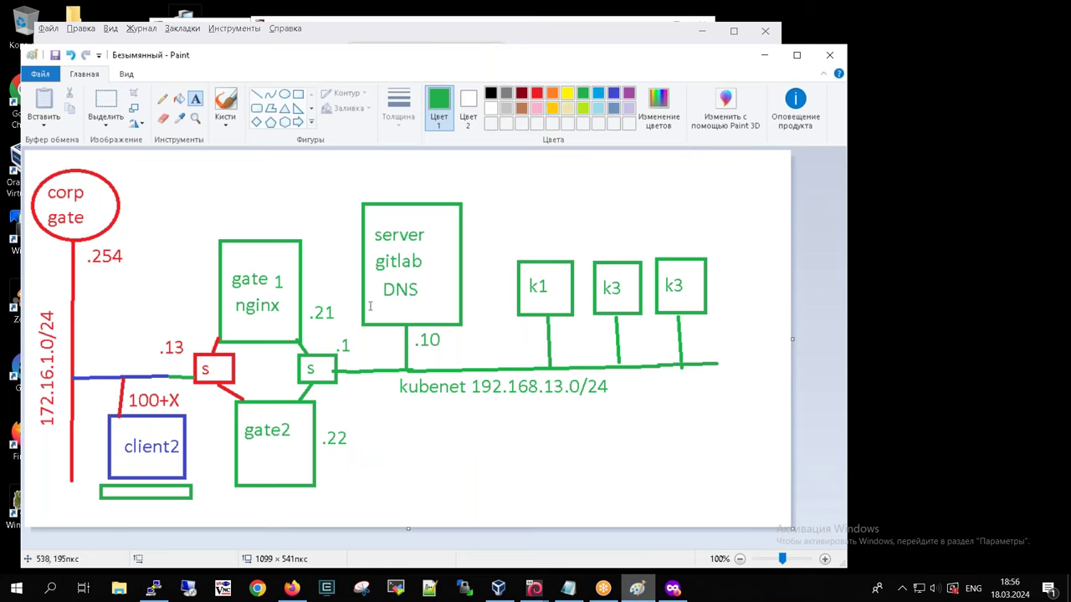
Step: Add a 'ka' label under nginx in the gate1 box
click(243, 314)
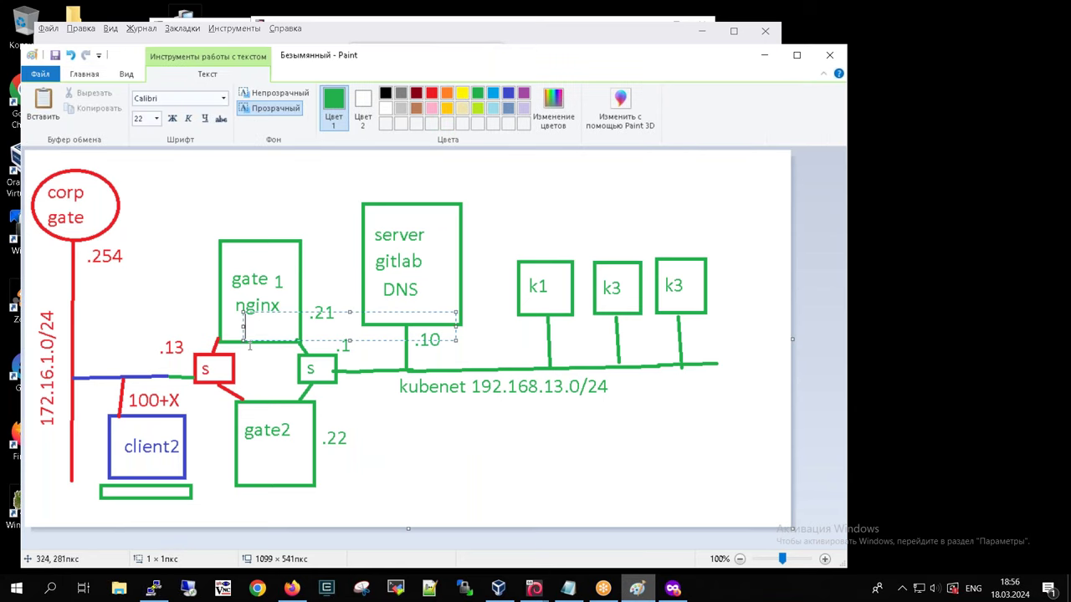
text(ka)
click(262, 453)
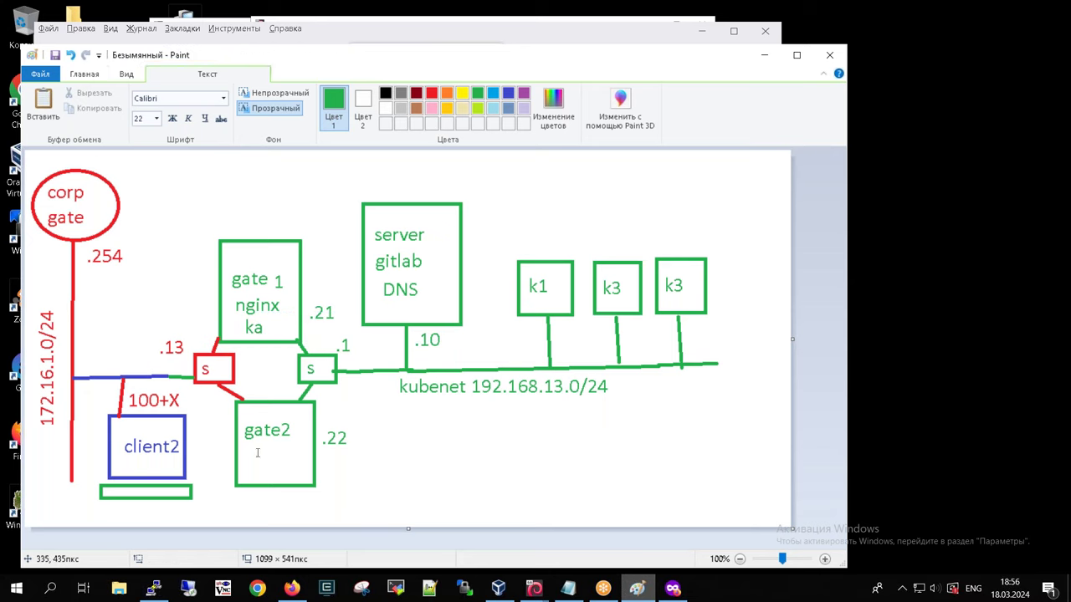
Step: Label the gate2 box with 'ng' and 'ka' lines
click(250, 439)
text(ng)
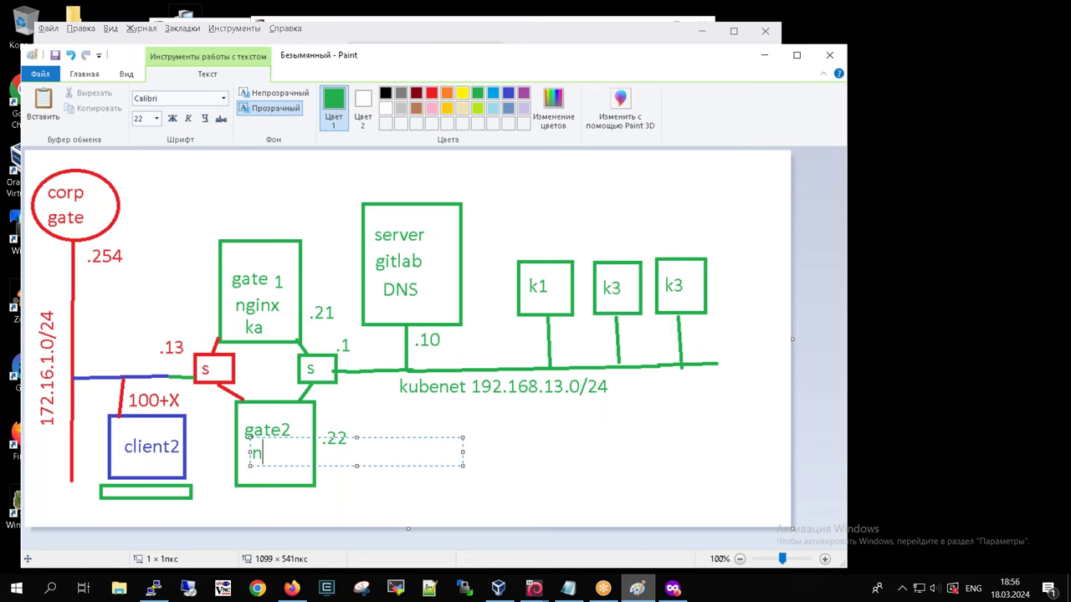
click(251, 468)
click(251, 459)
text(ka)
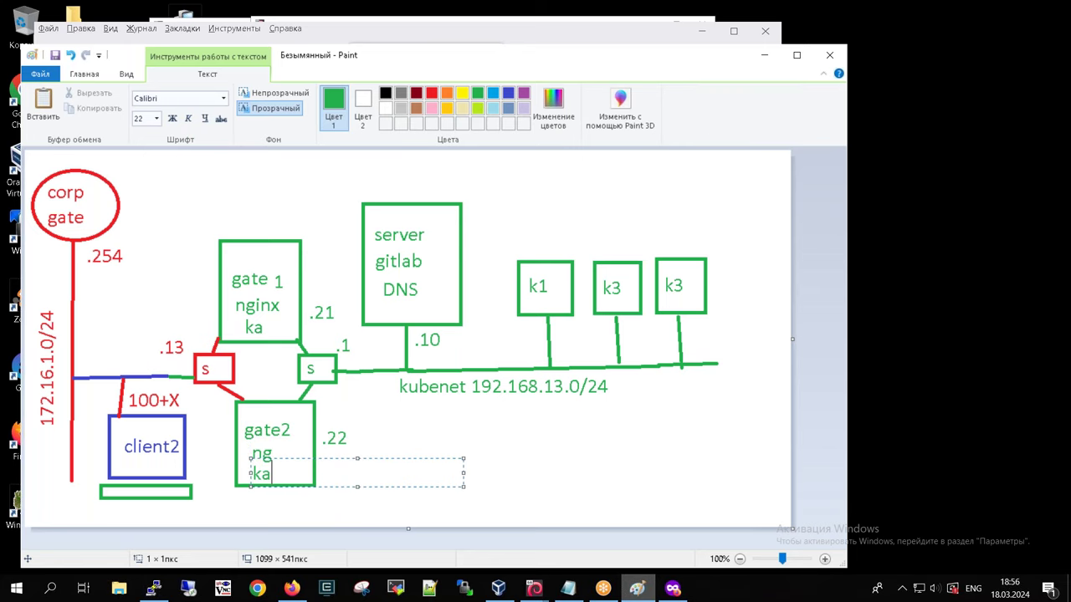
click(278, 504)
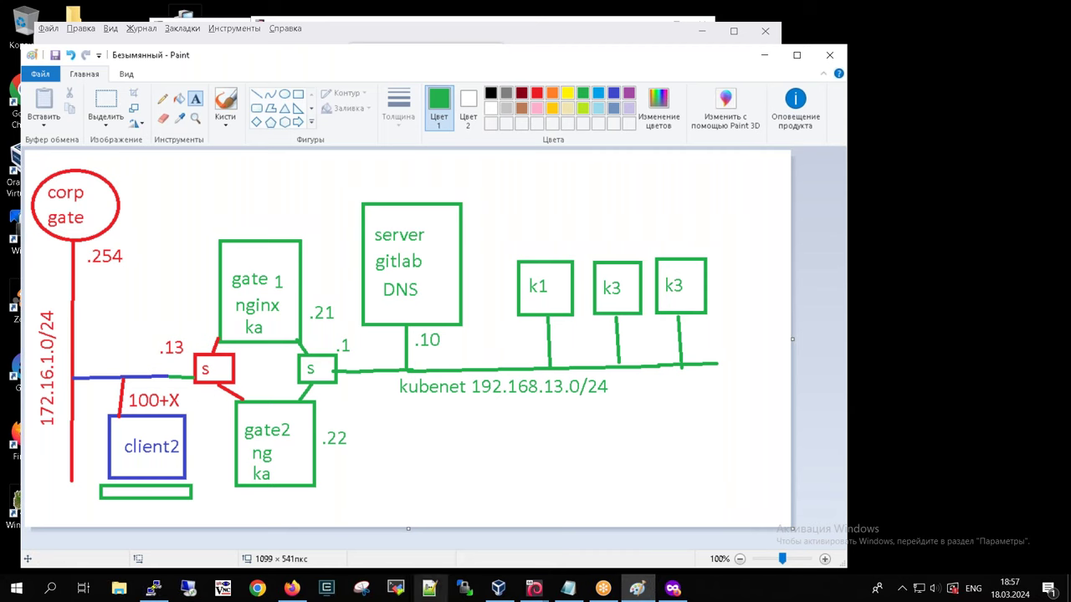
click(495, 591)
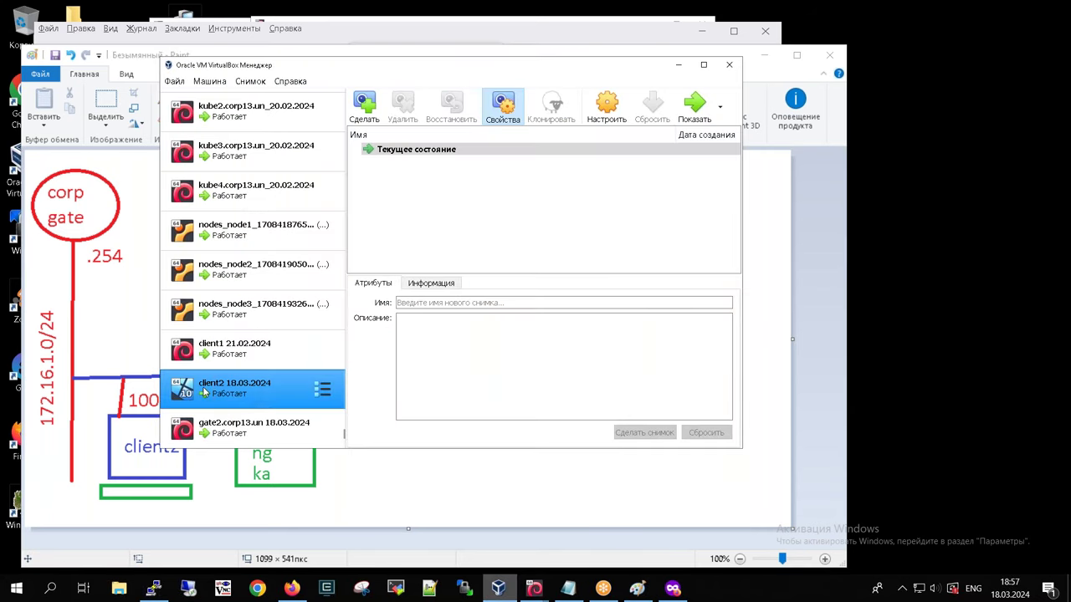
Step: Re-run the ping to server.corp13.un from client2's command prompt
double_click(205, 393)
click(576, 276)
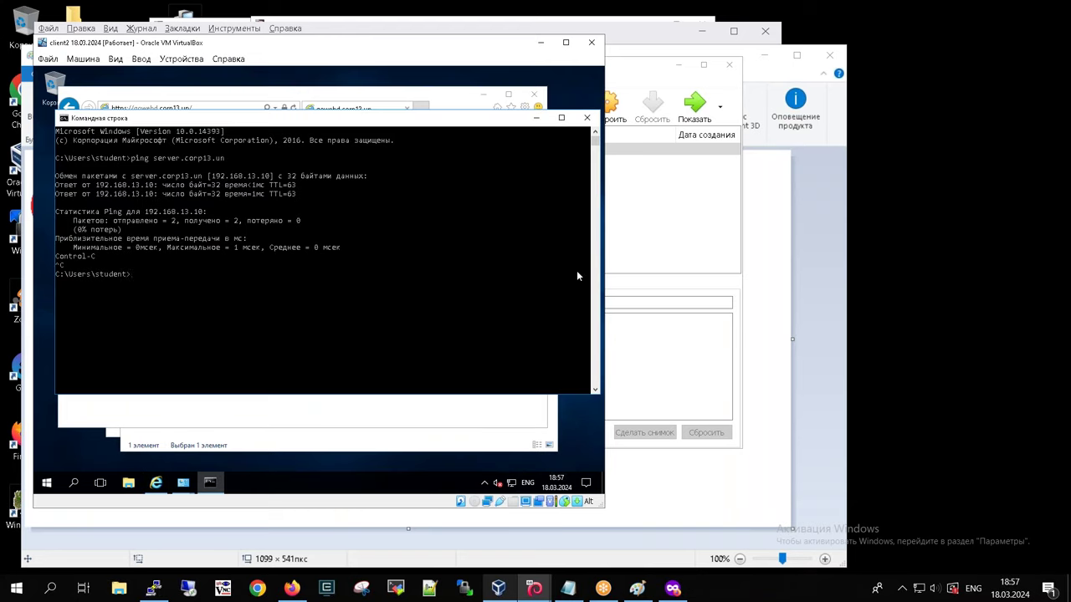
key(Up)
key(Return)
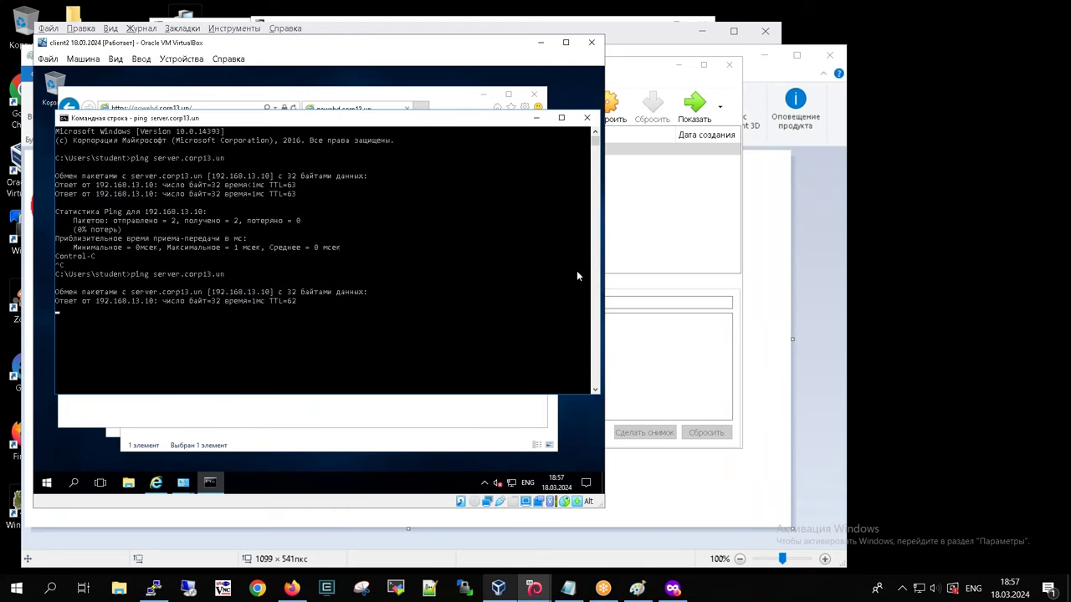
key(ctrl+c)
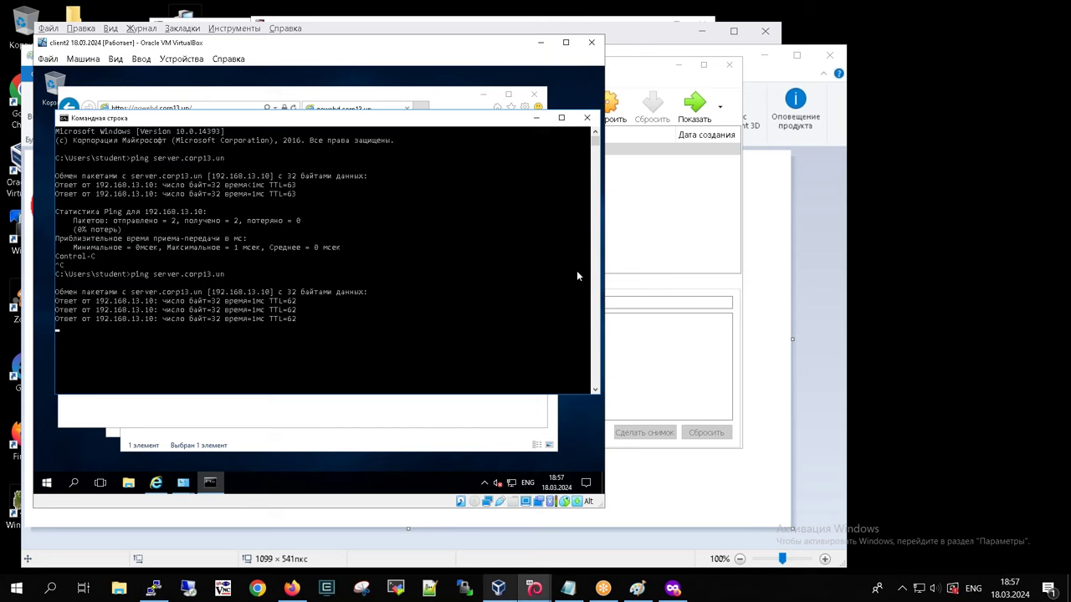
Step: Ping kube1.corp13.un from client2 to confirm it answers
key(Up)
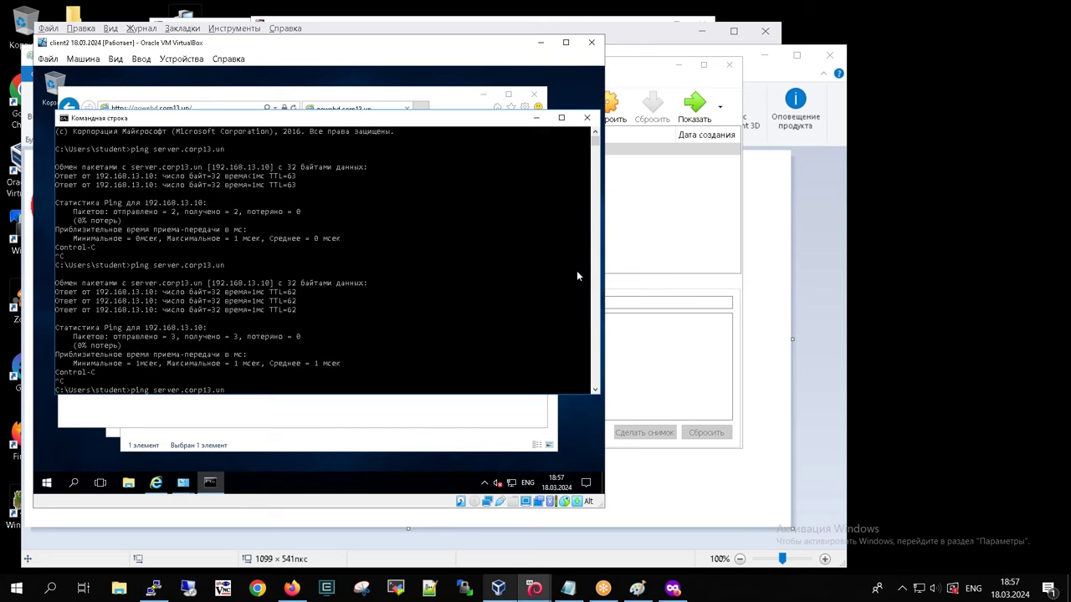
key(Left)
key(Left)
key(Left)
key(Left)
key(Left)
key(Left)
key(Left)
key(Left)
key(Left)
key(BackSpace)
key(BackSpace)
key(BackSpace)
key(BackSpace)
key(BackSpace)
key(BackSpace)
key(BackSpace)
text(kube1)
key(Return)
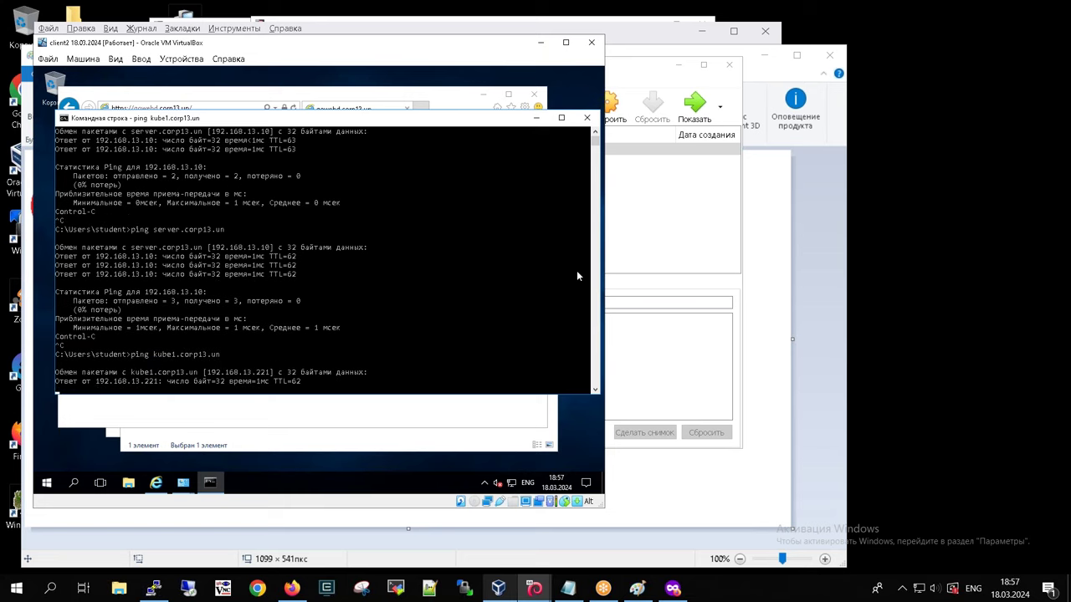
key(ctrl+c)
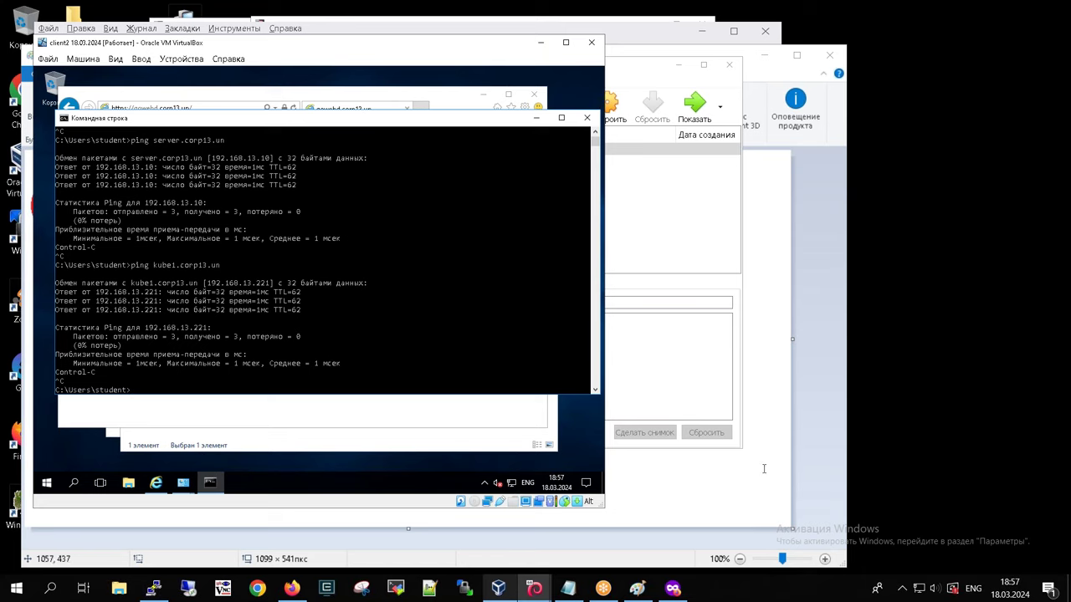
click(291, 588)
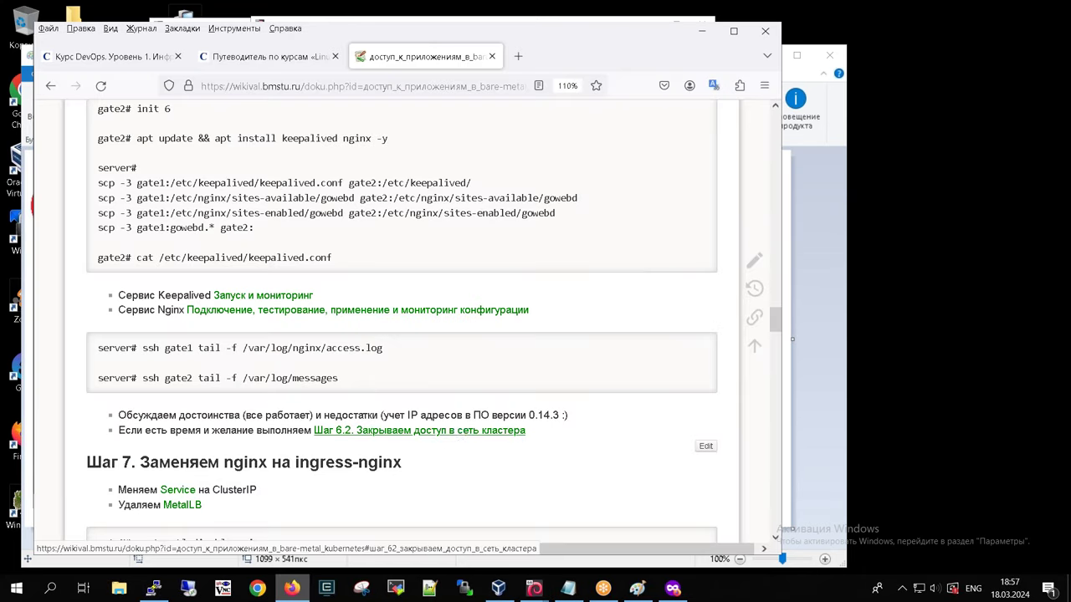
Step: Open Шаг 6.2 in a new tab, select its apt install iptables line, and exit kube1
right_click(449, 436)
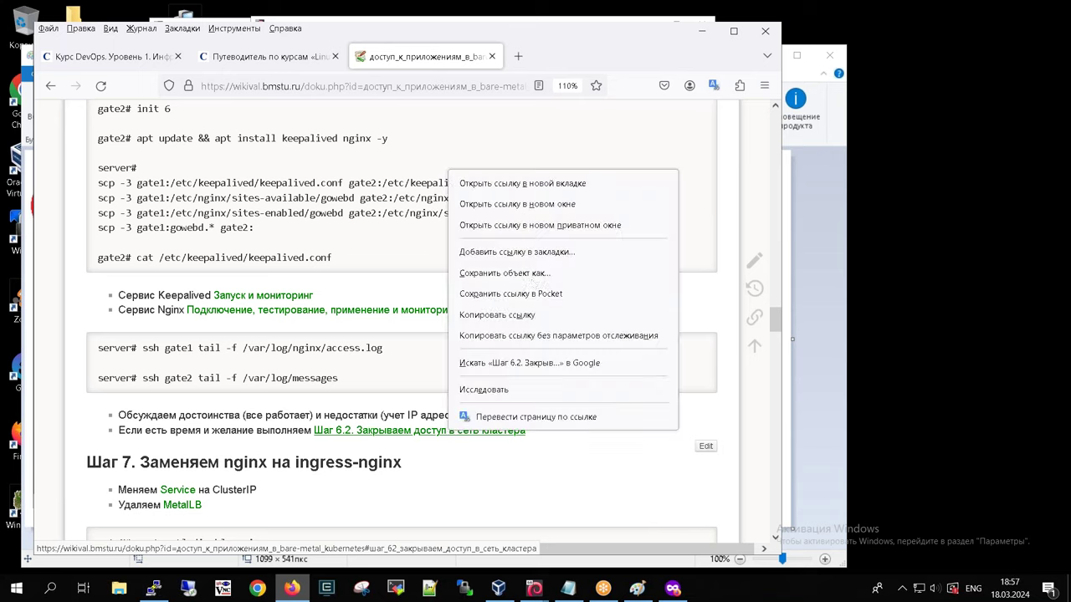
click(568, 180)
key(ctrl+Tab)
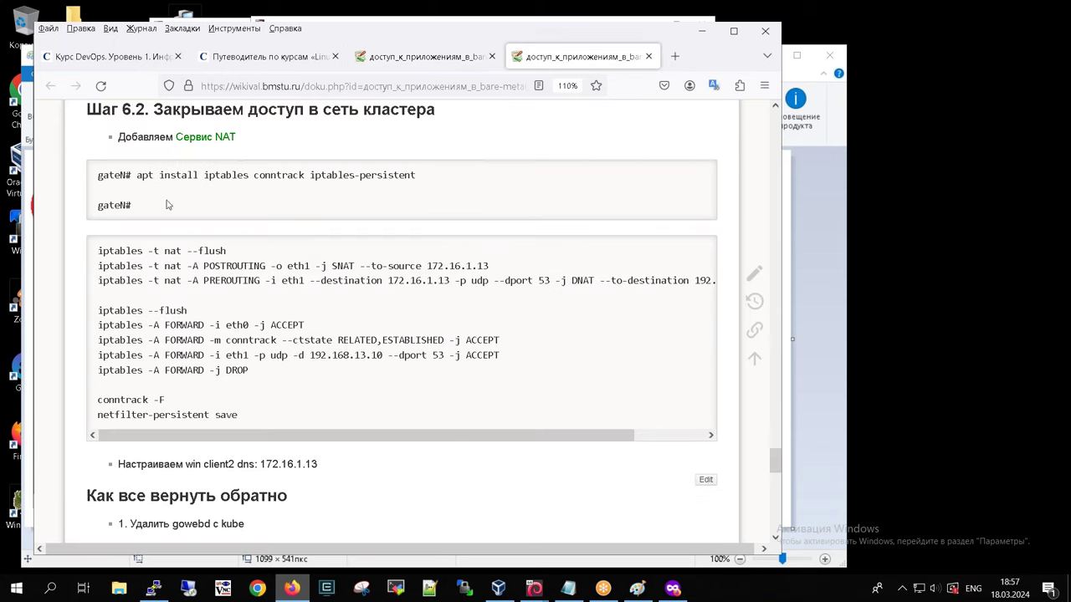
drag(135, 175, 427, 187)
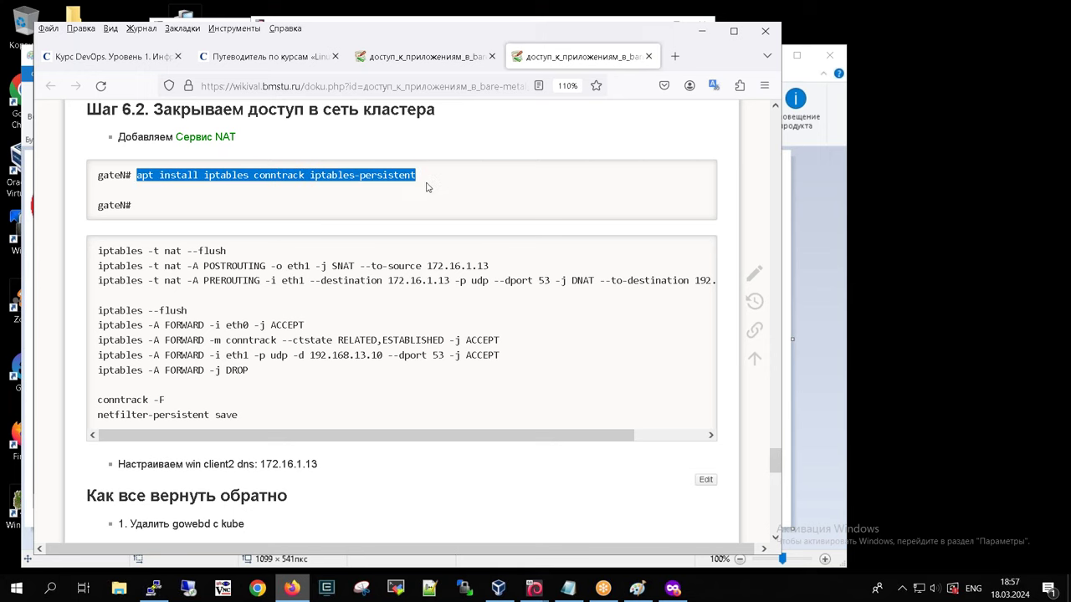
click(153, 588)
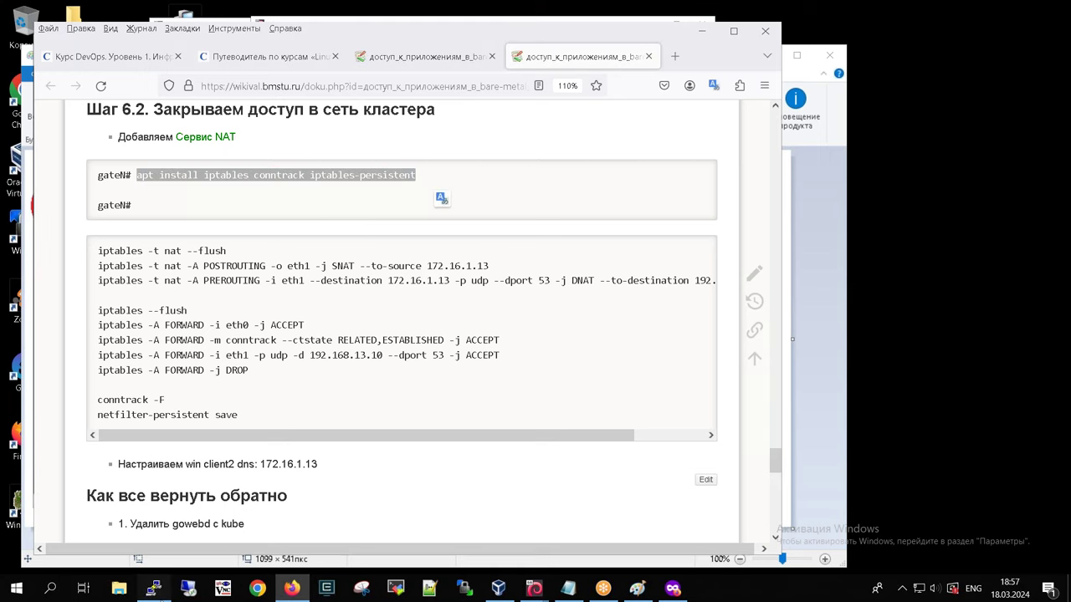
key(ctrl+d)
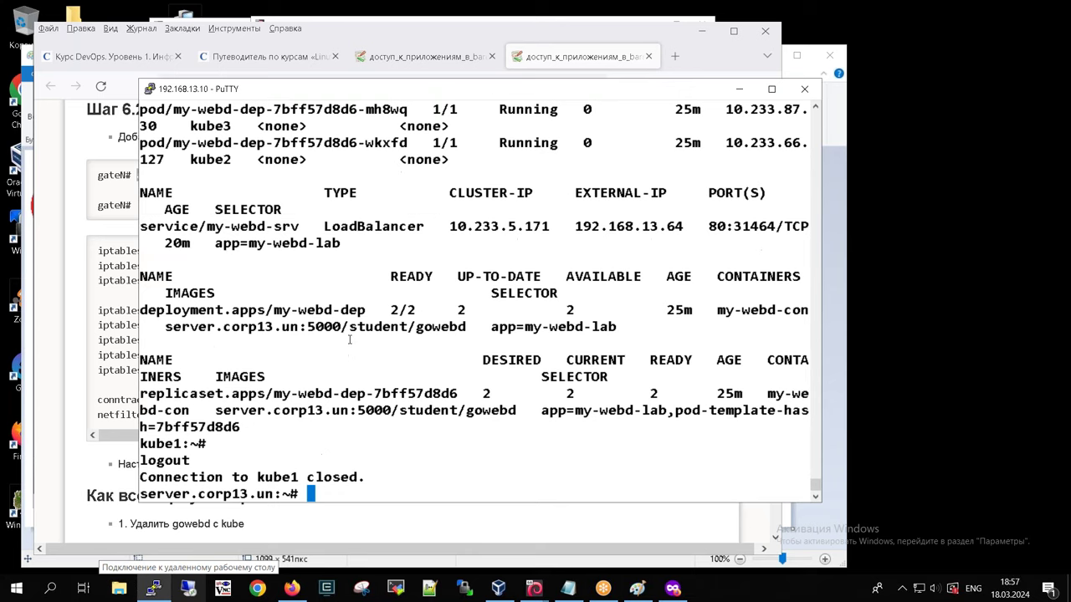
Step: Log into gate1 over ssh by editing the recalled ssh gate2 command
text(ss)
key(Up)
key(Up)
key(Up)
key(Down)
key(Down)
key(Right)
key(Right)
key(Right)
key(Right)
key(Right)
key(Right)
key(Right)
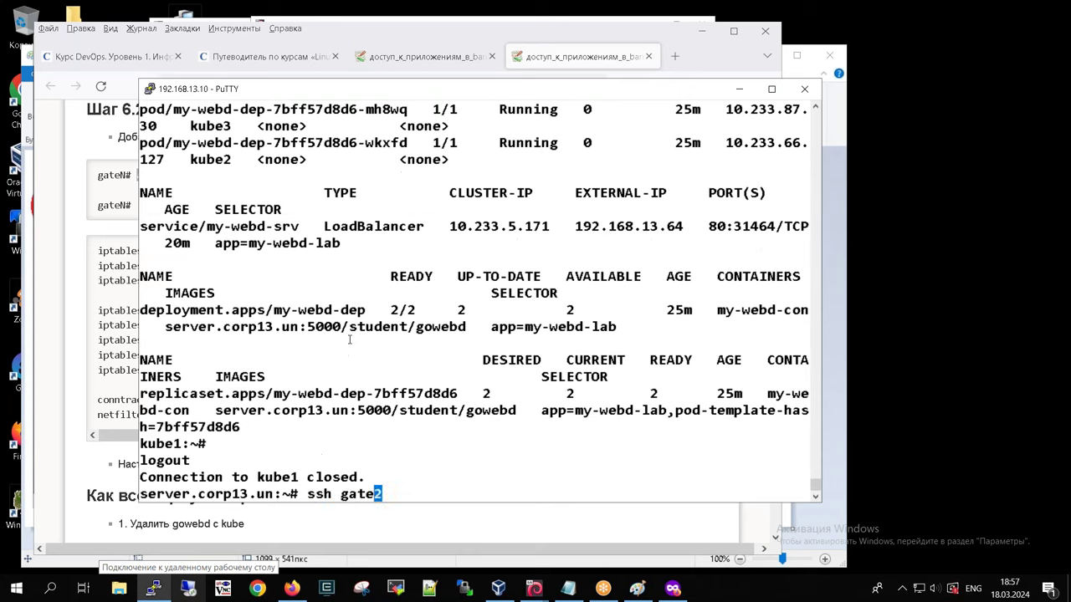
key(BackSpace)
text(1)
key(Return)
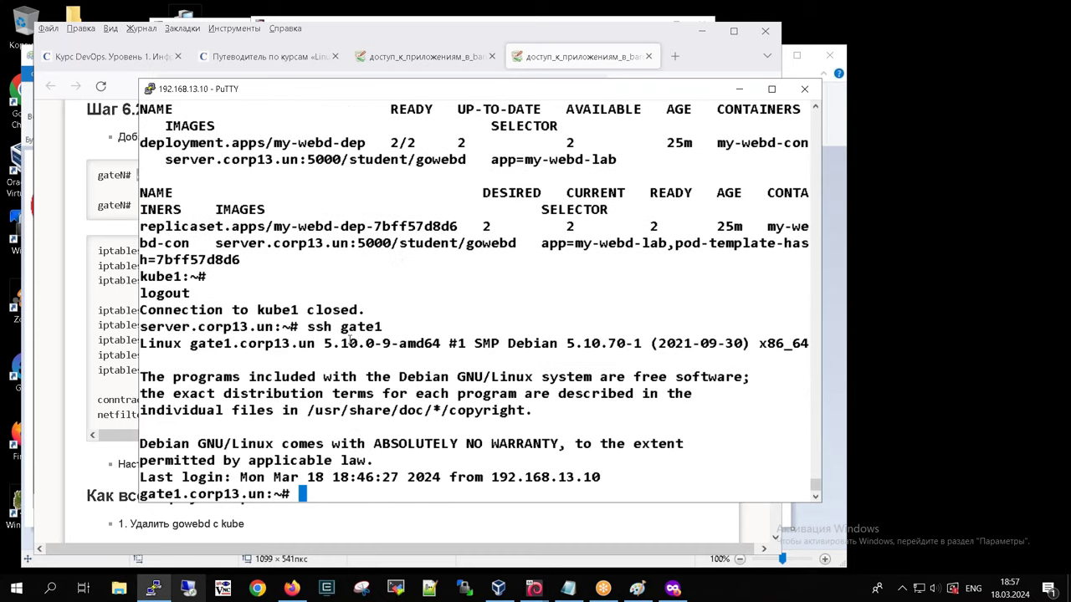
Step: Install iptables, conntrack and iptables-persistent on gate1, saving current IPv4 and IPv6 rules
key(Return)
key(Return)
key(Return)
right_click(298, 382)
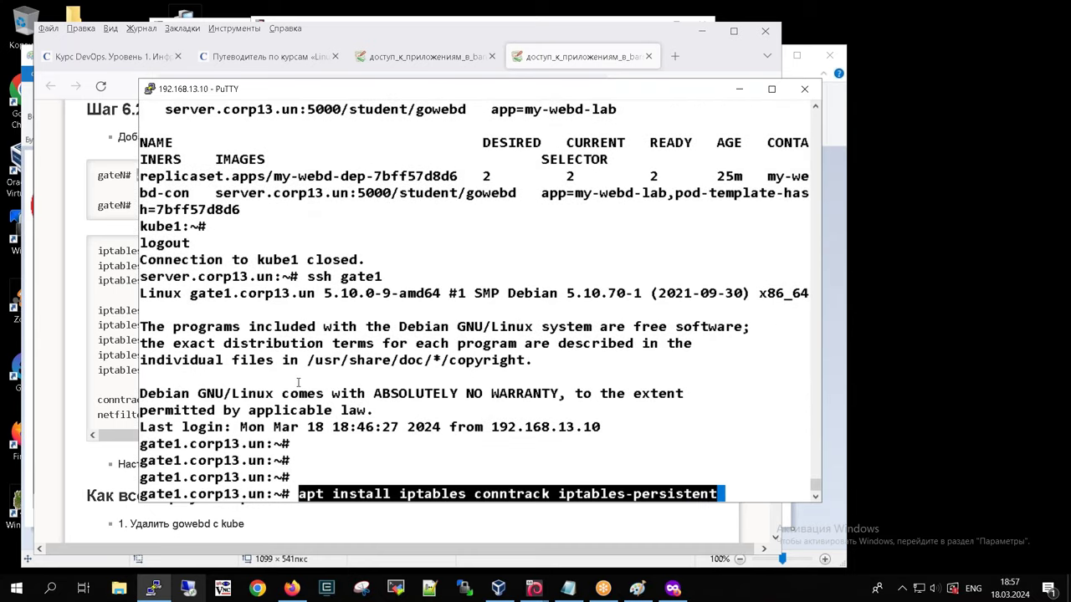
key(Return)
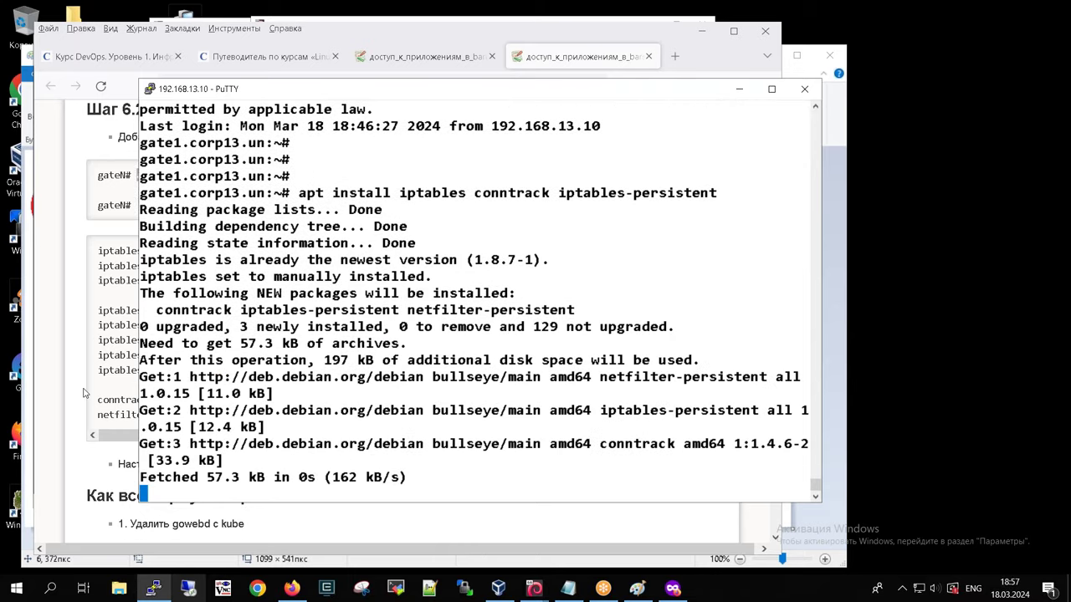
click(81, 394)
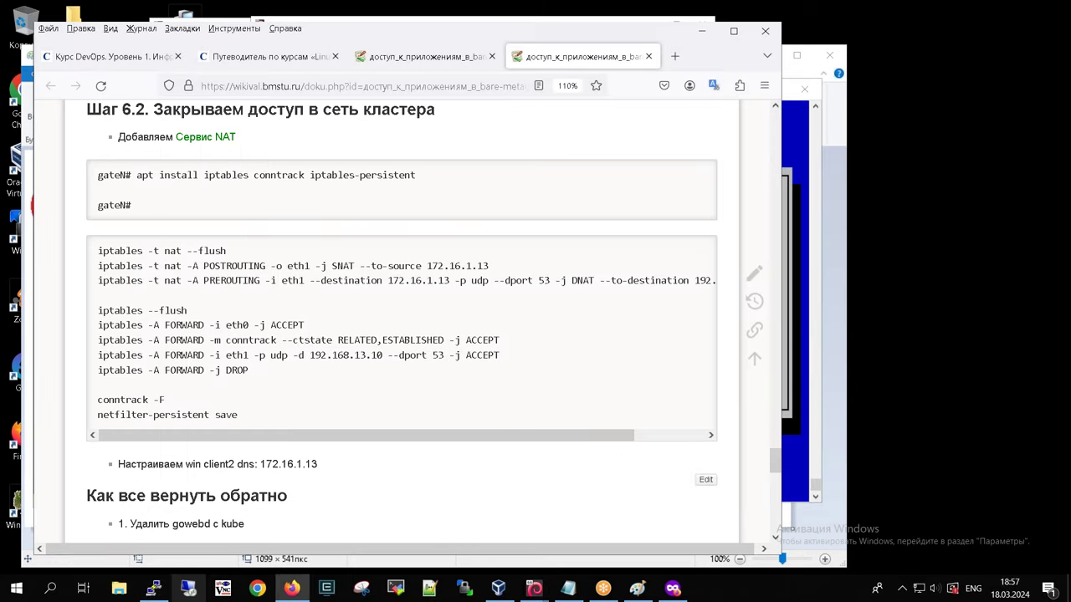
click(796, 457)
key(Return)
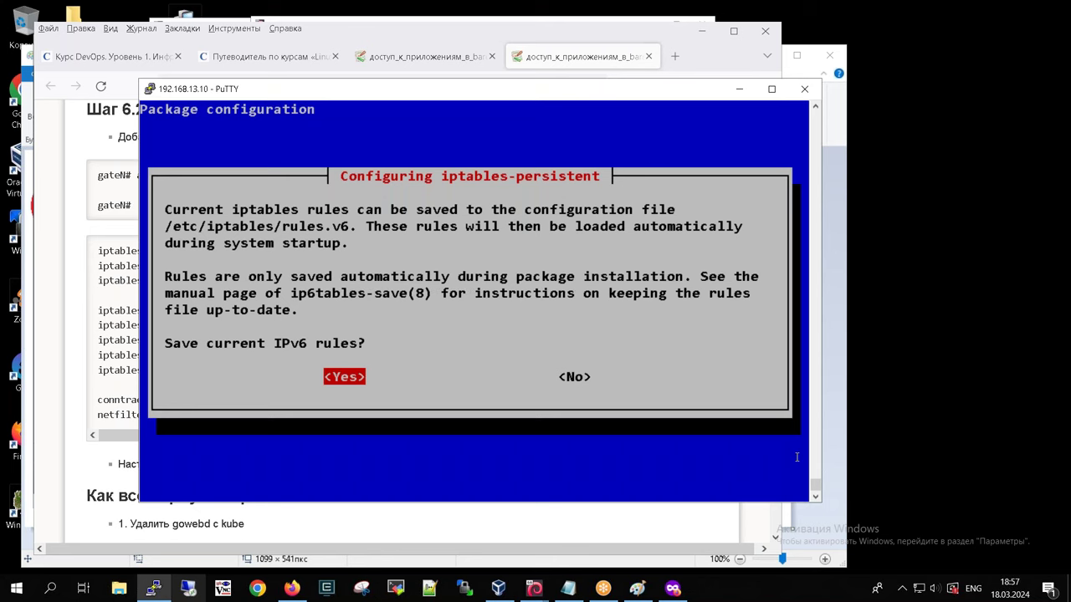
key(Return)
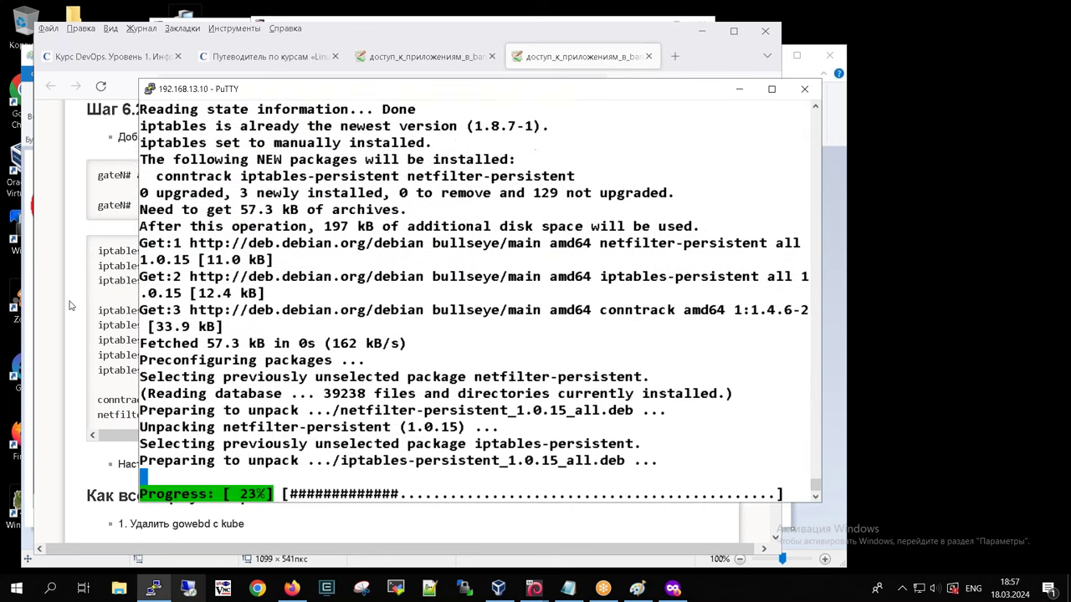
click(72, 305)
drag(99, 251, 255, 420)
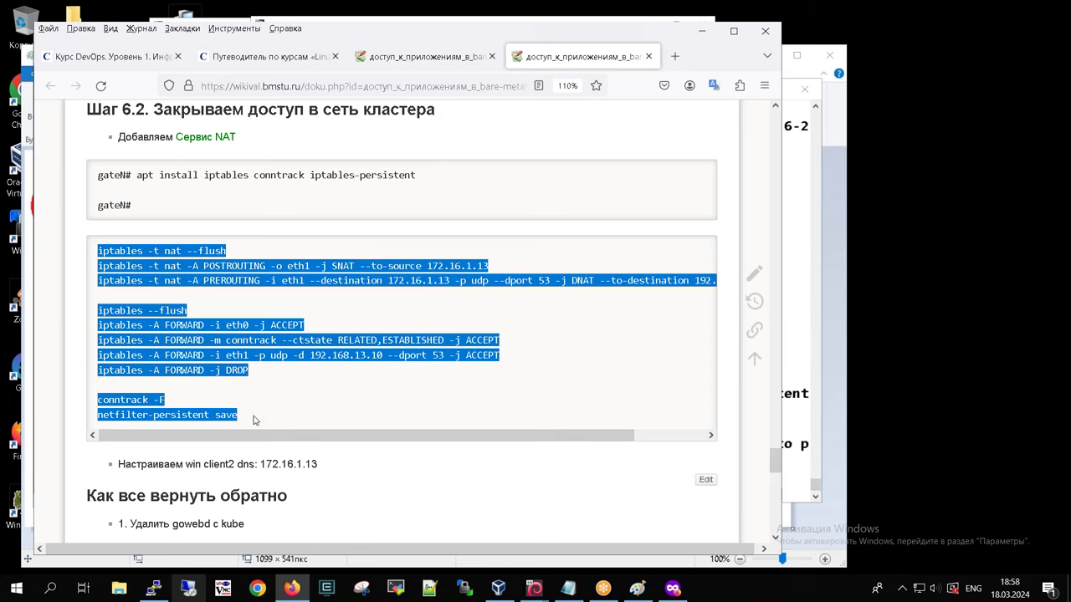
Step: Walk through the wiki's nat, PREROUTING, conntrack, eth1 DNS forwarding and DROP rules
click(269, 299)
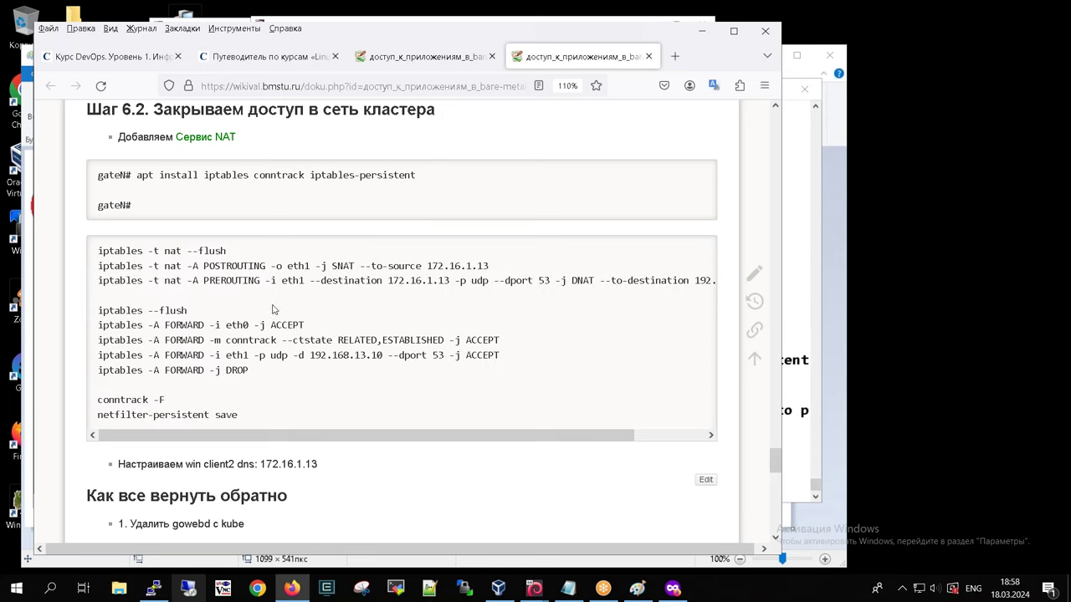
drag(161, 251, 186, 266)
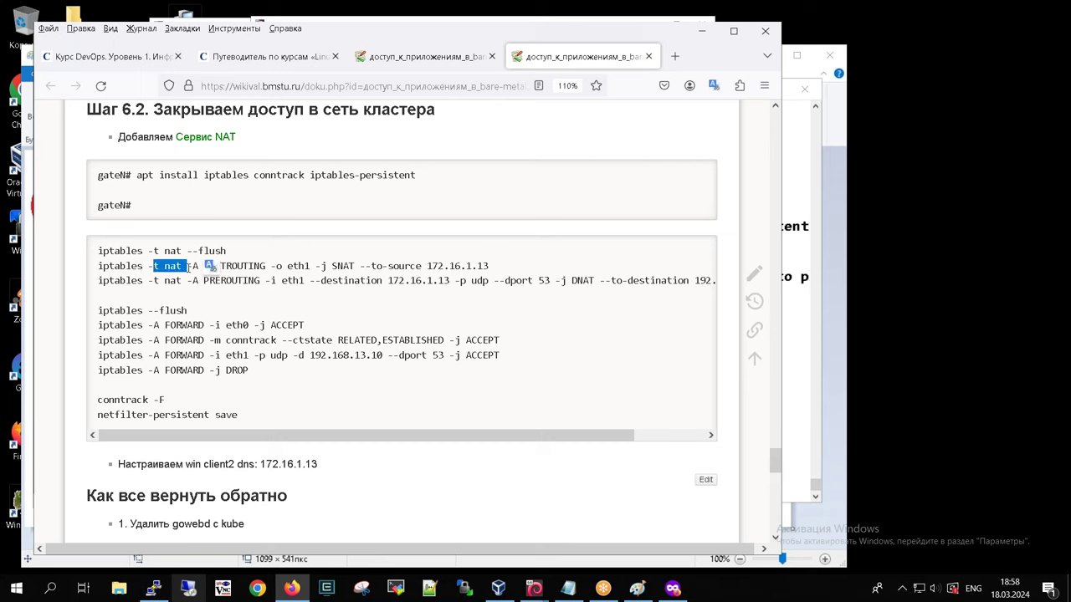
drag(255, 266, 512, 281)
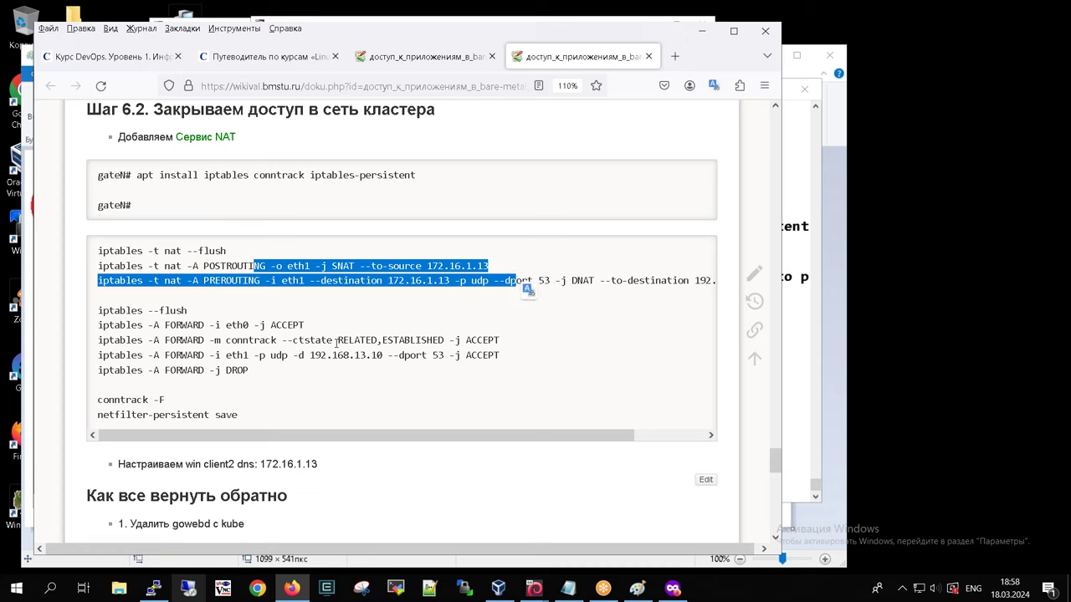
click(337, 343)
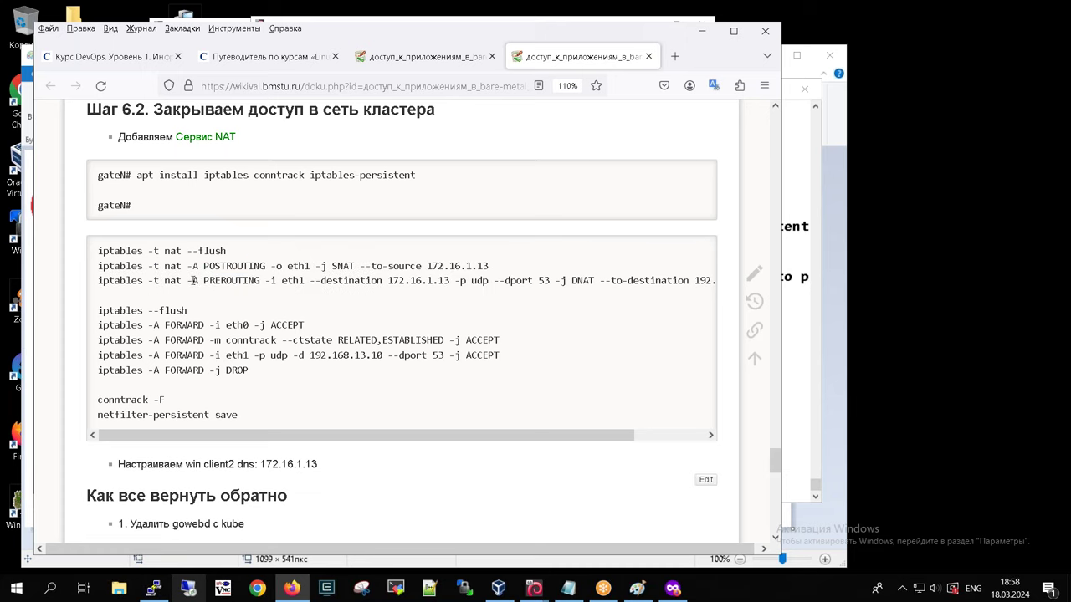
drag(193, 280, 433, 281)
drag(508, 281, 679, 281)
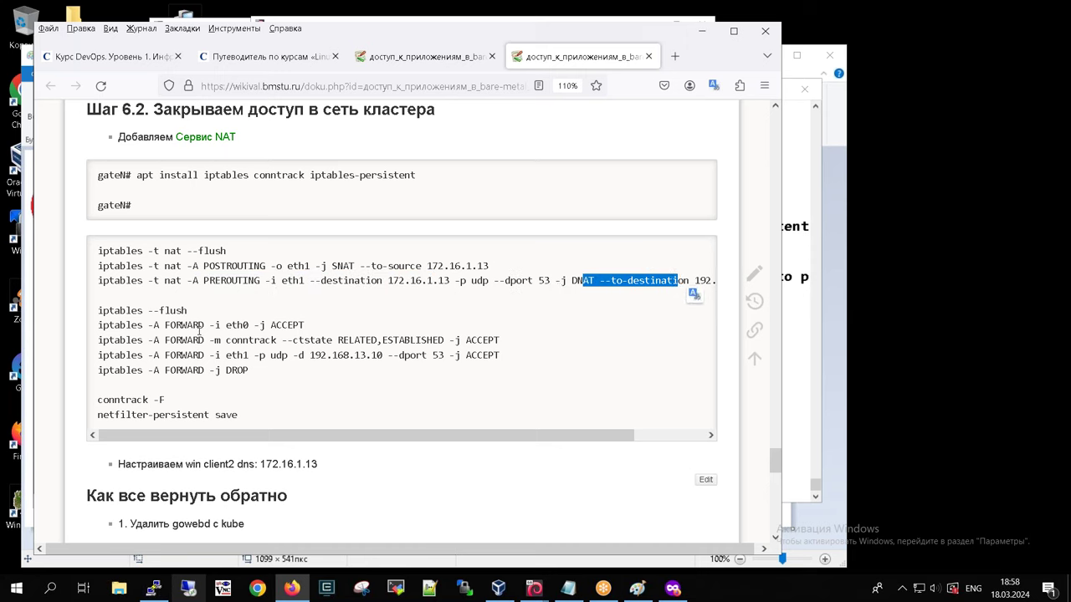
drag(153, 325, 309, 333)
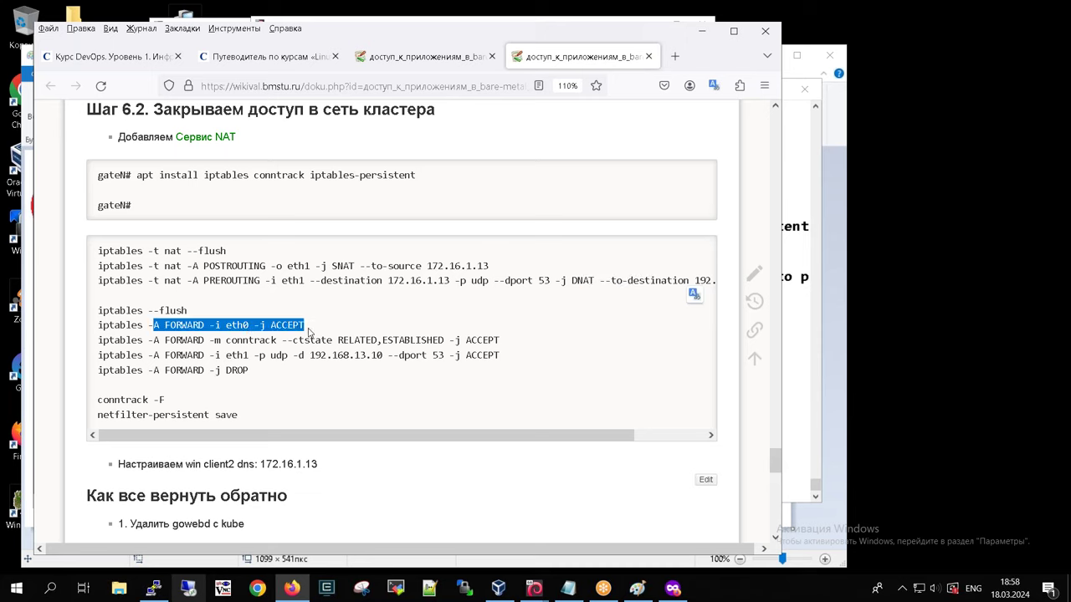
drag(192, 339, 434, 339)
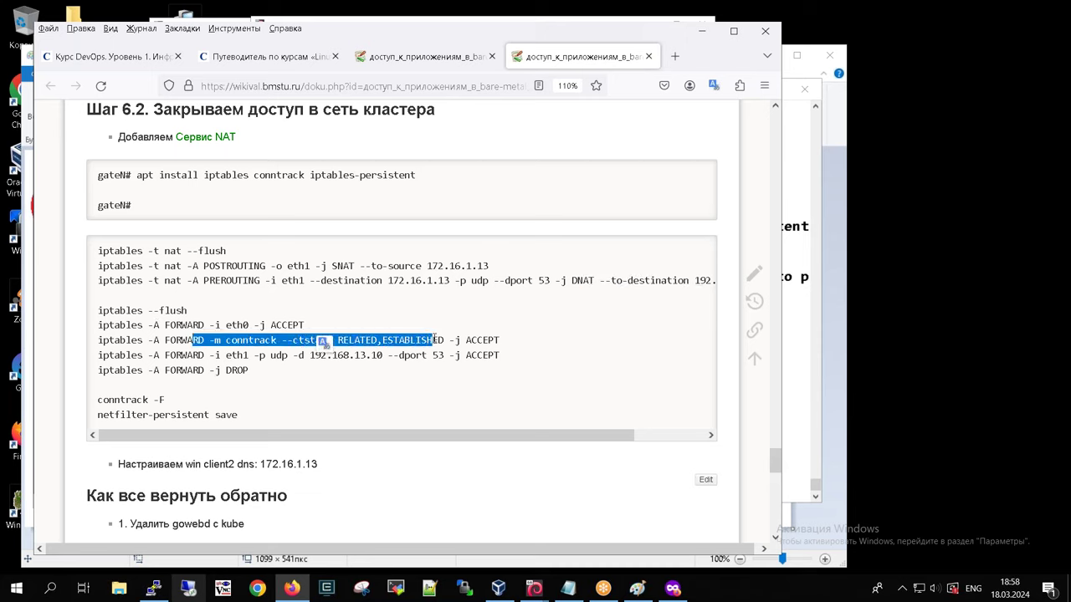
click(384, 395)
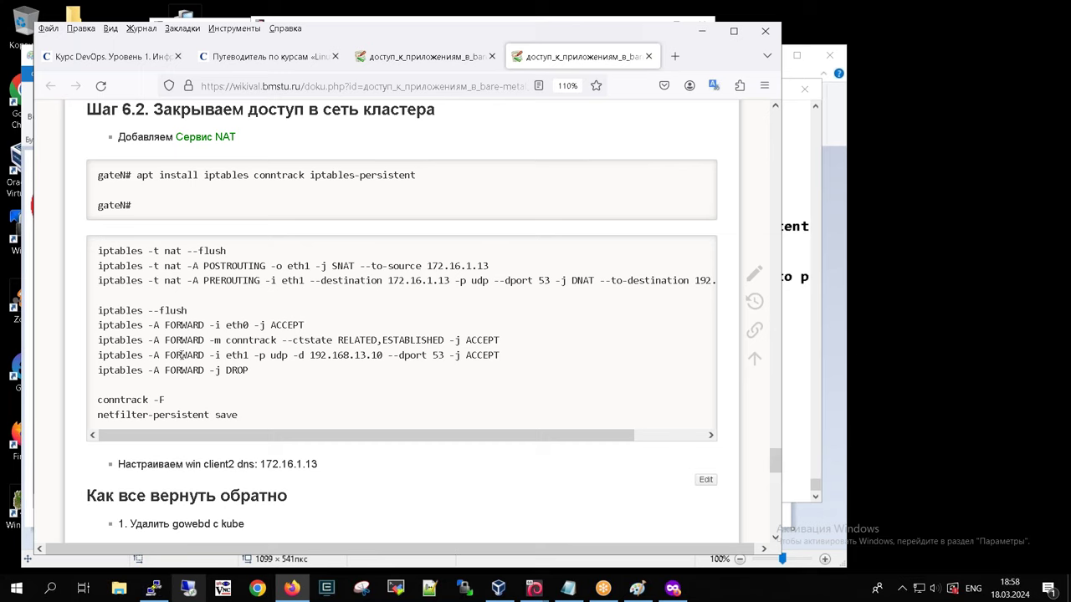
drag(178, 355, 443, 356)
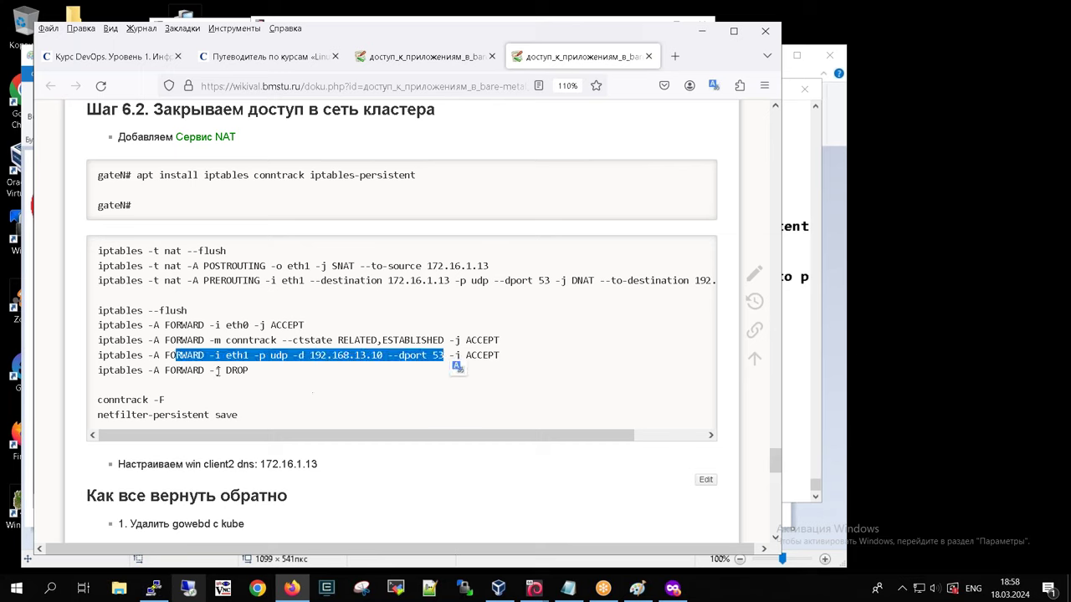
drag(148, 371, 225, 370)
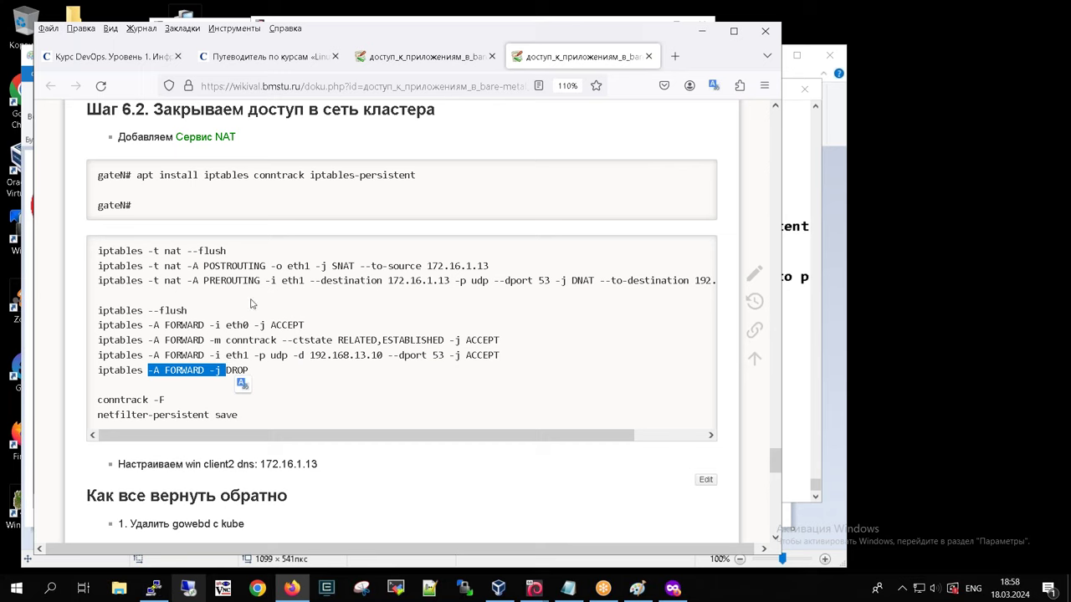
Step: Select and copy the whole iptables command block
click(212, 356)
drag(98, 251, 263, 427)
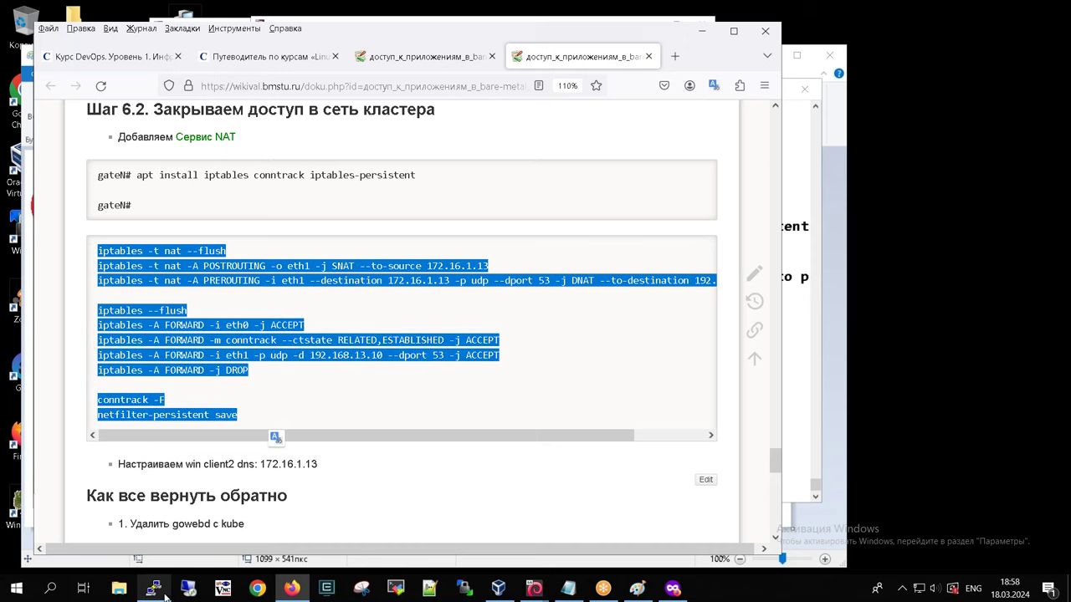
click(164, 591)
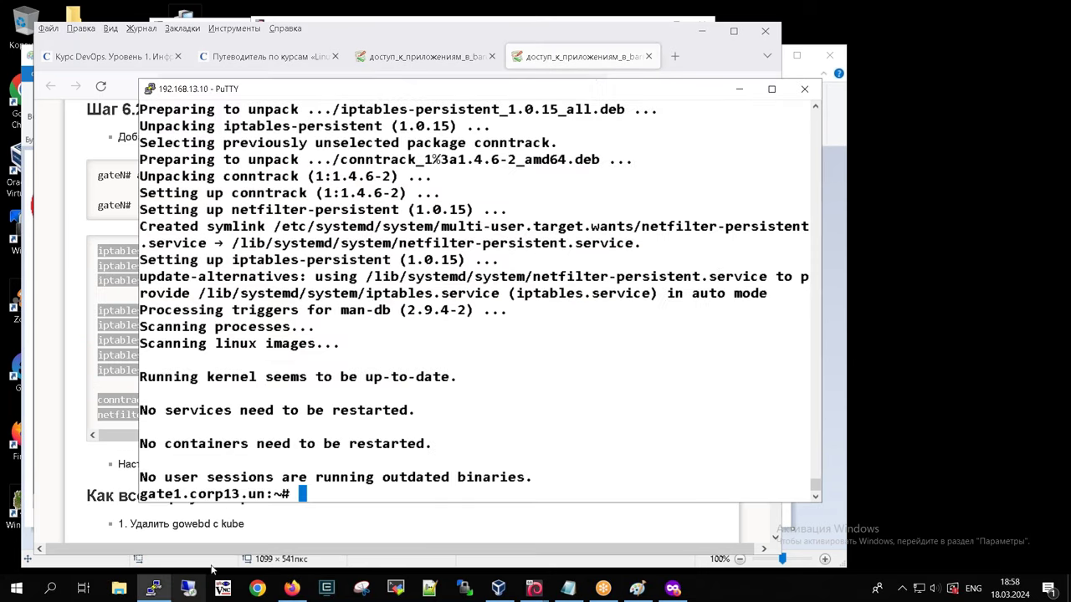
Step: Apply the pasted NAT and forwarding rules on gate1, then connect to gate2
right_click(497, 385)
key(Return)
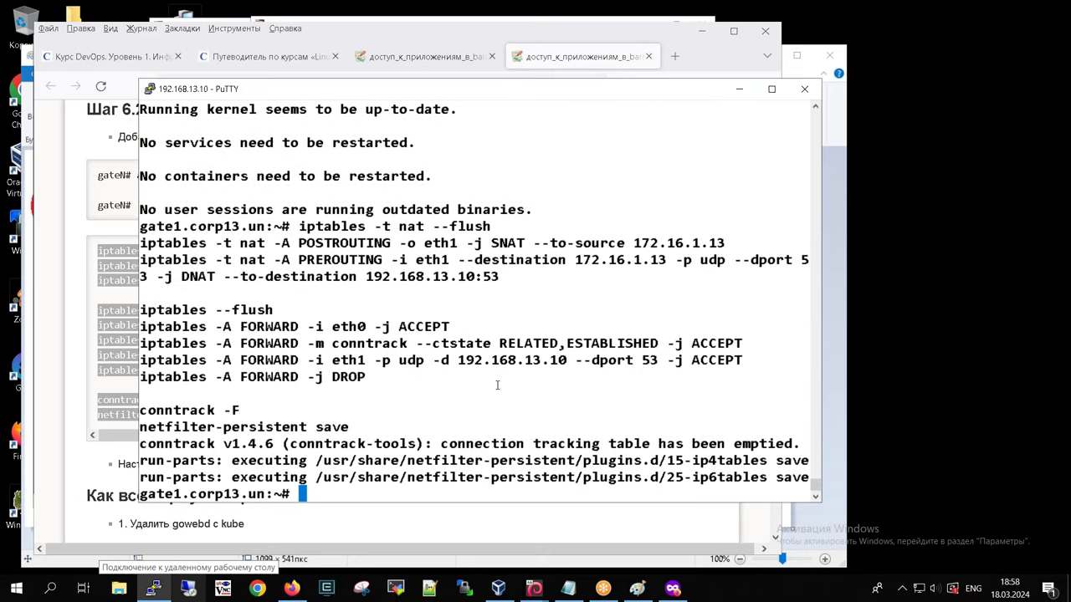
key(ctrl+d)
key(Up)
key(BackSpace)
text(2)
key(Return)
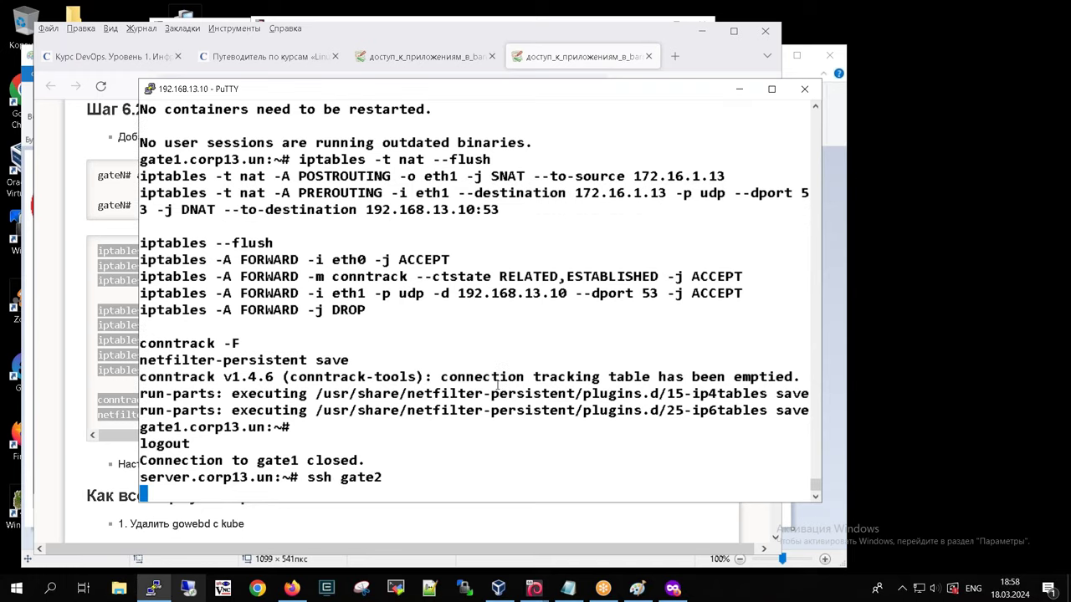
Step: Paste the apt install iptables conntrack iptables-persistent command at gate2's prompt
click(132, 241)
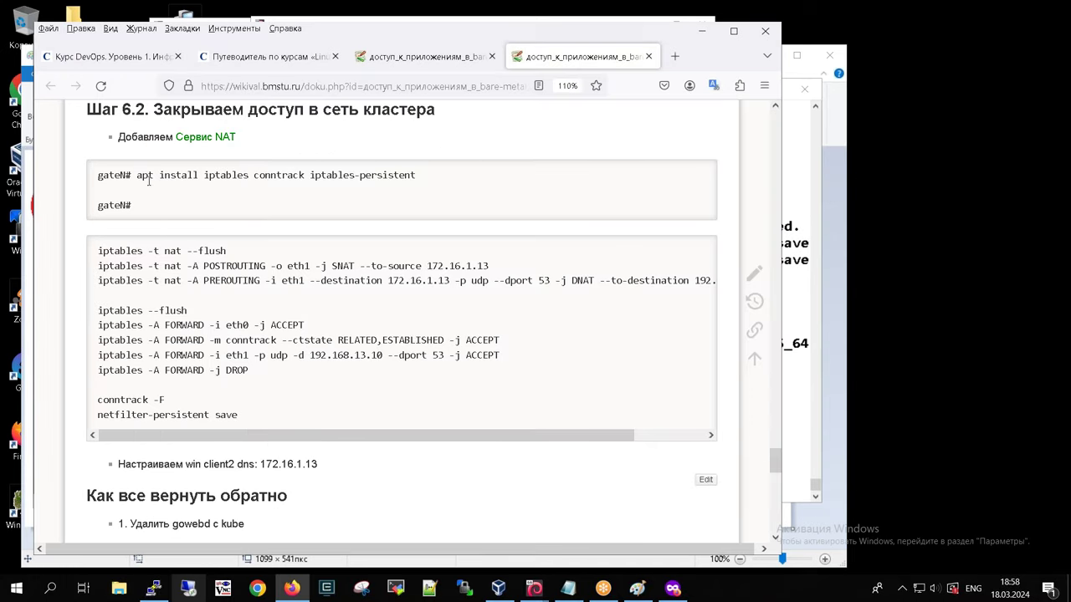
drag(139, 174, 427, 180)
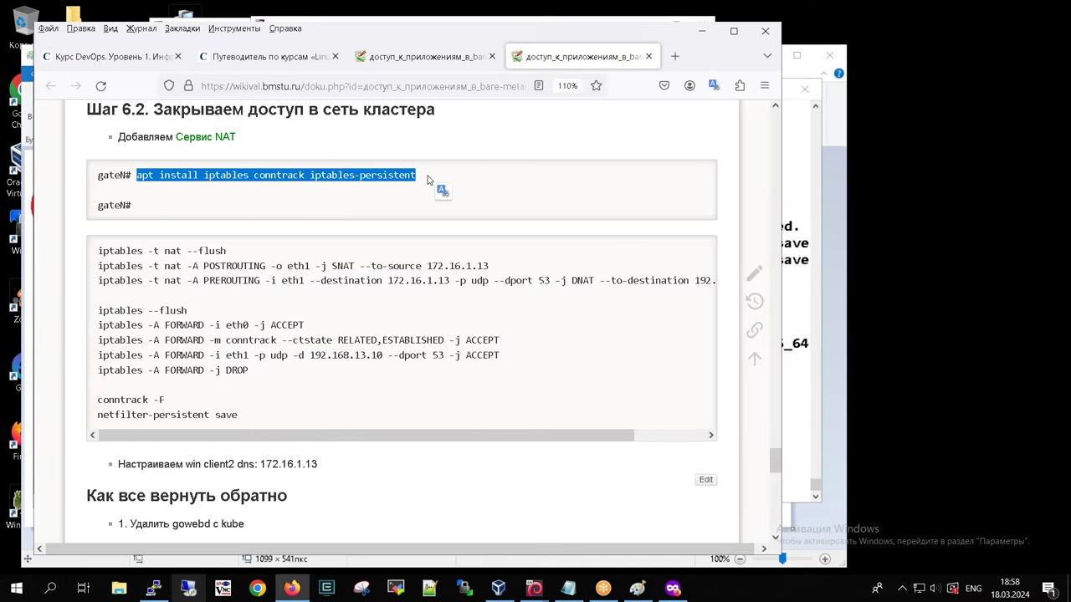
key(ctrl+c)
key(alt+Tab)
right_click(499, 341)
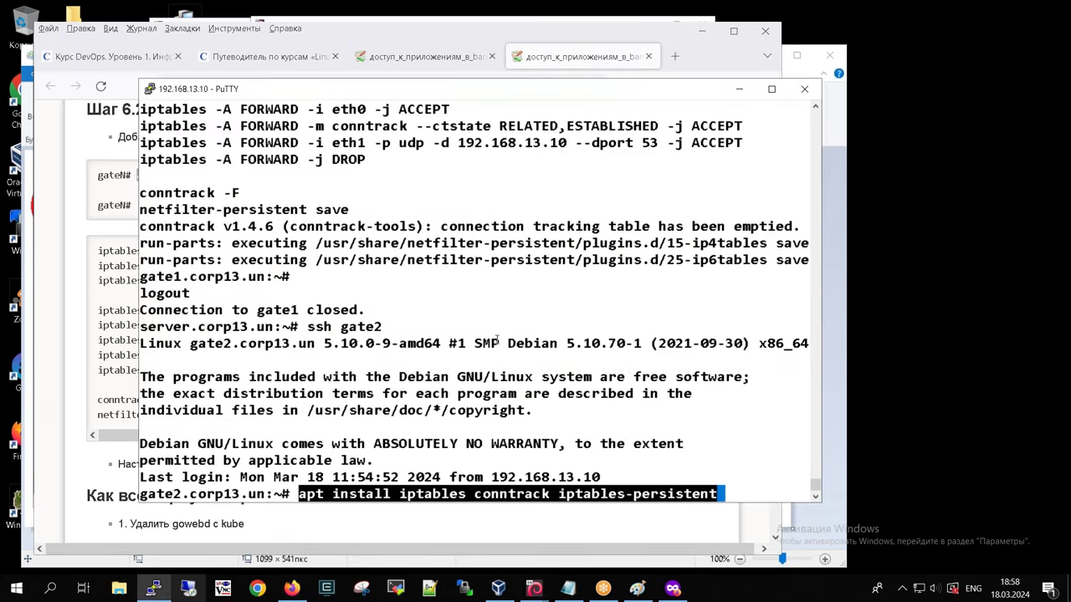
Step: Install the iptables packages on gate2, agreeing to save IPv4 and IPv6 rules
key(Return)
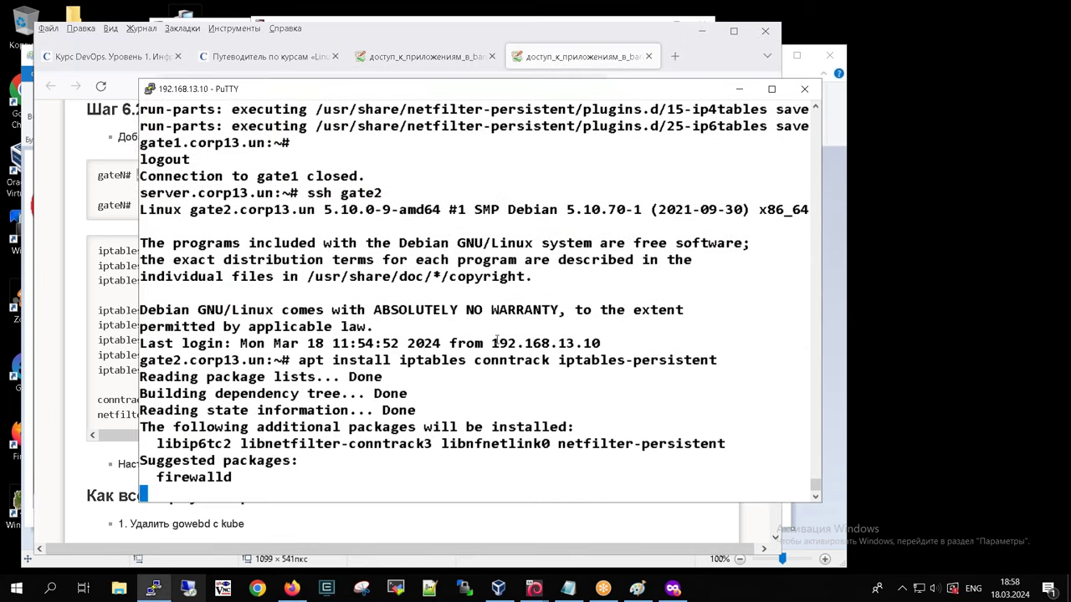
key(Return)
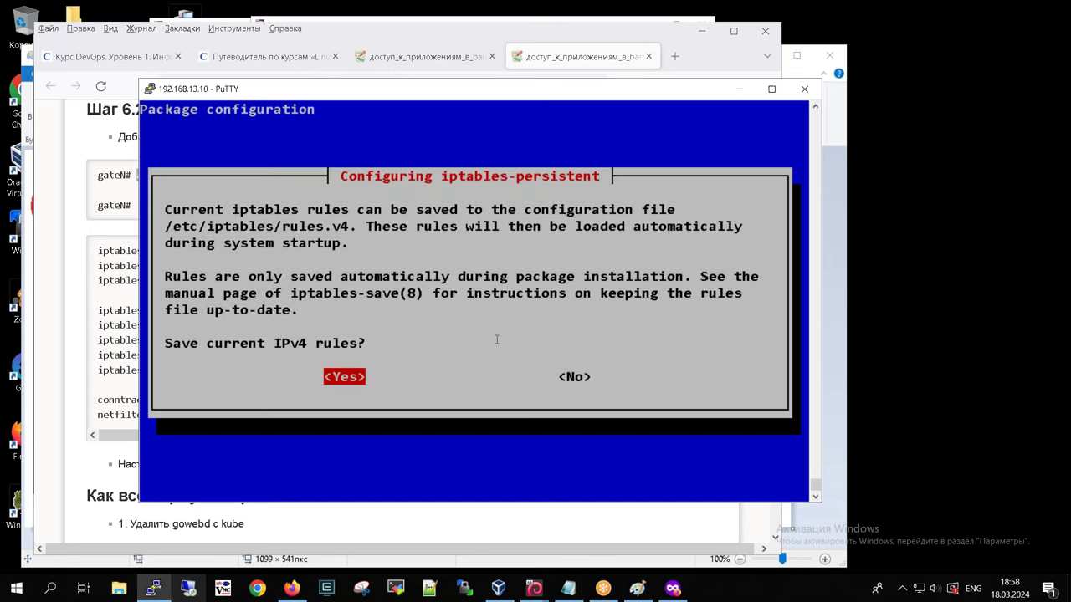
key(Return)
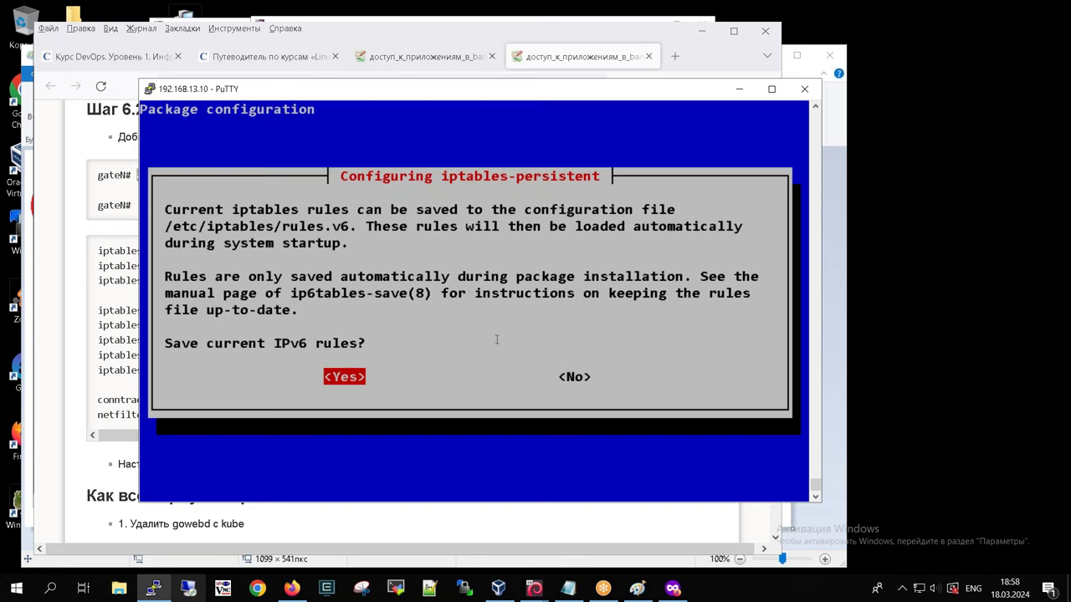
key(Return)
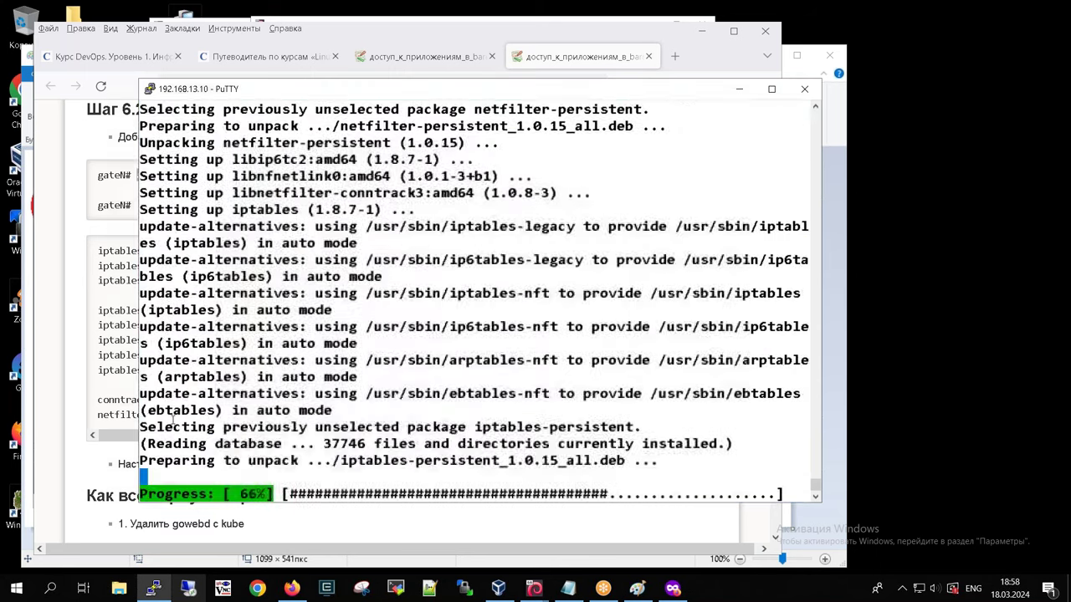
Step: Apply and save the wiki's NAT and forwarding rules block on gate2
click(92, 355)
drag(98, 251, 254, 421)
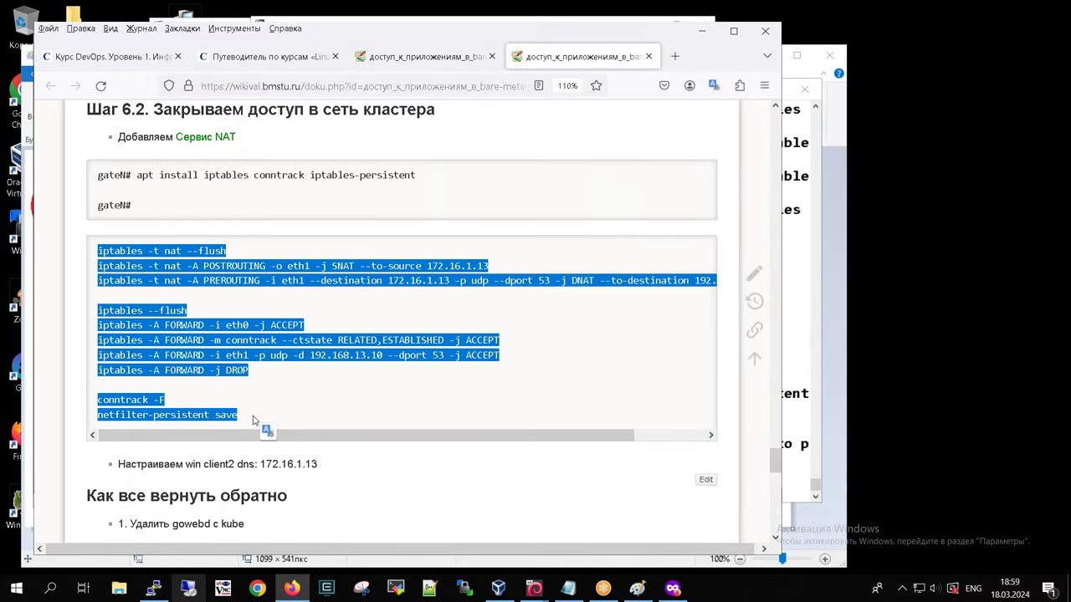
key(alt+Tab)
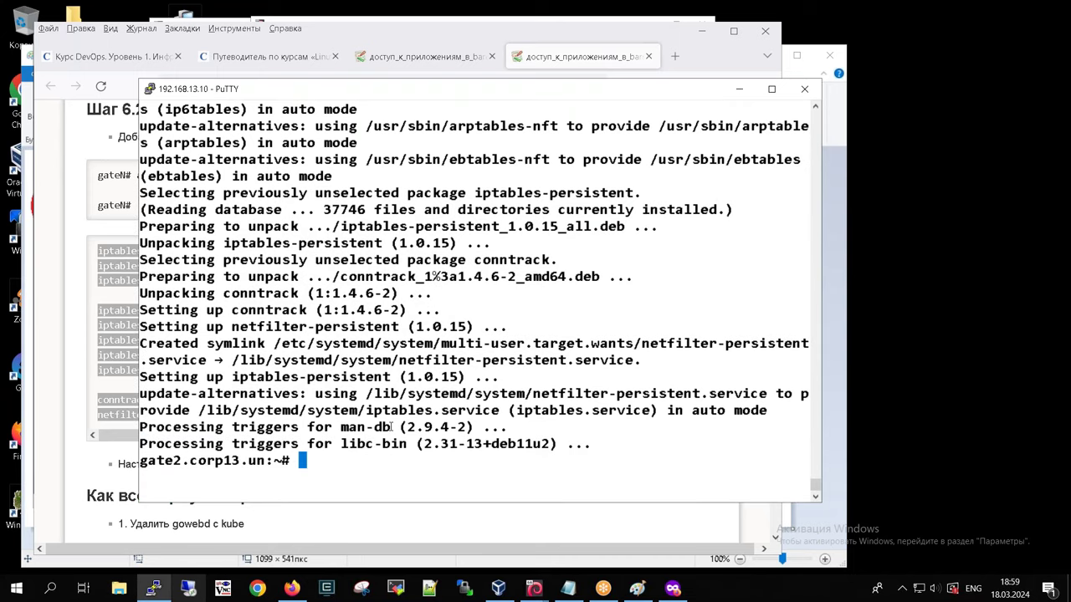
right_click(391, 427)
key(Return)
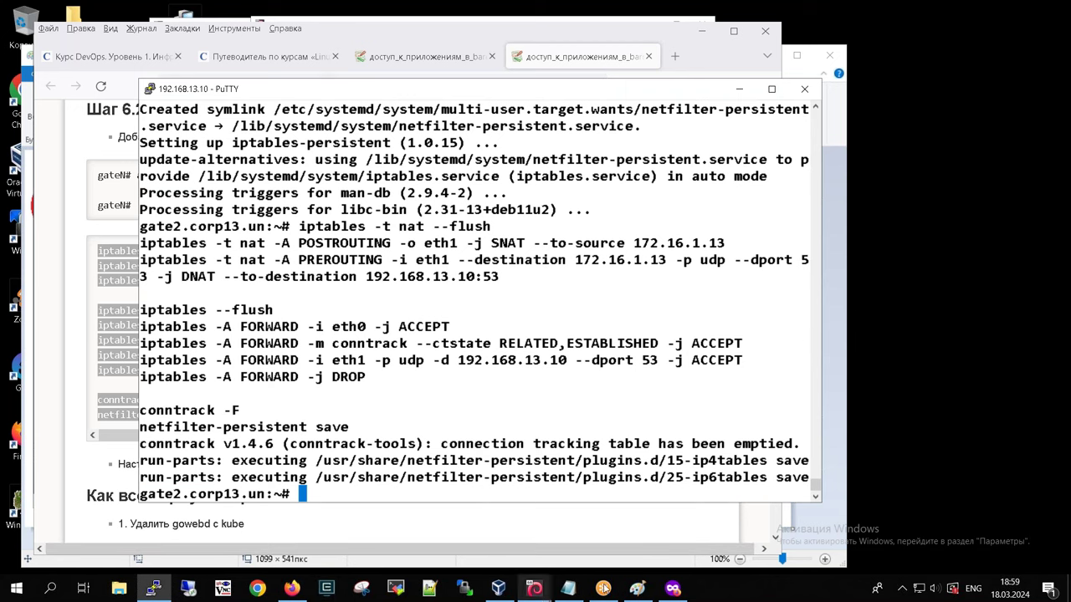
click(673, 589)
click(674, 589)
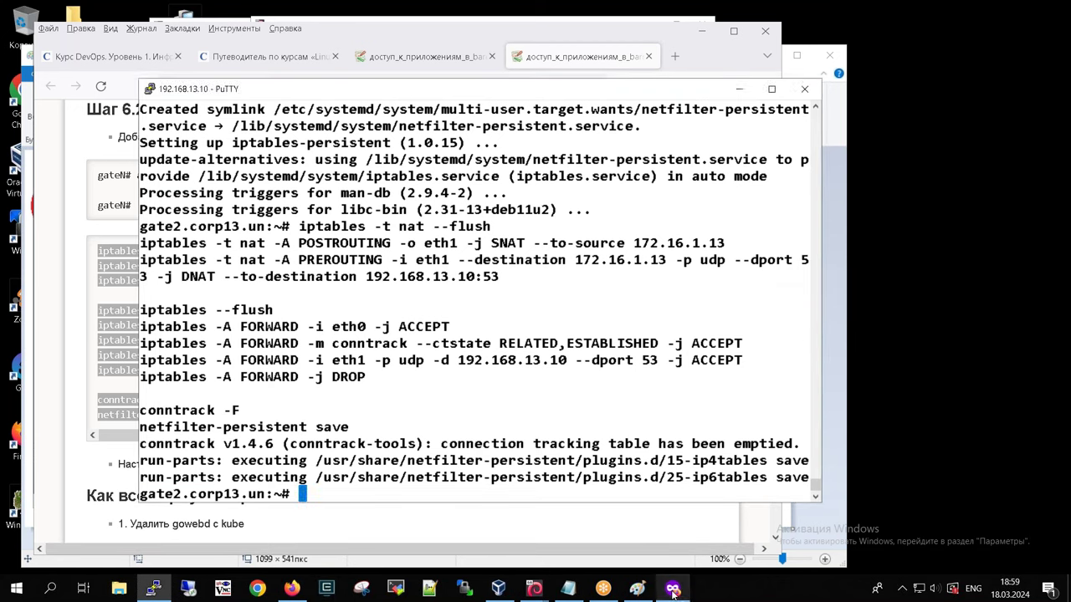
Step: Ping kube1.corp13.un again from the client2 console
click(541, 594)
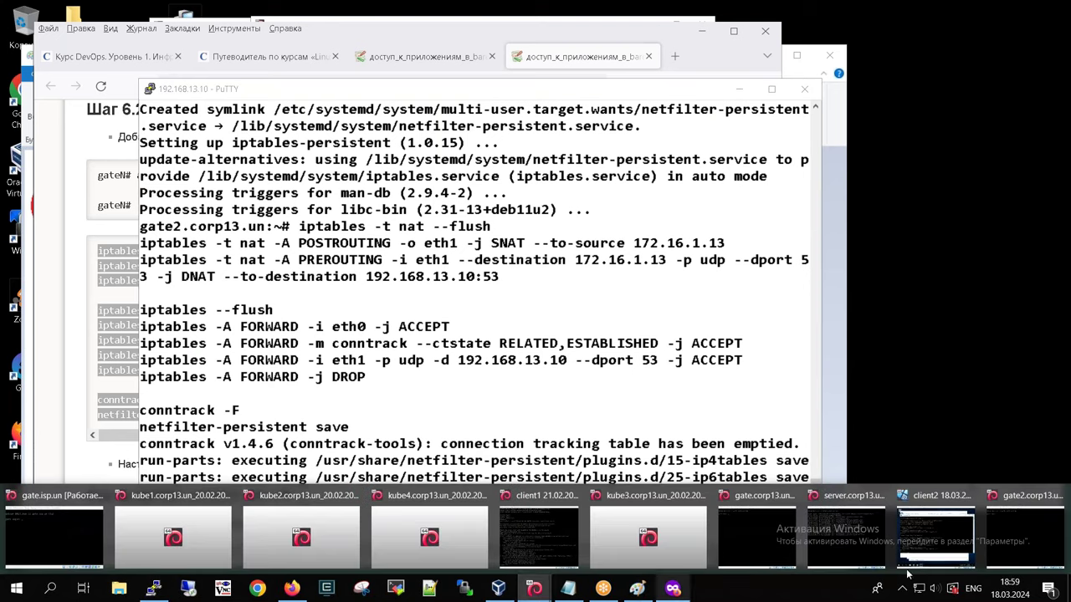
click(915, 533)
key(Up)
key(Return)
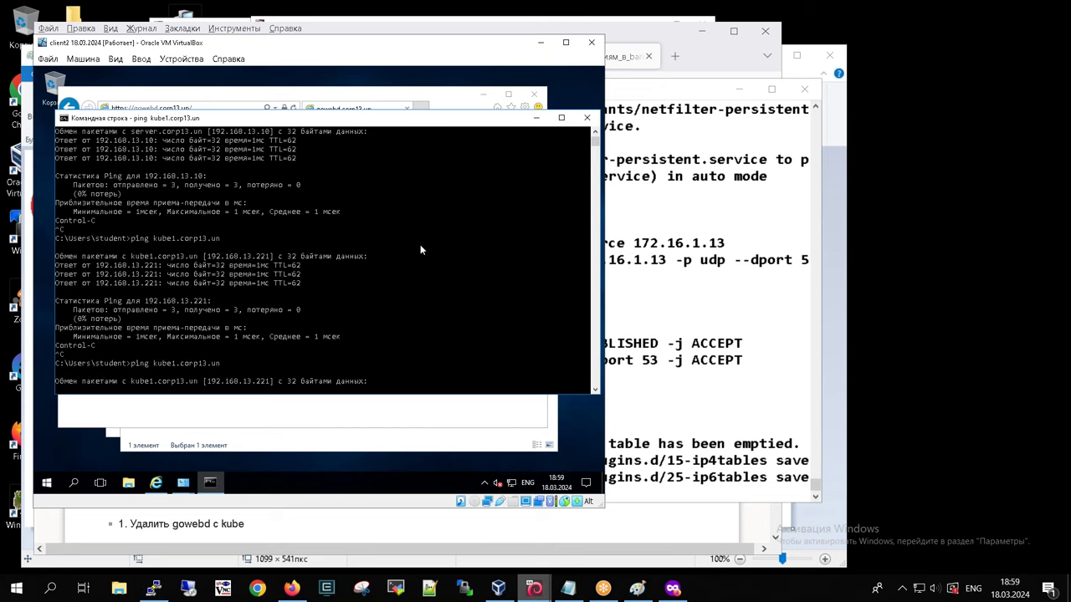
key(ctrl+c)
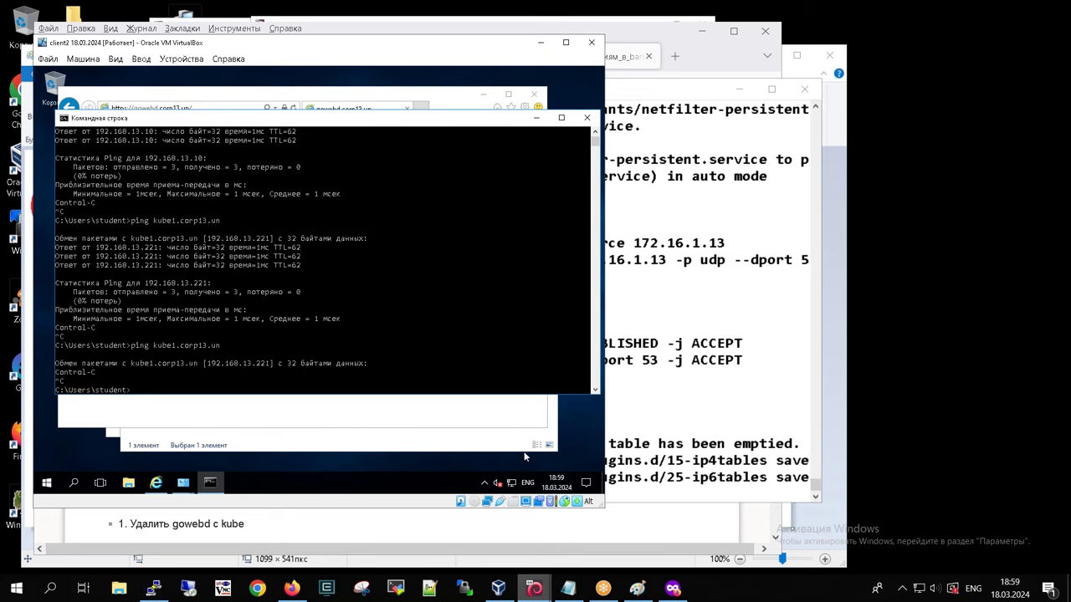
Step: Set the Ethernet adapter's preferred IPv4 DNS server to 172.16.1.13
right_click(512, 482)
click(519, 473)
click(148, 207)
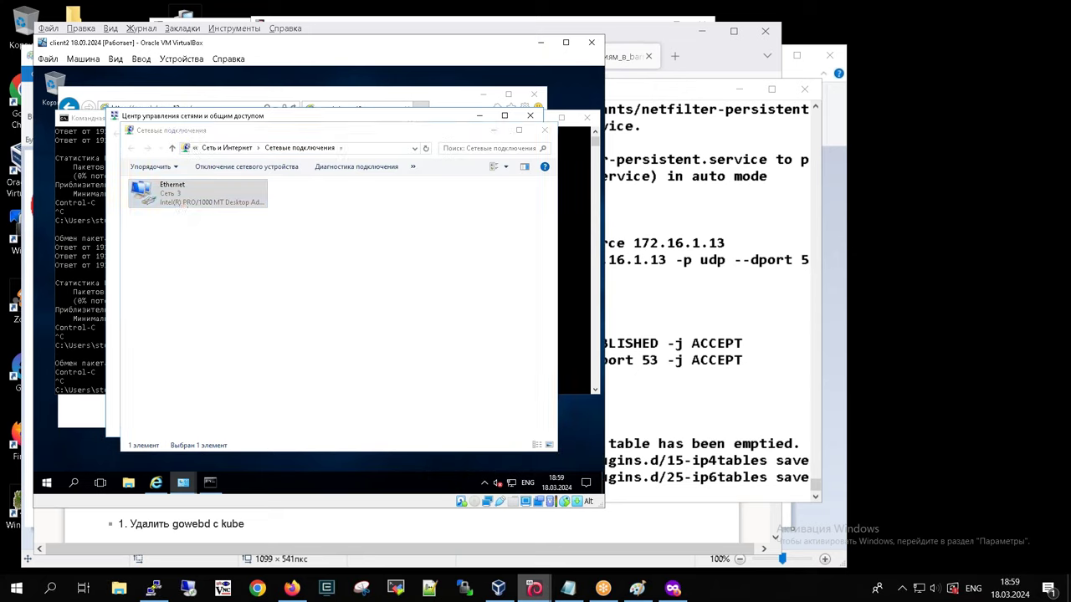
right_click(182, 199)
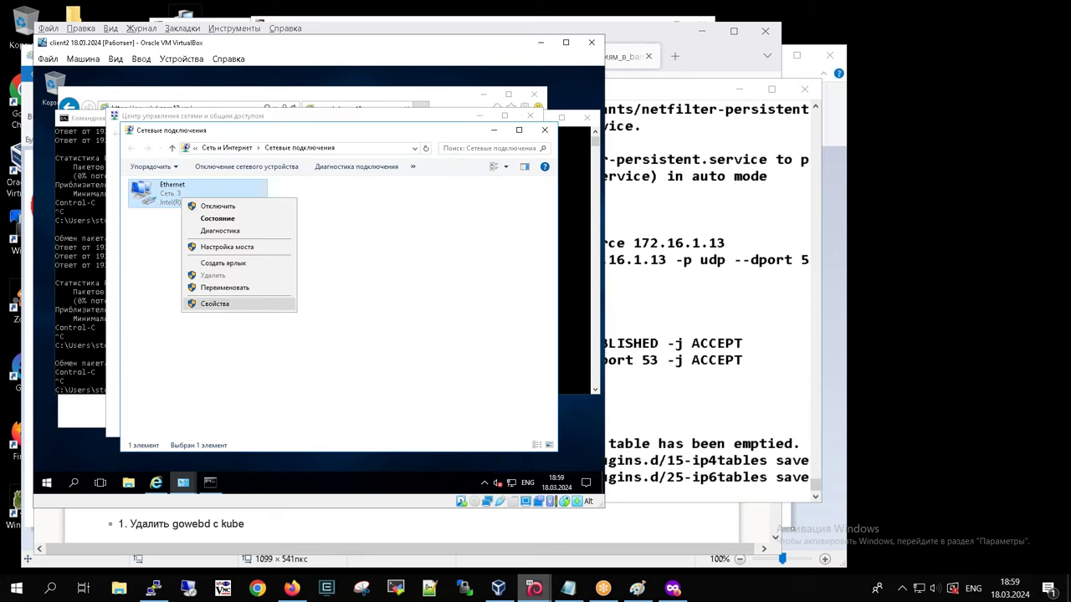
click(214, 303)
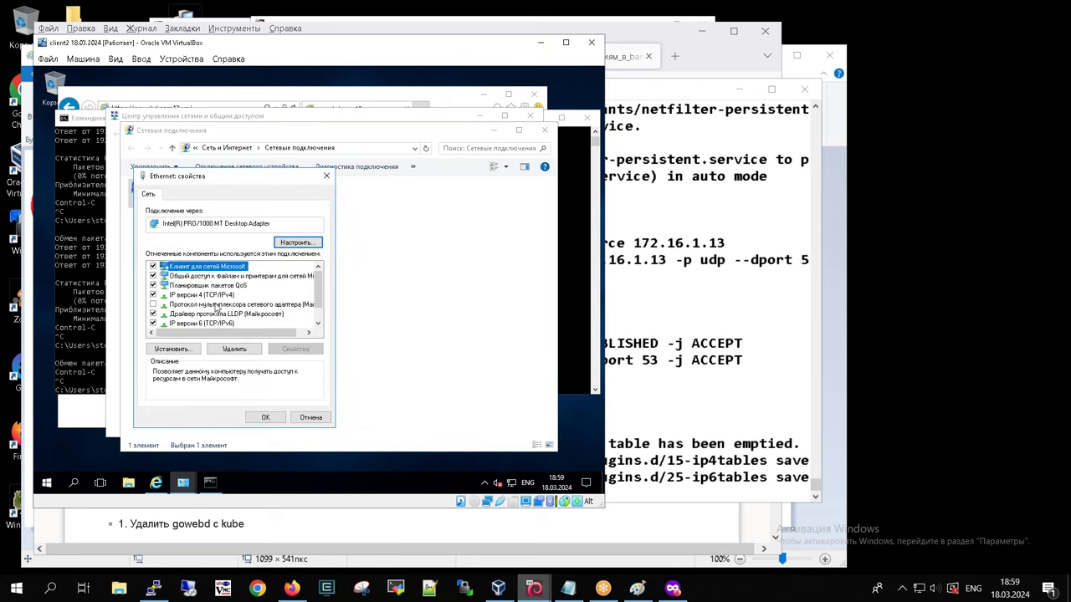
click(216, 295)
click(289, 351)
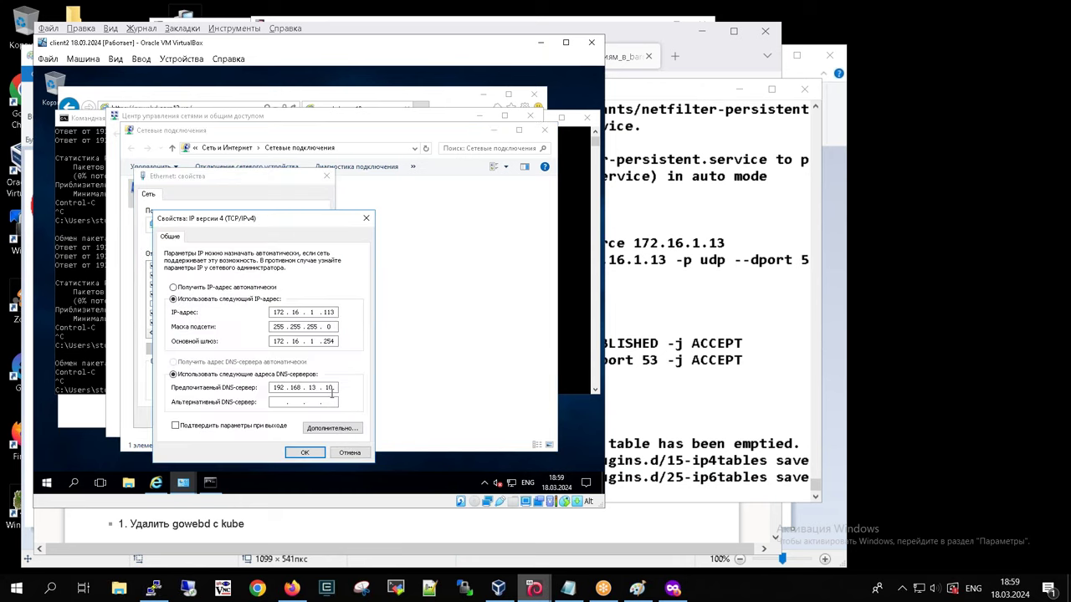
key(BackSpace)
key(BackSpace)
key(BackSpace)
key(BackSpace)
click(303, 452)
click(277, 424)
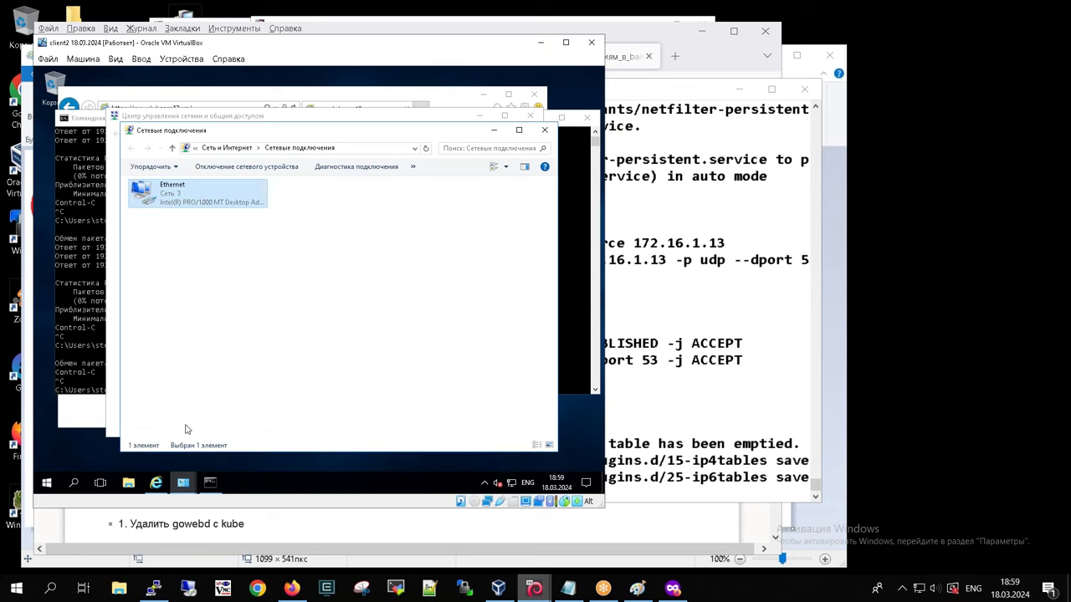
click(66, 358)
Step: Re-run the kube1 ping and refresh the Hello world page six times until other pods answer
key(Up)
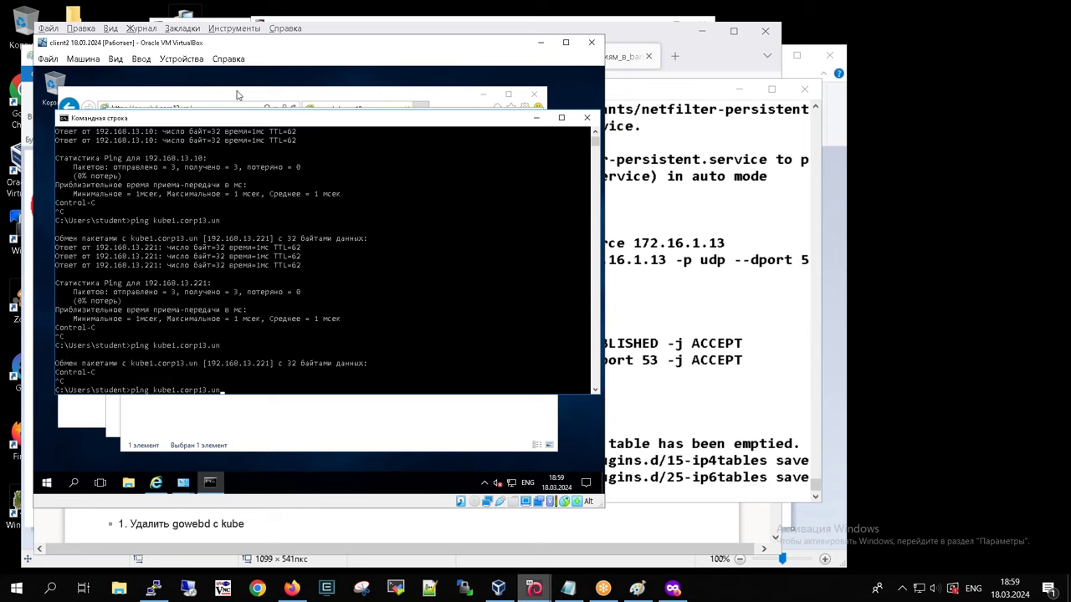
click(239, 97)
click(294, 109)
click(294, 109)
click(295, 110)
click(295, 109)
click(295, 109)
click(295, 110)
click(654, 398)
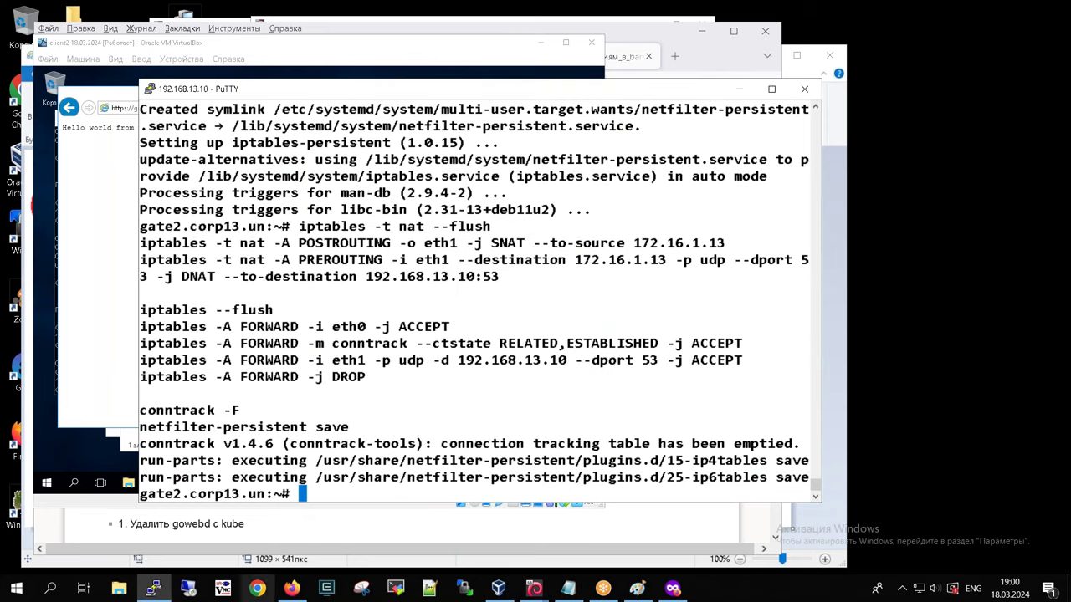
click(291, 589)
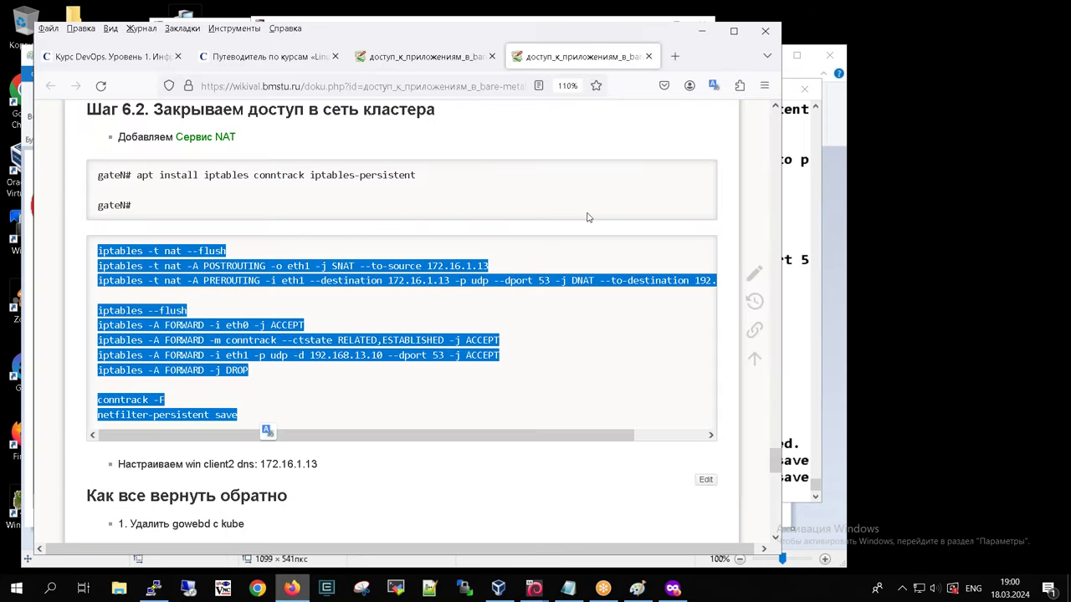
Step: Close the extra wiki tab and bring up the Paint network diagram
click(649, 56)
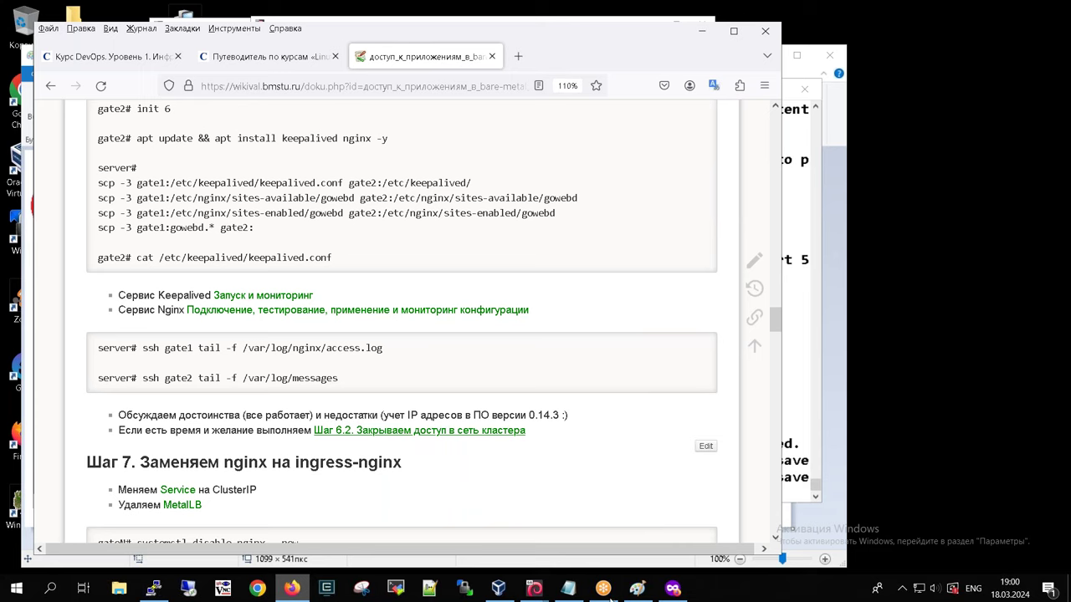
click(636, 590)
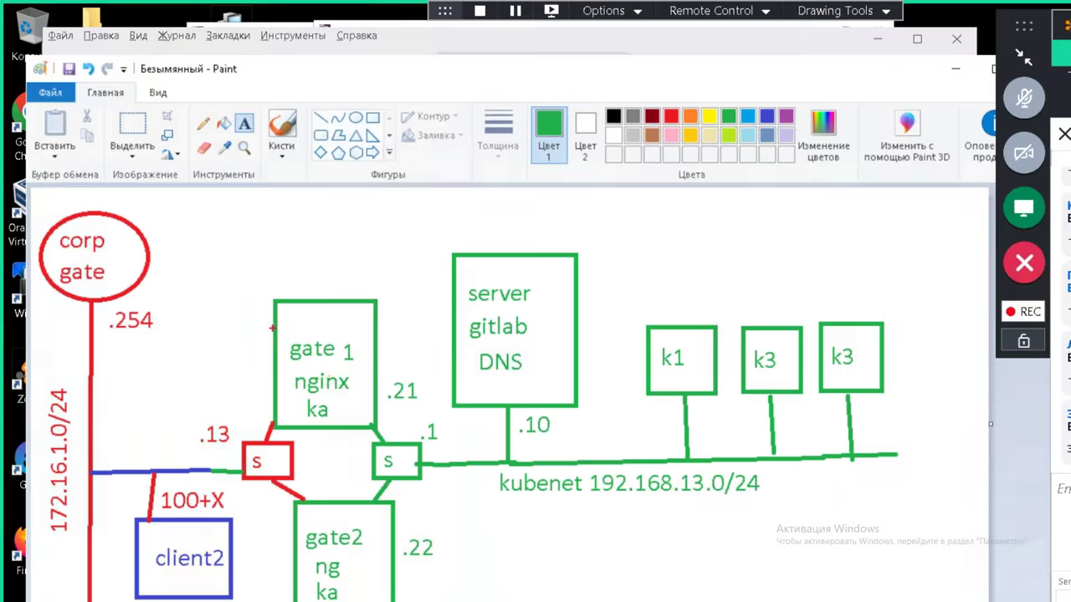
mouse_move(266, 298)
mouse_down()
mouse_move(242, 297)
mouse_move(271, 313)
mouse_up()
mouse_move(727, 386)
mouse_down()
mouse_move(707, 408)
mouse_move(712, 378)
mouse_move(721, 409)
mouse_up()
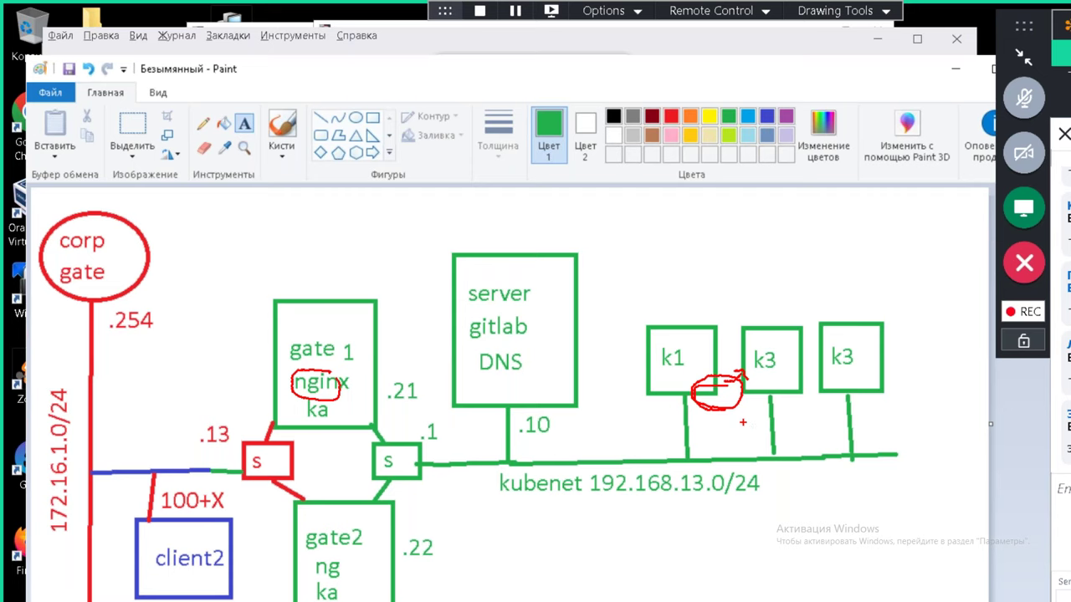
mouse_move(378, 424)
mouse_down()
mouse_move(555, 419)
mouse_move(679, 389)
mouse_move(649, 378)
mouse_move(679, 403)
mouse_up()
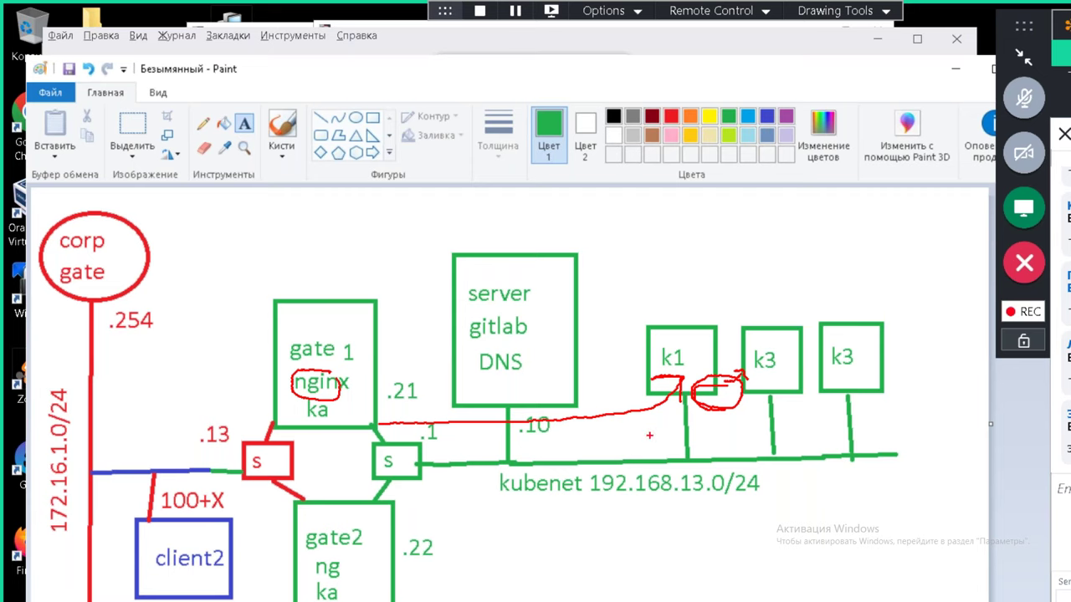
mouse_move(567, 437)
mouse_down()
mouse_move(569, 454)
mouse_move(591, 456)
mouse_up()
mouse_move(607, 419)
mouse_down()
mouse_move(600, 444)
mouse_move(610, 433)
mouse_up()
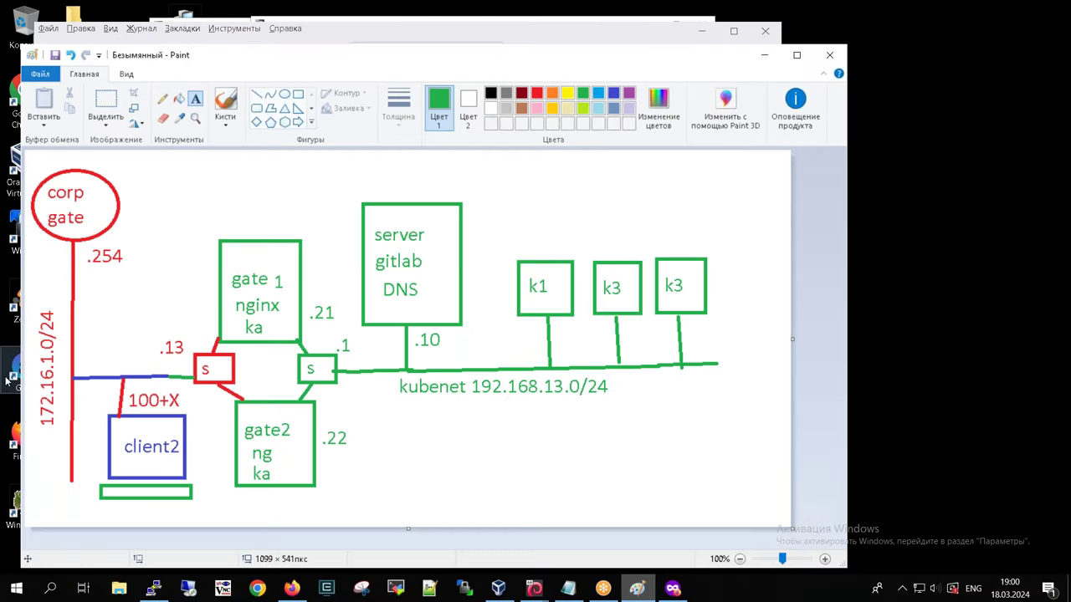
Step: Close the stray Chrome window and scroll the Firefox wiki down to the Step 7 ingress-nginx section
click(154, 589)
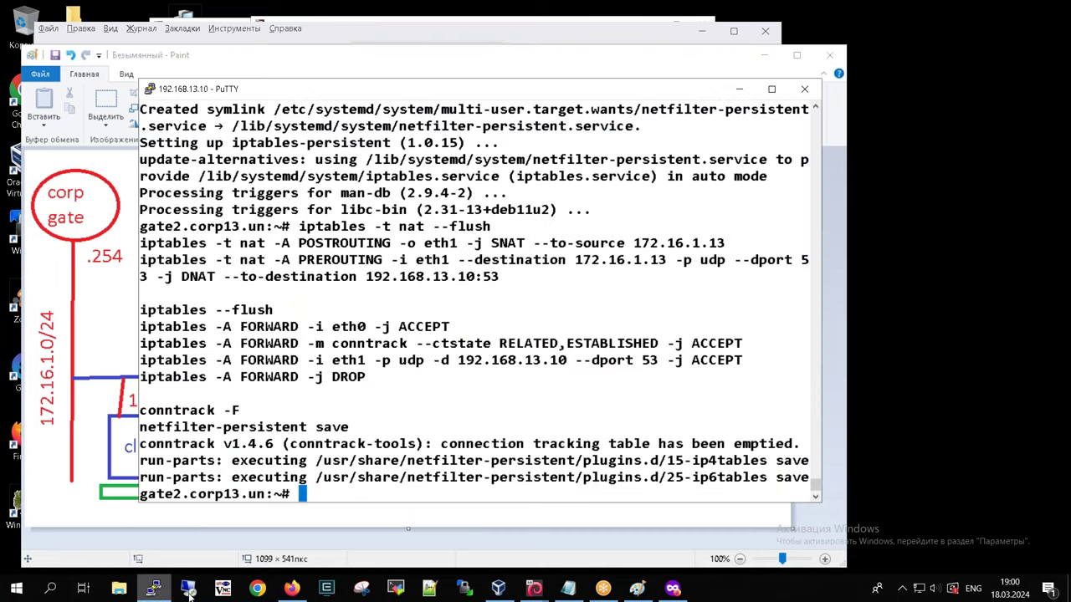
click(257, 589)
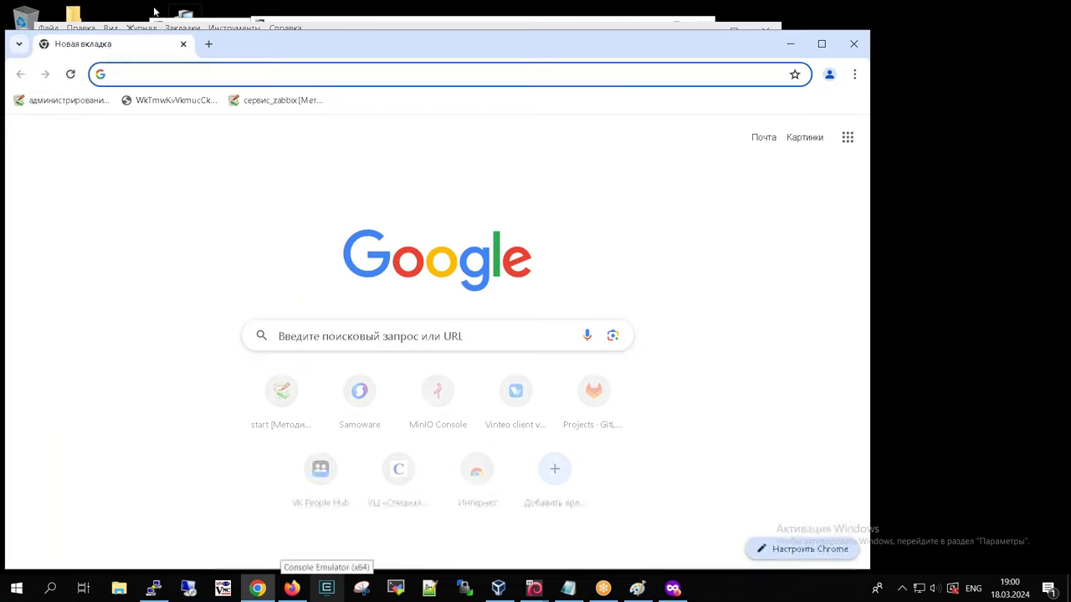
click(184, 44)
click(291, 589)
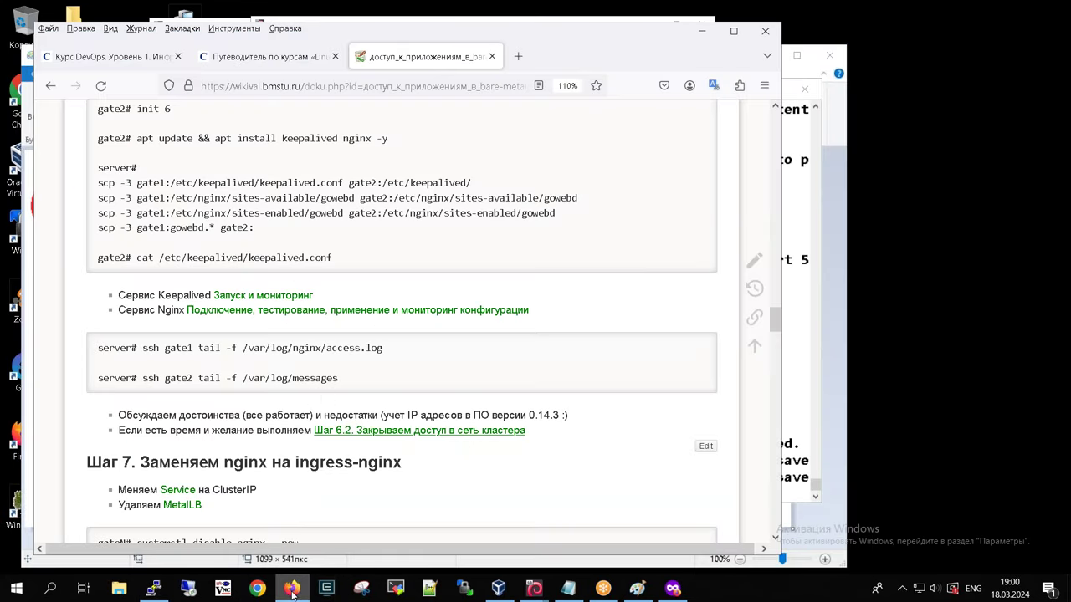
scroll(335, 502, down, 2)
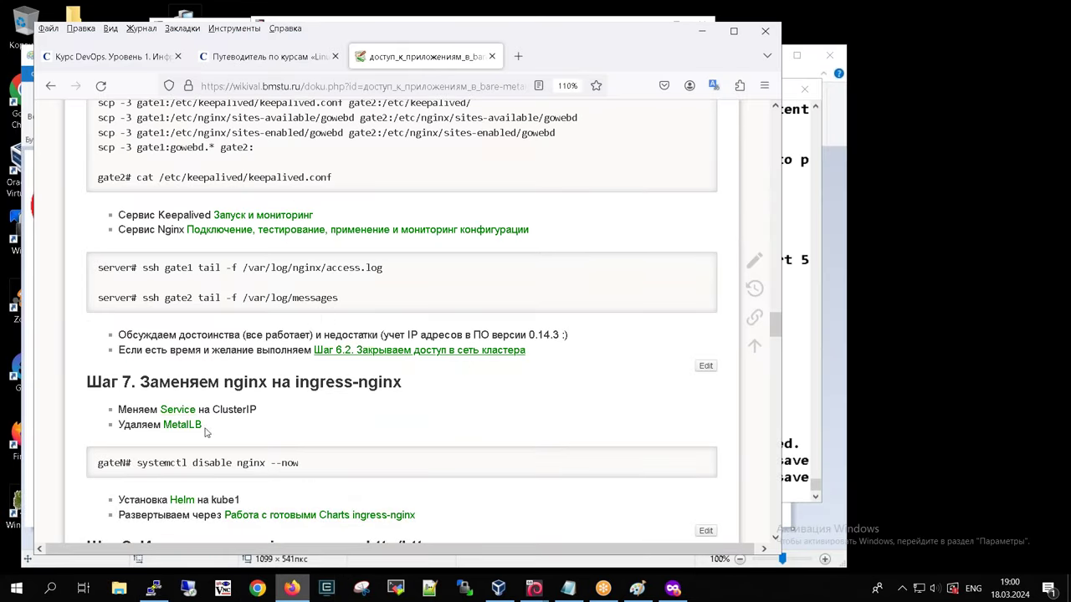
Step: Open the wiki's Service section in a new tab and select the my-webd-service.yaml file name
right_click(181, 411)
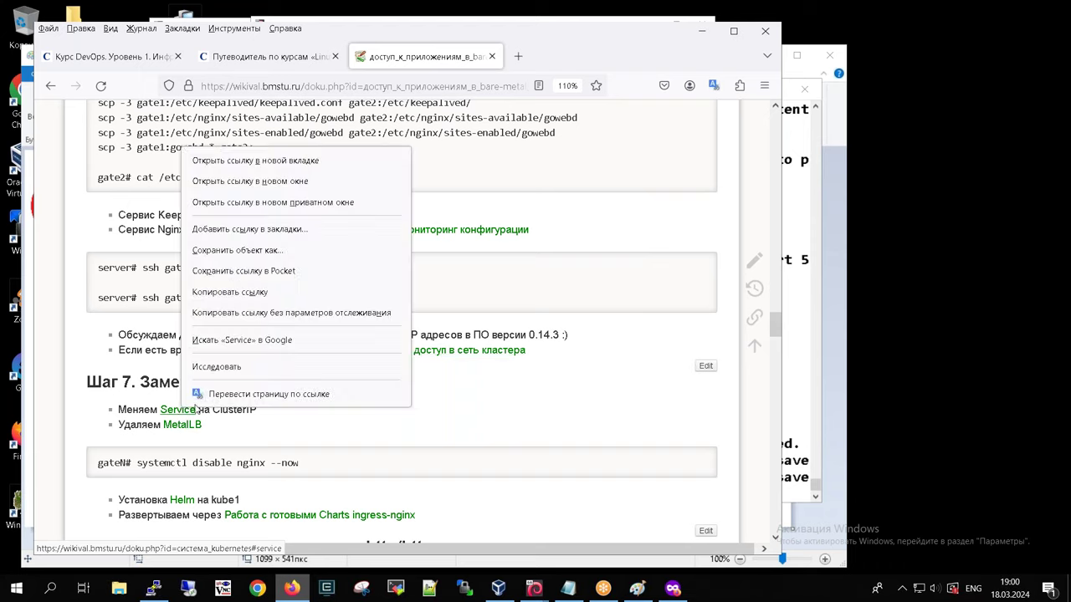
click(314, 161)
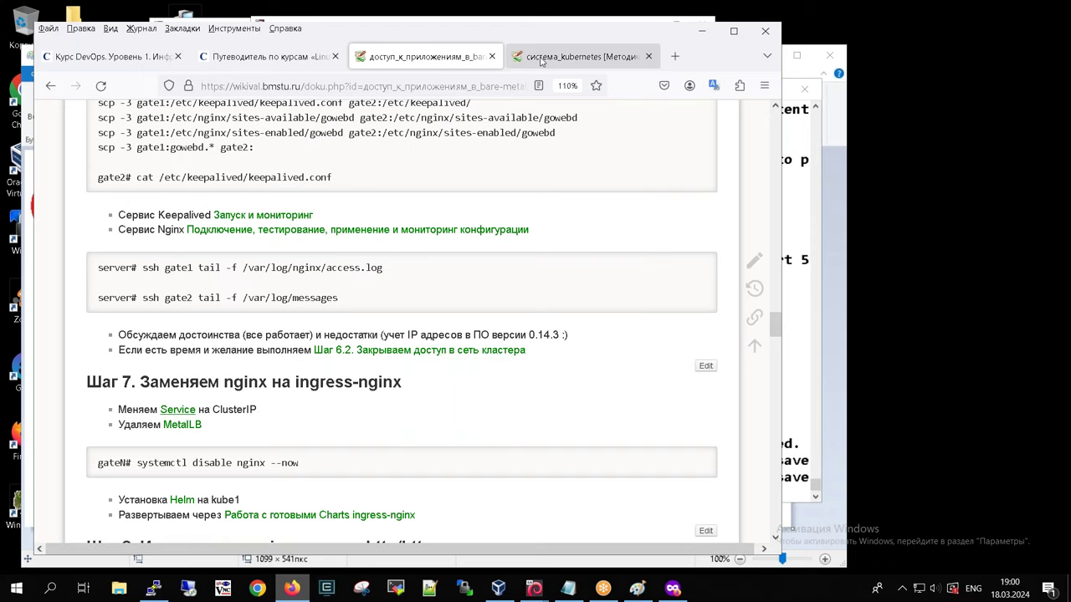
click(540, 60)
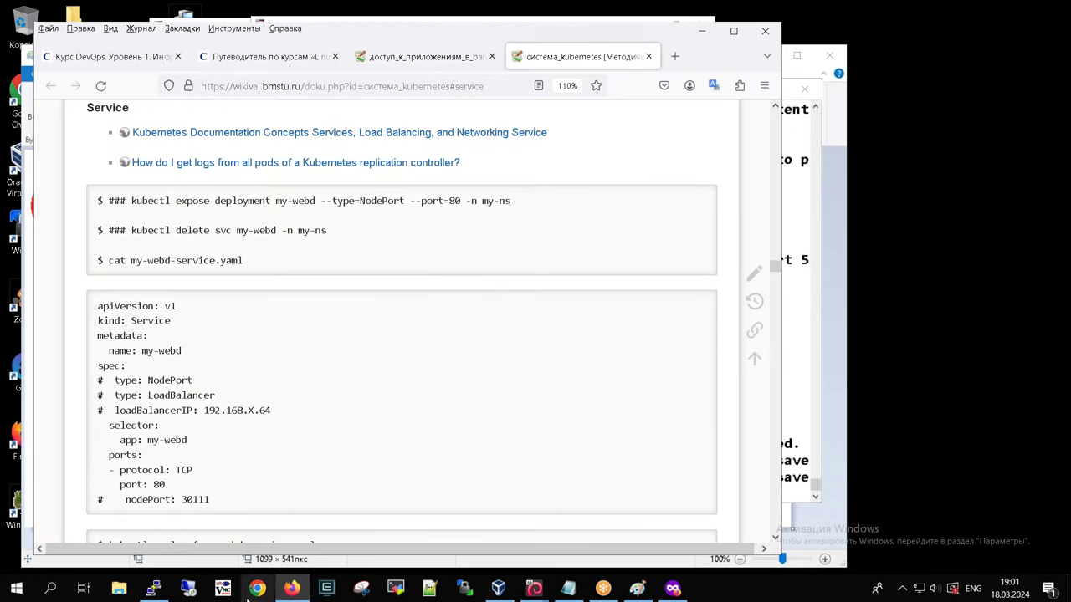
drag(131, 257, 243, 260)
key(ctrl+c)
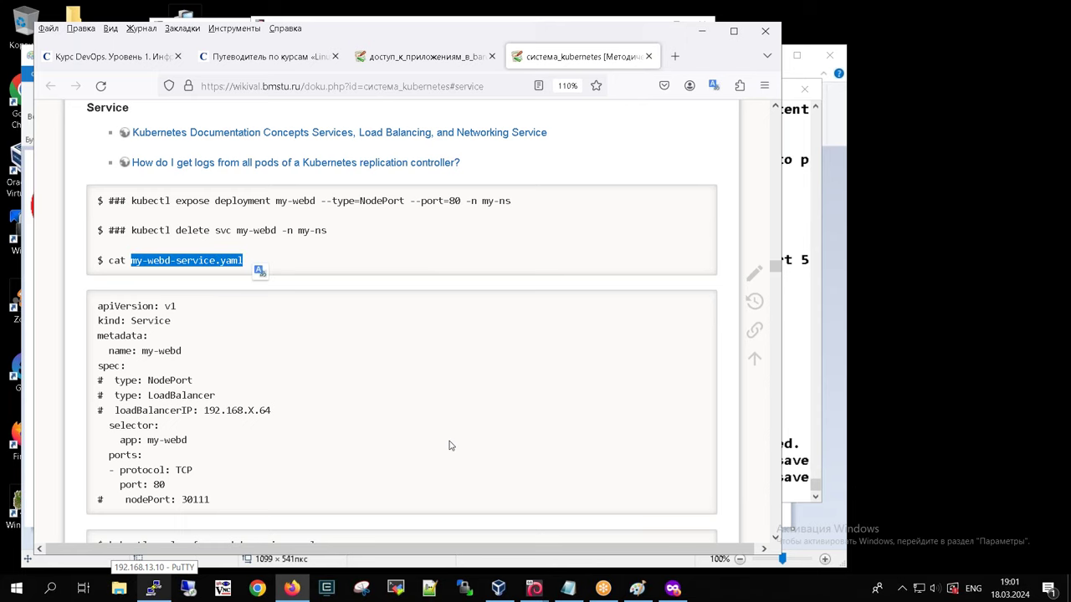
Step: Log out of gate2, ssh to kube1 and open my-webd-service.yaml in vim
key(alt+Tab)
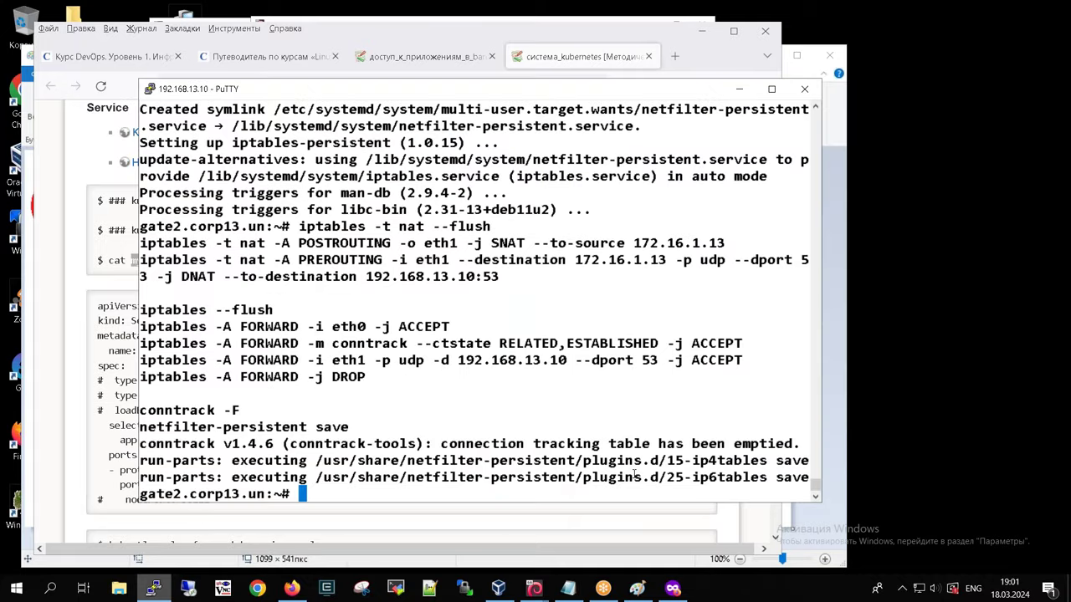
key(ctrl+d)
text(ssh k)
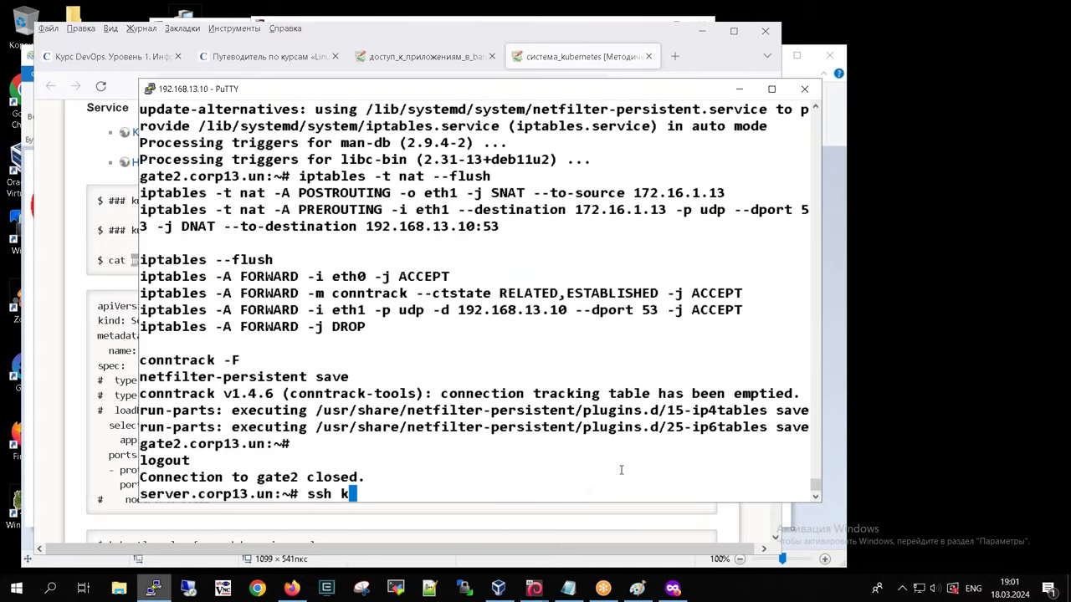
key(Up)
key(Return)
text(vim)
right_click(619, 477)
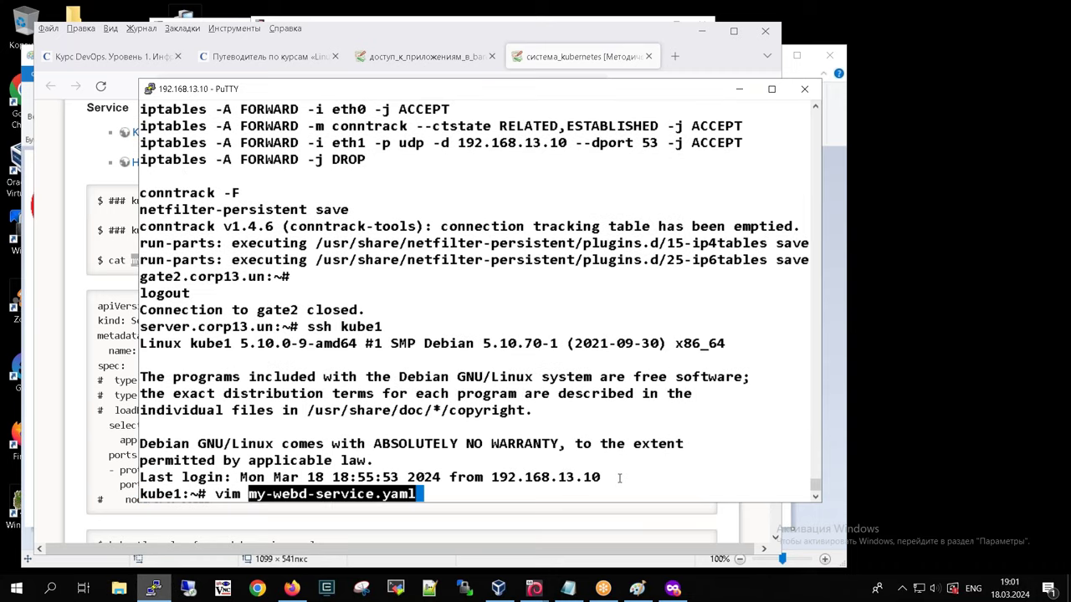
key(Return)
Step: Delete the type LoadBalancer and loadBalancerIP lines, save with :wq, and return to the wiki
key(Down)
key(Down)
key(Down)
key(Down)
key(Down)
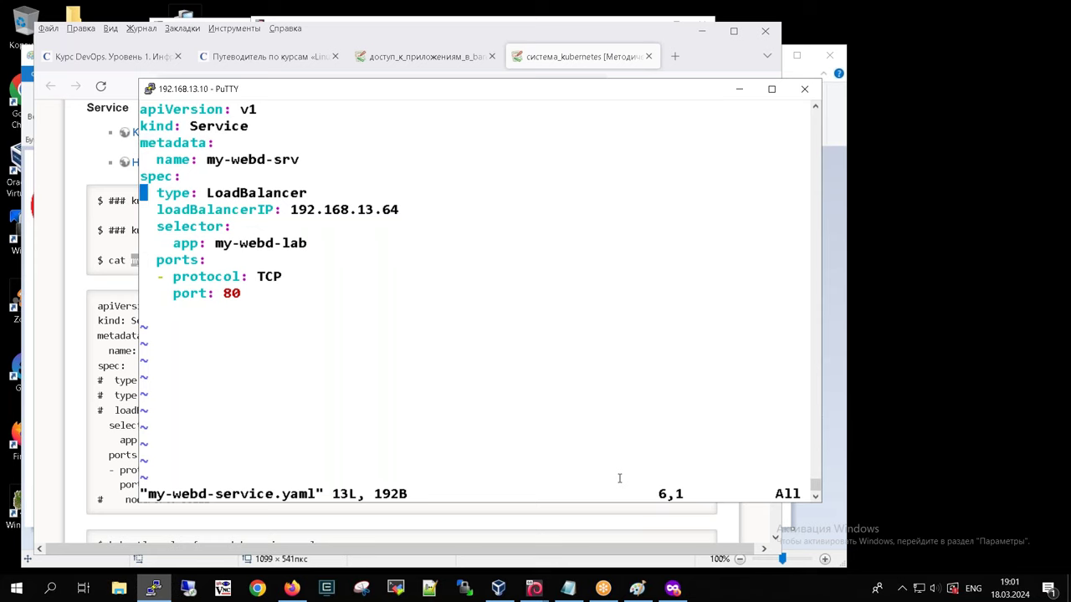
key(d)
key(d)
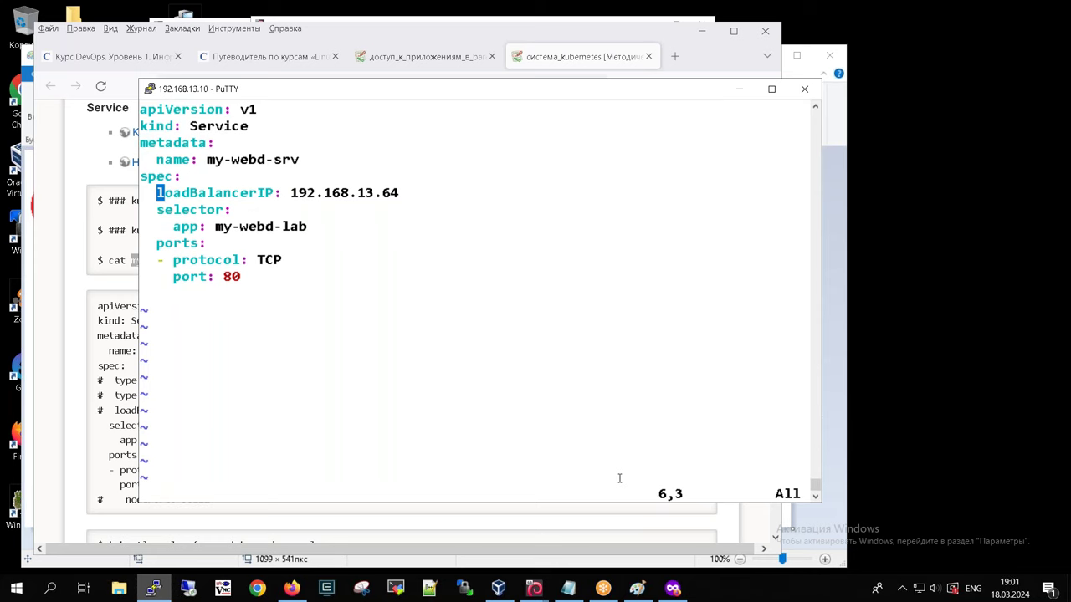
key(d)
key(d)
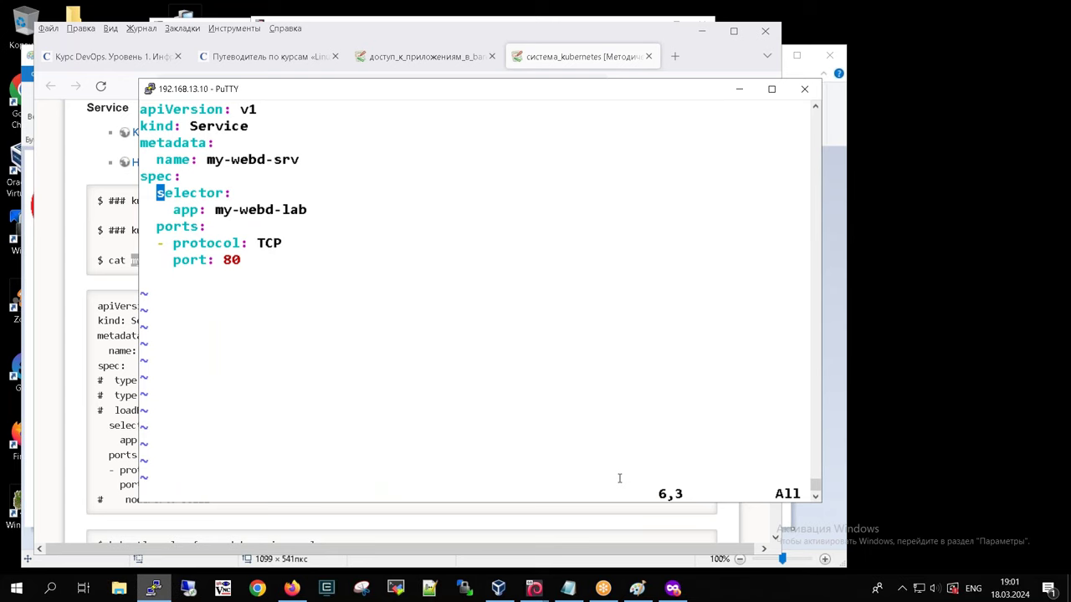
text(:wq)
key(Return)
key(Return)
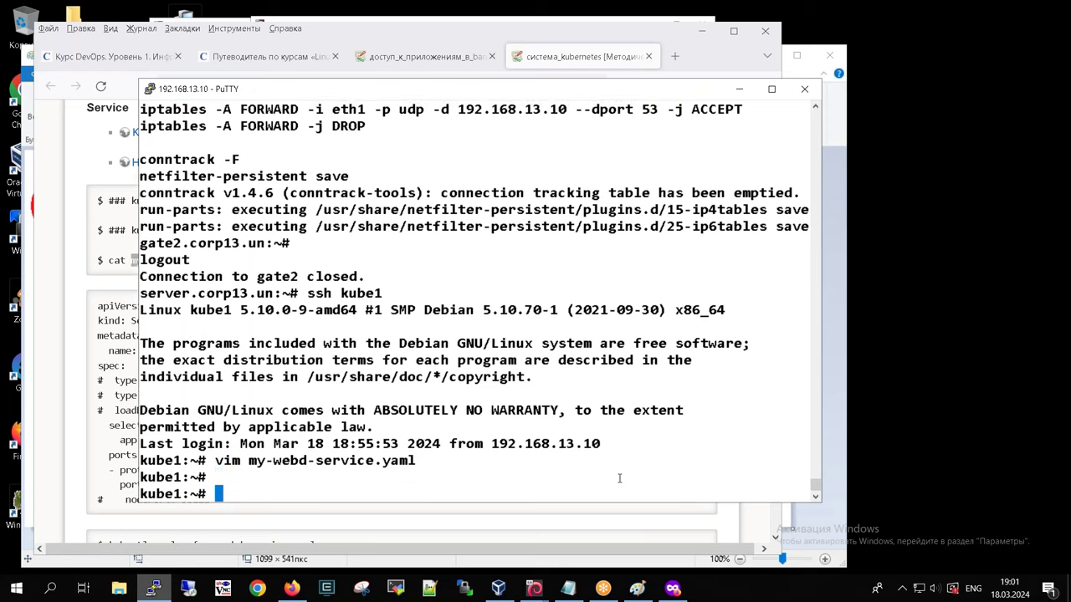
key(Return)
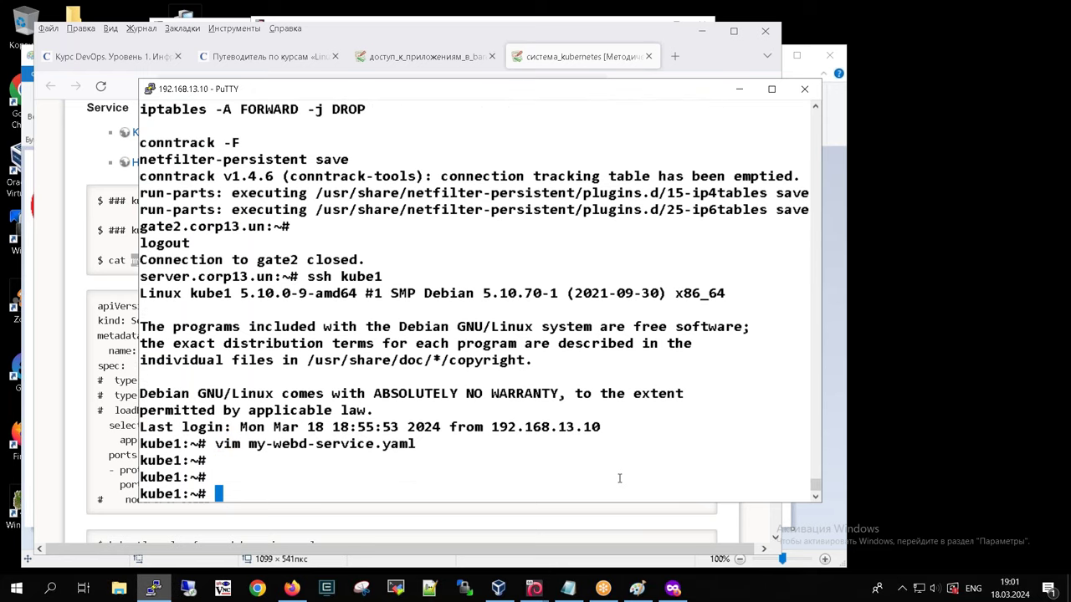
key(alt+Tab)
click(258, 271)
scroll(132, 425, down, 3)
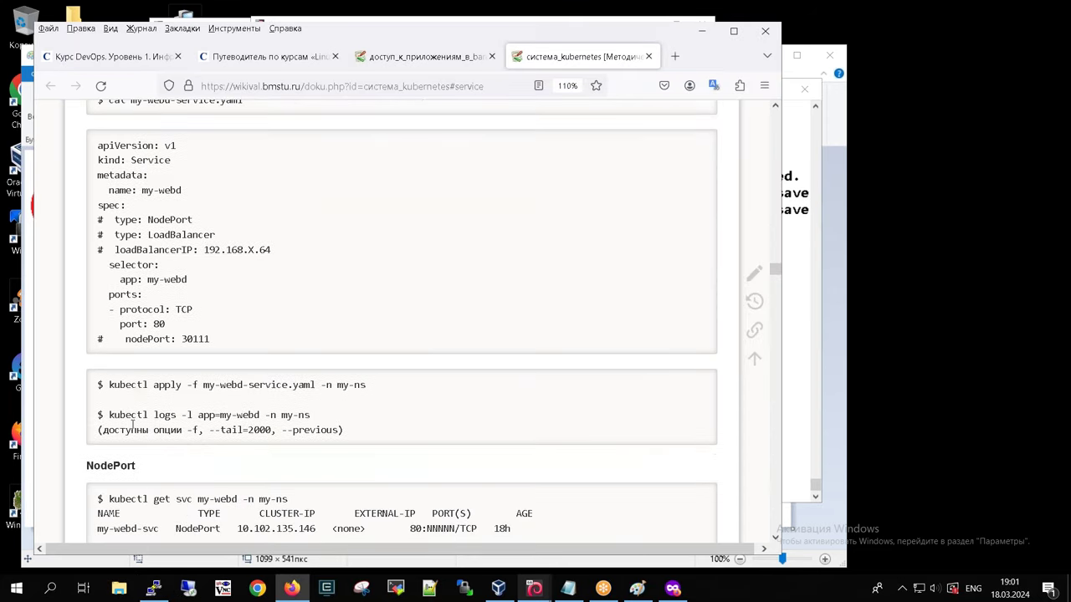
Step: Copy the wiki's kubectl apply command for my-webd-service.yaml and run it on kube1
drag(107, 385, 378, 377)
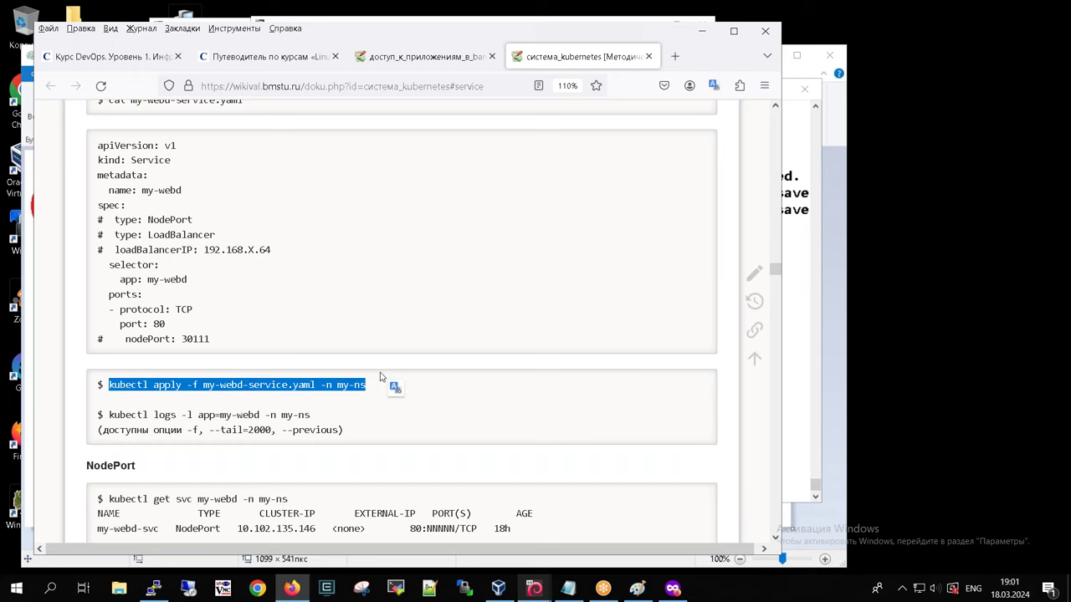
key(ctrl+c)
key(alt+Tab)
right_click(508, 374)
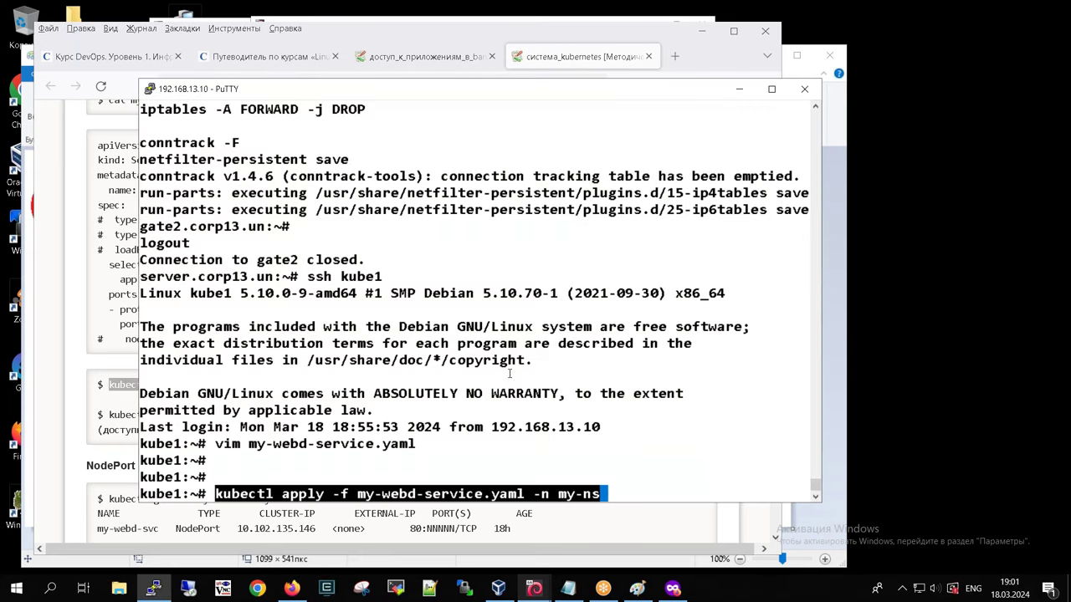
key(Return)
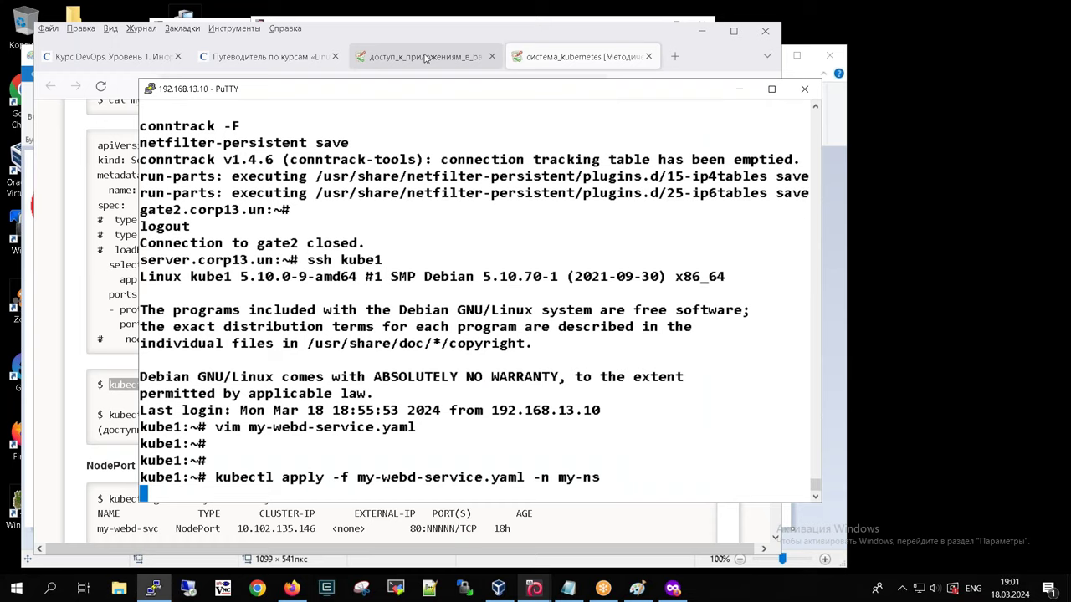
Step: Open the wiki's MetalLB section in a new tab and select its manifest install command
click(574, 63)
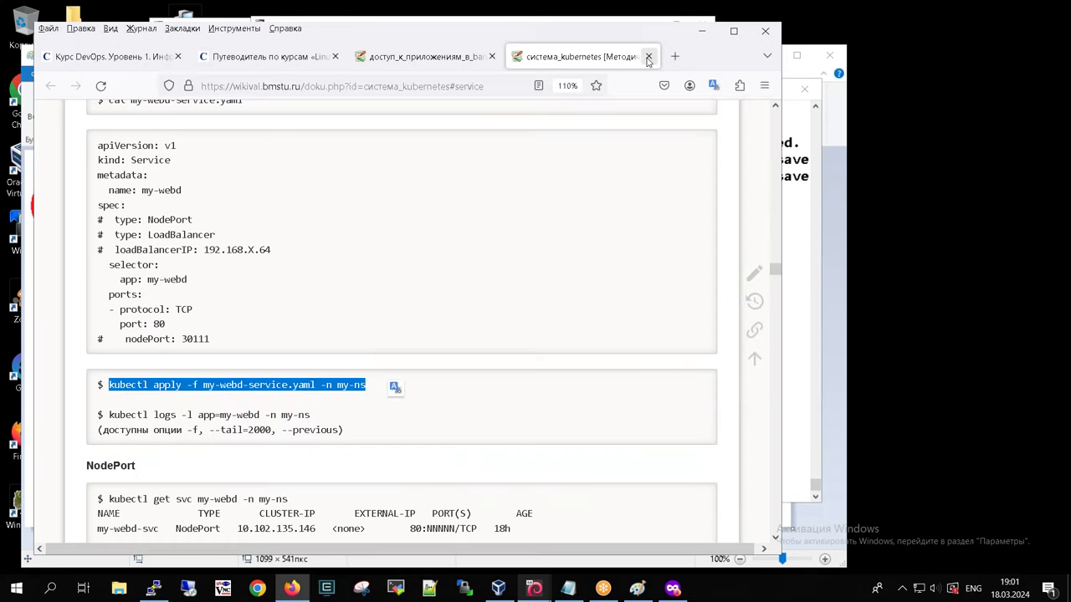
click(647, 57)
right_click(178, 434)
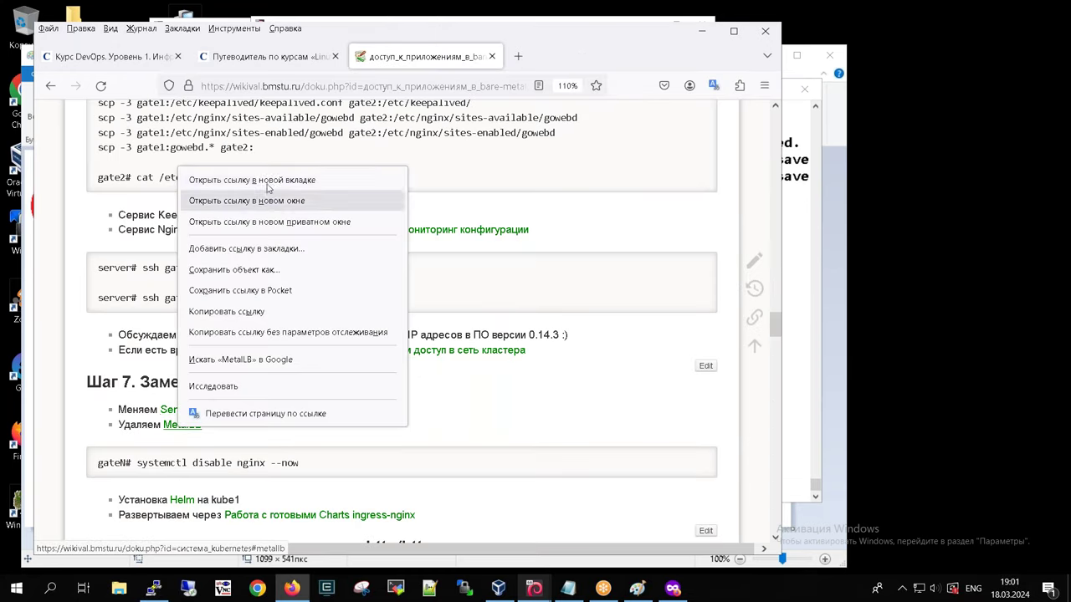
click(251, 177)
click(586, 57)
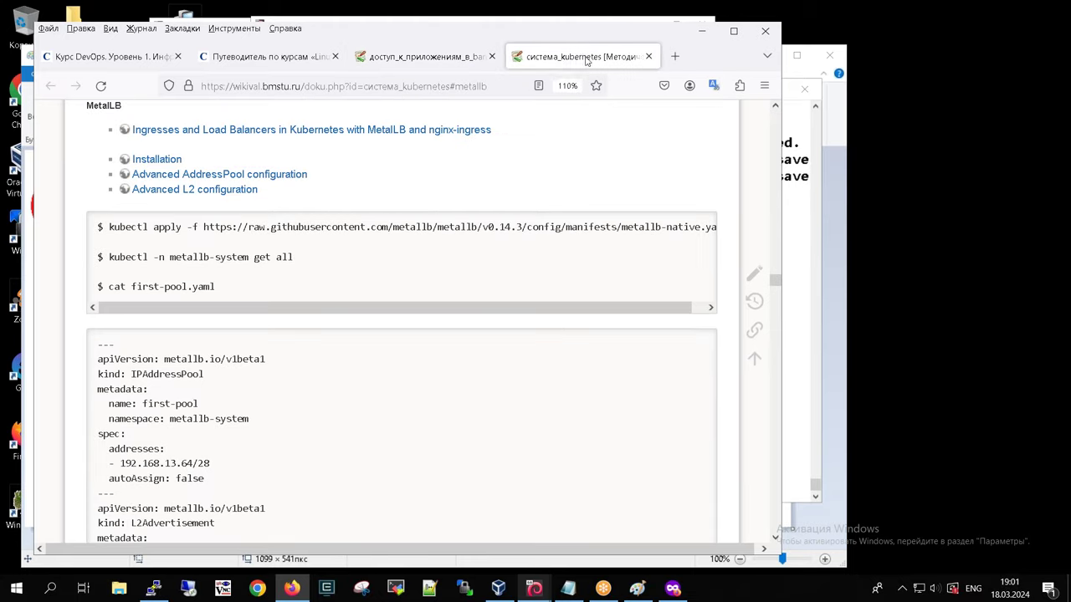
drag(107, 226, 720, 226)
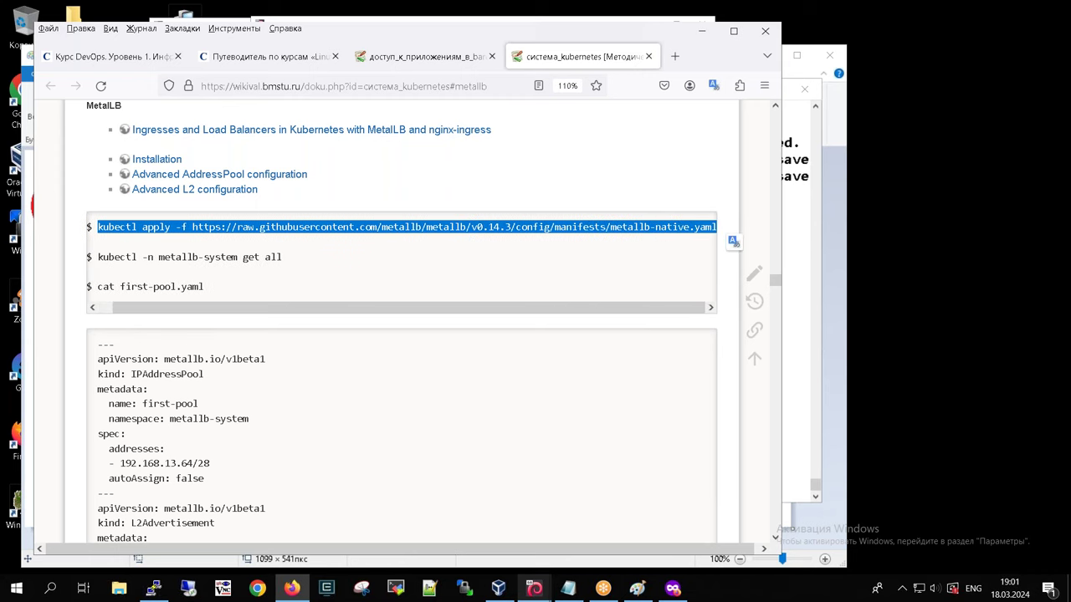
Step: Run the MetalLB manifest command with apply changed to delete, uninstalling MetalLB
key(alt+Tab)
right_click(422, 379)
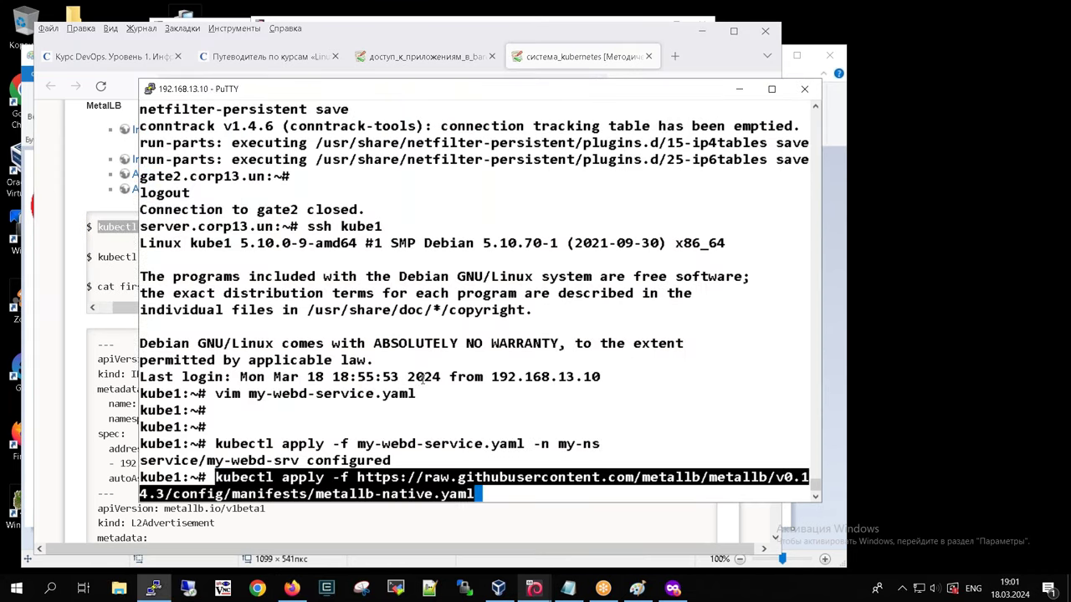
key(Left)
key(Left)
key(Left)
key(Left)
key(Left)
key(Left)
key(Left)
key(Left)
key(Left)
key(Left)
key(Left)
key(Left)
key(Left)
key(Left)
key(Left)
key(Left)
key(Left)
key(Left)
key(Left)
key(Left)
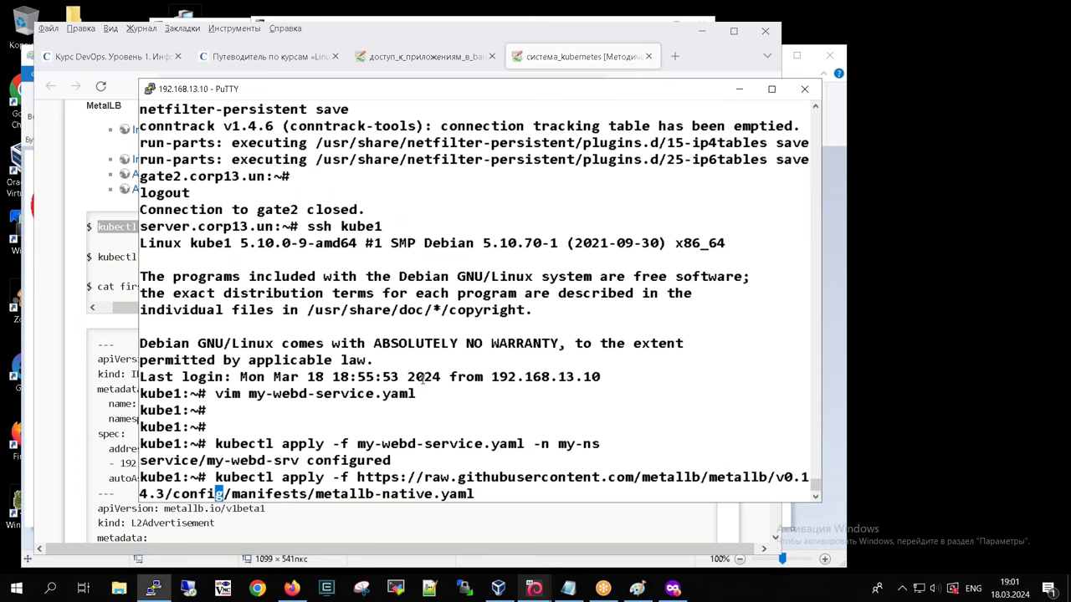
key(Left)
key(Left)
key(Left)
key(Left)
key(Left)
key(Left)
key(Left)
key(Left)
key(Left)
key(Left)
key(Left)
key(Left)
key(Left)
key(Left)
key(Left)
key(Left)
key(Left)
key(Left)
key(Left)
key(Left)
key(Delete)
key(BackSpace)
key(BackSpace)
key(BackSpace)
key(BackSpace)
text(delete)
key(Return)
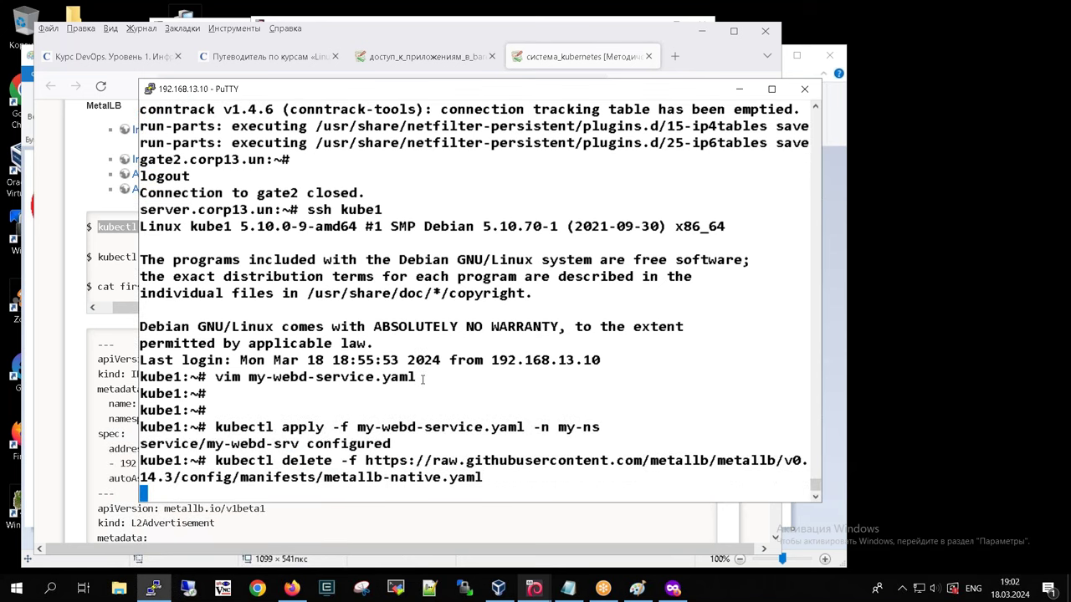
Step: Remove first-pool.yaml on kube1 with rm and close the extra wiki page
click(122, 281)
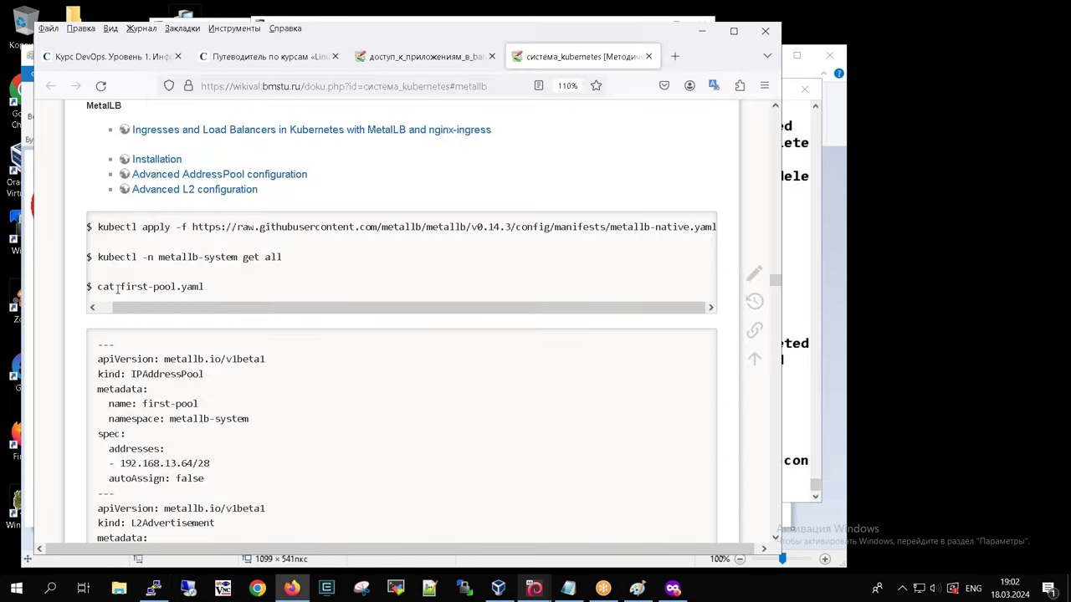
drag(122, 282, 211, 289)
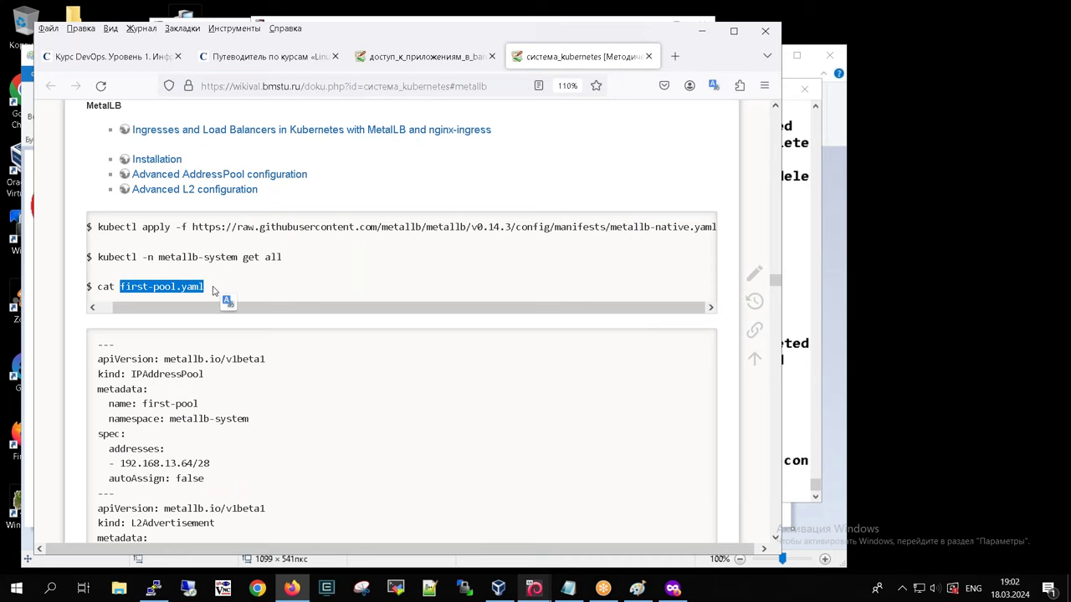
key(alt+Tab)
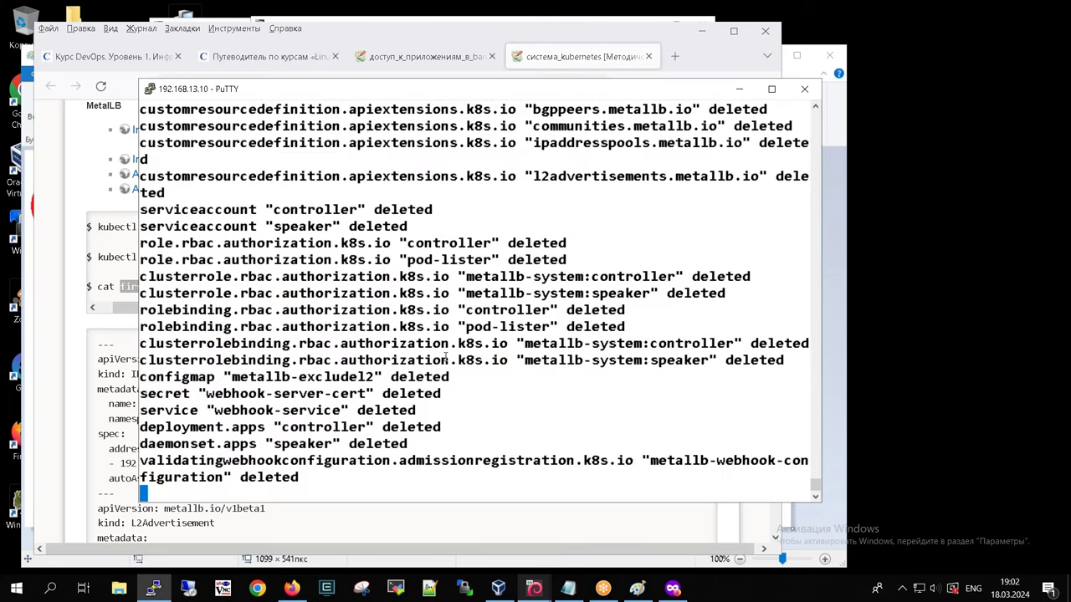
text(rm)
right_click(487, 416)
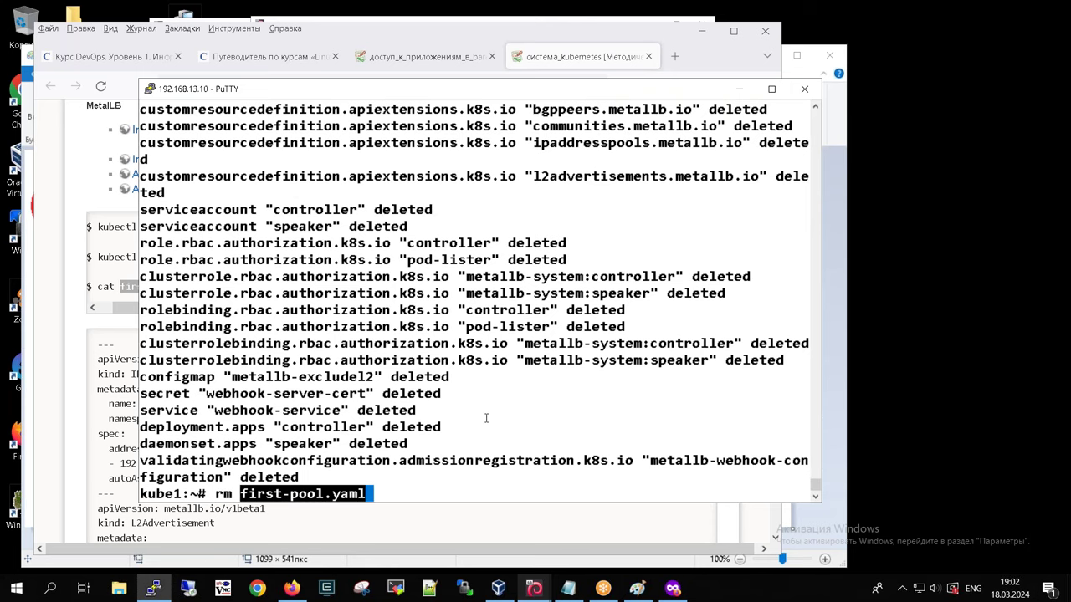
key(Return)
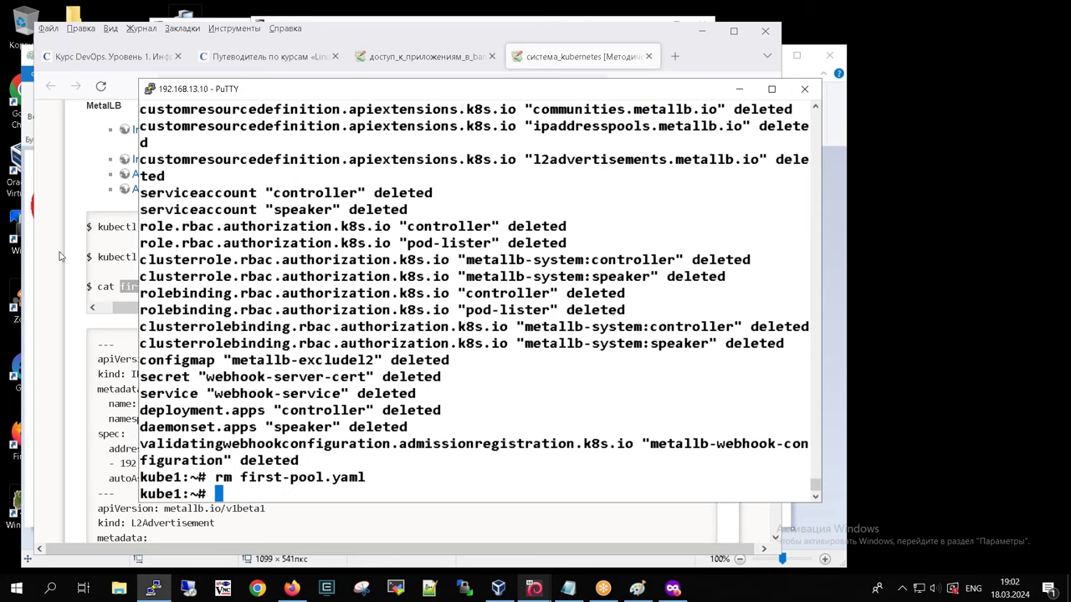
click(66, 257)
click(648, 56)
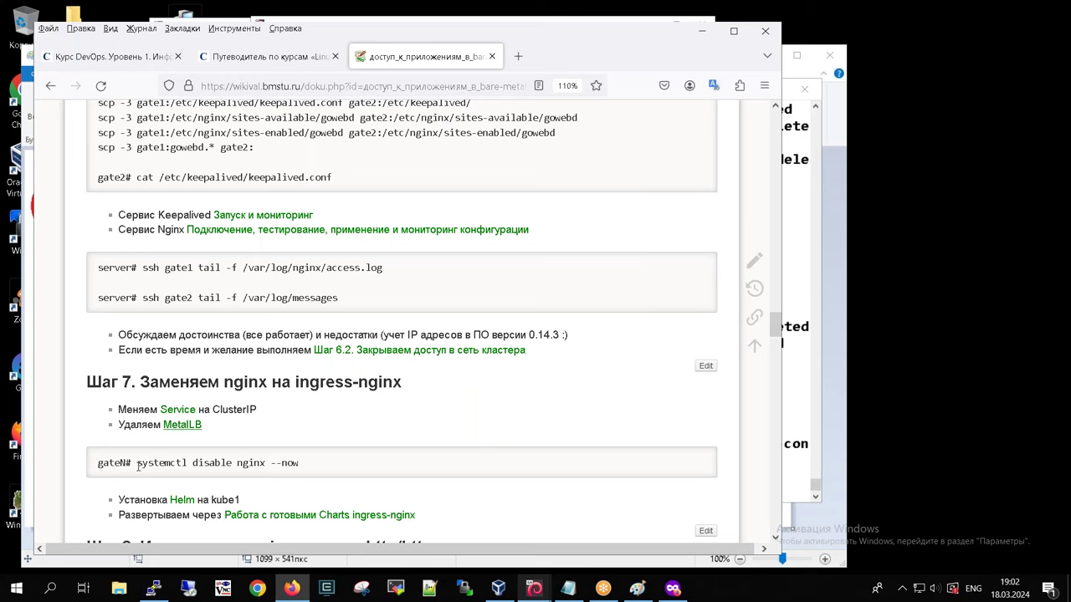
Step: Log out of kube1 and run ssh gate1 systemctl disable nginx --now
drag(137, 465, 300, 465)
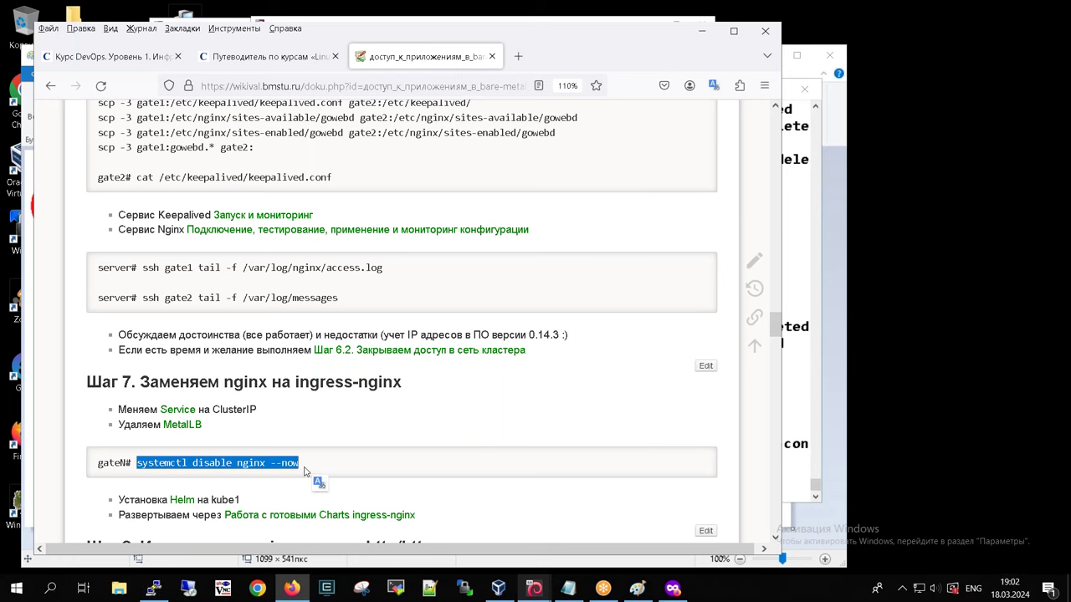
key(alt+Tab)
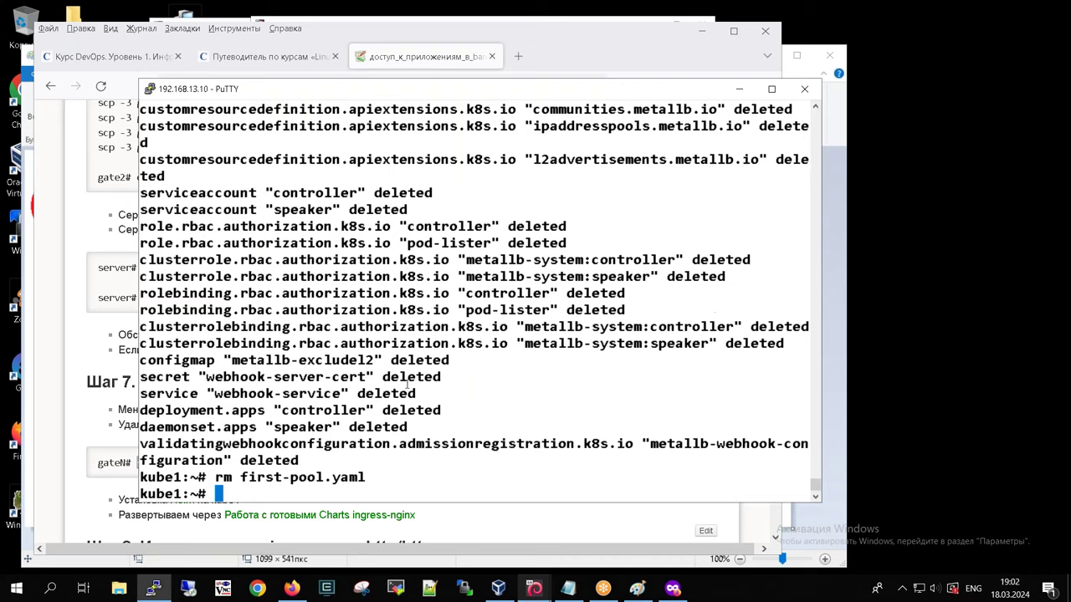
key(ctrl+d)
text(ssh gate1 systemctl)
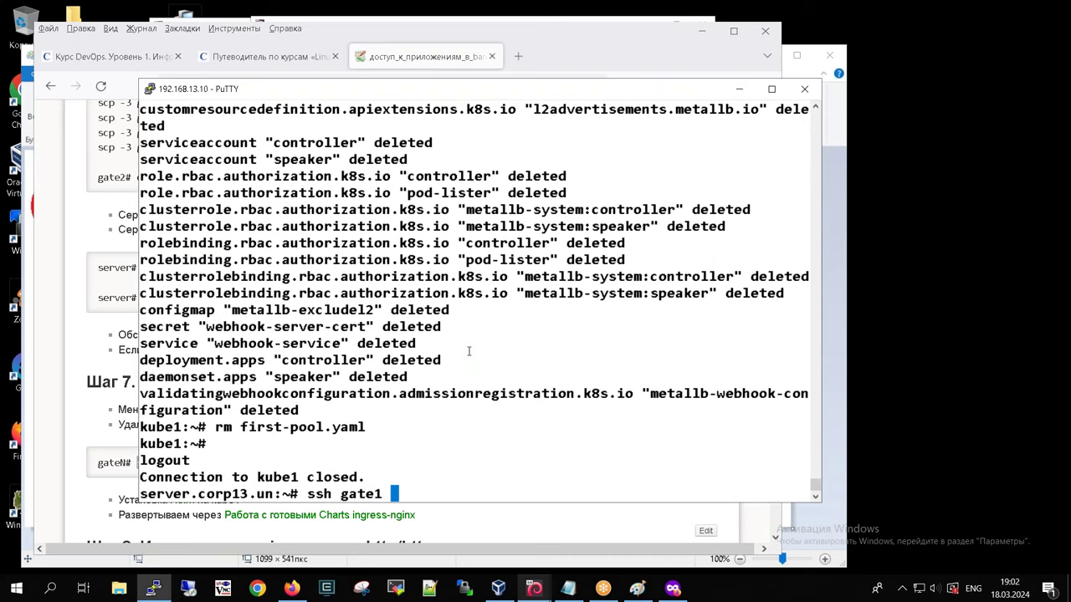
right_click(488, 352)
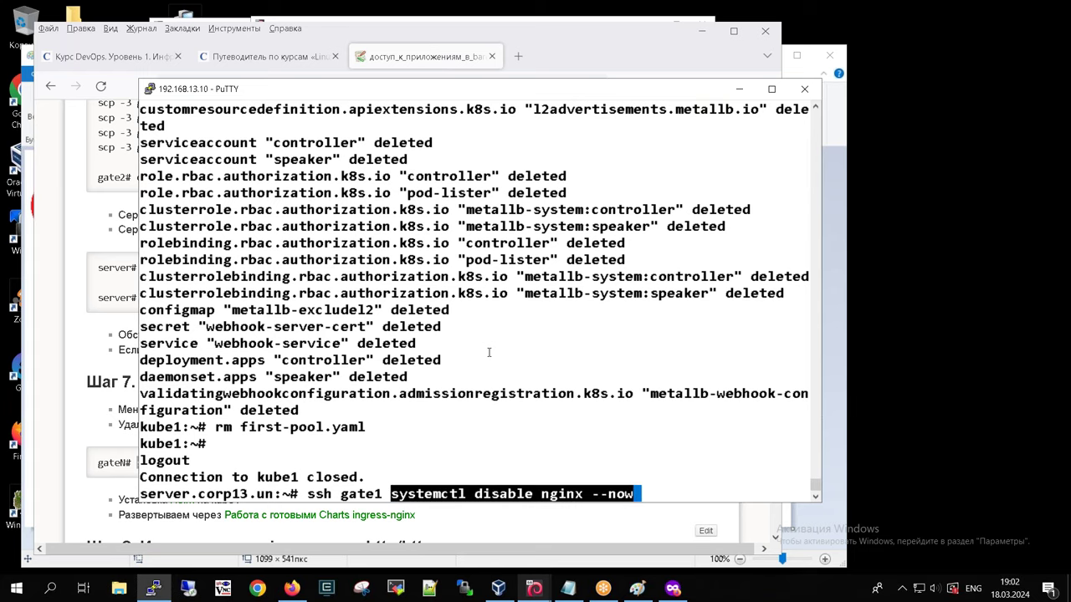
key(Return)
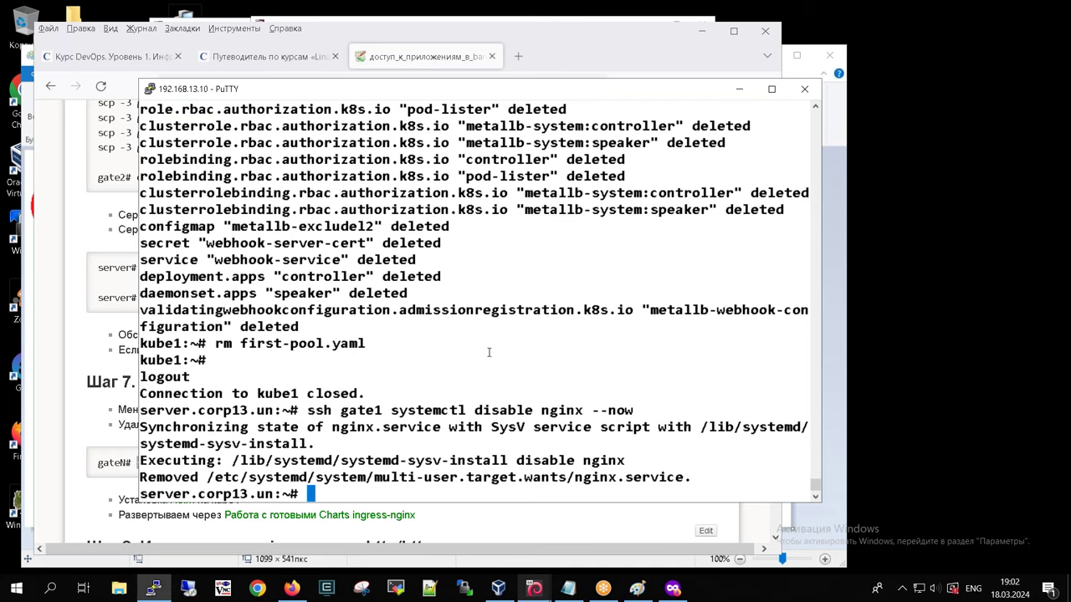
Step: Repeat the same command against gate2 to stop and disable its nginx
key(Up)
key(Left)
key(Left)
key(Left)
key(Left)
key(Left)
key(Left)
key(Left)
key(Left)
key(Left)
key(Left)
key(Left)
key(Left)
key(Left)
key(Left)
key(Left)
key(Left)
key(Left)
key(Left)
key(Left)
key(Left)
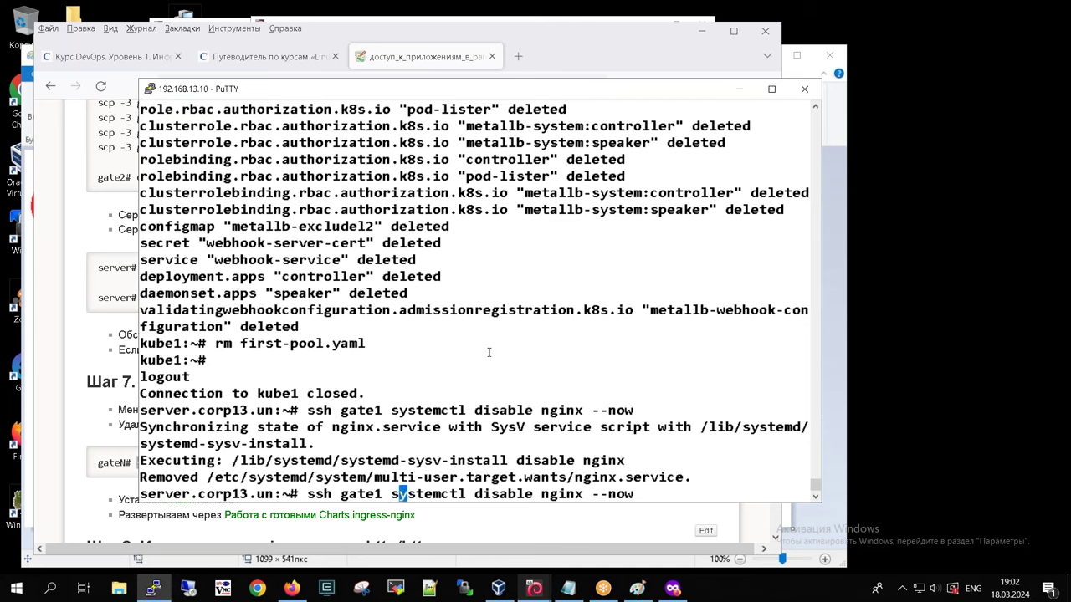
key(BackSpace)
text(2)
key(Return)
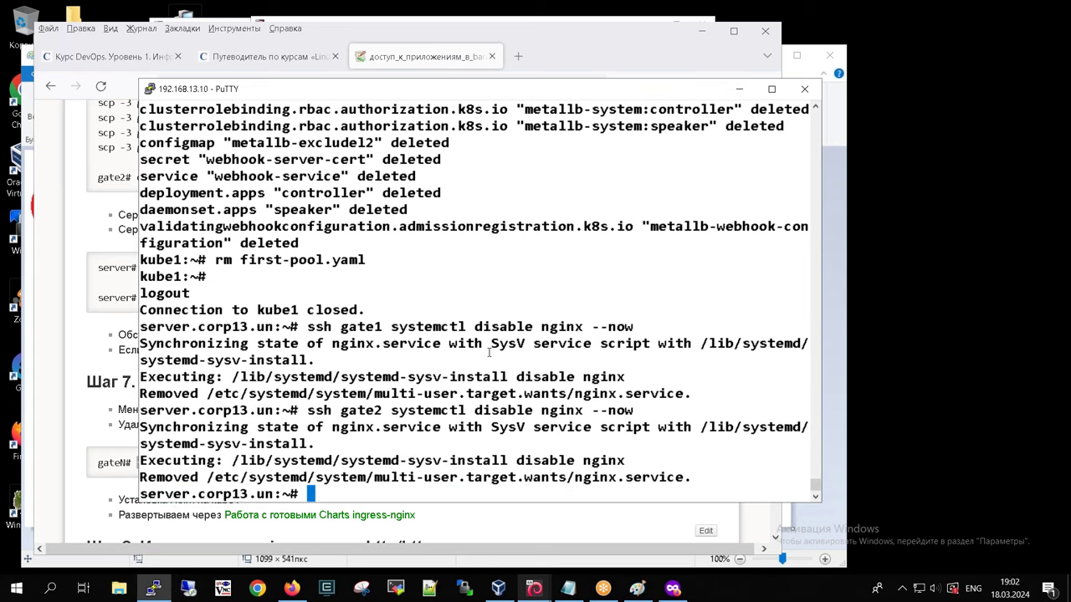
Step: Open the wiki's Helm section in a new tab and select the Helm wget command
click(102, 383)
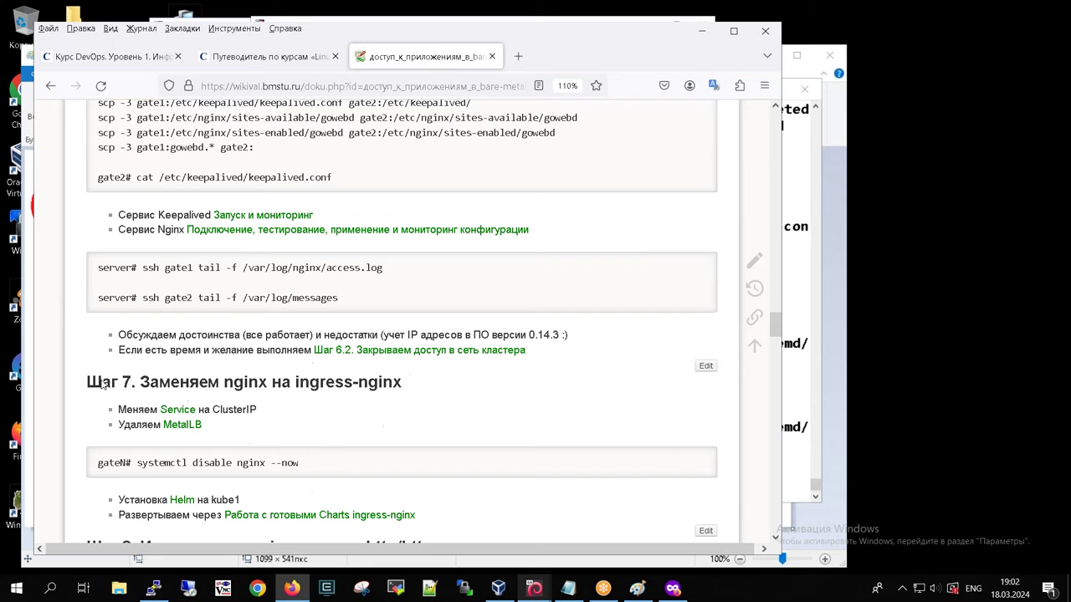
scroll(278, 431, down, 2)
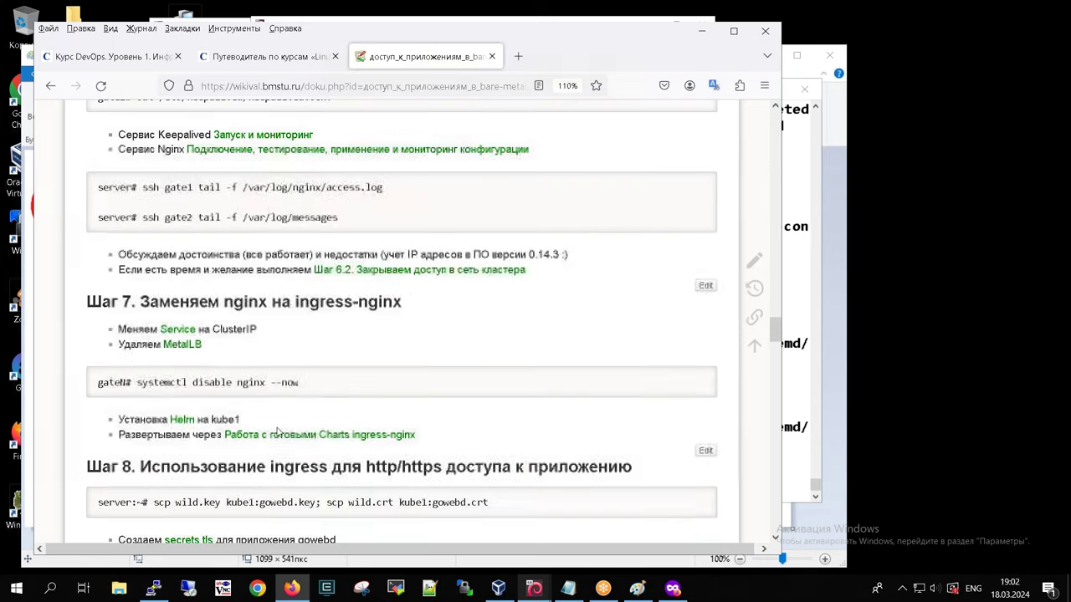
right_click(184, 420)
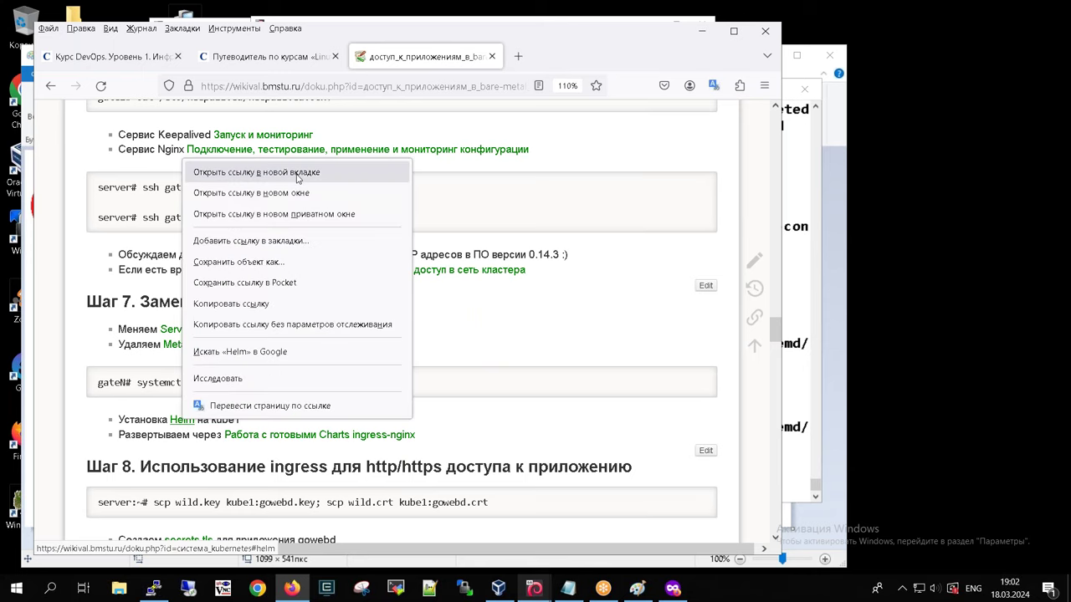
click(256, 172)
click(566, 57)
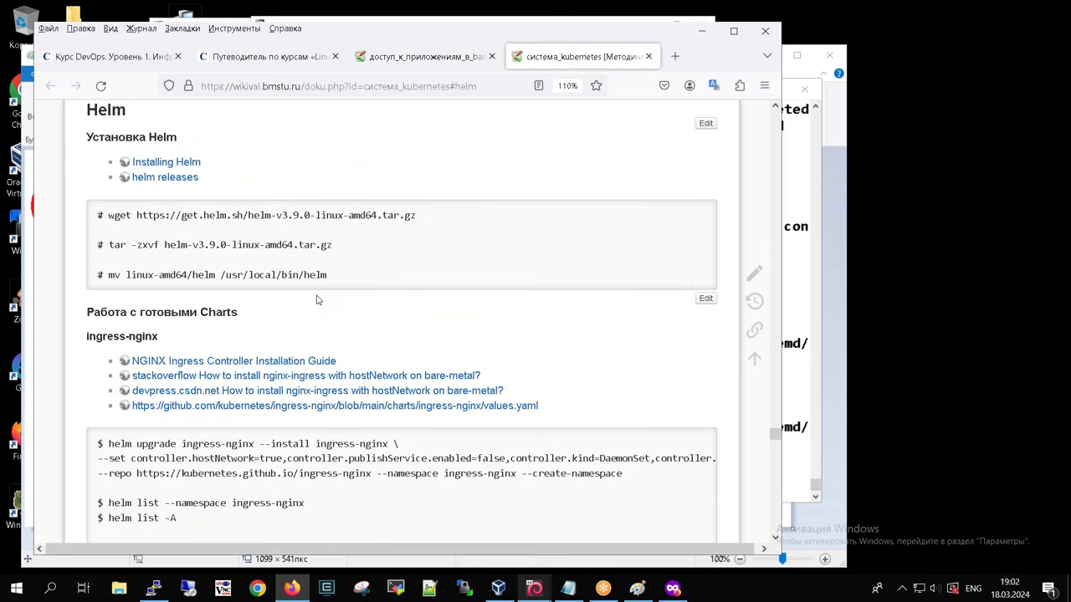
drag(116, 216, 429, 216)
click(234, 239)
drag(108, 216, 419, 215)
key(ctrl+c)
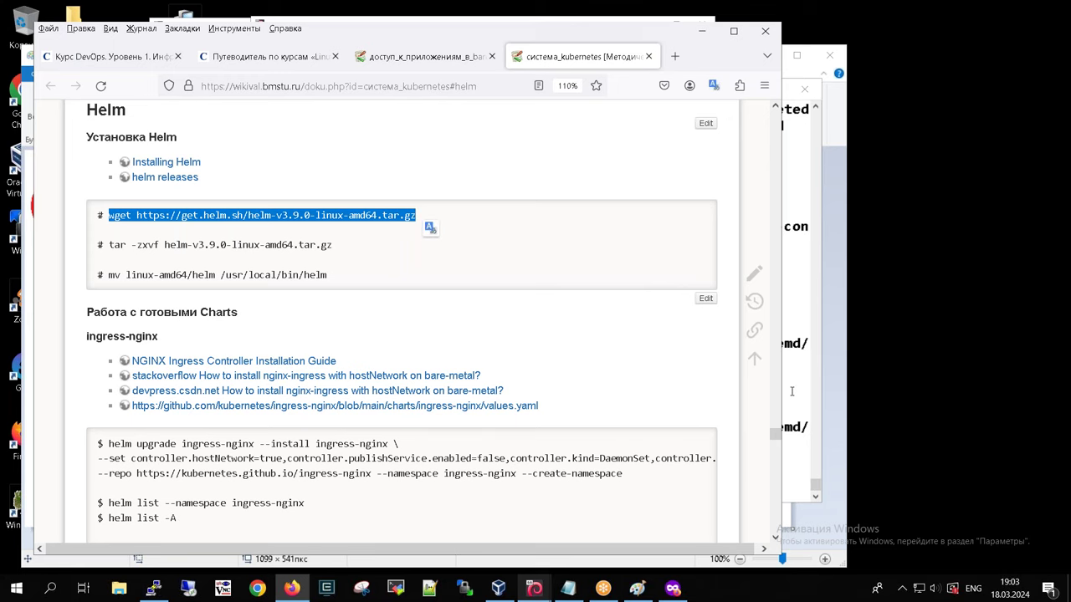
Step: Connect to kube1 and download the Helm v3.9.0 archive with wget
click(805, 413)
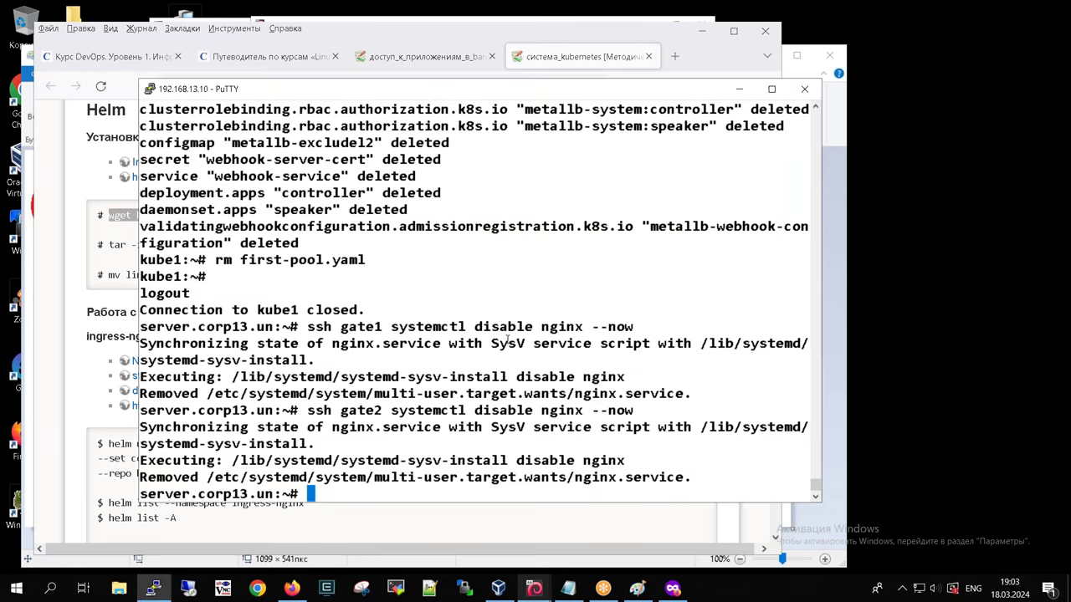
text(ssh kube1)
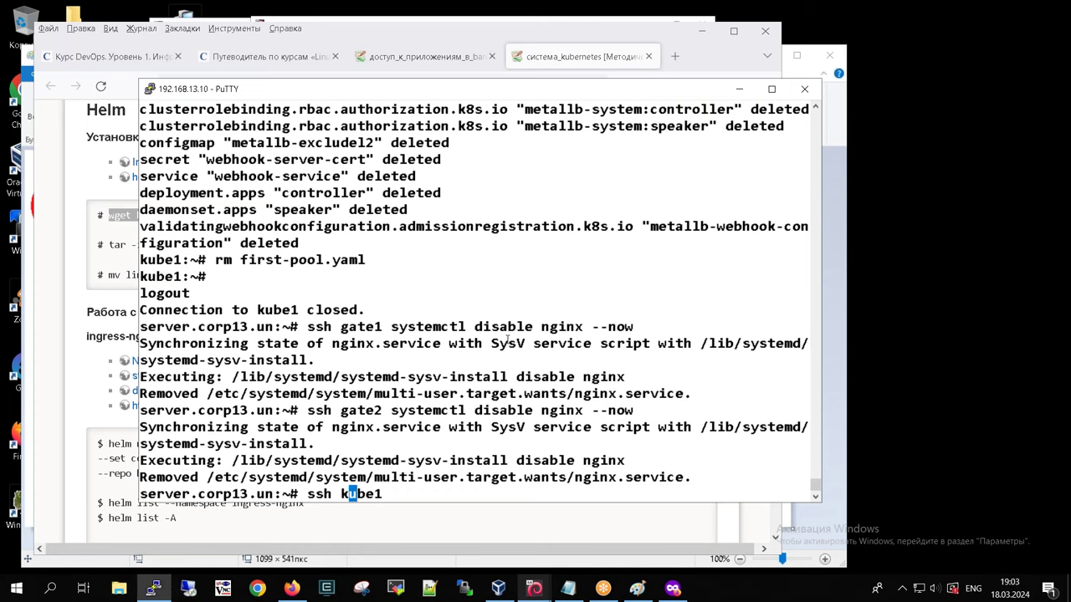
key(Return)
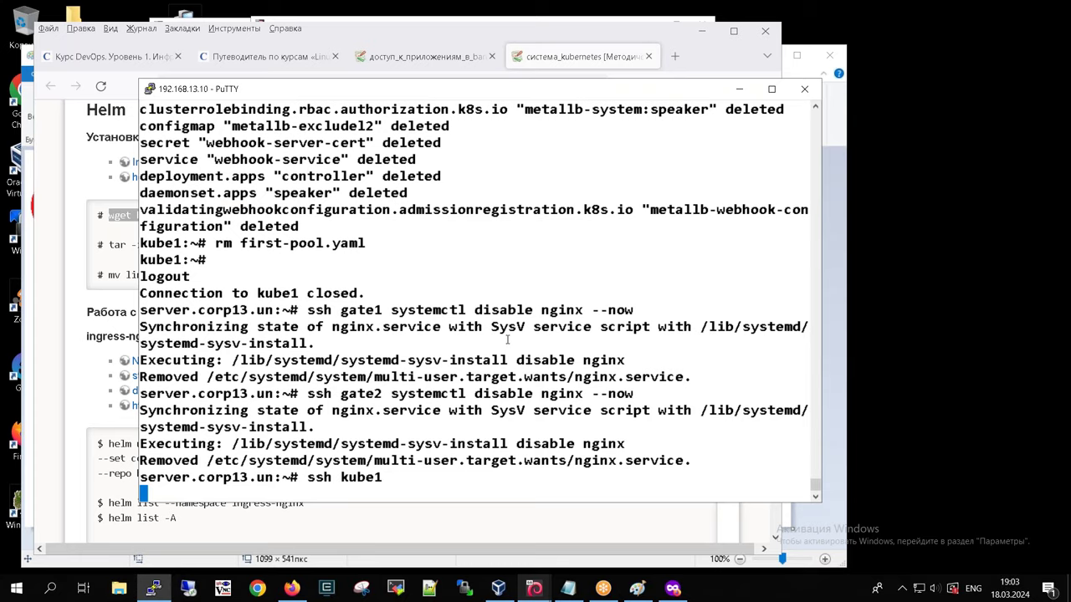
key(Return)
key(Return)
key(Return)
right_click(383, 368)
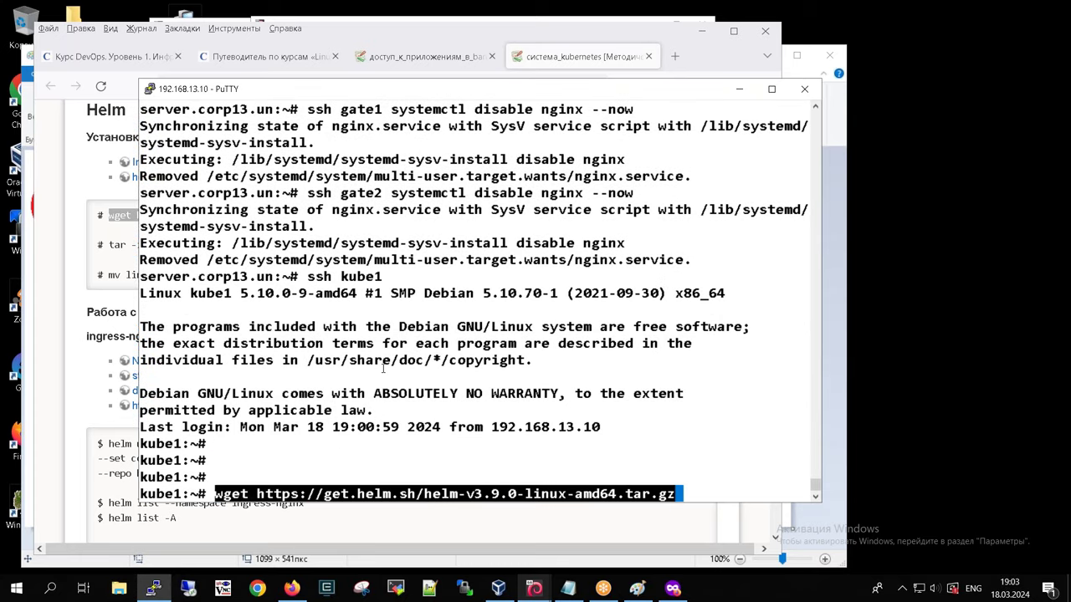
key(Return)
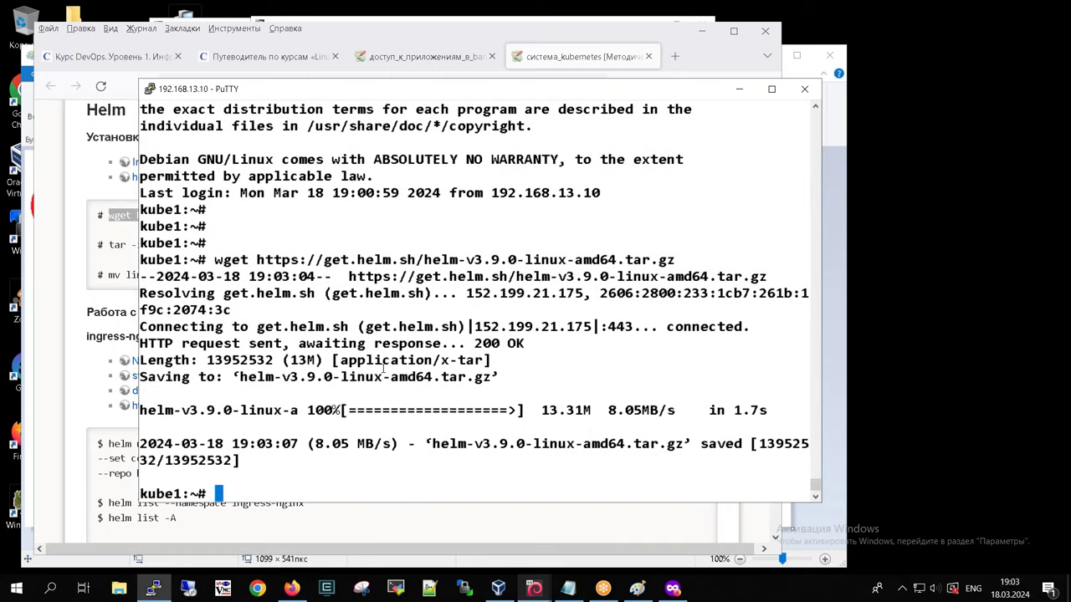
Step: Unpack the Helm archive on kube1 with the wiki's tar -zxvf command
click(103, 260)
drag(108, 244, 333, 245)
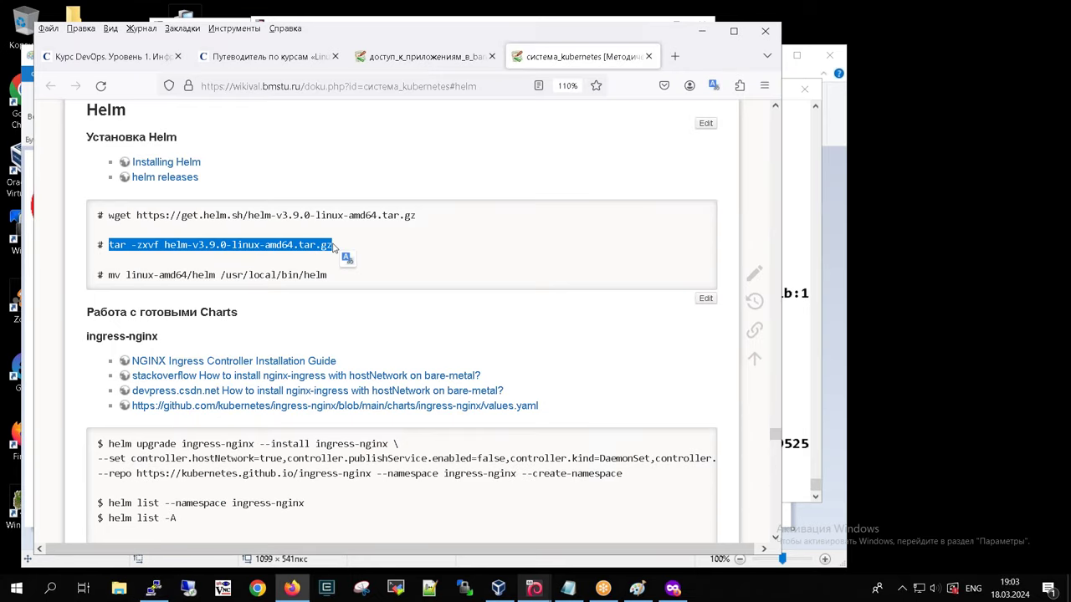
key(ctrl+c)
key(alt+Tab)
right_click(459, 337)
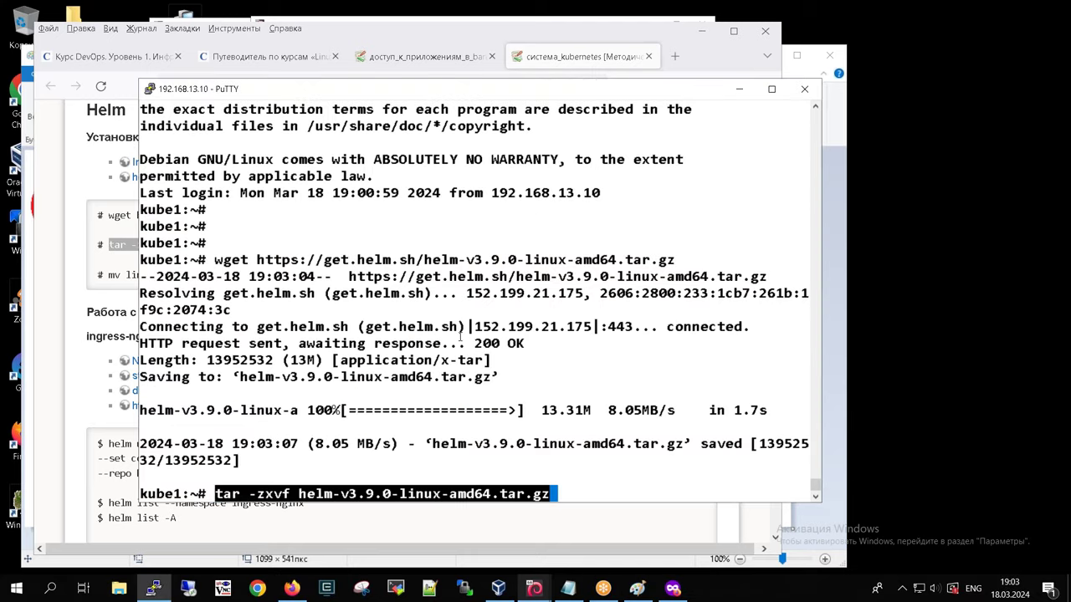
key(Return)
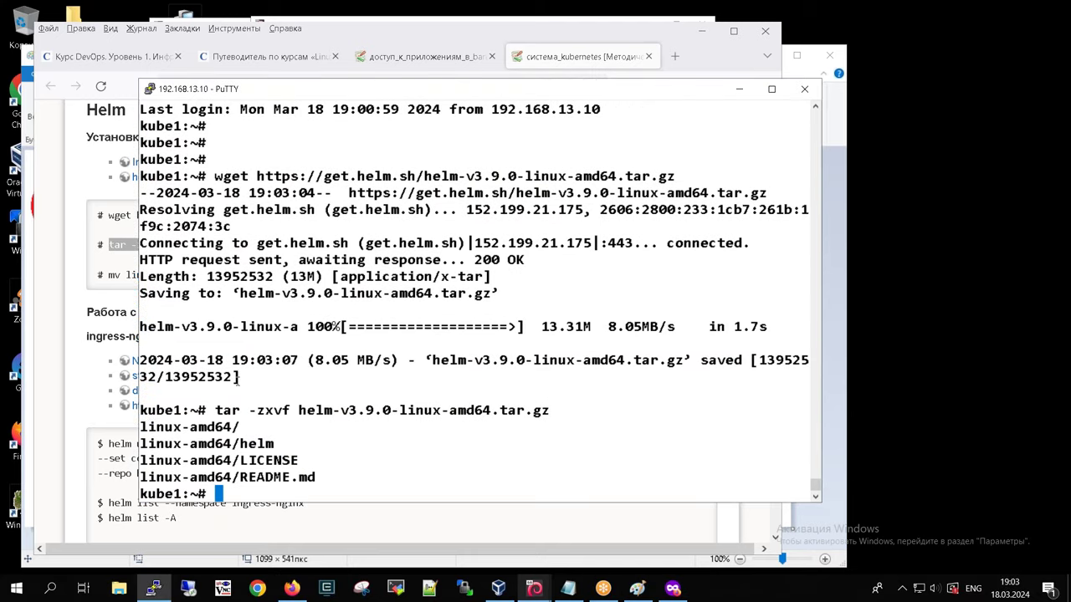
Step: Move the helm binary into /usr/local/bin with the wiki's mv command
click(114, 288)
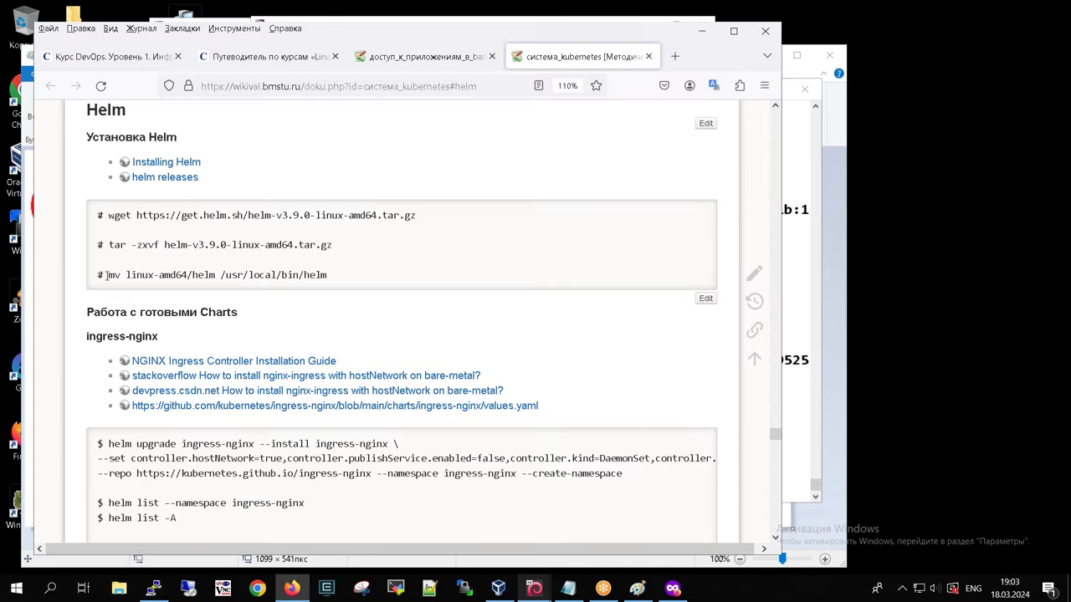
drag(108, 274, 326, 274)
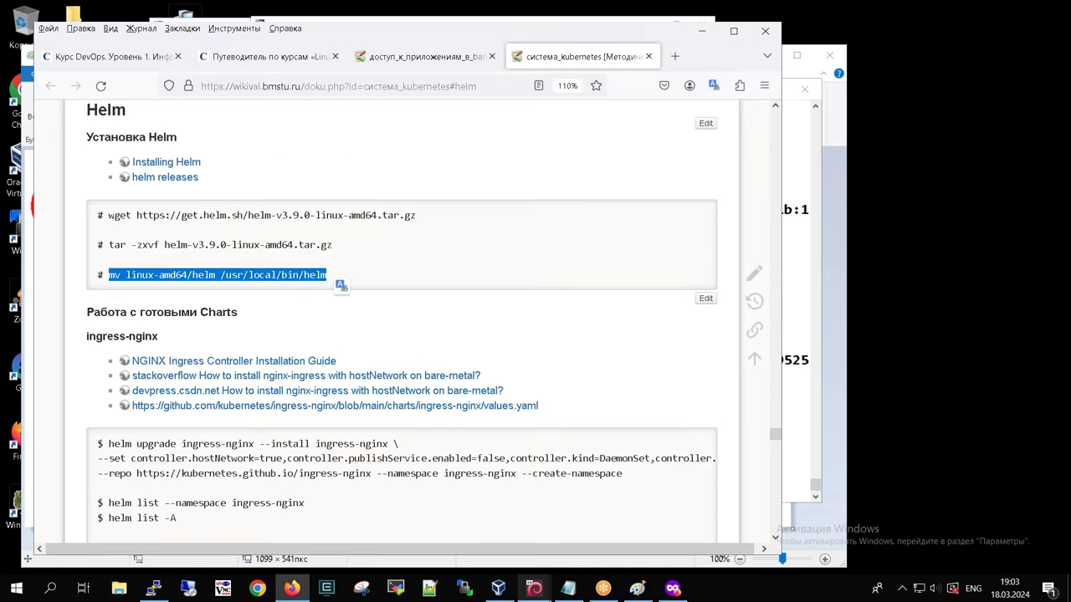
key(alt+Tab)
right_click(601, 391)
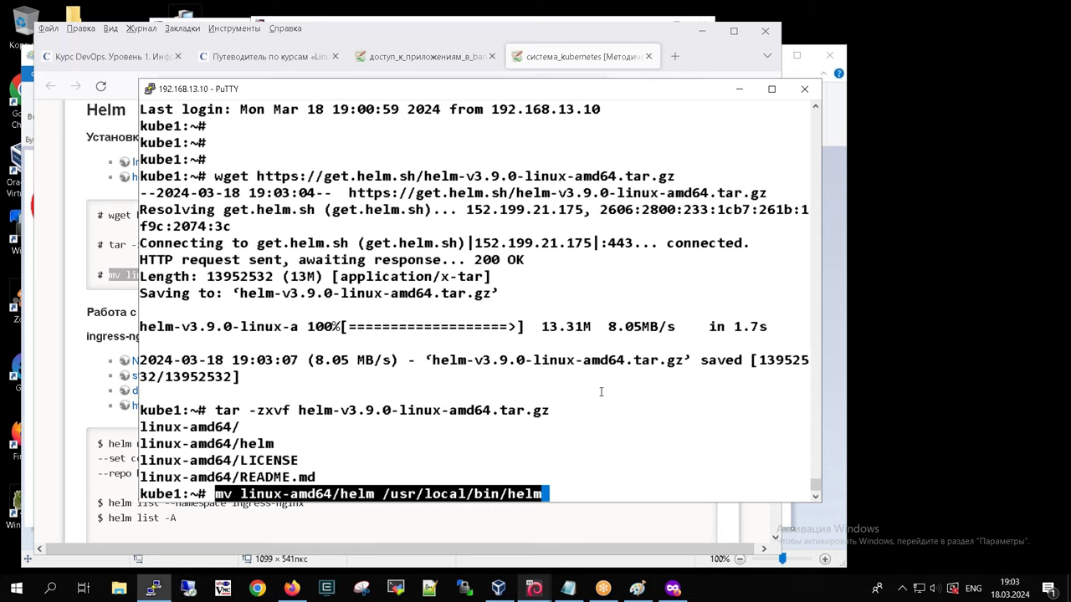
key(Return)
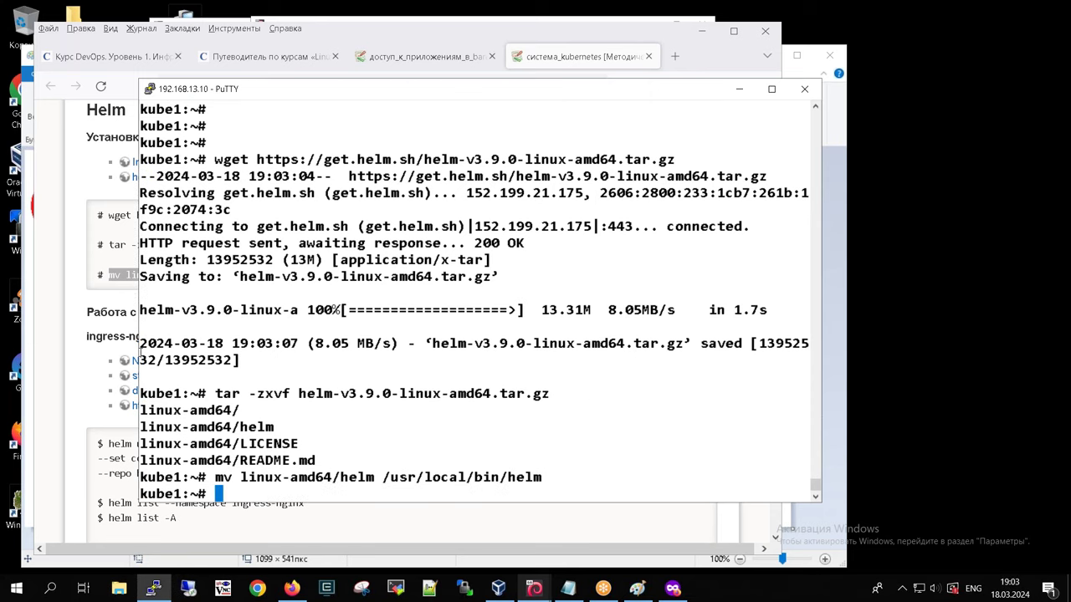
click(109, 348)
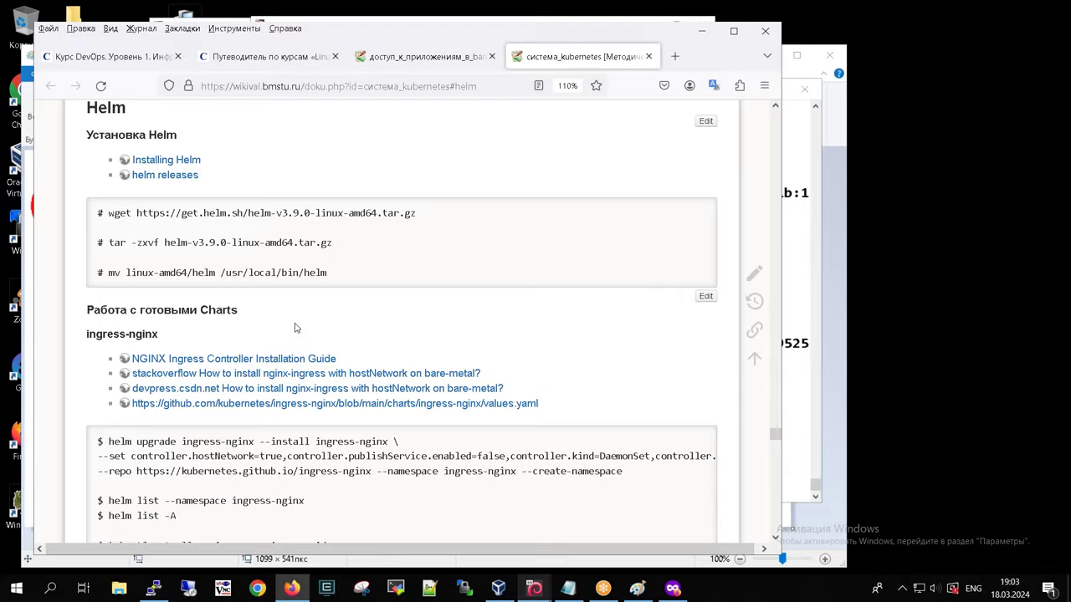
Step: Read through the wiki's ingress-nginx install instructions, noting the chart repository and controller settings
scroll(294, 327, down, 3)
scroll(436, 393, down, 2)
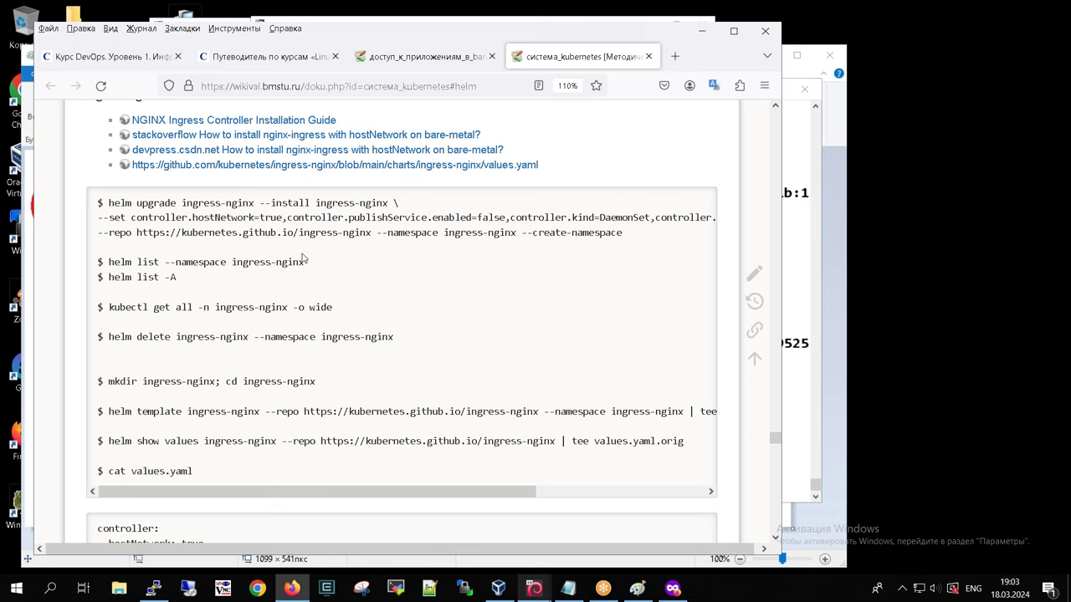
drag(148, 233, 343, 232)
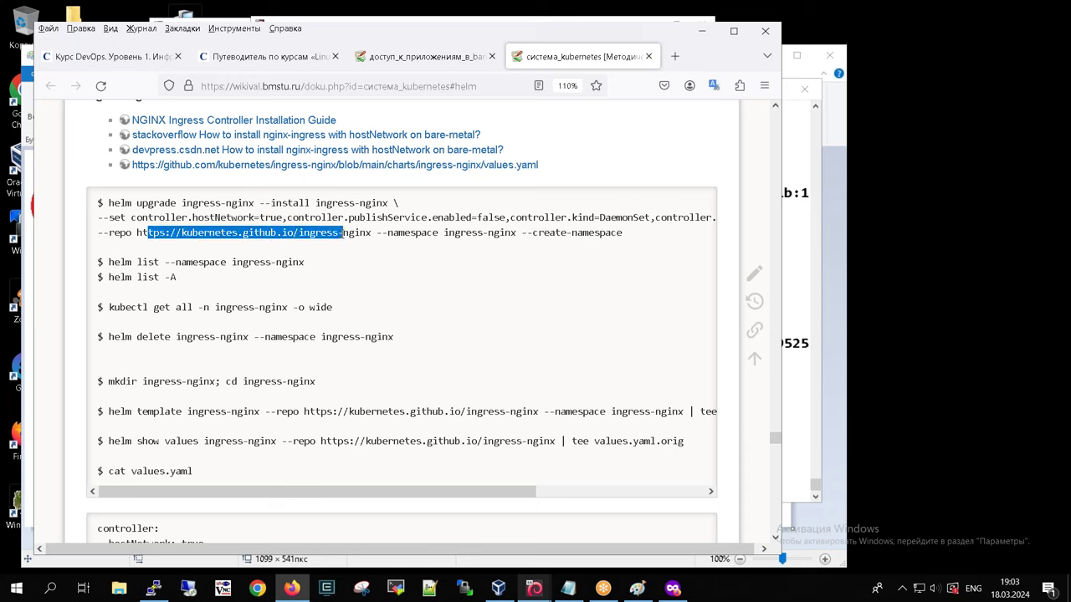
drag(109, 217, 427, 219)
click(443, 238)
scroll(494, 378, down, 2)
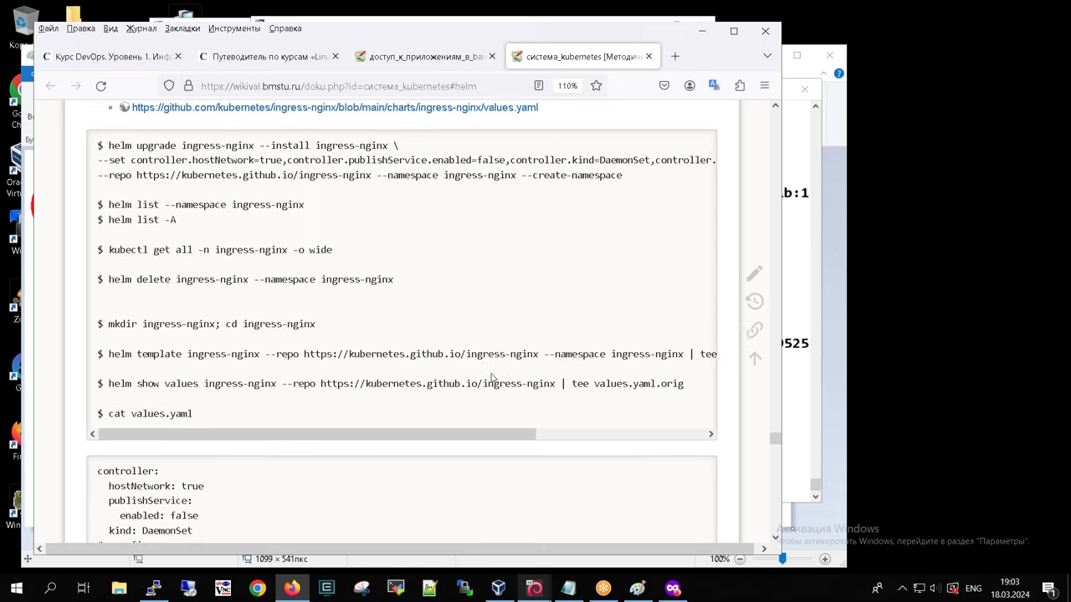
scroll(272, 377, down, 2)
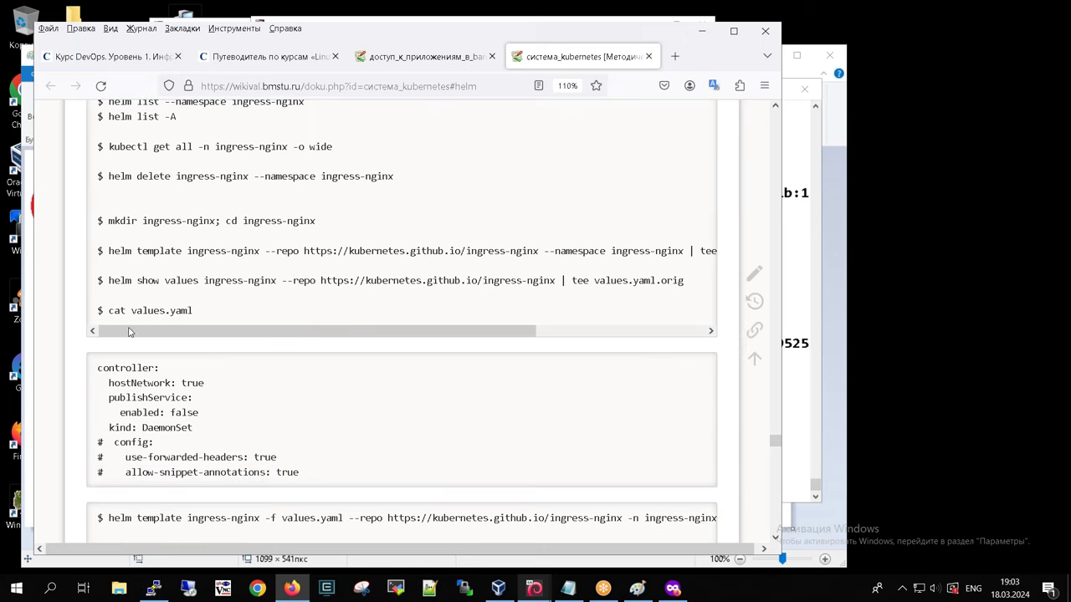
drag(109, 279, 683, 285)
Step: Run 'mkdir ingress-nginx; cd ingress-nginx' on kube1
drag(107, 221, 317, 224)
key(alt+Tab)
right_click(433, 365)
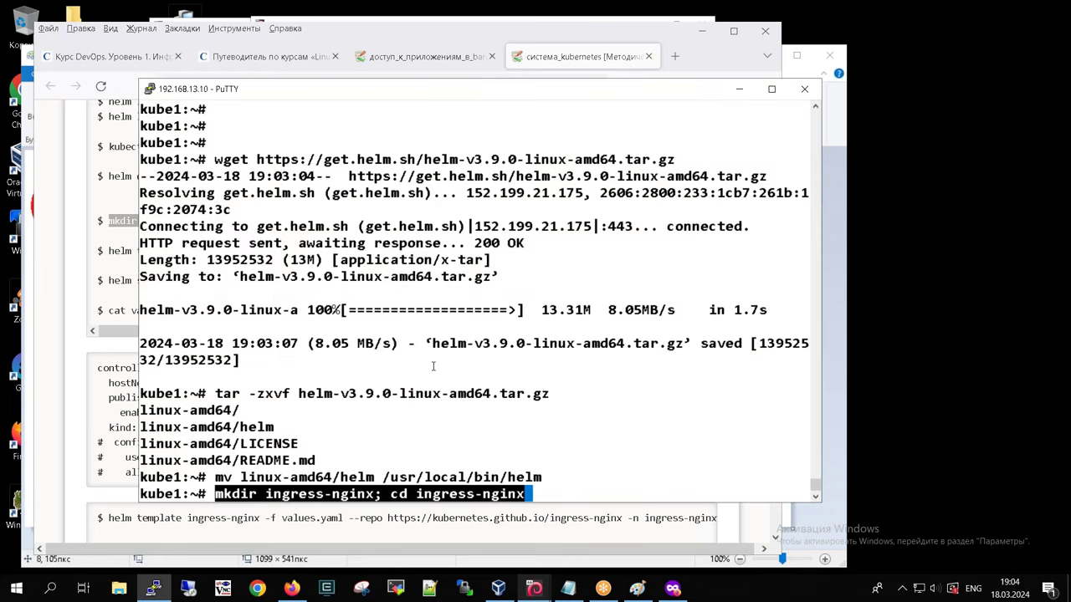
key(Return)
Step: Save the chart's default values with 'helm show values ... | tee values.yaml.orig'
click(103, 292)
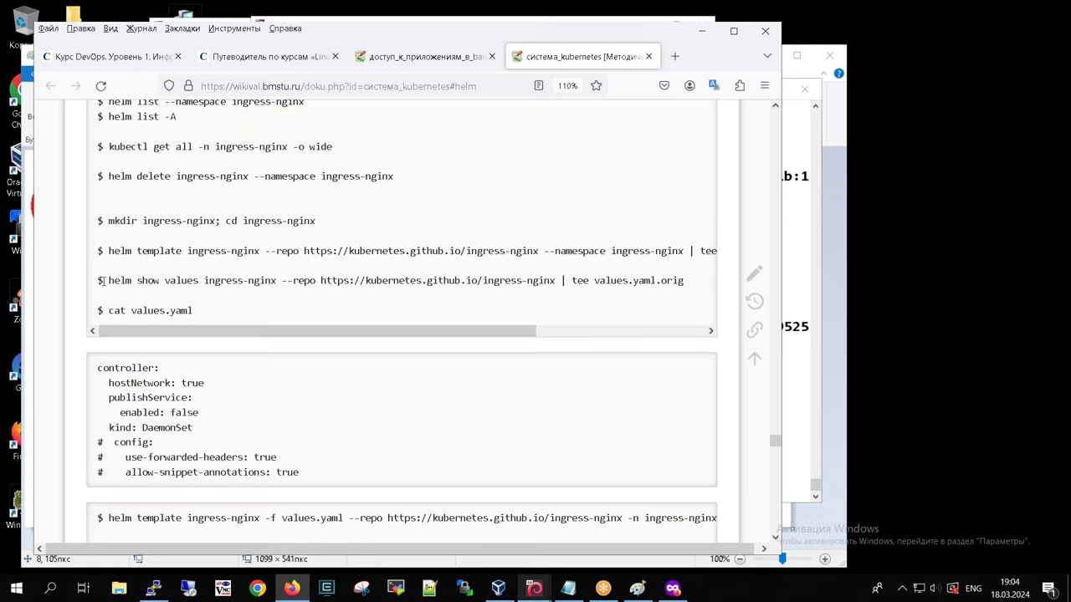
drag(107, 281, 694, 287)
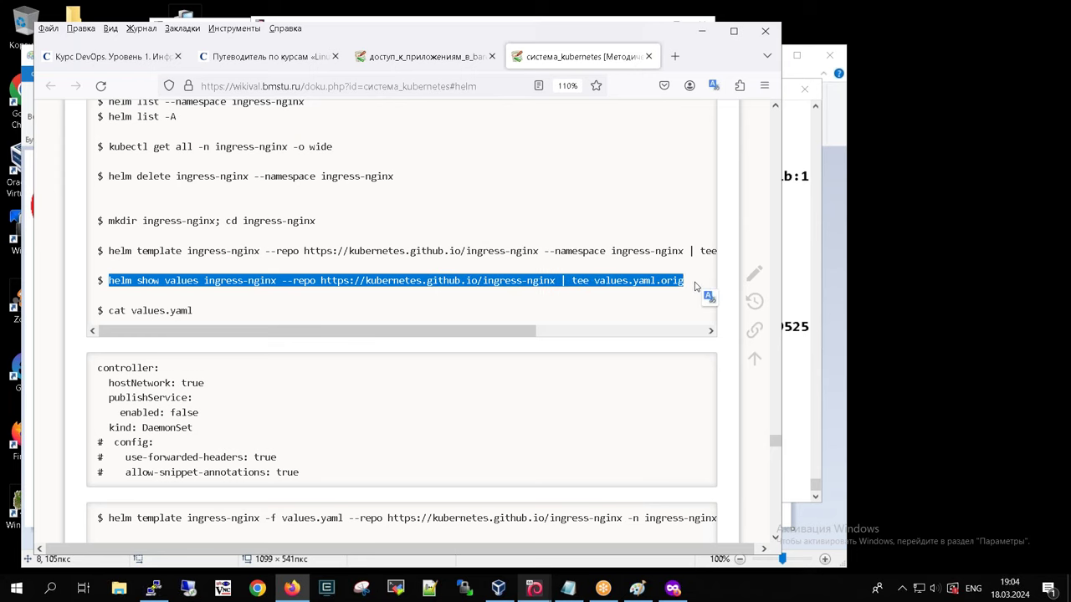
key(ctrl+c)
key(alt+Tab)
right_click(414, 336)
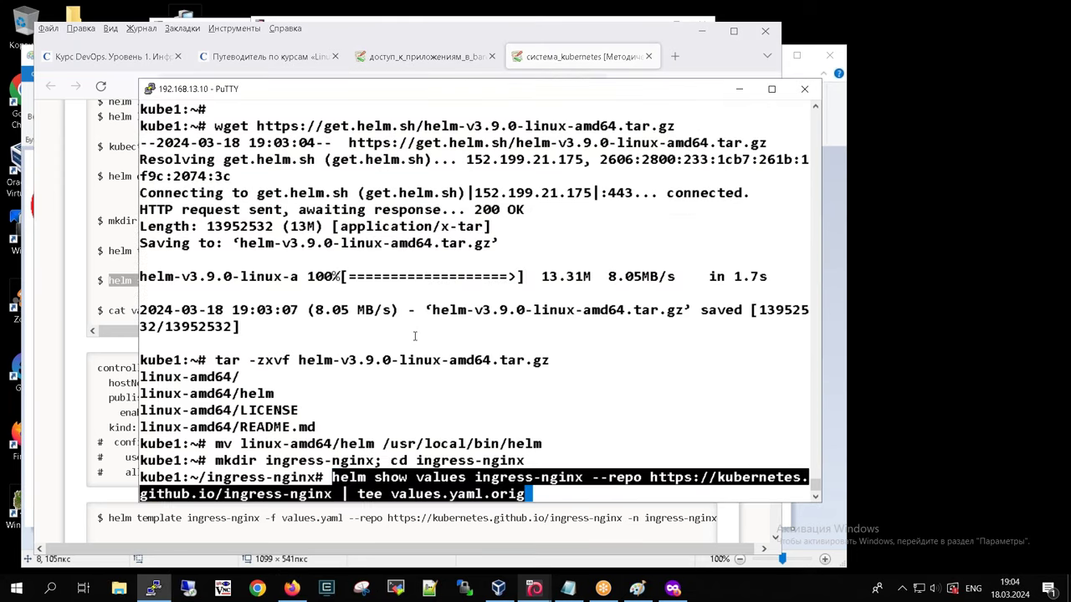
key(Return)
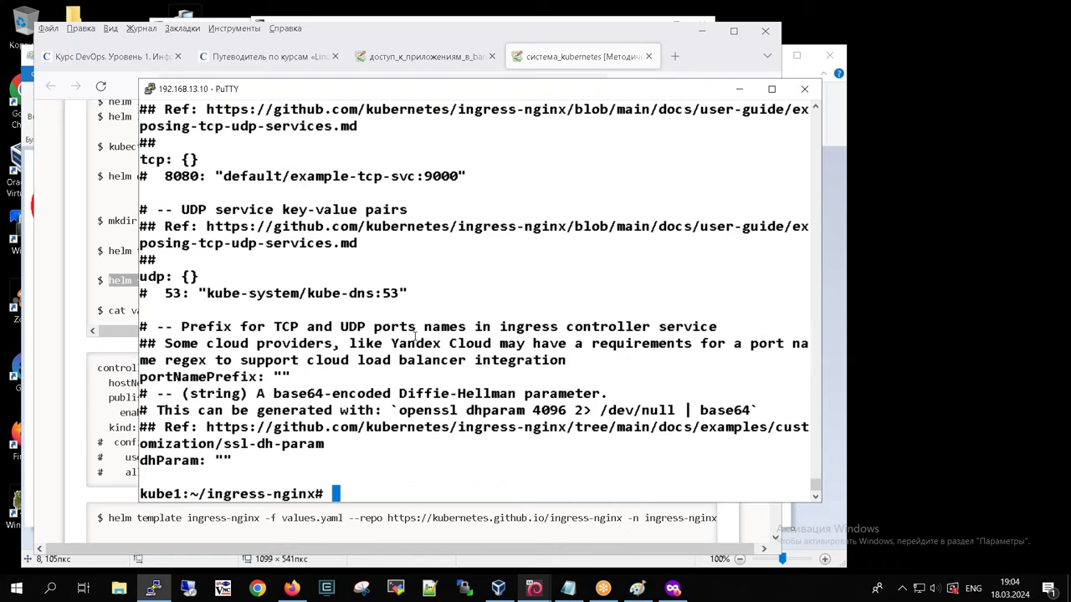
key(Return)
key(Return)
key(Return)
Step: Page through values.yaml.orig in less, then copy the values.yaml file name from the wiki
text(les)
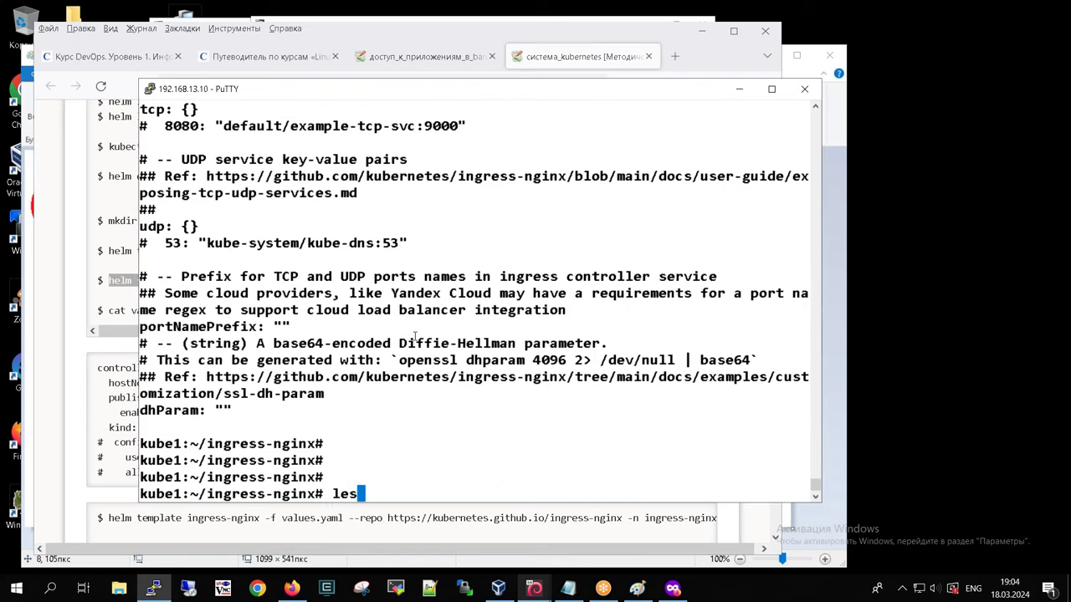
text(s v)
key(Tab)
key(Return)
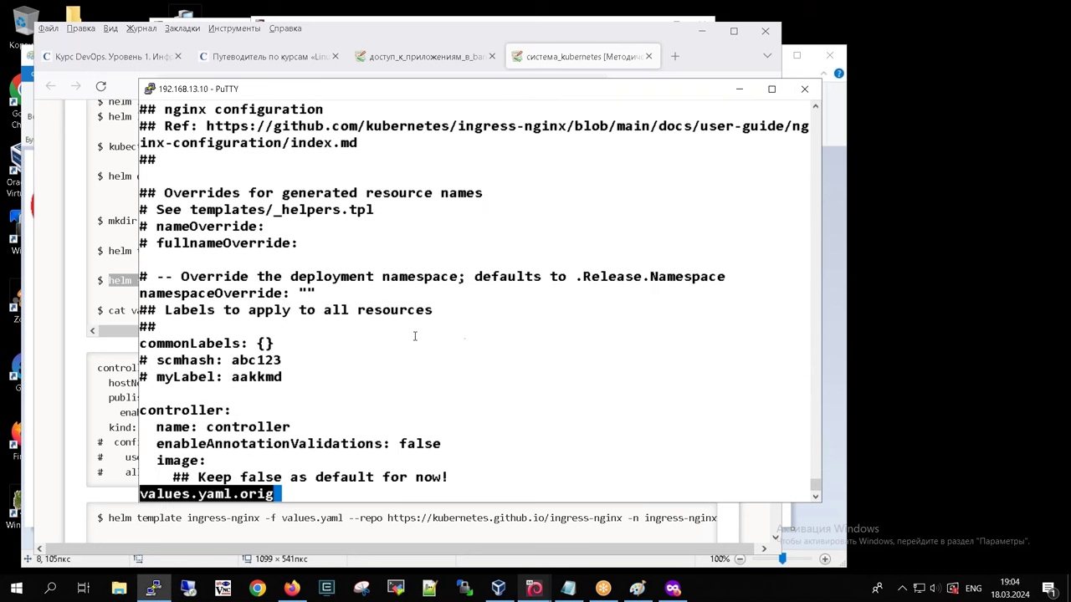
key(space)
key(space)
key(space)
key(space)
key(space)
key(space)
key(space)
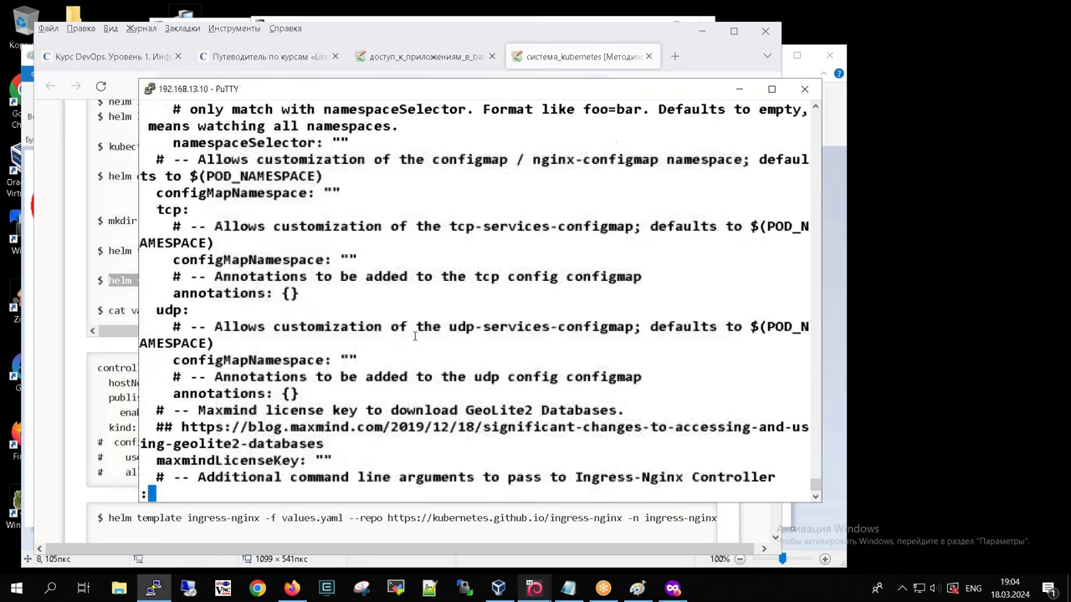
key(q)
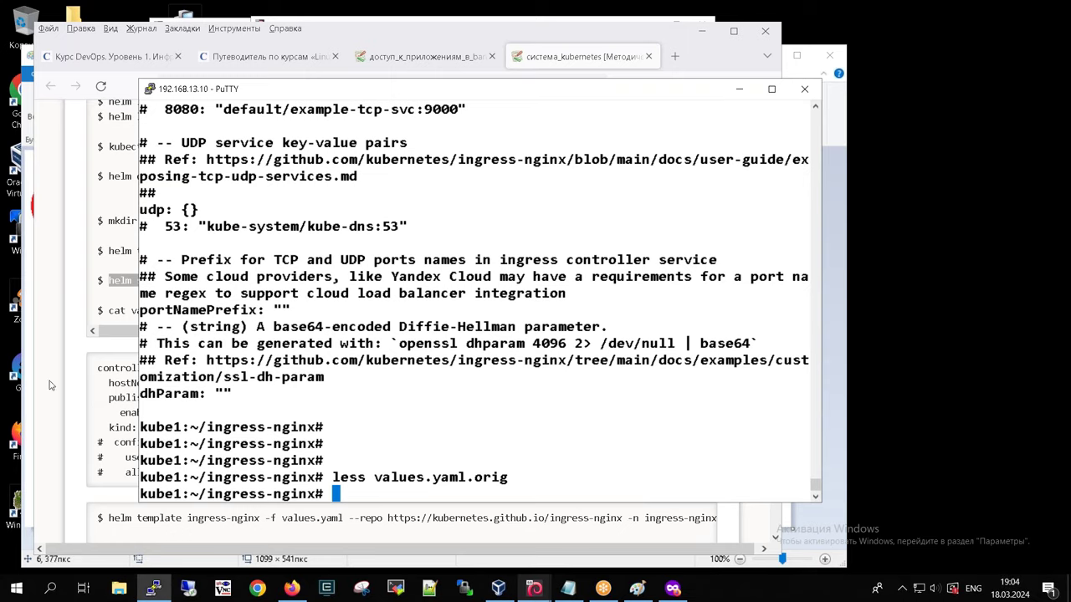
click(115, 368)
drag(130, 311, 199, 316)
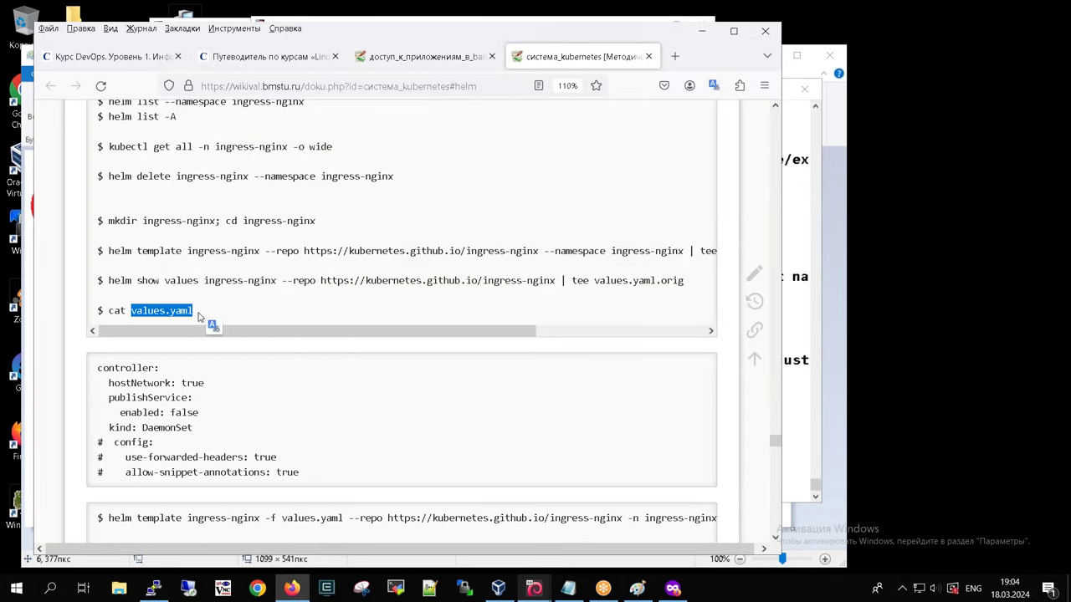
key(alt+Tab)
Step: Create a new values.yaml in vim and paste in the controller YAML block copied from the wiki
text(vim)
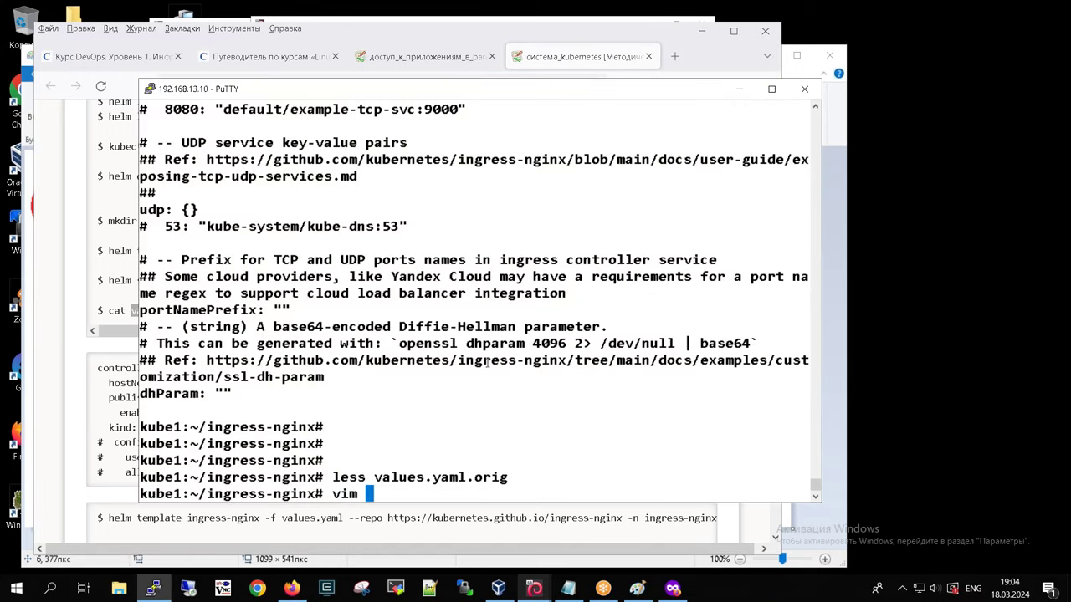
right_click(410, 451)
key(Return)
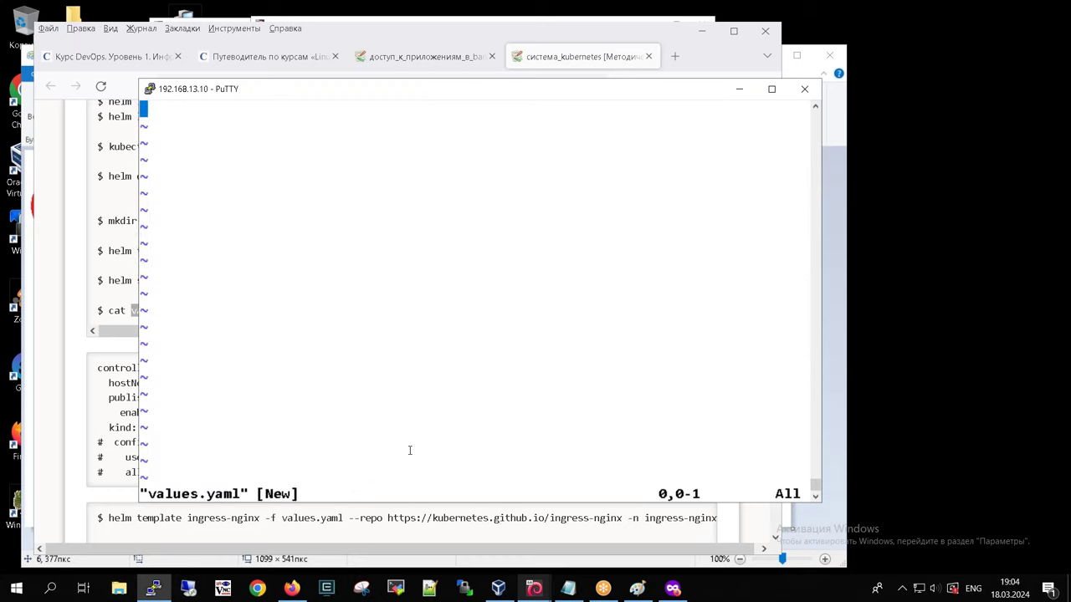
key(alt+Tab)
drag(96, 369, 201, 428)
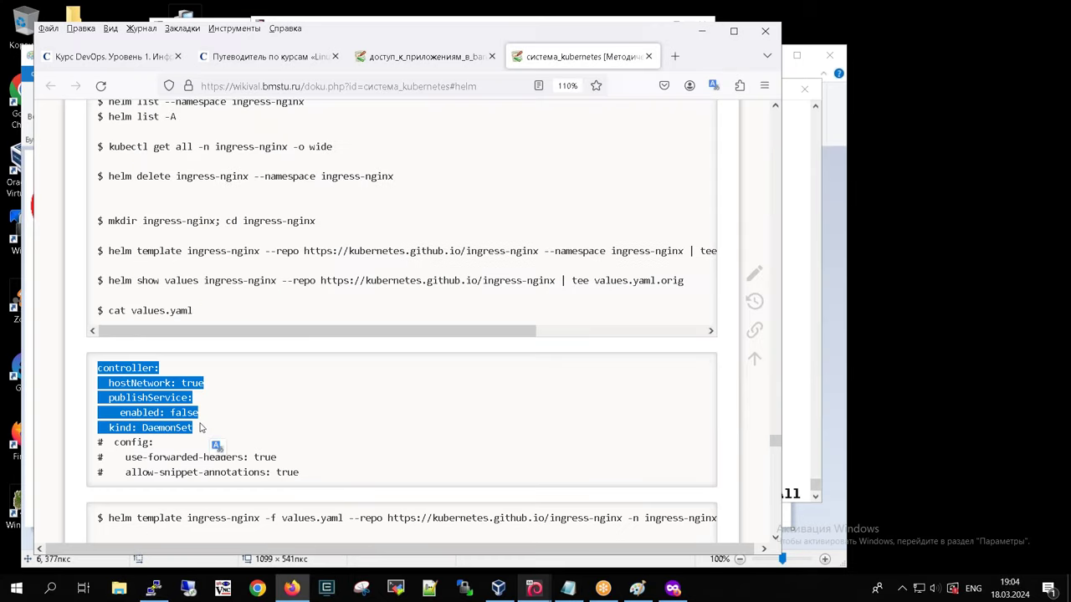
key(ctrl+c)
key(alt+Tab)
key(i)
right_click(338, 269)
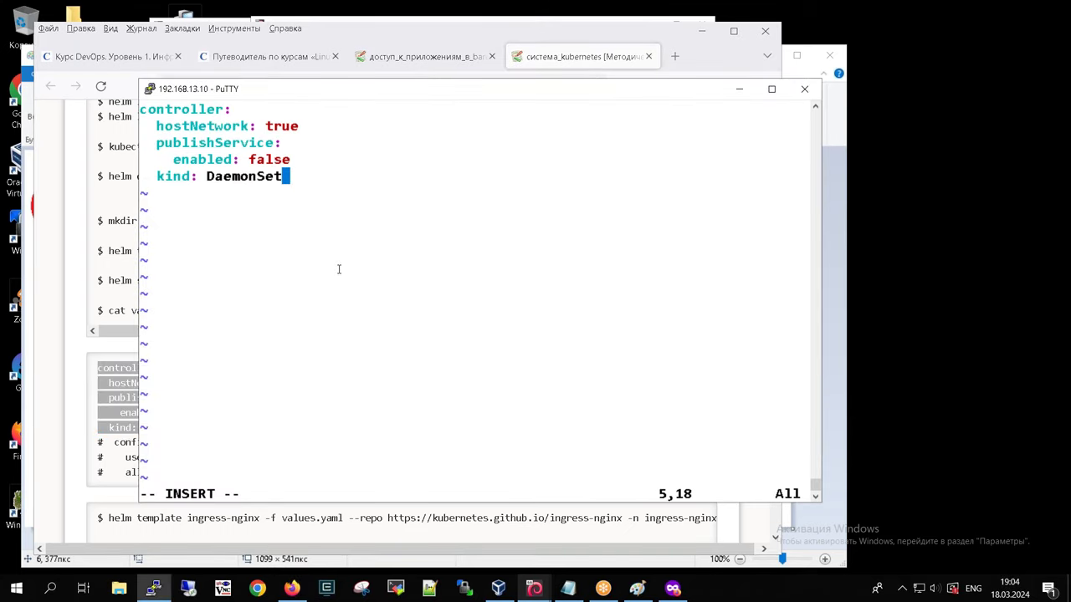
key(Return)
Step: Check the kind DaemonSet, hostNetwork true and disabled publishService settings, then save values.yaml with :wq
drag(208, 176, 288, 177)
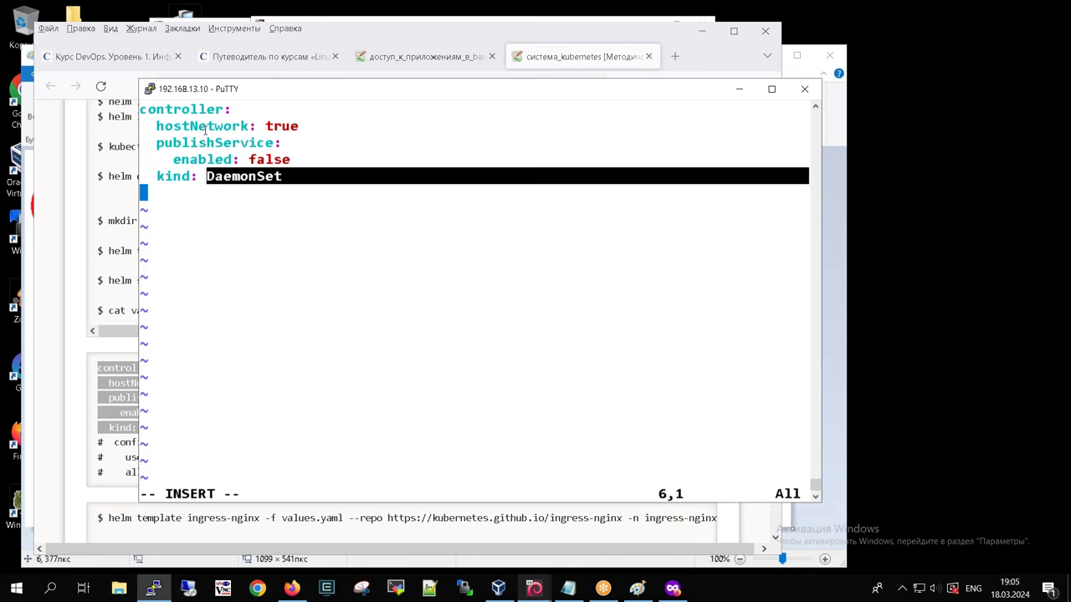
drag(156, 125, 298, 125)
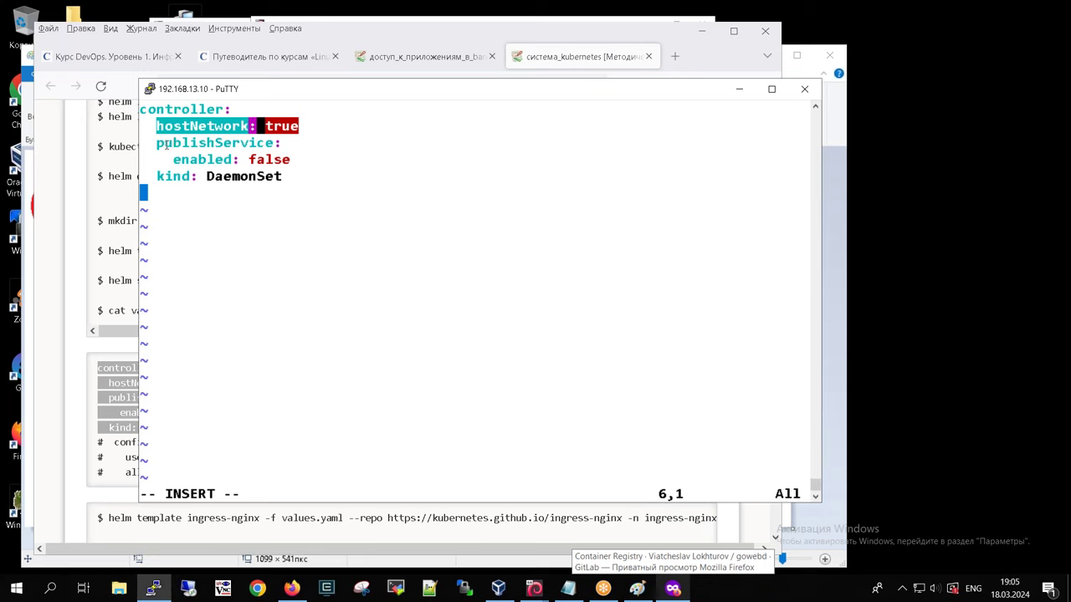
drag(157, 143, 290, 159)
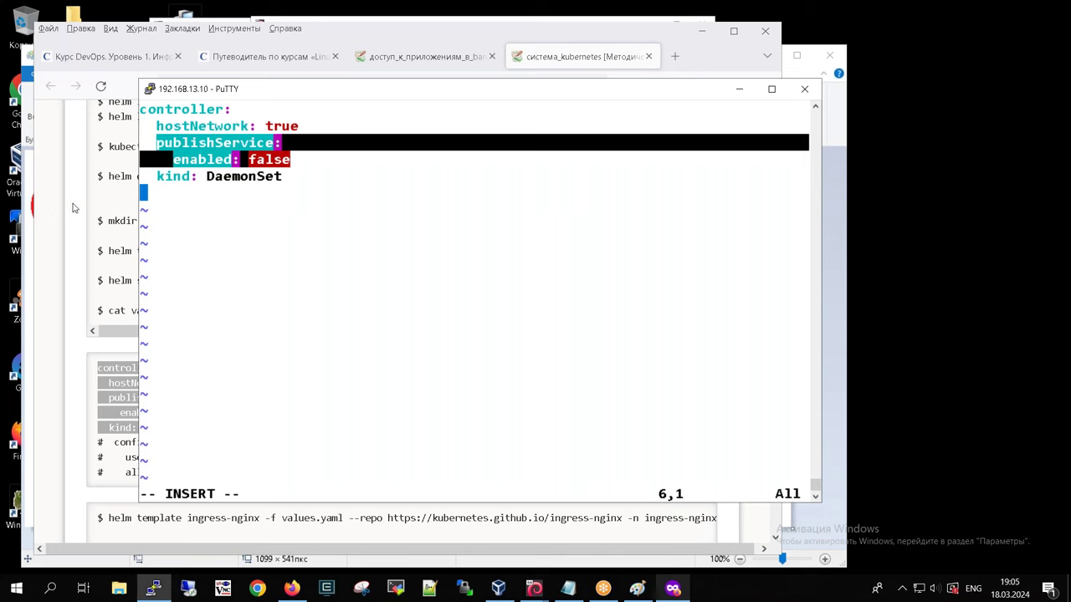
key(Escape)
click(339, 265)
text(:wq)
key(Return)
key(Return)
key(Return)
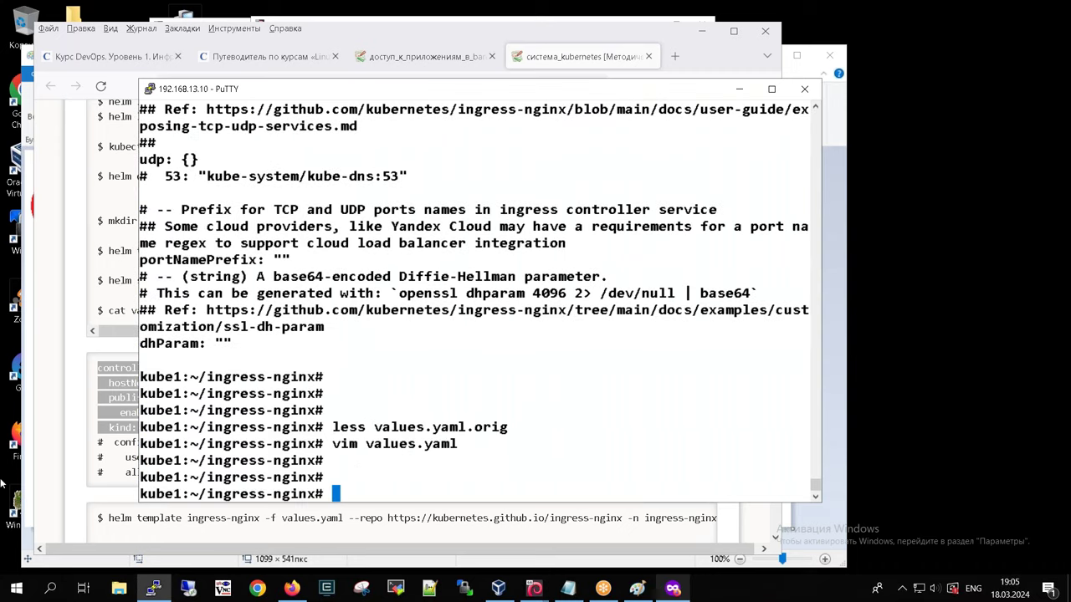
key(Up)
key(Down)
Step: Run the wiki's helm upgrade command to install ingress-nginx with values.yaml into a new ingress-nginx namespace
click(112, 446)
scroll(114, 451, down, 1)
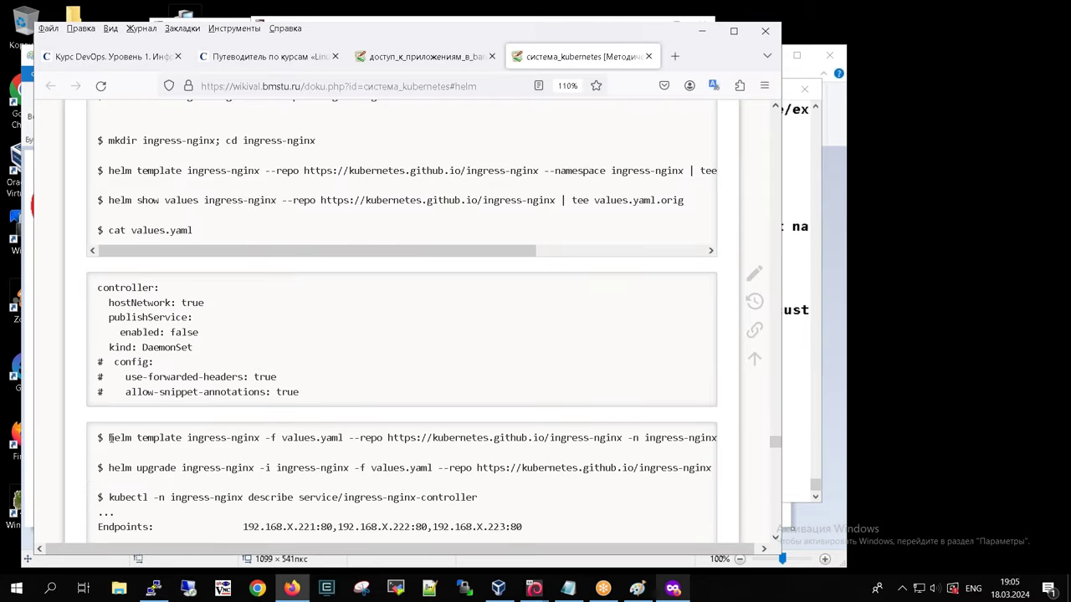
drag(107, 468, 724, 475)
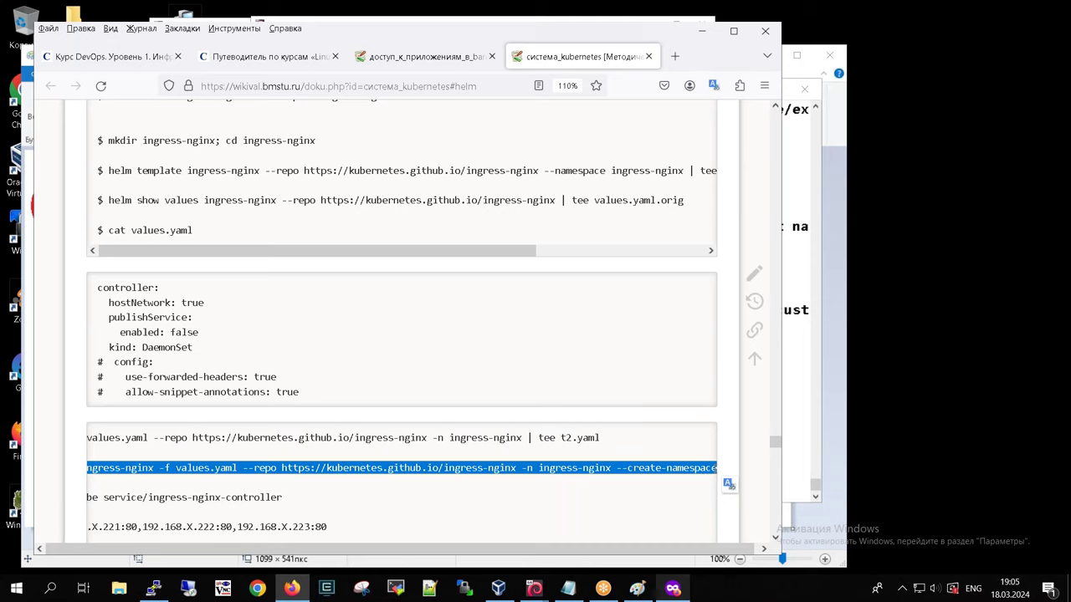
key(alt+Tab)
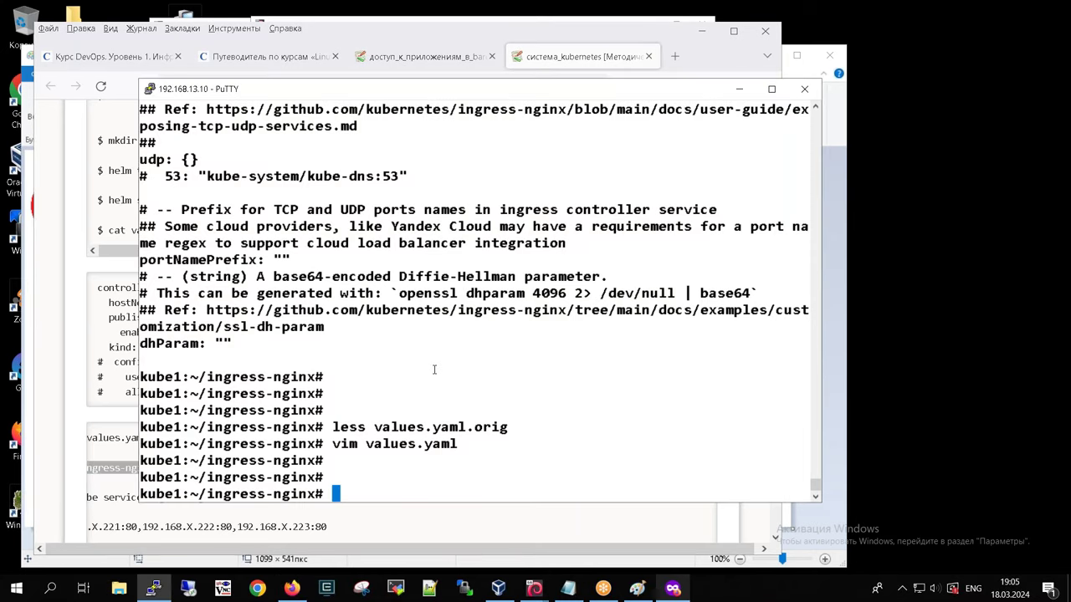
right_click(434, 370)
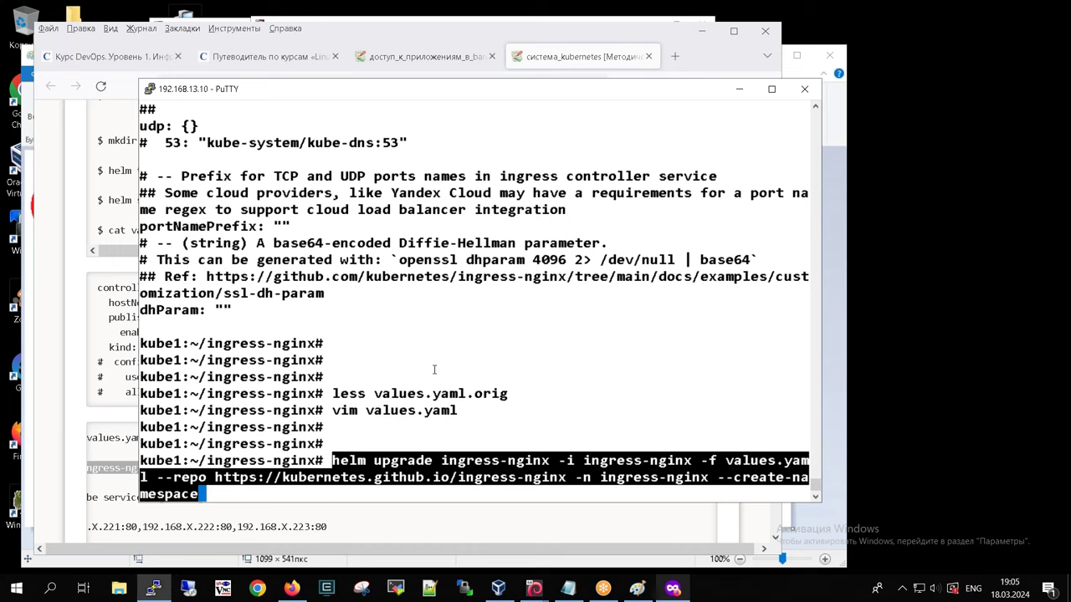
key(Return)
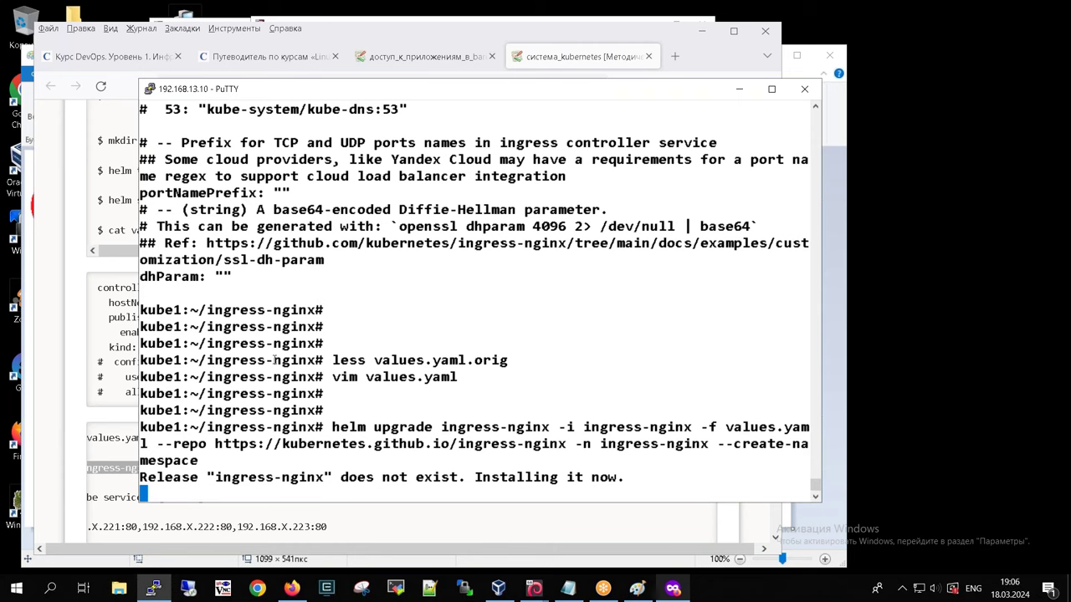
Step: Copy the kubectl describe service command for the ingress-nginx controller from the wiki
drag(111, 469, 87, 488)
click(88, 491)
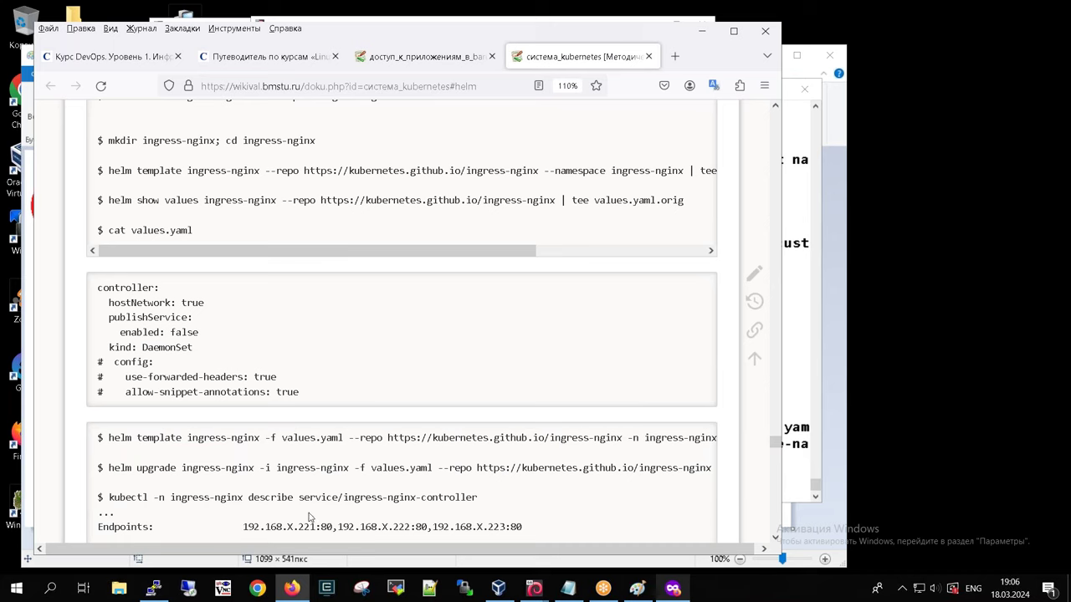
drag(171, 497, 238, 497)
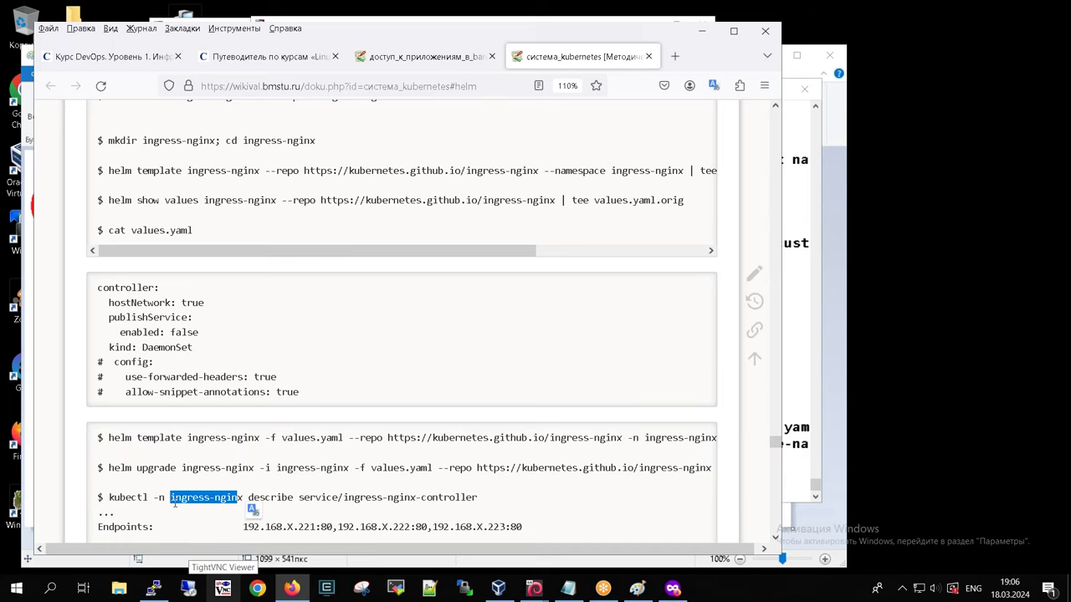
drag(108, 497, 481, 497)
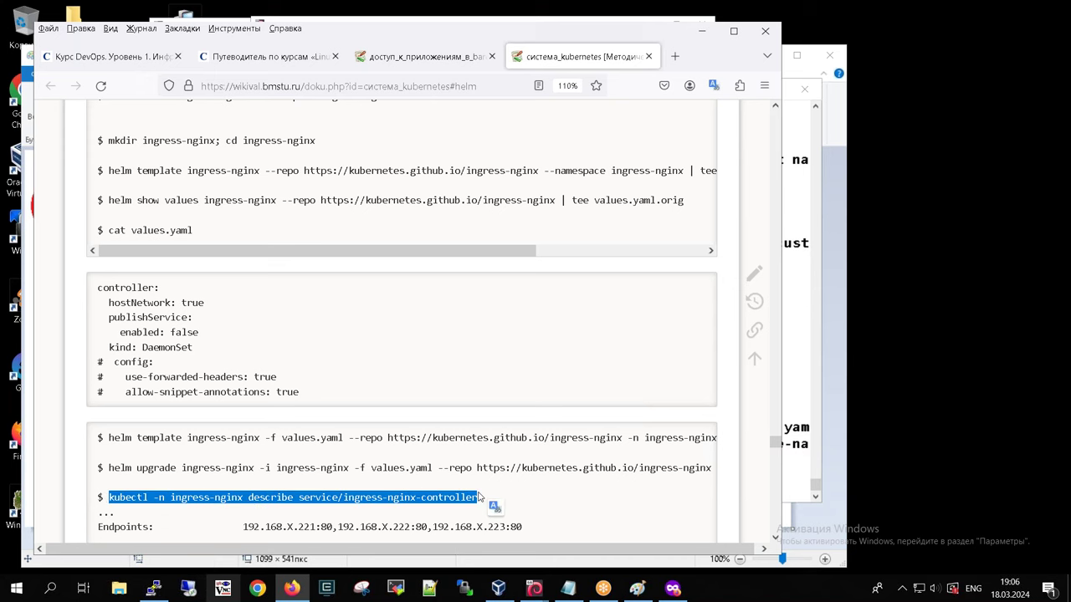
key(alt+Tab)
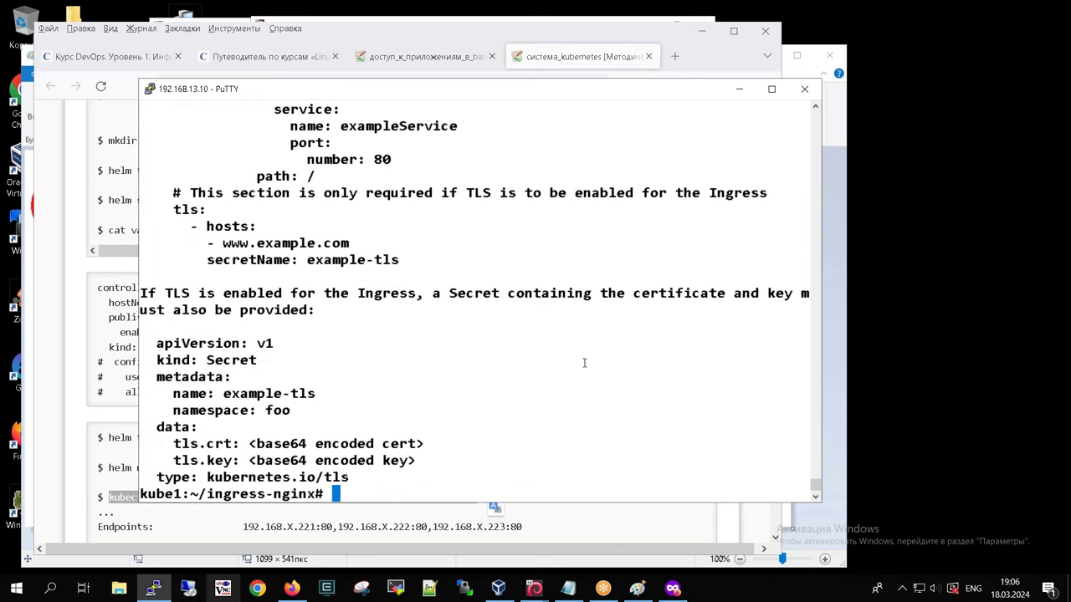
Step: Describe the ingress-nginx-controller service in the ingress-nginx namespace
right_click(570, 380)
key(Return)
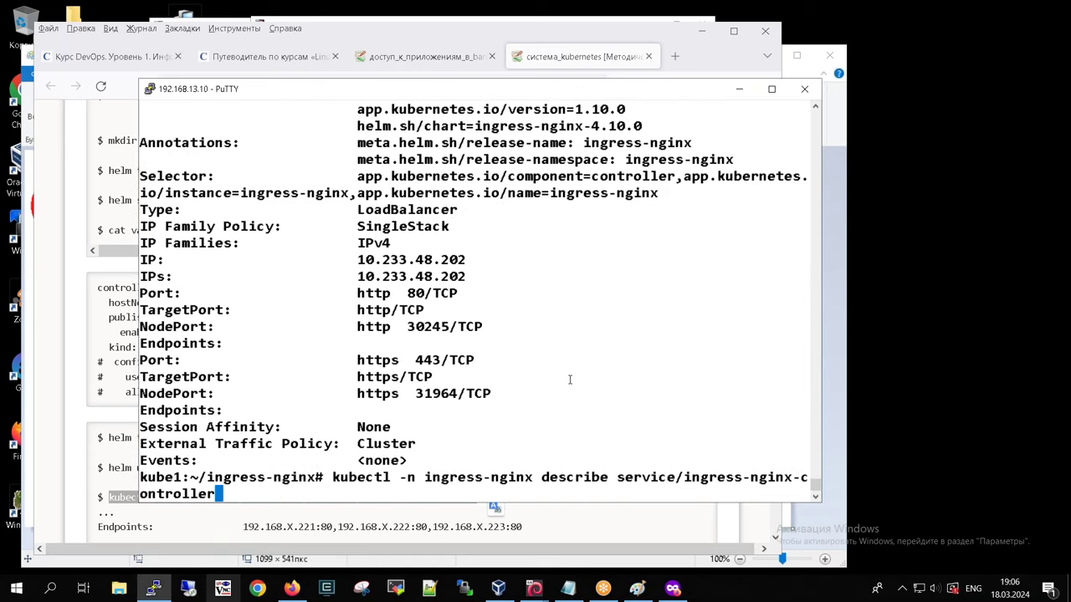
key(Return)
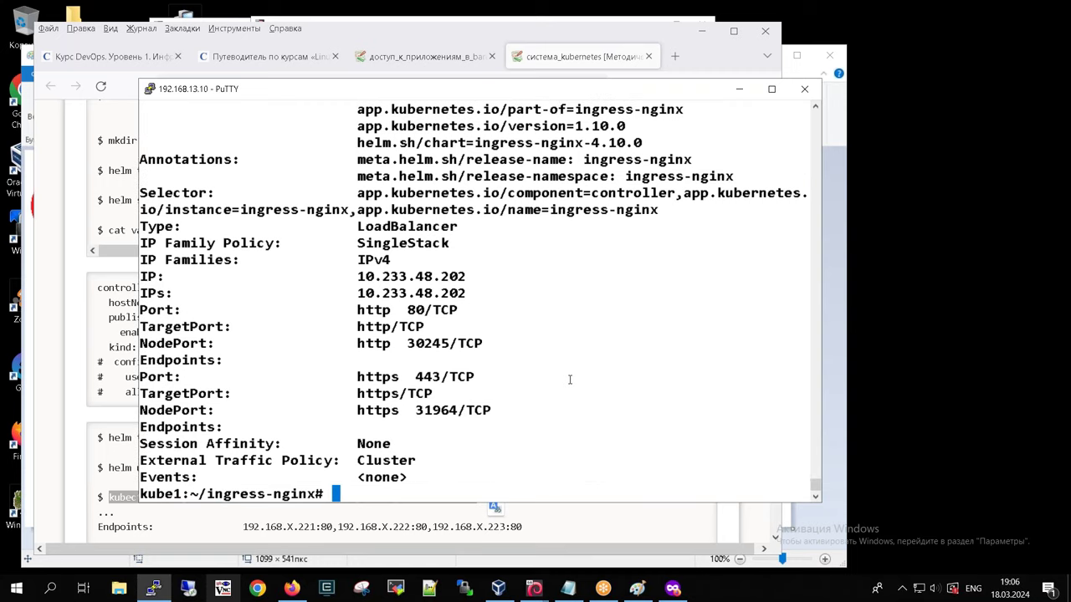
Step: Run kubectl -n ingress-nginx get all to see three running controller pods, then rerun the service describe
right_click(570, 380)
key(BackSpace)
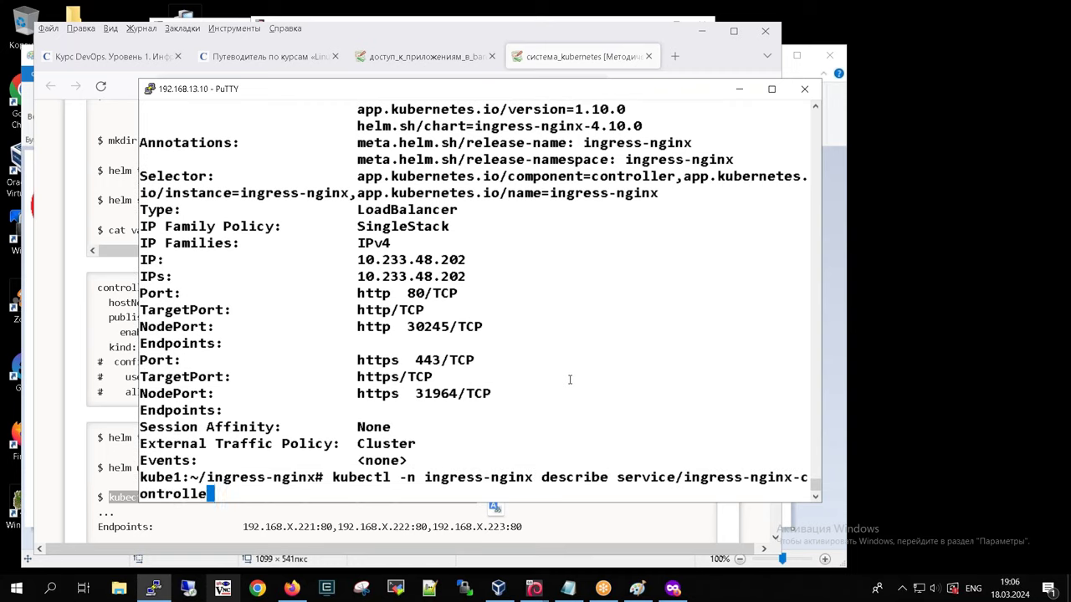
key(BackSpace)
key(BackSpace)
key(BackSpace)
key(BackSpace)
key(BackSpace)
key(BackSpace)
key(BackSpace)
key(BackSpace)
key(BackSpace)
key(BackSpace)
key(BackSpace)
key(BackSpace)
key(BackSpace)
key(BackSpace)
key(BackSpace)
key(BackSpace)
key(BackSpace)
key(BackSpace)
key(BackSpace)
key(BackSpace)
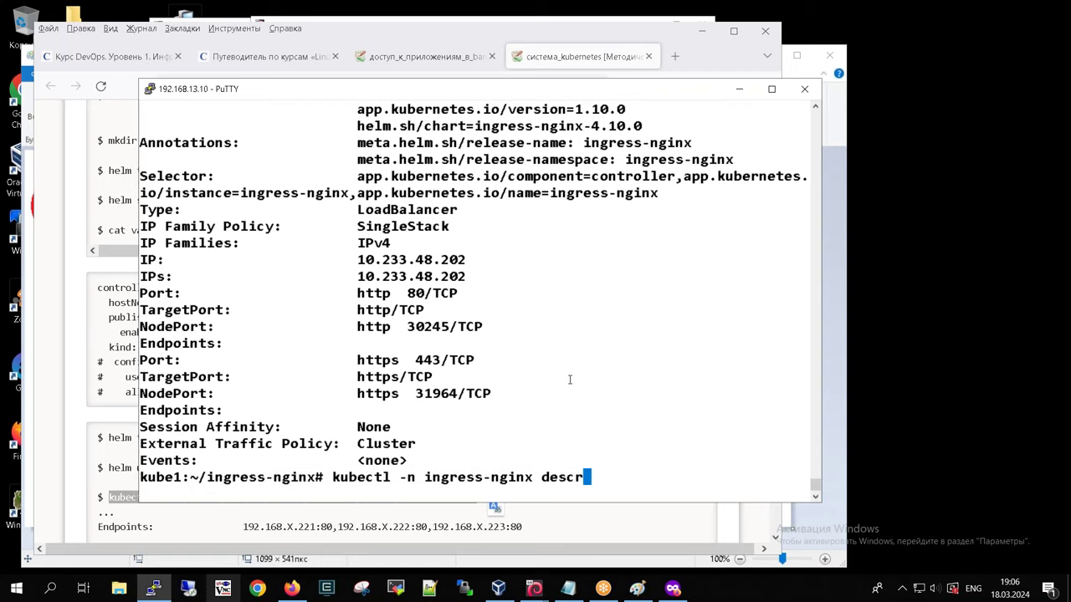
key(BackSpace)
key(BackSpace)
text(get all)
key(Return)
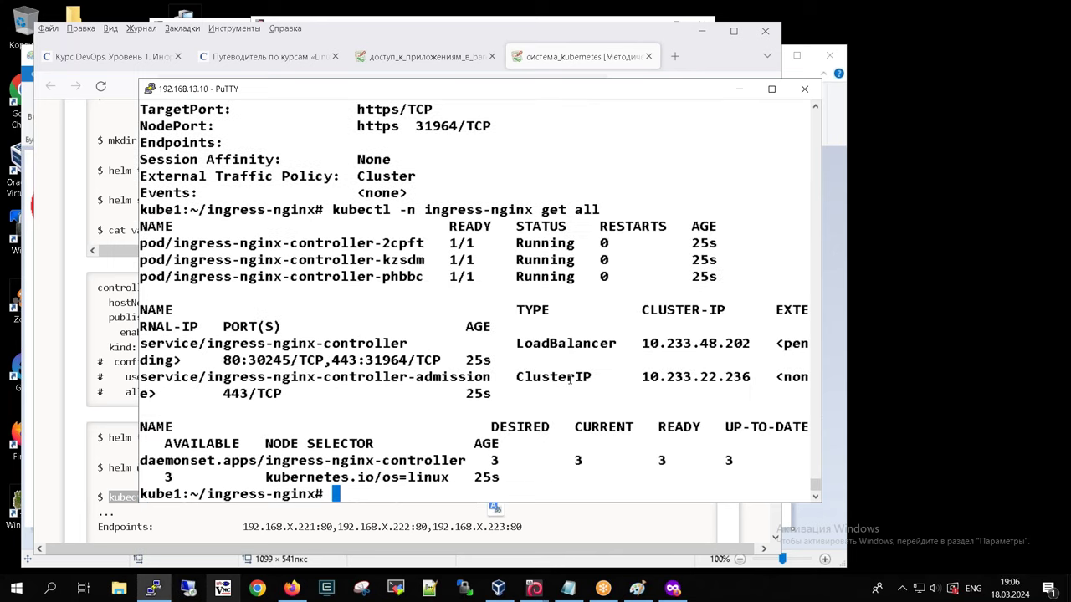
key(Up)
key(Up)
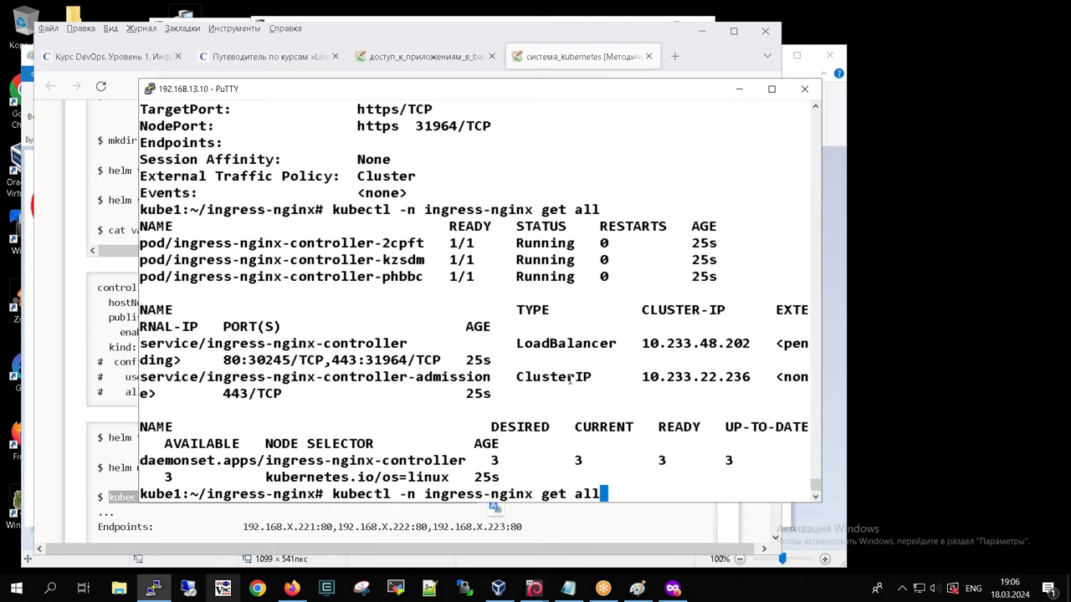
key(Return)
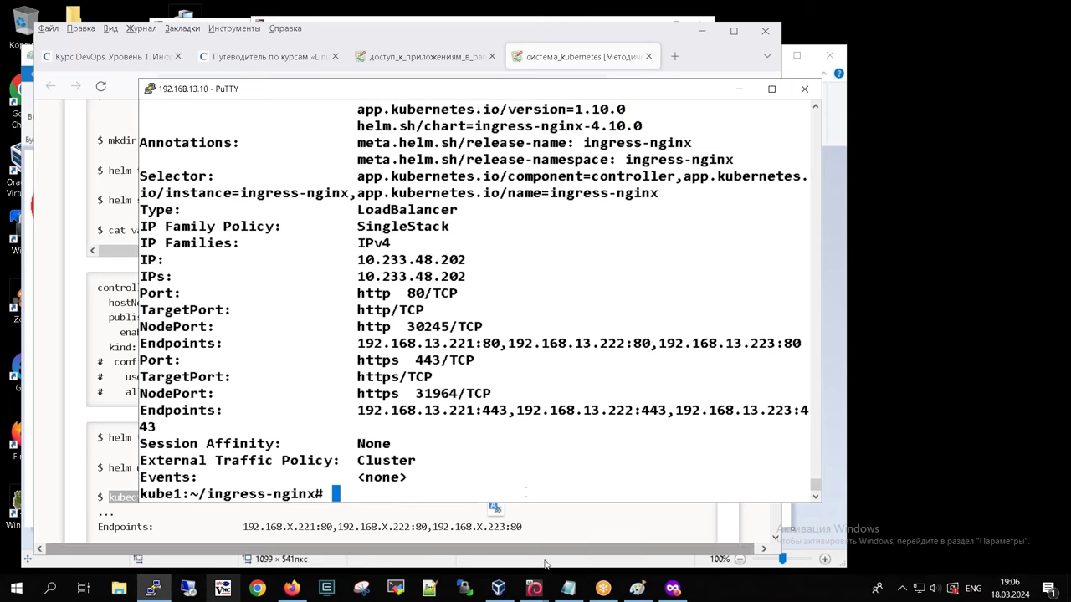
Step: Add the text labels .223, .222 and .221 under the three node boxes on the Paint diagram
click(635, 589)
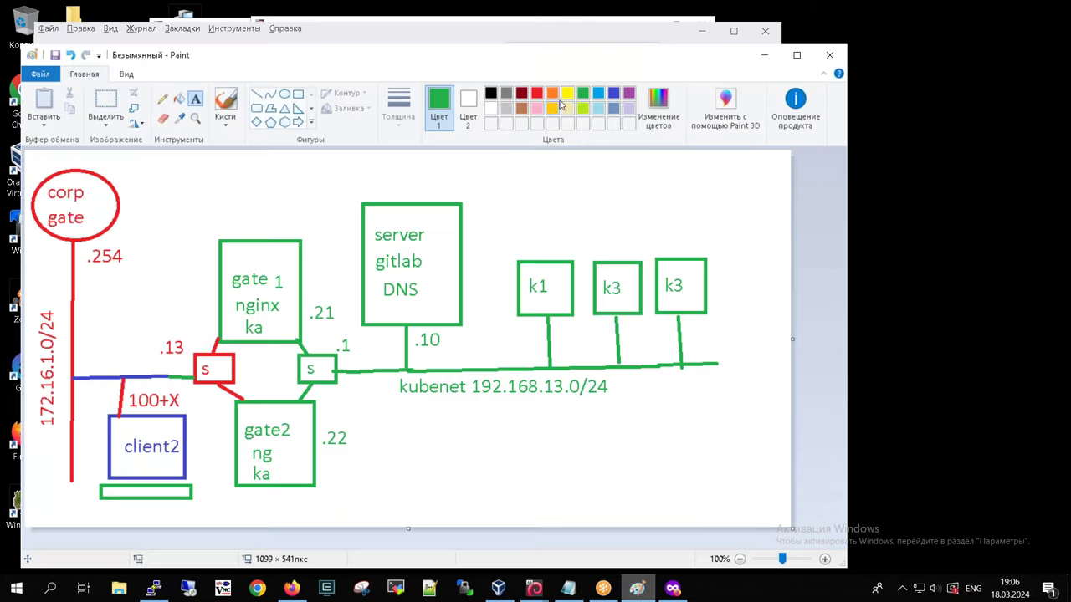
click(686, 318)
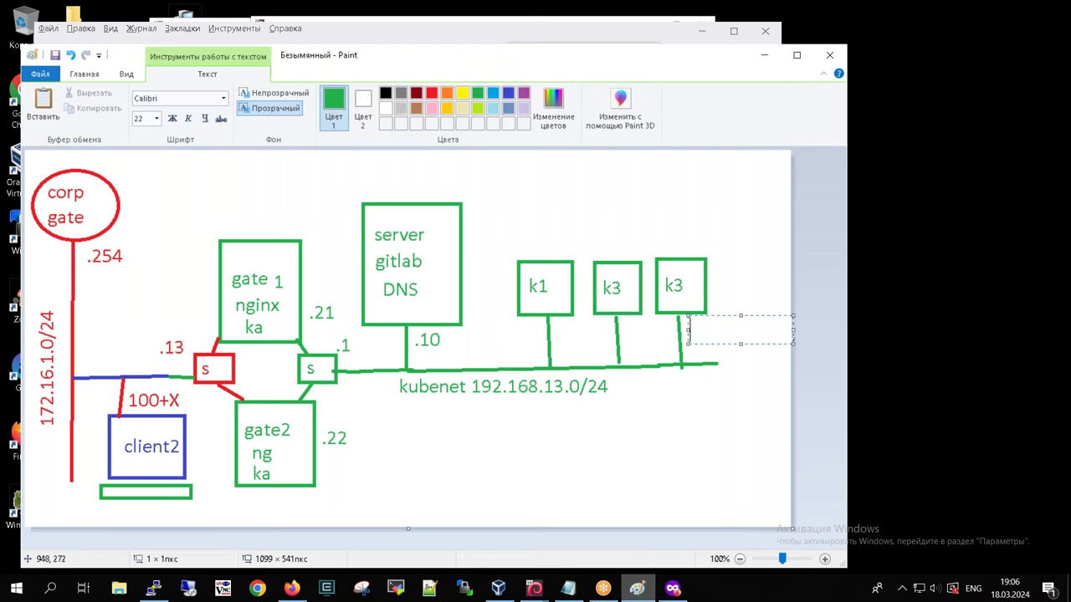
text(.223)
click(620, 320)
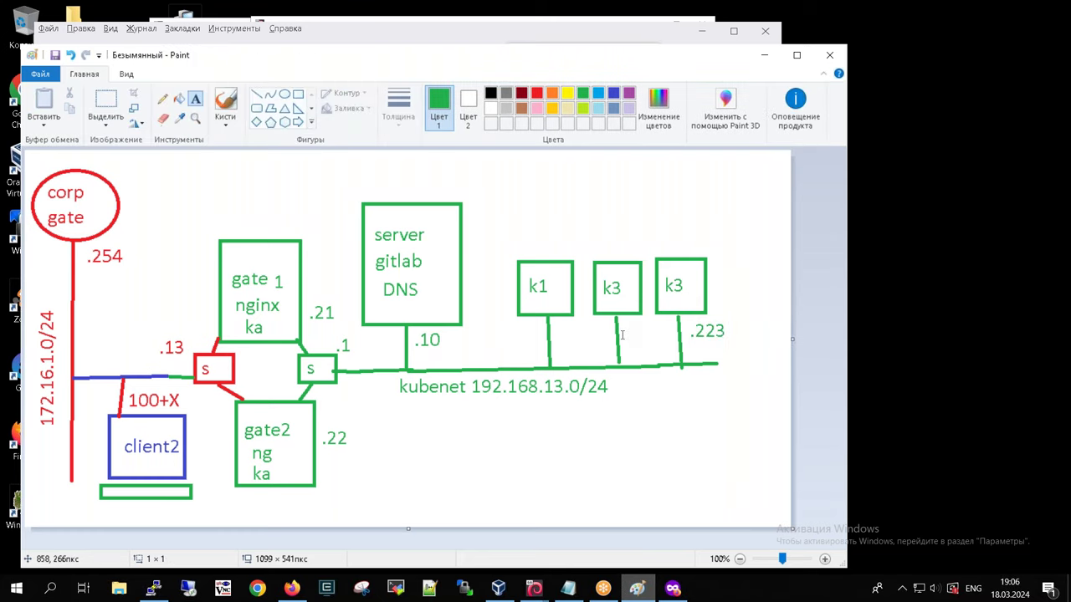
click(620, 320)
text(.222)
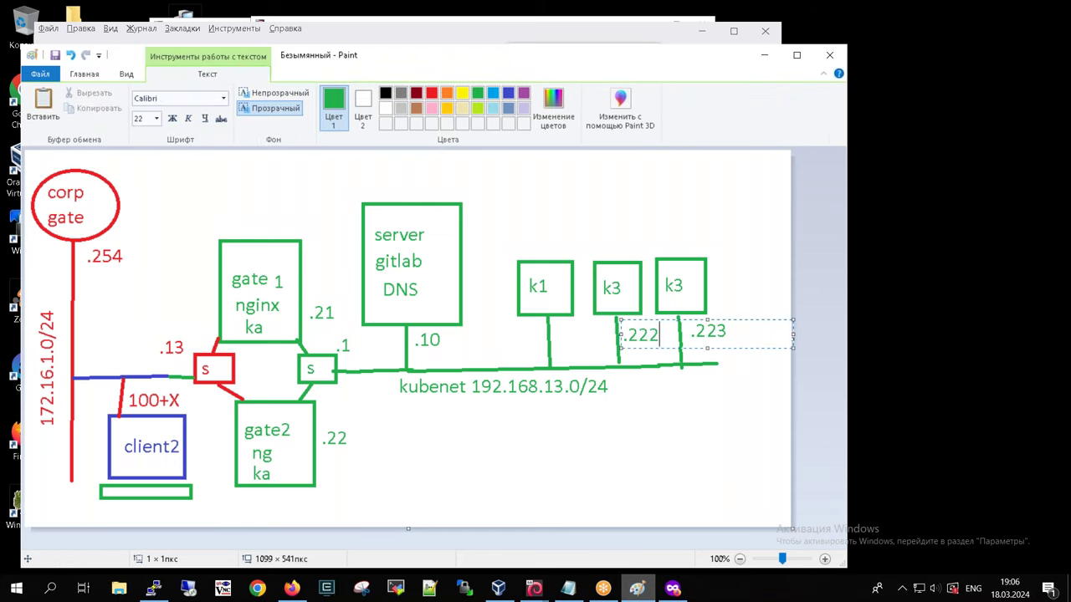
click(554, 336)
click(554, 338)
text(.221)
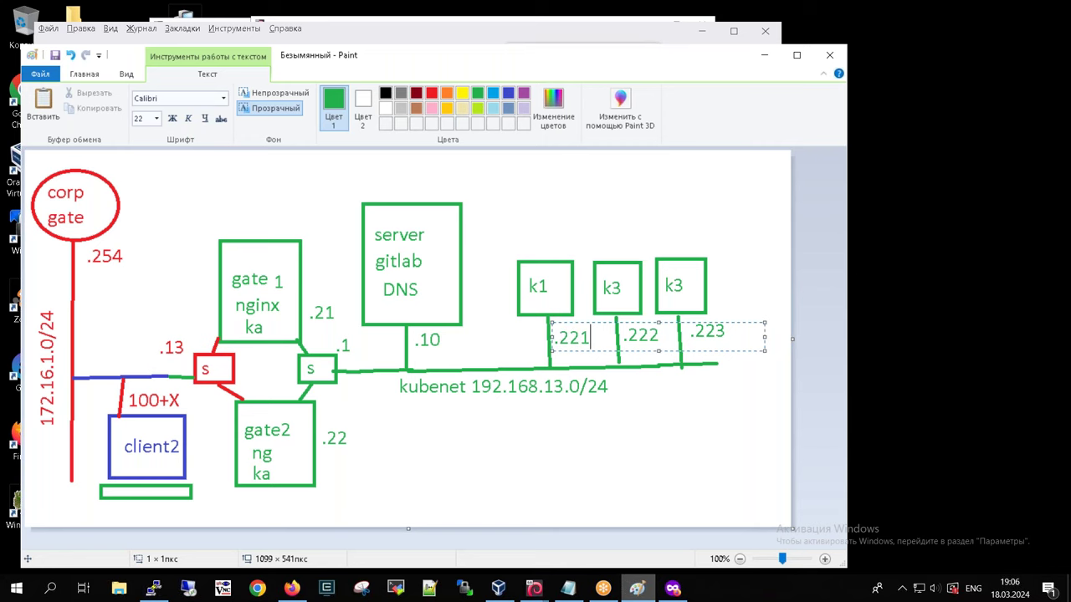
click(569, 470)
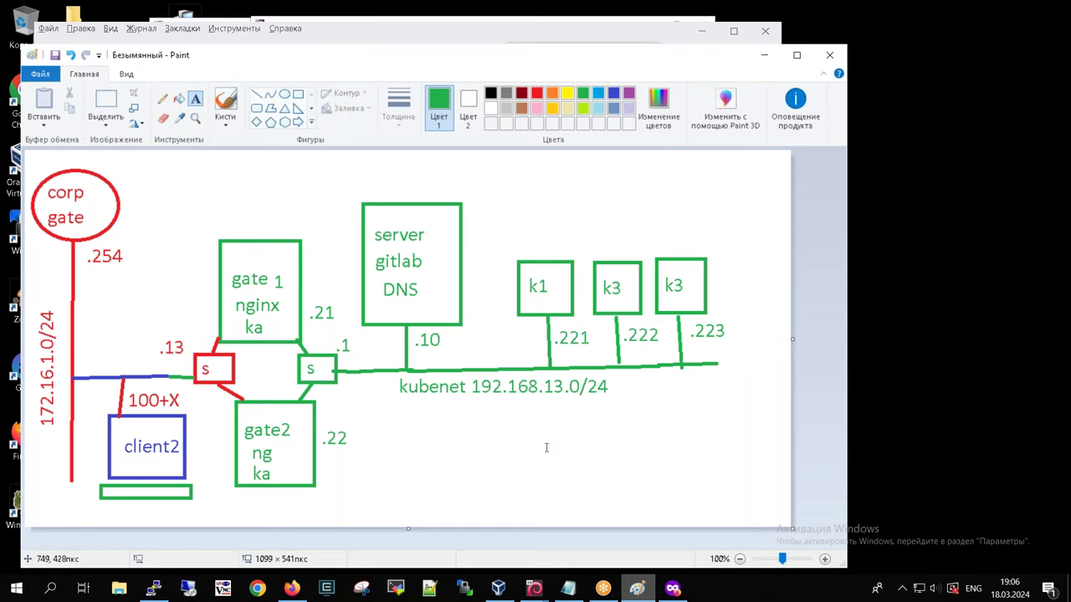
key(alt+Tab)
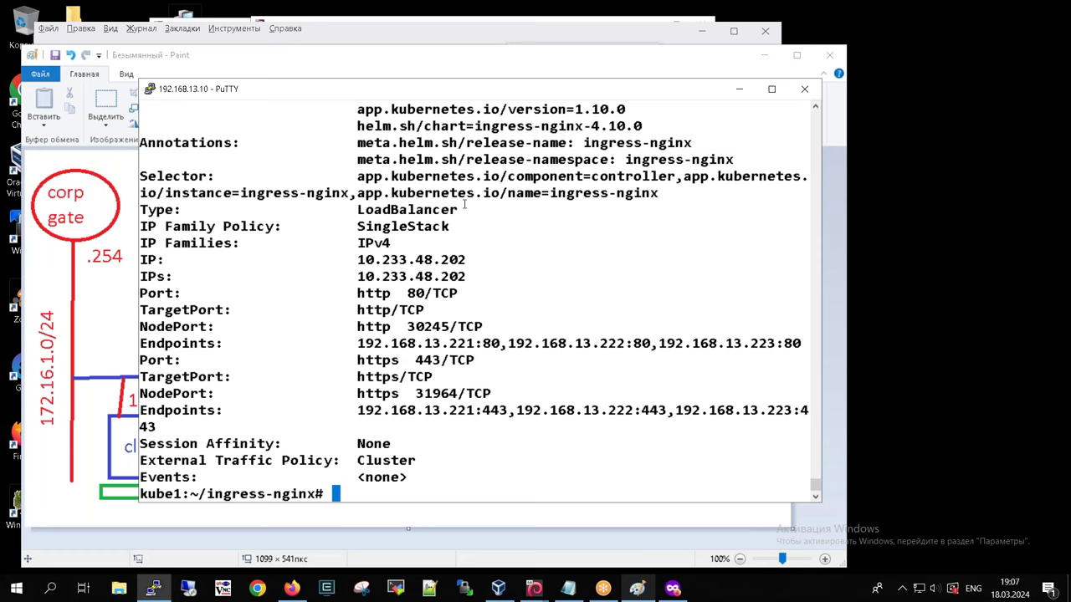
Step: Close the система_kubernetes wiki page and copy Step 8's scp command for the wildcard key and certificate
drag(288, 92, 278, 75)
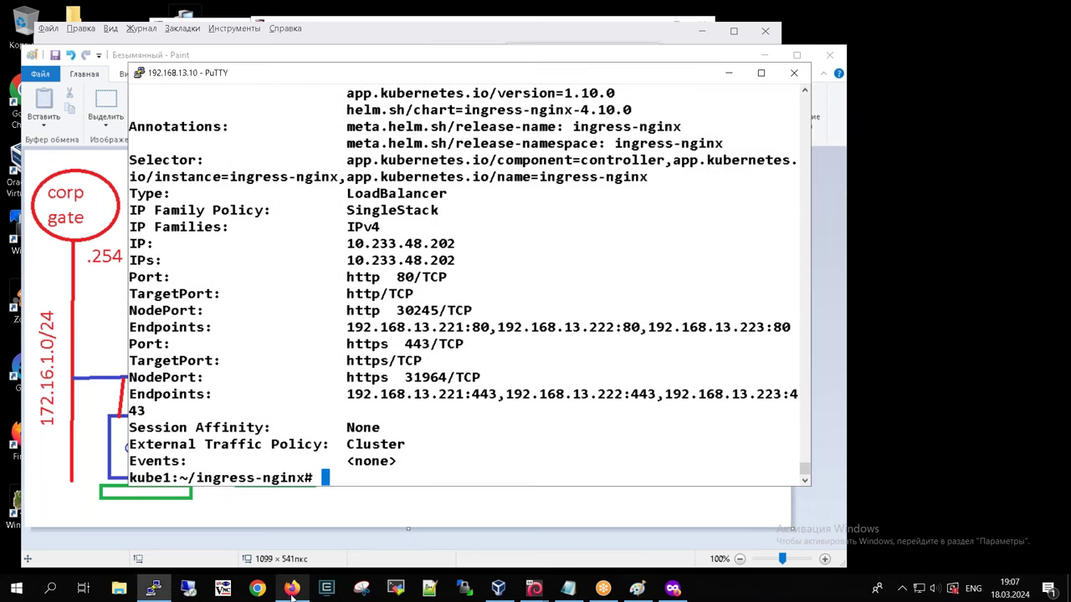
click(291, 588)
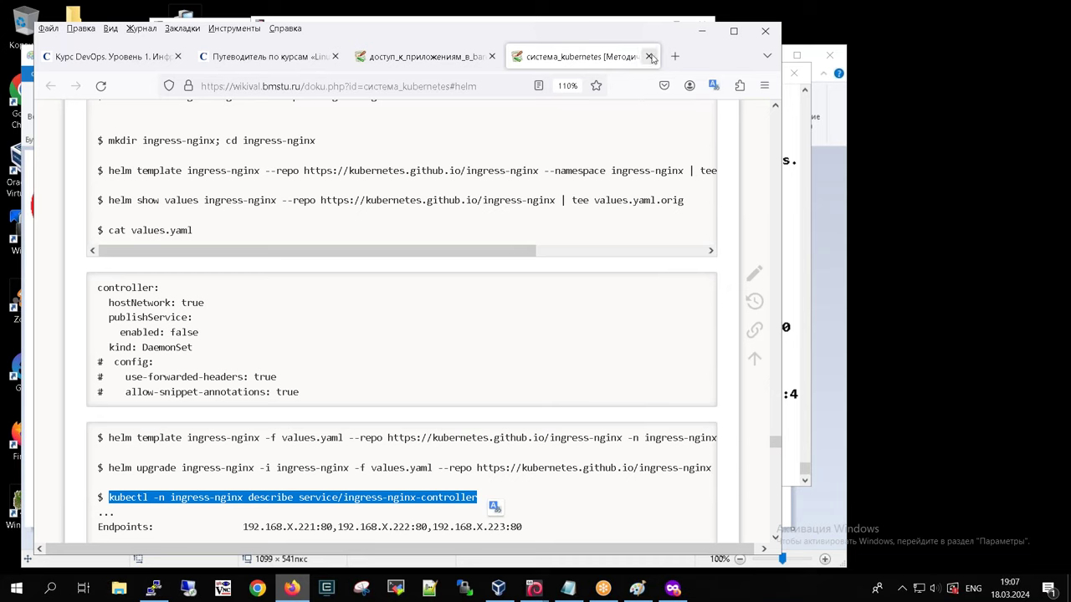
scroll(573, 467, down, 2)
scroll(539, 463, down, 3)
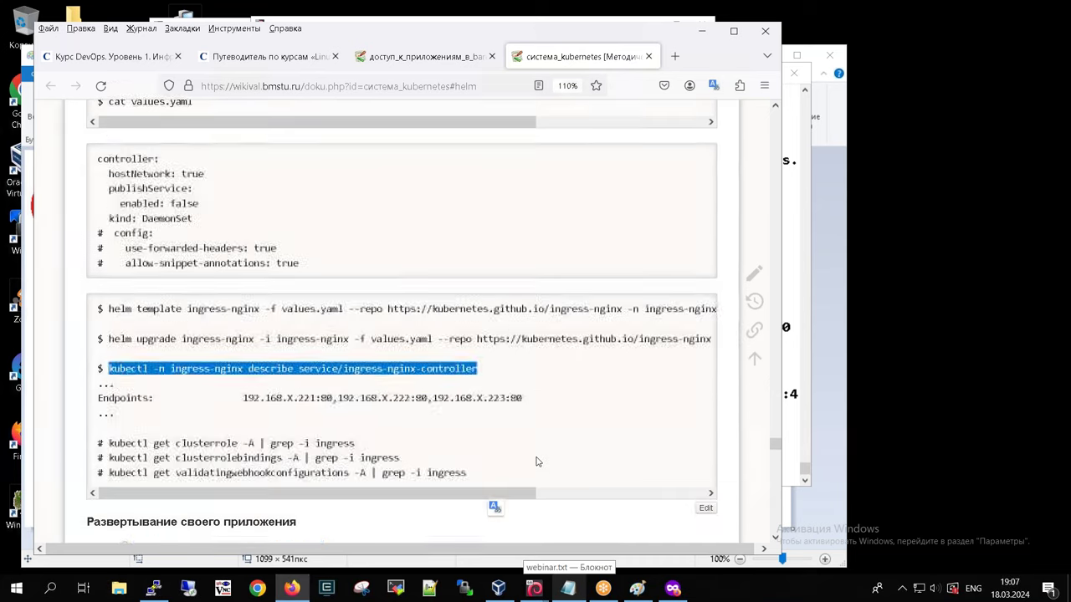
click(648, 56)
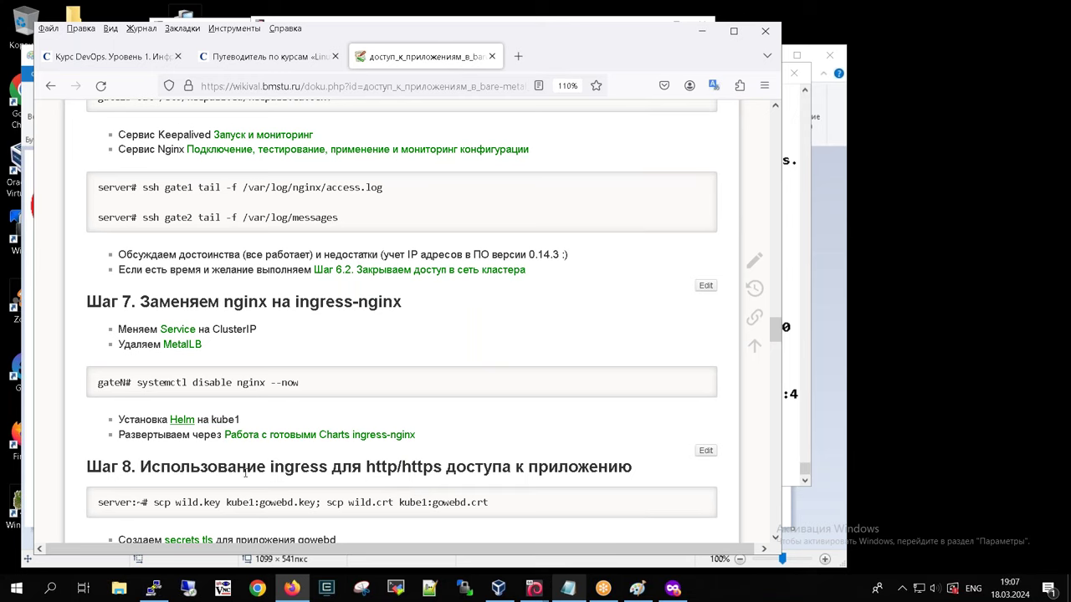
scroll(349, 465, down, 2)
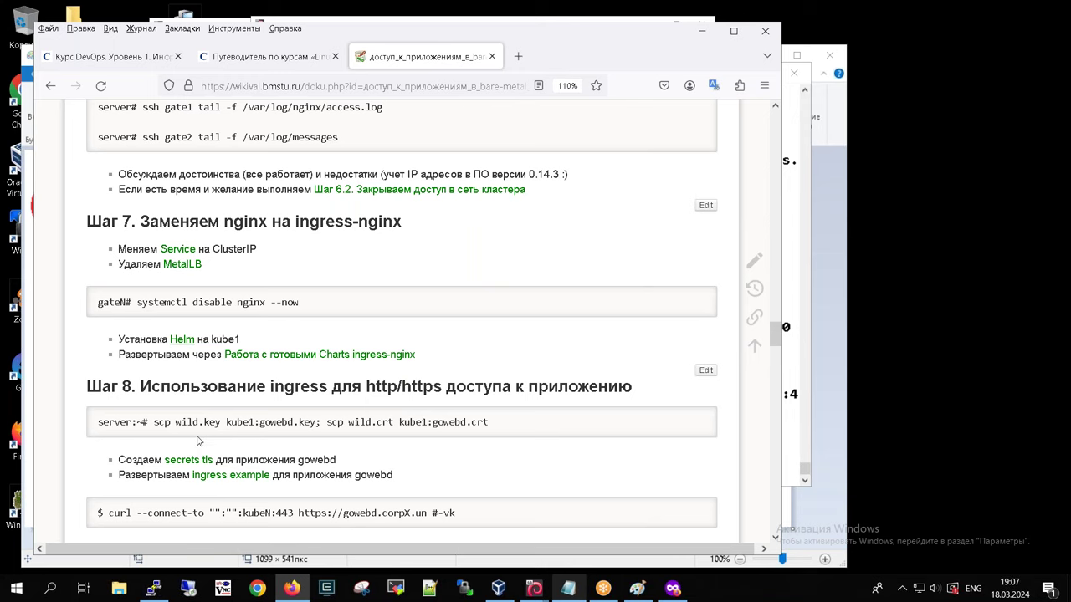
drag(152, 423, 505, 429)
key(ctrl+c)
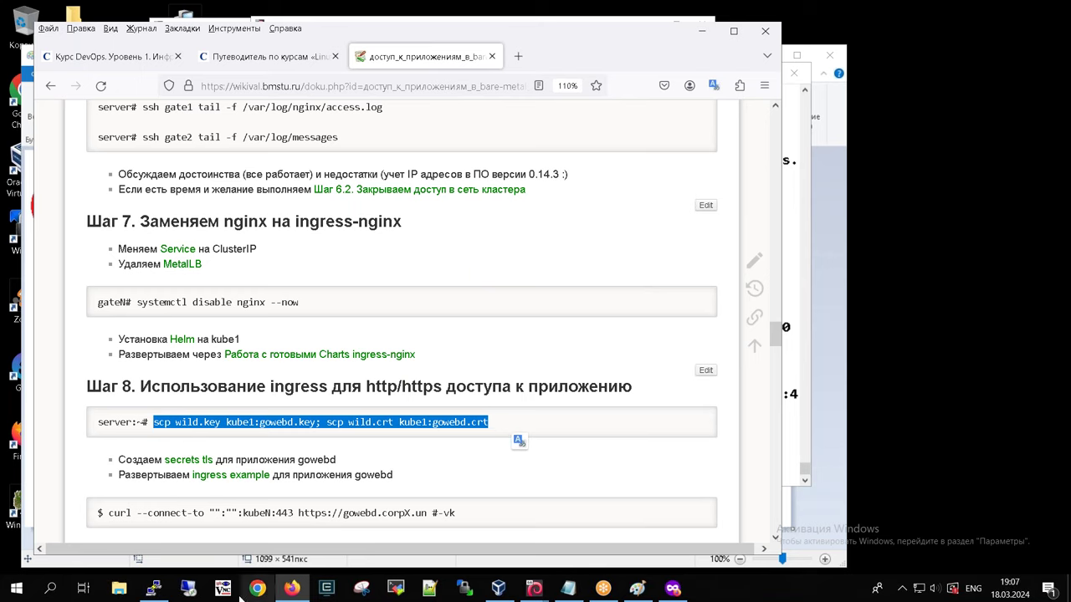
click(155, 591)
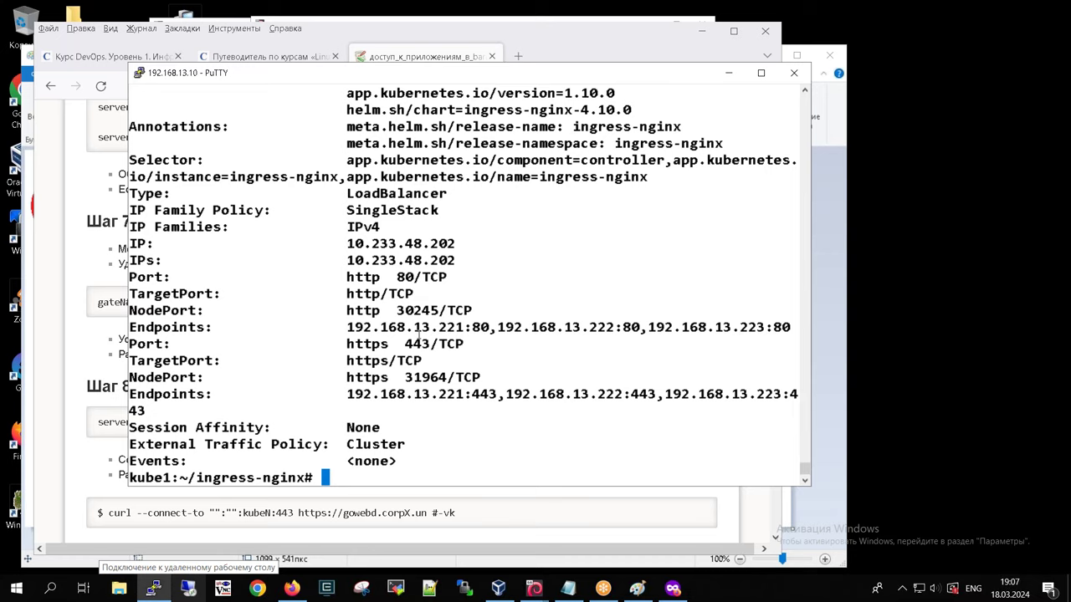
Step: From the server, scp wild.key and wild.crt to kube1 as gowebd.key and gowebd.crt
key(ctrl+d)
key(Return)
key(Return)
right_click(452, 321)
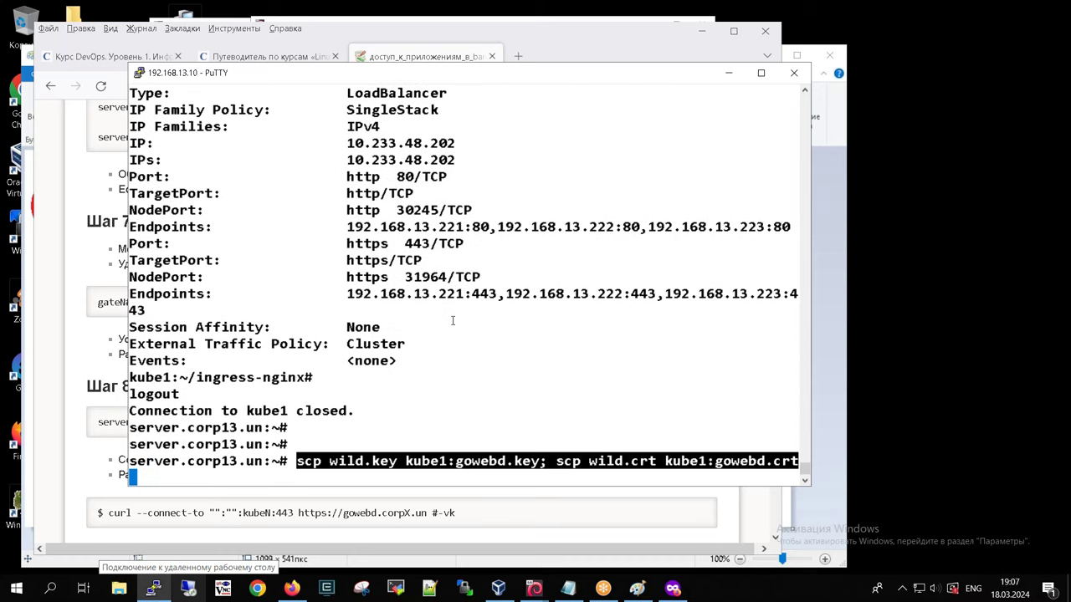
key(Return)
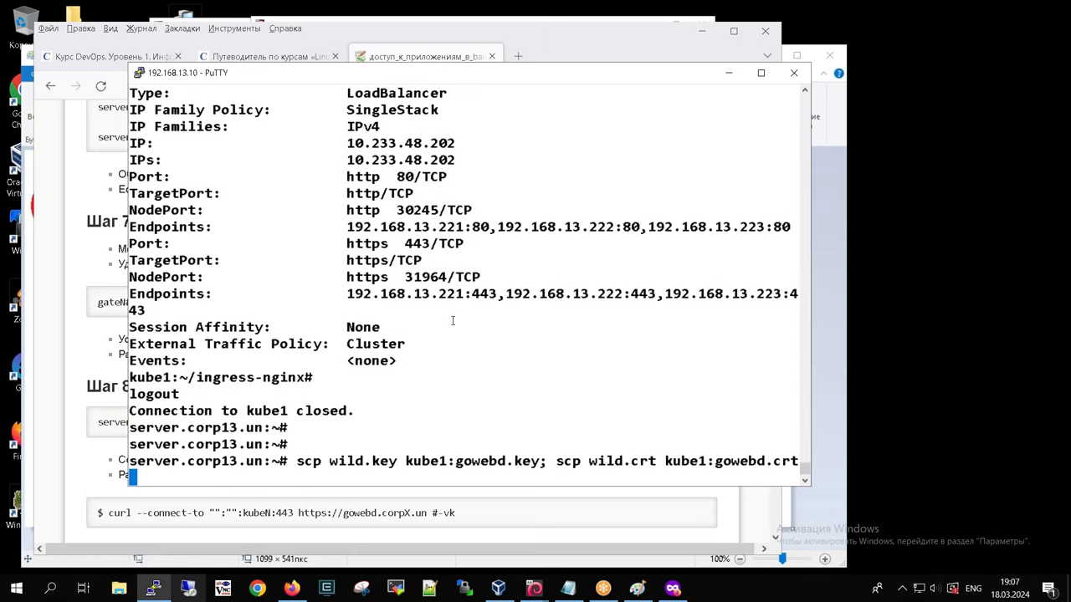
Step: Log back into kube1 with ssh kube1
text(ssh kube1)
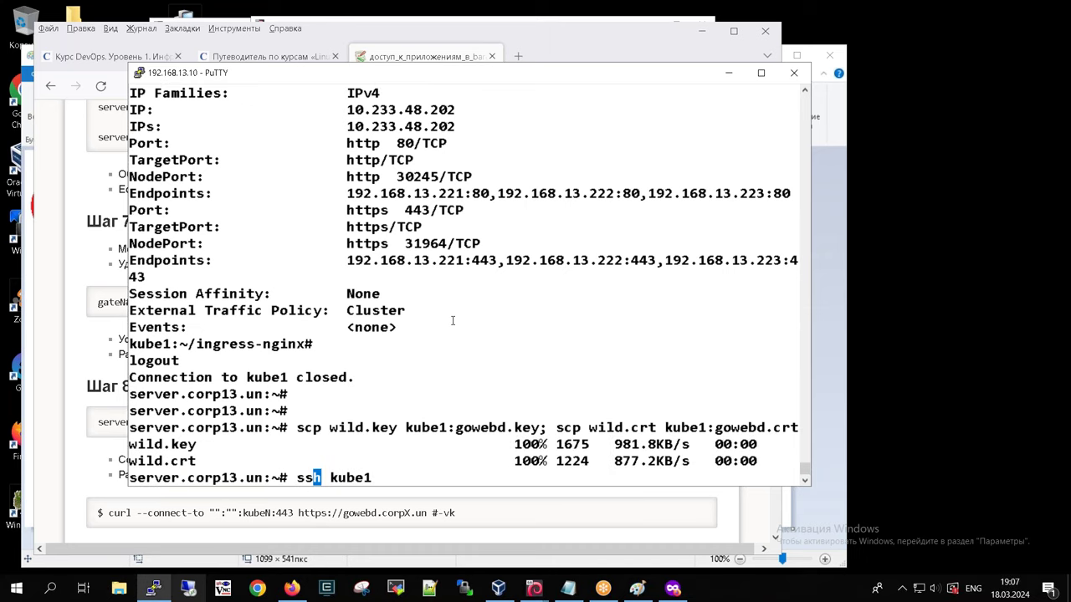
key(Right)
key(Return)
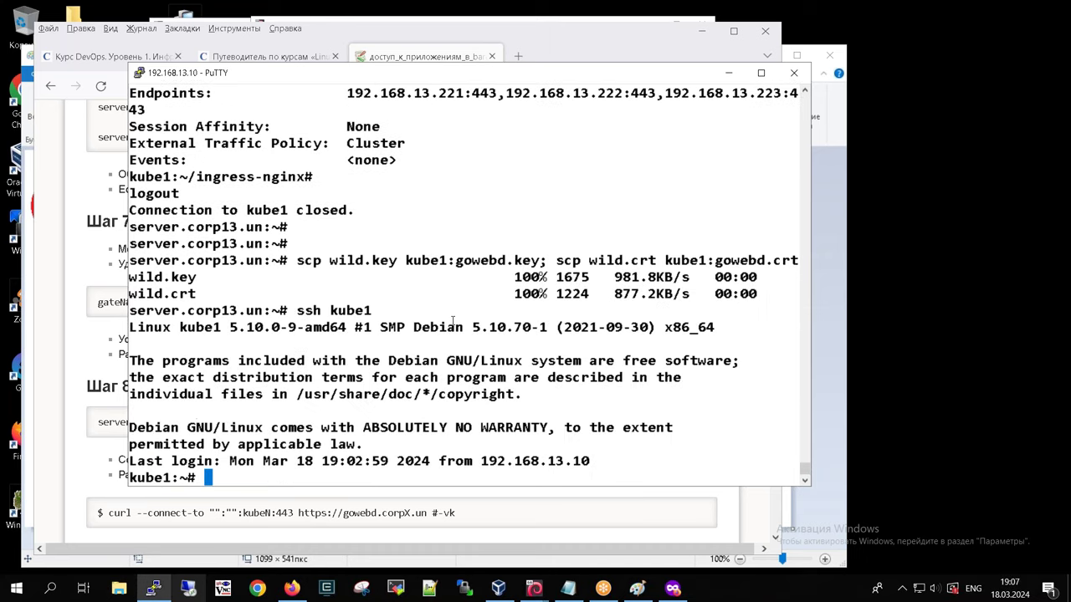
click(73, 456)
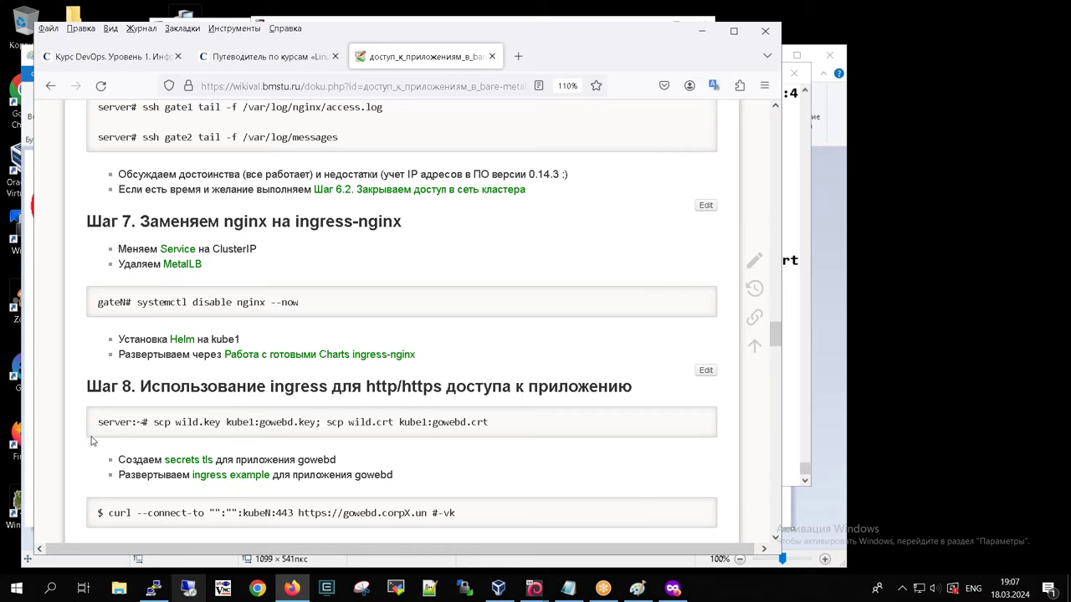
Step: Open the secrets tls link in a new tab and copy its kubectl create secret tls gowebd-tls command
scroll(113, 439, down, 2)
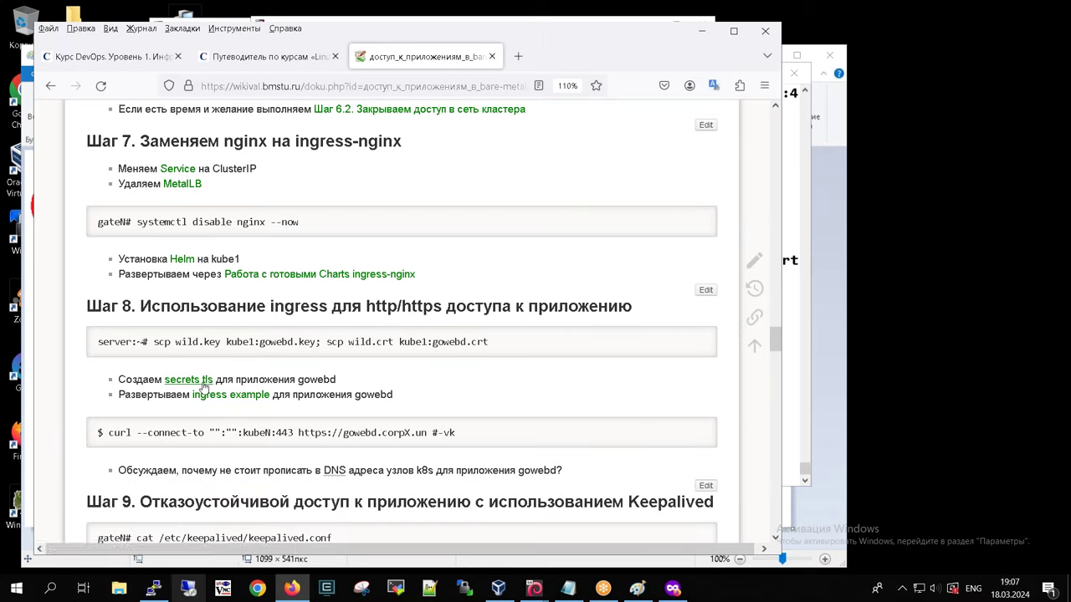
right_click(203, 382)
click(316, 132)
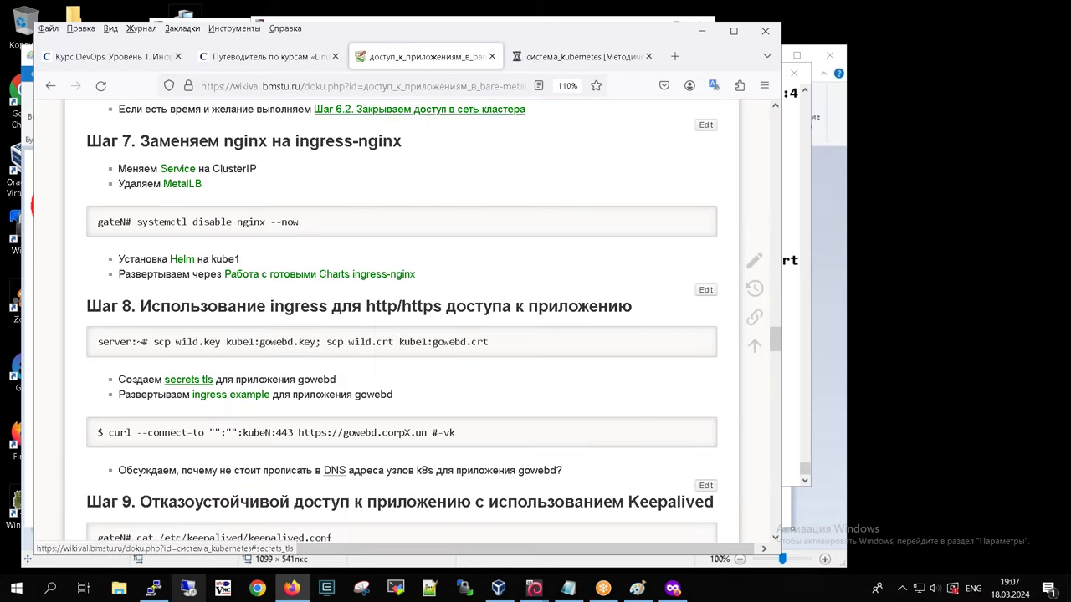
click(577, 56)
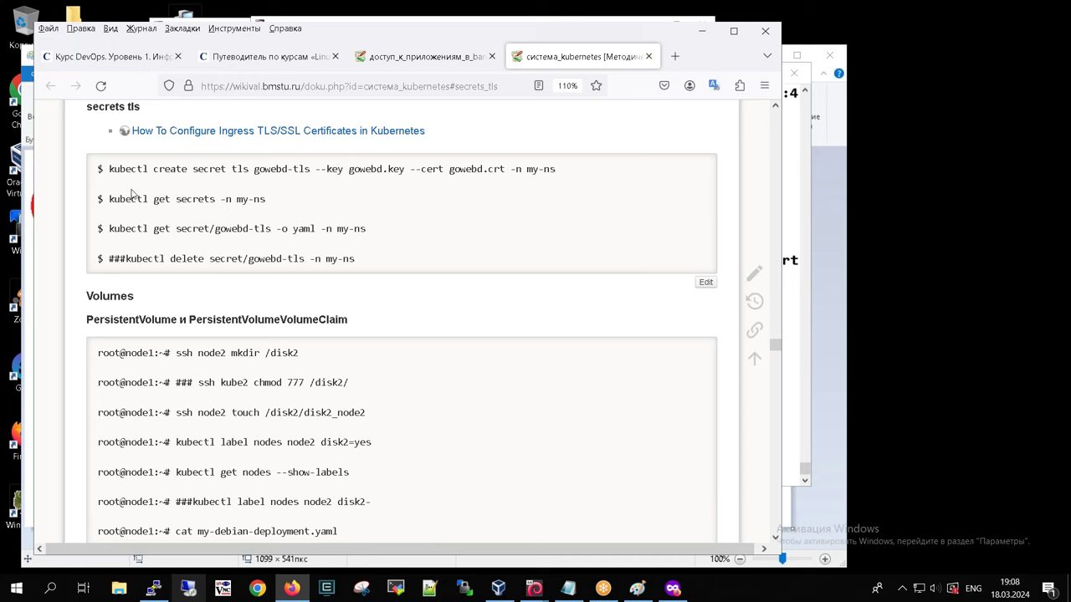
drag(192, 171, 249, 172)
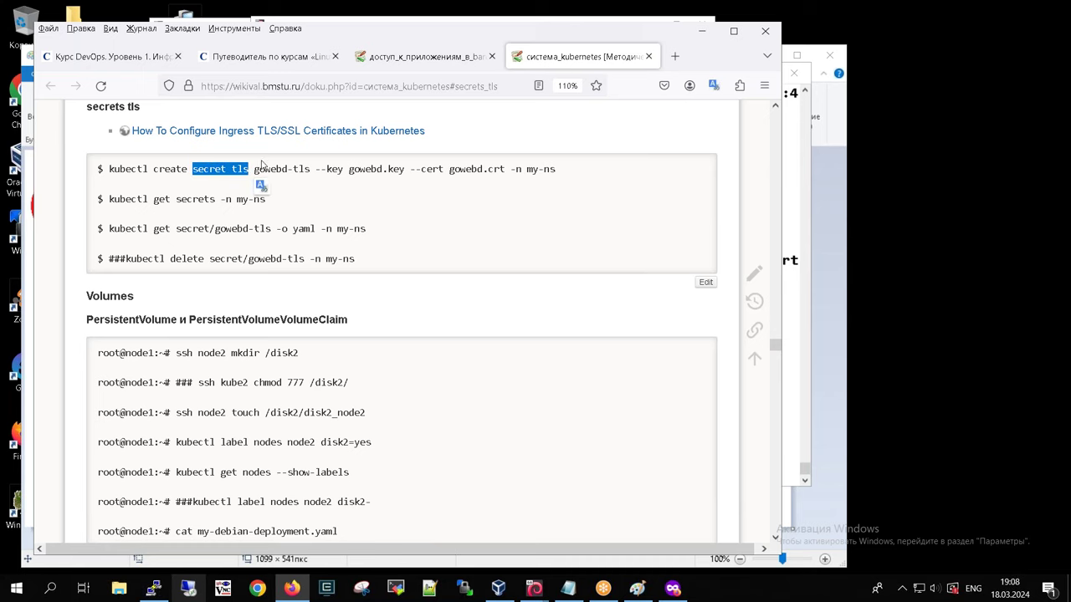
click(264, 167)
drag(109, 169, 554, 169)
key(ctrl+c)
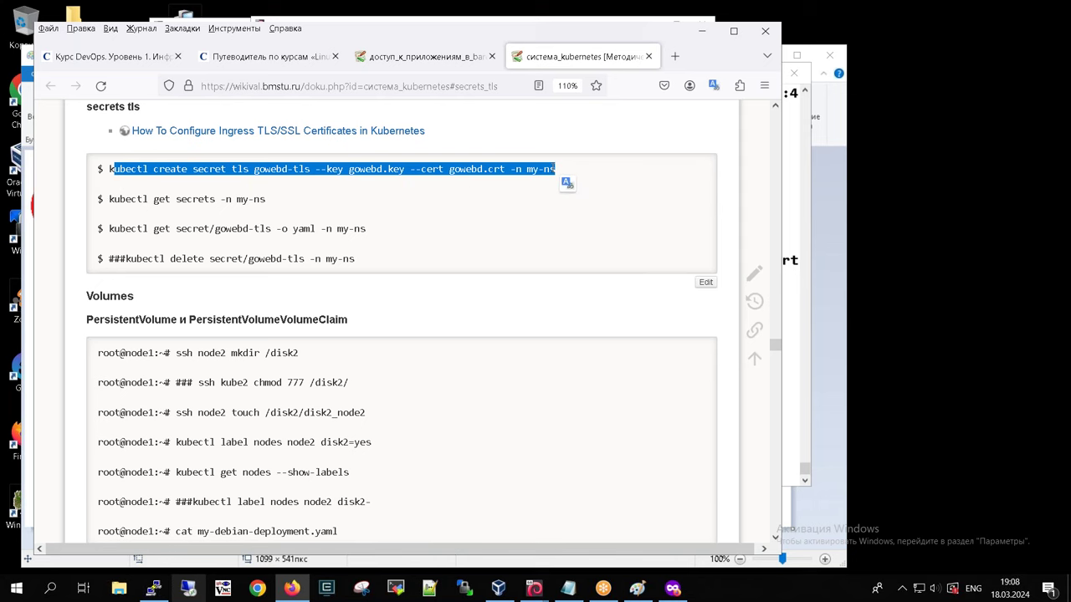
key(alt+Tab)
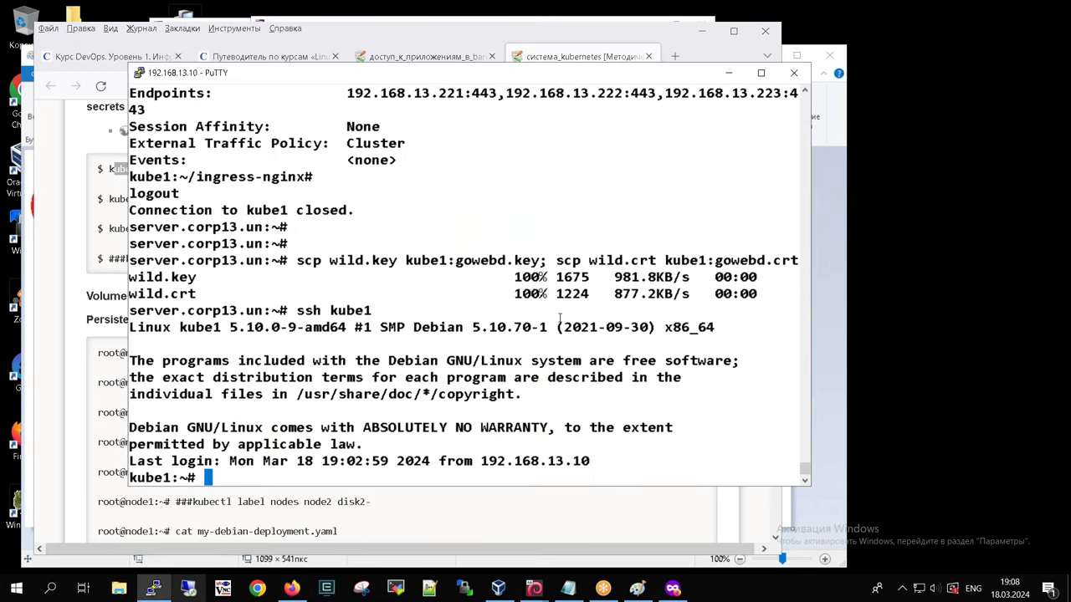
Step: Run the pasted secret command, then recopy the complete kubectl create secret tls line after the truncated 'ubectl' error
right_click(491, 293)
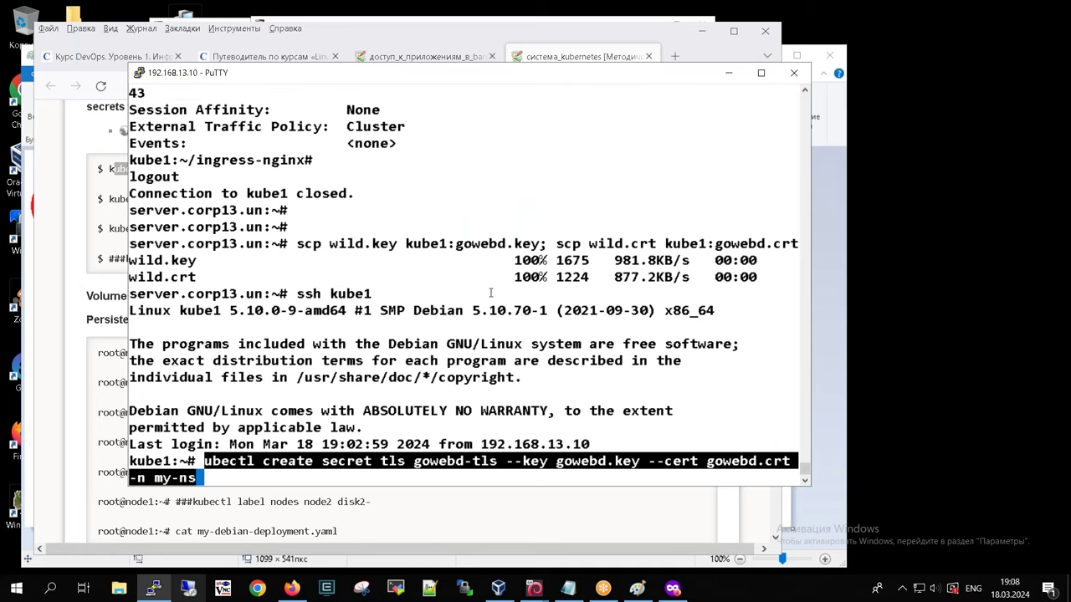
key(Return)
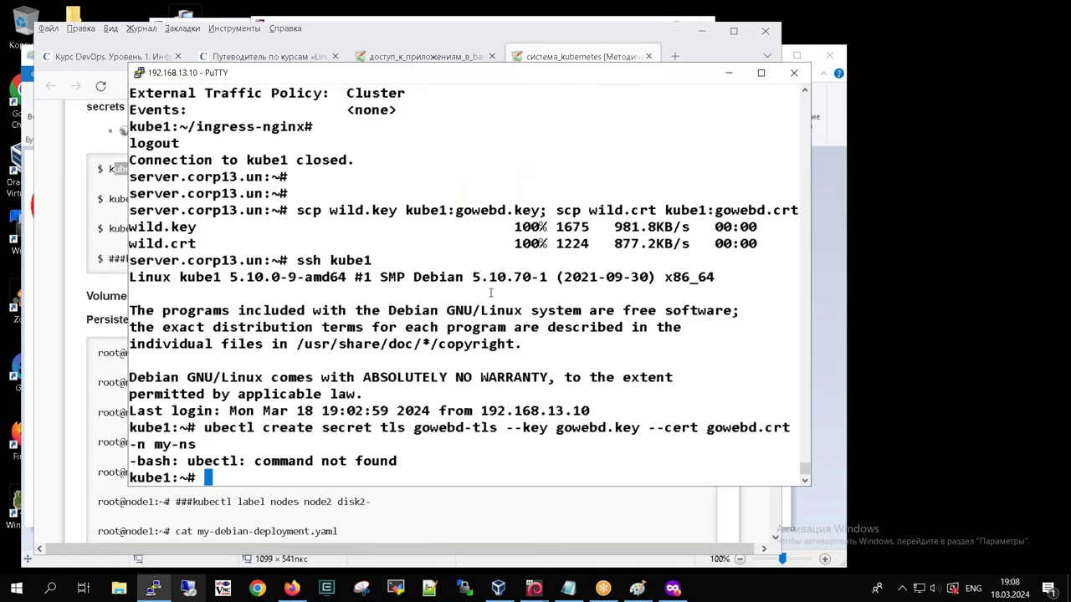
key(alt+Tab)
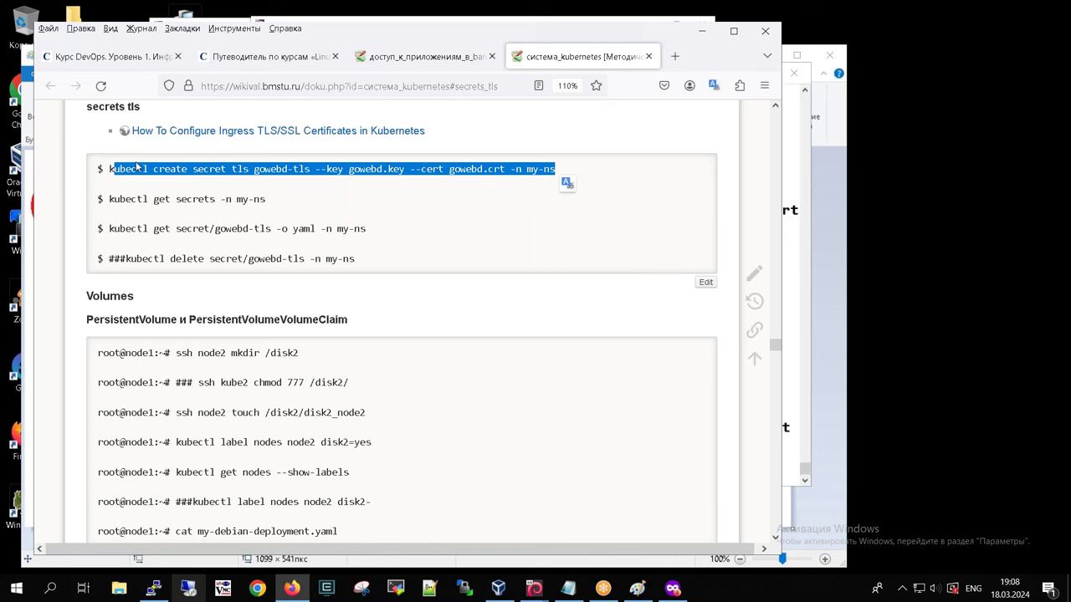
click(111, 169)
drag(109, 169, 559, 171)
key(ctrl+c)
key(alt+Tab)
Step: Run the full command to create the gowebd-tls secret in my-ns from gowebd.key and gowebd.crt
key(Return)
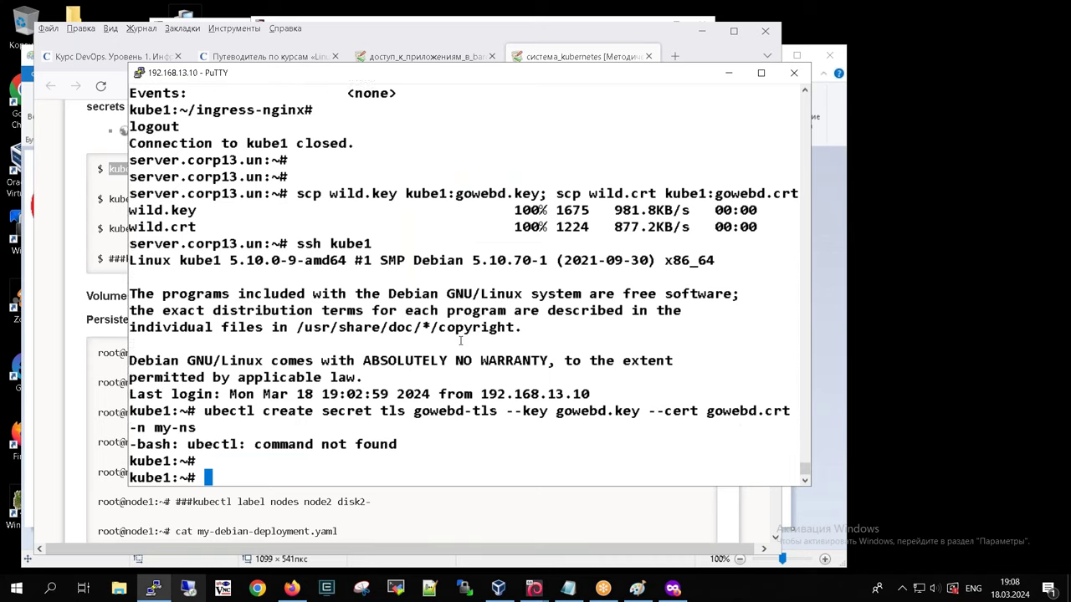
key(Return)
right_click(460, 341)
key(Return)
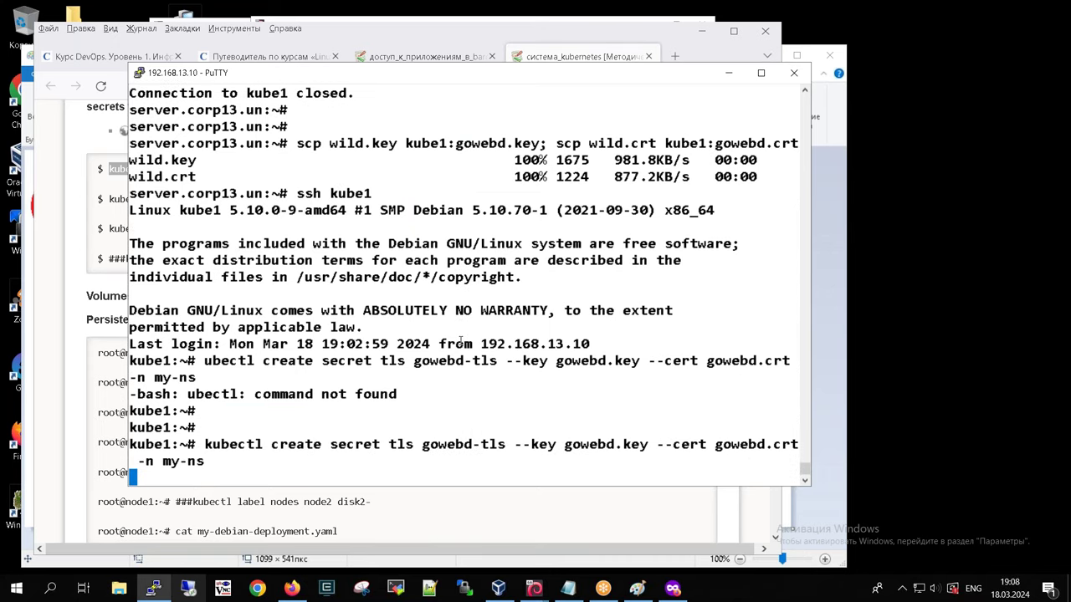
click(96, 204)
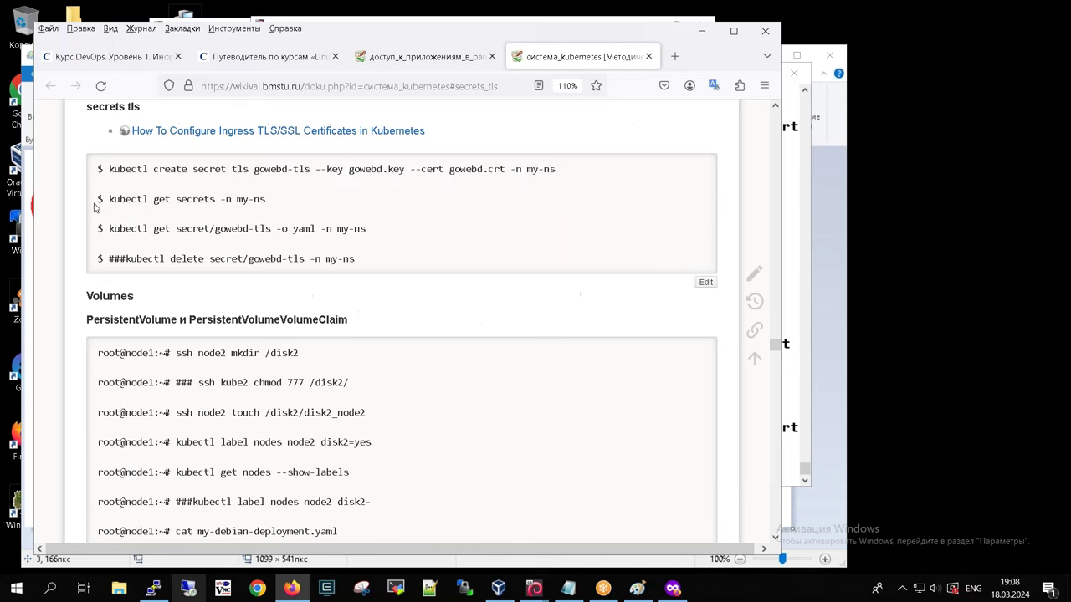
Step: Open the wiki's ingress example page and start a new my-ingress.yaml in vim
click(648, 57)
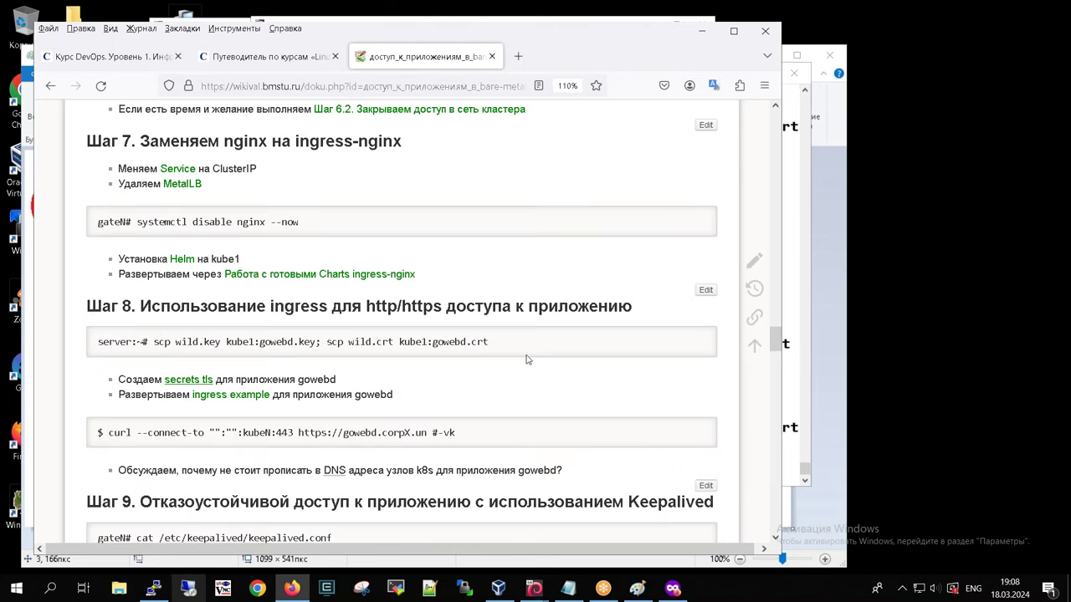
right_click(224, 399)
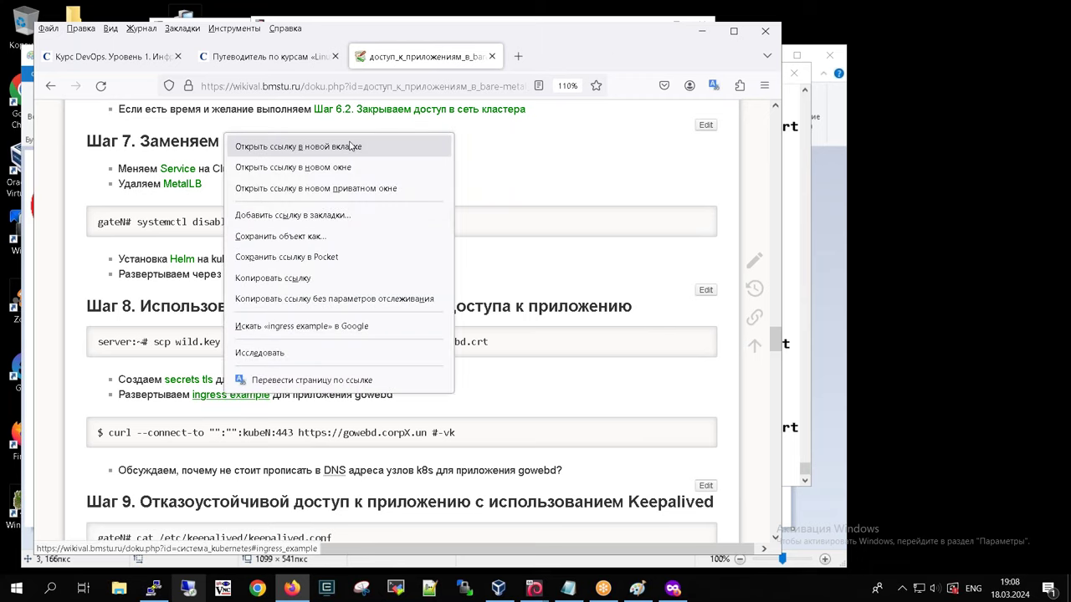
click(289, 147)
click(569, 57)
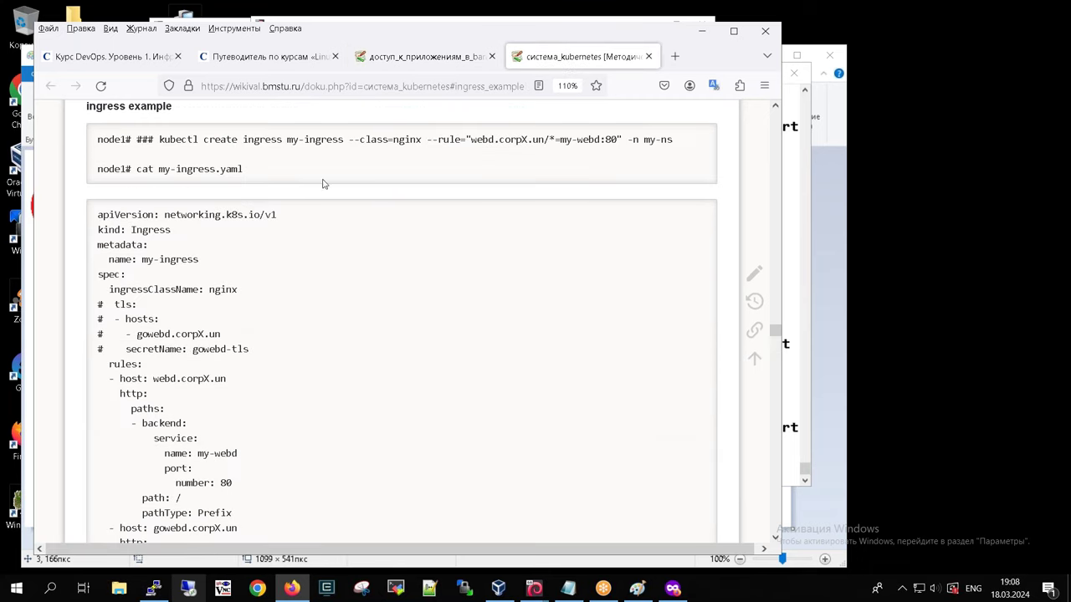
drag(158, 169, 243, 172)
key(ctrl+c)
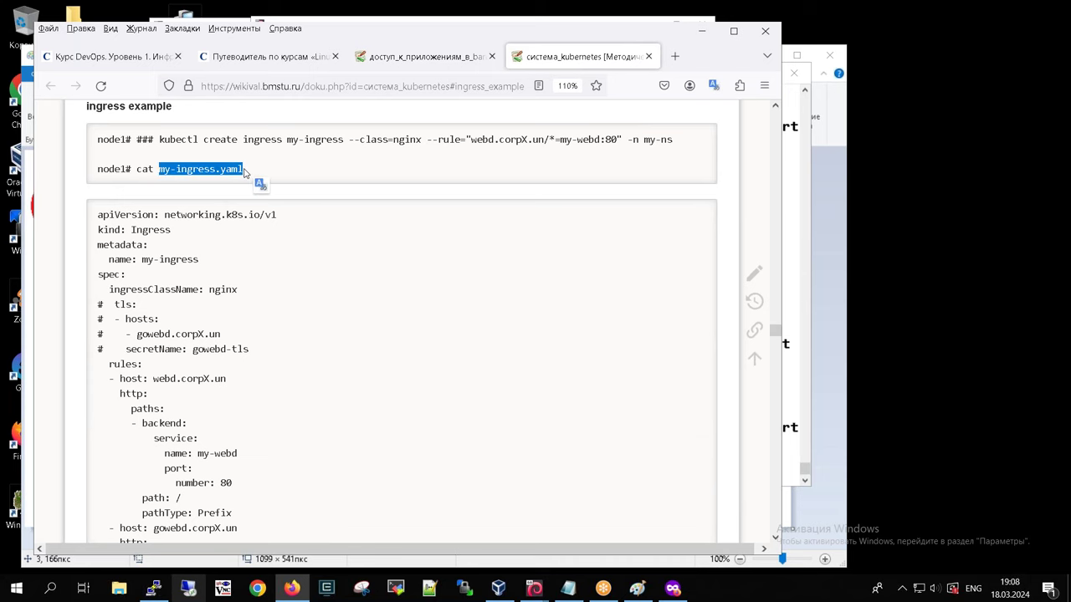
key(alt+Tab)
text(vim)
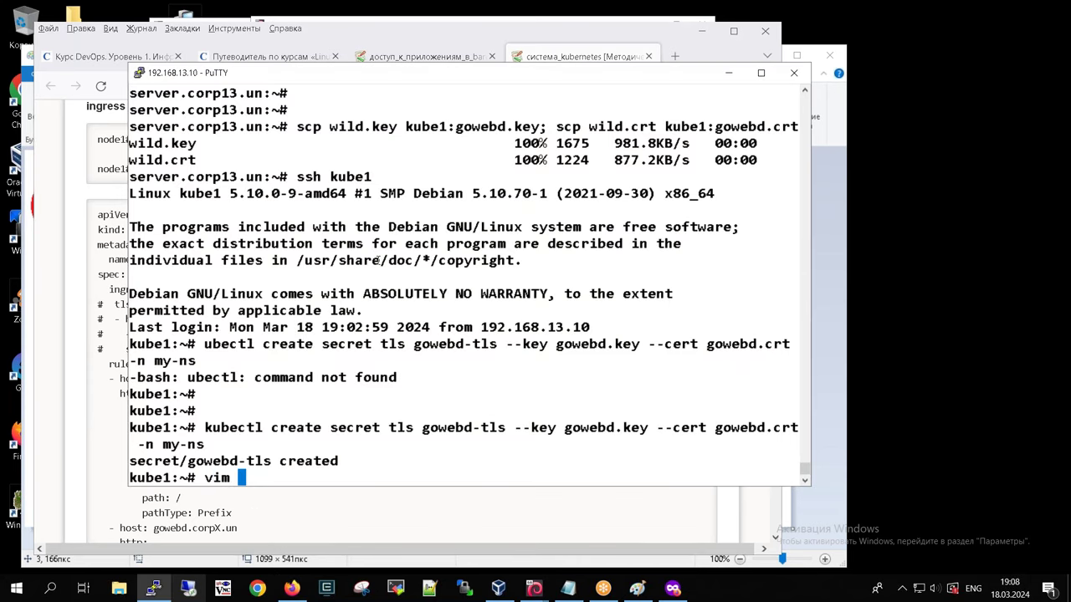
right_click(343, 336)
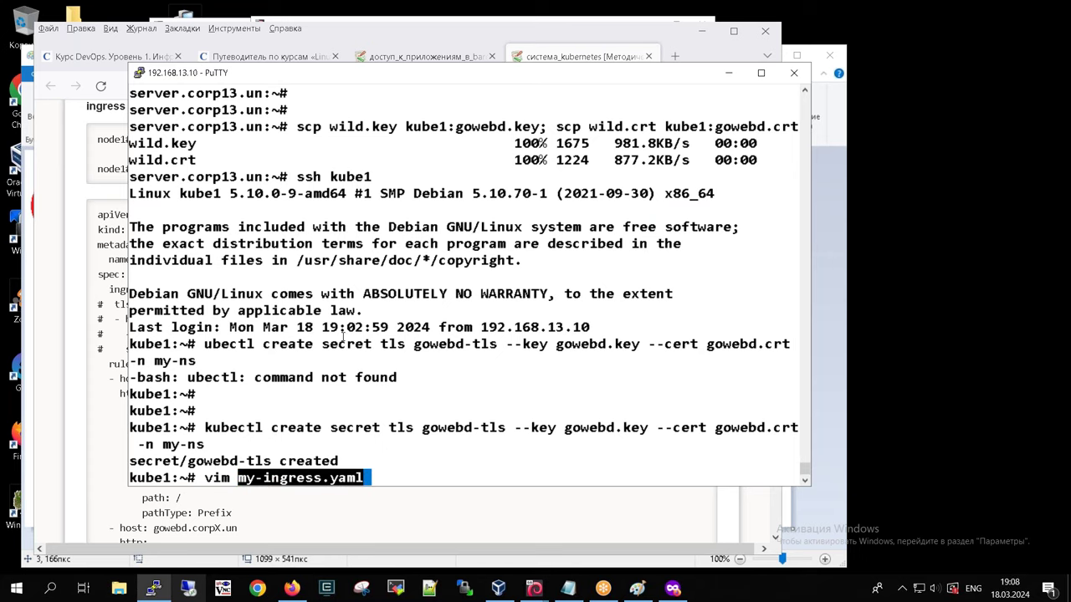
key(Return)
Step: Copy the example Ingress YAML from the wiki and paste it into my-ingress.yaml
click(98, 244)
drag(95, 217, 172, 381)
scroll(200, 429, down, 2)
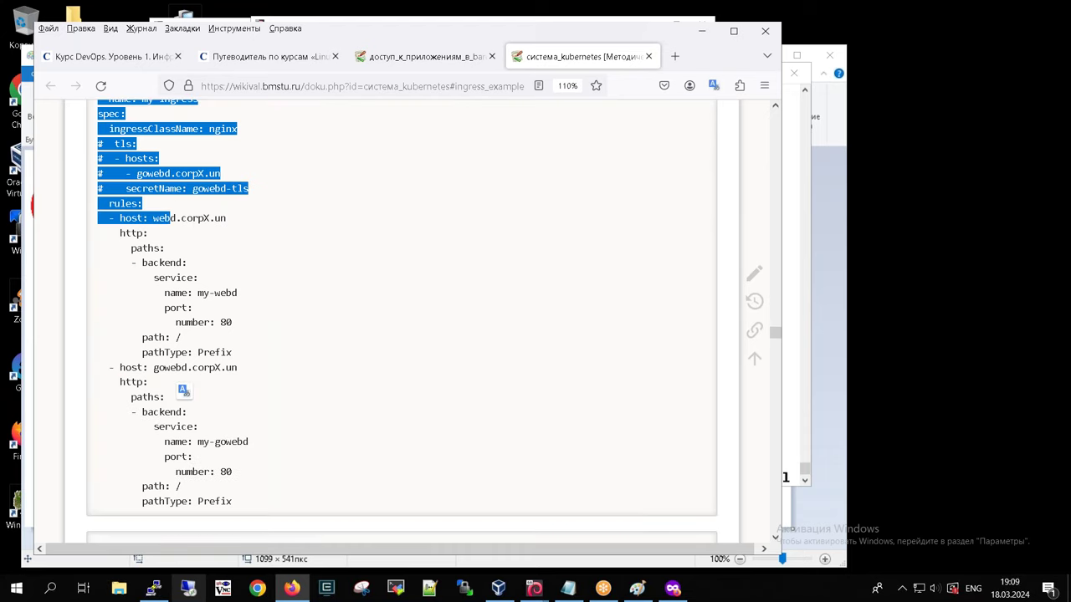
shift+click(254, 358)
key(ctrl+c)
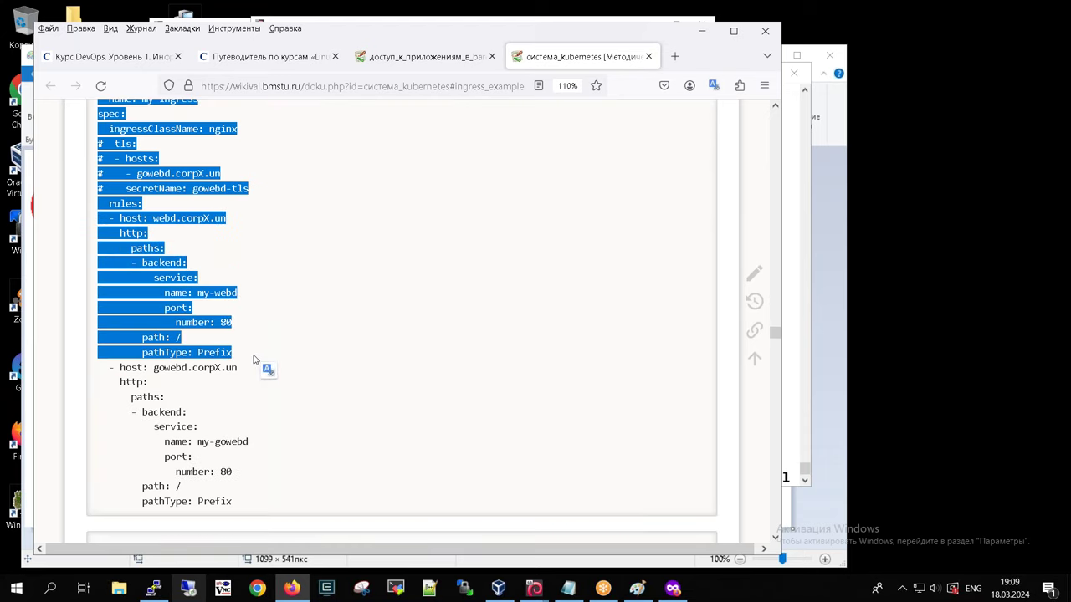
key(alt)
key(alt+Tab)
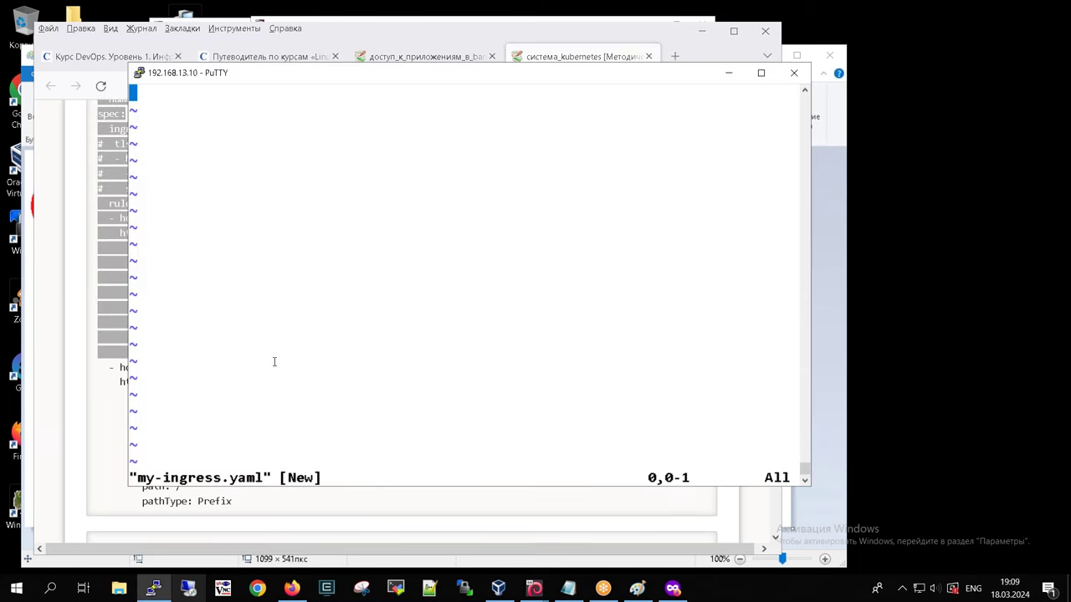
key(i)
right_click(399, 341)
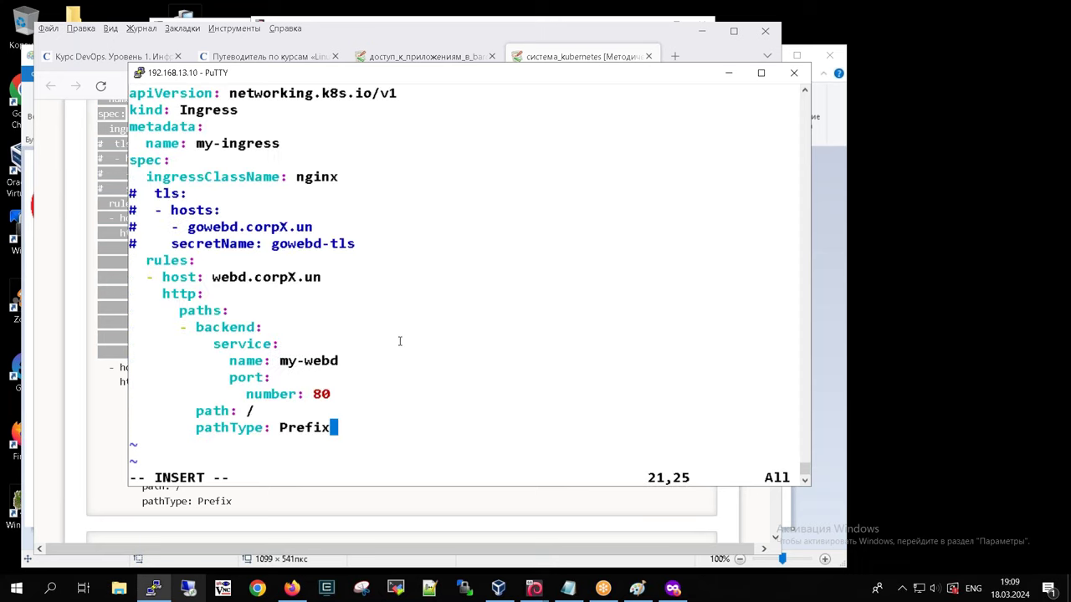
Step: Append -srv to the backend service name and change the rule host to gowebd.corp13.un
key(Return)
key(Up)
key(Up)
key(Up)
key(Up)
key(Up)
key(Right)
key(Right)
key(Right)
key(Right)
key(Right)
key(Right)
key(Right)
key(Right)
key(Right)
key(Right)
key(Right)
key(Right)
key(Right)
key(Right)
key(Right)
key(Right)
key(Right)
key(Right)
key(Right)
key(Right)
key(Right)
key(Right)
key(Right)
key(Right)
key(Right)
text(-srv)
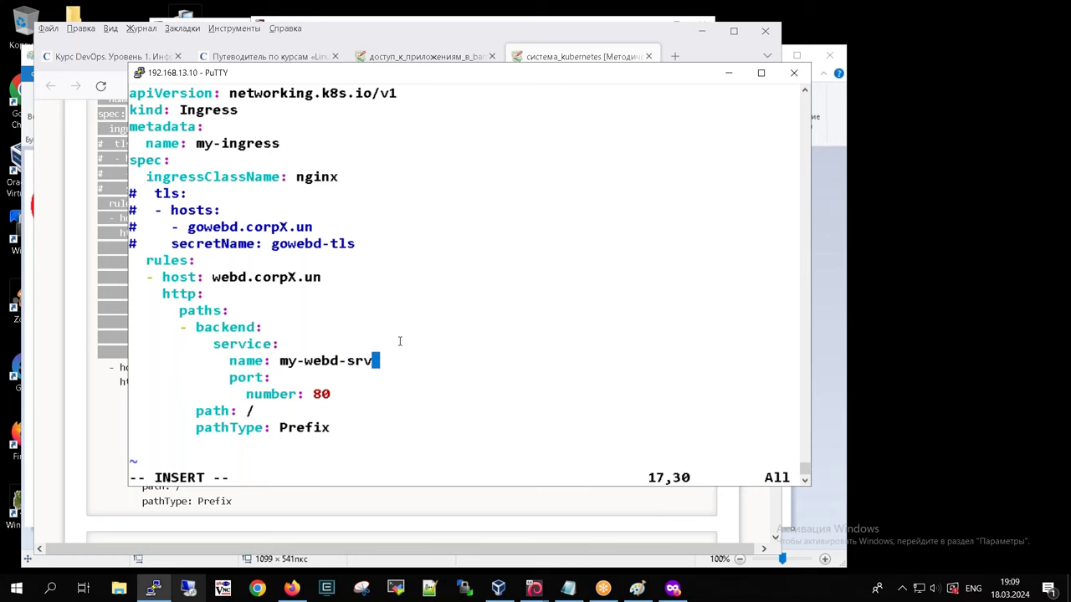
key(Up)
key(Up)
key(Up)
key(Up)
key(Up)
key(Left)
key(Left)
key(Left)
key(Left)
key(Left)
key(Left)
key(Left)
key(Left)
key(Left)
key(Left)
key(Left)
key(Left)
key(Left)
text(go)
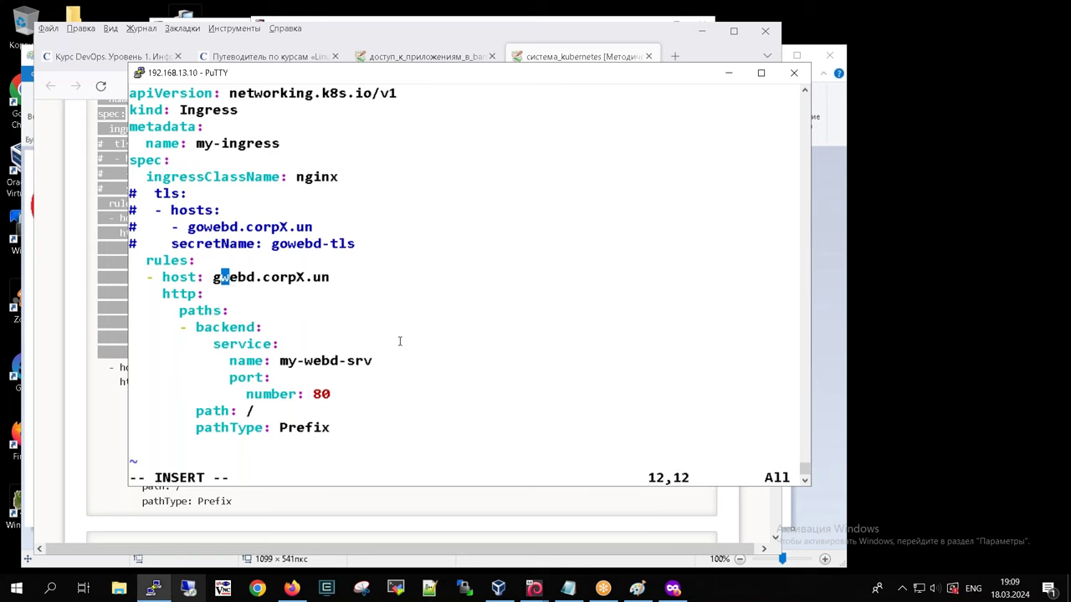
key(Right)
key(Right)
key(Right)
key(Right)
key(Right)
key(Right)
key(Right)
key(Right)
key(Right)
key(Right)
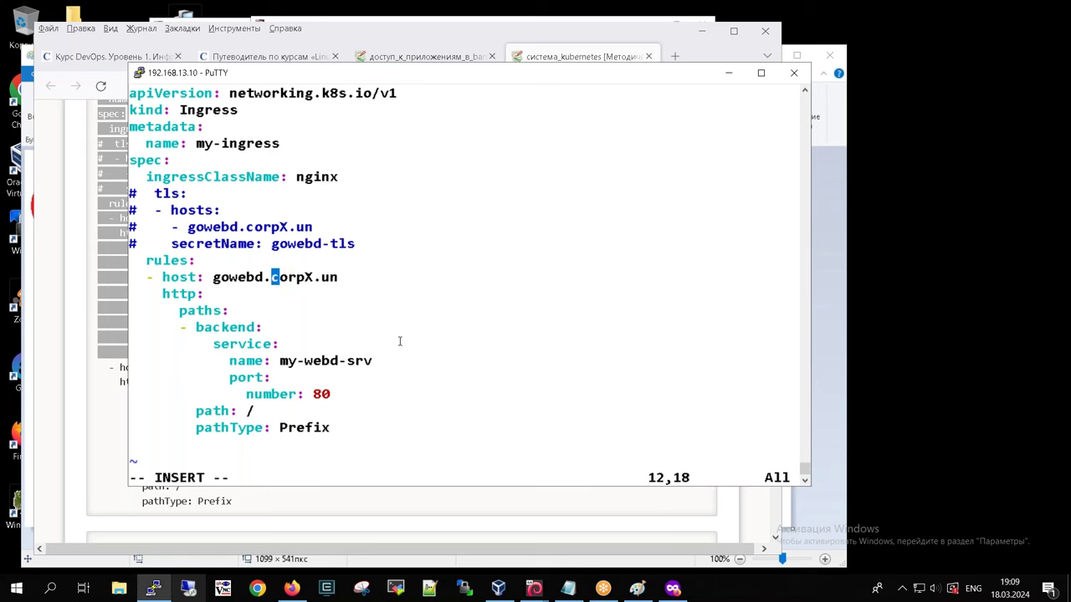
key(BackSpace)
text(13)
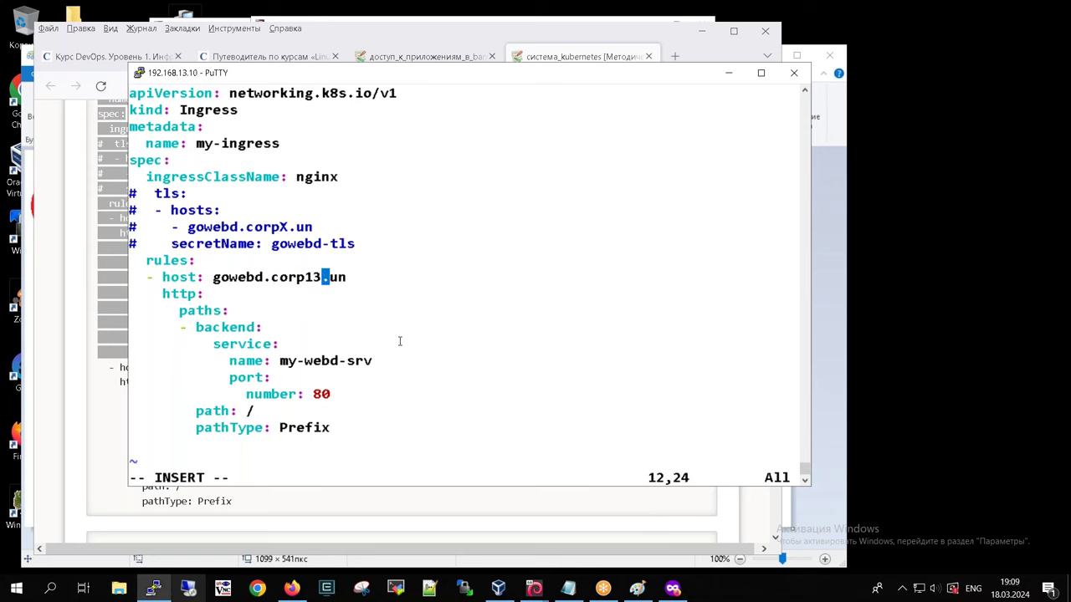
Step: Change the TLS host name's X placeholder to 13, making it gowebd.corp13.un
key(Up)
key(Up)
key(Up)
key(Left)
key(Left)
key(Left)
key(BackSpace)
text(13)
key(Down)
key(Left)
key(Left)
key(Left)
key(Left)
key(Left)
key(Left)
key(Left)
key(Left)
key(Left)
key(Left)
key(Left)
key(Left)
key(Left)
key(Left)
key(Left)
key(Left)
key(Left)
key(Left)
key(Left)
key(Up)
key(Up)
key(Up)
Step: Uncomment the tls, hosts, host name and secretName lines of the TLS block
key(Right)
key(BackSpace)
key(Down)
key(Right)
key(BackSpace)
key(Down)
key(Right)
key(BackSpace)
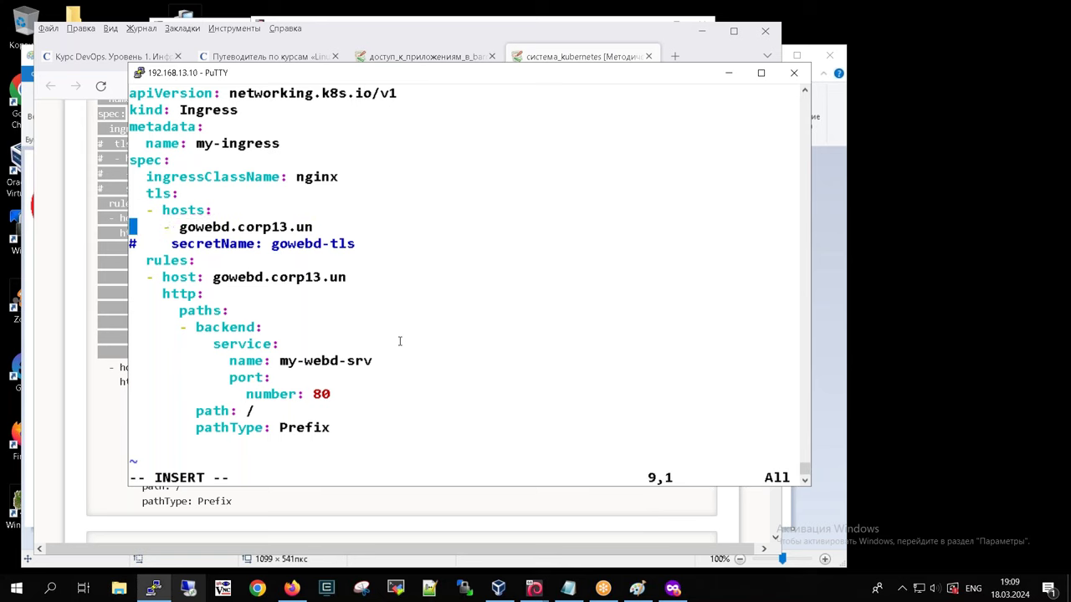
key(Down)
key(Right)
key(BackSpace)
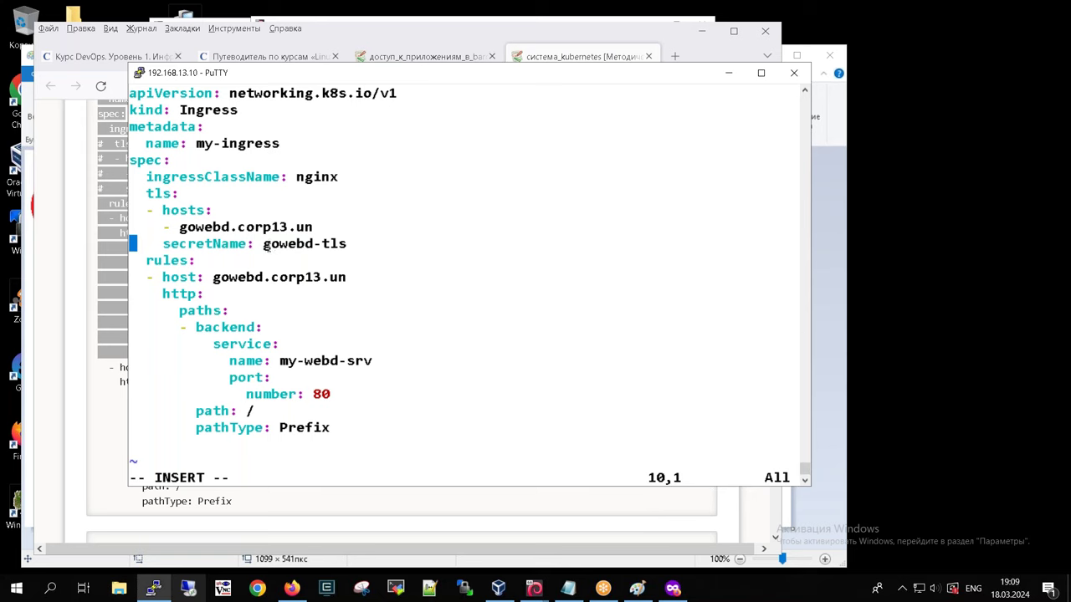
Step: Confirm the secretName is gowebd-tls and save the manifest with :wq
drag(265, 243, 435, 244)
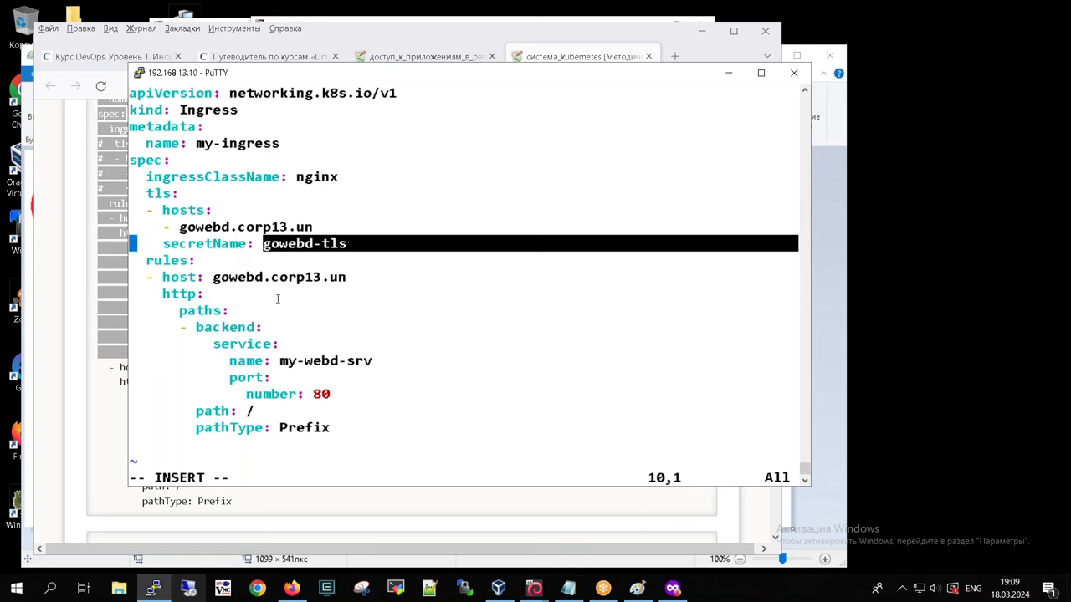
click(266, 226)
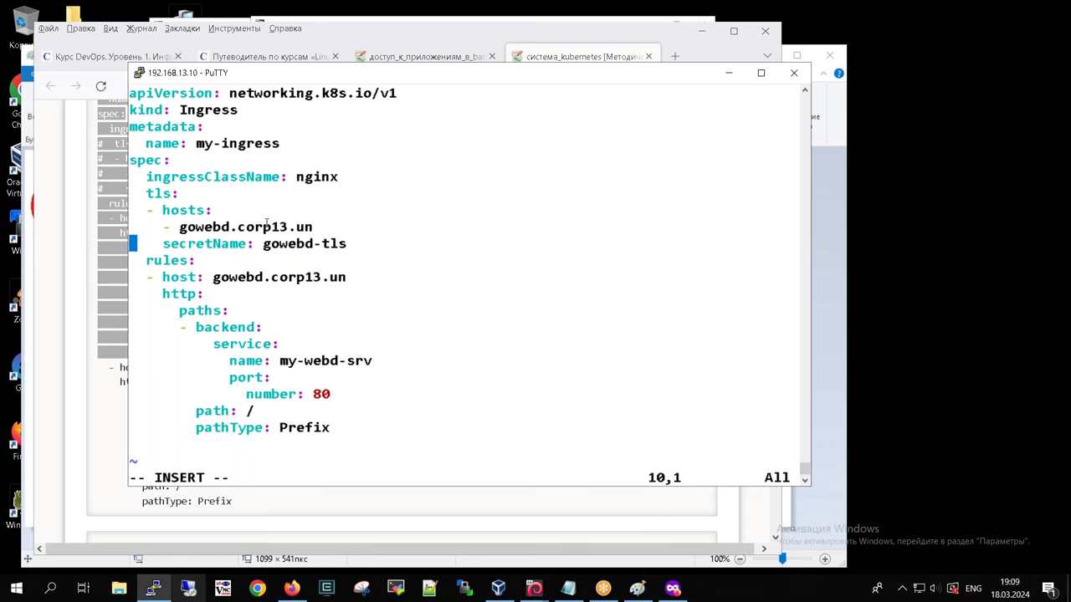
key(Escape)
text(:wq)
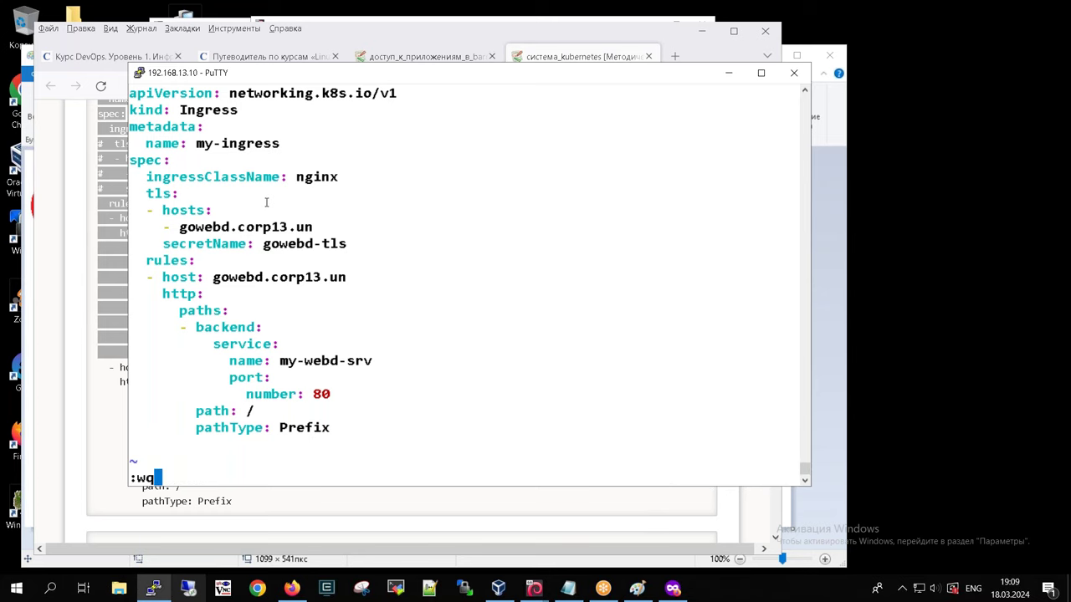
Step: Save my-ingress.yaml, then reopen it for review and quit with :q without changes
key(Return)
key(Return)
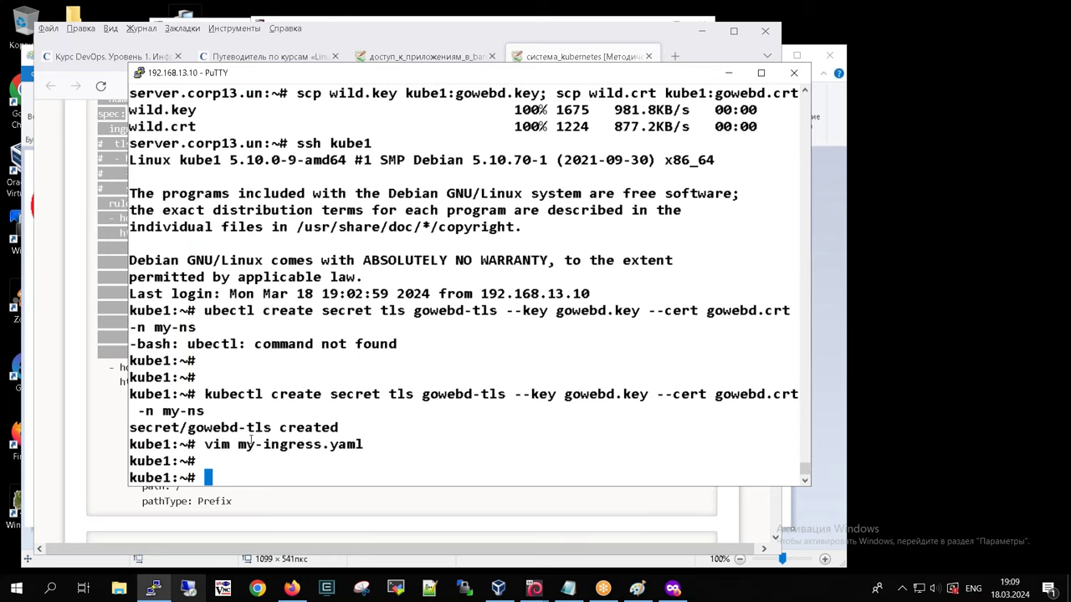
key(Up)
key(Return)
key(Down)
key(Down)
key(Down)
key(Down)
key(Down)
key(Down)
key(Down)
key(Down)
key(Down)
key(Down)
key(Down)
key(Down)
key(Down)
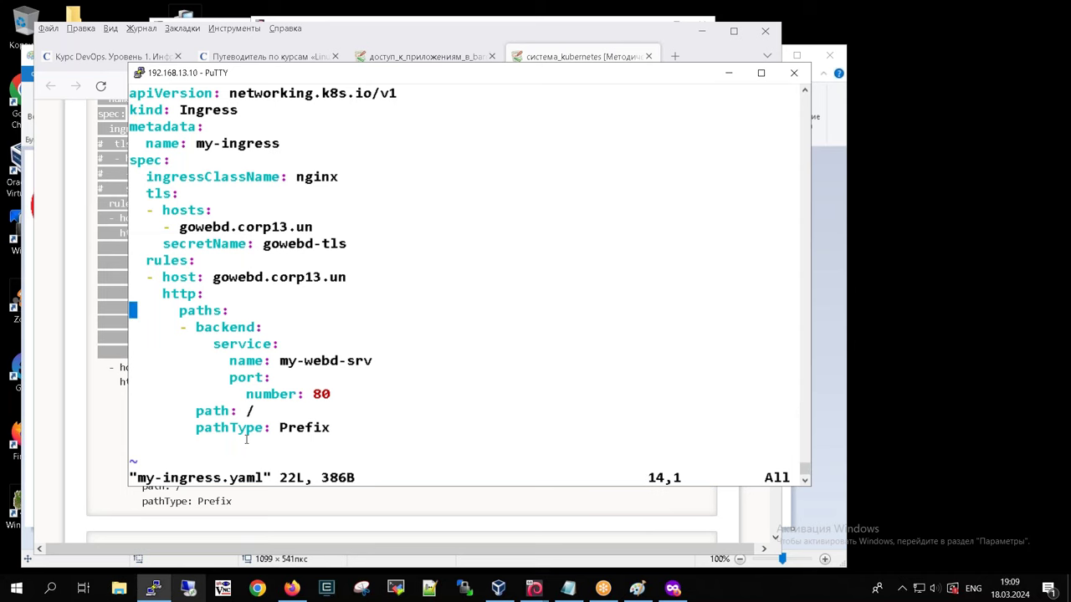
text(:q)
key(Return)
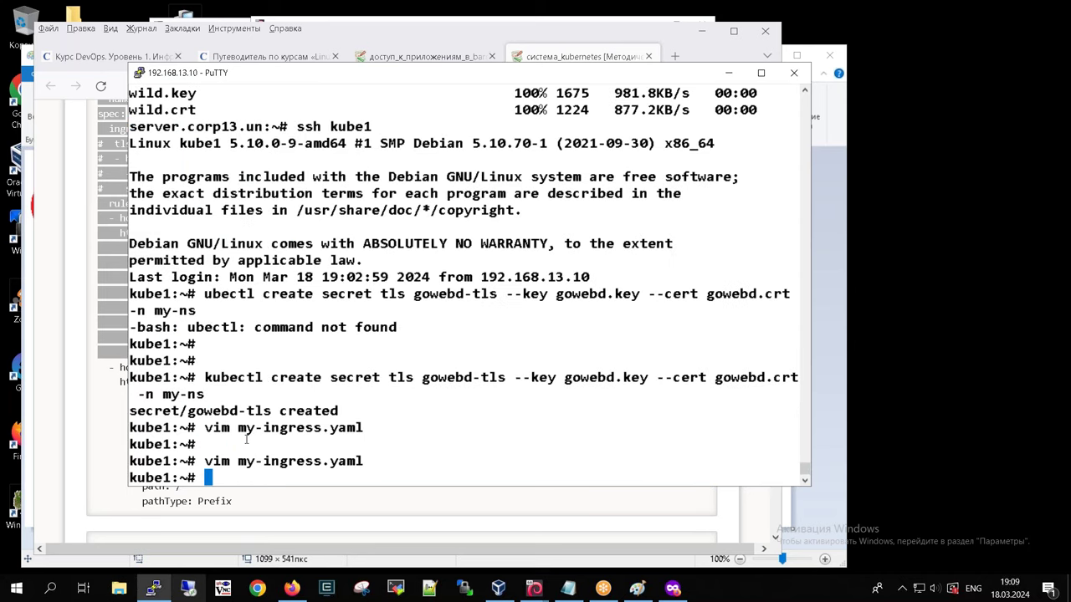
Step: Copy 'kubectl apply -f my-ingress.yaml -n my-ns' from the wiki and run it to create my-ingress
click(118, 496)
scroll(118, 497, down, 3)
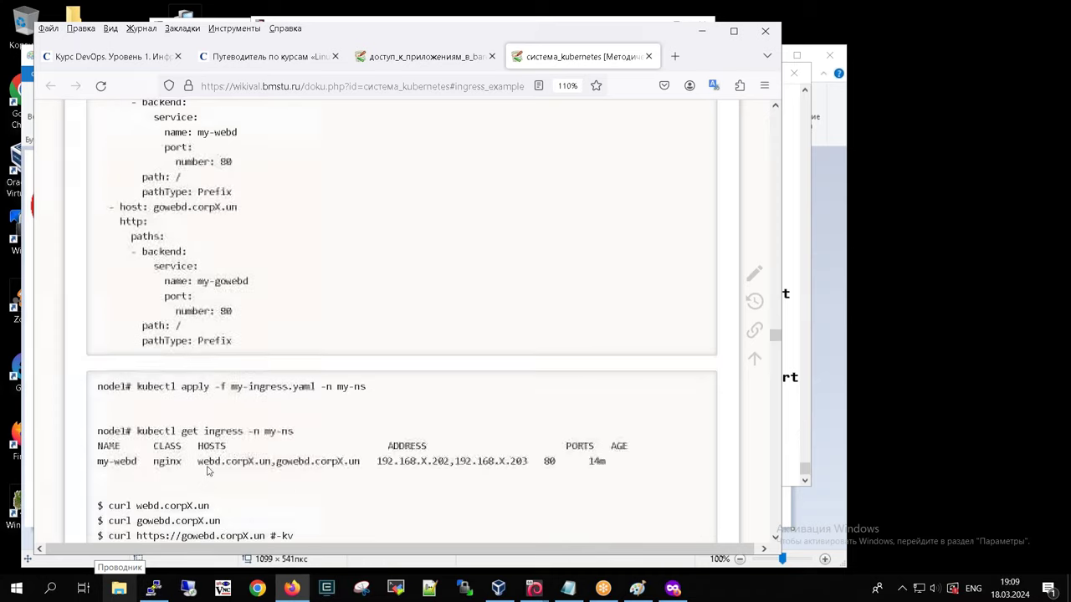
drag(137, 386, 369, 393)
key(ctrl+c)
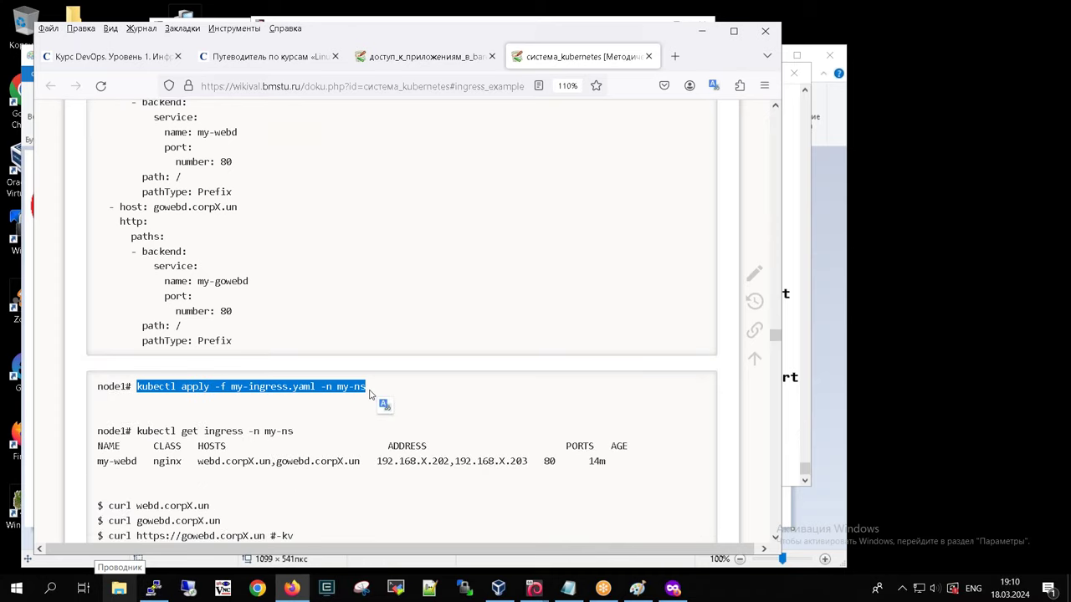
key(alt+Tab)
right_click(491, 395)
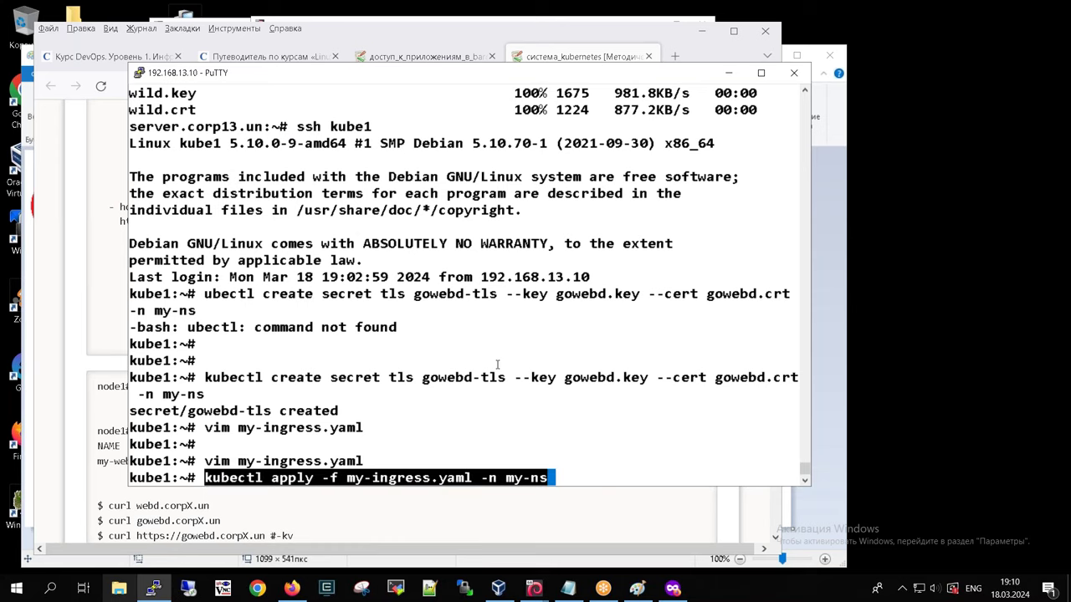
key(Return)
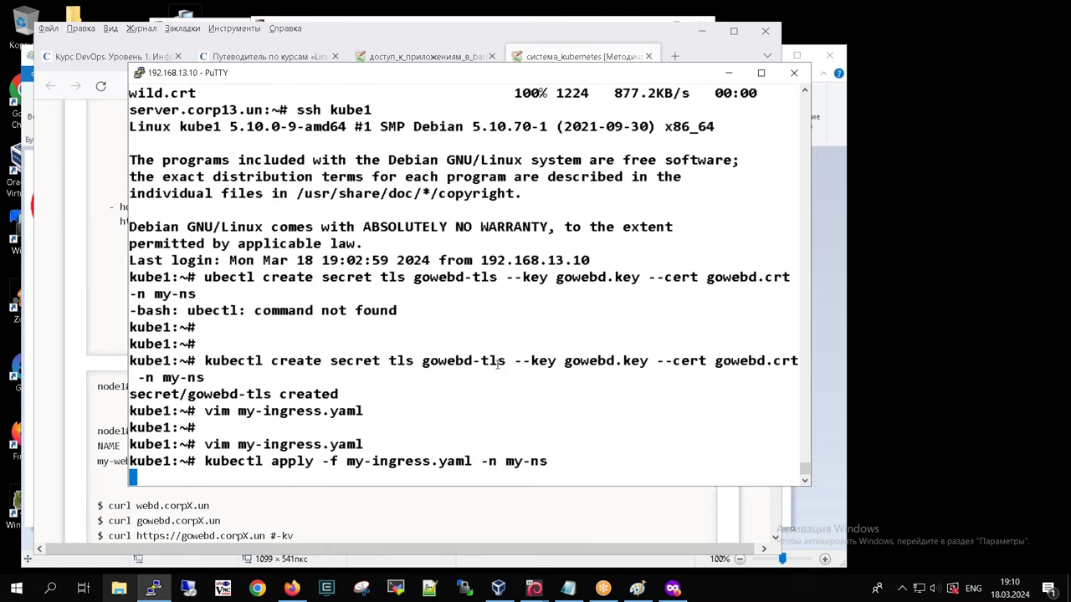
Step: Run 'kubectl get ingress -n my-ns' and check the addresses 192.168.13.221–223 on ports 80 and 443
click(69, 456)
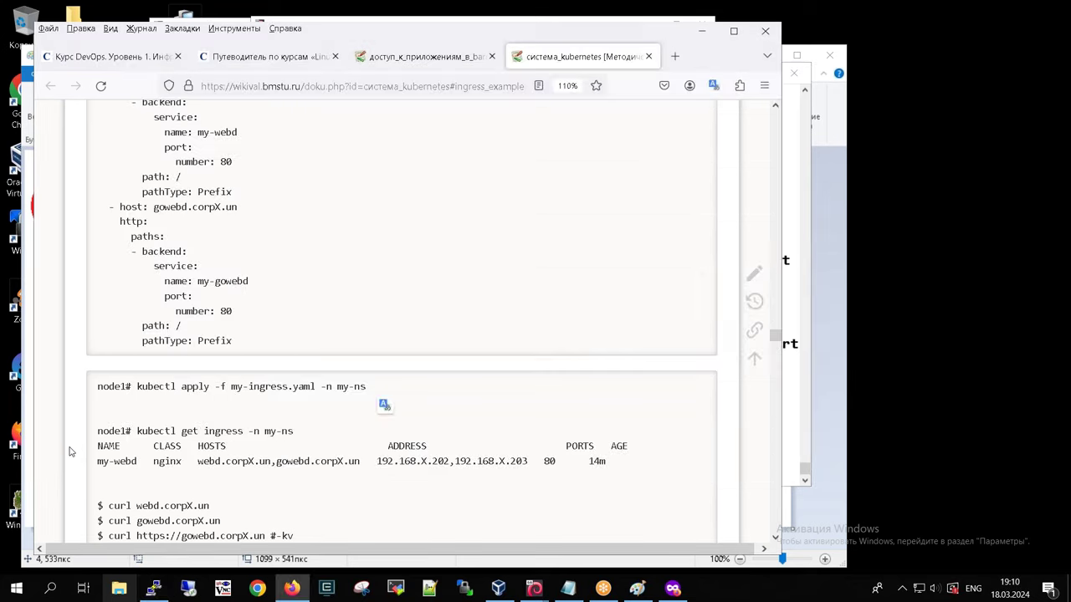
drag(136, 430, 295, 437)
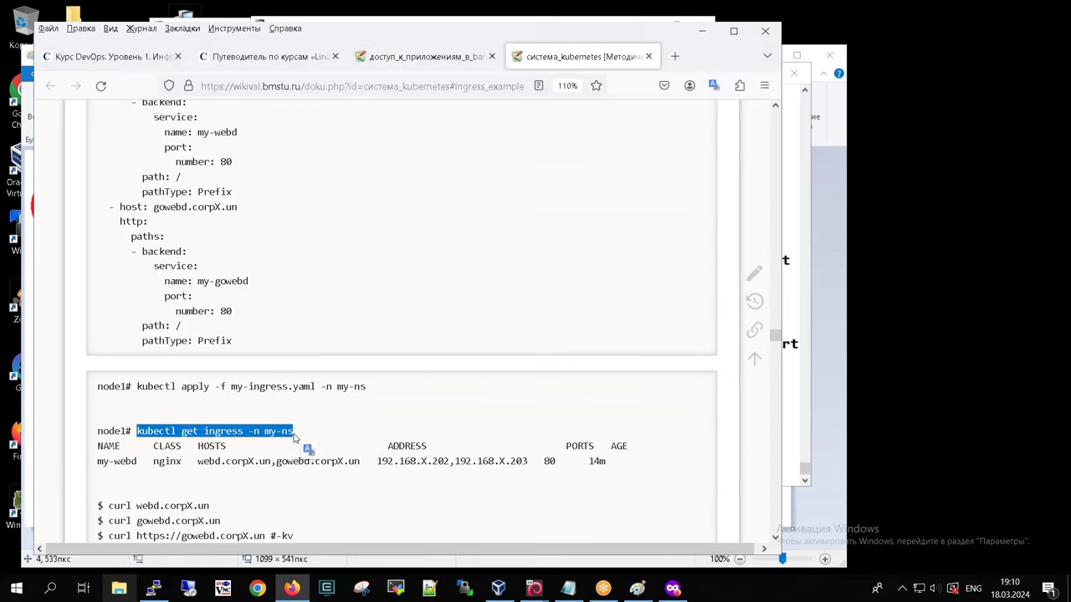
key(ctrl+c)
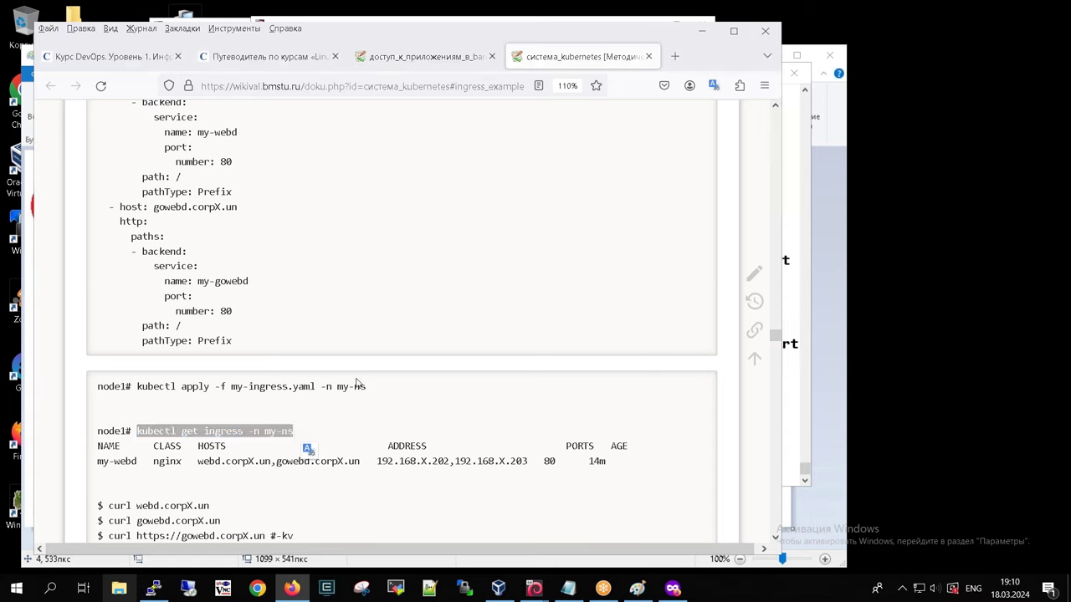
key(alt+Tab)
right_click(389, 357)
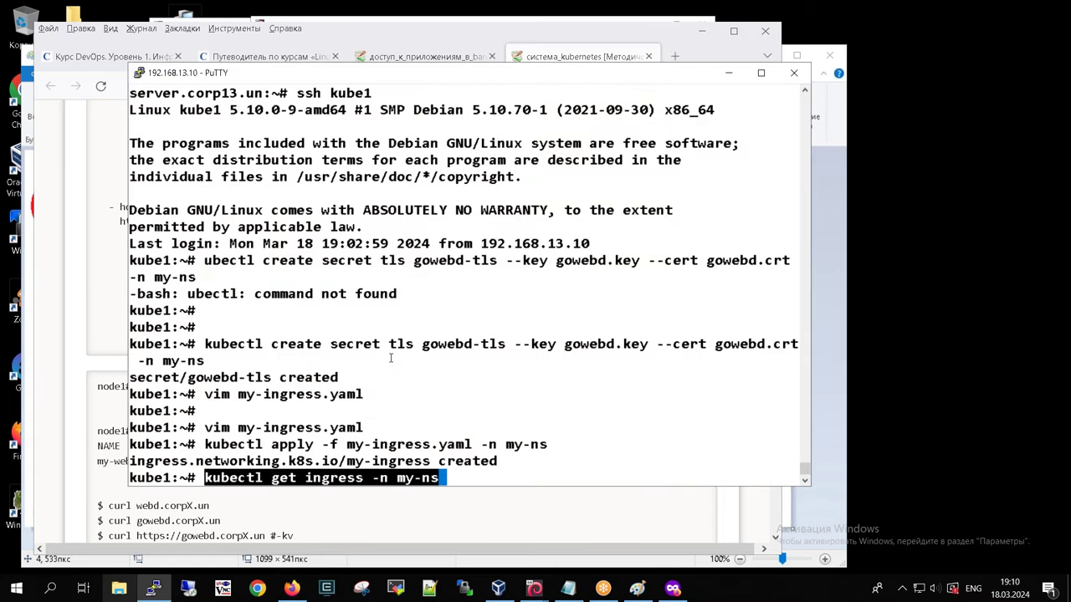
key(Return)
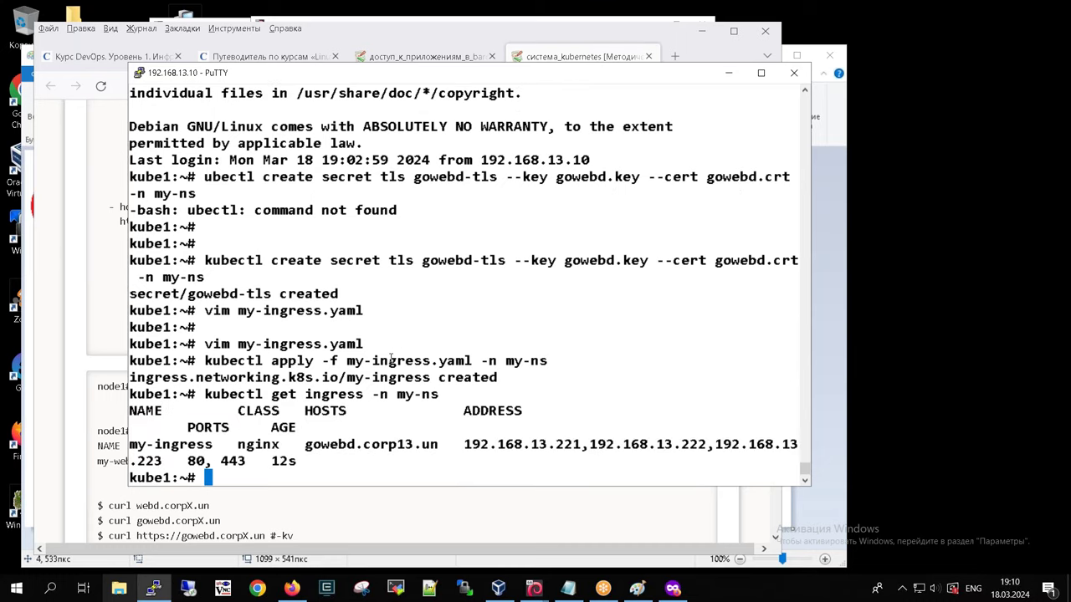
drag(465, 444, 764, 444)
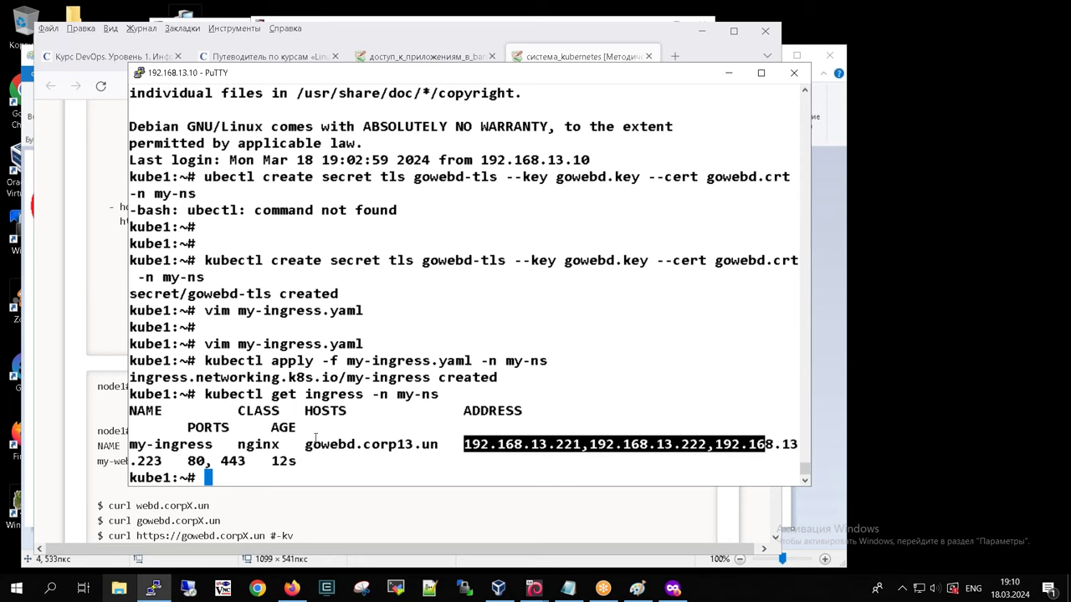
click(298, 469)
Step: Copy the wiki's curl --connect-to example command for use in the terminal
click(89, 471)
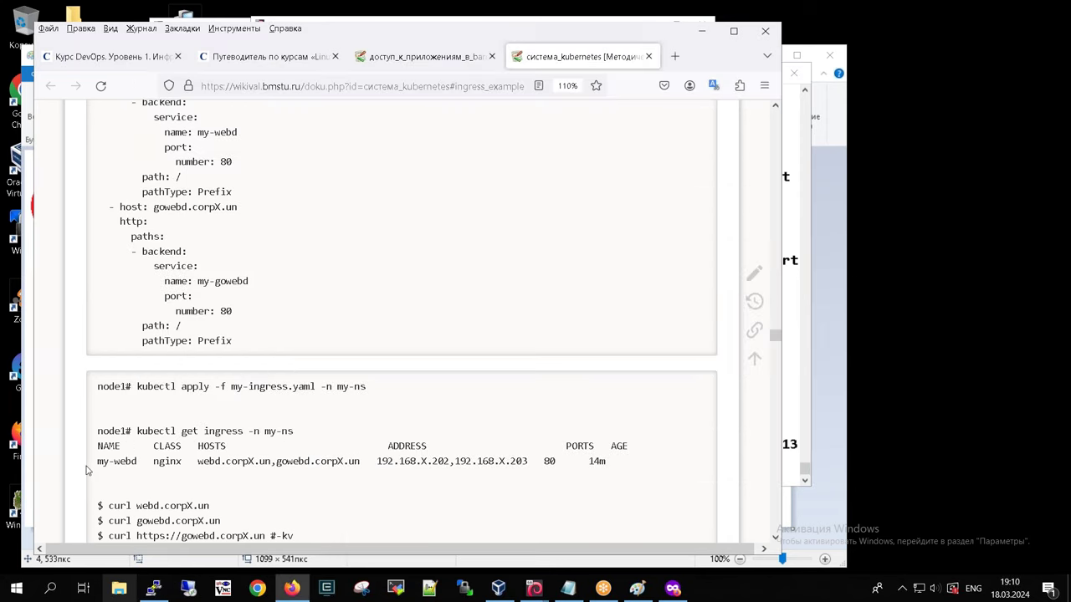
scroll(126, 457, down, 2)
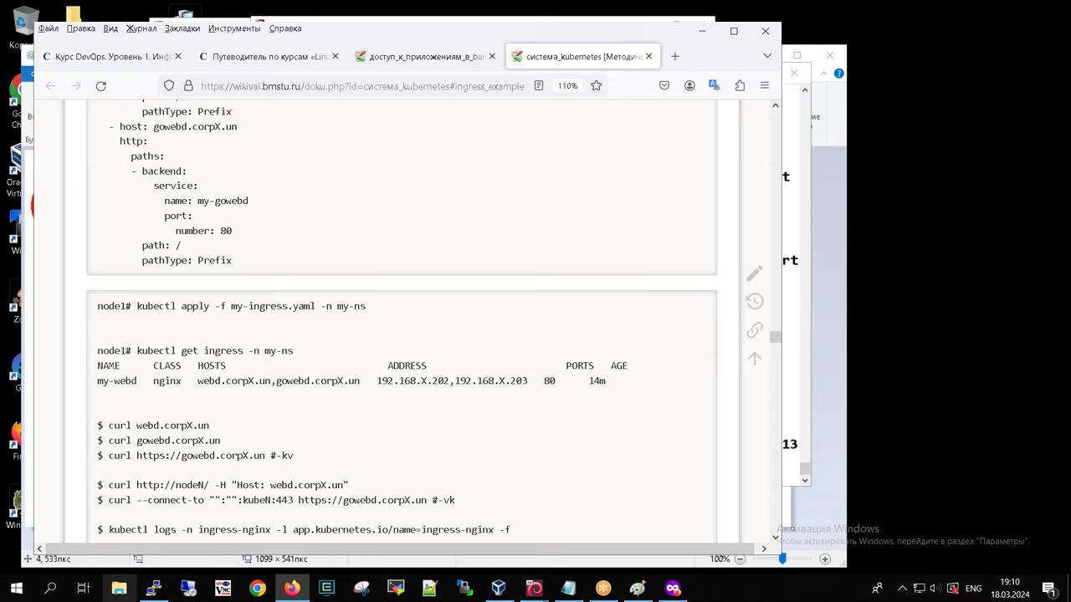
scroll(147, 437, down, 2)
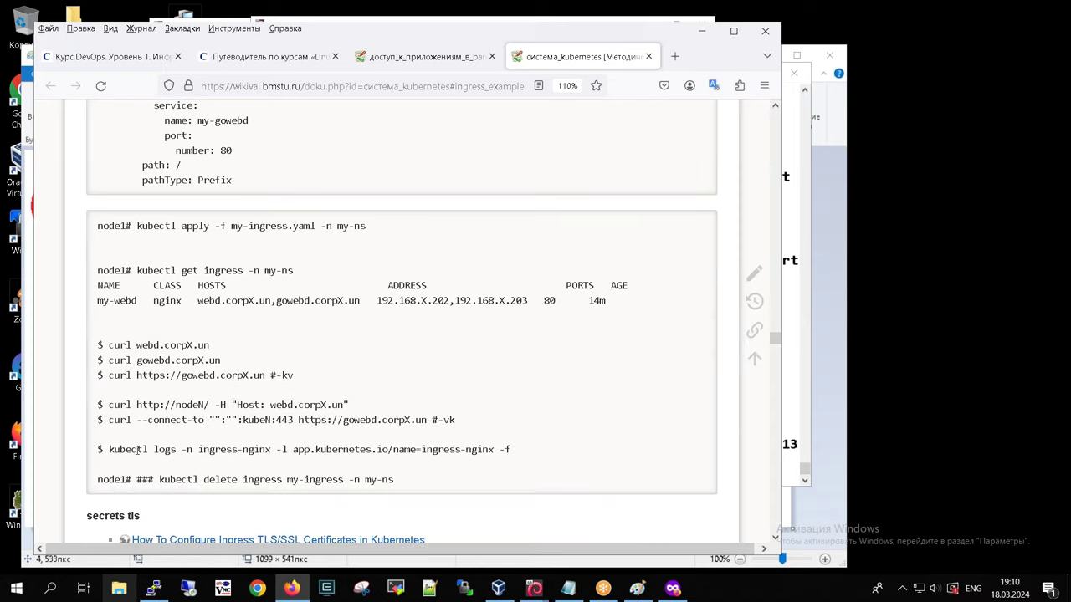
drag(109, 420, 429, 423)
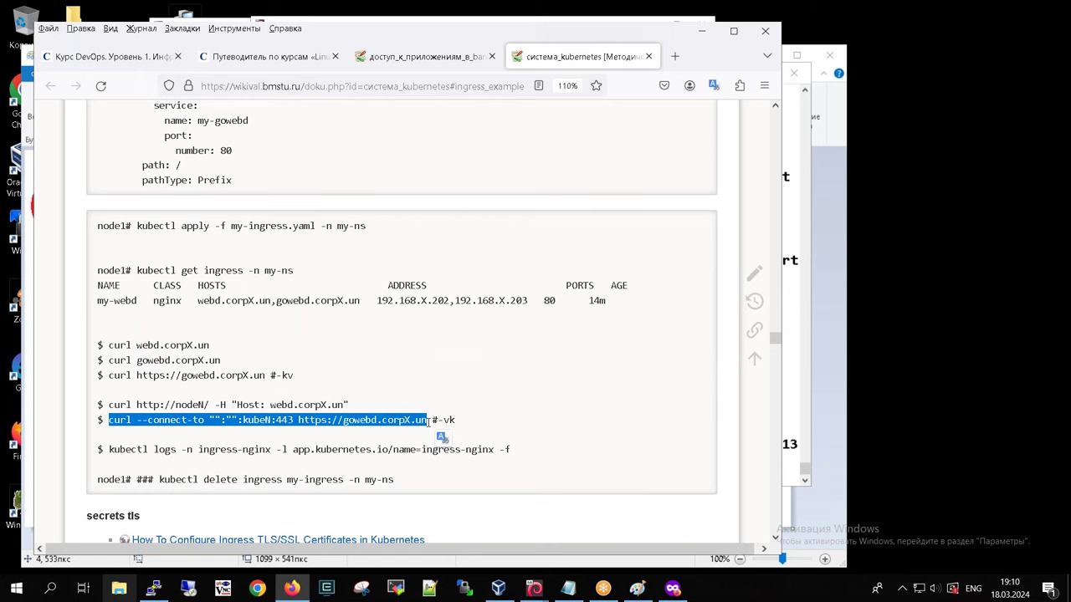
key(alt+Tab)
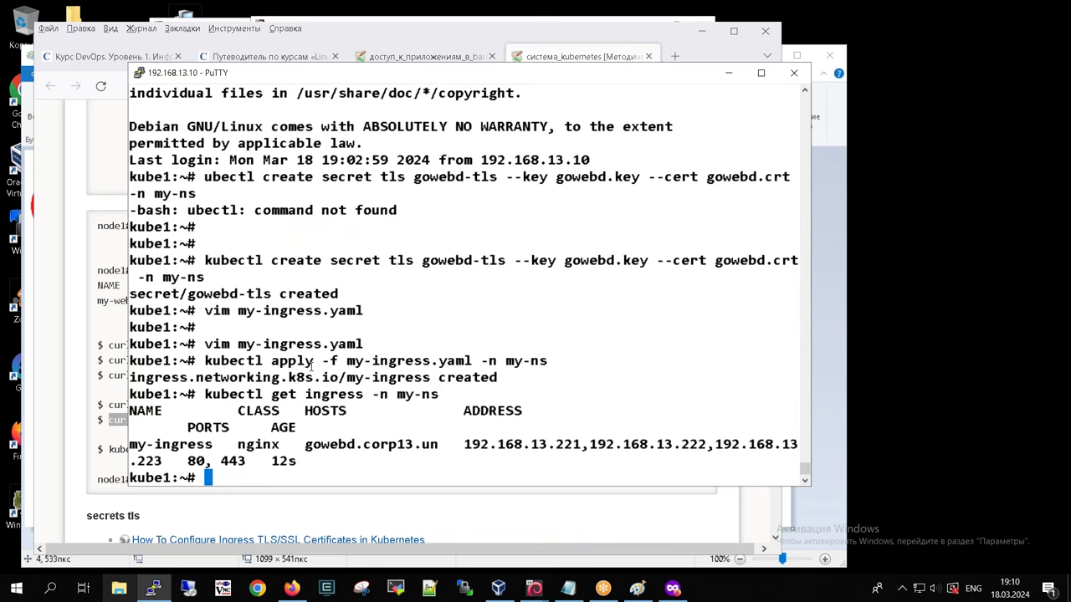
key(Return)
key(Return)
key(Return)
Step: Paste the curl --connect-to command and change corpX to corp13 in the domain
right_click(333, 345)
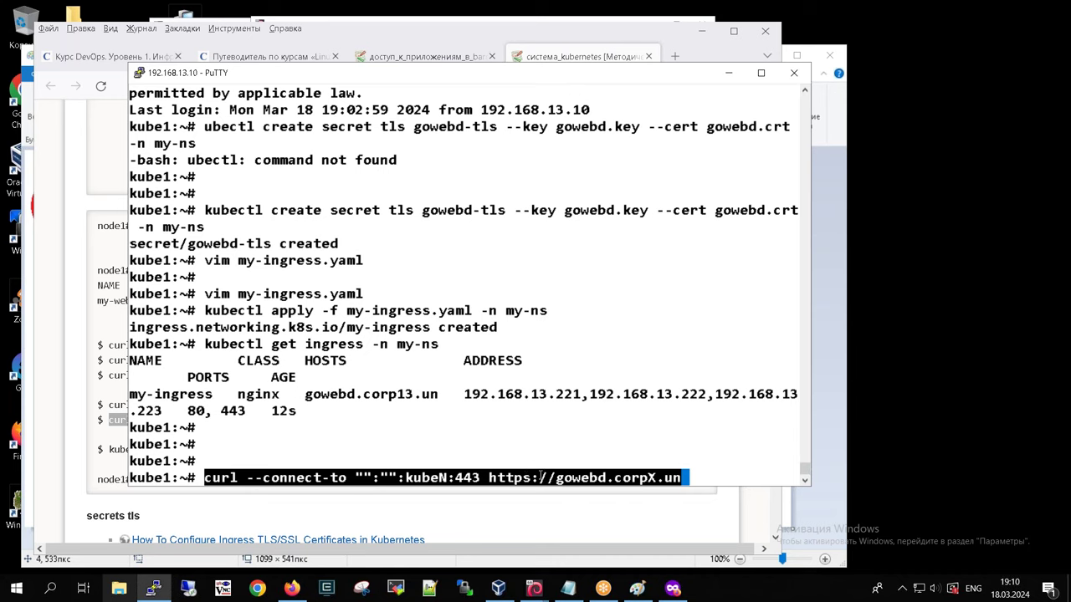
drag(556, 477, 670, 477)
click(491, 476)
drag(435, 476, 443, 477)
click(468, 448)
key(Left)
key(Left)
key(Left)
key(BackSpace)
text(13)
key(Left)
key(Left)
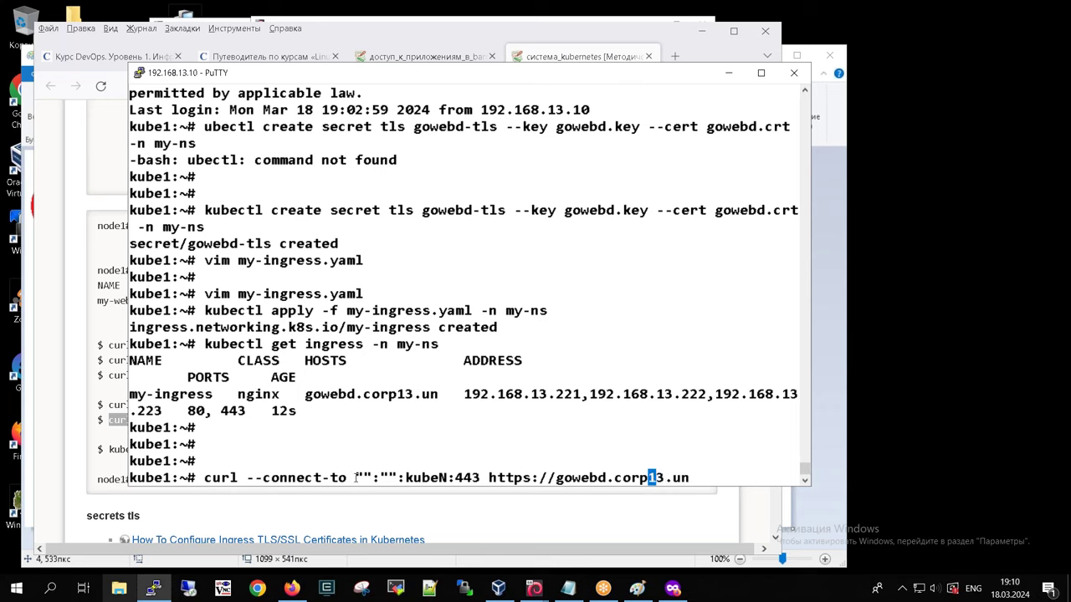
Step: Review the --connect-to host pair, kubeN:443 target and https URL, then run the curl test
drag(356, 478, 397, 477)
drag(255, 477, 472, 484)
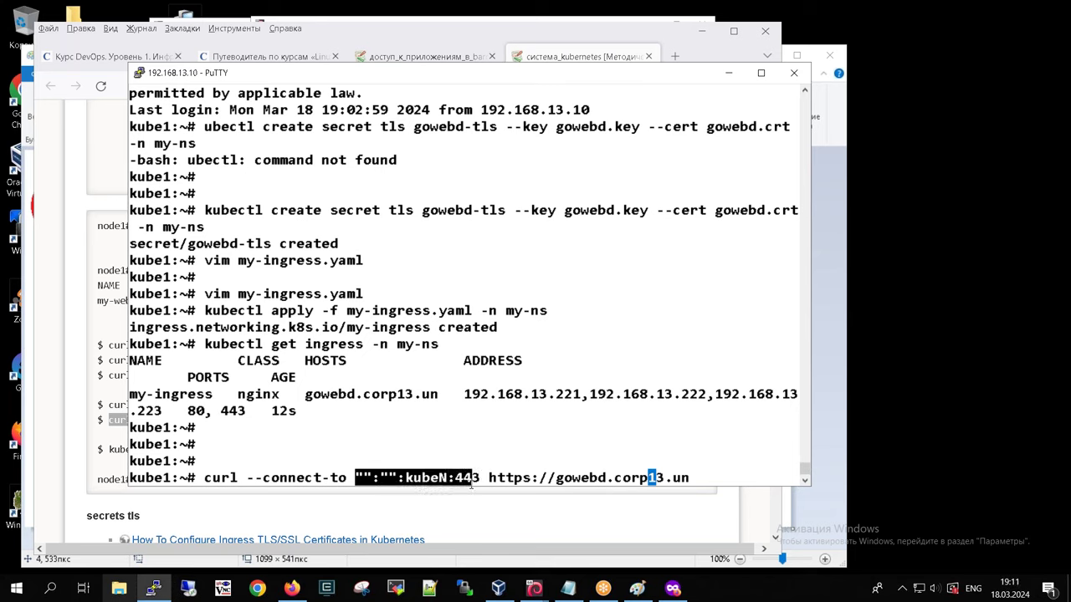
click(421, 479)
drag(405, 478, 478, 477)
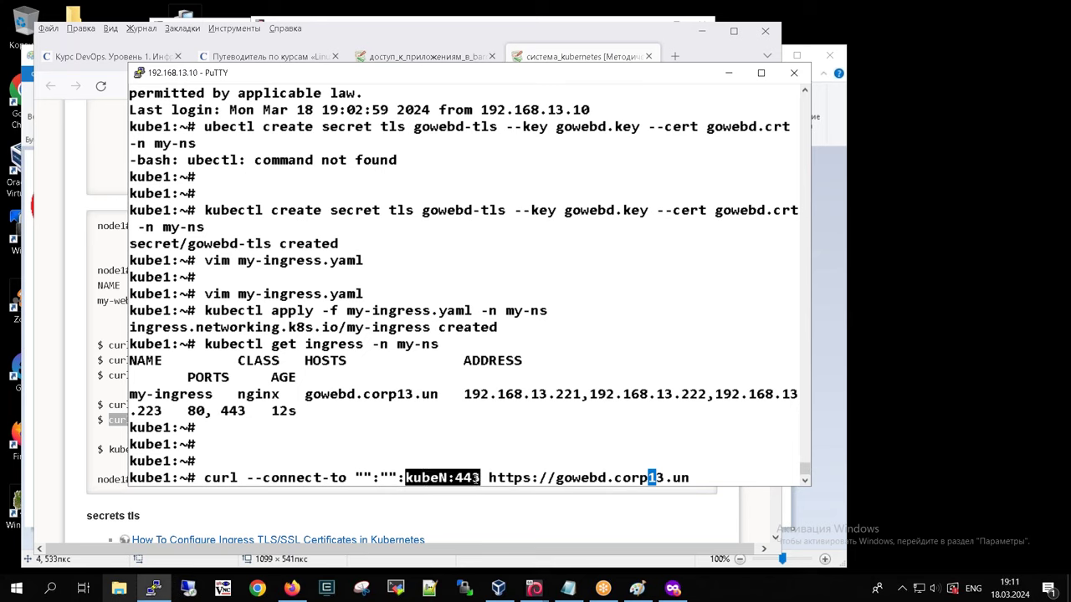
click(413, 449)
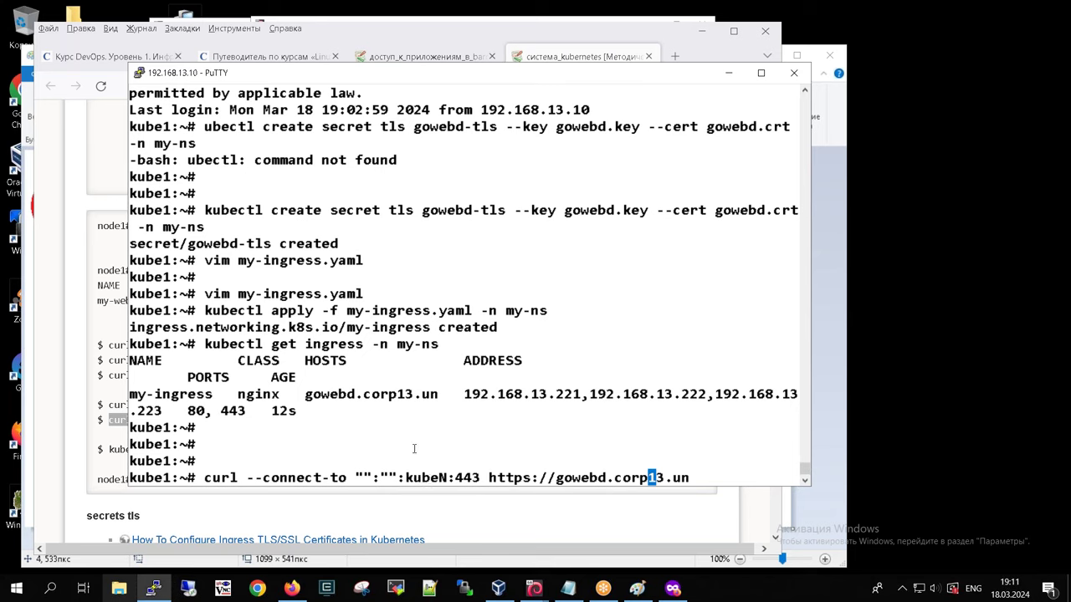
double_click(359, 476)
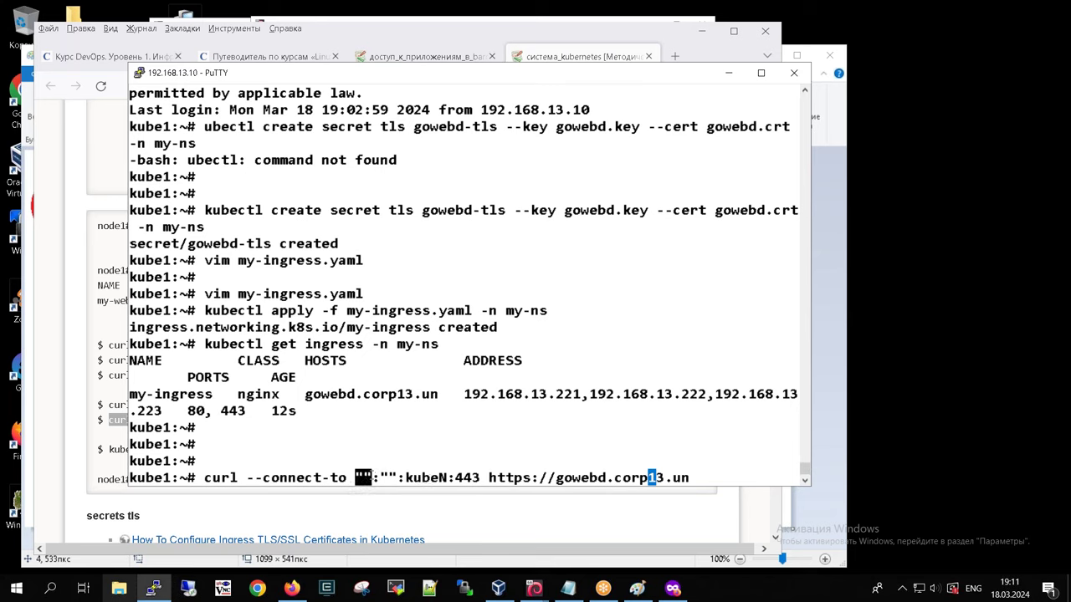
click(523, 478)
double_click(575, 478)
click(364, 480)
drag(500, 477, 527, 478)
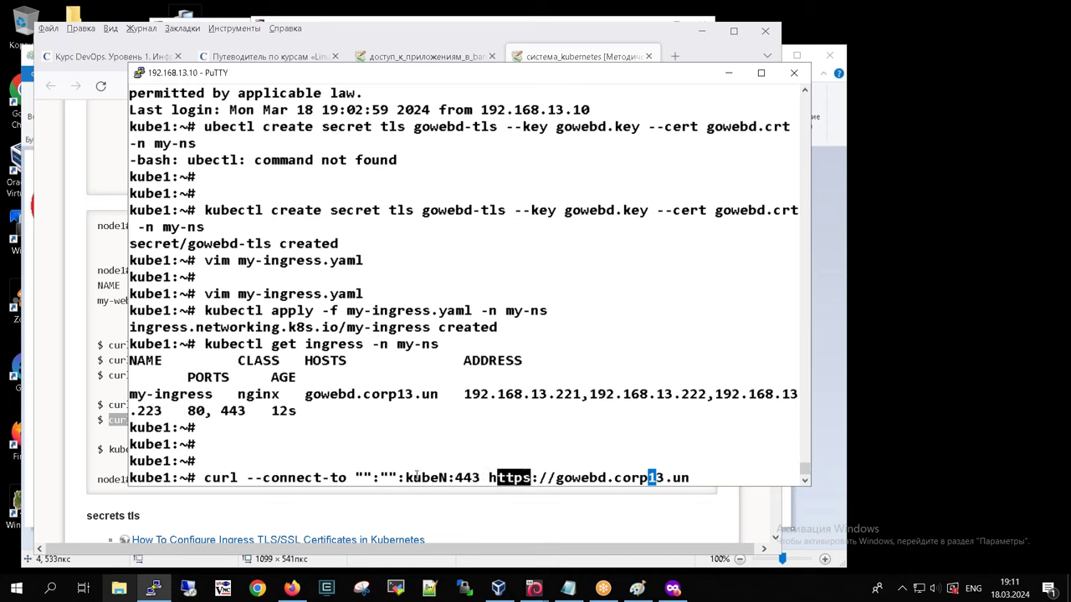
double_click(361, 478)
click(423, 452)
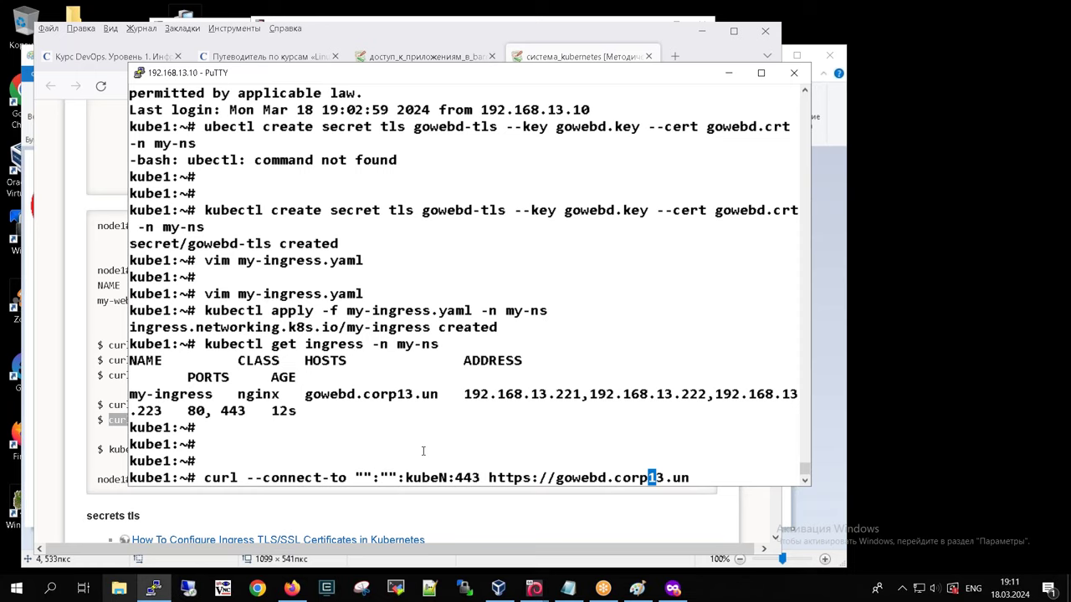
key(Return)
Step: Rerun the curl with kubeN changed to kube1, getting Hello world ver1.2
key(Up)
key(Left)
key(Left)
key(Left)
key(Left)
key(Left)
key(Left)
key(Left)
key(Left)
key(Left)
key(Left)
key(Left)
key(Left)
key(Left)
key(Left)
key(Left)
key(Left)
key(Left)
key(Left)
key(Left)
key(Left)
key(Left)
key(Left)
key(Left)
key(BackSpace)
text(1)
key(Return)
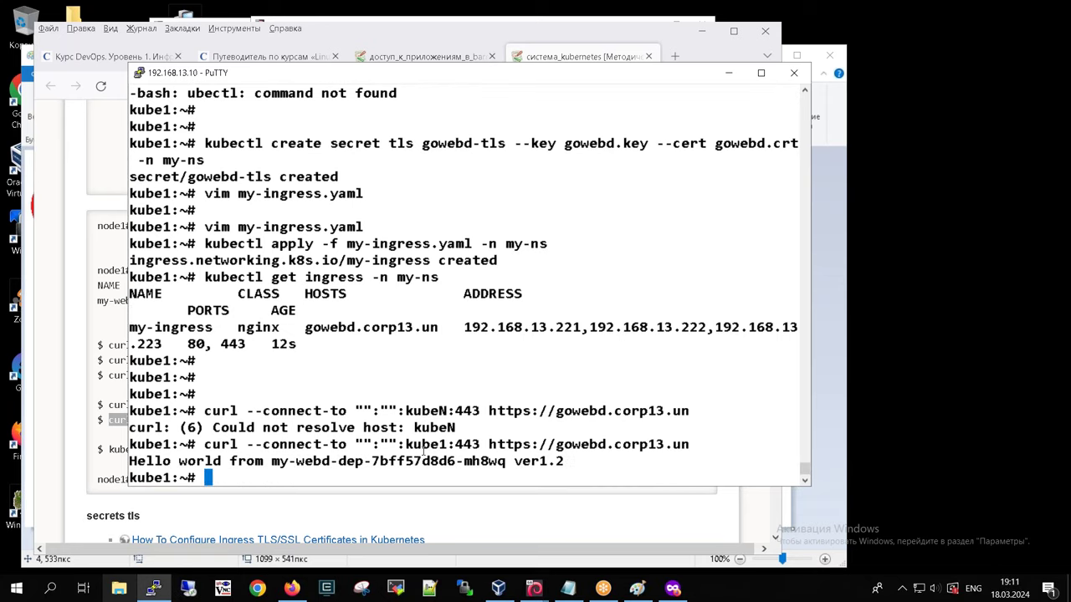
key(Return)
key(Return)
Step: Rerun the curl through kube3 on port 443
key(Up)
key(Left)
key(Left)
key(Left)
key(Left)
key(Left)
key(Left)
key(Left)
key(Left)
key(Left)
key(Left)
key(Left)
key(Left)
key(Left)
key(Left)
key(Left)
key(Left)
key(Left)
key(Left)
key(Left)
key(Left)
key(Left)
key(Left)
key(Left)
key(Left)
key(Delete)
text(3)
key(Return)
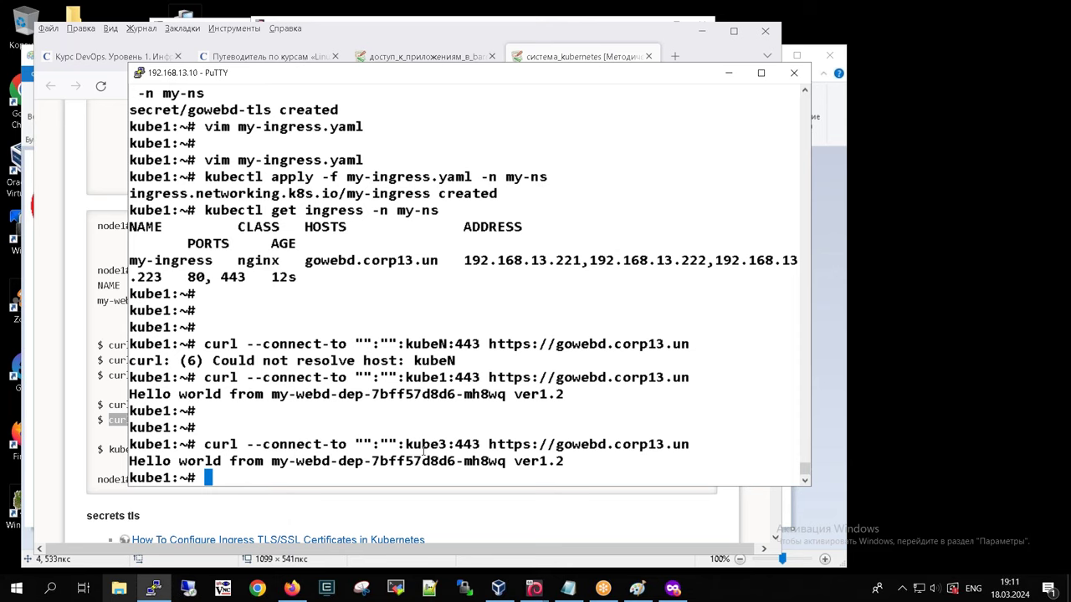
Step: On the Paint network diagram, trace the traffic path from client2 through gate 1 to kubenet's .221 node
click(637, 588)
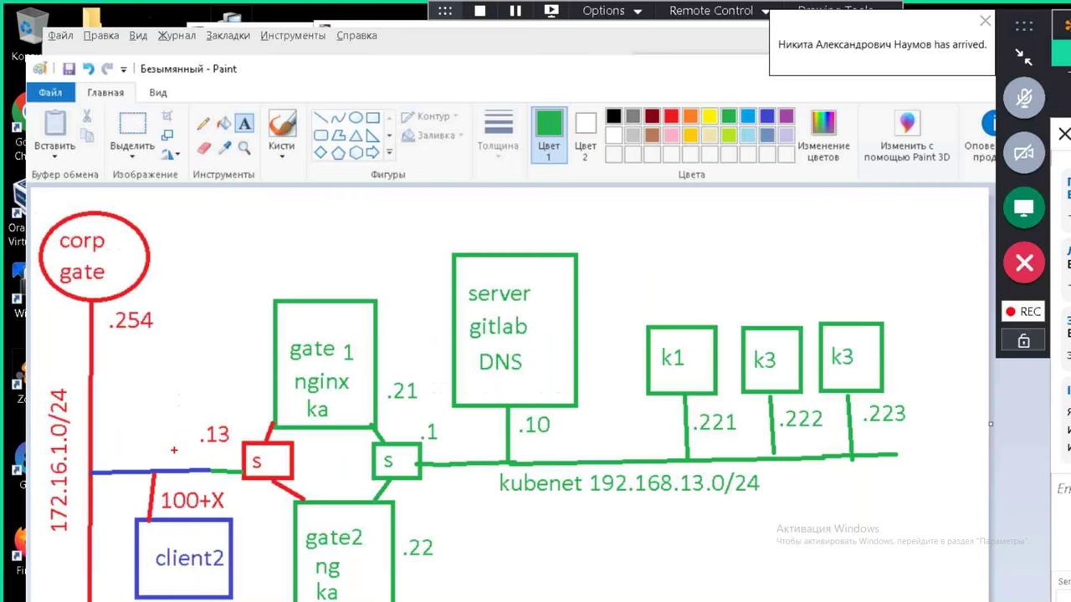
mouse_move(159, 499)
mouse_down()
mouse_move(157, 598)
mouse_move(194, 473)
mouse_move(253, 402)
mouse_move(298, 387)
mouse_up()
mouse_move(434, 436)
mouse_down()
mouse_move(707, 443)
mouse_move(727, 405)
mouse_up()
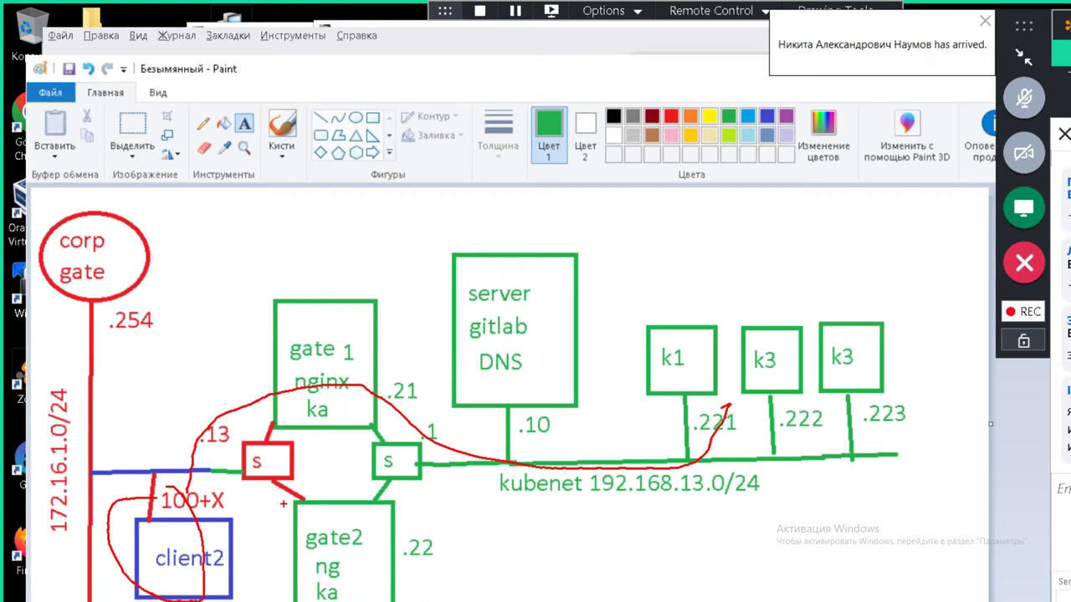
mouse_move(169, 500)
mouse_down()
mouse_move(192, 463)
mouse_move(333, 383)
mouse_move(459, 438)
mouse_move(699, 465)
mouse_move(726, 408)
mouse_up()
drag(331, 233, 339, 331)
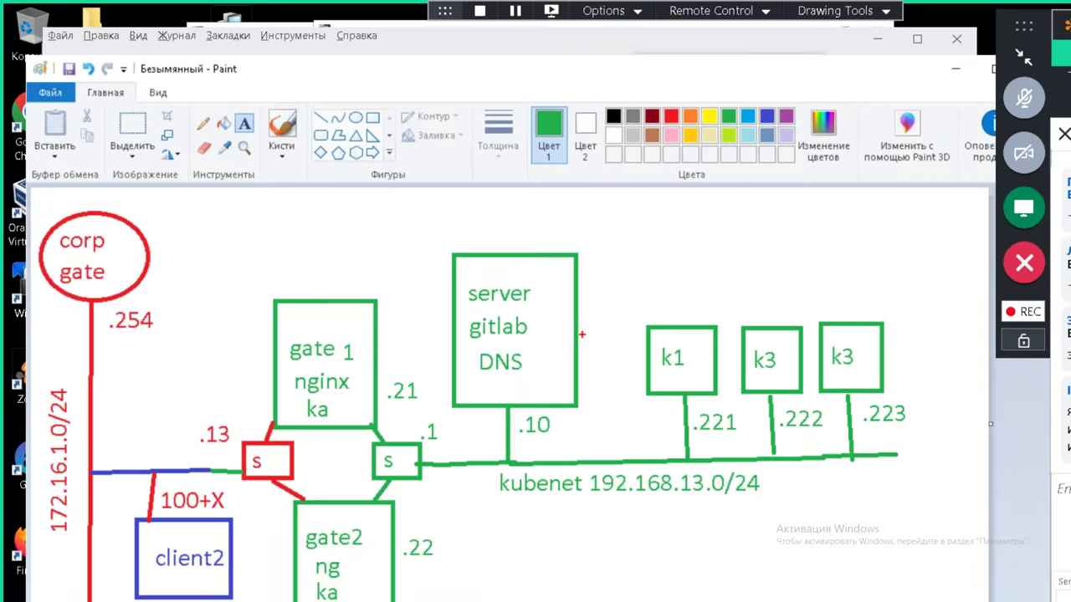
Step: Circle the k1 and k3 cluster nodes and cross out the rightmost k3 node
mouse_move(522, 252)
mouse_down()
mouse_move(513, 257)
mouse_move(659, 345)
mouse_move(611, 243)
mouse_up()
drag(764, 303, 662, 326)
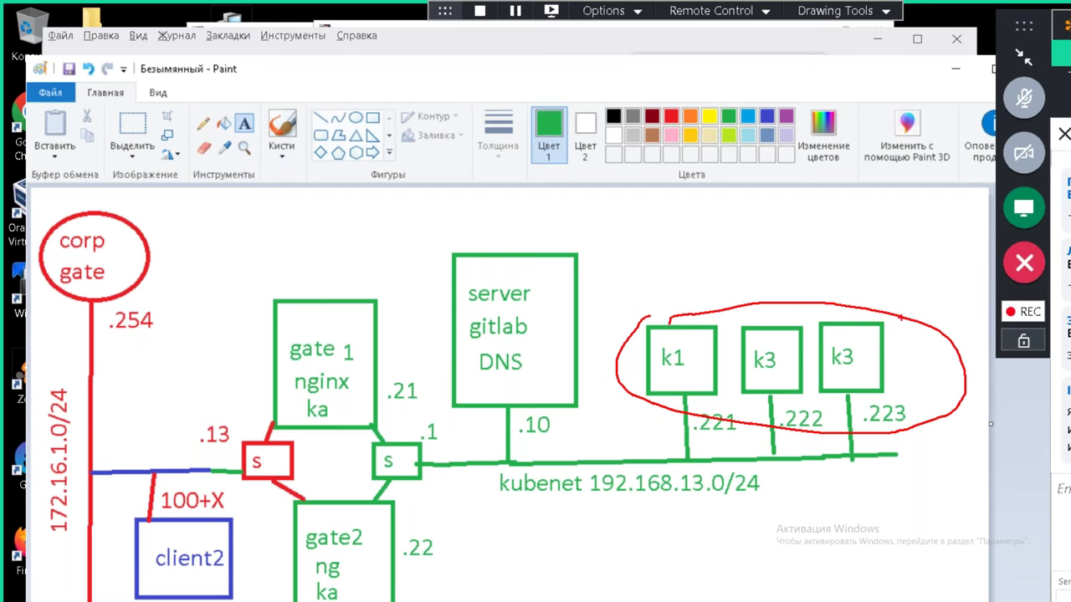
drag(831, 299, 888, 379)
drag(906, 298, 816, 407)
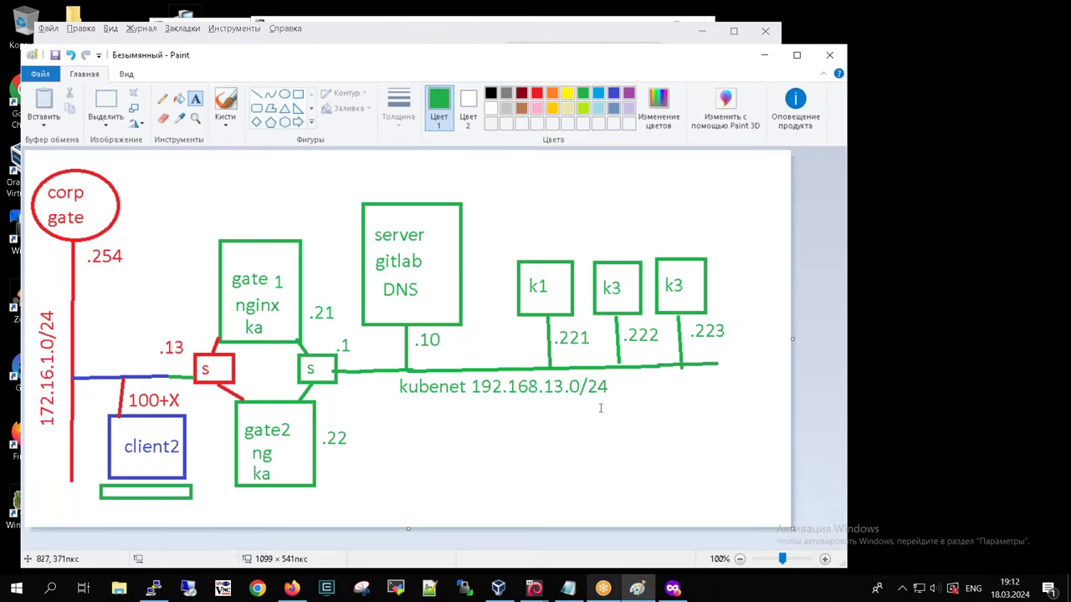
Step: Close the система_kubernetes wiki tab and highlight Step 9's keepalived.conf path
click(295, 593)
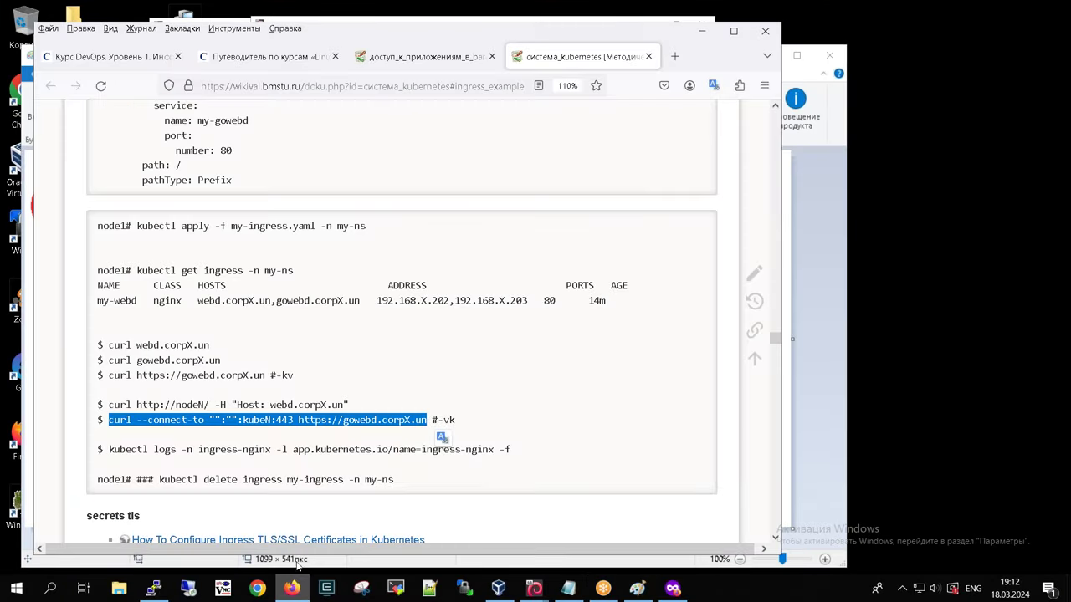
click(649, 56)
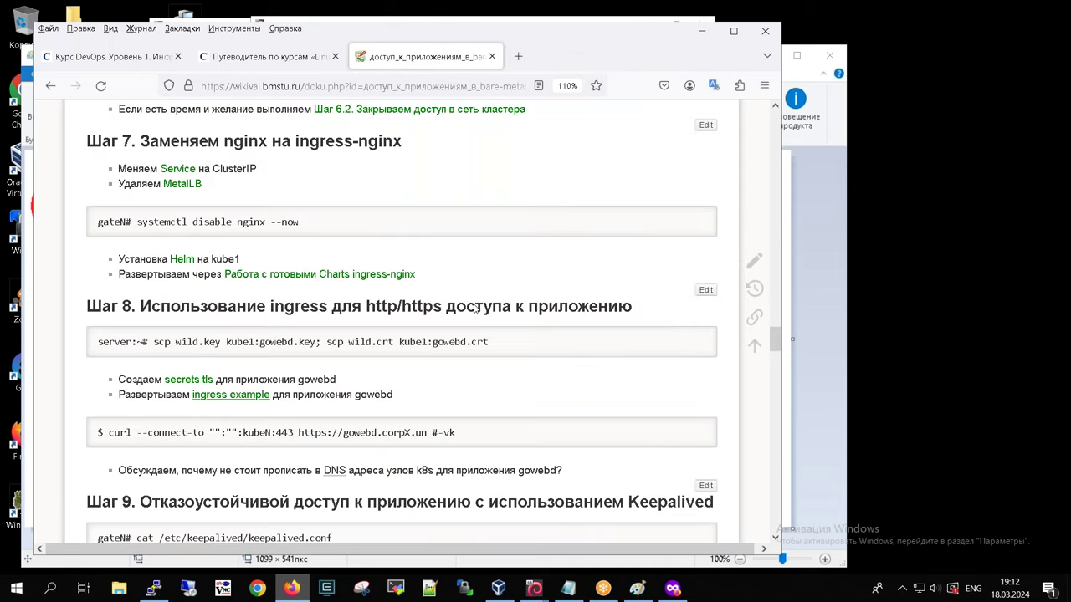
scroll(418, 458, down, 5)
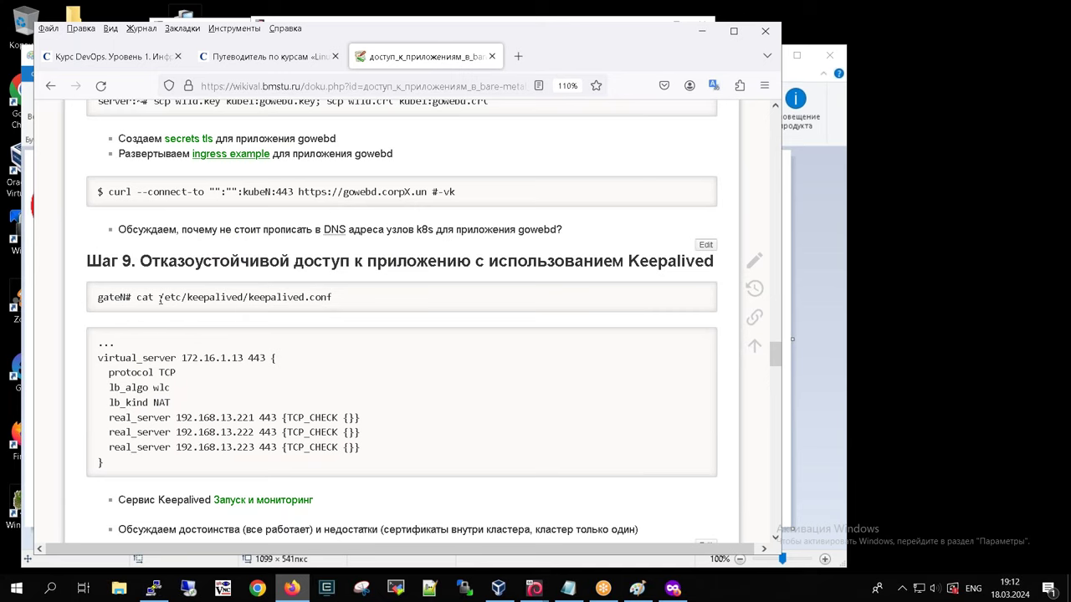
drag(157, 297, 349, 299)
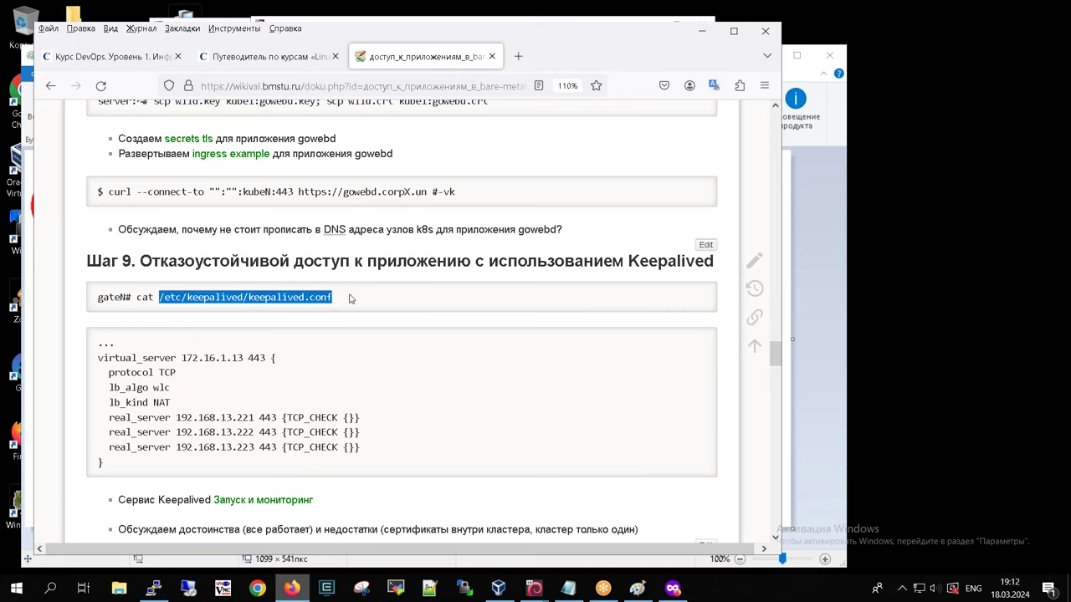
click(153, 588)
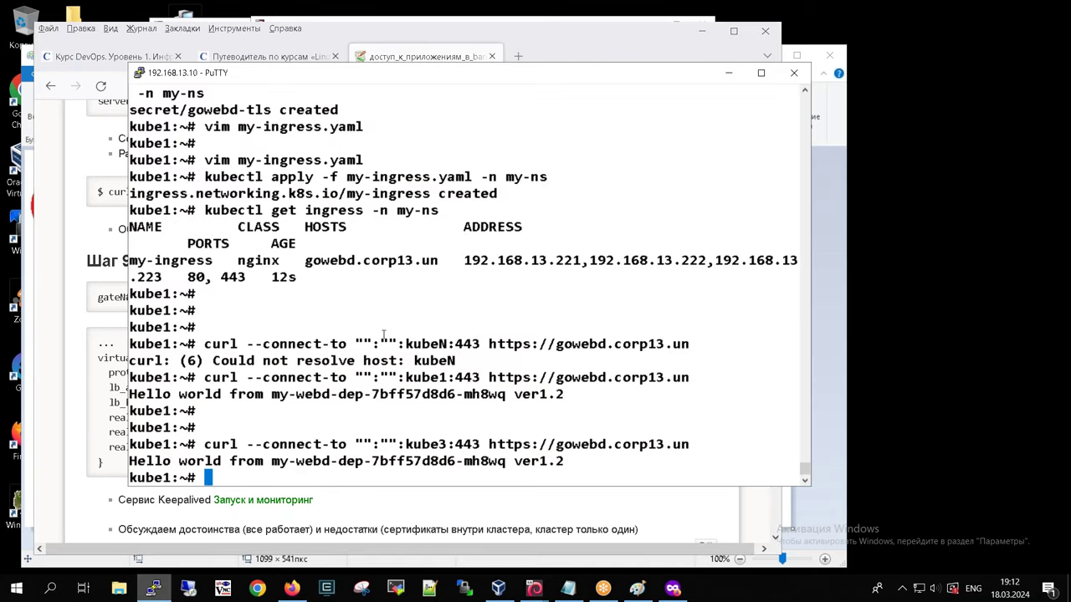
Step: Log out of kube1 and ssh into gate1
key(ctrl+d)
text(ssh )
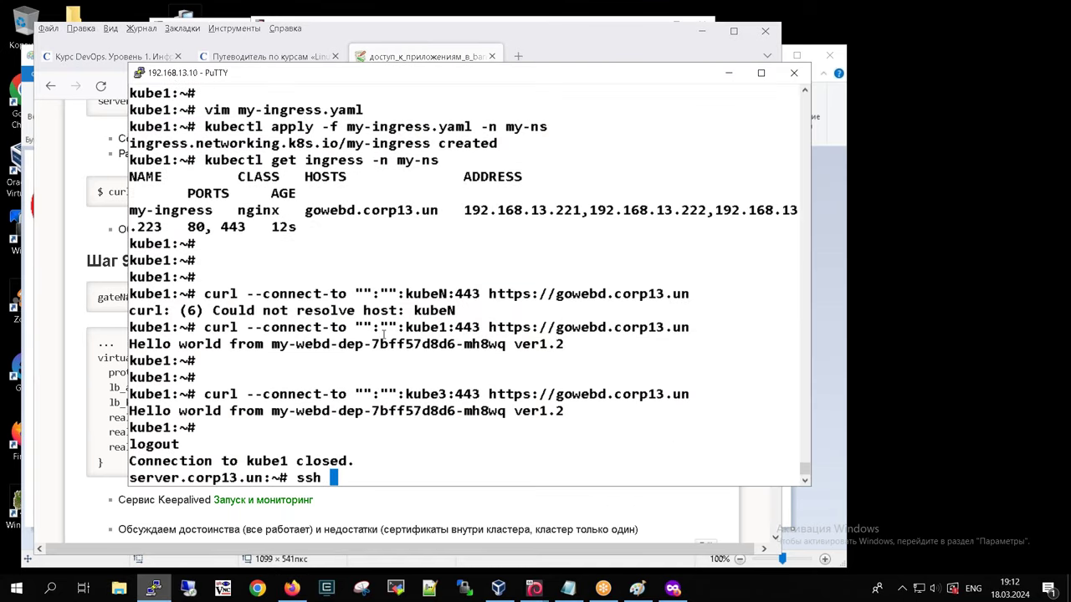
text(ga)
key(Up)
key(Up)
key(Right)
key(Right)
key(Right)
key(Return)
text(\)
key(Return)
key(Return)
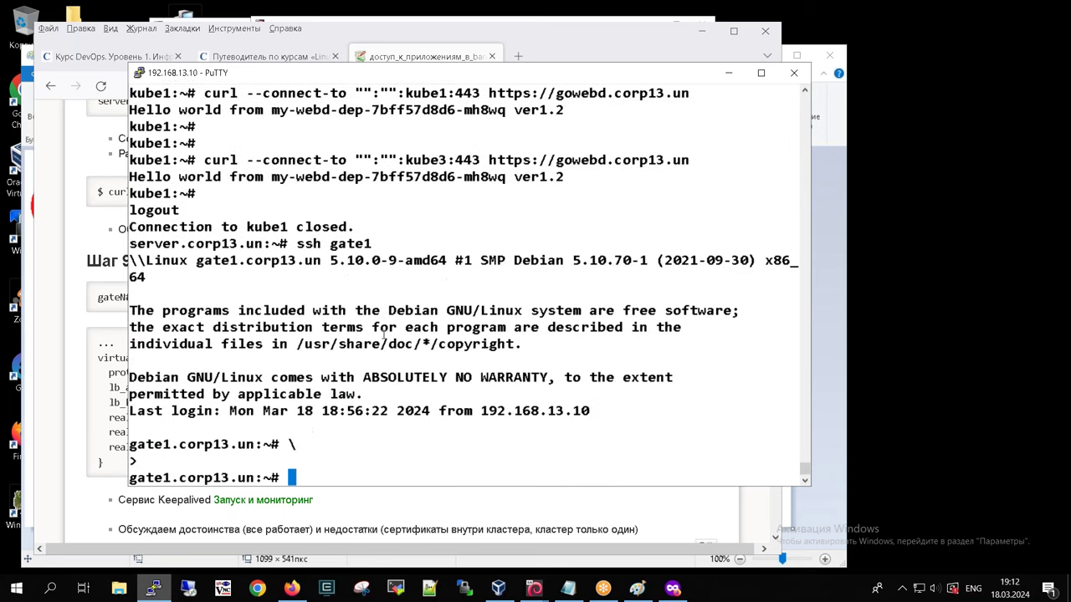
Step: Open /etc/keepalived/keepalived.conf in vim and paste the wiki's virtual_server block at the end
text(v)
key(Up)
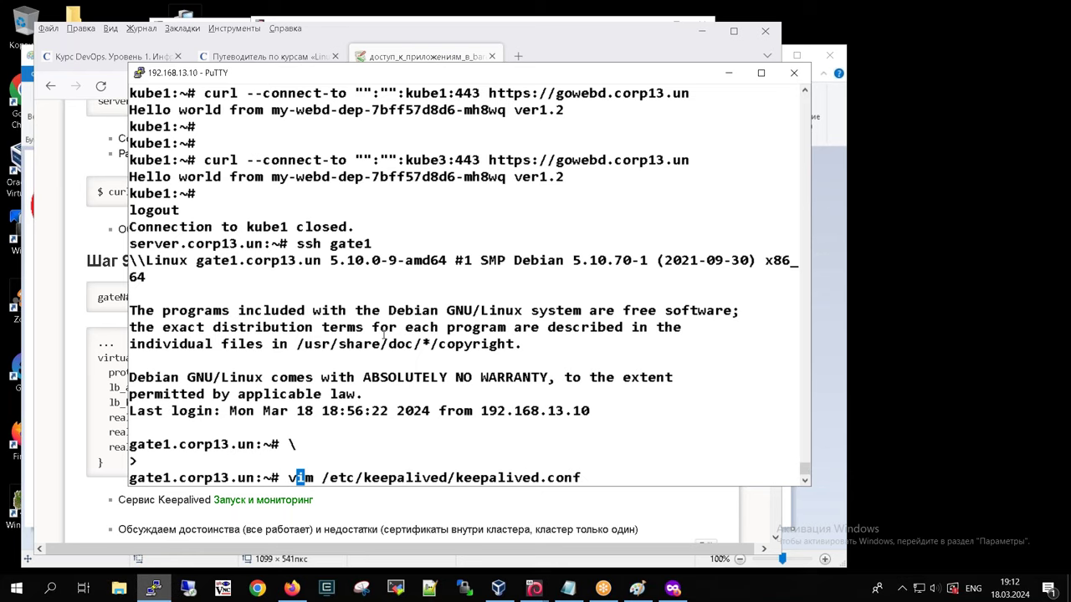
key(Return)
key(Down)
key(Down)
key(Down)
key(Down)
key(Down)
key(Down)
key(Down)
key(Down)
key(Down)
key(Down)
key(Down)
key(Down)
key(Down)
key(Down)
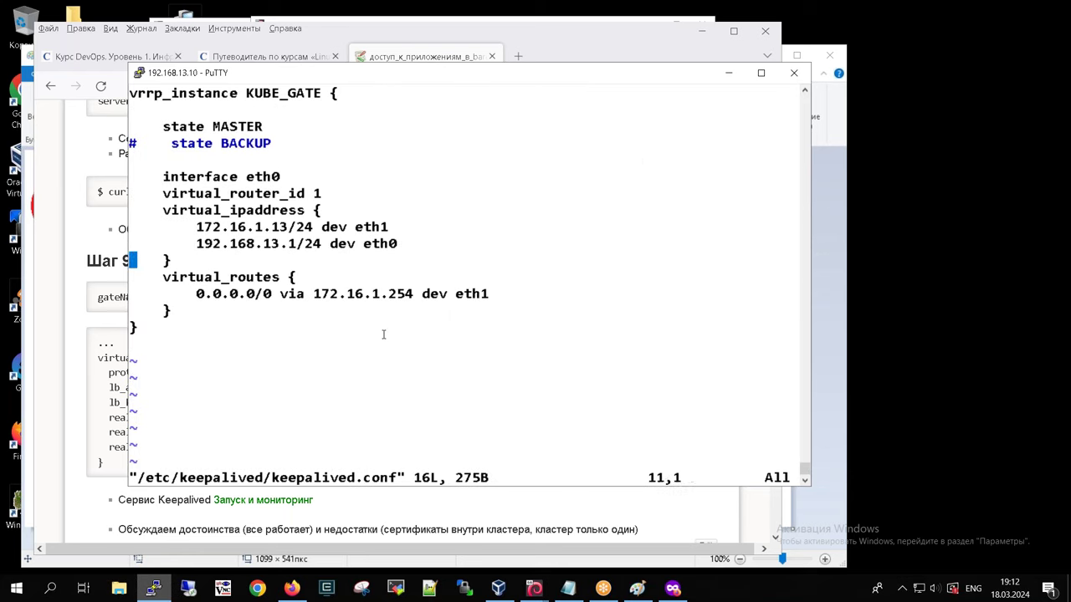
key(o)
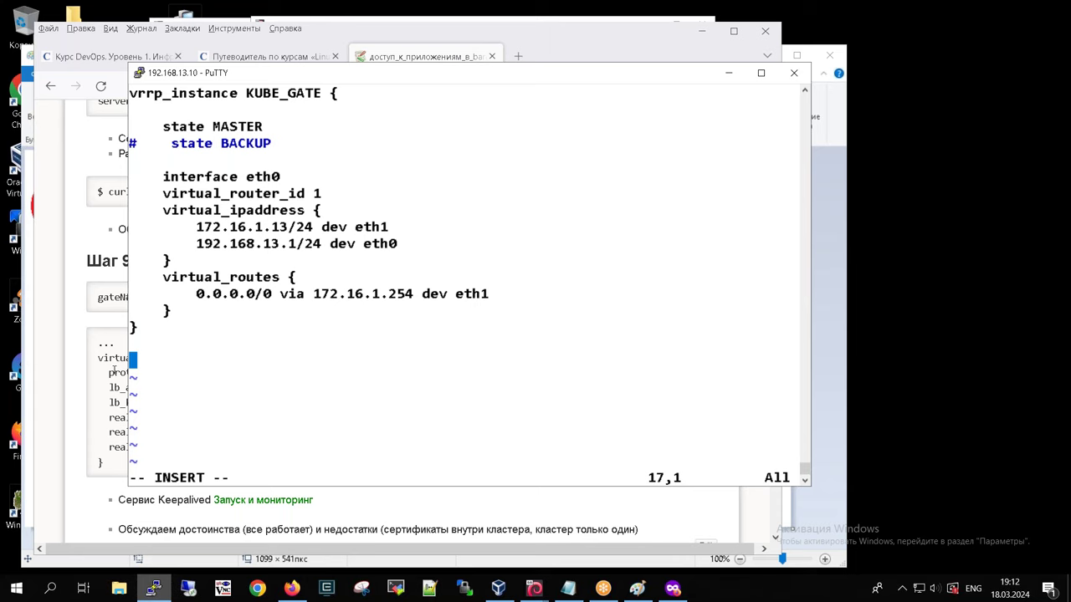
drag(96, 363, 127, 459)
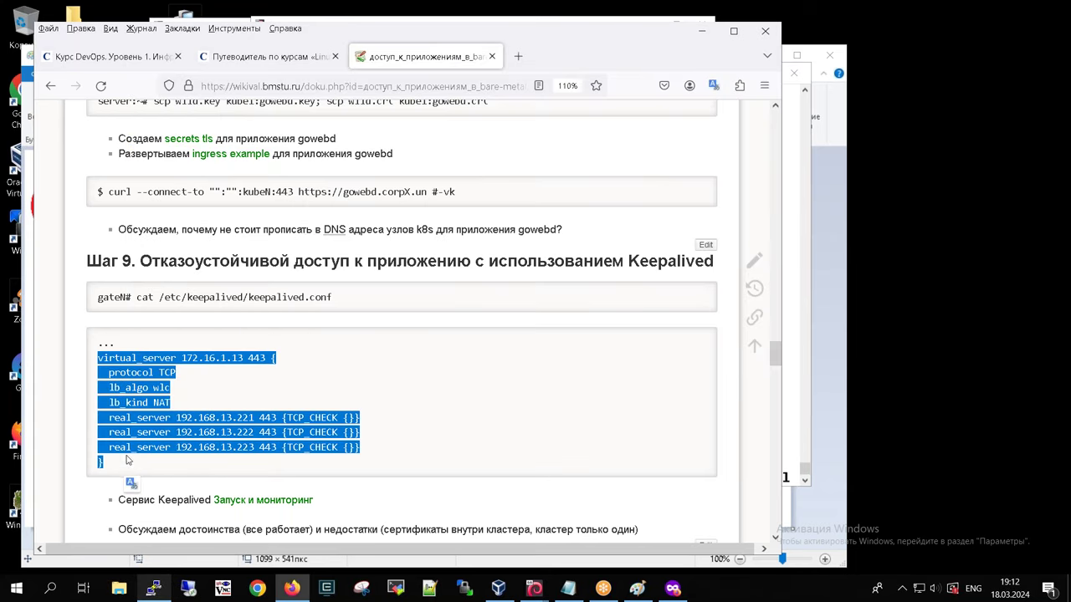
key(ctrl+c)
key(alt+Tab)
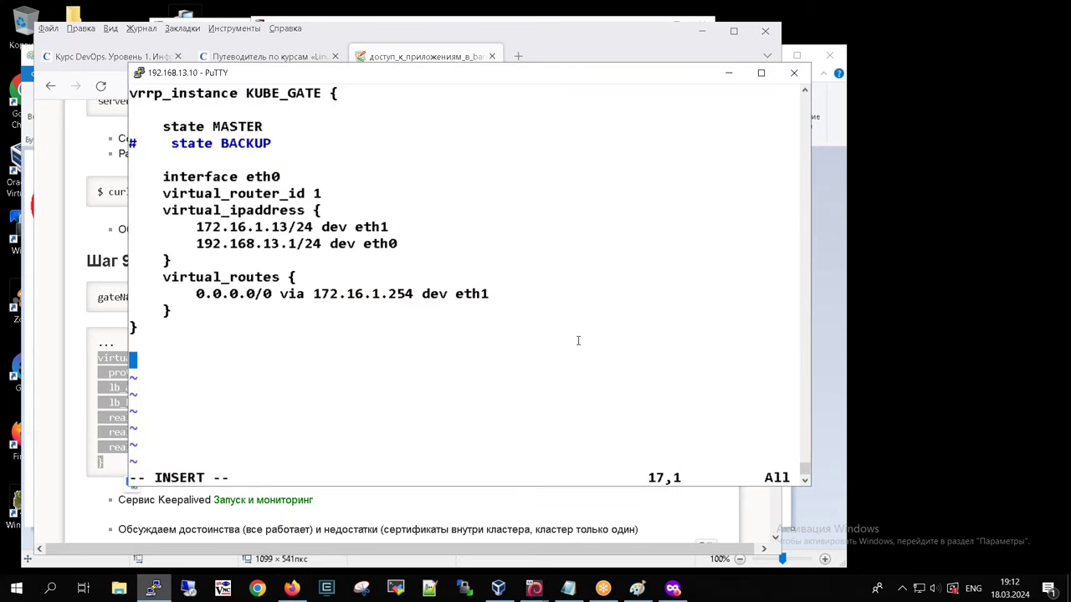
right_click(577, 340)
key(Return)
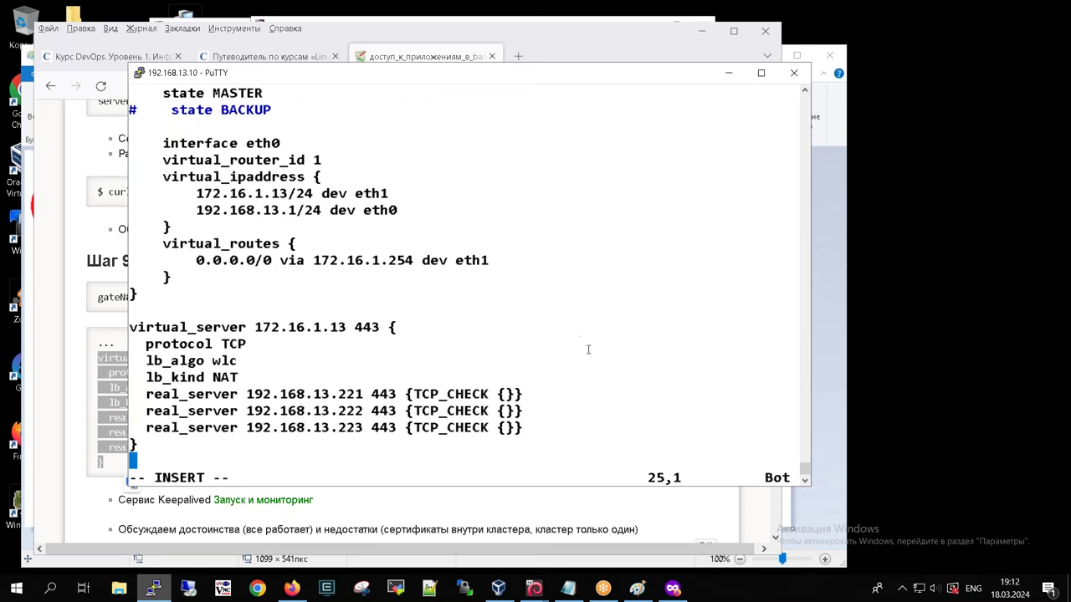
Step: Highlight the block's port 443, virtual IP 172.16.1.13, real servers, wlc algorithm and TCP_CHECK checks
drag(356, 326, 379, 327)
drag(258, 326, 345, 327)
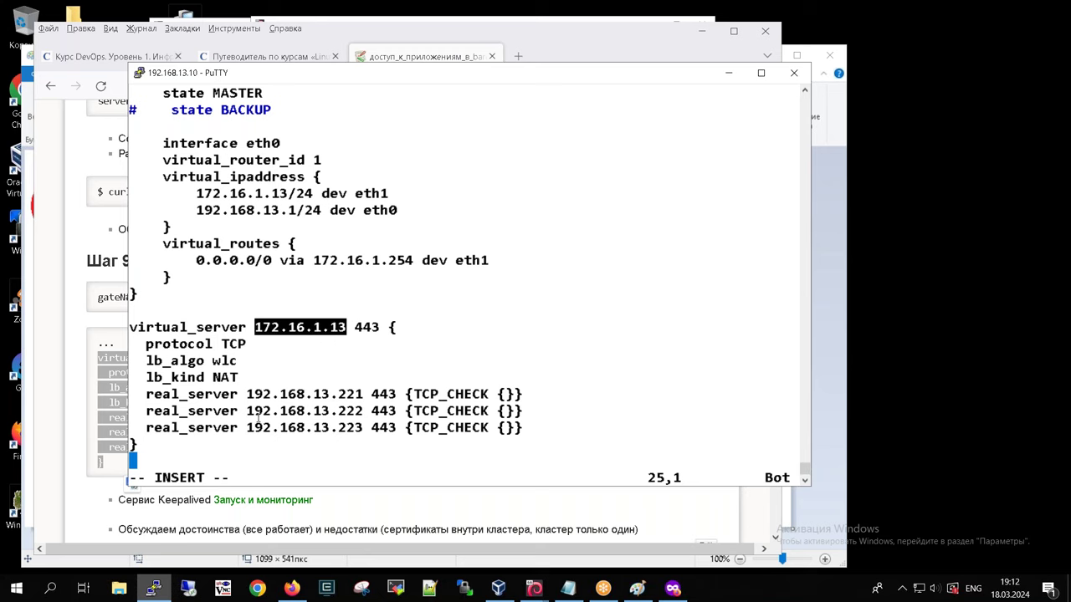
drag(248, 393, 358, 394)
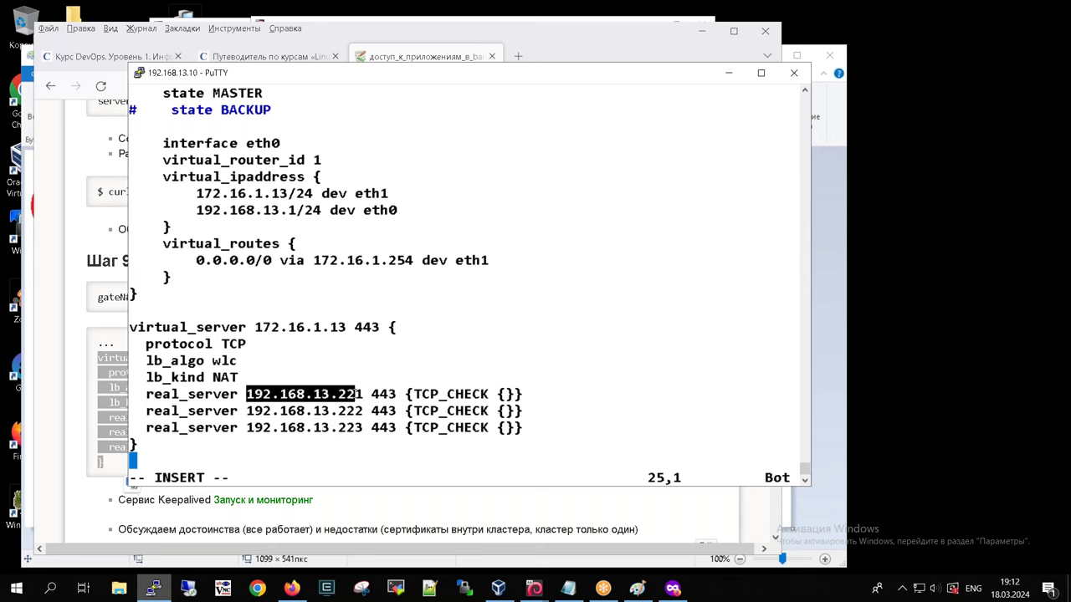
drag(282, 410, 313, 411)
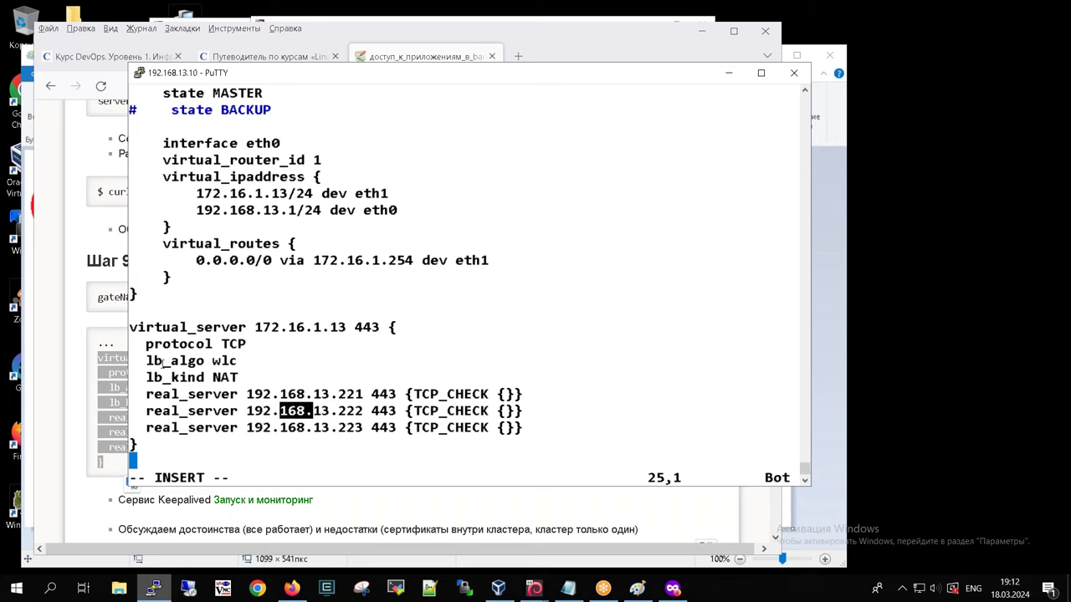
drag(162, 361, 230, 360)
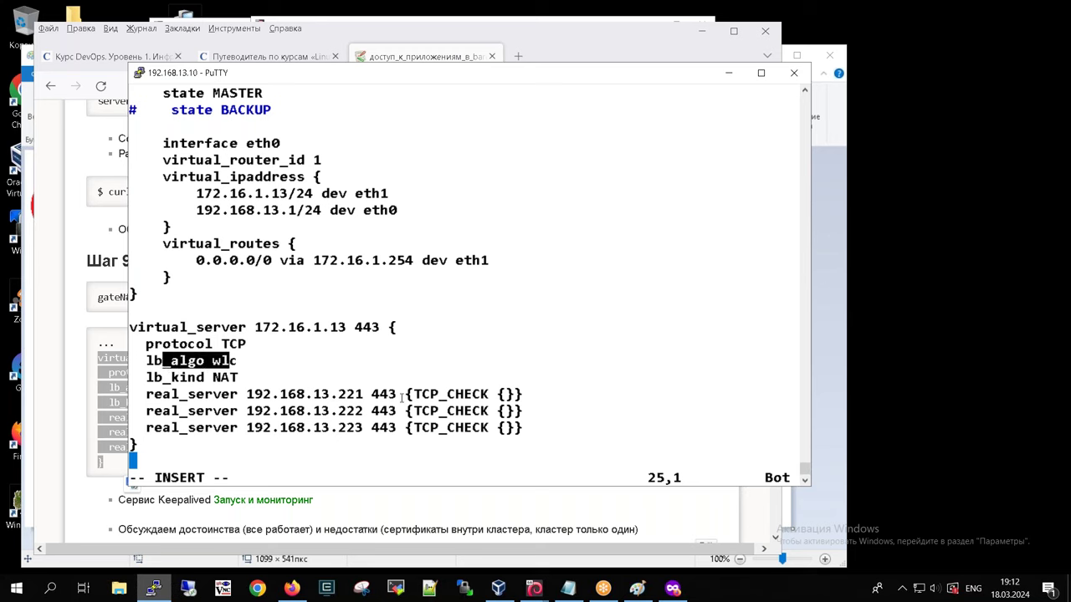
drag(424, 394, 462, 428)
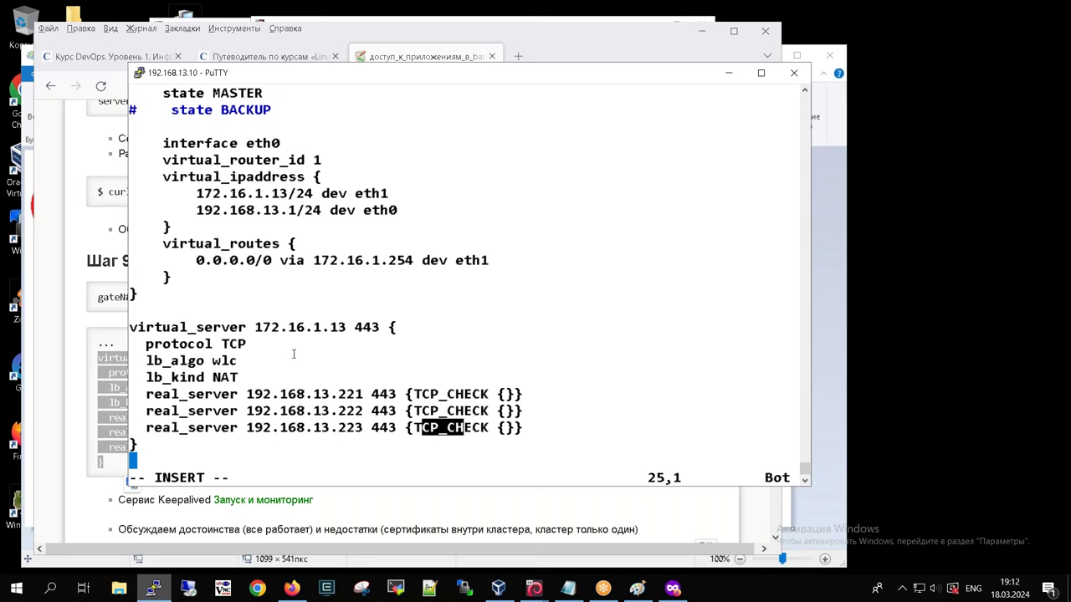
click(374, 411)
Step: Save the config with :wq, run service keepalived restart, and log out of gate1
key(Escape)
text(:wq)
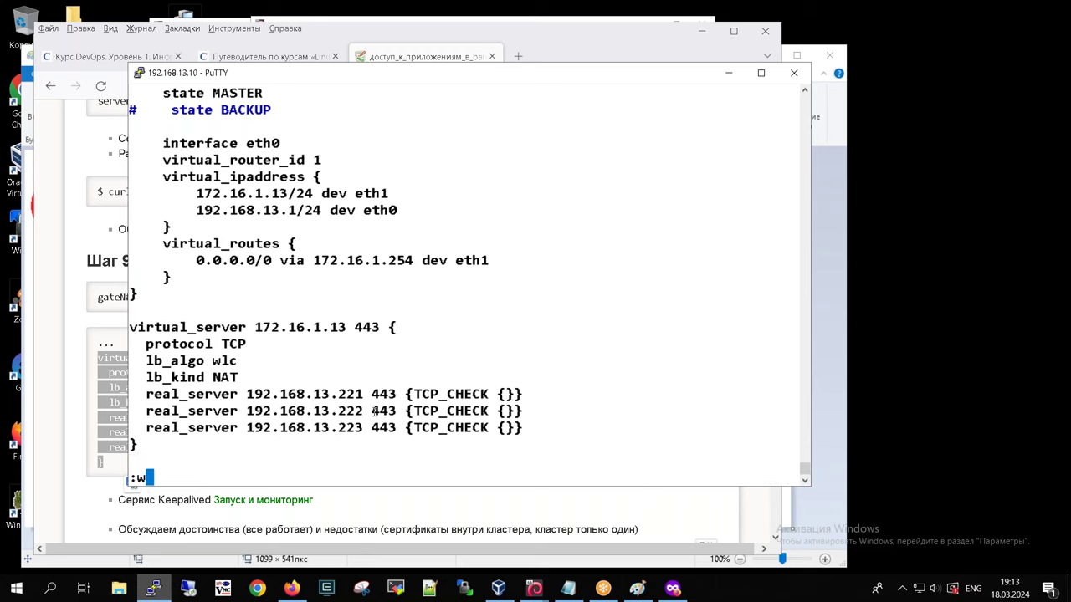
key(Return)
key(Return)
text(se)
key(Up)
key(Up)
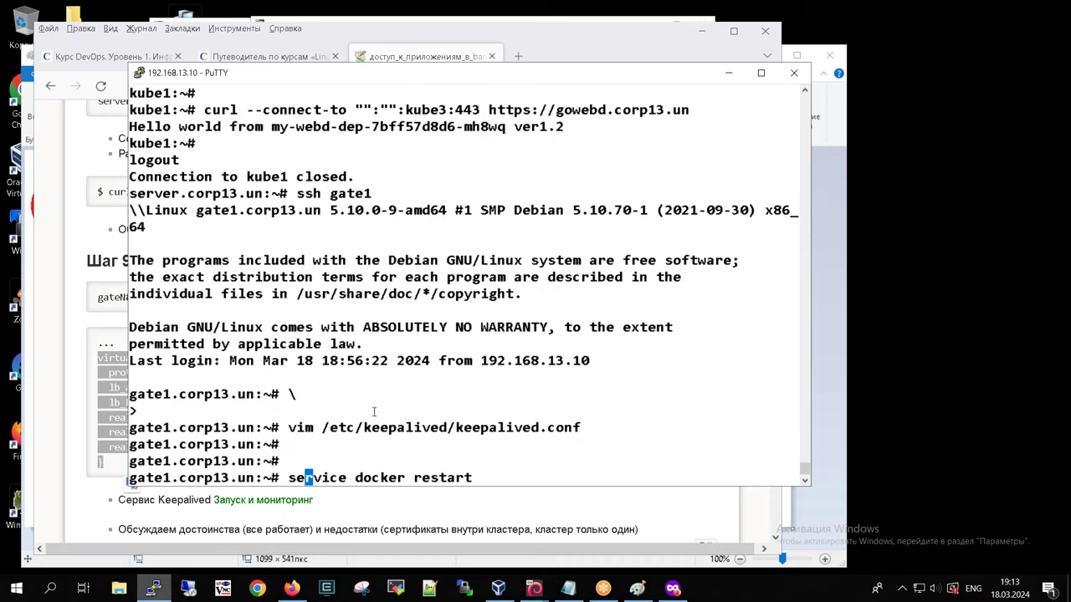
key(Down)
key(Right)
key(Right)
key(Right)
key(Right)
key(Right)
key(Right)
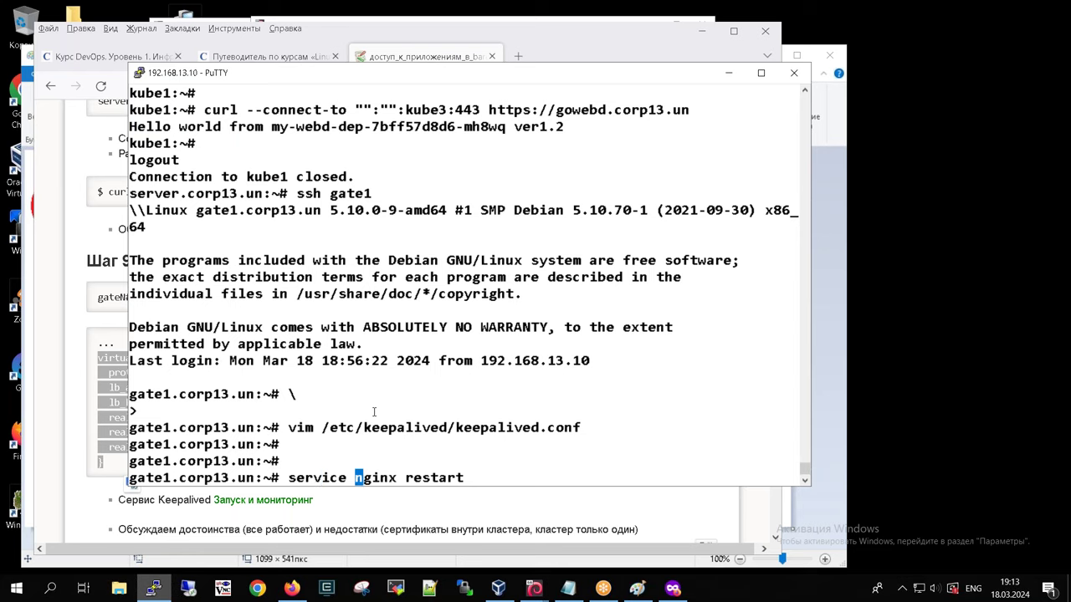
key(Delete)
key(Delete)
key(Delete)
key(Delete)
key(Delete)
text(keepalived)
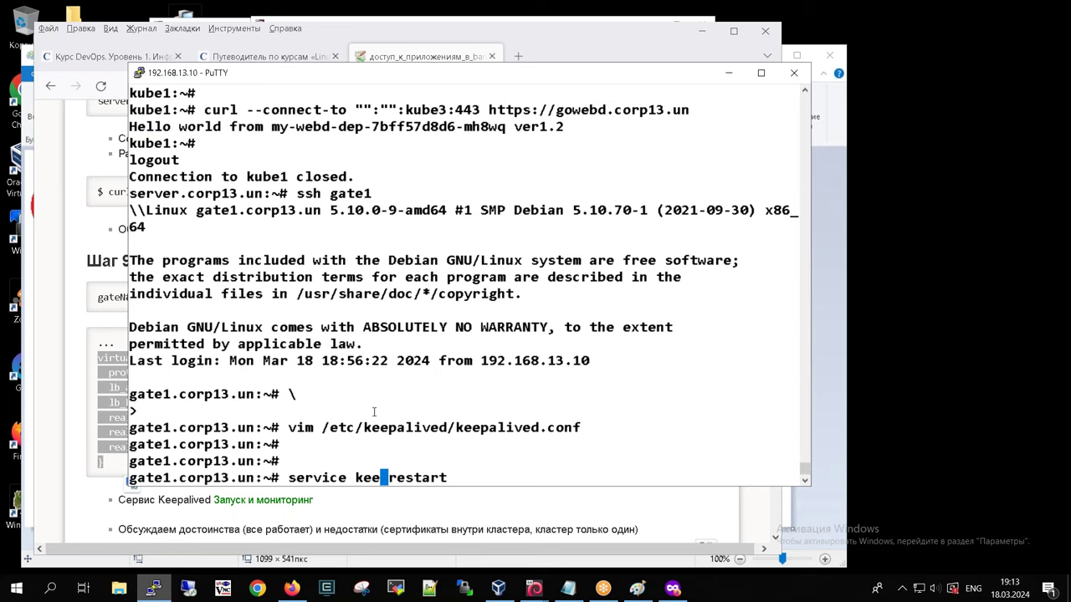
key(Return)
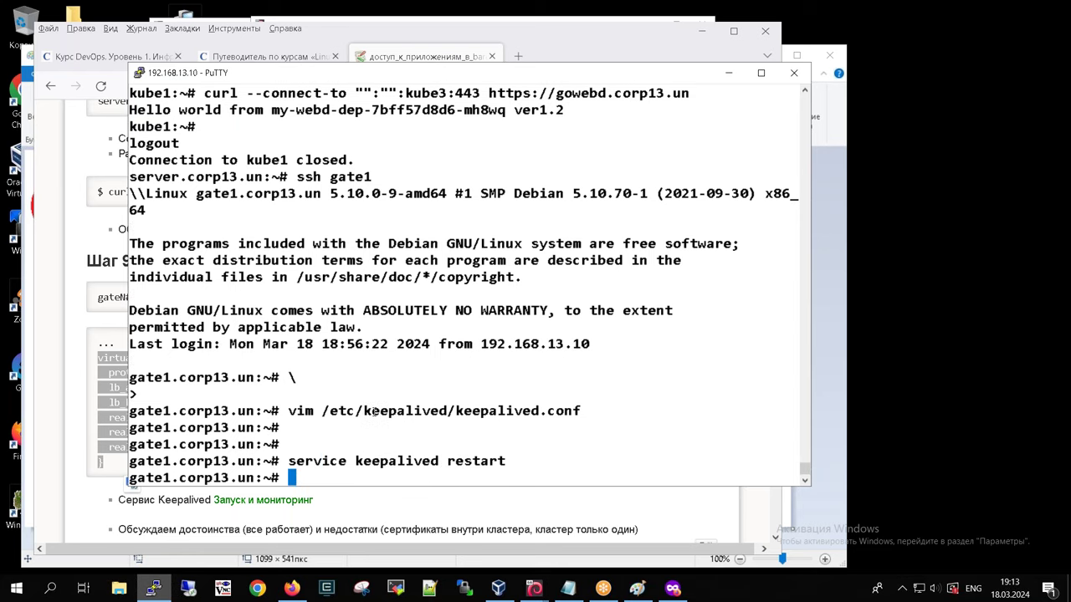
key(ctrl+d)
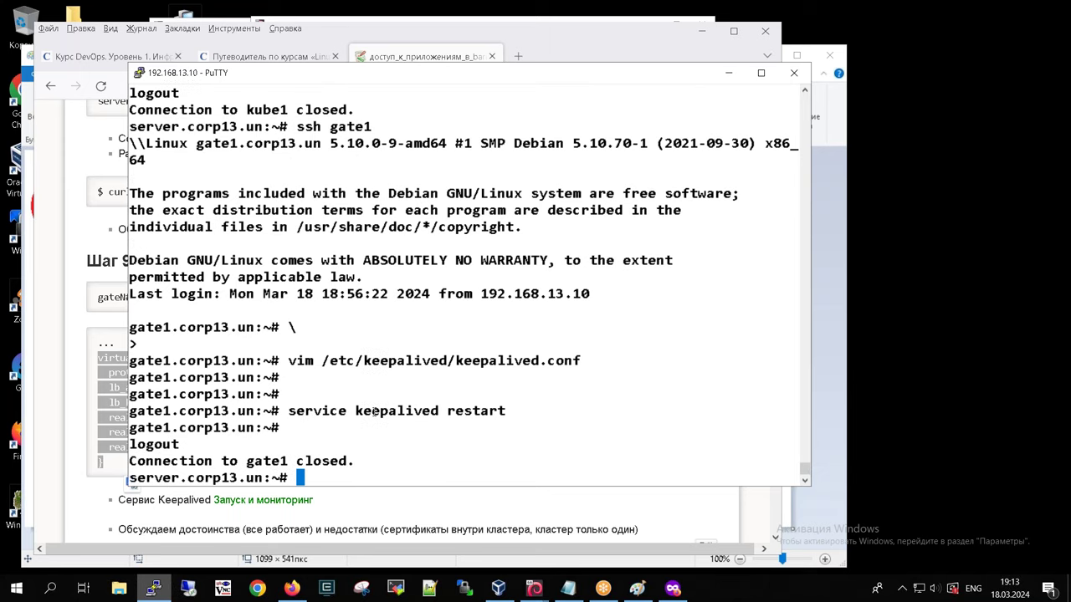
key(Up)
Step: Edit the recalled ssh command to connect to gate2
key(Right)
key(Right)
key(Right)
key(Right)
key(Right)
key(Right)
key(Right)
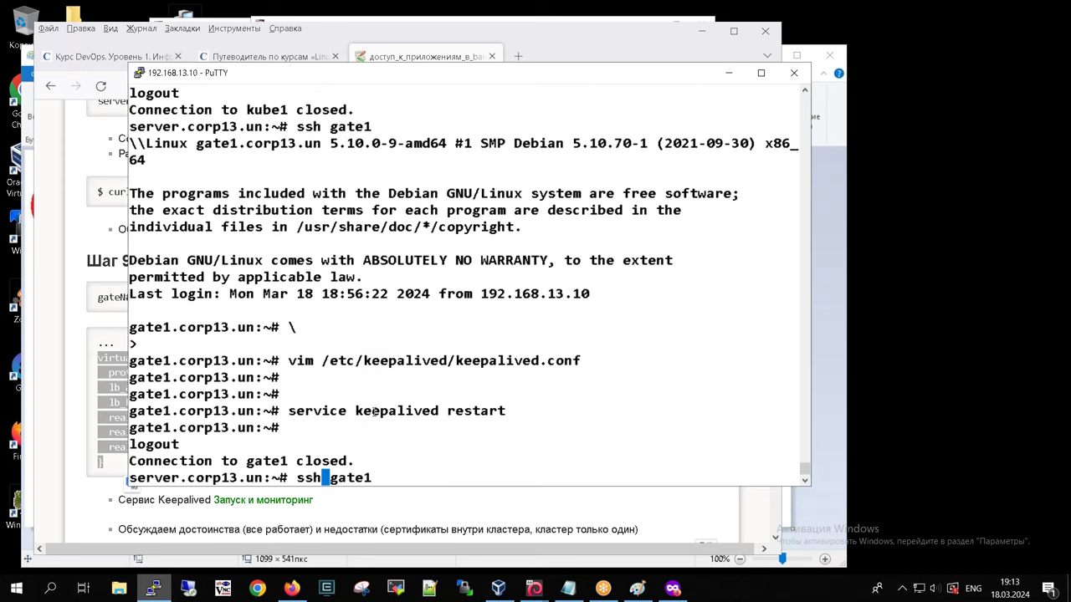
key(BackSpace)
text(2)
key(Return)
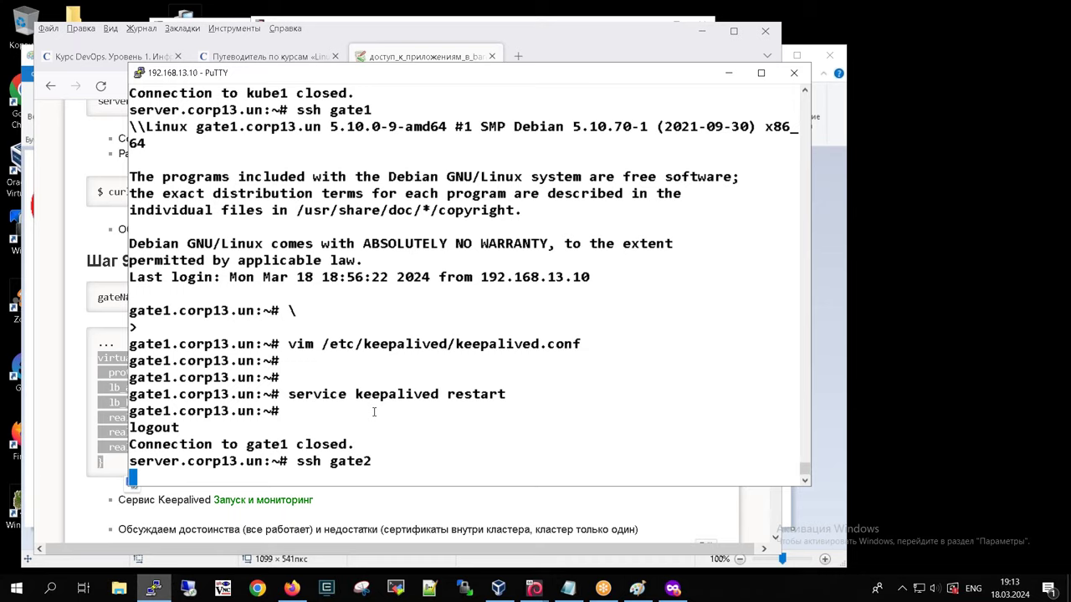
Step: Open gate2's keepalived.conf in vim and paste the virtual_server 172.16.1.13 443 block at the end
key(Up)
key(Home)
key(Right)
key(Return)
key(Down)
key(Down)
key(Down)
key(Down)
key(Down)
key(Down)
key(Down)
key(Down)
key(Down)
key(Down)
key(Down)
key(Down)
key(Down)
key(Down)
key(Down)
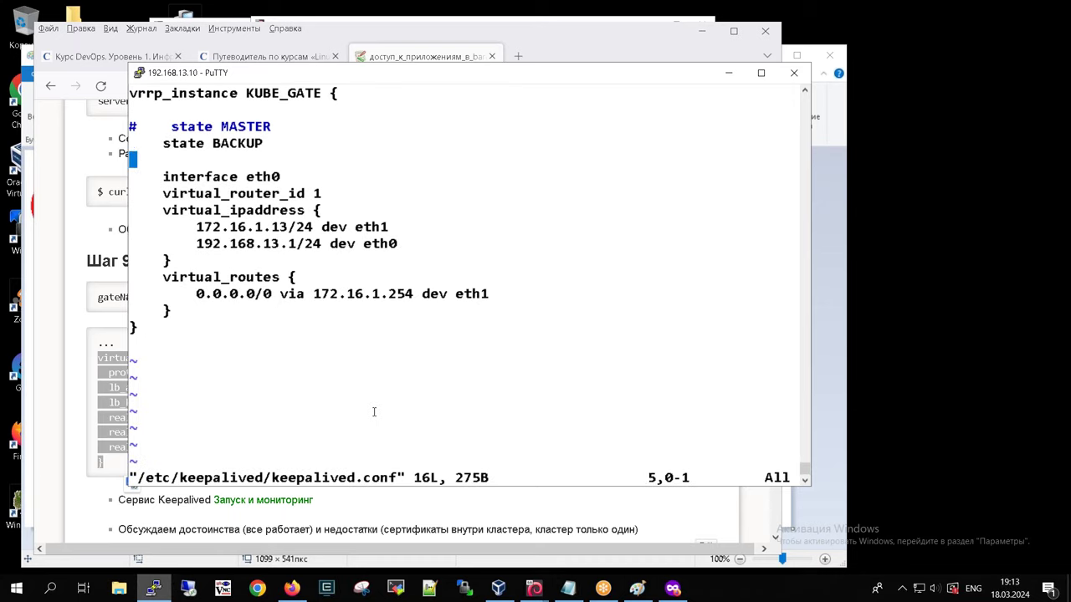
text(oCP_CH)
key(BackSpace)
key(BackSpace)
key(BackSpace)
key(BackSpace)
key(BackSpace)
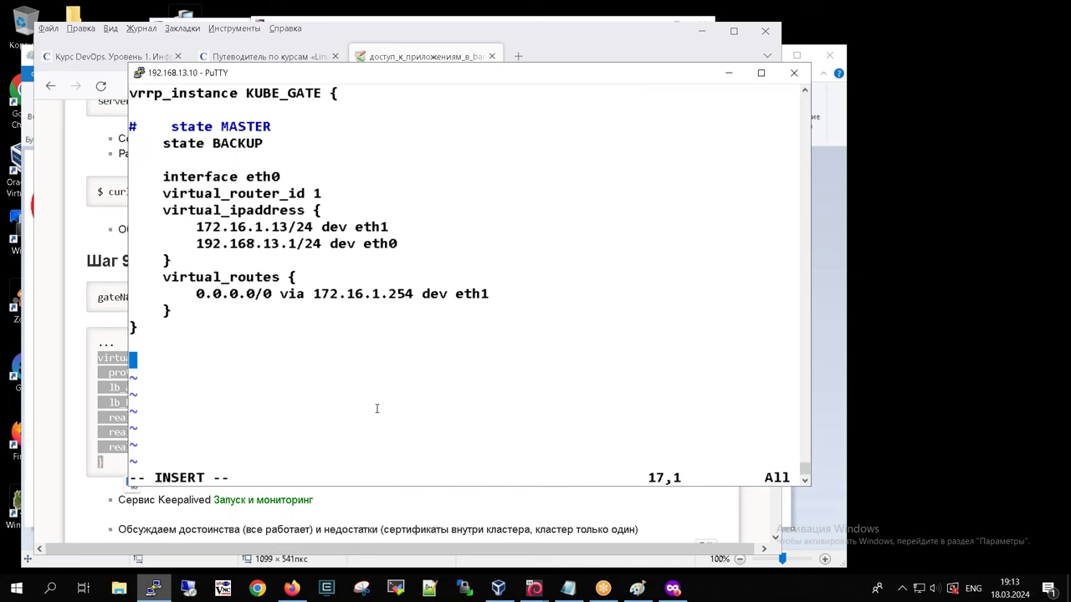
key(alt+Tab)
key(alt+Tab)
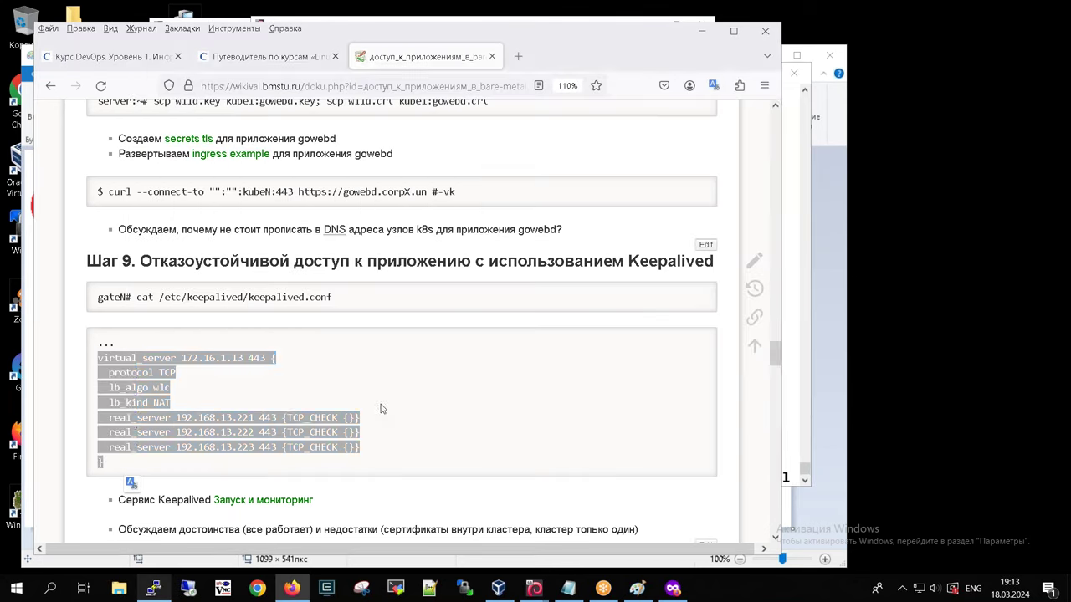
right_click(425, 382)
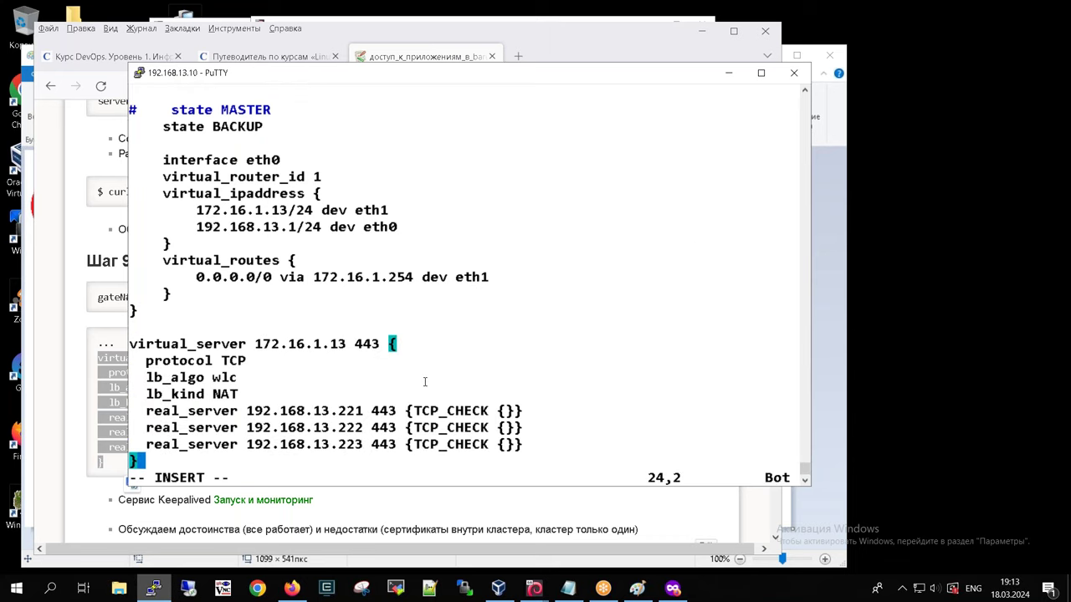
Step: Save the config with :wq and restart keepalived on gate2
key(Escape)
text(:wq)
key(Return)
text(se)
key(Up)
key(Up)
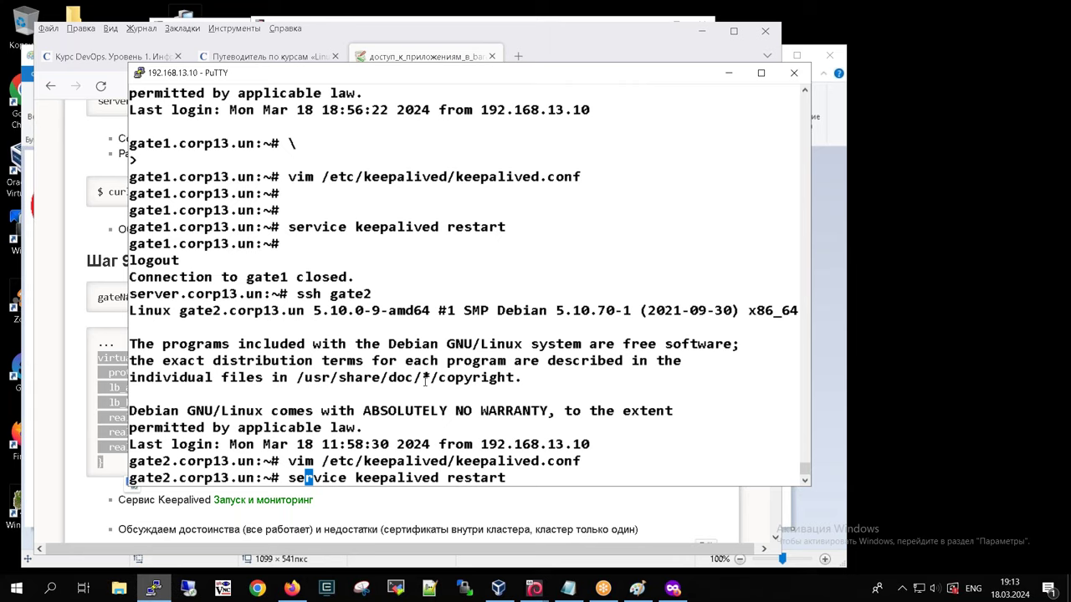
key(Return)
key(Return)
key(Return)
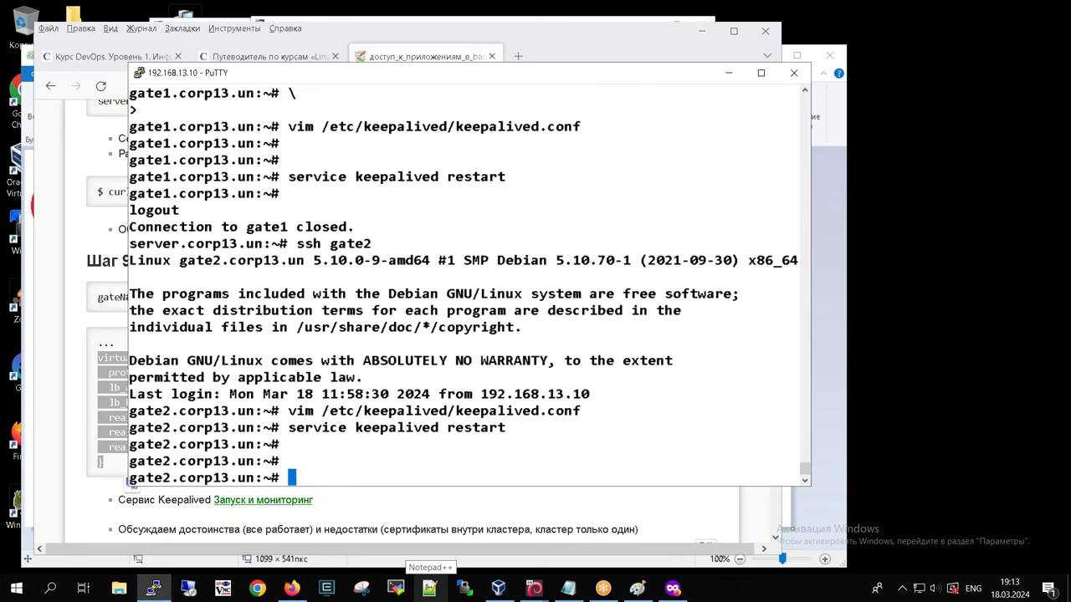
click(84, 470)
Step: Open the 'Запуск и мониторинг' link in a new tab and copy 'watch ipvsadm -L -n'
right_click(269, 507)
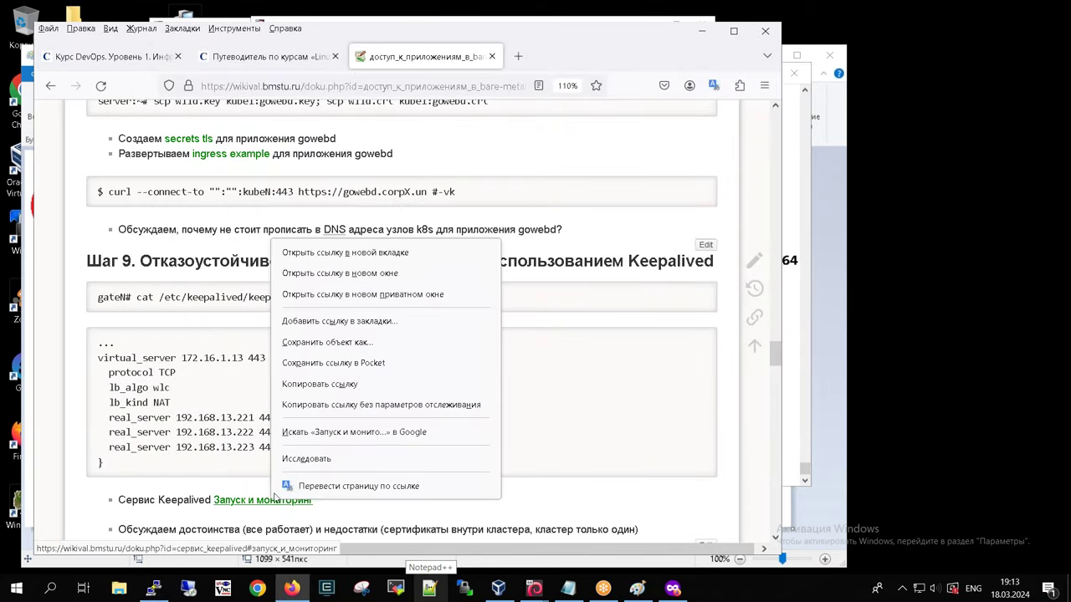
click(354, 254)
click(564, 56)
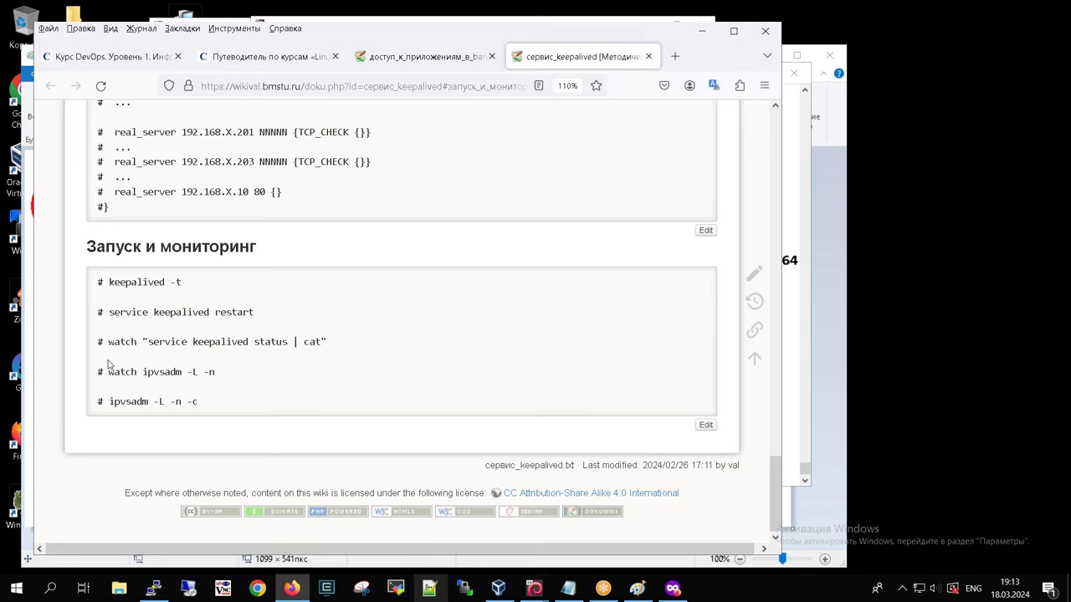
drag(109, 373, 185, 373)
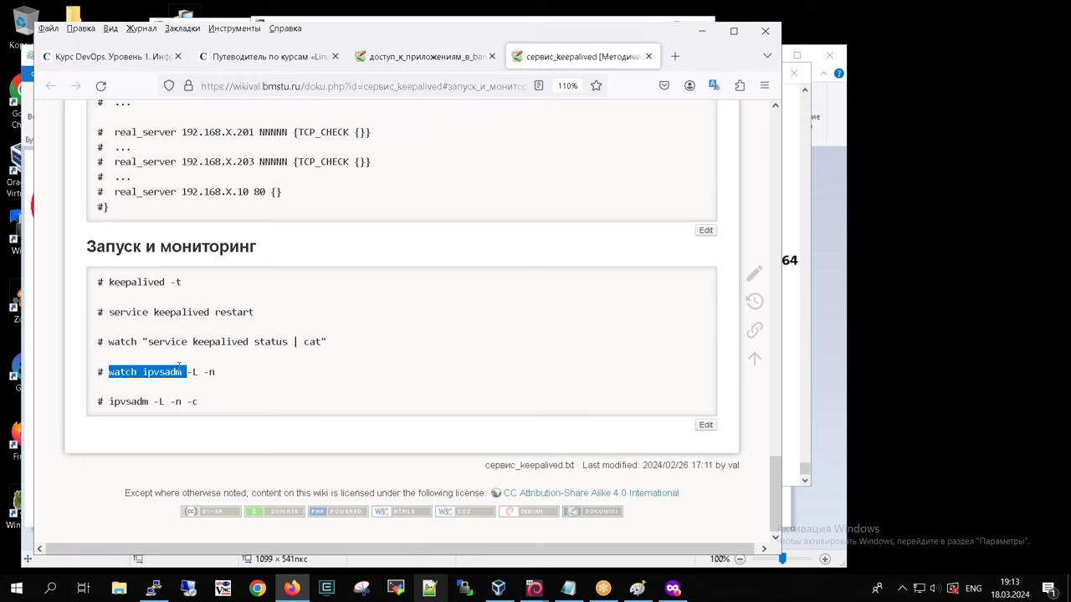
click(107, 373)
drag(108, 374, 222, 377)
key(ctrl+c)
key(alt+Tab)
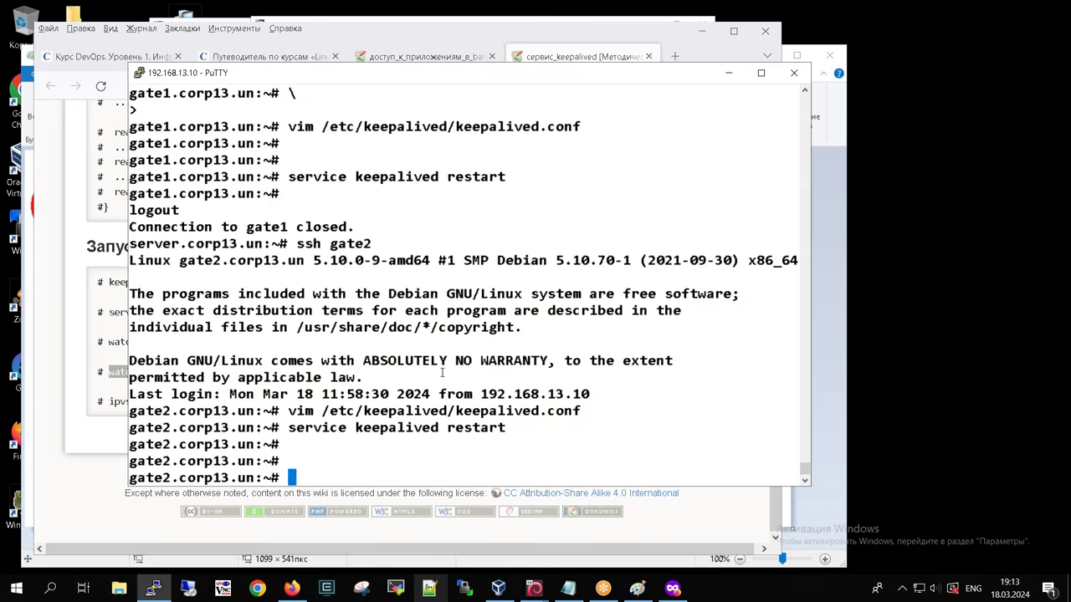
Step: Run 'watch ipvsadm -L -n' on gate2 to show 172.16.1.13:443 and its three real servers
right_click(442, 373)
key(Return)
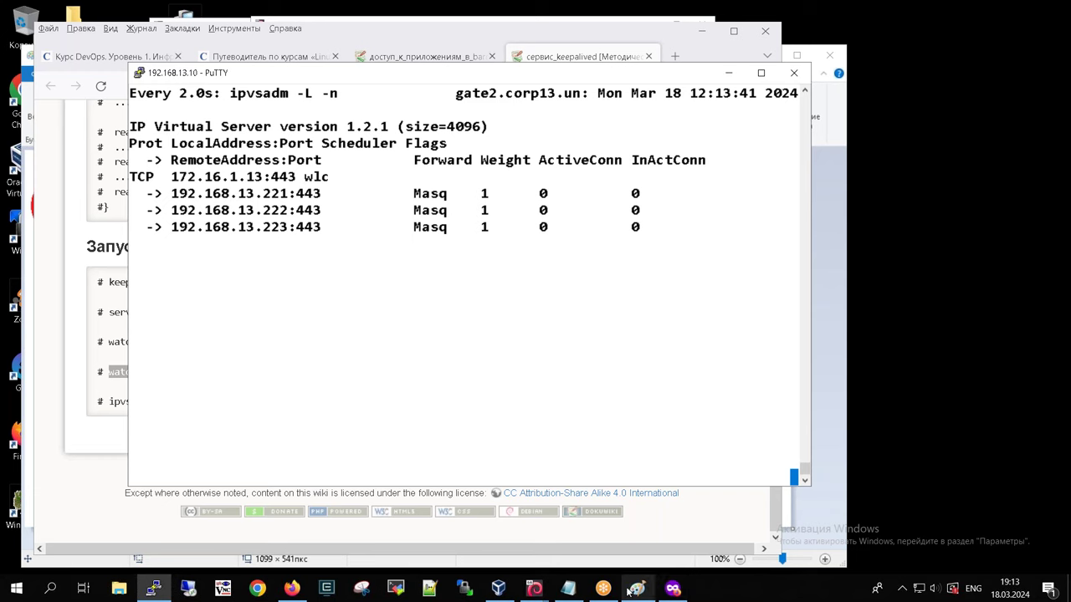
click(499, 589)
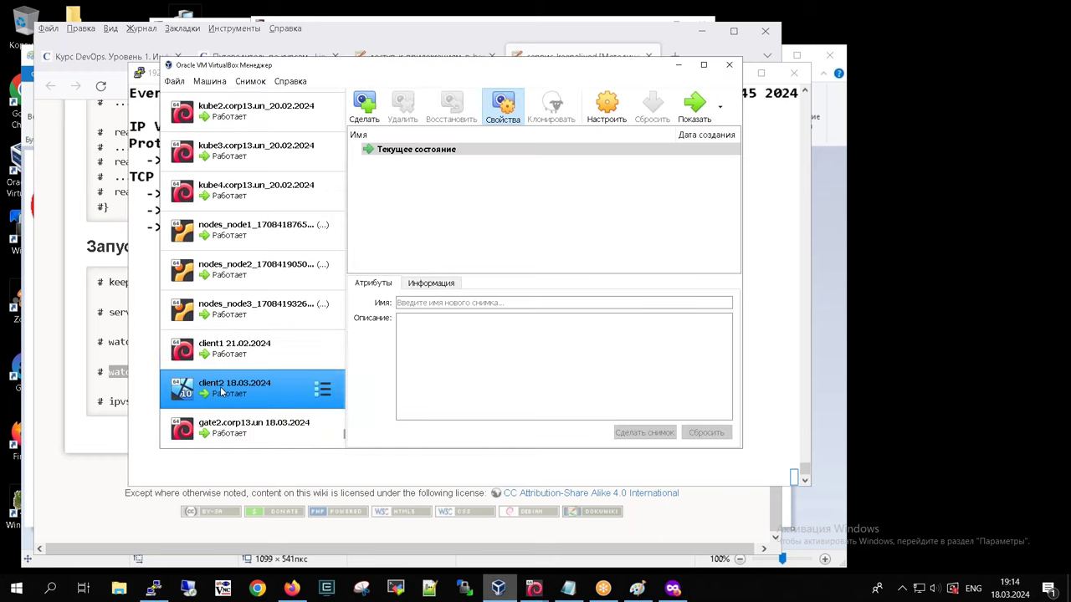
double_click(237, 389)
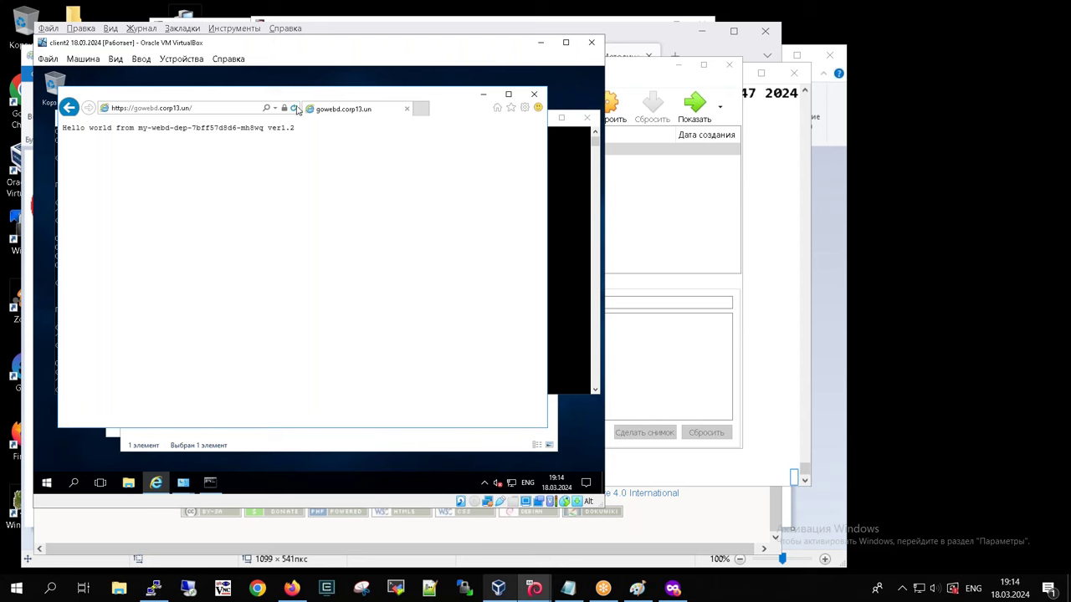
click(294, 108)
click(293, 108)
click(294, 108)
click(294, 108)
click(294, 108)
click(294, 108)
click(294, 108)
click(294, 108)
click(293, 108)
click(294, 108)
click(294, 108)
click(294, 108)
click(294, 107)
Step: Pause the gate.corp13.un virtual machine to test failover
click(504, 588)
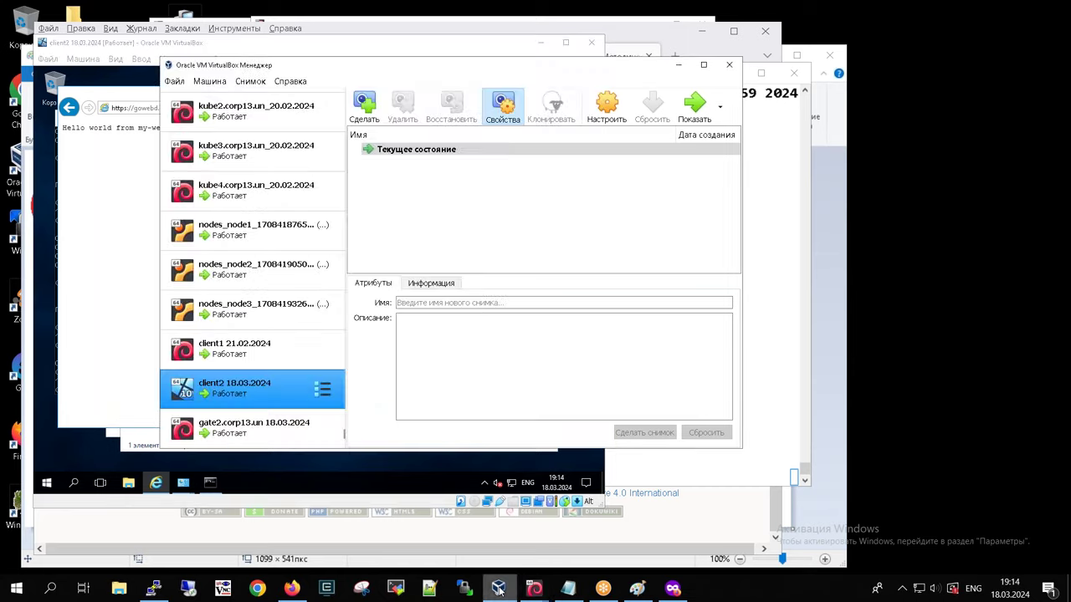
click(512, 588)
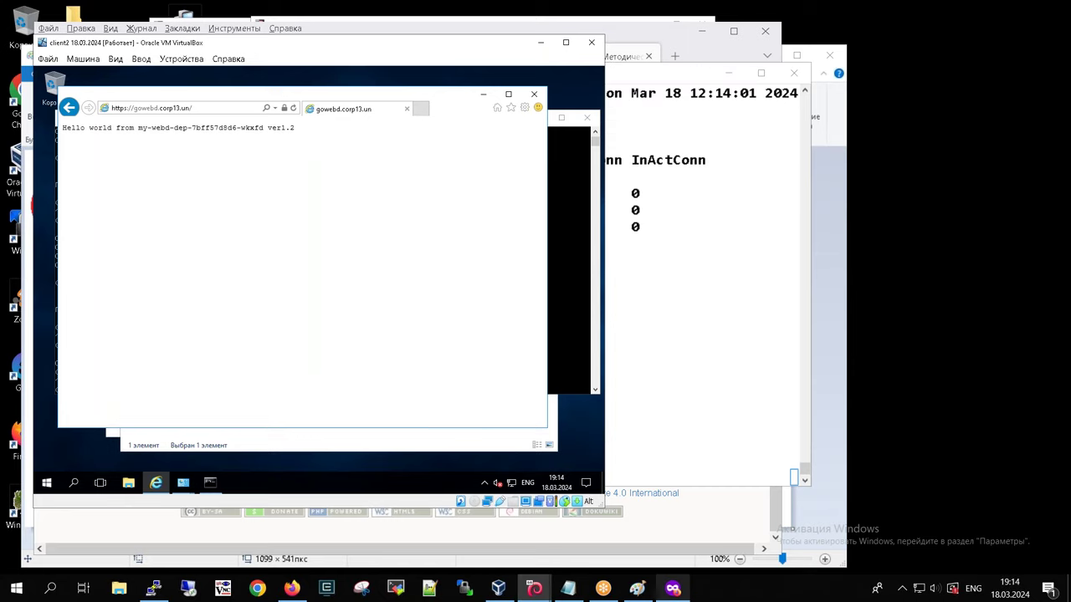
click(672, 588)
click(672, 588)
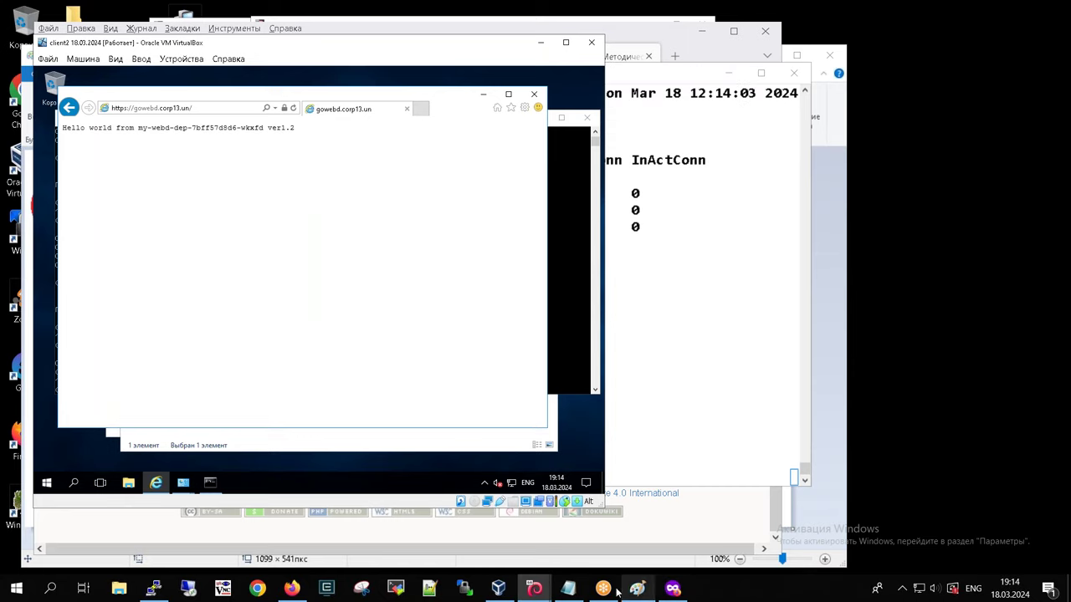
click(534, 588)
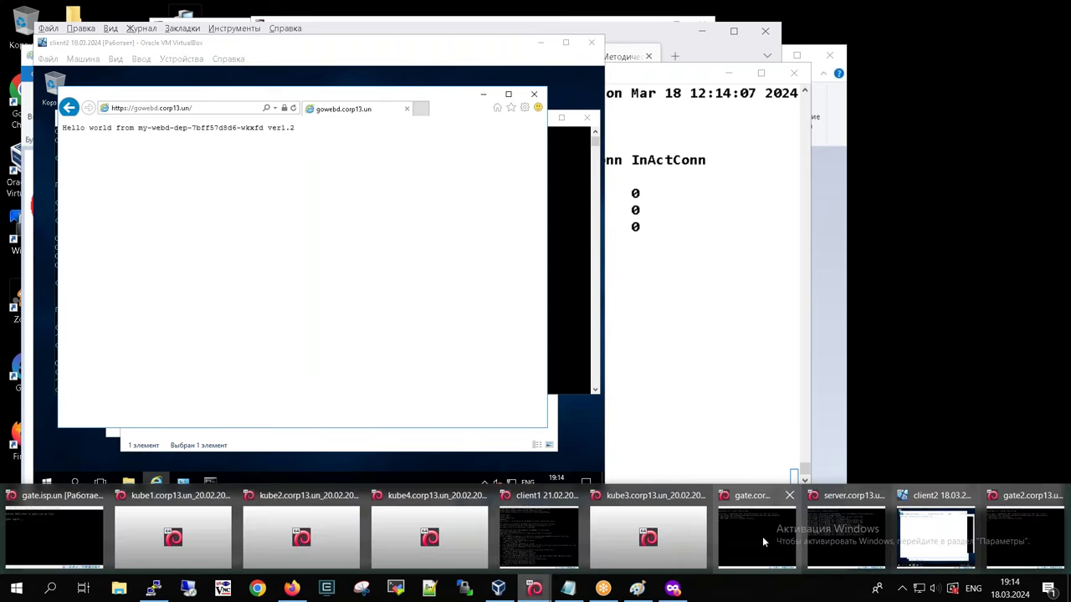
click(762, 536)
drag(565, 32, 643, 82)
click(786, 80)
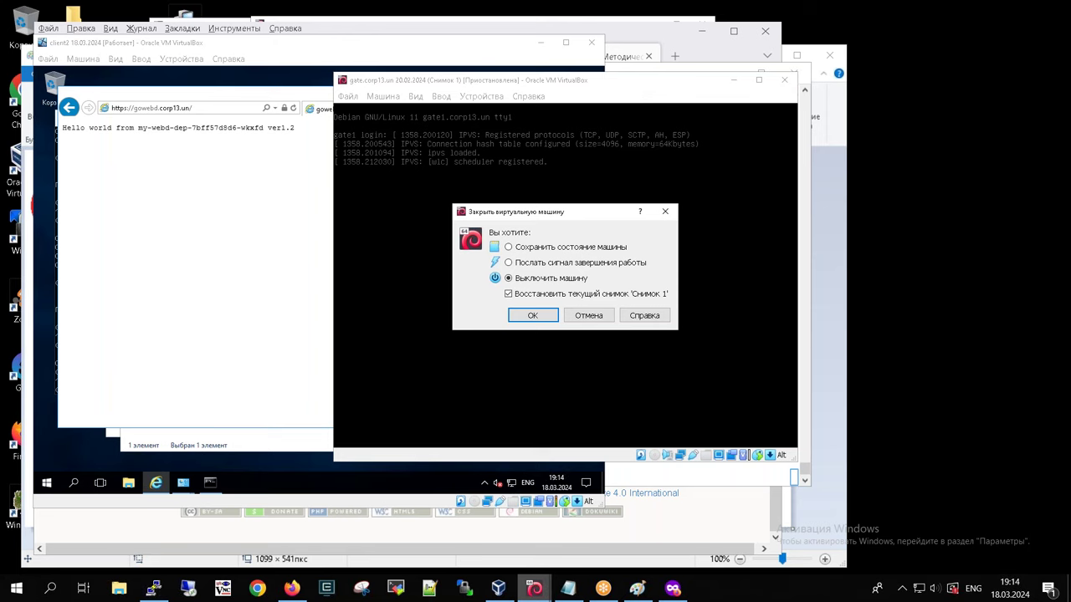
click(153, 588)
drag(532, 75, 591, 145)
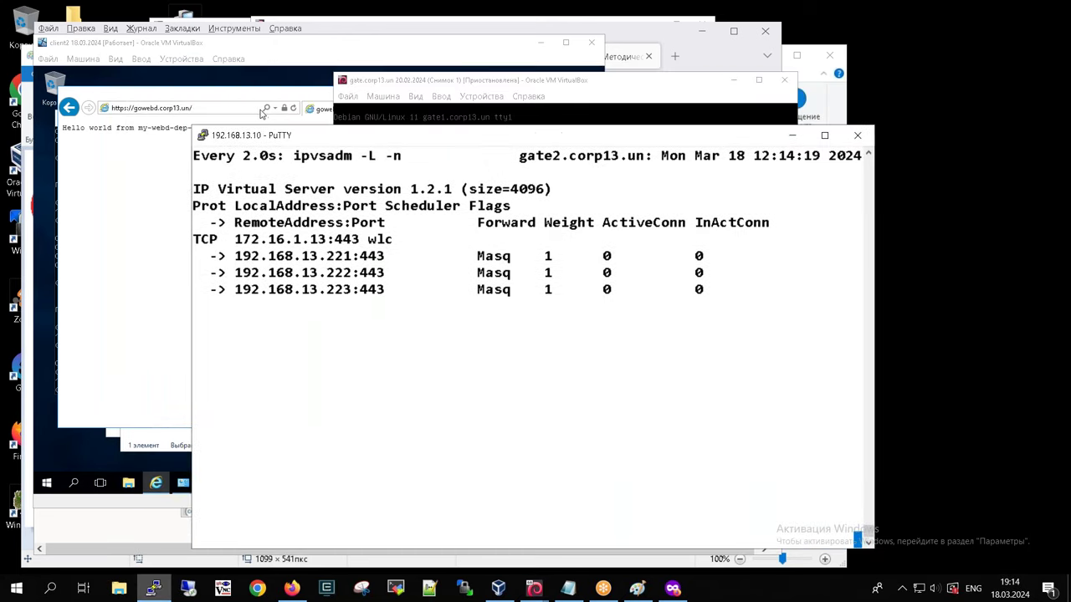
Step: Reload client2's page and confirm gate2's IPVS table shows an active connection on 192.168.13.223:443
click(293, 111)
click(294, 110)
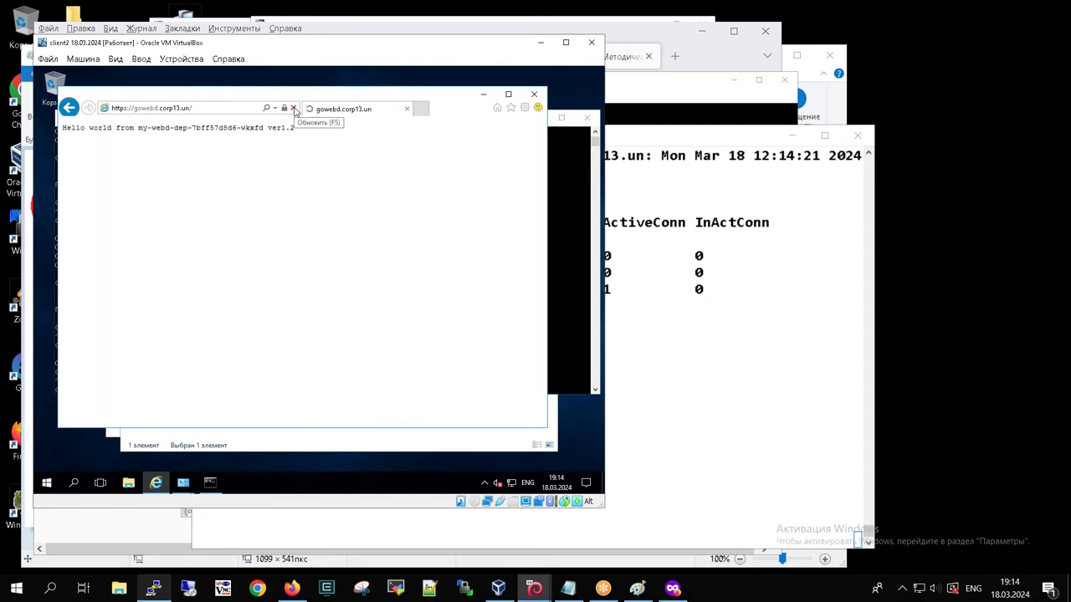
click(294, 110)
click(294, 110)
click(736, 344)
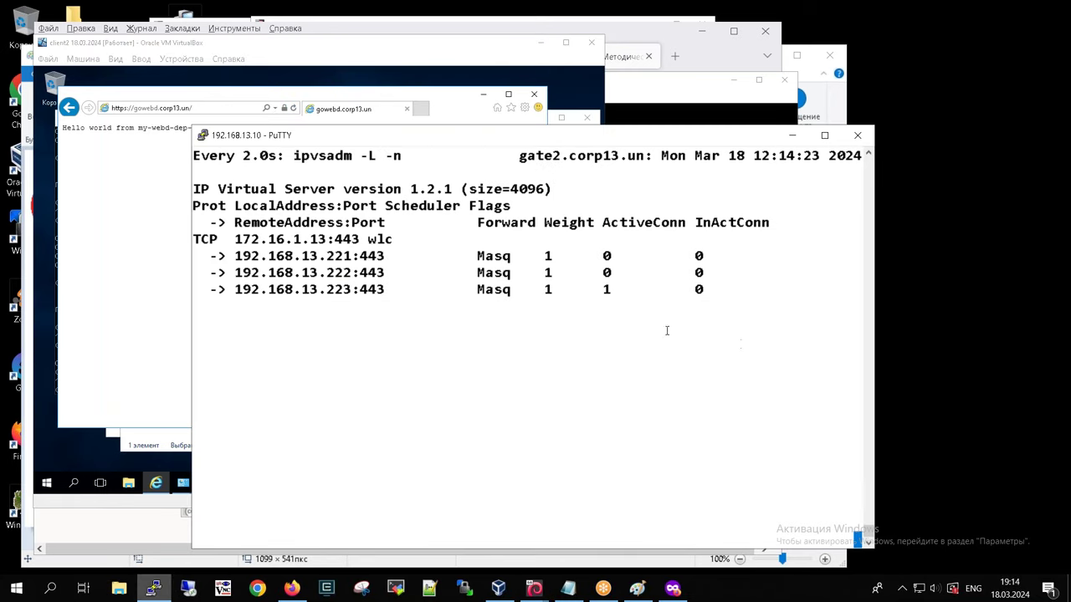
drag(546, 293, 594, 293)
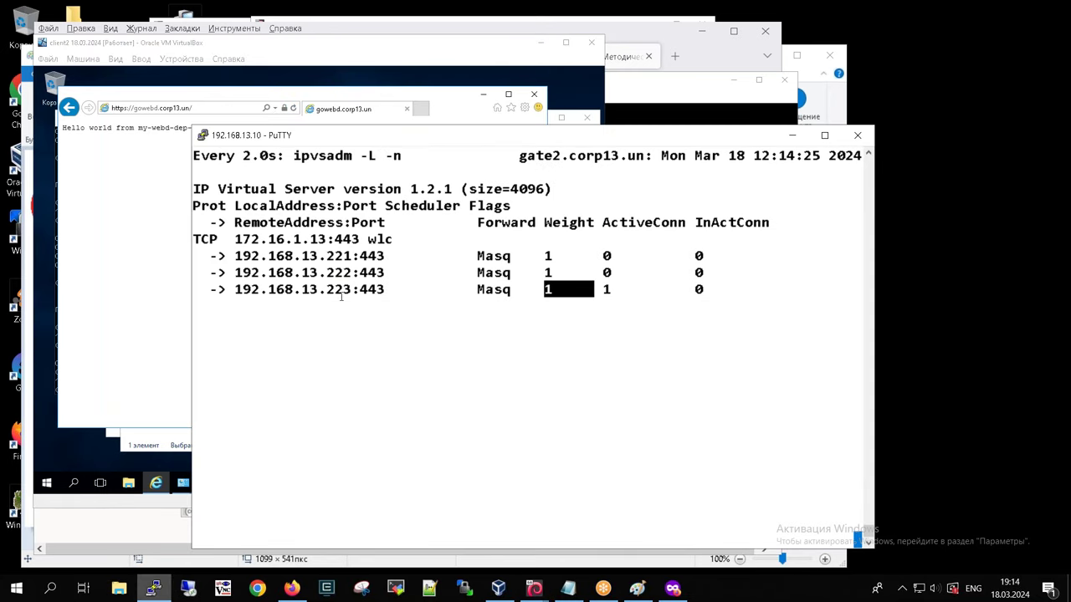
drag(251, 290, 378, 291)
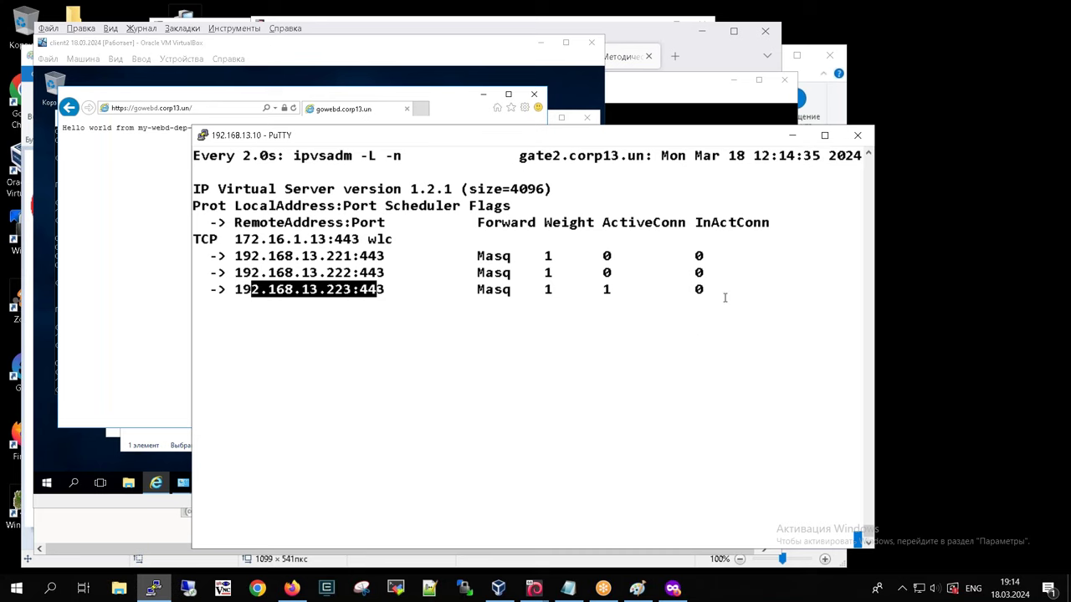
click(448, 272)
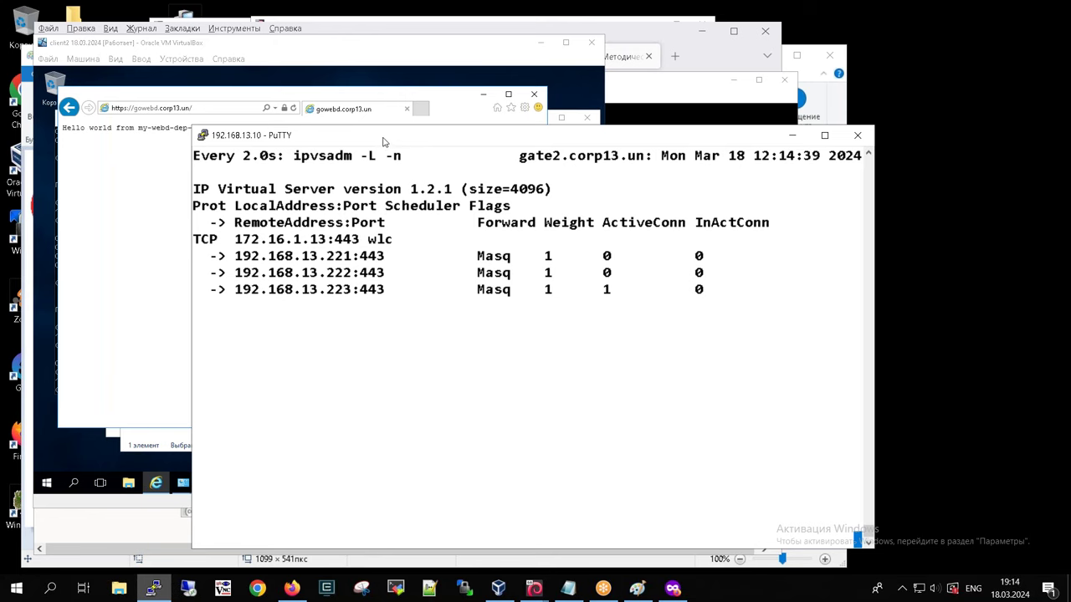
drag(385, 137, 336, 130)
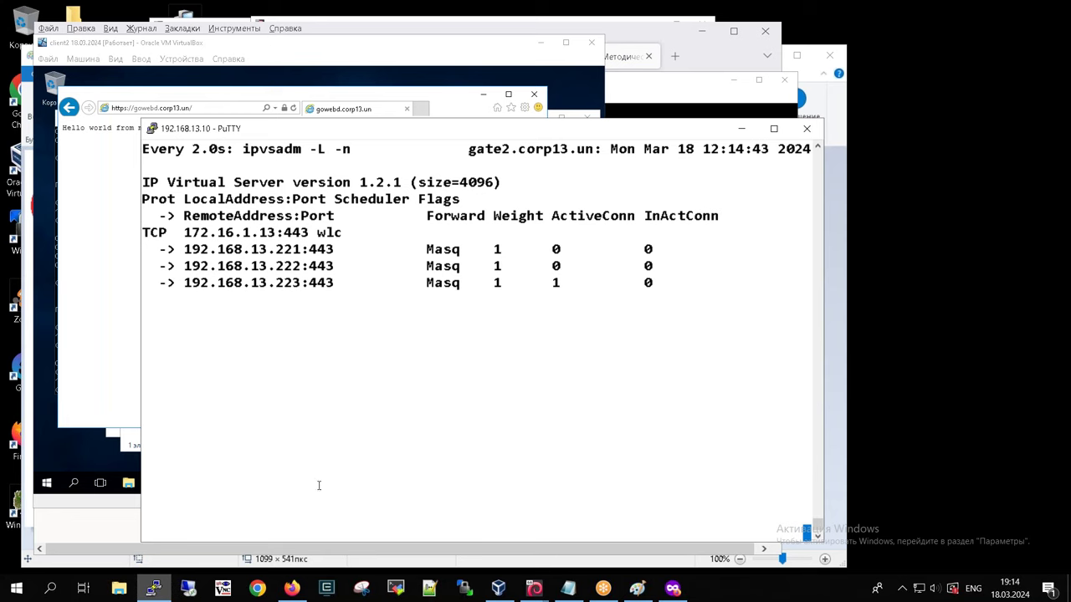
Step: Close the keepalived service tab, scroll to Step 10, and copy 'kubectl delete ns my-ns'
click(292, 589)
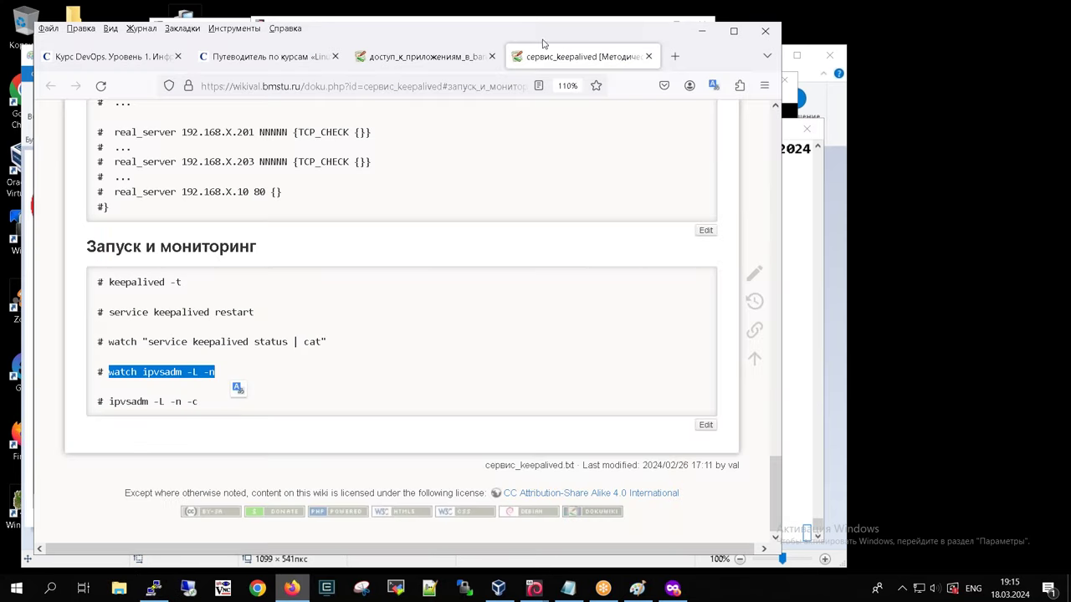
click(650, 57)
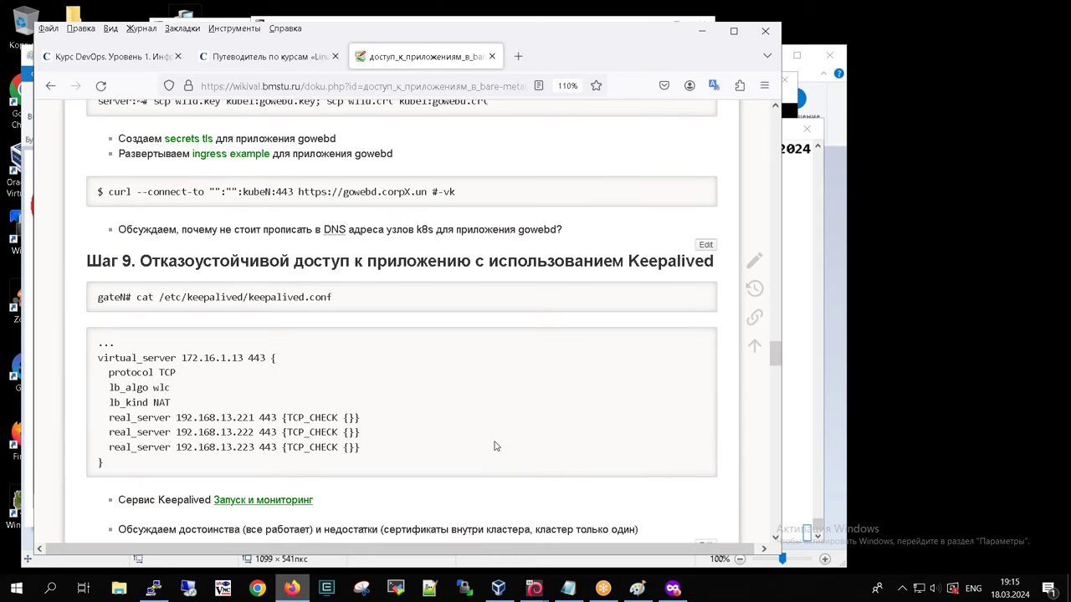
scroll(494, 446, down, 3)
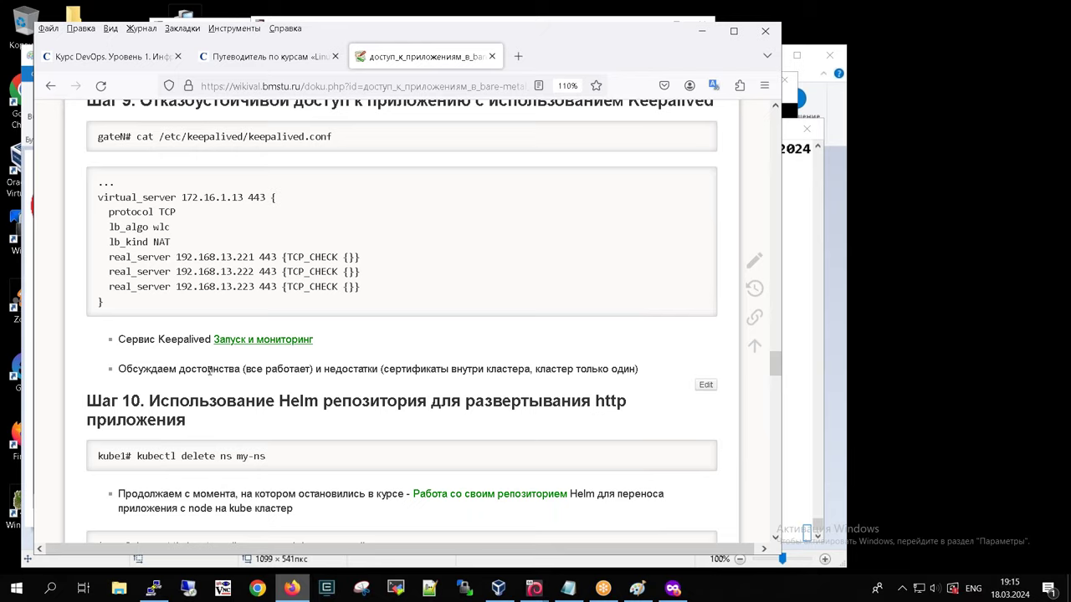
scroll(209, 370, down, 2)
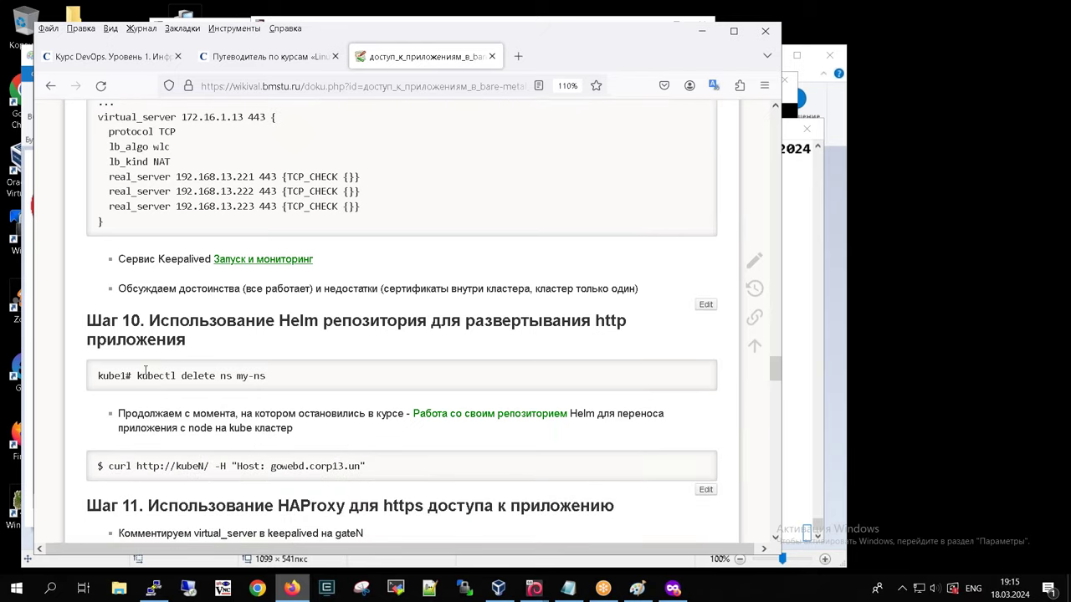
drag(137, 376, 293, 378)
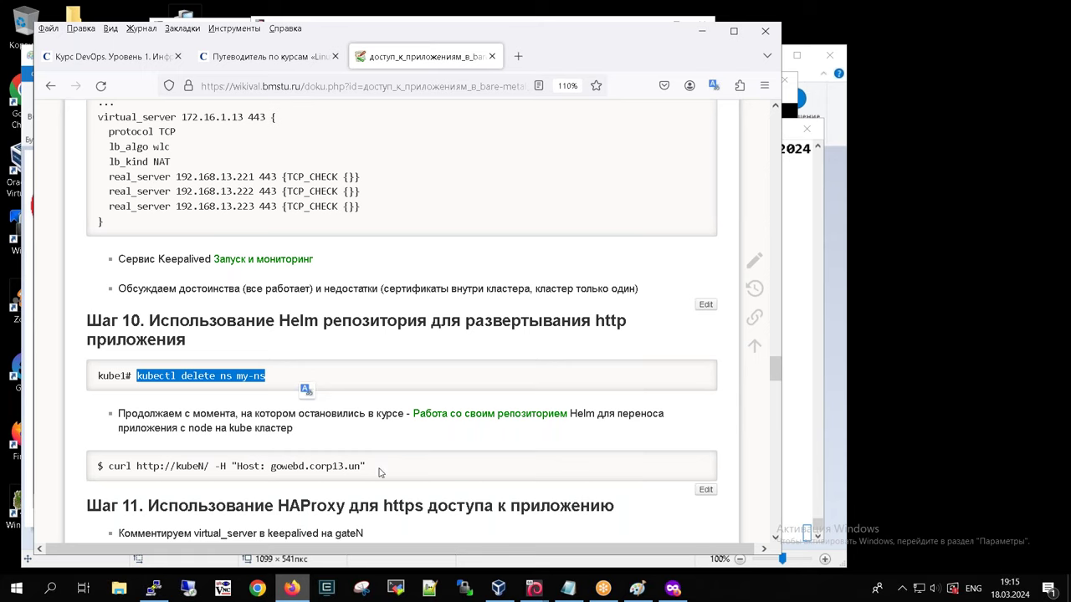
Step: Stop the ipvsadm watch, log out of gate2, and ssh into kube1
click(153, 588)
key(ctrl+c)
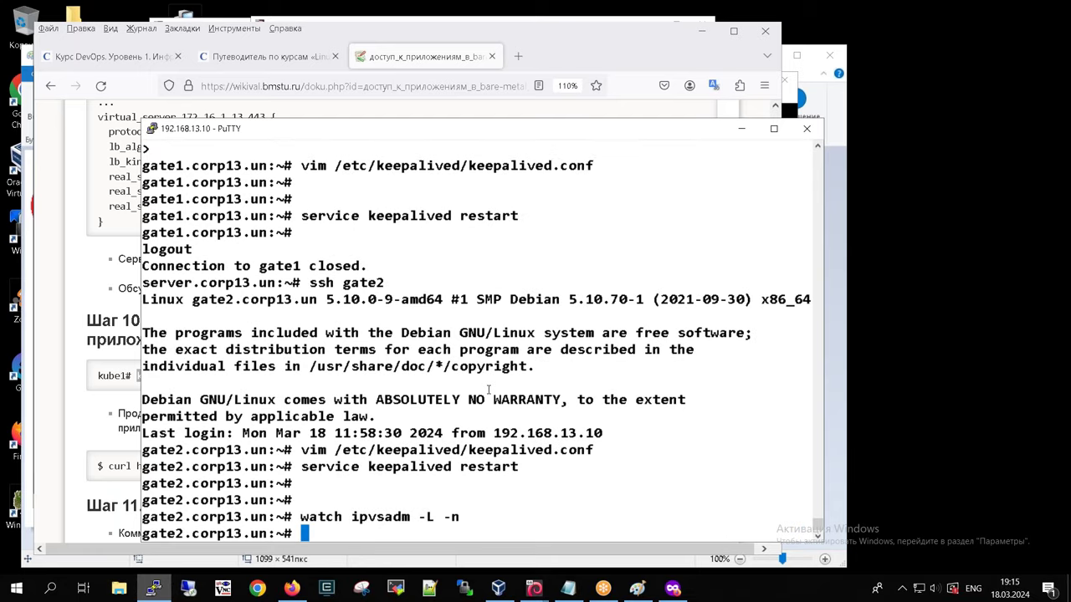
key(ctrl+d)
text(ssh kube1)
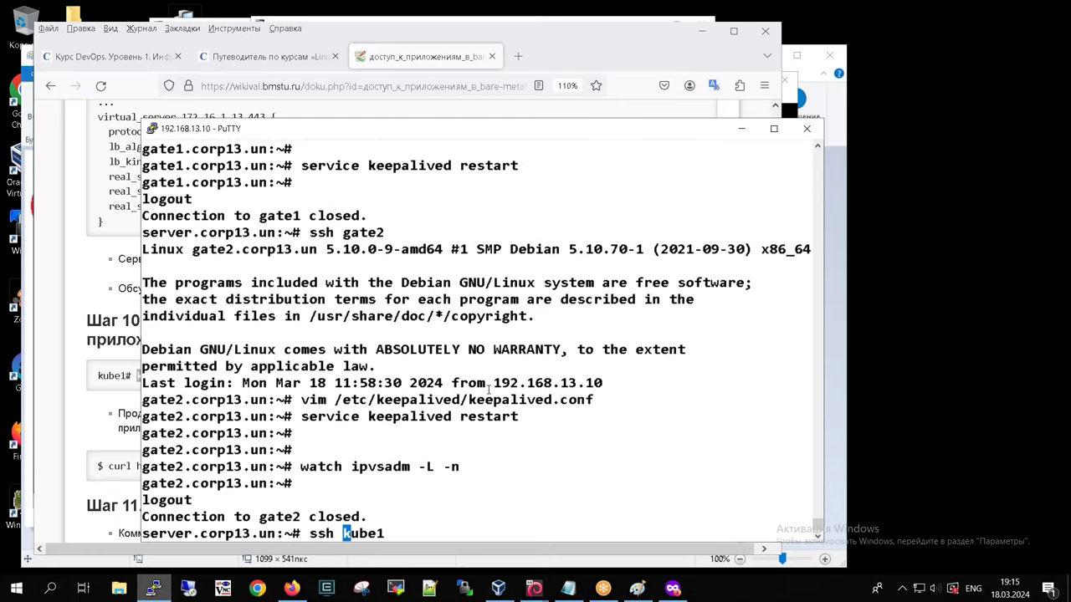
key(Up)
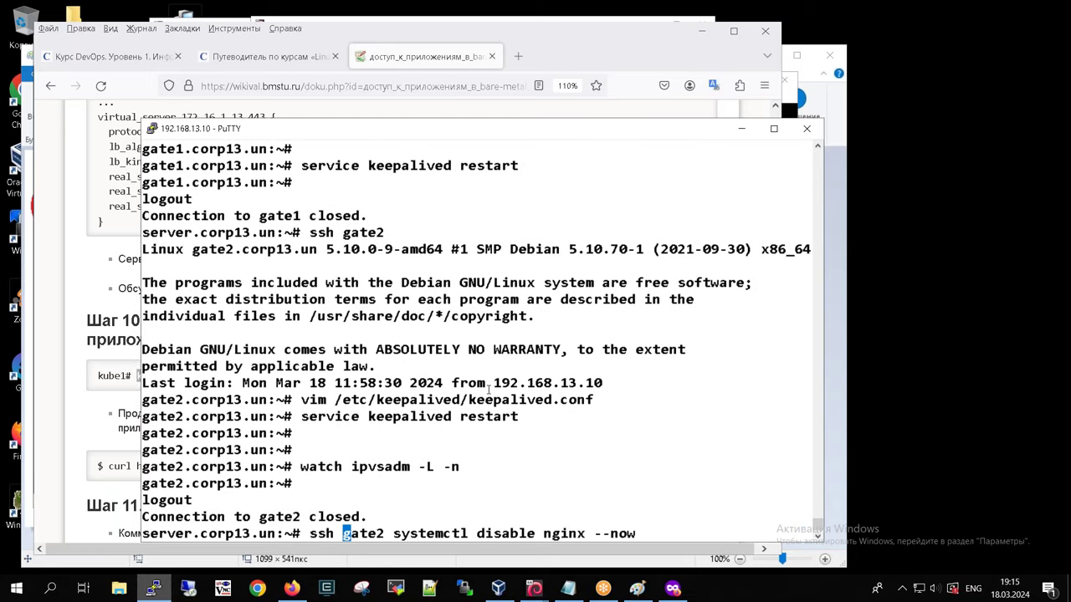
key(ctrl+c)
text(ssh )
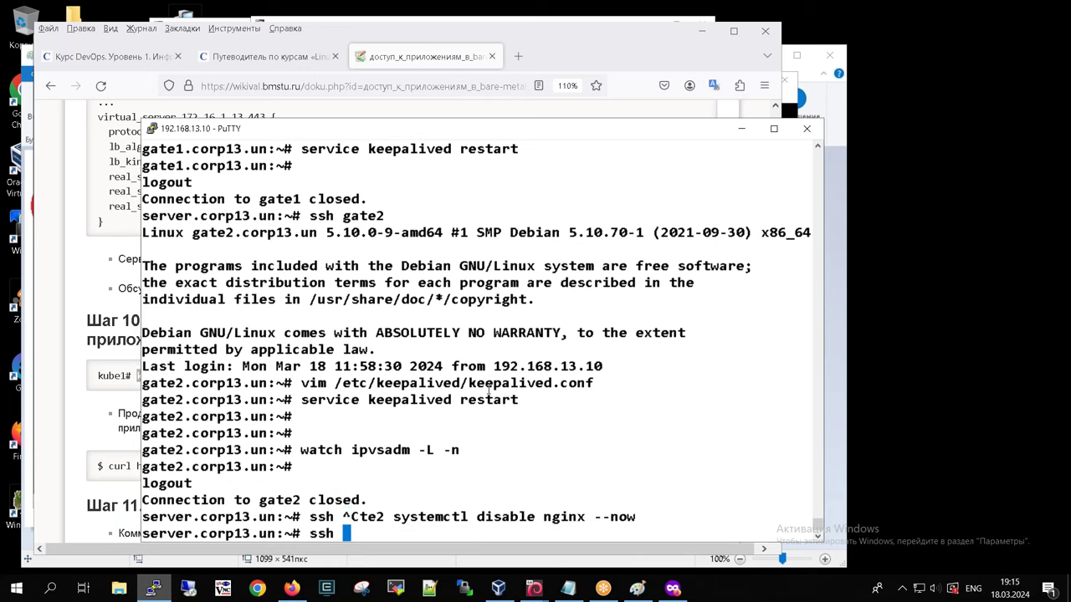
text(ke)
key(BackSpace)
text(ube1)
key(Return)
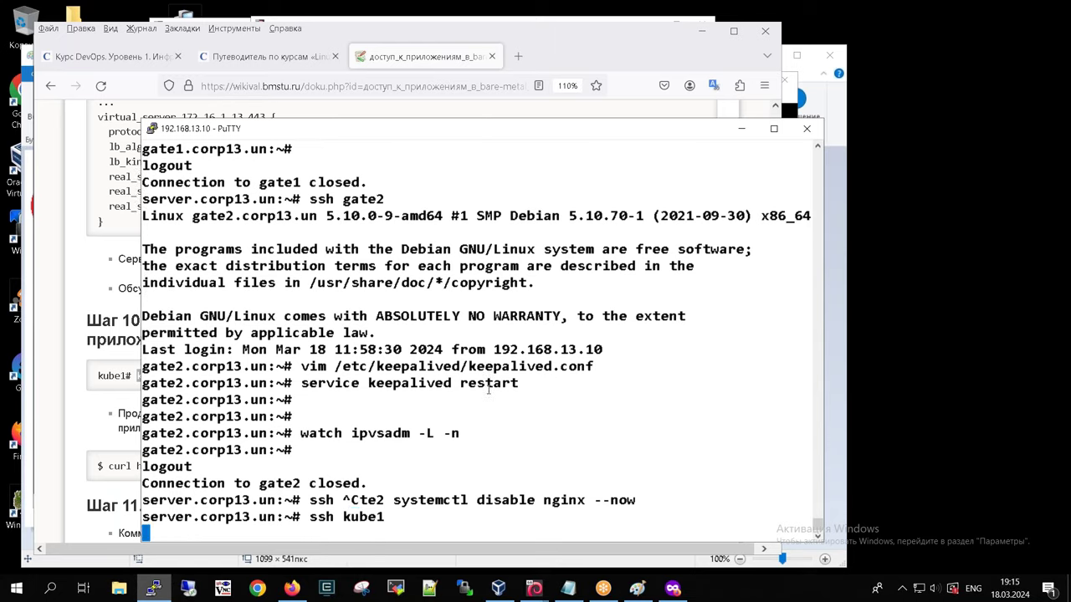
Step: Run the pasted 'kubectl delete ns my-ns' on kube1 to remove the namespace
key(ctrl+l)
key(Return)
key(Return)
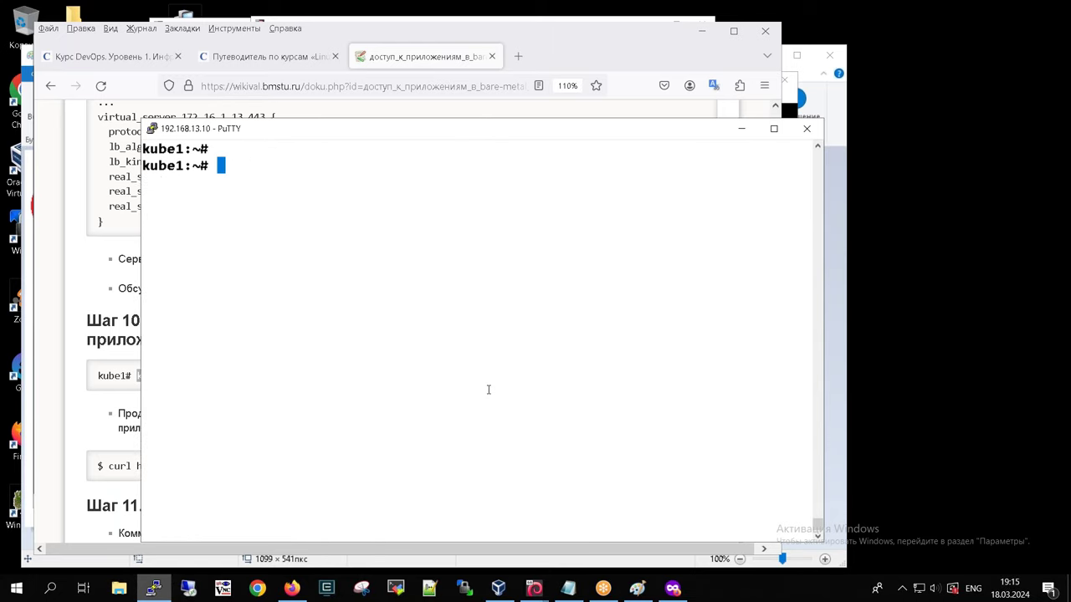
right_click(488, 389)
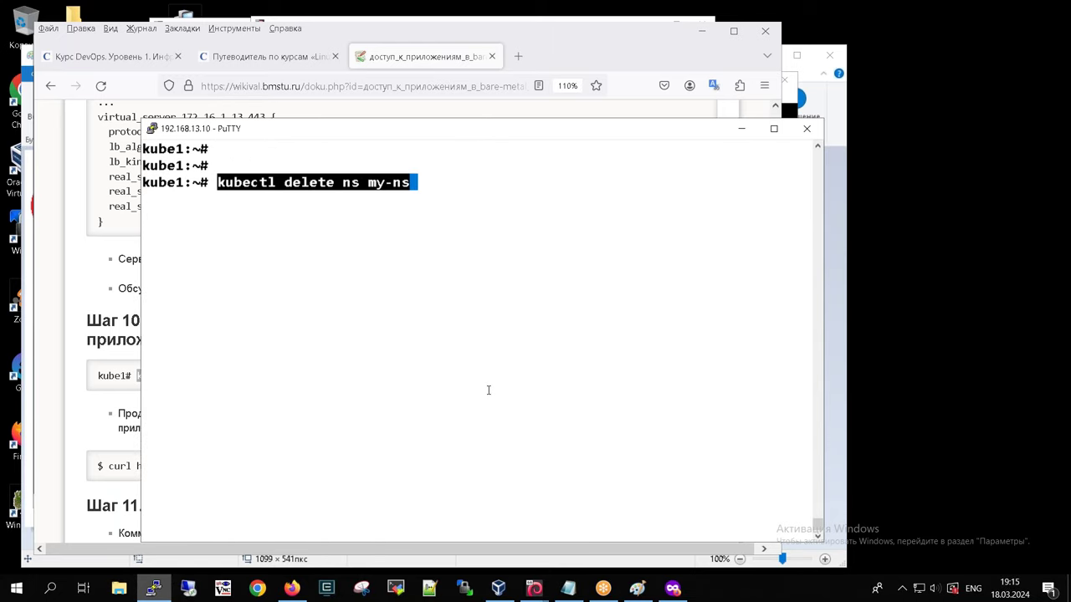
key(Return)
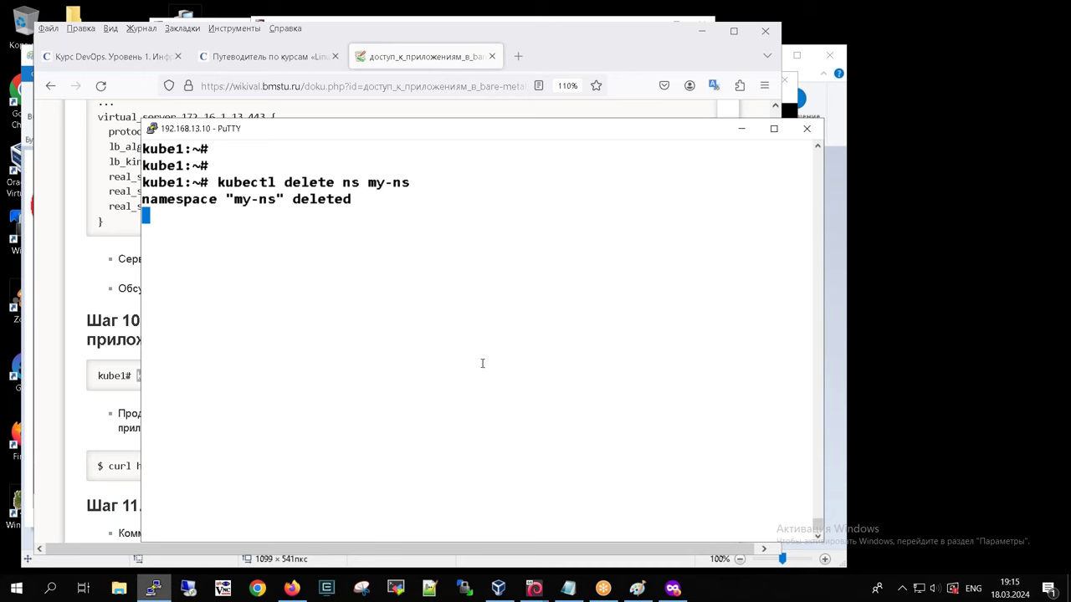
click(73, 358)
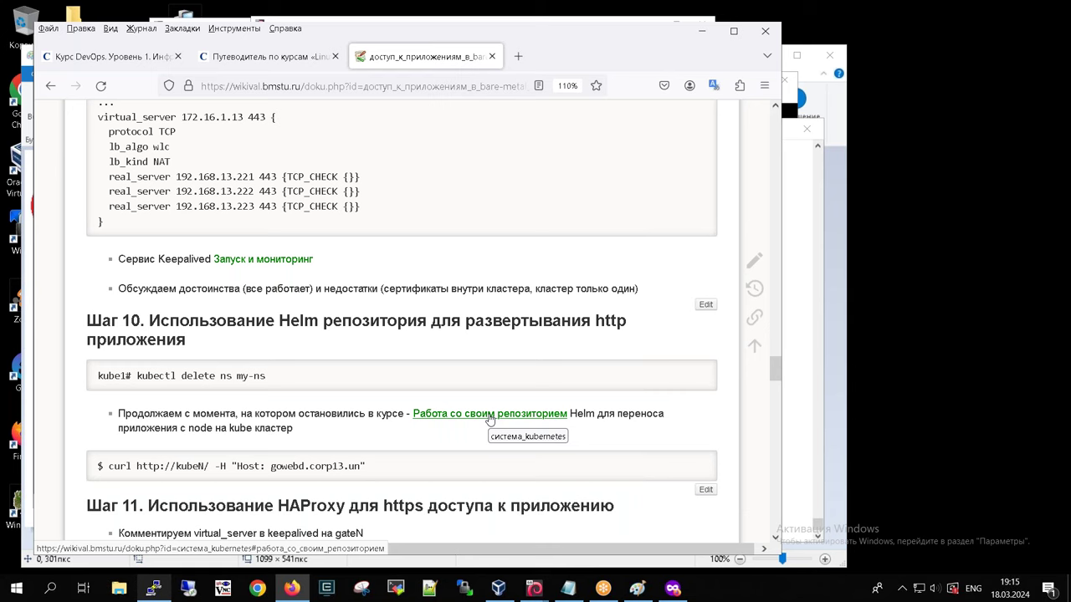
Step: Open the 'Работа со своим репозиторием' wiki section in a new tab and highlight the helm repo add credentials and tar command
right_click(489, 418)
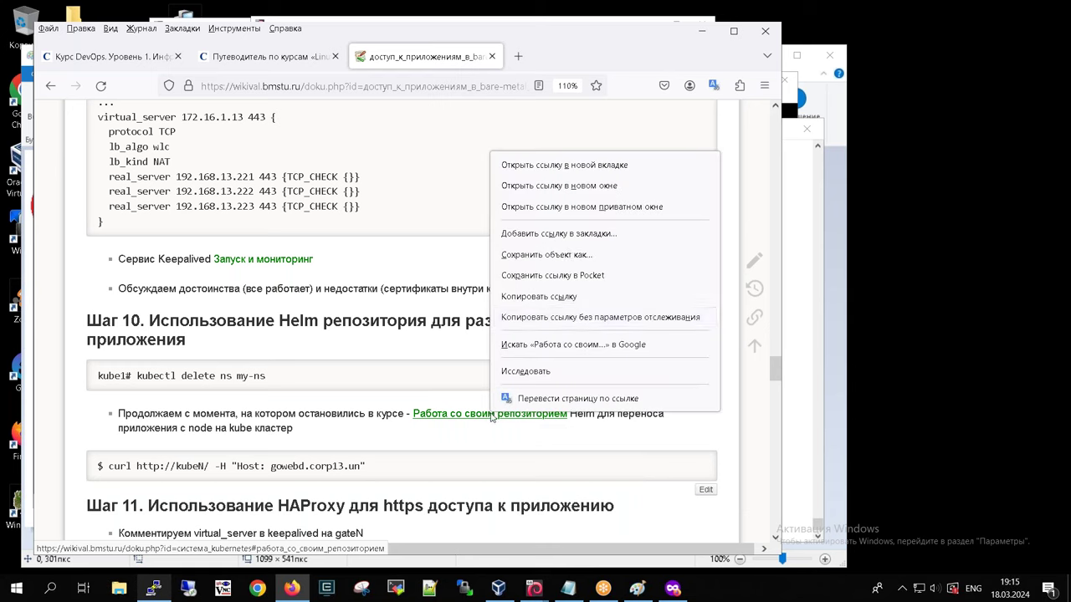
click(585, 165)
click(558, 56)
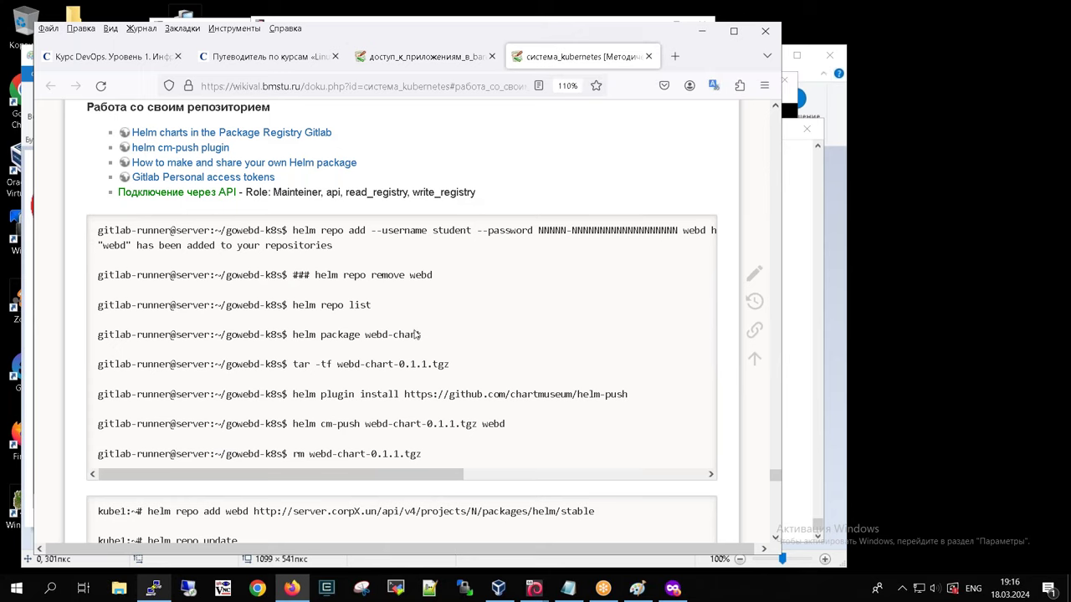
drag(292, 230, 537, 231)
drag(302, 371, 393, 378)
Step: Confirm gowebd's GitLab Package Registry lists Helm package webd-chart 0.1.1 (3.70 KiB tgz), then go back to the wiki
click(395, 380)
key(alt+Tab)
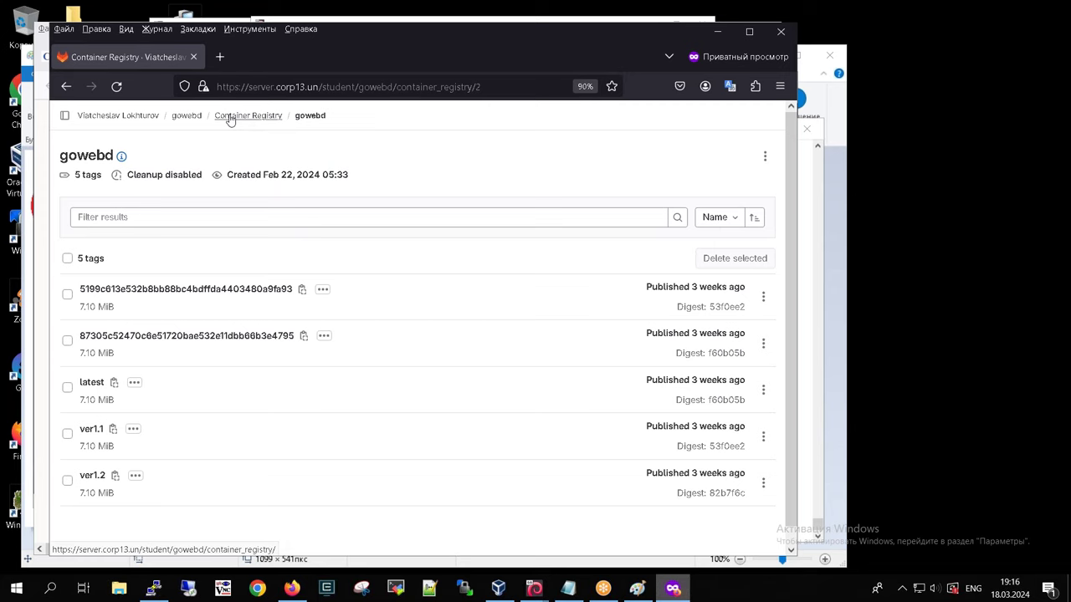
click(186, 116)
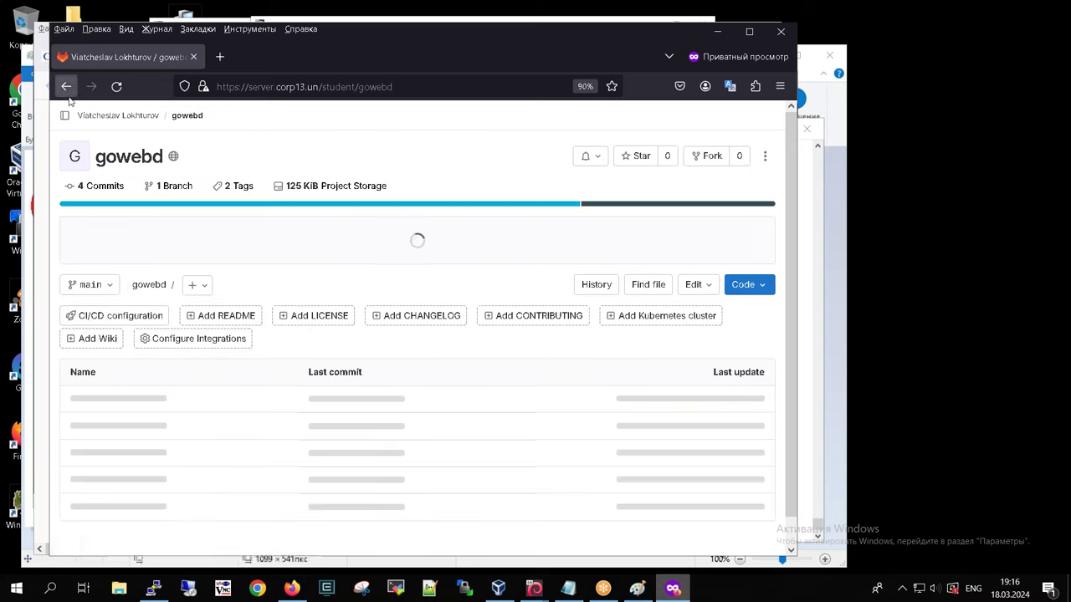
mouse_move(65, 117)
mouse_move(101, 423)
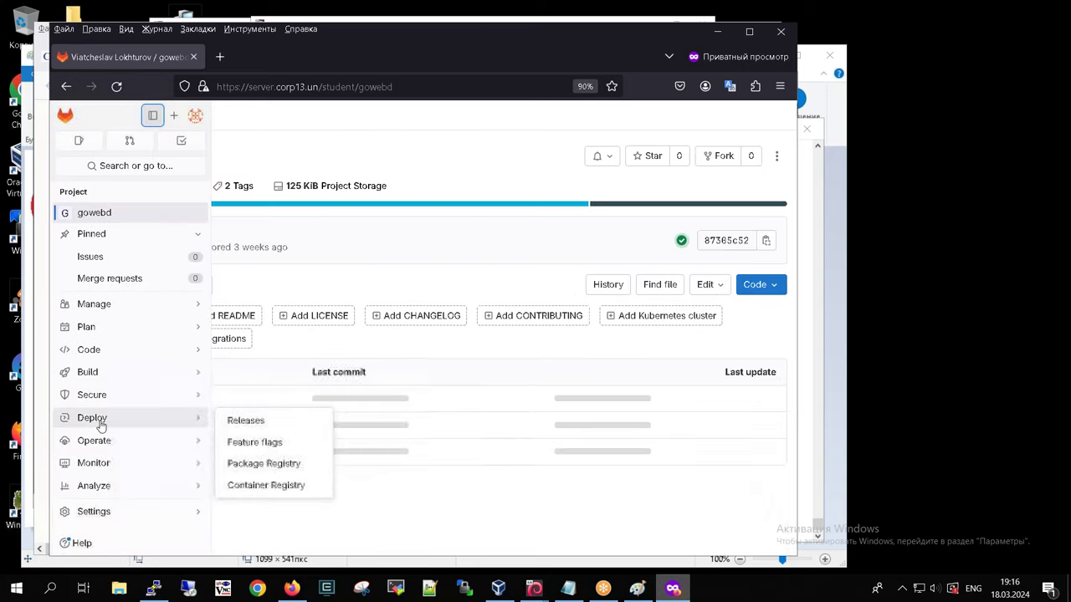
click(283, 473)
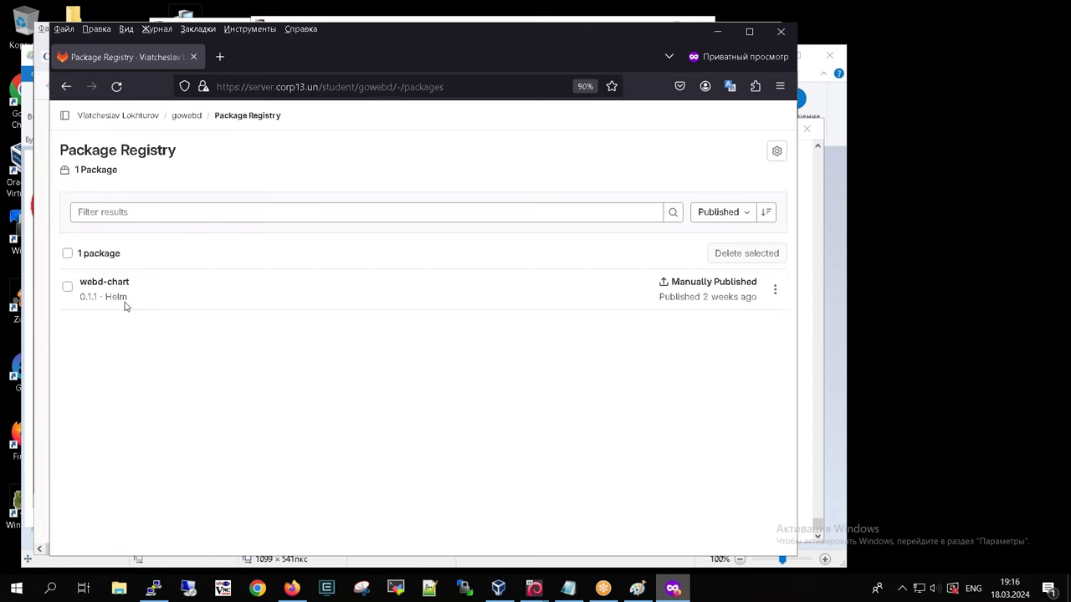
click(107, 281)
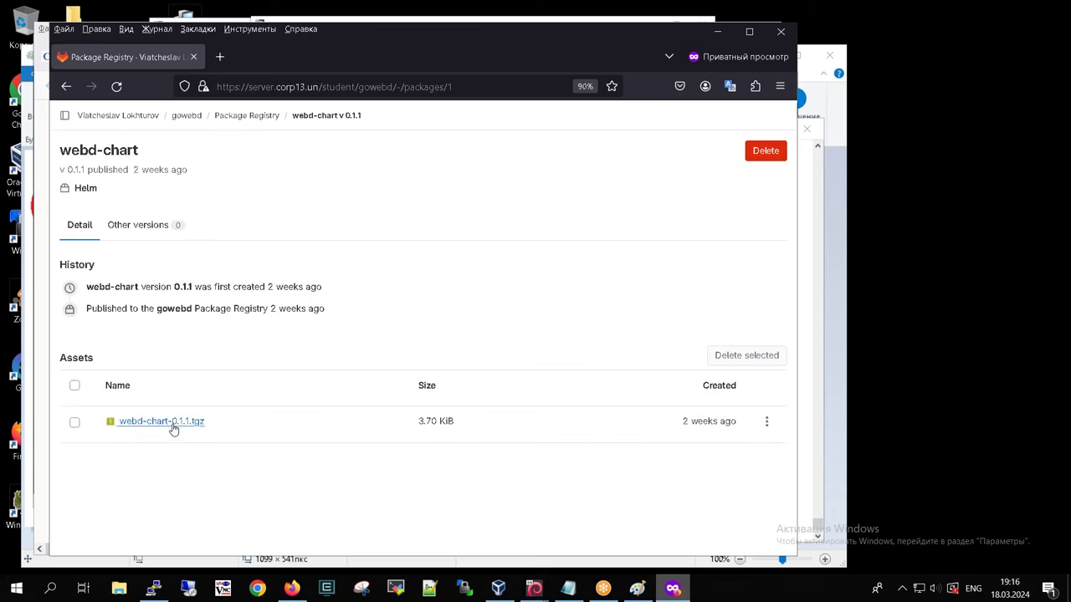
click(292, 590)
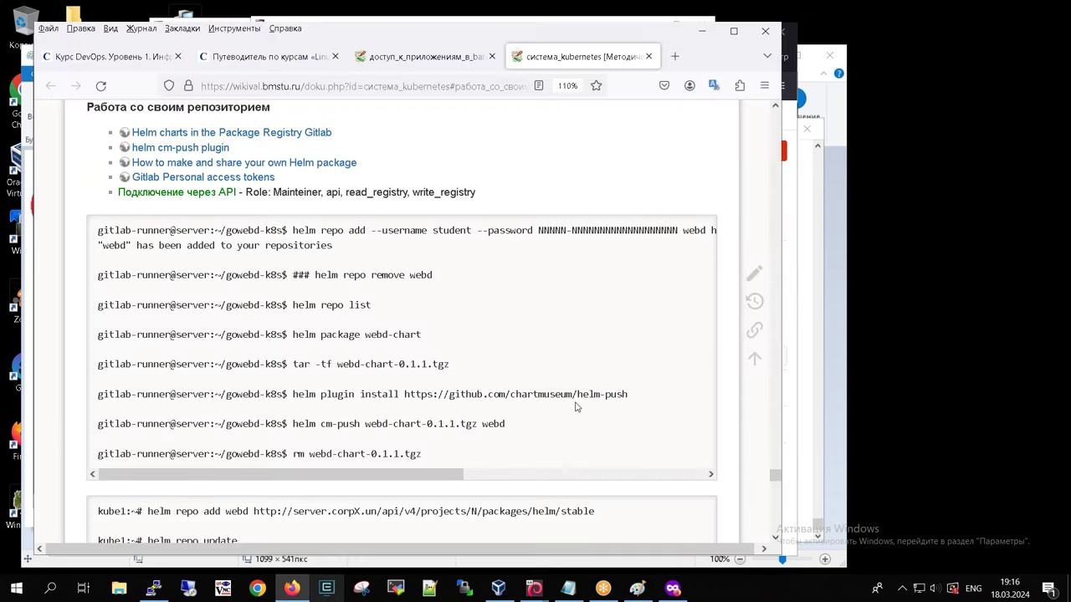
Step: Create the gowebd directory on kube1 and change into it
scroll(575, 406, down, 2)
scroll(577, 402, down, 3)
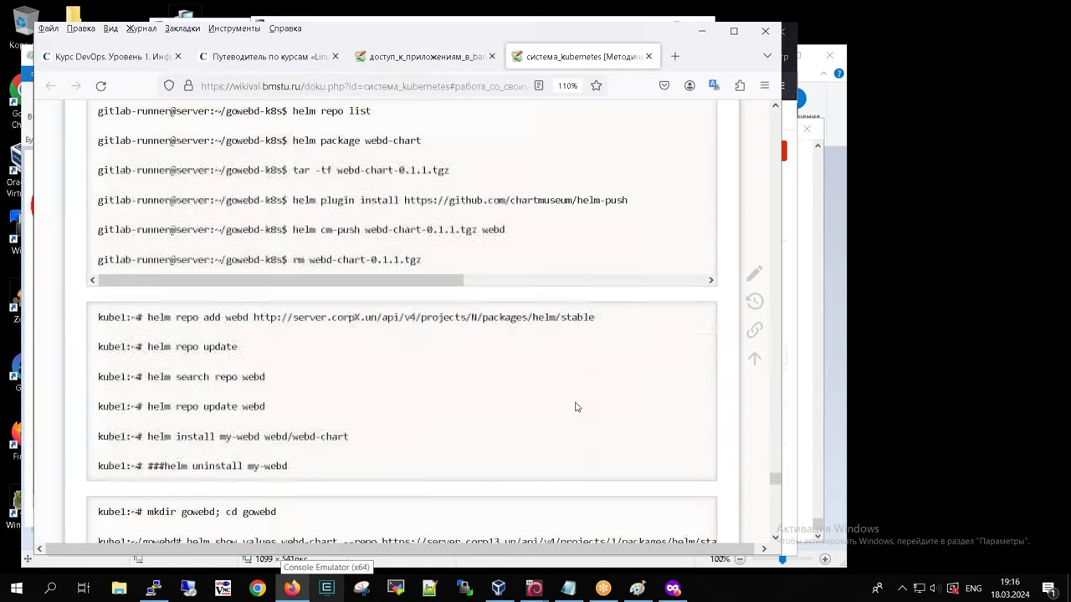
scroll(582, 393, up, 3)
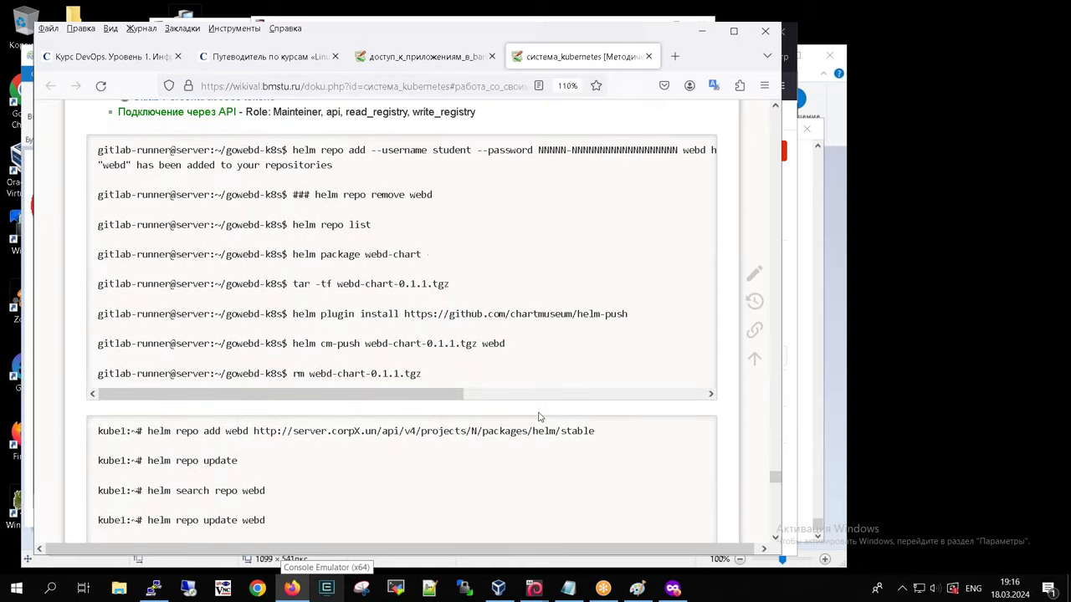
scroll(539, 418, down, 7)
scroll(138, 357, down, 2)
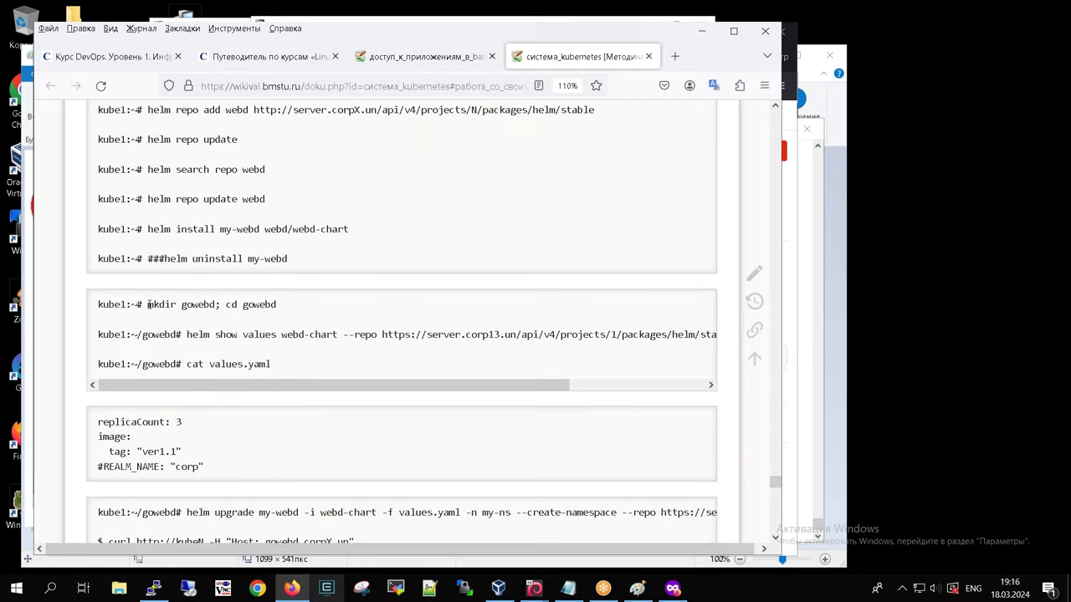
drag(144, 309, 292, 310)
click(304, 318)
drag(147, 303, 282, 306)
key(ctrl+c)
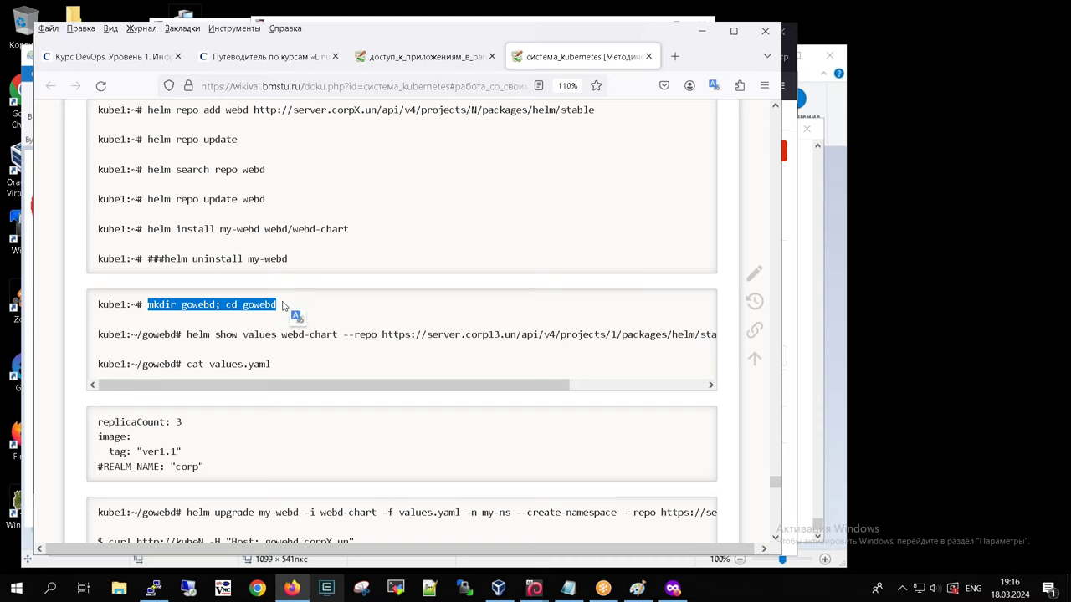
click(153, 588)
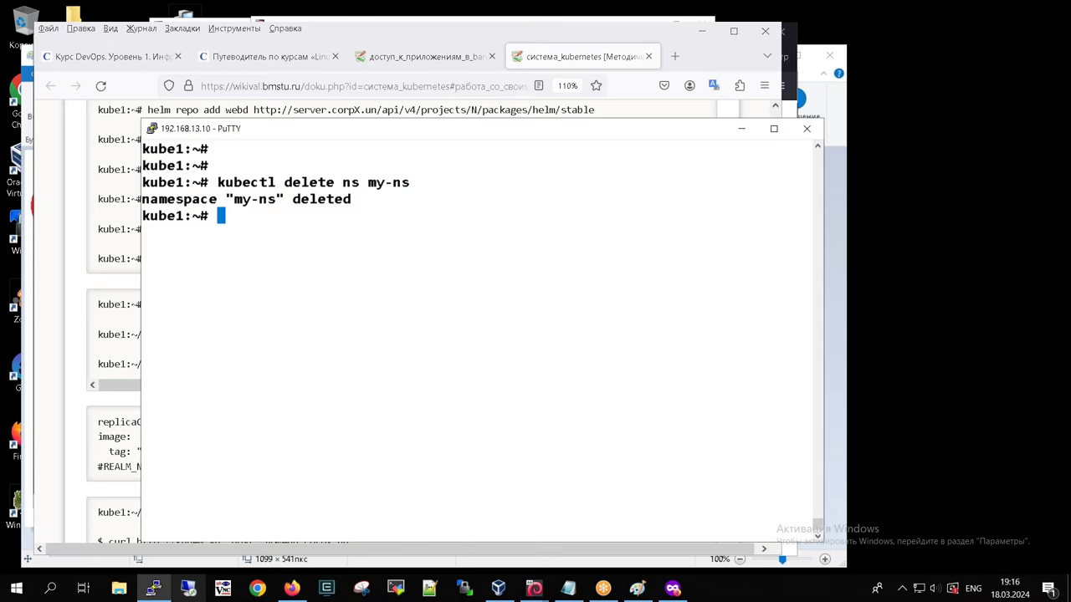
right_click(387, 395)
key(Return)
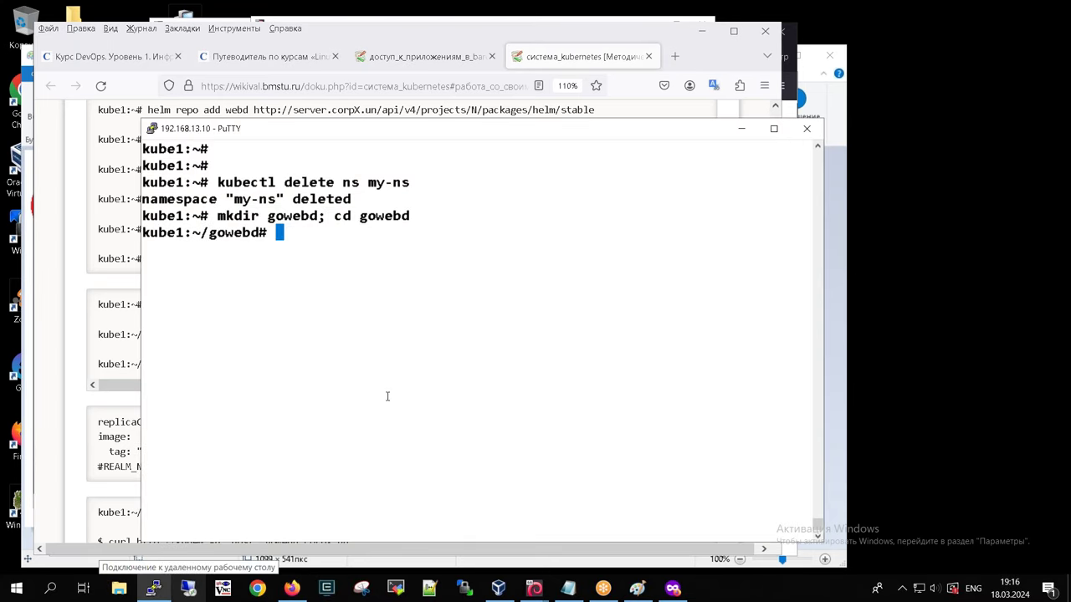
Step: Save webd-chart's default values with helm show values into values.yaml.orig
click(77, 355)
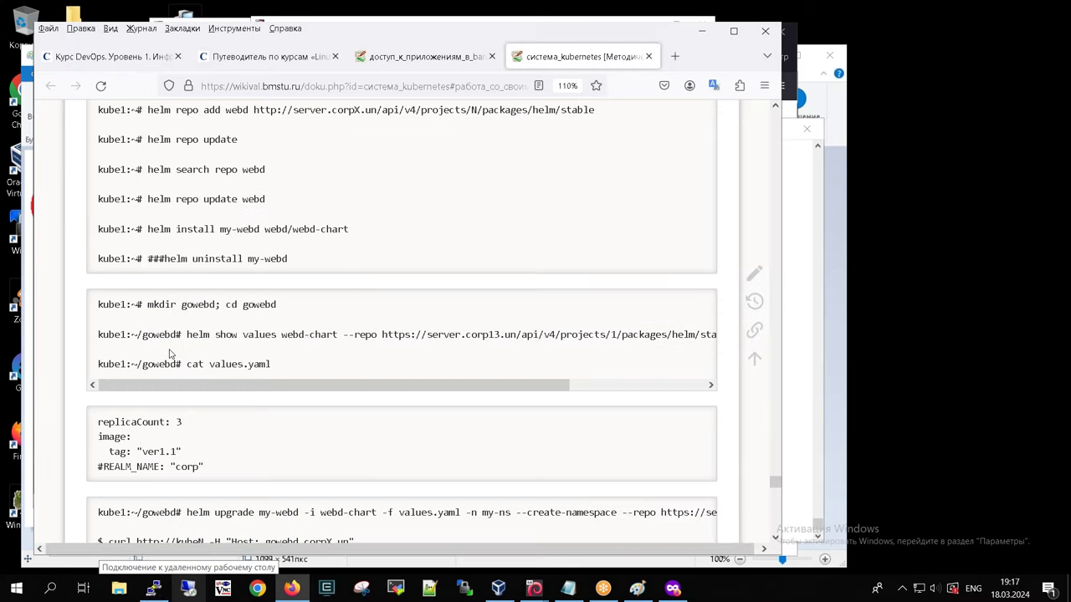
drag(186, 335, 719, 337)
key(ctrl+c)
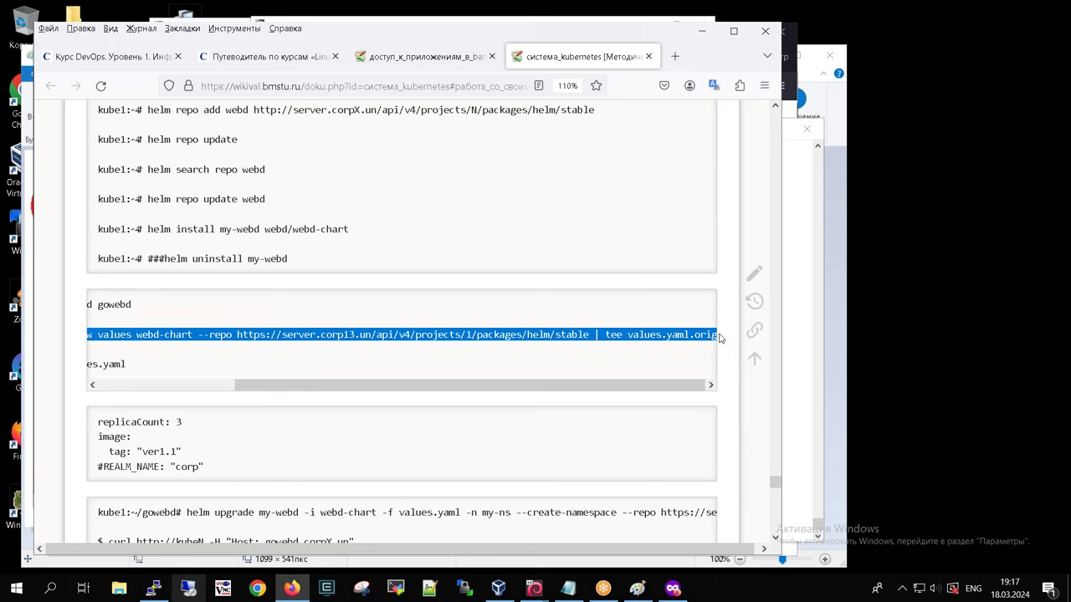
key(alt+Tab)
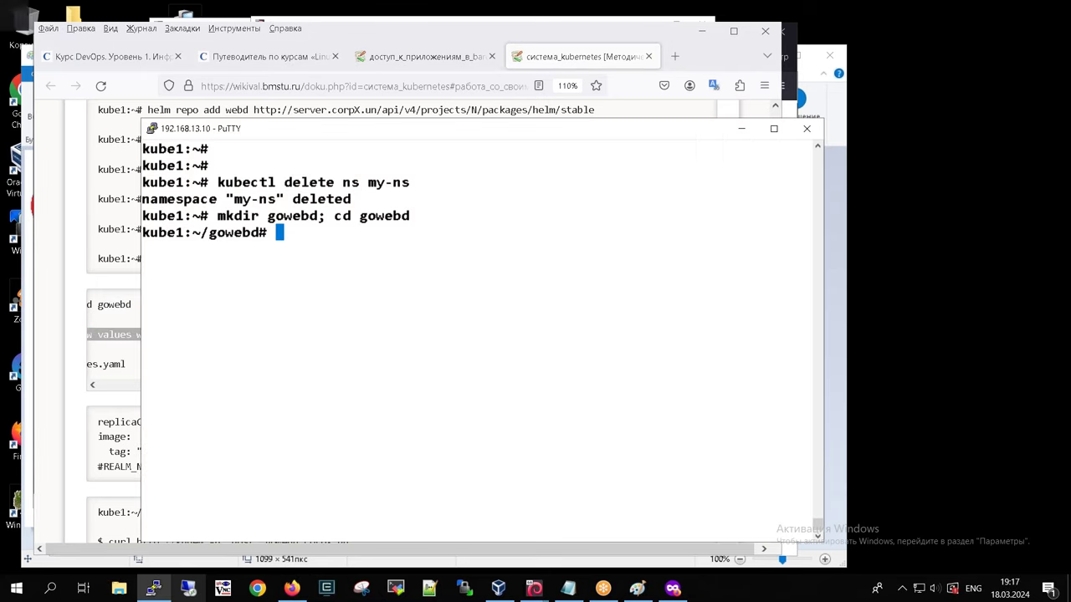
right_click(514, 341)
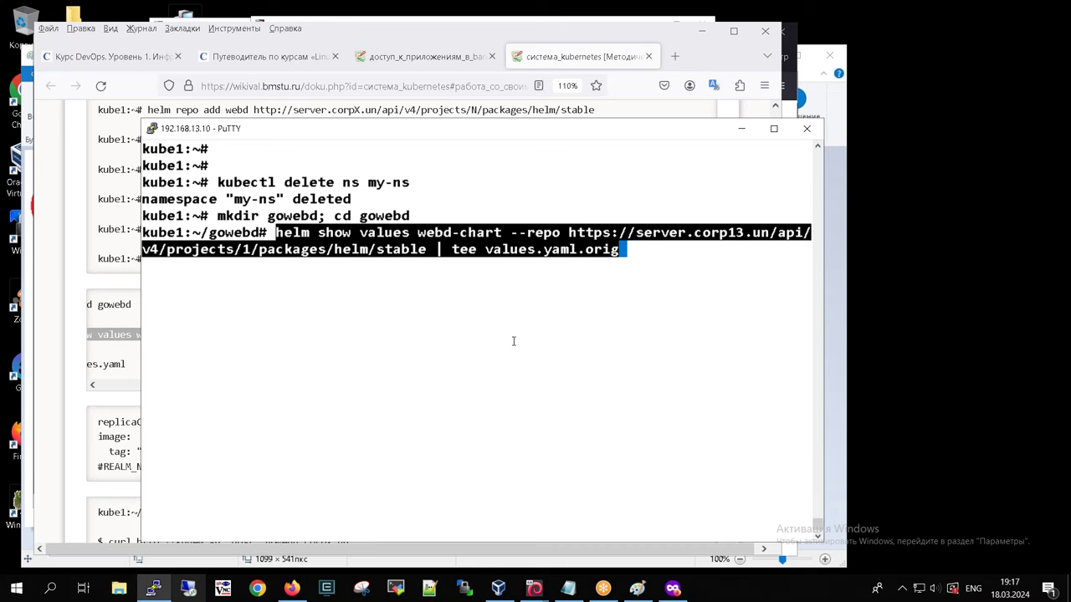
key(Return)
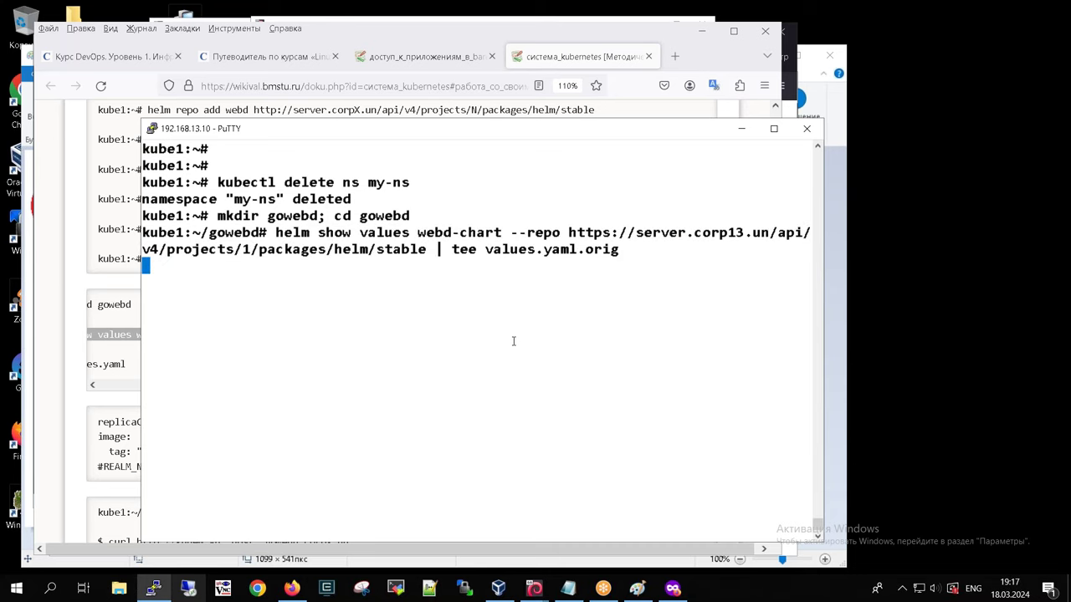
Step: View values.yaml.orig in less, noting replicaCount 1 and image server.corp13.un:5000/student/gowebd
text(l)
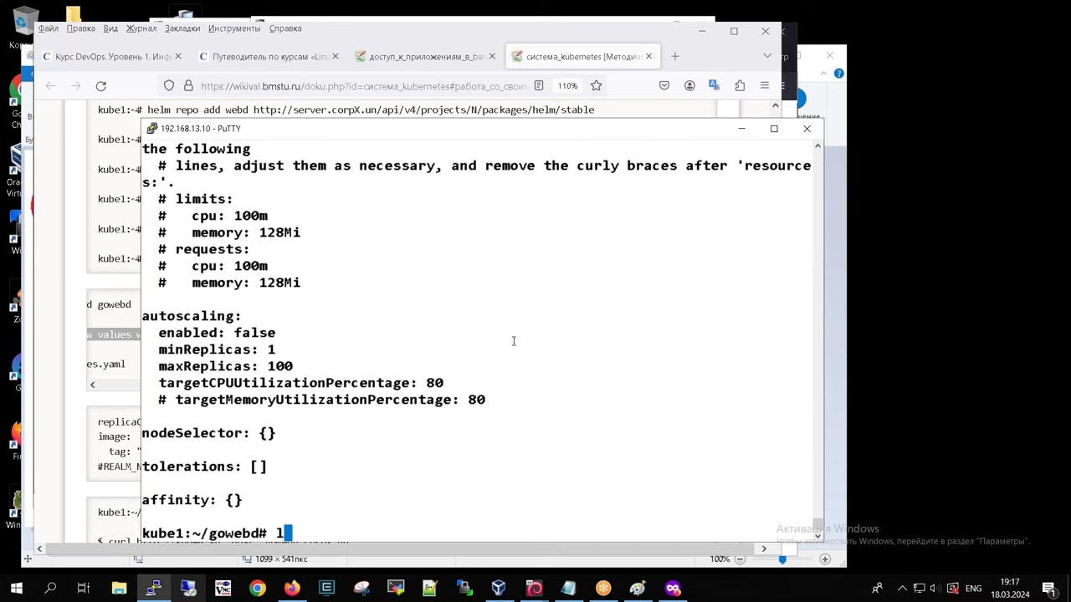
text(e)
key(Tab)
key(Tab)
text(ss)
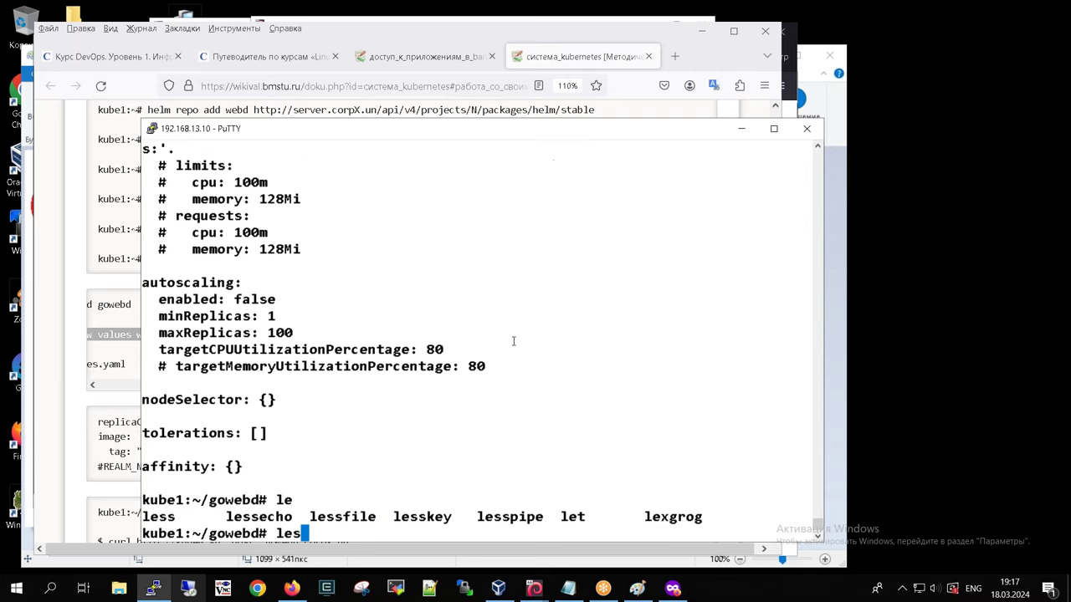
key(Tab)
key(Tab)
key(BackSpace)
key(BackSpace)
key(BackSpace)
key(BackSpace)
key(BackSpace)
key(BackSpace)
key(BackSpace)
key(BackSpace)
key(BackSpace)
key(BackSpace)
key(BackSpace)
key(BackSpace)
key(BackSpace)
key(BackSpace)
key(BackSpace)
key(BackSpace)
key(BackSpace)
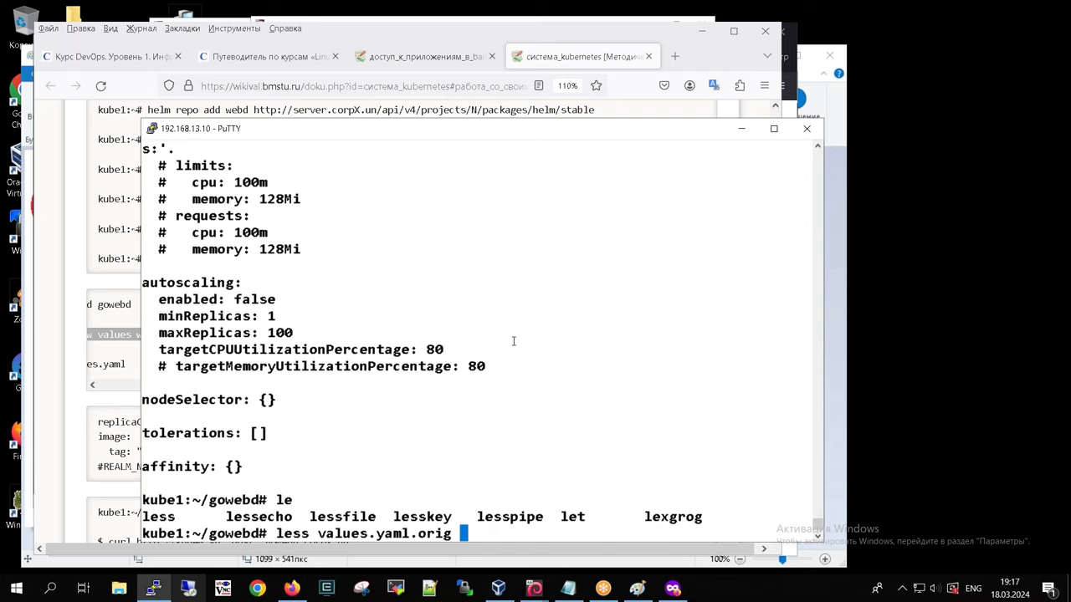
key(Return)
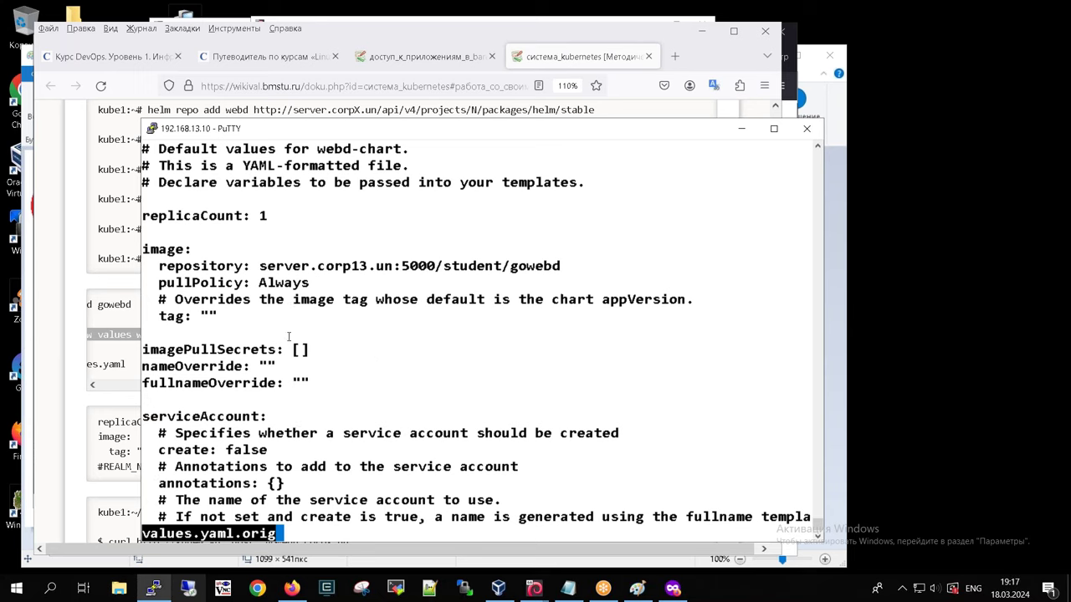
drag(259, 215, 277, 215)
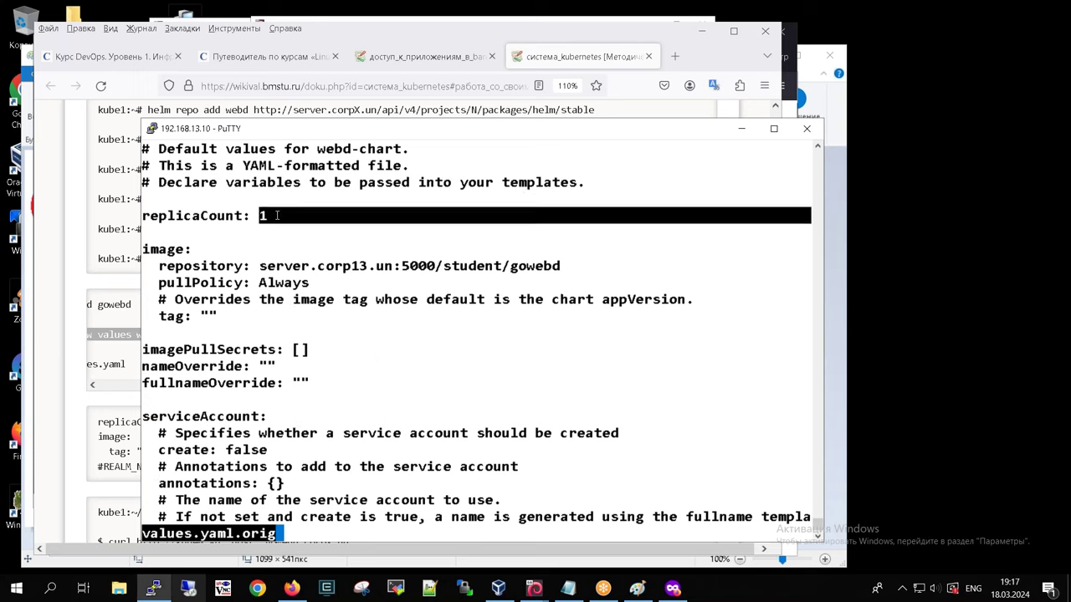
drag(260, 265, 516, 266)
click(288, 344)
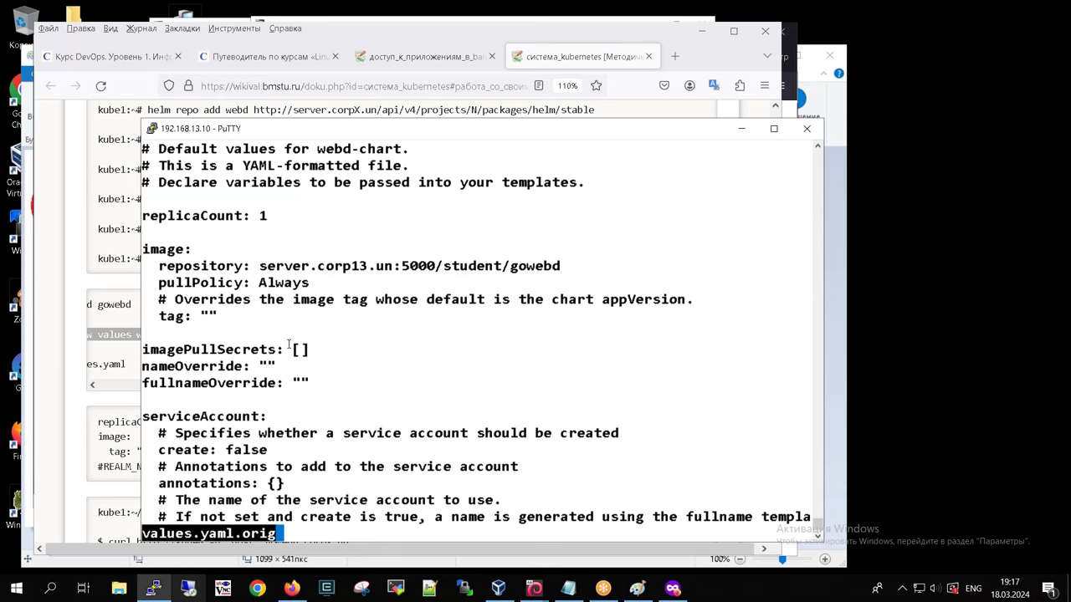
Step: Quit the pager and start a new values.yaml in vim
key(q)
click(105, 374)
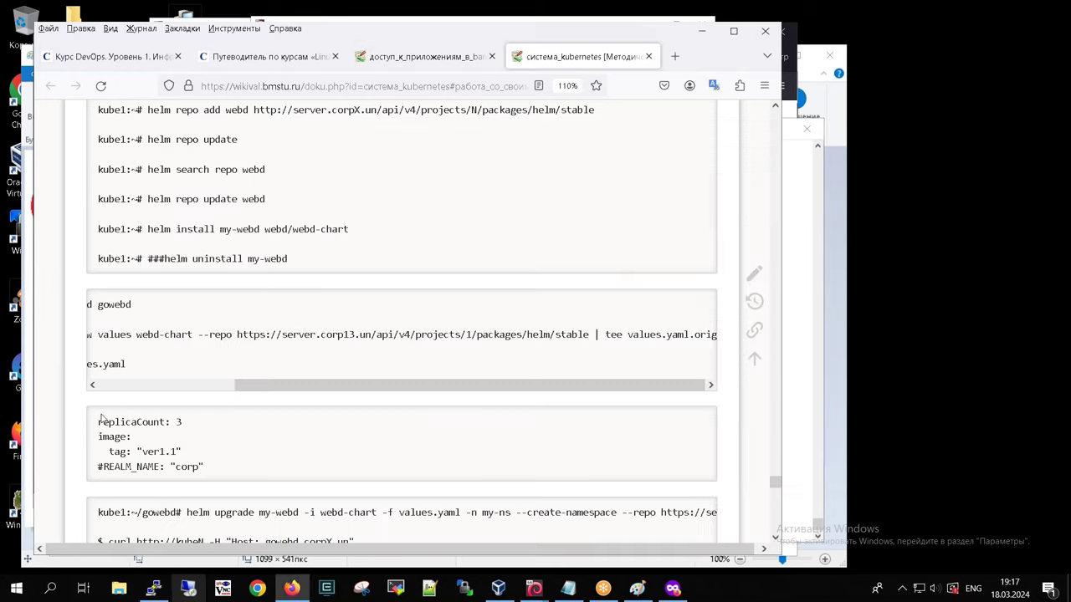
scroll(115, 389, left, 3)
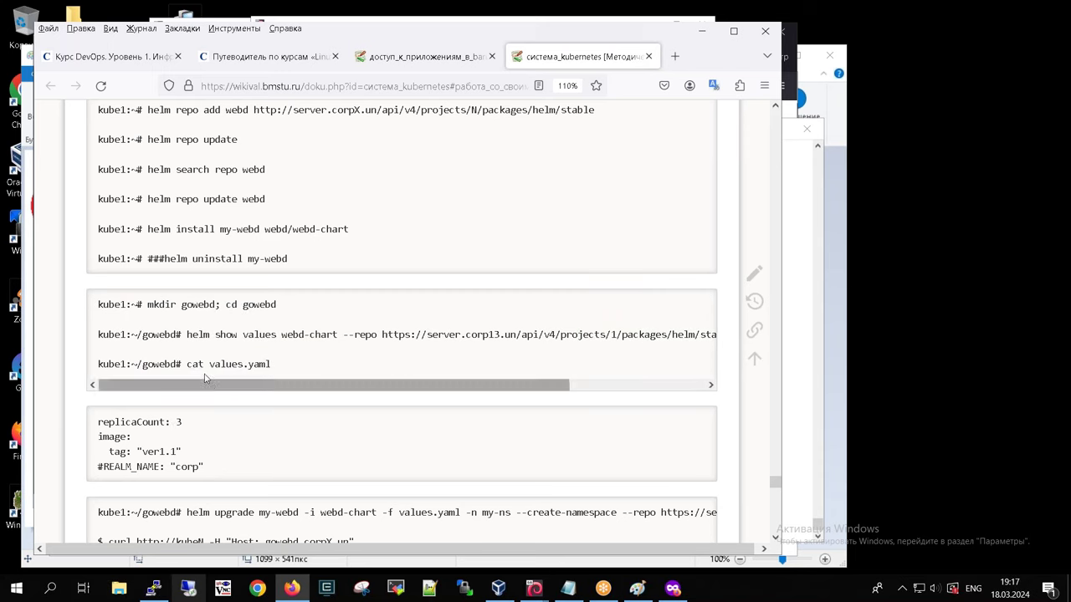
drag(208, 364, 274, 368)
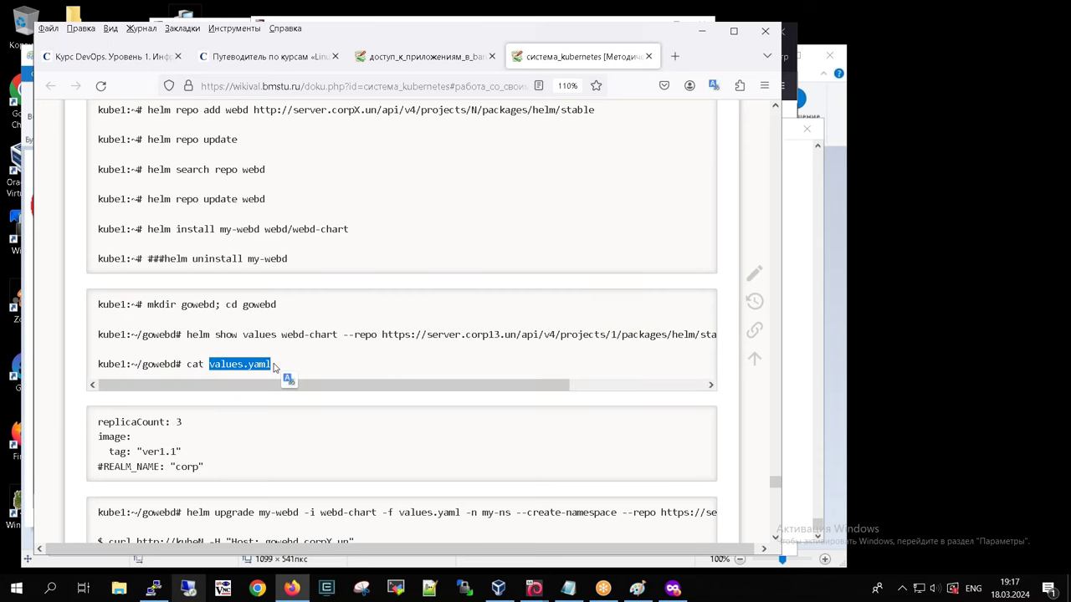
key(alt+Tab)
text(vim)
right_click(396, 355)
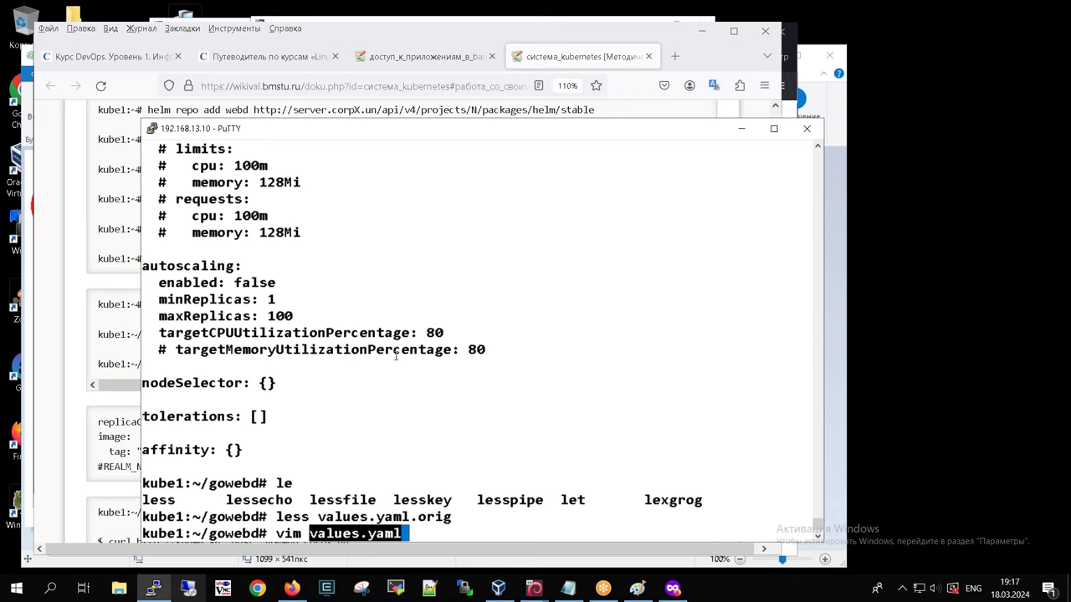
key(Return)
Step: Fill values.yaml with replicaCount 3 and image tag "ver1.1", then save it
click(97, 418)
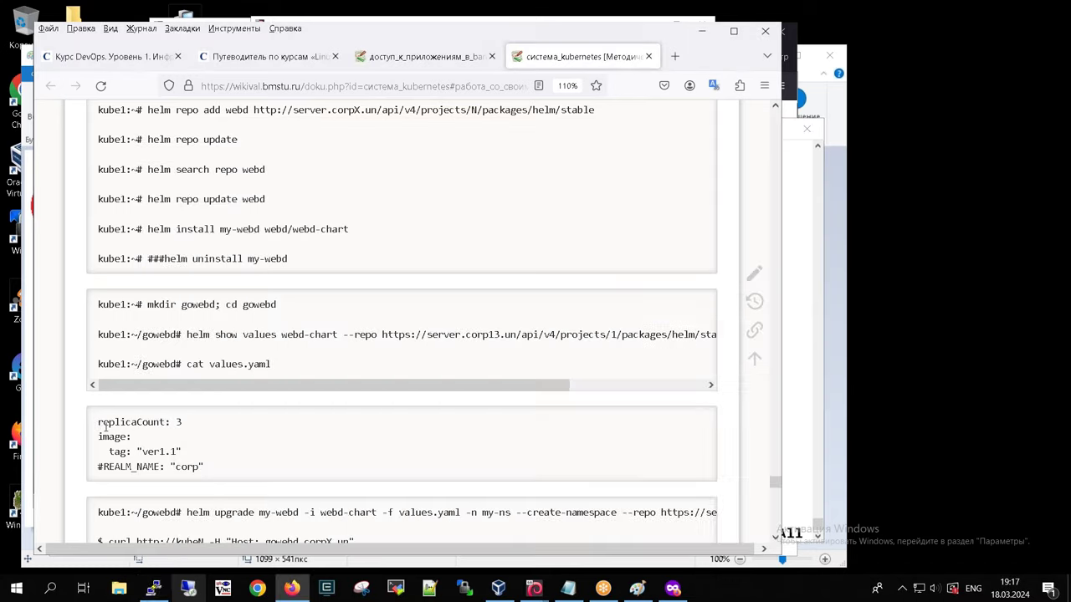
drag(98, 422, 189, 458)
key(ctrl+c)
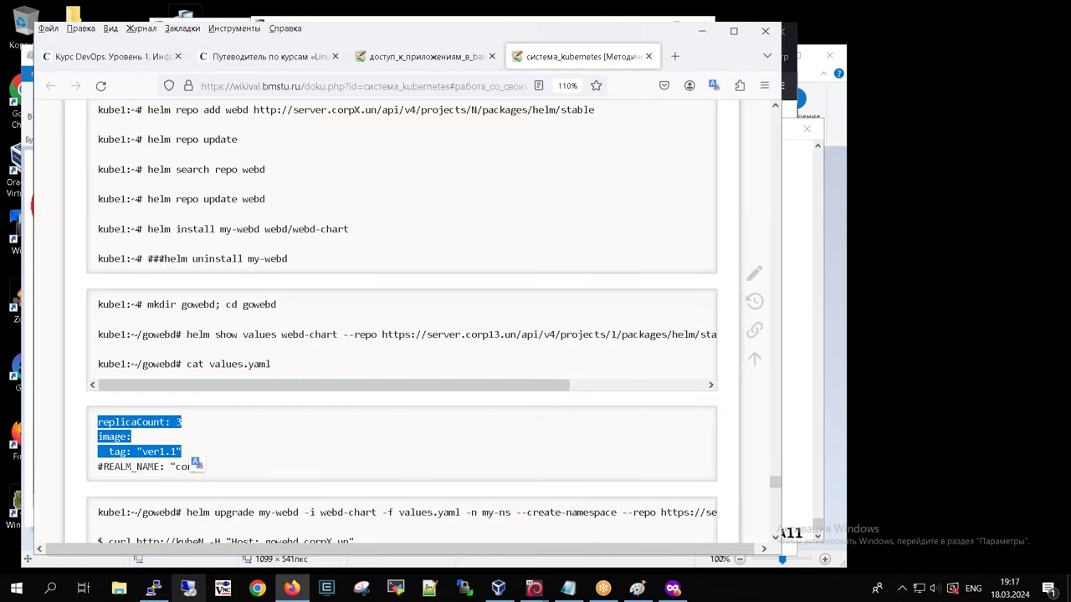
key(alt+Tab)
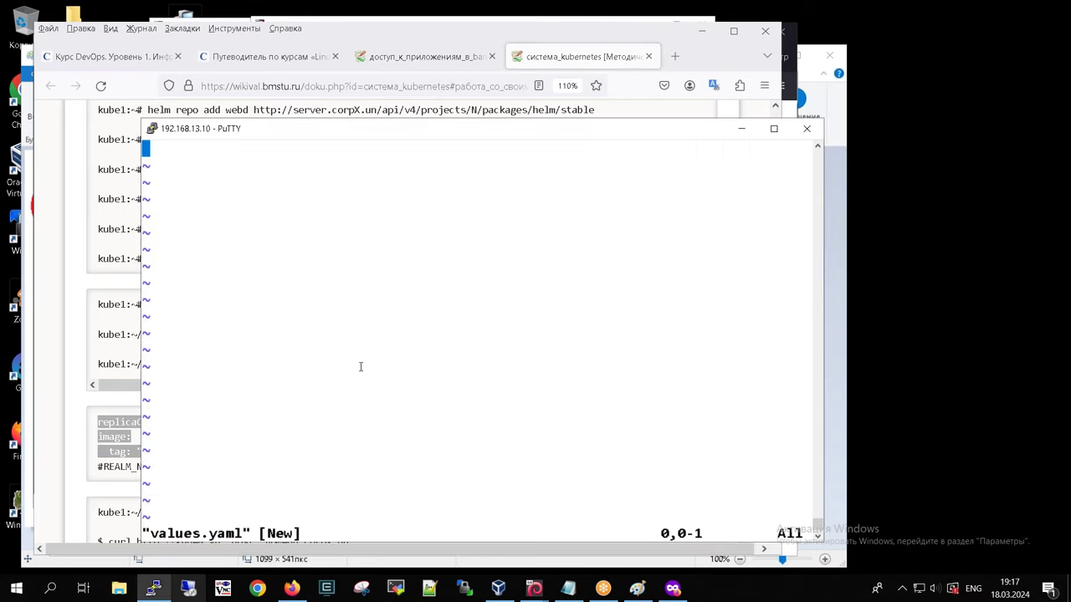
key(i)
right_click(360, 367)
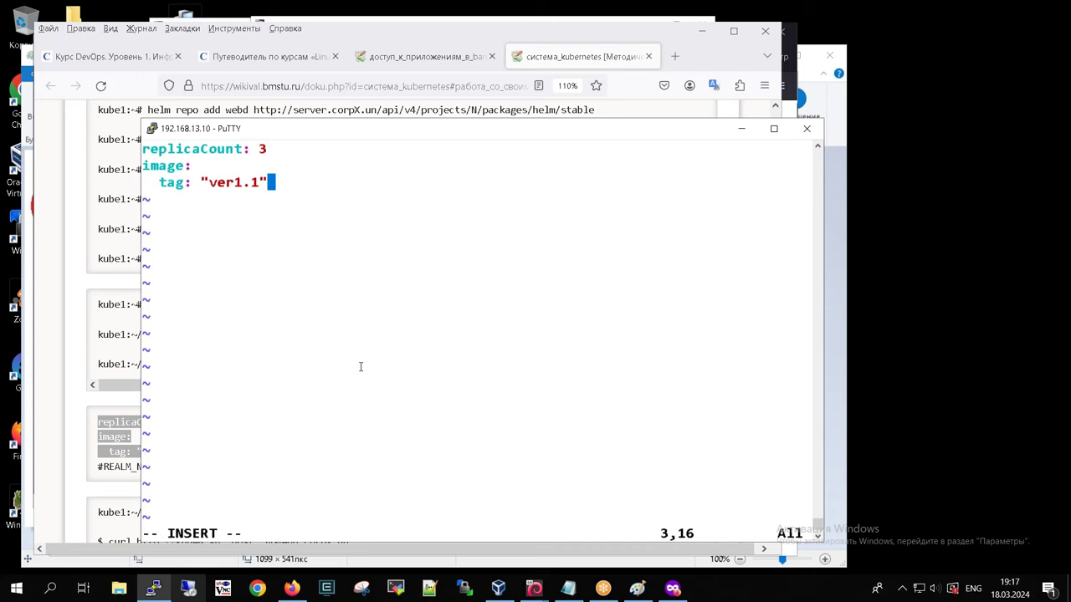
key(Return)
key(Escape)
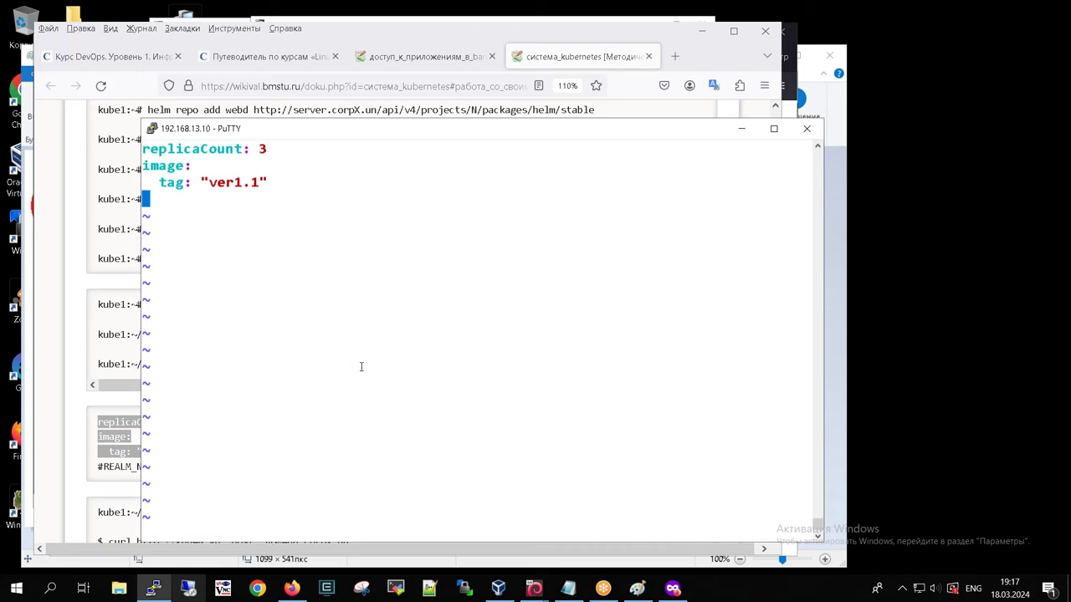
text(:wq)
key(Return)
key(Return)
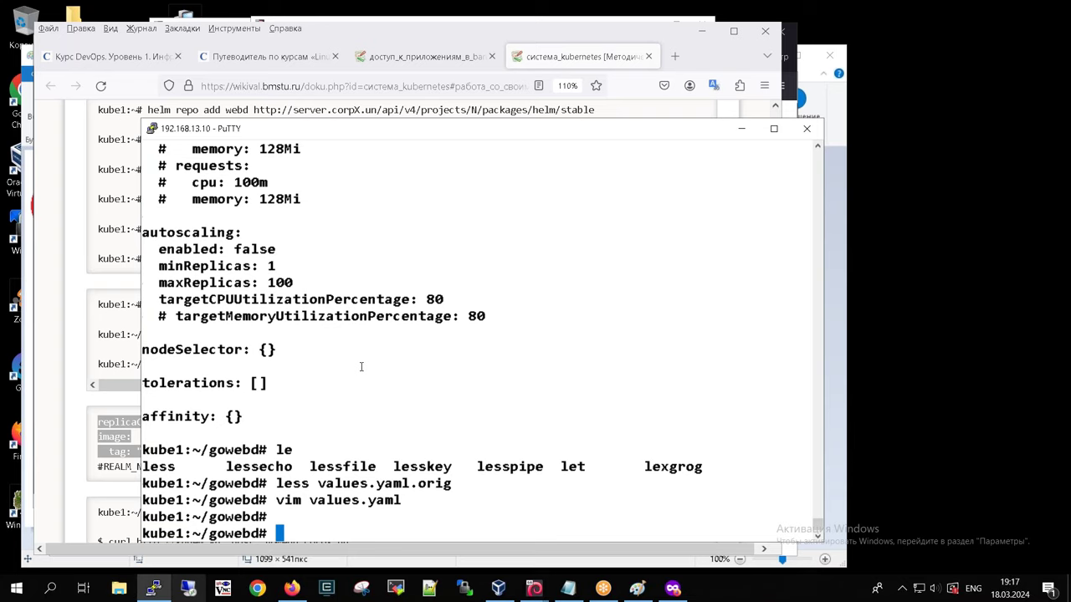
click(77, 470)
Step: Run helm upgrade -i my-webd webd-chart -f values.yaml -n my-ns --create-namespace, reaching deployed revision 1
scroll(190, 352, down, 3)
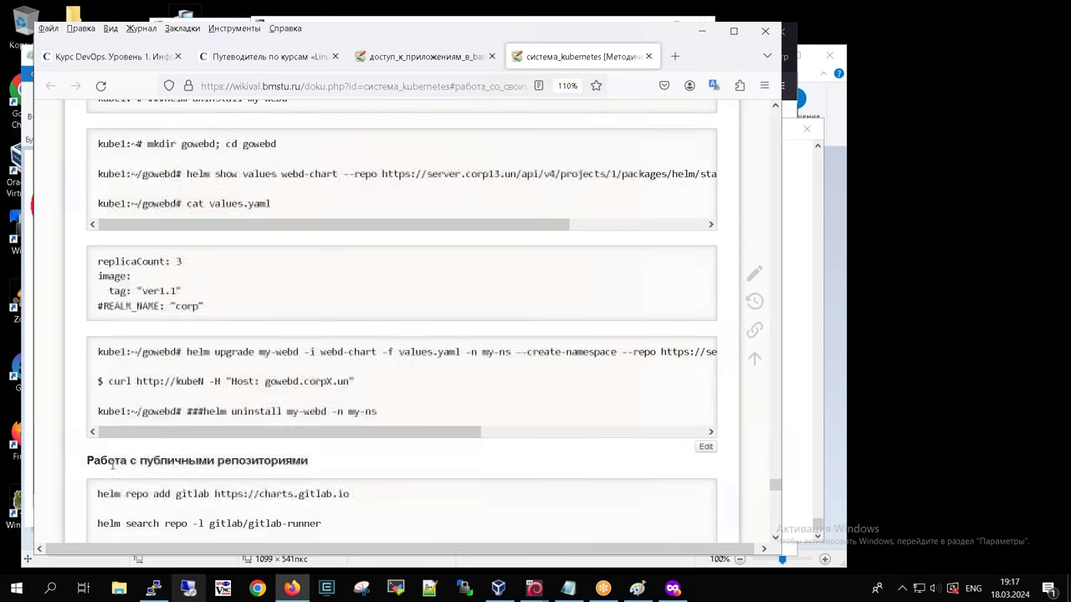
drag(186, 352, 716, 353)
key(ctrl+c)
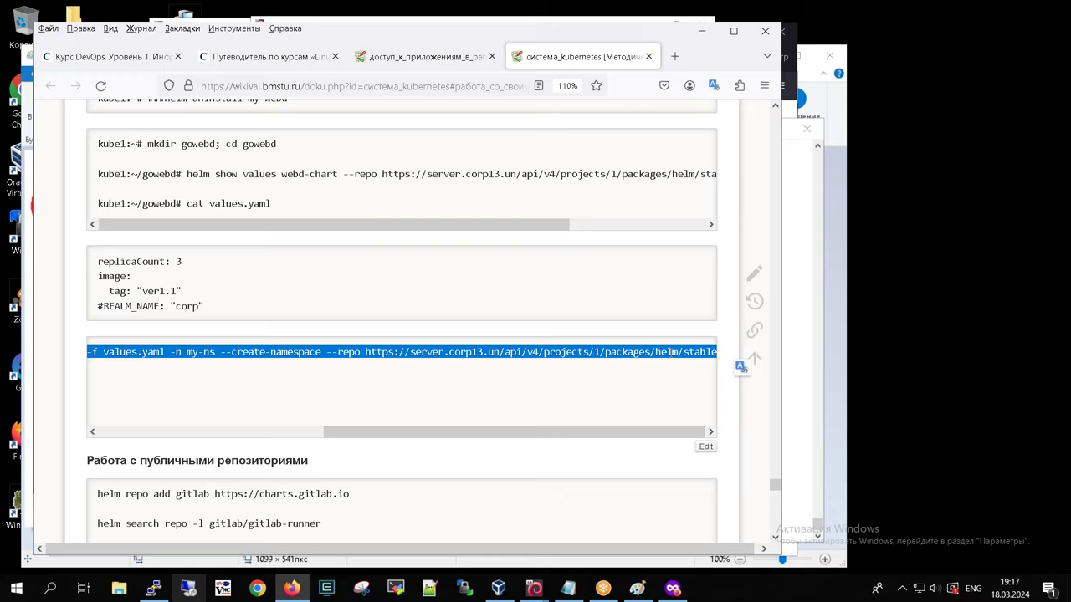
key(alt+Tab)
right_click(337, 307)
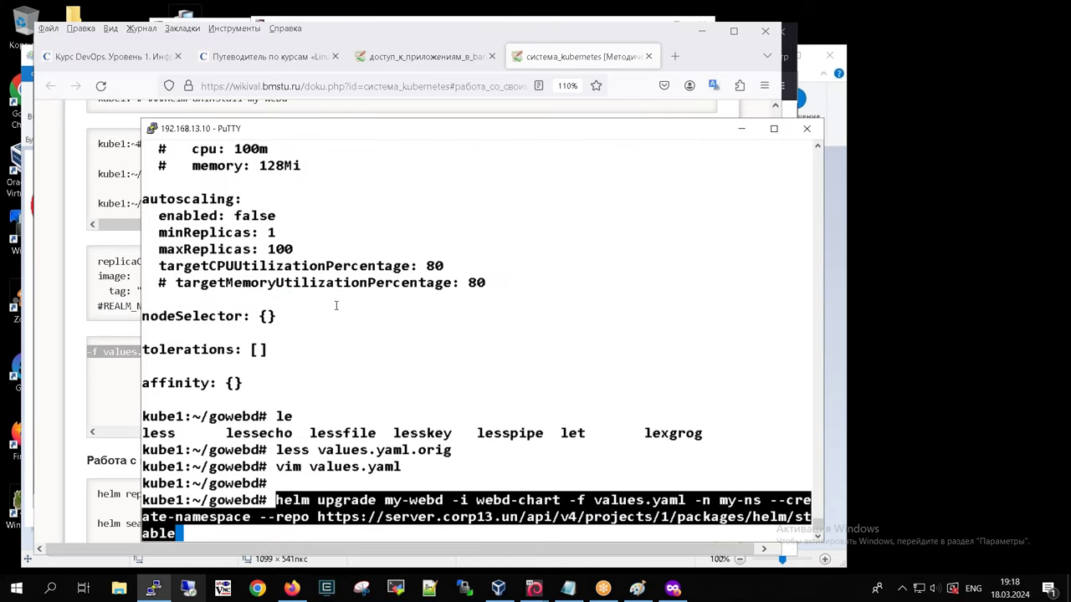
key(Return)
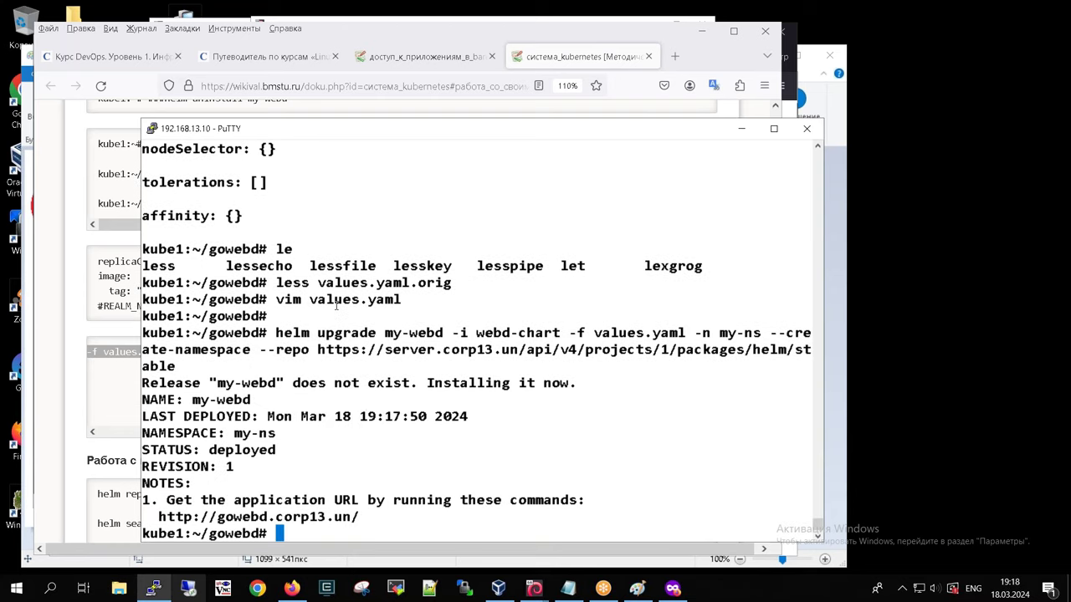
key(Return)
key(Return)
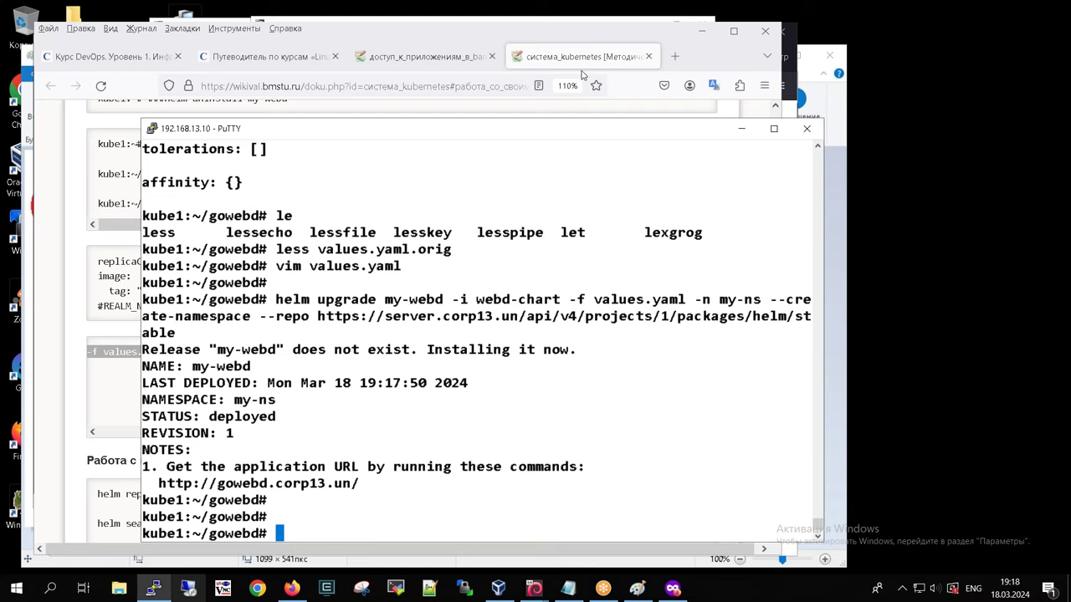
click(592, 63)
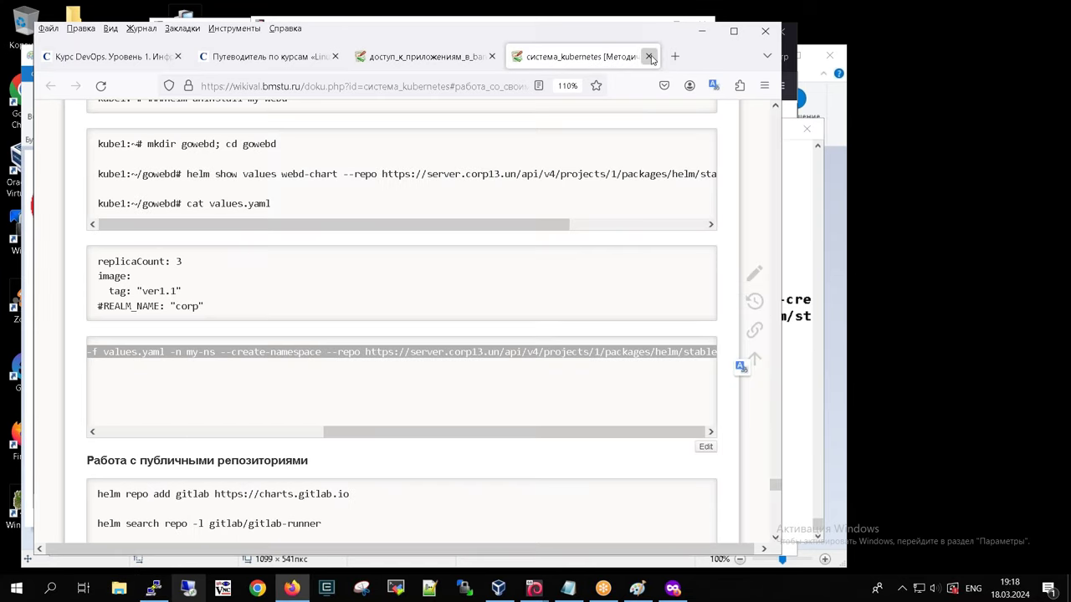
Step: Close the wiki tab and reload gowebd.corp13.un in client2 until ver1.1 pods of my-webd-webd-chart answer
click(648, 56)
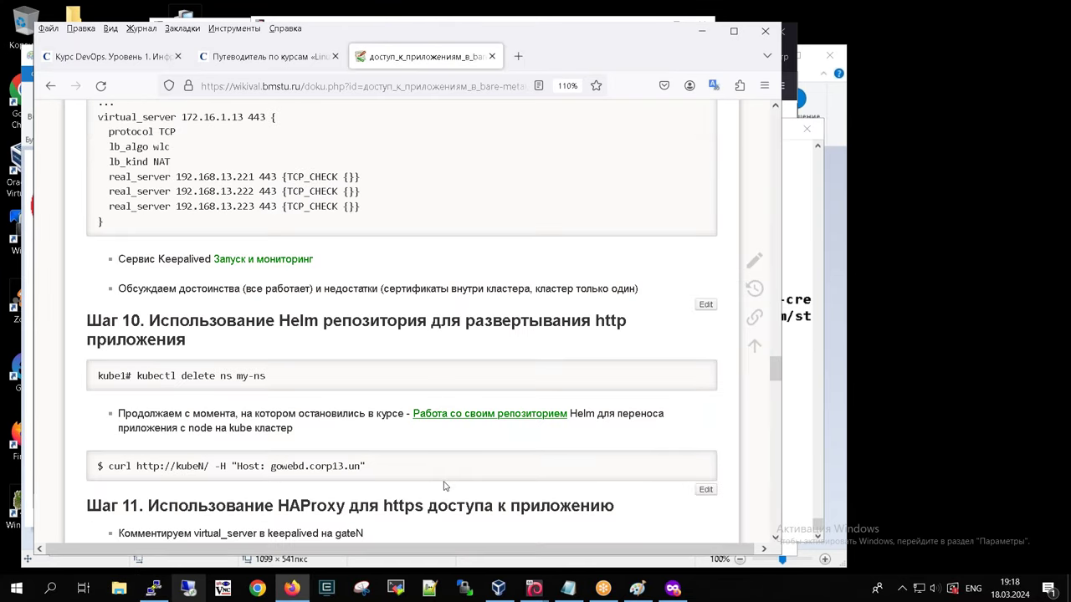
scroll(390, 488, down, 4)
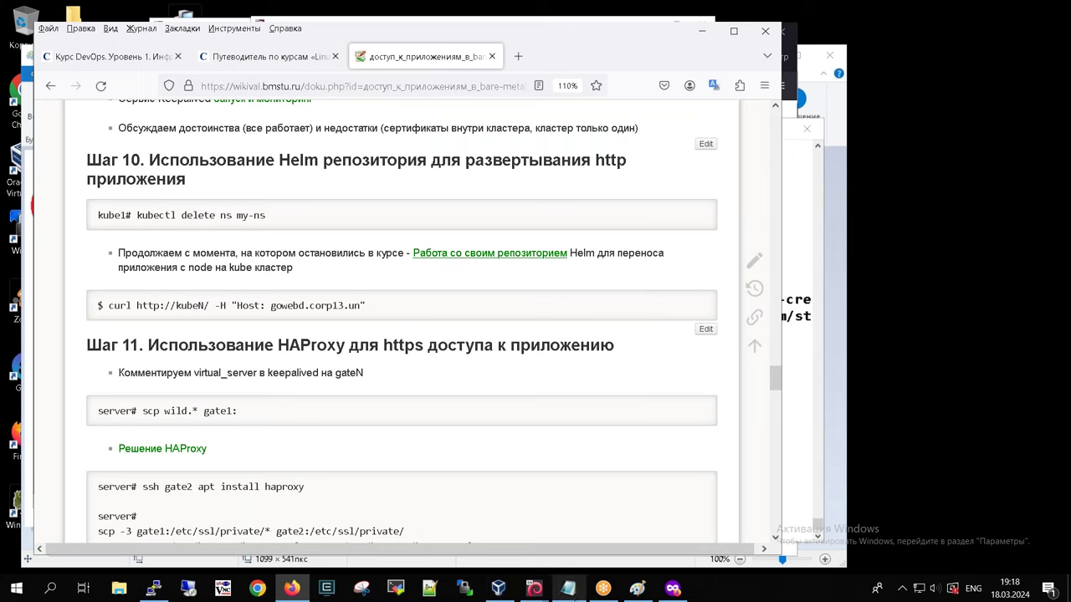
click(535, 589)
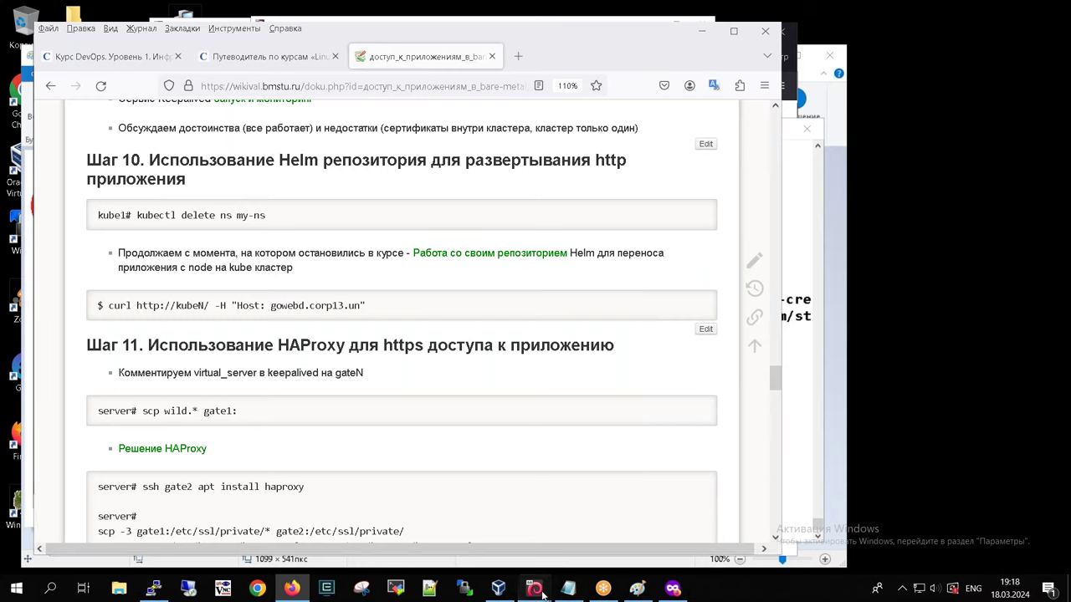
click(936, 515)
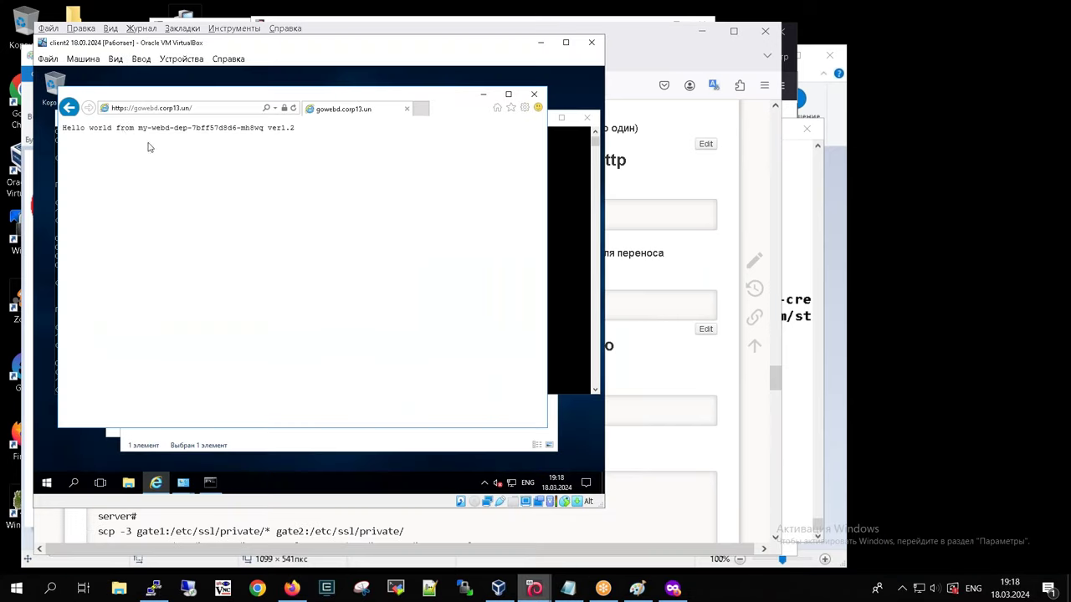
click(293, 109)
click(296, 110)
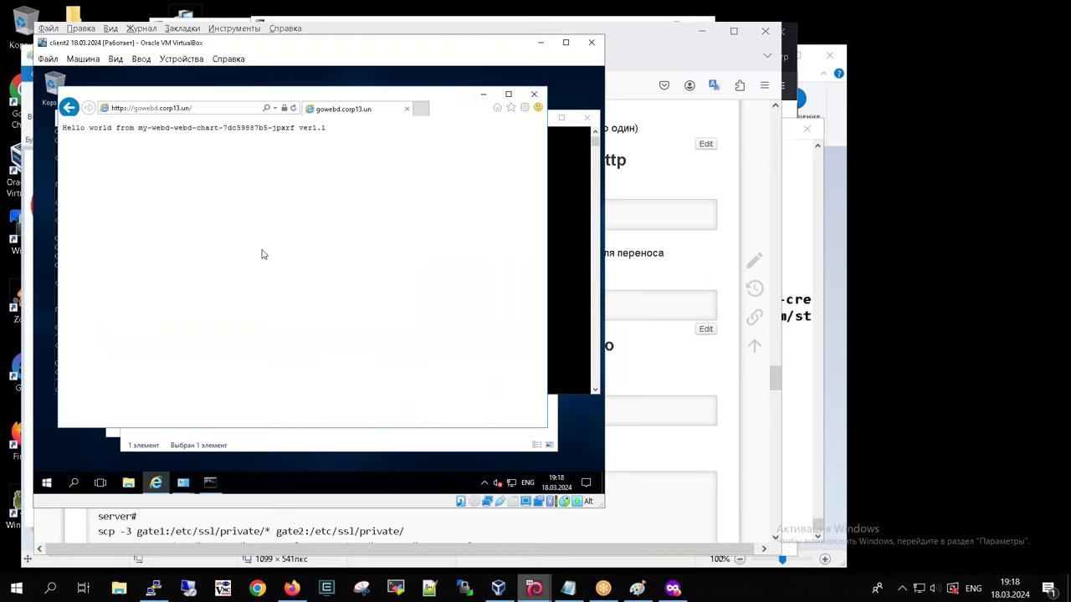
click(294, 109)
drag(139, 128, 296, 129)
click(306, 138)
click(666, 395)
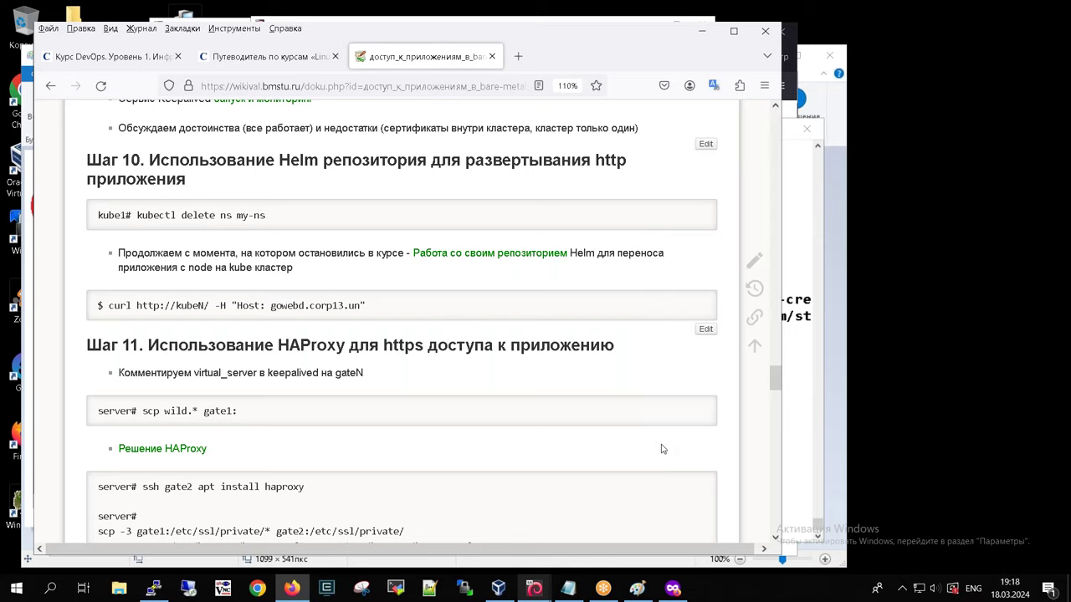
scroll(660, 449, down, 3)
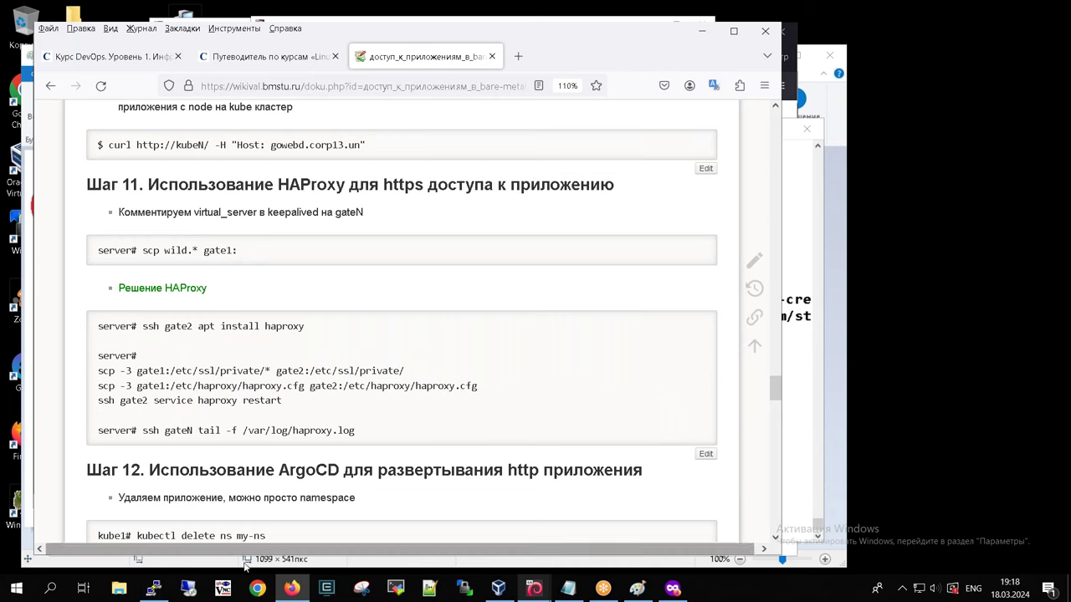
Step: Leave kube1 for the server.corp13.un prompt, begin typing 'ssh k', and switch to the Paint diagram
click(155, 588)
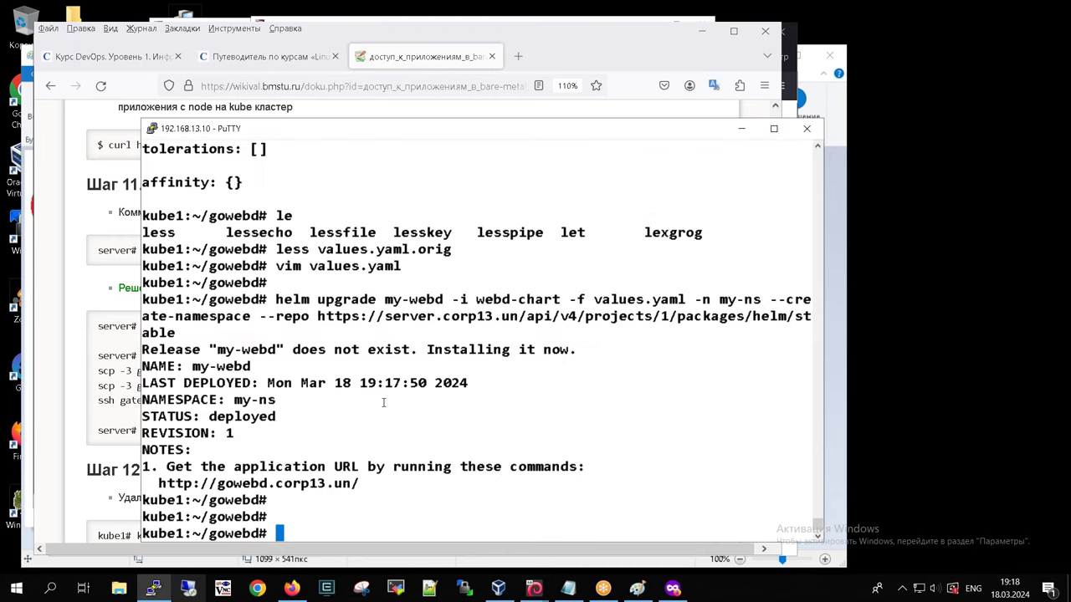
key(ctrl+d)
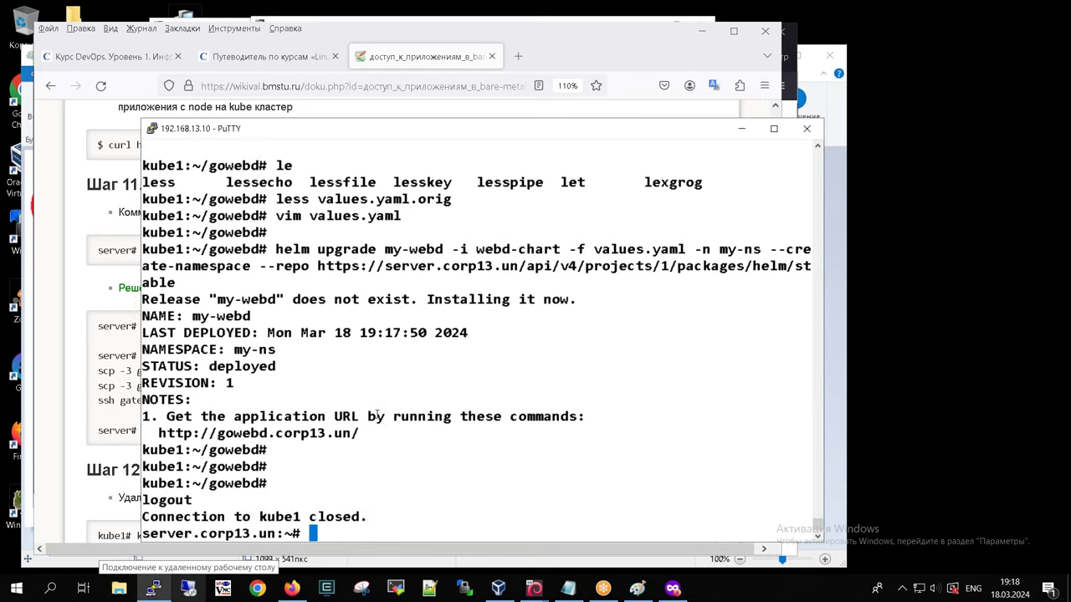
text(ssh kube1)
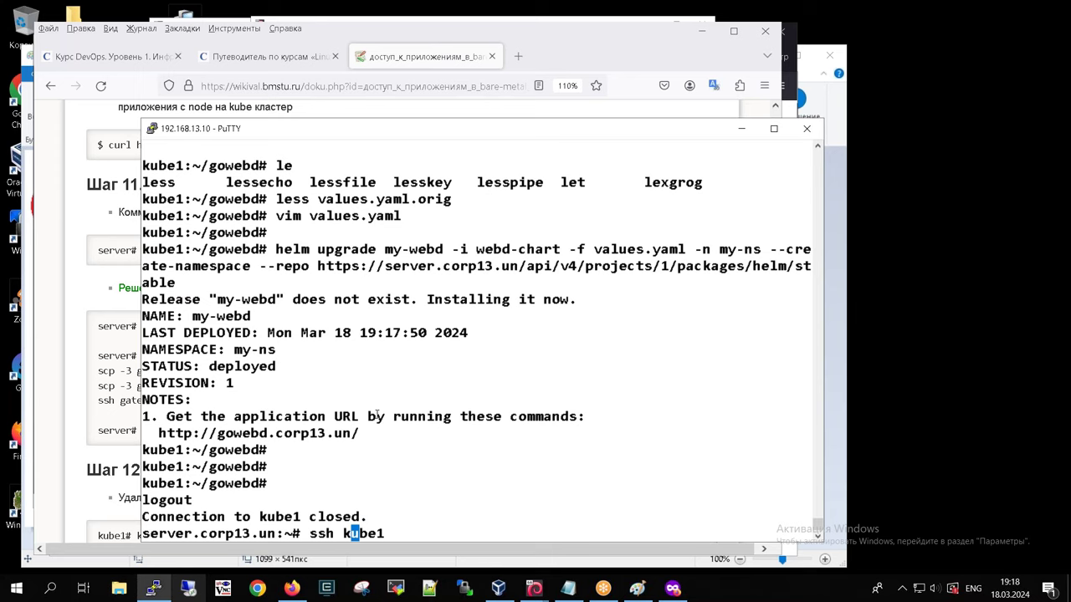
click(638, 588)
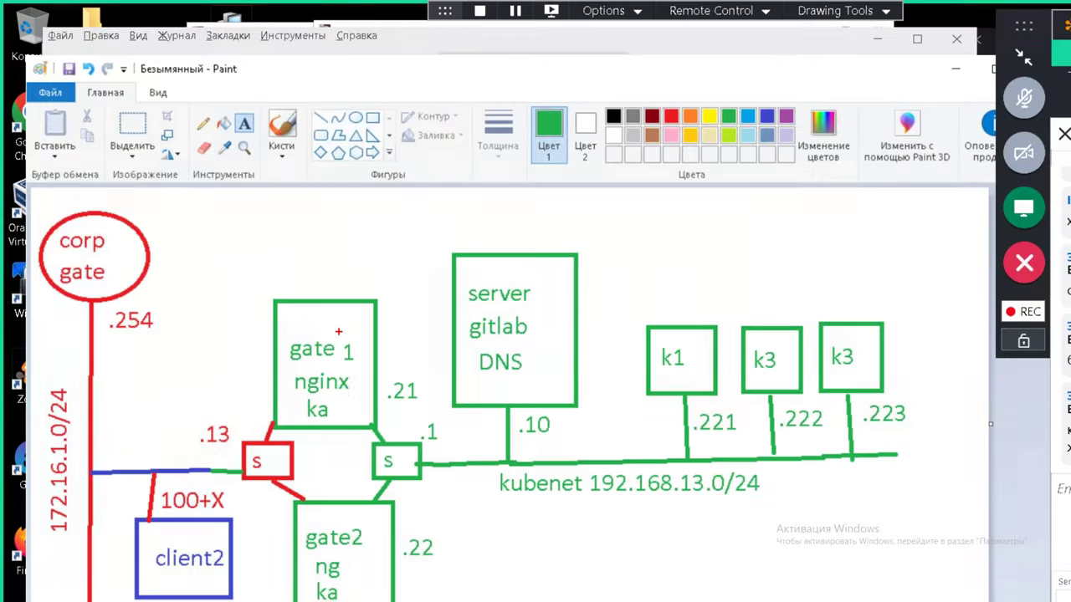
Step: Draw red http arrows from client2 through gate 1 to k1, labelled 'http'
mouse_move(368, 405)
mouse_down()
mouse_move(410, 423)
mouse_move(574, 434)
mouse_move(677, 405)
mouse_up()
mouse_move(584, 401)
mouse_down()
mouse_move(589, 422)
mouse_move(619, 408)
mouse_move(626, 419)
mouse_move(637, 393)
mouse_move(677, 407)
mouse_move(662, 415)
mouse_up()
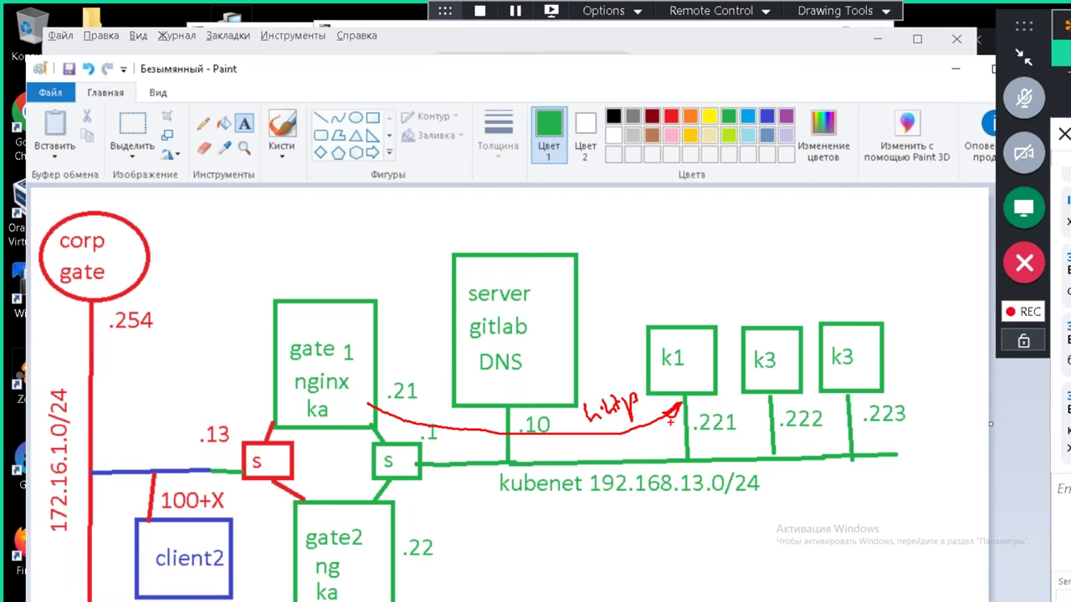
mouse_move(149, 520)
mouse_down()
mouse_move(186, 400)
mouse_move(245, 381)
mouse_up()
mouse_move(153, 366)
mouse_down()
mouse_move(154, 387)
mouse_move(179, 377)
mouse_up()
drag(172, 369, 193, 374)
mouse_move(188, 364)
mouse_down()
mouse_move(200, 361)
mouse_move(210, 382)
mouse_move(213, 371)
mouse_up()
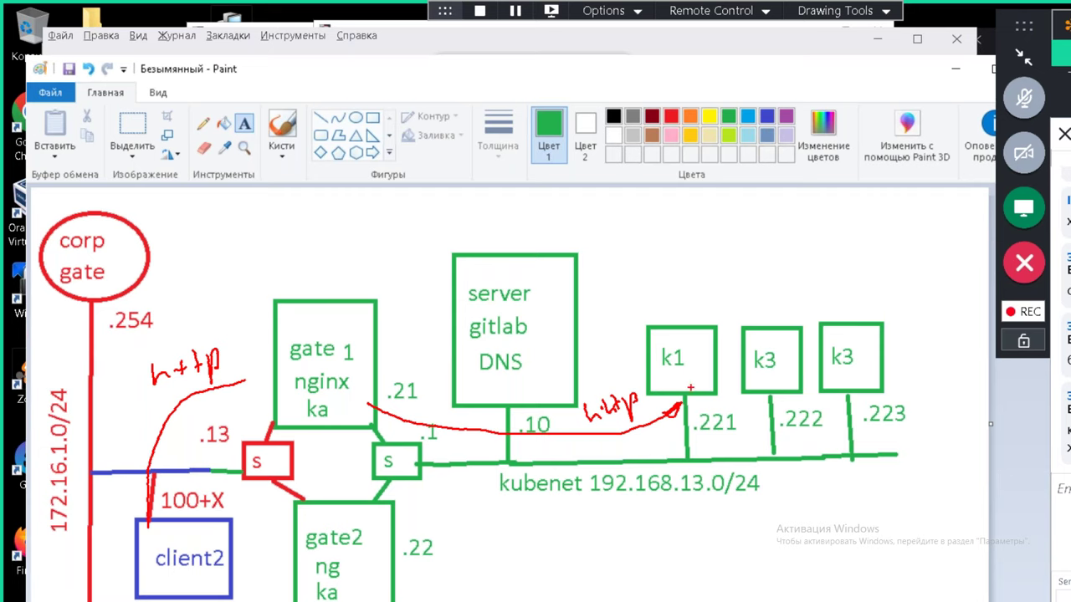
Step: Underline the .221, .222 and .223 node addresses in red
drag(702, 441, 723, 438)
drag(800, 438, 883, 428)
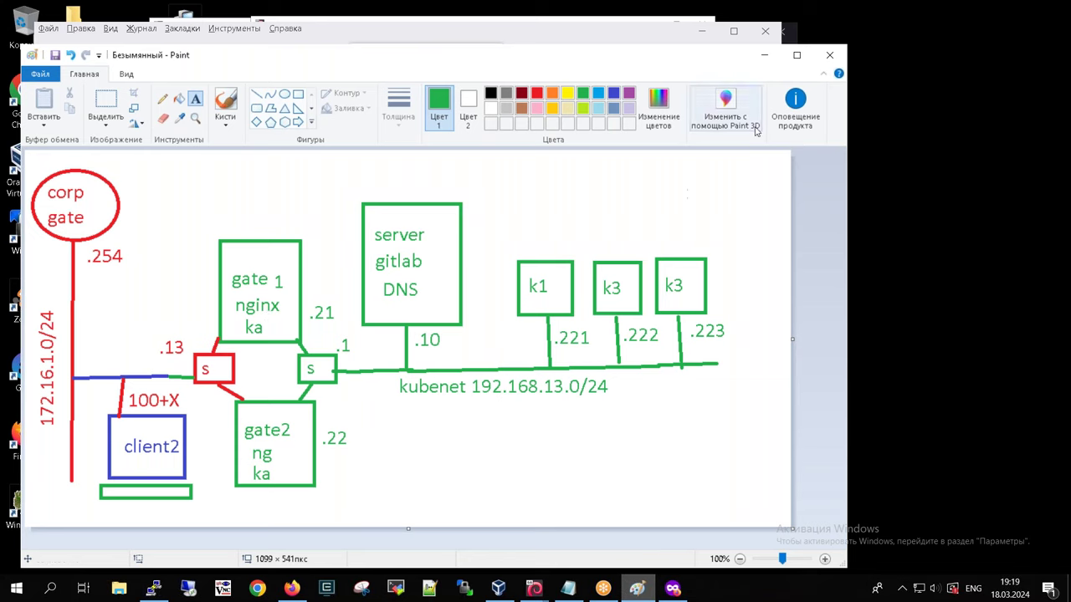
click(156, 589)
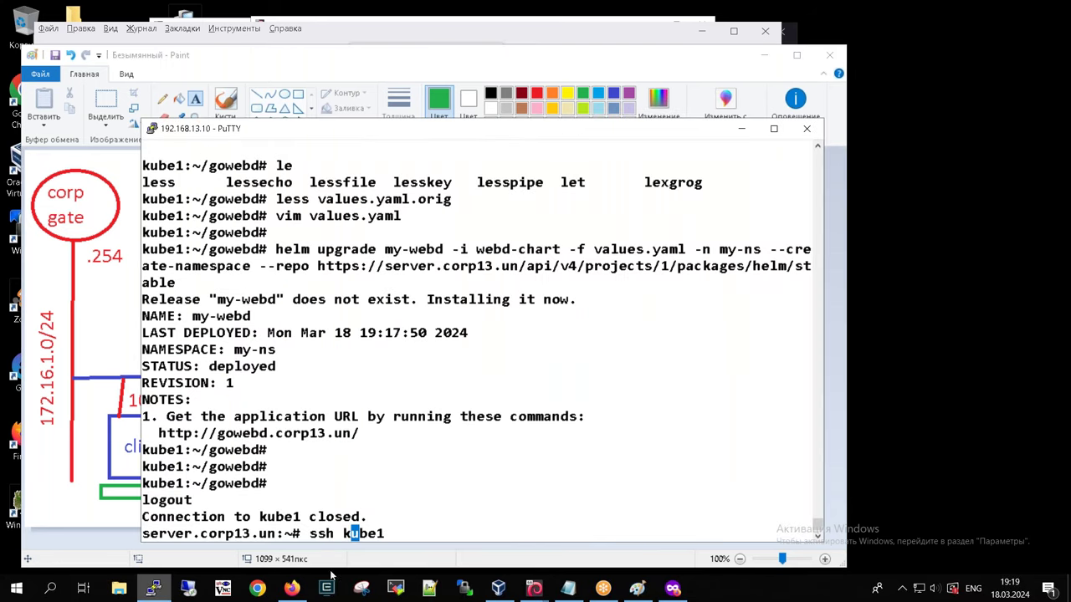
Step: Reconnect to kube1 with ssh, then abort the recalled vim command and log out
click(291, 588)
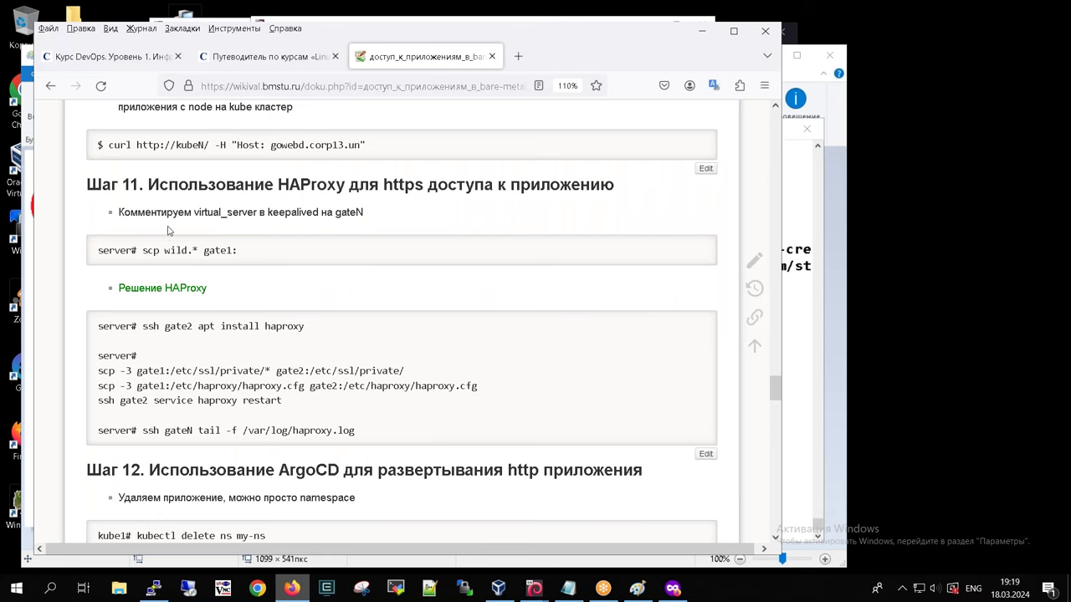
click(153, 588)
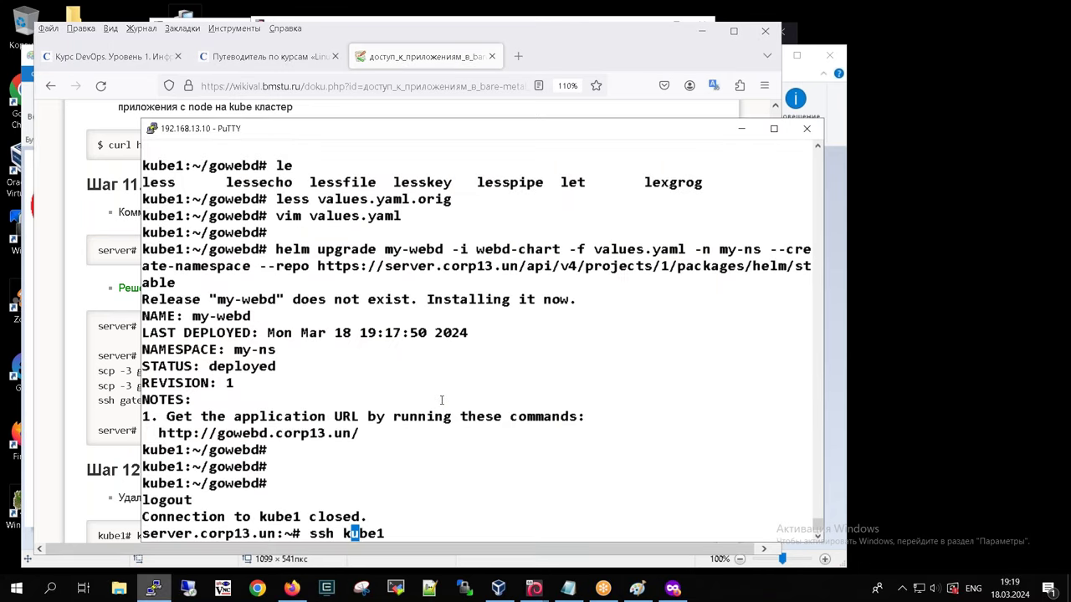
key(Return)
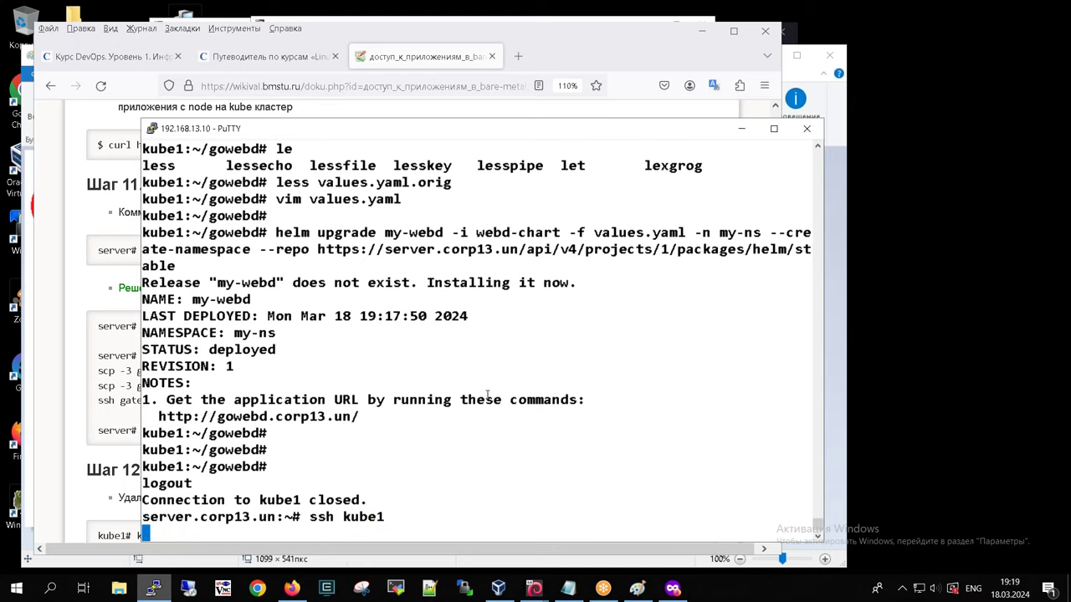
text(v)
key(Up)
key(Up)
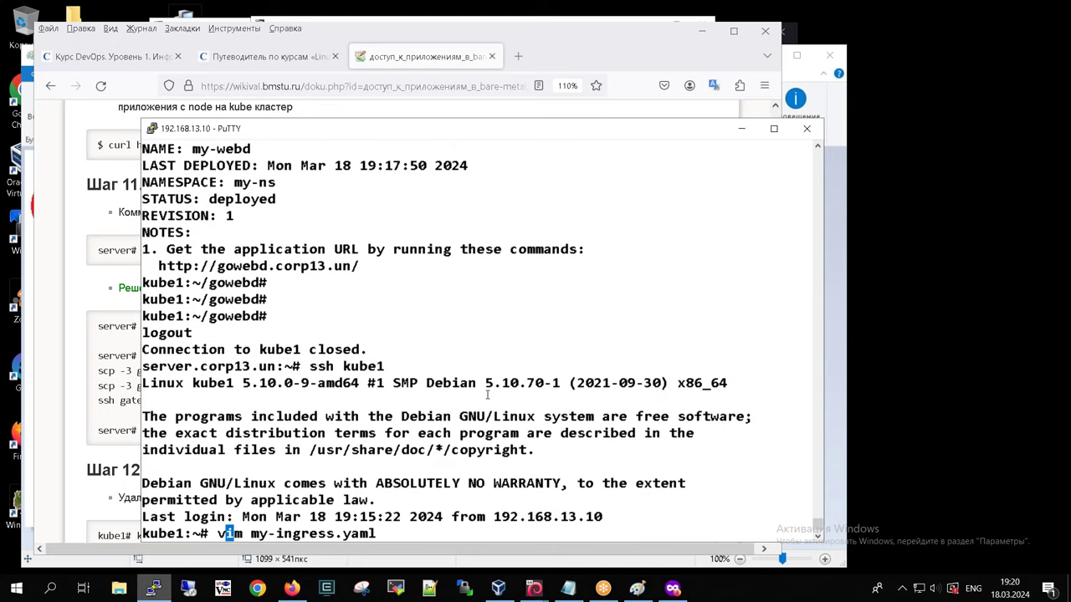
key(ctrl+c)
key(ctrl+d)
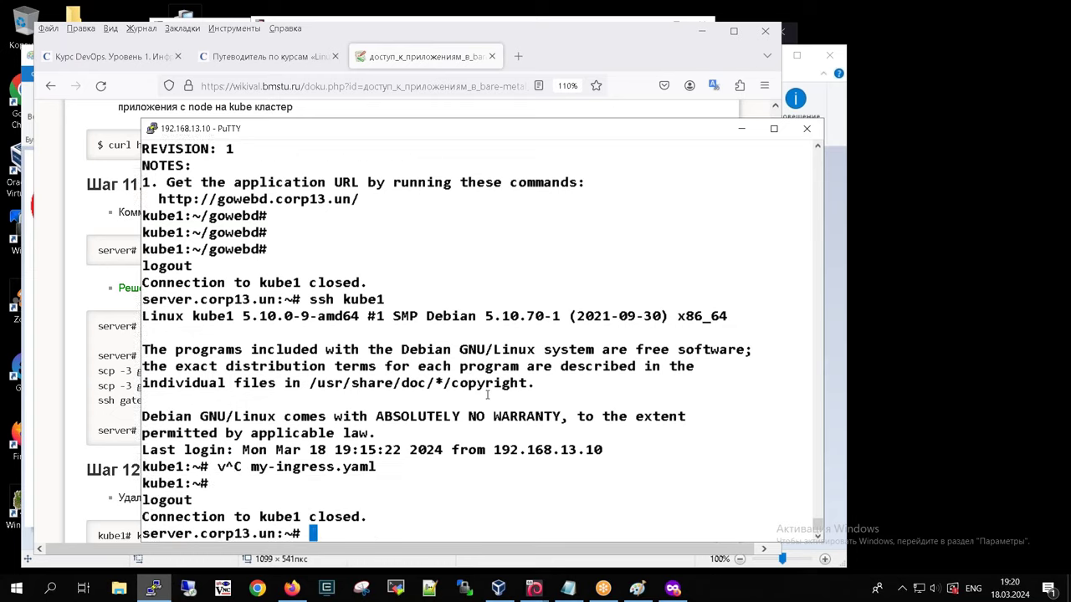
Step: Attempt ssh gate1 and bring up the gate1 VirtualBox console to check it
text(ss)
key(Up)
key(Up)
key(Up)
key(Return)
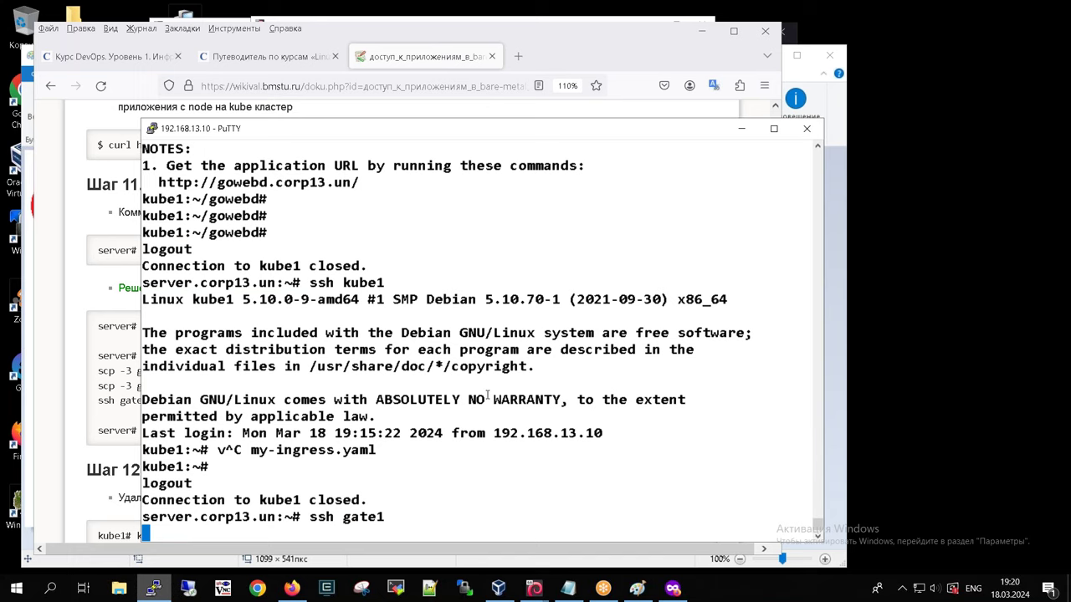
drag(443, 128, 410, 79)
click(535, 588)
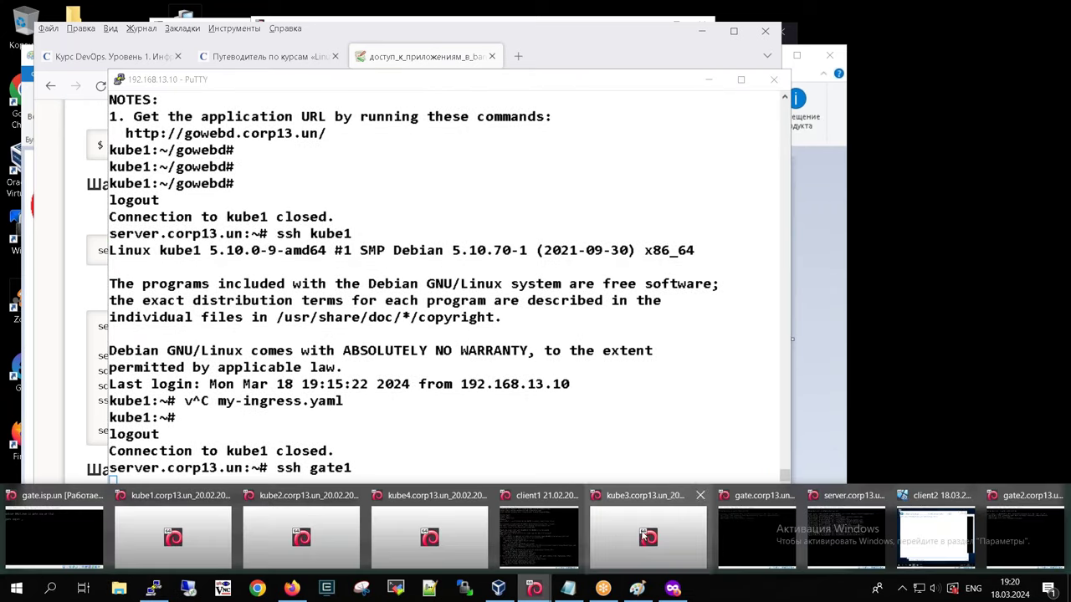
click(767, 542)
Step: Keep the gate1 VM running, cancel the hung gate1 connection, and ssh to gate2 instead
click(588, 313)
click(217, 360)
key(ctrl+c)
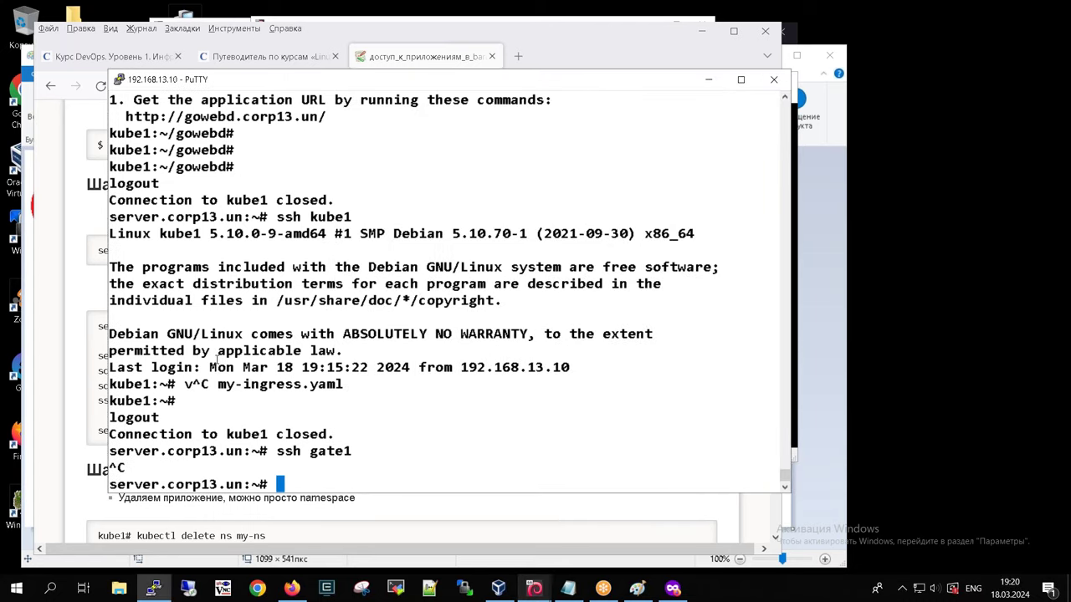
key(Up)
key(BackSpace)
text(2)
key(Return)
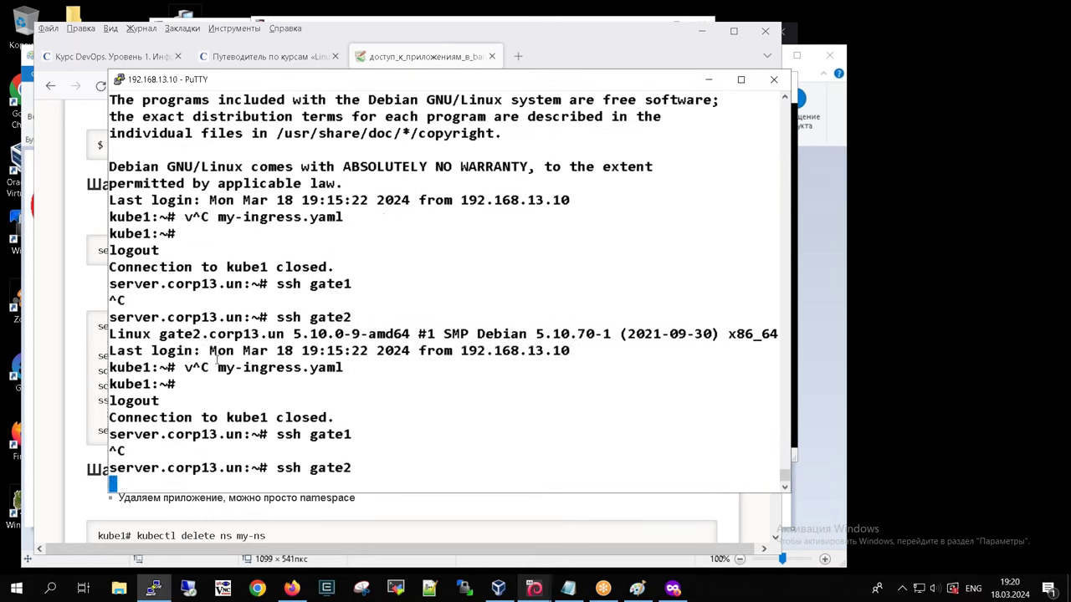
Step: Delete the virtual_server block from /etc/keepalived/keepalived.conf in vim and save
key(Up)
key(Down)
text(v)
key(Up)
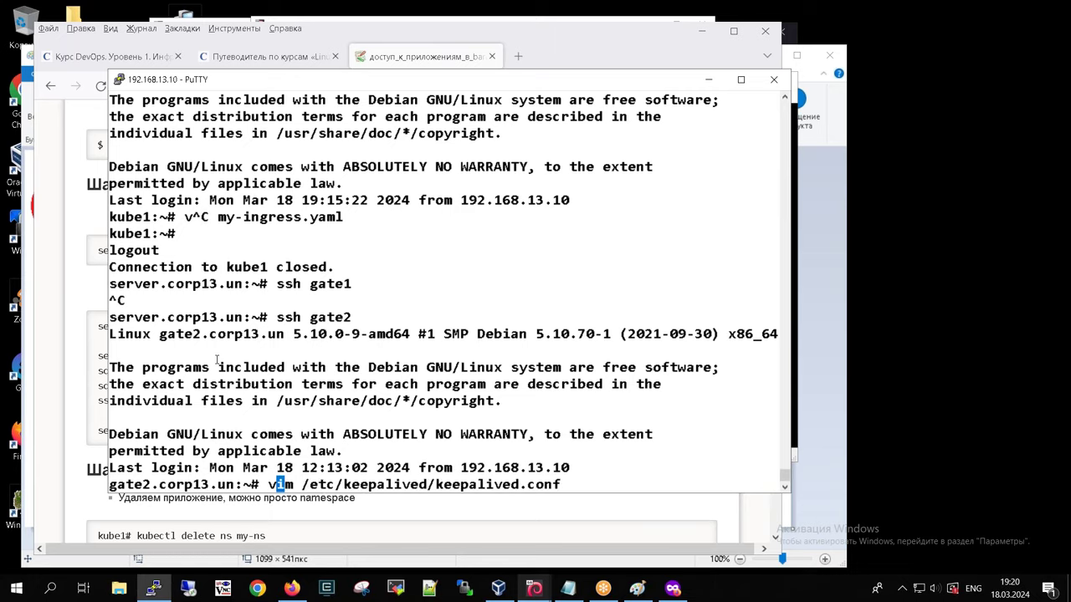
key(Return)
key(Down)
key(Down)
key(Down)
key(Down)
key(Down)
key(Down)
key(Down)
key(Down)
key(Down)
key(Down)
key(Down)
key(Down)
key(Down)
key(Down)
key(Down)
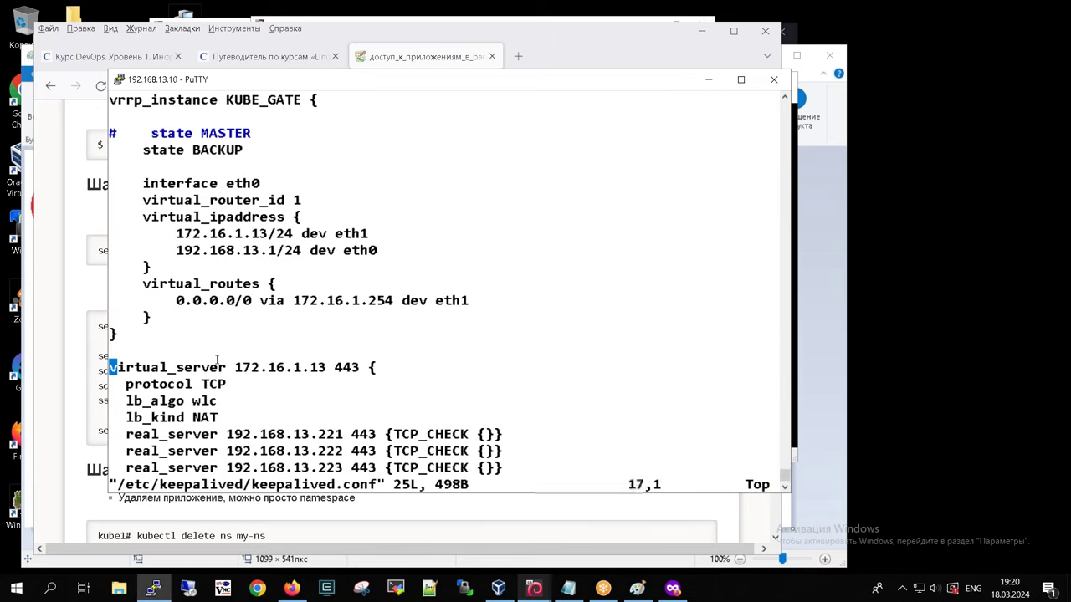
key(d)
key(d)
key(d)
key(d)
key(d)
key(d)
key(d)
key(d)
key(d)
key(d)
key(d)
key(d)
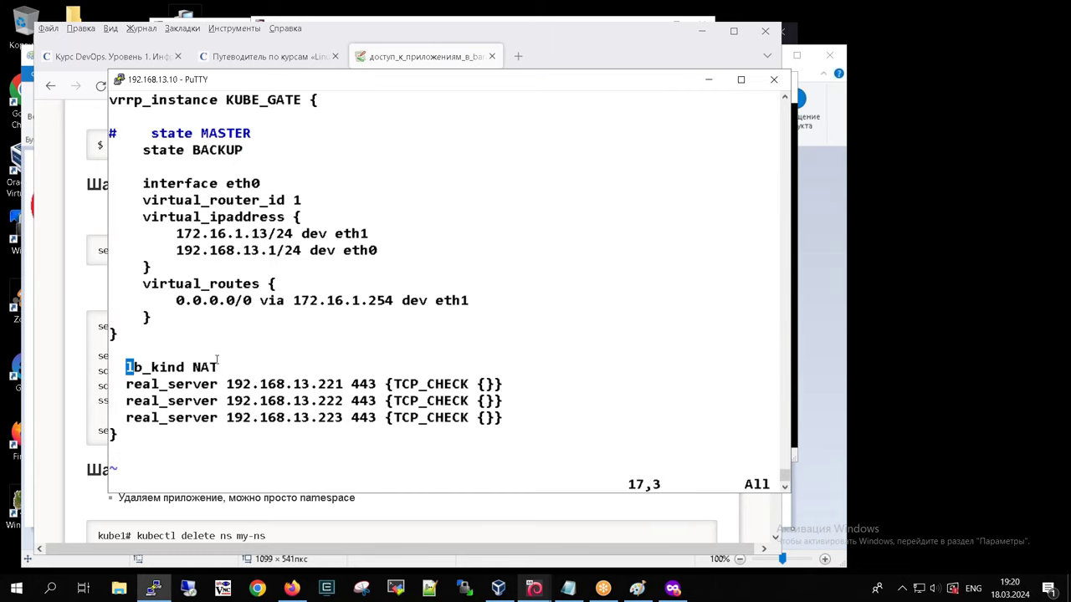
key(d)
key(d)
key(x)
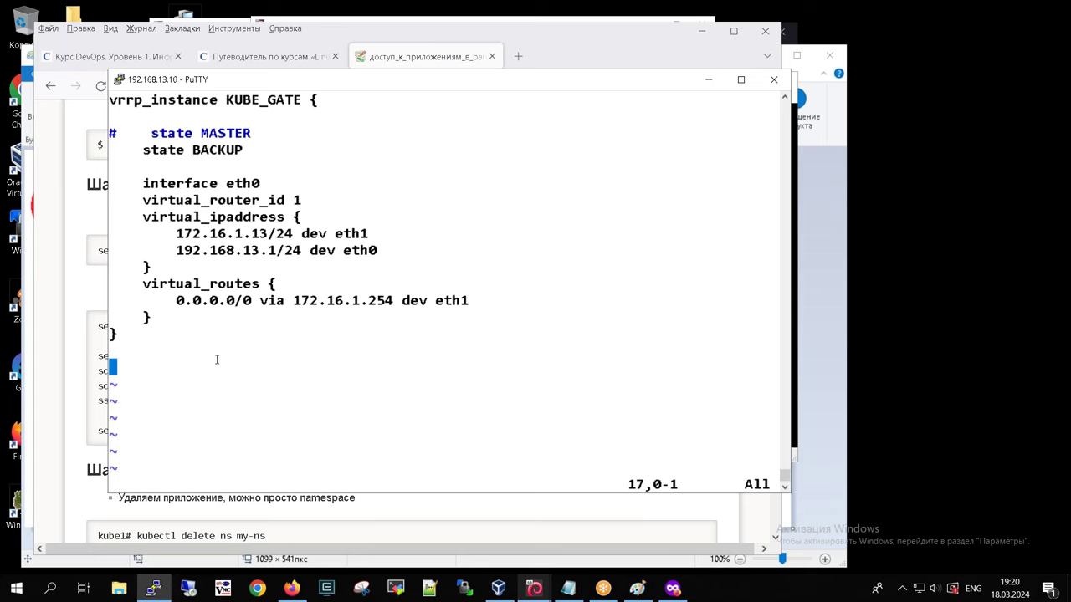
key(d)
key(d)
text(:wq)
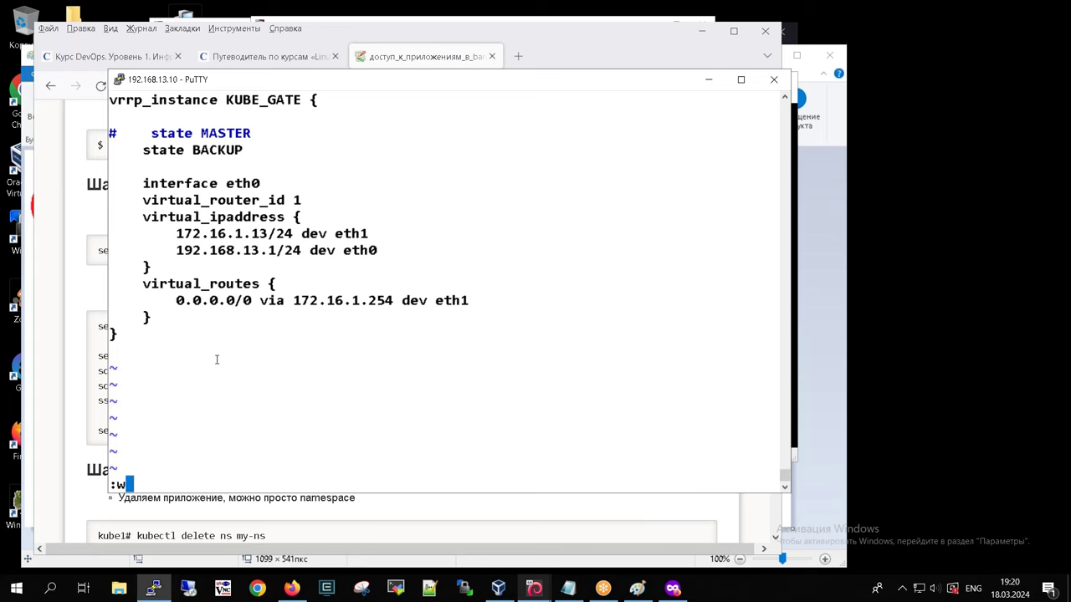
key(Return)
Step: Restart keepalived on gate2, then log out and ssh into gate1
text(se)
key(Page_Up)
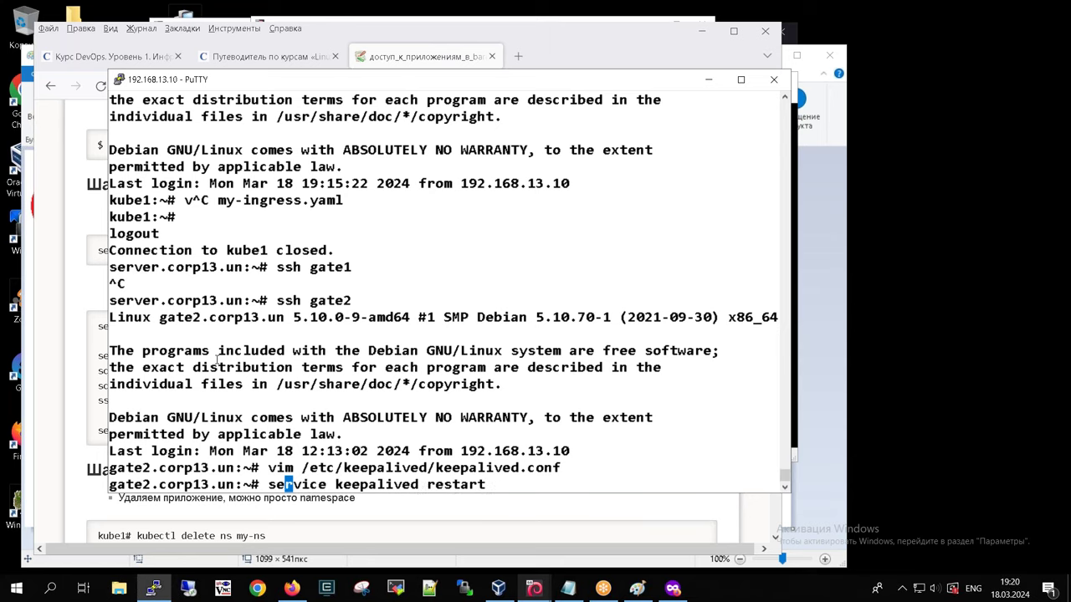
key(Return)
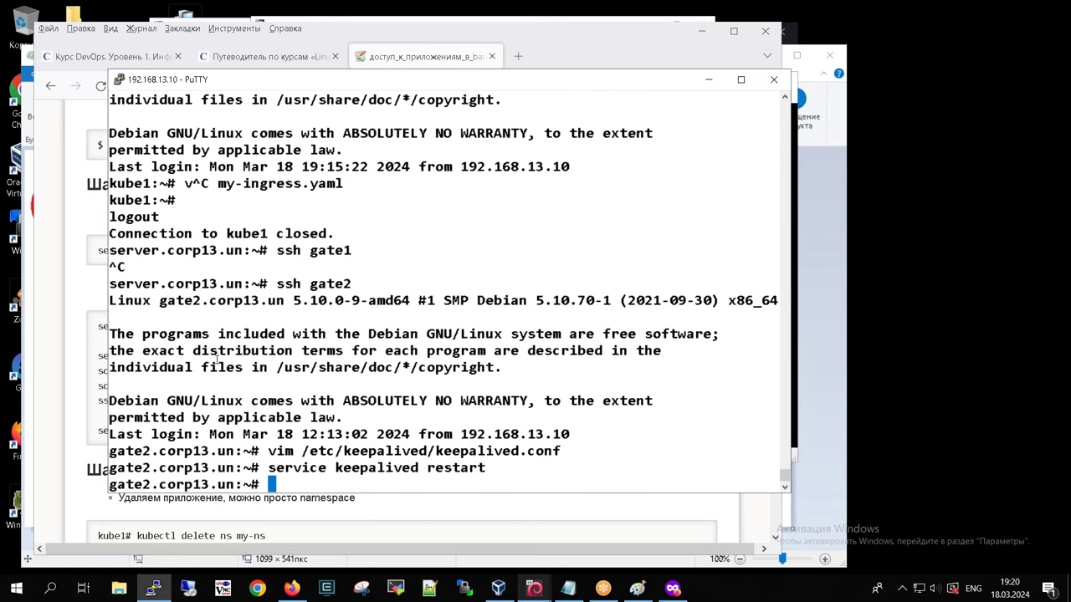
key(ctrl+d)
text(ss)
key(Page_Up)
key(Right)
key(Right)
key(Right)
key(Right)
key(Right)
key(Right)
key(Right)
key(BackSpace)
text(1)
key(Return)
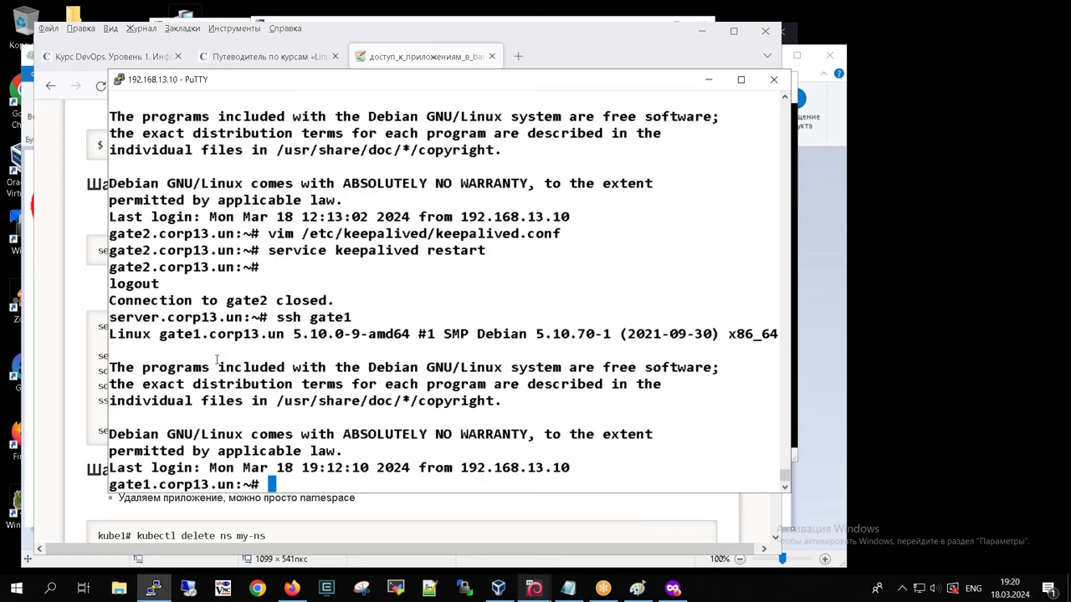
Step: Delete the virtual_server block from gate1's keepalived.conf and save the file
key(Up)
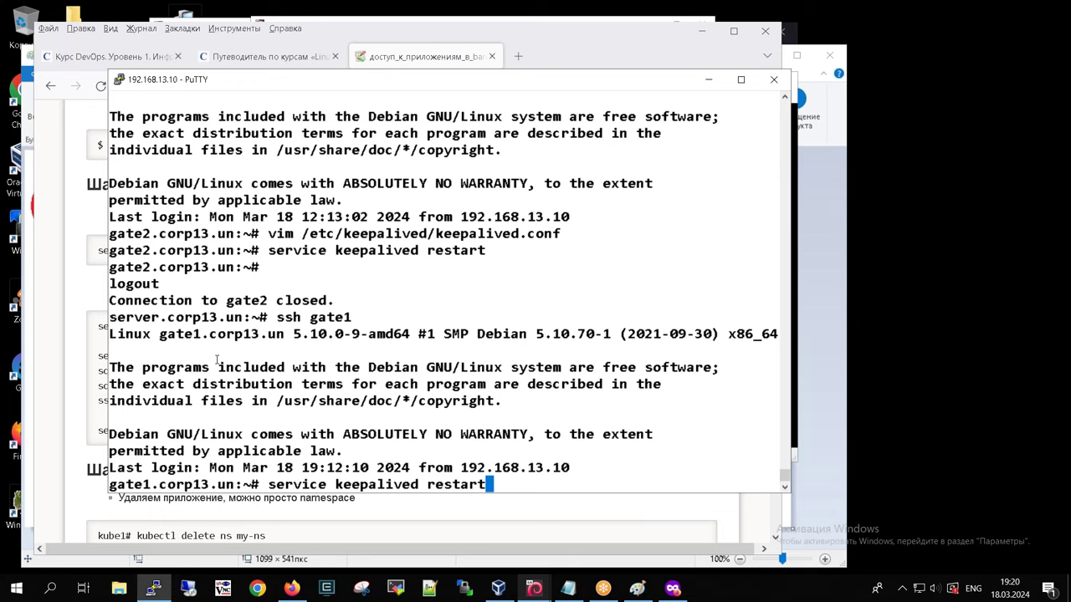
key(Down)
text(v)
key(Up)
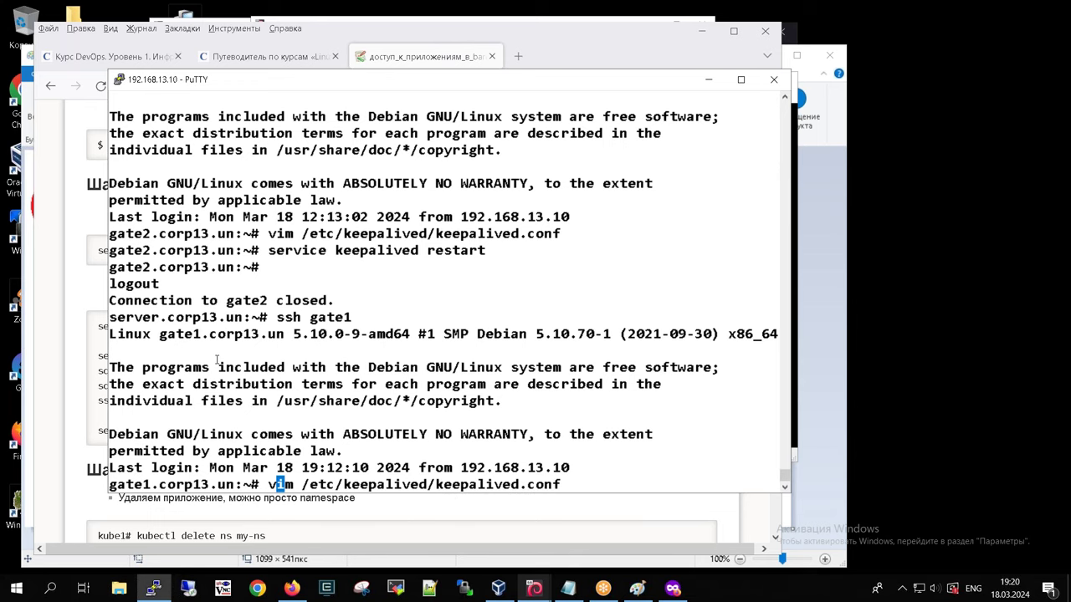
key(Return)
key(Down)
key(Down)
key(Down)
key(Down)
key(Down)
key(Down)
key(Down)
key(Down)
key(Down)
key(Down)
key(Down)
key(Down)
key(Down)
key(Down)
key(Down)
key(Down)
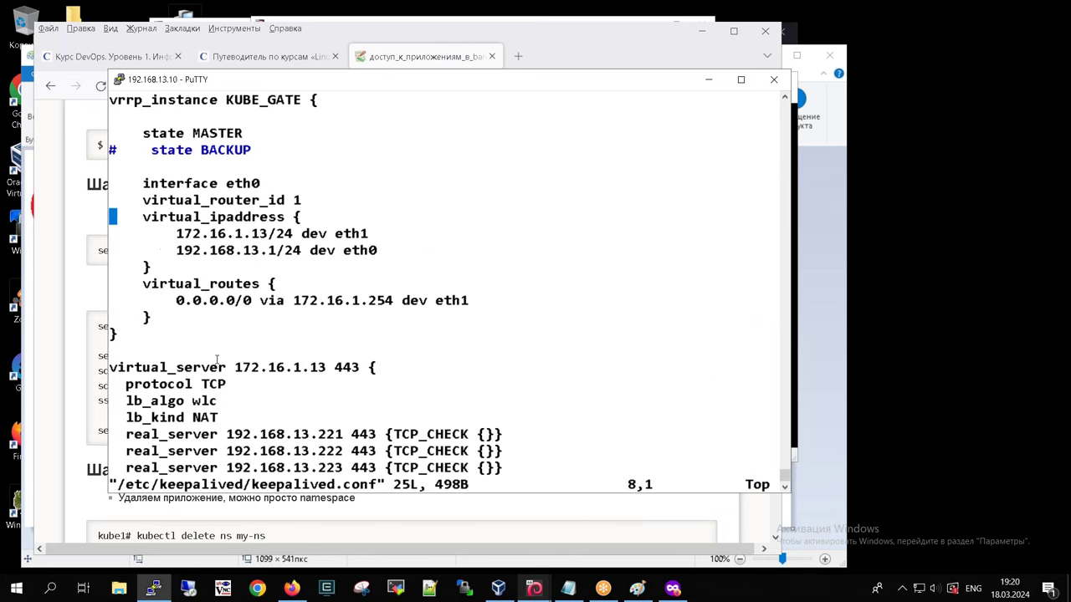
key(d)
key(d)
key(d)
key(d)
key(d)
key(d)
key(d)
key(d)
key(d)
key(d)
key(d)
key(d)
key(d)
key(d)
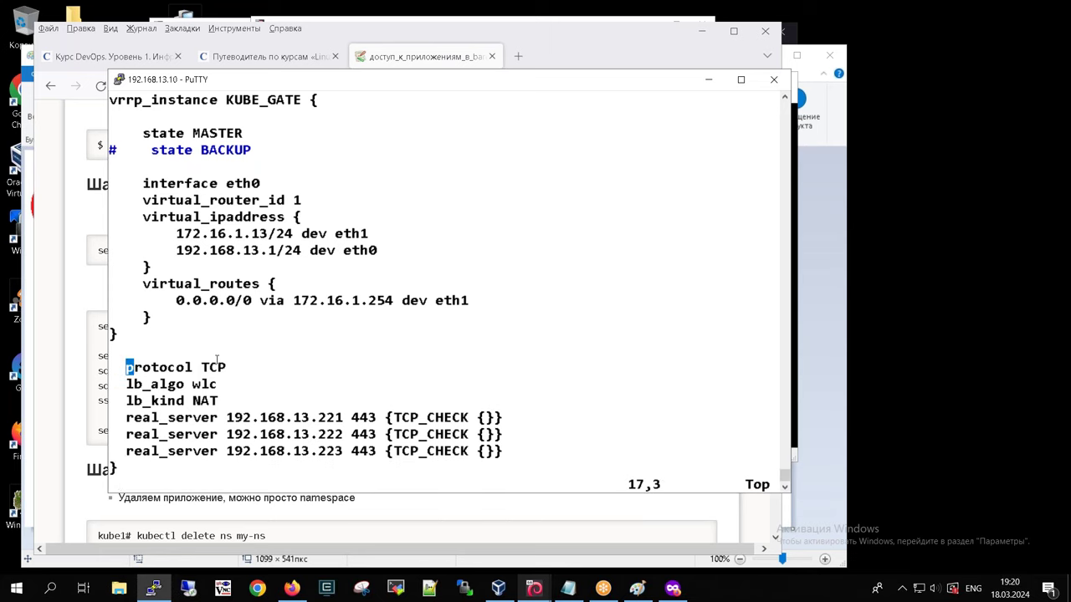
key(x)
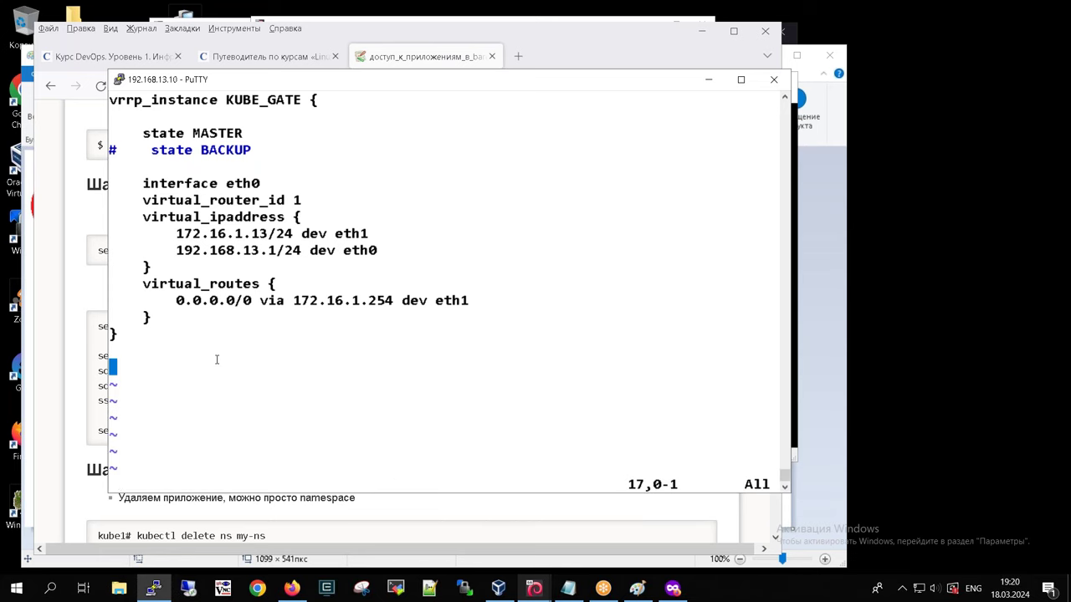
key(d)
key(d)
text(:wq)
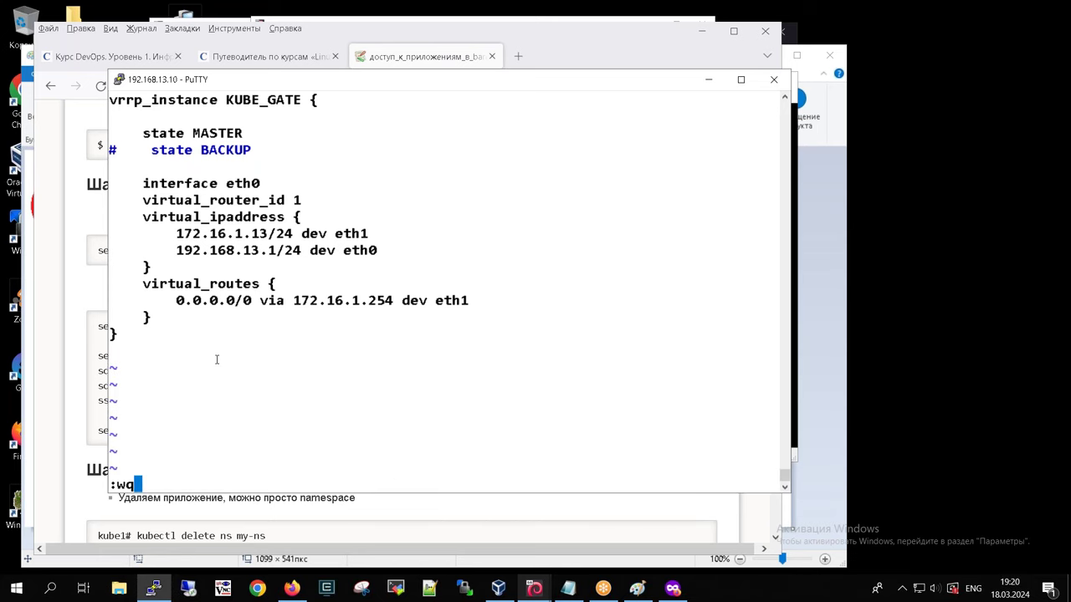
key(Return)
Step: Restart keepalived on gate1 using the command from history
text(se)
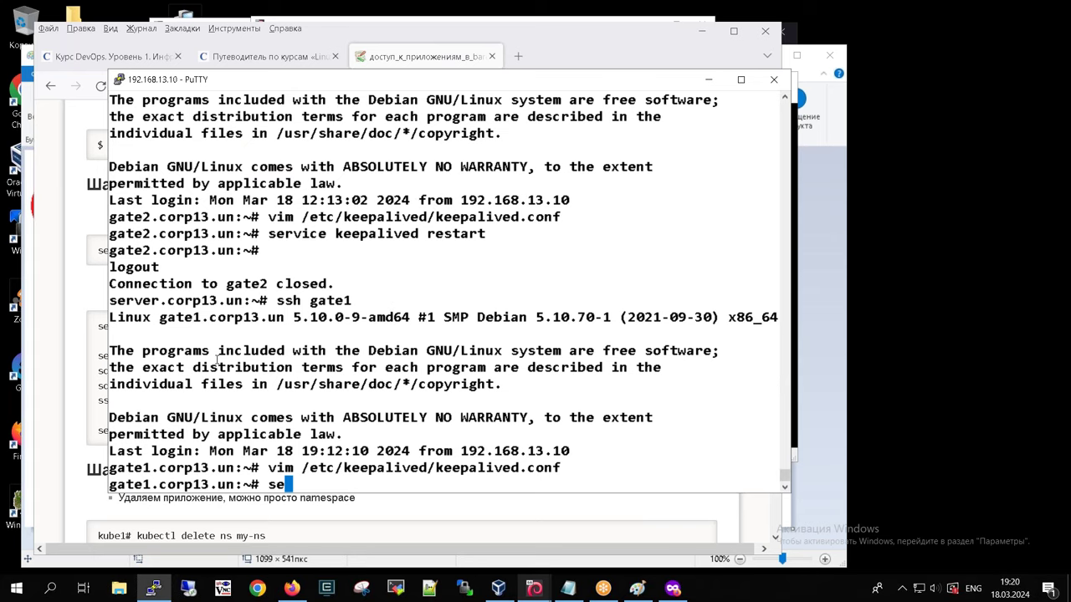
key(Up)
key(Return)
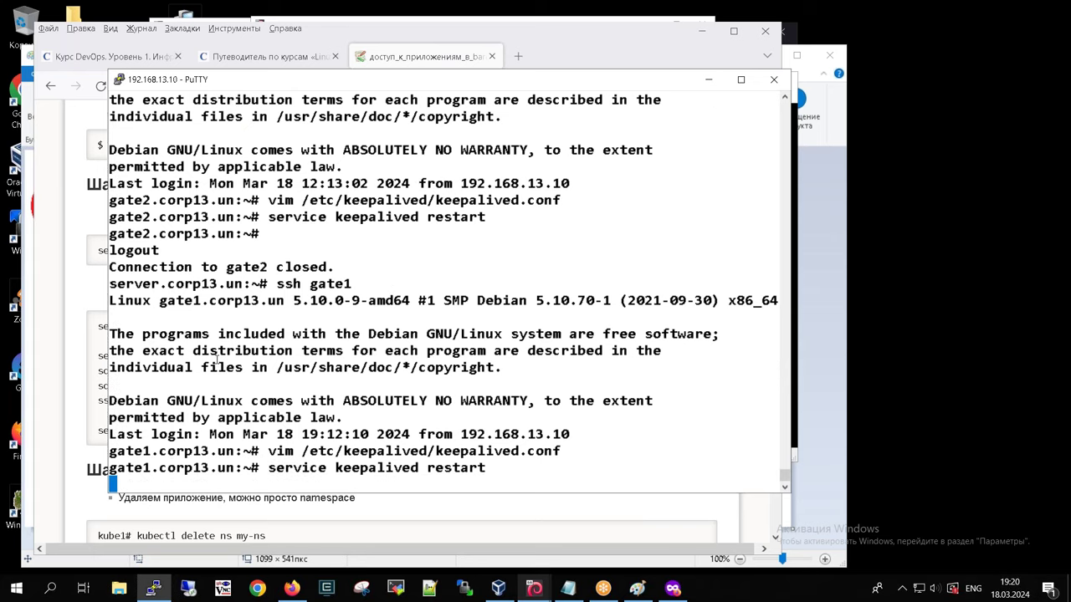
Step: Copy the wiki's scp command for the wild certificate files
click(72, 365)
drag(141, 250, 248, 258)
key(ctrl+c)
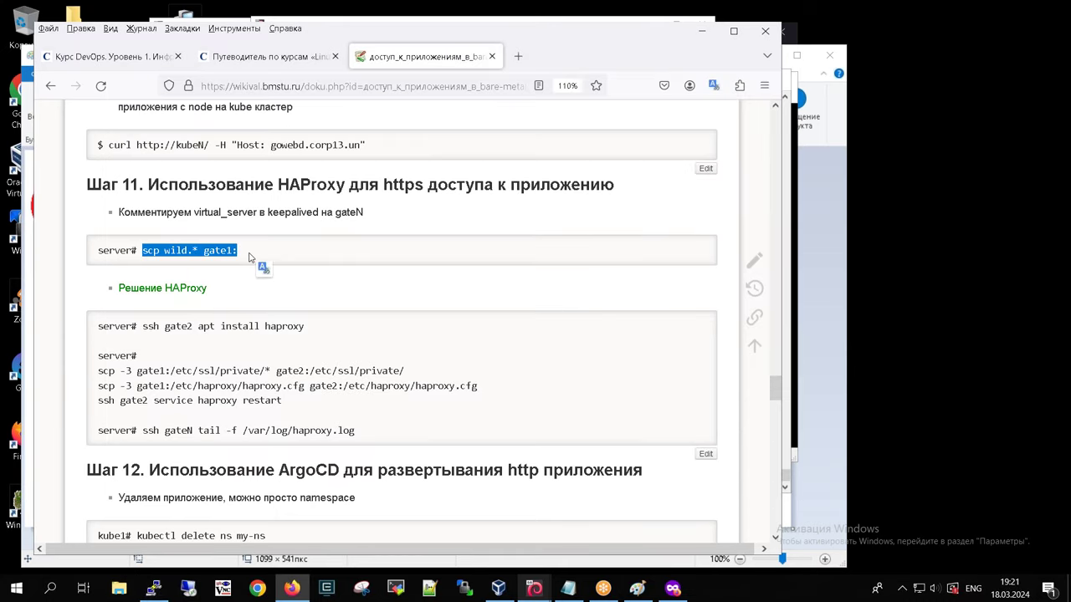
key(alt+Tab)
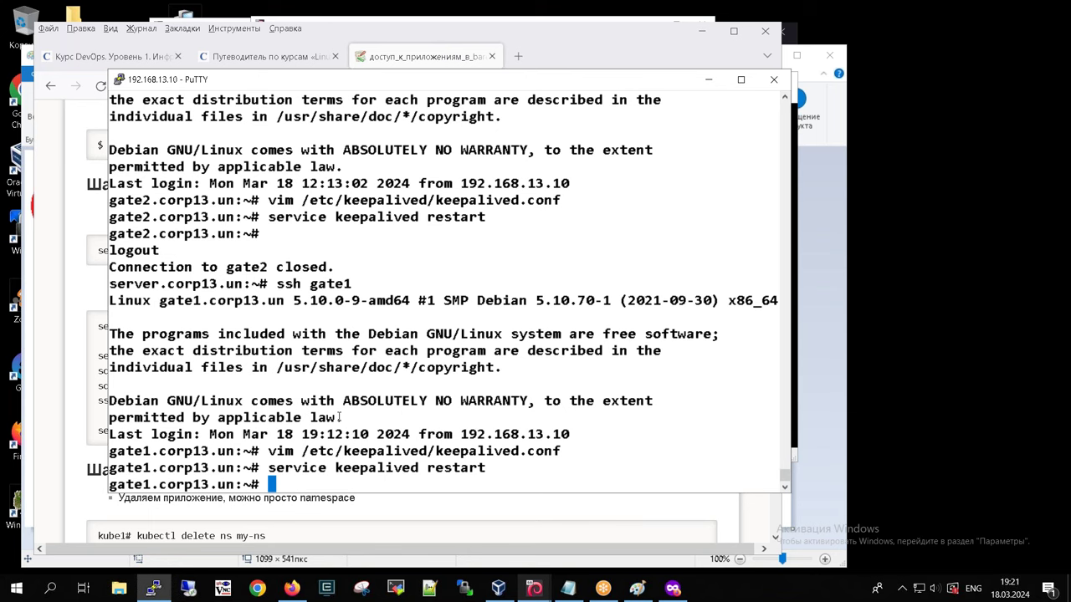
key(alt+Tab)
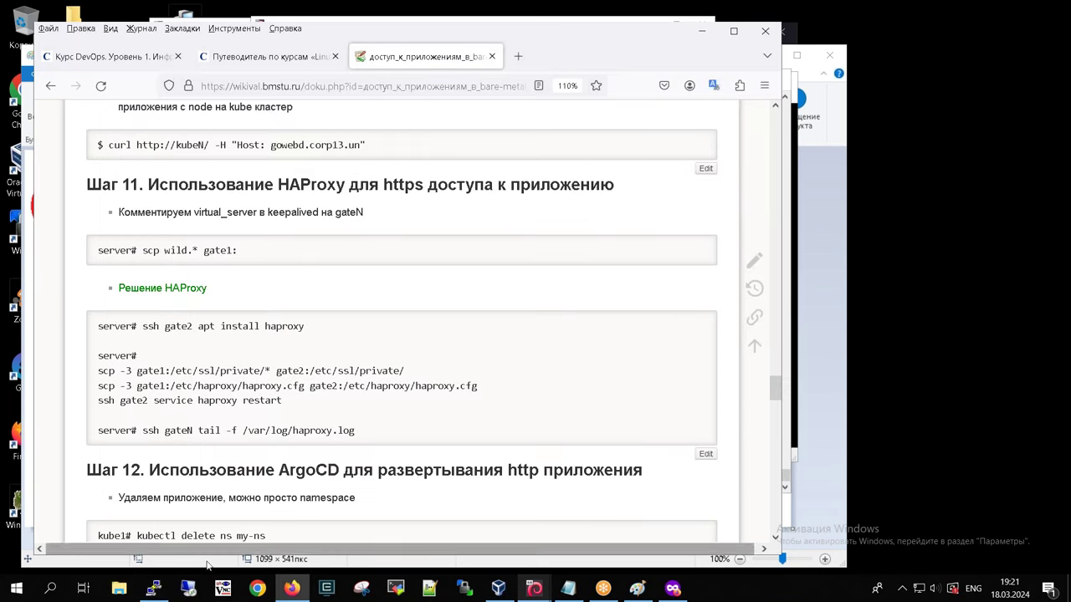
click(153, 589)
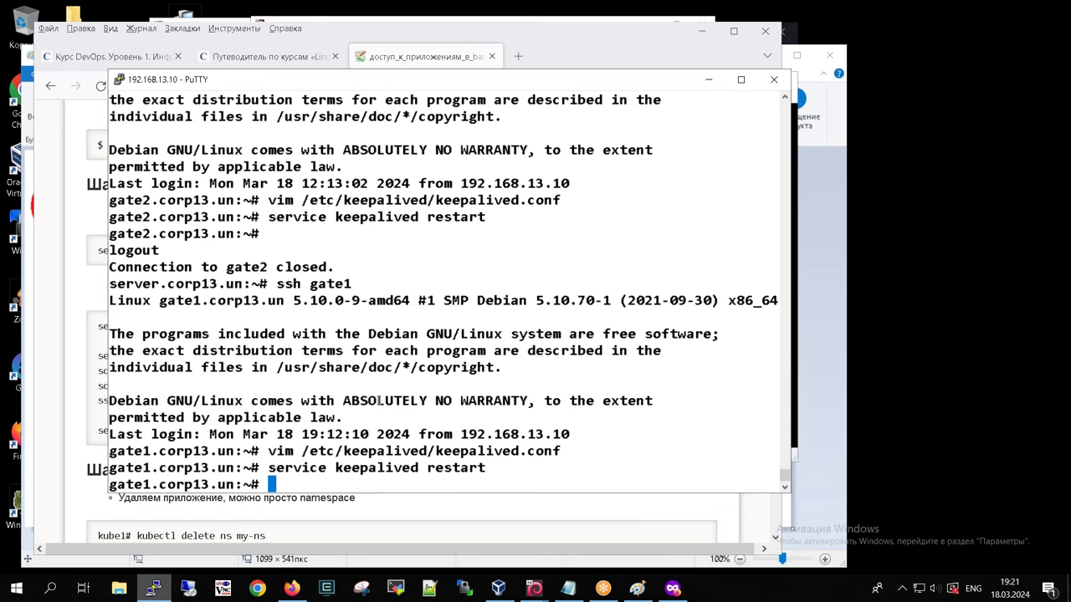
key(Return)
key(Return)
Step: Log out of gate1 and scp wild.crt and wild.key to gate1 with 'scp wild.* gate1:'
key(ctrl+d)
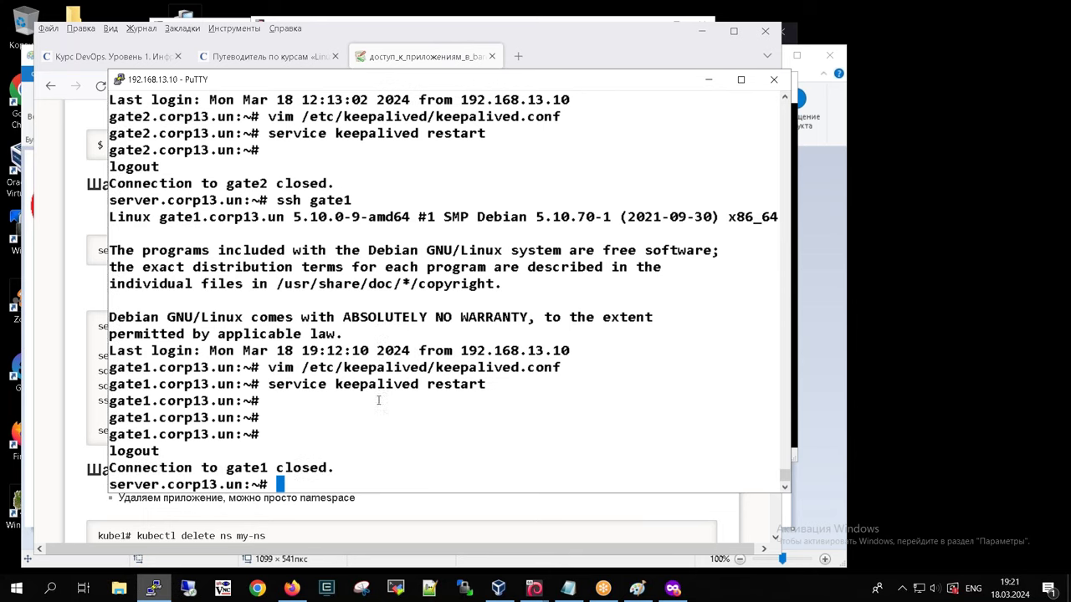
right_click(401, 397)
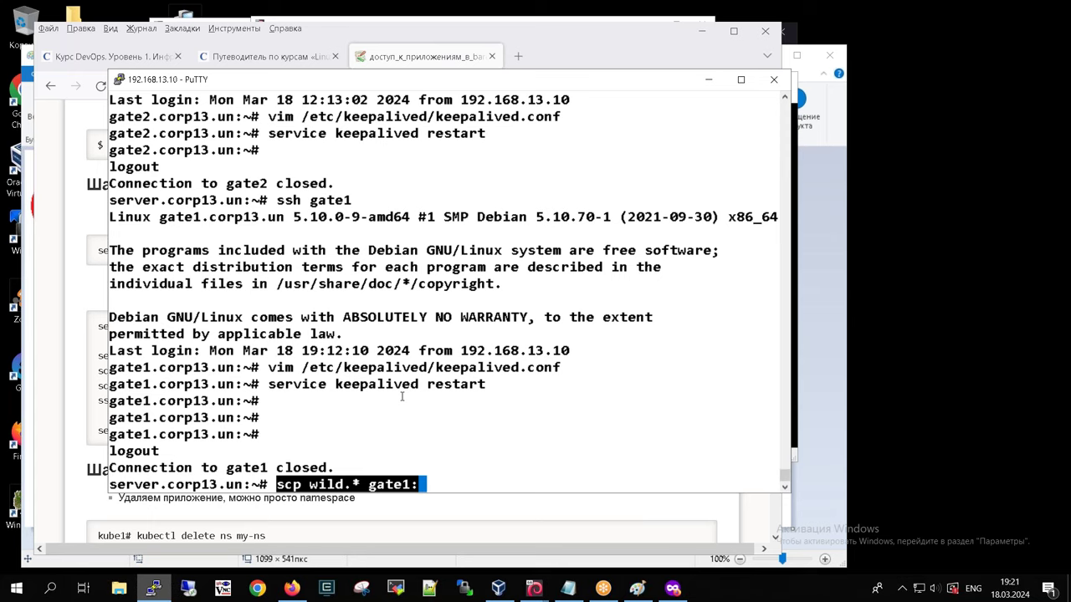
key(Return)
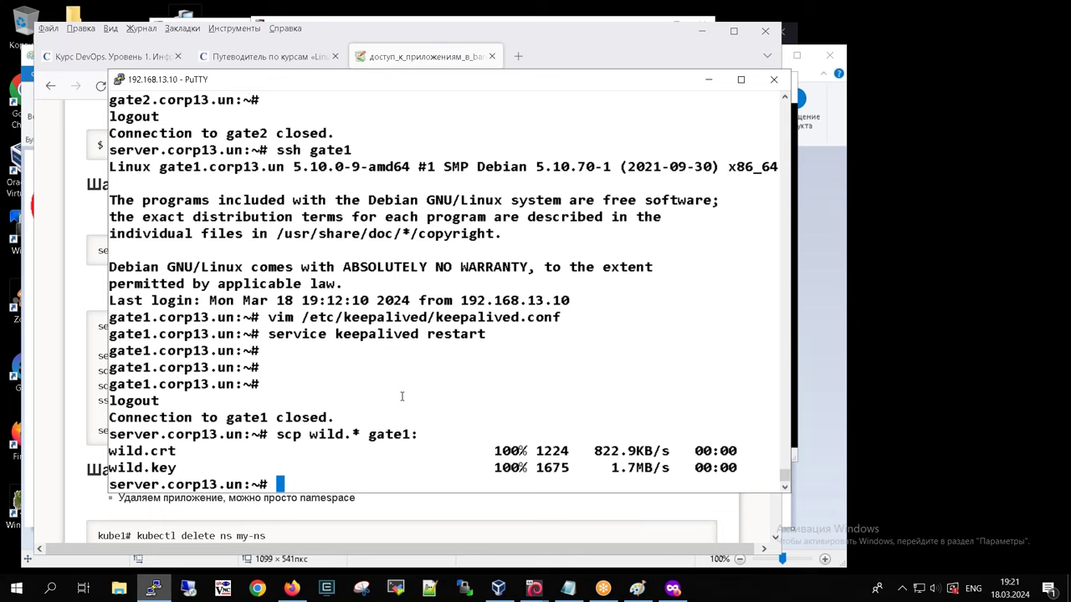
click(881, 409)
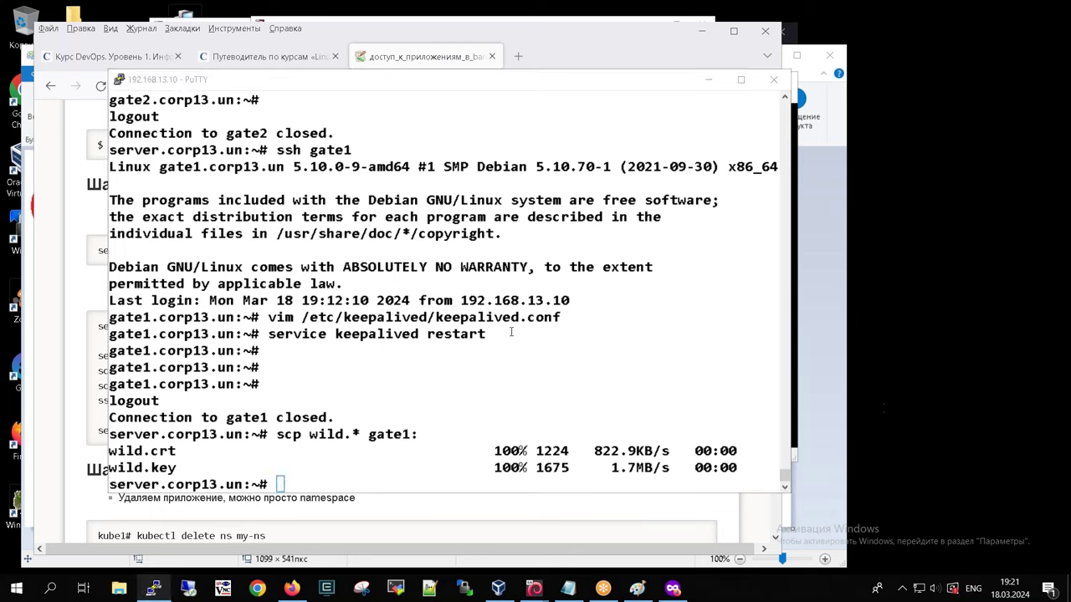
Step: Reconnect to gate1 over ssh
click(360, 369)
text(ssh g)
key(Up)
key(Return)
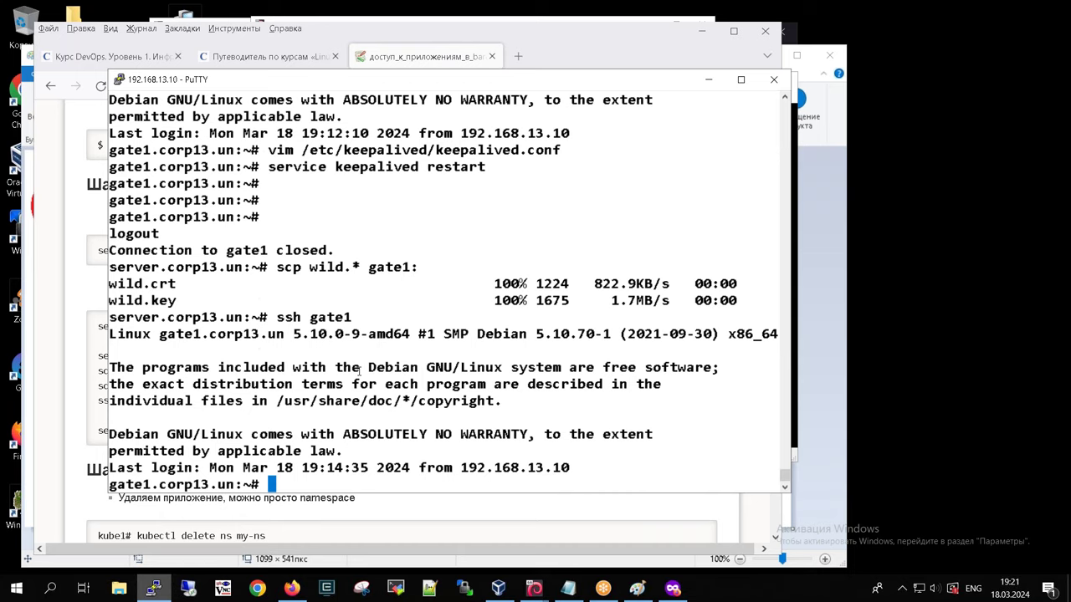
Step: Open the wiki's Решение HAProxy page in a new browser tab
click(71, 434)
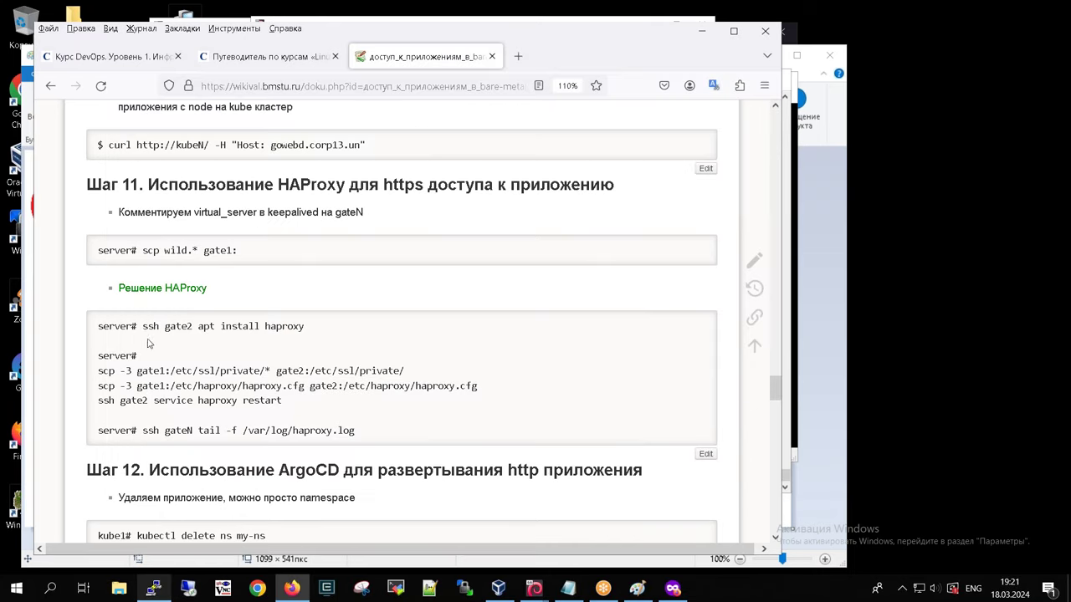
drag(142, 326, 191, 326)
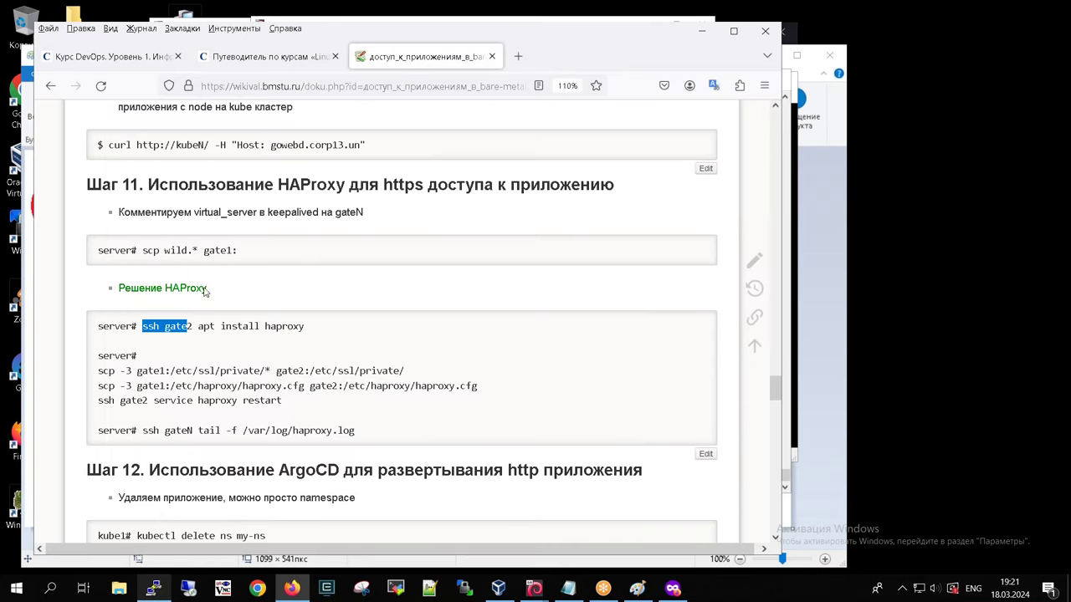
right_click(151, 289)
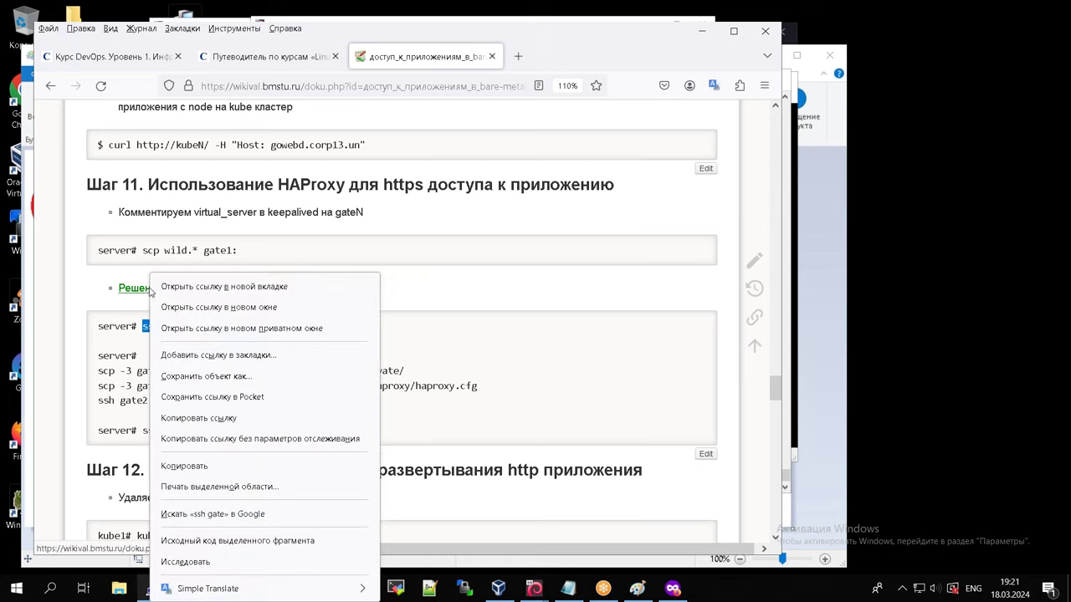
click(220, 287)
Step: Install HAProxy on gate1 with 'apt install haproxy', rerunning it after a stalled download
click(572, 60)
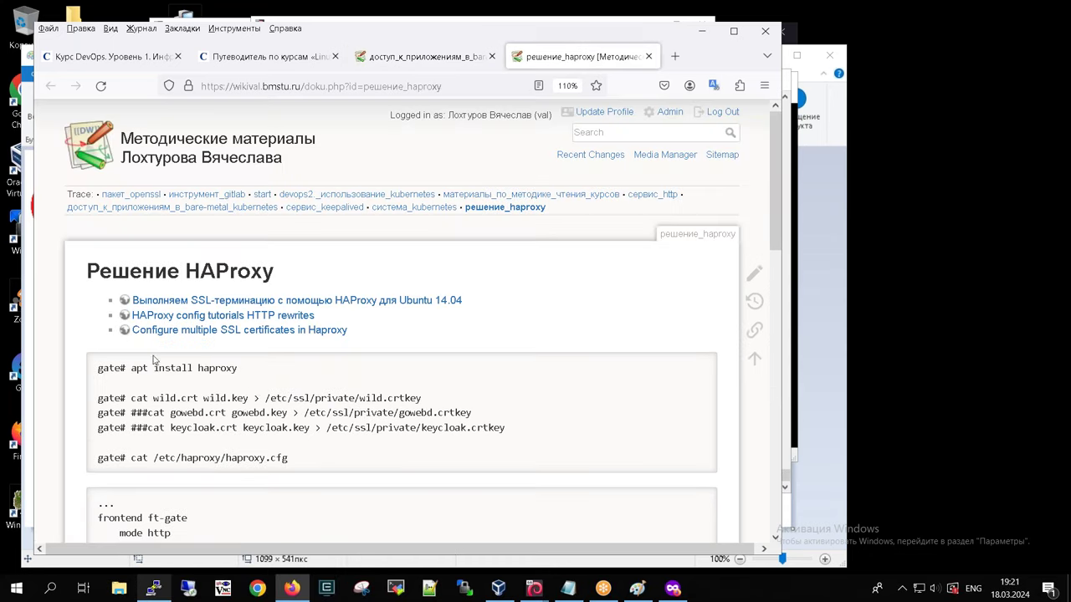
drag(130, 368, 249, 366)
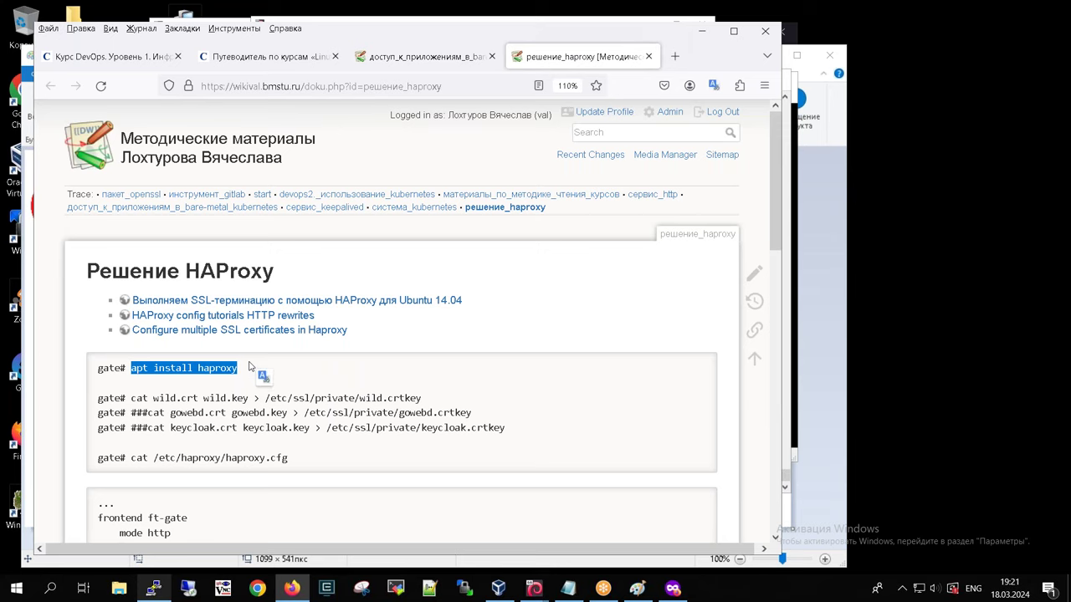
key(ctrl+c)
key(alt+Tab)
right_click(398, 374)
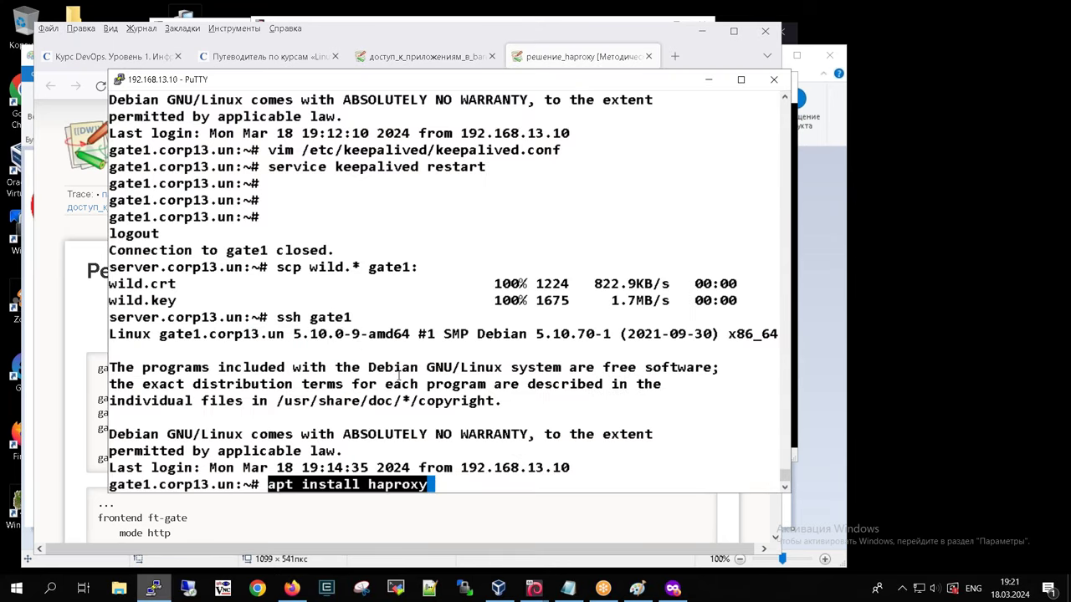
key(Return)
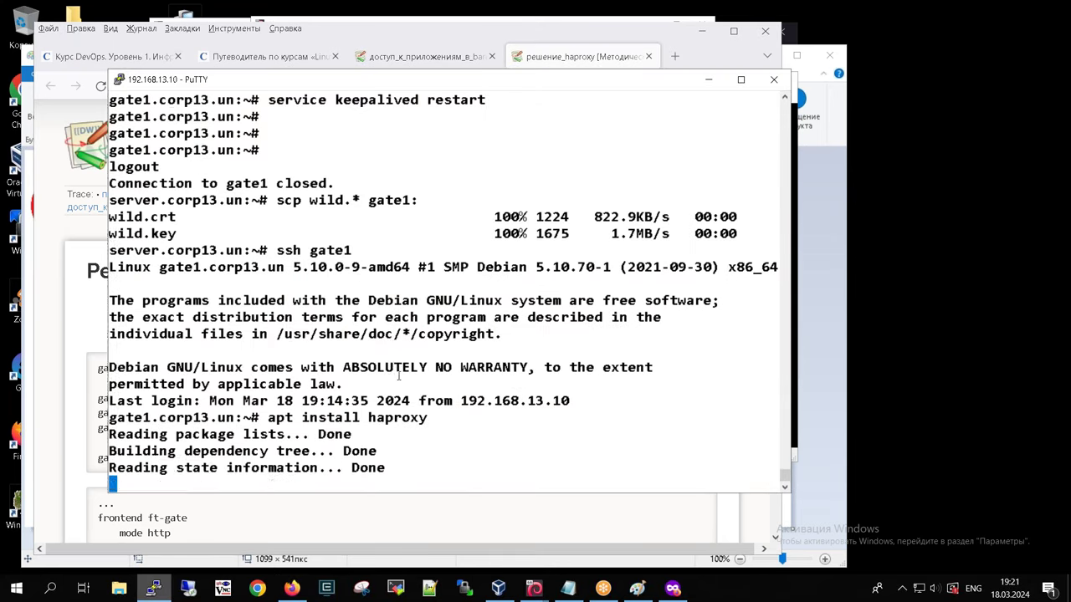
key(Return)
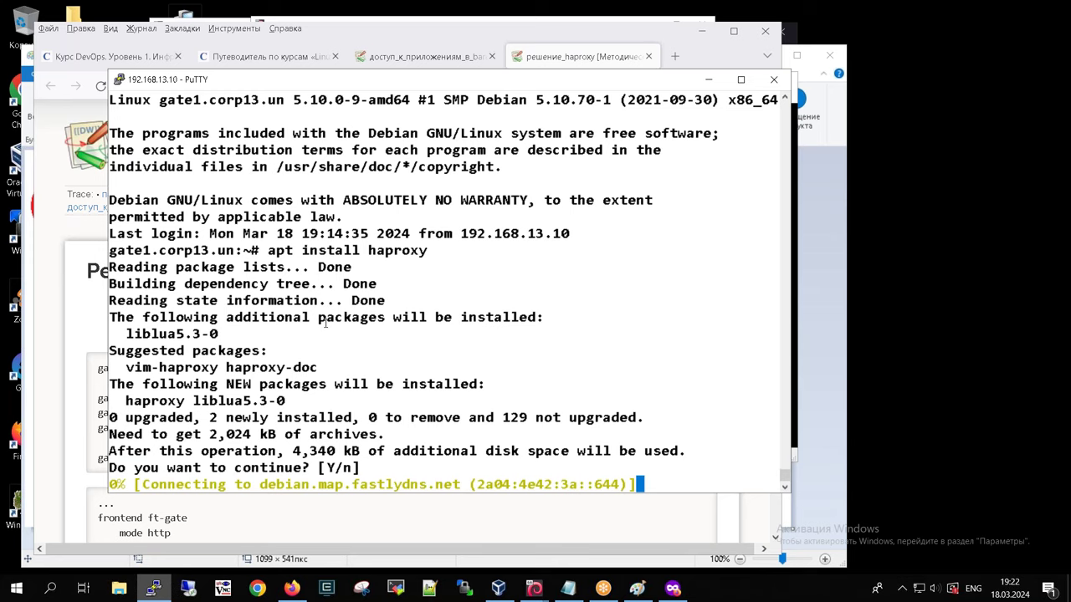
key(ctrl+c)
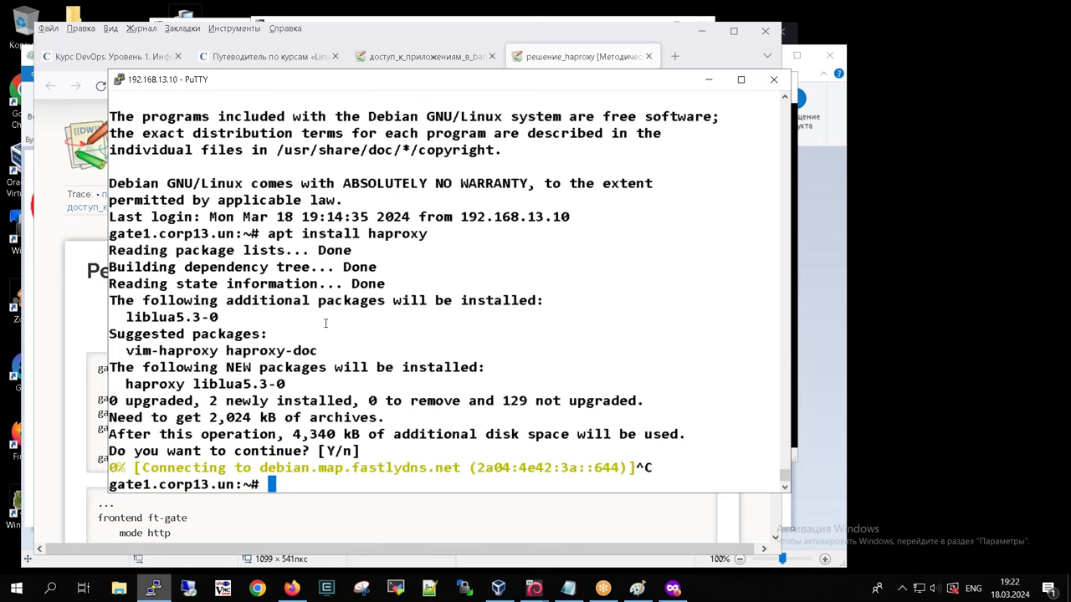
right_click(325, 324)
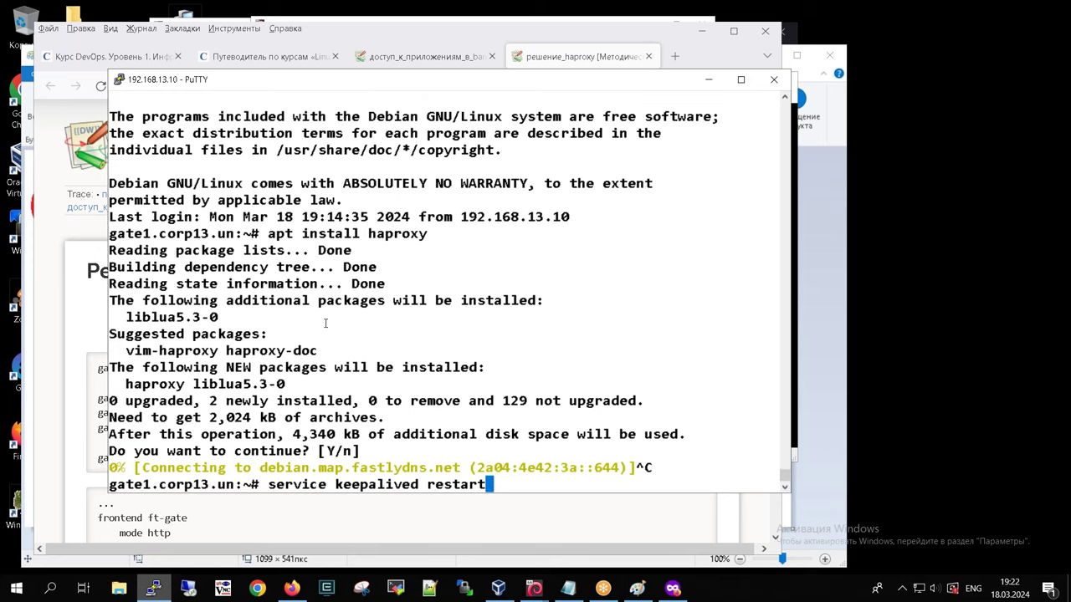
key(Up)
key(Return)
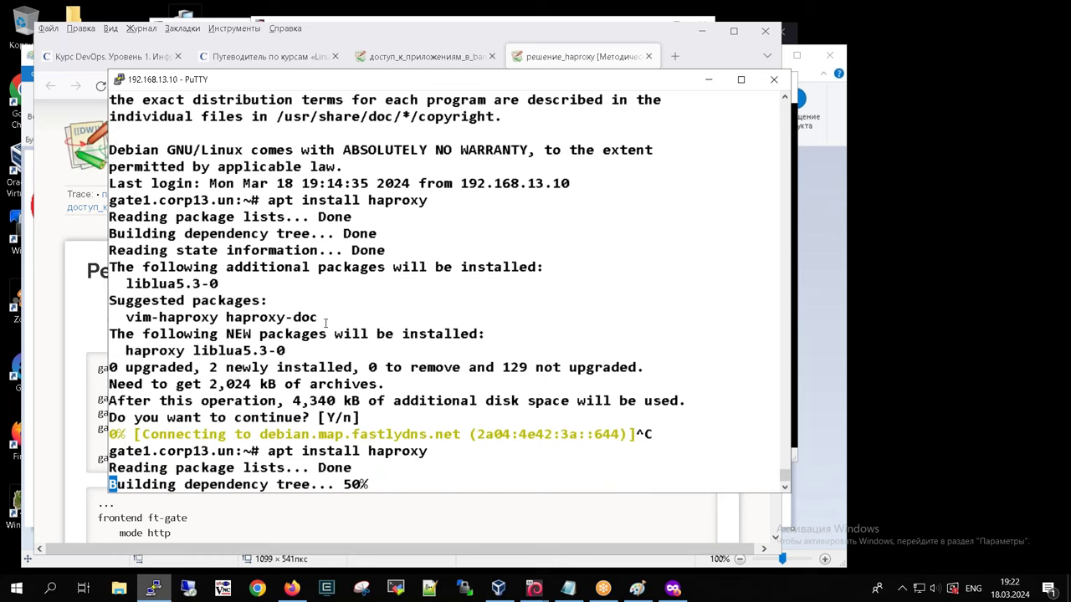
key(Return)
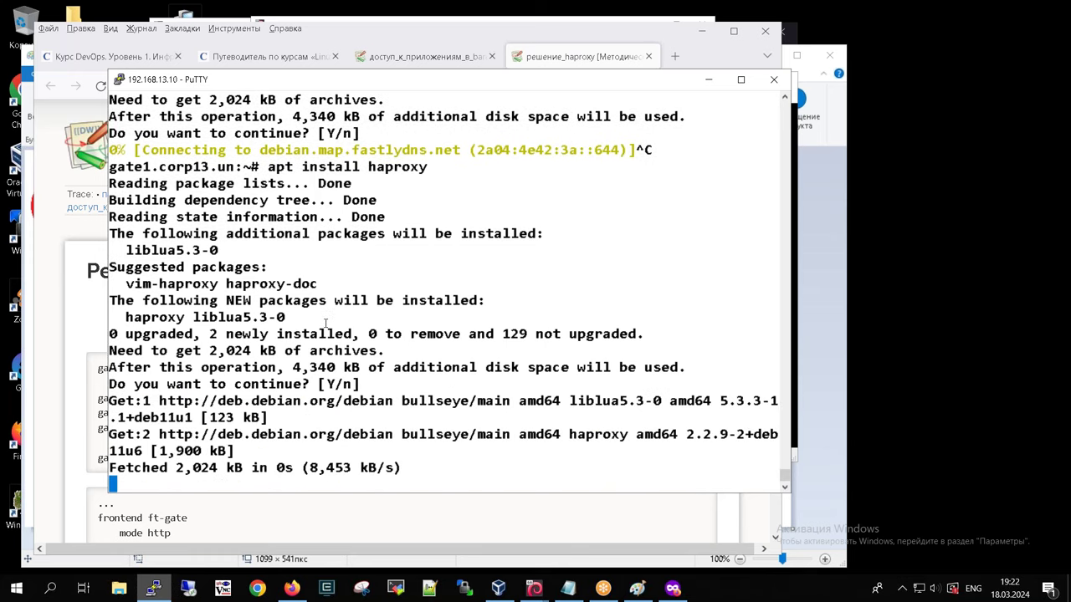
Step: Combine wild.crt and wild.key into /etc/ssl/private/wild.crtkey with the wiki's cat command
key(alt+Tab)
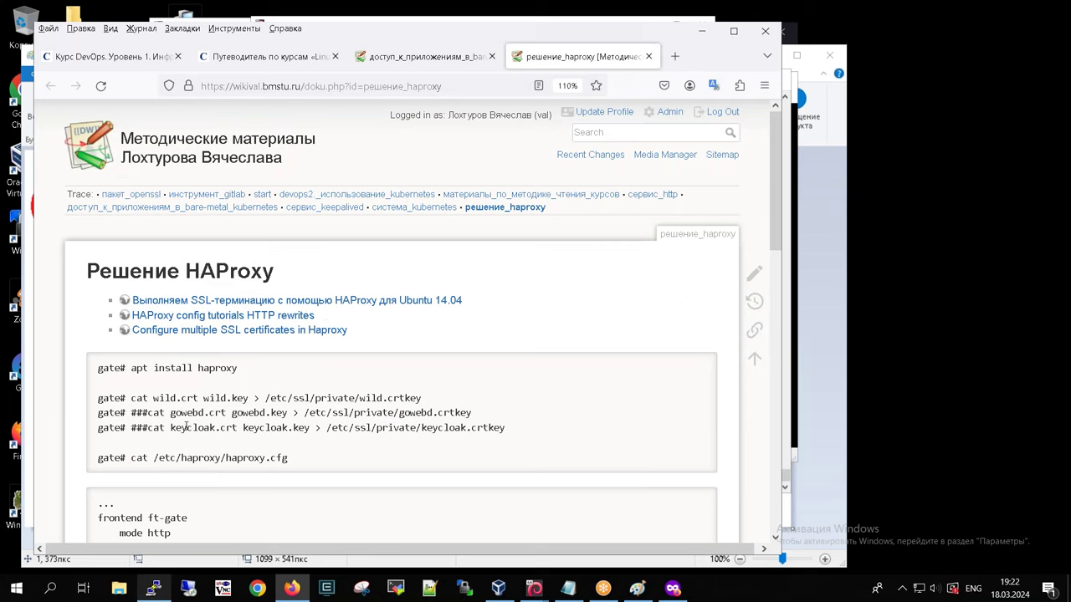
drag(130, 399, 425, 401)
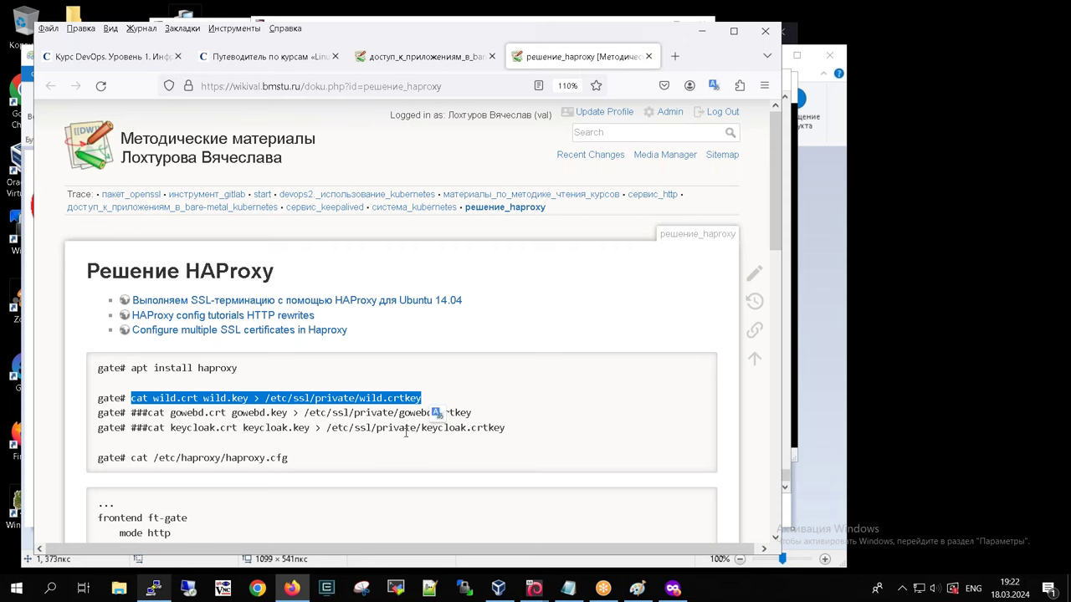
key(alt+Tab)
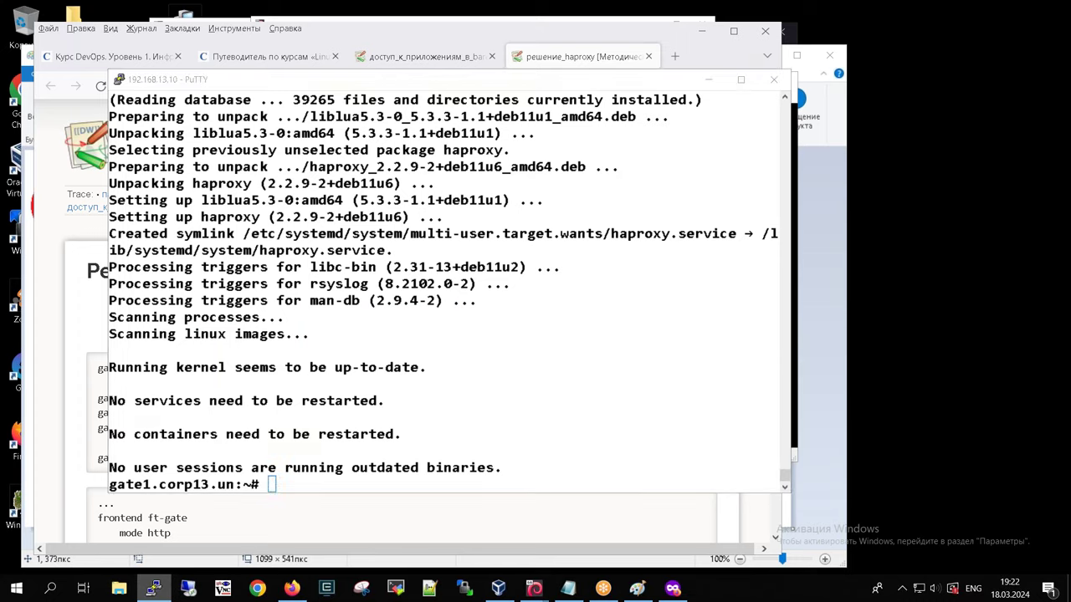
right_click(408, 429)
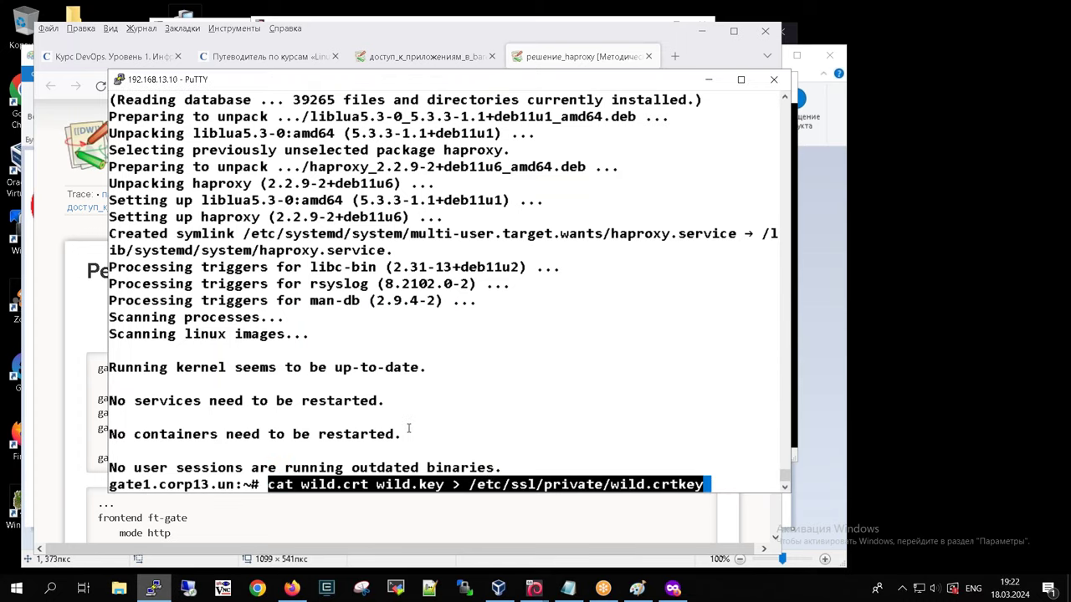
key(Return)
Step: Enter the command 'vim /etc/haproxy/haproxy.cfg' using the path copied from the wiki
click(97, 462)
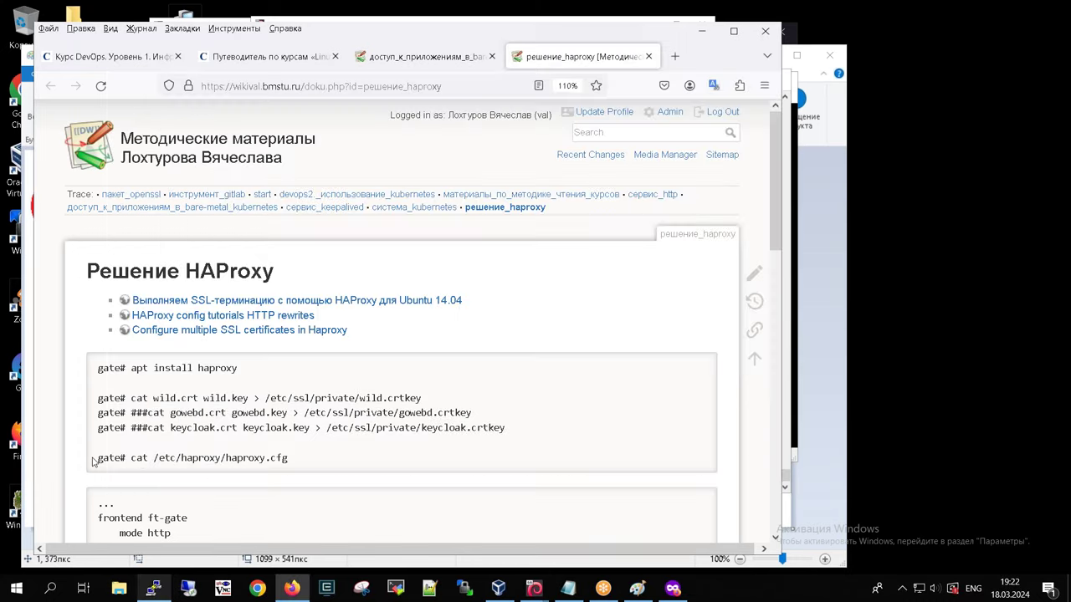
drag(152, 458, 289, 460)
key(alt+Tab)
text(vim)
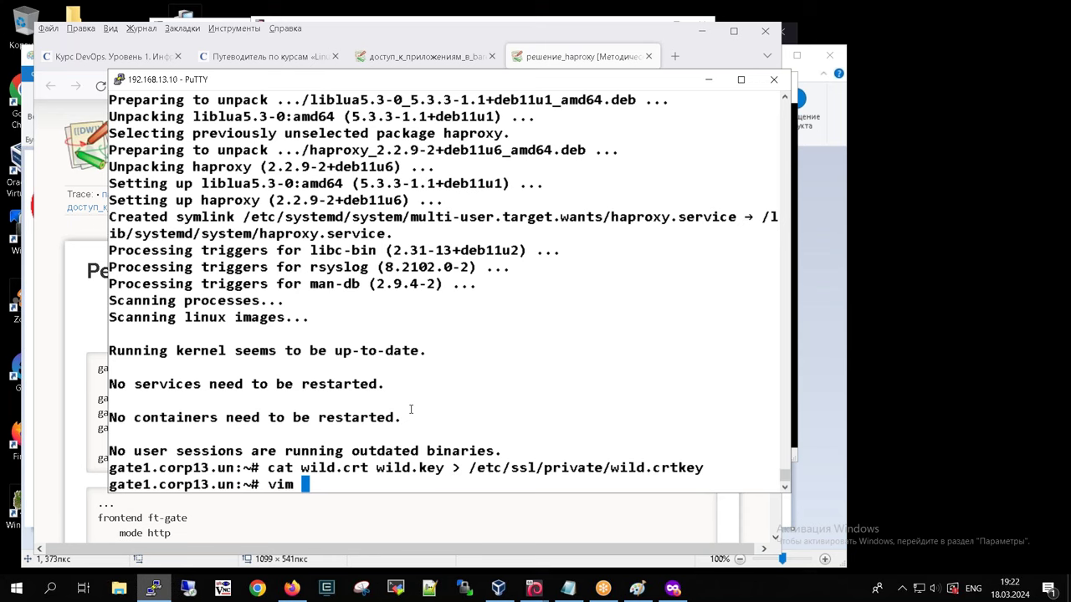
right_click(411, 409)
Step: Open haproxy.cfg and start a new line after the errorfile entries
key(Return)
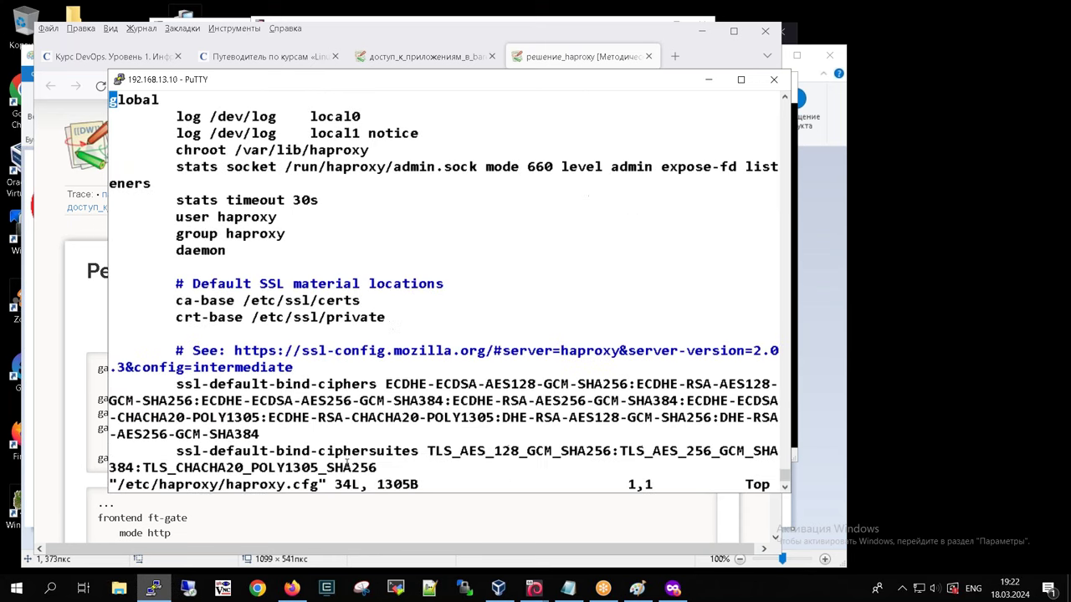
key(Down)
key(Down)
key(Down)
key(Down)
key(Down)
key(Down)
key(Down)
key(Down)
key(Down)
key(Down)
key(Down)
key(Down)
key(Down)
key(Down)
key(Down)
key(Down)
key(Down)
key(Down)
key(Down)
key(Down)
key(Down)
key(Down)
key(Down)
key(Down)
key(o)
key(Return)
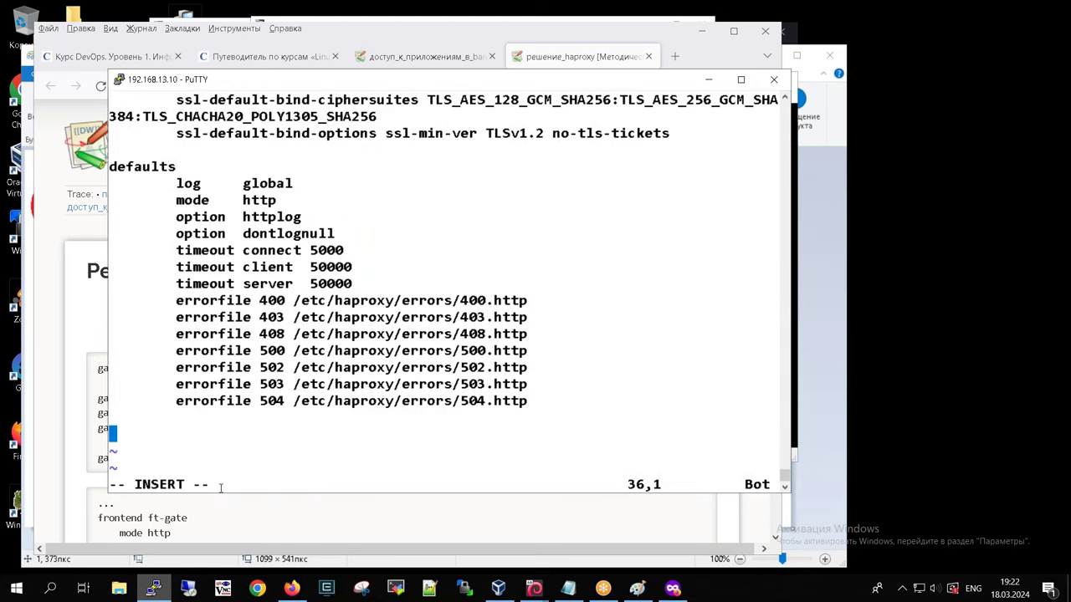
Step: Copy the frontend ft-gate and backend bk-kube-ingress config from the wiki
click(84, 500)
scroll(84, 500, down, 3)
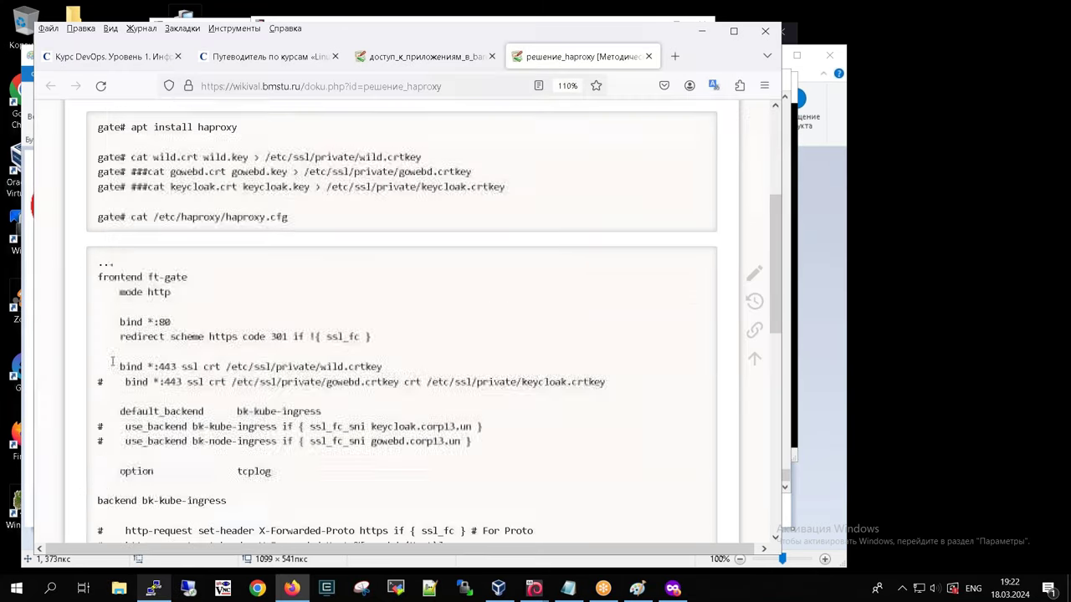
drag(102, 276, 141, 367)
click(94, 296)
drag(95, 276, 132, 352)
scroll(136, 368, down, 3)
scroll(136, 368, down, 2)
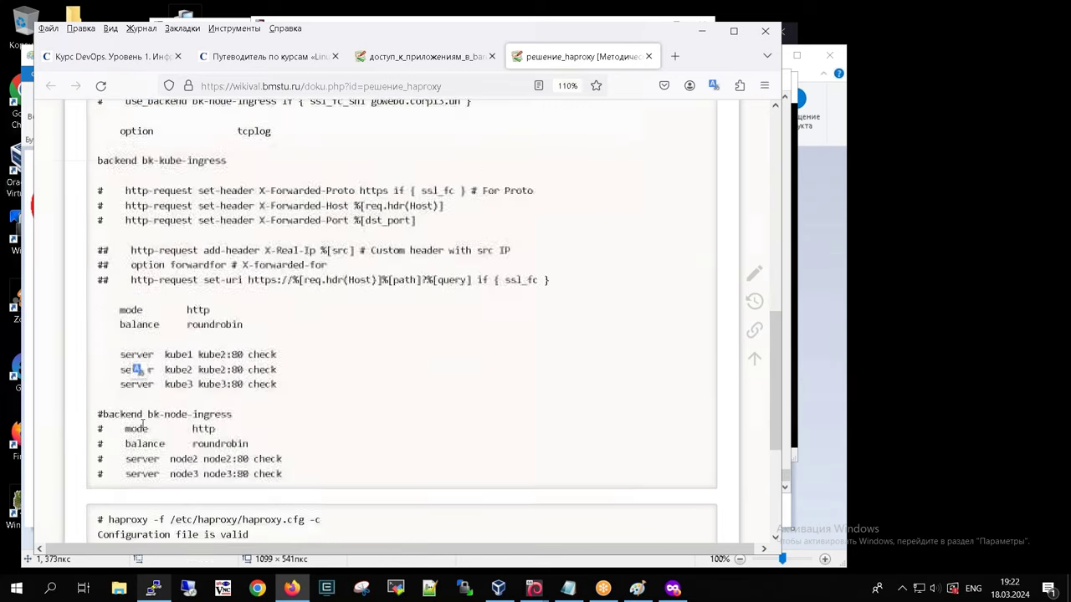
shift+click(301, 413)
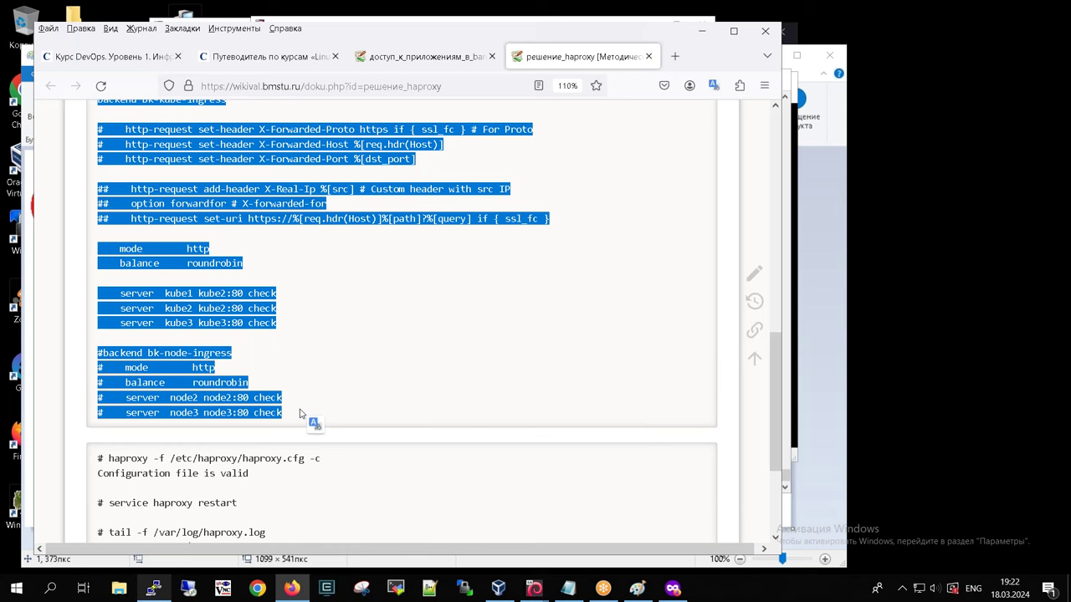
key(alt+Tab)
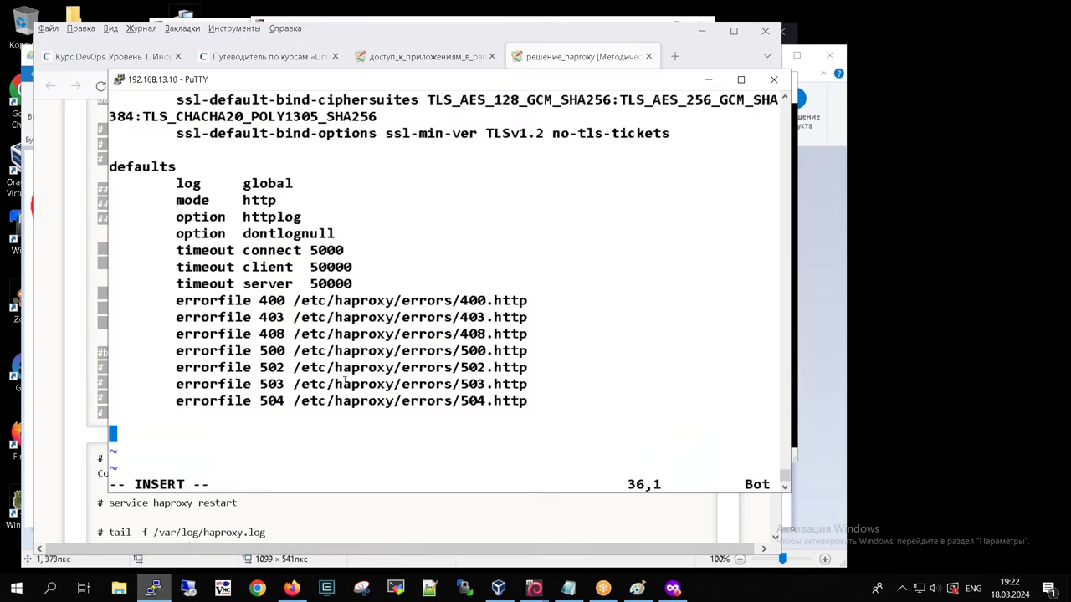
Step: Paste the config into haproxy.cfg and delete the commented http-request header lines
right_click(344, 381)
key(Up)
key(Up)
key(Up)
key(Up)
key(Up)
key(Up)
key(Up)
key(Up)
key(Up)
key(Up)
key(Up)
key(Up)
key(Up)
key(Up)
key(Up)
key(Up)
key(Up)
key(Up)
key(Up)
key(Escape)
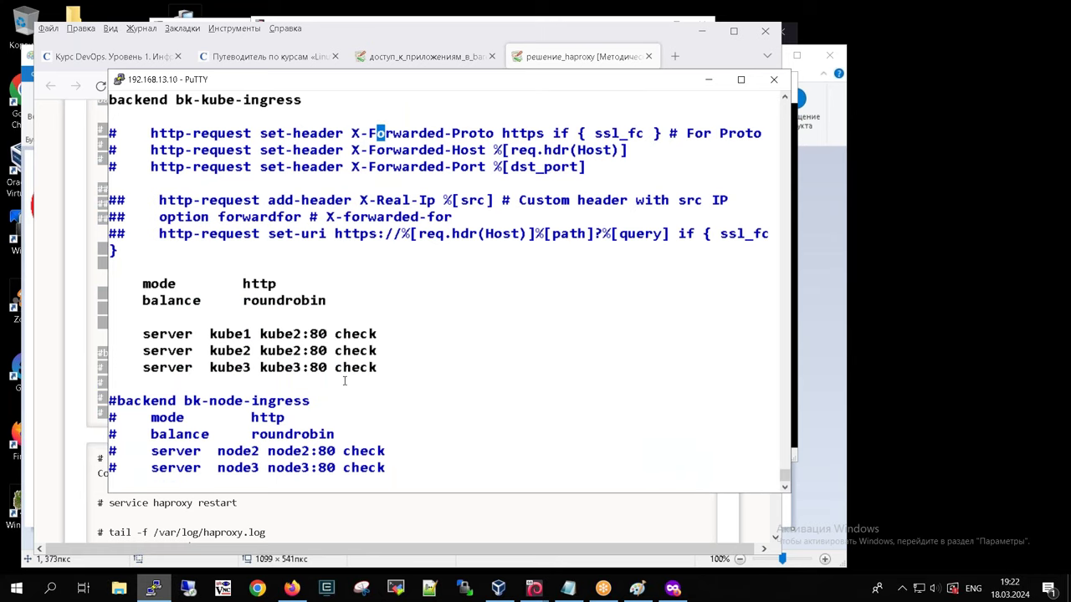
key(d)
key(d)
key(d)
key(d)
key(d)
key(d)
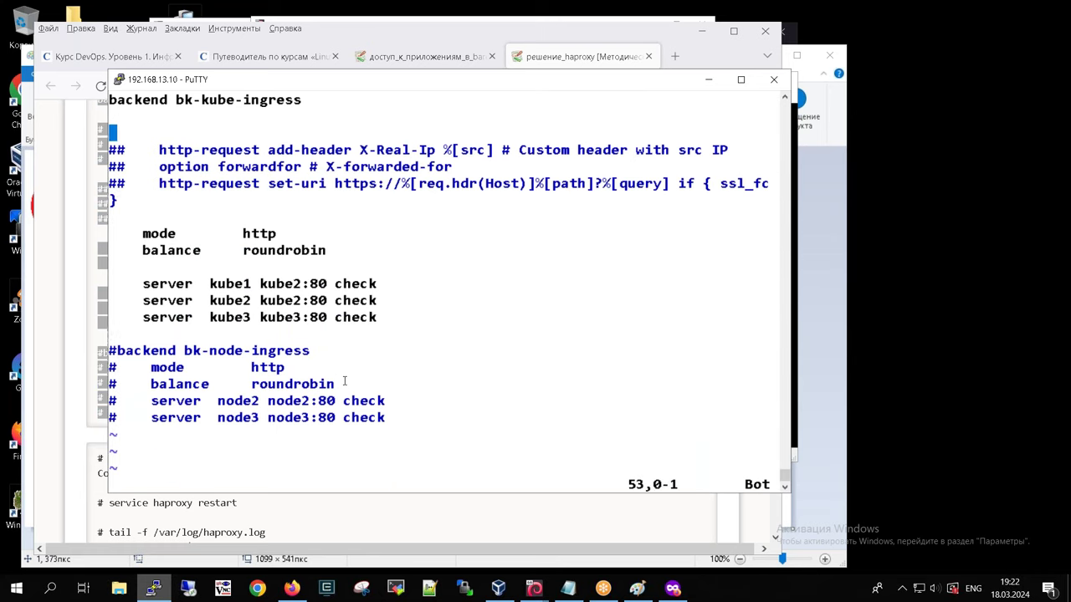
key(d)
key(d)
key(d)
key(d)
key(d)
key(d)
key(d)
key(d)
key(d)
key(d)
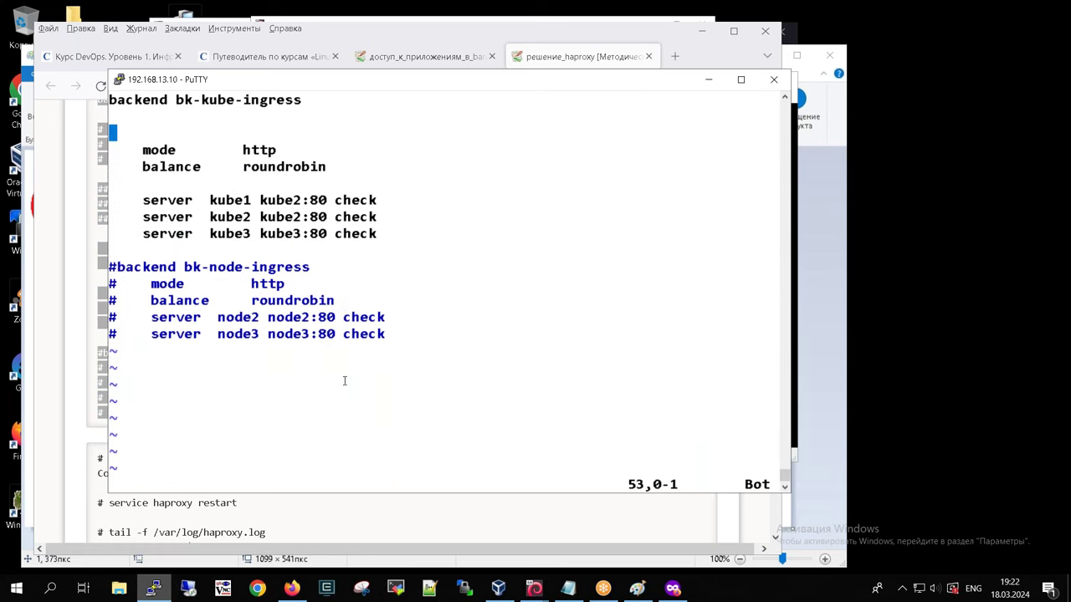
key(Up)
key(Up)
key(Up)
key(Up)
key(Up)
key(Up)
key(Up)
key(Up)
key(Up)
key(Up)
key(Up)
key(Up)
key(Up)
key(Up)
key(Up)
key(Up)
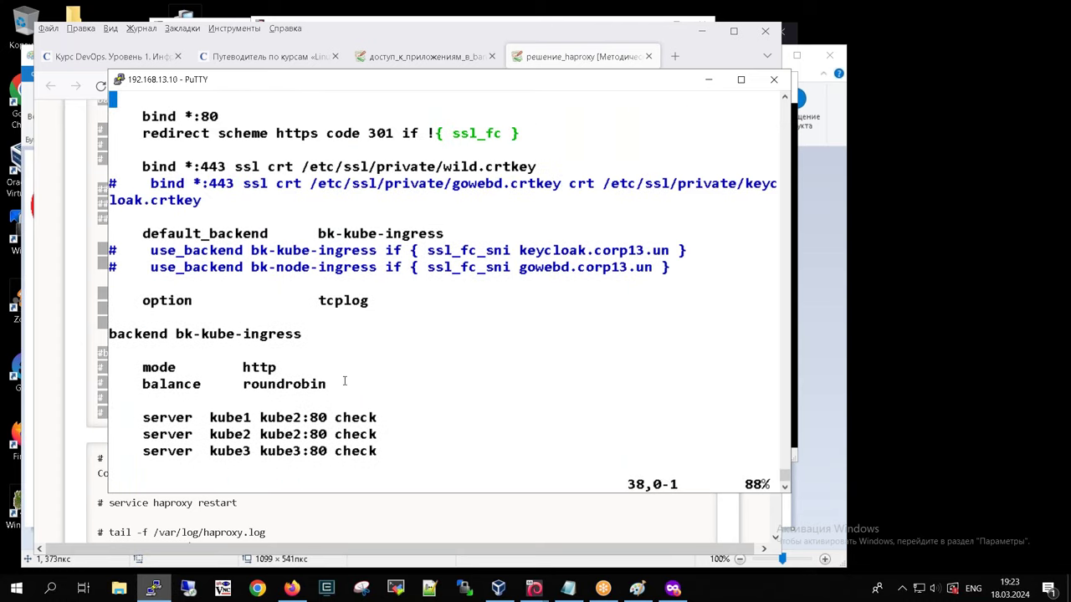
key(Up)
key(Up)
key(Up)
key(Up)
key(Up)
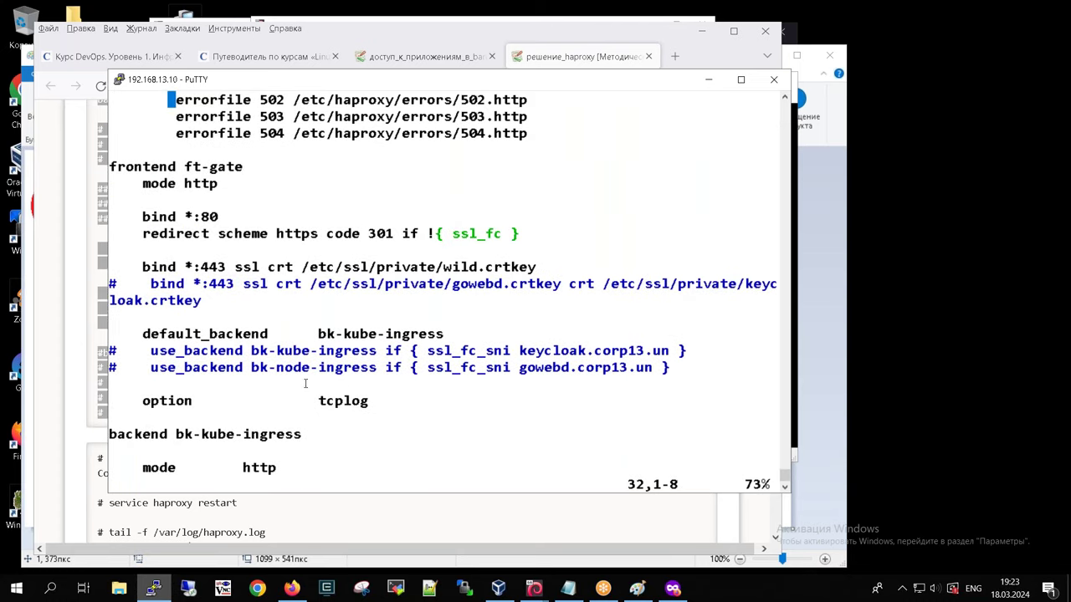
Step: Review the frontend's port 80 and 443 binds, https redirect, wild.crtkey certificate and default backend
drag(144, 217, 318, 234)
double_click(343, 233)
triple_click(291, 237)
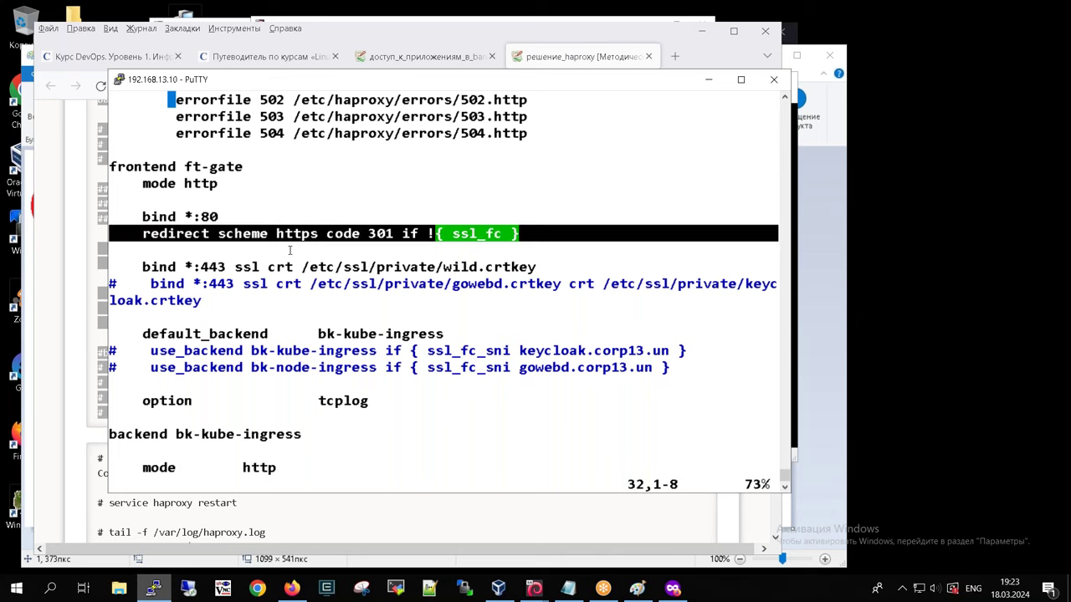
click(295, 234)
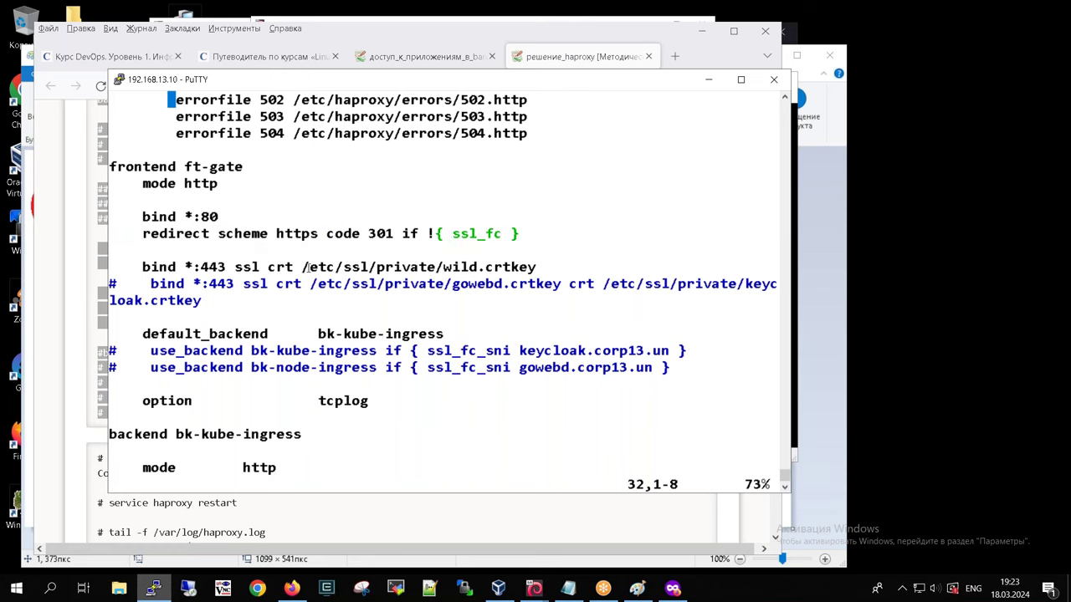
drag(443, 267, 536, 267)
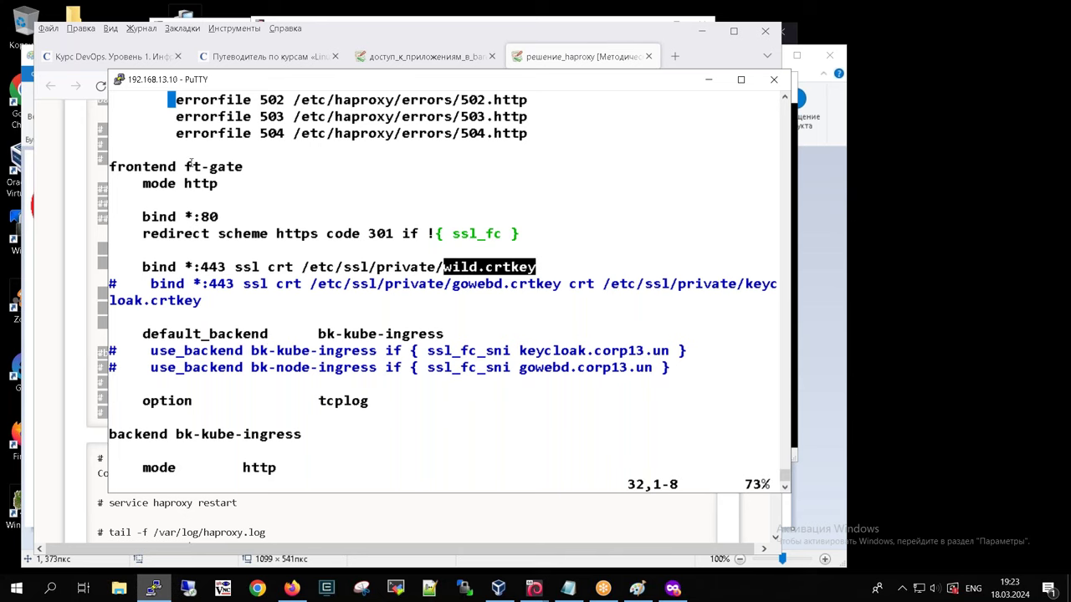
drag(160, 166, 242, 166)
drag(194, 216, 251, 217)
drag(188, 266, 219, 267)
drag(311, 335, 376, 335)
key(Down)
key(Down)
key(Down)
key(Down)
key(Down)
key(Down)
key(Down)
key(Down)
key(Down)
key(Down)
key(Down)
key(Down)
key(Down)
key(Down)
key(Down)
key(Down)
key(Down)
key(Down)
key(Down)
key(Down)
key(Down)
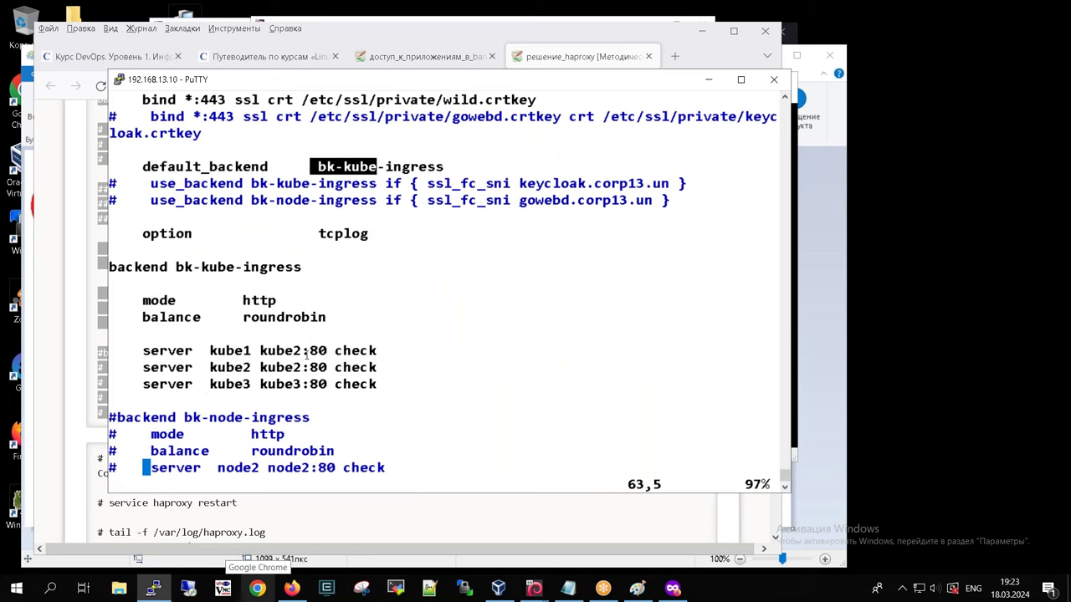
drag(307, 355, 324, 353)
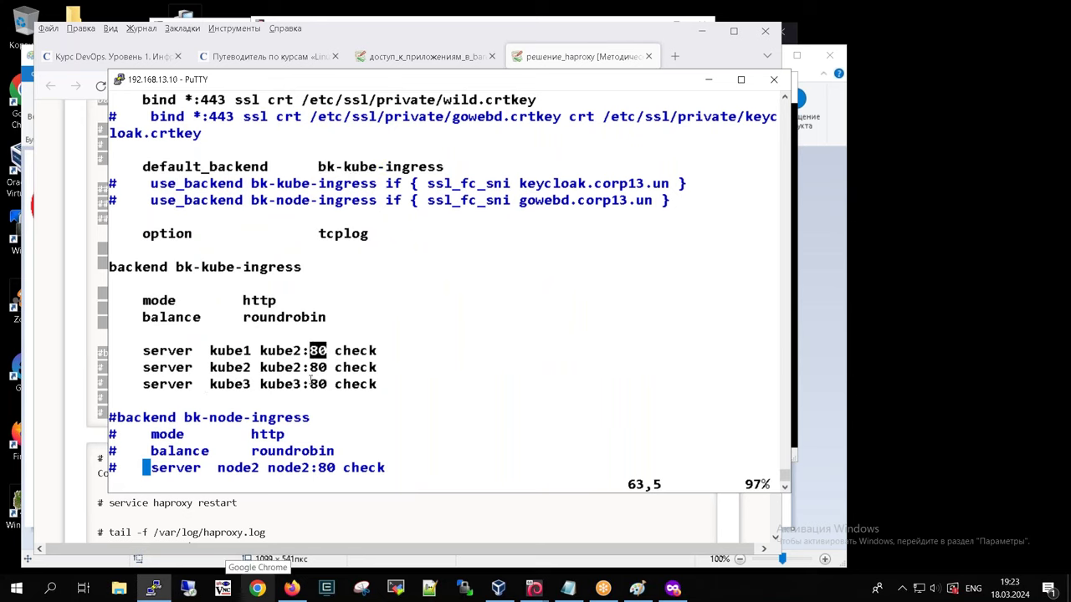
click(344, 353)
Step: Change the kube1 server address from kube2:80 to kube1:80
key(Down)
key(Up)
key(Up)
key(Up)
key(Up)
key(Up)
key(Up)
key(Up)
key(Up)
key(Right)
key(Right)
key(Right)
key(Right)
key(Right)
key(Right)
key(Right)
key(Right)
key(Right)
key(Right)
key(Right)
key(Right)
key(Right)
key(Right)
key(Right)
key(Right)
key(Right)
key(Right)
key(Right)
key(Right)
key(Left)
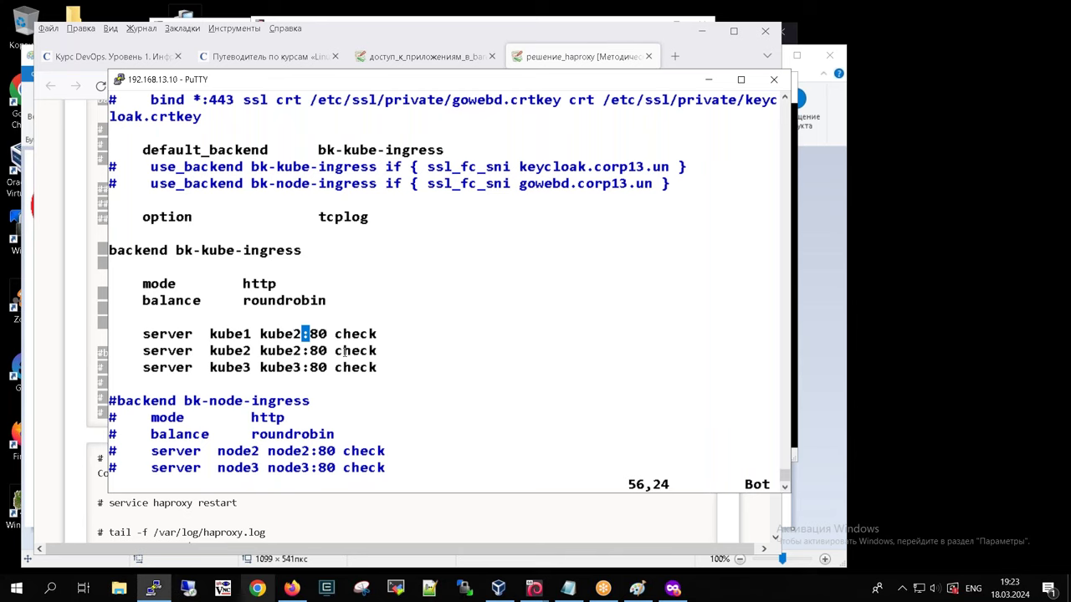
key(i)
key(BackSpace)
text(1)
Step: Review the check options on the kube server lines and leave insert mode
key(Down)
key(Down)
key(Down)
key(Up)
key(Up)
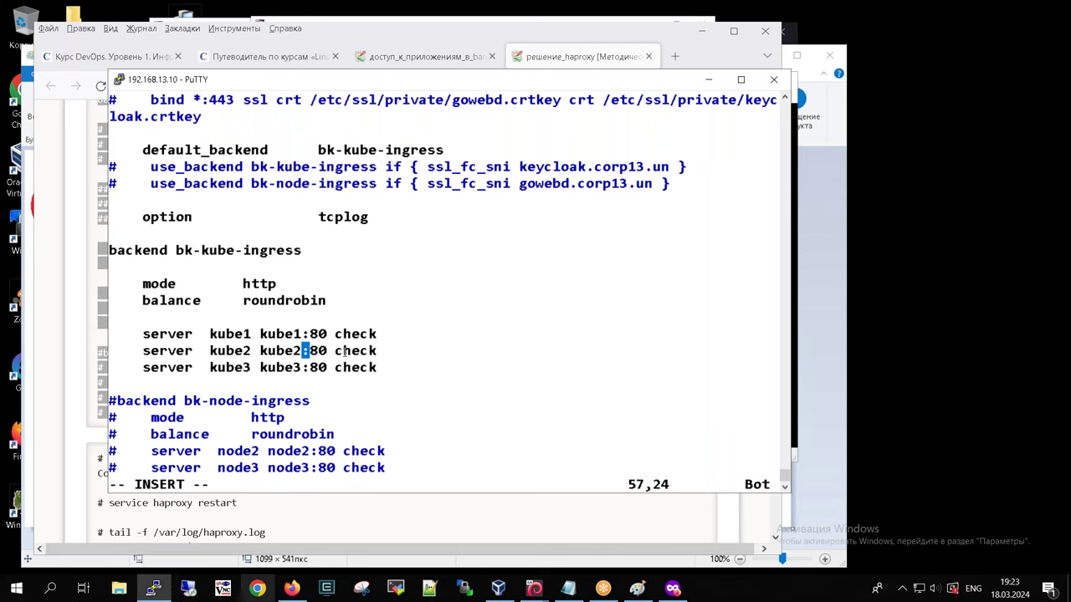
double_click(358, 351)
click(359, 351)
double_click(361, 334)
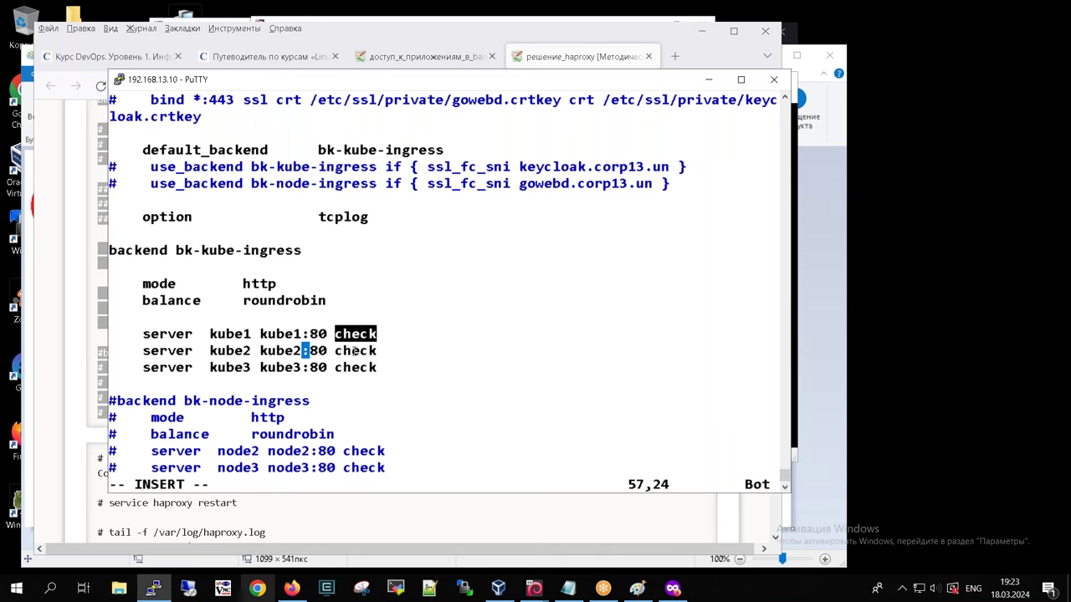
double_click(355, 351)
click(350, 364)
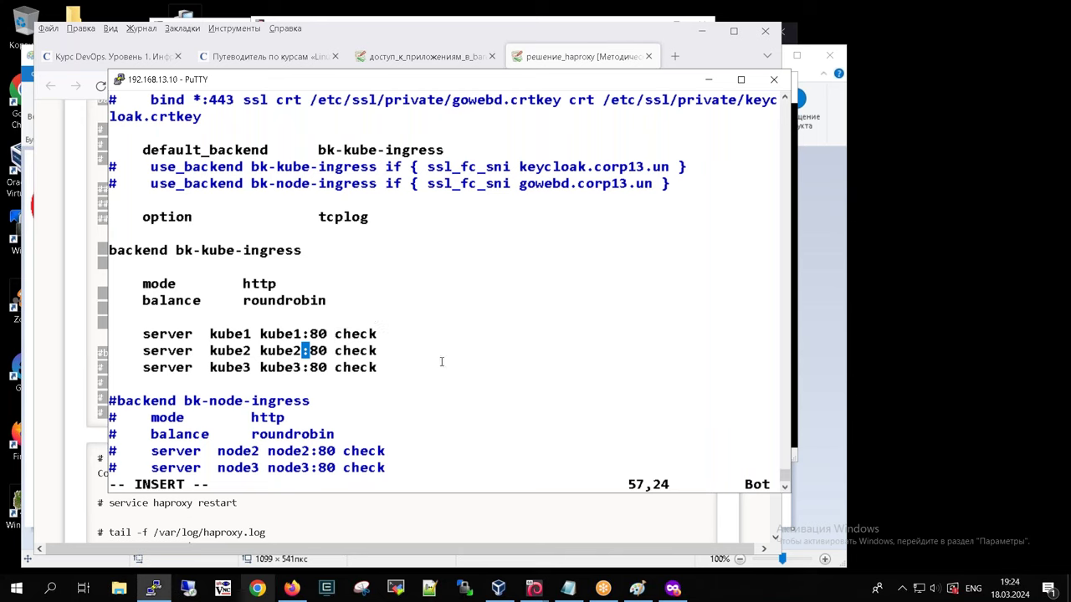
key(Down)
key(Down)
key(Down)
key(Down)
key(Down)
key(Down)
key(Down)
key(Escape)
Step: Save haproxy.cfg and validate it with the wiki's haproxy config check command
text(:wq)
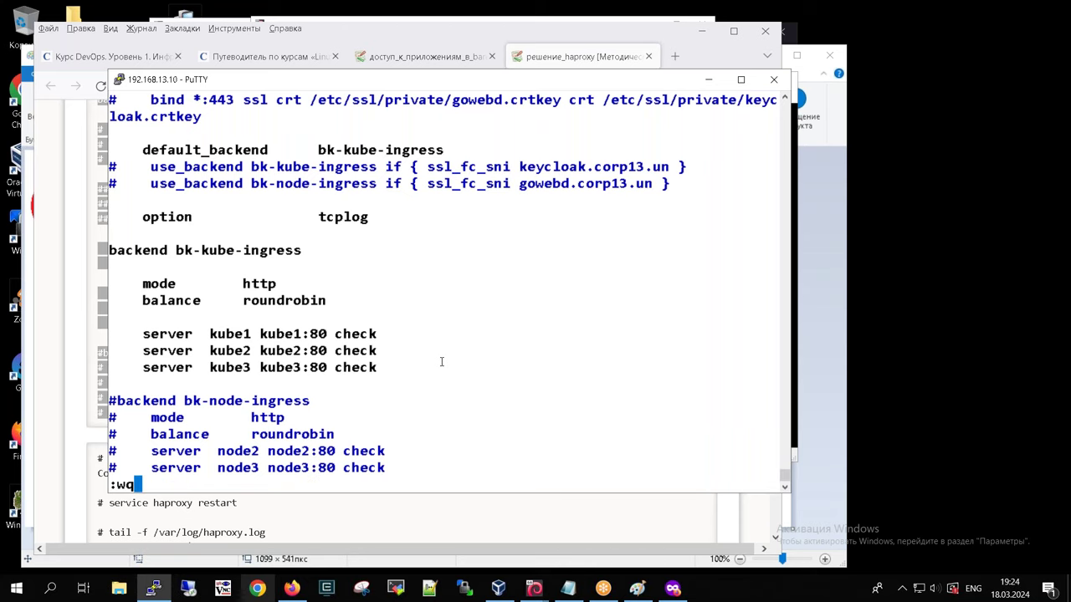
key(Return)
key(Return)
key(Return)
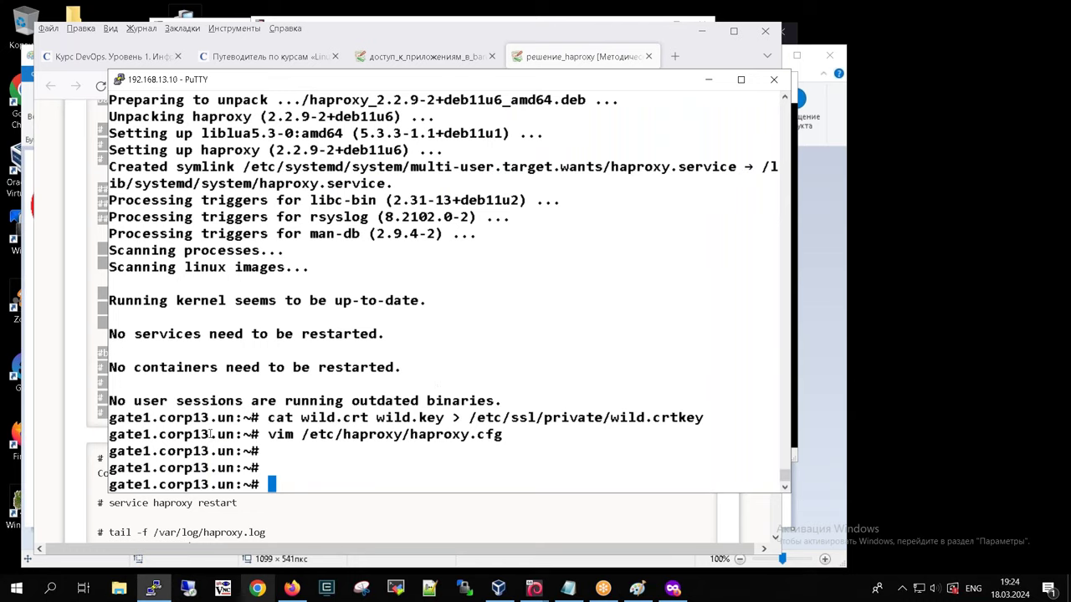
click(68, 471)
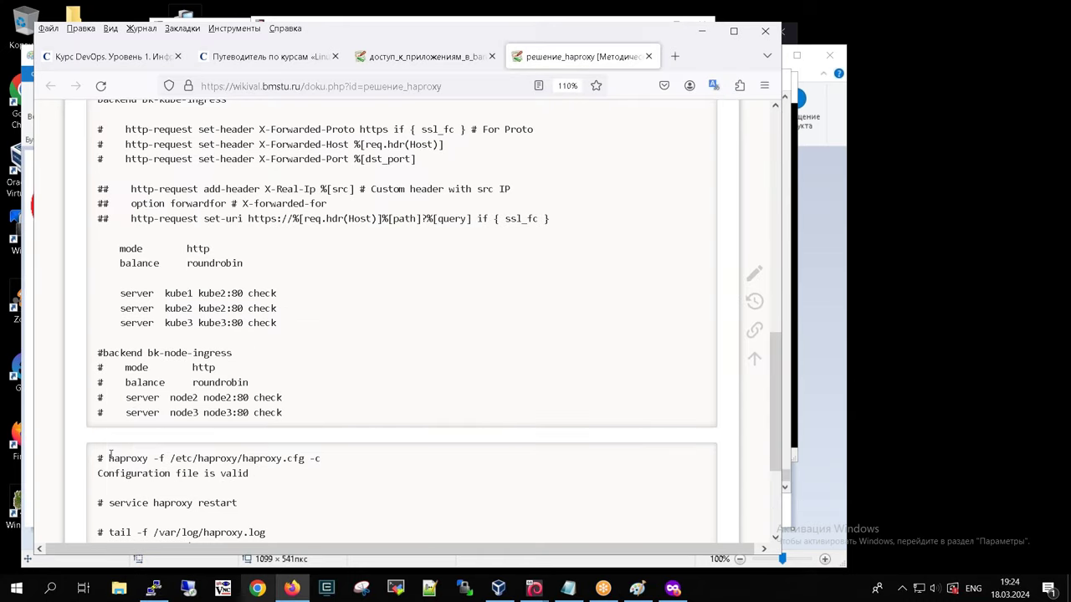
drag(110, 454, 363, 455)
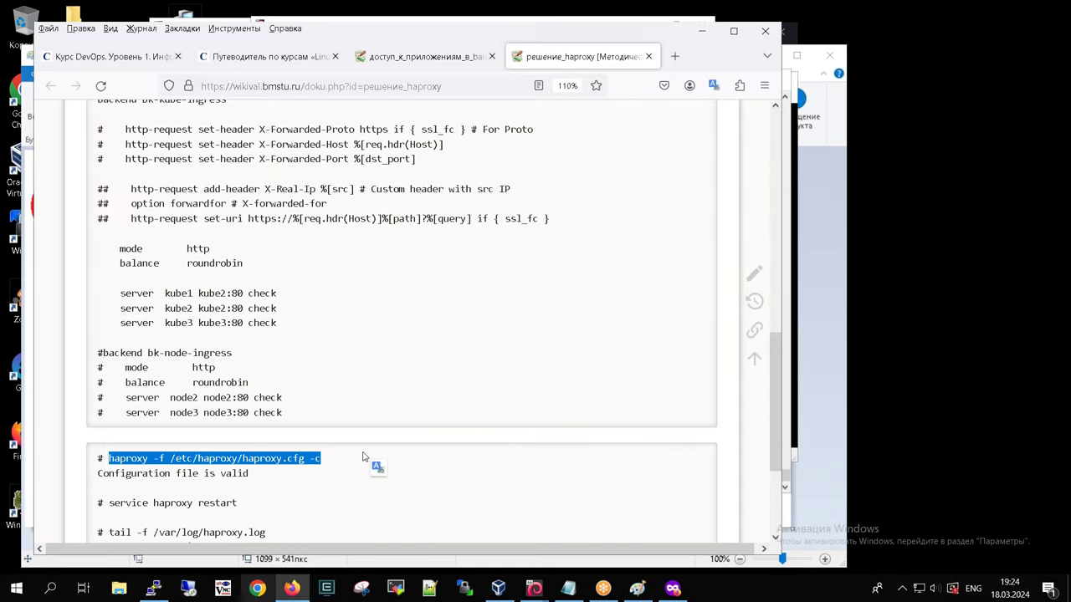
key(ctrl+c)
key(alt+Tab)
right_click(439, 363)
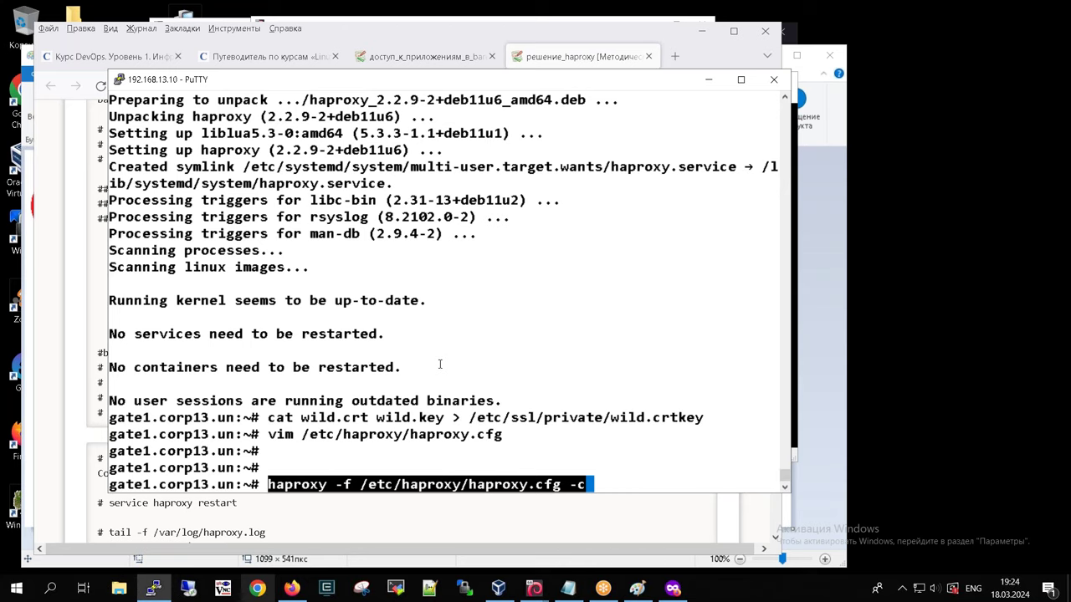
key(Return)
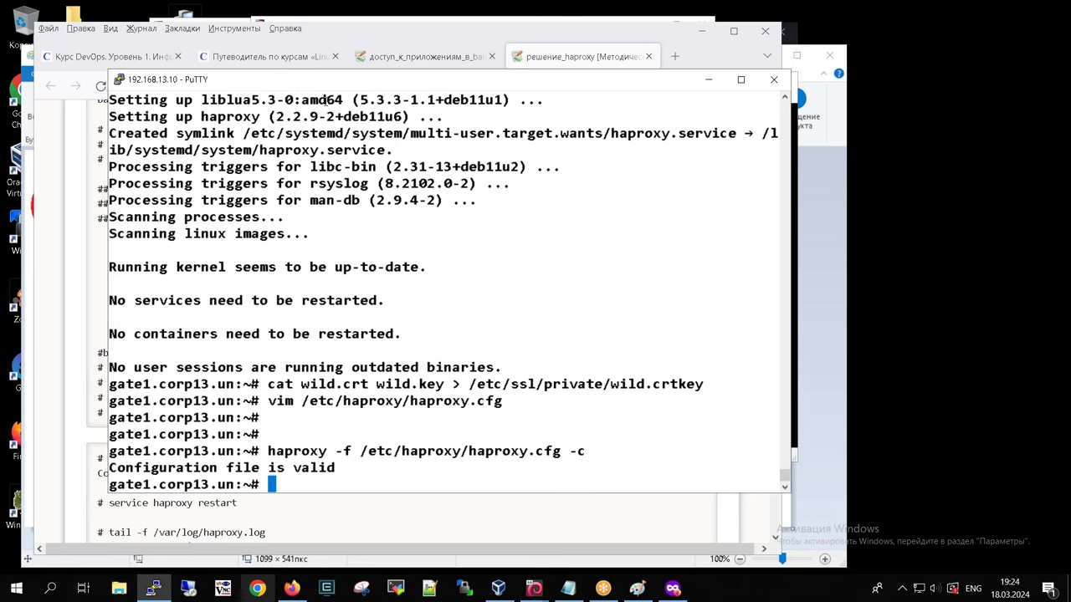
Step: Restart the haproxy service on gate1
drag(347, 79, 360, 63)
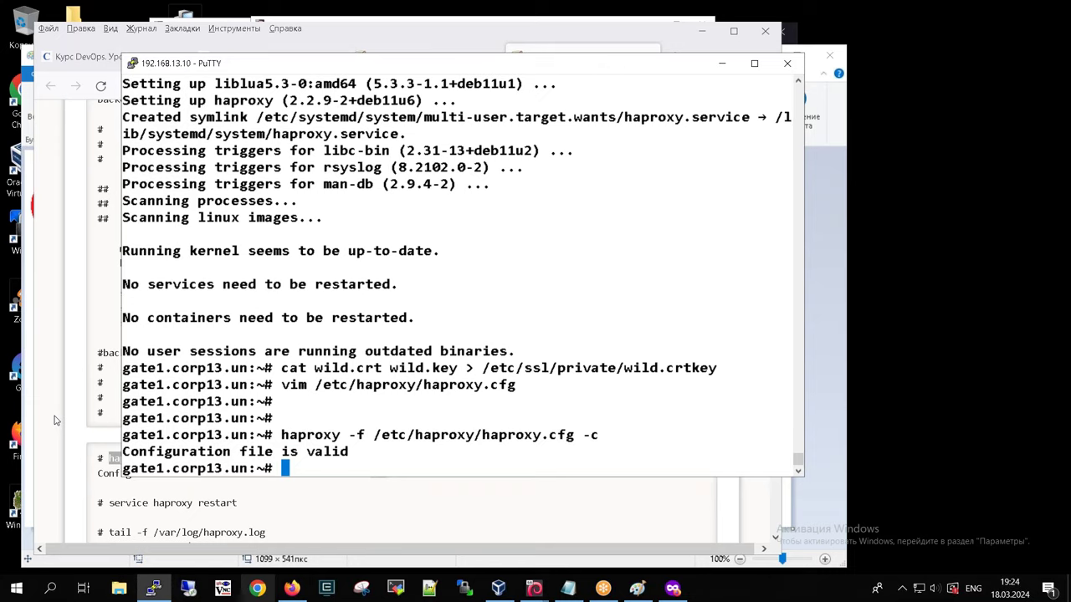
click(144, 502)
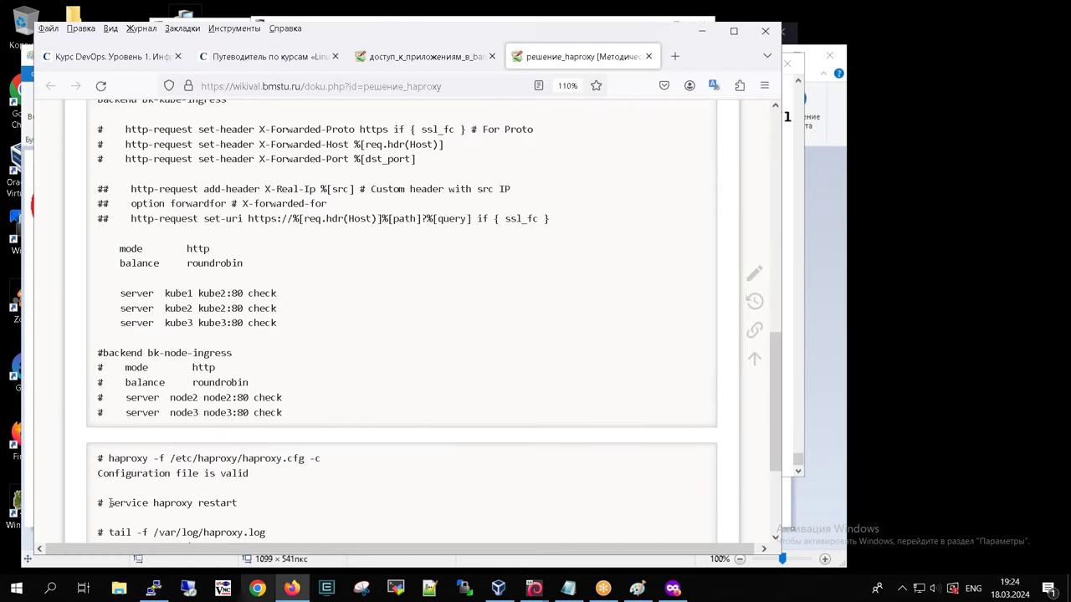
drag(109, 502, 243, 502)
key(alt+Tab)
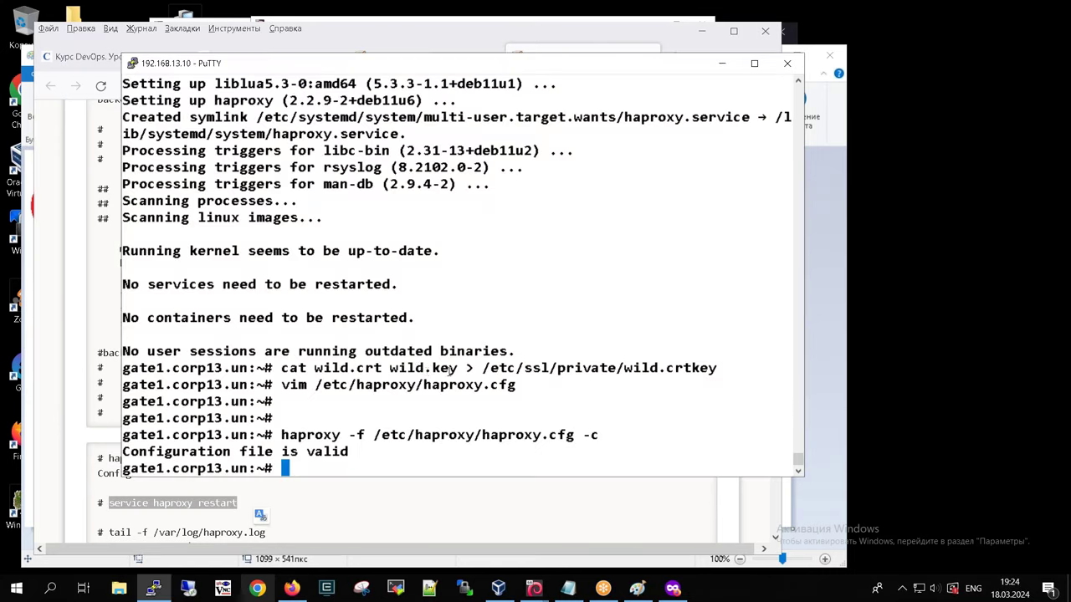
right_click(426, 371)
key(Return)
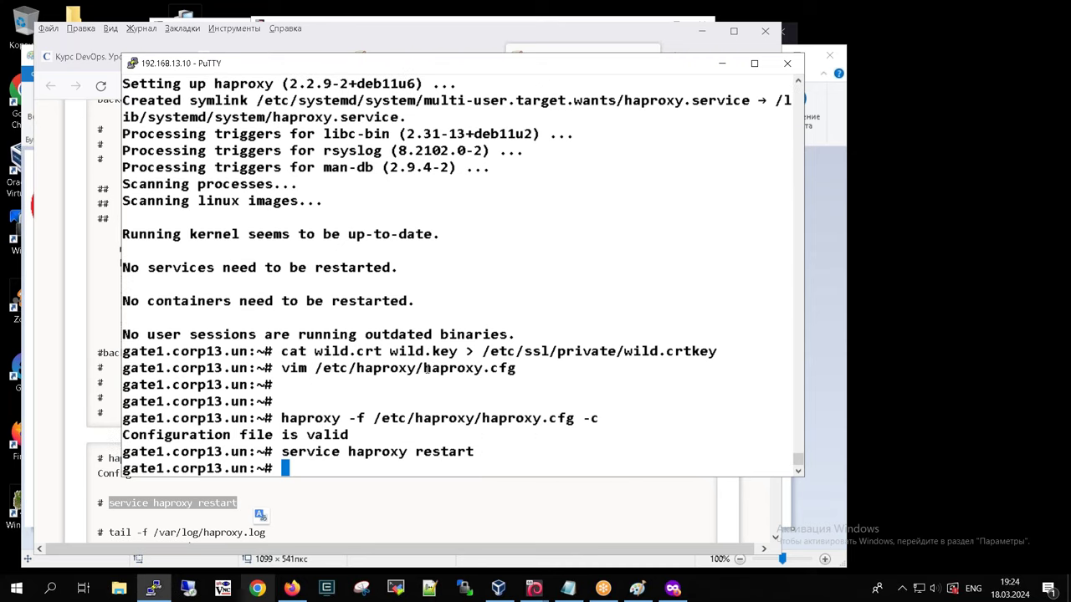
Step: Follow the HAProxy log with 'tail -f /var/log/haproxy.log'
click(109, 533)
drag(108, 533, 270, 535)
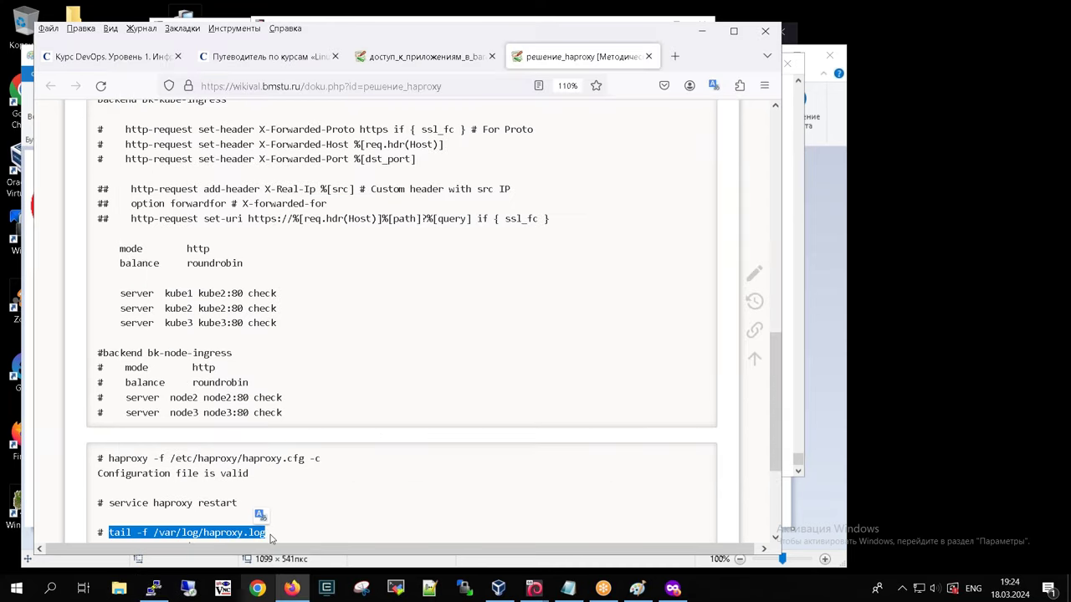
key(alt+Tab)
right_click(414, 333)
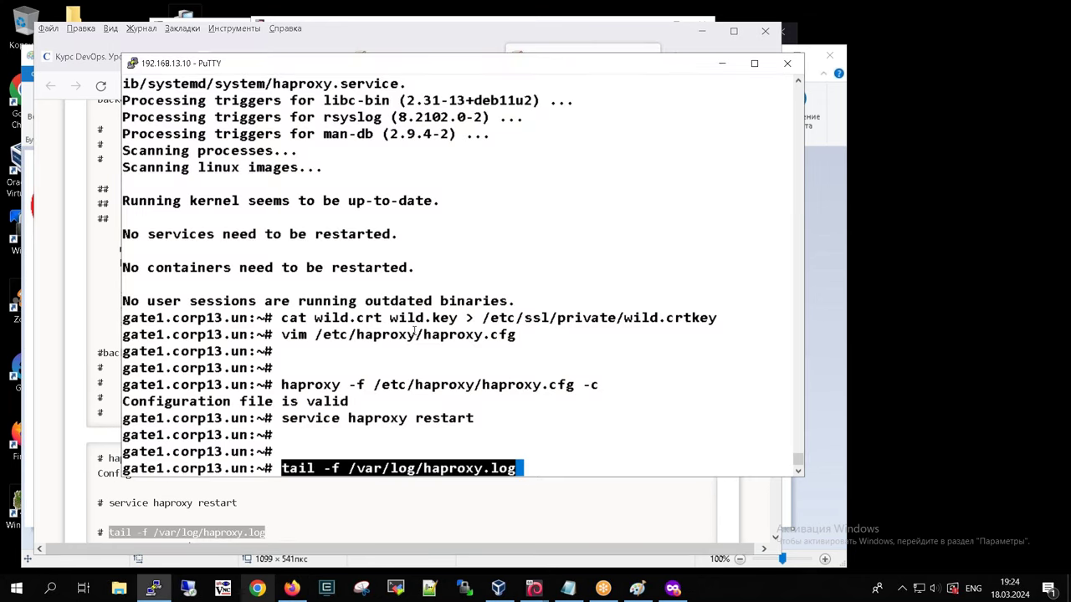
key(Return)
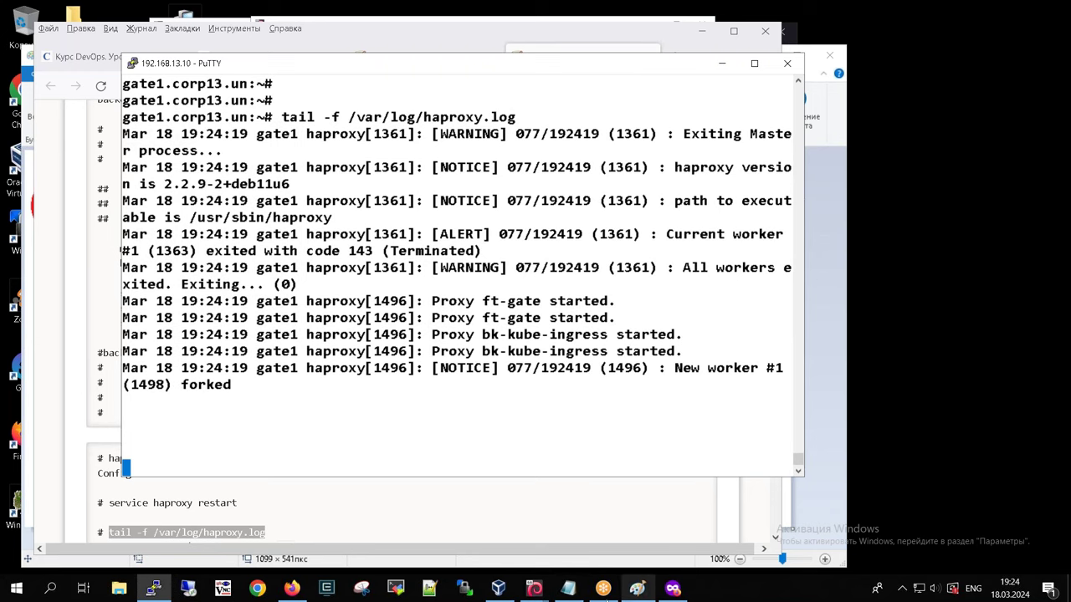
Step: Reload the gowebd page four times in the client2 VM's browser
click(499, 588)
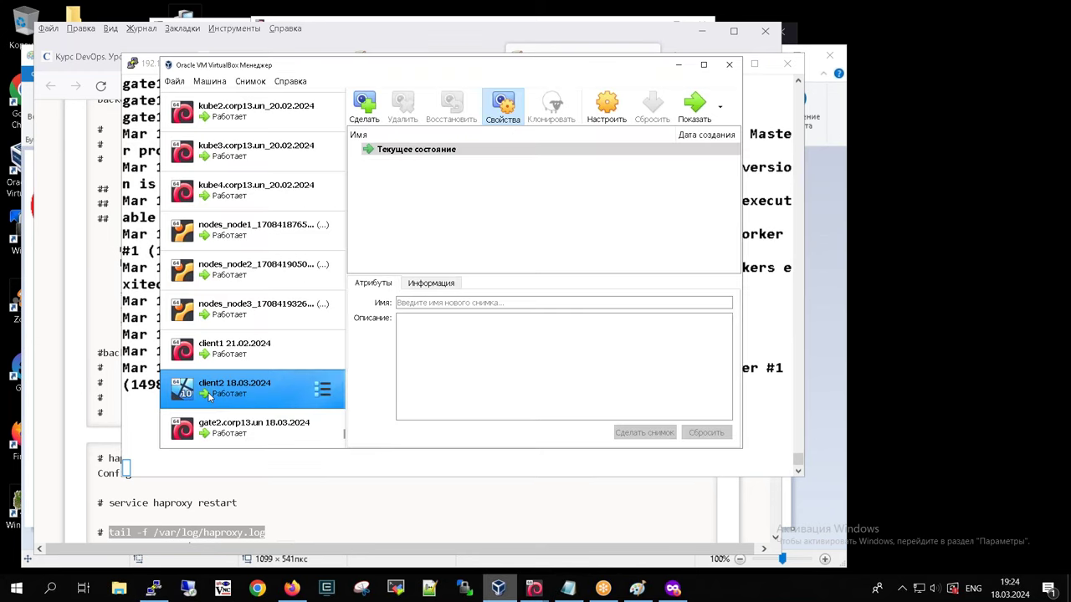
double_click(209, 398)
click(294, 108)
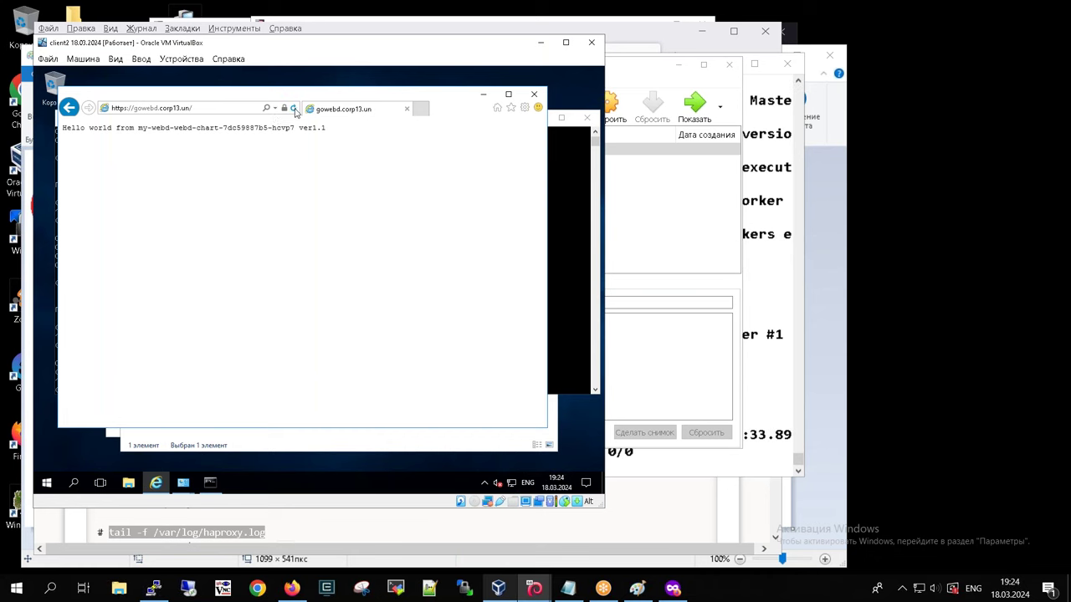
click(294, 109)
click(294, 109)
click(294, 109)
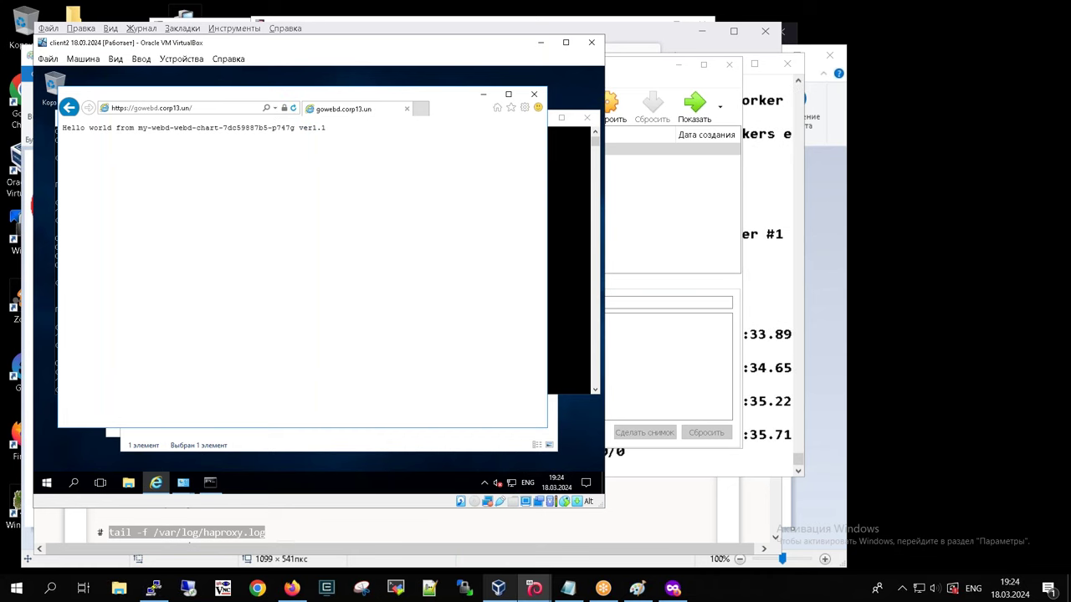
Step: Stop the HAProxy log tail, log out of gate1, and return to the wiki
click(777, 331)
key(ctrl+c)
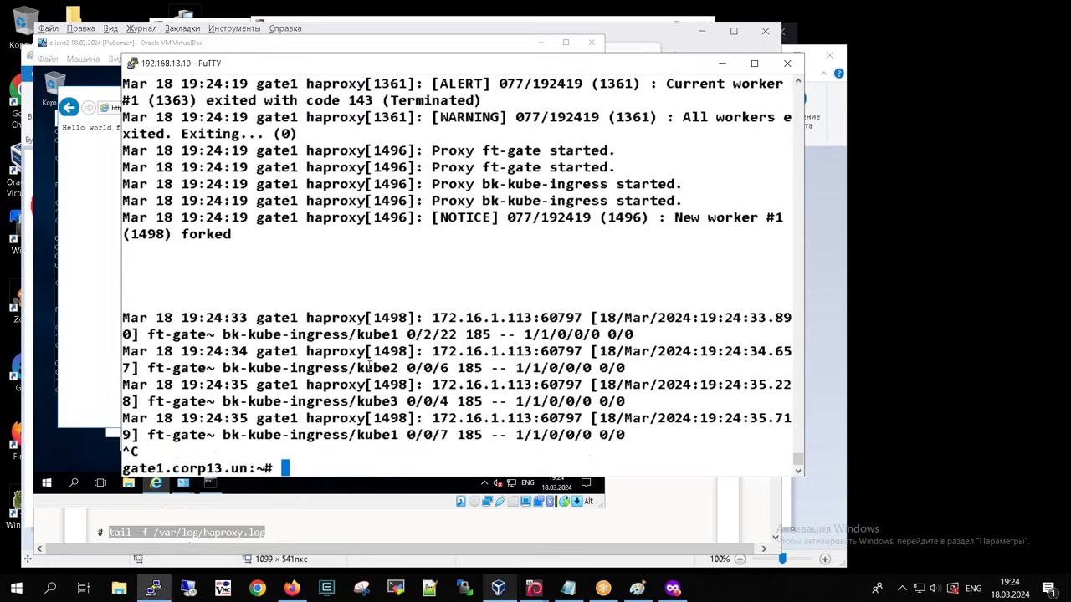
key(ctrl+d)
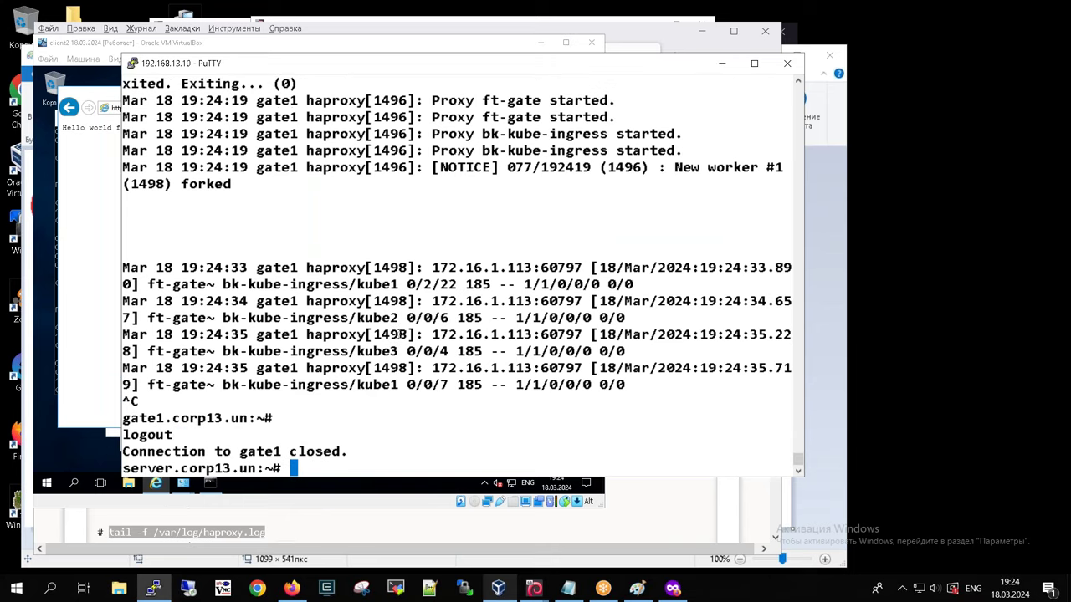
text(ssh gate1)
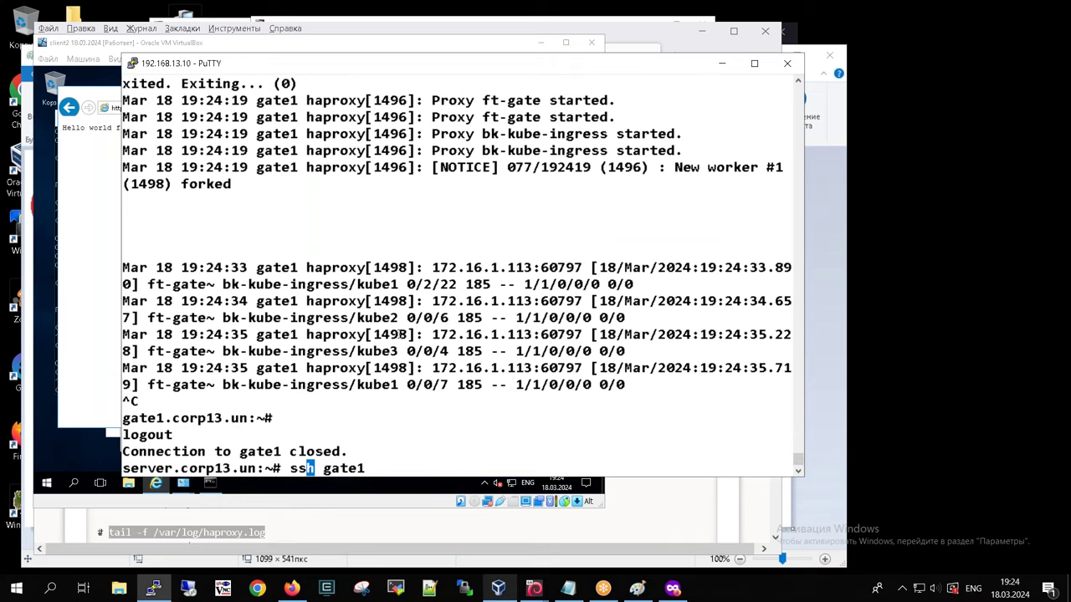
key(ctrl+c)
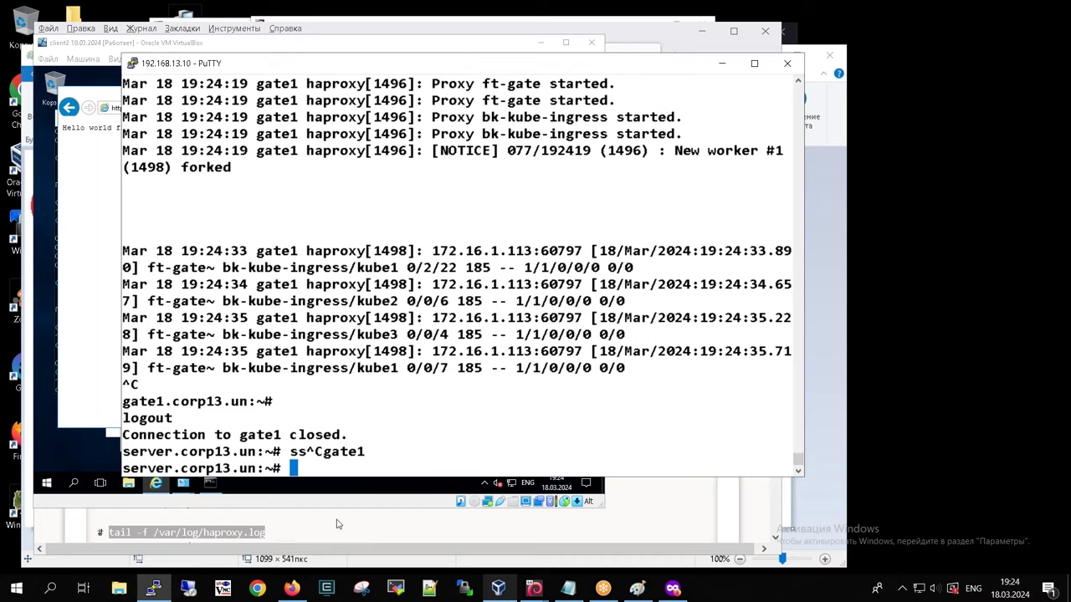
click(337, 524)
scroll(337, 524, down, 3)
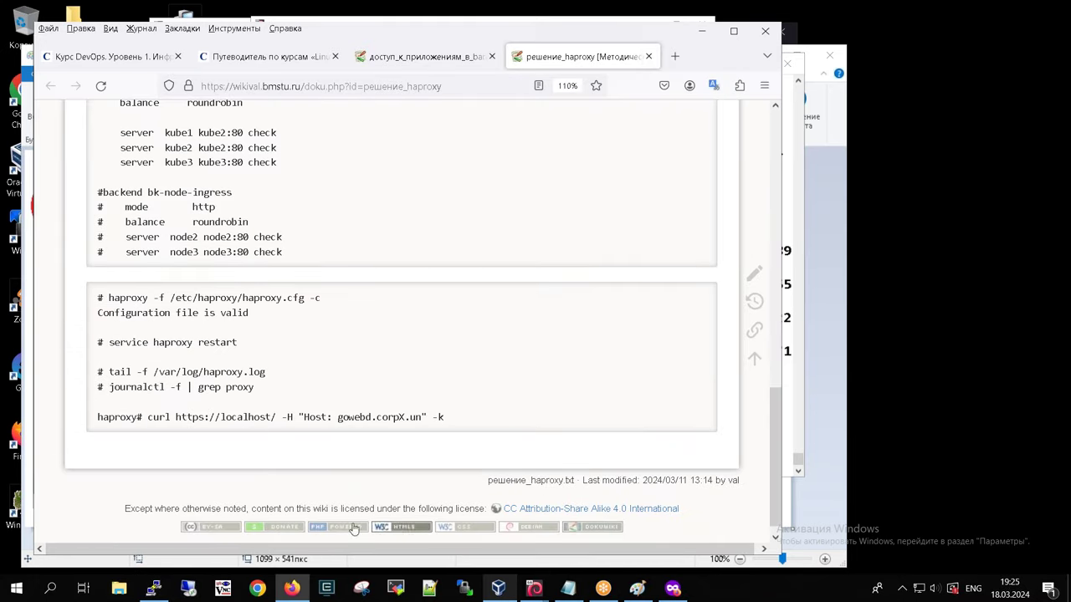
Step: Close the решение_haproxy tab and install HAProxy on gate2 from the wiki's command
click(649, 57)
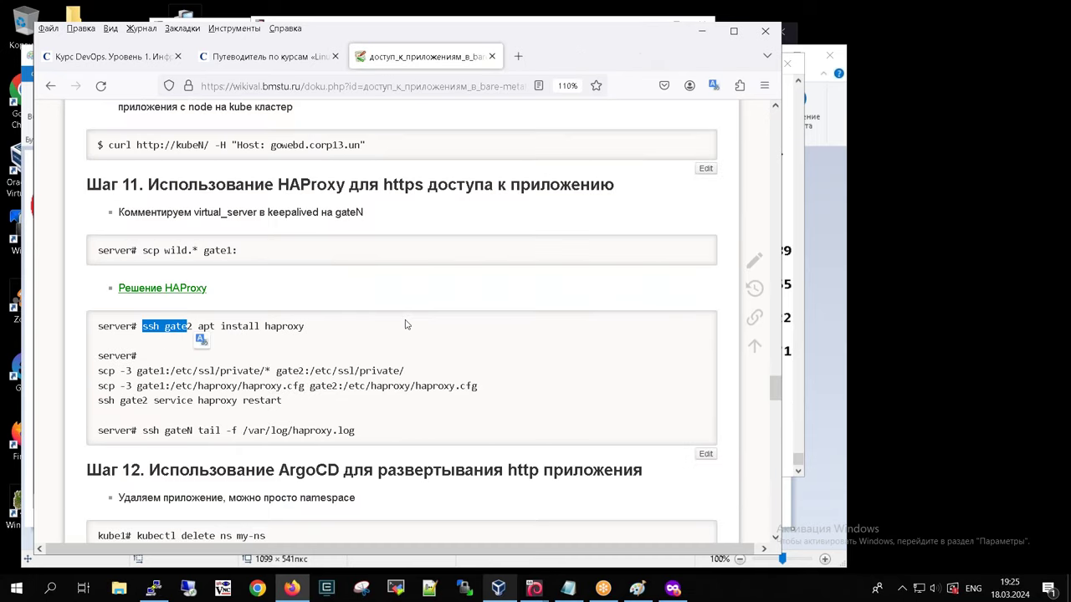
drag(97, 373, 306, 416)
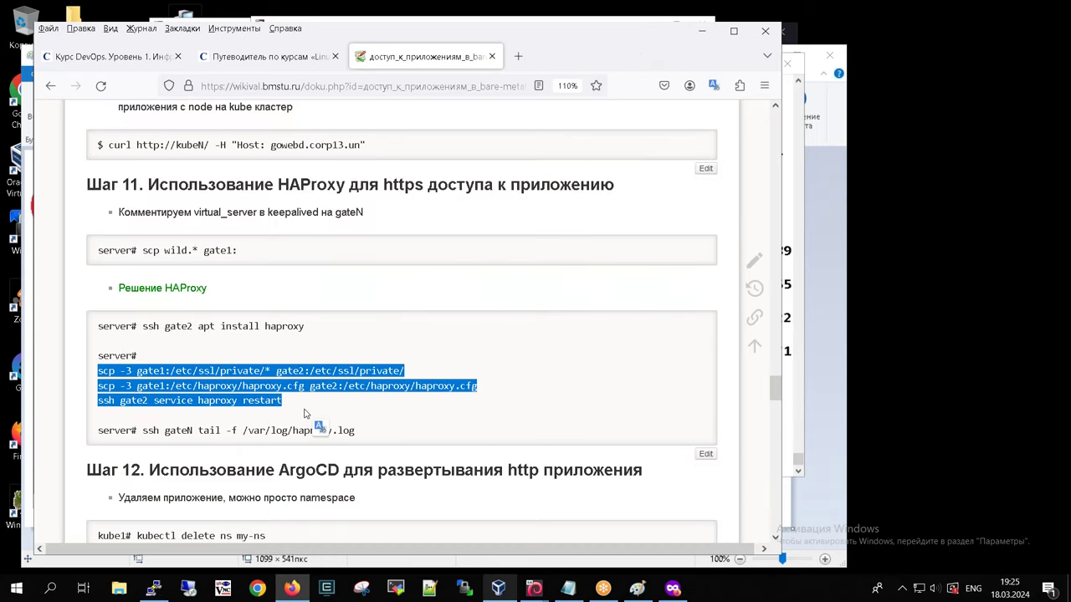
drag(142, 327, 312, 332)
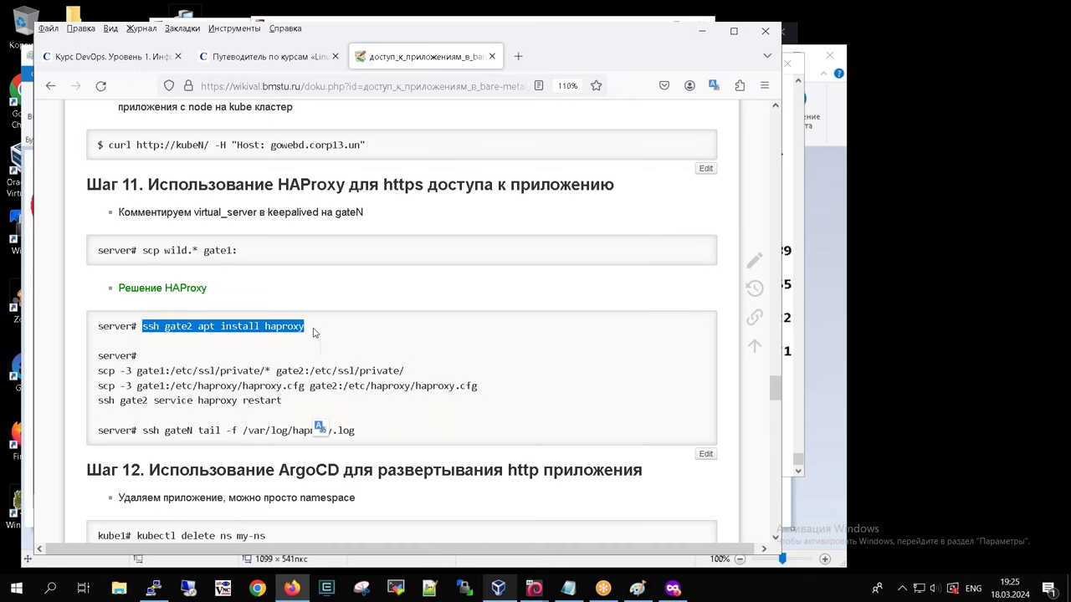
key(alt+Tab)
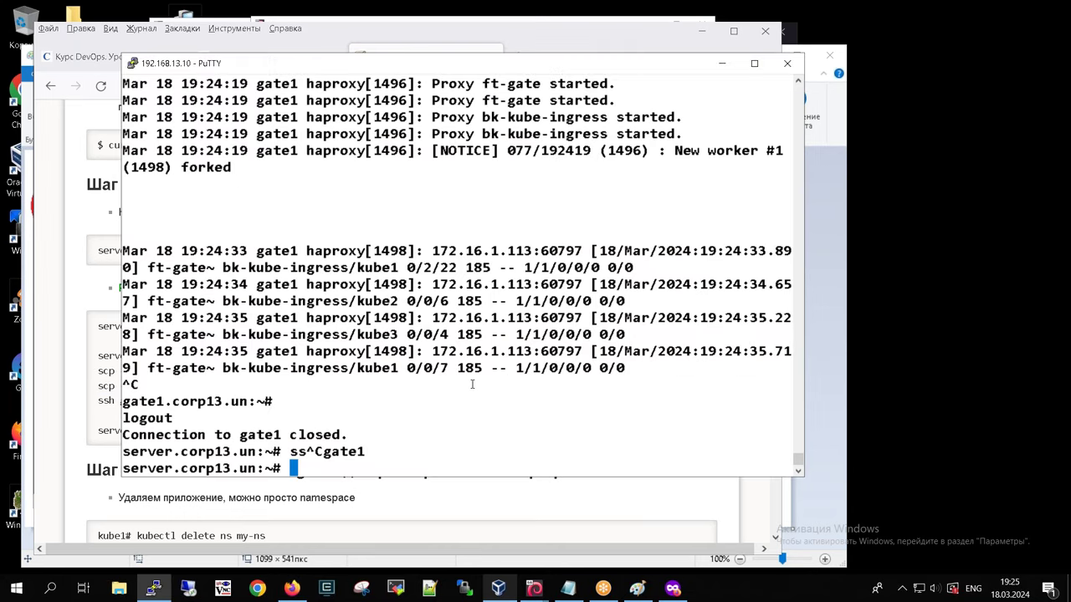
right_click(472, 384)
key(Return)
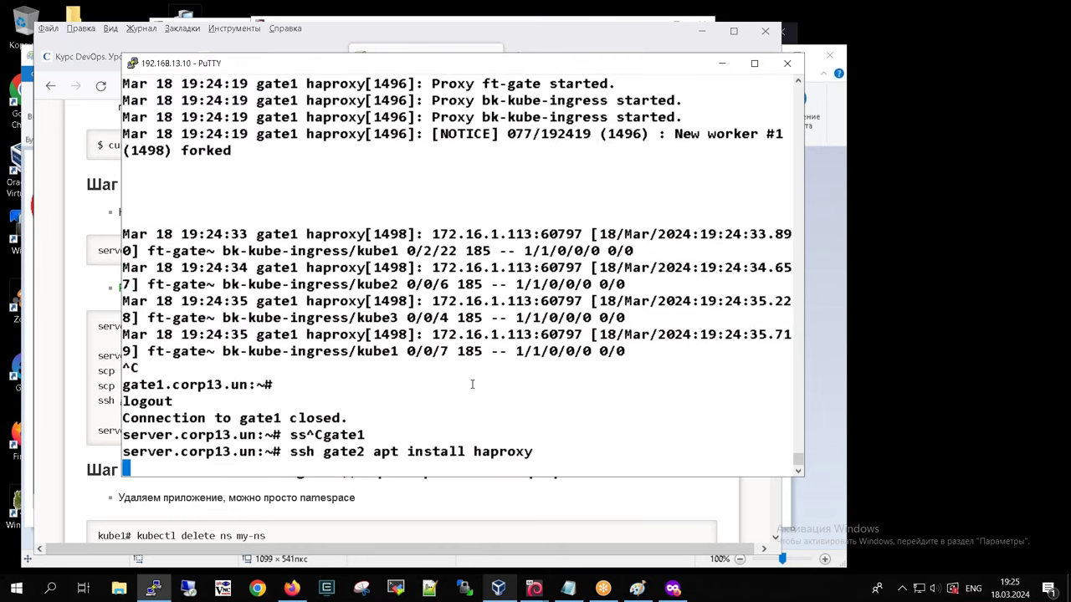
key(Return)
Step: Copy gate1's SSL certificates and haproxy.cfg to gate2 and restart HAProxy there
click(101, 370)
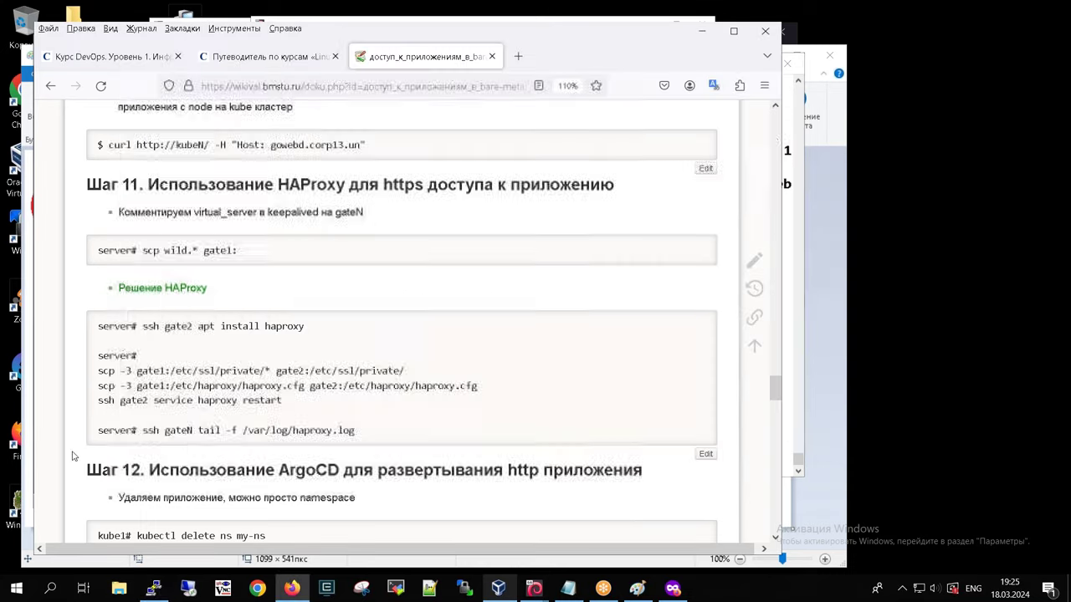
drag(98, 370, 284, 401)
key(ctrl+c)
key(alt+Tab)
right_click(374, 361)
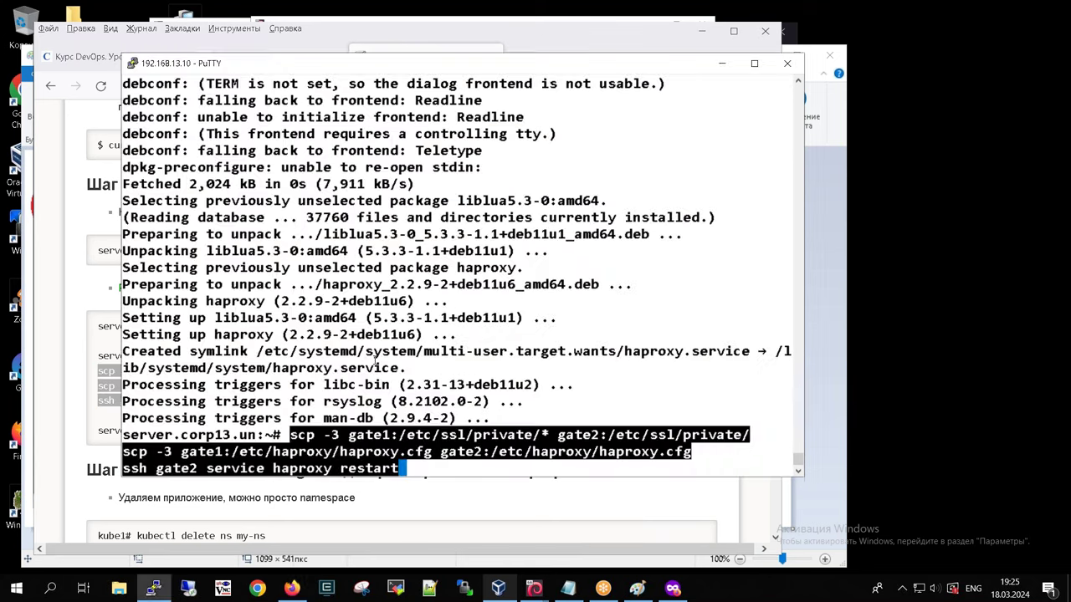
key(Return)
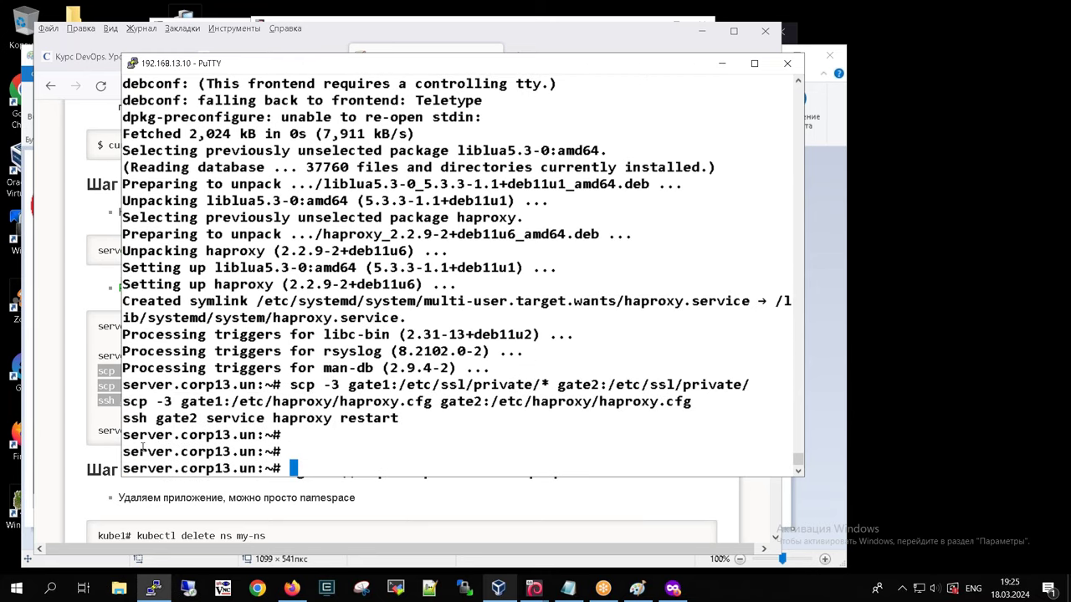
click(99, 430)
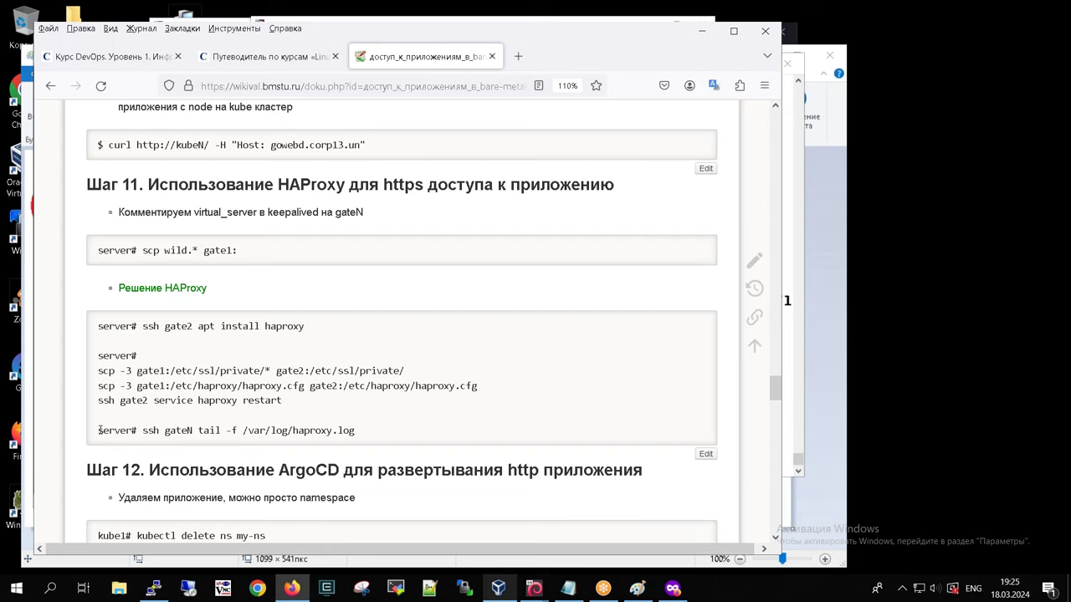
Step: Copy 'kubectl delete ns my-ns' from the wiki and log into kube1 with 'ssh kube1'
scroll(107, 427, down, 3)
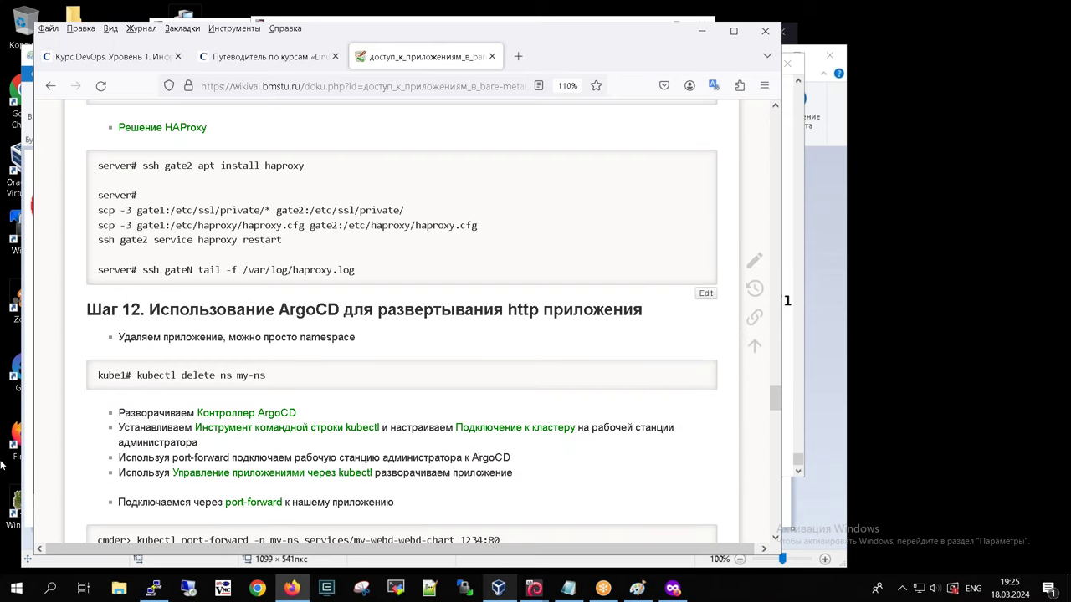
scroll(349, 385, down, 8)
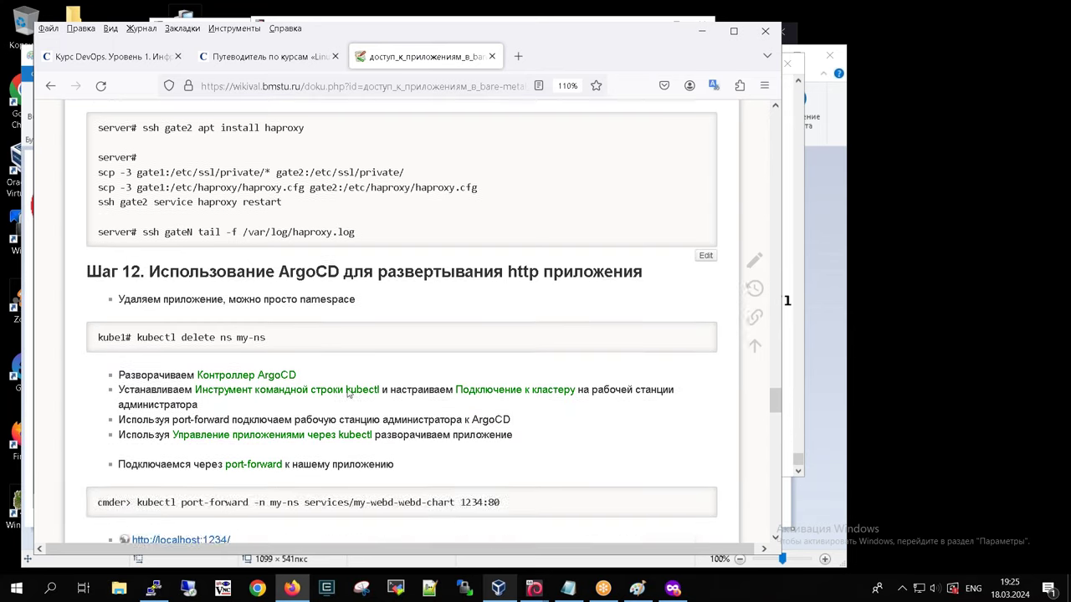
scroll(401, 326, up, 8)
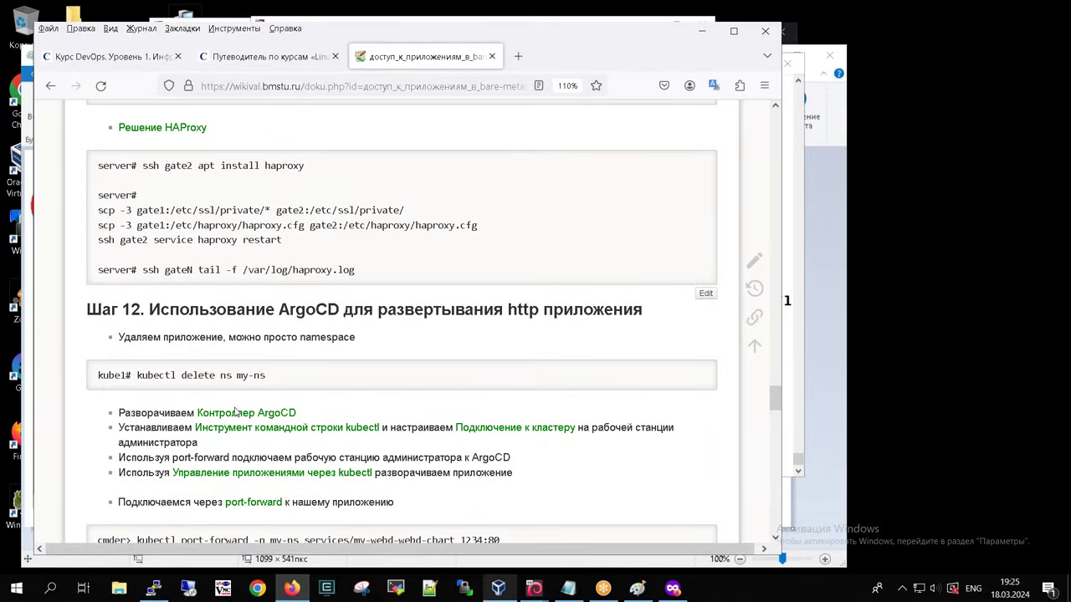
drag(137, 375, 315, 377)
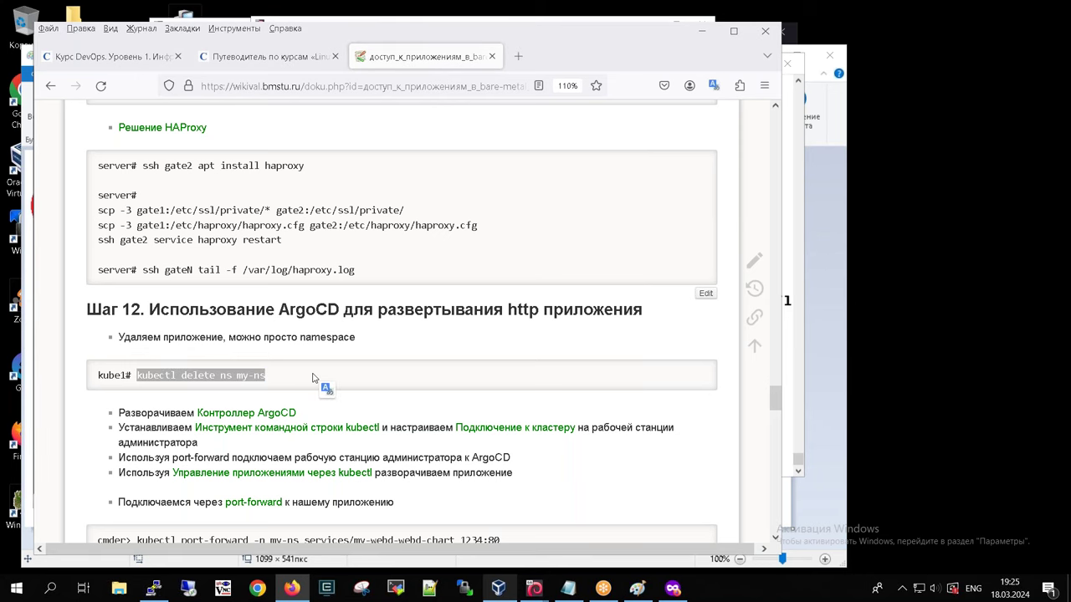
key(alt+Tab)
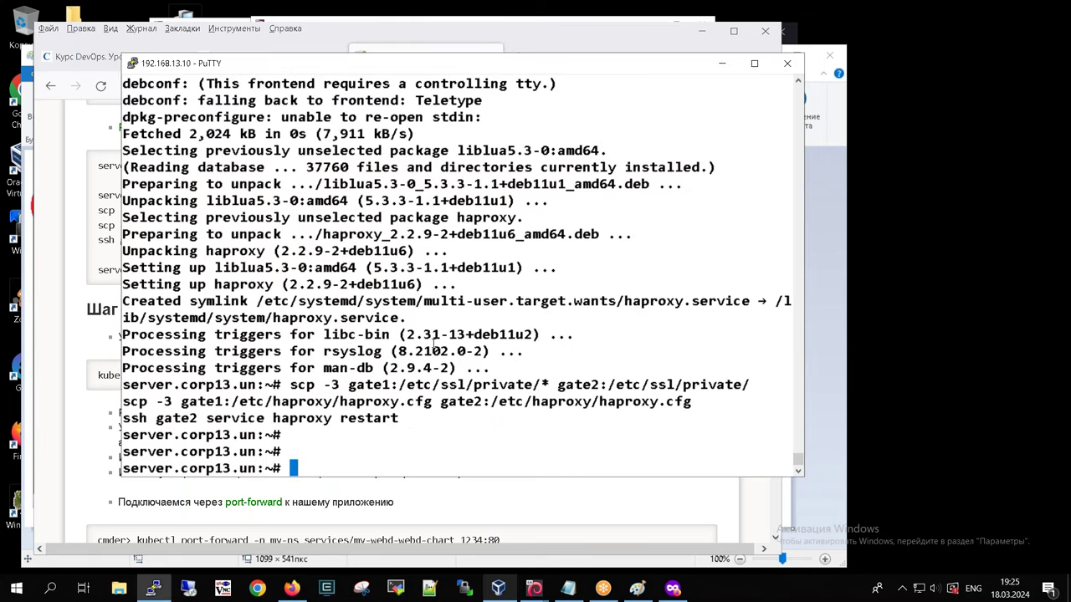
text(ssh)
key(Up)
key(Up)
key(Up)
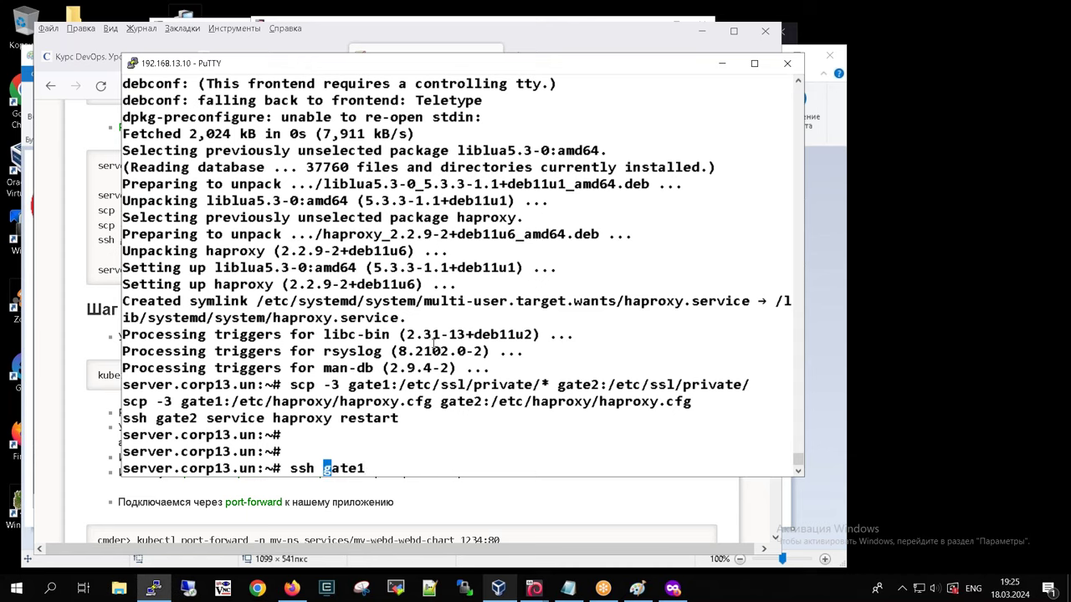
key(Up)
key(Down)
key(Up)
key(Return)
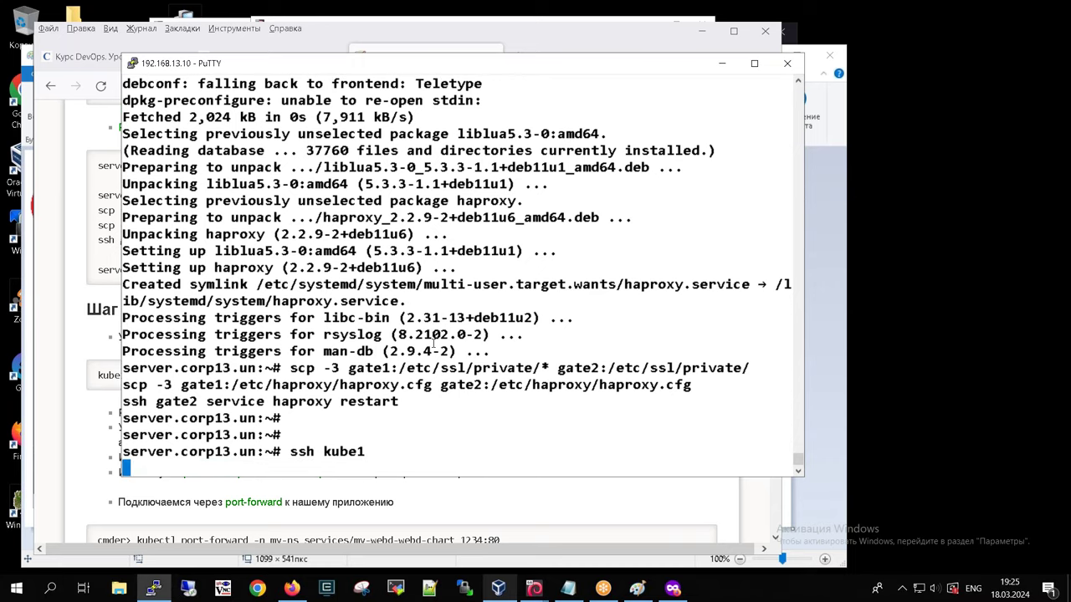
Step: Run 'kubectl delete ns my-ns' on kube1 to remove the my-ns namespace
right_click(761, 288)
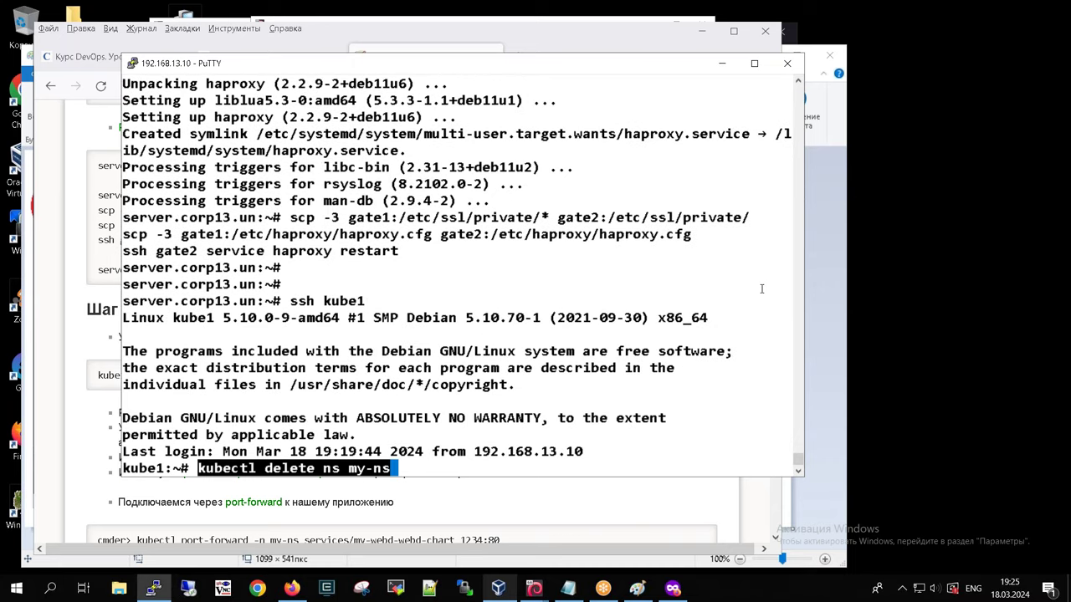
key(Return)
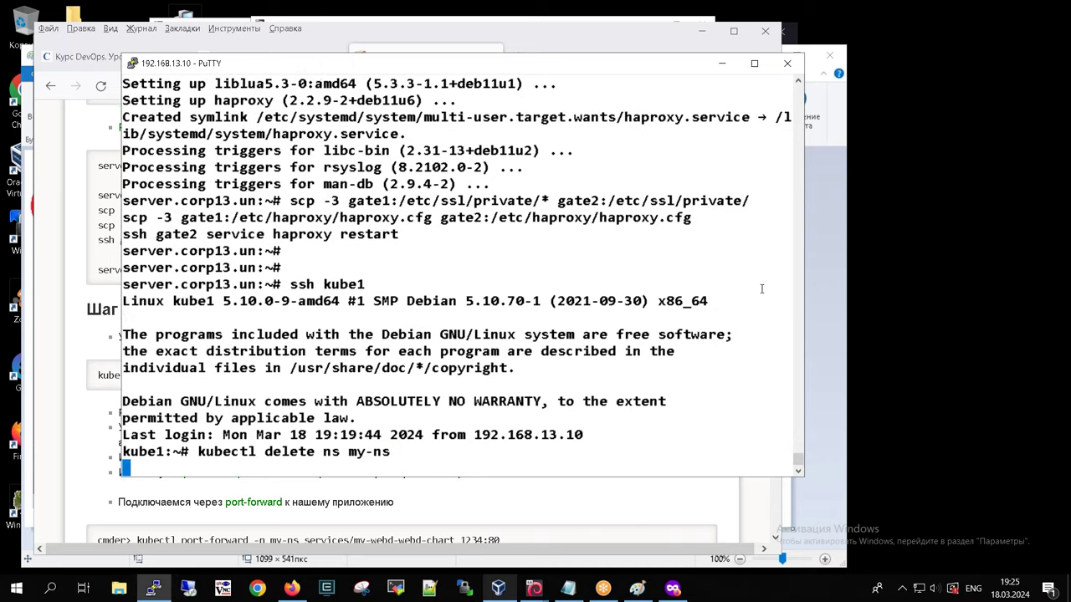
click(86, 398)
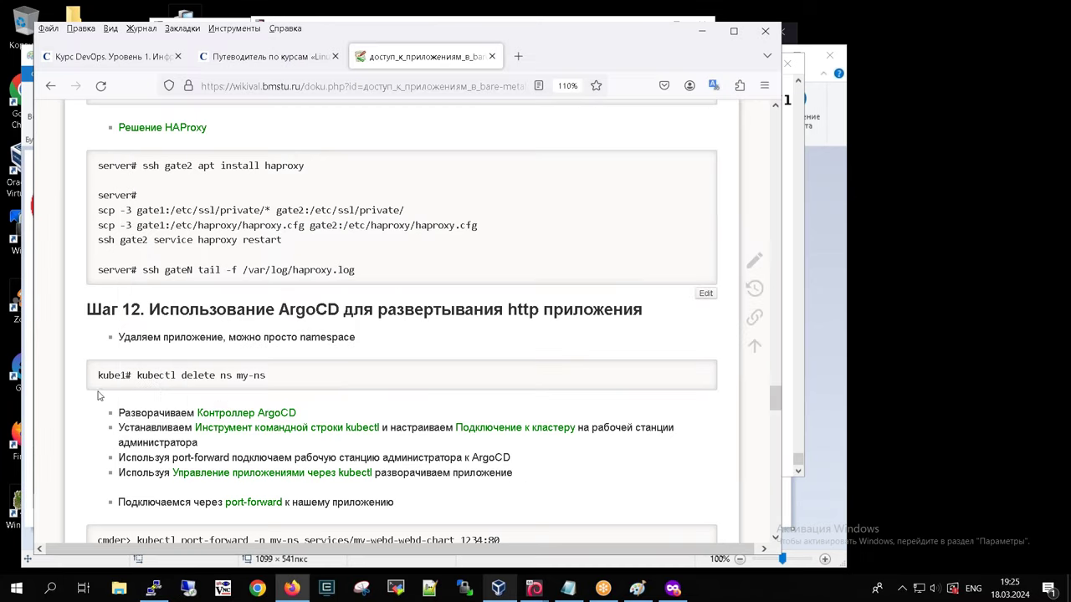
Step: Open the Контроллер ArgoCD page and run 'kubectl create namespace argocd' on kube1
right_click(251, 416)
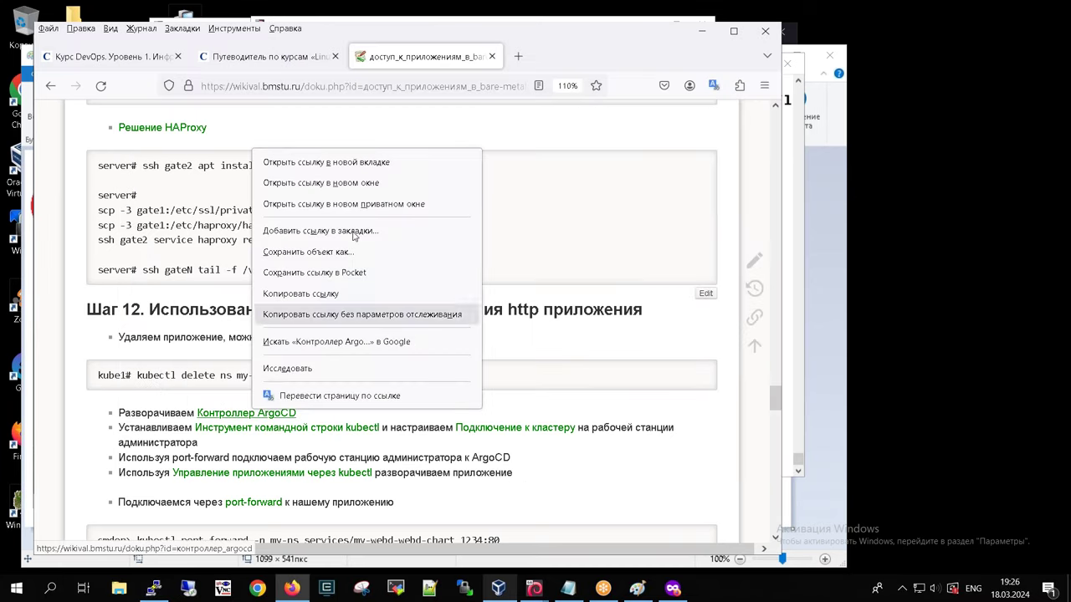
click(385, 163)
click(560, 60)
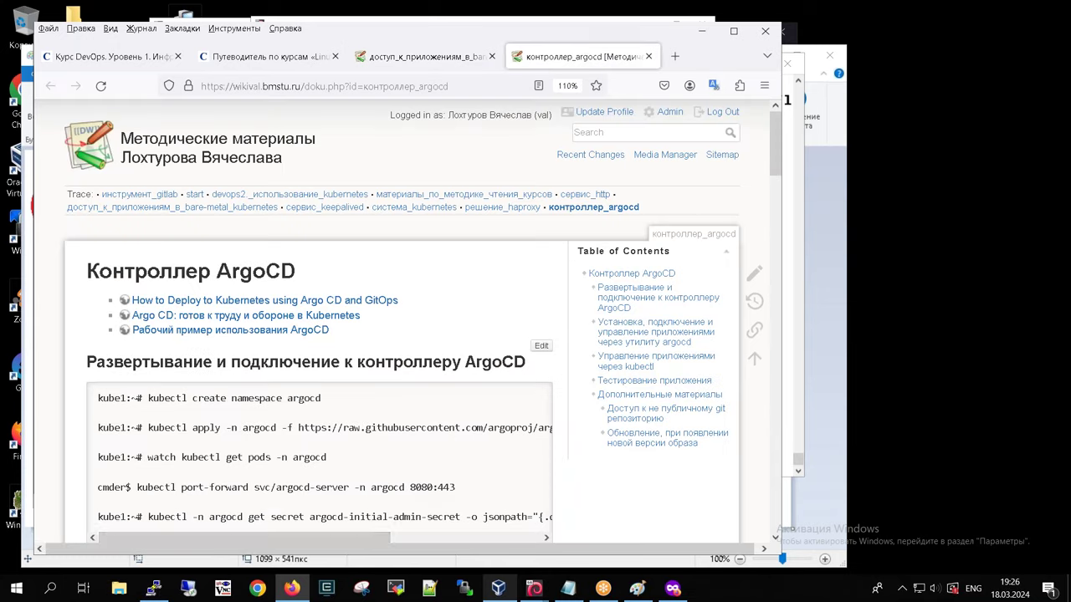
drag(152, 398, 278, 400)
click(164, 414)
drag(149, 397, 325, 400)
key(alt+Tab)
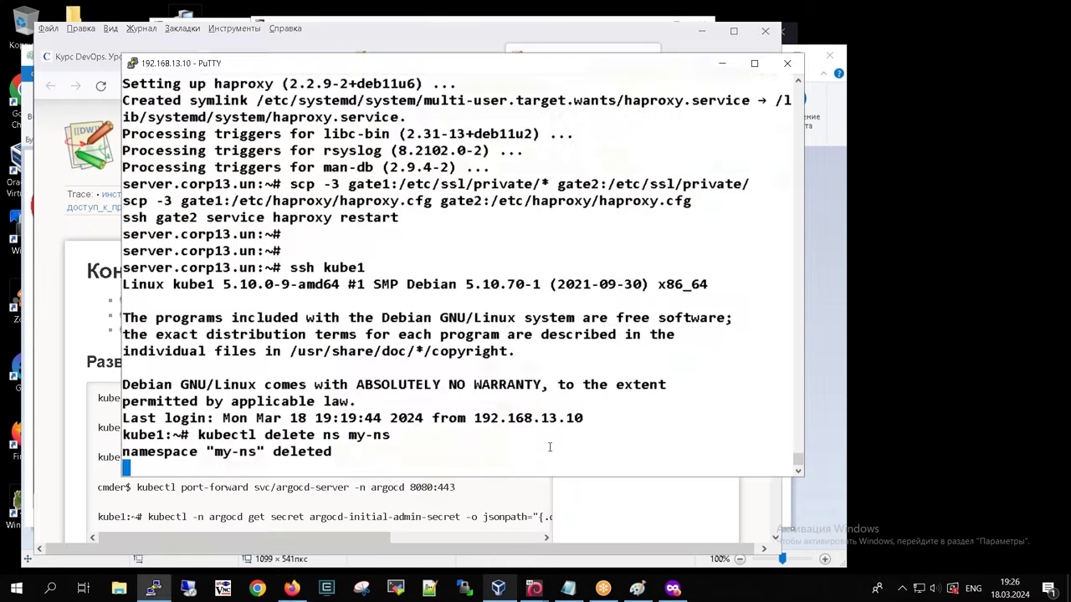
right_click(575, 384)
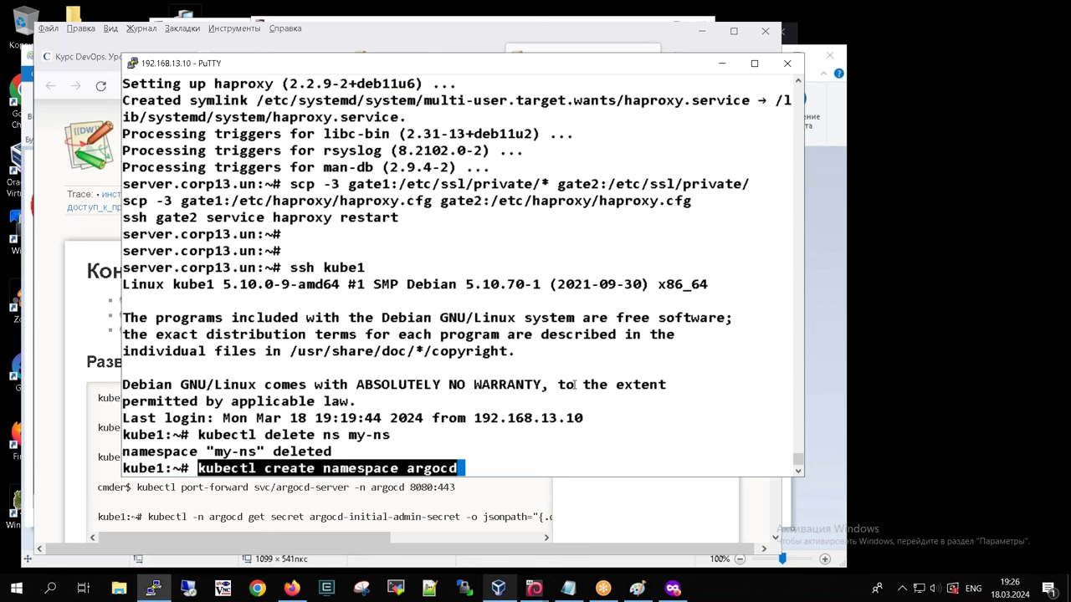
key(Return)
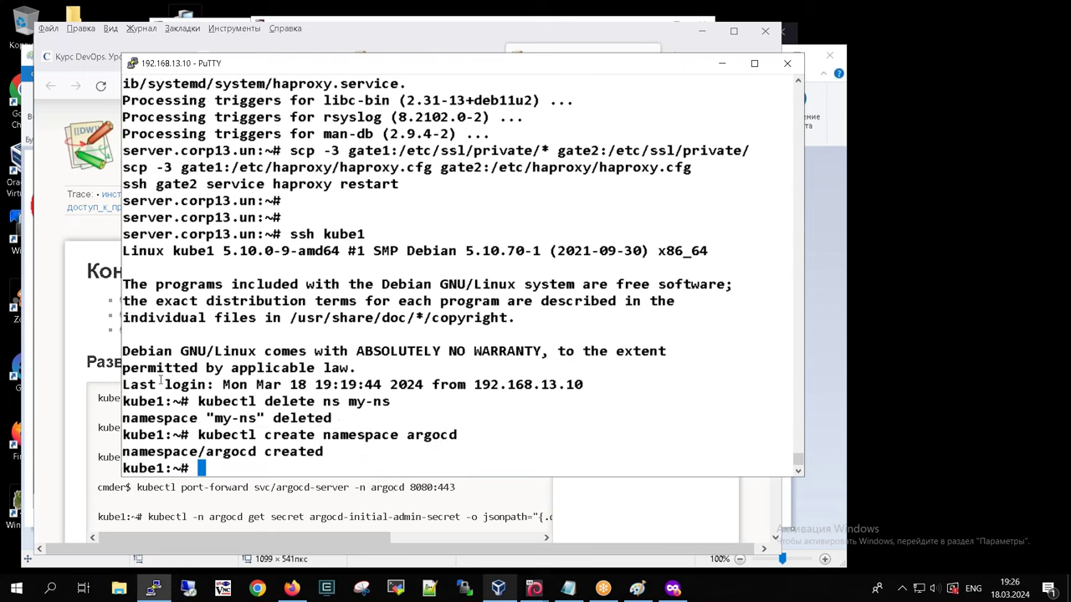
Step: Apply the ArgoCD install.yaml manifest on kube1 from the controller page's command
click(67, 422)
drag(147, 428, 554, 428)
key(ctrl+c)
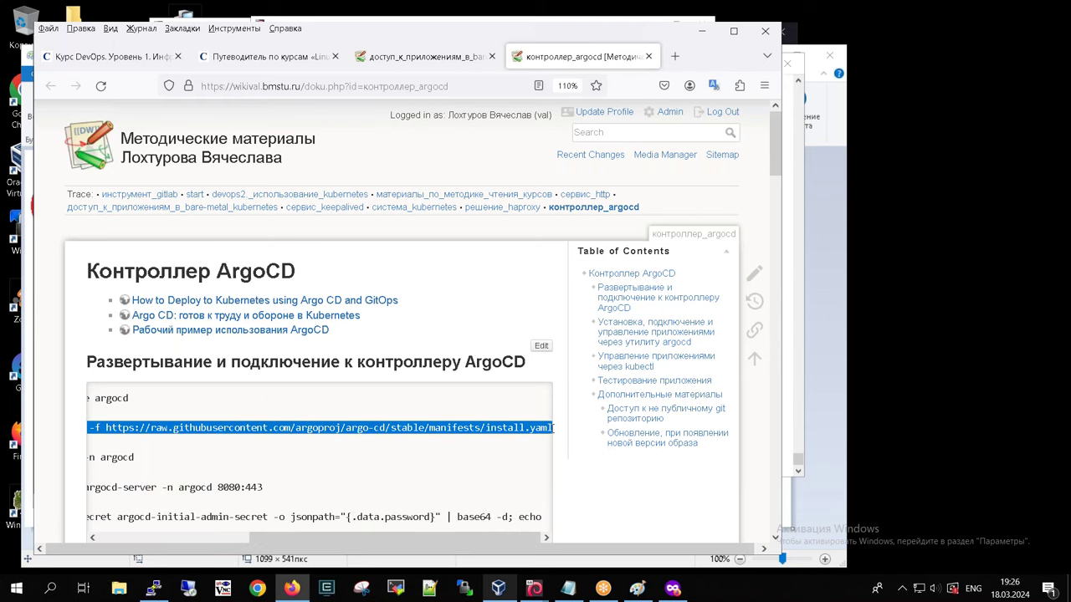
key(alt+Tab)
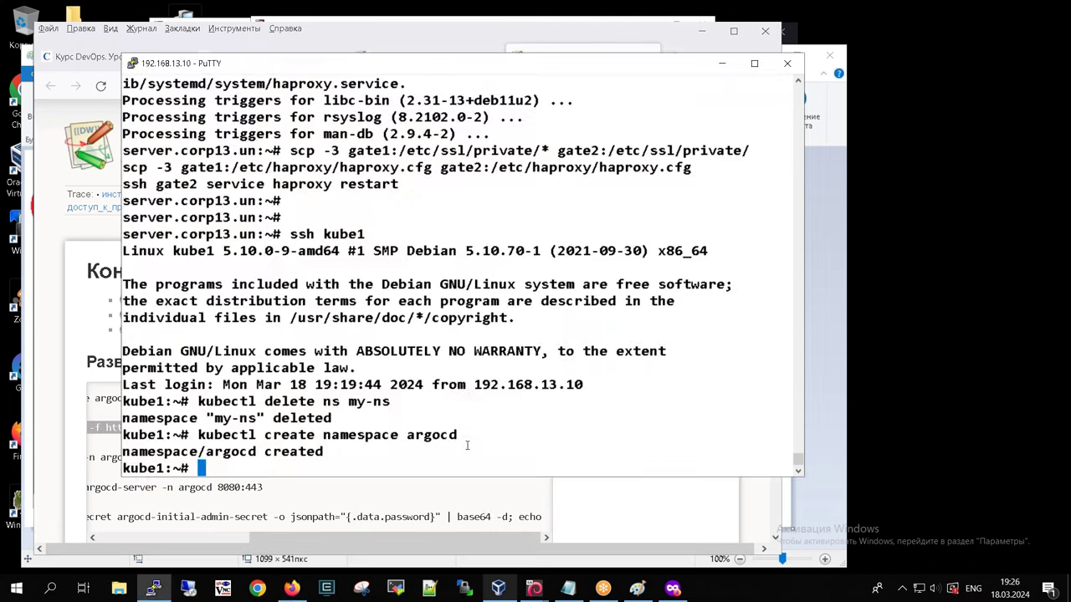
right_click(468, 391)
key(Return)
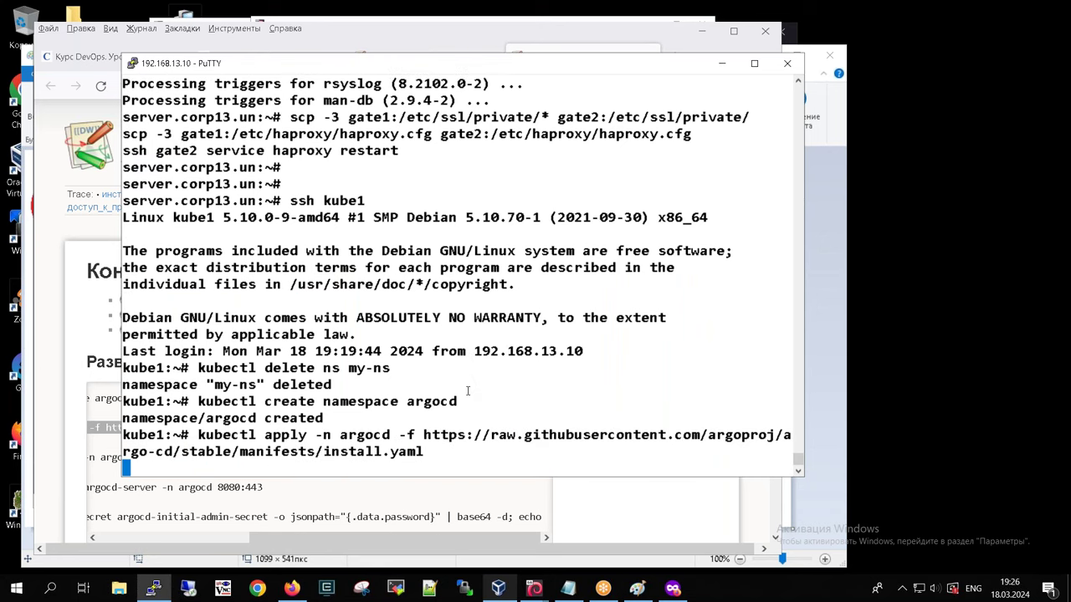
click(85, 475)
drag(255, 537, 99, 543)
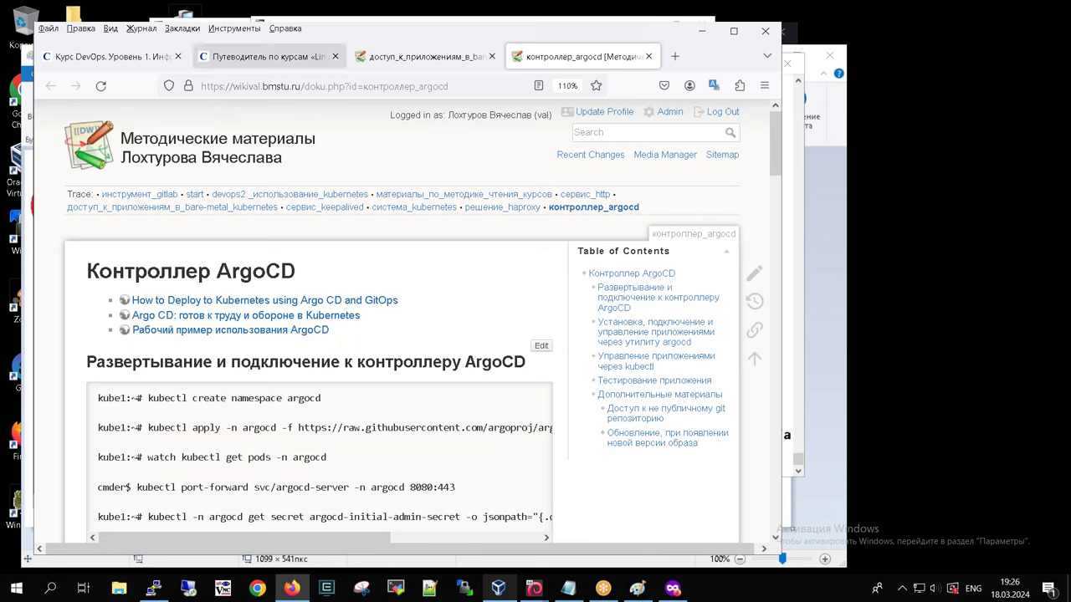
click(396, 60)
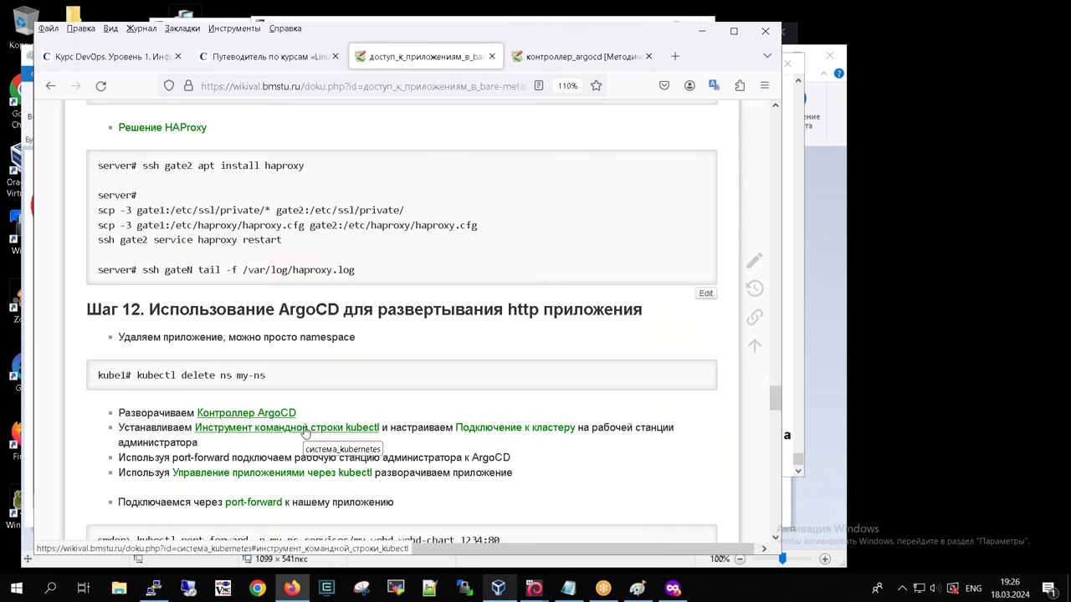
Step: Open the wiki's kubectl tool page in a new Firefox tab
right_click(305, 433)
click(436, 177)
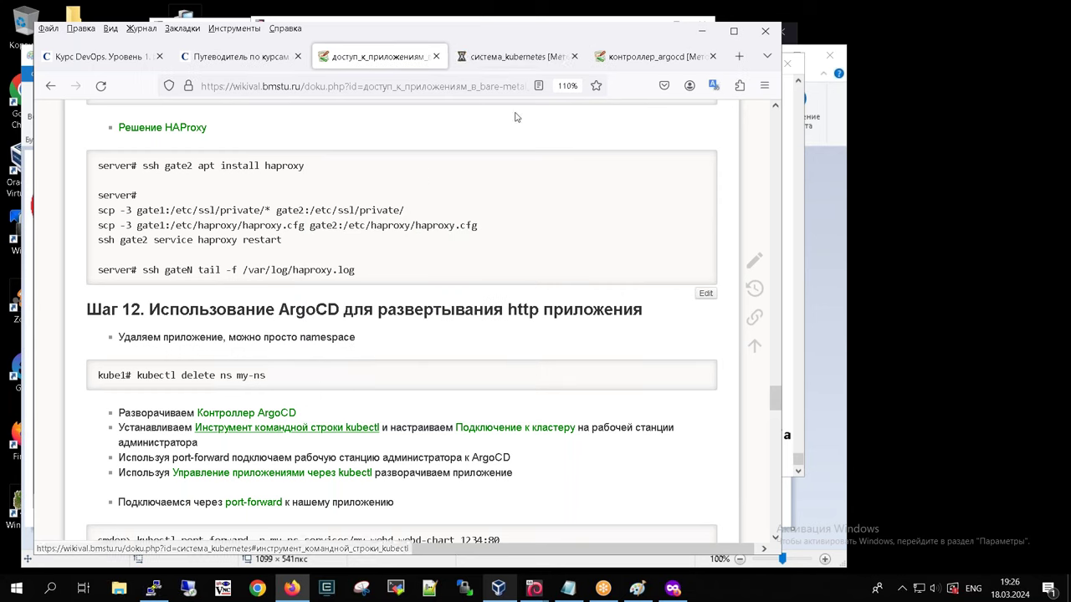
click(527, 57)
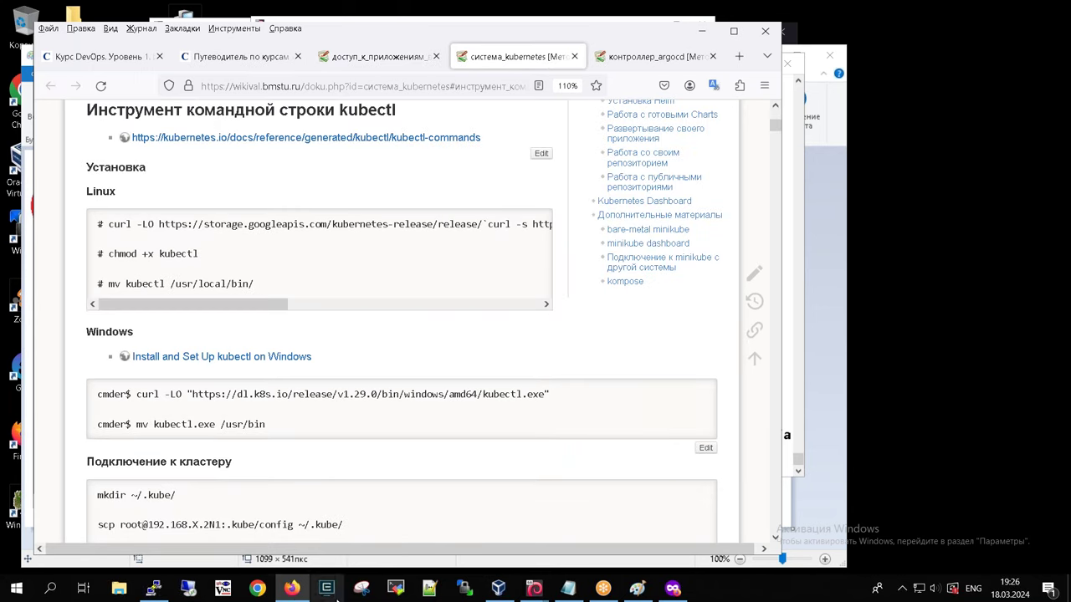
Step: Run C:\cmder_mini\Cmder.exe as administrator from File Explorer
click(119, 588)
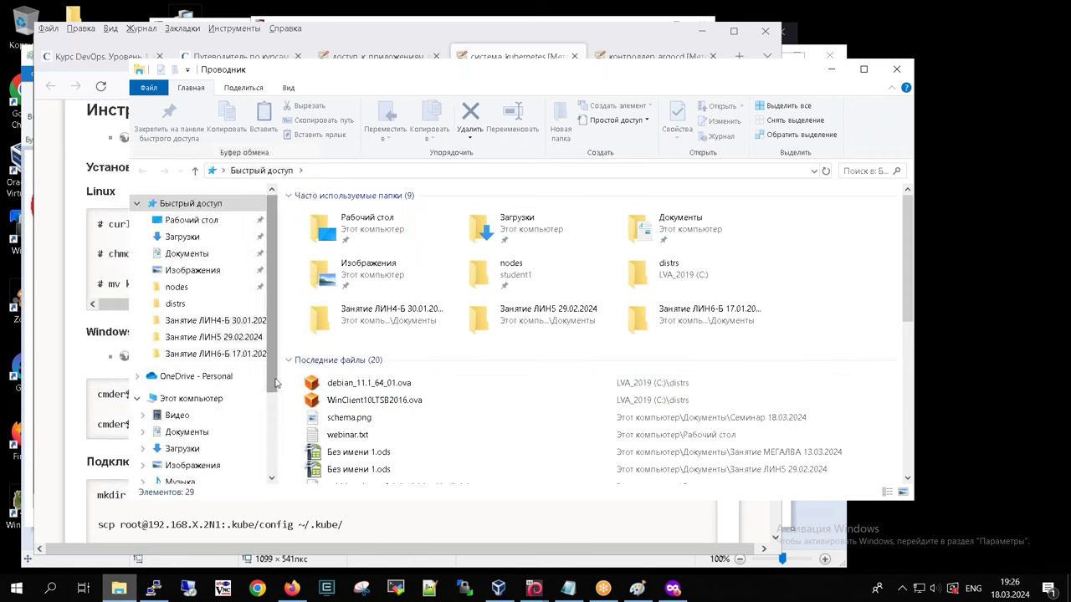
scroll(276, 382, down, 2)
click(190, 437)
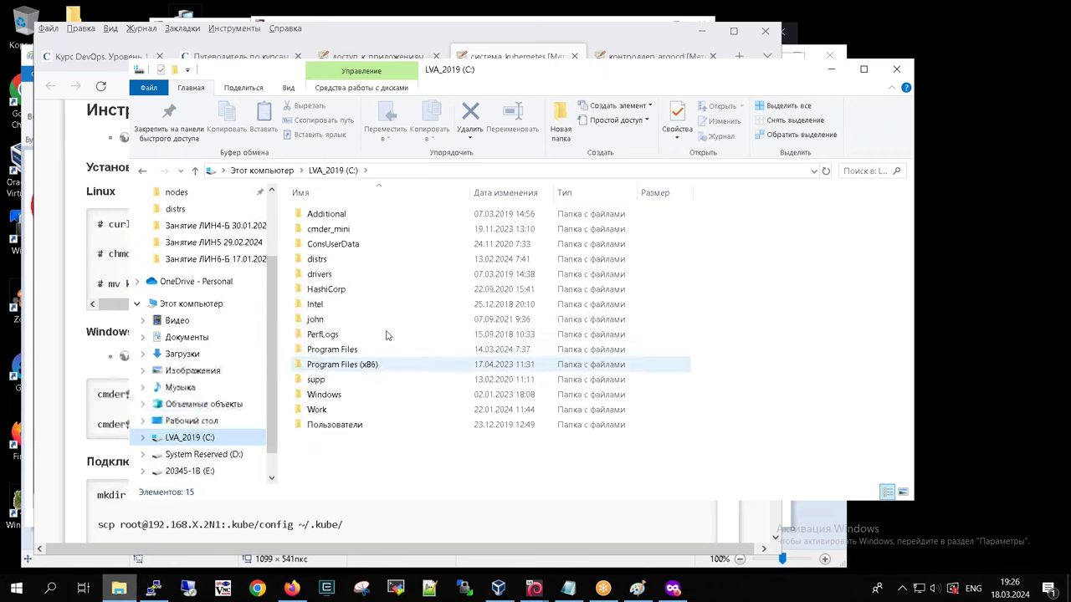
double_click(341, 237)
click(330, 292)
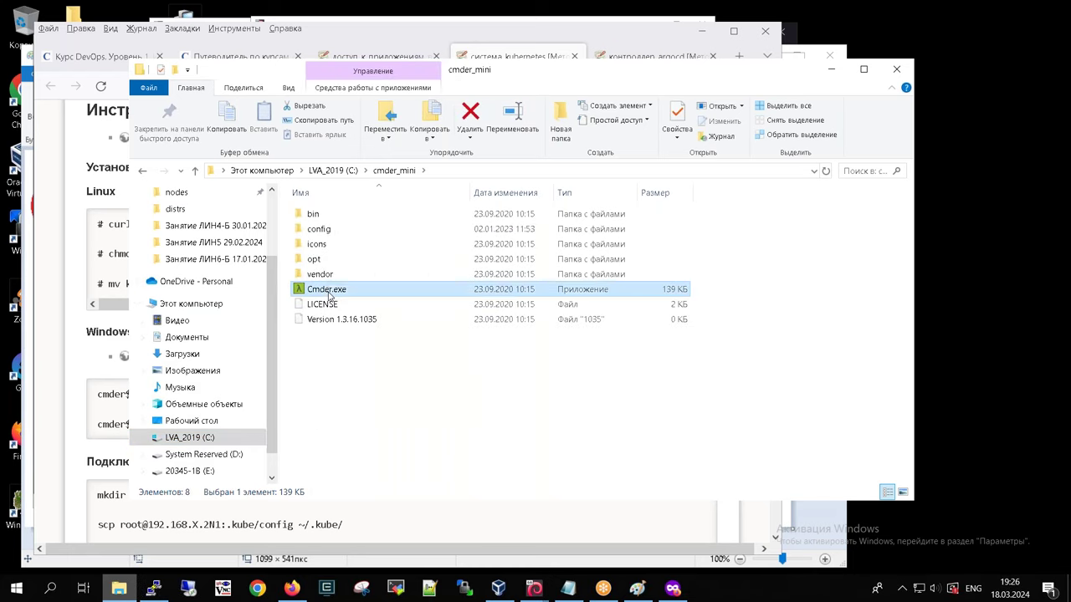
right_click(330, 293)
click(435, 266)
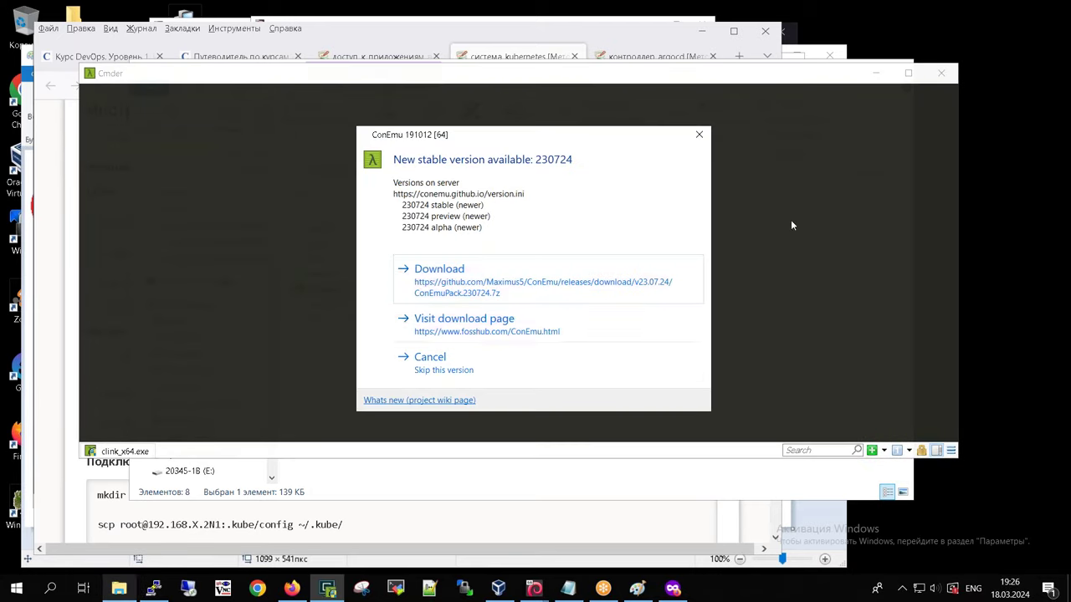
Step: Dismiss the ConEmu update notice and start bash in the home folder with 'bash' and 'cd'
click(699, 135)
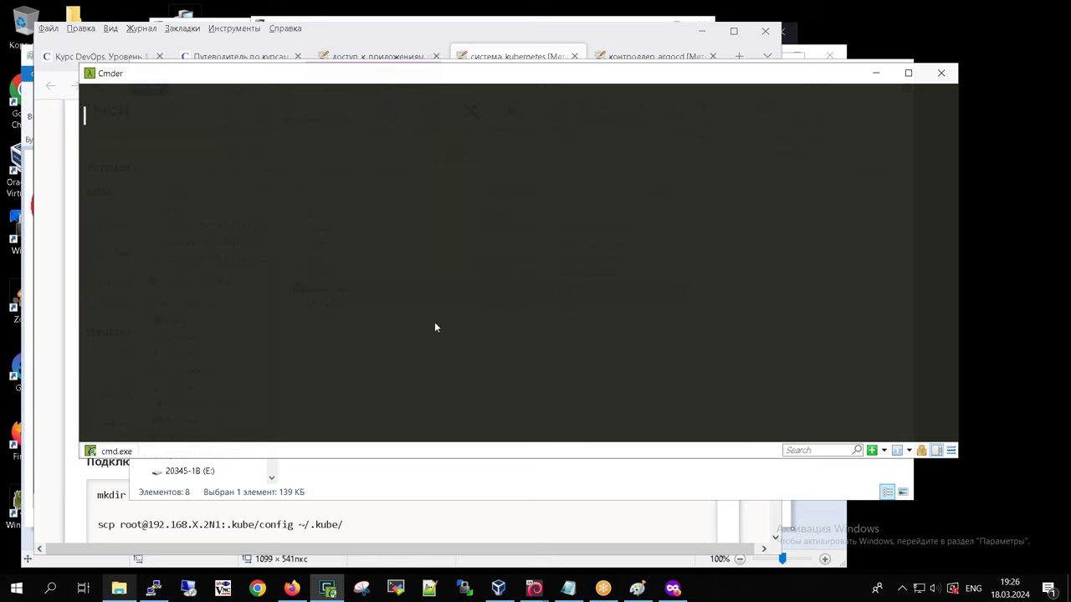
text(bash)
key(Return)
text(cd)
key(Return)
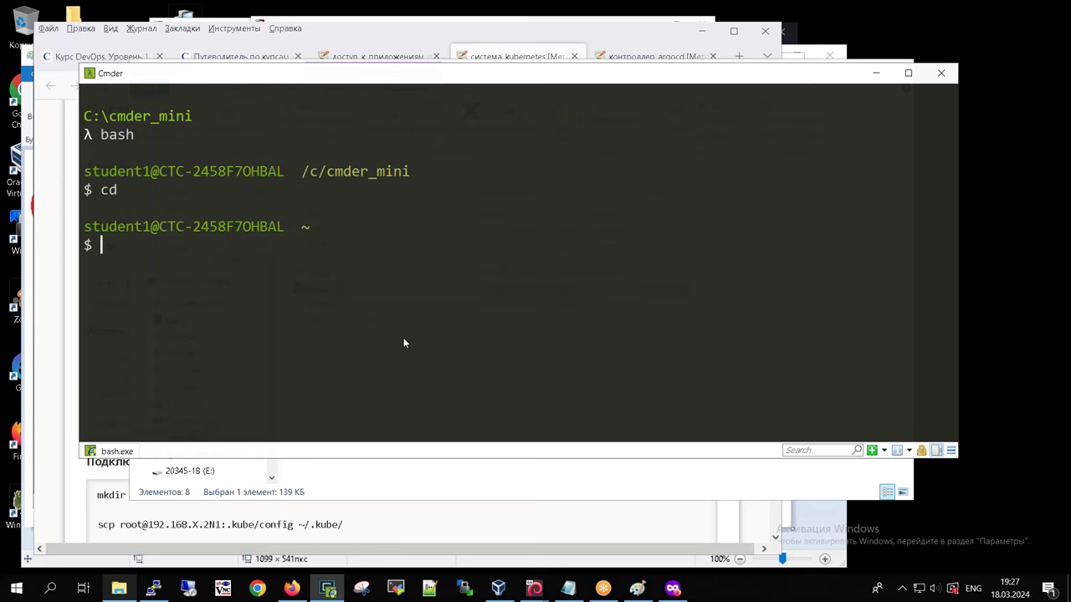
Step: Run the wiki's curl -LO command to download kubectl.exe v1.29.0 from dl.k8s.io
key(alt+Tab)
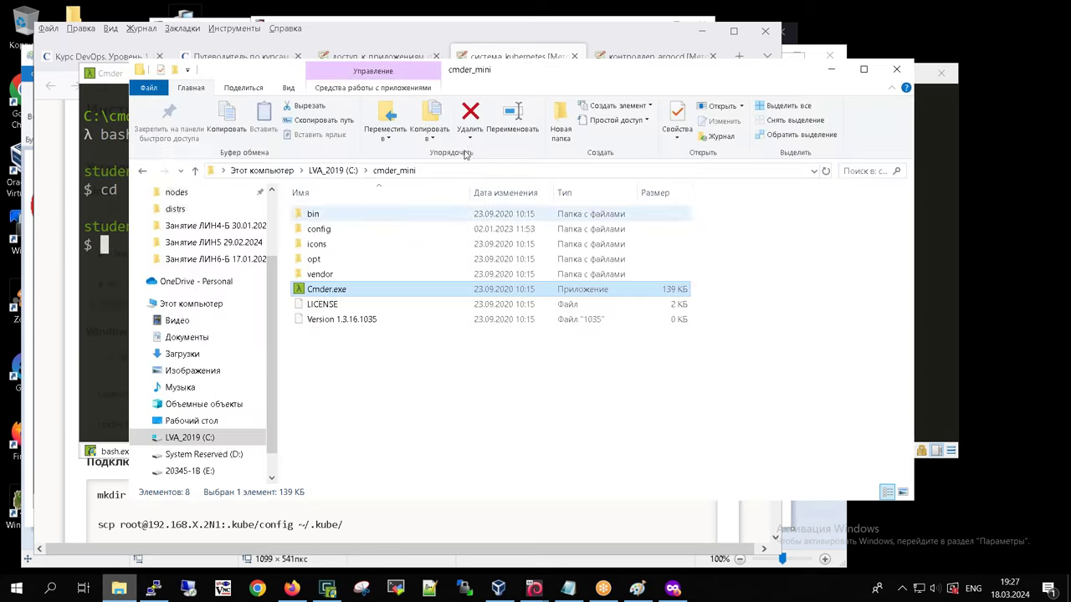
click(526, 55)
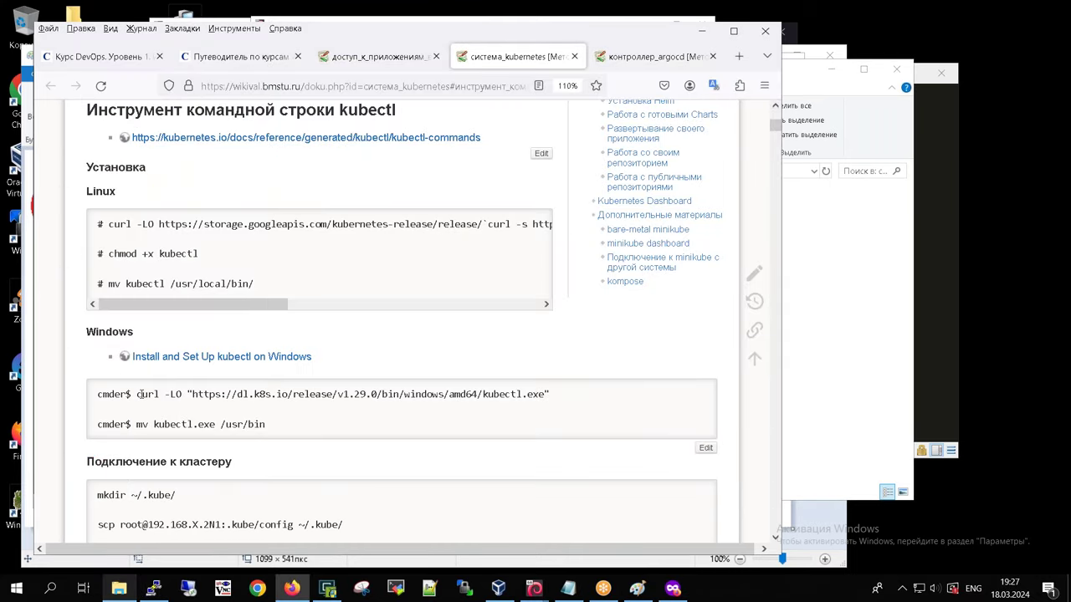
drag(137, 394, 553, 403)
key(ctrl+c)
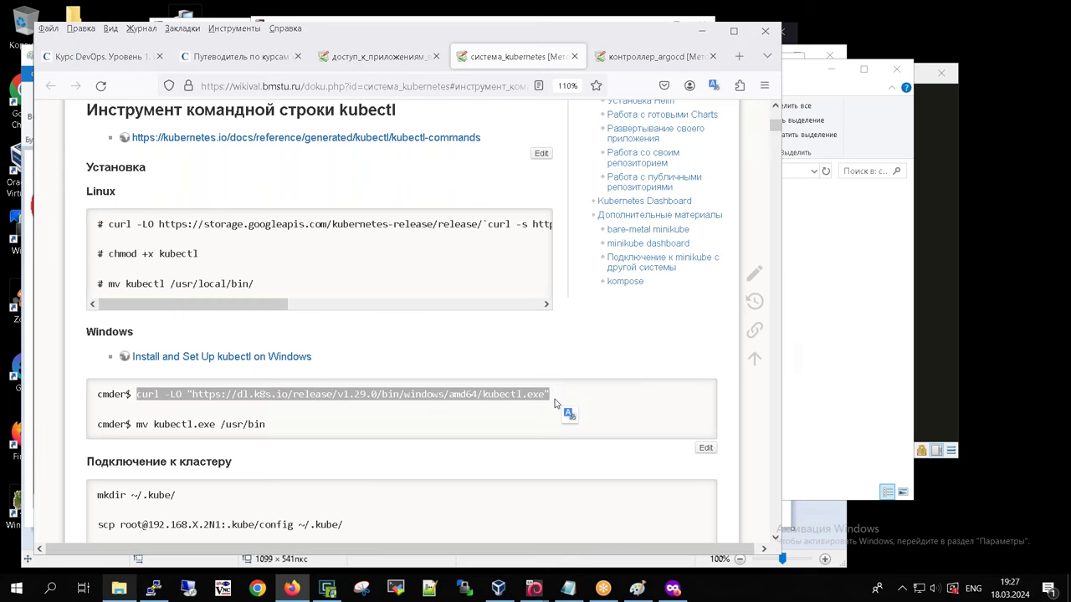
key(alt+Tab)
key(ctrl+v)
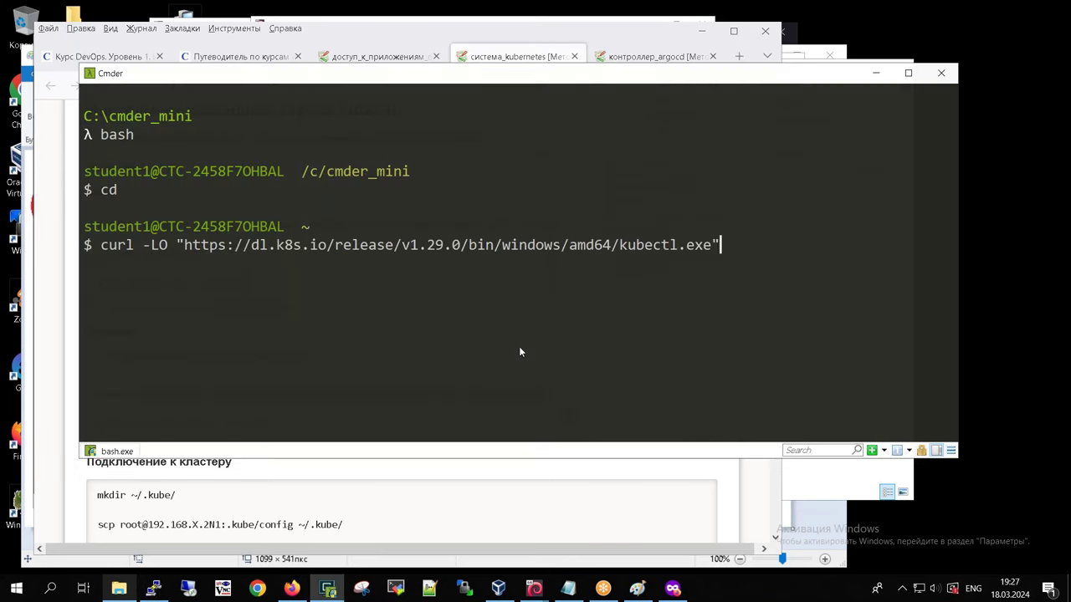
key(Return)
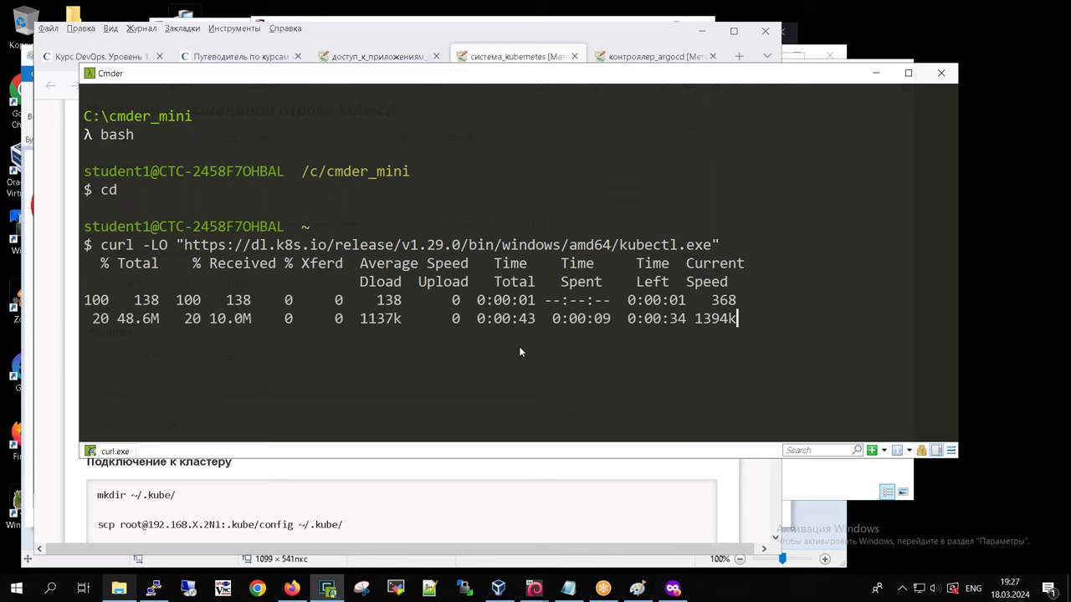
key(alt+Tab)
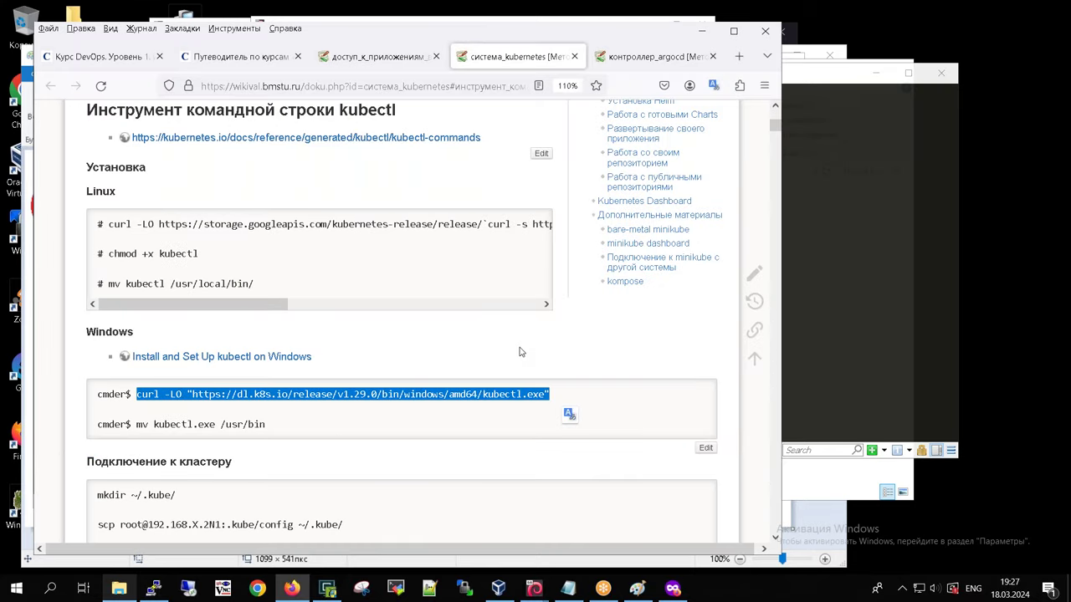
drag(138, 425, 267, 429)
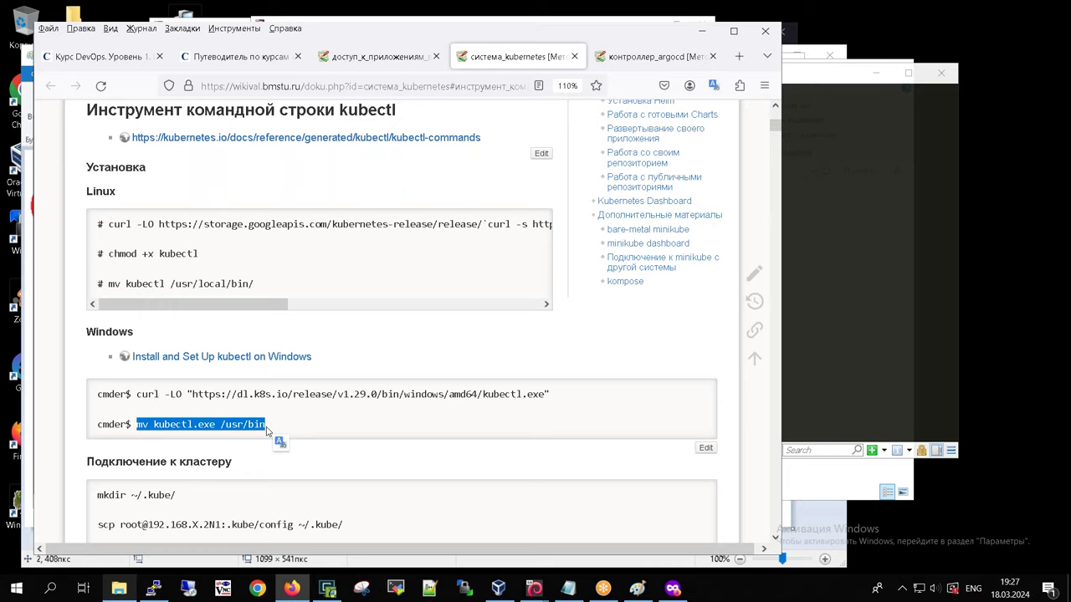
key(alt+Tab)
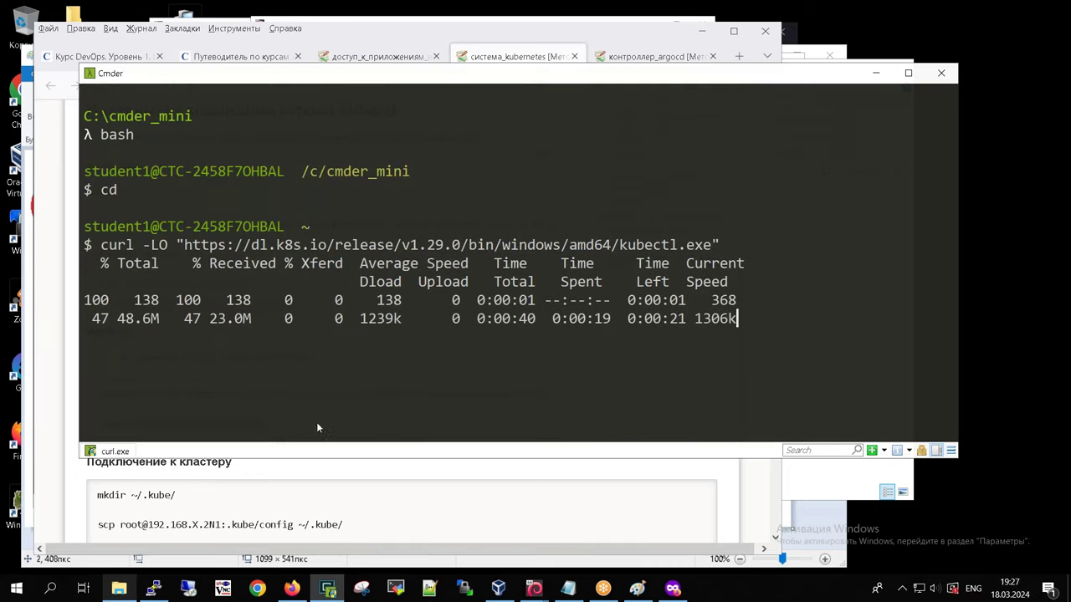
click(368, 57)
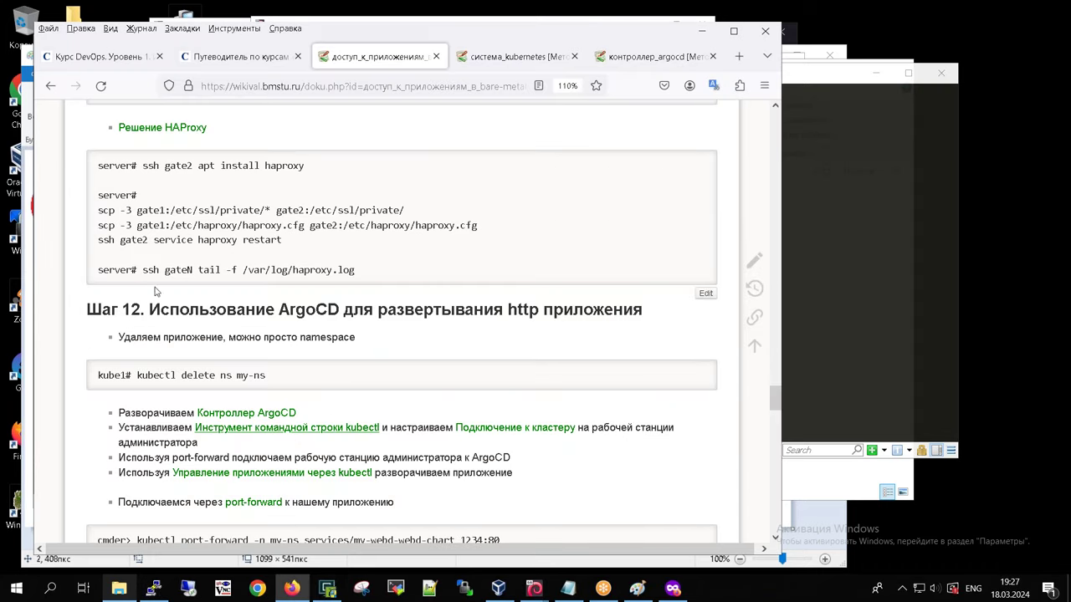
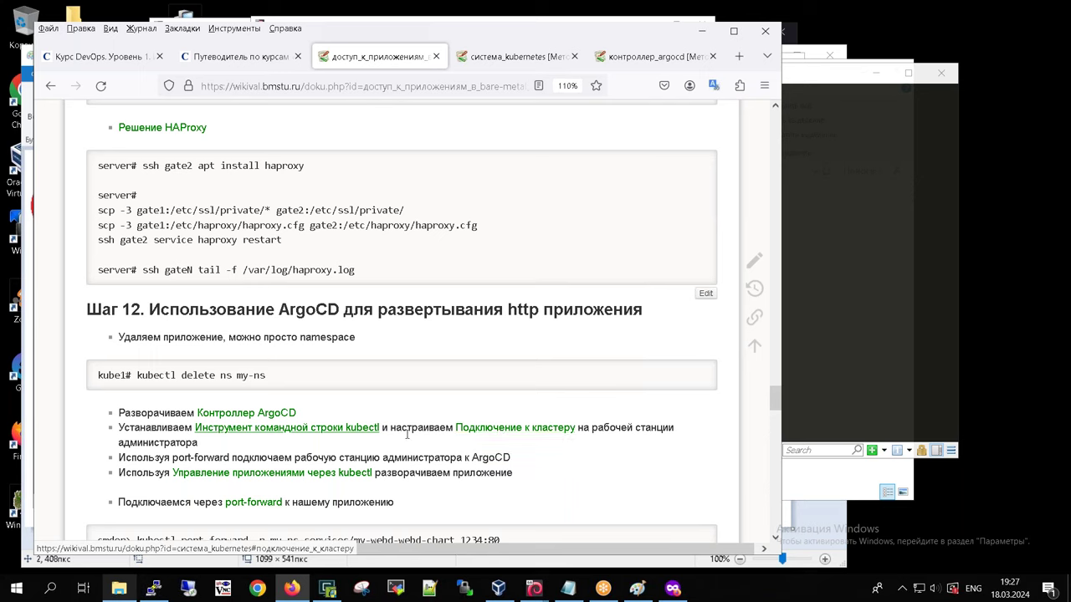
Step: Close the extra Kubernetes system and ArgoCD controller wiki tabs
click(536, 56)
click(572, 57)
click(572, 57)
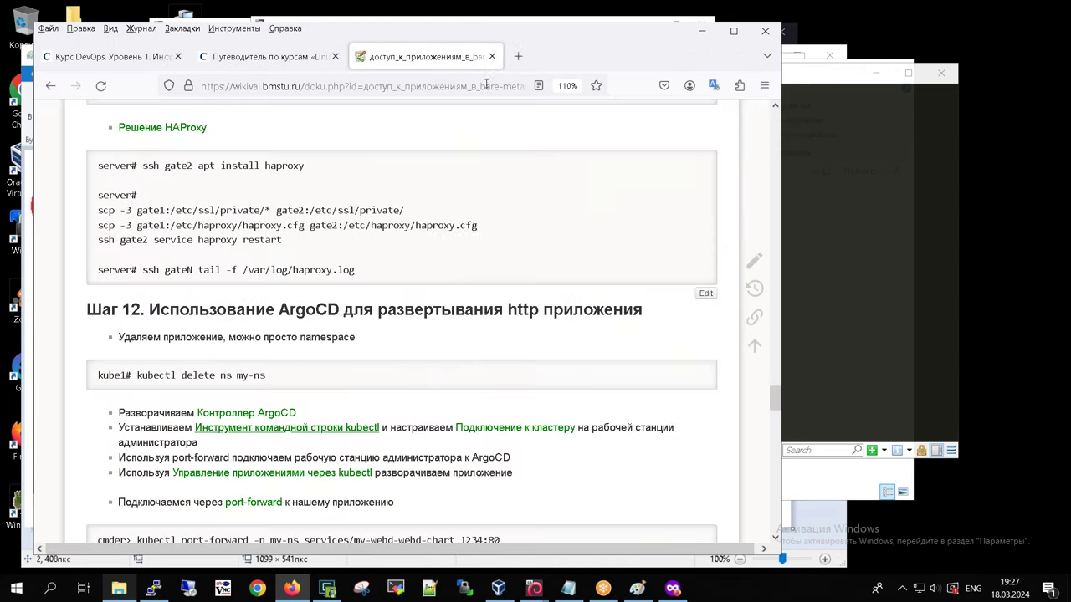
Step: Open 'Подключение к кластеру' in a new tab and select the mkdir ~/.kube/ line
right_click(505, 431)
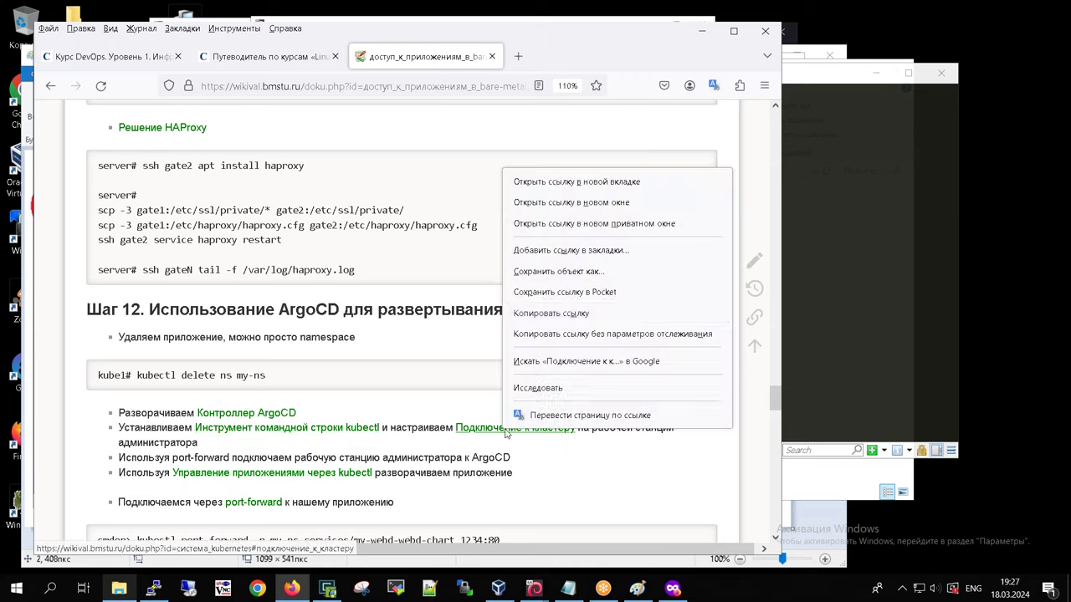
click(574, 182)
click(574, 57)
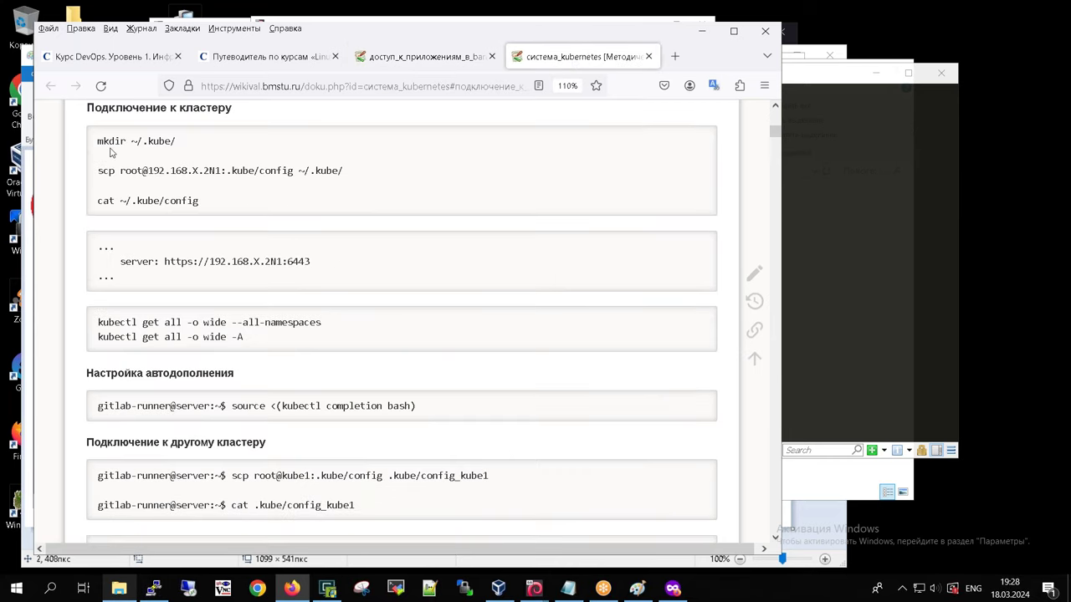
drag(97, 143, 176, 141)
key(ctrl+c)
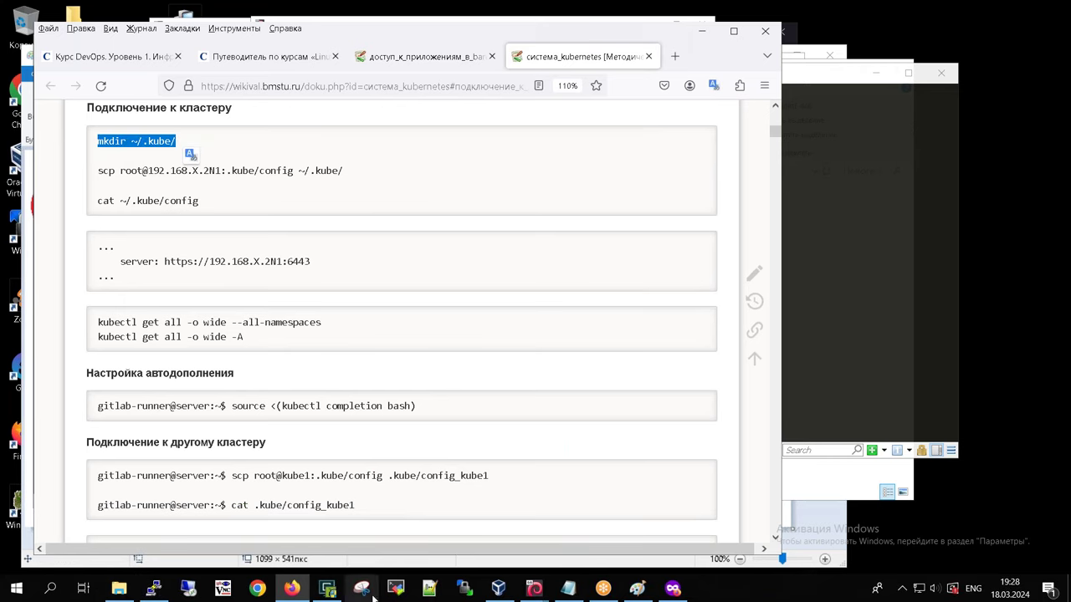
Step: Run mkdir ~/.kube/ in Cmder
click(327, 588)
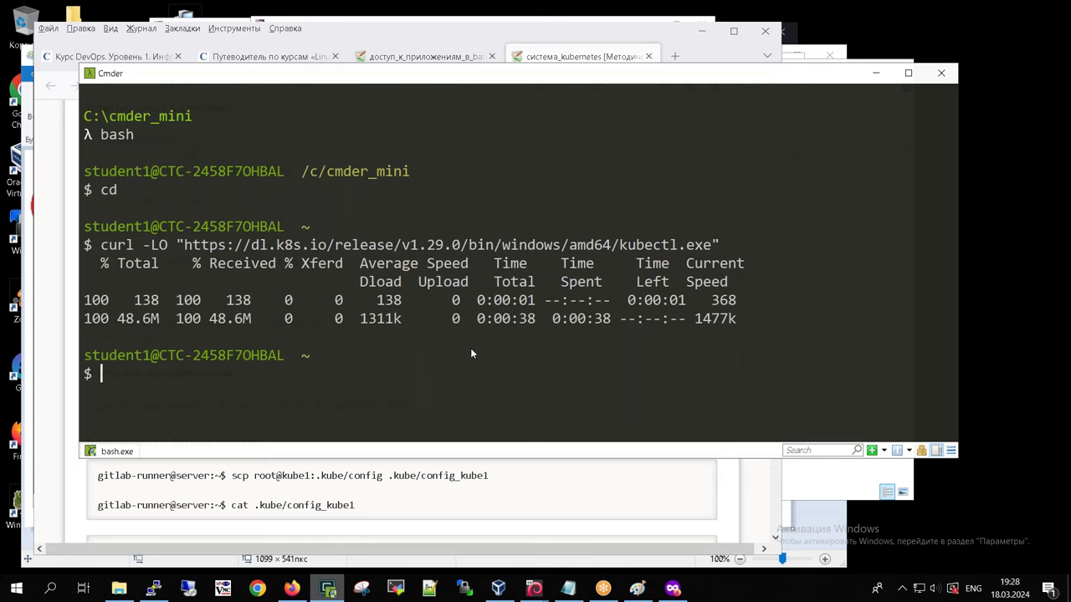
key(ctrl+v)
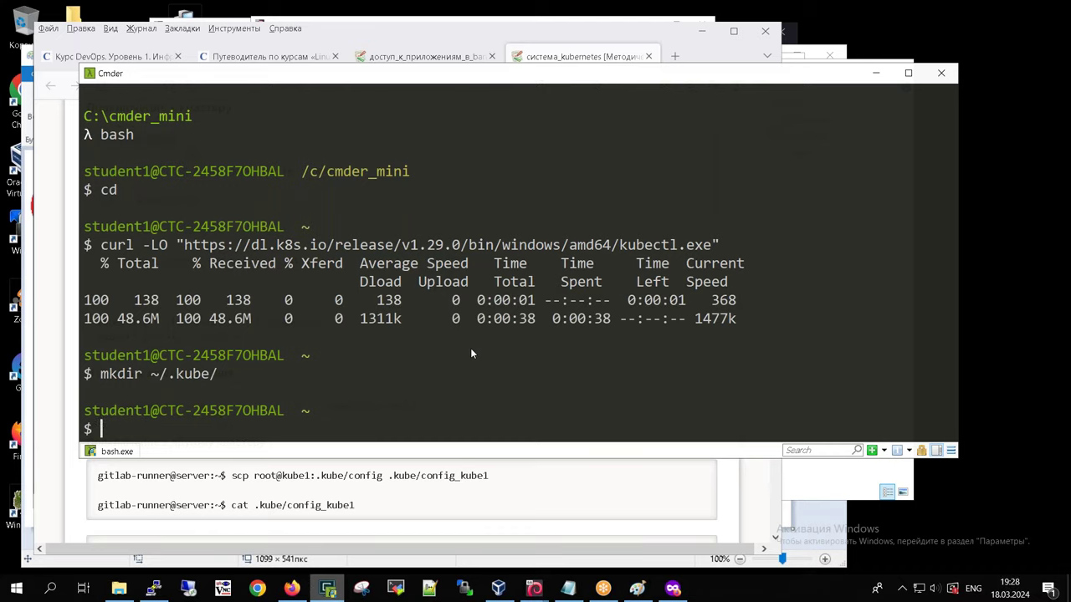
key(alt+Tab)
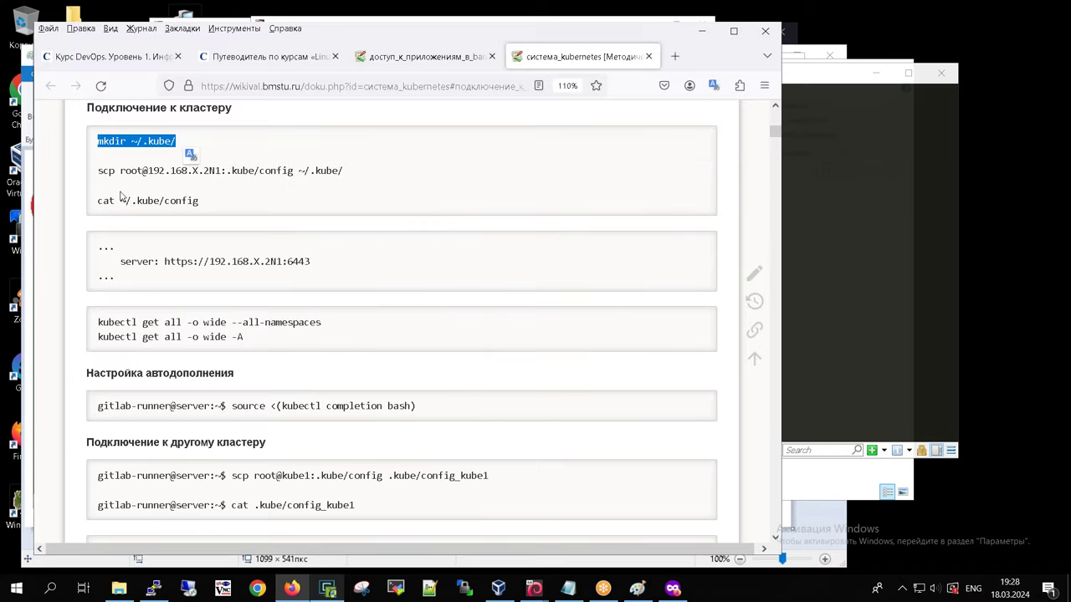
click(97, 173)
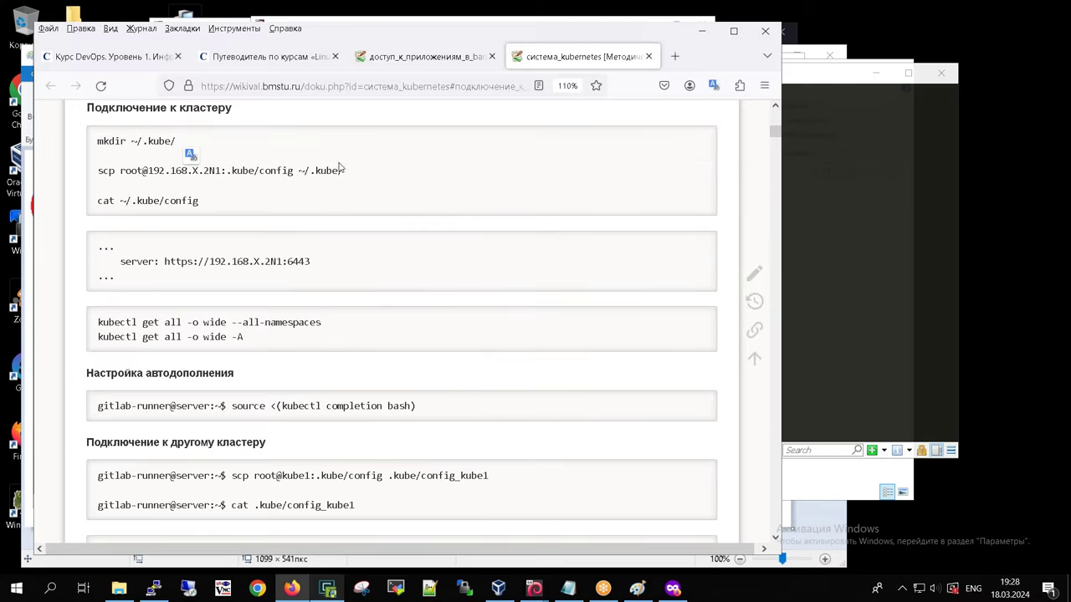
Step: Copy the scp kube config command from the wiki into the Cmder prompt
drag(95, 173, 165, 171)
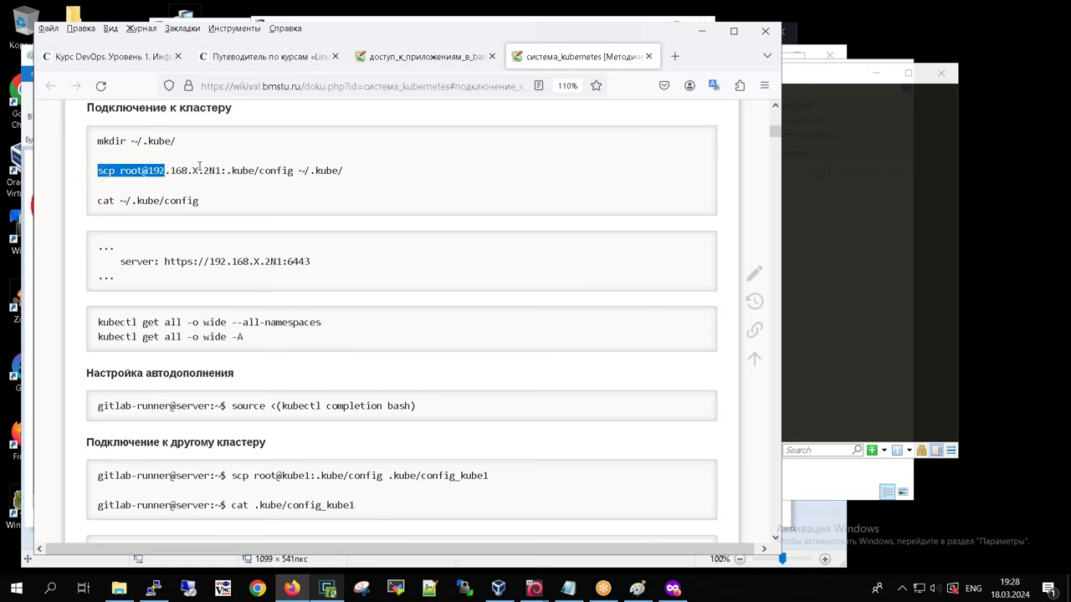
triple_click(331, 171)
key(ctrl+c)
key(alt+Tab)
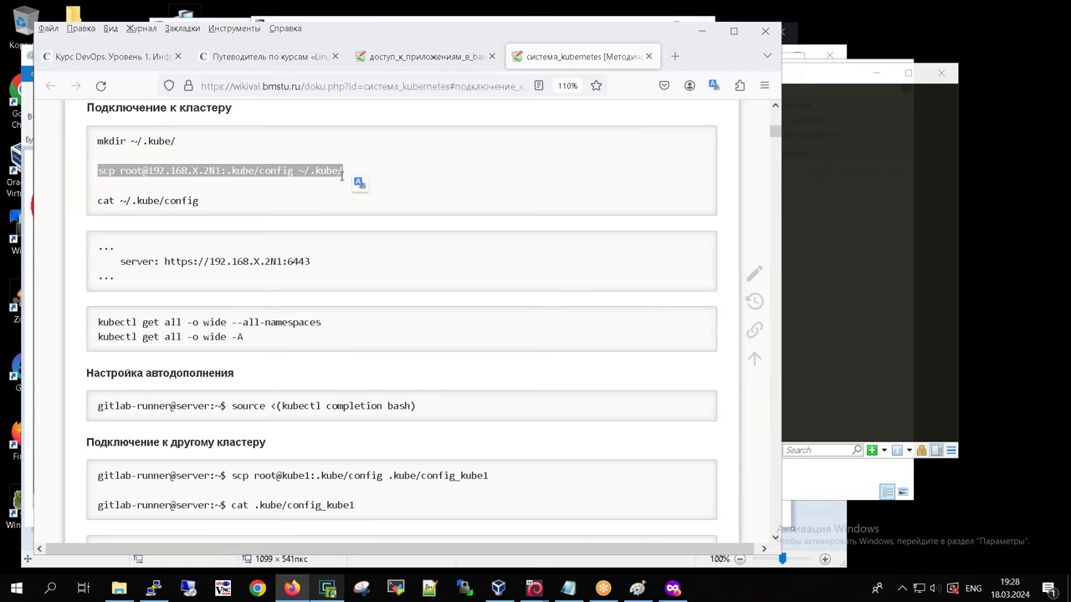
key(ctrl+v)
Step: Set the scp host to 192.168.13.221, run it and enter the root password
key(Left)
key(Left)
key(Left)
key(Left)
key(Left)
key(Left)
key(Left)
key(Left)
key(Left)
key(Left)
key(Left)
key(Left)
key(Left)
key(Left)
key(Left)
key(Left)
key(Left)
key(Left)
key(Left)
key(Left)
key(Left)
key(BackSpace)
text(2)
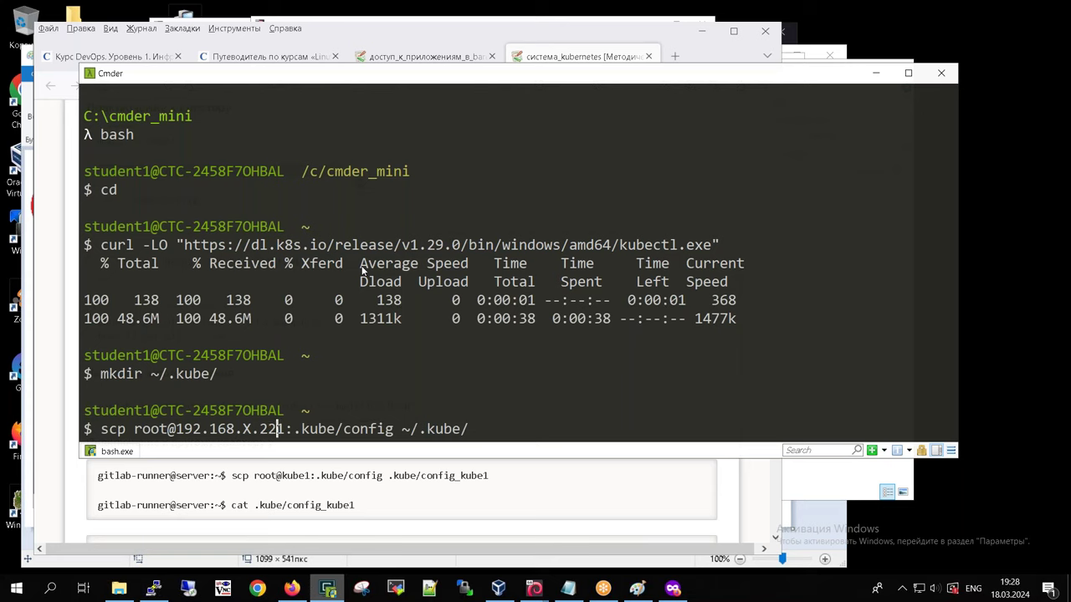
key(Left)
key(Left)
key(Left)
key(Left)
key(BackSpace)
text(13)
key(Right)
key(Right)
key(Right)
key(Right)
key(Right)
key(Right)
key(Right)
key(Right)
key(Right)
key(Right)
key(Right)
key(Right)
key(Right)
key(Right)
key(Right)
key(Right)
key(Right)
key(Right)
key(Right)
key(Right)
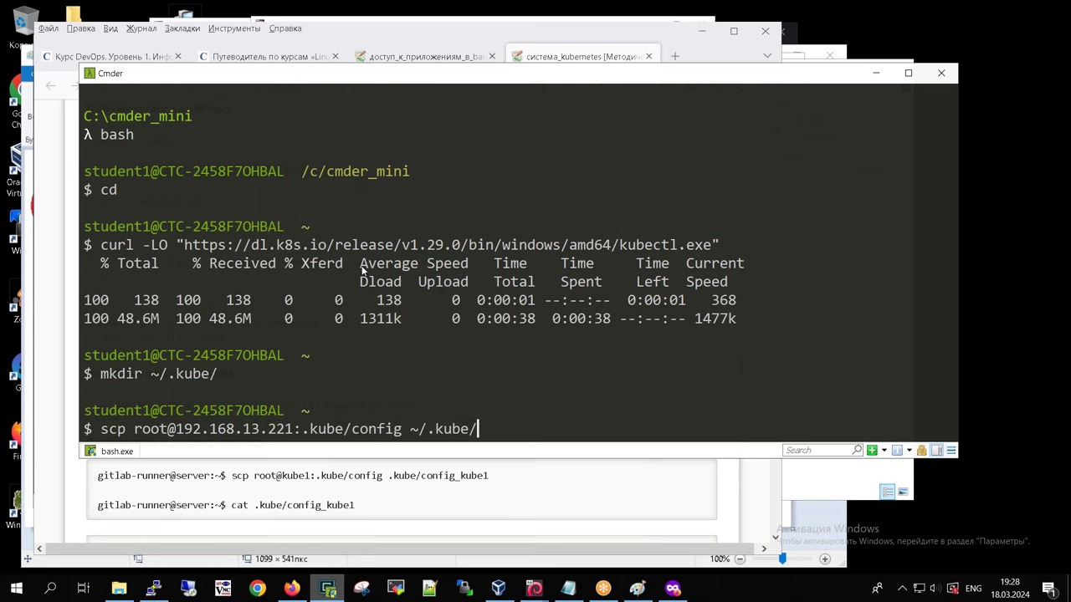
key(Return)
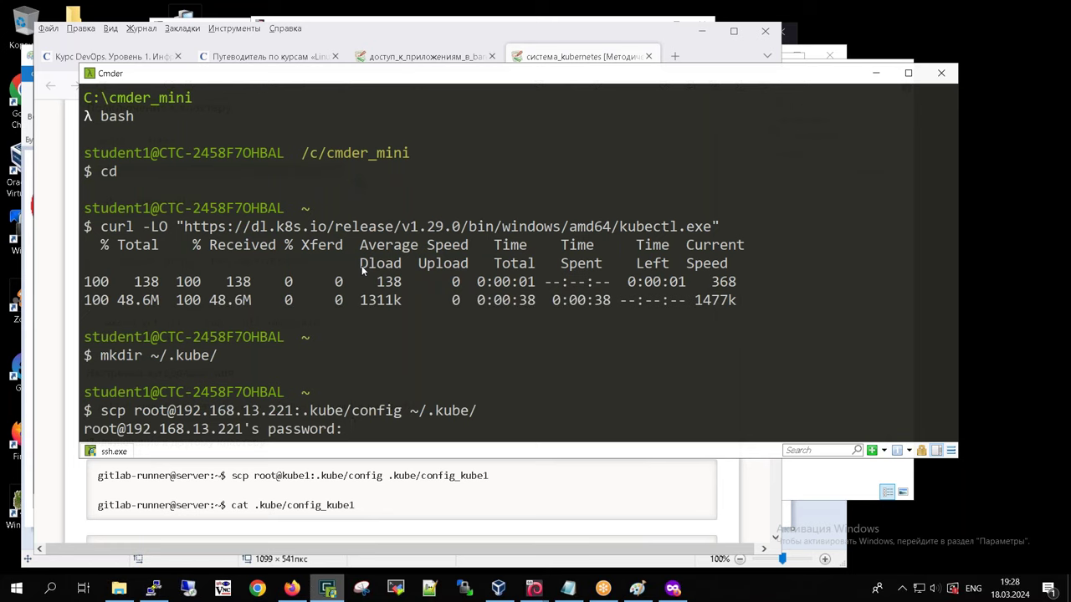
key(Return)
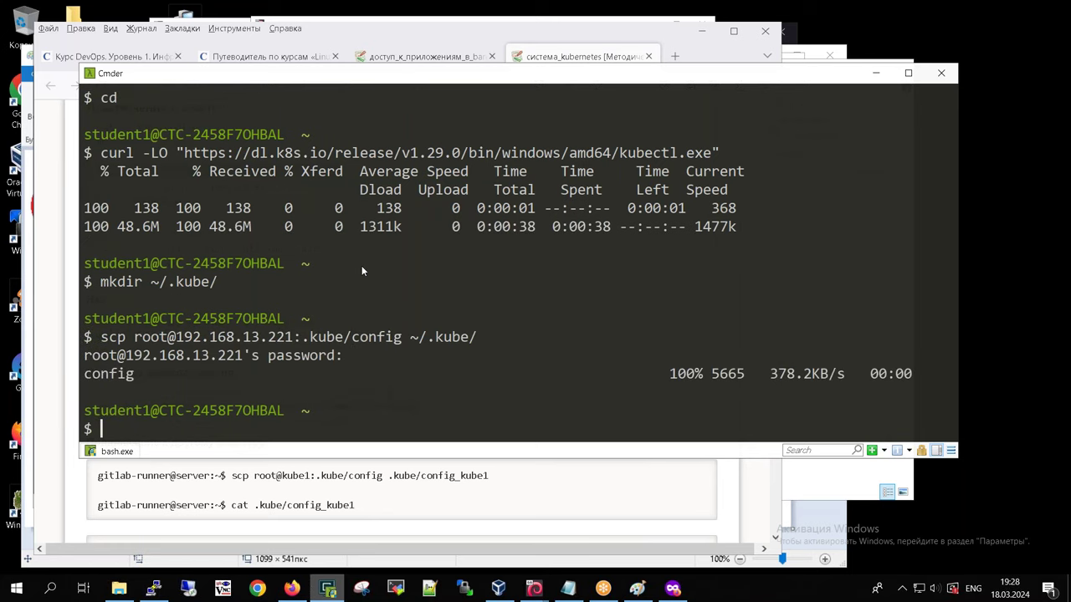
Step: Enter nano followed by the ~/.kube/config path copied from the wiki
key(alt+Tab)
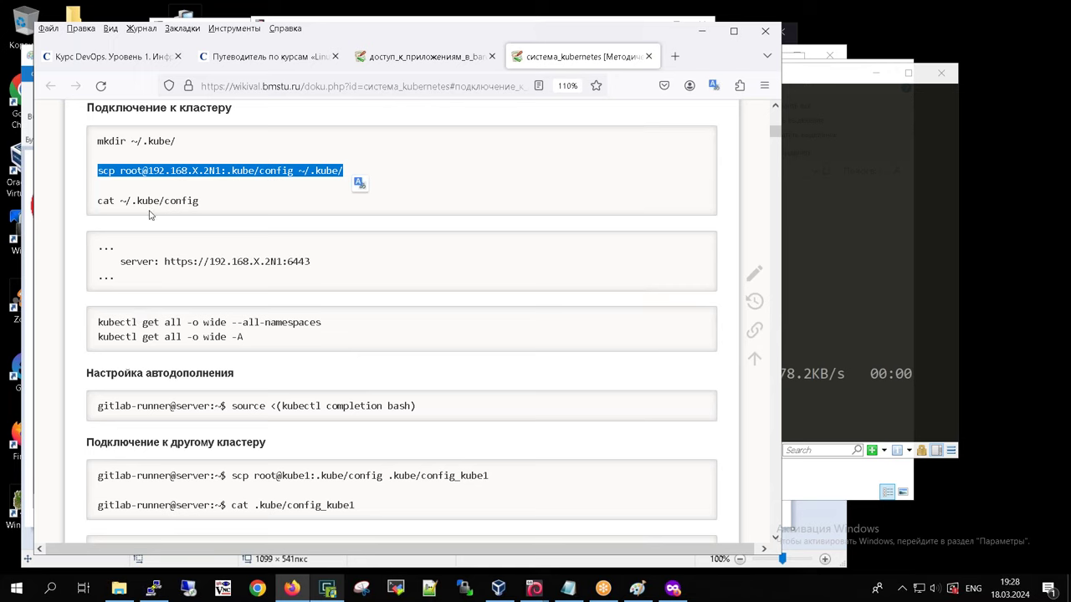
drag(119, 201, 195, 200)
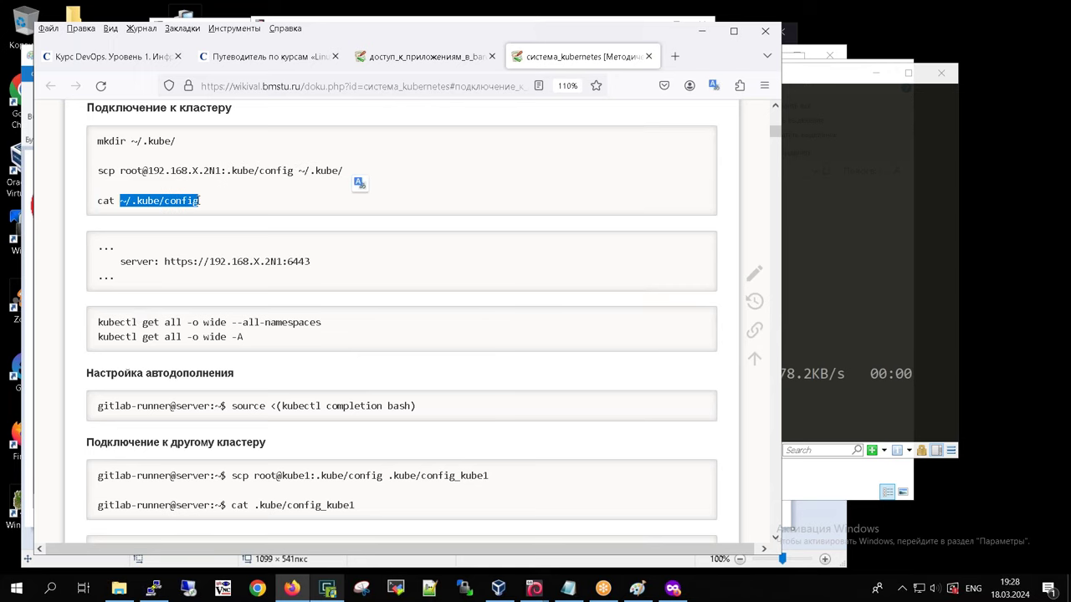
key(alt+Tab)
text(nano)
key(ctrl+v)
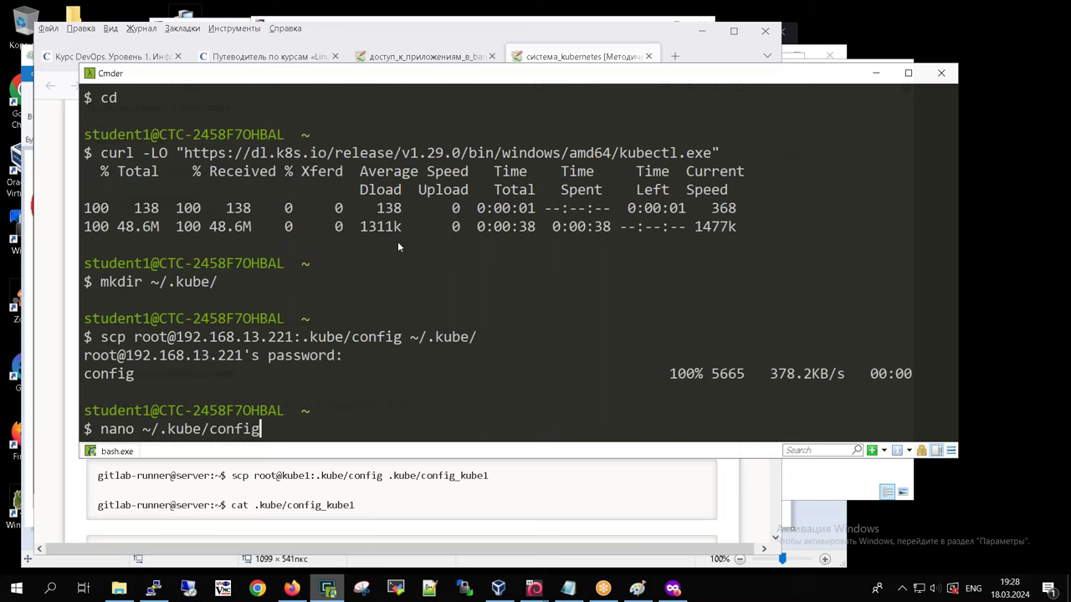
Step: In the kube config, change the server address from 127.0.0.1 to 192.168.13.221
key(Return)
key(Down)
key(Down)
key(Down)
key(Down)
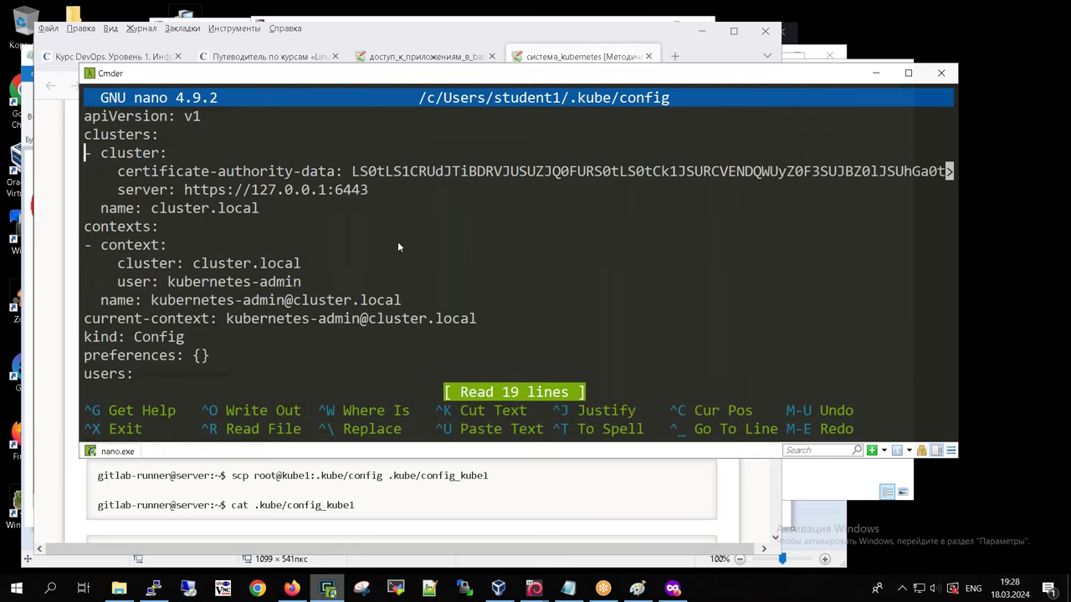
key(Right)
key(Right)
key(Right)
key(Right)
key(Right)
key(Right)
key(Right)
key(Right)
key(Right)
key(Right)
key(Right)
key(Right)
key(Right)
key(Right)
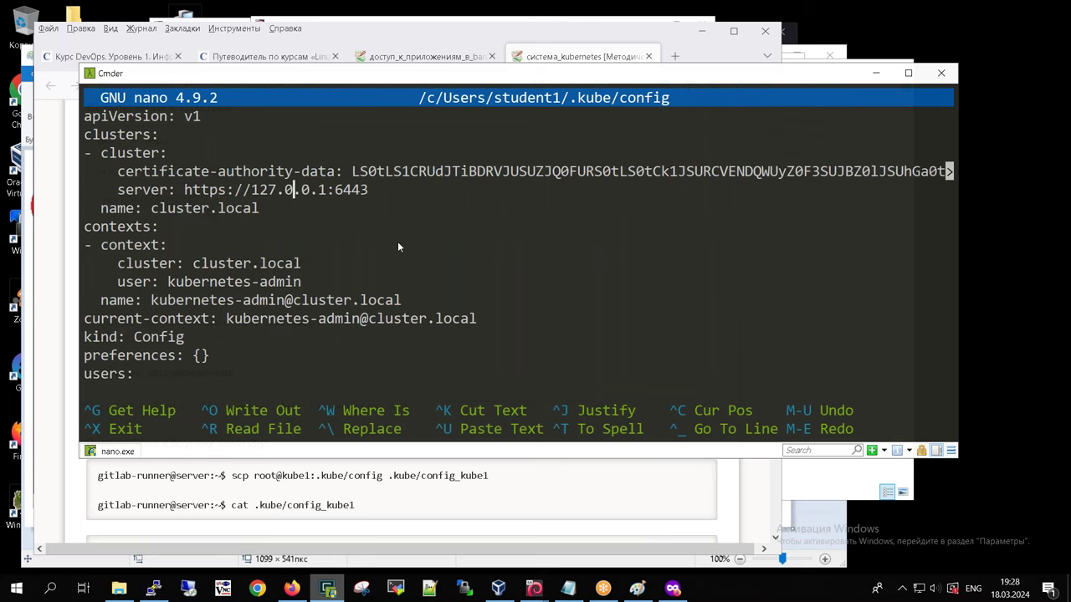
key(BackSpace)
key(BackSpace)
key(BackSpace)
key(BackSpace)
key(BackSpace)
key(BackSpace)
key(BackSpace)
key(BackSpace)
key(BackSpace)
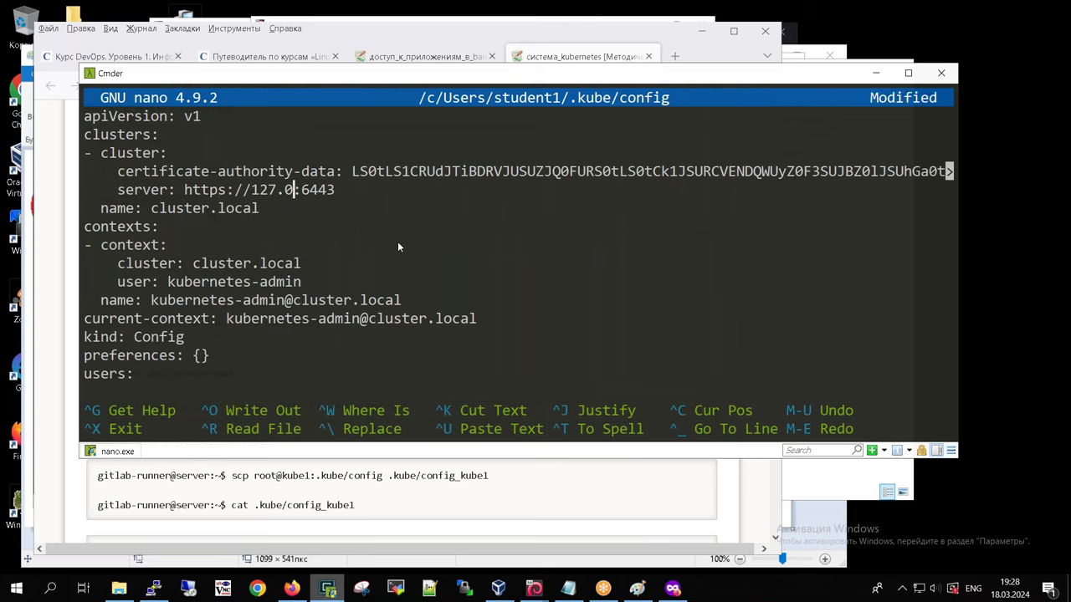
text(192.168.13.221)
Step: Save the kube config and exit nano to the bash prompt
key(ctrl+s)
key(ctrl+w)
key(Escape)
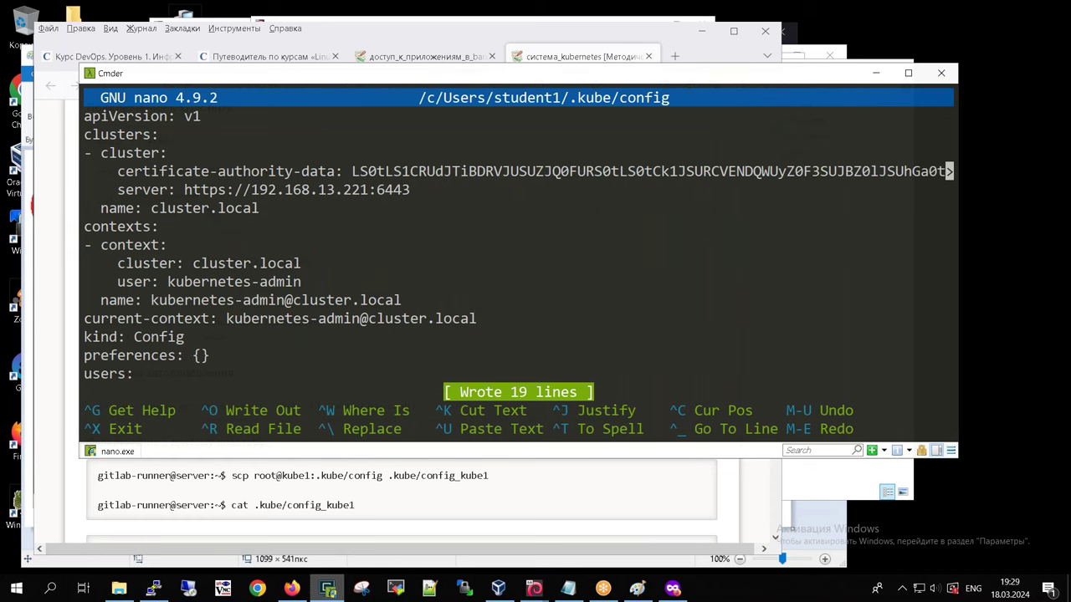
key(ctrl+x)
text(kucb)
key(BackSpace)
key(BackSpace)
key(BackSpace)
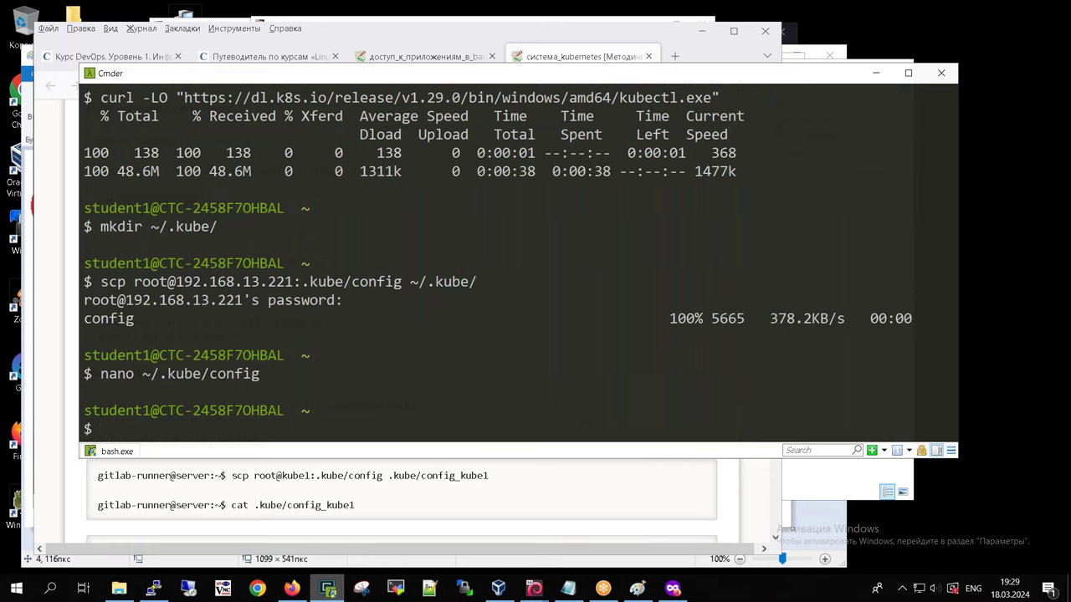
Step: Copy the wiki's mv command and run it to install kubectl into /usr/bin
key(alt+Tab)
scroll(401, 318, up, 1)
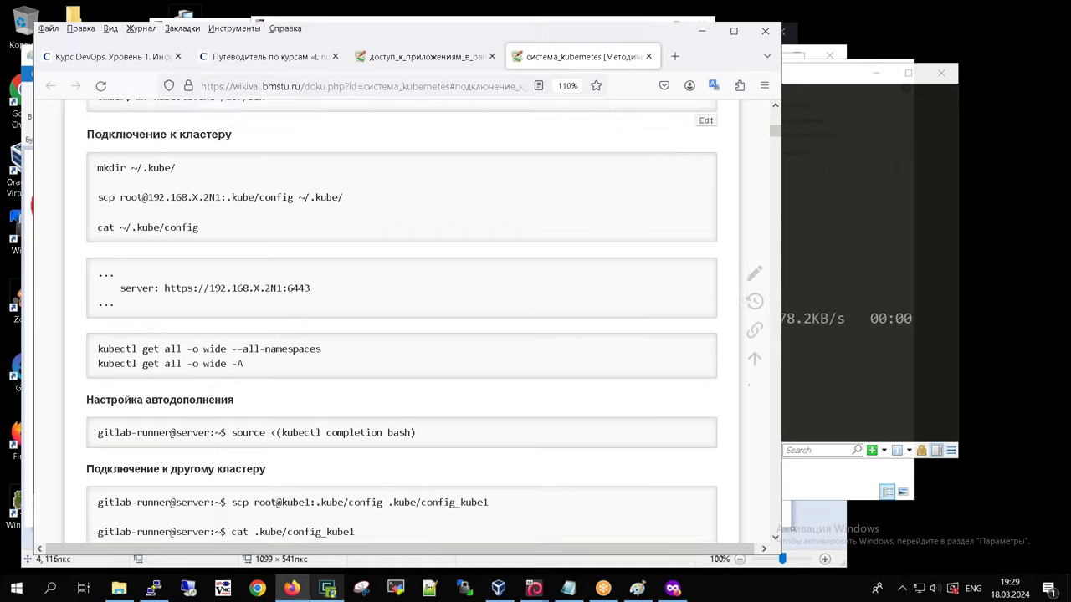
scroll(116, 250, up, 4)
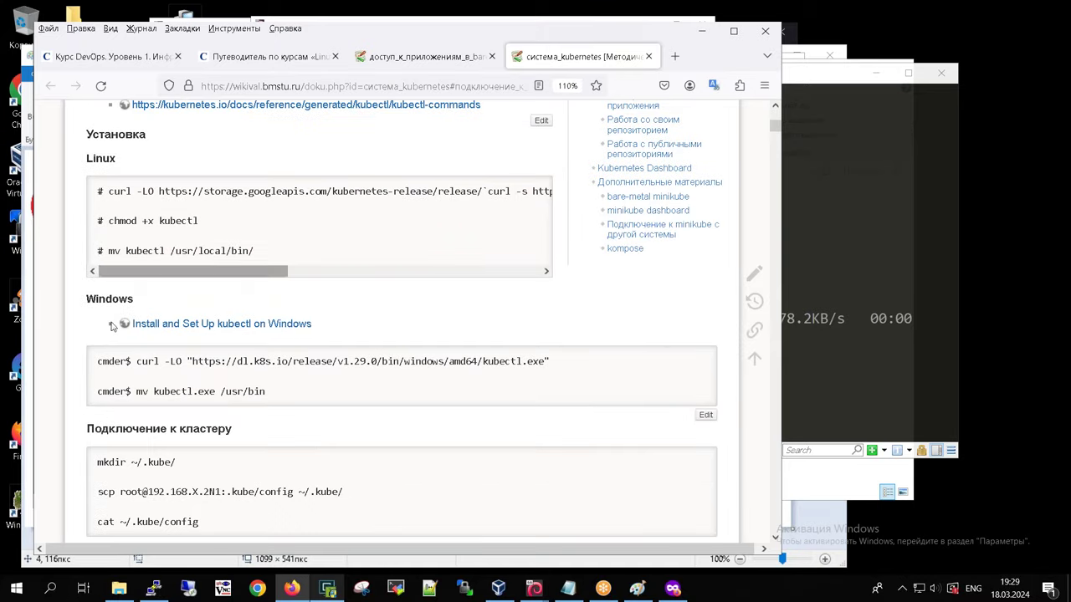
drag(136, 391, 271, 409)
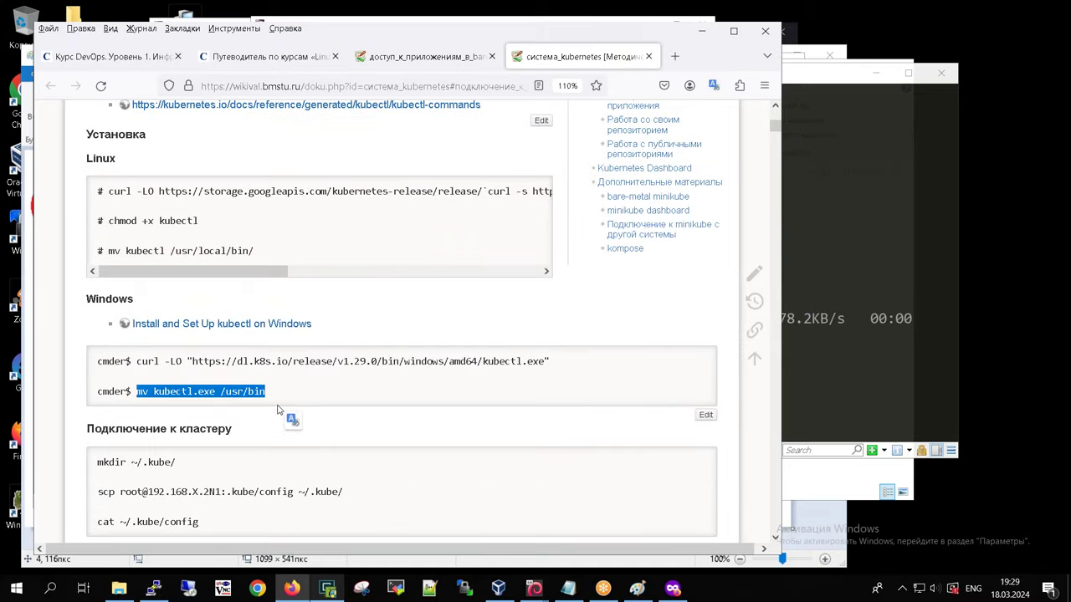
key(alt+Tab)
key(ctrl+v)
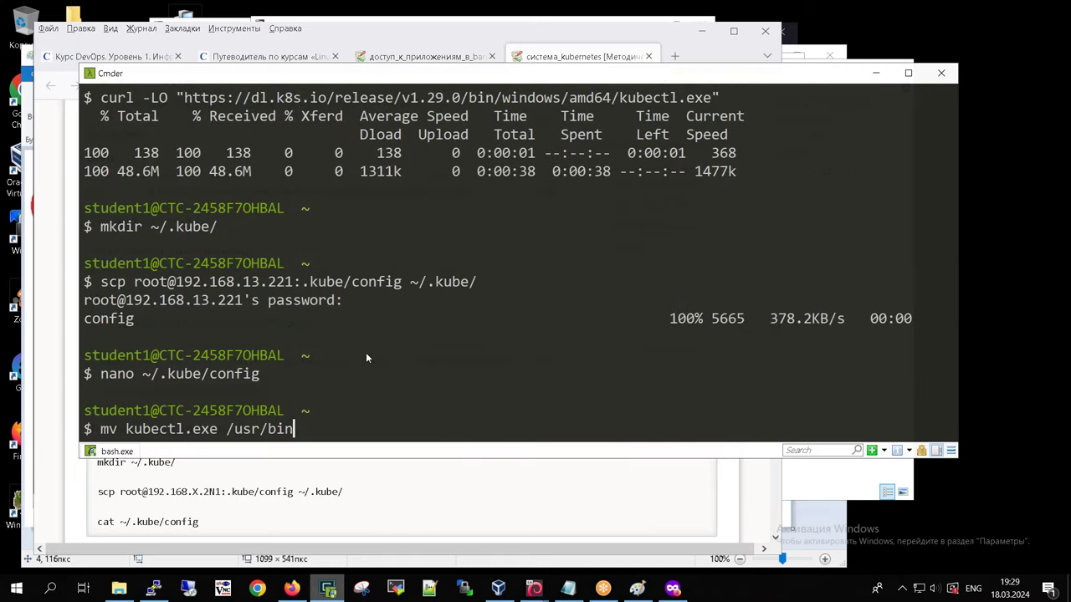
key(Return)
Step: Run kubectl.exe get nodes to confirm three Ready nodes, then close the Kubernetes wiki tab
key(Up)
key(Up)
key(Up)
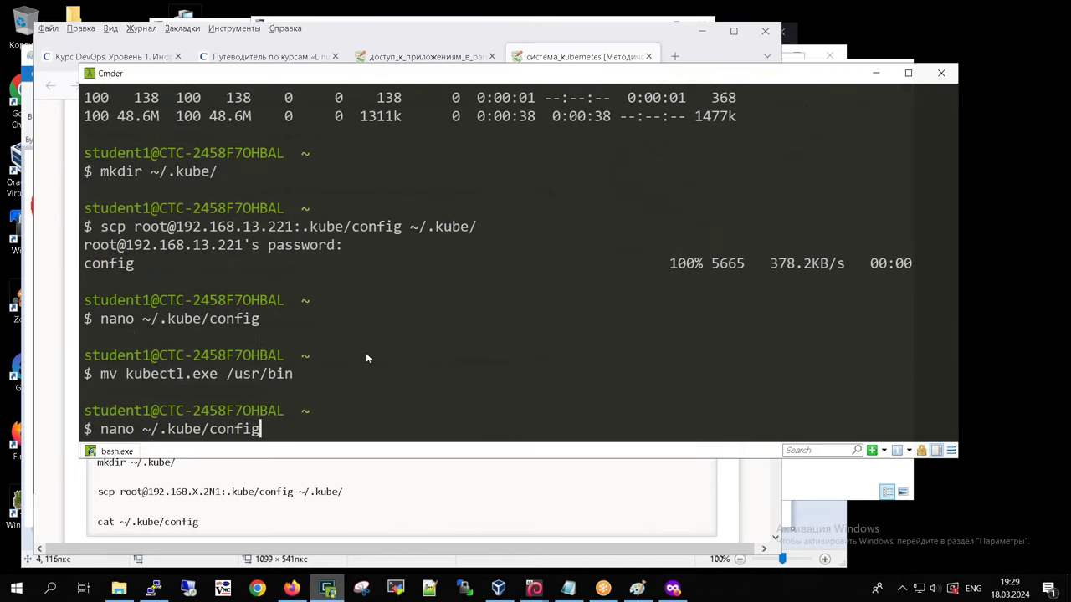
key(Down)
key(Down)
key(Down)
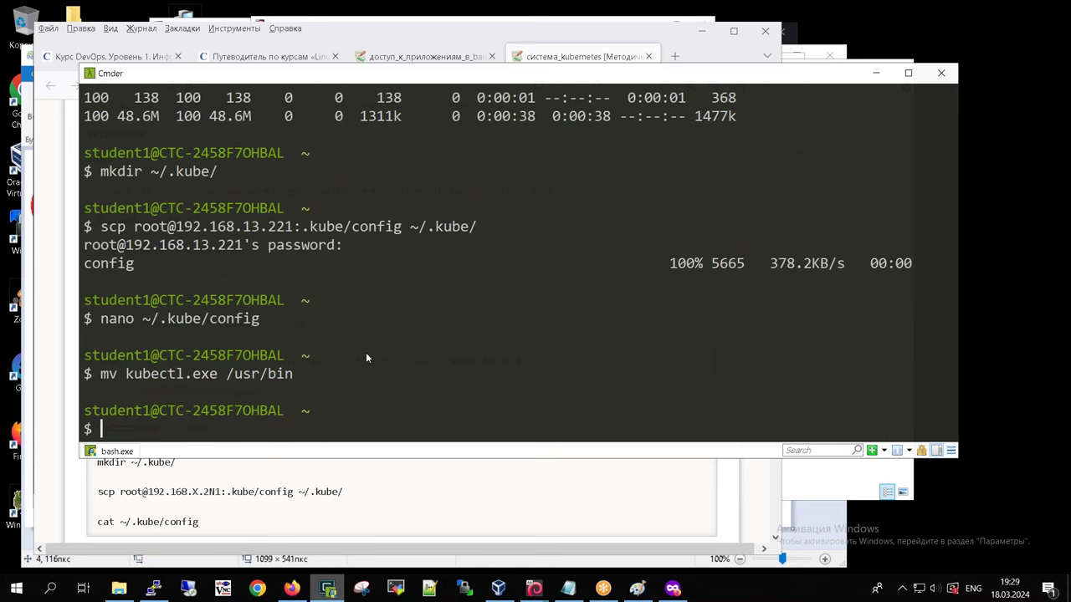
text(kubectl.exe get nodes)
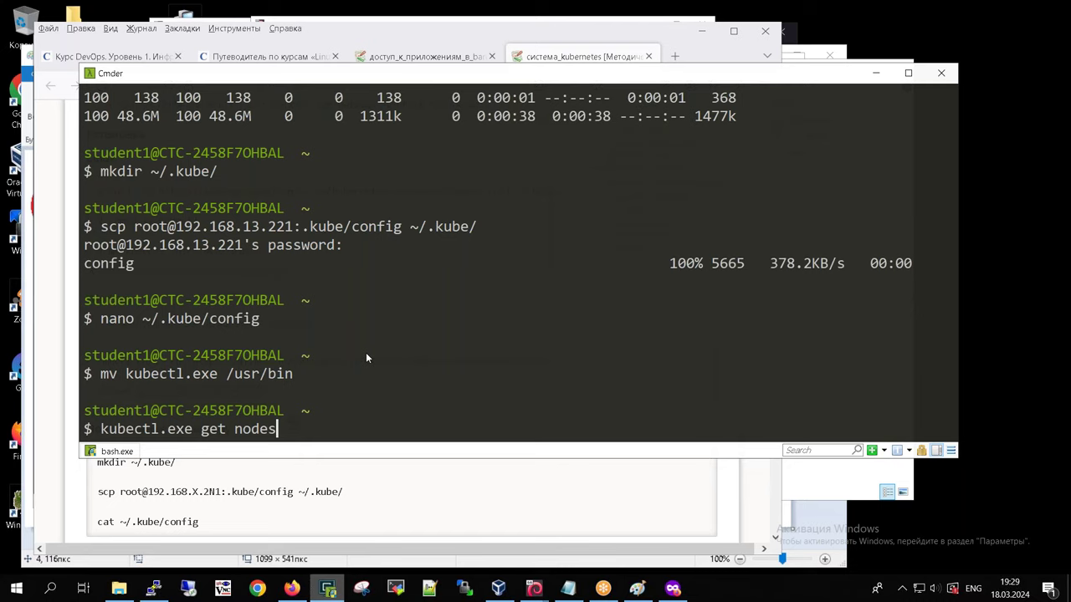
key(Return)
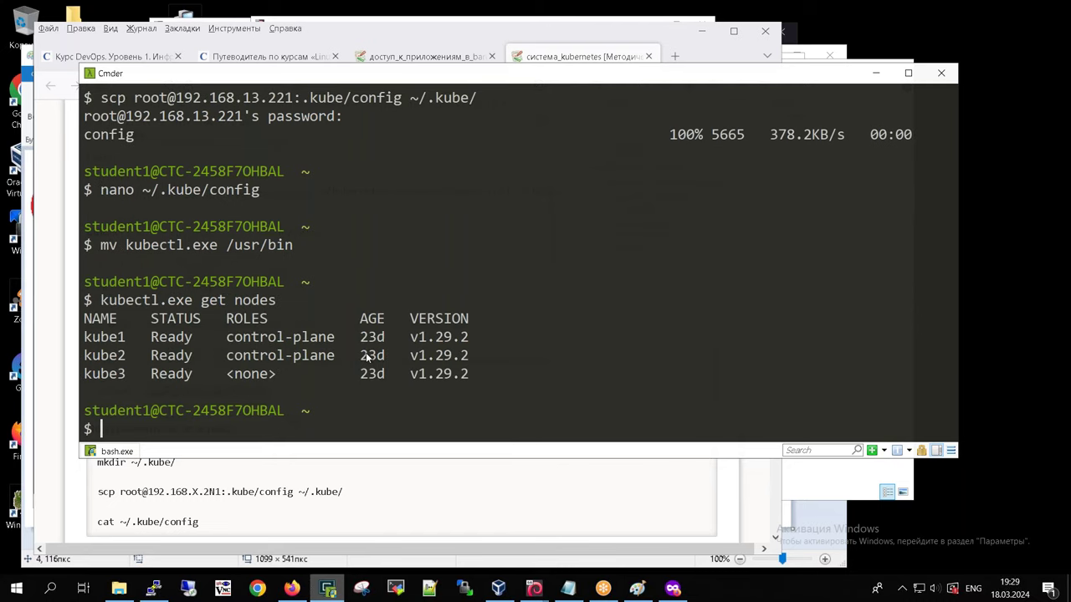
key(alt+Tab)
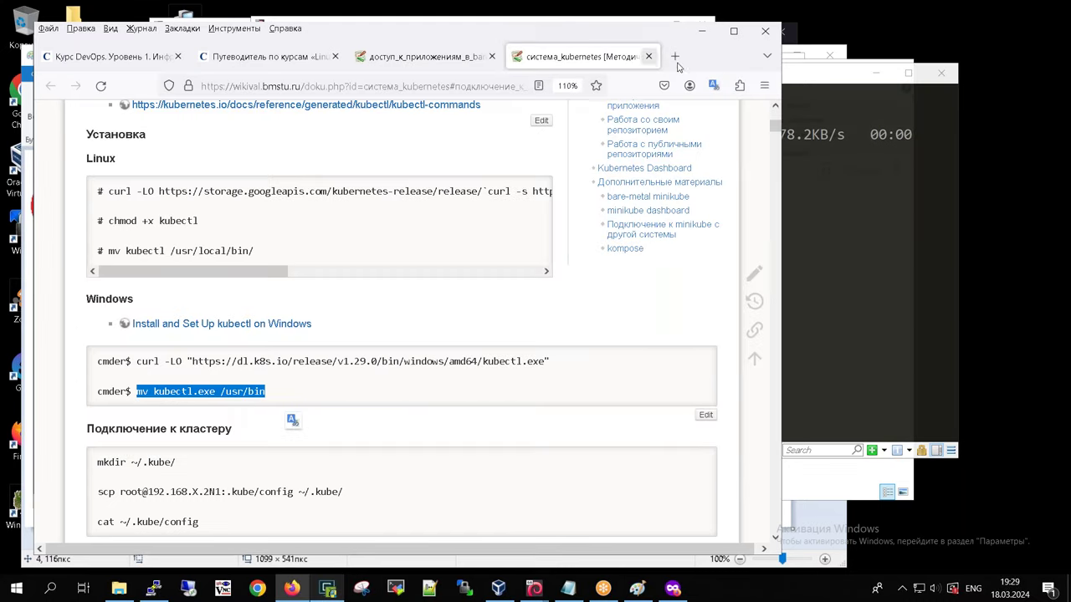
click(649, 56)
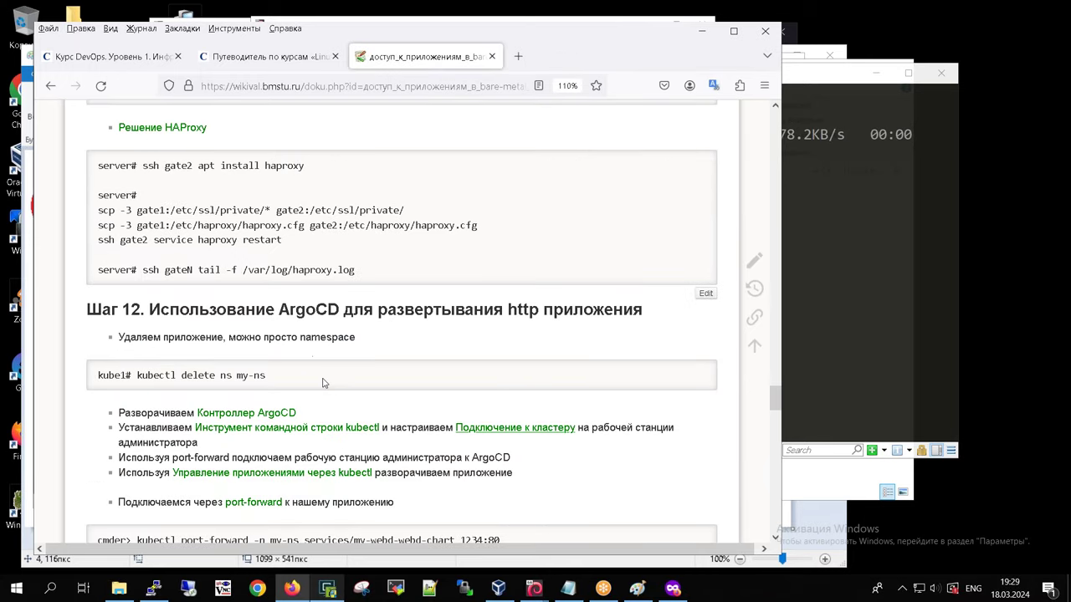
Step: Open the Контроллер ArgoCD page in a new tab and copy its argocd-server port-forward command
right_click(277, 416)
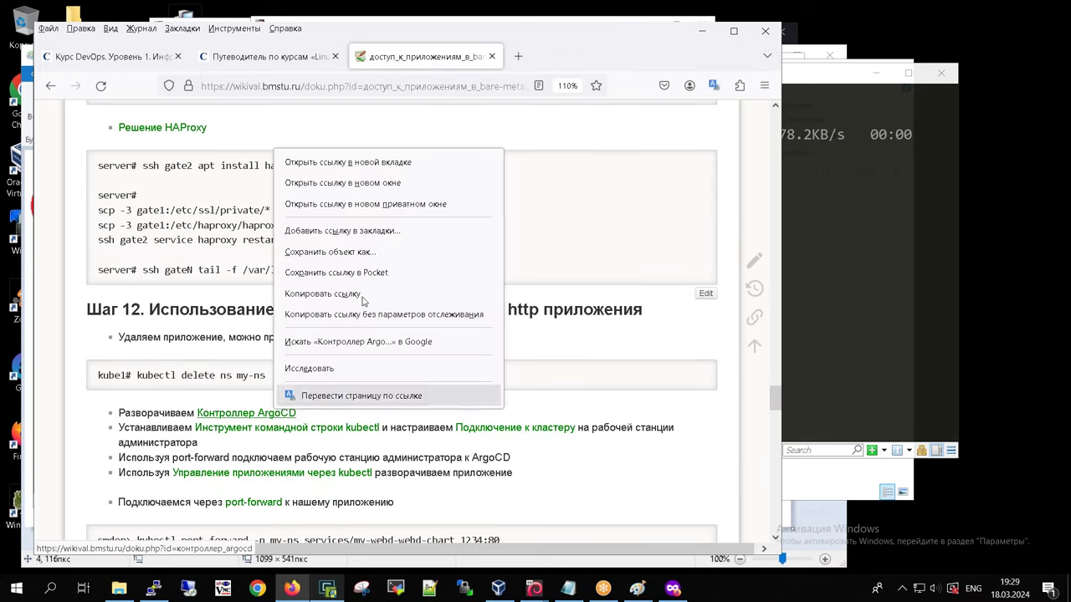
click(401, 163)
click(546, 57)
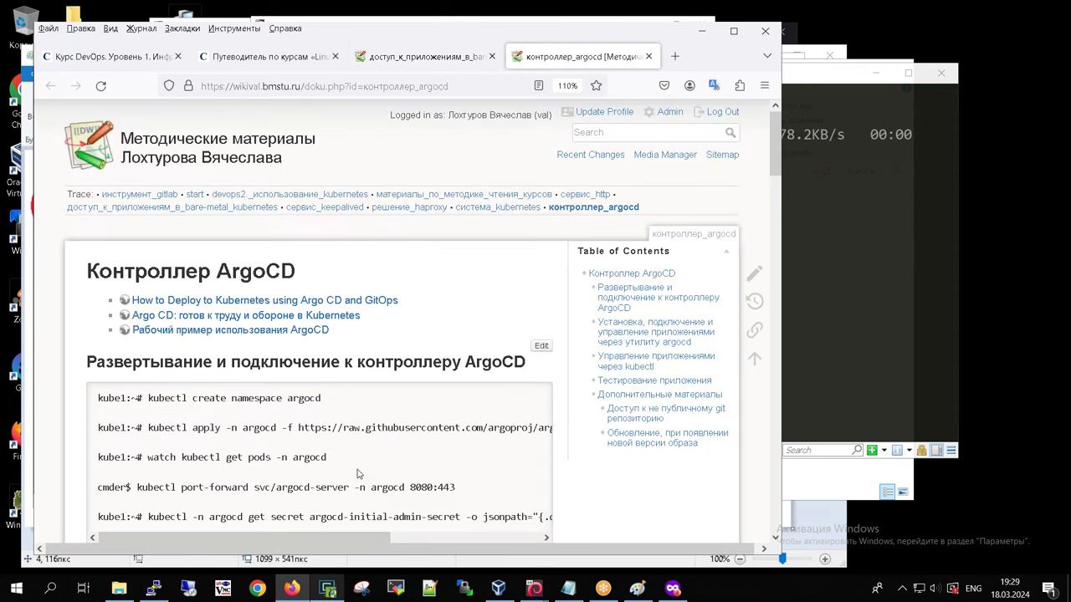
scroll(357, 472, down, 2)
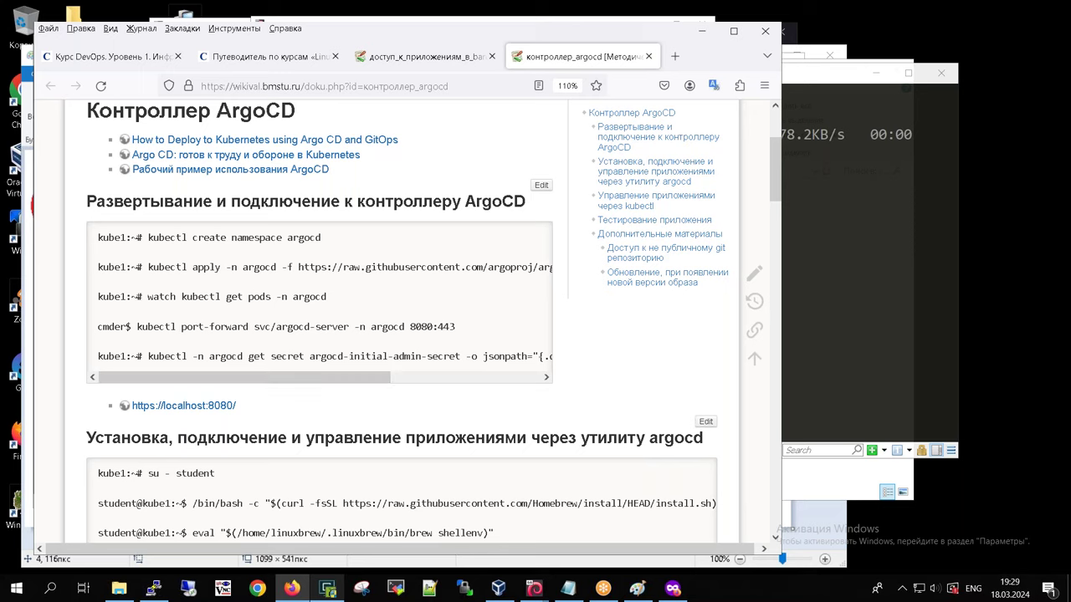
drag(138, 327, 473, 331)
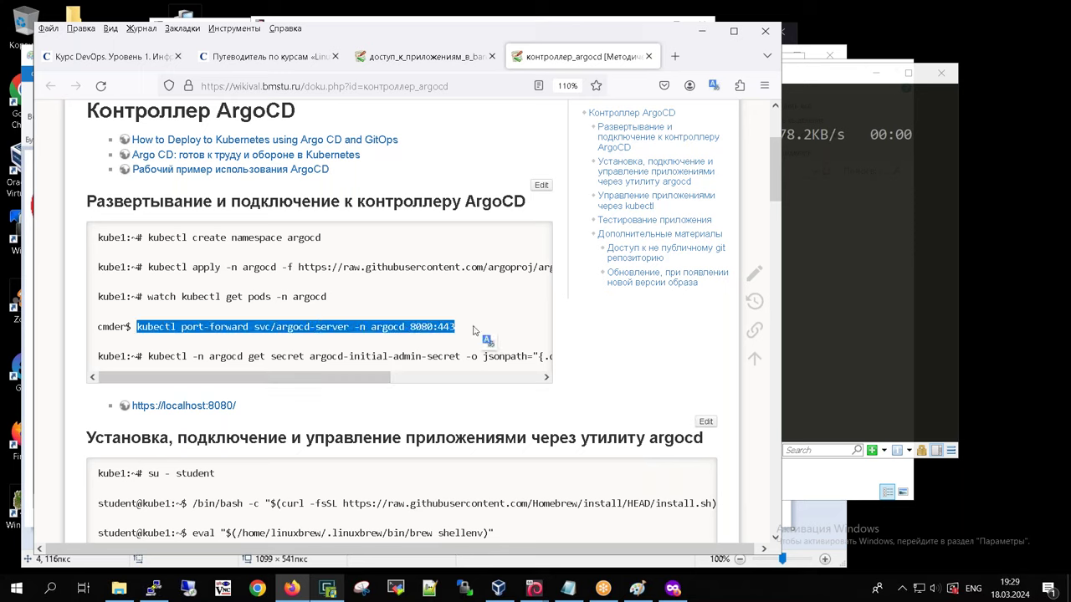
key(ctrl+c)
Step: Run kubectl port-forward svc/argocd-server -n argocd 8080:443 in Cmder and return to the wiki
click(327, 588)
key(ctrl+v)
key(Return)
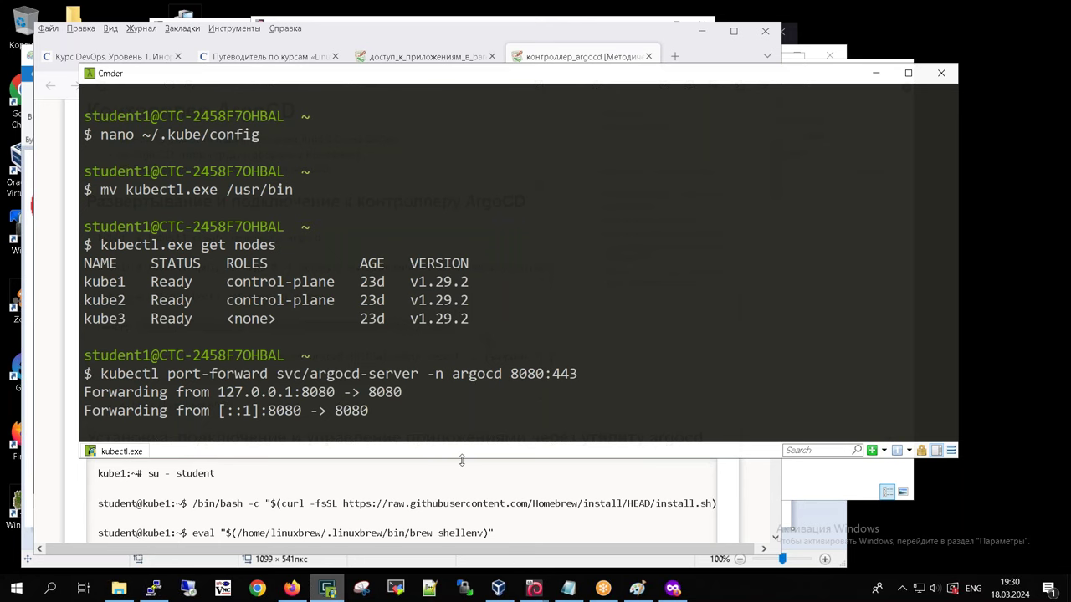
key(alt+Tab)
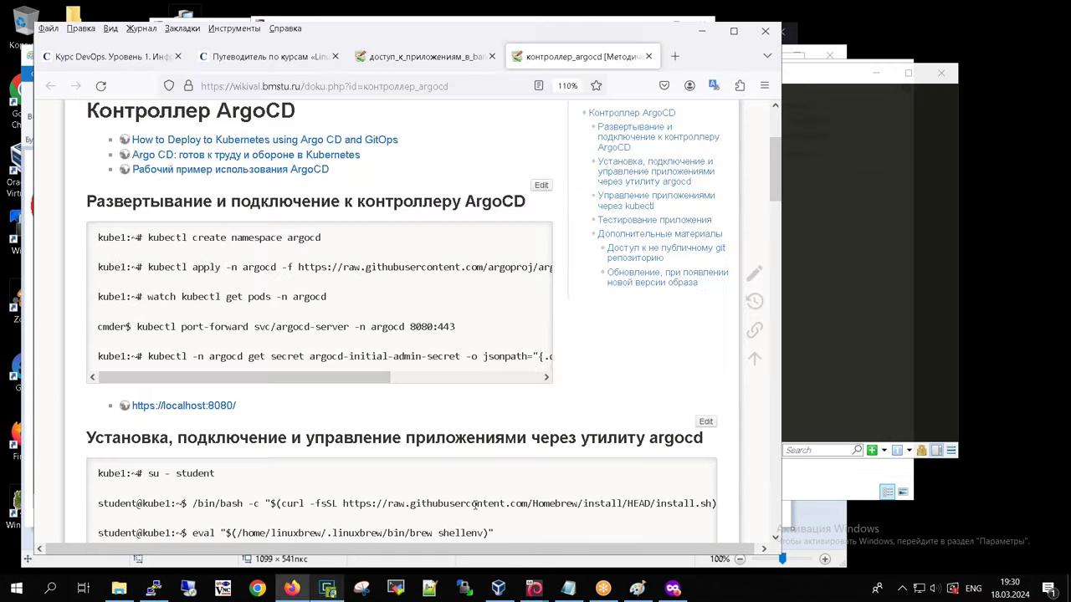
right_click(186, 407)
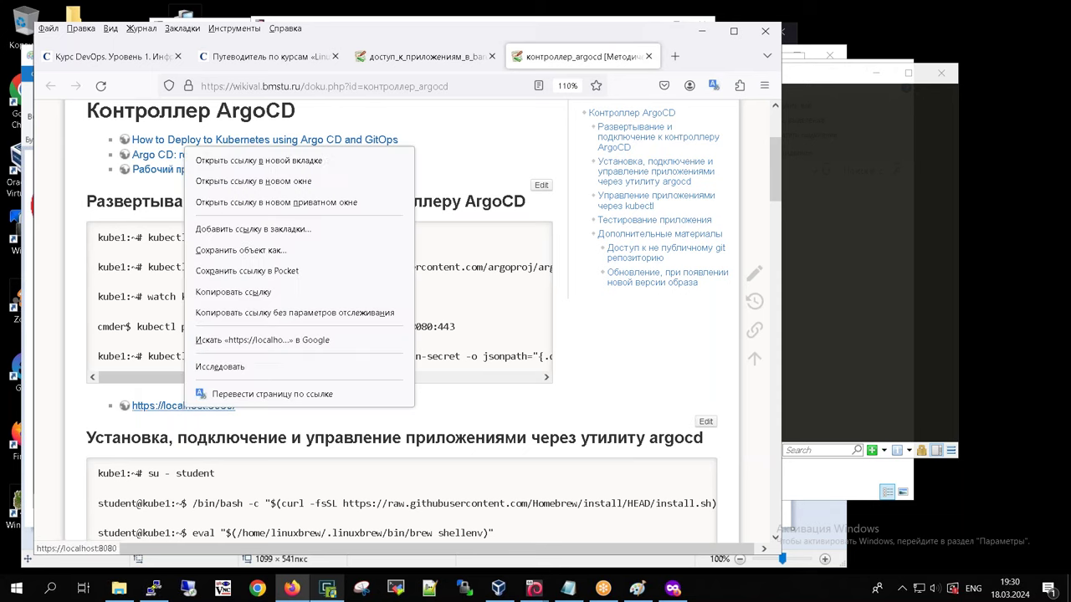
click(319, 167)
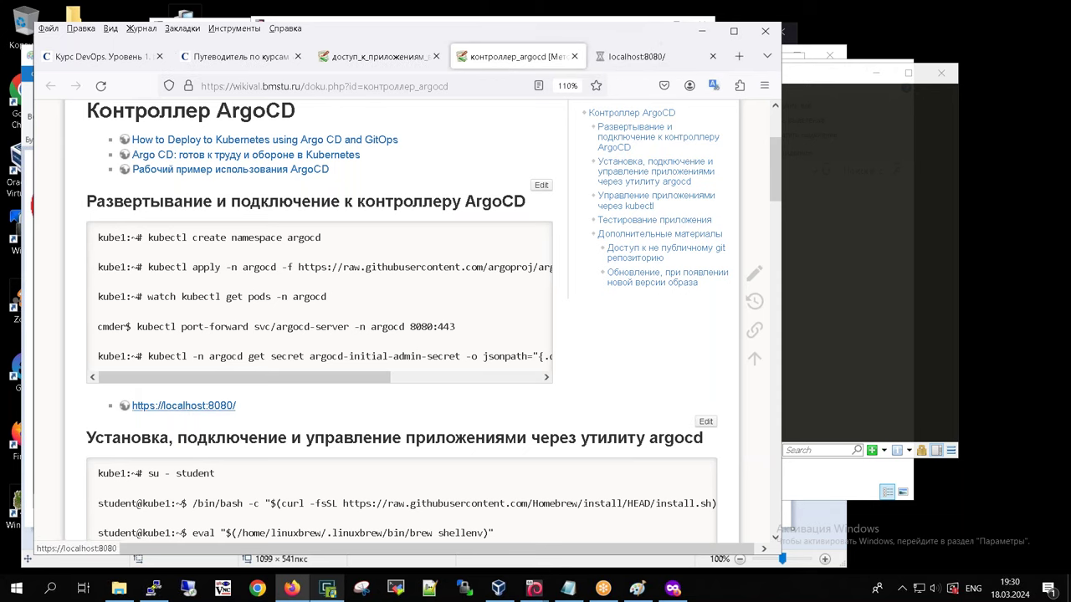
click(654, 56)
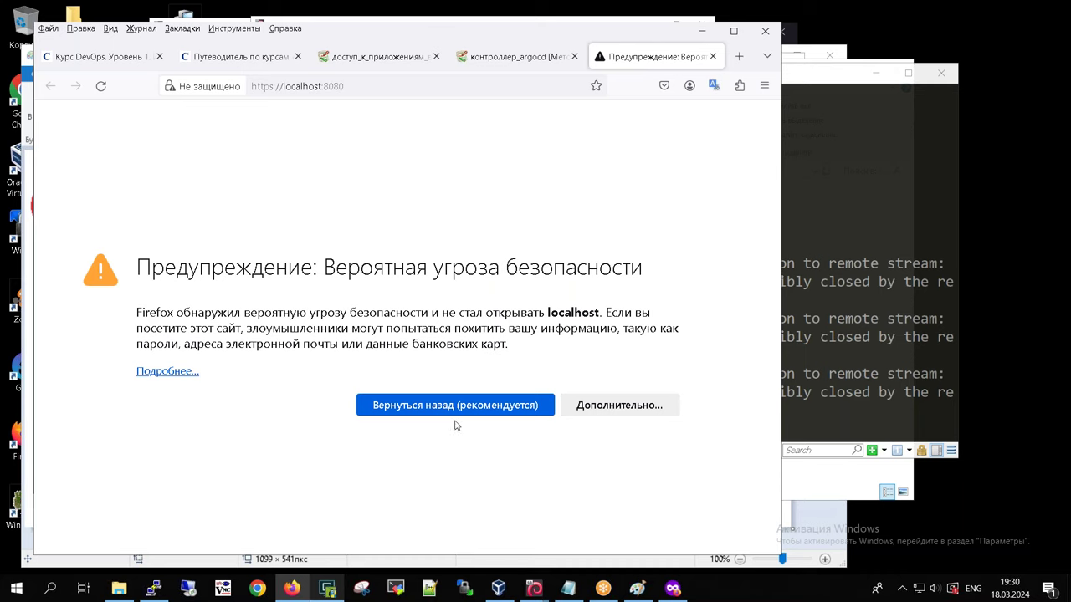
click(609, 409)
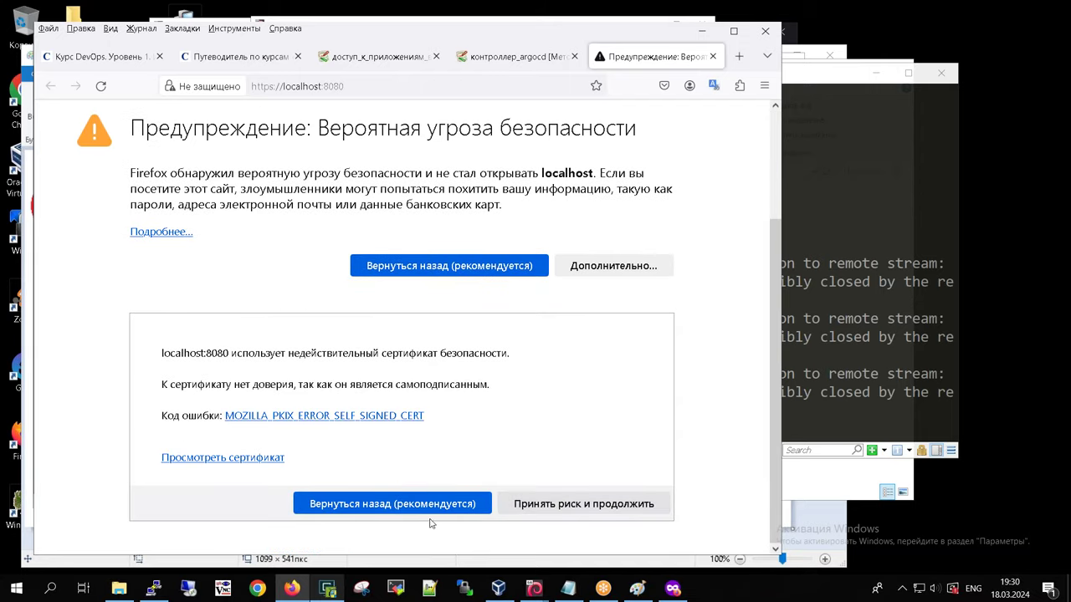
click(561, 505)
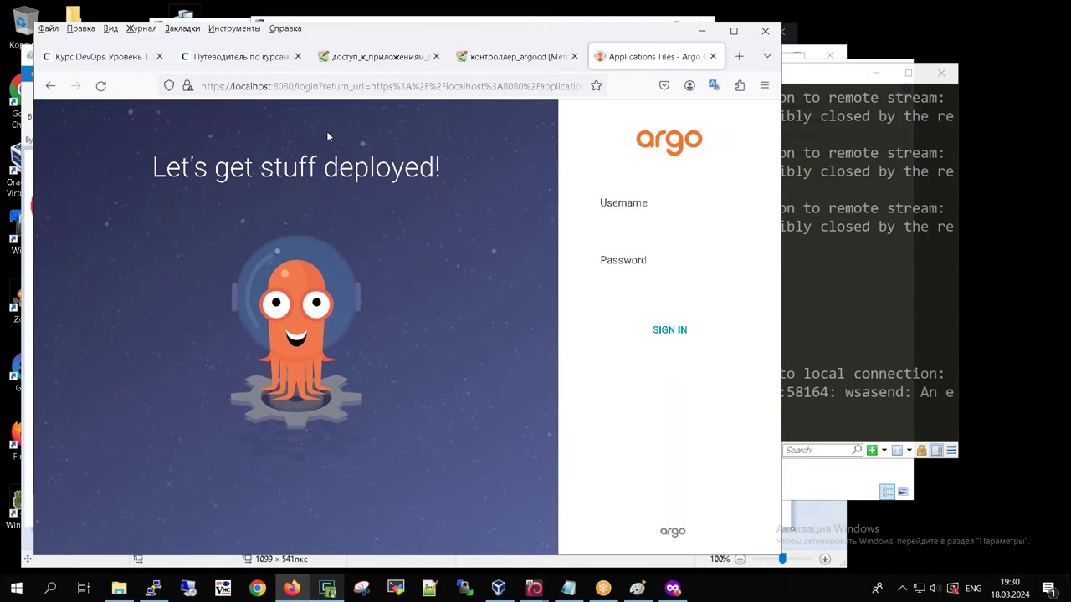
Step: Enter argocd as the username, then select the wiki command decoding argocd-initial-admin-secret
click(633, 205)
text(argocd)
key(alt+Tab)
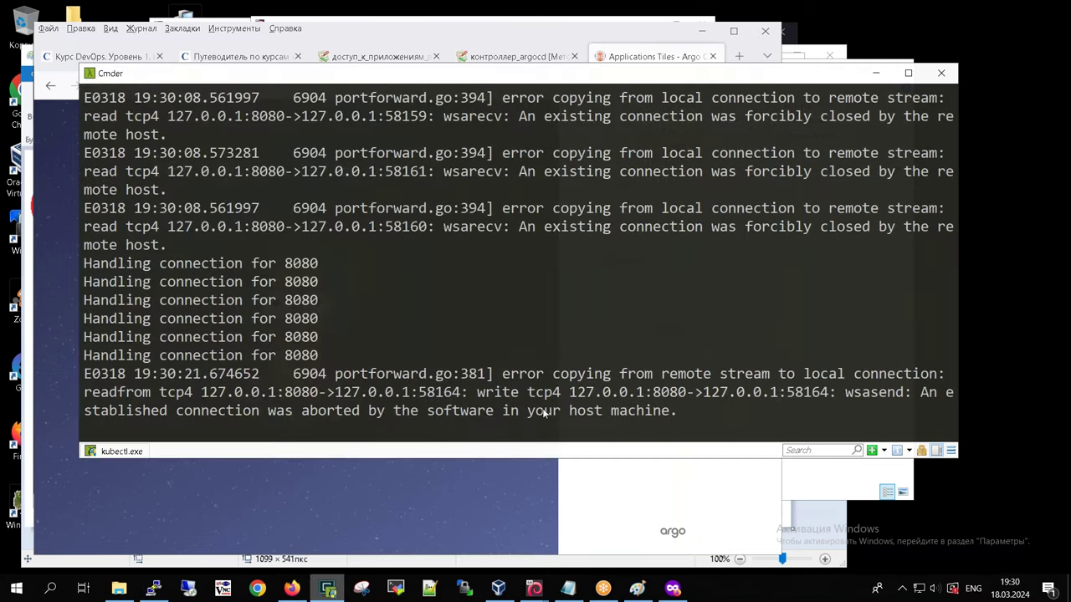
click(523, 57)
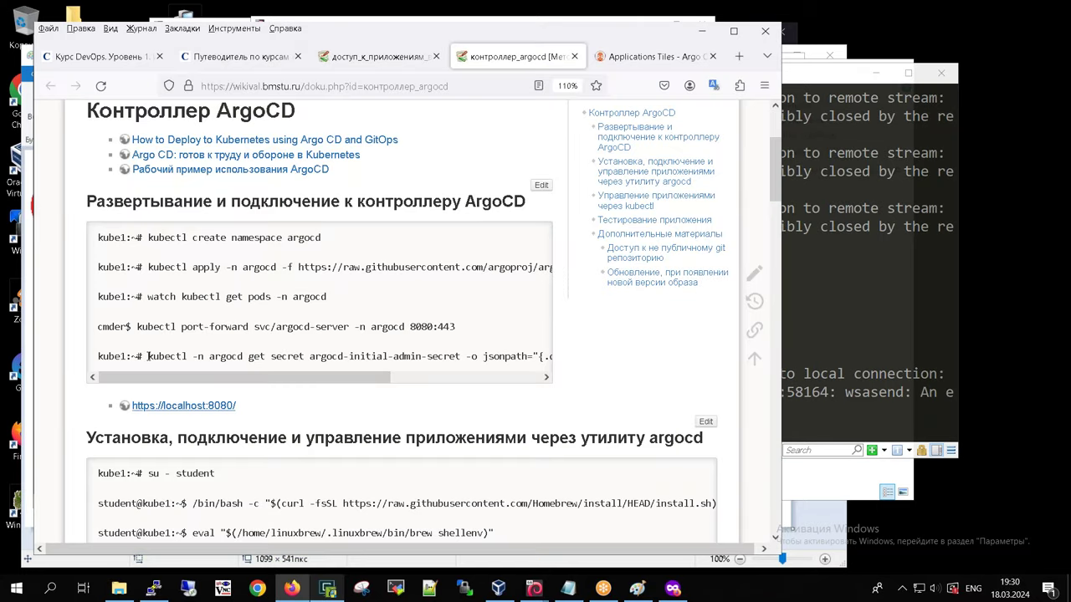
drag(148, 357, 560, 352)
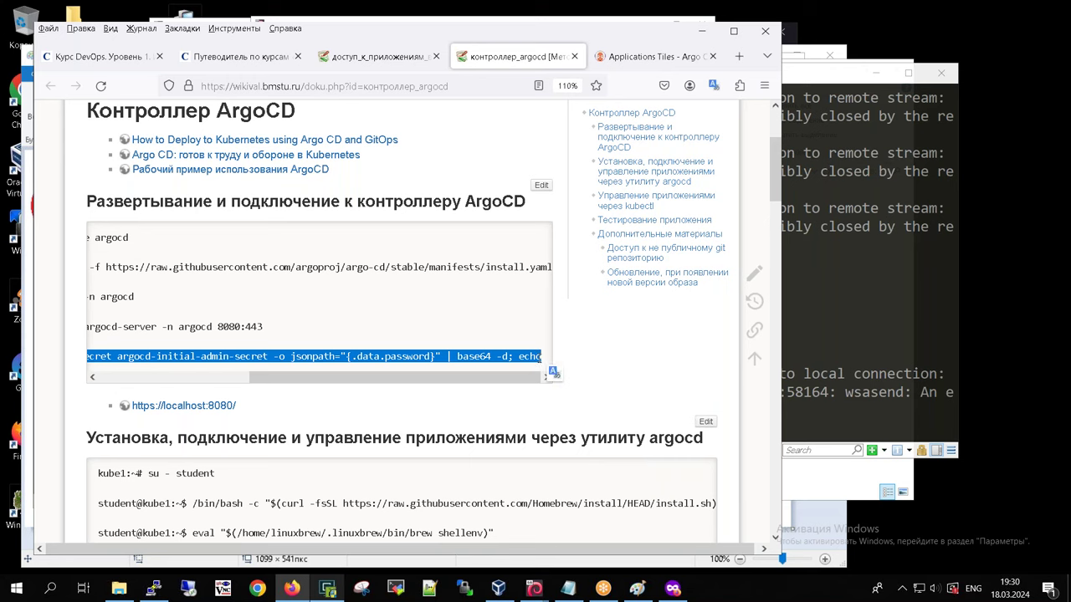
Step: Run the secret-decoding command on kube1 in PuTTY, copy the admin password, and return to Argo CD
click(153, 588)
right_click(452, 292)
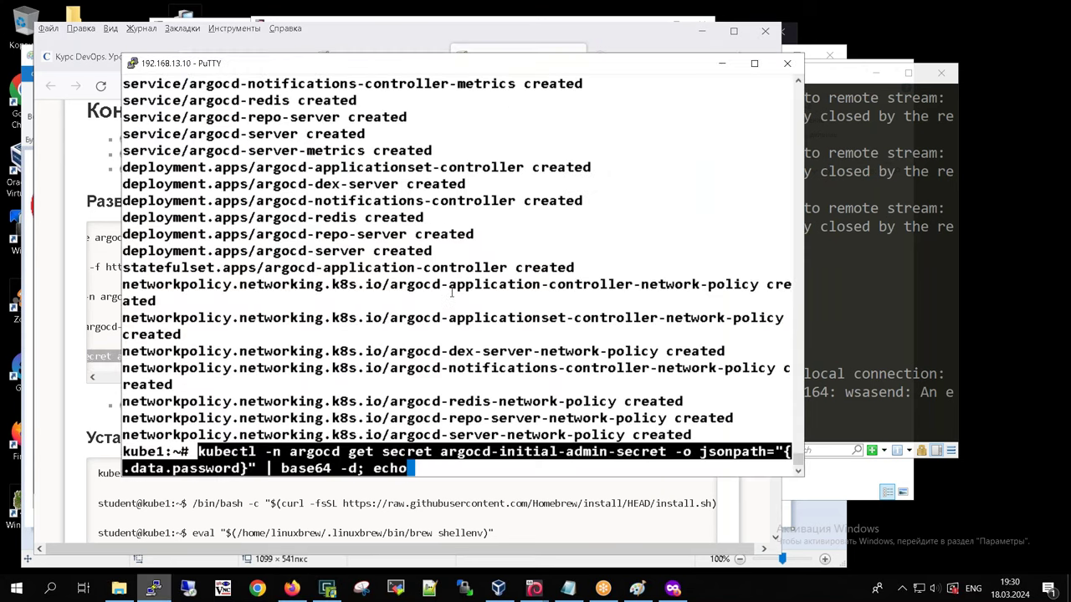
key(Return)
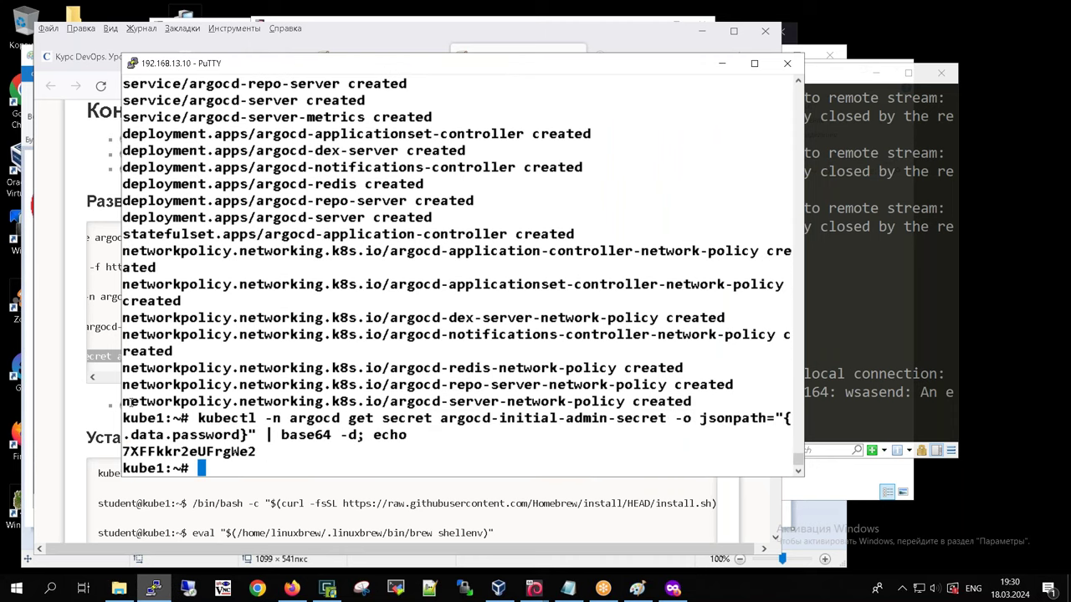
double_click(167, 452)
click(72, 457)
click(647, 57)
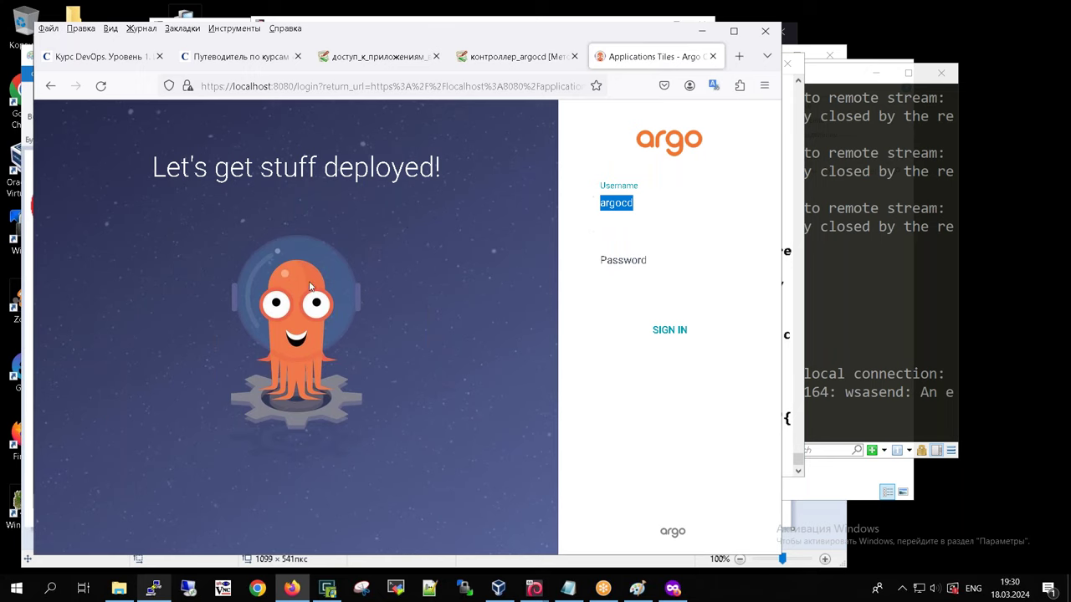
Step: Paste the initial password, change the username to admin, and sign in to Argo CD
click(640, 262)
key(ctrl+v)
key(Return)
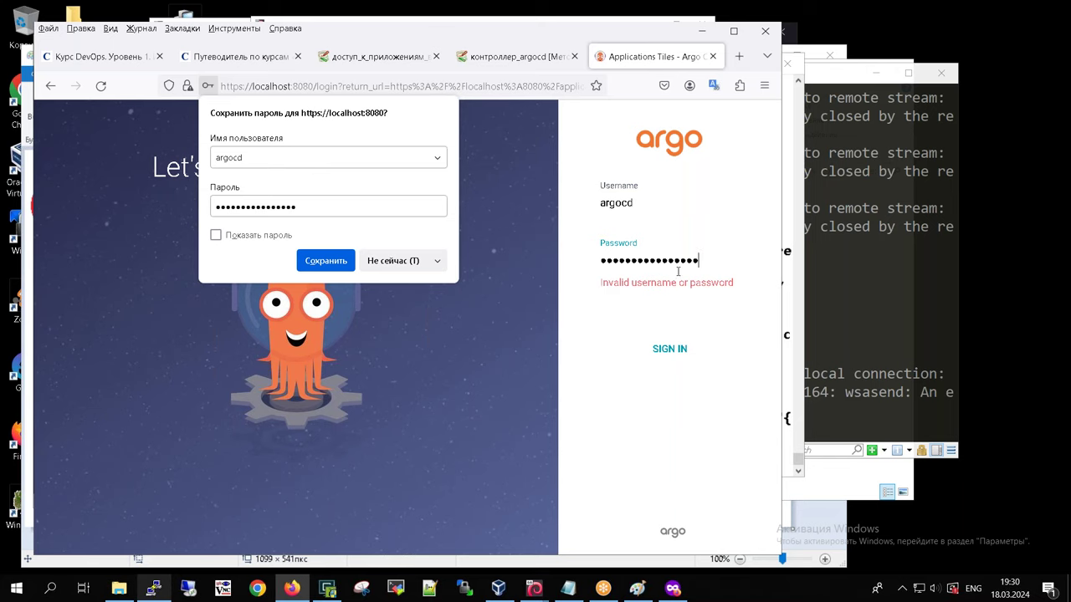
click(656, 210)
double_click(655, 211)
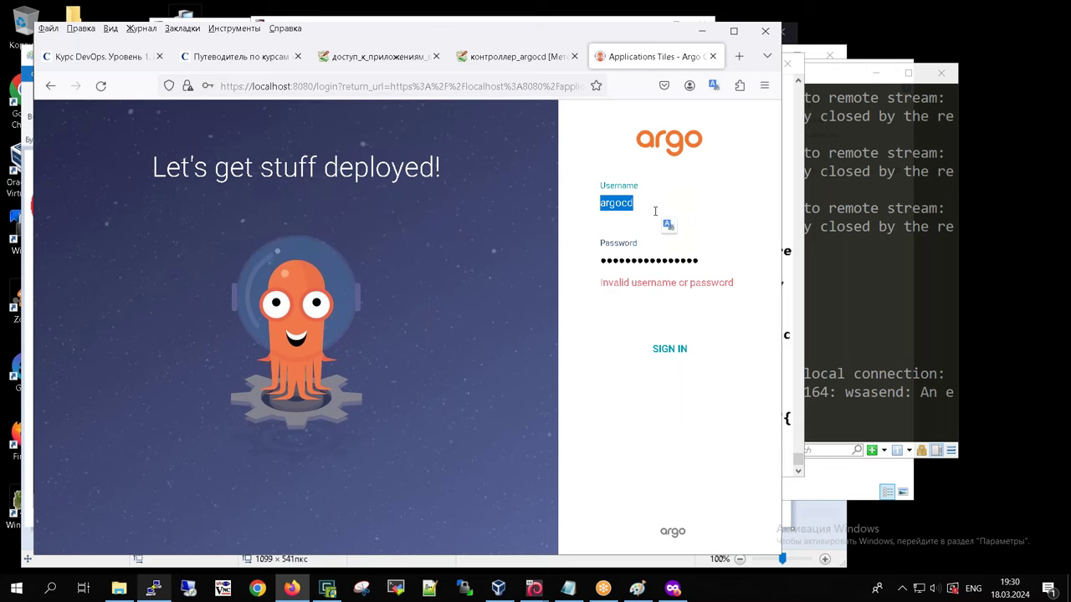
text(admin)
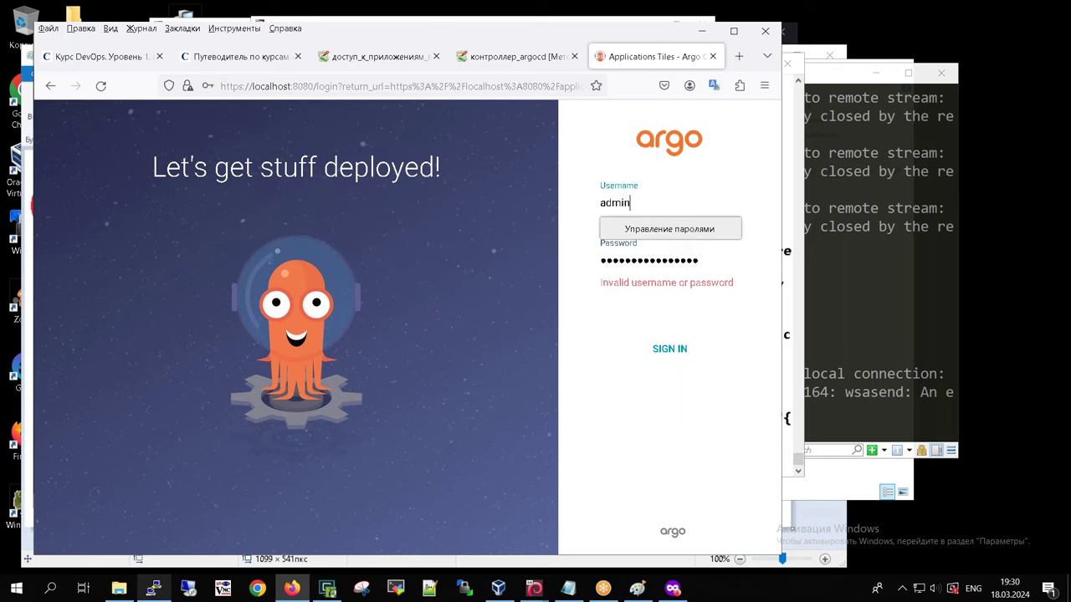
click(666, 360)
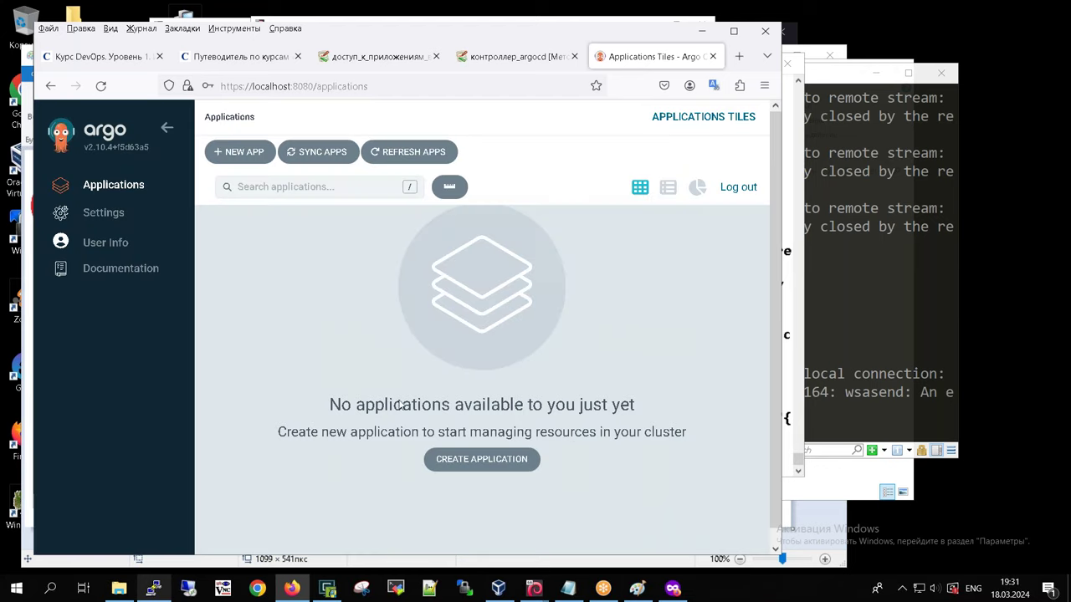
Step: Return to GitLab's webd-chart 0.1.1 package page and follow the breadcrumbs to gowebd, then its owner's profile
click(504, 64)
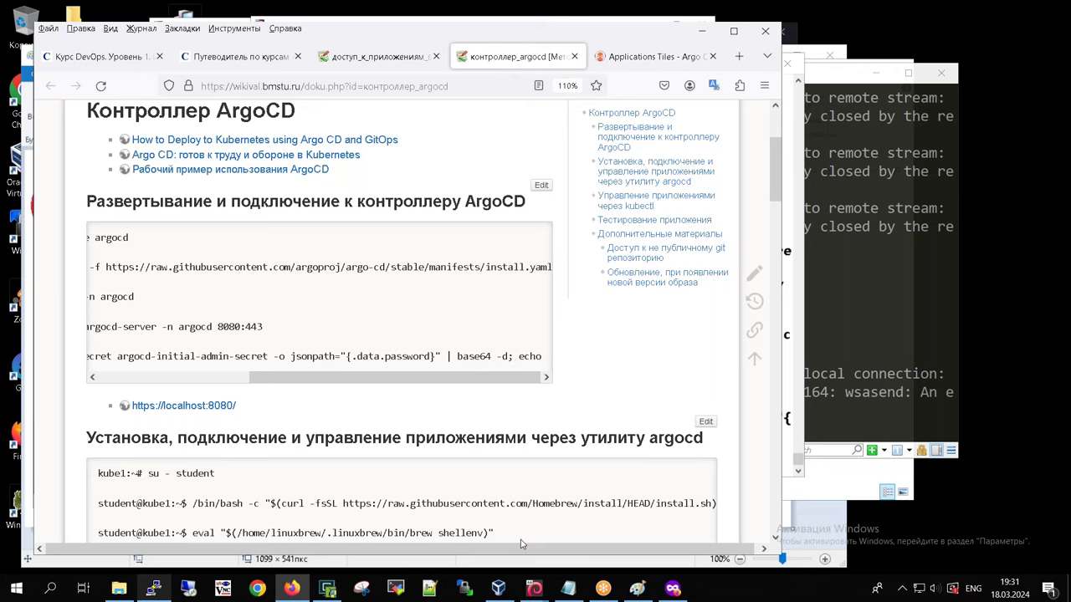
click(673, 589)
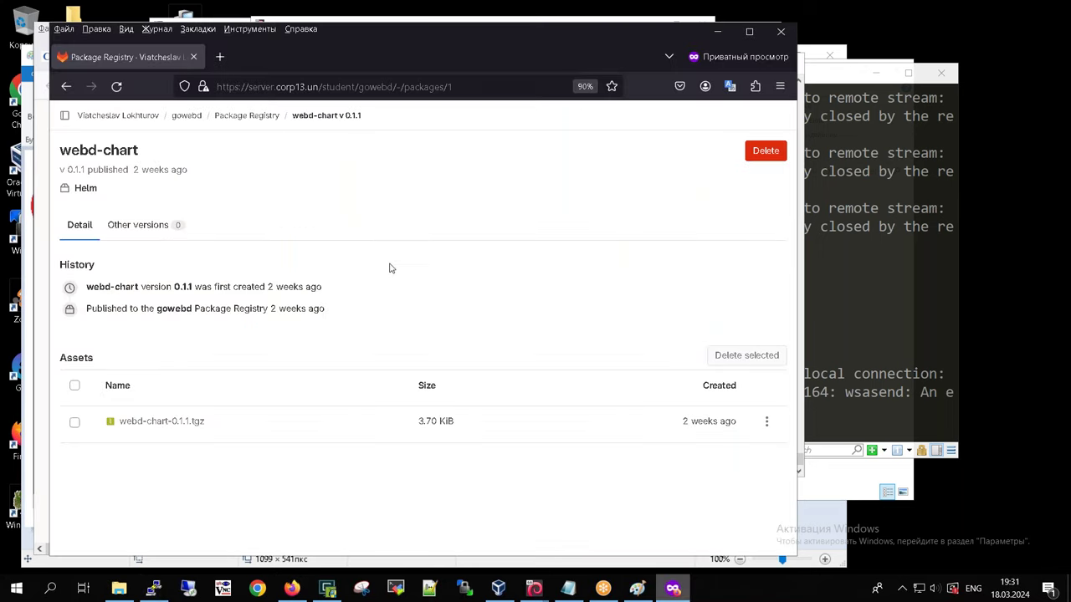
click(183, 117)
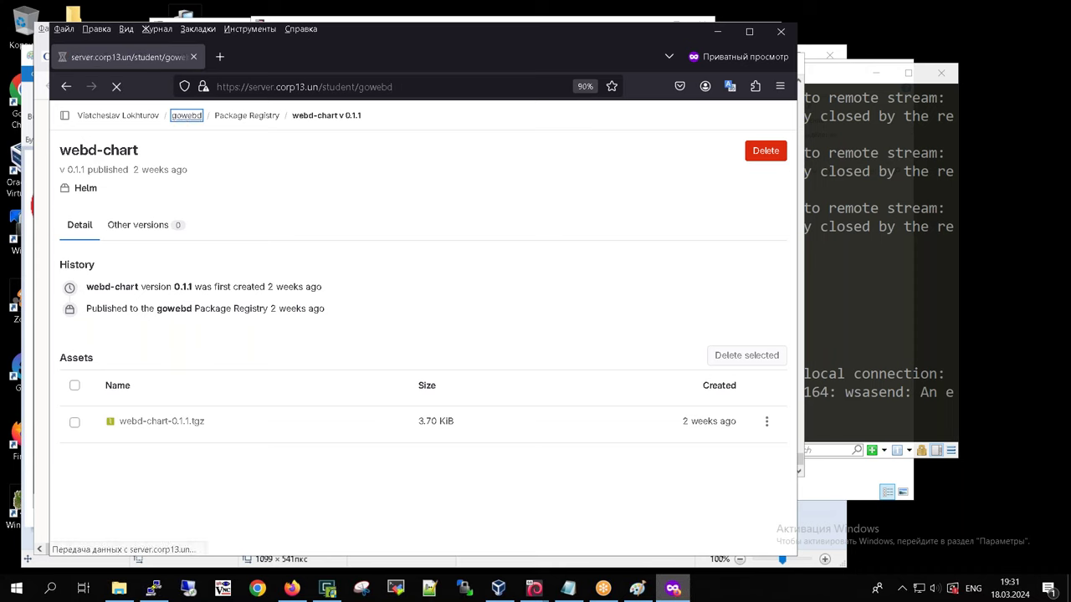
click(142, 118)
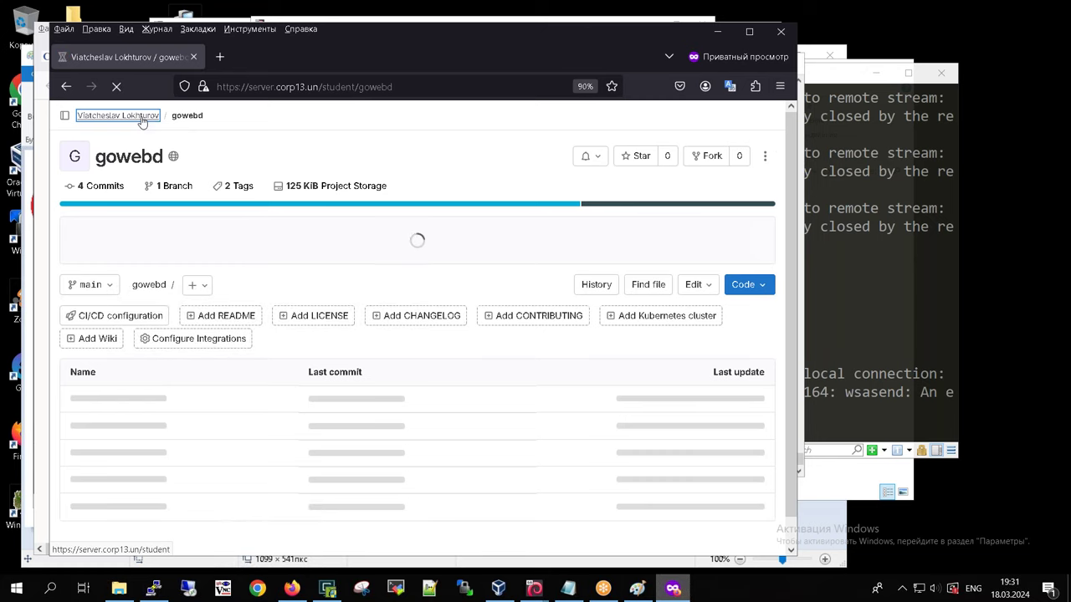